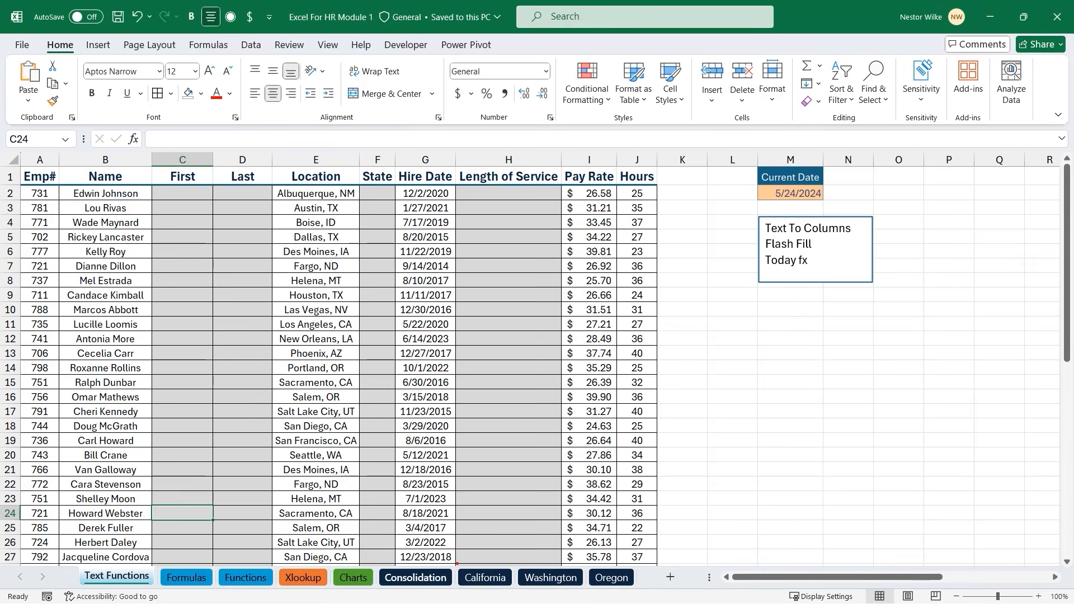
pyautogui.moveTo(485, 561)
pyautogui.mouseDown()
pyautogui.moveTo(598, 547)
pyautogui.moveTo(620, 563)
pyautogui.mouseUp()
pyautogui.moveTo(528, 533)
pyautogui.mouseDown()
pyautogui.moveTo(556, 562)
pyautogui.moveTo(417, 561)
pyautogui.moveTo(444, 554)
pyautogui.mouseUp()
pyautogui.press('Escape')
# Select the names from B2 to the end of the Name column and start the Convert Text to Columns wizard
pyautogui.click(128, 194)
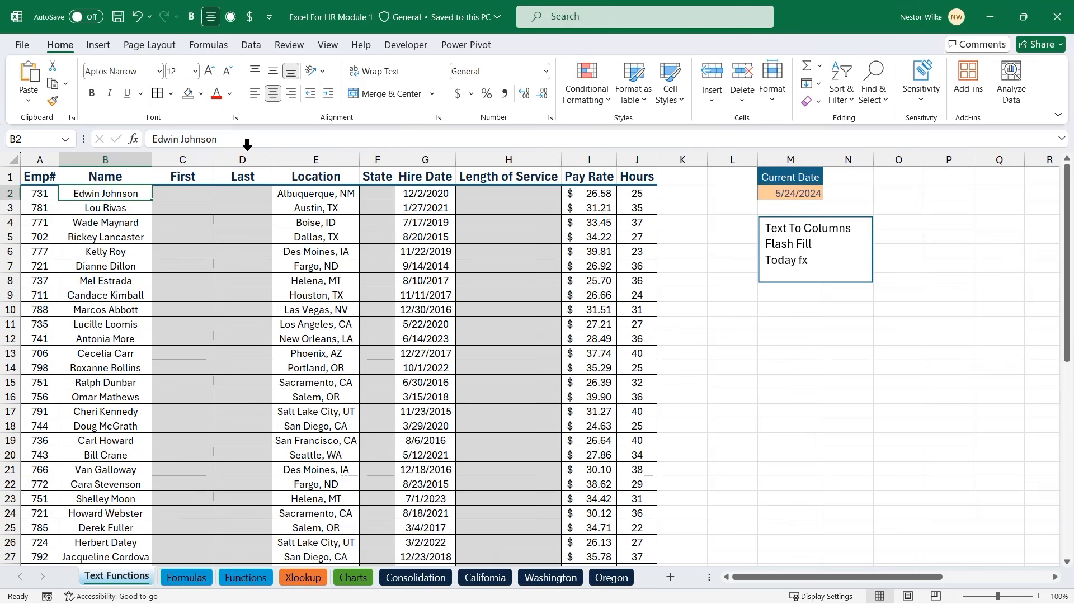
pyautogui.click(250, 46)
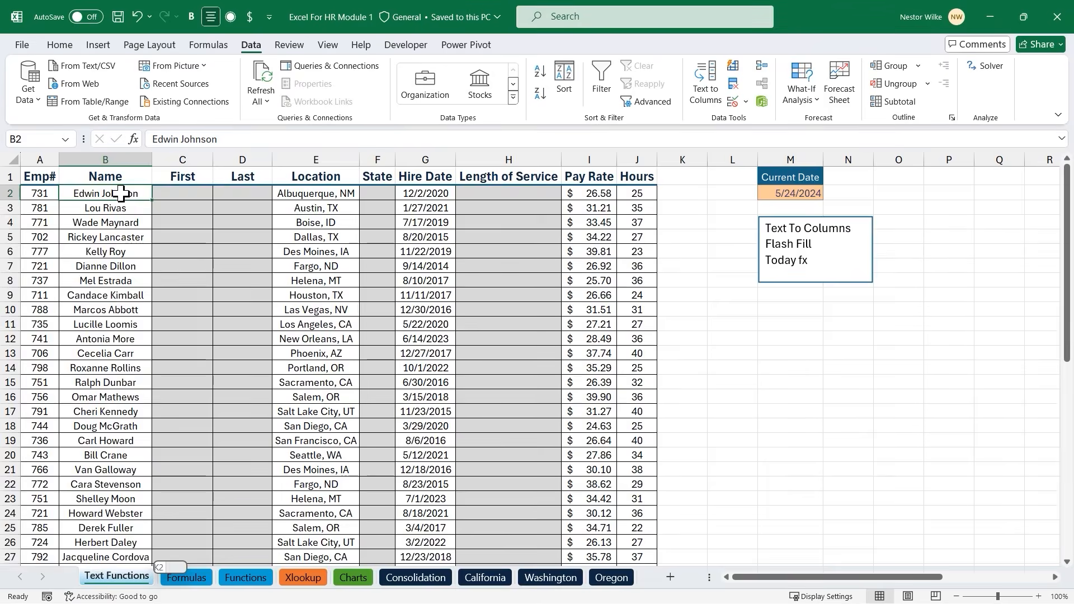
pyautogui.hotkey('ctrl', 'shift', 'Down')
pyautogui.scroll(1, 117, 193)
pyautogui.scroll(7, 117, 193)
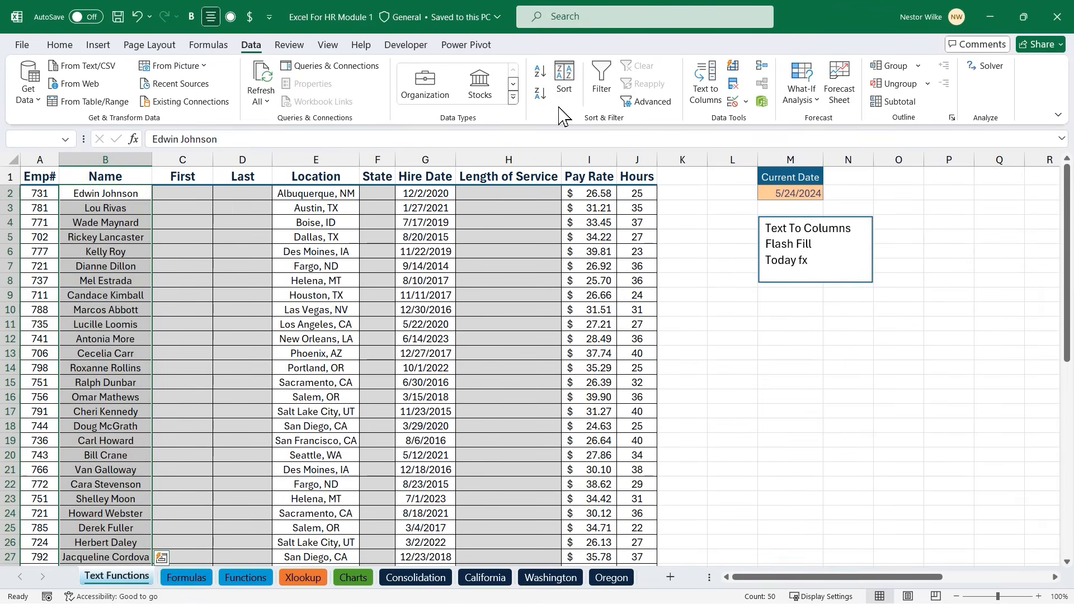
pyautogui.click(709, 89)
pyautogui.moveTo(597, 168); pyautogui.dragTo(694, 156)
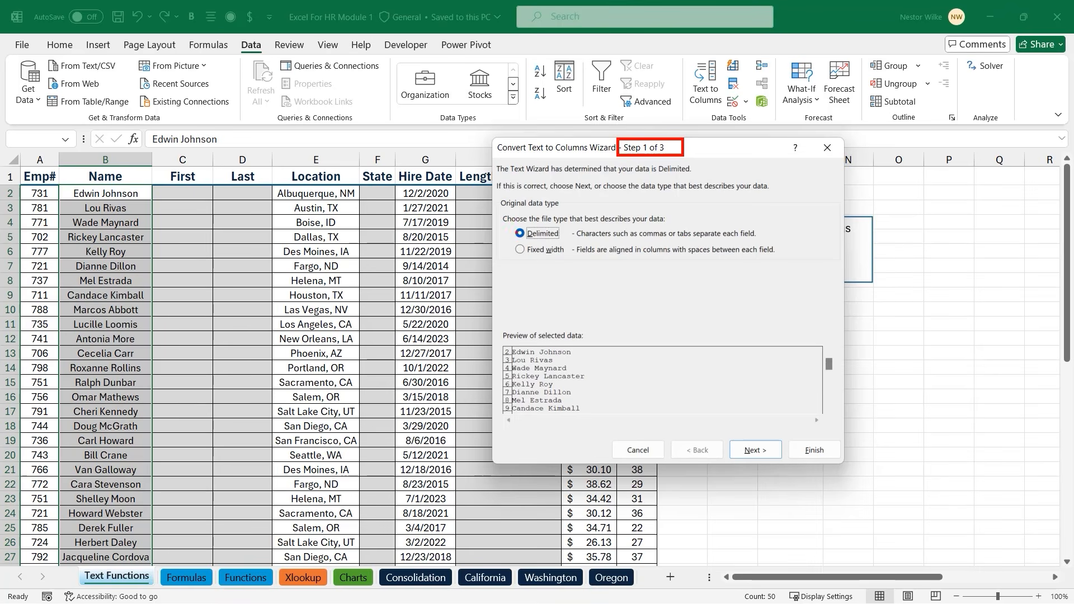
pyautogui.moveTo(511, 234); pyautogui.dragTo(503, 282)
pyautogui.press('Escape')
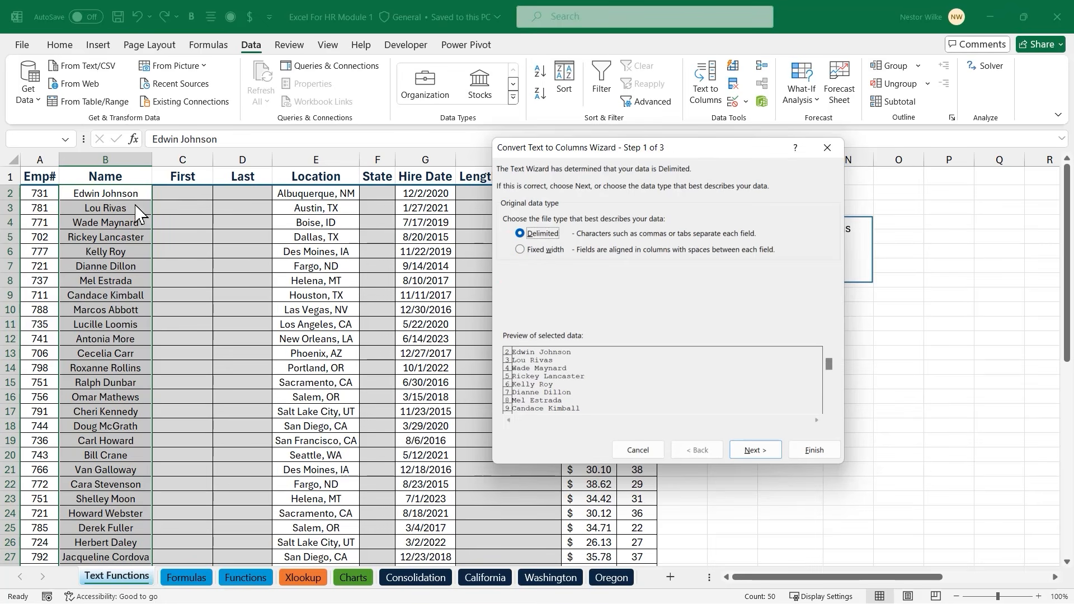
# Keep the data type Delimited and set the delimiters to Tab, Semicolon, Comma and Space
pyautogui.click(760, 451)
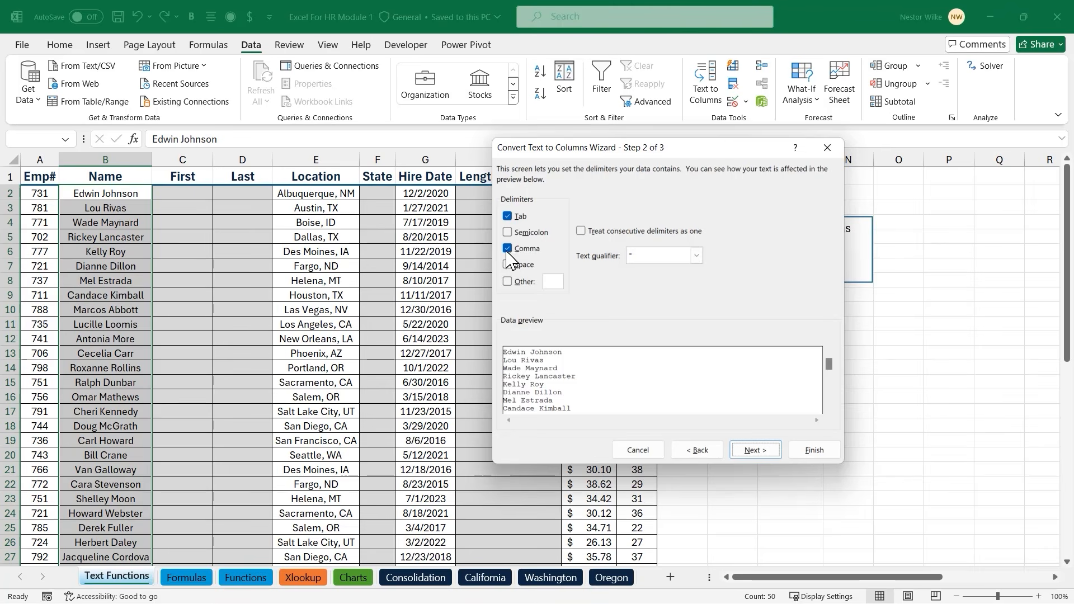
pyautogui.click(507, 232)
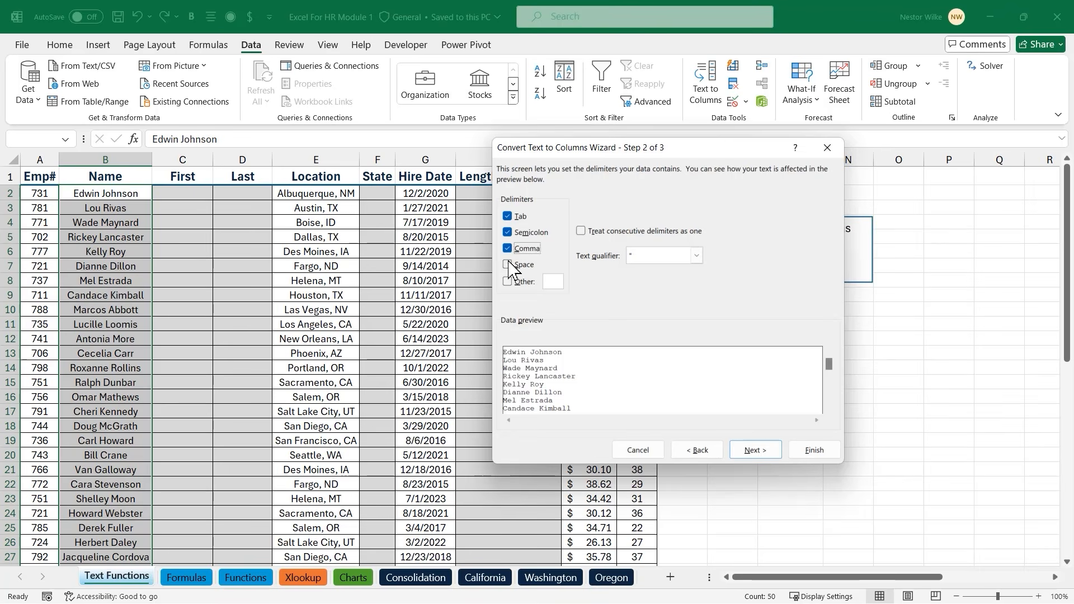
pyautogui.click(509, 267)
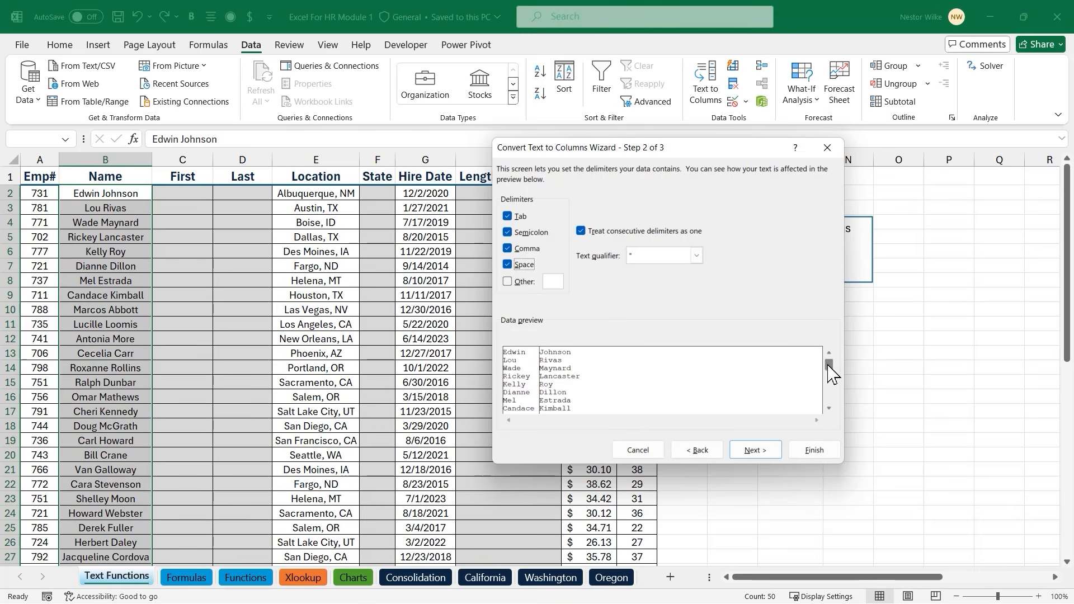
# Examine the data preview further down the list to check how the names are split
pyautogui.moveTo(828, 365); pyautogui.dragTo(828, 372)
pyautogui.click(828, 407)
pyautogui.click(828, 408)
pyautogui.click(829, 408)
pyautogui.click(829, 408)
pyautogui.click(829, 408)
pyautogui.click(828, 408)
pyautogui.click(829, 408)
pyautogui.click(828, 408)
pyautogui.click(829, 408)
pyautogui.click(829, 408)
pyautogui.click(829, 407)
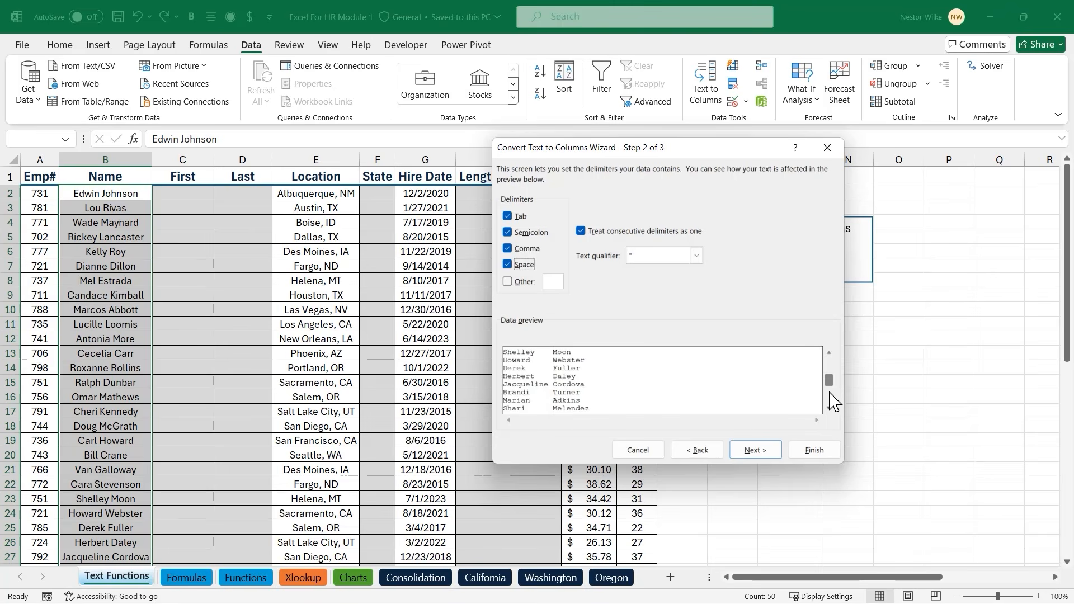
# Set the destination of the split names to $C$2 and finish the conversion, replacing the data already there
pyautogui.click(757, 451)
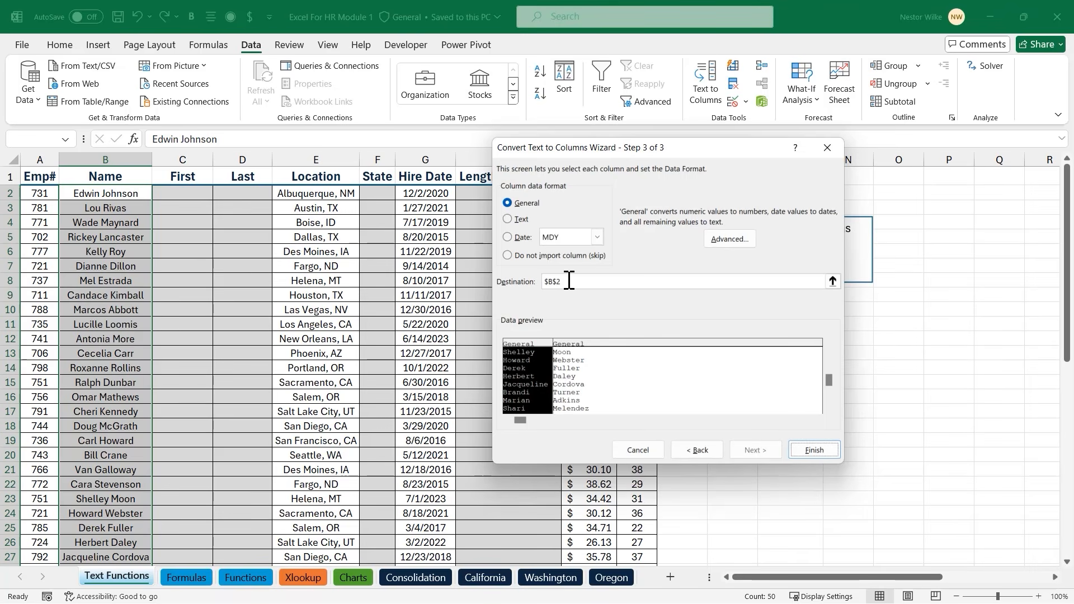
pyautogui.moveTo(569, 281); pyautogui.dragTo(545, 288)
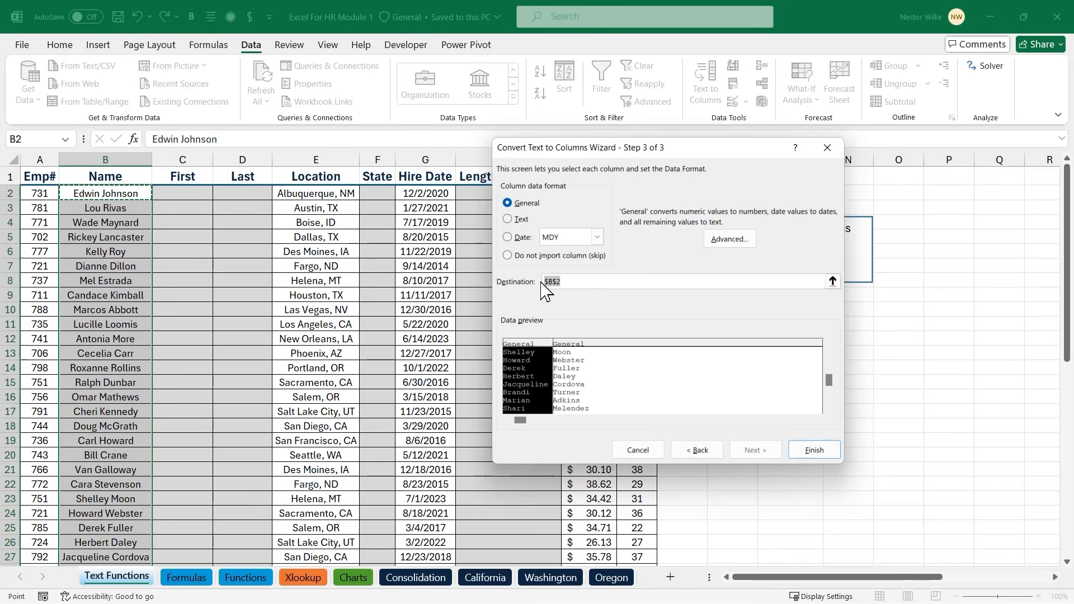
pyautogui.press('BackSpace')
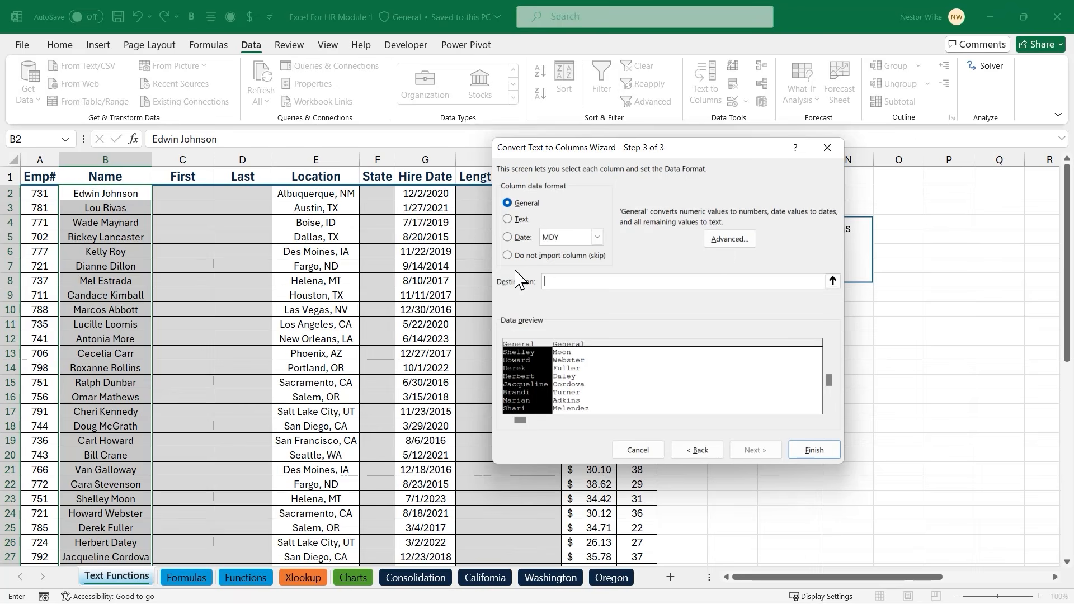
pyautogui.click(180, 193)
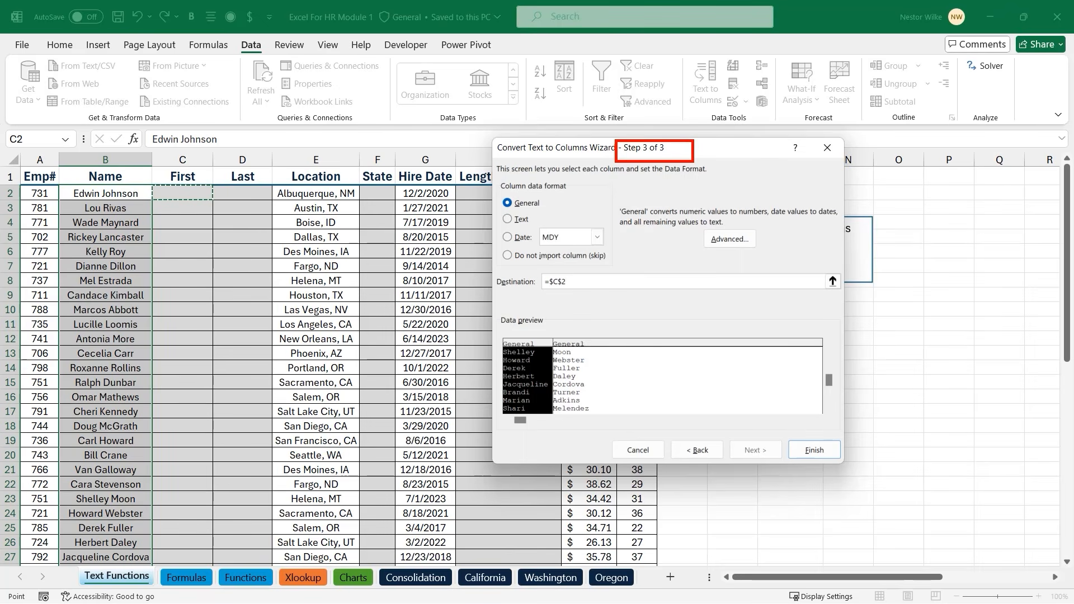
pyautogui.moveTo(818, 435); pyautogui.dragTo(856, 399)
pyautogui.click(824, 452)
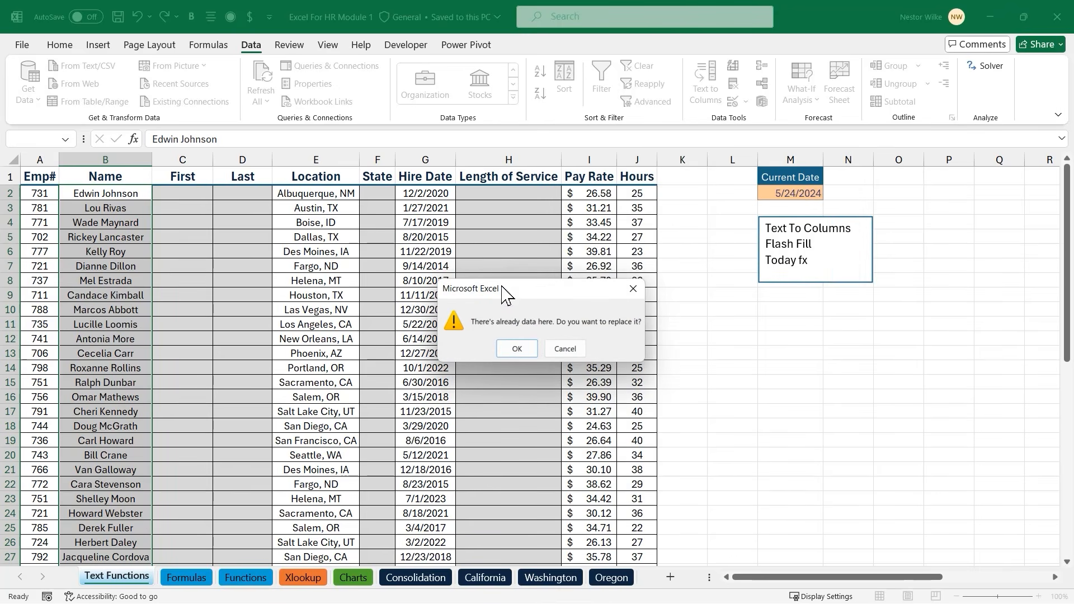
pyautogui.click(516, 348)
pyautogui.click(517, 350)
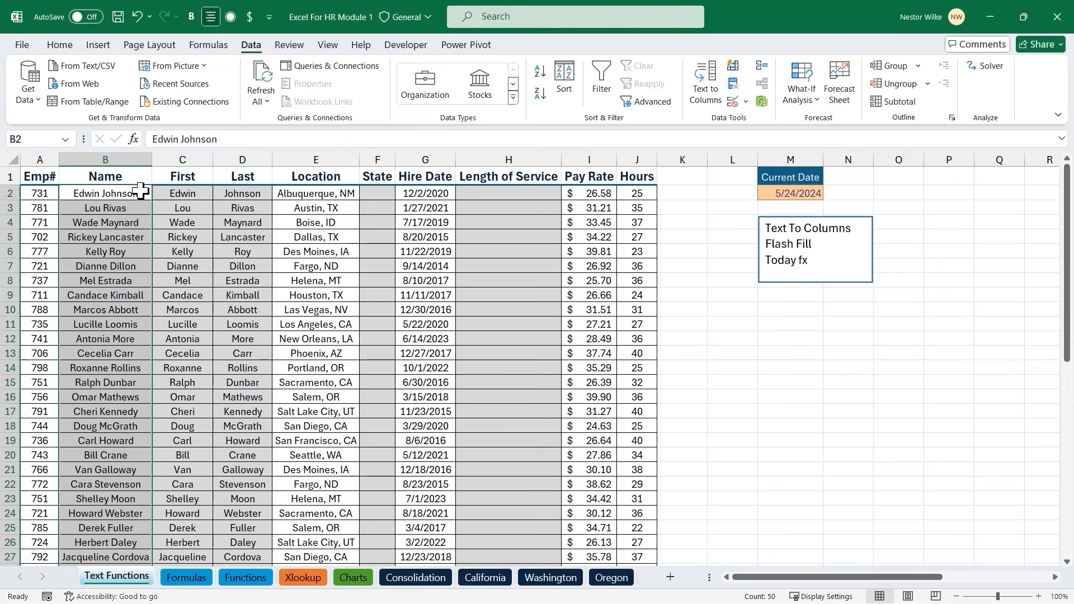
# Check the First and Last columns against the Name column from row 2 down to row 51
pyautogui.click(193, 196)
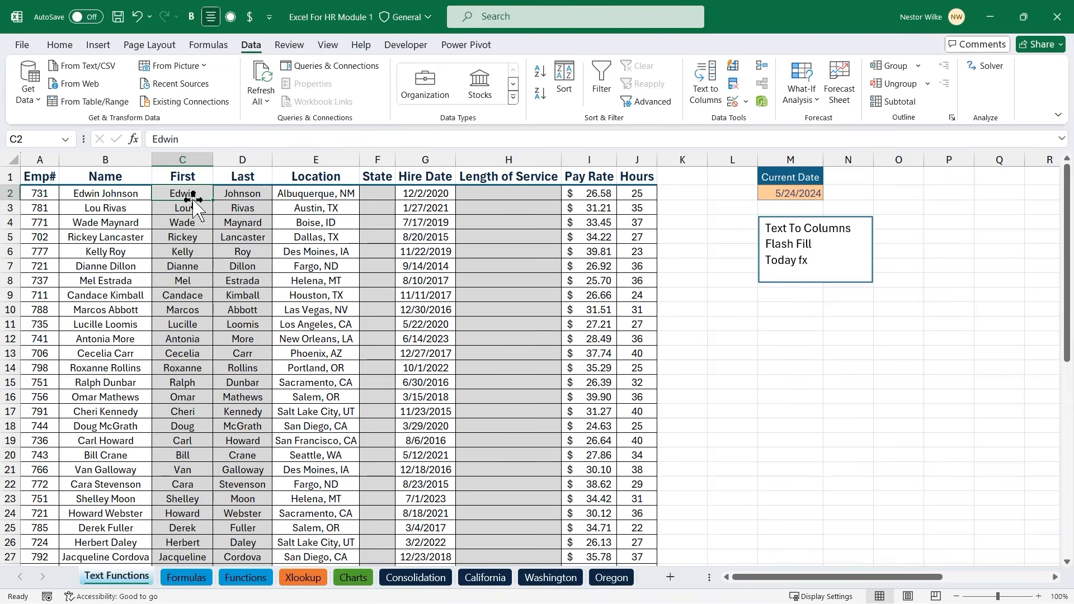
pyautogui.scroll(-5, 229, 271)
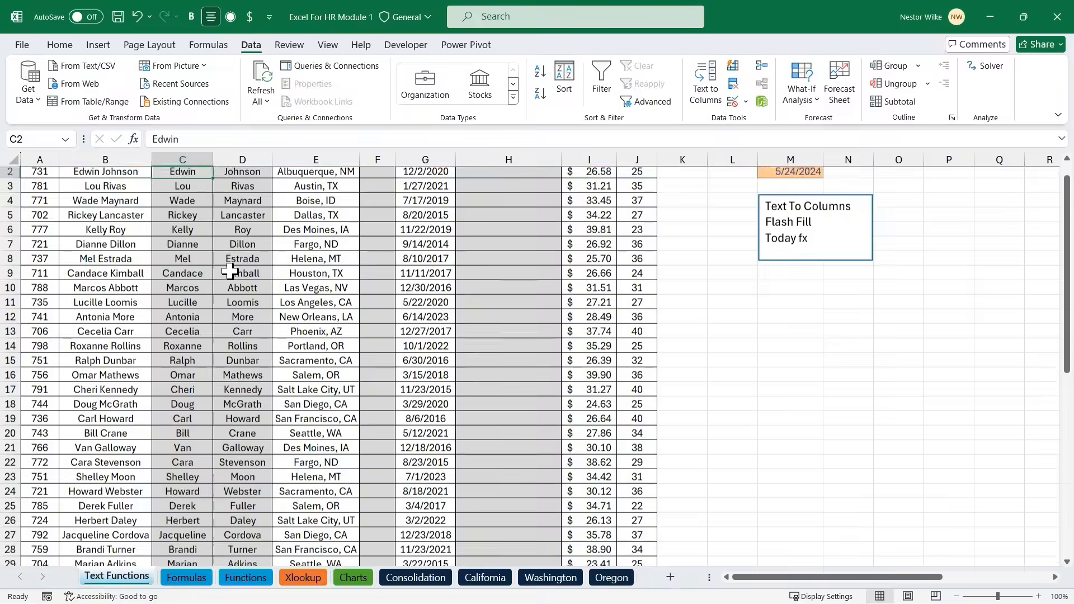
pyautogui.scroll(-4, 229, 271)
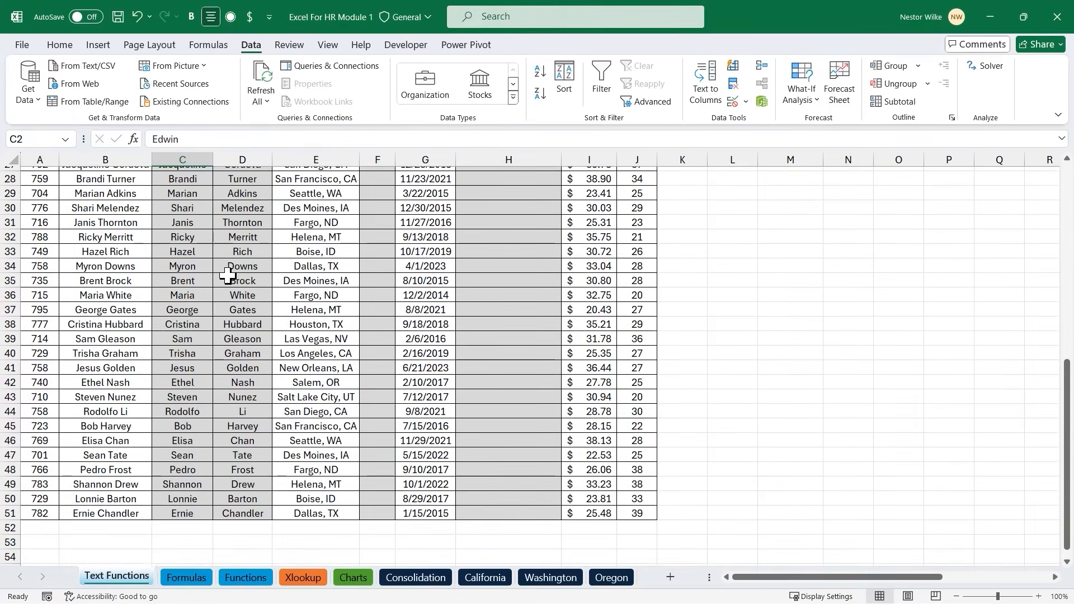
pyautogui.click(186, 513)
pyautogui.click(241, 512)
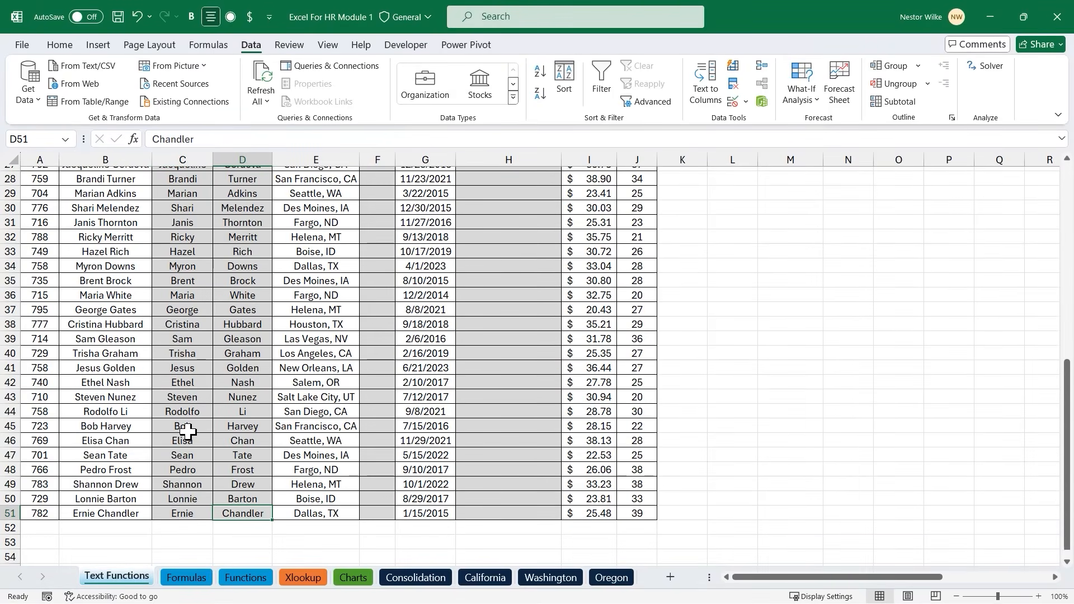
pyautogui.scroll(9, 185, 432)
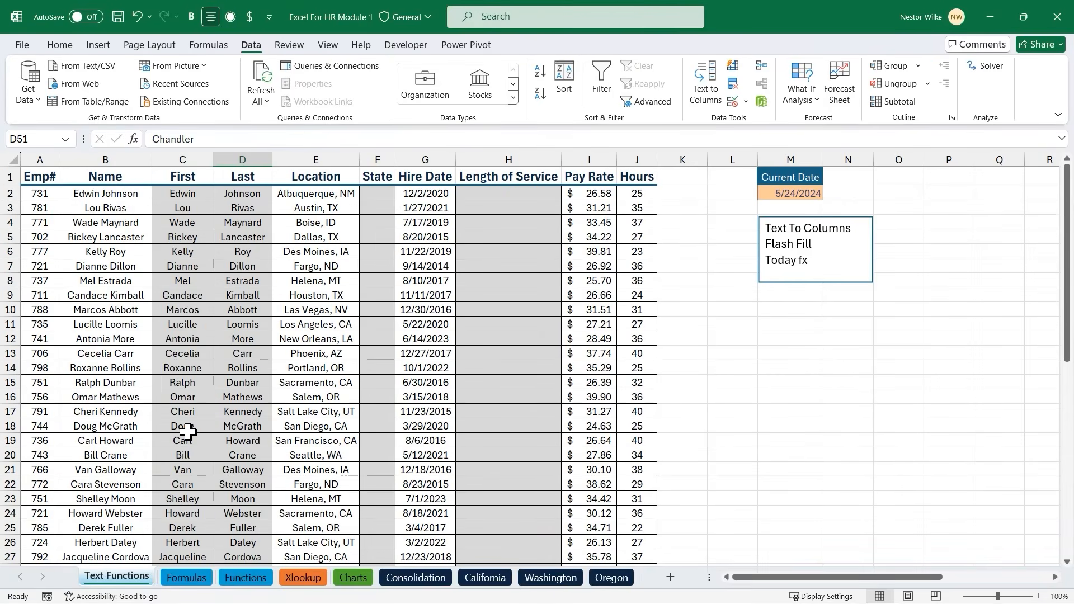
pyautogui.click(119, 194)
pyautogui.moveTo(113, 206); pyautogui.dragTo(120, 413)
pyautogui.click(219, 266)
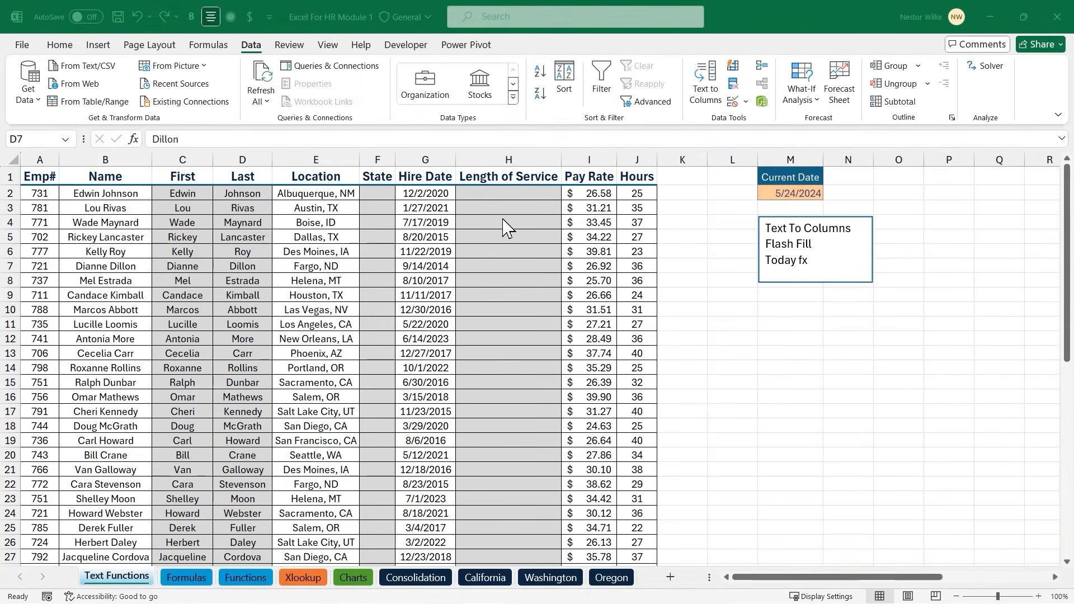
# Enter NM in F2 and TX in F3 of the State column and accept the Flash Fill suggestions for the remaining rows
pyautogui.click(386, 193)
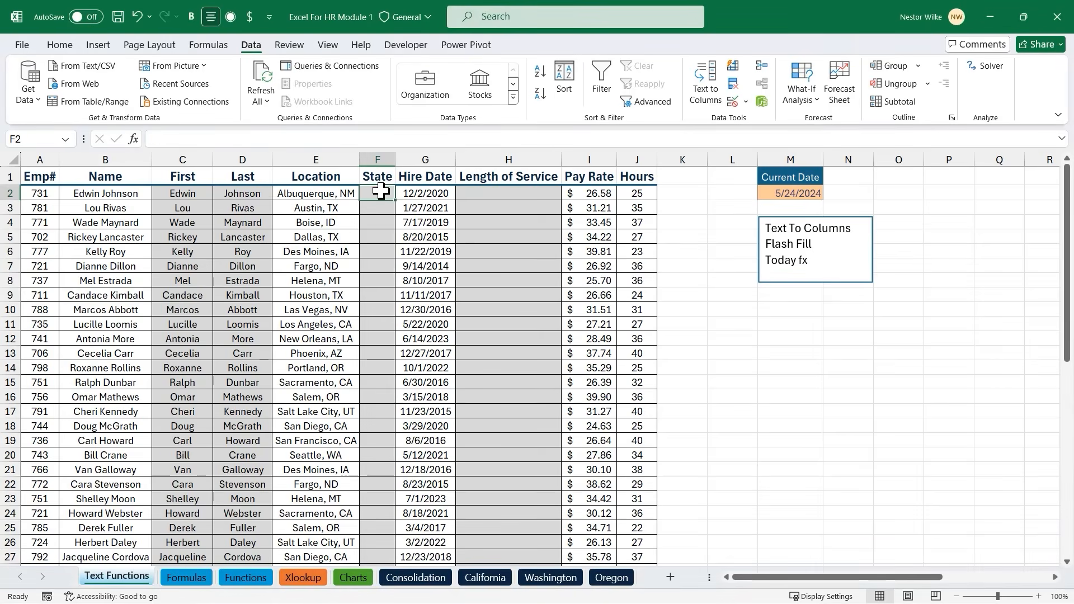
pyautogui.moveTo(823, 244); pyautogui.dragTo(778, 243)
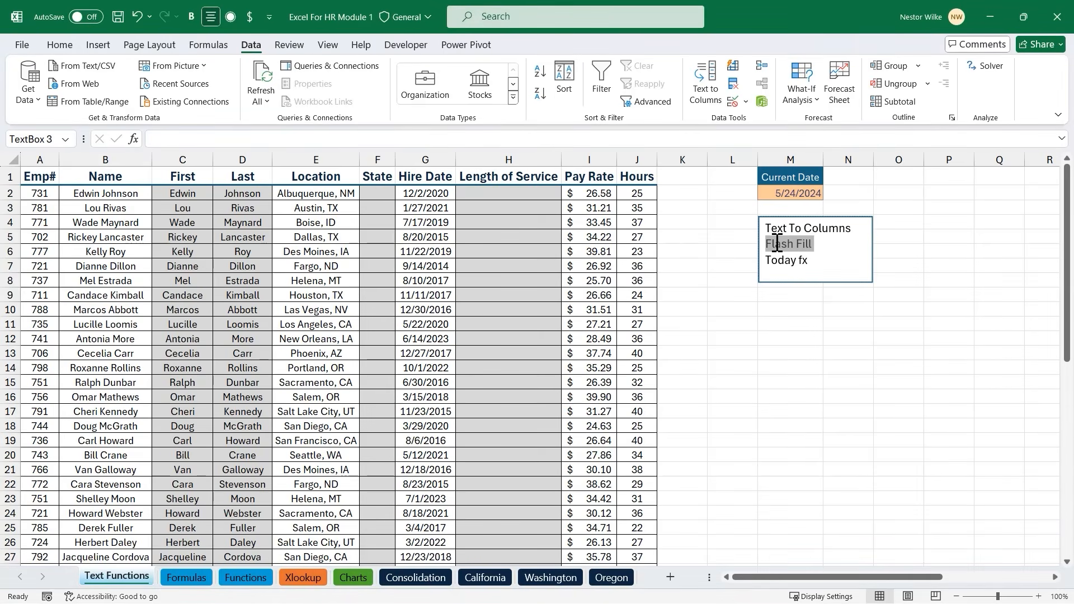
pyautogui.click(386, 194)
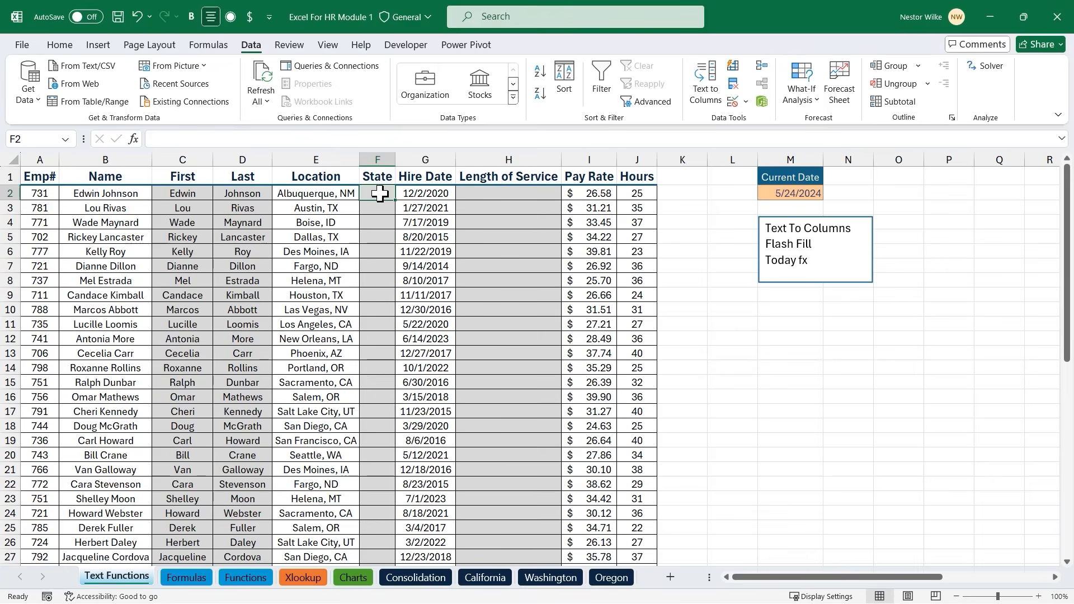
pyautogui.write('NM')
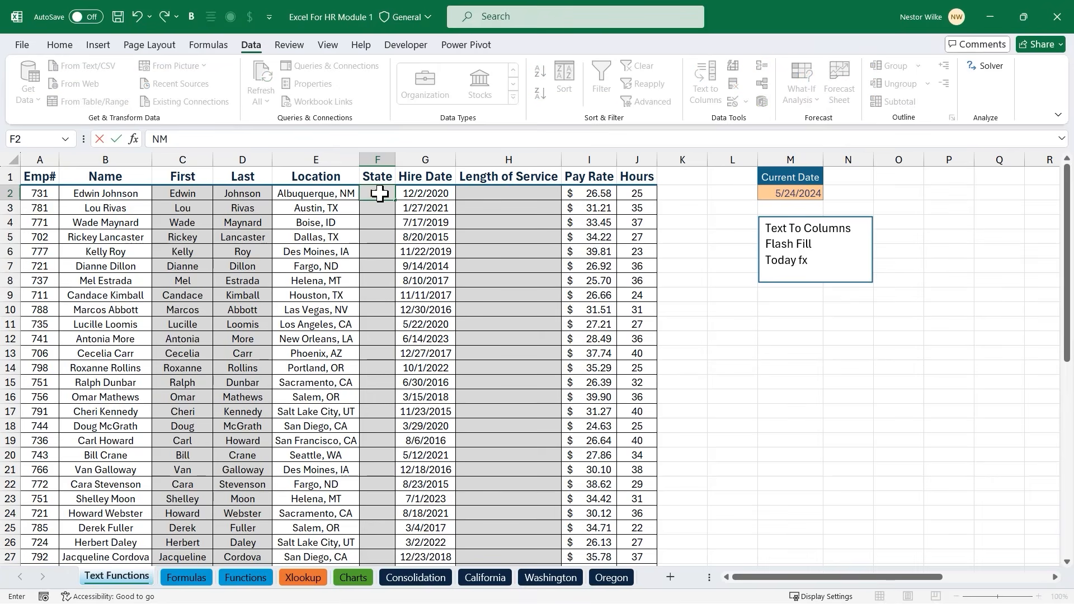
pyautogui.press('Return')
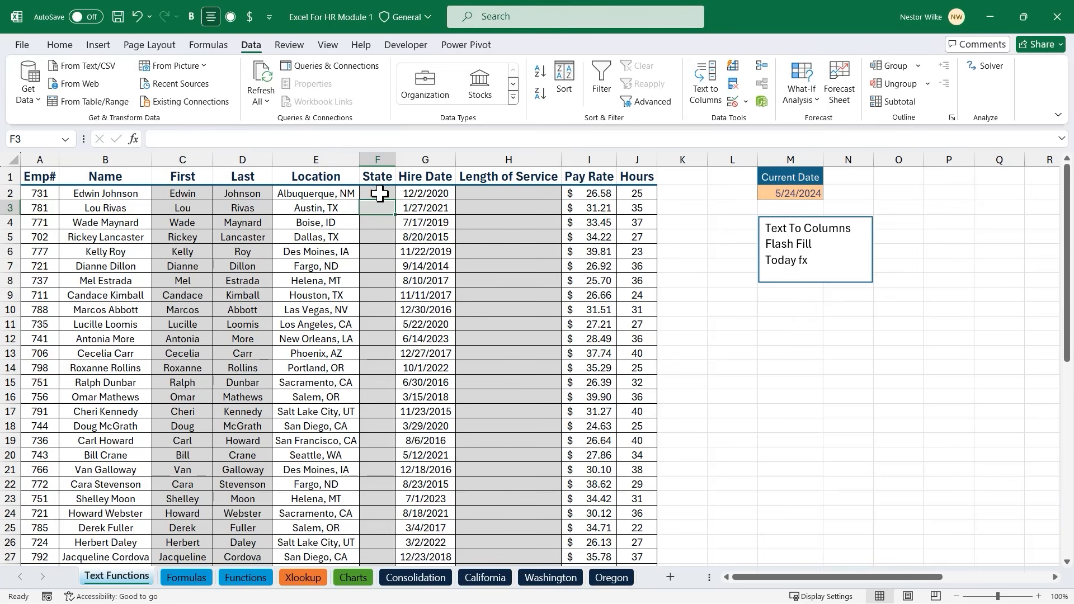
pyautogui.write('TX')
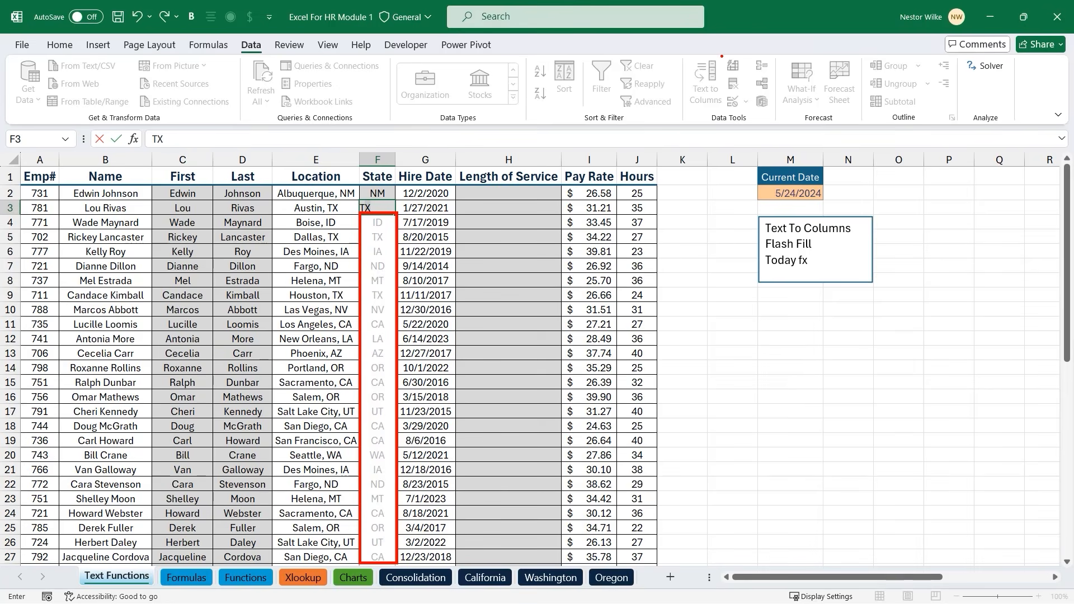
pyautogui.moveTo(722, 56); pyautogui.dragTo(744, 76)
pyautogui.press('Escape')
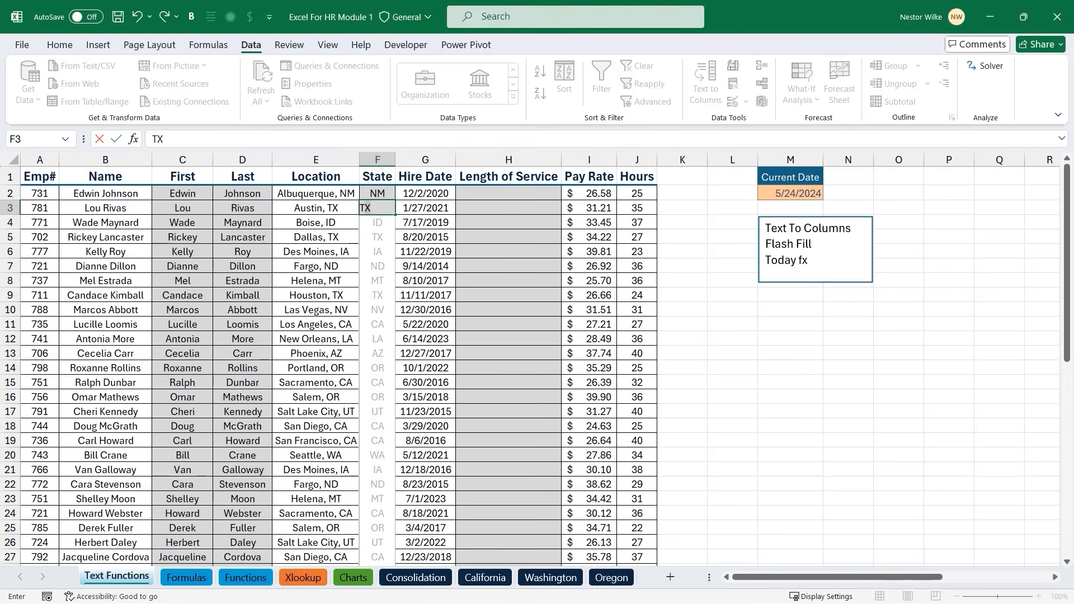
pyautogui.press('Return')
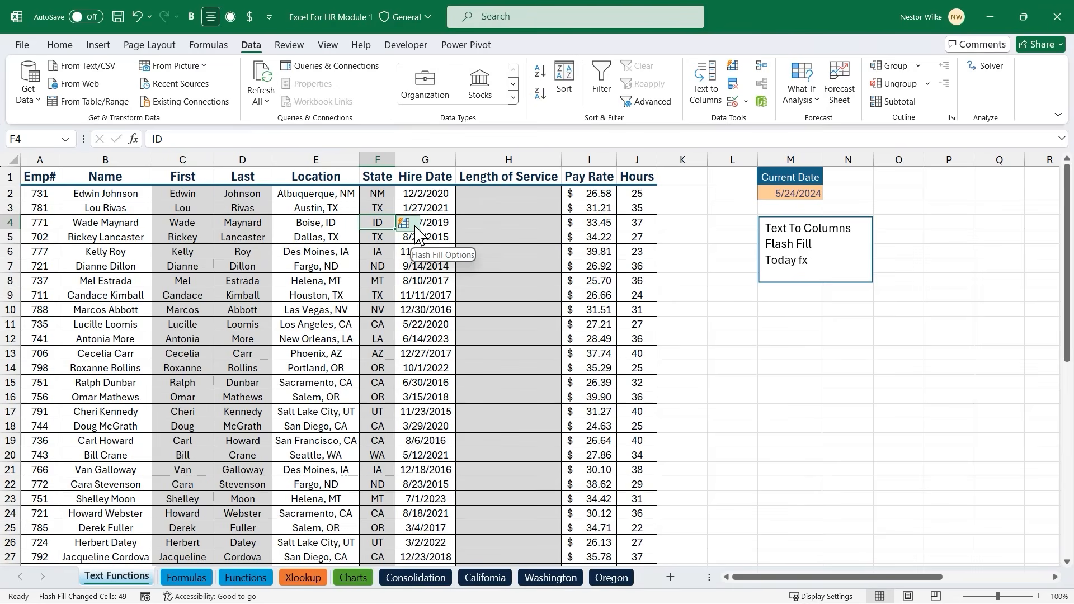
# Undo the Flash Fill in the State column and refill it from F4 with the Flash Fill command
pyautogui.click(416, 228)
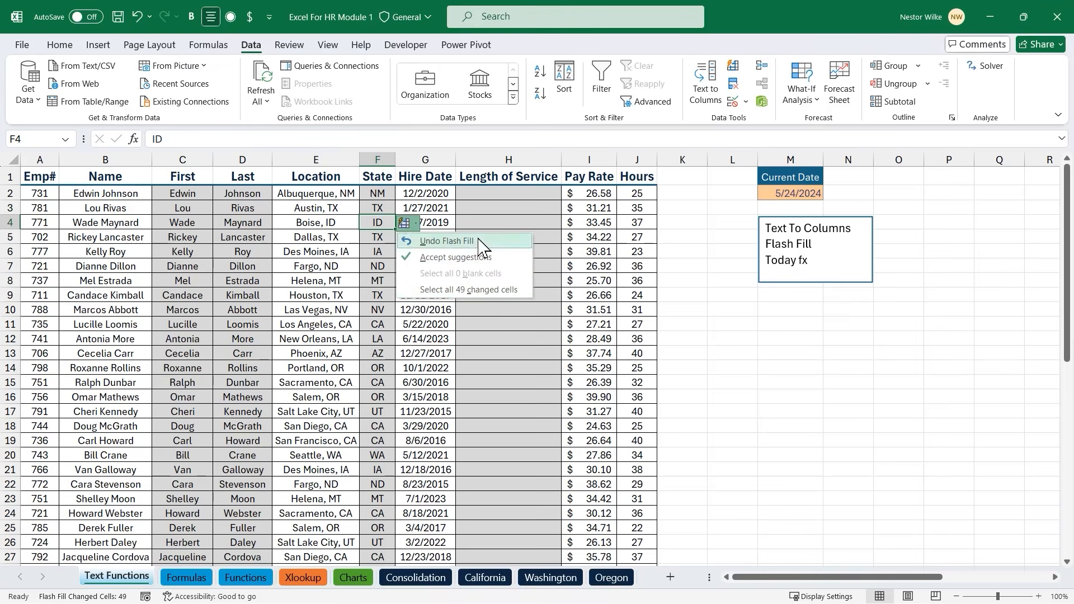
pyautogui.click(447, 241)
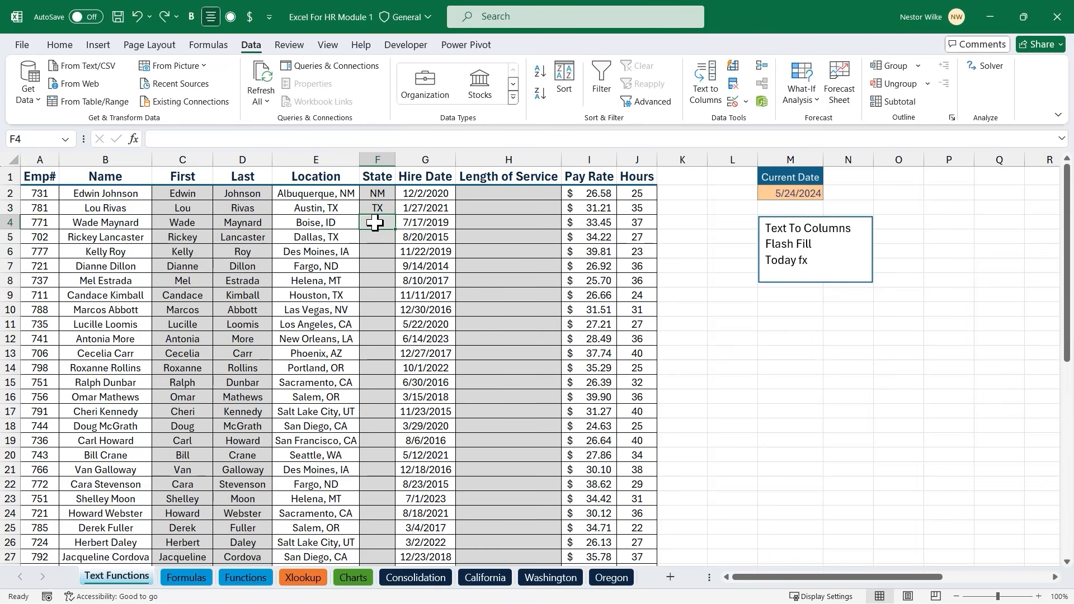
pyautogui.click(736, 65)
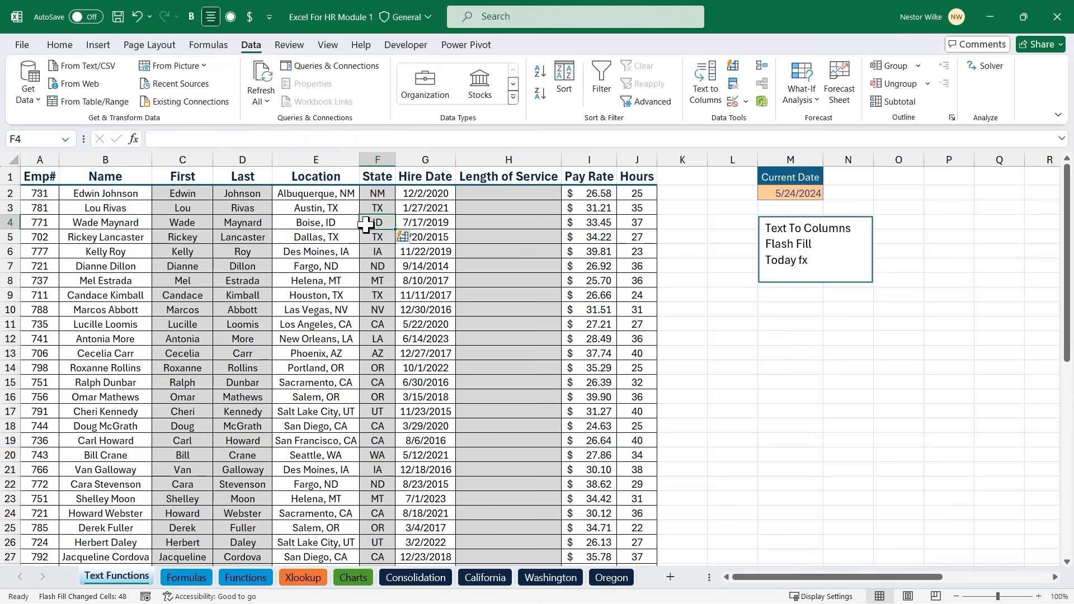
# Try to run Flash Fill from the empty cell N10 outside the table
pyautogui.click(836, 315)
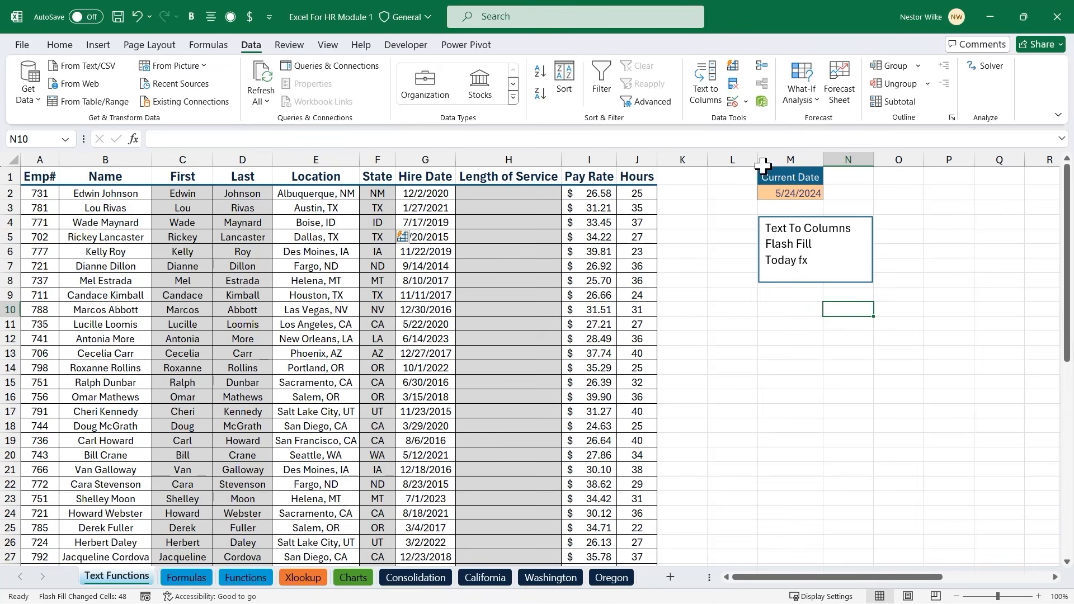
pyautogui.click(733, 67)
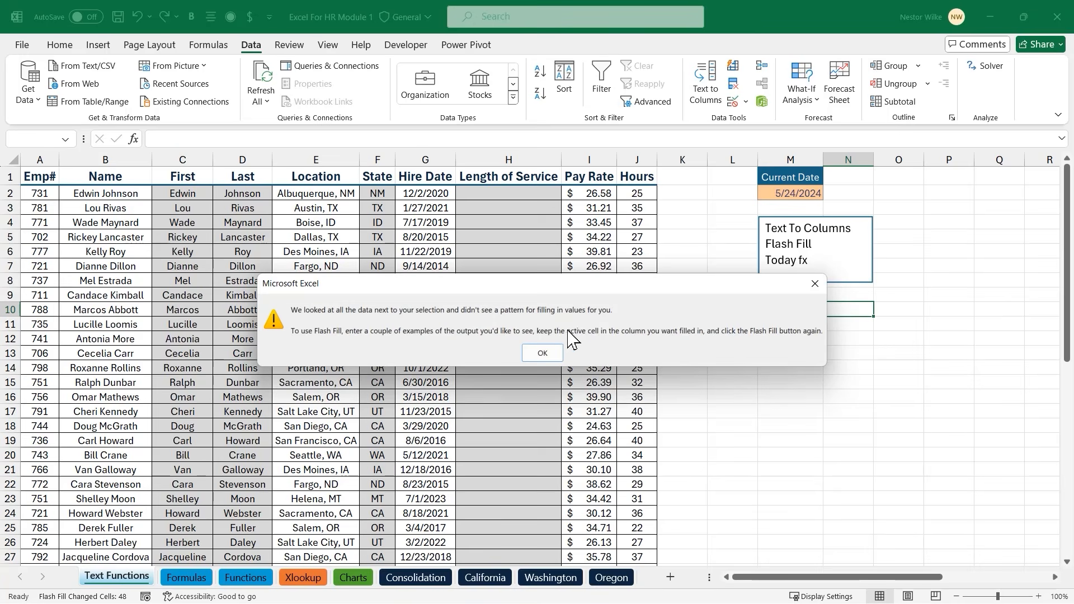
pyautogui.click(543, 354)
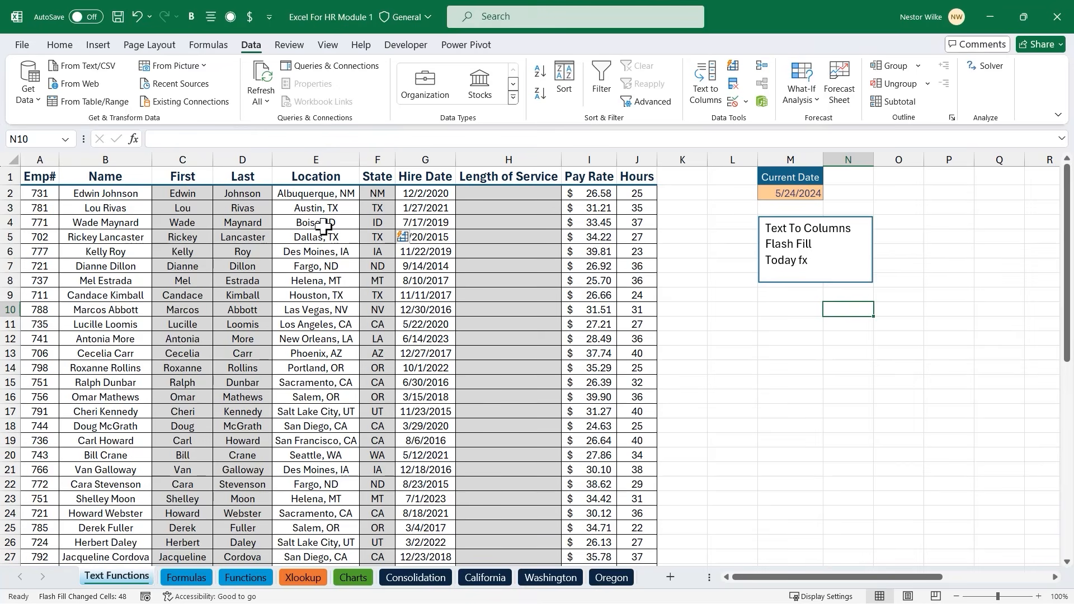
pyautogui.click(379, 339)
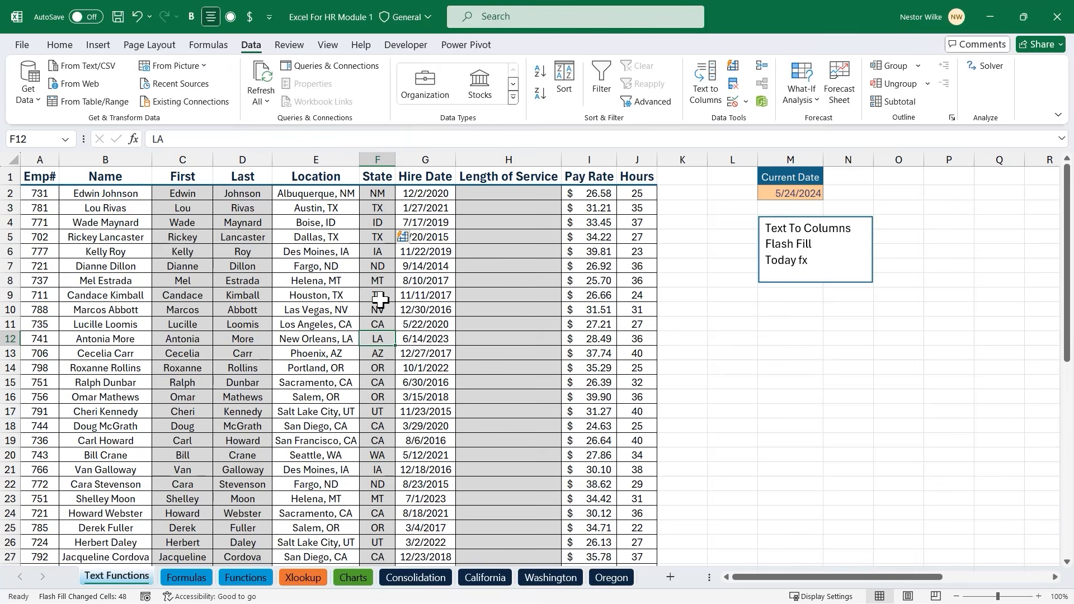
pyautogui.click(506, 193)
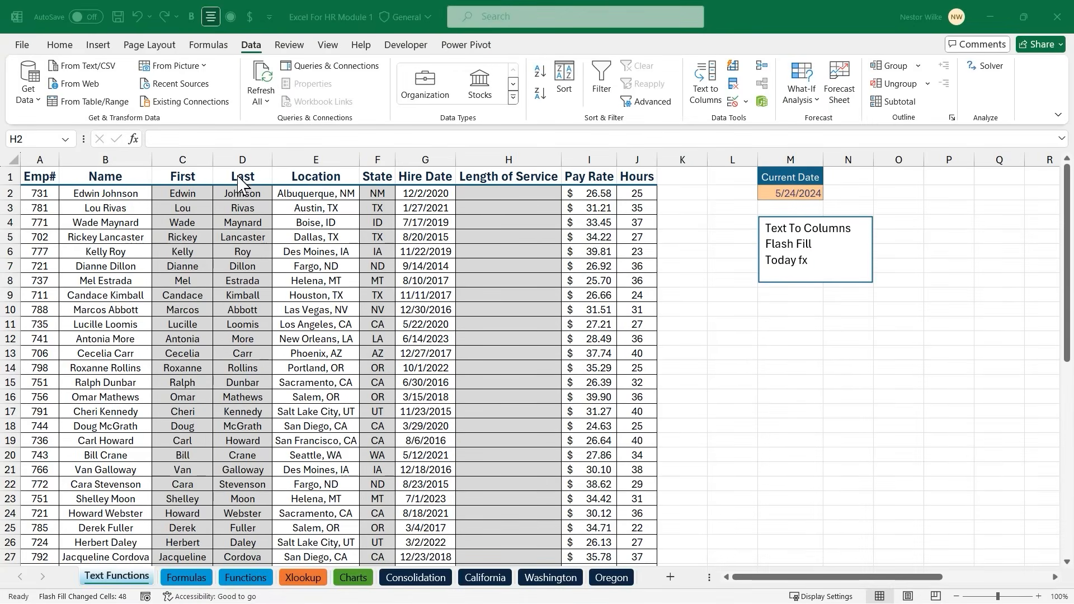
pyautogui.click(517, 194)
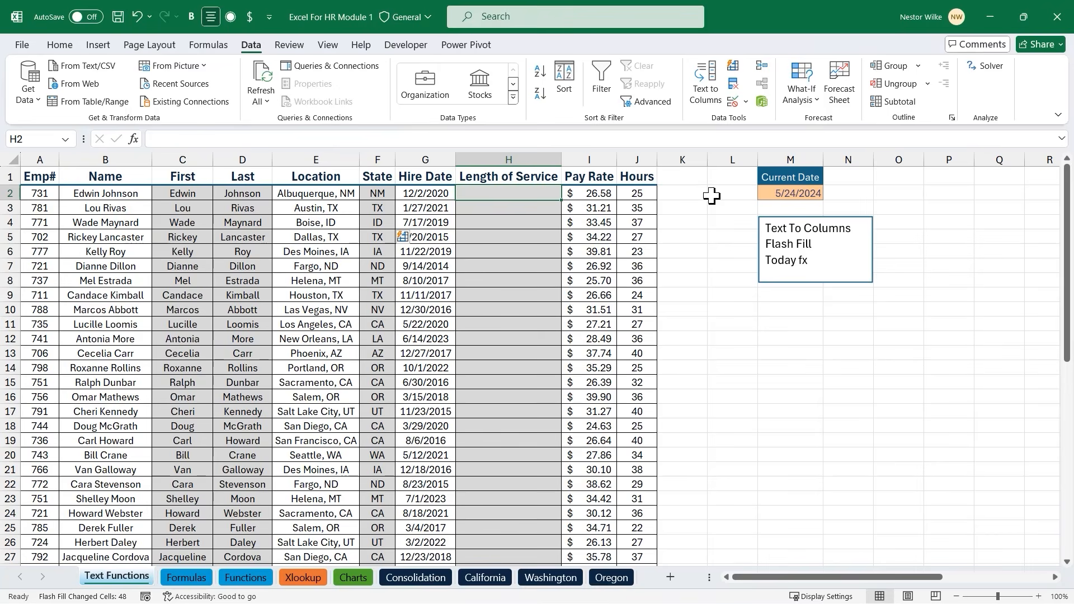
# Add 30 days to the first hire date with =G2+30 in K2, and clear the trial formula
pyautogui.click(684, 192)
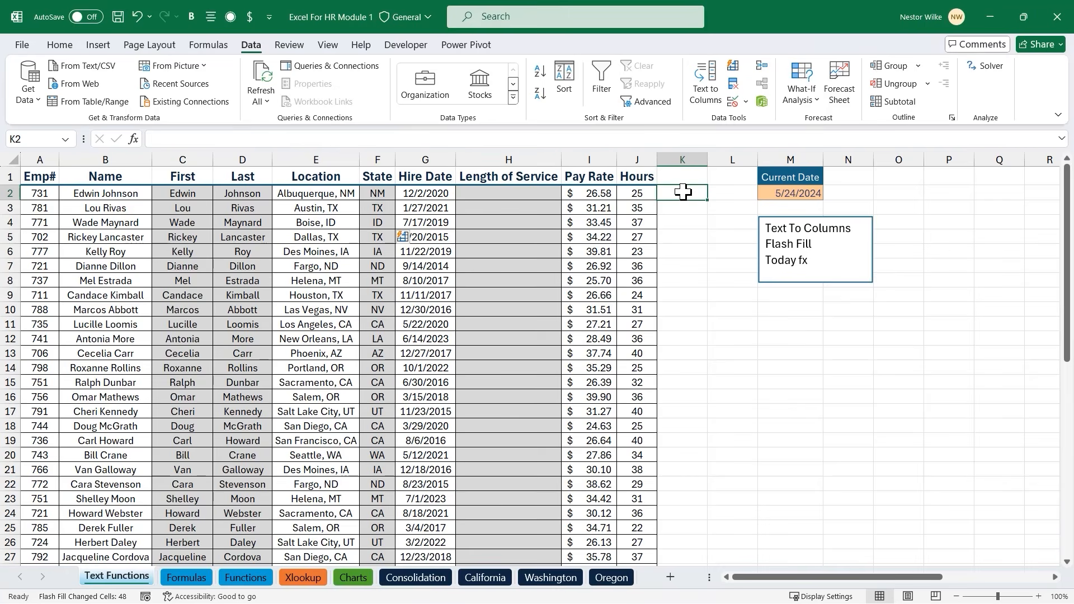
pyautogui.write('=')
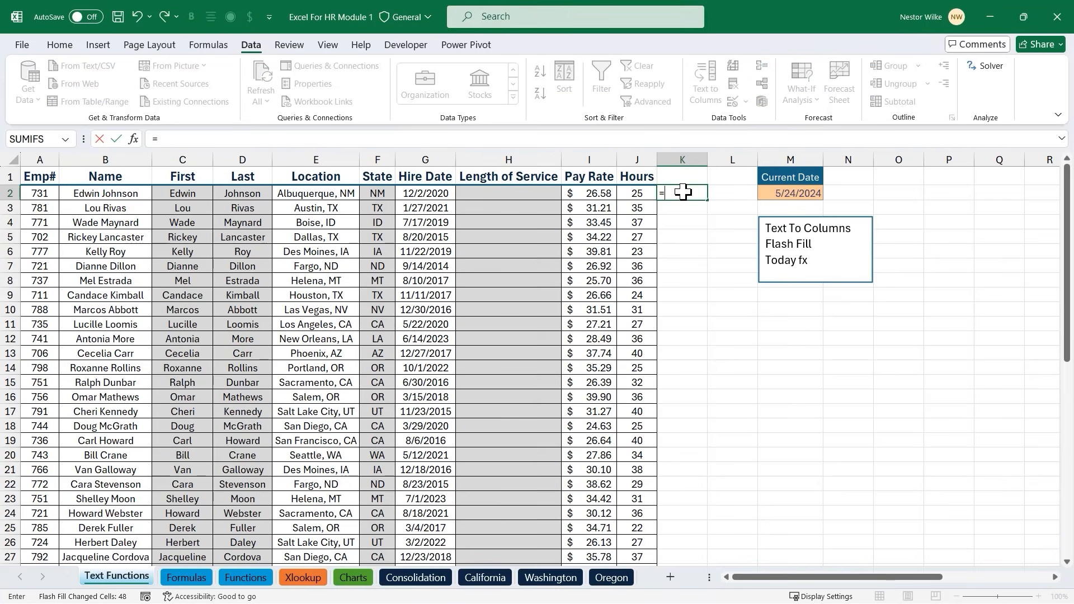
pyautogui.click(433, 193)
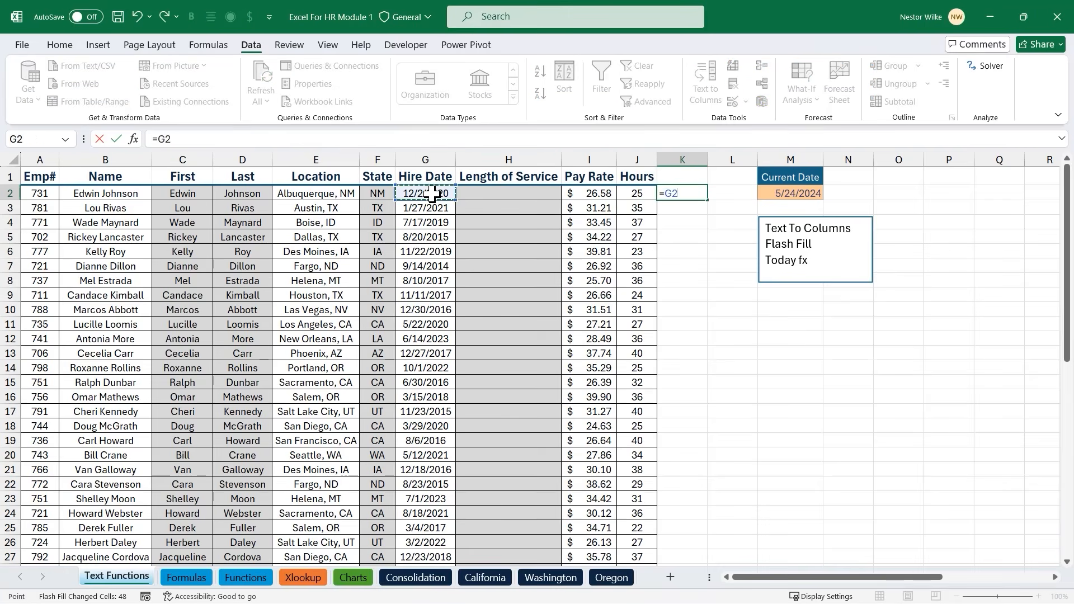
pyautogui.write('+30')
pyautogui.press('Return')
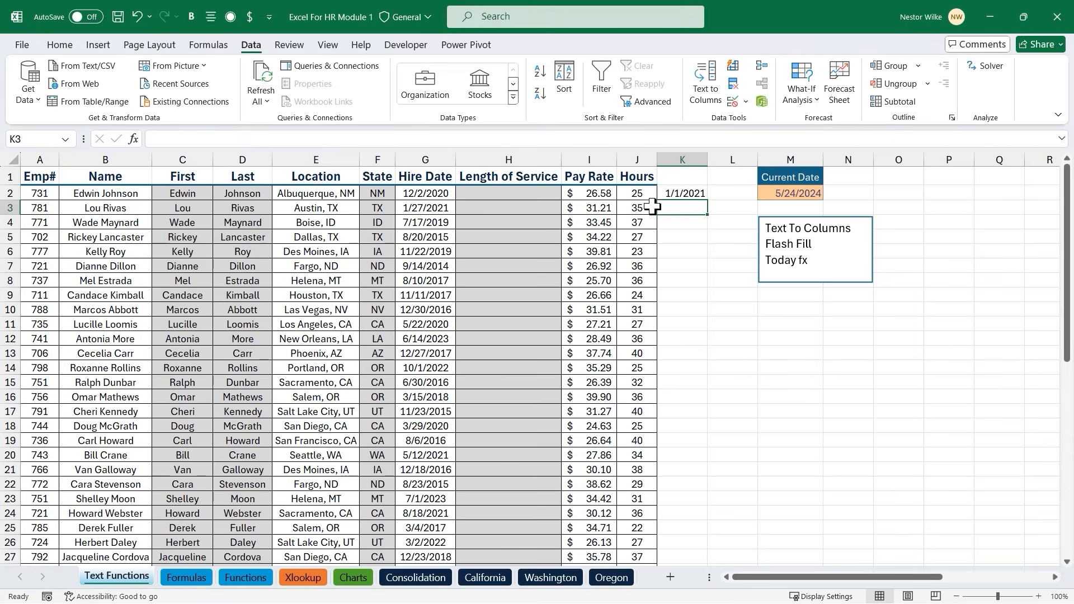
pyautogui.click(694, 193)
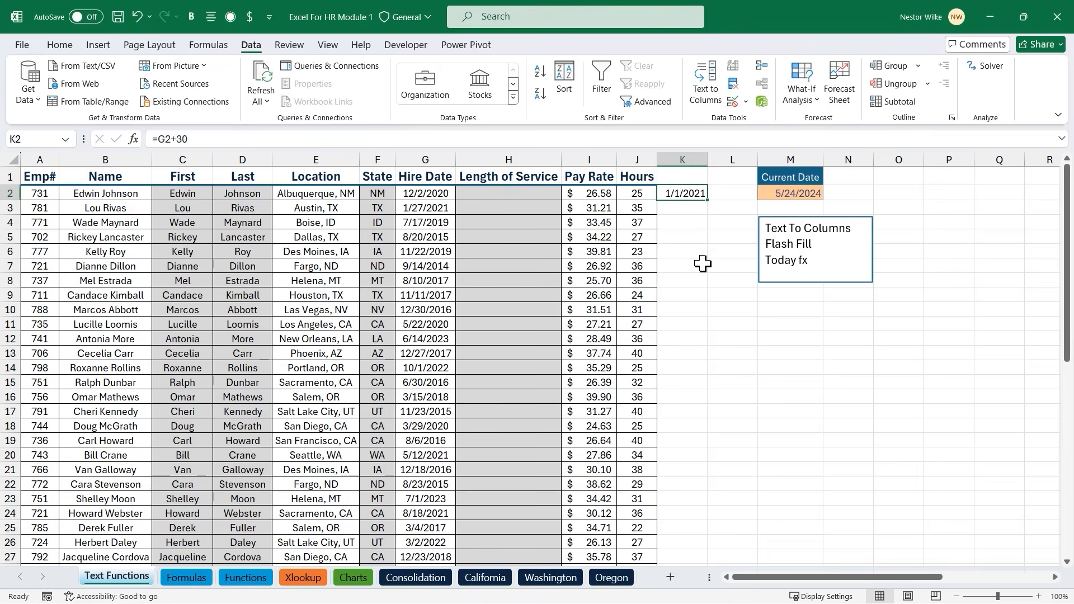
pyautogui.press('Delete')
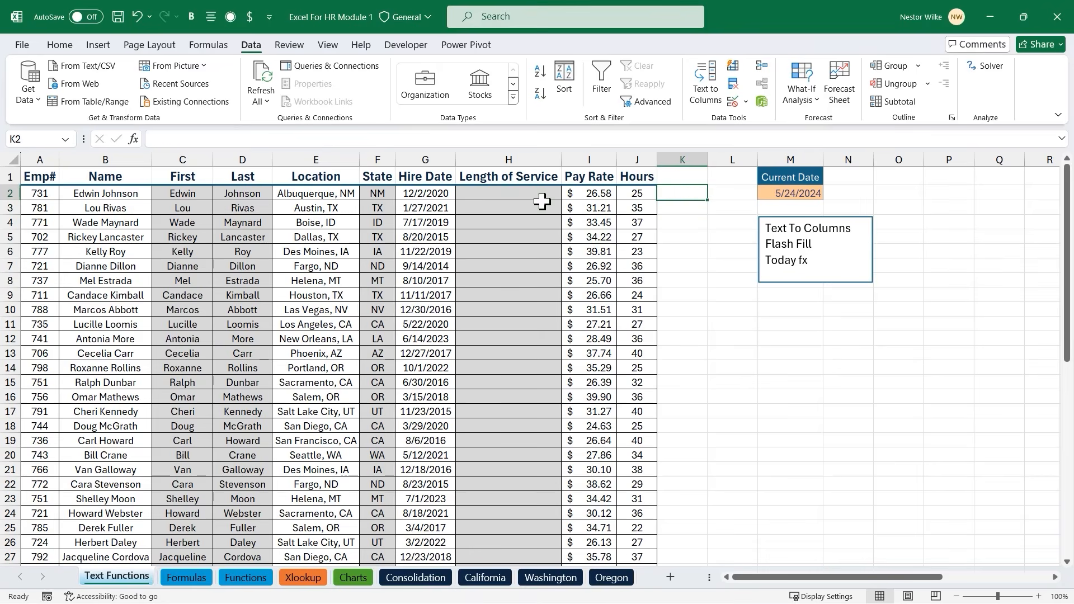
pyautogui.click(513, 197)
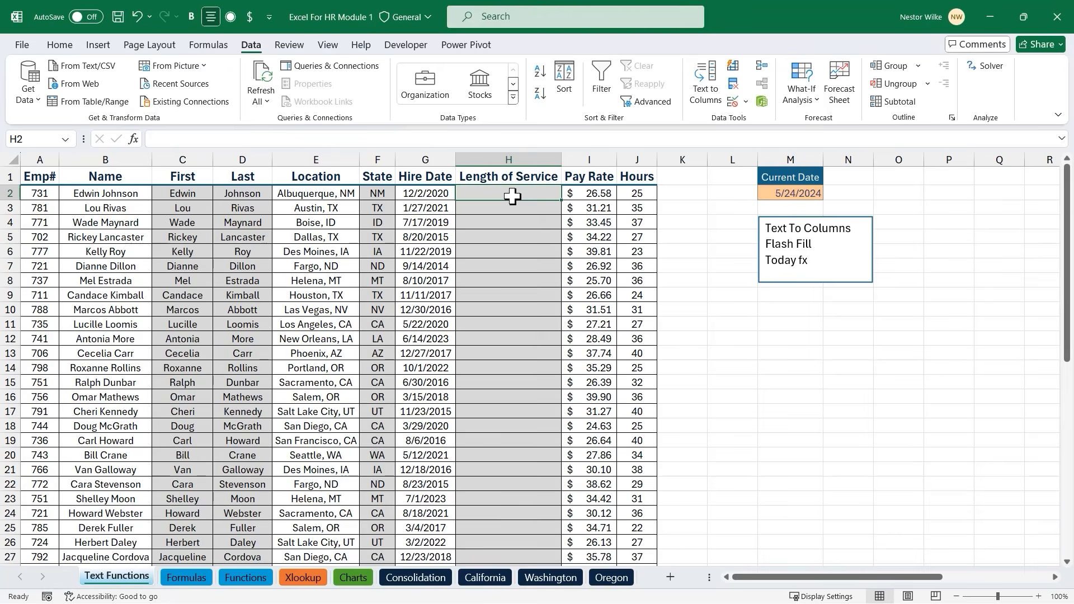
pyautogui.write('=')
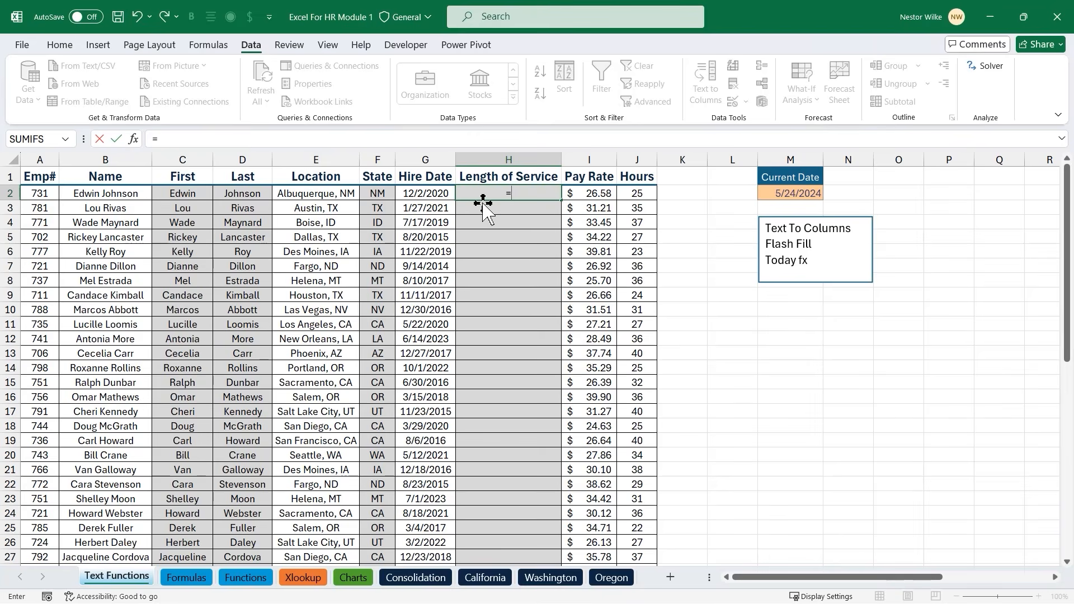
pyautogui.press('Escape')
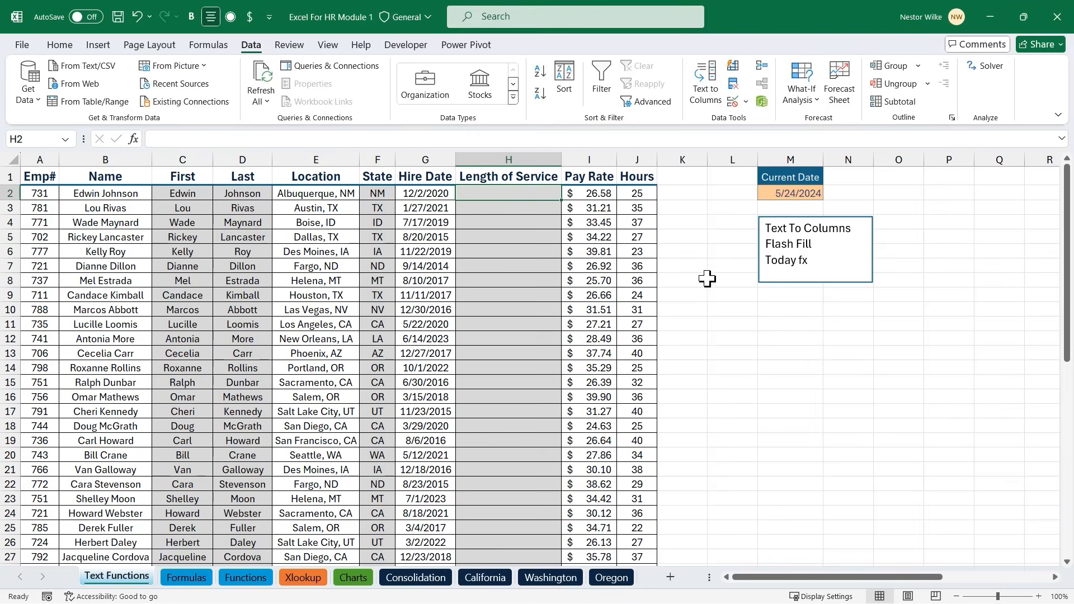
pyautogui.press('t')
pyautogui.write('Current Date -')
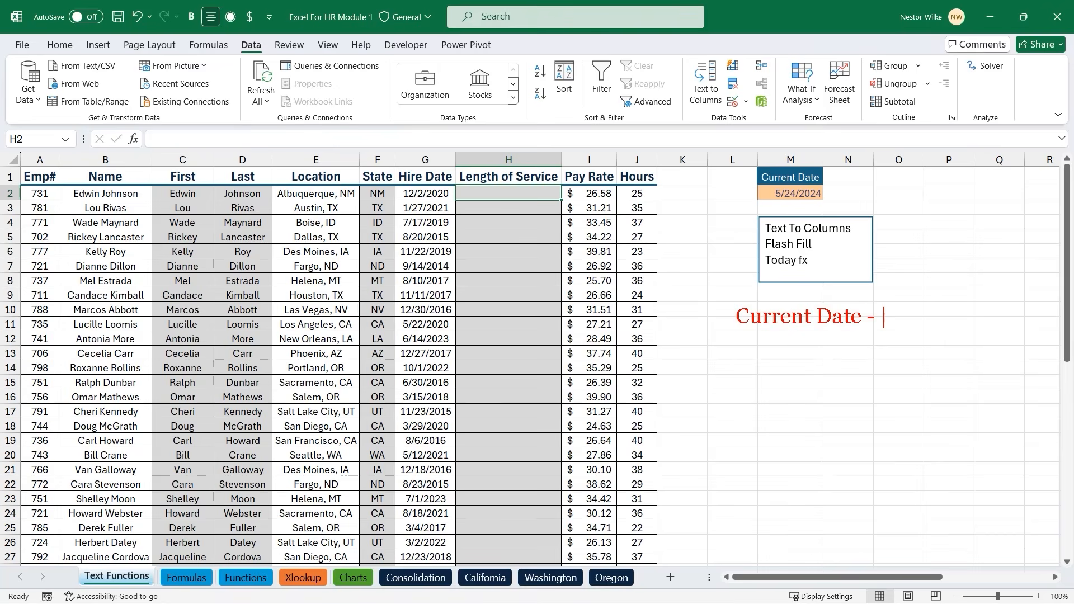
pyautogui.write(' Hire Date')
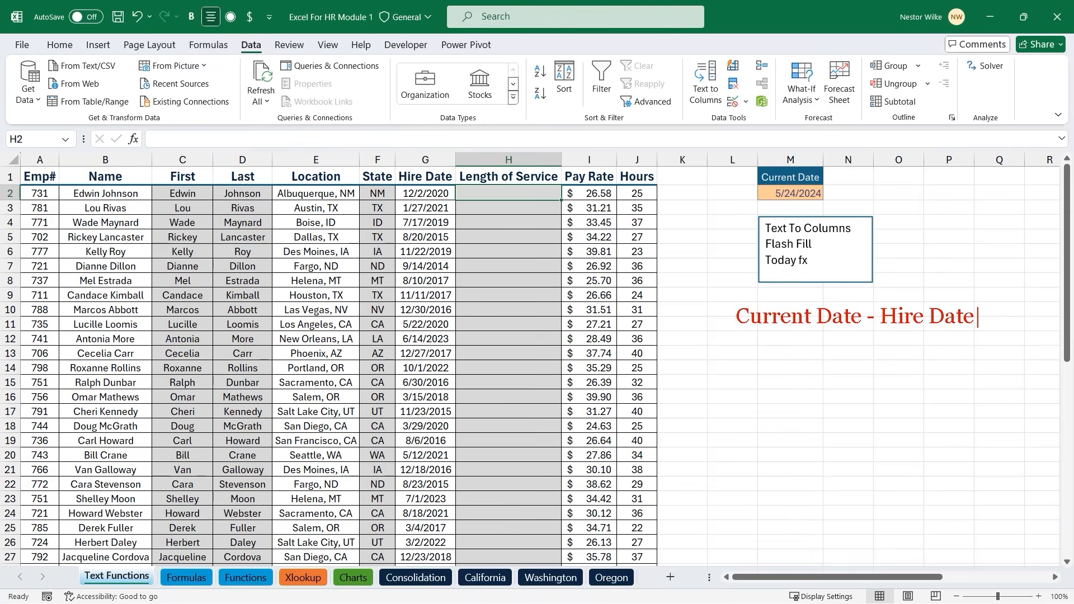
pyautogui.press('Return')
pyautogui.write('#days')
pyautogui.press('Return')
pyautogui.write('Today')
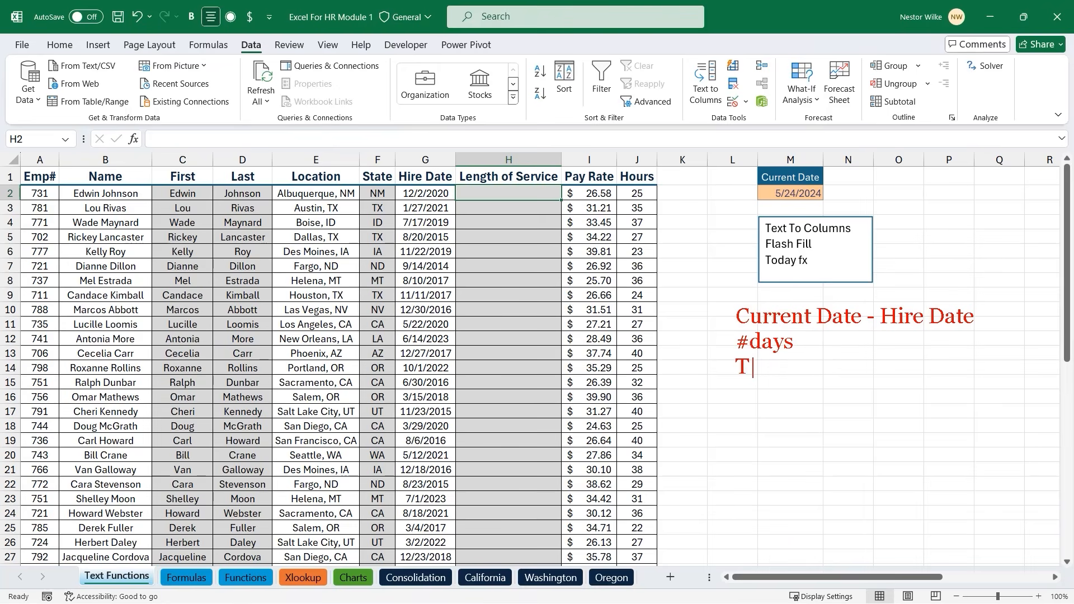
pyautogui.write('()')
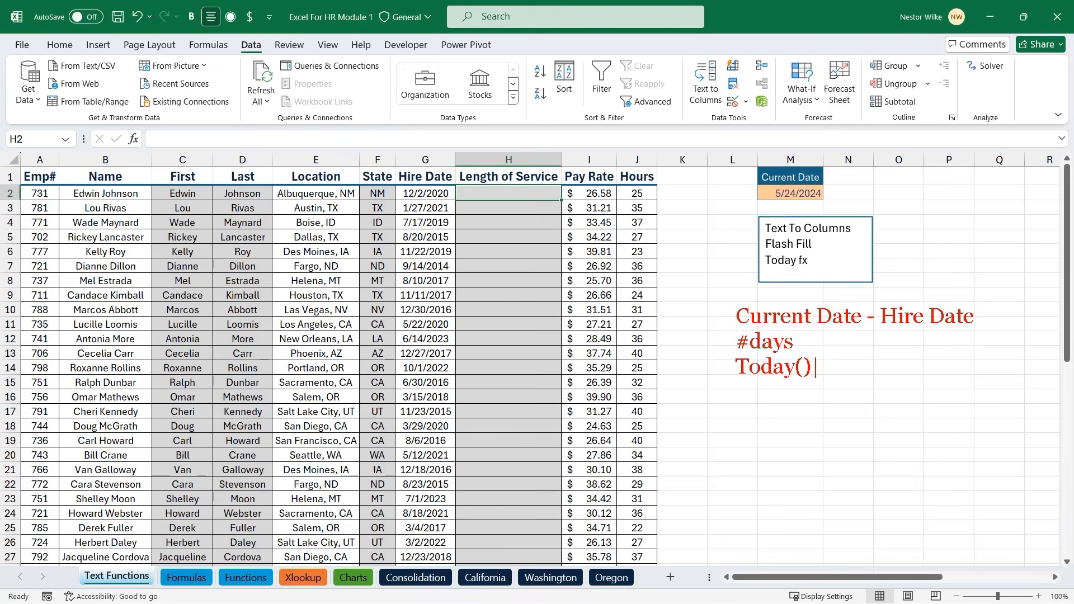
pyautogui.press('Escape')
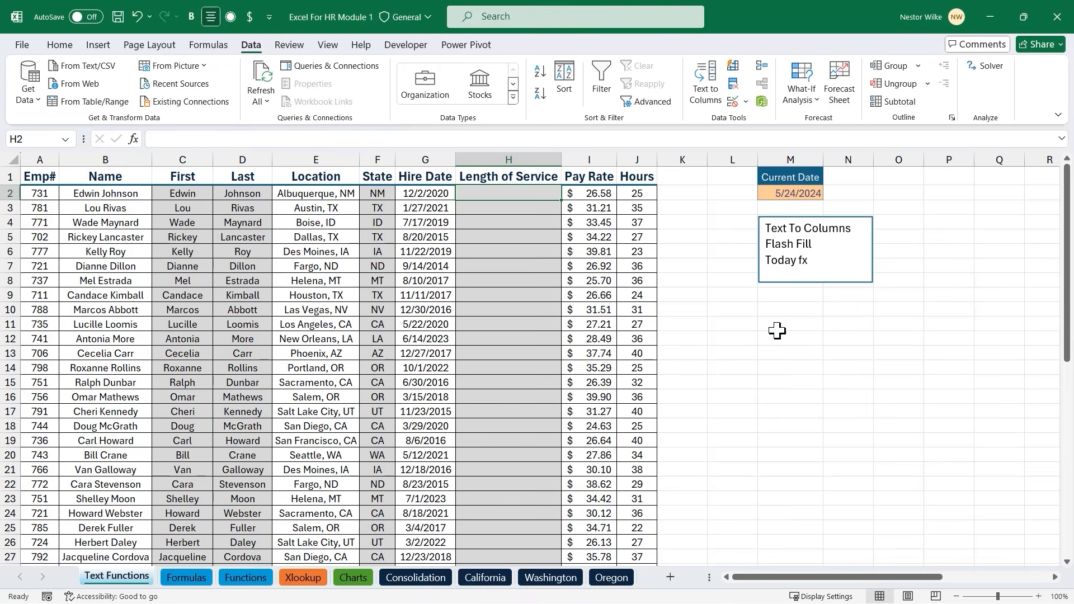
# Enter the trial formula =today() in the empty cell M11 to return the current date
pyautogui.click(793, 324)
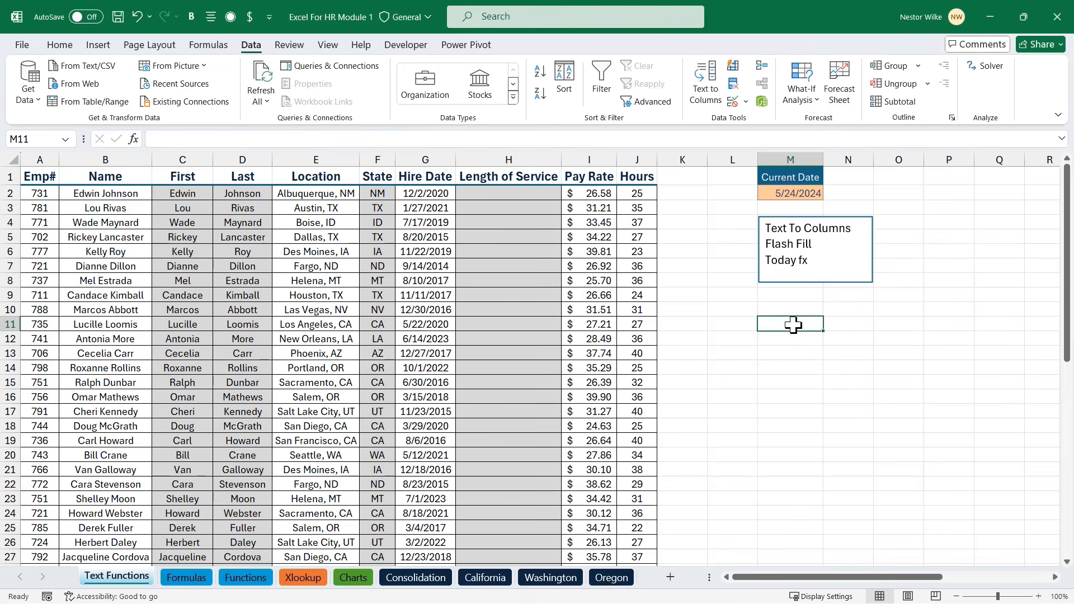
pyautogui.write('=today')
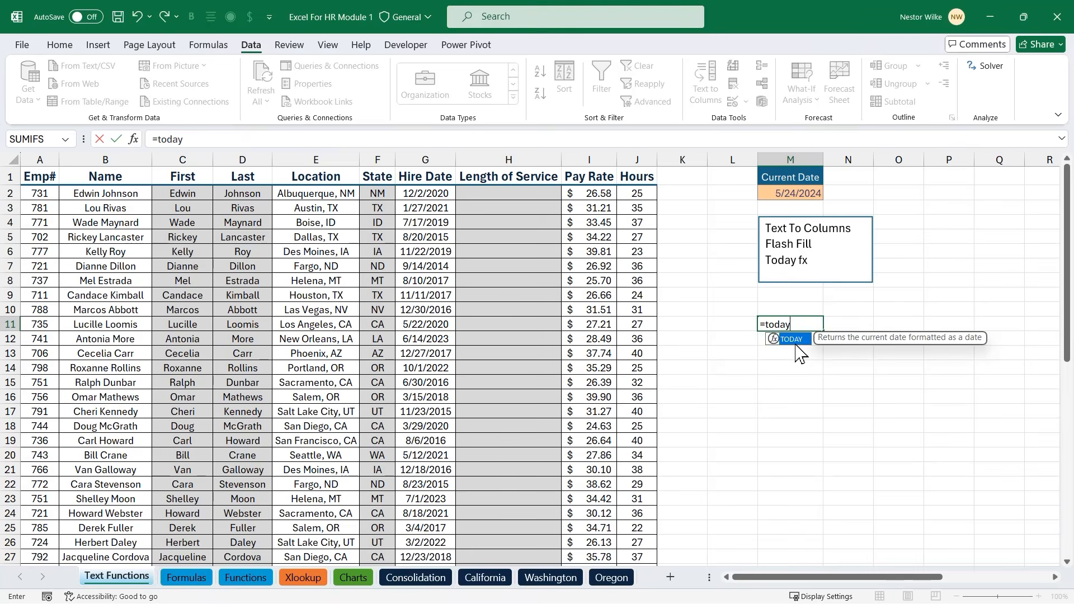
pyautogui.write('(')
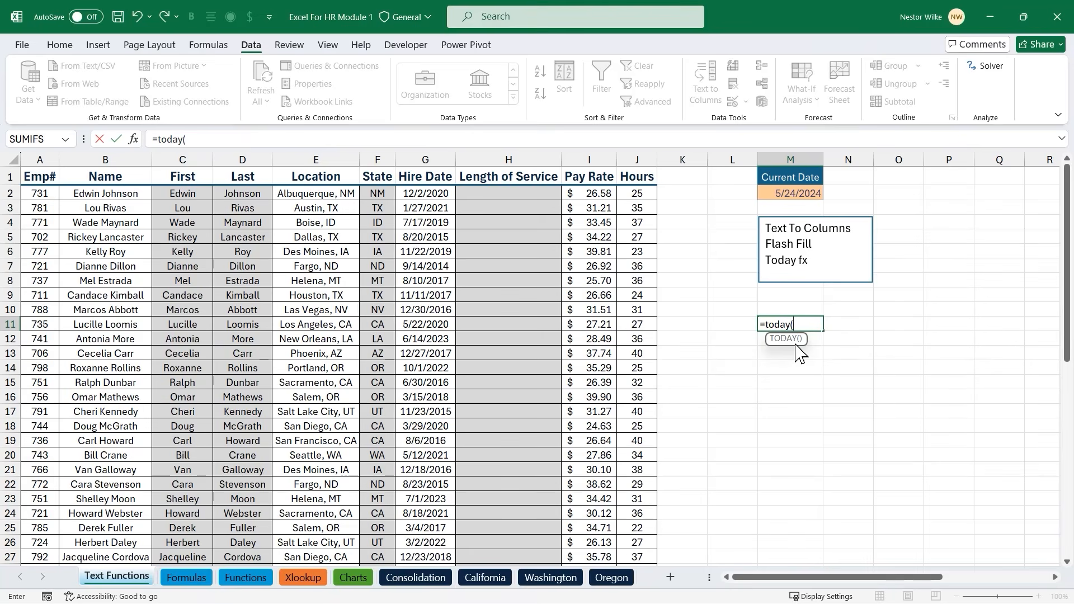
pyautogui.write(')')
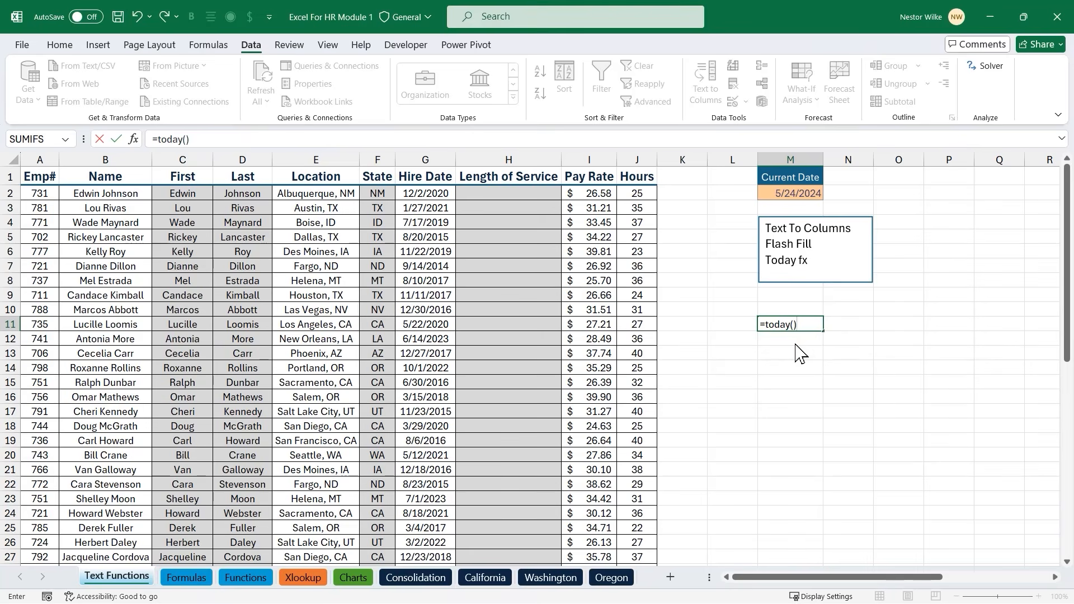
pyautogui.press('Return')
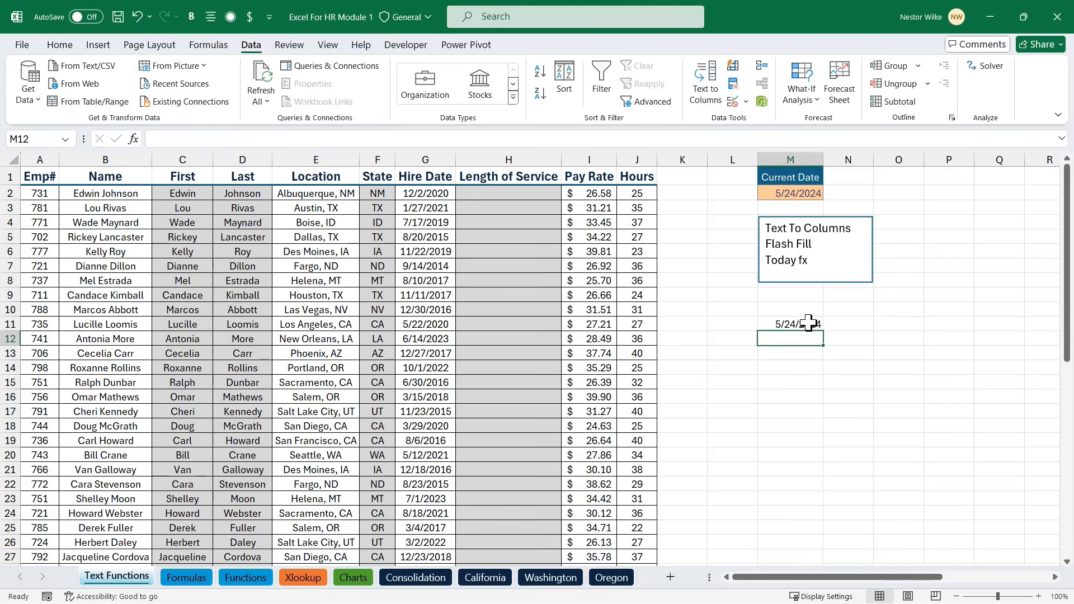
# Check the formula behind the Current Date cell M2, and clear the trial date formula from M11
pyautogui.click(802, 193)
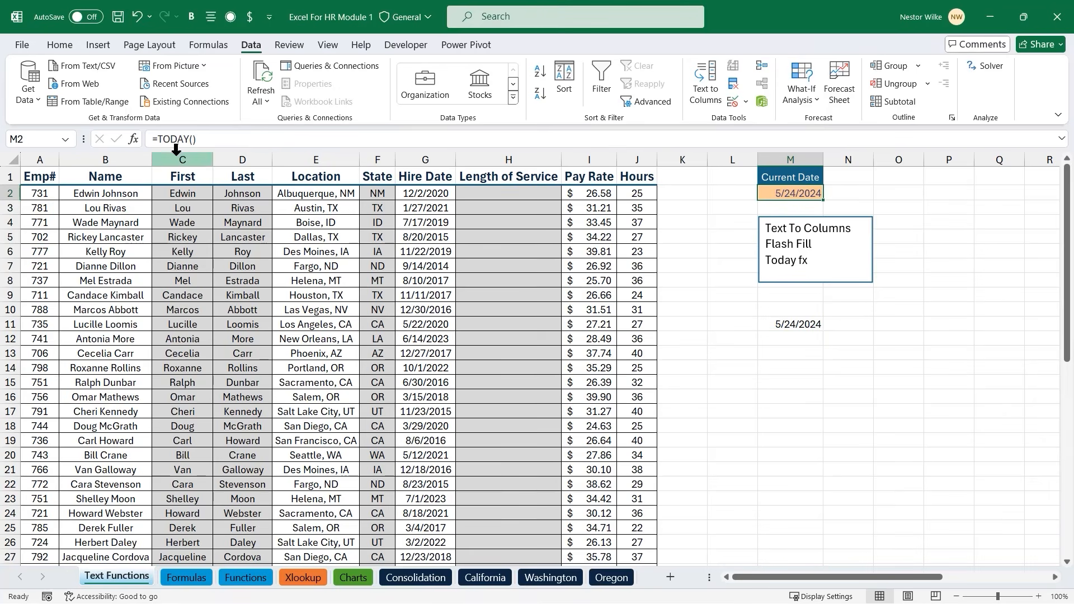
pyautogui.doubleClick(791, 193)
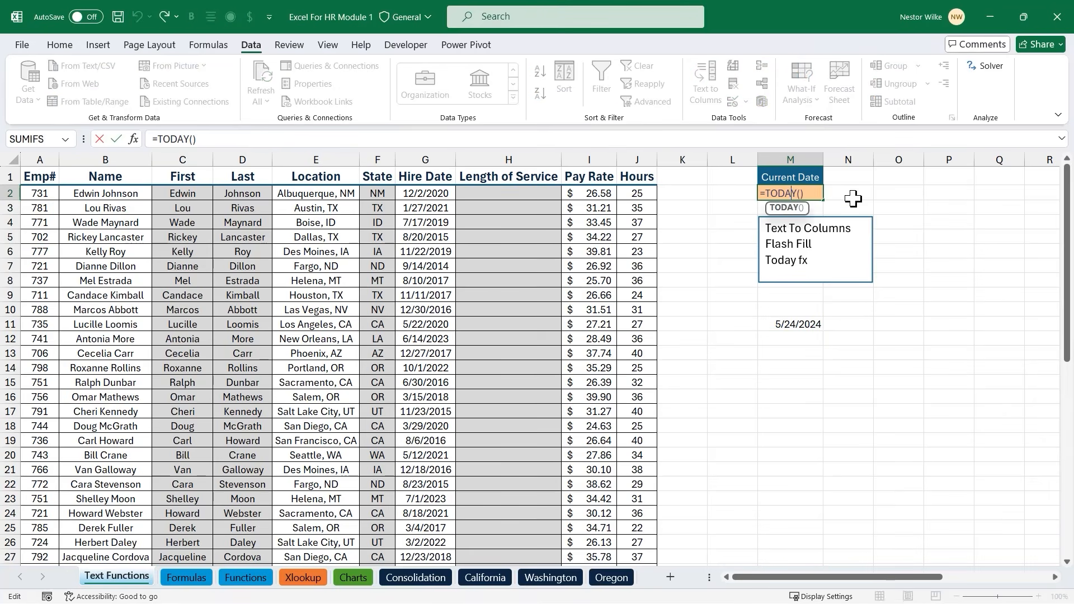
pyautogui.press('Escape')
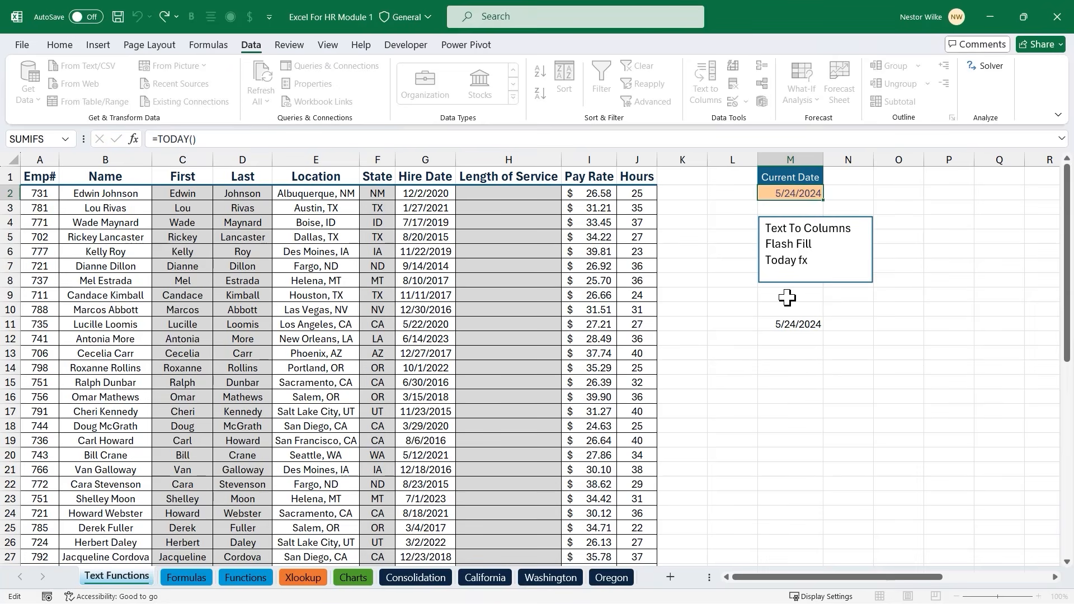
pyautogui.click(792, 323)
pyautogui.press('Delete')
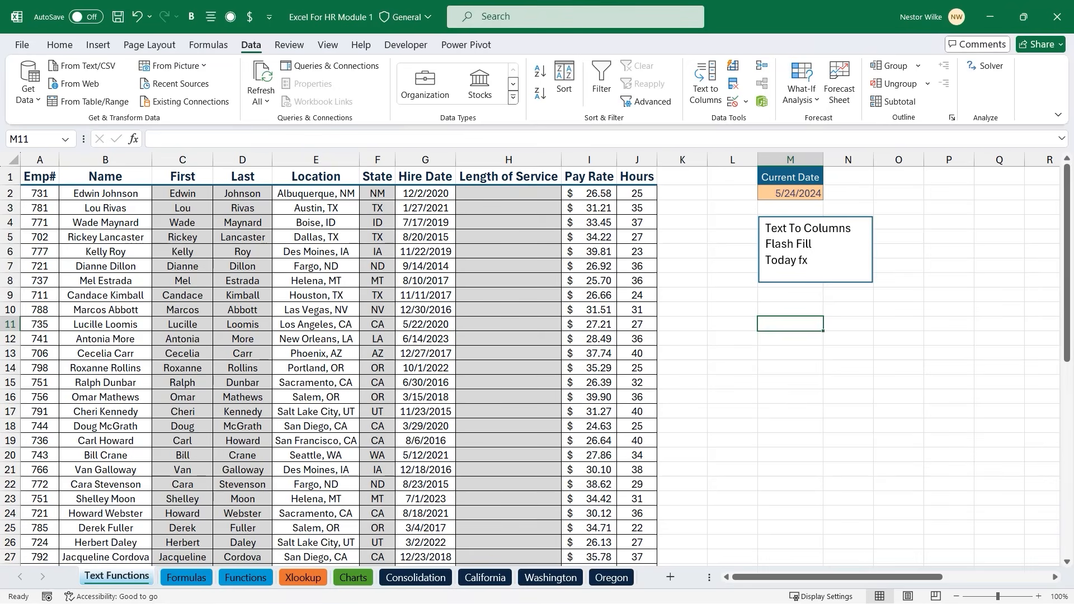
# Calculate the first employee's length of service in H2 as current date minus hire date with =M2-G2
pyautogui.click(518, 193)
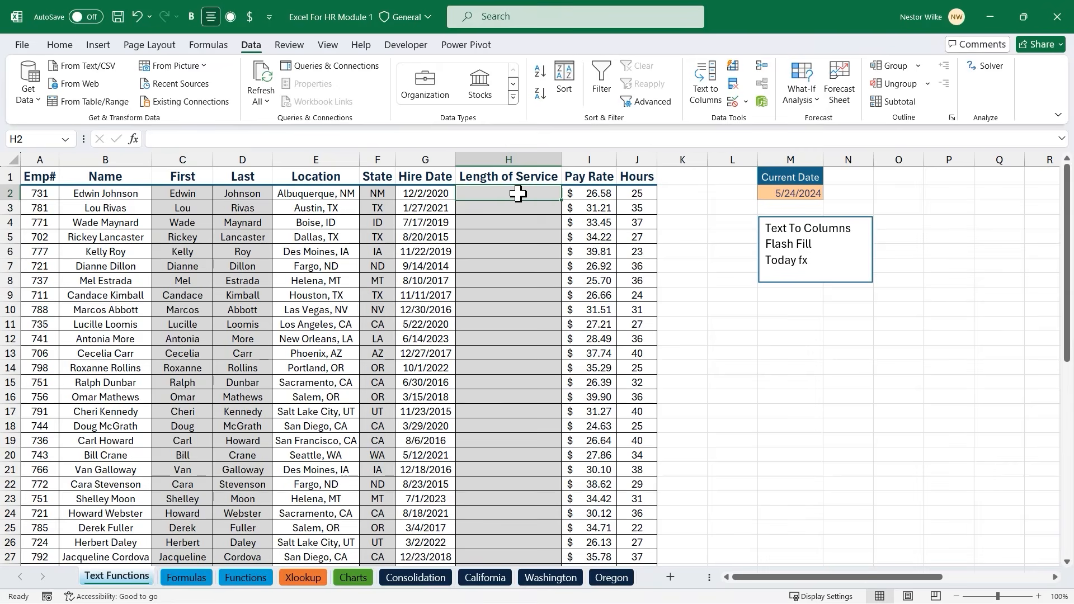
pyautogui.write('=')
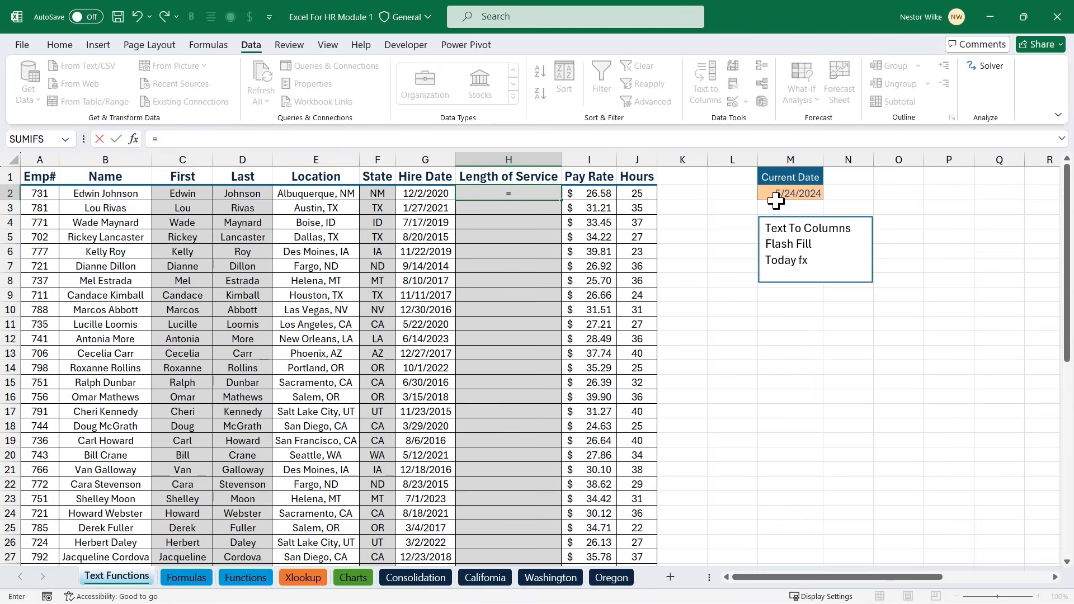
pyautogui.click(799, 193)
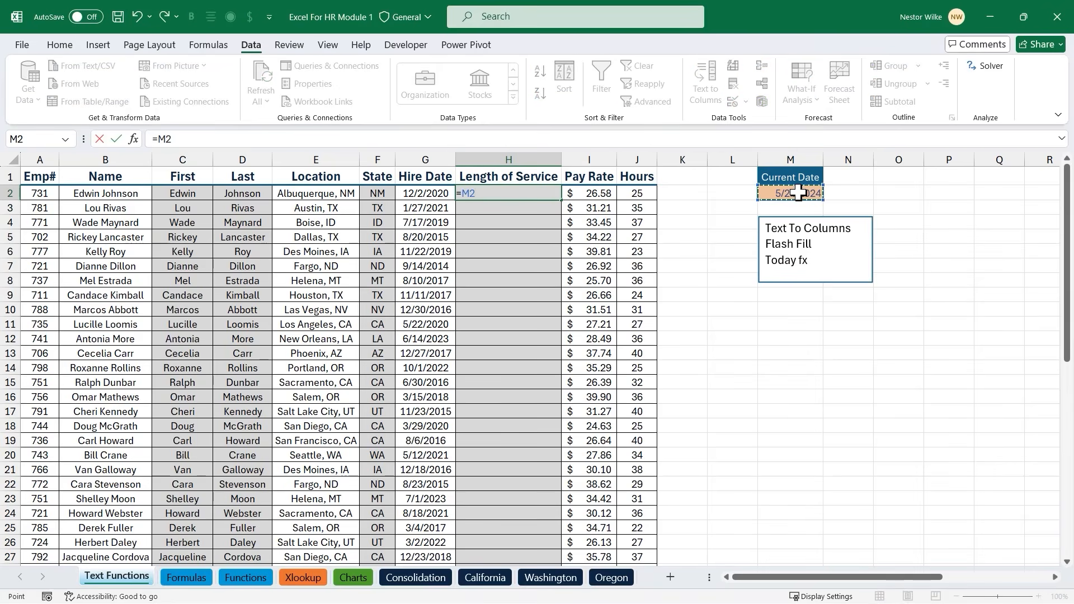
pyautogui.write('-')
pyautogui.click(425, 193)
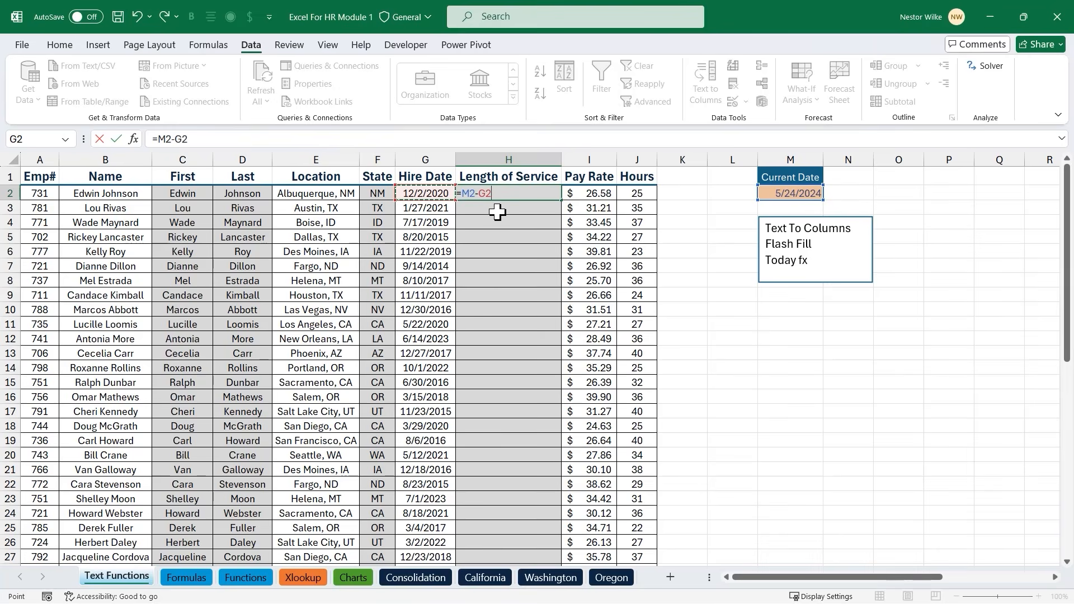
pyautogui.press('Return')
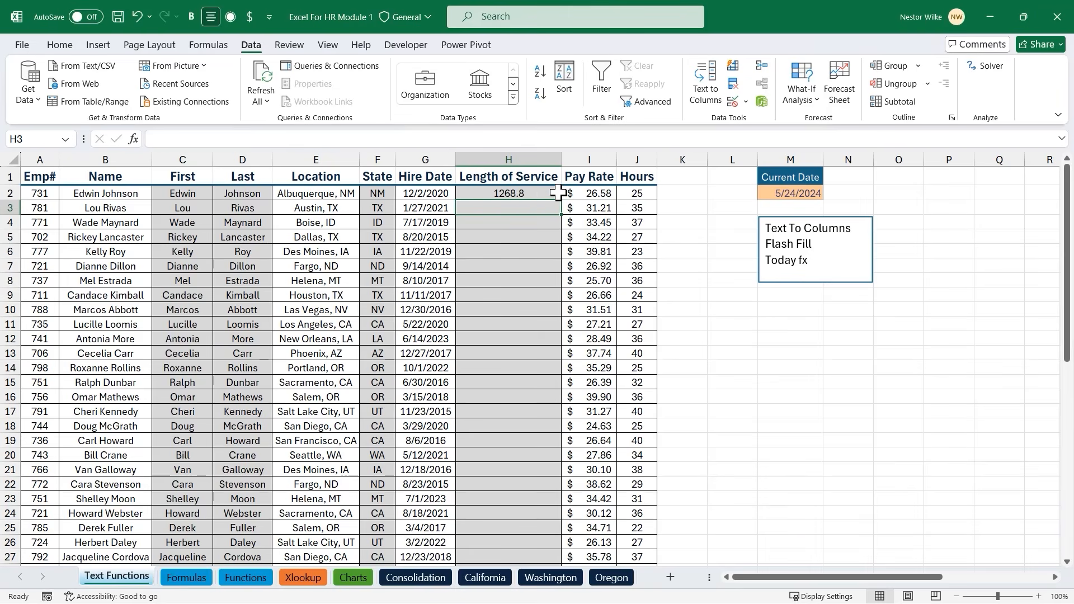
# Format the length of service in H2 as a whole number without decimals
pyautogui.click(529, 195)
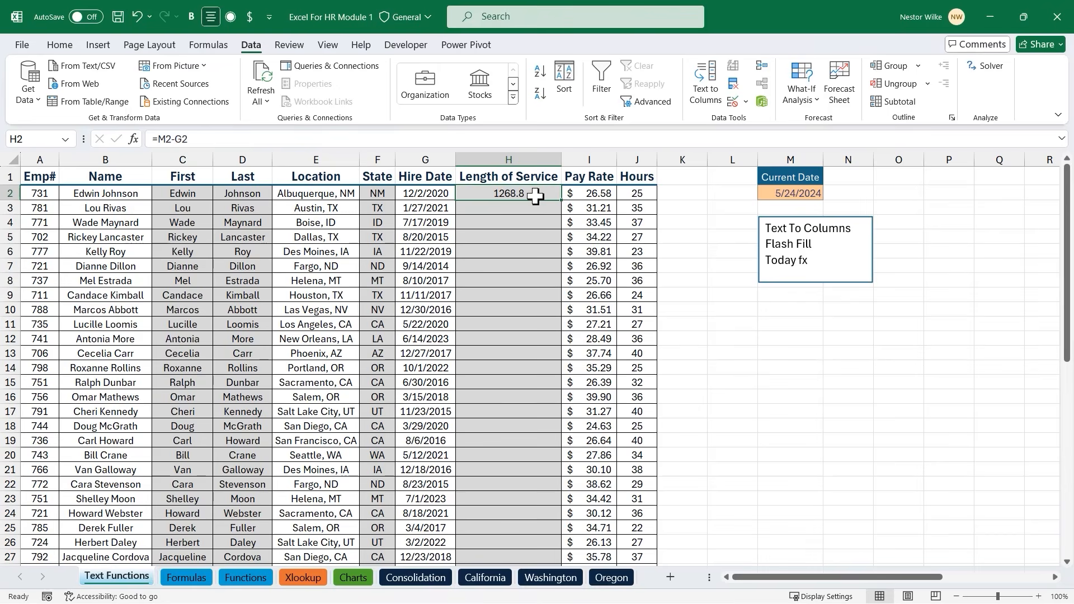
pyautogui.click(60, 46)
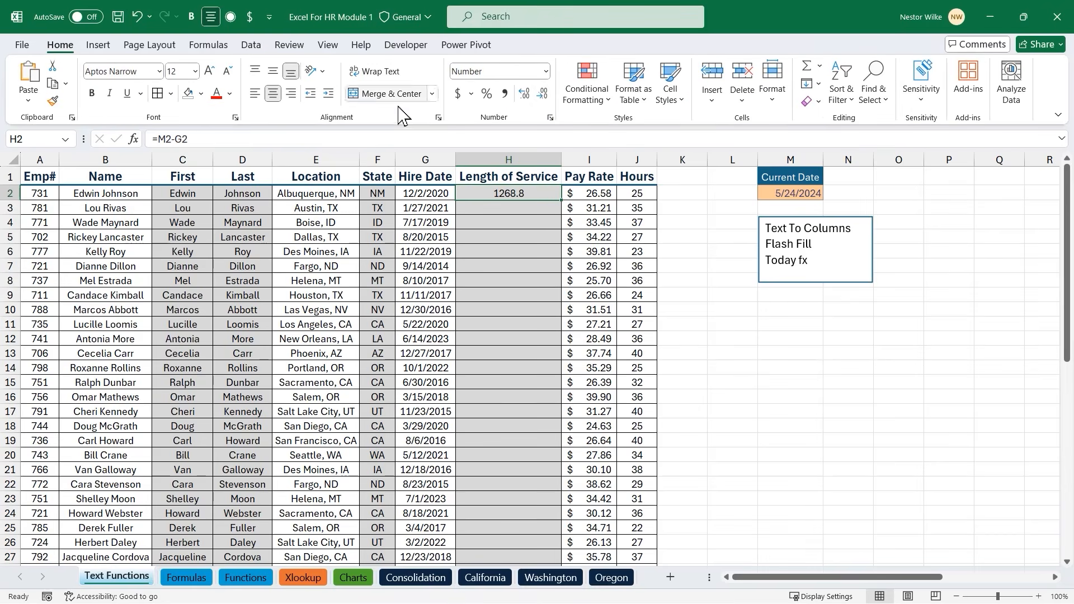
pyautogui.click(541, 95)
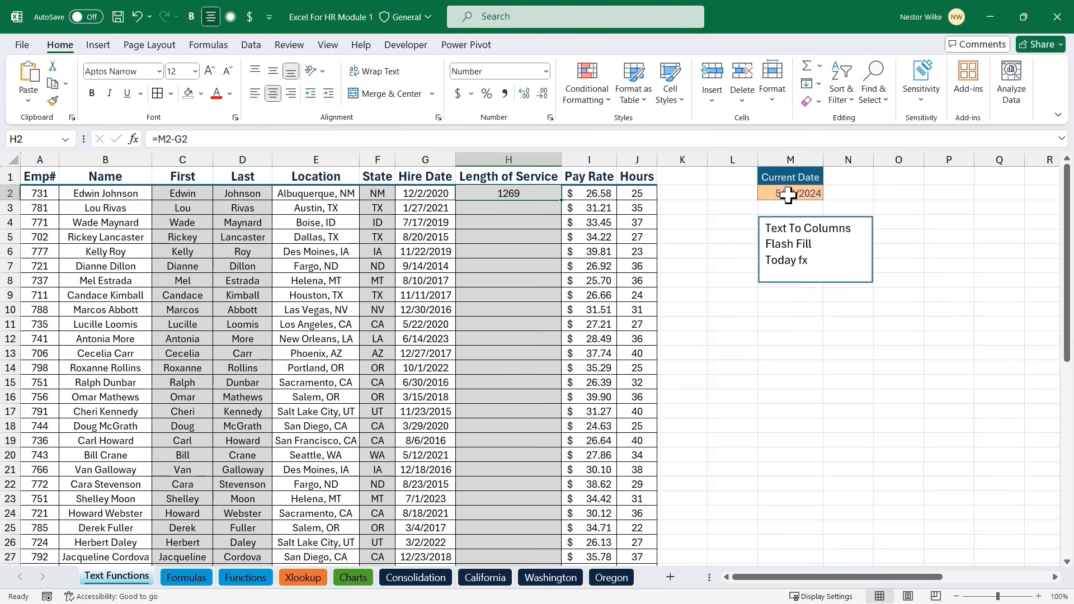
pyautogui.hotkey('ctrl', '2')
pyautogui.moveTo(751, 192); pyautogui.dragTo(741, 234)
pyautogui.moveTo(768, 187); pyautogui.dragTo(831, 204)
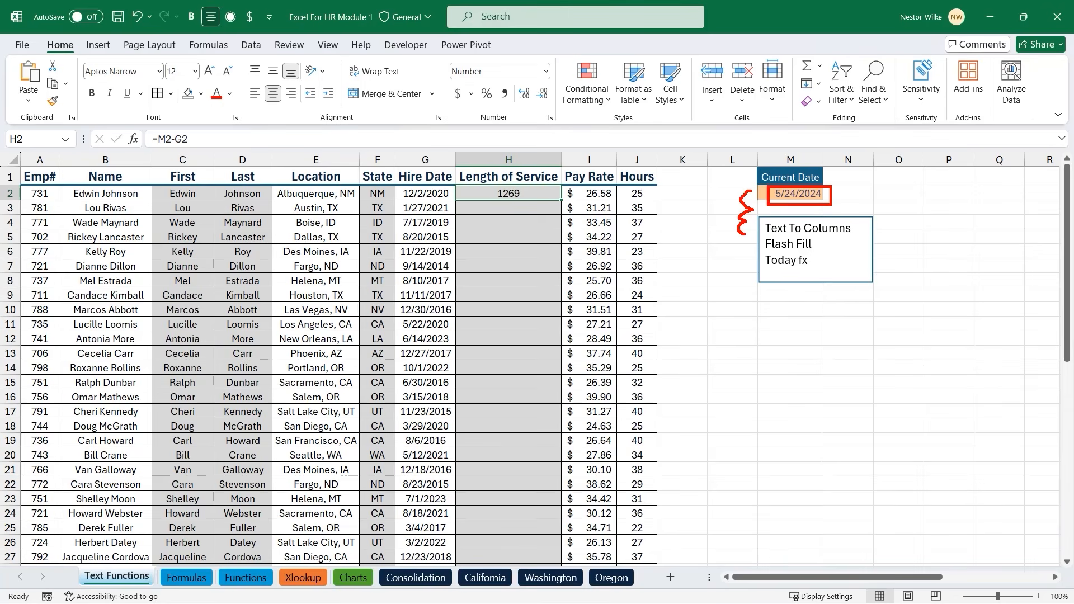
# Make the current date reference in the length of service formula in H2 absolute, giving =$M$2-G2
pyautogui.press('Escape')
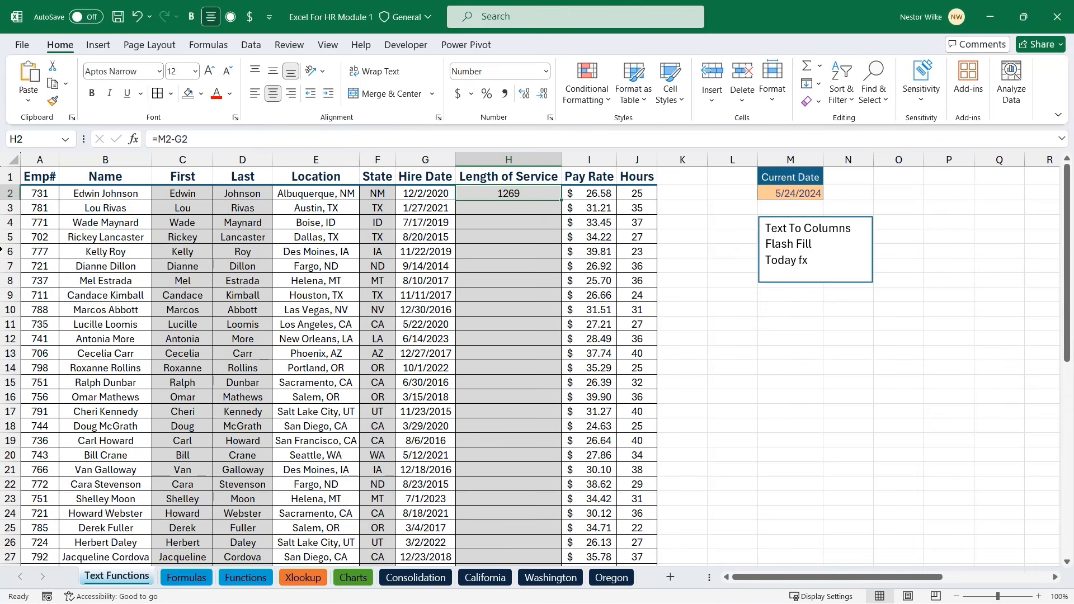
pyautogui.doubleClick(507, 193)
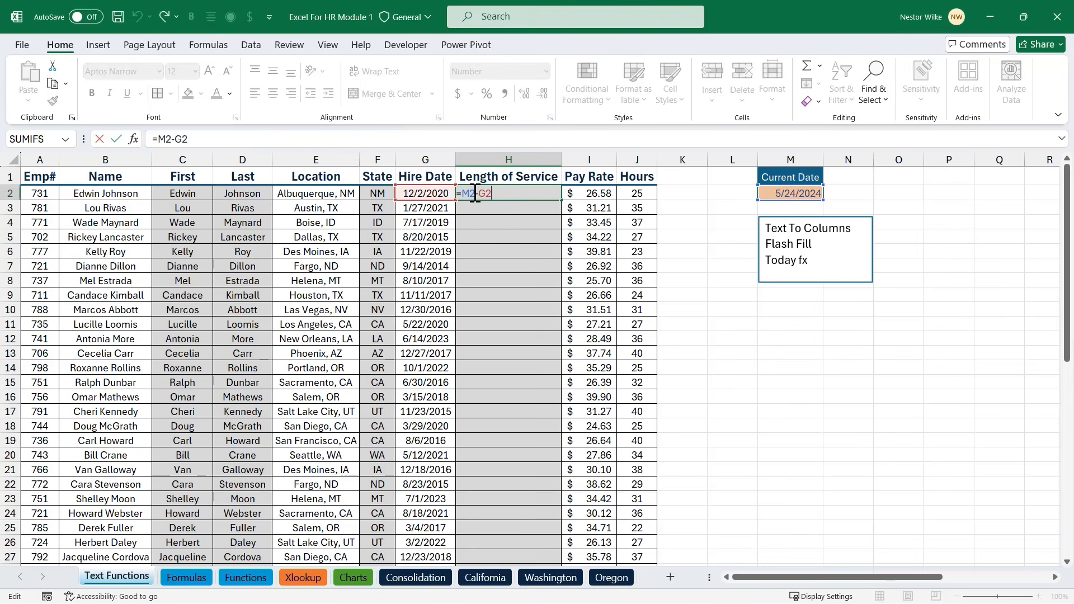
pyautogui.moveTo(475, 193); pyautogui.dragTo(462, 194)
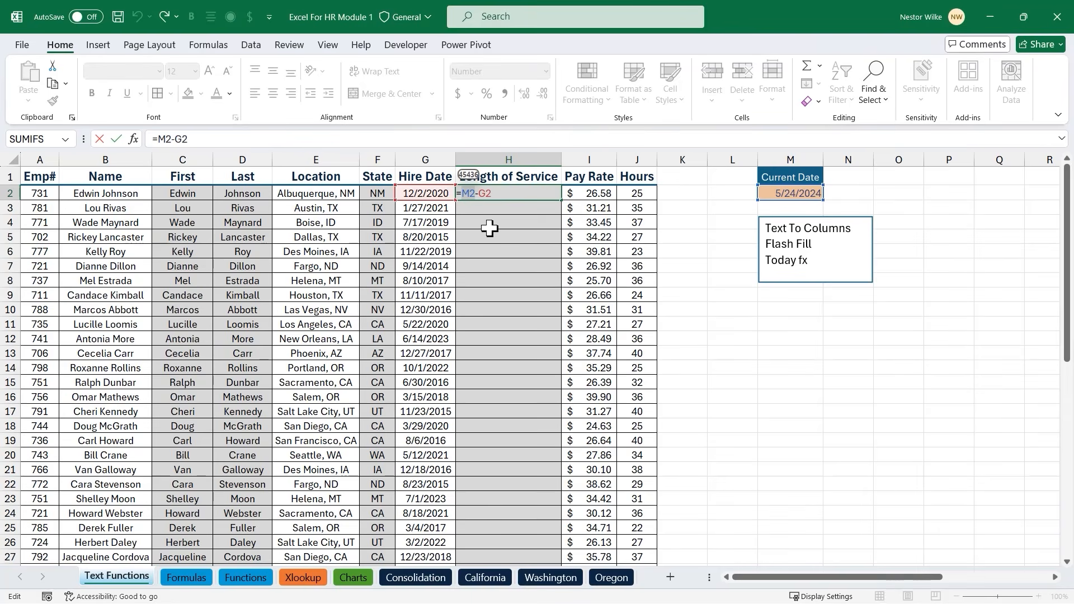
pyautogui.press('F4')
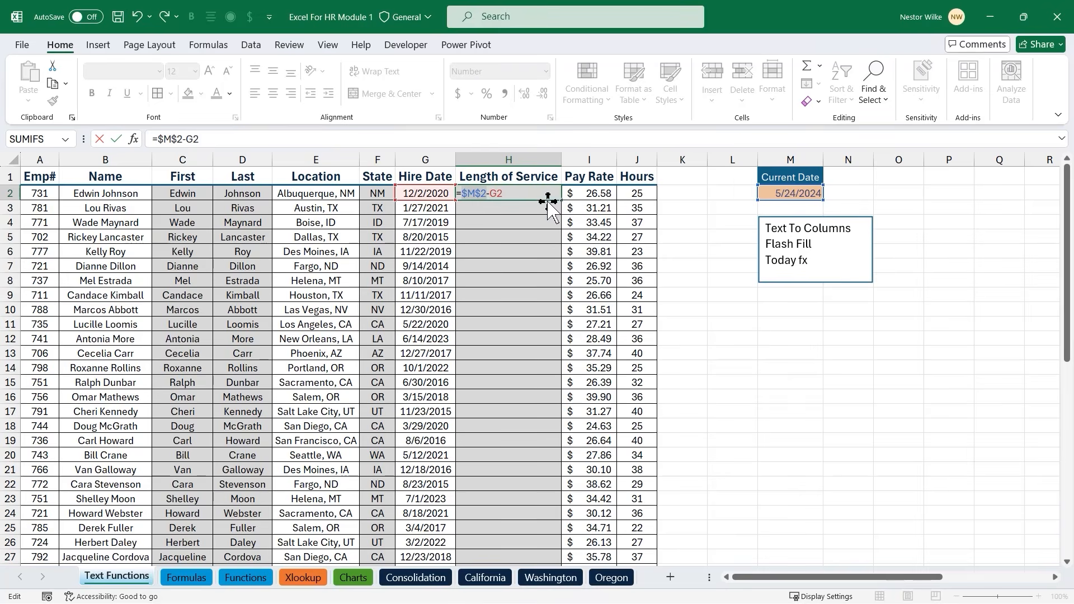
pyautogui.click(510, 192)
pyautogui.press('Return')
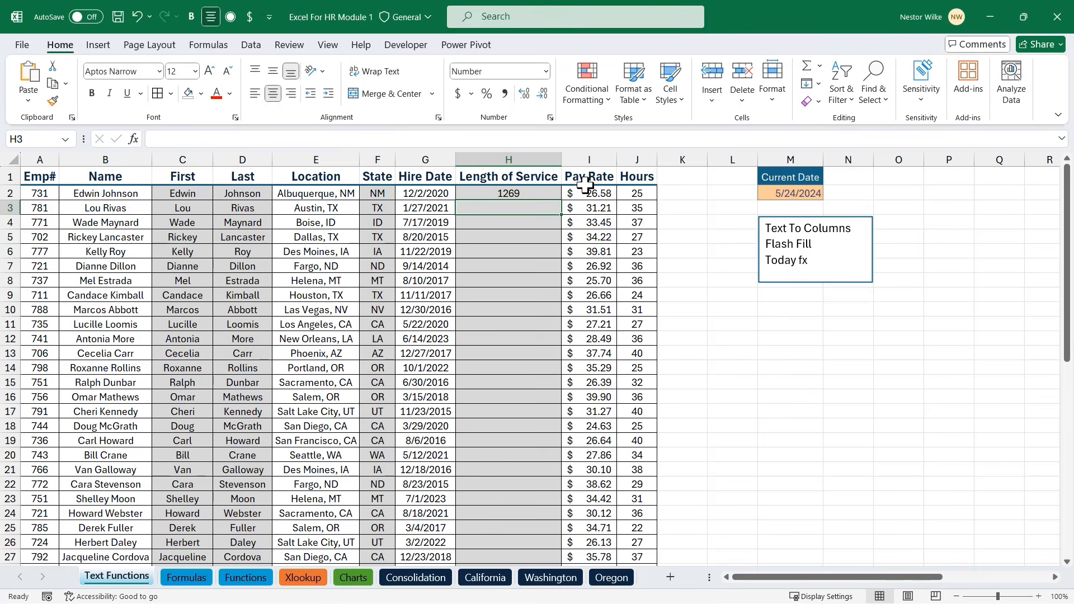
# Copy the length of service formula from H2 down the column through row 51 for all employees
pyautogui.click(556, 192)
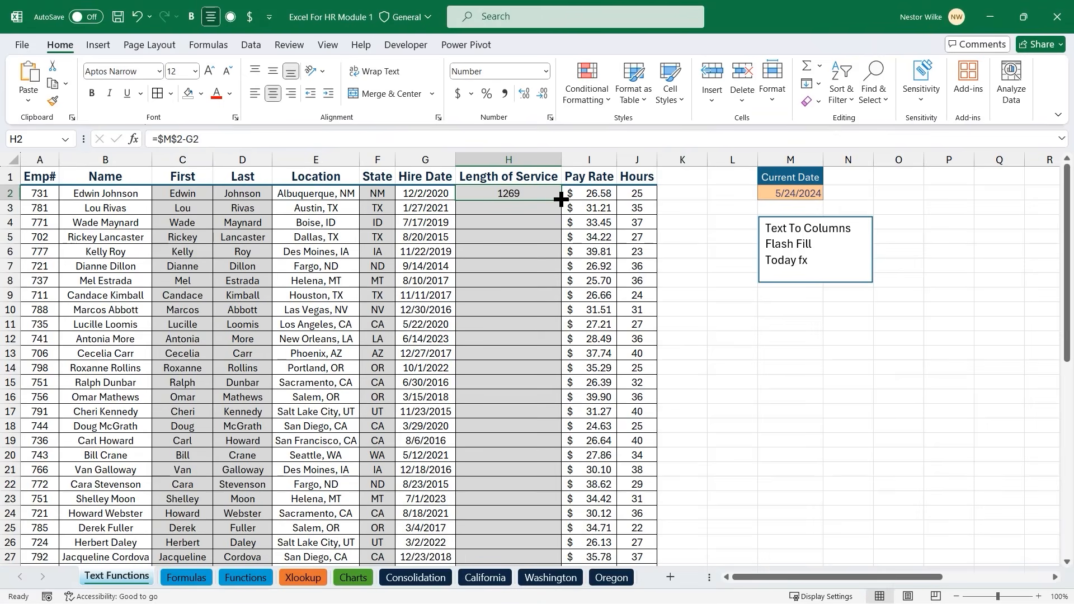
pyautogui.moveTo(562, 199); pyautogui.dragTo(550, 537)
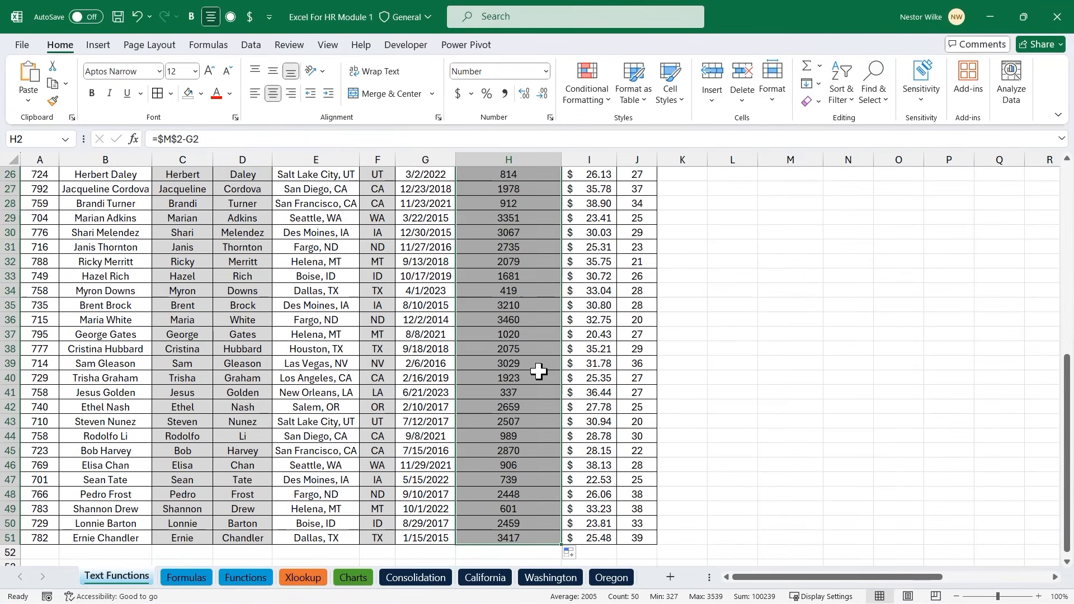
pyautogui.scroll(8, 539, 353)
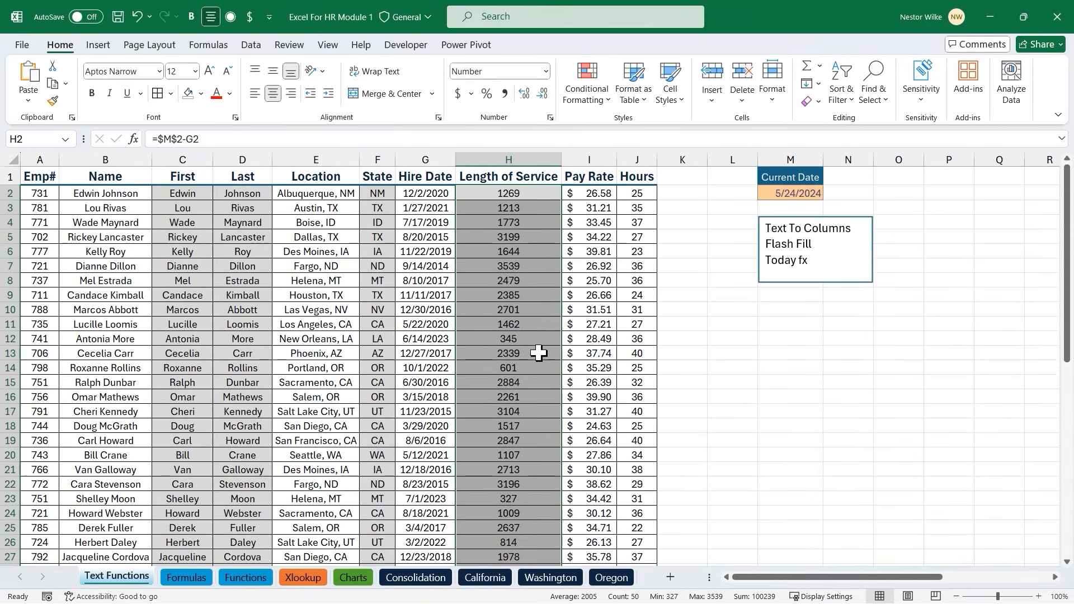
pyautogui.click(534, 193)
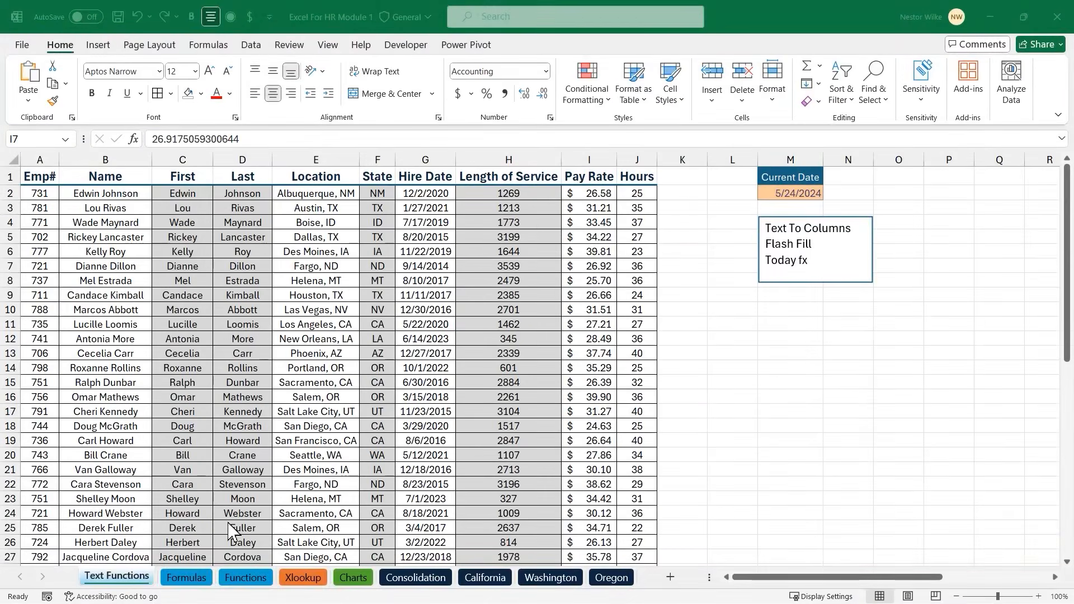
# Switch to the Formulas worksheet and select the first employee's Gross Pay cell G2
pyautogui.click(188, 579)
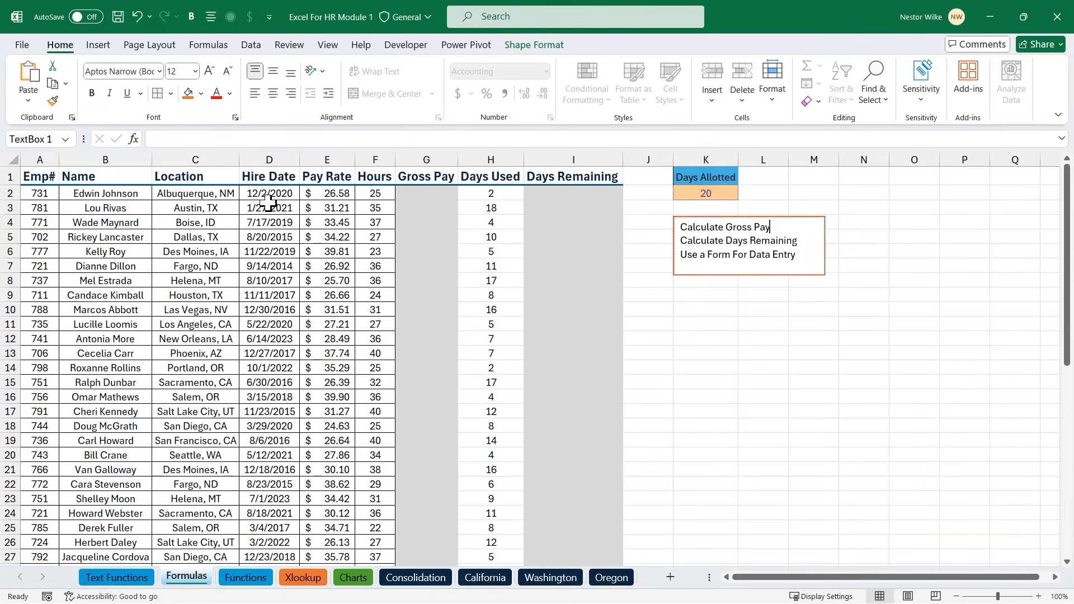
pyautogui.moveTo(780, 231); pyautogui.dragTo(696, 229)
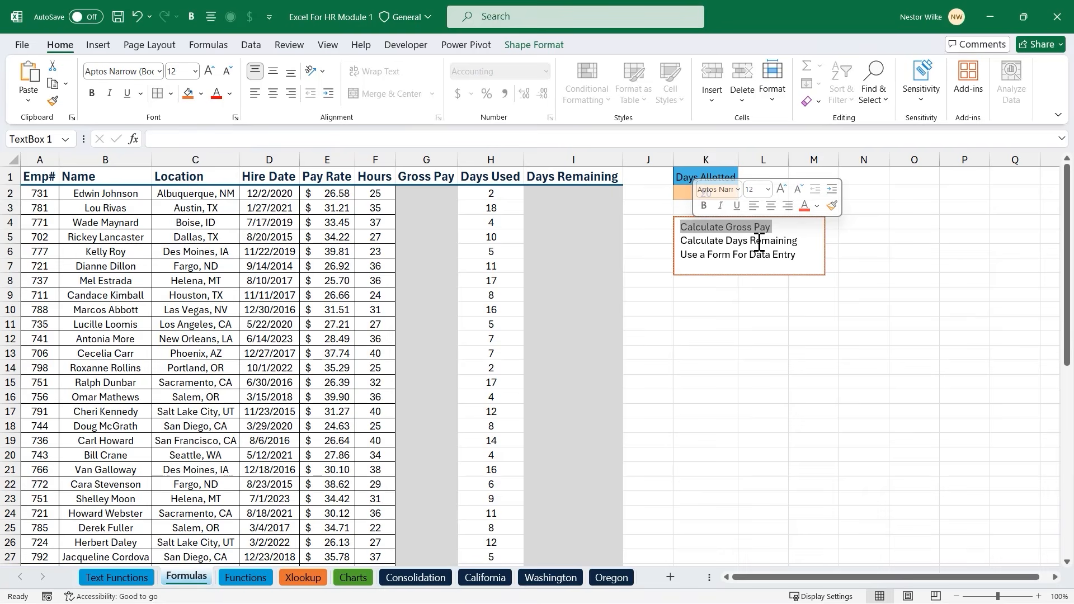
pyautogui.click(806, 193)
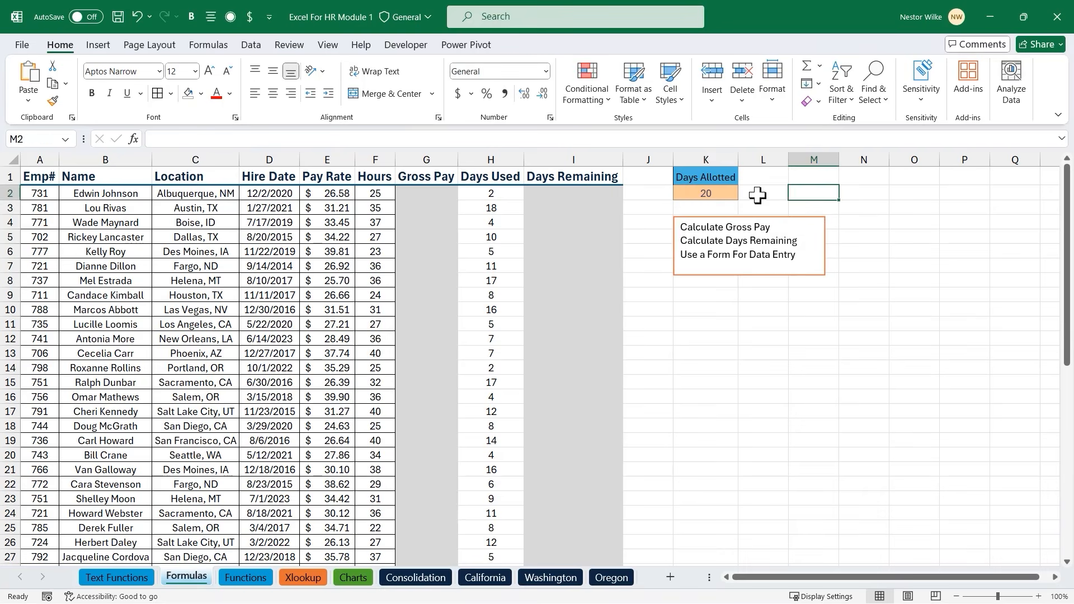
pyautogui.click(717, 192)
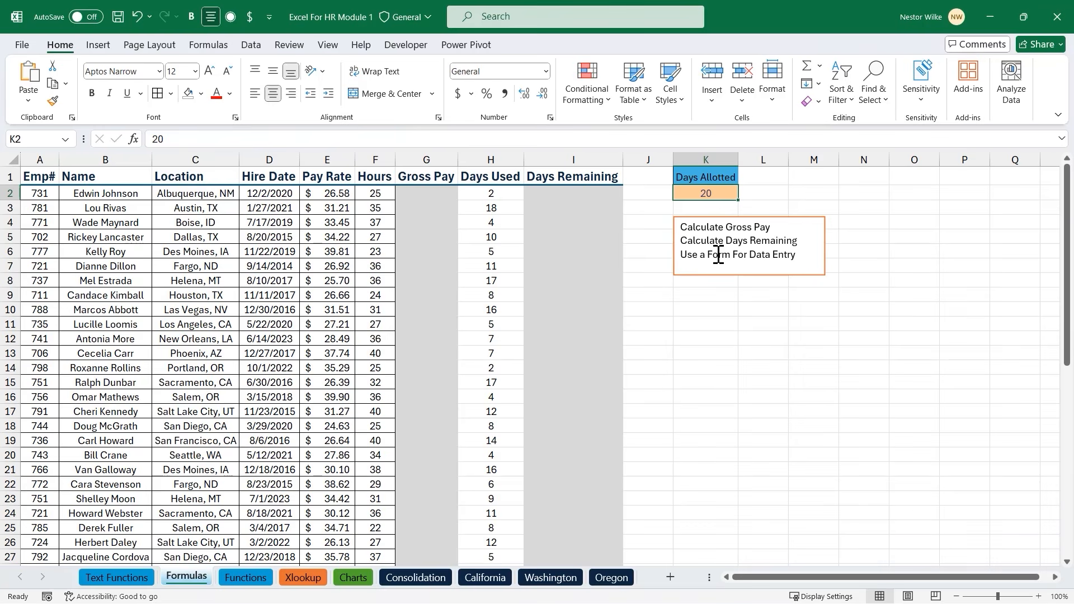
pyautogui.click(427, 191)
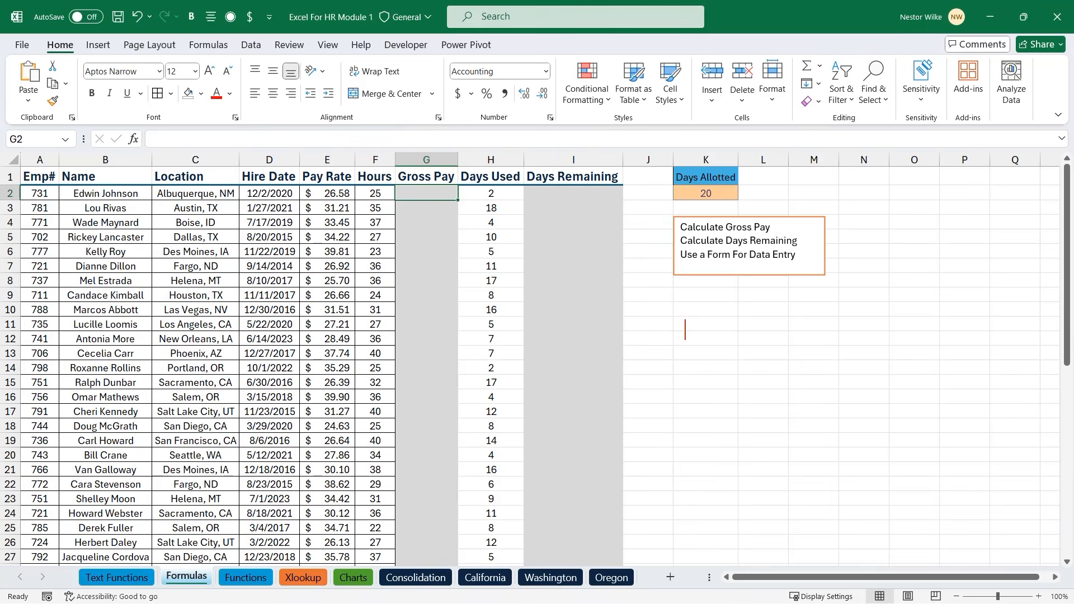
pyautogui.write('=pay rate')
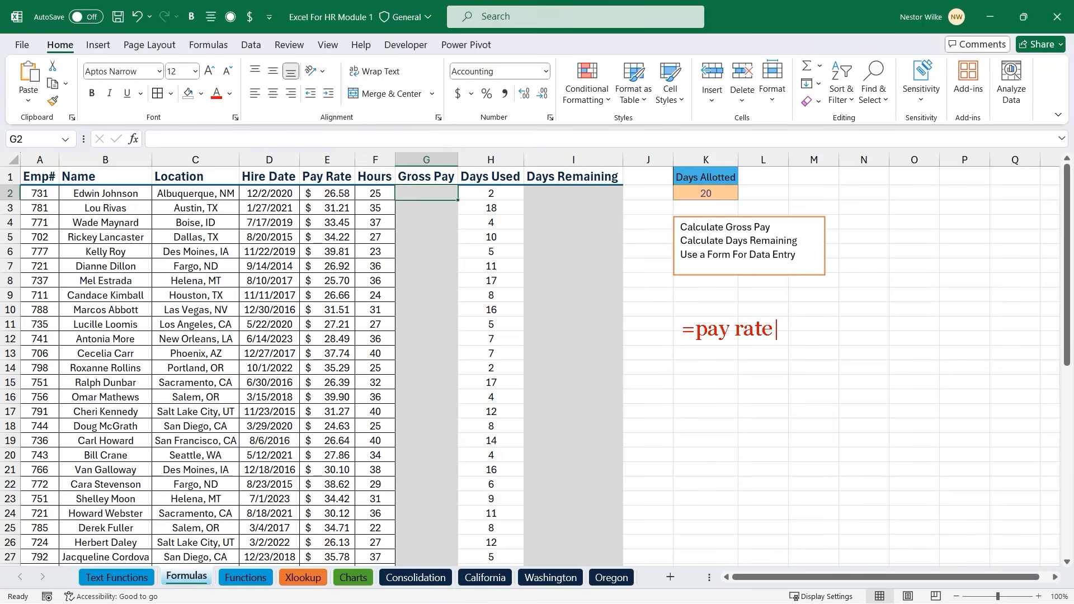
pyautogui.write('*hours')
pyautogui.moveTo(300, 186); pyautogui.dragTo(354, 200)
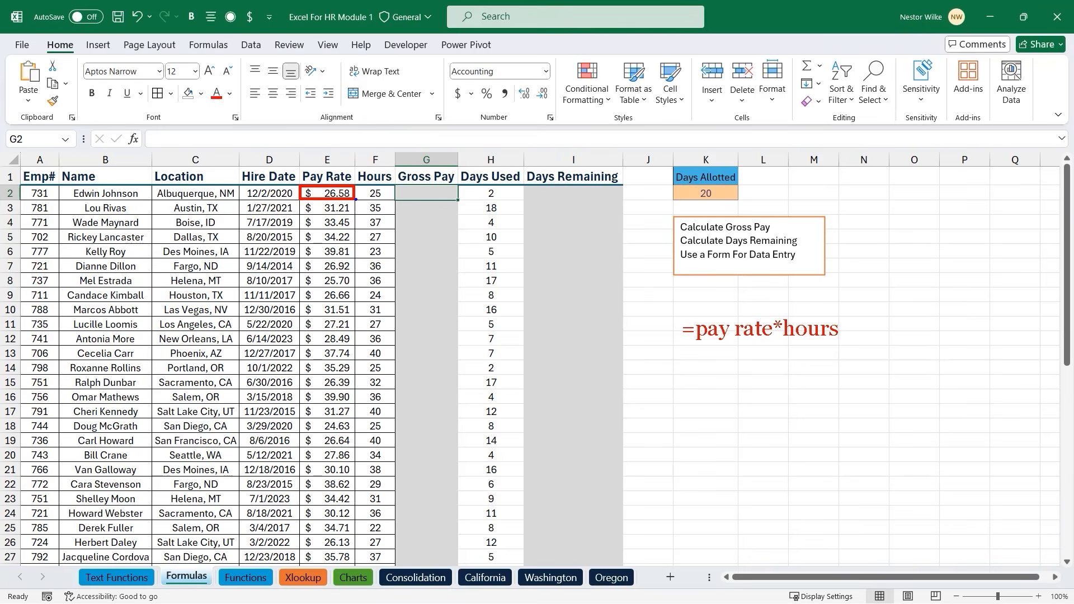
pyautogui.moveTo(357, 185); pyautogui.dragTo(395, 200)
pyautogui.press('t')
pyautogui.write('=E2*')
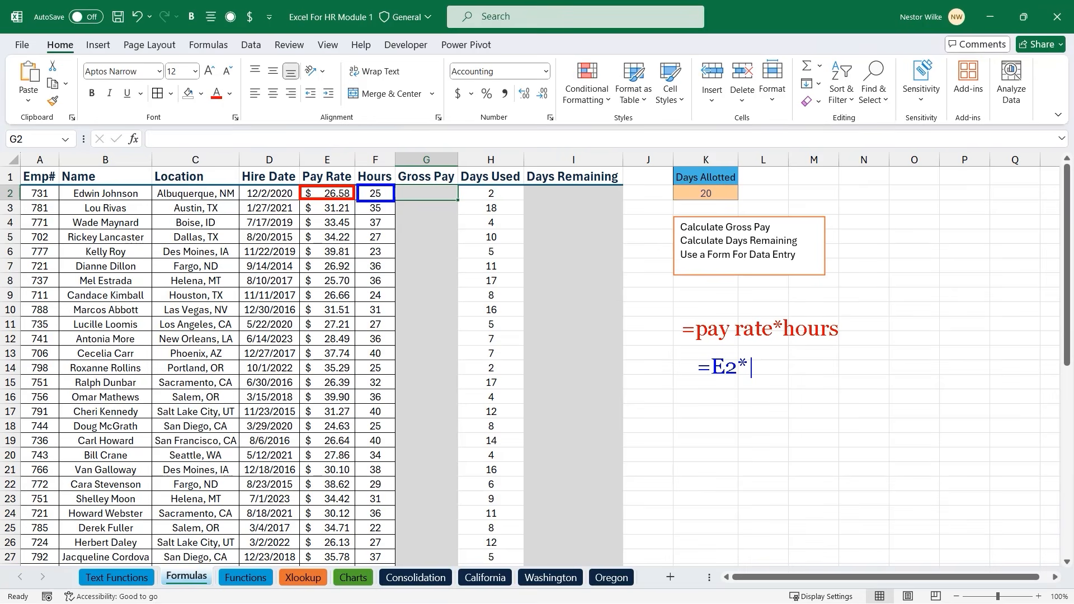
pyautogui.write('F2')
pyautogui.moveTo(463, 196)
pyautogui.mouseDown()
pyautogui.moveTo(453, 198)
pyautogui.moveTo(458, 331)
pyautogui.mouseUp()
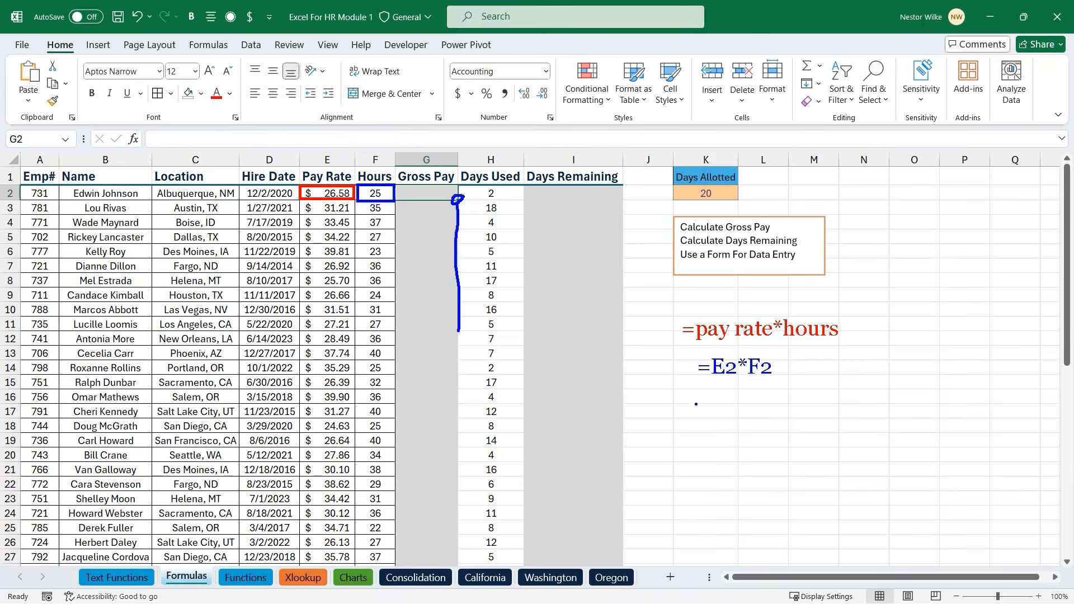
pyautogui.moveTo(692, 400)
pyautogui.mouseDown()
pyautogui.moveTo(692, 424)
pyautogui.moveTo(756, 413)
pyautogui.mouseUp()
pyautogui.moveTo(790, 400)
pyautogui.mouseDown()
pyautogui.moveTo(791, 427)
pyautogui.moveTo(798, 413)
pyautogui.moveTo(776, 423)
pyautogui.mouseUp()
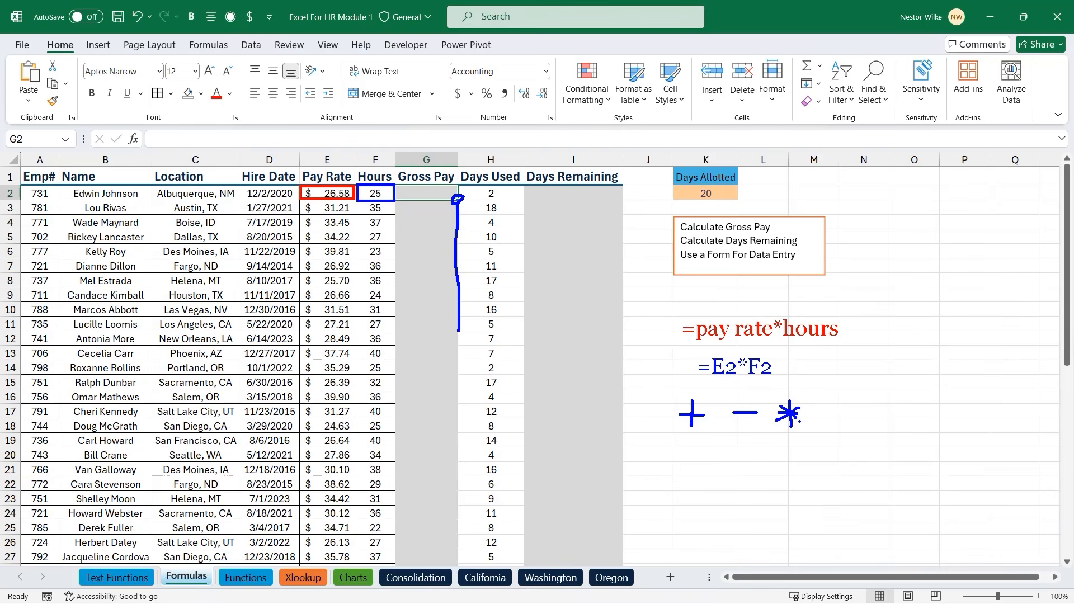
pyautogui.moveTo(843, 403); pyautogui.dragTo(821, 425)
pyautogui.press('Escape')
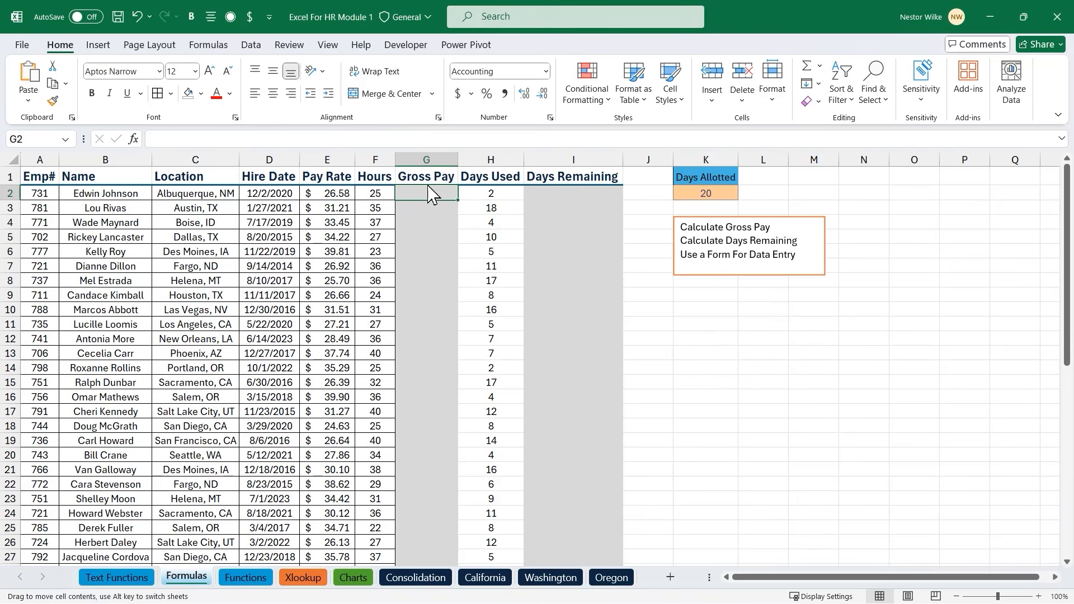
# Calculate the first employee's gross pay in G2 as pay rate times hours with =E2*F2
pyautogui.write('=')
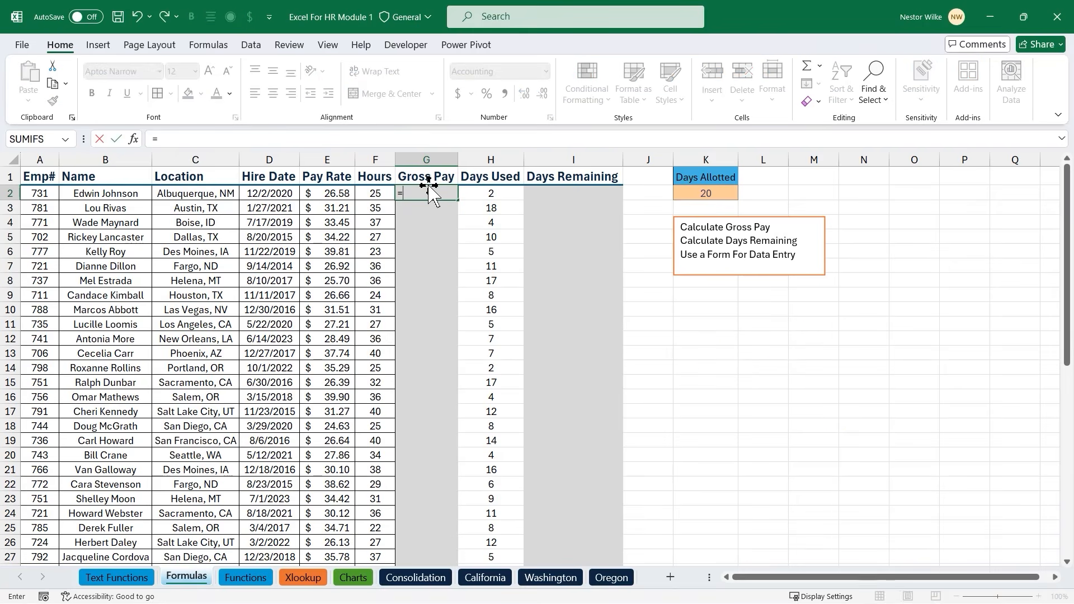
pyautogui.click(338, 192)
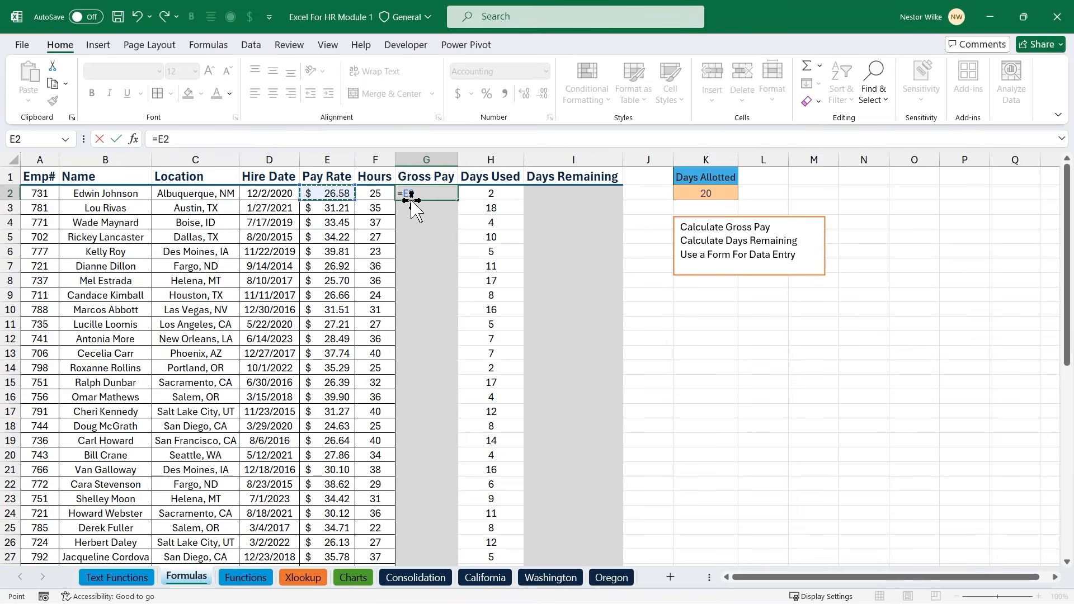
pyautogui.write('*')
pyautogui.click(374, 193)
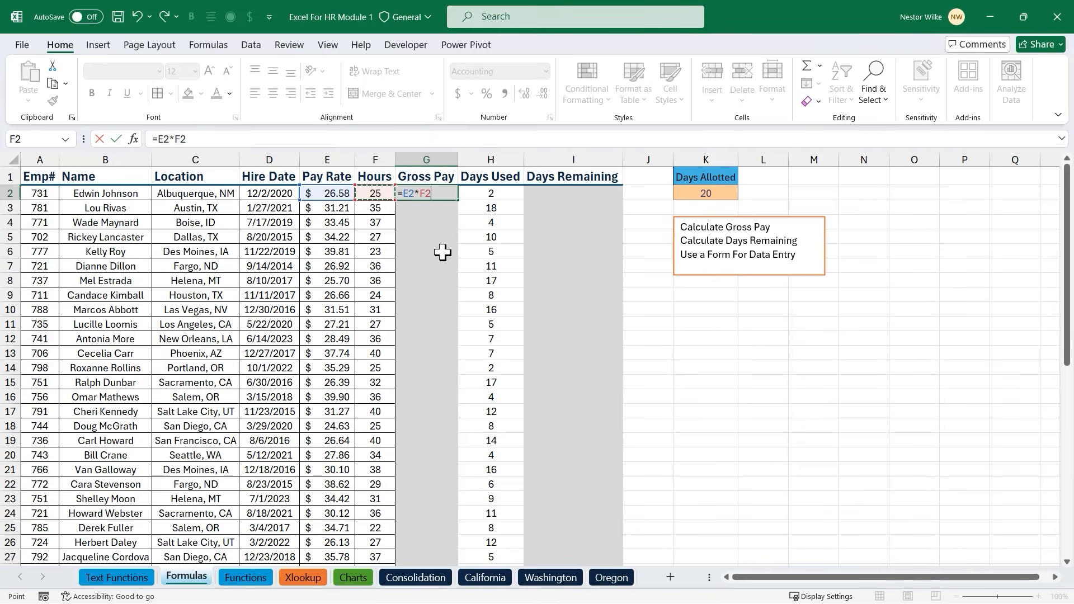
pyautogui.press('Return')
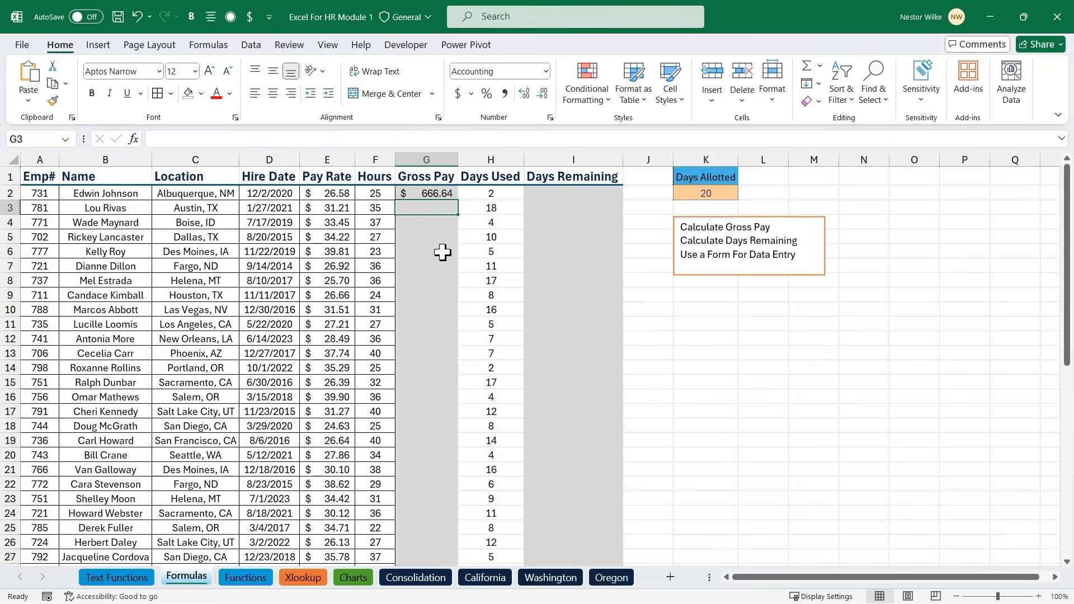
# Copy the gross pay formula from G2 down through row 51, and select the first Days Remaining cell I2
pyautogui.click(439, 193)
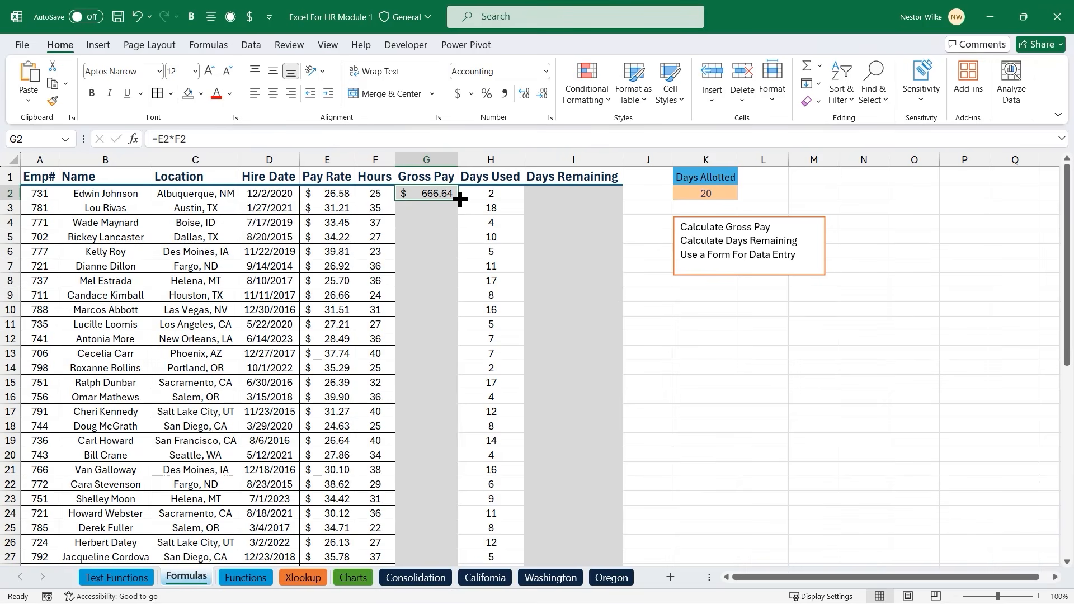
pyautogui.moveTo(460, 200)
pyautogui.mouseDown()
pyautogui.moveTo(441, 589)
pyautogui.moveTo(441, 152)
pyautogui.moveTo(457, 203)
pyautogui.mouseUp()
pyautogui.doubleClick(458, 200)
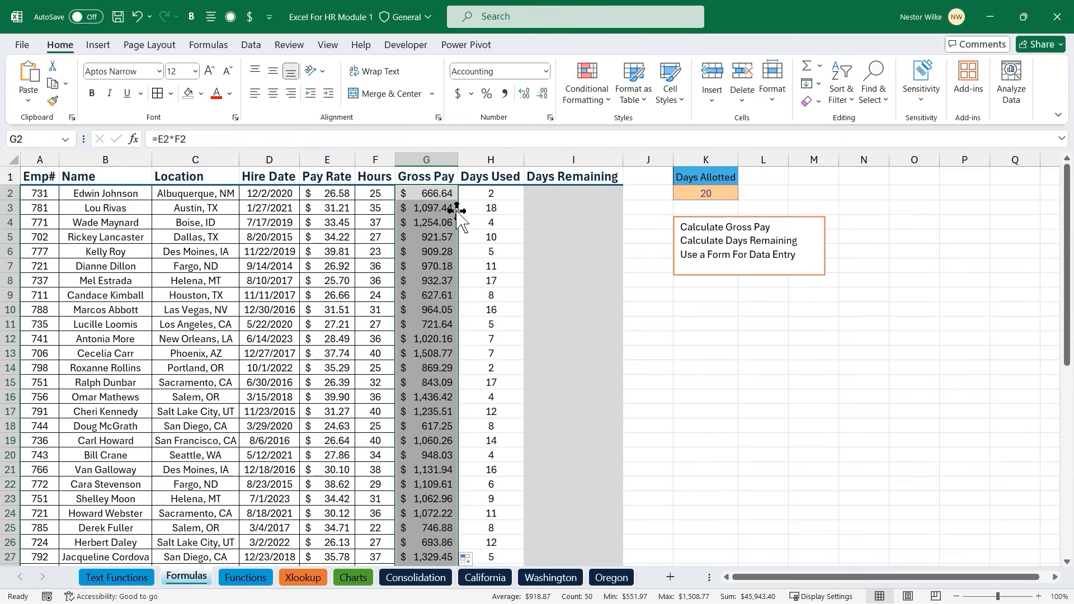
pyautogui.scroll(-5, 431, 272)
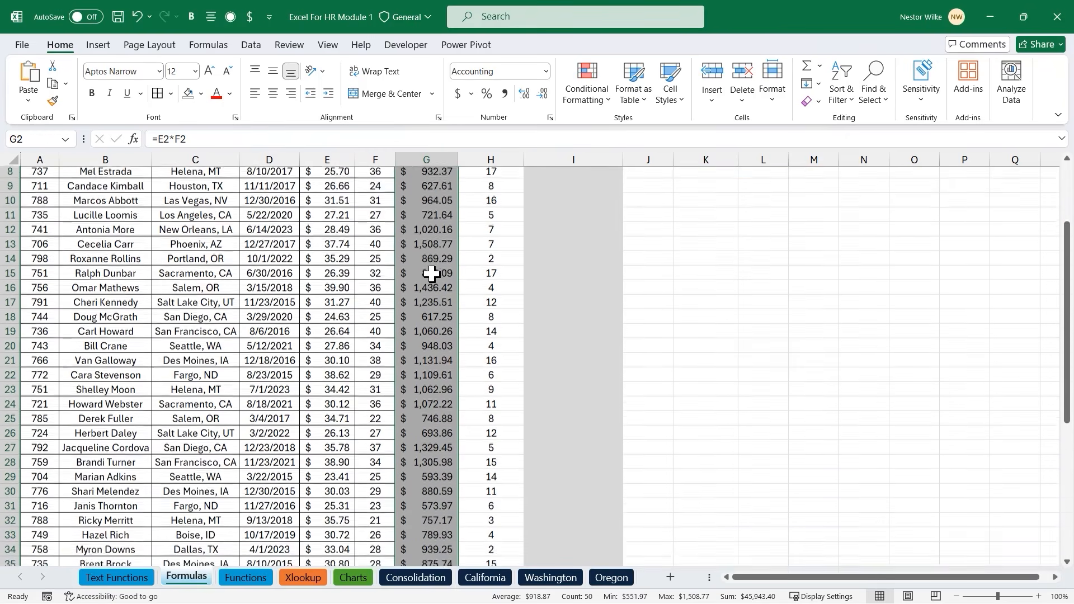
pyautogui.scroll(-4, 433, 274)
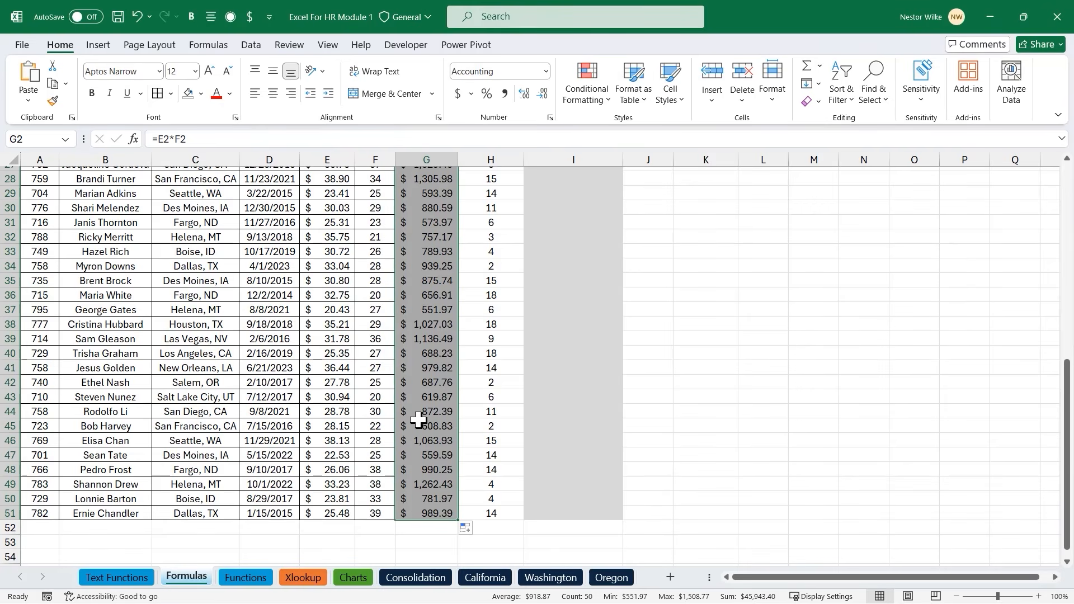
pyautogui.scroll(9, 451, 361)
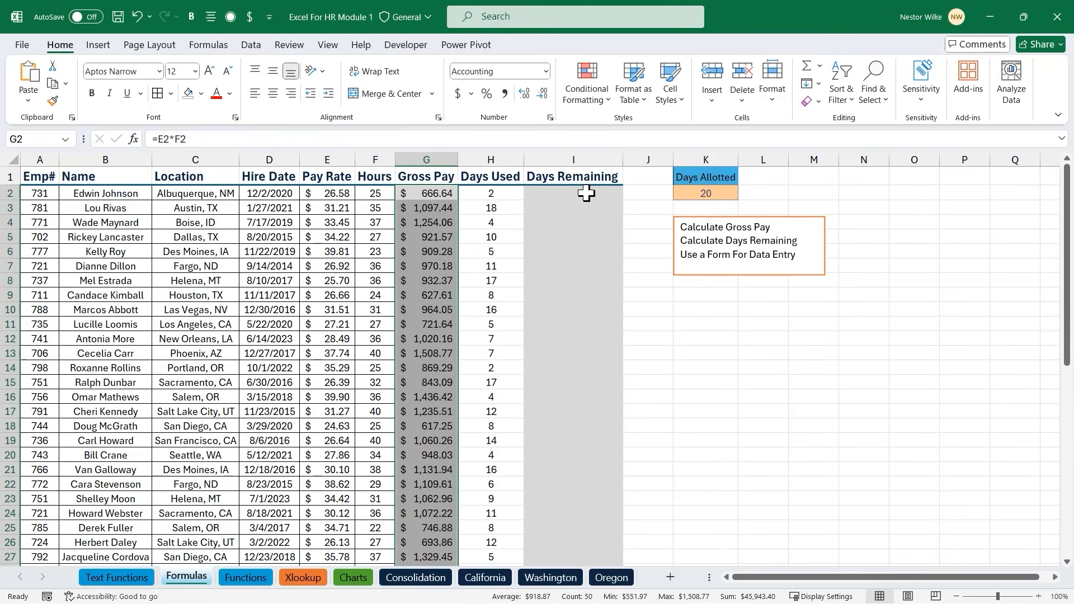
pyautogui.click(587, 193)
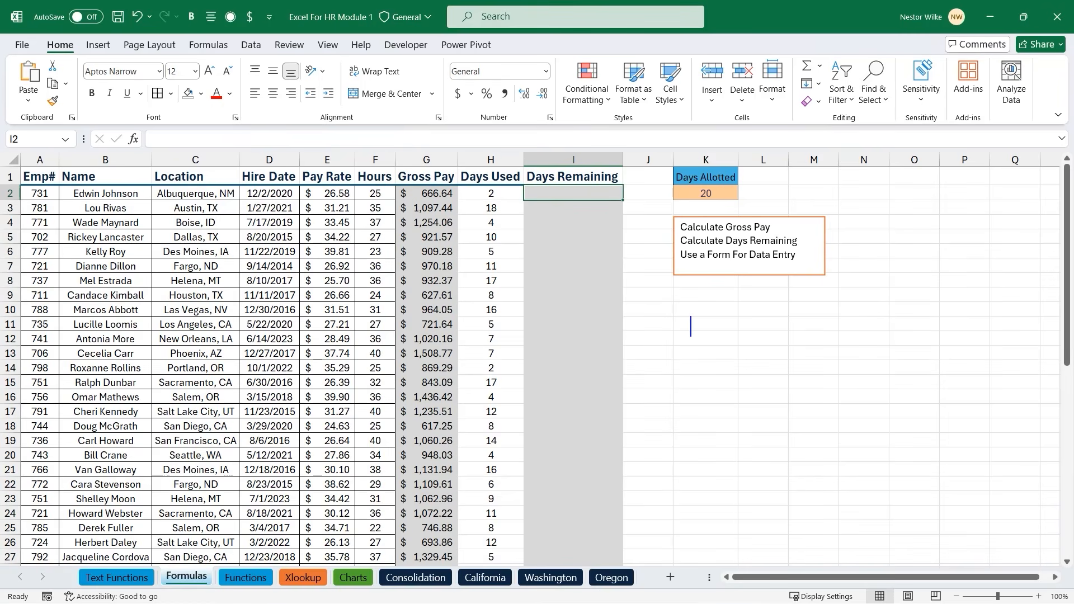
pyautogui.write('days allote')
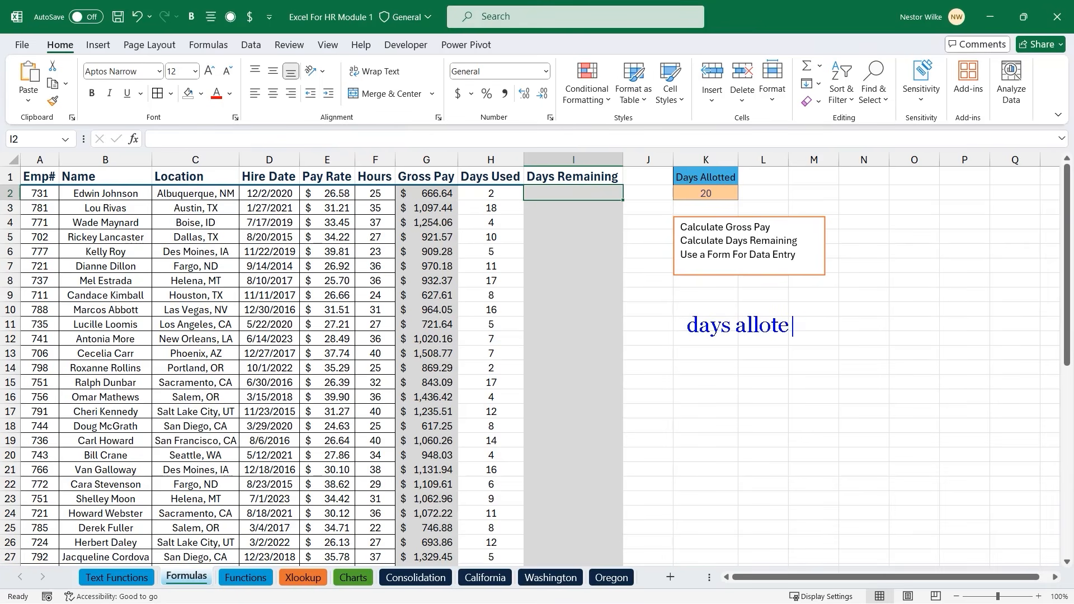
pyautogui.write('d-days used')
pyautogui.press('Return')
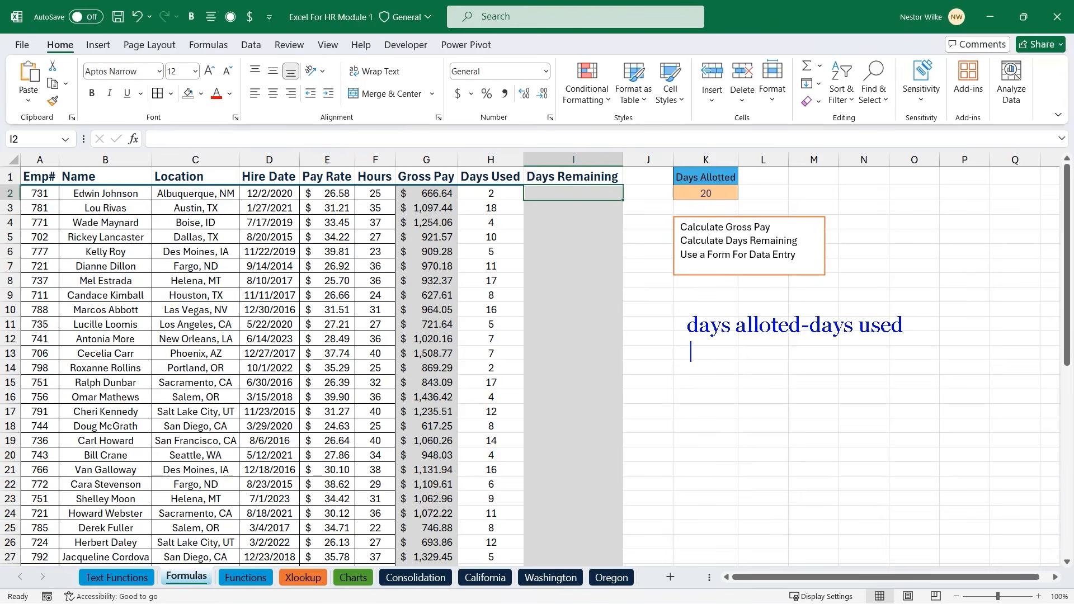
pyautogui.moveTo(677, 184); pyautogui.dragTo(742, 203)
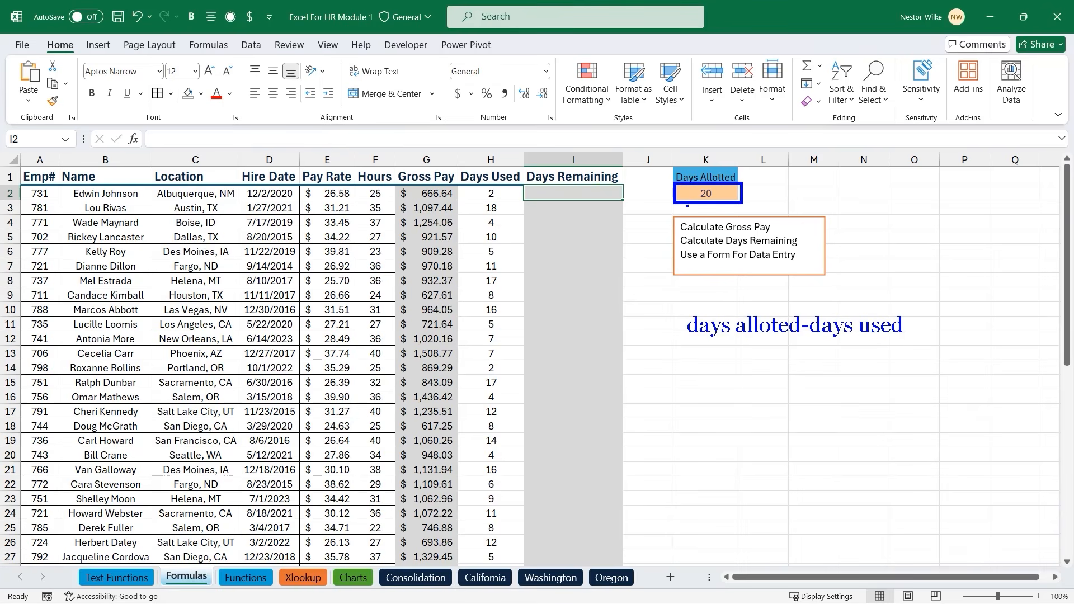
pyautogui.moveTo(458, 181); pyautogui.dragTo(523, 200)
pyautogui.press('t')
pyautogui.write('=K2')
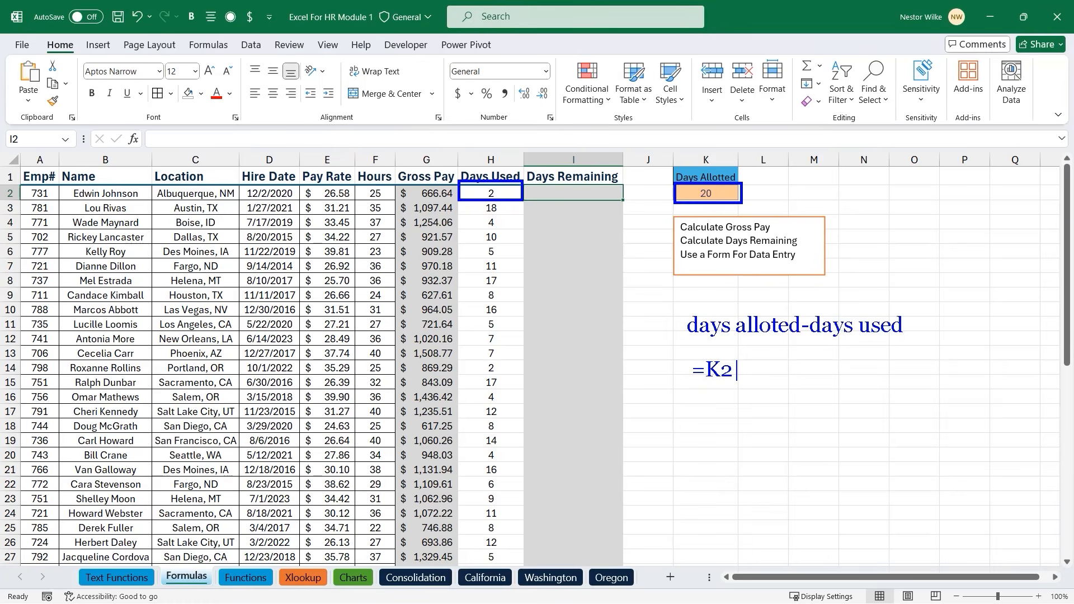
pyautogui.write('-H2')
pyautogui.moveTo(730, 358); pyautogui.dragTo(716, 380)
pyautogui.write('$K')
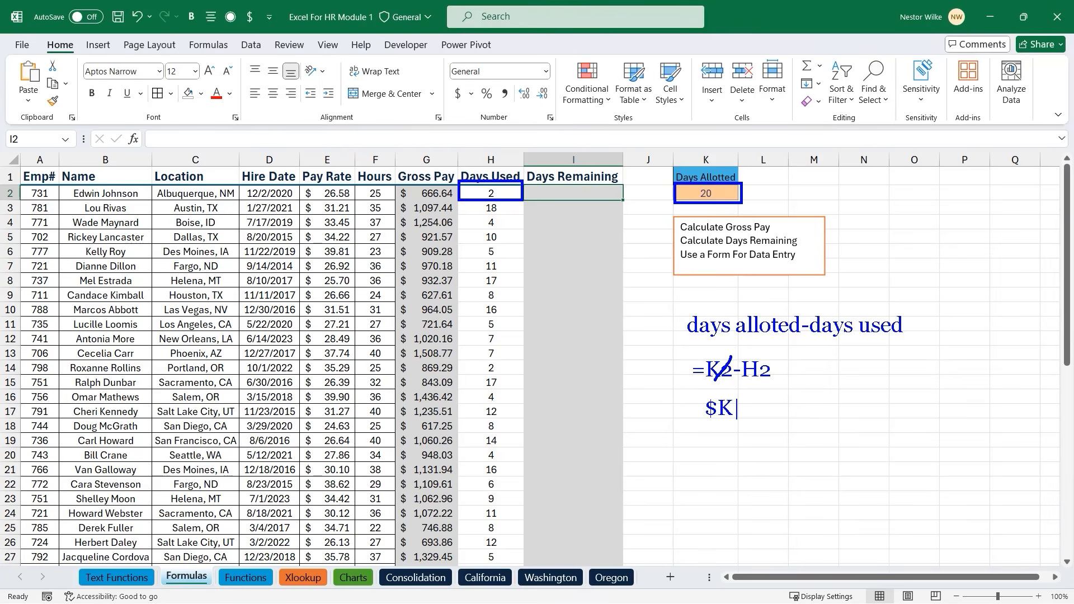
pyautogui.write('$2')
pyautogui.press('Escape')
pyautogui.press('Escape')
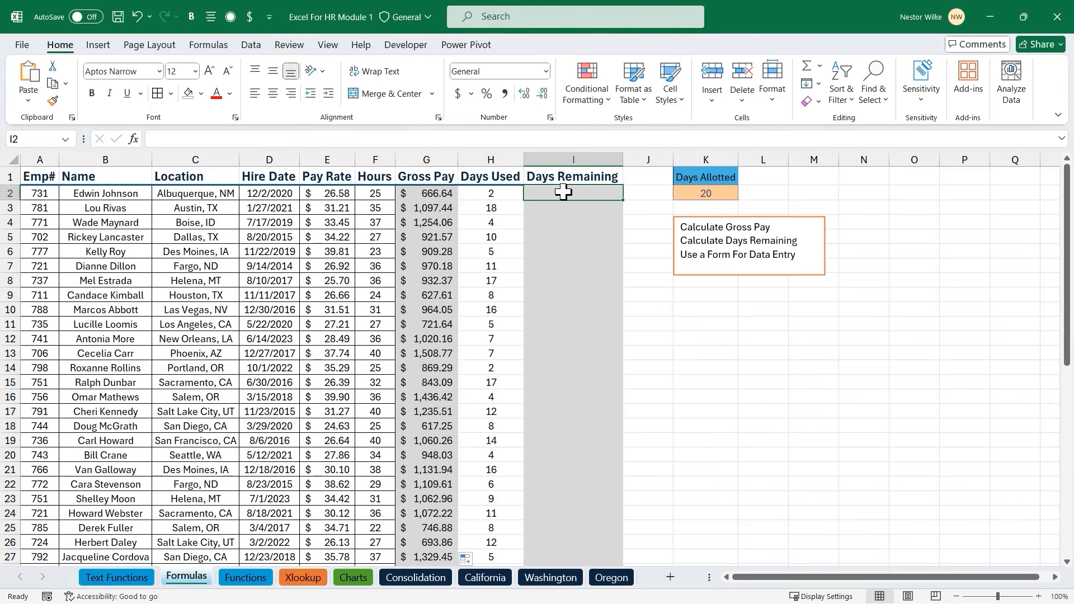
# Calculate the first employee's days remaining in I2 as days allotted minus days used with =K2-H2
pyautogui.write('=')
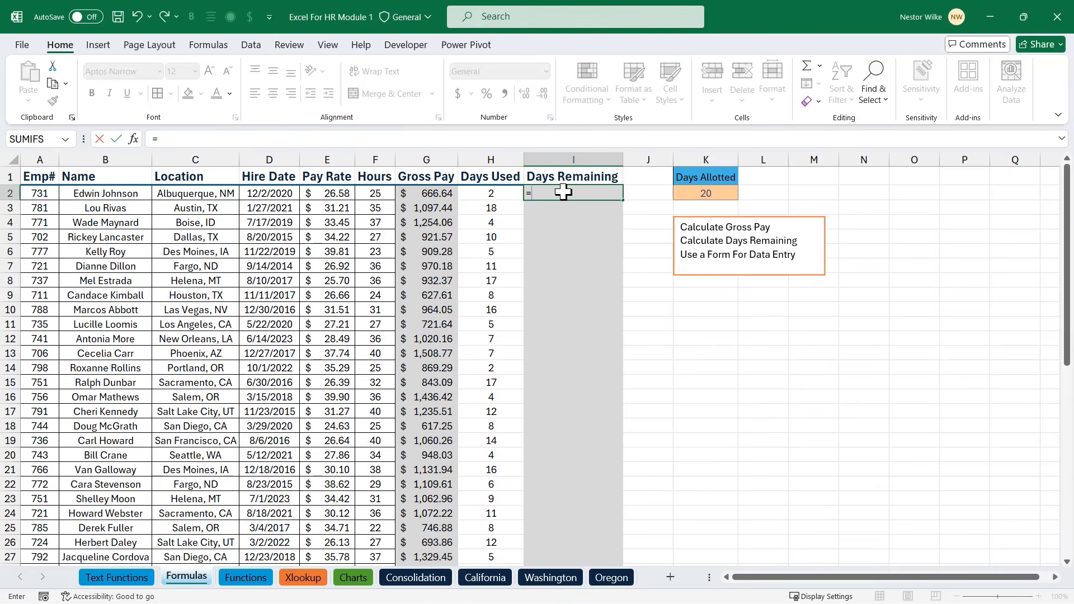
pyautogui.click(714, 192)
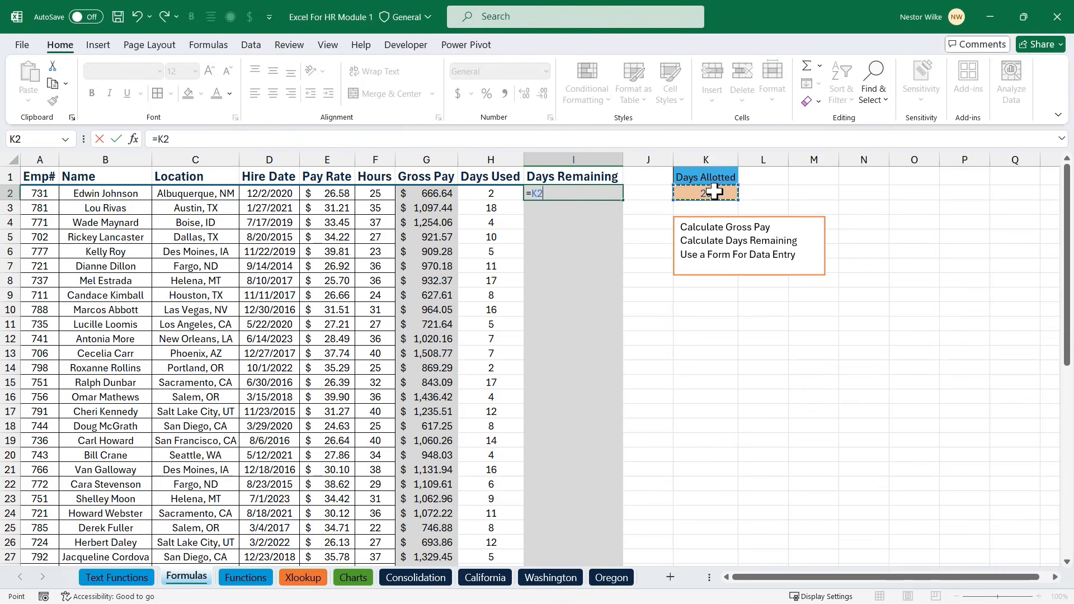
pyautogui.write('-')
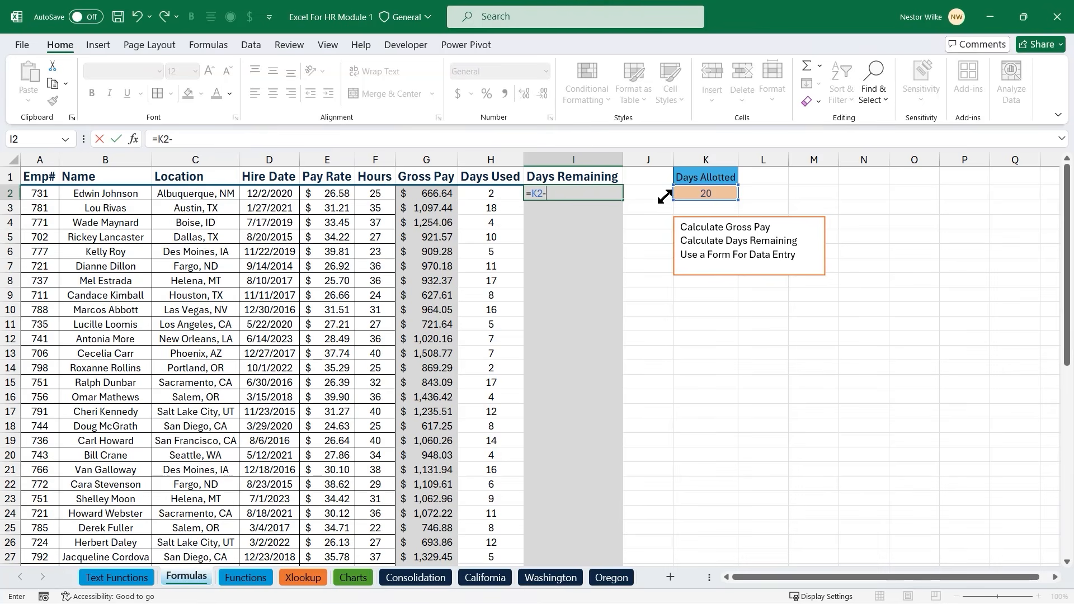
pyautogui.click(498, 192)
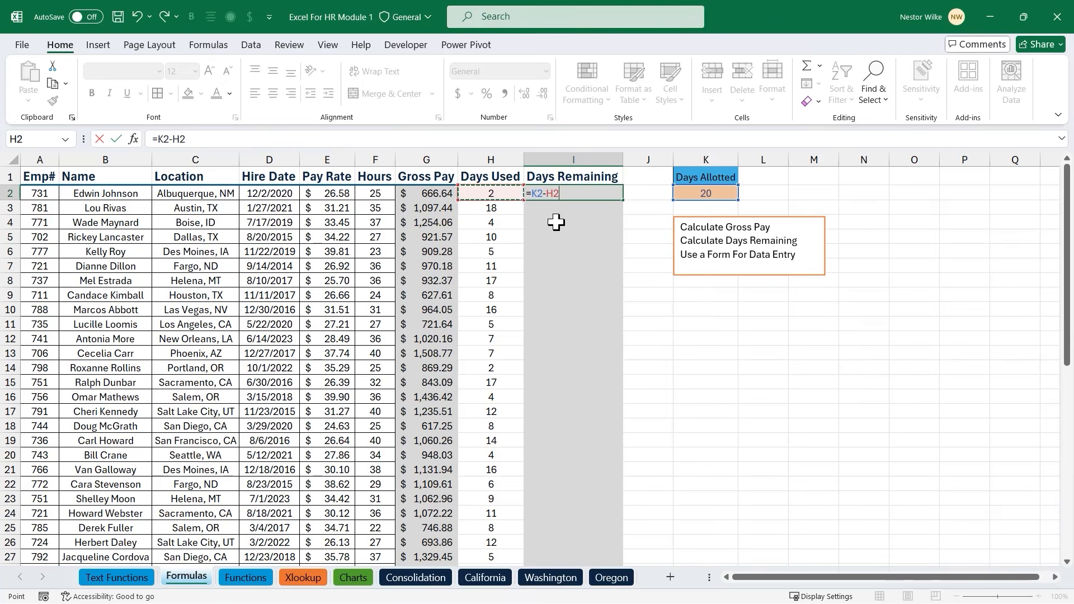
pyautogui.press('Return')
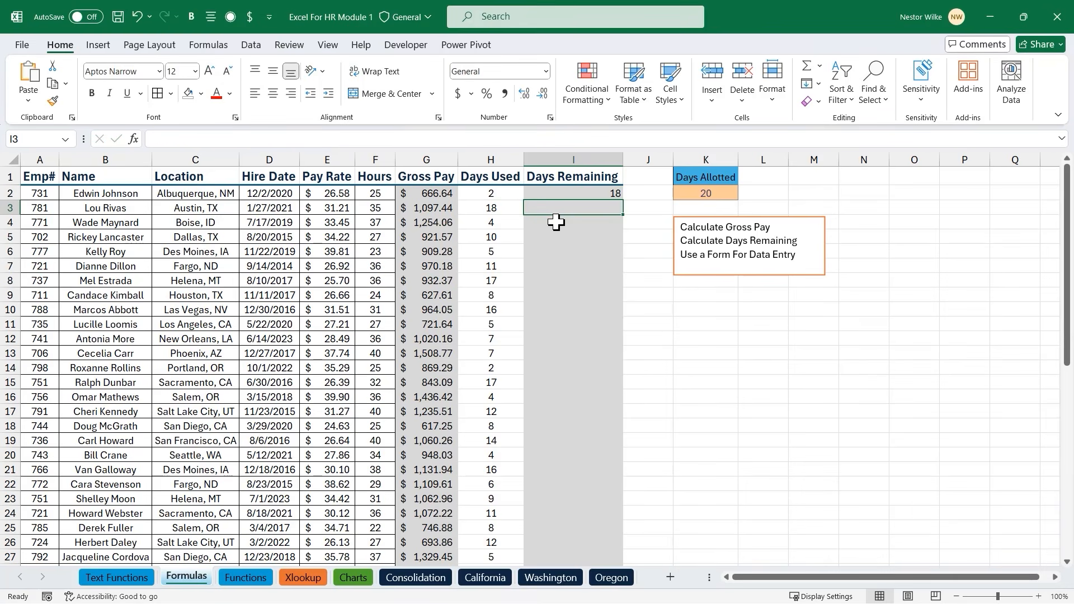
# Try copying the days remaining formula from I2 down through I5, and inspect the cell references used in I3
pyautogui.click(608, 196)
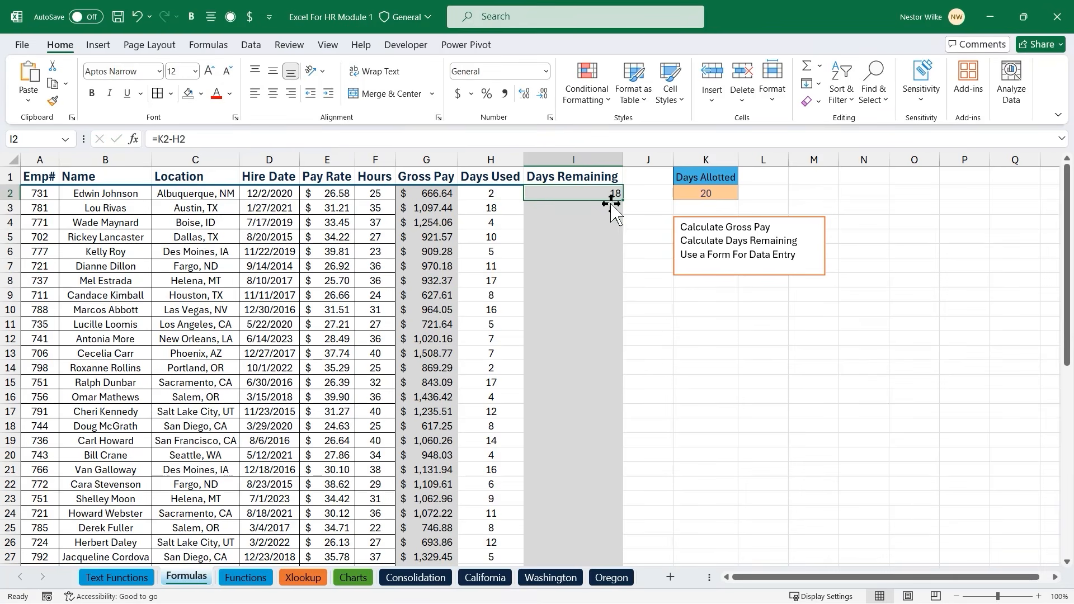
pyautogui.moveTo(622, 201); pyautogui.dragTo(615, 241)
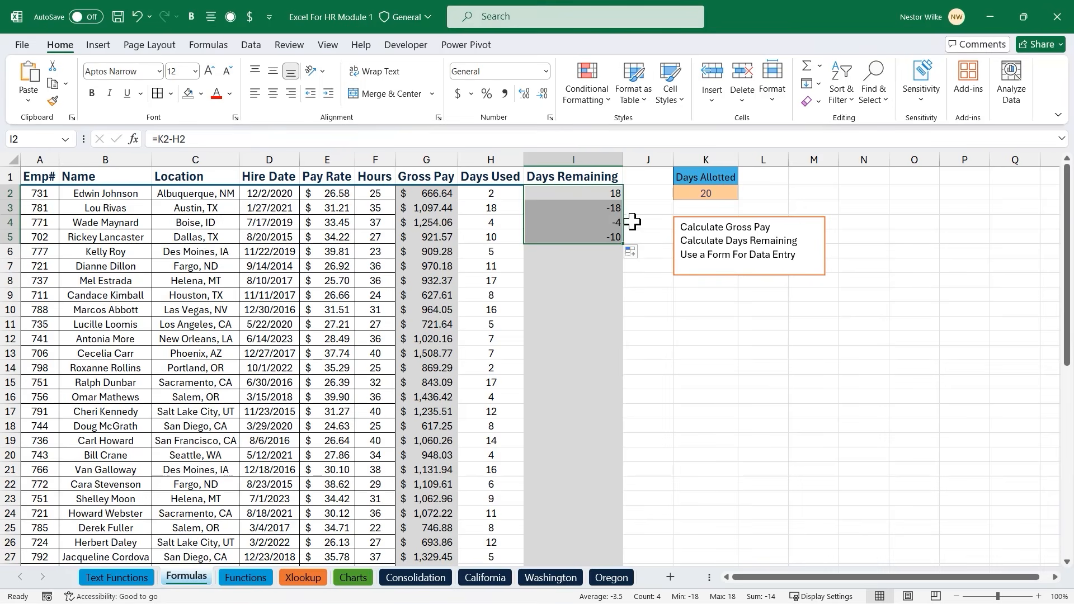
pyautogui.click(605, 210)
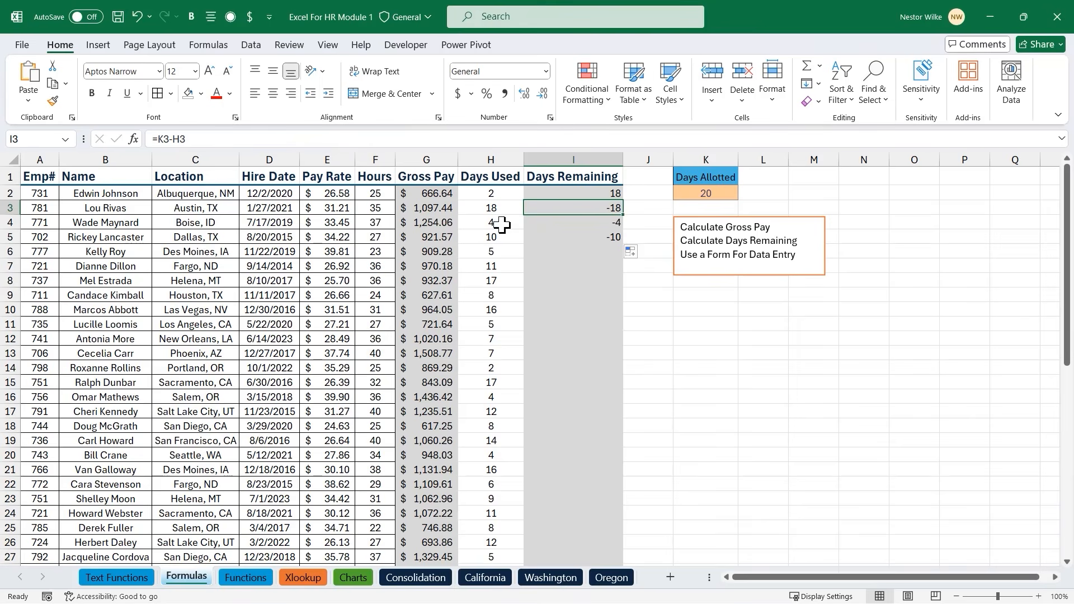
pyautogui.doubleClick(584, 208)
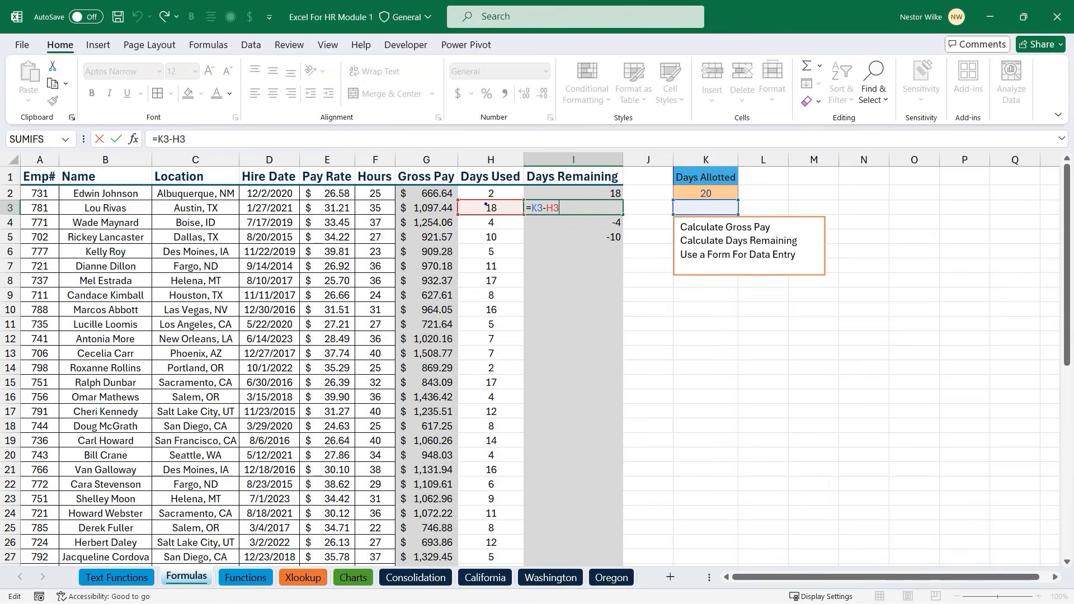
pyautogui.moveTo(478, 203); pyautogui.dragTo(510, 216)
pyautogui.moveTo(690, 206)
pyautogui.mouseDown()
pyautogui.moveTo(706, 214)
pyautogui.moveTo(689, 220)
pyautogui.mouseUp()
pyautogui.moveTo(711, 187)
pyautogui.mouseDown()
pyautogui.moveTo(696, 204)
pyautogui.moveTo(720, 189)
pyautogui.mouseUp()
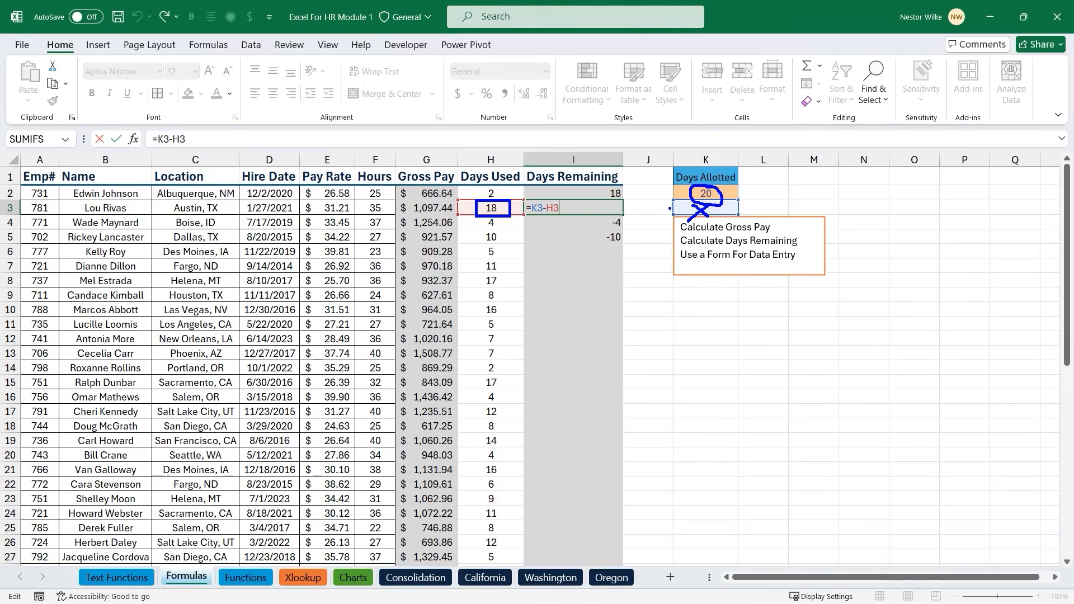
pyautogui.moveTo(672, 208); pyautogui.dragTo(659, 232)
pyautogui.press('Escape')
pyautogui.press('Escape')
pyautogui.hotkey('ctrl', 'Return')
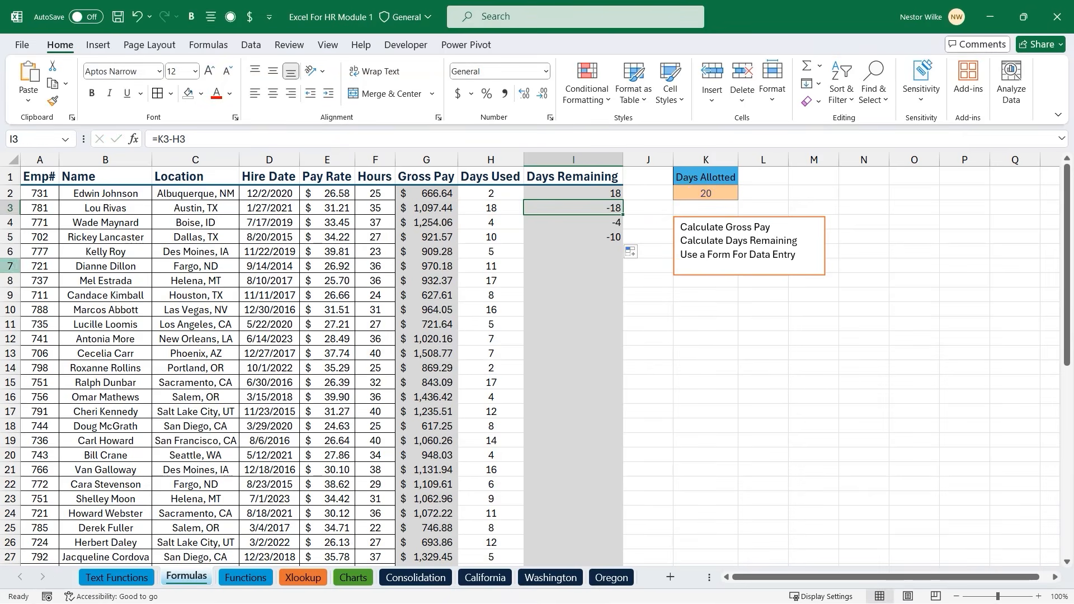
# Make the Days Allotted reference absolute in the I2 formula so it reads =$K$2-H2
pyautogui.click(607, 193)
pyautogui.doubleClick(607, 193)
pyautogui.click(546, 193)
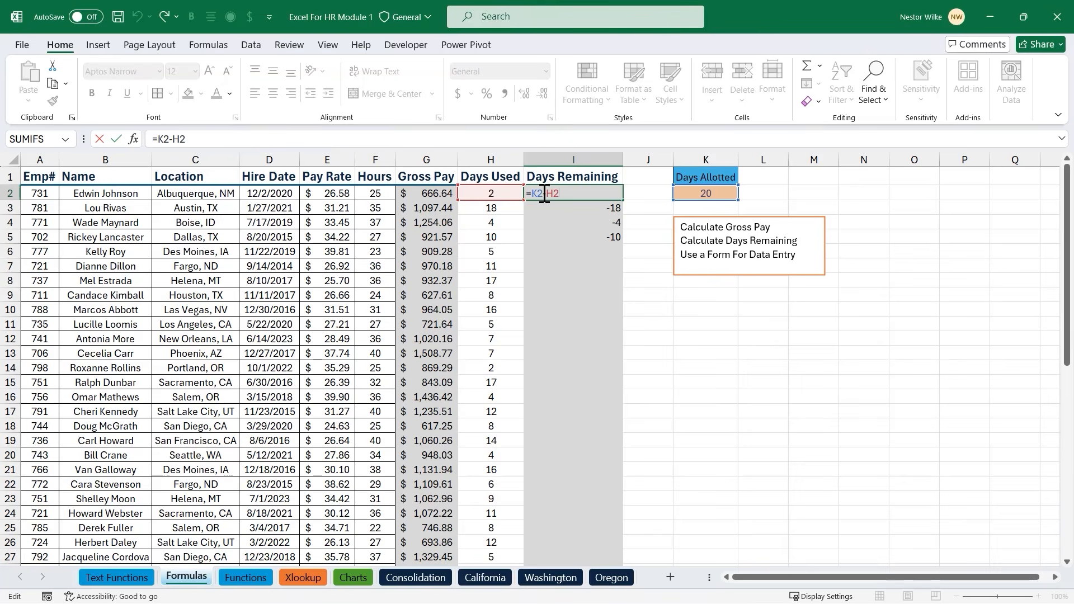
pyautogui.moveTo(545, 193); pyautogui.dragTo(534, 194)
pyautogui.press('F4')
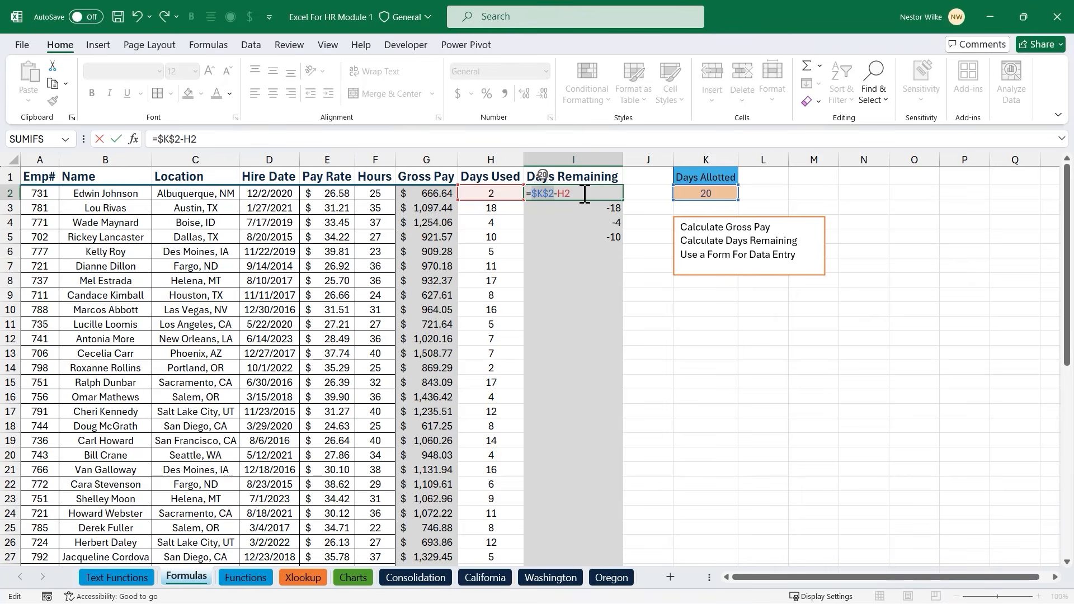
pyautogui.press('Return')
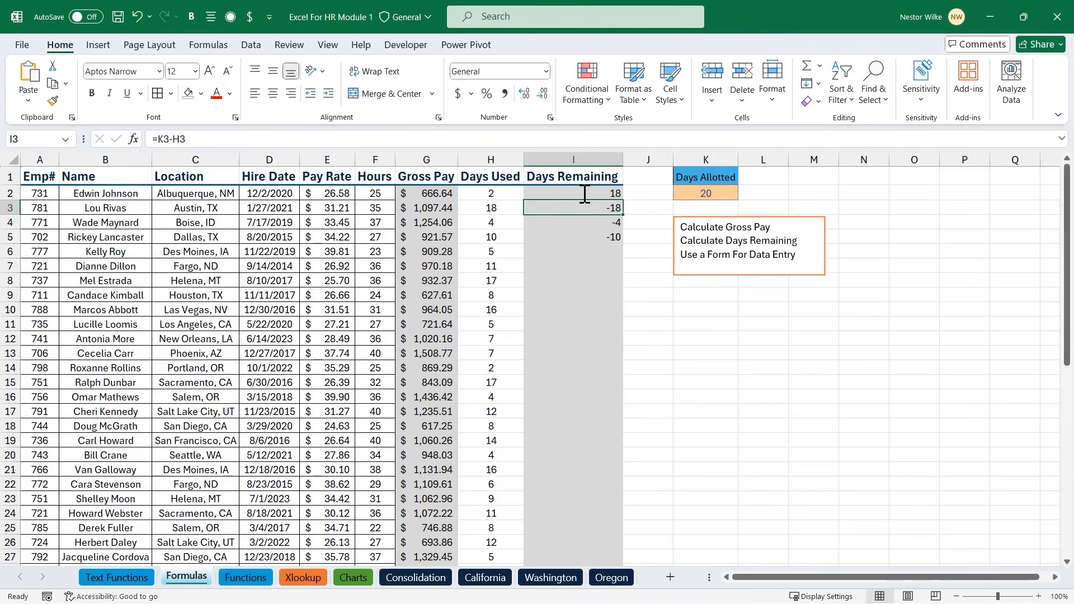
# Copy the corrected days remaining formula from I2 down the column through row 51
pyautogui.click(610, 193)
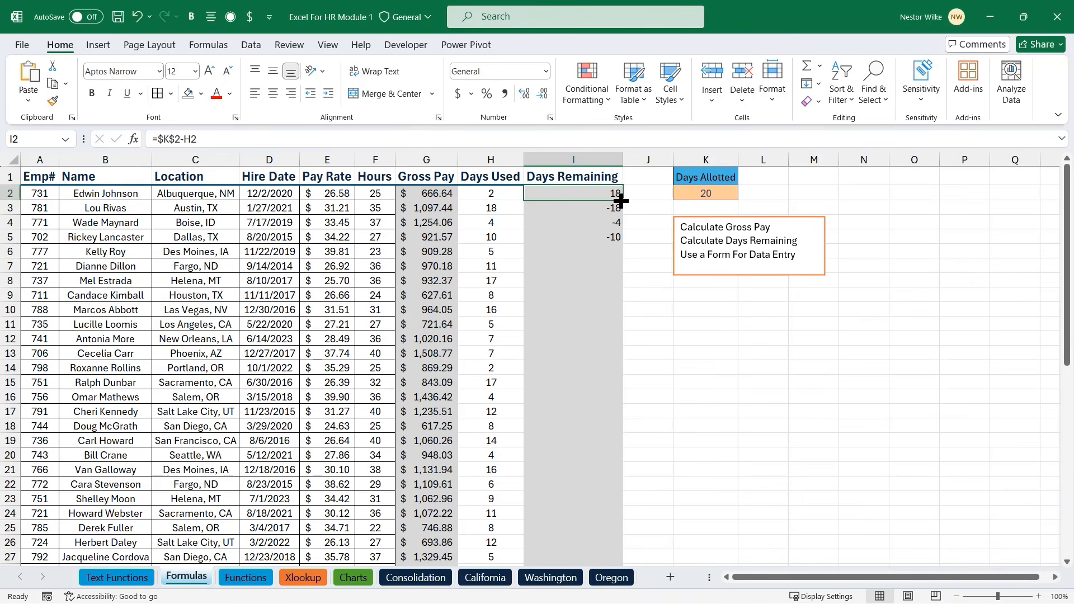
pyautogui.moveTo(623, 200); pyautogui.dragTo(621, 242)
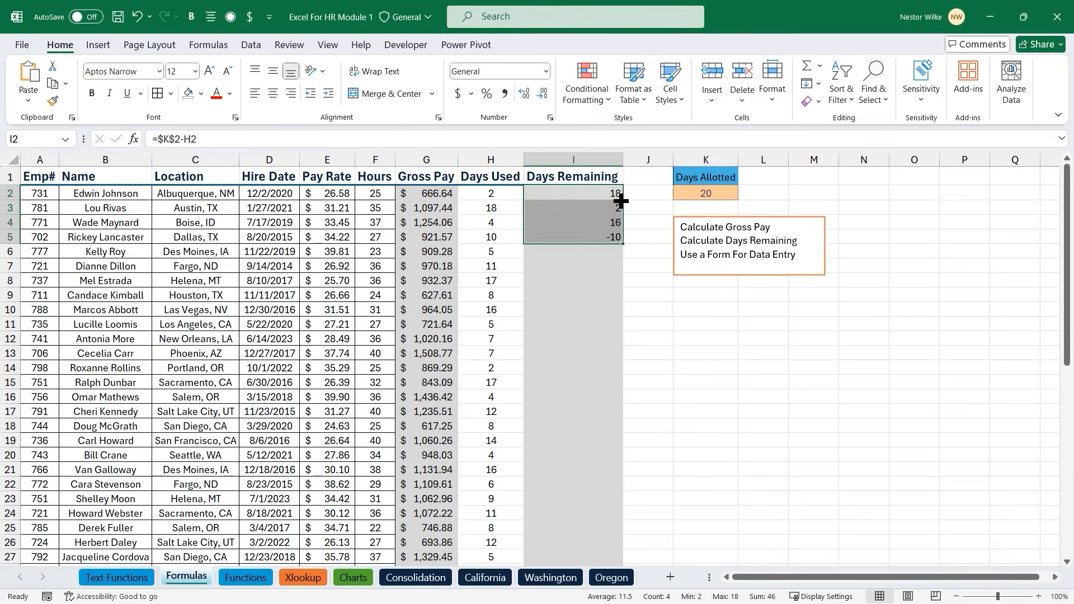
pyautogui.click(611, 237)
pyautogui.doubleClick(625, 242)
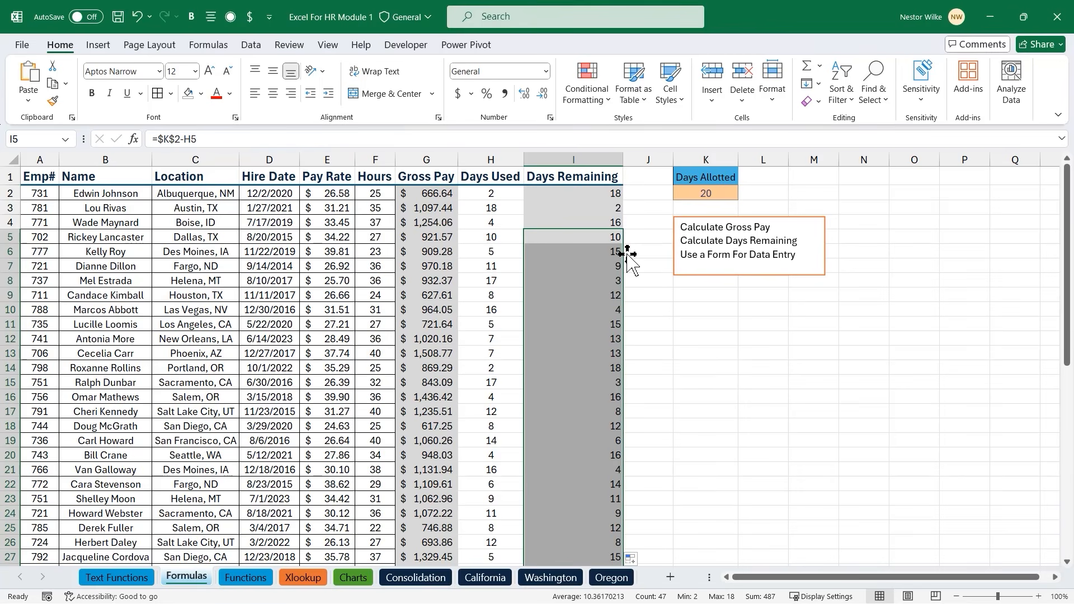
# Center the Days Used and Days Remaining values in H2:I51 horizontally
pyautogui.moveTo(495, 193); pyautogui.dragTo(575, 594)
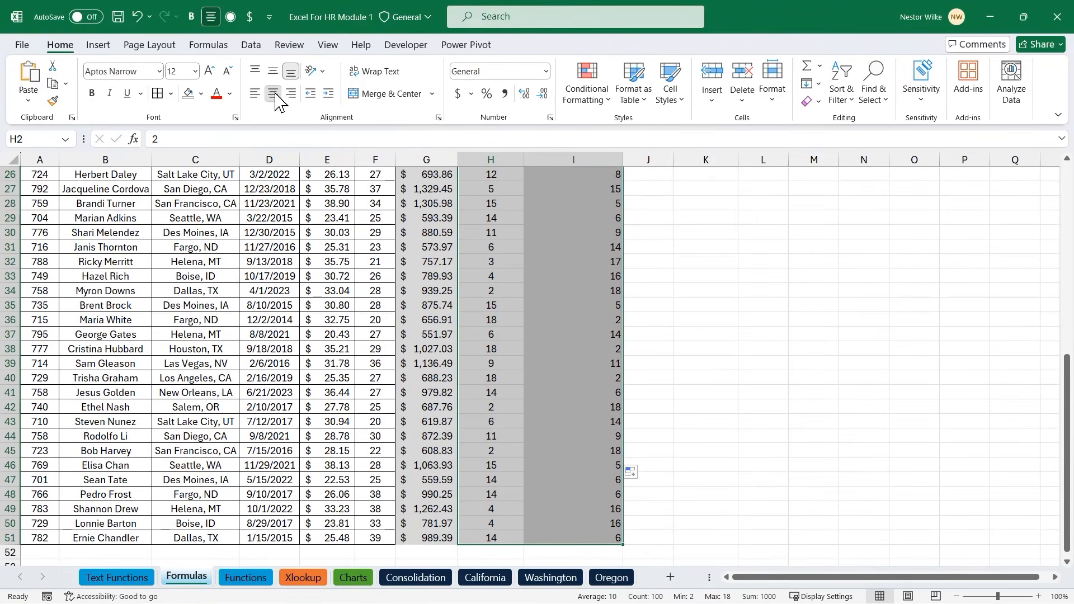
pyautogui.click(278, 101)
pyautogui.click(528, 235)
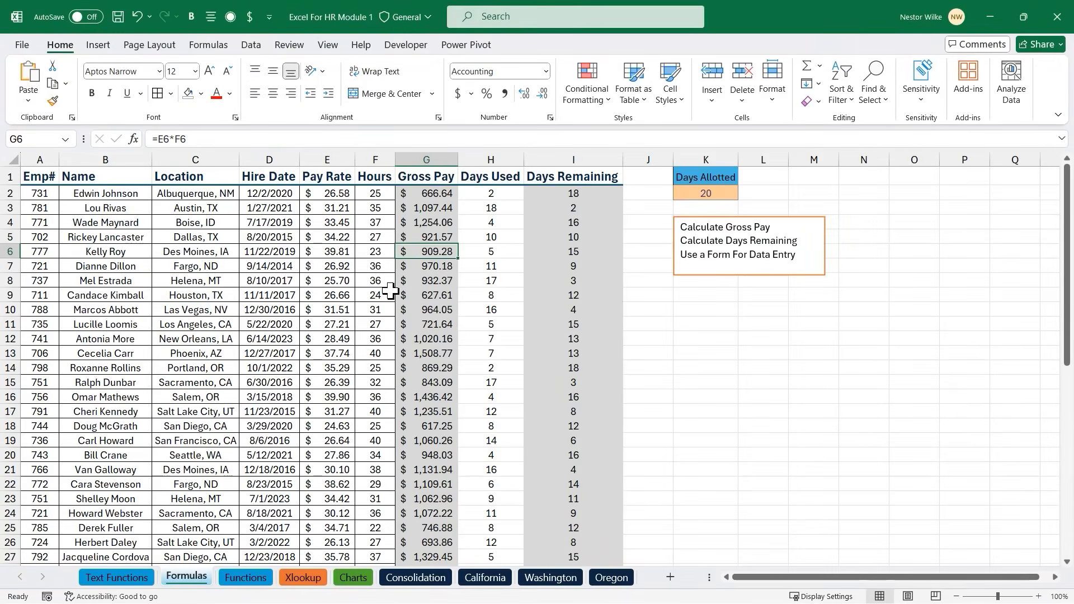
# Locate the end of the employee list, select the first empty cell A52 below it, and return to the headers
pyautogui.click(376, 282)
pyautogui.scroll(-7, 378, 288)
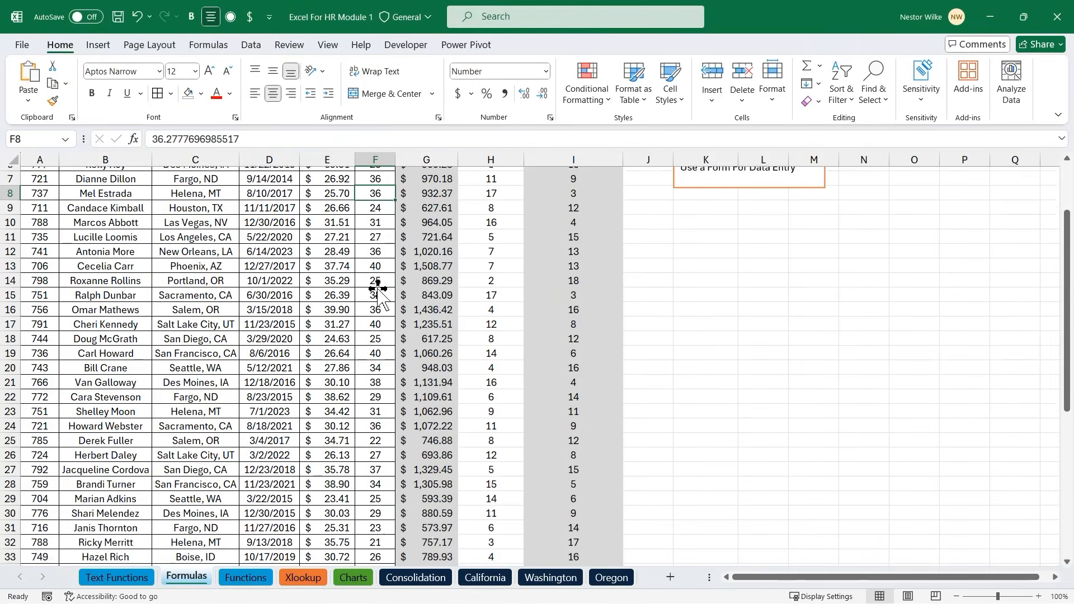
pyautogui.scroll(-4, 378, 289)
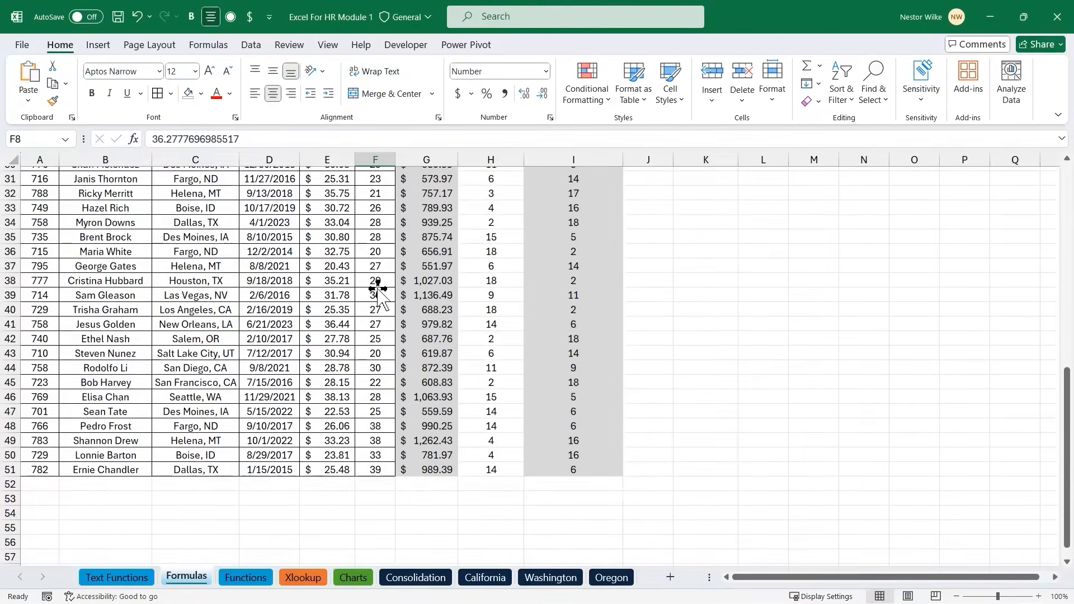
pyautogui.click(48, 440)
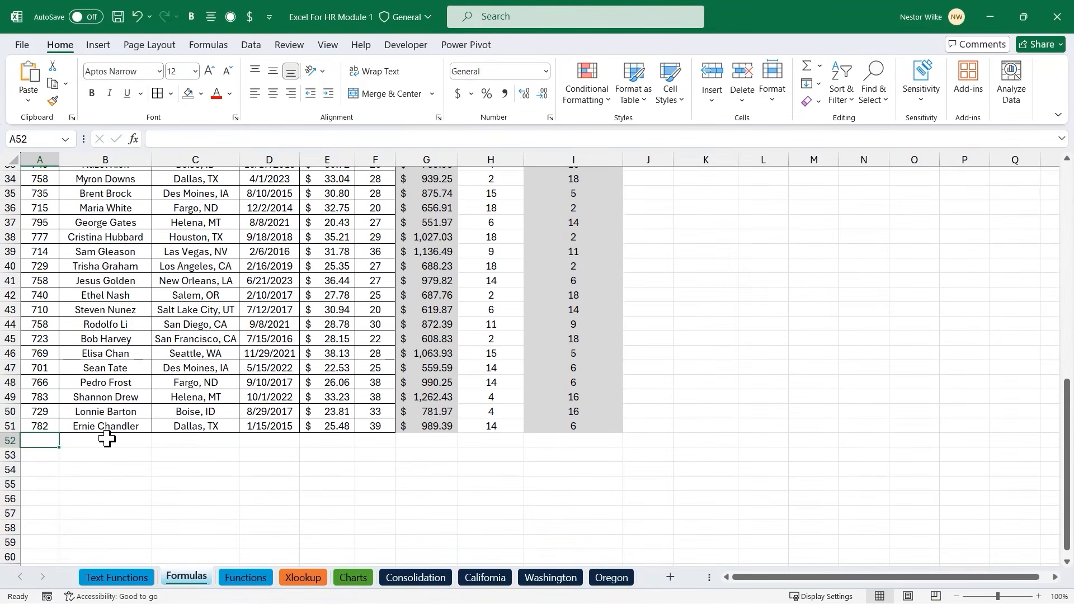
pyautogui.scroll(7, 514, 396)
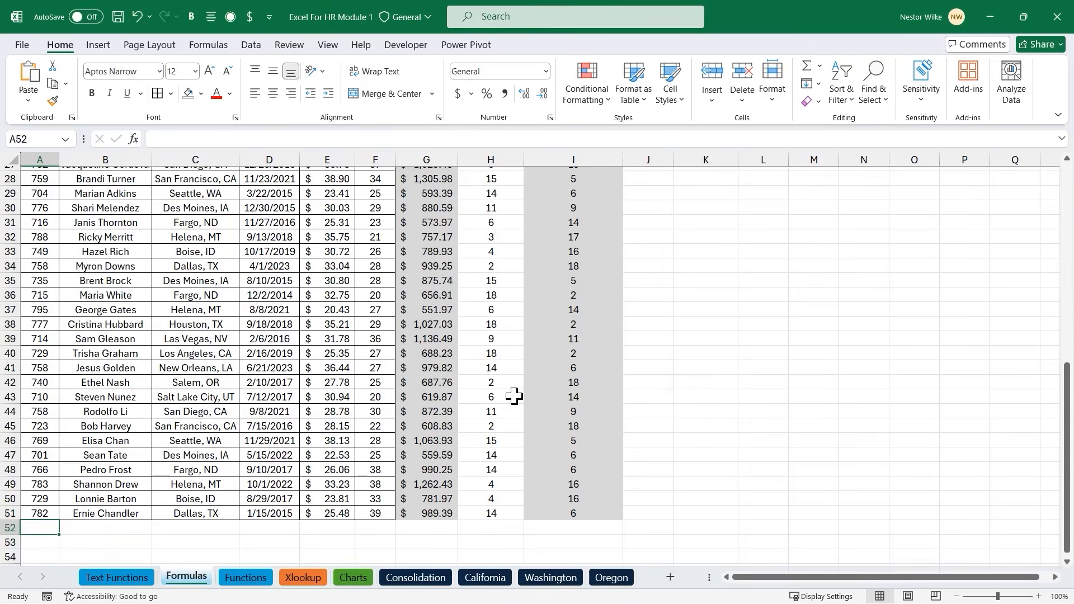
pyautogui.scroll(4, 514, 396)
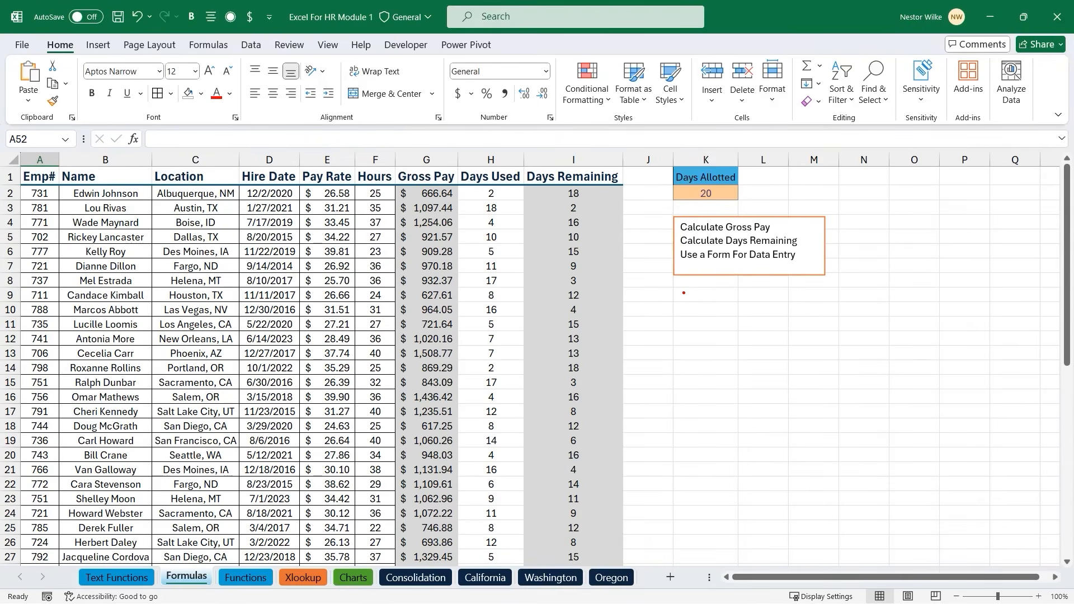
pyautogui.moveTo(679, 295)
pyautogui.mouseDown()
pyautogui.moveTo(842, 399)
pyautogui.moveTo(918, 499)
pyautogui.mouseUp()
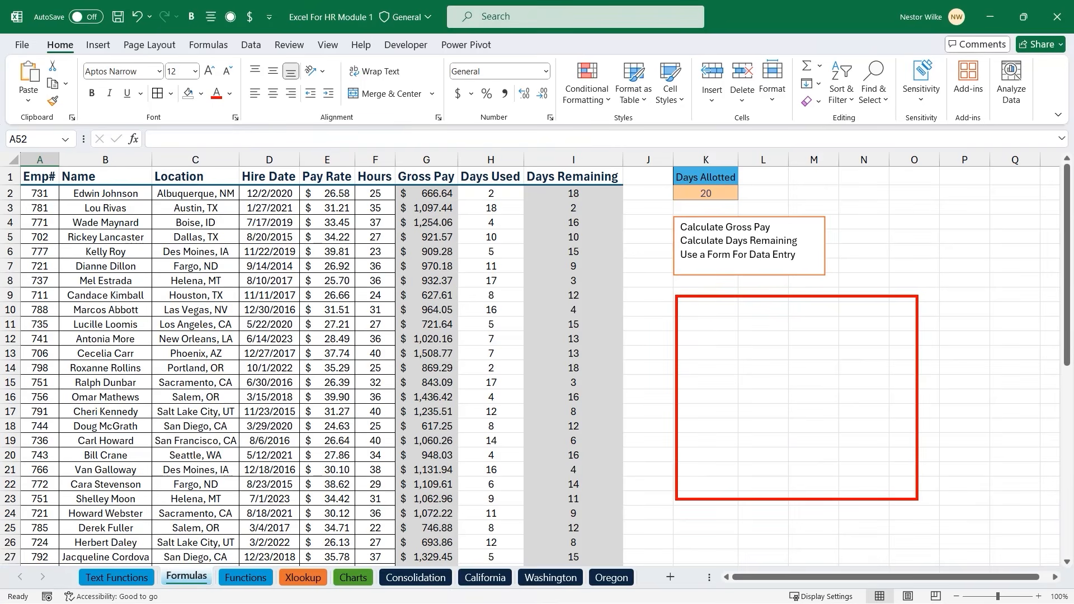
pyautogui.moveTo(853, 314)
pyautogui.mouseDown()
pyautogui.moveTo(895, 334)
pyautogui.moveTo(896, 364)
pyautogui.moveTo(878, 390)
pyautogui.moveTo(896, 392)
pyautogui.moveTo(883, 420)
pyautogui.moveTo(895, 421)
pyautogui.mouseUp()
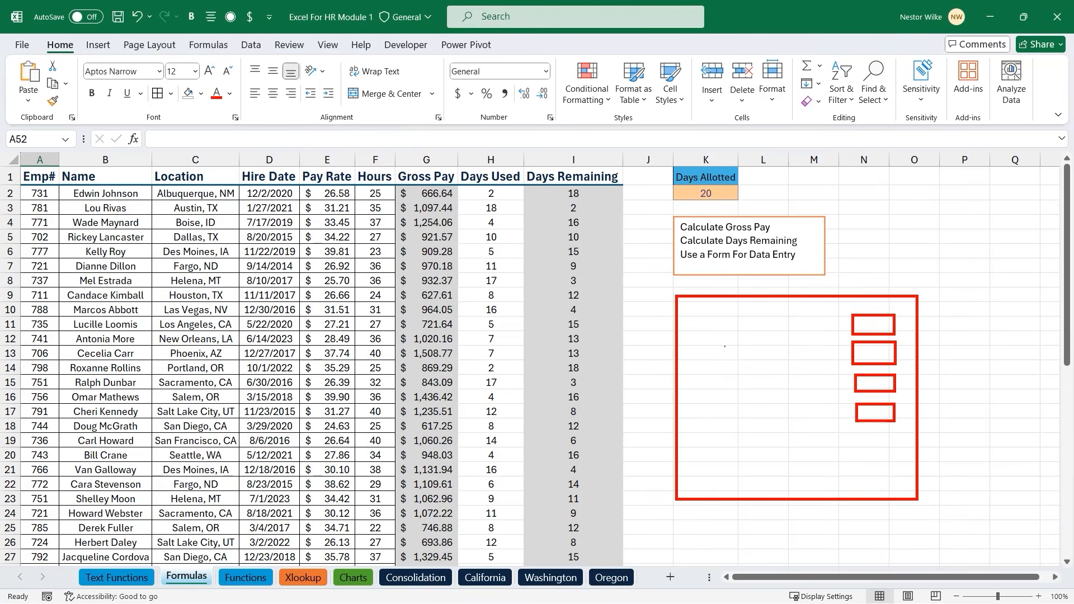
pyautogui.moveTo(698, 319); pyautogui.dragTo(781, 339)
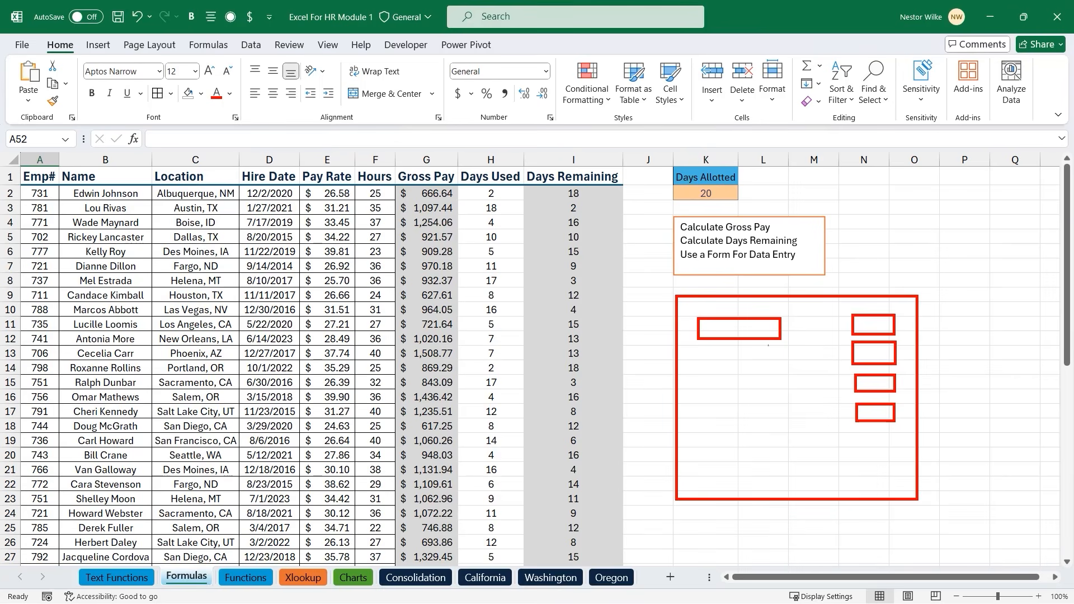
pyautogui.moveTo(707, 350)
pyautogui.mouseDown()
pyautogui.moveTo(699, 361)
pyautogui.moveTo(764, 370)
pyautogui.moveTo(778, 349)
pyautogui.mouseUp()
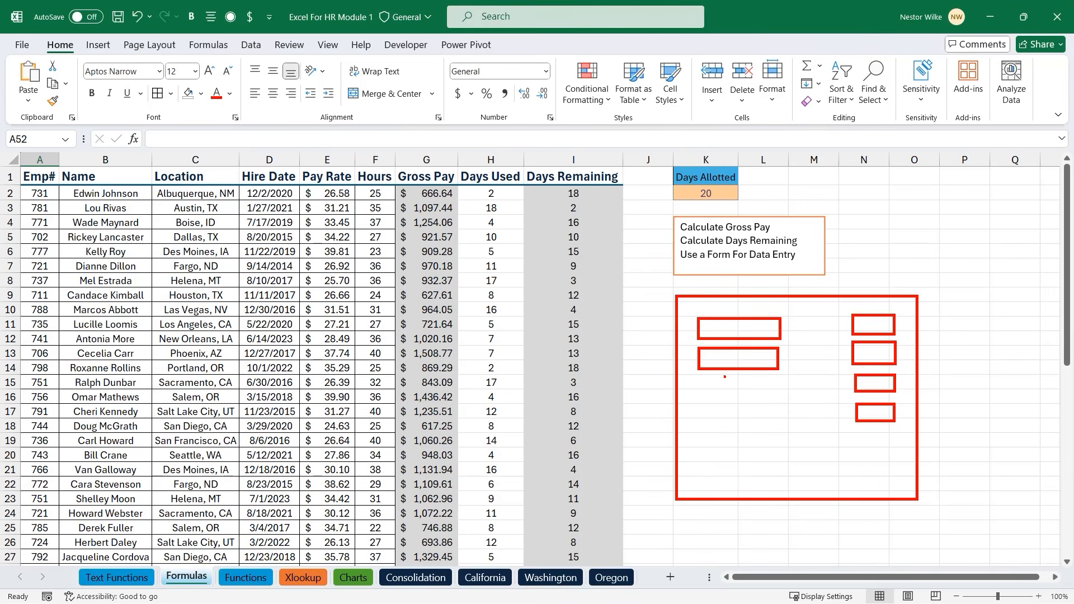
pyautogui.moveTo(701, 383); pyautogui.dragTo(772, 400)
pyautogui.moveTo(702, 413)
pyautogui.mouseDown()
pyautogui.moveTo(774, 430)
pyautogui.moveTo(775, 410)
pyautogui.mouseUp()
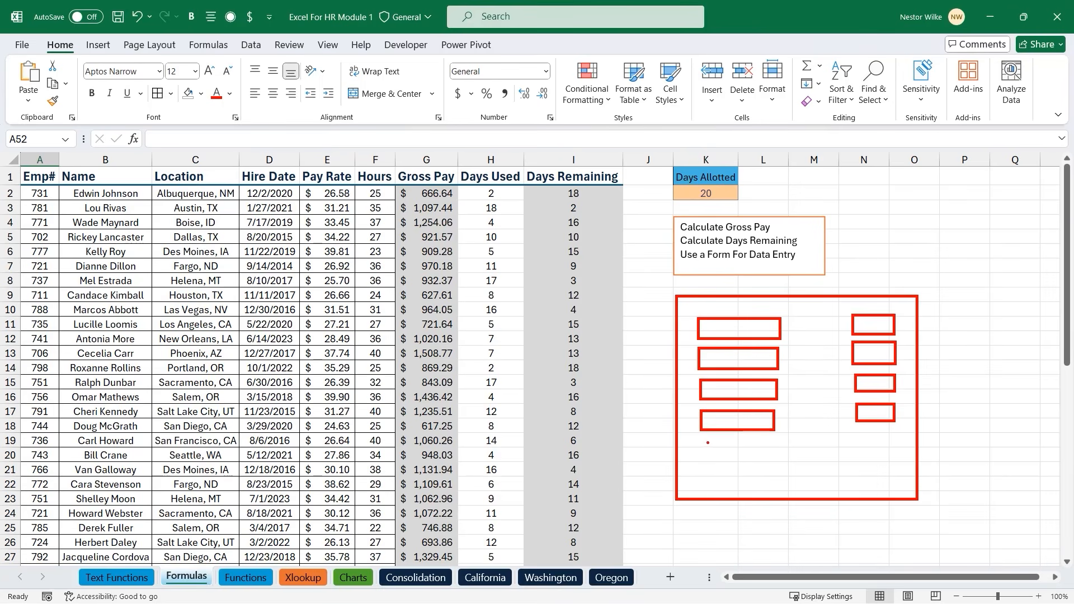
pyautogui.moveTo(704, 439)
pyautogui.mouseDown()
pyautogui.moveTo(767, 458)
pyautogui.moveTo(774, 438)
pyautogui.mouseUp()
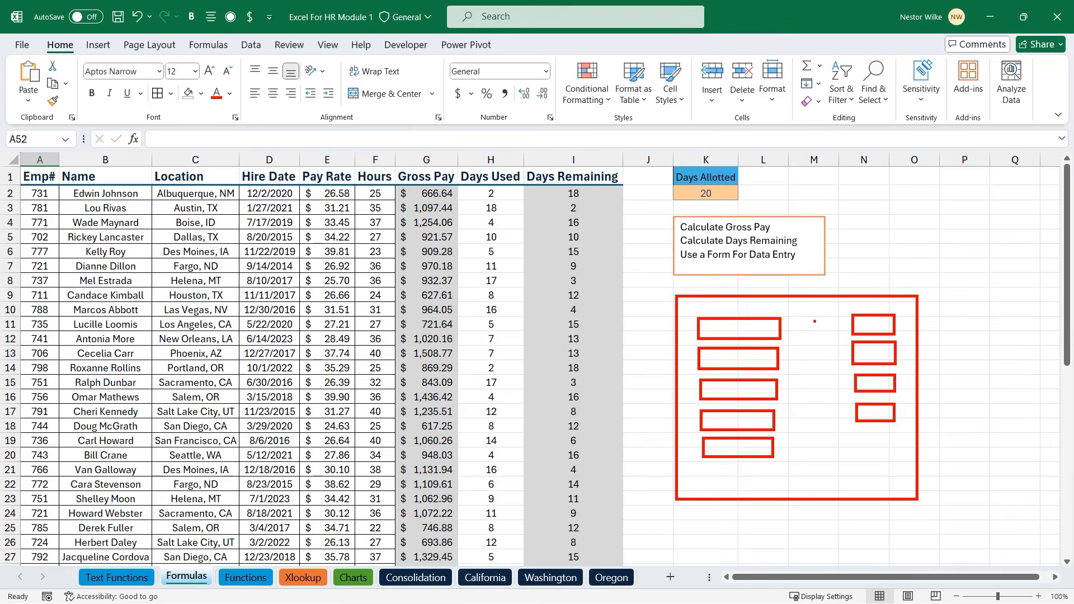
pyautogui.press('Escape')
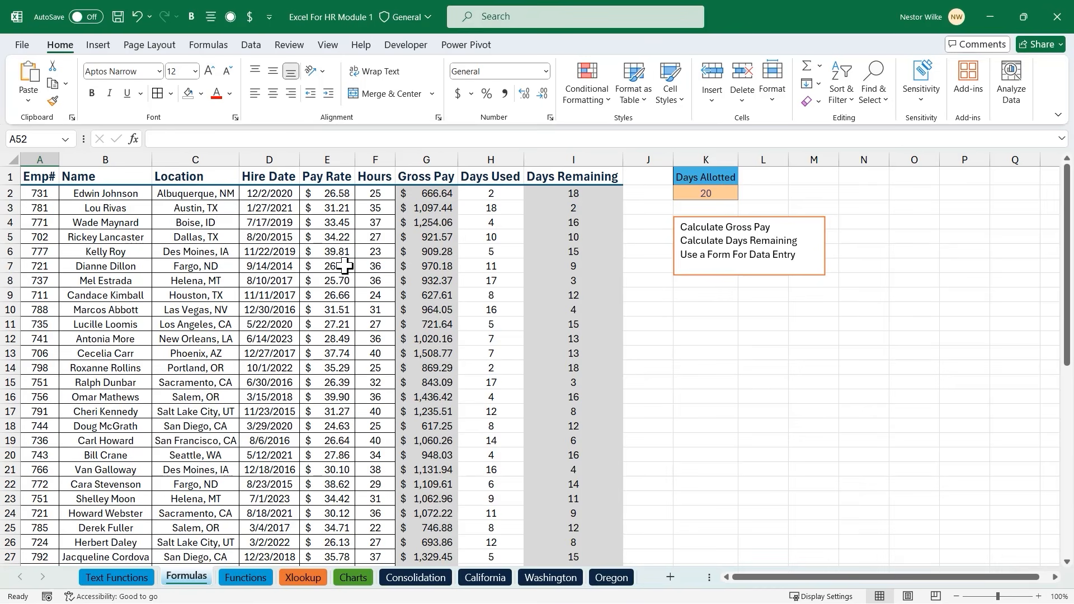
# Open the Quick Access Toolbar customization options and list All Commands as the available commands
pyautogui.click(270, 17)
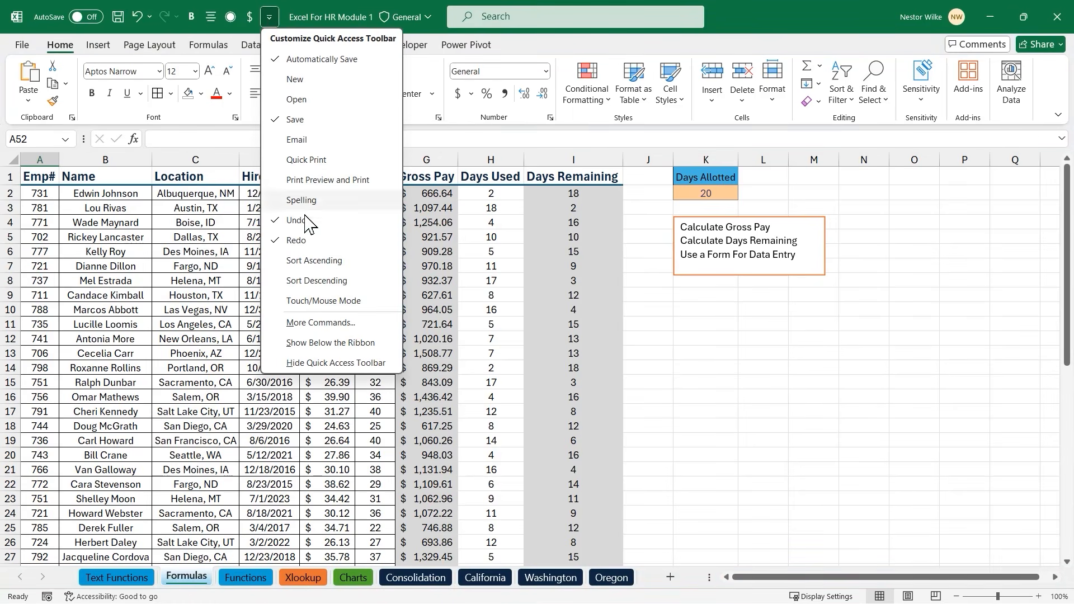
pyautogui.click(334, 324)
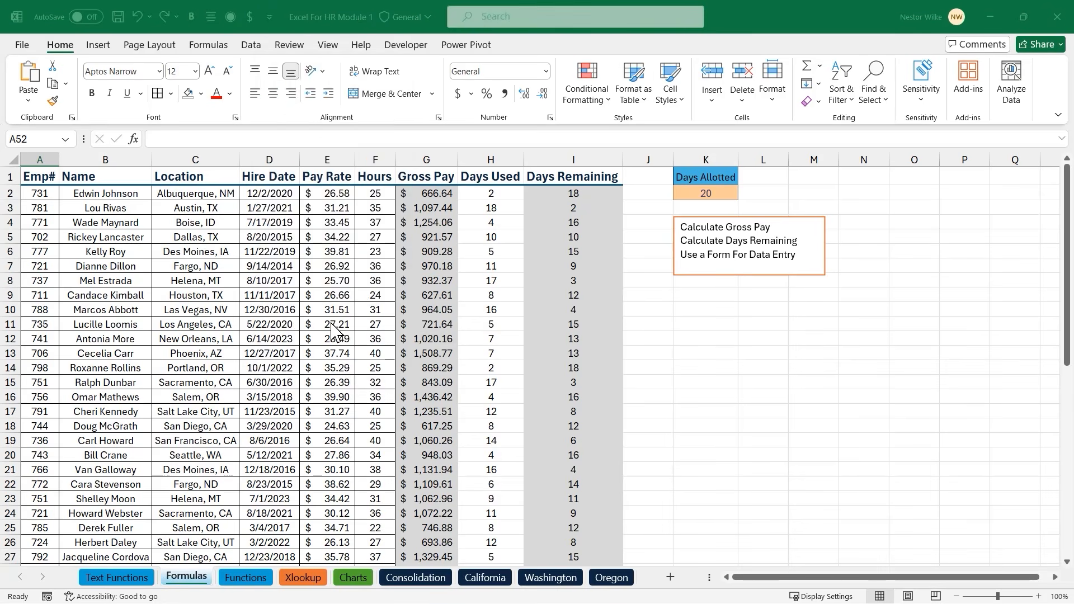
pyautogui.moveTo(568, 77); pyautogui.dragTo(564, 72)
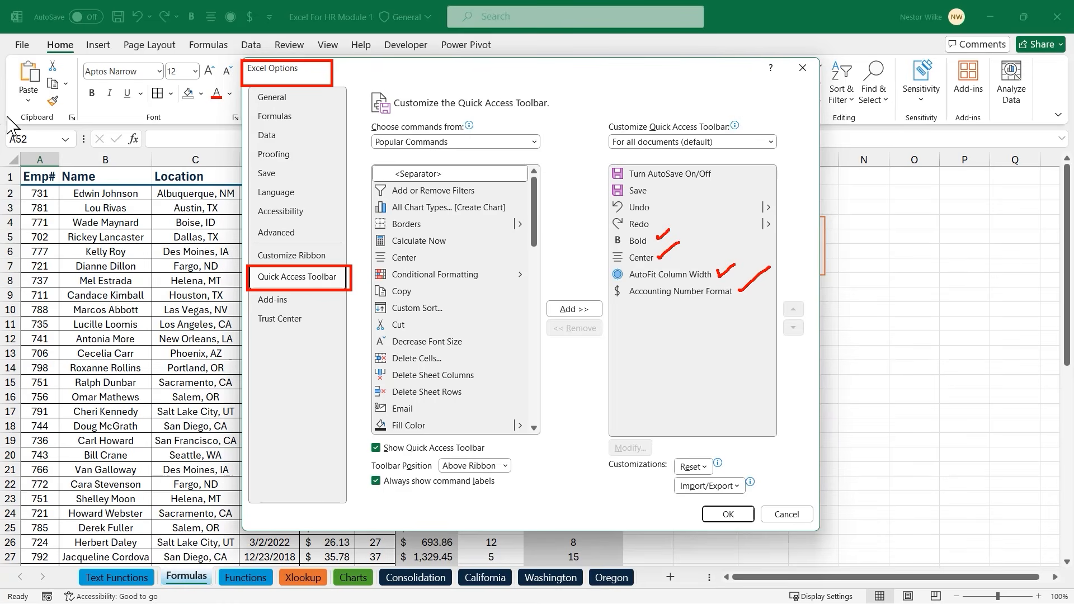
pyautogui.moveTo(536, 196)
pyautogui.mouseDown()
pyautogui.moveTo(539, 253)
pyautogui.moveTo(551, 202)
pyautogui.mouseUp()
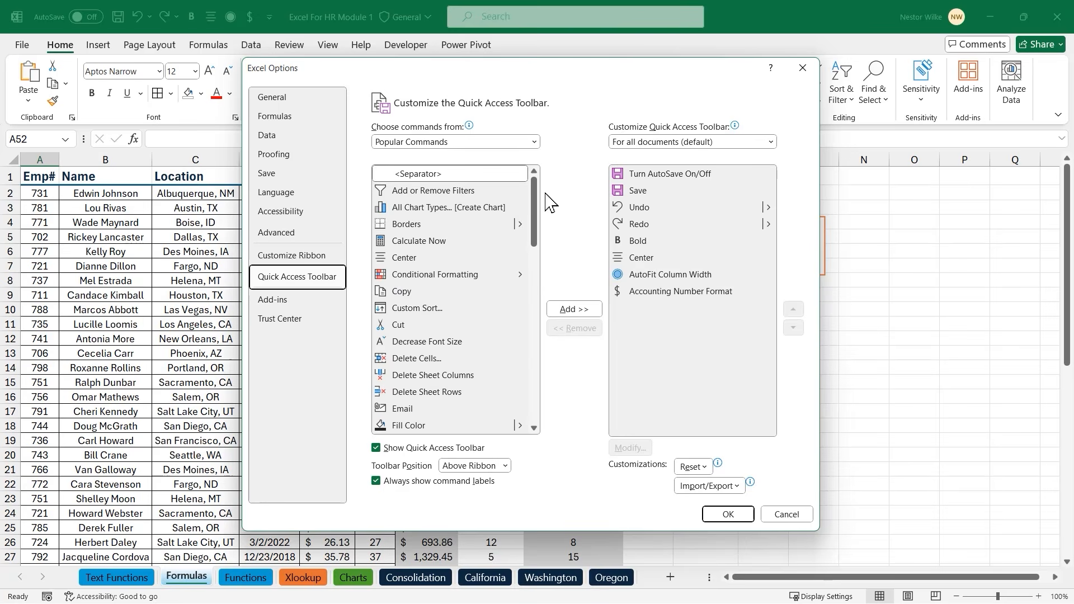
pyautogui.click(535, 143)
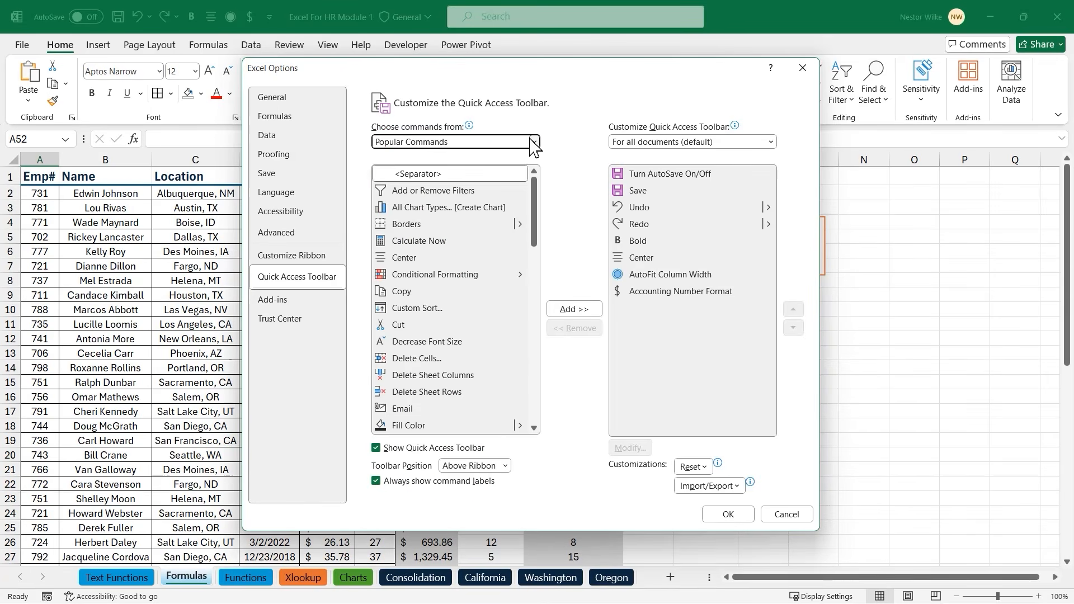
pyautogui.click(535, 141)
pyautogui.click(415, 186)
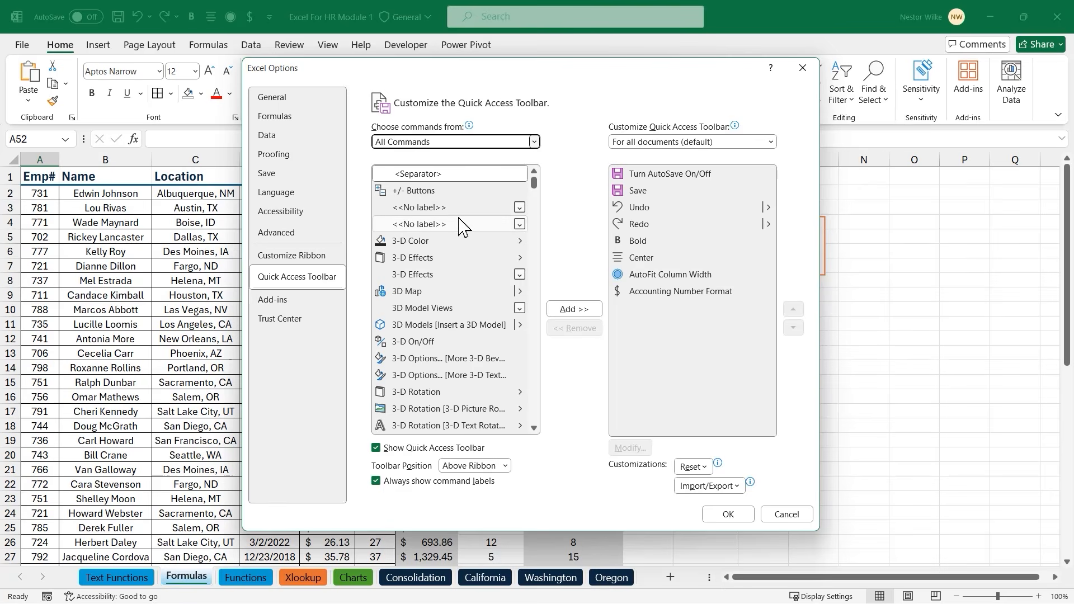
# Find the Form... command among all commands and add it to the Quick Access Toolbar
pyautogui.click(429, 313)
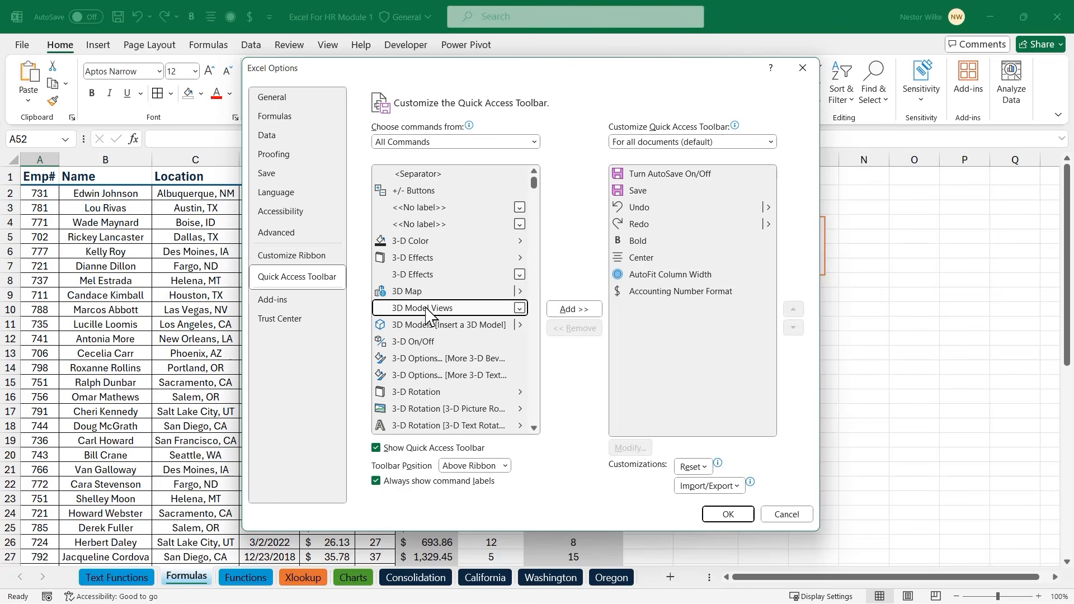
pyautogui.press('f')
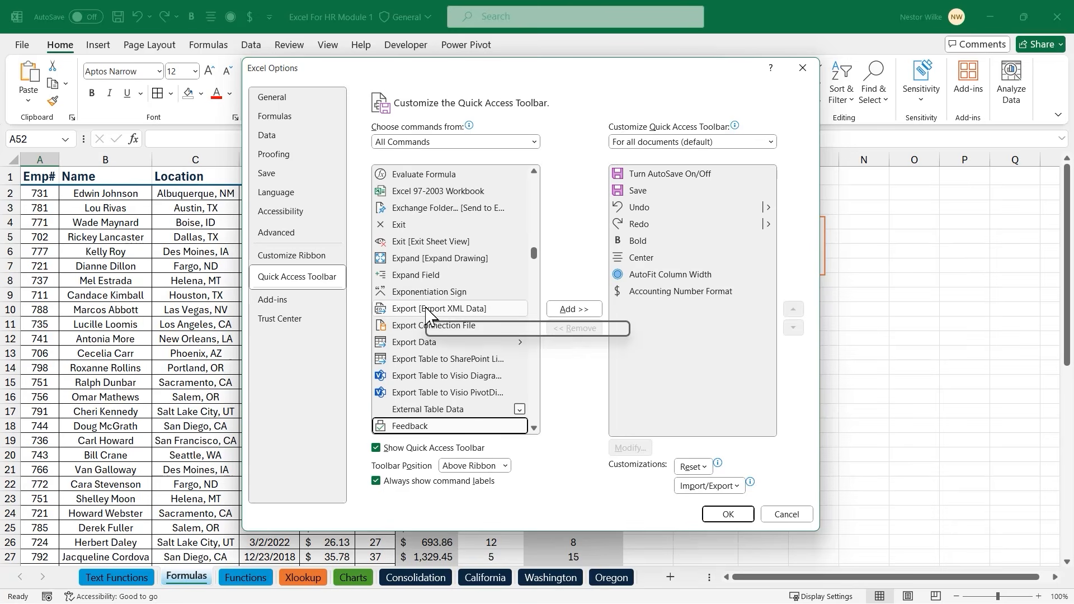
pyautogui.scroll(-3, 429, 314)
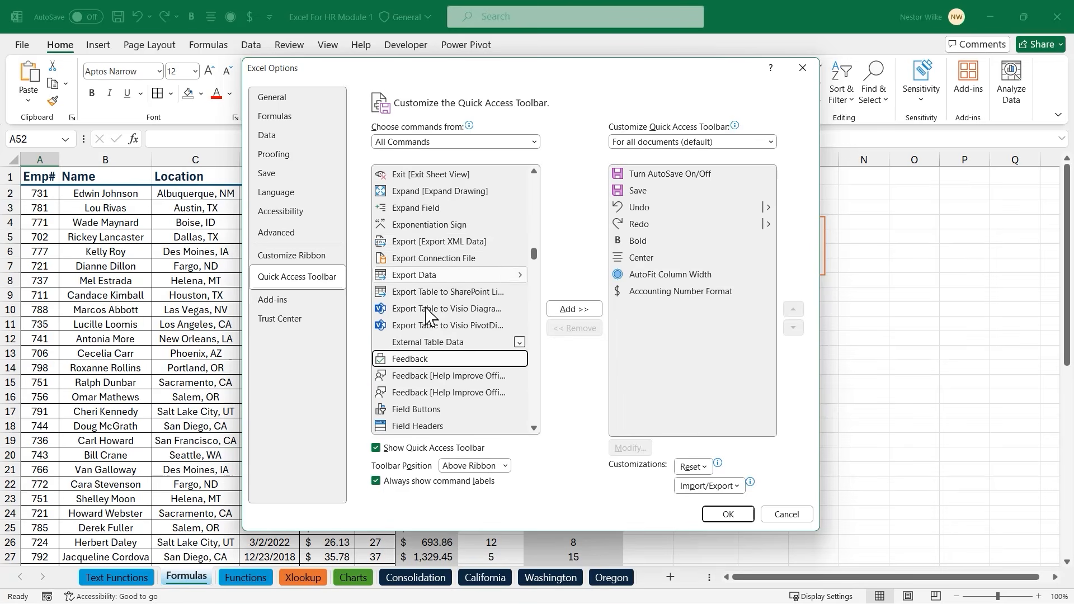
pyautogui.scroll(-6, 429, 316)
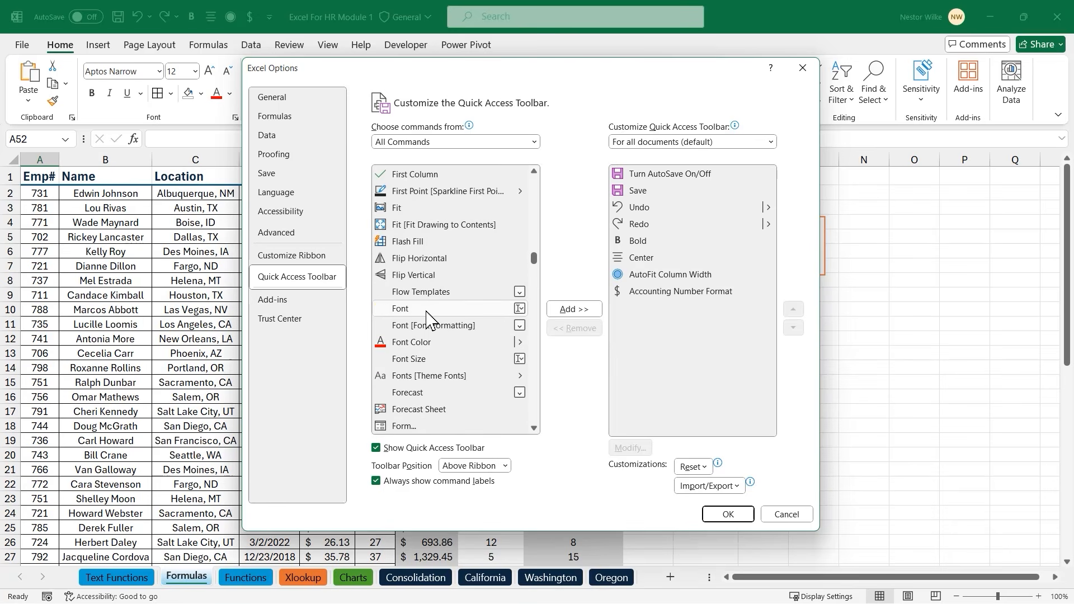
pyautogui.scroll(-2, 428, 319)
pyautogui.click(418, 360)
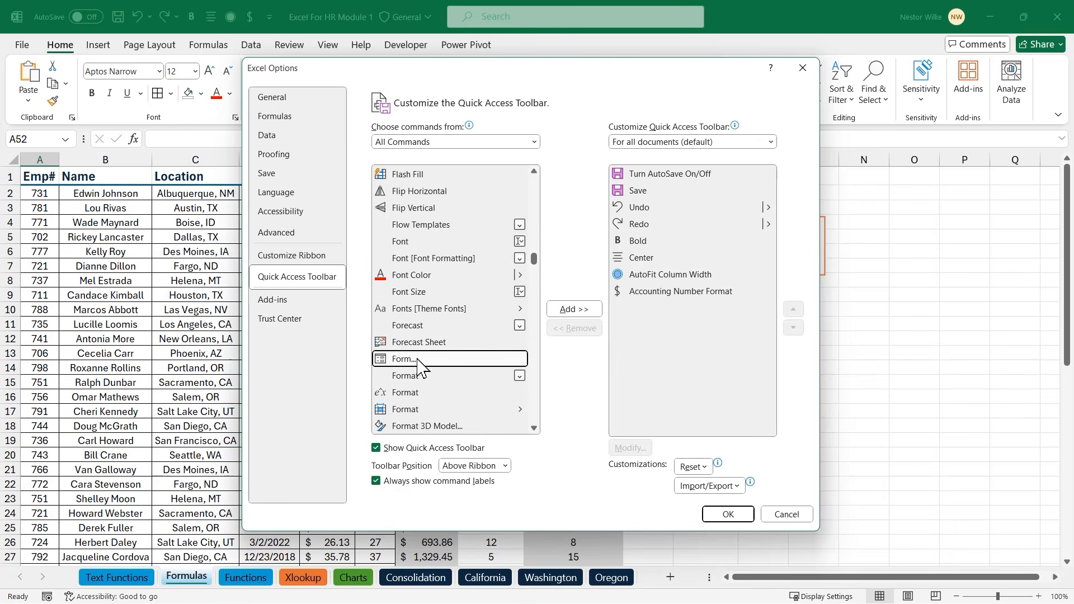
pyautogui.click(582, 318)
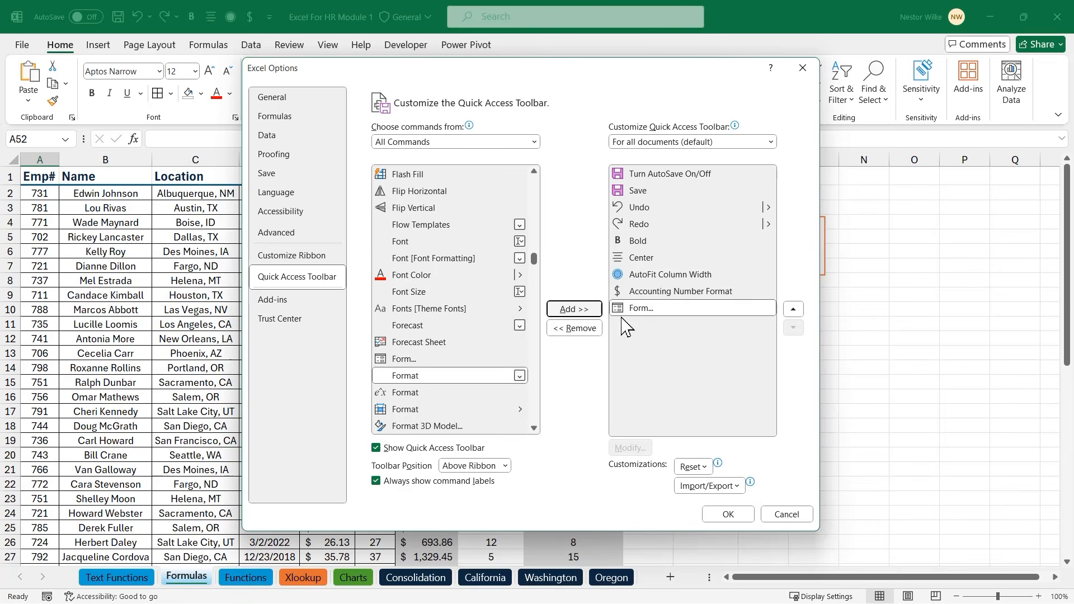
pyautogui.click(730, 516)
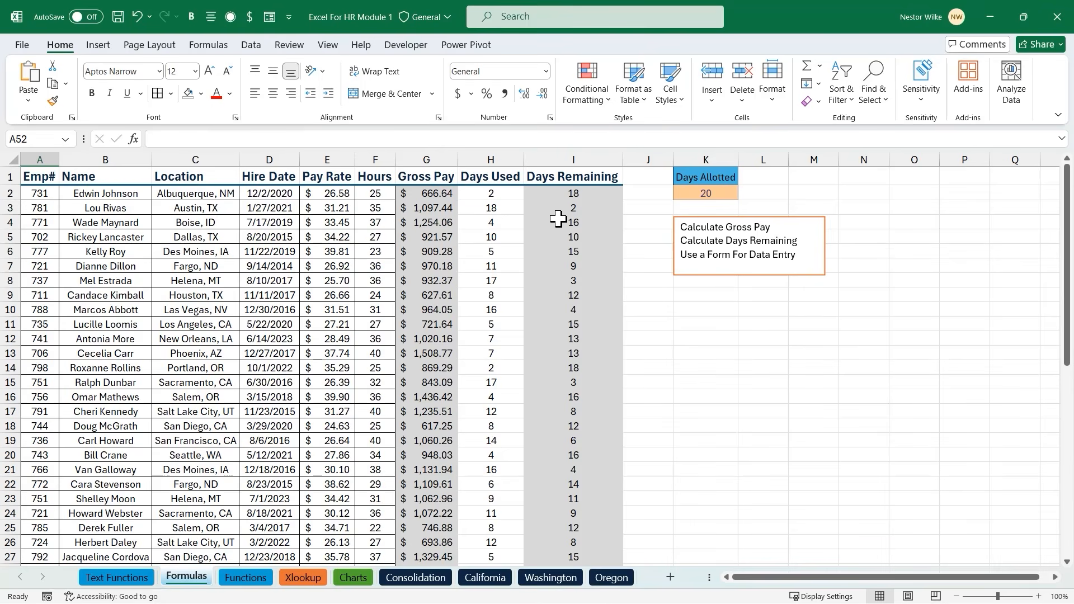
# Open the data entry form from a cell within the employee list and set the first record's Days Used to 8
pyautogui.click(232, 224)
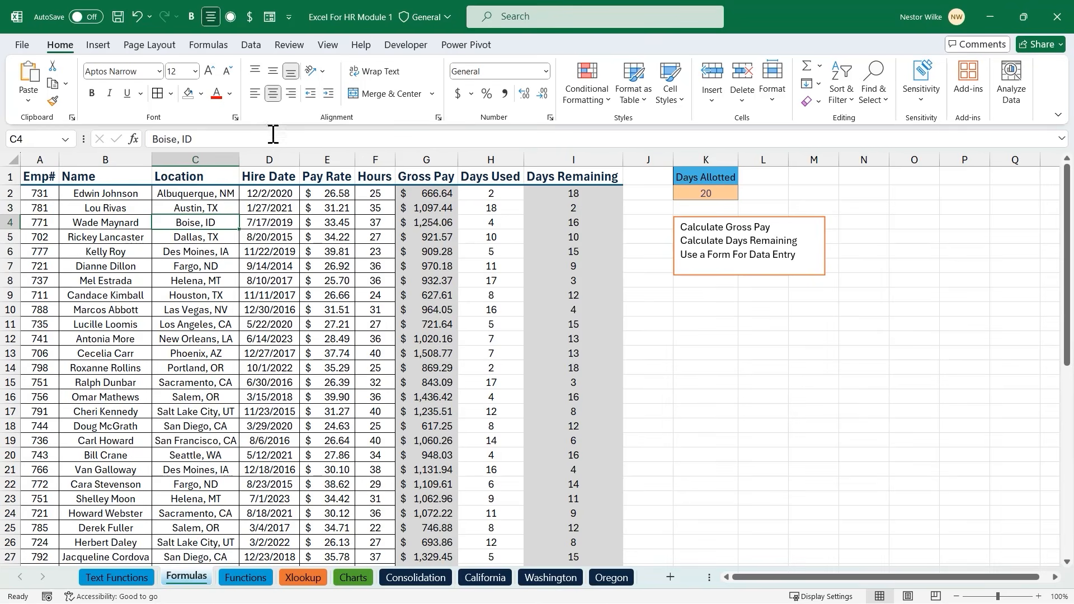
pyautogui.click(271, 22)
pyautogui.moveTo(602, 179); pyautogui.dragTo(749, 216)
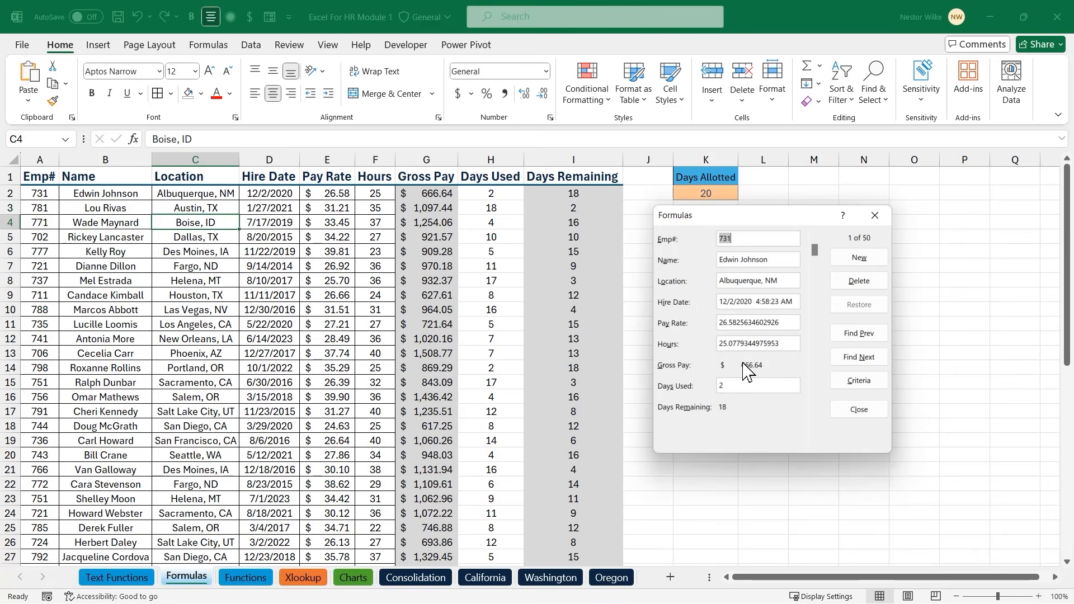
pyautogui.moveTo(716, 360); pyautogui.dragTo(780, 374)
pyautogui.moveTo(718, 399); pyautogui.dragTo(766, 415)
pyautogui.press('Escape')
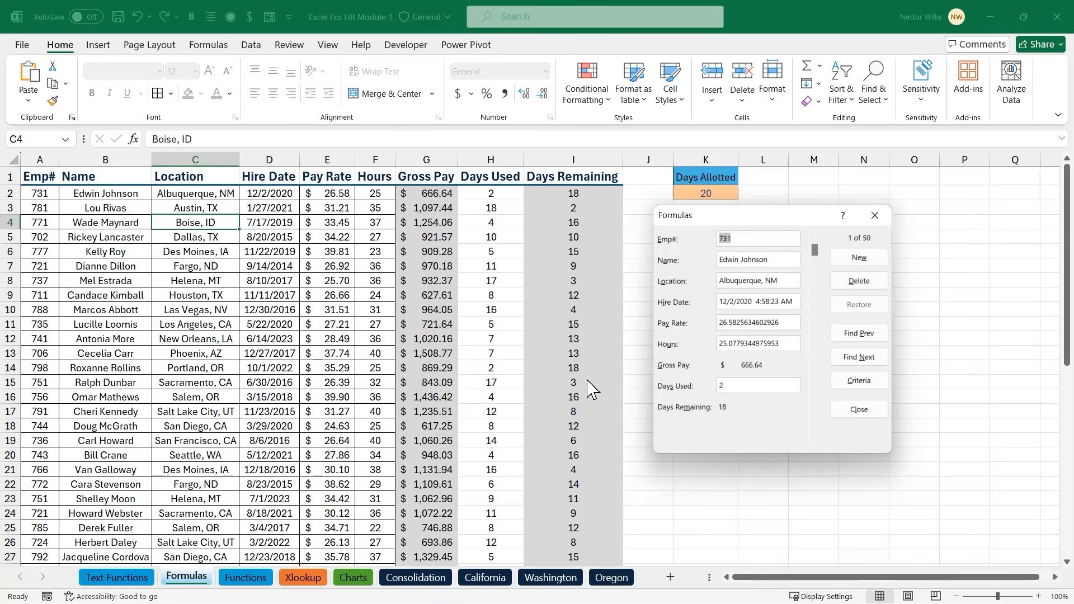
pyautogui.click(736, 385)
pyautogui.press('Return')
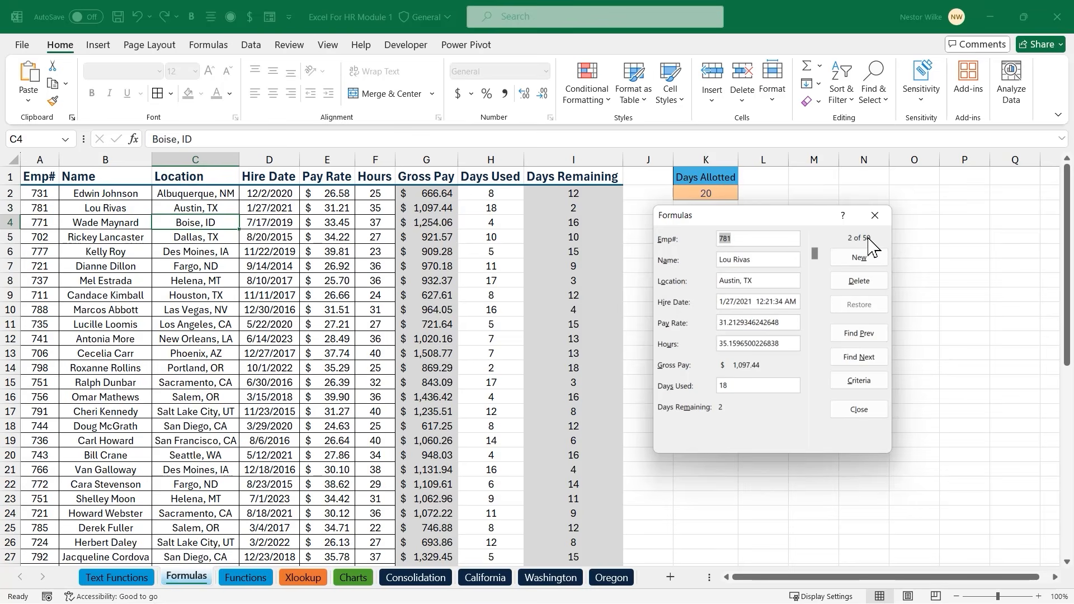
# Browse forward through the employee records in the form to the fifth one
pyautogui.click(861, 356)
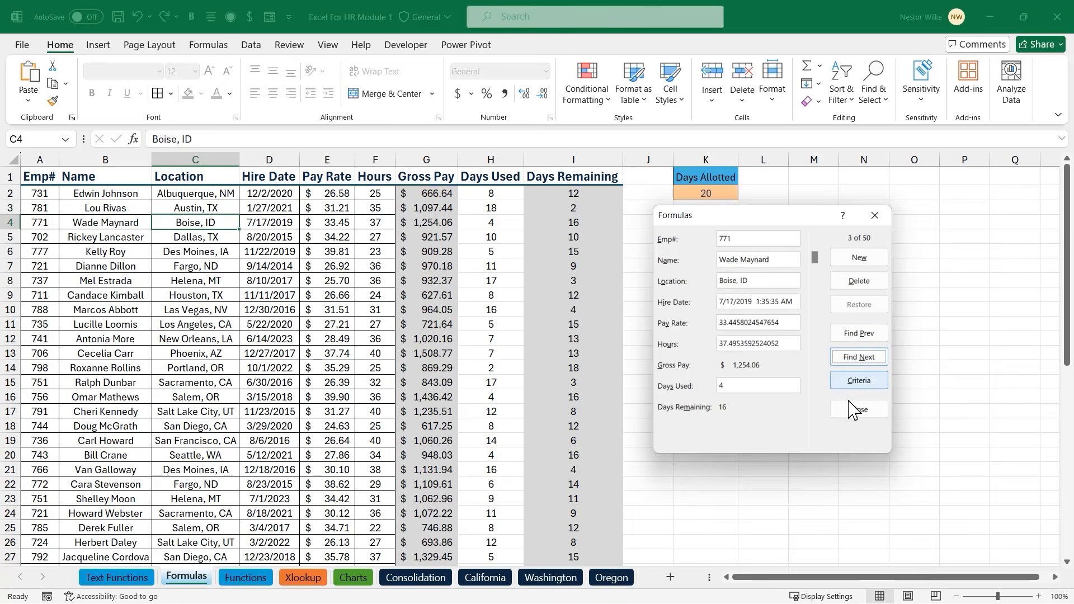
pyautogui.click(873, 357)
pyautogui.click(872, 357)
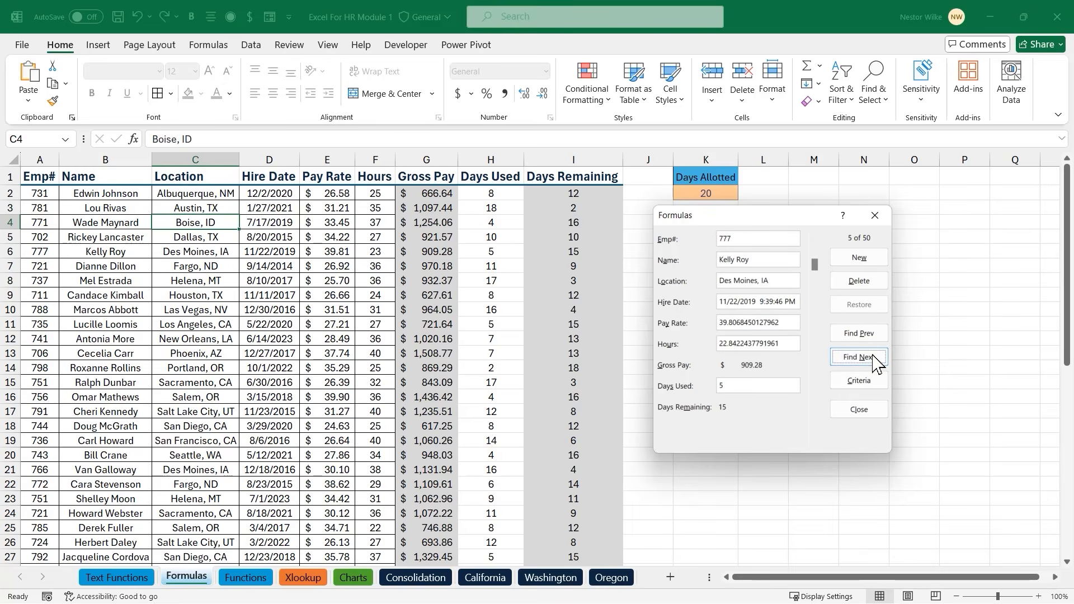
# Add a record with an employee number and name, location Portland, OR, hire date 5/04/2024, pay rate 30, hours 25 and days used 2
pyautogui.click(862, 262)
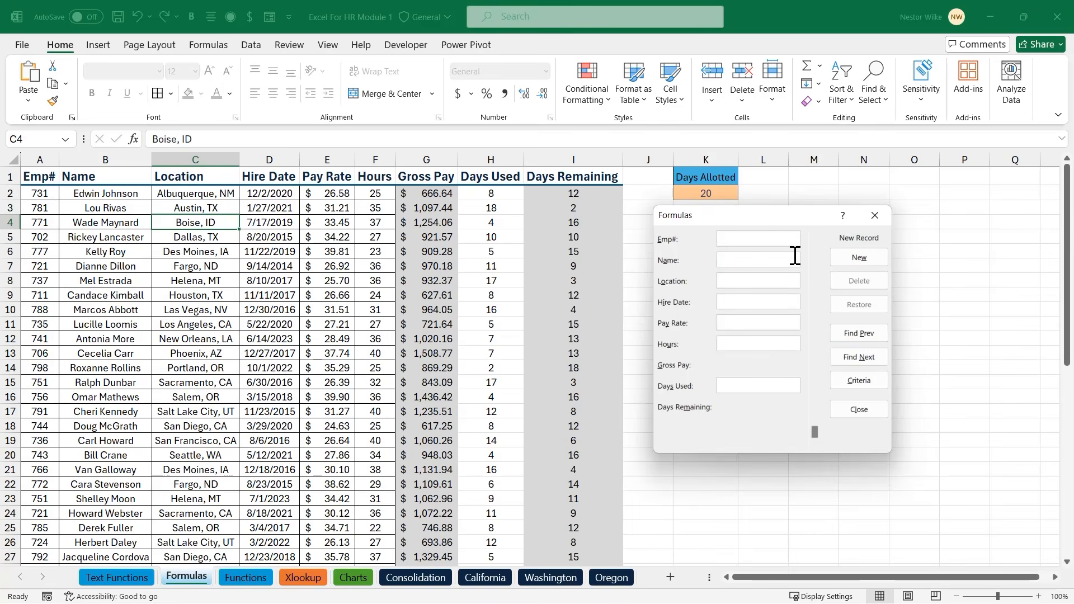
pyautogui.write('1')
pyautogui.press('Tab')
pyautogui.write('Portland, OR')
pyautogui.press('Tab')
pyautogui.write('5/04/2024')
pyautogui.press('Tab')
pyautogui.write('30')
pyautogui.press('Tab')
pyautogui.write('25\t2')
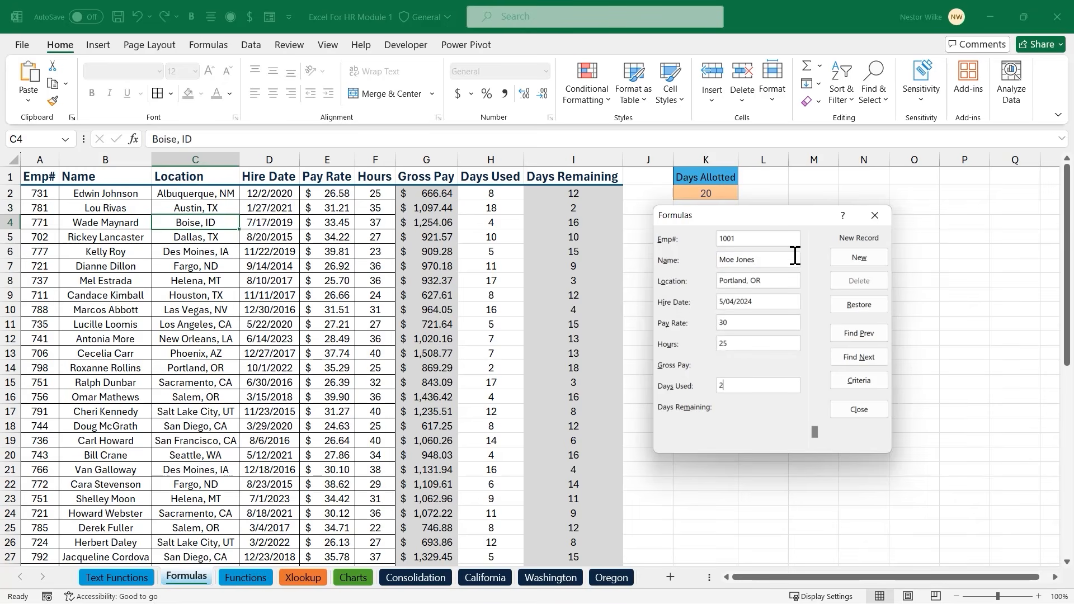
pyautogui.press('Return')
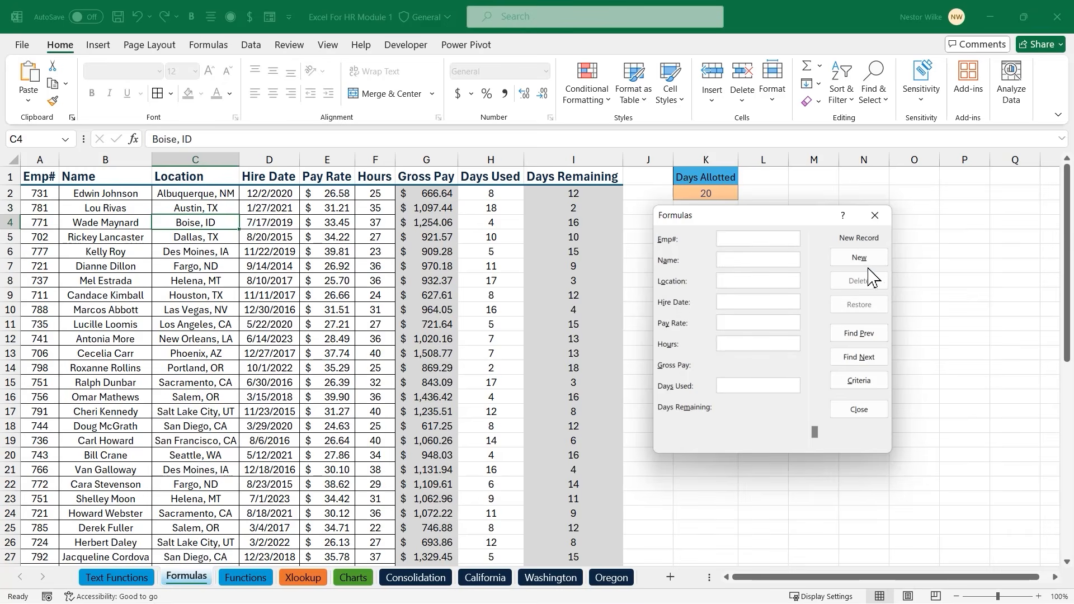
pyautogui.click(869, 411)
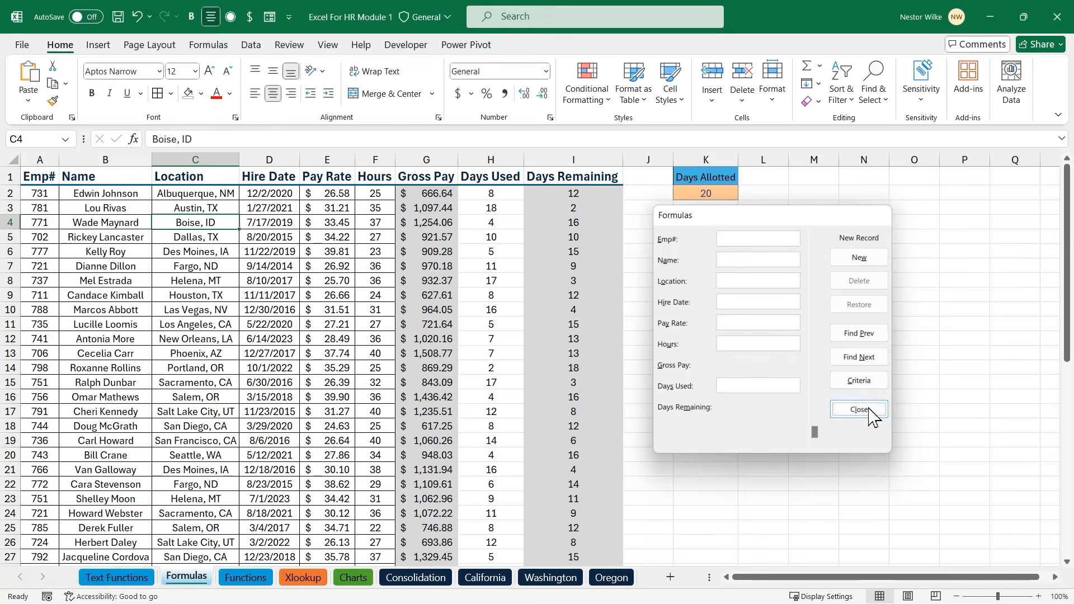
# Review the new employee record in row 52 and reopen the data entry form for the list
pyautogui.scroll(-2, 450, 331)
pyautogui.scroll(-8, 450, 332)
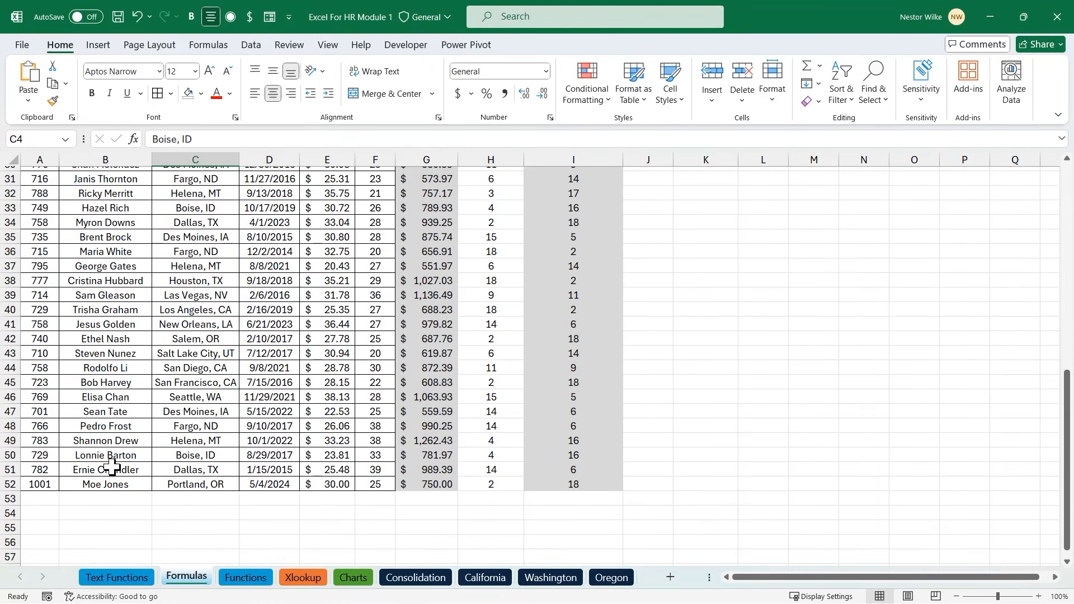
pyautogui.click(53, 485)
pyautogui.moveTo(53, 486); pyautogui.dragTo(554, 485)
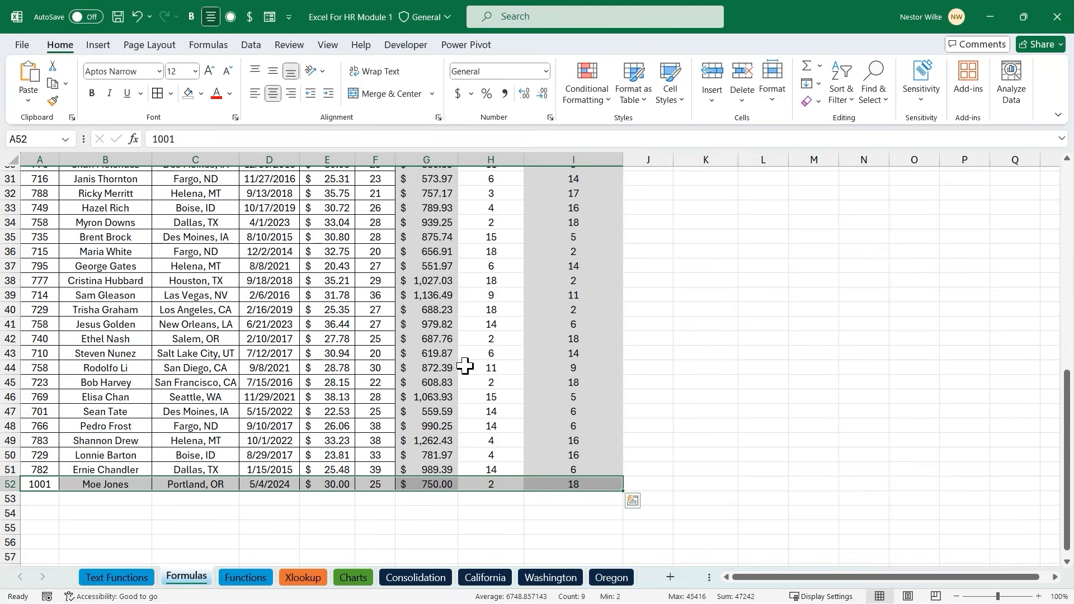
pyautogui.click(361, 249)
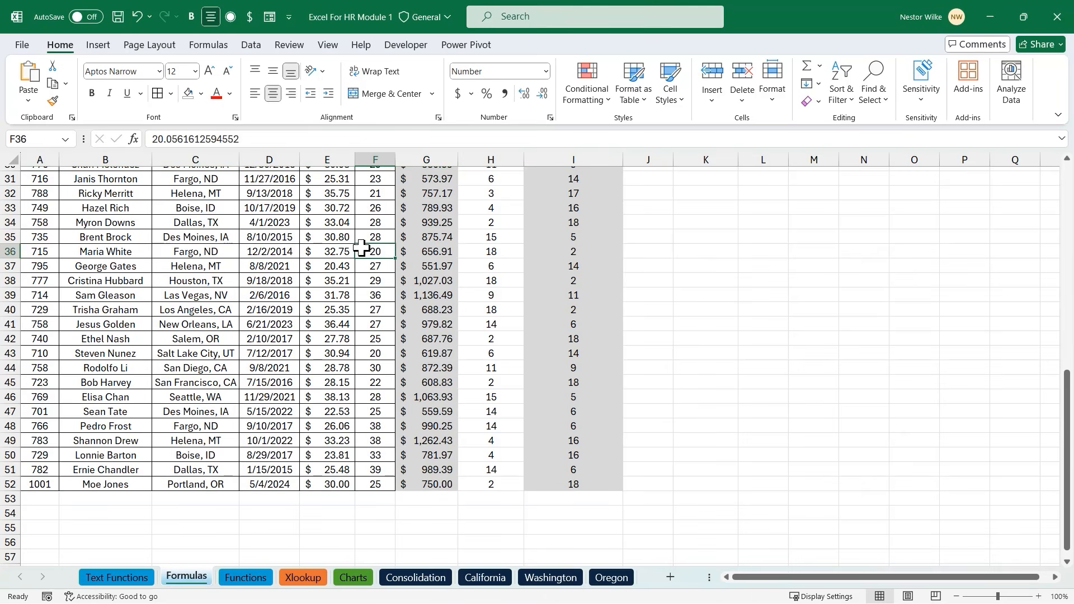
pyautogui.click(267, 22)
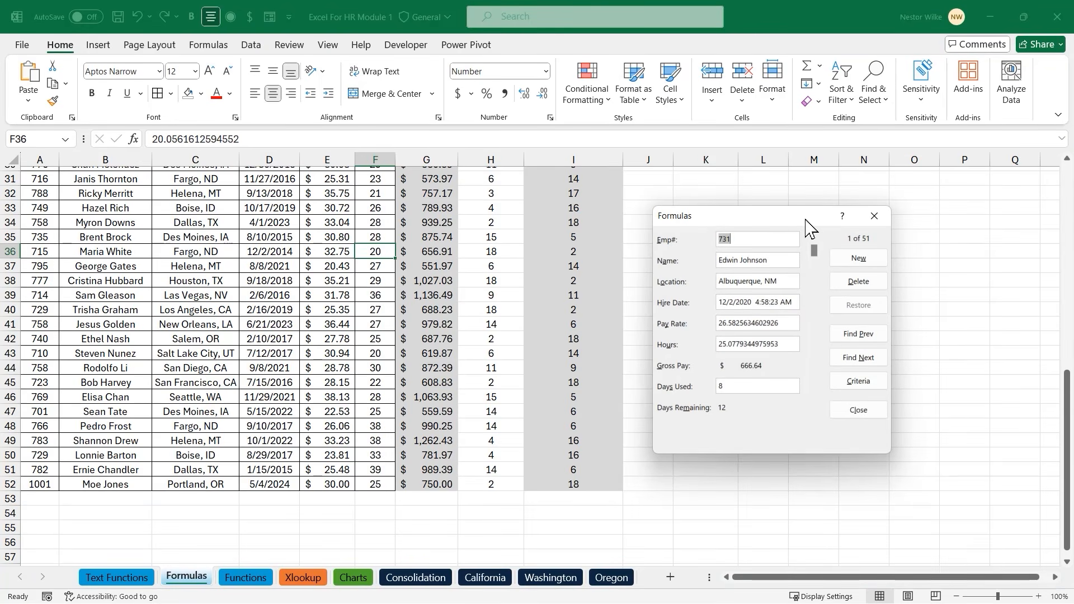
pyautogui.moveTo(829, 204)
pyautogui.mouseDown()
pyautogui.moveTo(856, 224)
pyautogui.moveTo(790, 172)
pyautogui.mouseUp()
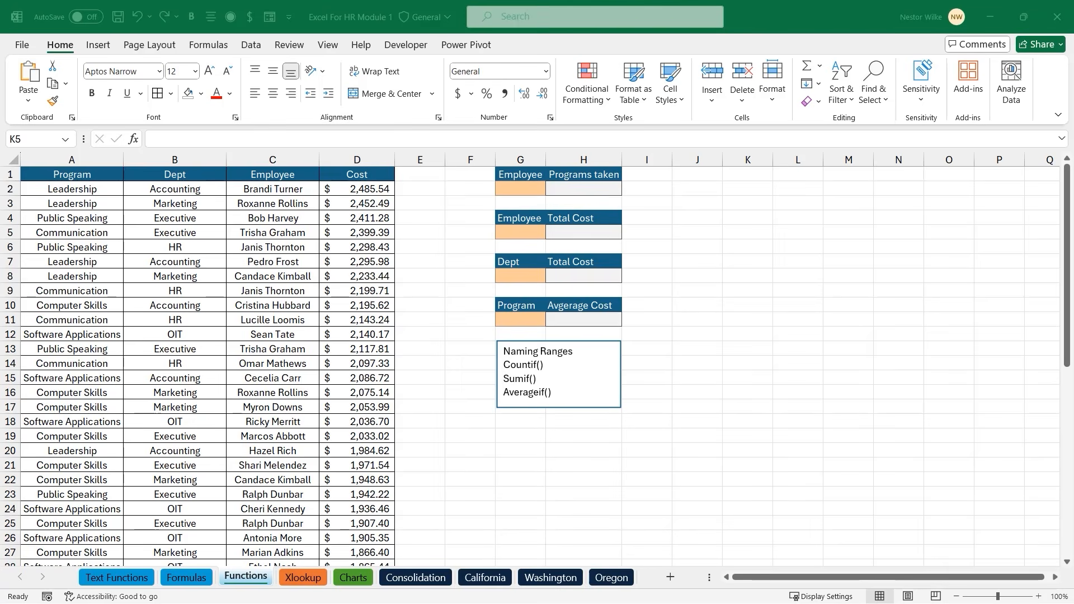
# Switch to the Functions sheet and examine the Program, Dept, Employee and Cost columns of the training data
pyautogui.click(444, 225)
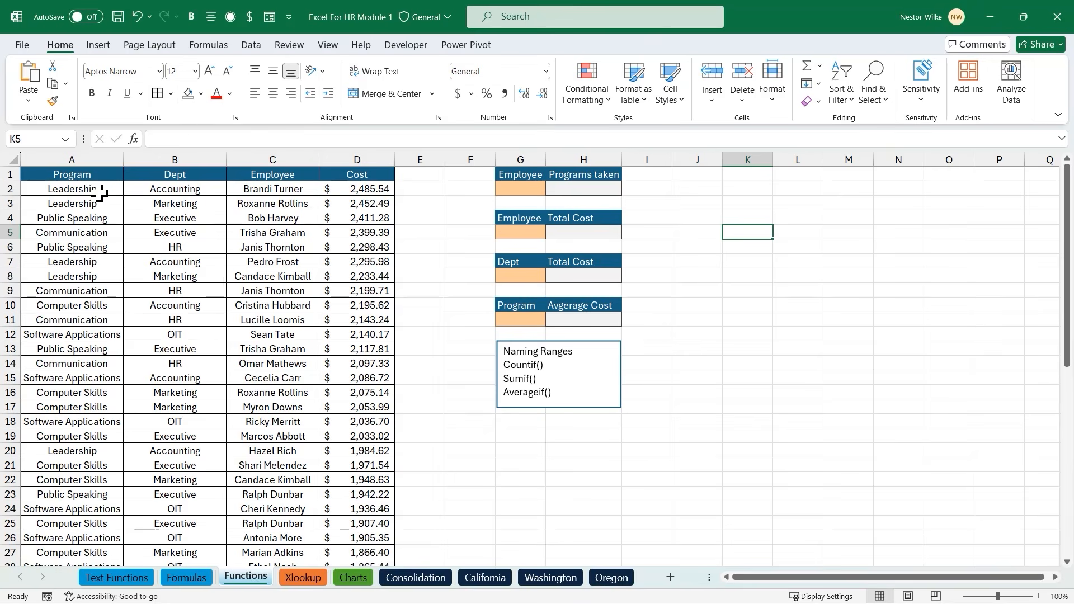
pyautogui.click(99, 192)
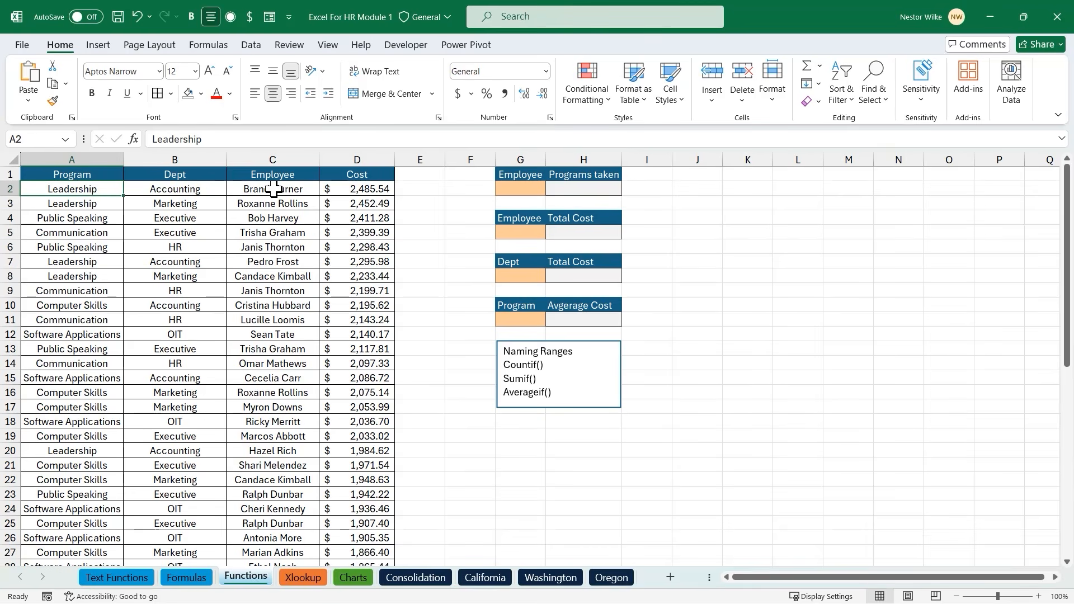
pyautogui.click(273, 190)
pyautogui.click(201, 190)
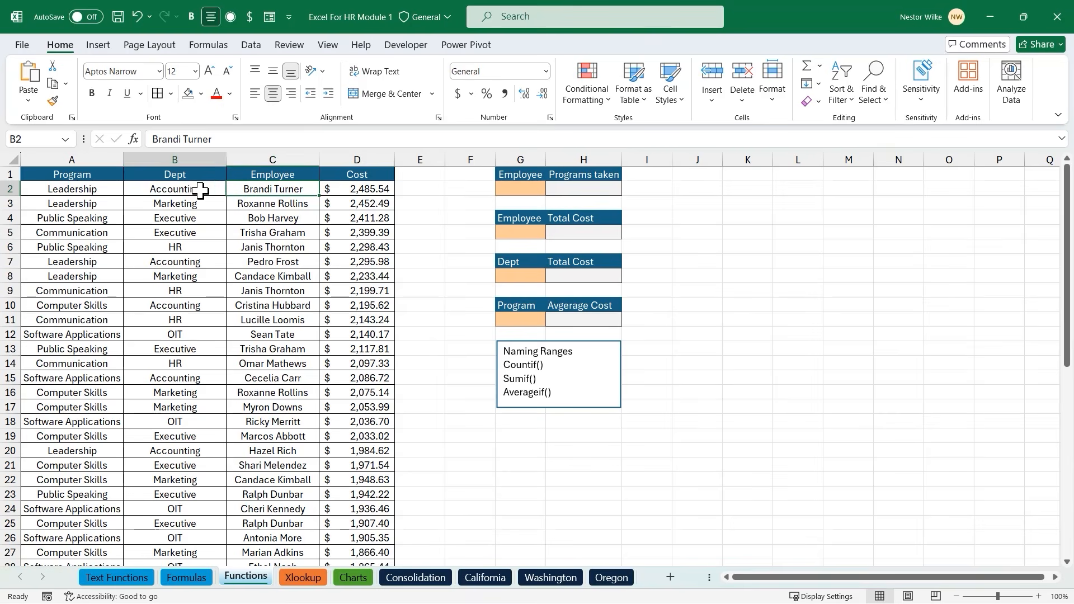
pyautogui.click(367, 190)
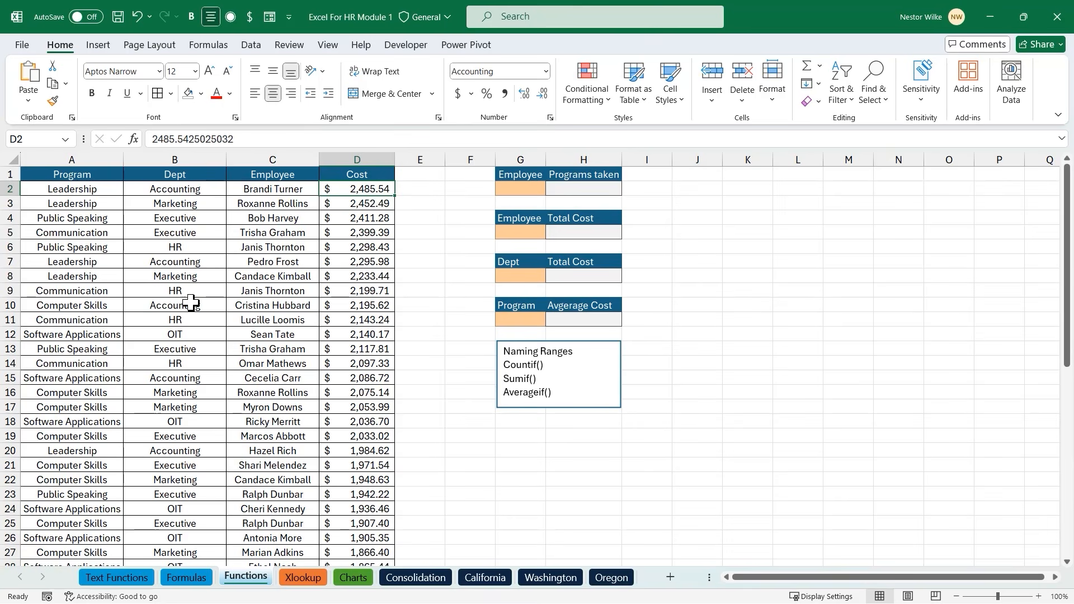
pyautogui.click(277, 305)
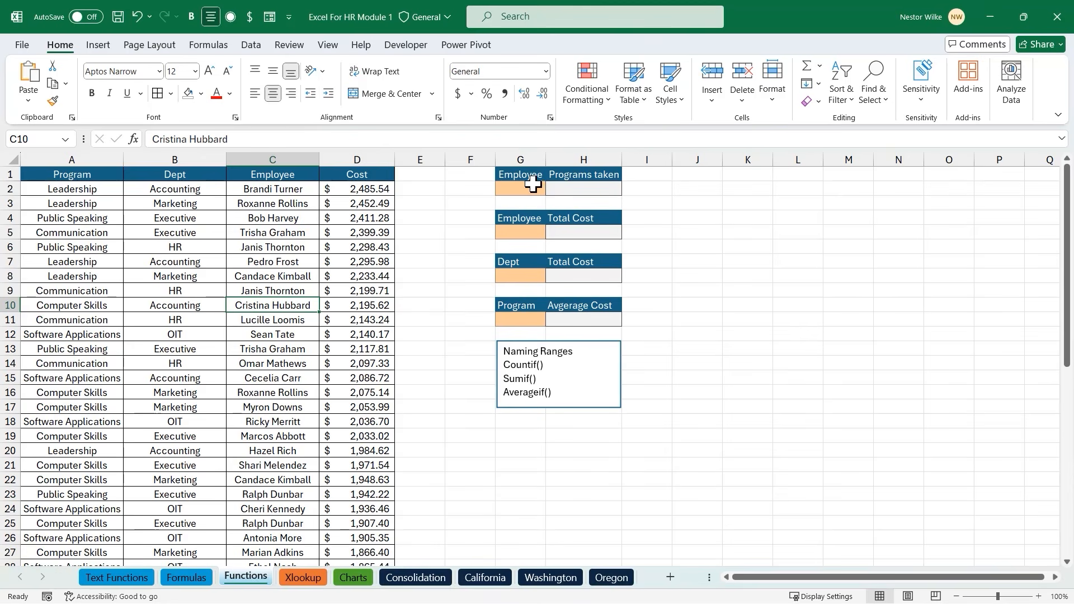
# Examine the four summary blocks for programs taken, total cost by employee, total cost by department and average cost by program
pyautogui.click(688, 247)
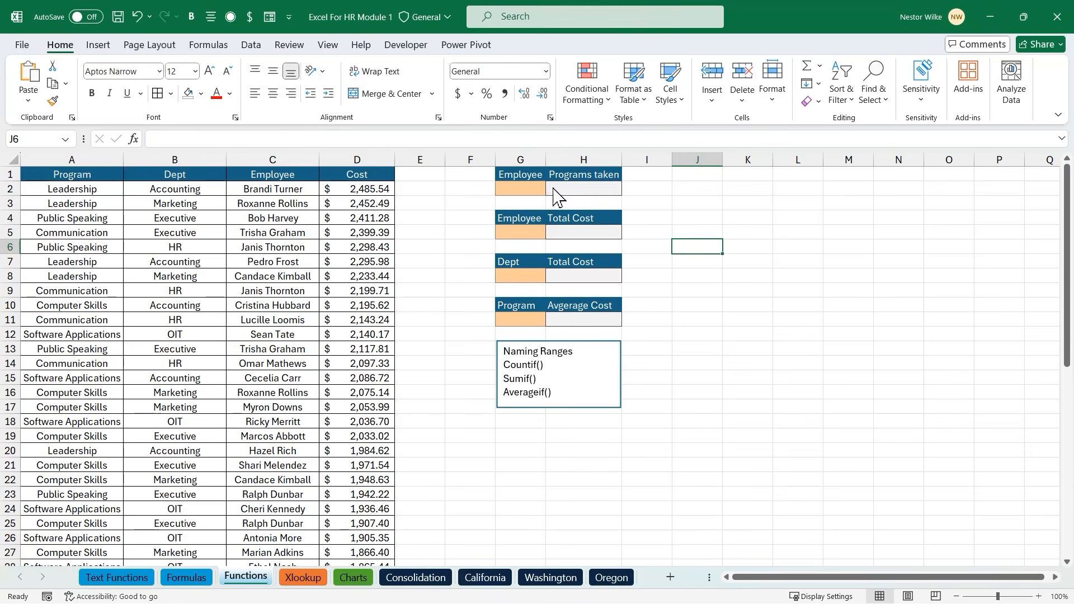
pyautogui.moveTo(485, 159); pyautogui.dragTo(636, 334)
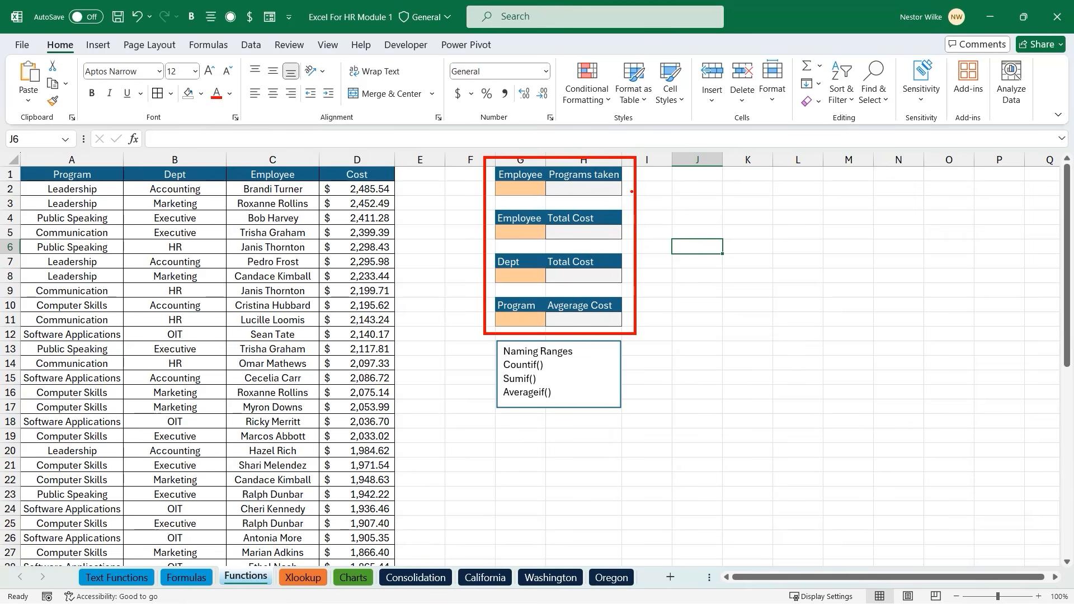
pyautogui.moveTo(629, 186); pyautogui.dragTo(667, 186)
pyautogui.moveTo(628, 229); pyautogui.dragTo(699, 229)
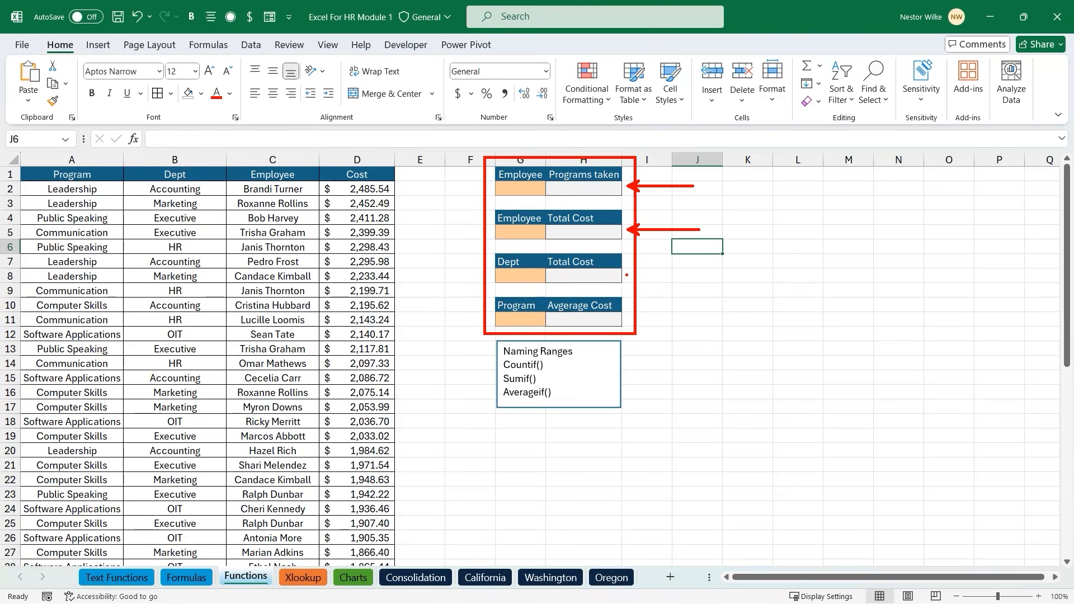
pyautogui.moveTo(627, 275); pyautogui.dragTo(699, 275)
pyautogui.moveTo(630, 314); pyautogui.dragTo(708, 314)
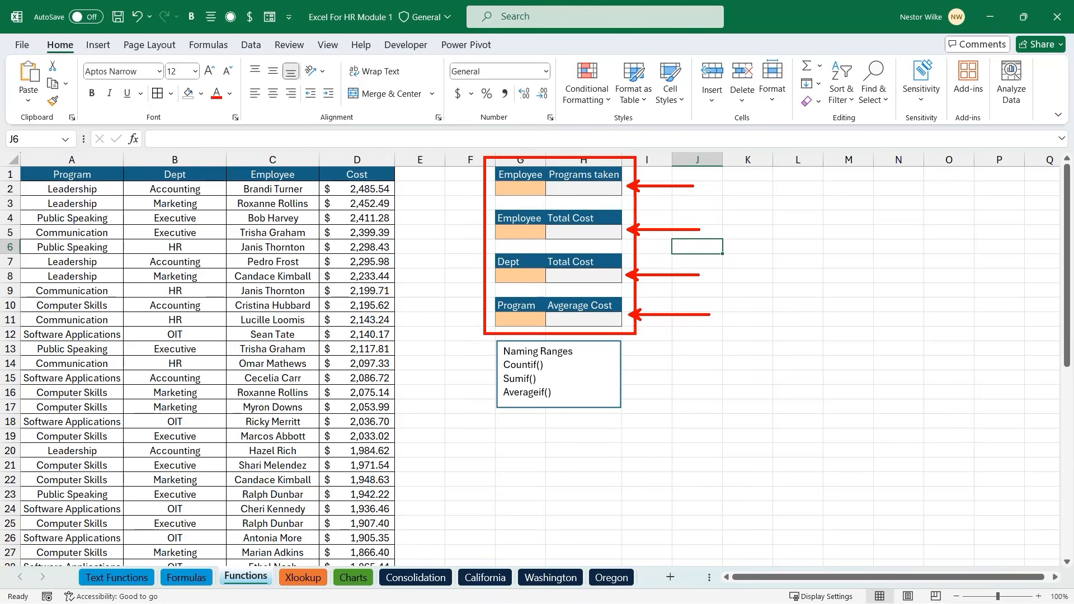
pyautogui.press('Escape')
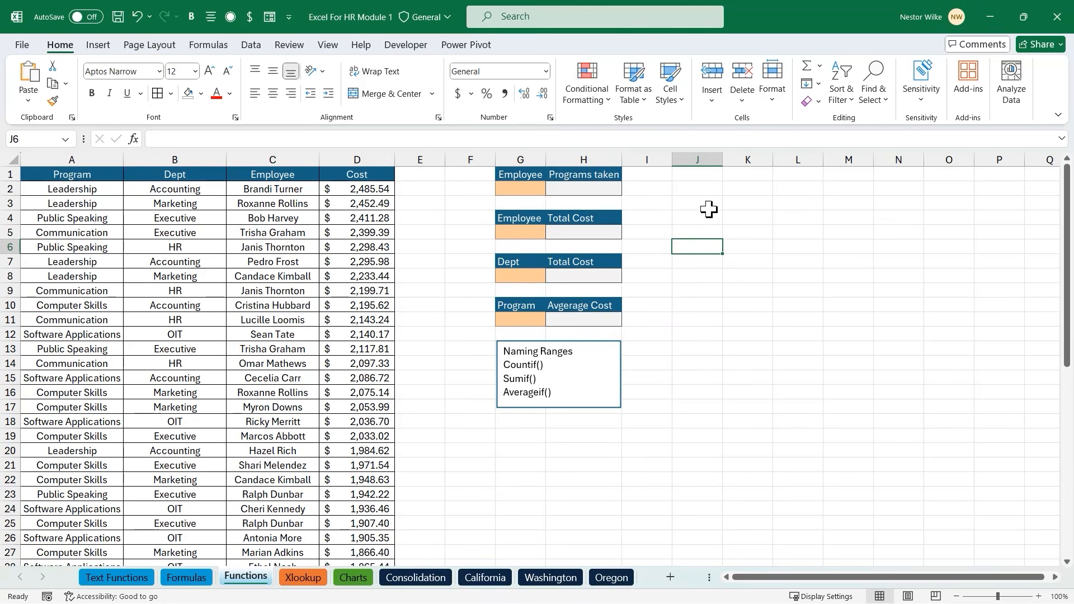
# Enter the heading IF in K3 and the example figures 1500 in K5 and 2000 in K6
pyautogui.click(736, 206)
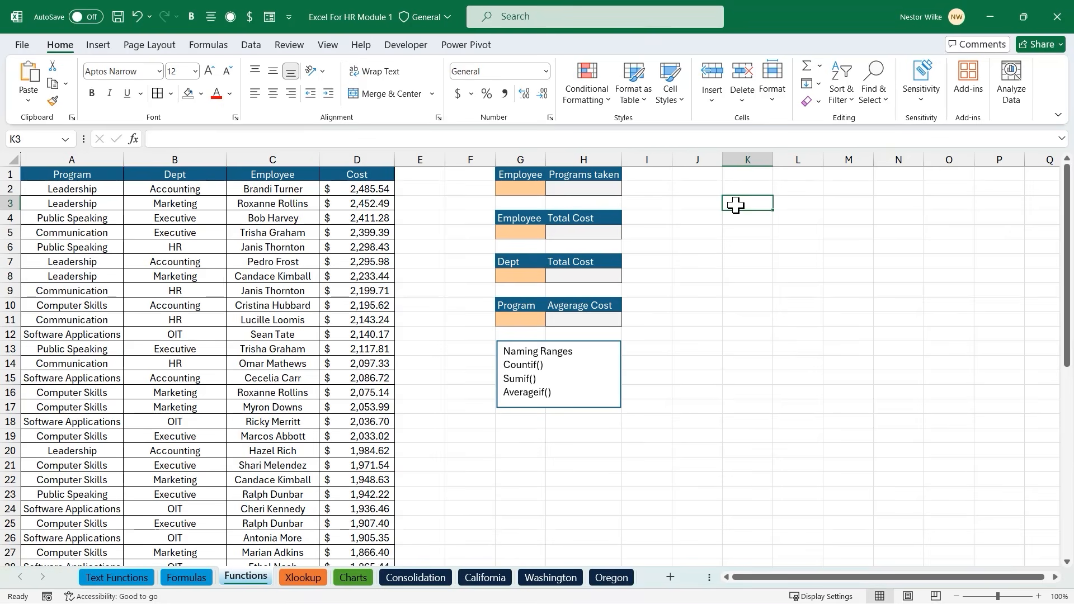
pyautogui.write('IF')
pyautogui.press('Return')
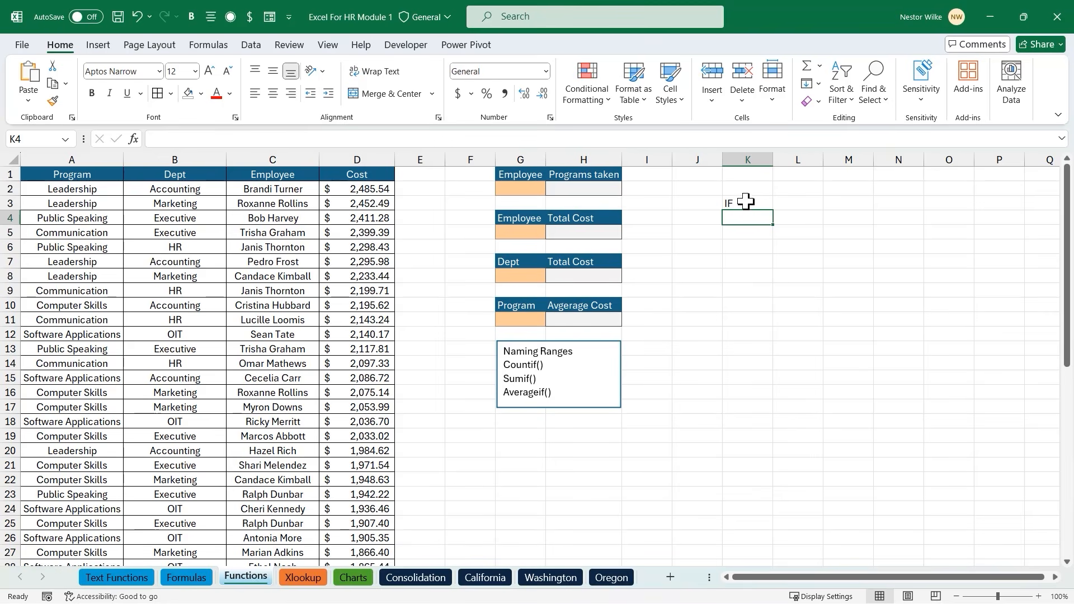
pyautogui.click(740, 234)
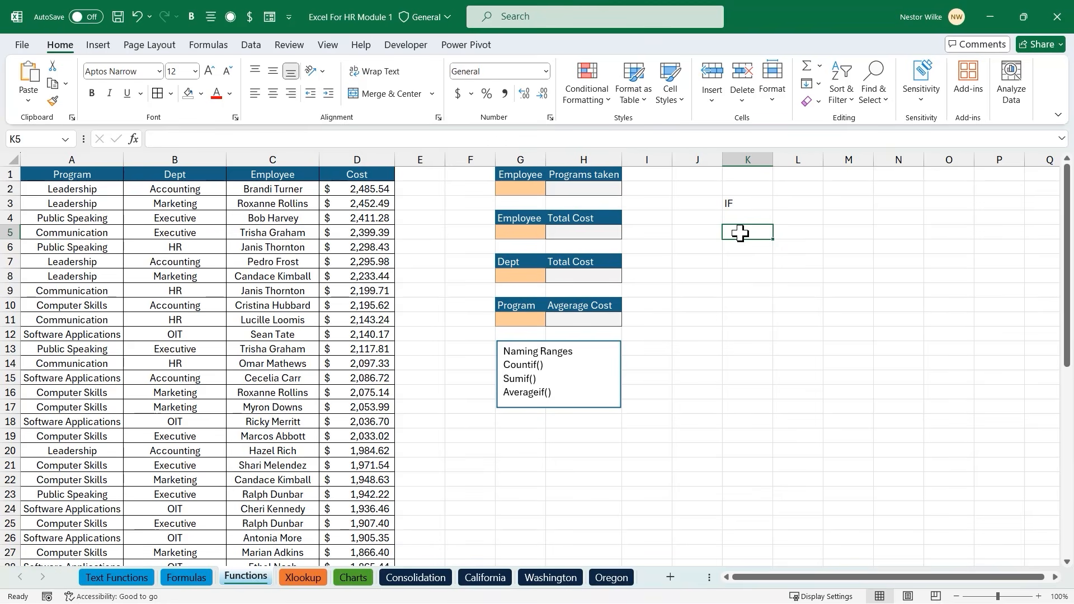
pyautogui.write('1500')
pyautogui.press('Return')
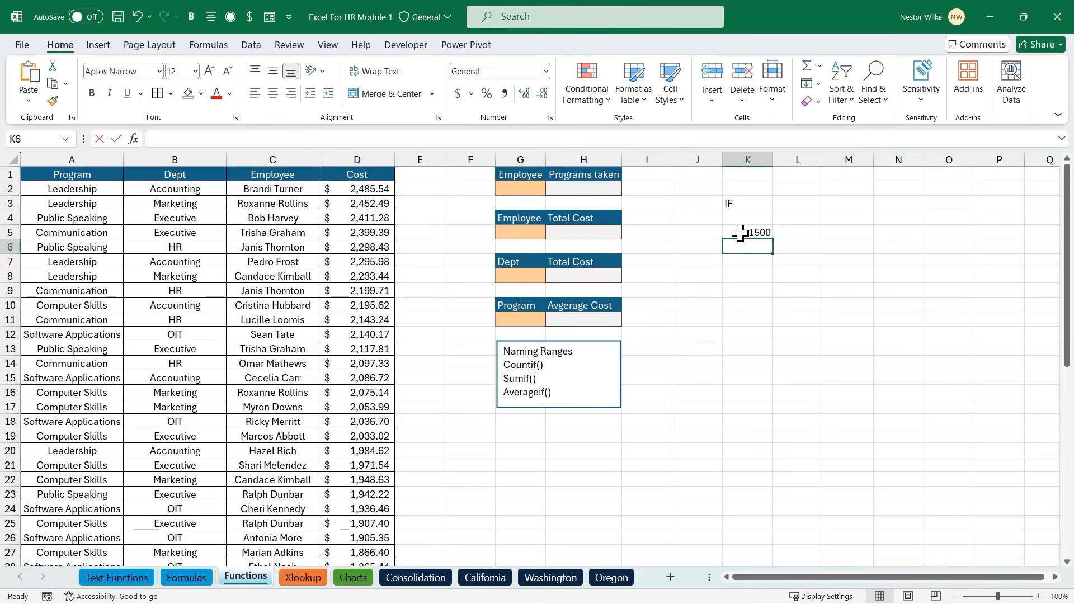
pyautogui.write('2000')
pyautogui.press('Return')
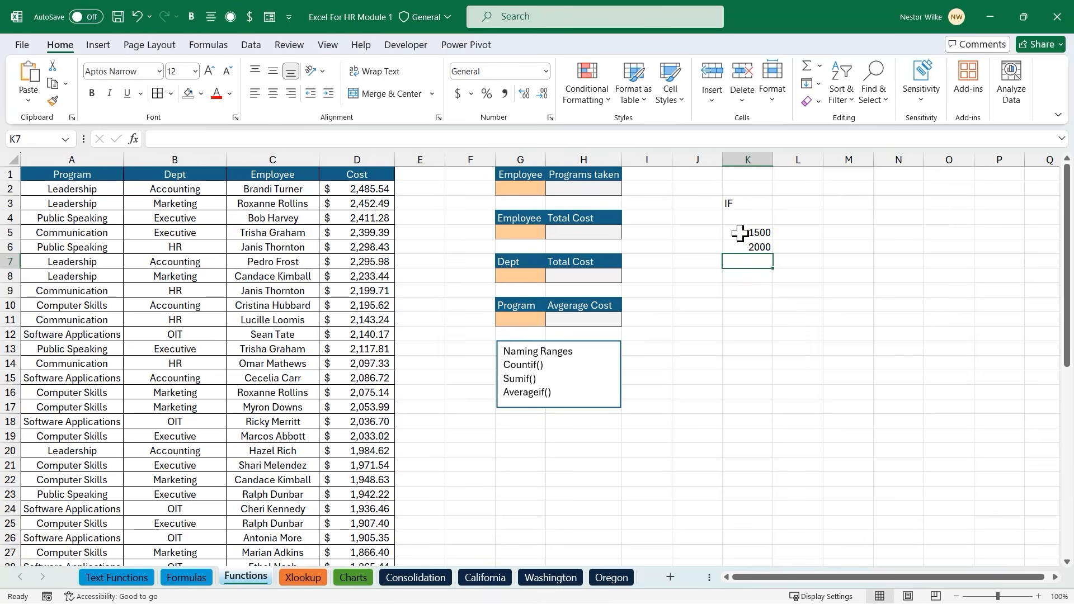
# Label the two example figures Sale in J5 and Goal in J6
pyautogui.click(704, 236)
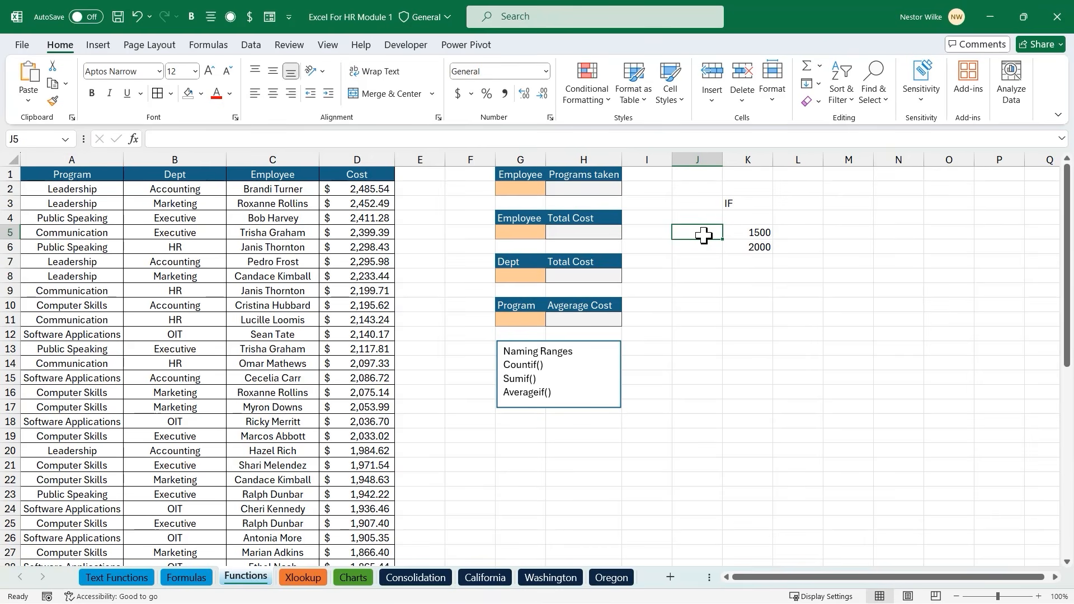
pyautogui.write('Sale')
pyautogui.press('Return')
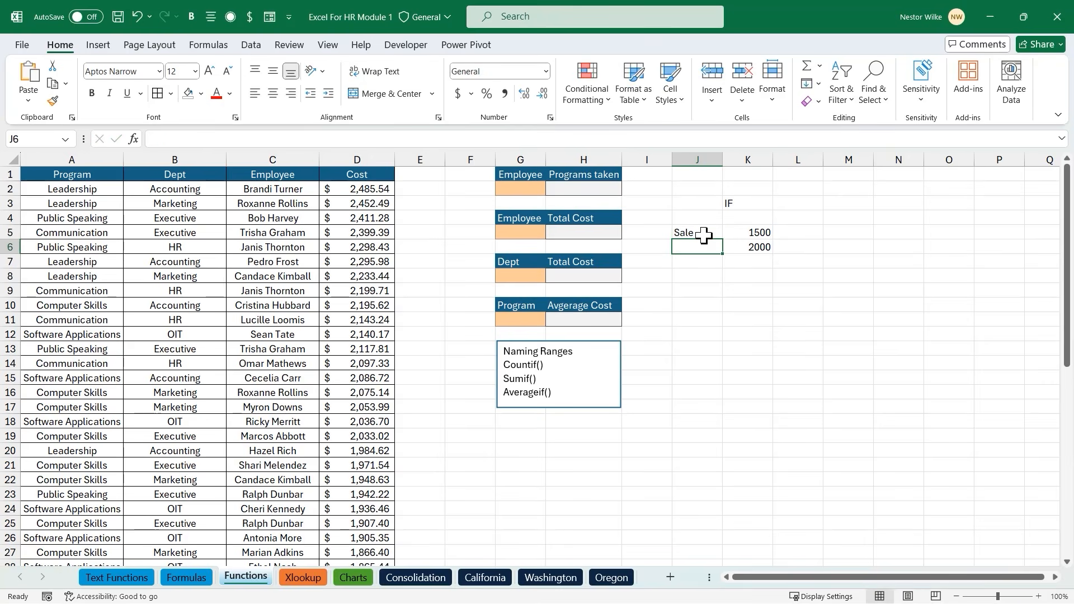
pyautogui.write('Go')
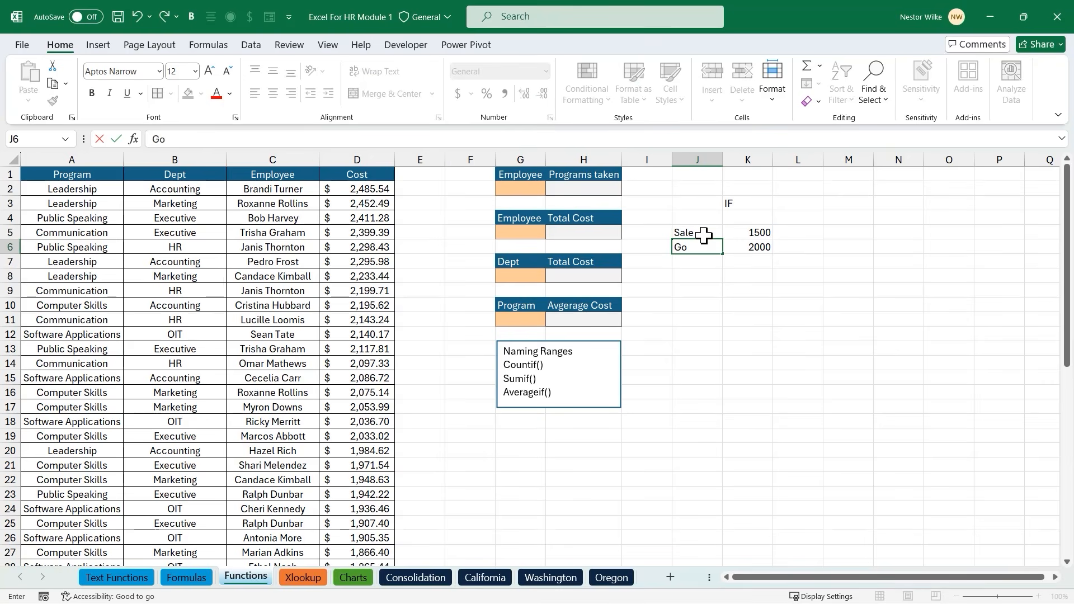
pyautogui.write('al')
# Search for the IF function and insert it in cell M5, keeping the Sale and Goal figures visible beside its arguments
pyautogui.click(842, 232)
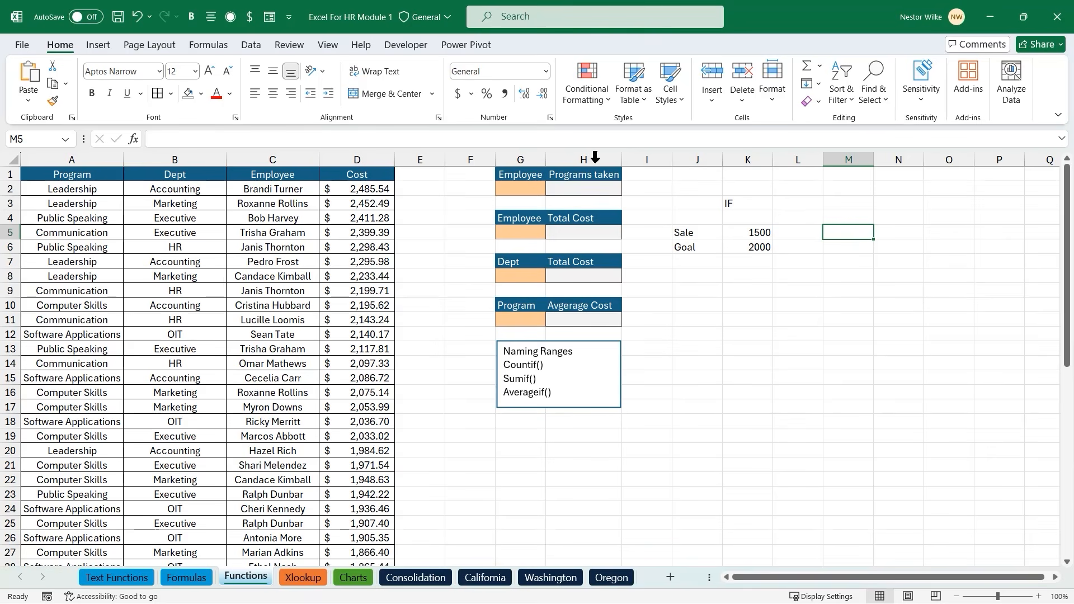
pyautogui.click(209, 46)
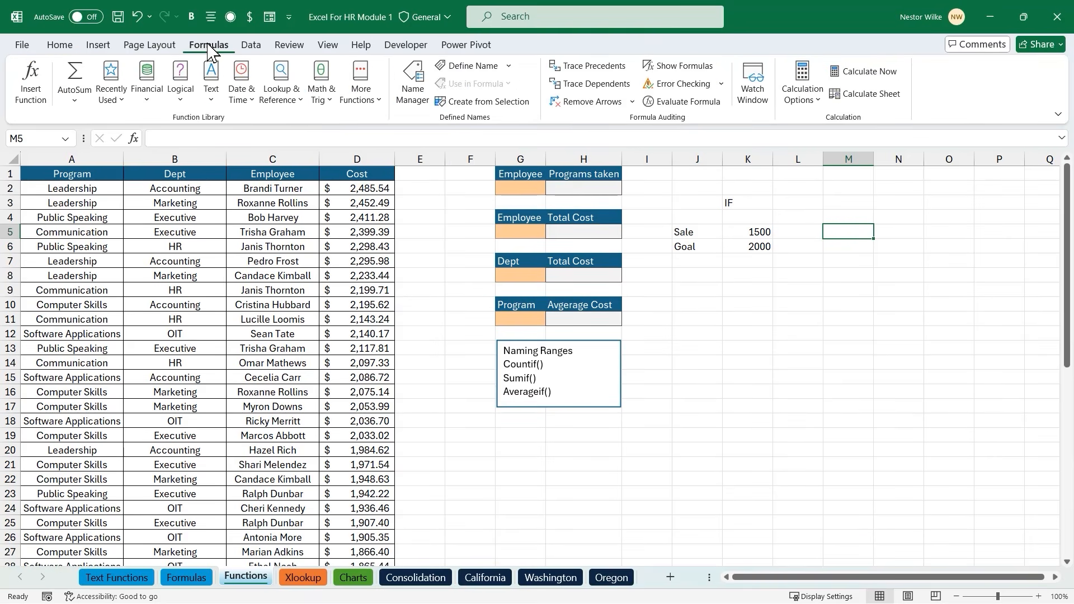
pyautogui.click(39, 91)
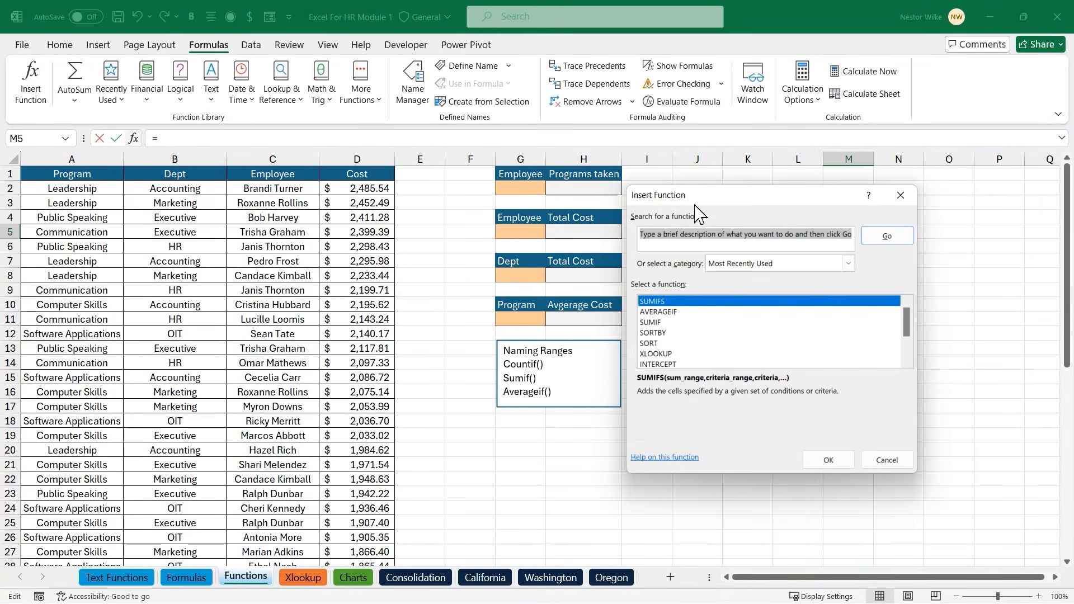
pyautogui.write('if')
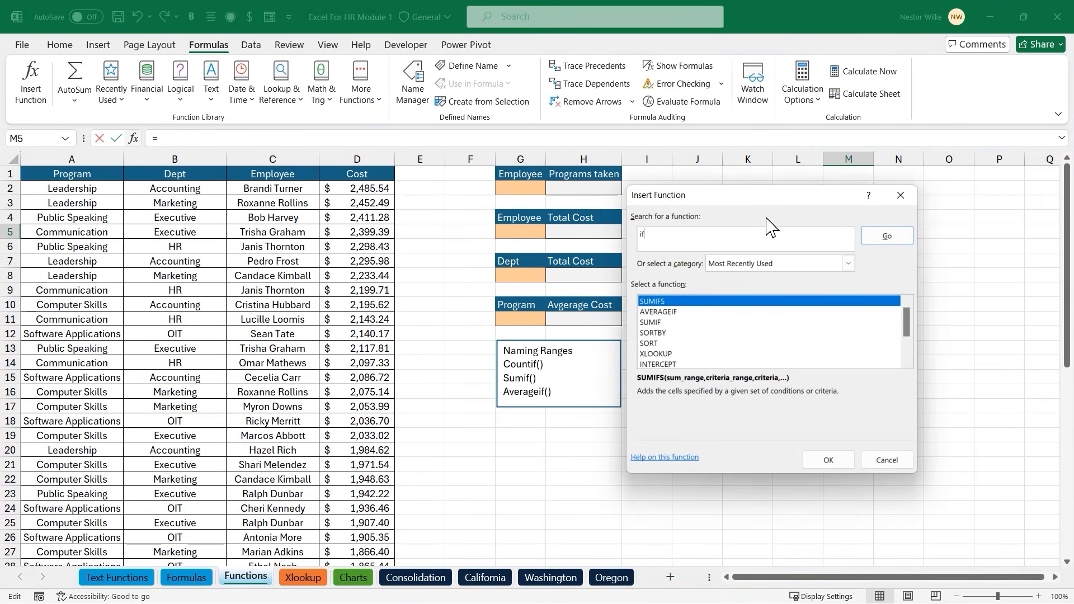
pyautogui.click(892, 242)
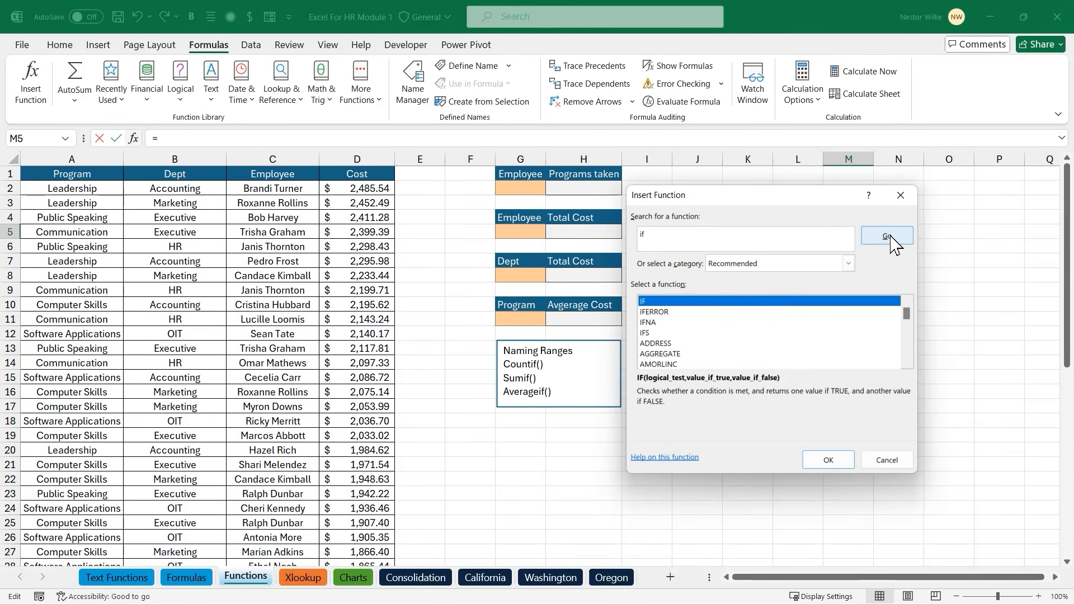
pyautogui.click(829, 459)
pyautogui.moveTo(786, 235); pyautogui.dragTo(846, 283)
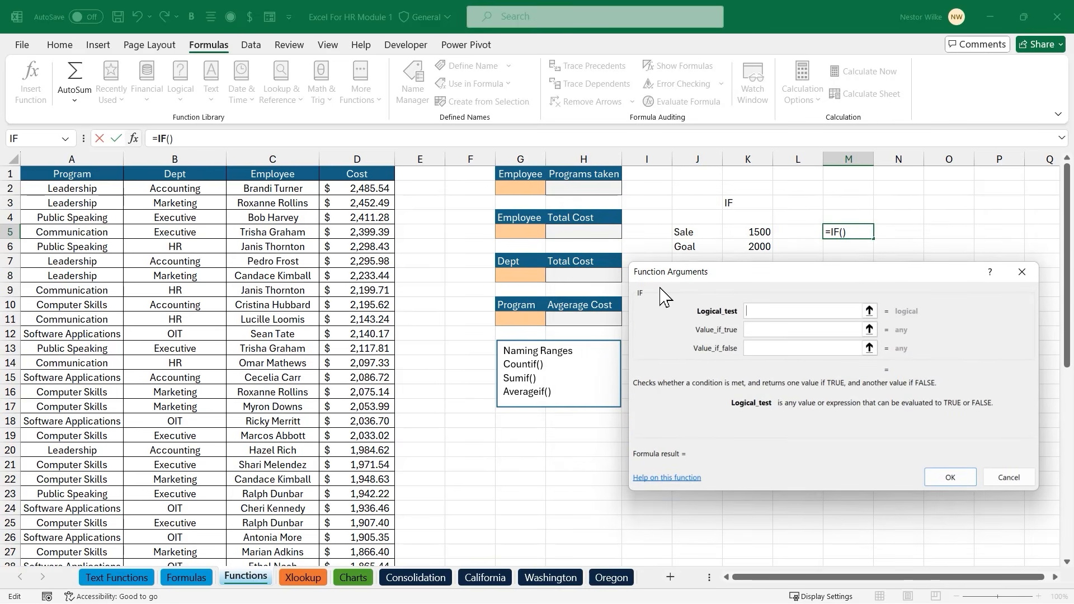
# Review the IF function's description and its three arguments, comparing the Sale figure with the Goal figure
pyautogui.moveTo(643, 283)
pyautogui.mouseDown()
pyautogui.moveTo(628, 285)
pyautogui.moveTo(658, 304)
pyautogui.moveTo(648, 274)
pyautogui.mouseUp()
pyautogui.moveTo(631, 372)
pyautogui.mouseDown()
pyautogui.moveTo(678, 389)
pyautogui.moveTo(953, 395)
pyautogui.mouseUp()
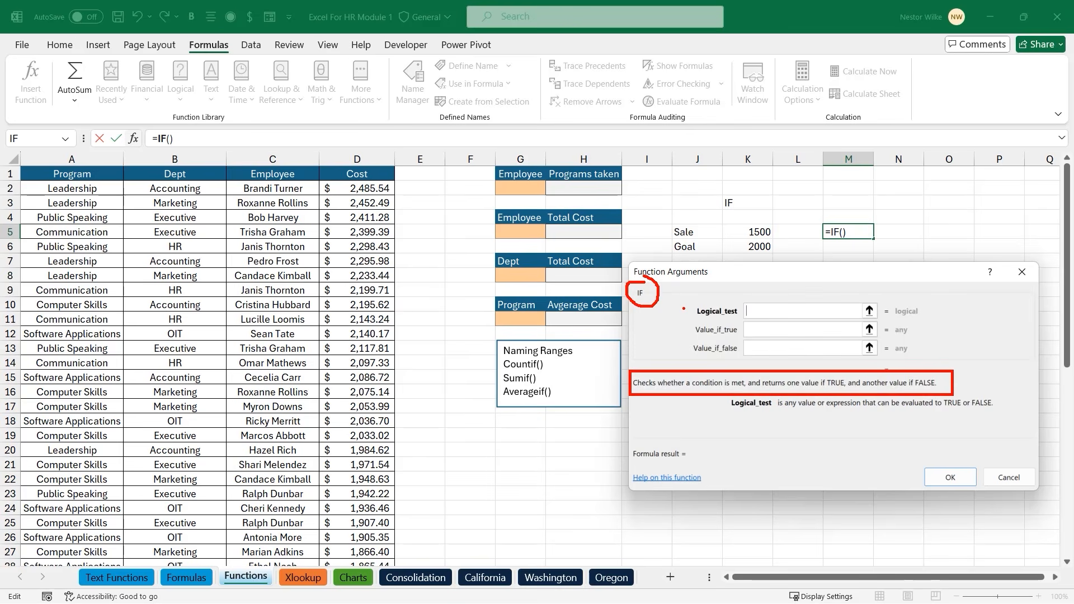
pyautogui.moveTo(683, 325); pyautogui.dragTo(685, 347)
pyautogui.press('Escape')
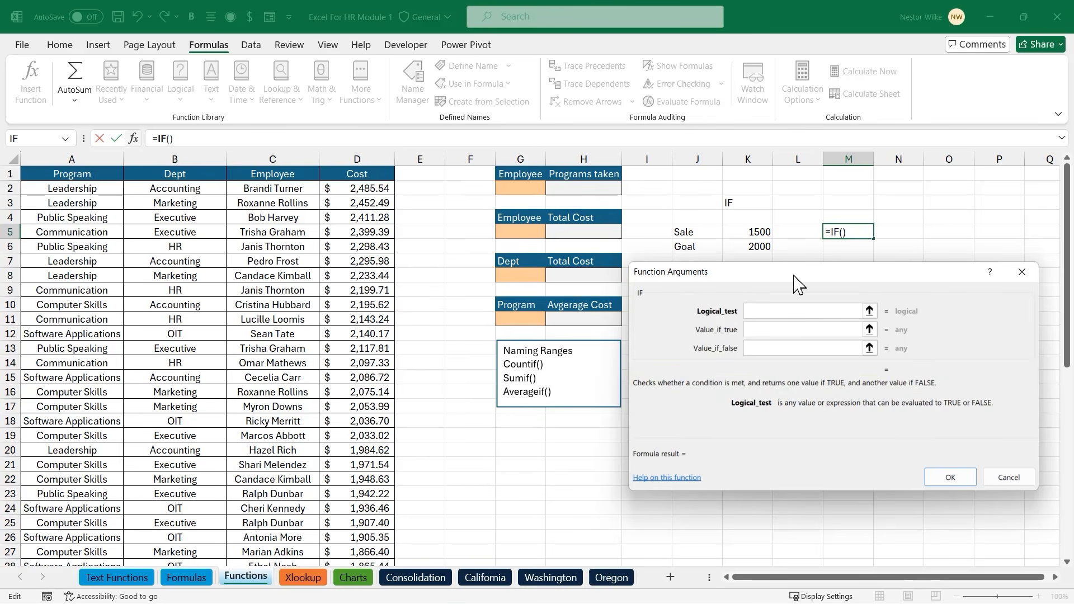
pyautogui.hotkey('ctrl', '2')
pyautogui.moveTo(736, 225)
pyautogui.mouseDown()
pyautogui.moveTo(760, 240)
pyautogui.moveTo(815, 240)
pyautogui.mouseUp()
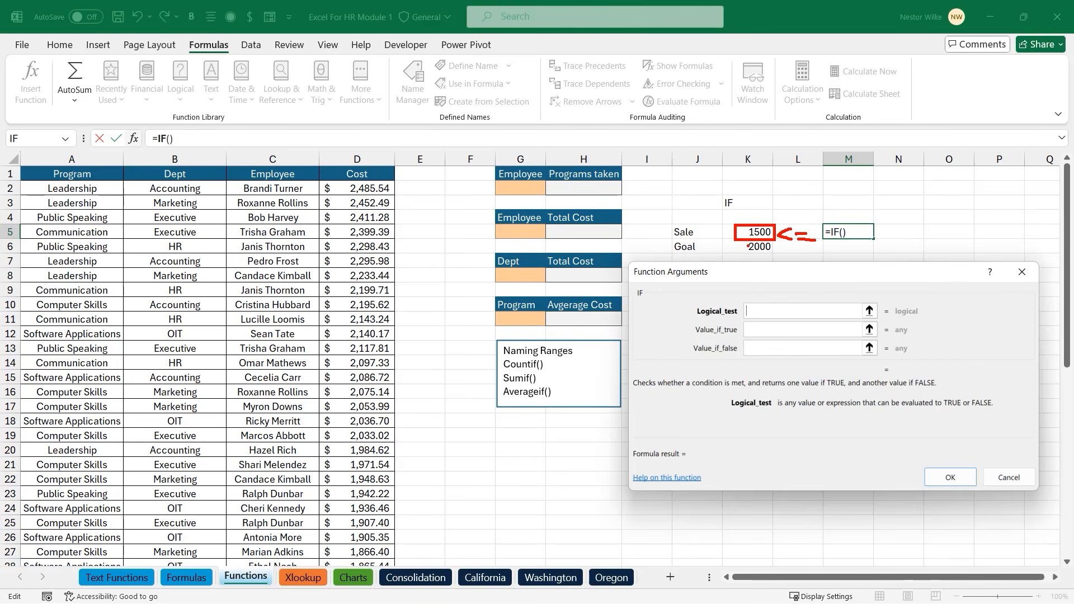
pyautogui.moveTo(747, 247)
pyautogui.mouseDown()
pyautogui.moveTo(770, 258)
pyautogui.moveTo(737, 241)
pyautogui.mouseUp()
pyautogui.press('Escape')
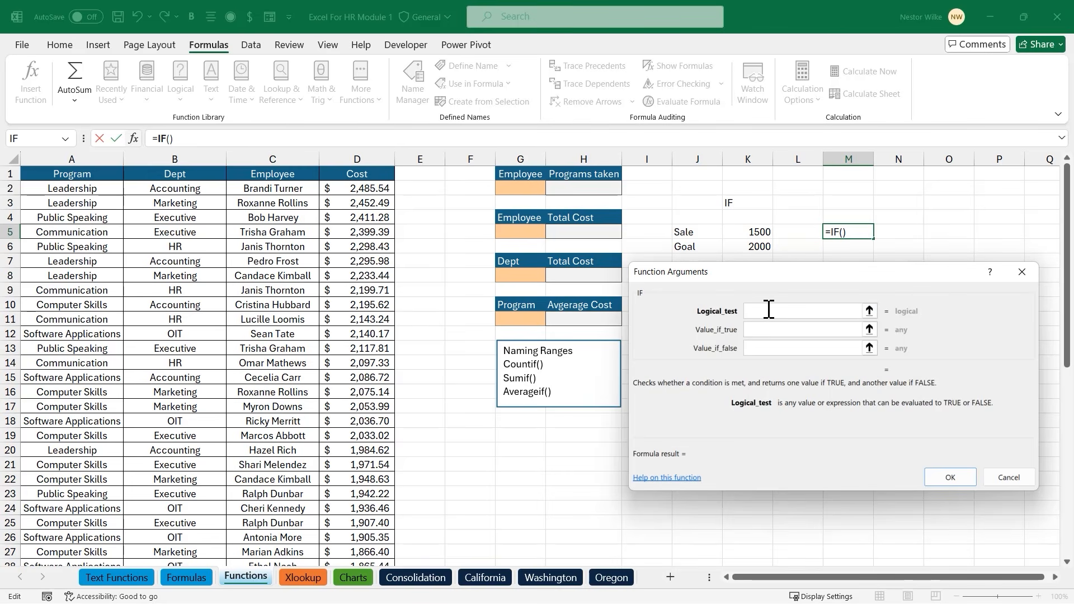
# Set the IF function's logical test to K5>=K6 and check its outcome
pyautogui.click(750, 233)
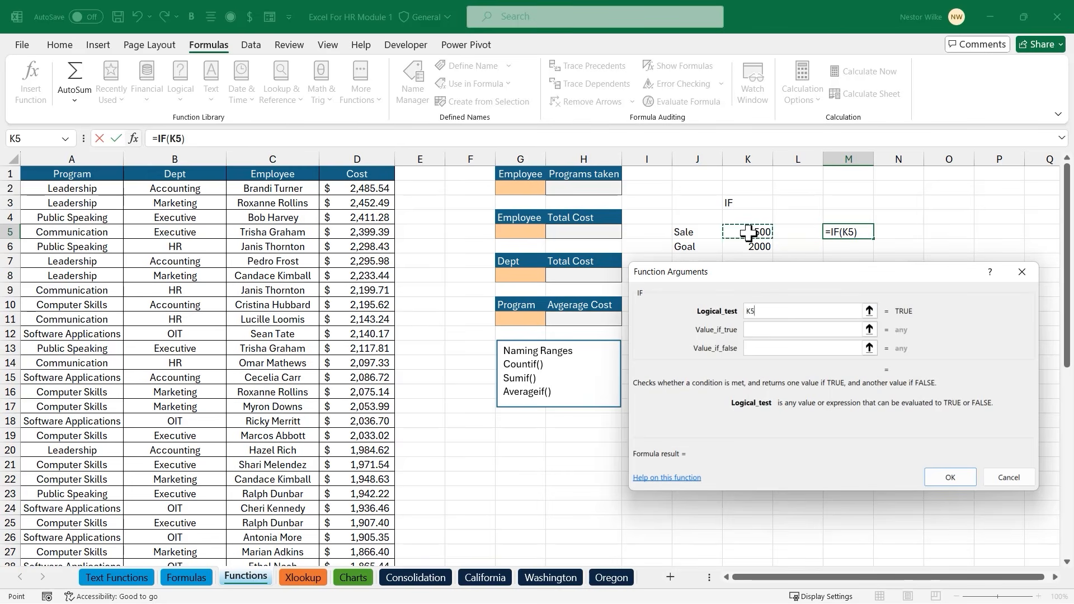
pyautogui.write('>=')
pyautogui.click(750, 247)
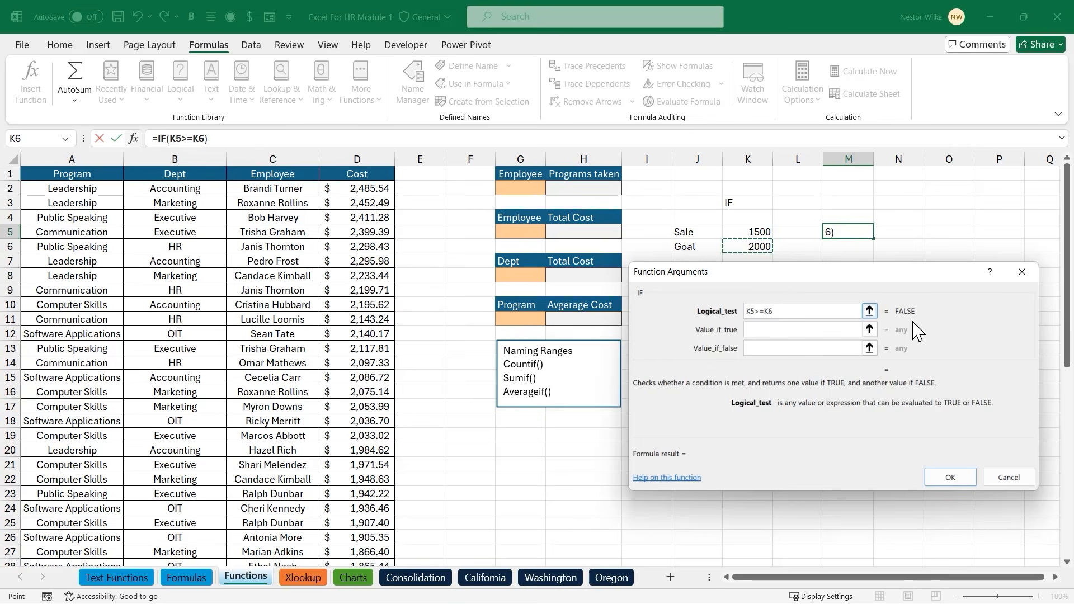
pyautogui.moveTo(891, 304); pyautogui.dragTo(926, 319)
# Complete the IF formula in M5 so that it returns "Yes" when true and "No" when false
pyautogui.click(776, 330)
pyautogui.write('"Ye')
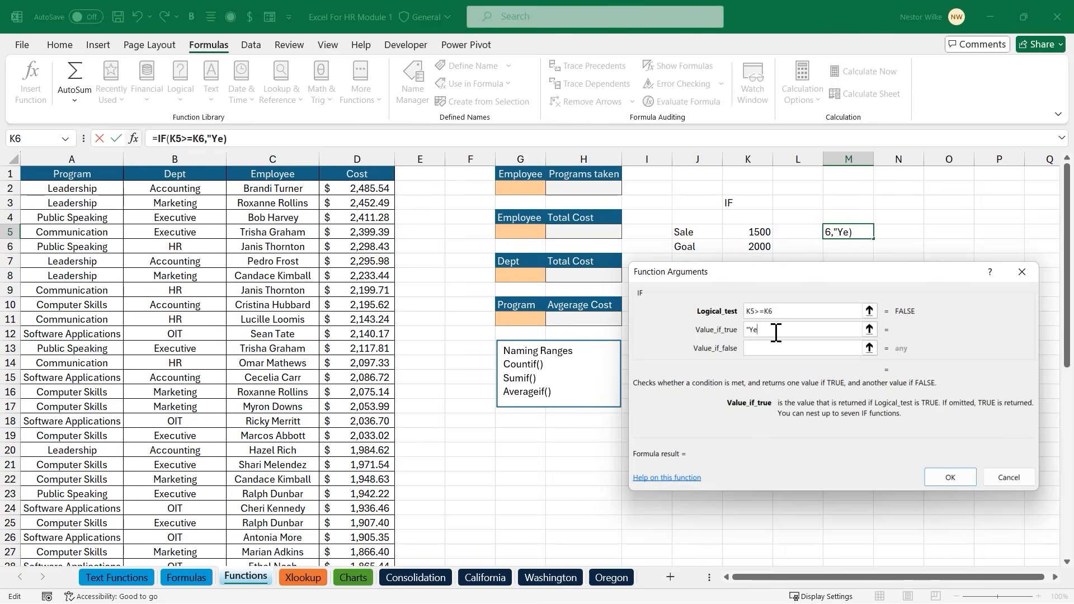
pyautogui.write('s"')
pyautogui.click(773, 349)
pyautogui.write('"No"')
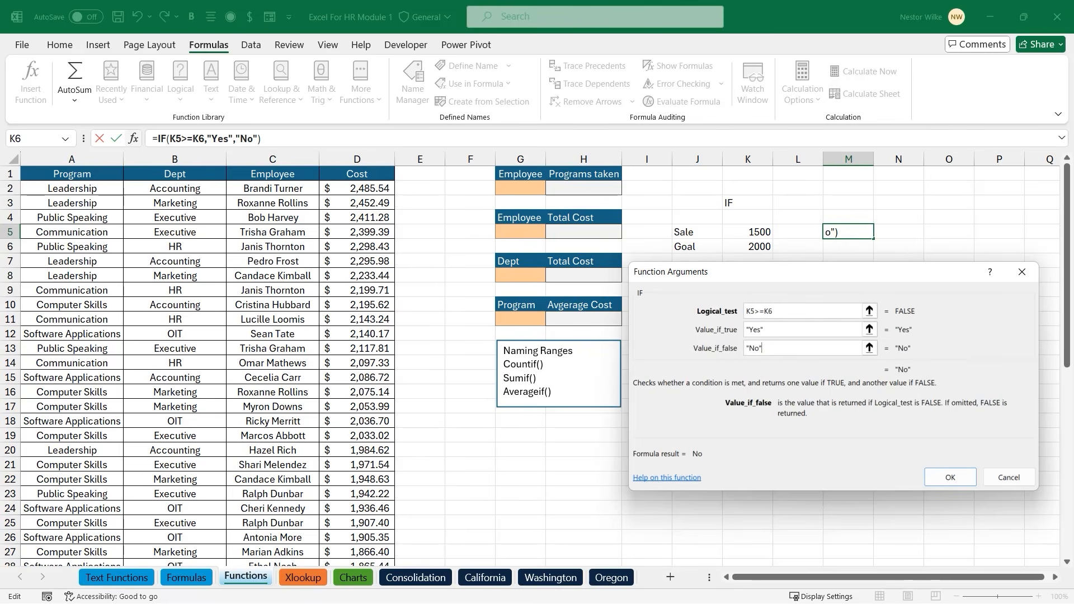
pyautogui.moveTo(684, 448); pyautogui.dragTo(717, 462)
pyautogui.press('Escape')
pyautogui.click(951, 478)
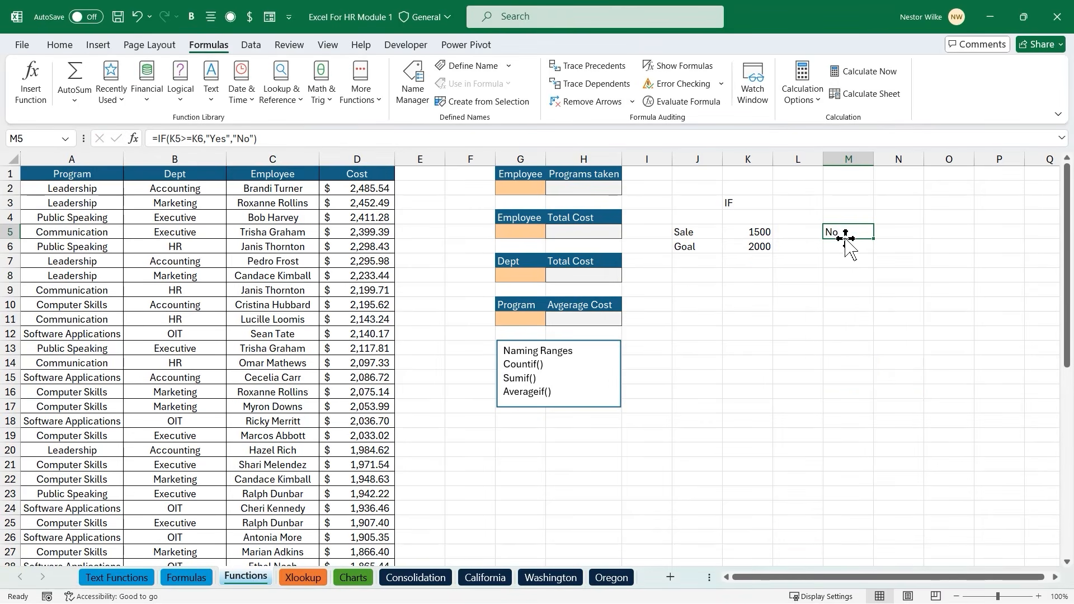
# Change the Sale figure in K5 to 2100 to test the IF formula
pyautogui.click(750, 232)
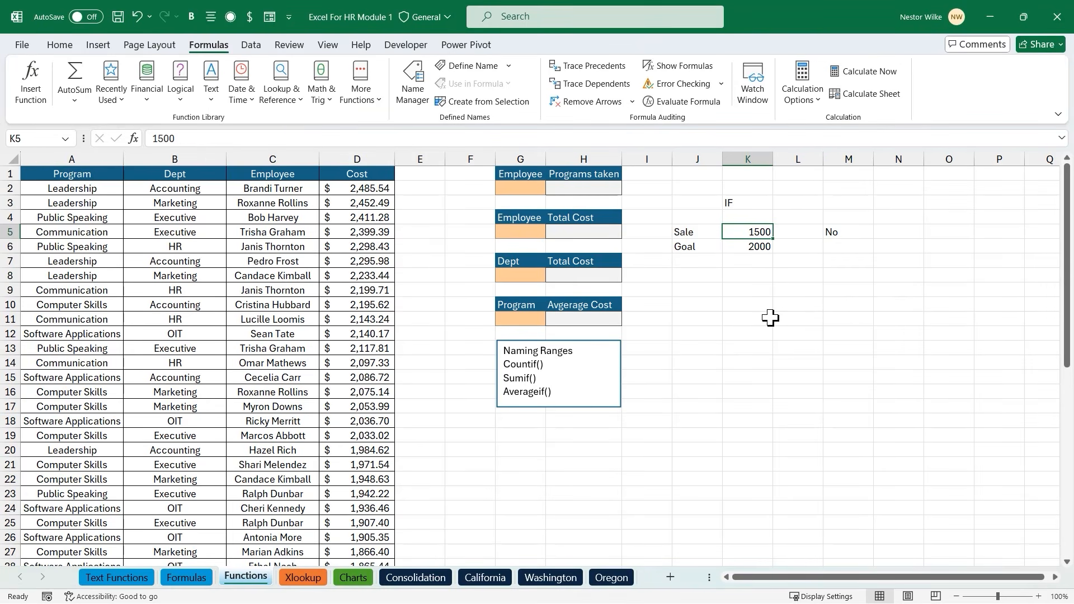
pyautogui.write('2100')
pyautogui.press('Return')
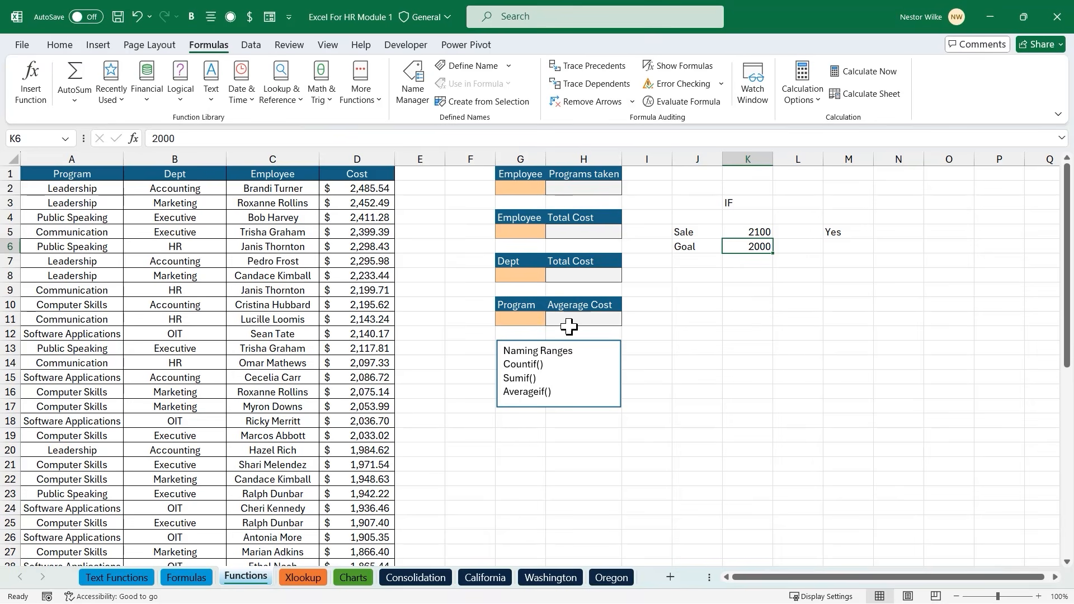
# Review the Countif, Sumif and Averageif entries in the text box below the summary blocks
pyautogui.click(531, 367)
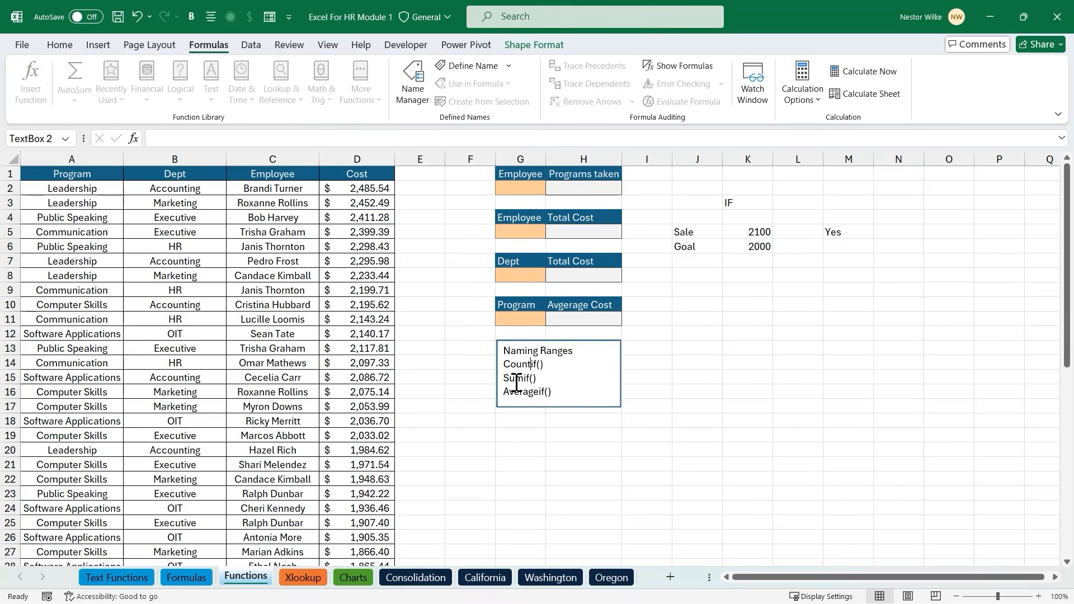
pyautogui.doubleClick(517, 379)
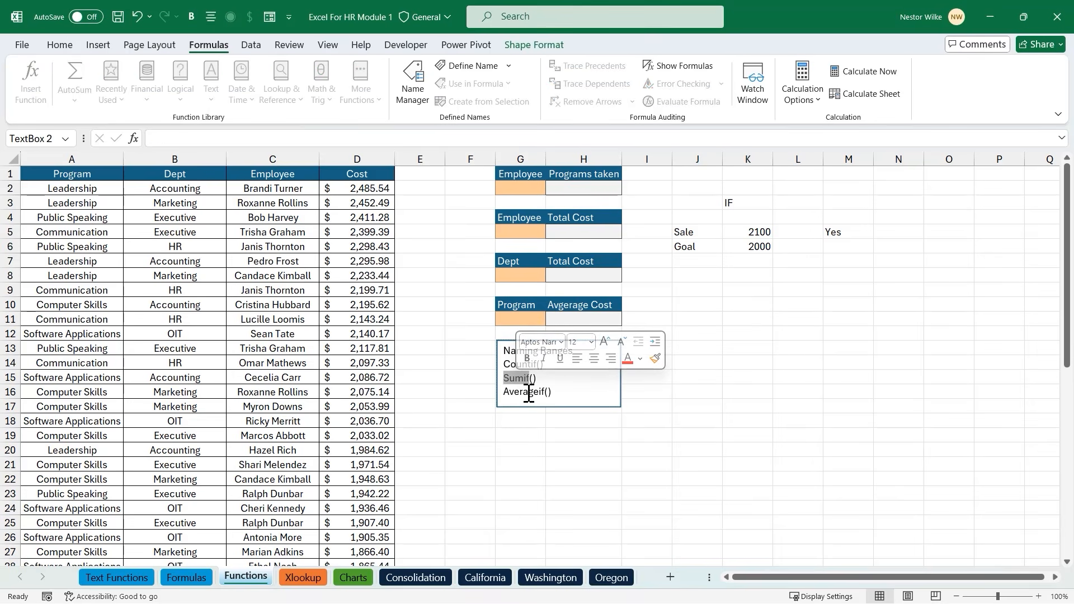
pyautogui.doubleClick(529, 392)
pyautogui.click(784, 334)
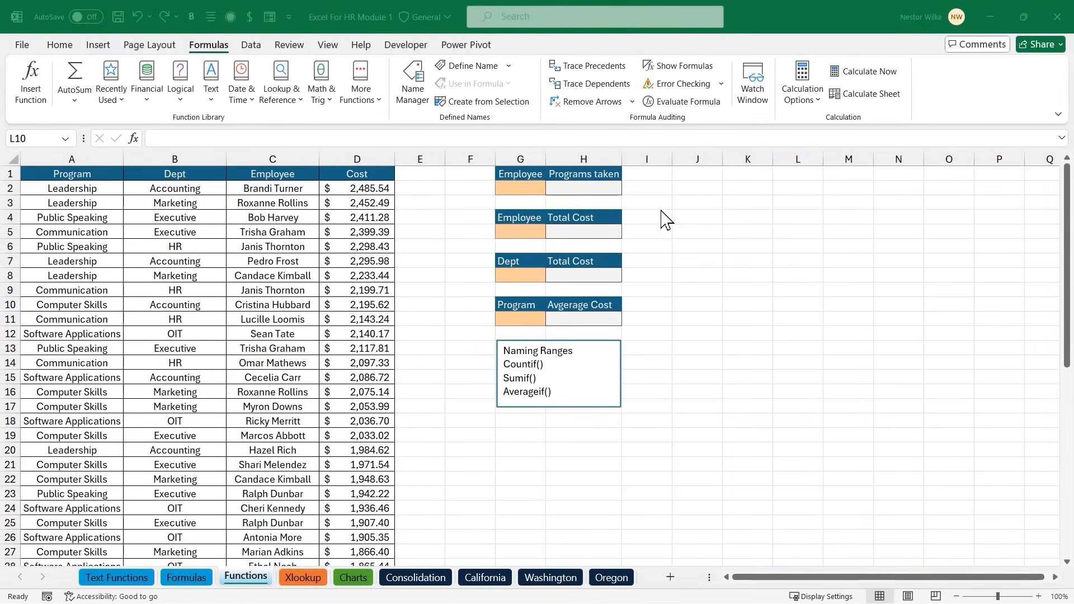
# Widen column G to make room for employee names and select the Employee input cell G2
pyautogui.moveTo(545, 161); pyautogui.dragTo(586, 164)
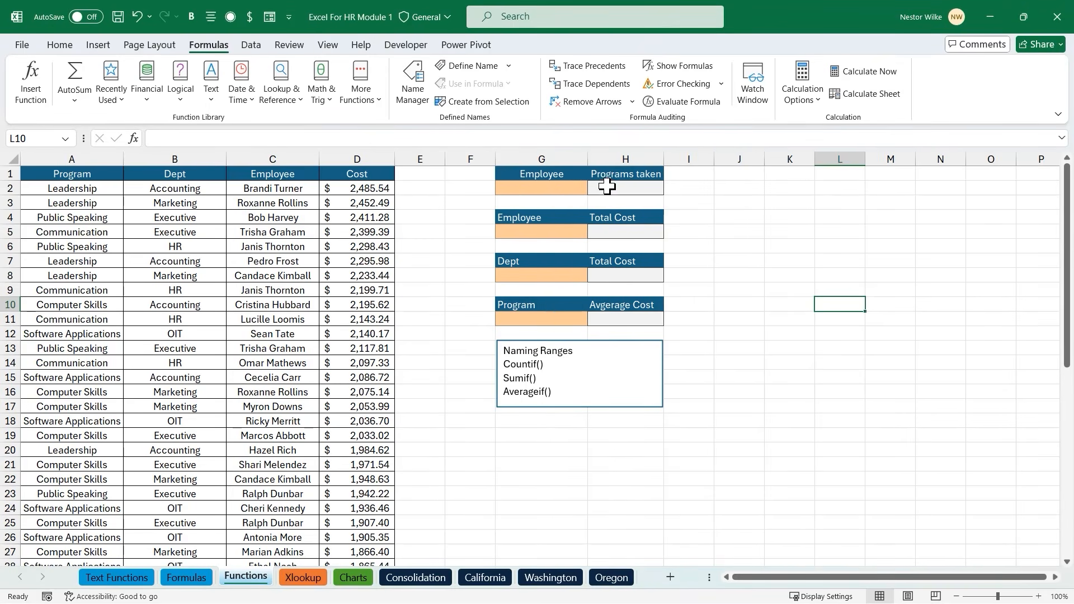
pyautogui.click(546, 189)
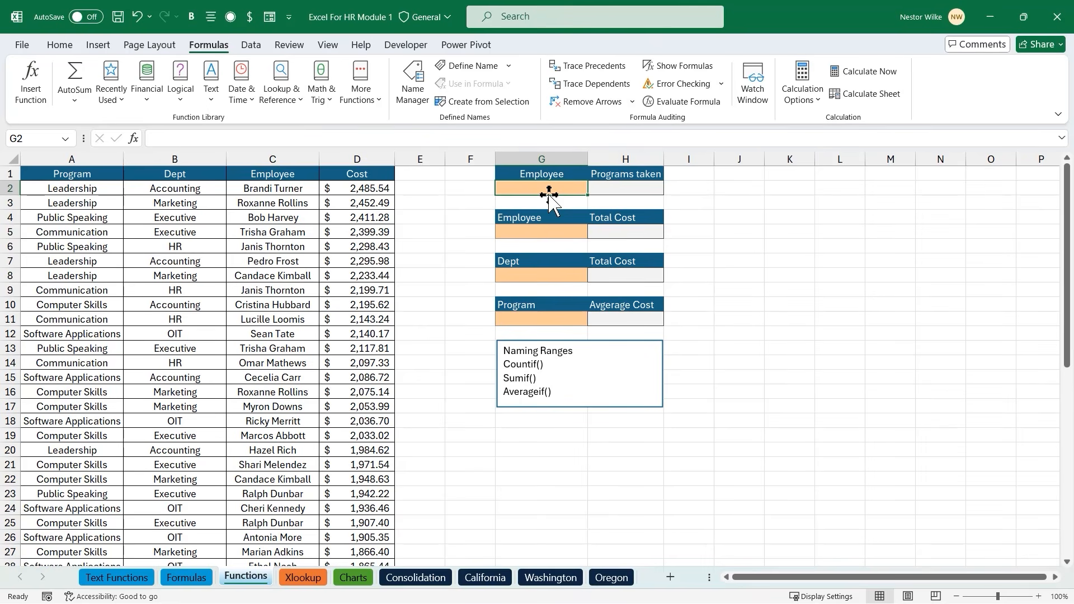
# Enter an employee's full name in G2 and the note COUNTIF in J2
pyautogui.write('Sean Tate')
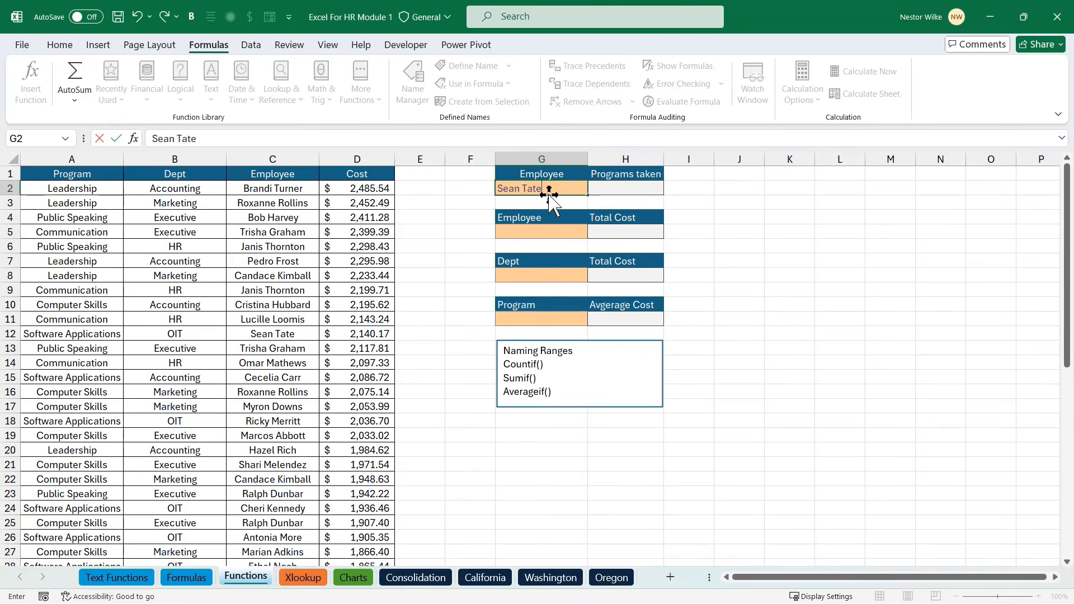
pyautogui.press('Tab')
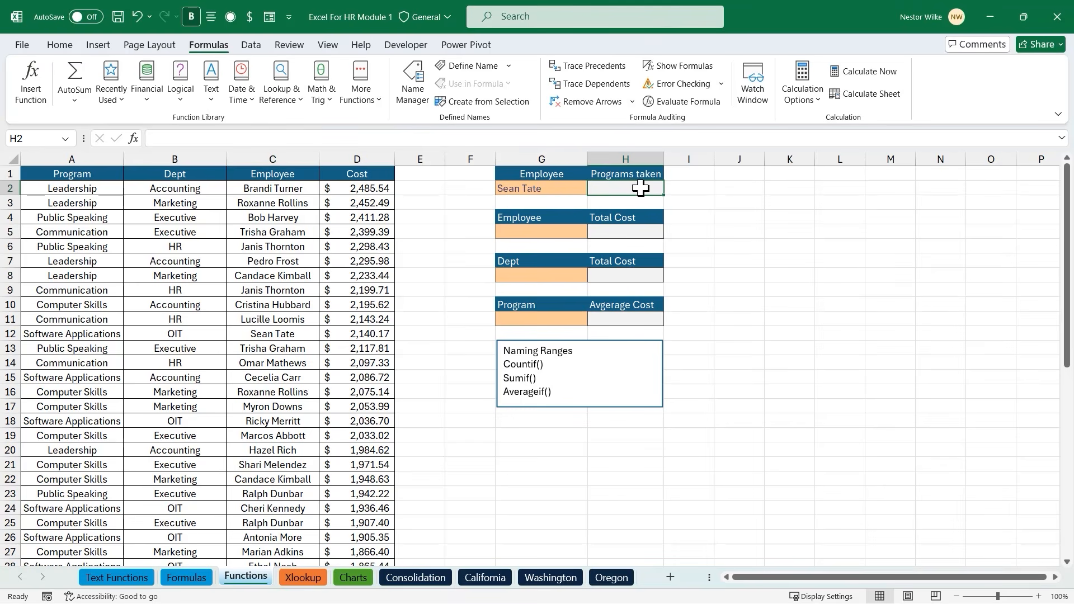
pyautogui.click(744, 189)
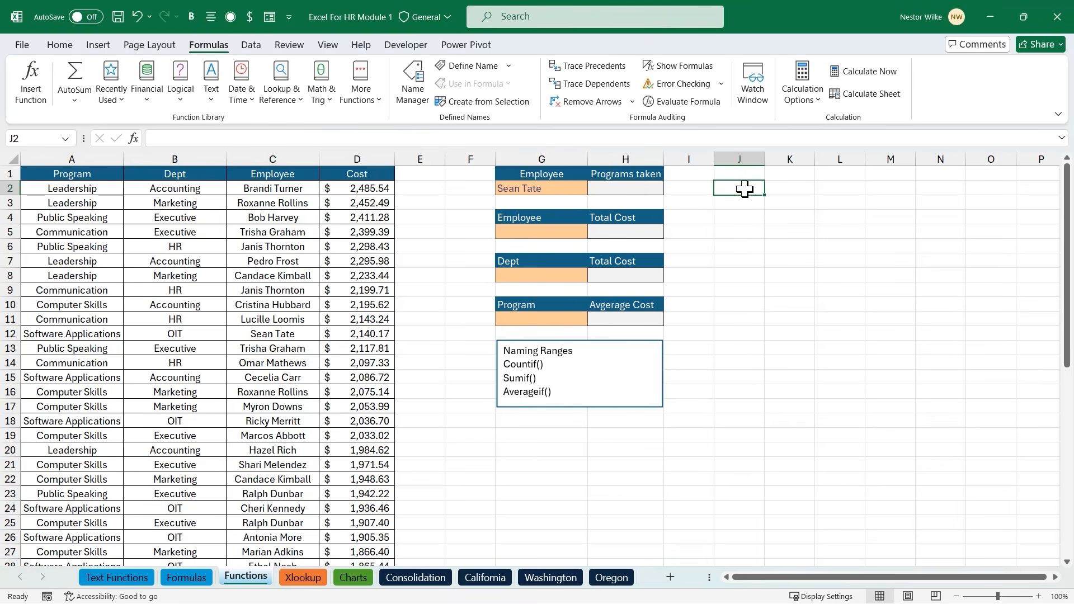
pyautogui.write('COUNTIF')
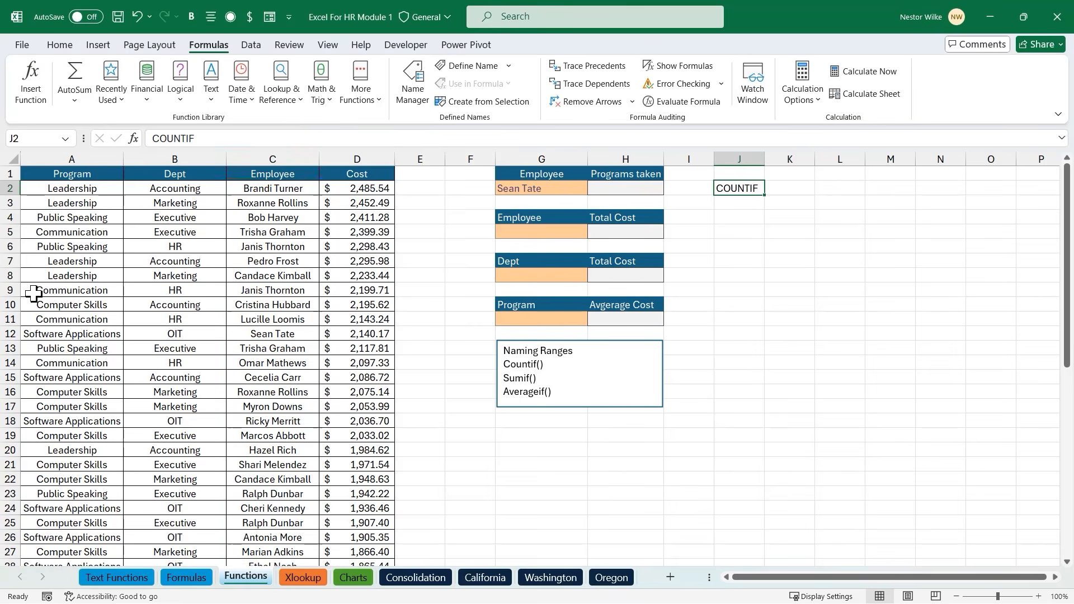
# Look through the Employee column for repeated occurrences of employee names across the training records
pyautogui.click(303, 334)
pyautogui.scroll(-2, 307, 319)
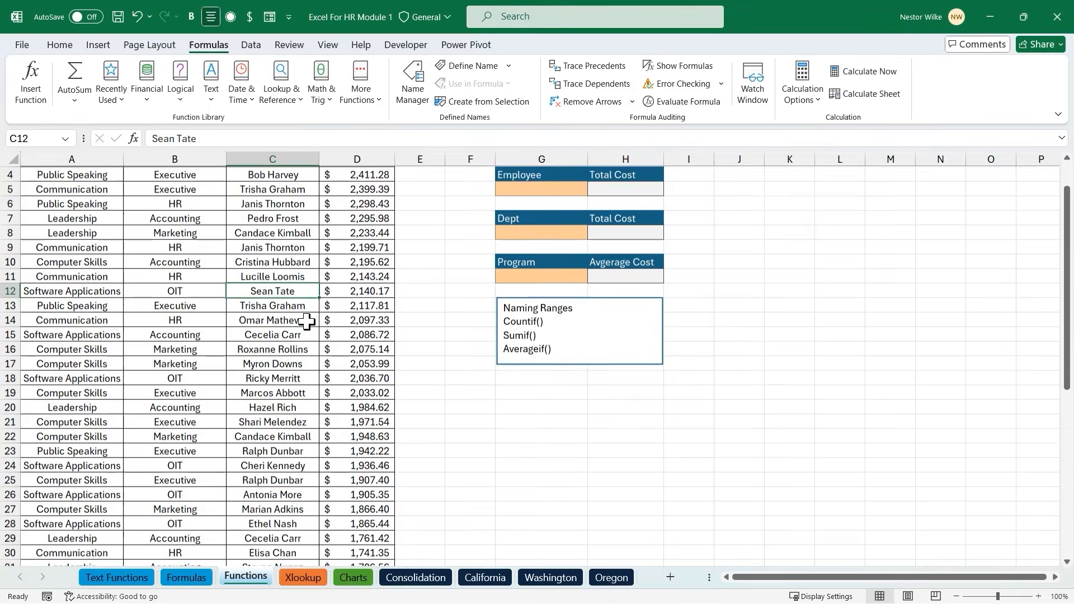
pyautogui.scroll(-3, 307, 323)
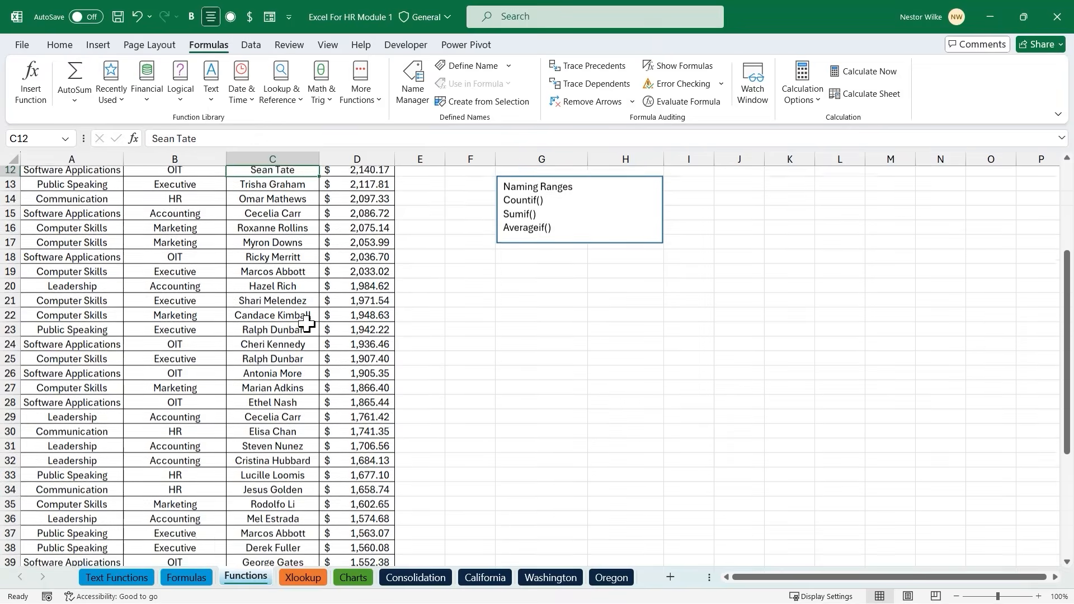
pyautogui.scroll(-3, 306, 323)
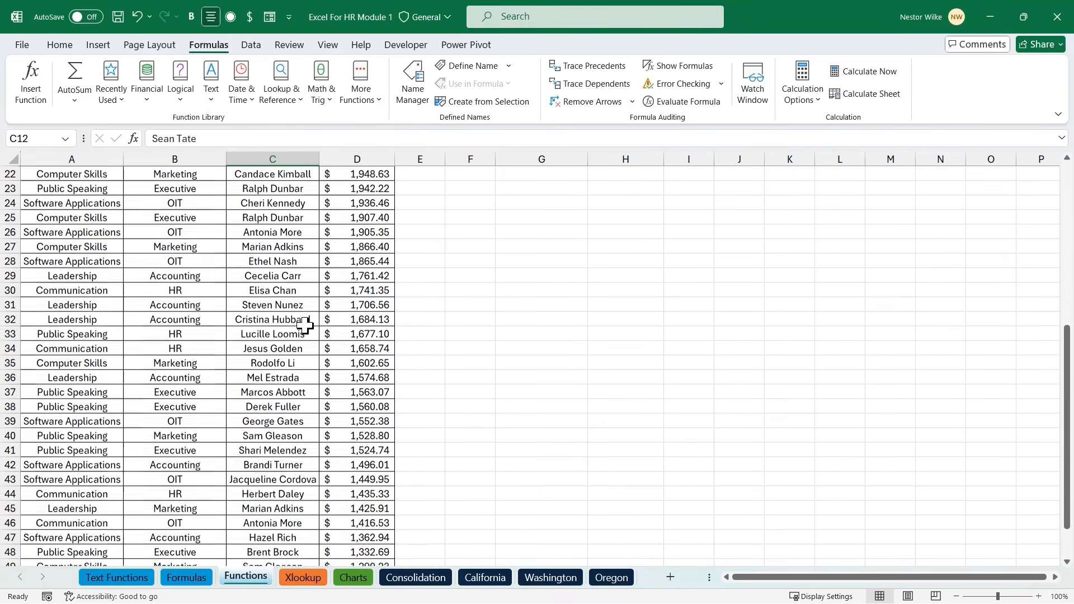
pyautogui.scroll(-1, 303, 327)
pyautogui.scroll(1, 300, 327)
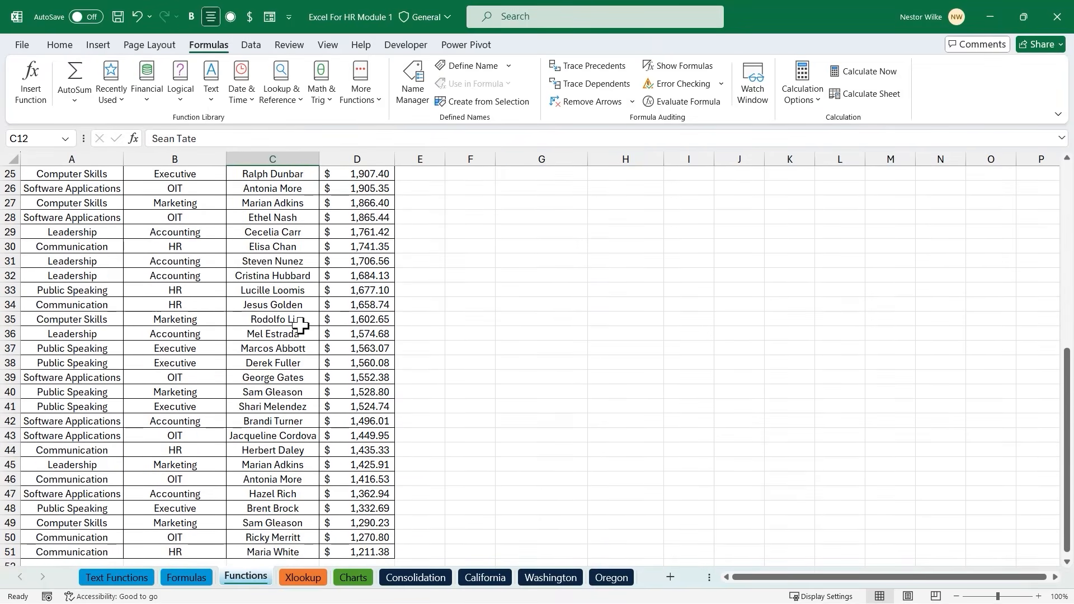
pyautogui.scroll(6, 300, 325)
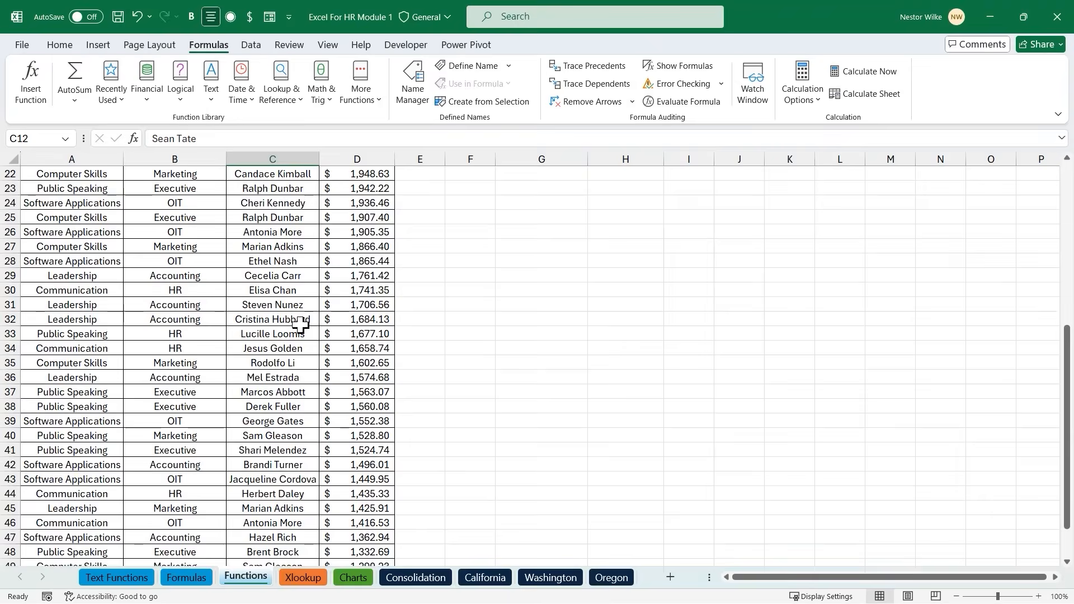
pyautogui.scroll(3, 301, 326)
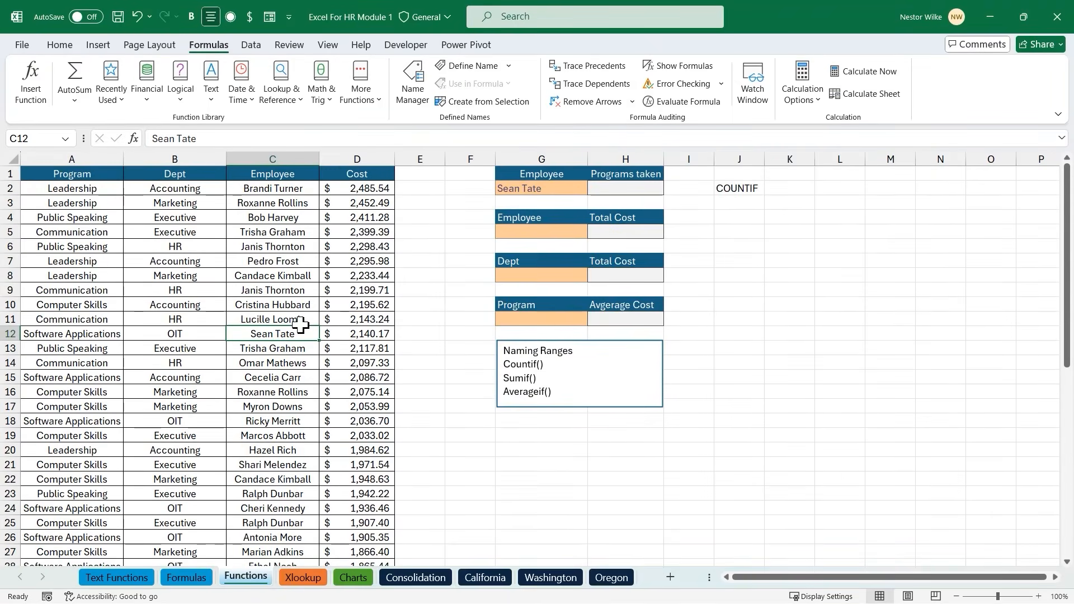
pyautogui.click(285, 364)
pyautogui.click(287, 421)
pyautogui.click(288, 450)
pyautogui.scroll(-3, 290, 475)
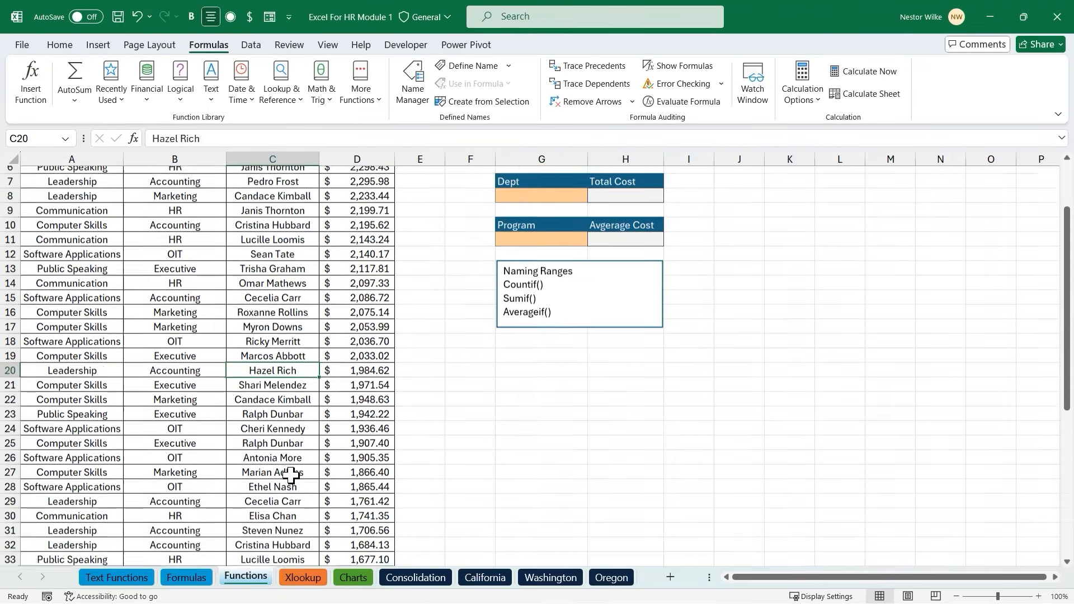
pyautogui.scroll(-1, 290, 475)
pyautogui.scroll(4, 290, 474)
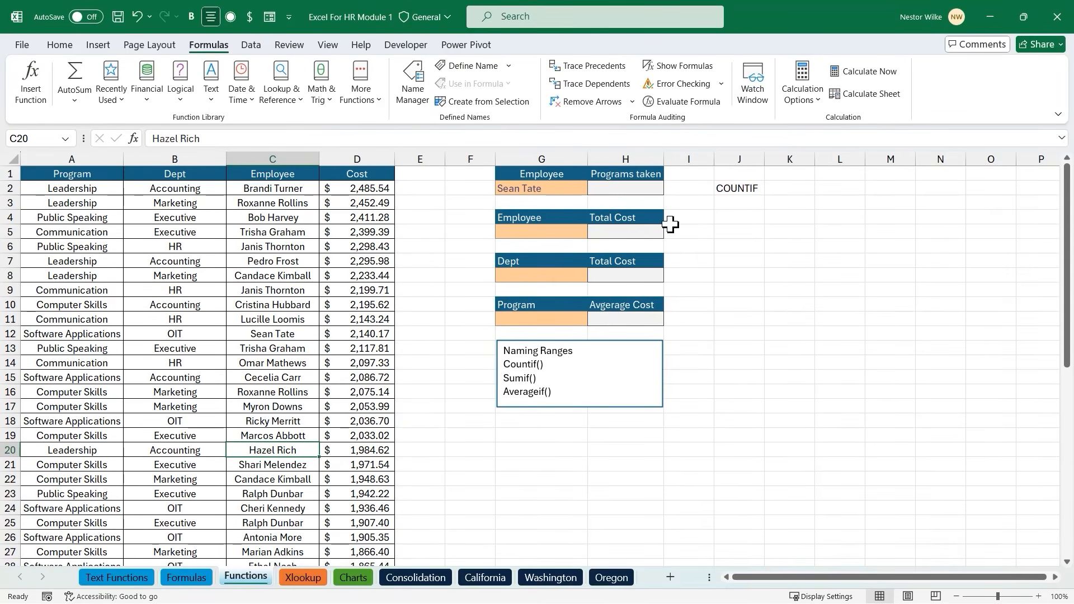
pyautogui.click(626, 188)
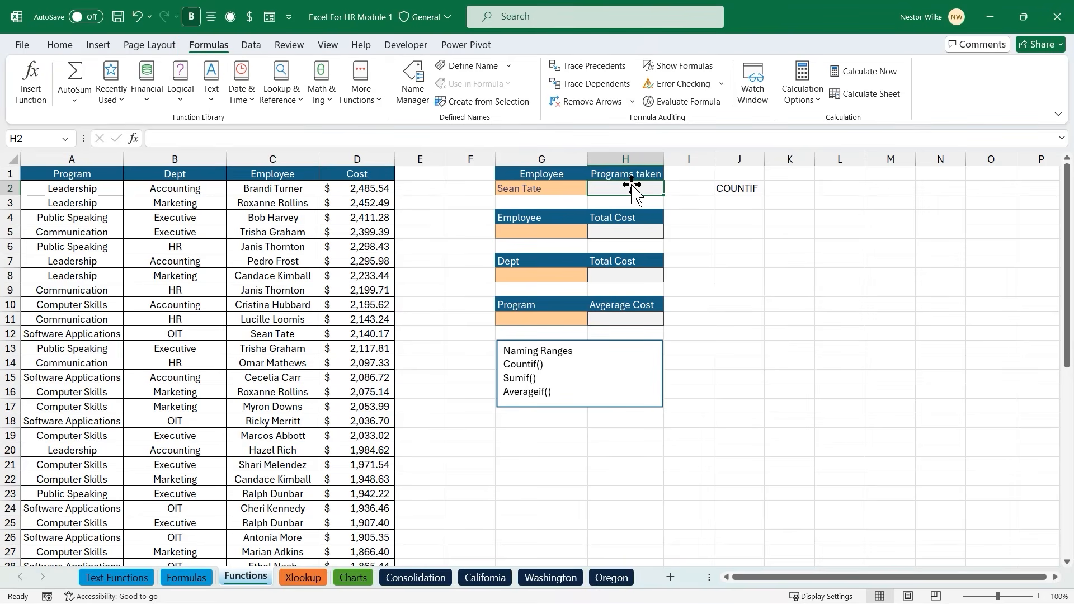
pyautogui.write('=countif(')
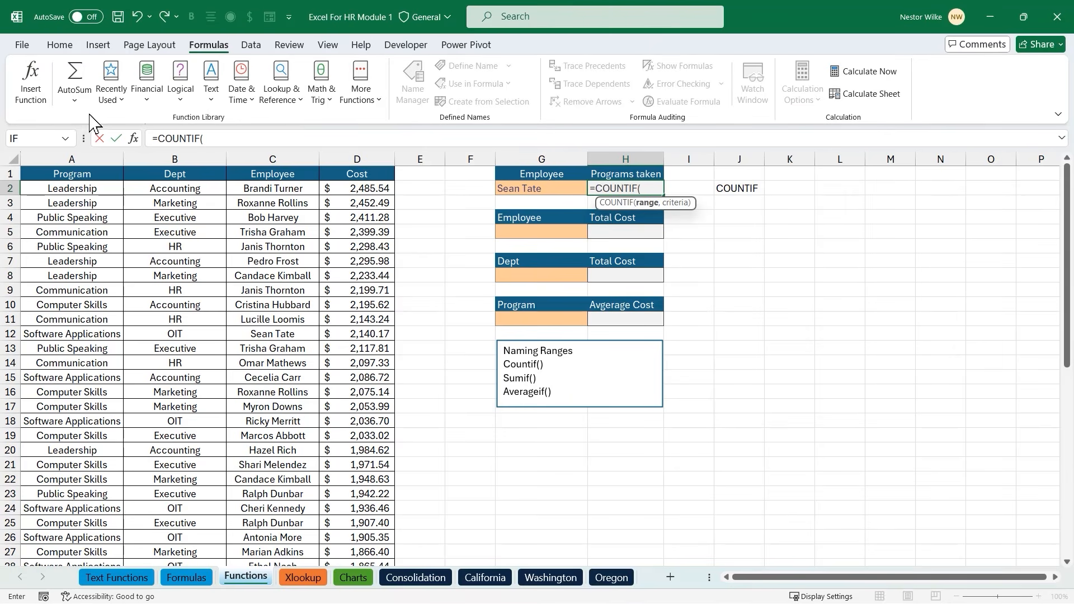
pyautogui.press('BackSpace')
pyautogui.press('BackSpace')
pyautogui.press('BackSpace')
pyautogui.press('BackSpace')
pyautogui.press('BackSpace')
pyautogui.press('BackSpace')
pyautogui.press('BackSpace')
pyautogui.press('BackSpace')
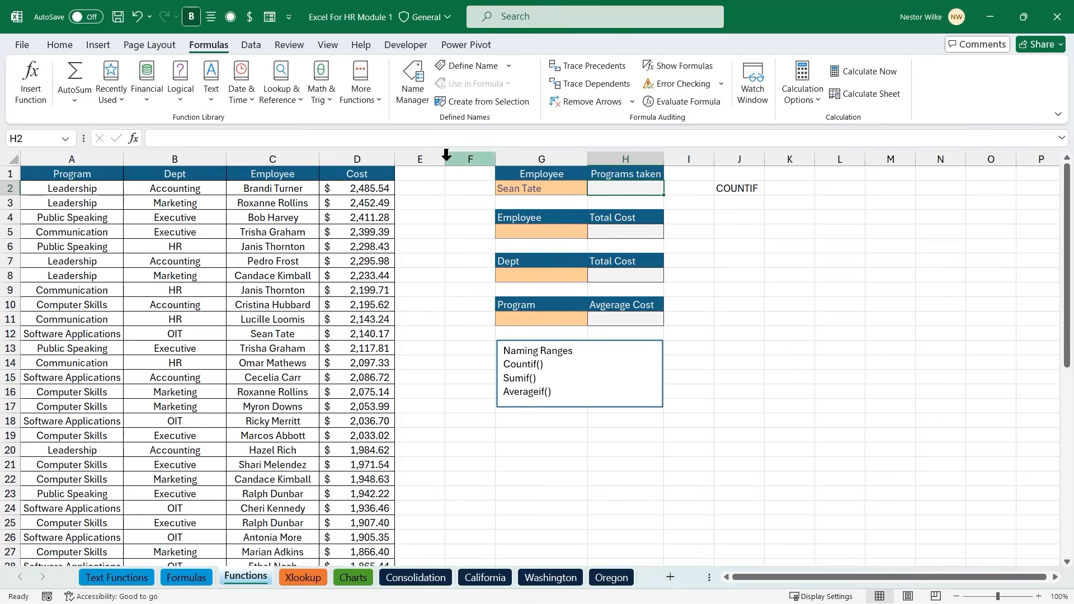
# Find the COUNTIF function for H2 and open its arguments, keeping the first summary block in view
pyautogui.click(49, 92)
pyautogui.write('countif')
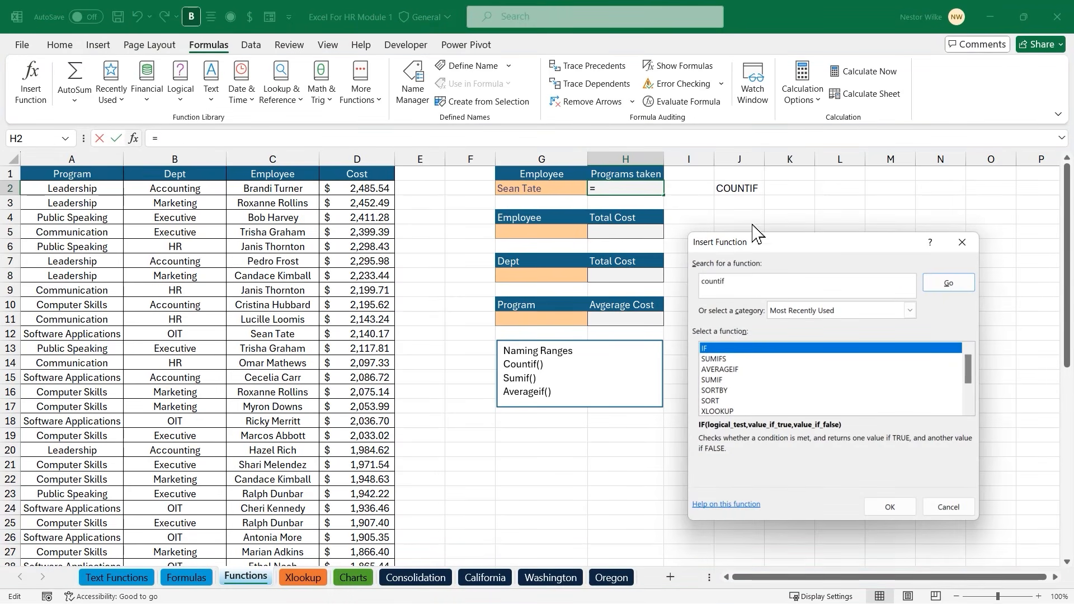
pyautogui.click(957, 283)
pyautogui.click(902, 505)
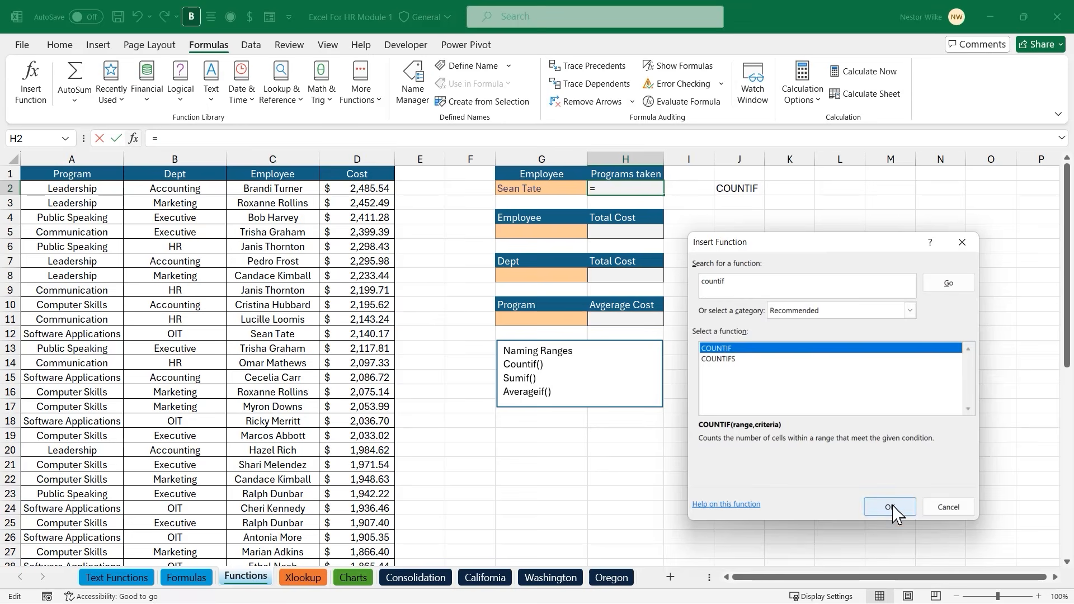
pyautogui.moveTo(761, 288); pyautogui.dragTo(670, 223)
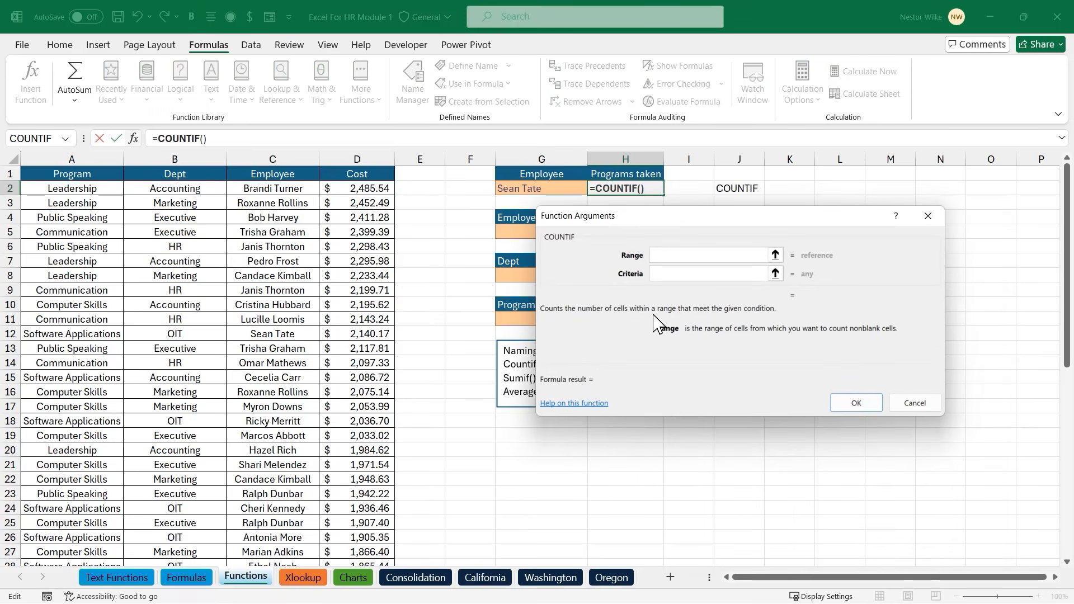
pyautogui.moveTo(727, 216); pyautogui.dragTo(679, 217)
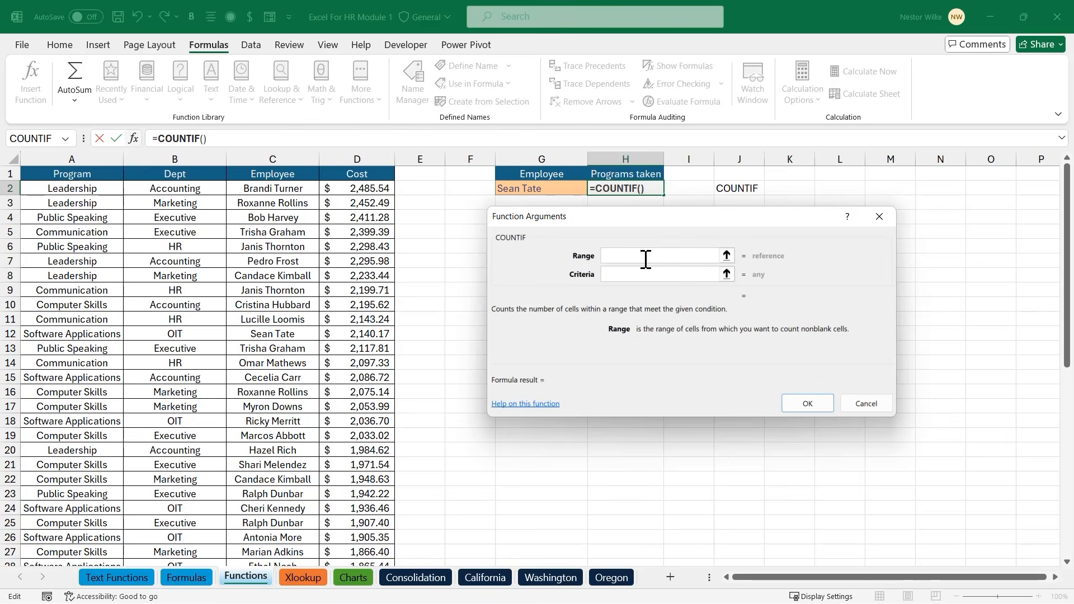
# Complete the COUNTIF formula in H2 with range C2:C51 and criteria G2
pyautogui.click(284, 189)
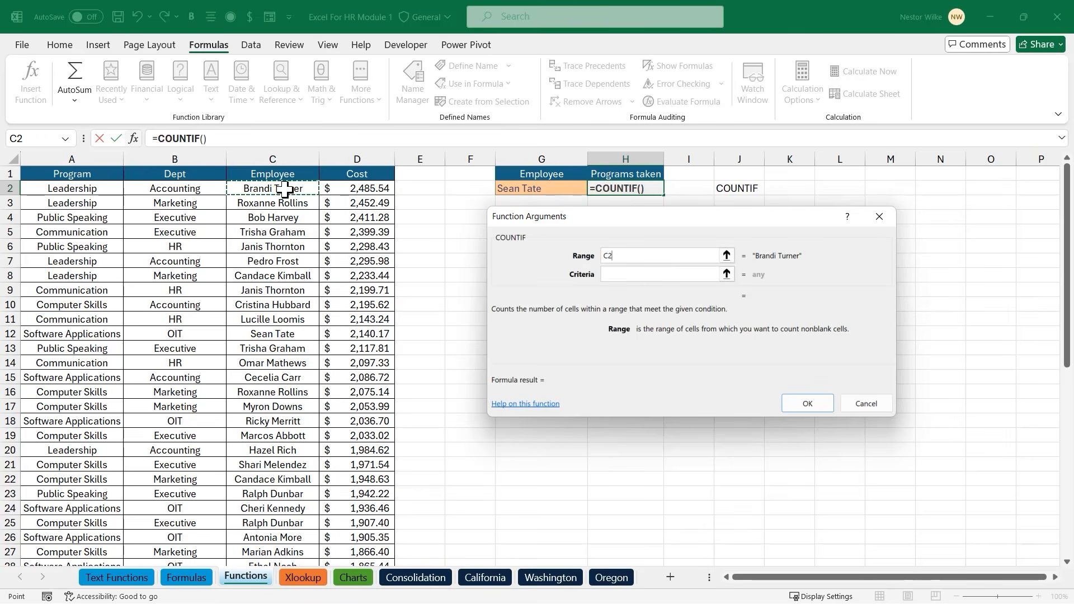
pyautogui.hotkey('ctrl', 'shift', 'Down')
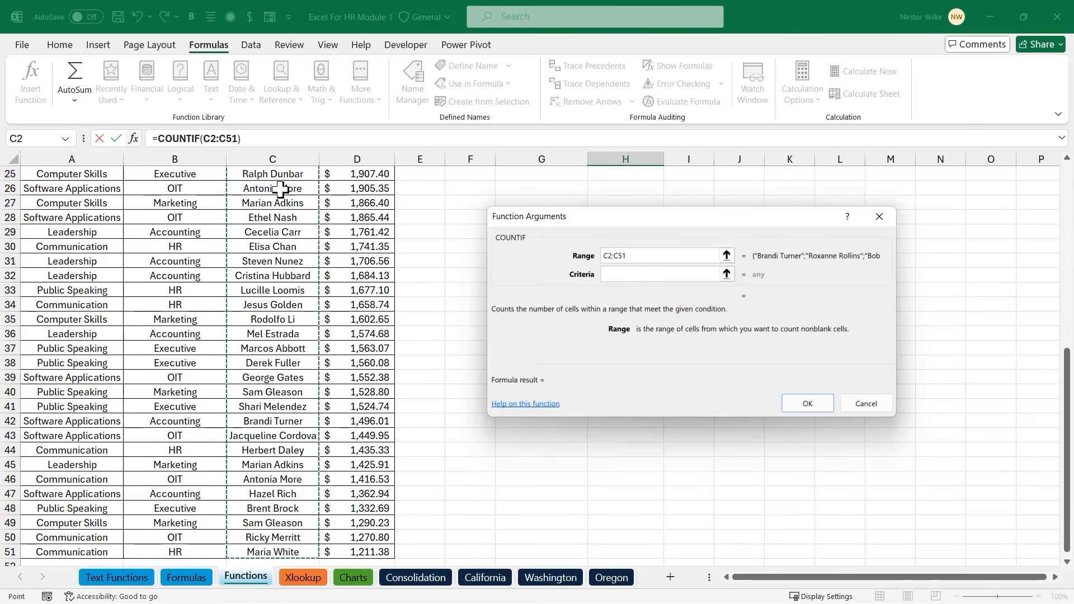
pyautogui.scroll(8, 312, 446)
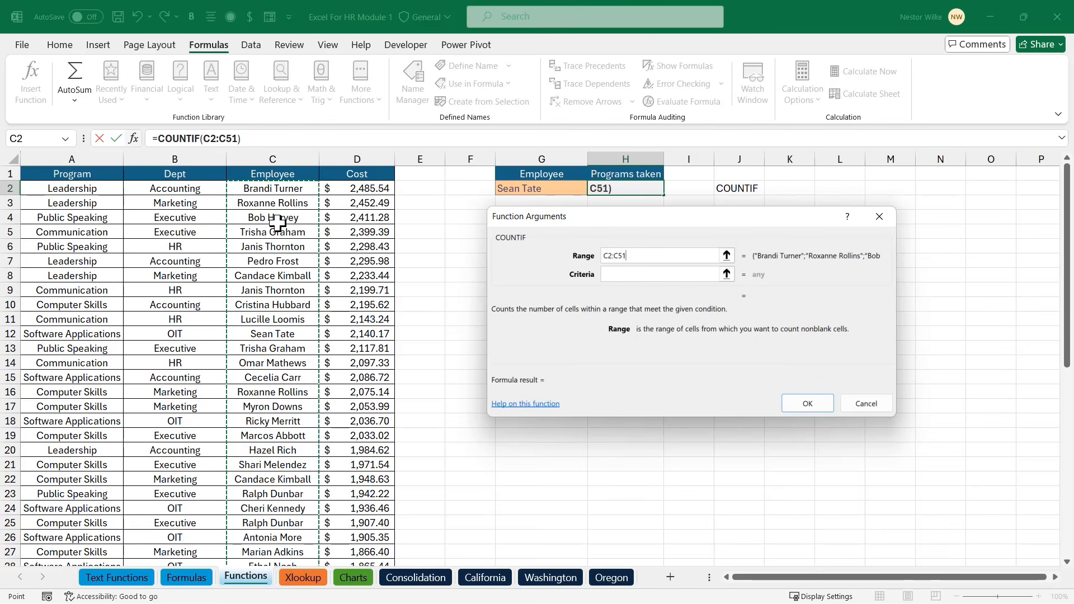
pyautogui.click(634, 275)
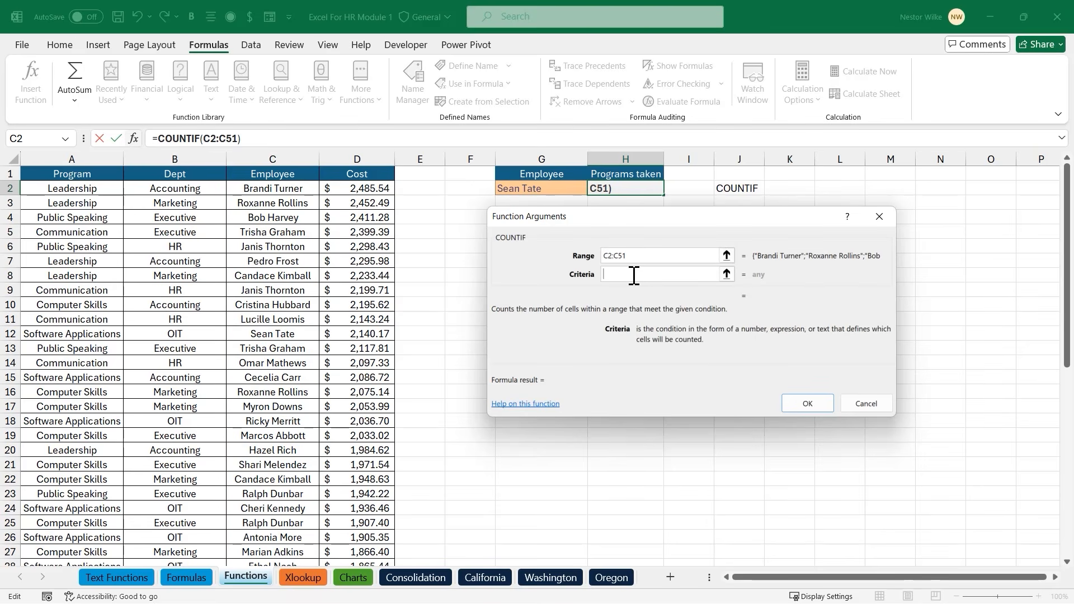
pyautogui.click(536, 189)
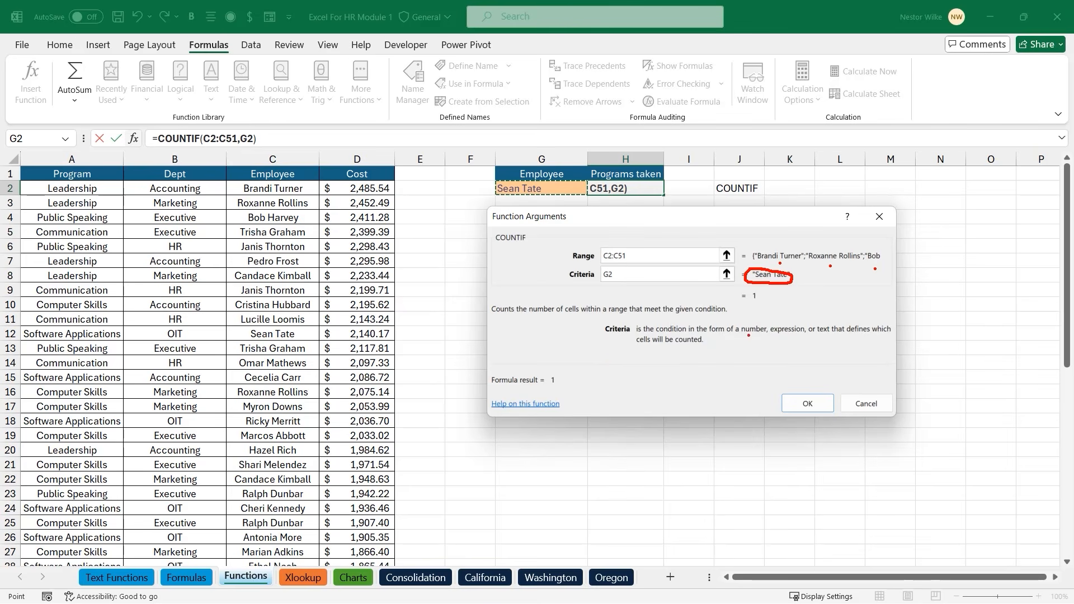
pyautogui.press('Escape')
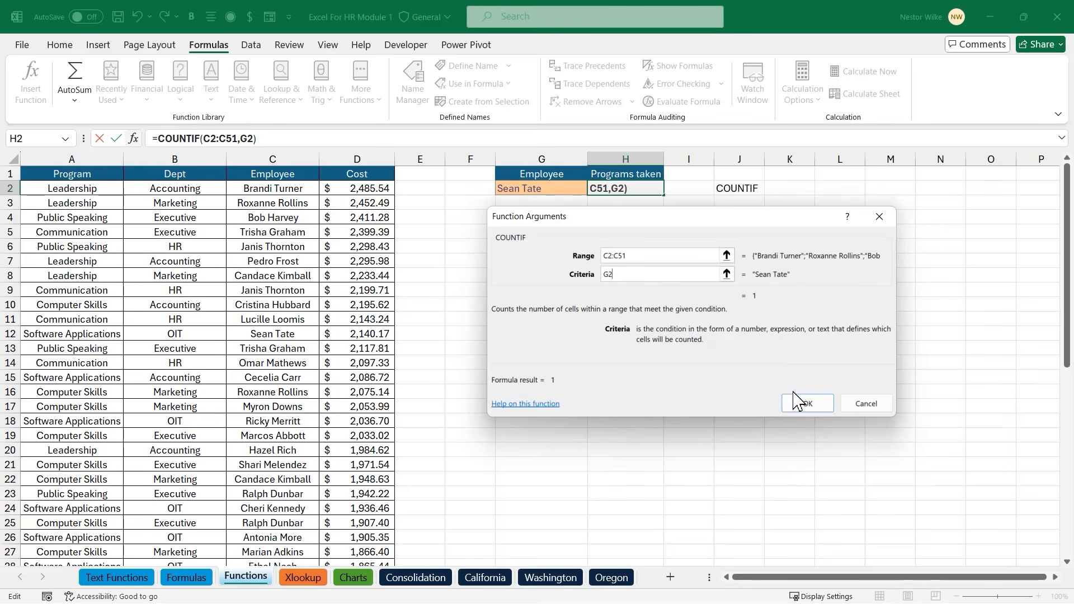
pyautogui.click(808, 404)
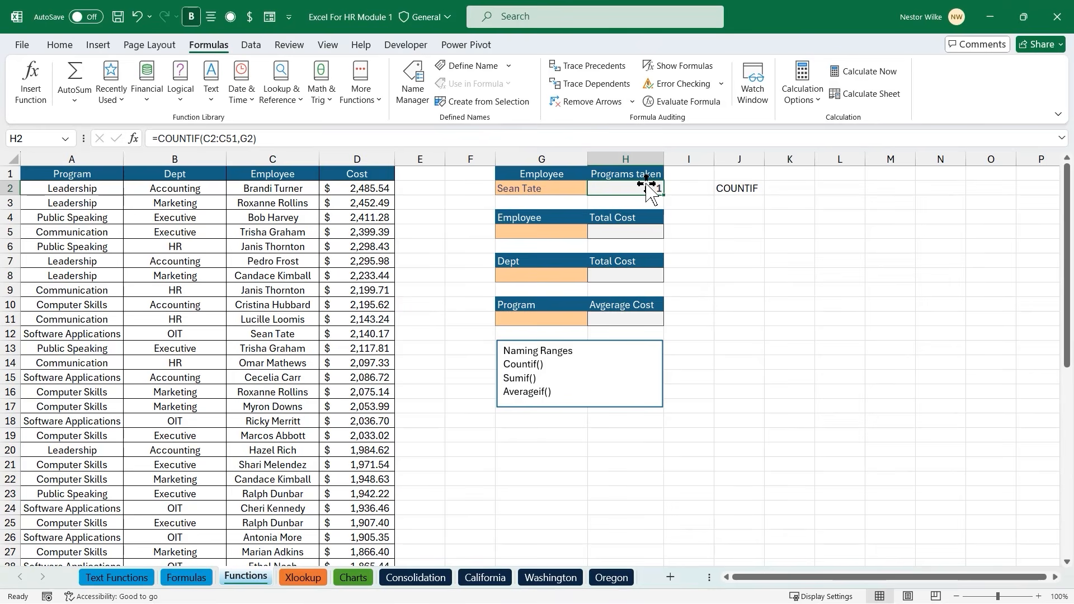
# Replace the entry in G2 with another employee's full name to test the Programs taken formula
pyautogui.click(543, 190)
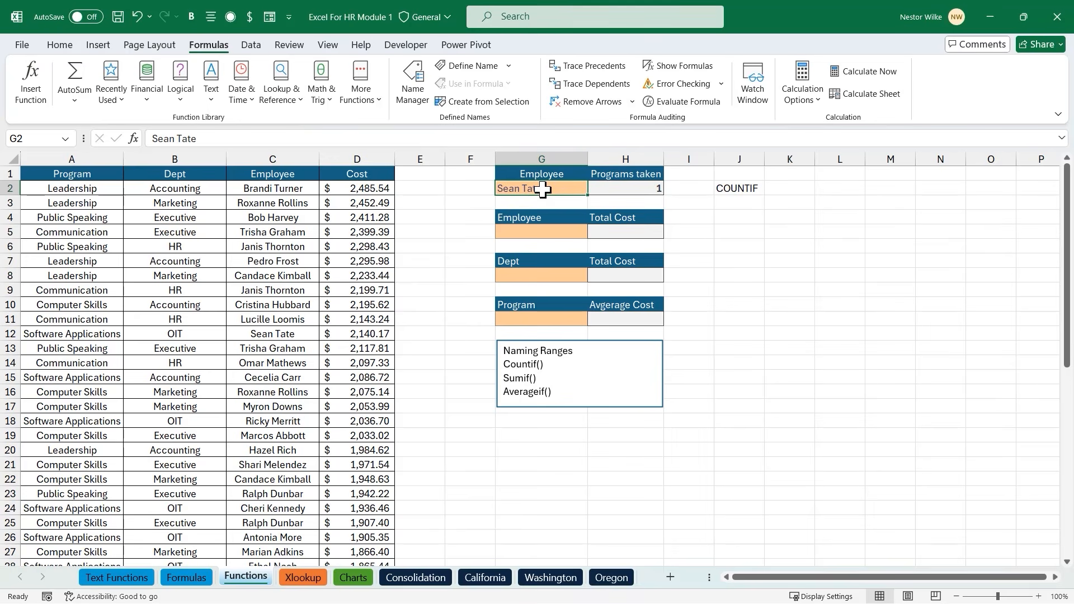
pyautogui.write('Candace')
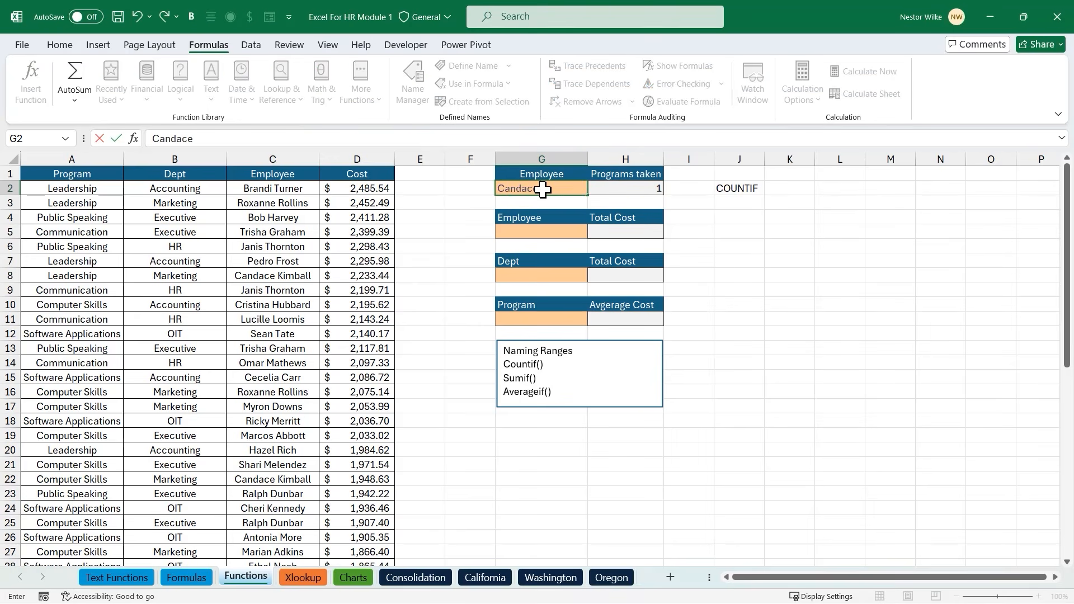
pyautogui.write('Kimball')
pyautogui.press('Return')
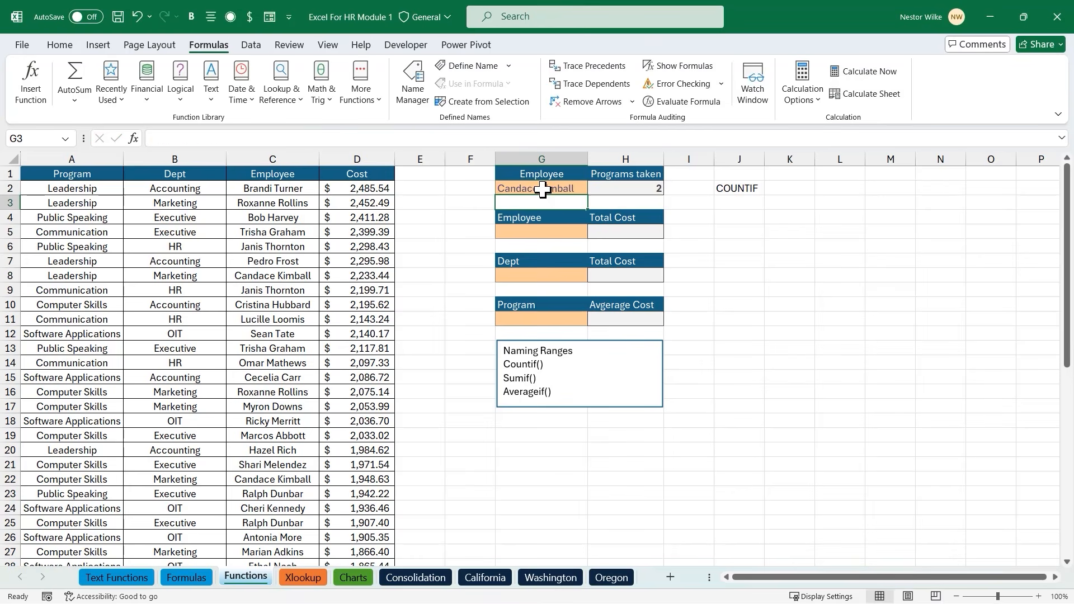
pyautogui.click(649, 192)
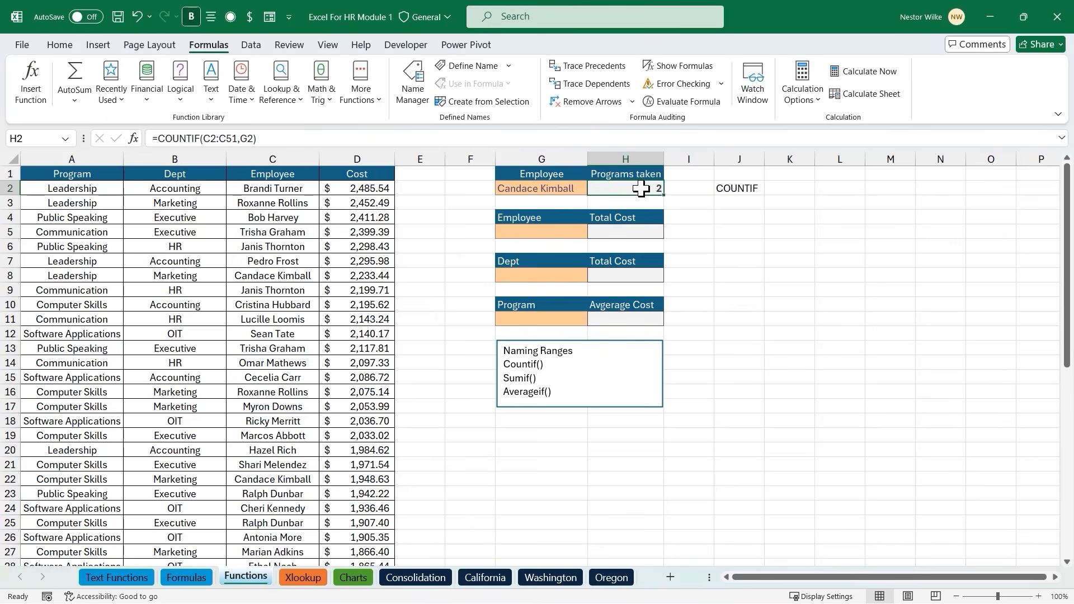
# Note the COUNTIF arguments as Range in K2 and Criteria in L2, and select the Total Cost cell H5
pyautogui.click(805, 189)
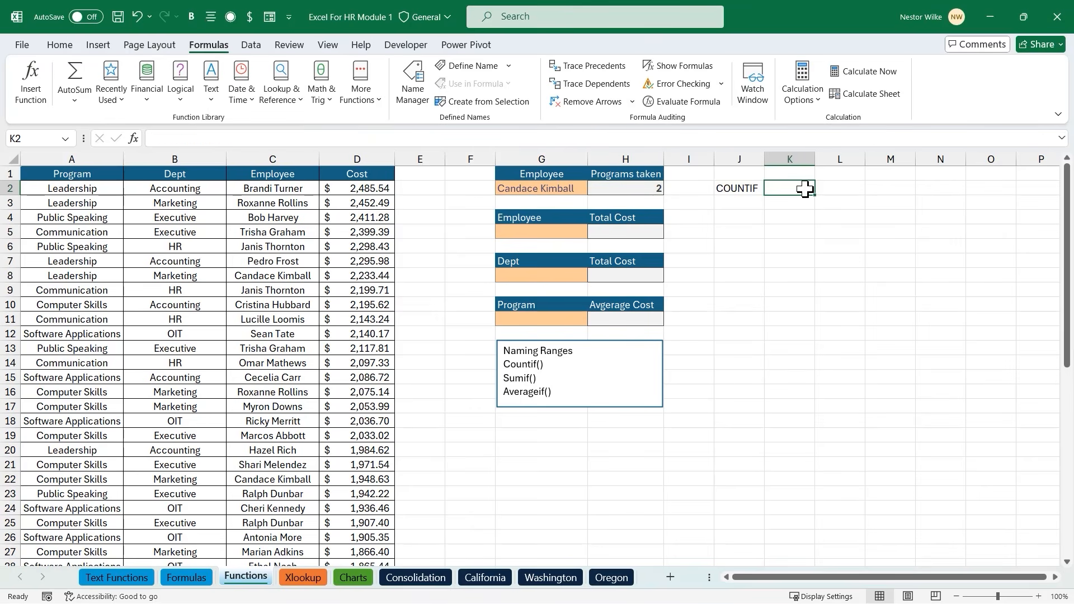
pyautogui.write('Range')
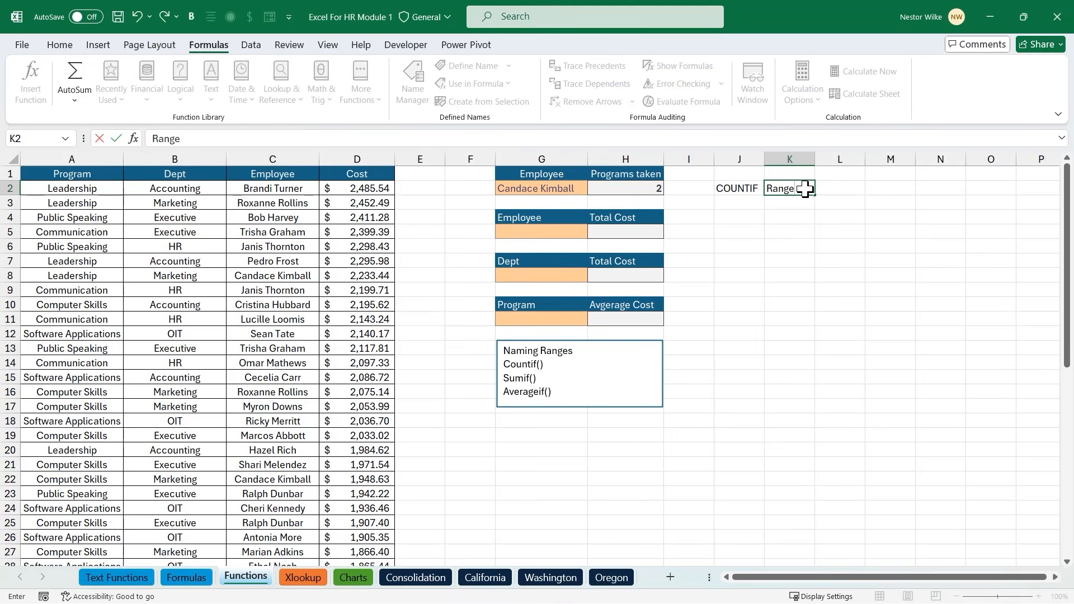
pyautogui.press('Tab')
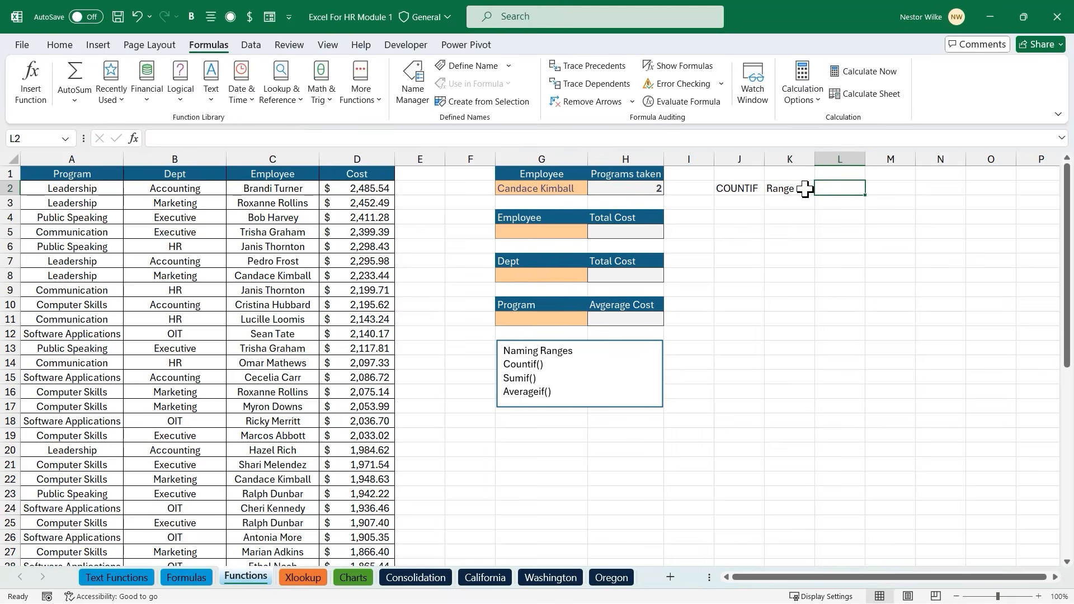
pyautogui.write('Criteria')
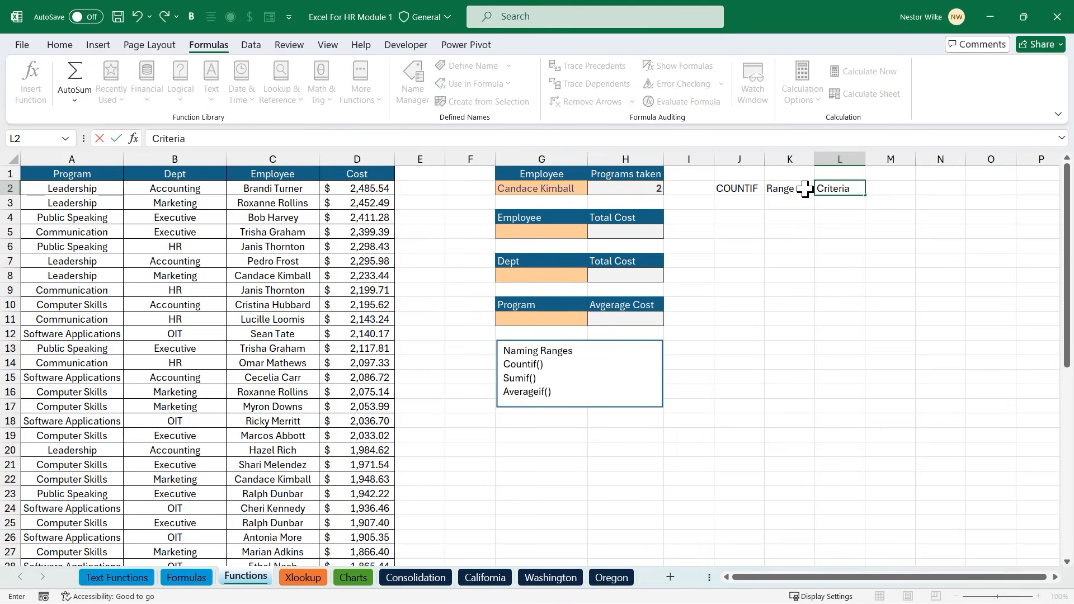
pyautogui.click(827, 229)
pyautogui.click(628, 230)
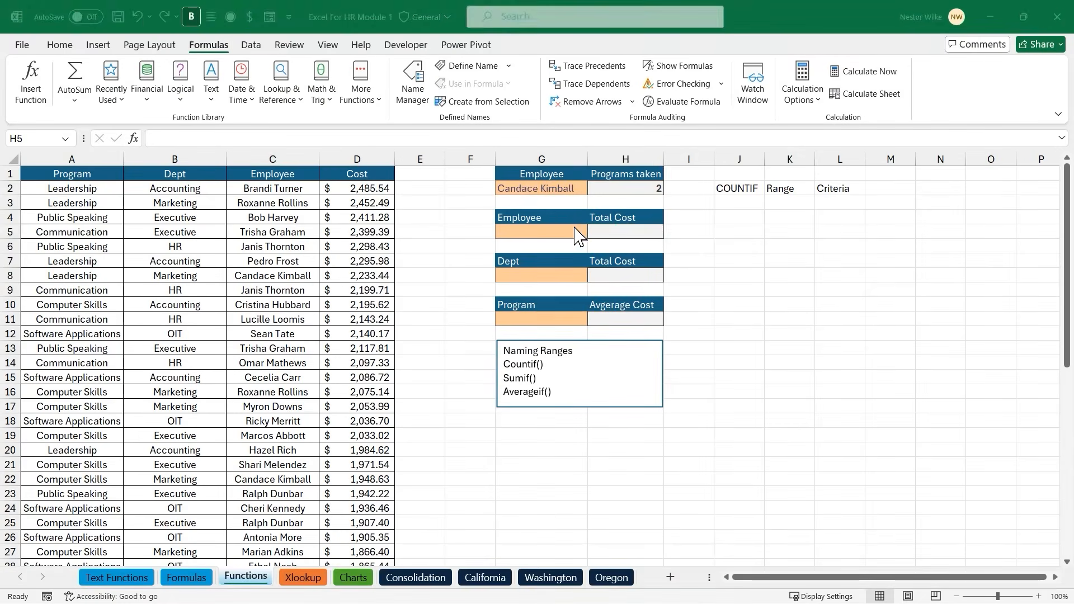
# Enter an employee's full name in G5 and locate that employee's costs in D8 and D22
pyautogui.click(573, 228)
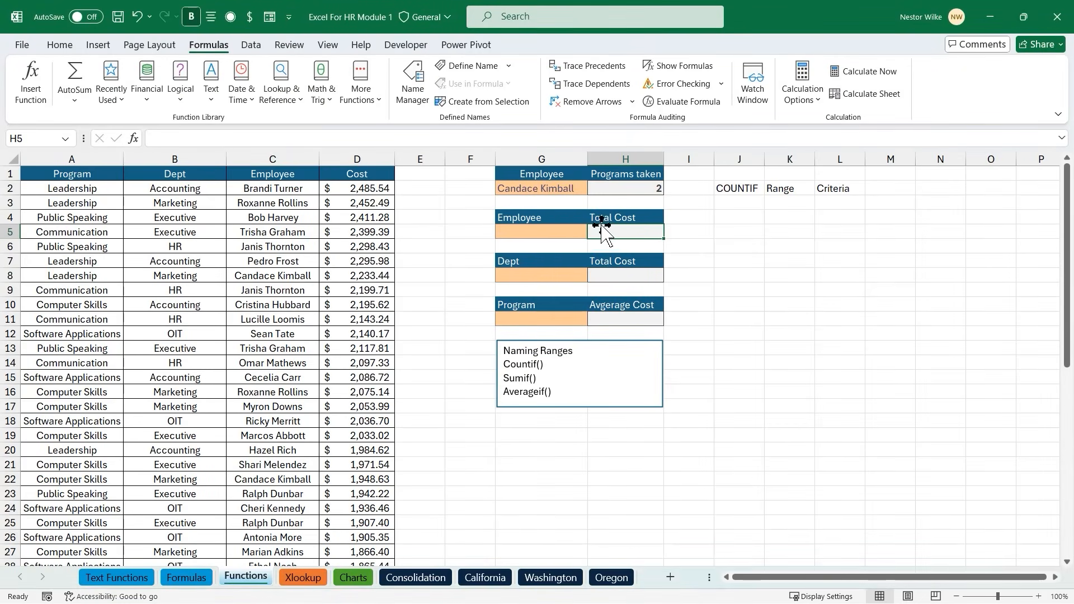
pyautogui.click(552, 234)
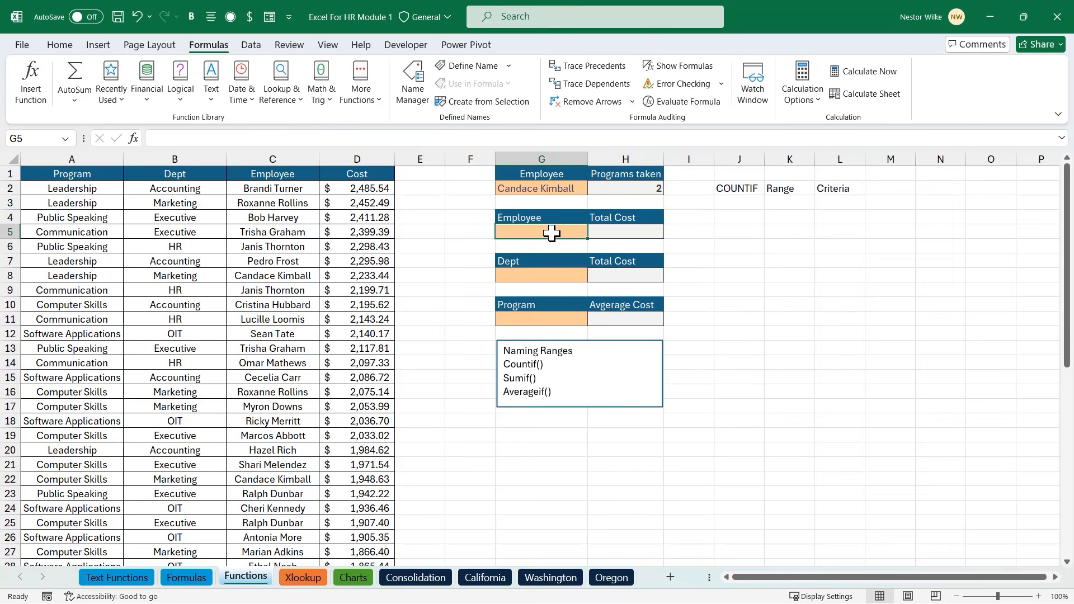
pyautogui.write('Candace Kimball')
pyautogui.press('Tab')
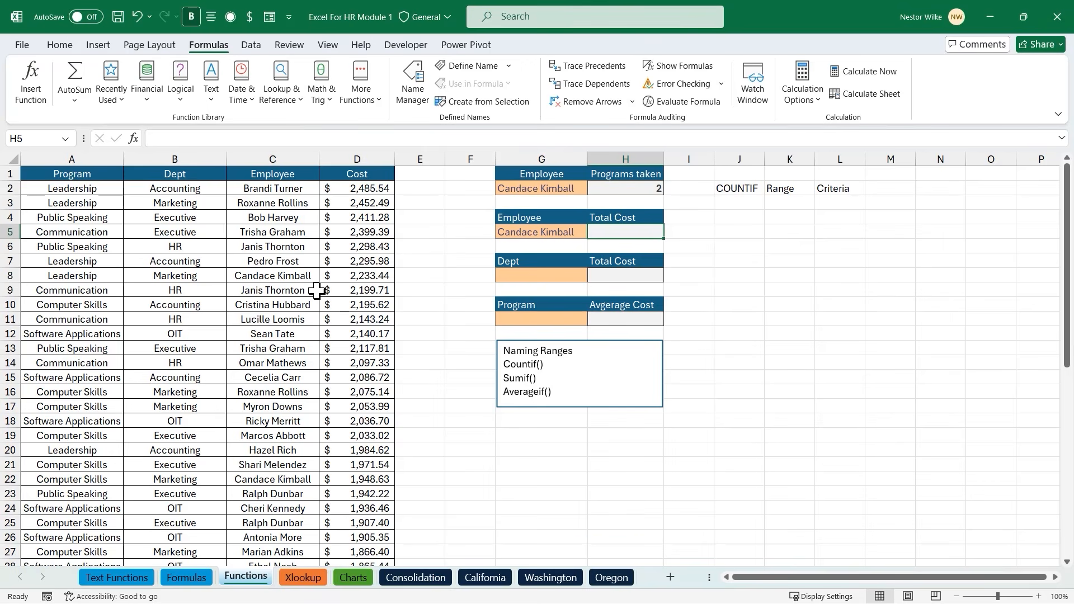
pyautogui.click(376, 280)
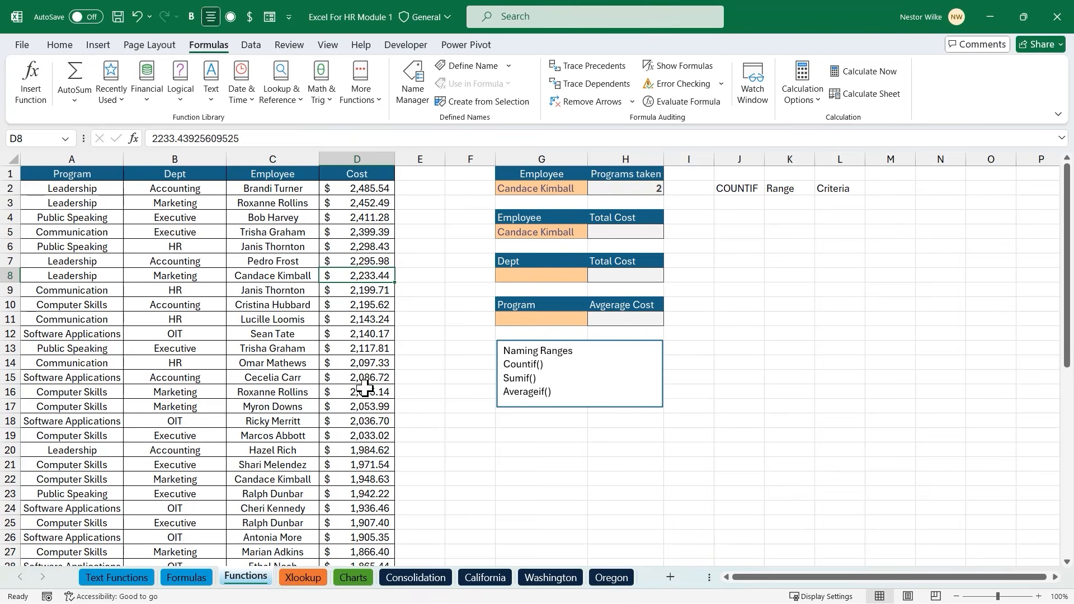
pyautogui.click(369, 478)
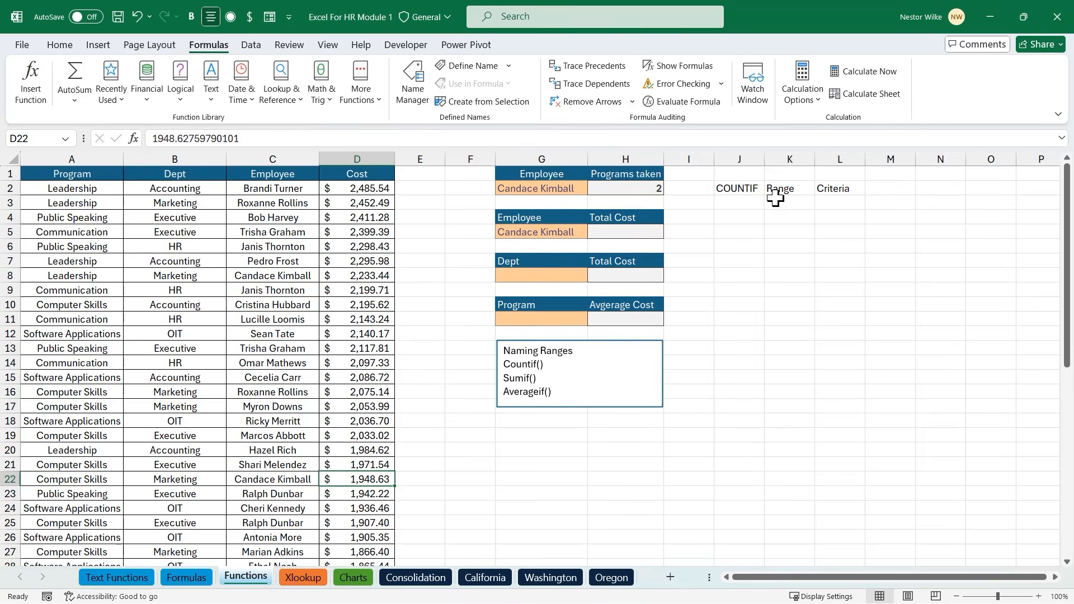
# Move the Range and Criteria labels to K4:L4, and add the label Math column in M4 with column M widened to fit
pyautogui.moveTo(783, 189); pyautogui.dragTo(813, 221)
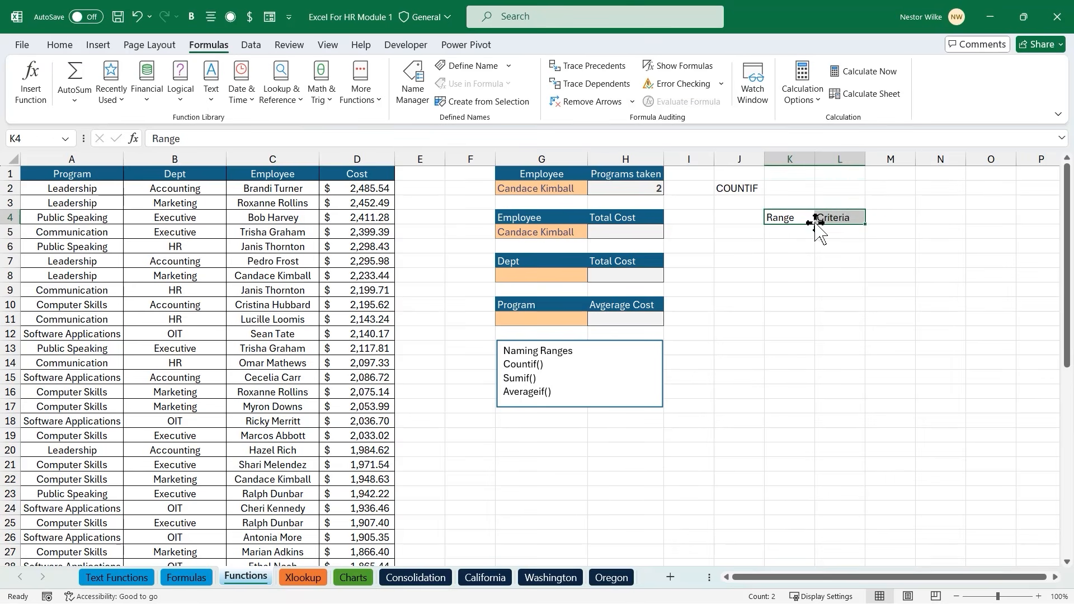
pyautogui.click(895, 217)
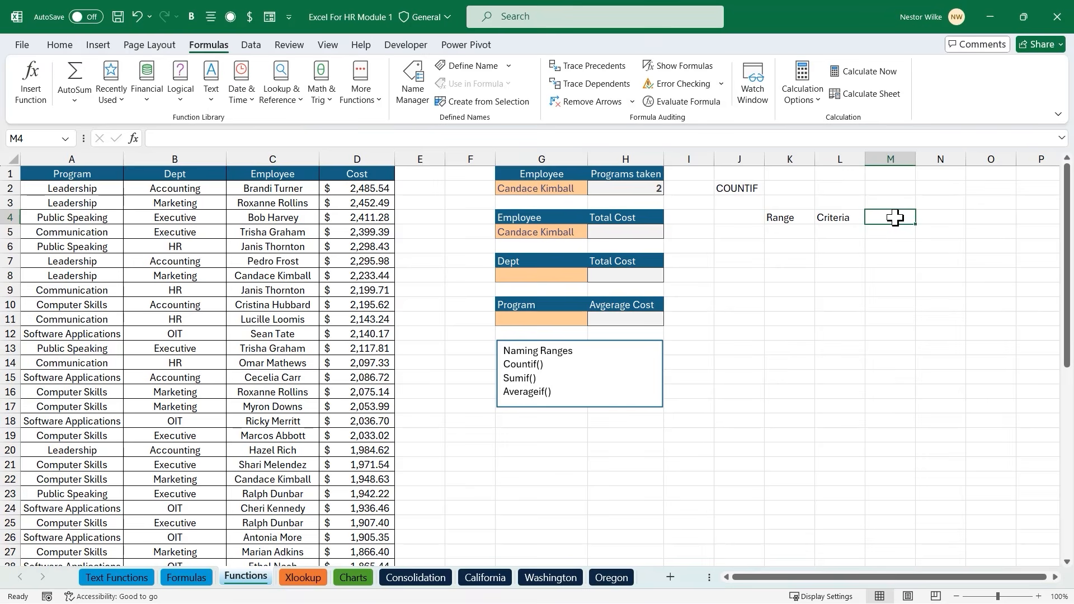
pyautogui.write('Math colu')
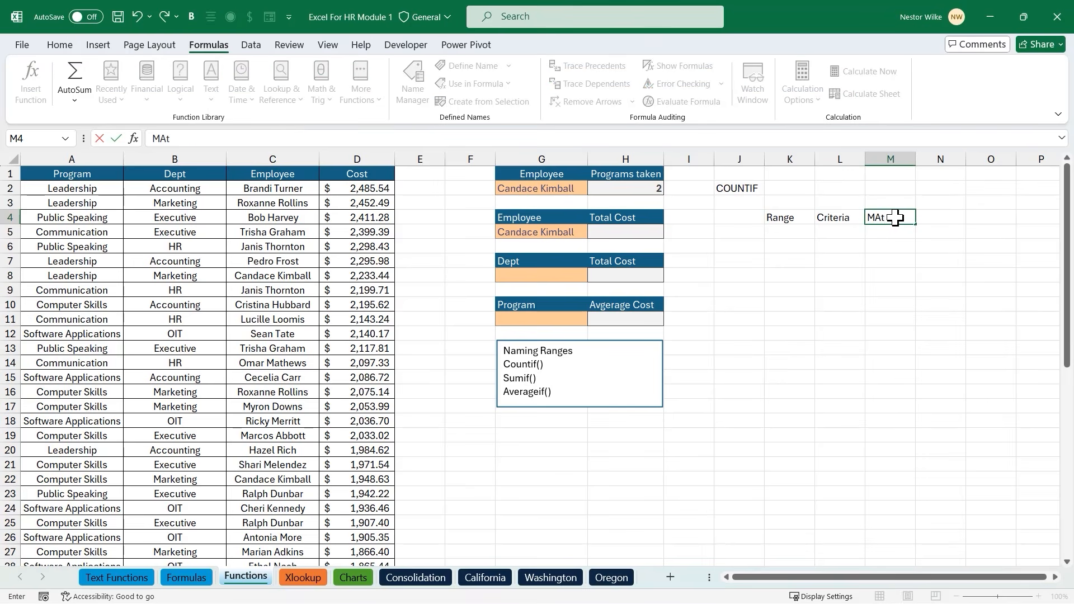
pyautogui.write('mn')
pyautogui.press('Return')
pyautogui.doubleClick(916, 158)
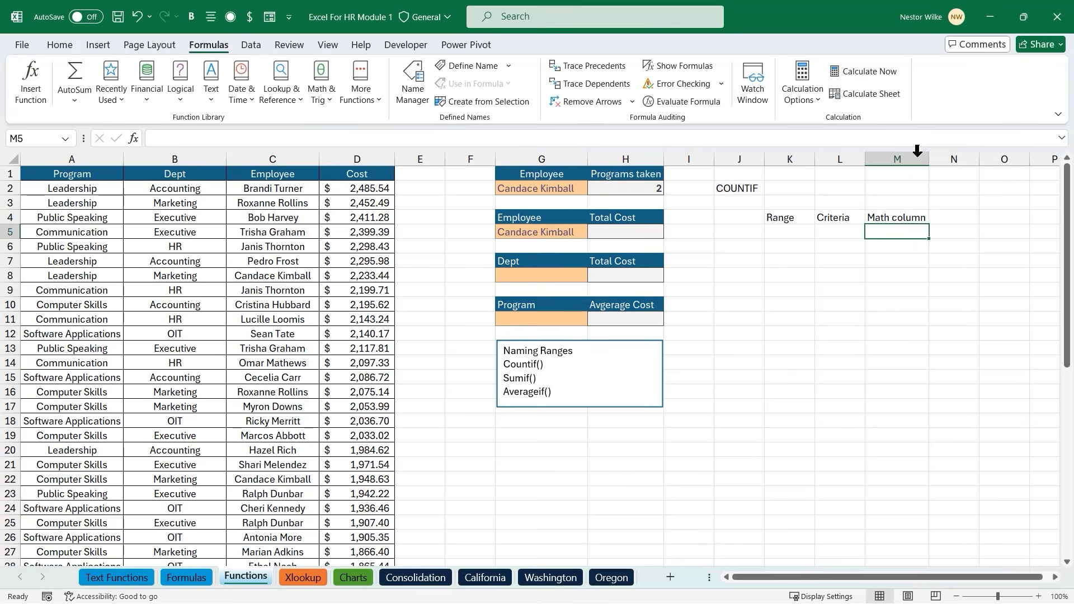
# Label the row of argument notes SUMIF in J4
pyautogui.click(739, 220)
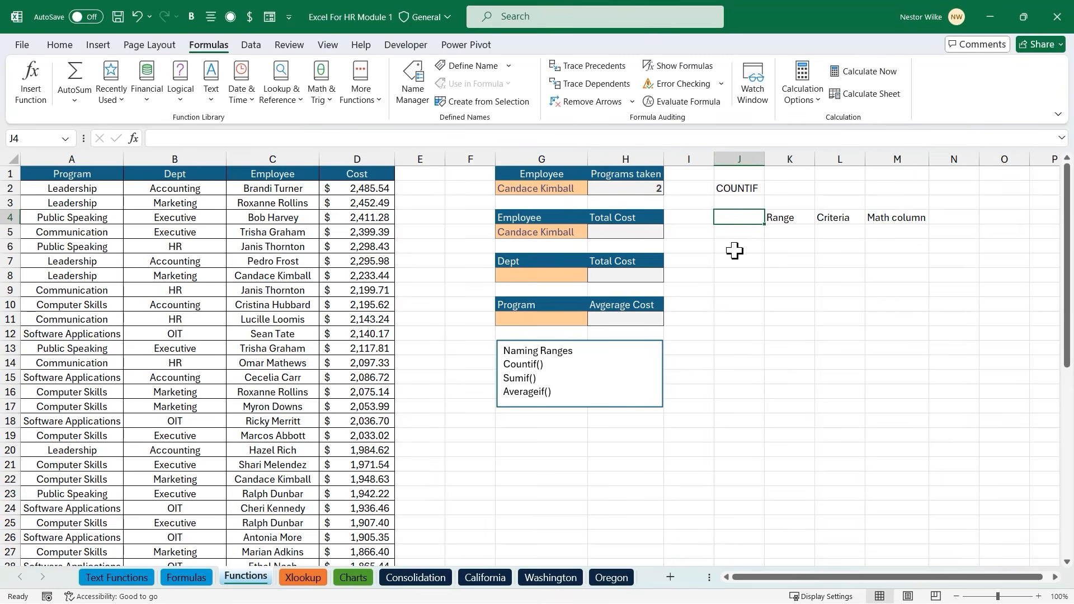
pyautogui.write('SUMIF')
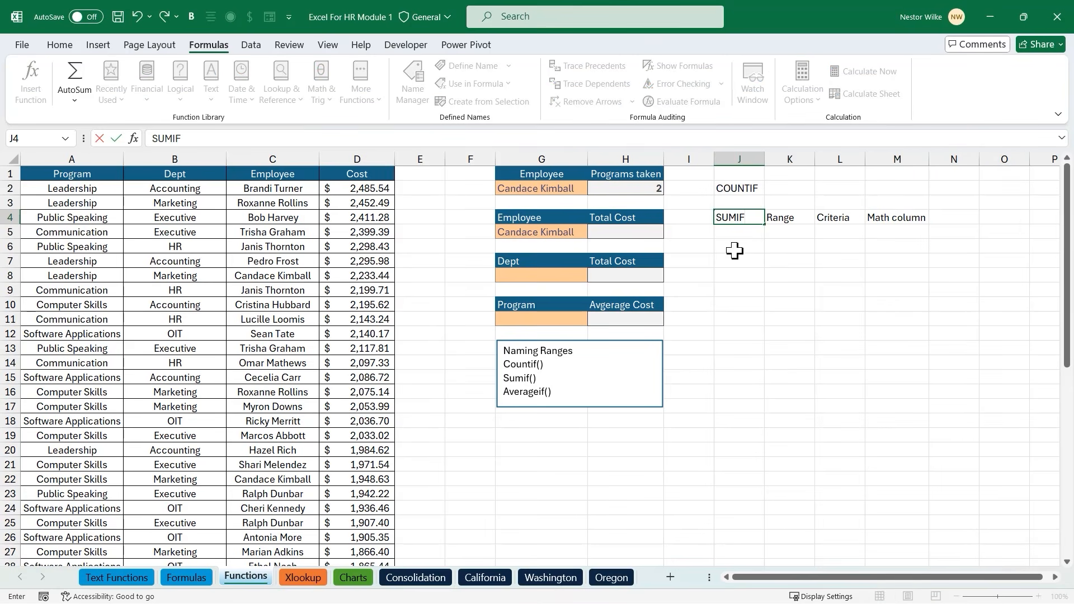
pyautogui.press('Return')
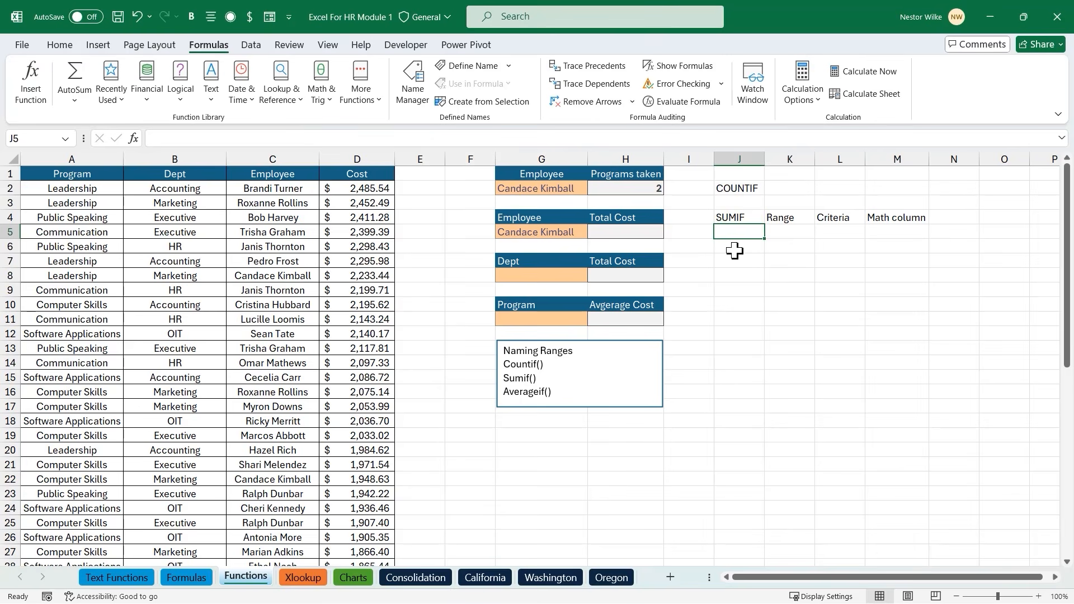
pyautogui.click(794, 230)
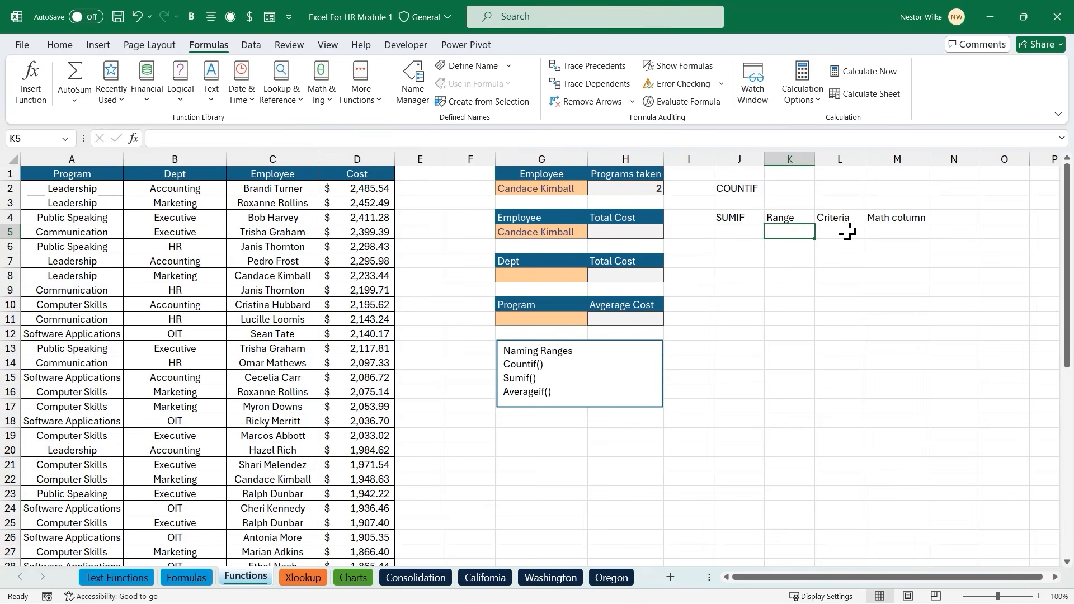
pyautogui.click(848, 231)
pyautogui.click(892, 232)
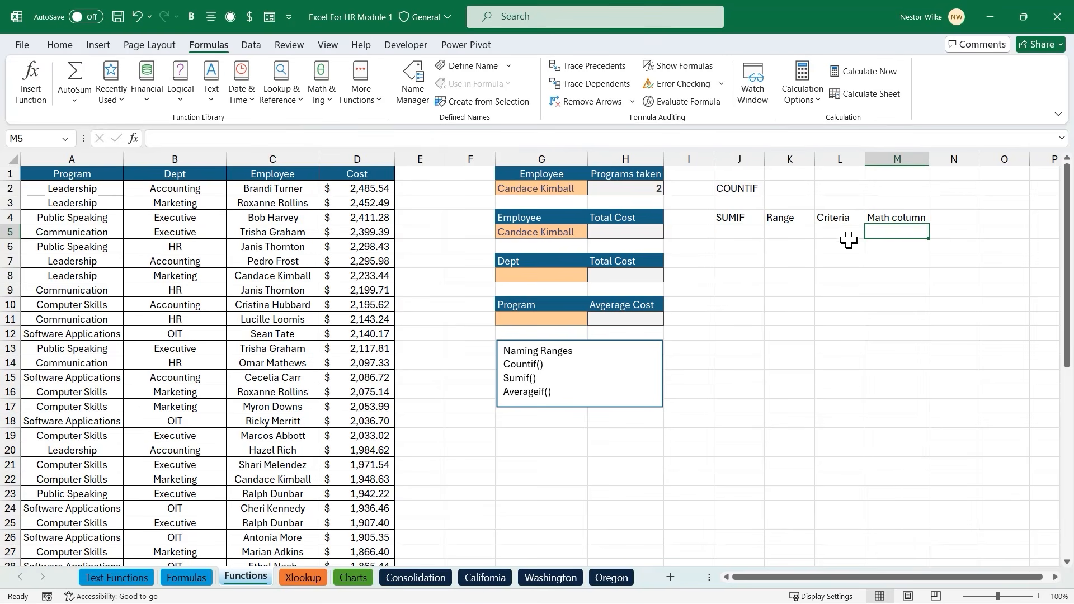
pyautogui.click(787, 233)
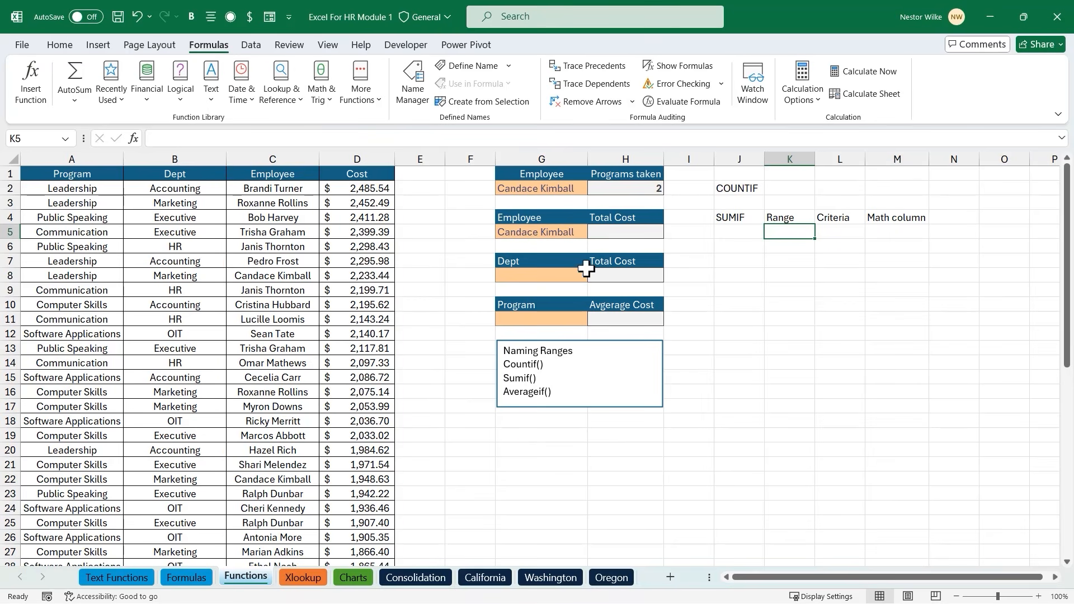
# Find the SUMIF function for H5 and open its arguments, keeping the employee Total Cost block in view
pyautogui.click(635, 231)
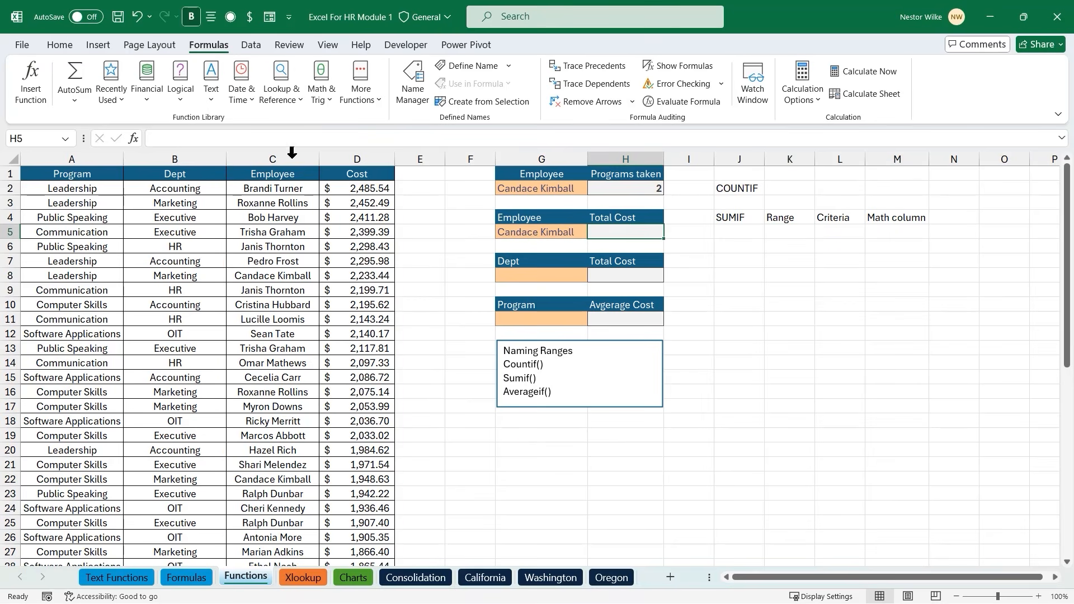
pyautogui.click(30, 83)
pyautogui.write('sumif')
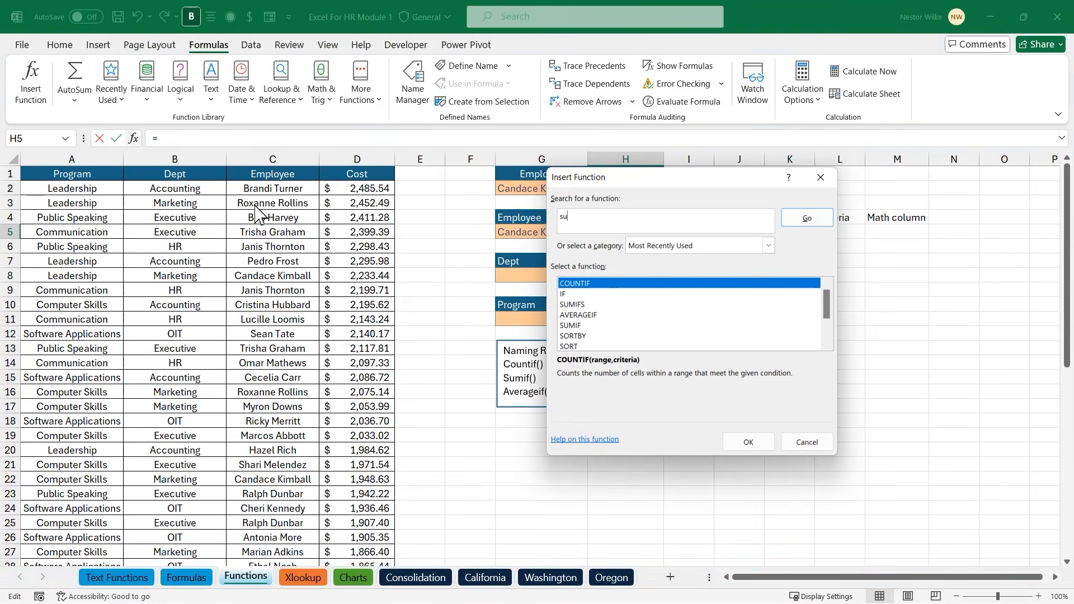
pyautogui.click(811, 221)
pyautogui.click(748, 442)
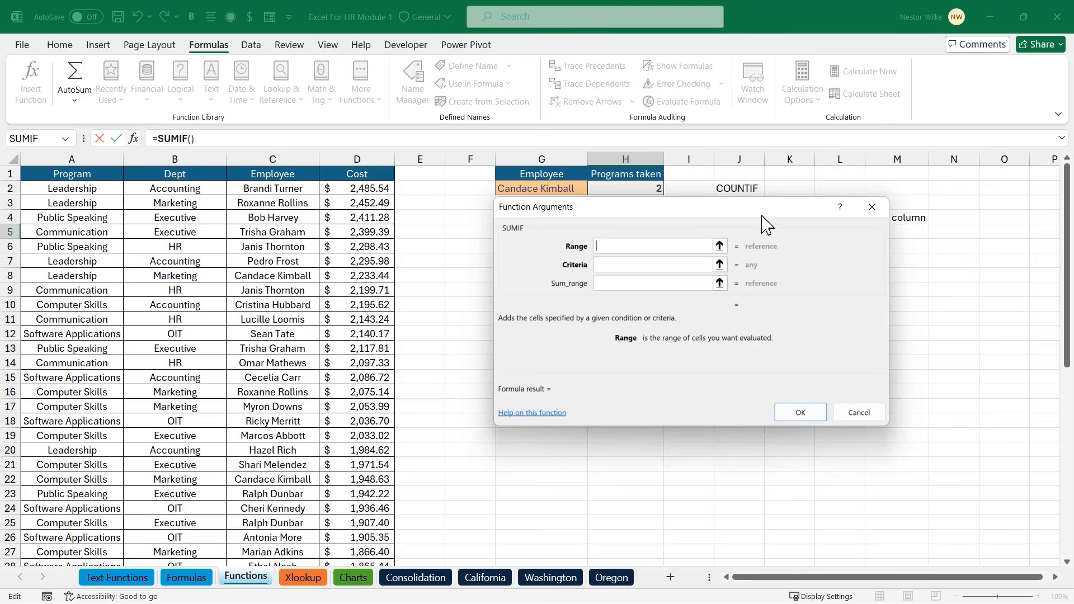
pyautogui.moveTo(749, 211); pyautogui.dragTo(819, 259)
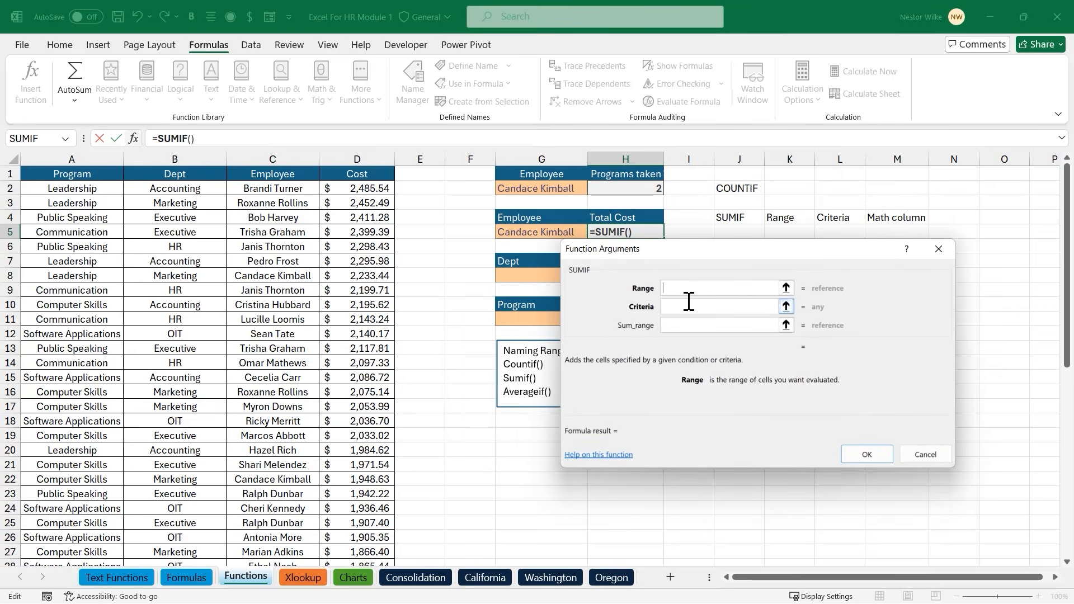
# Complete the SUMIF formula in H5 with range C2:C51, criteria G5 and sum range D2:D51
pyautogui.click(277, 190)
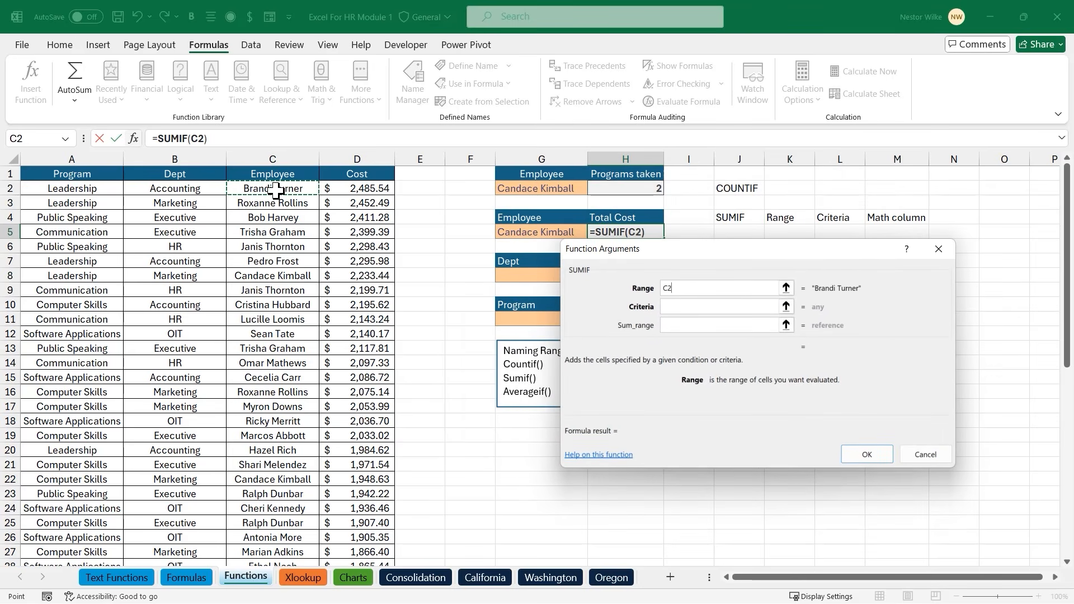
pyautogui.hotkey('ctrl', 'shift', 'Down')
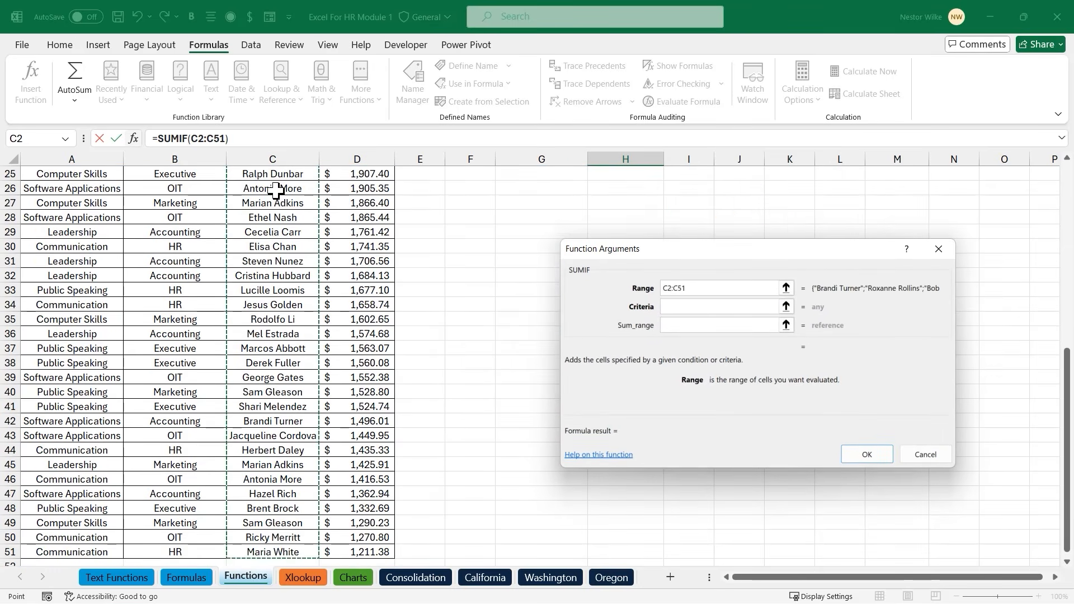
pyautogui.scroll(8, 429, 261)
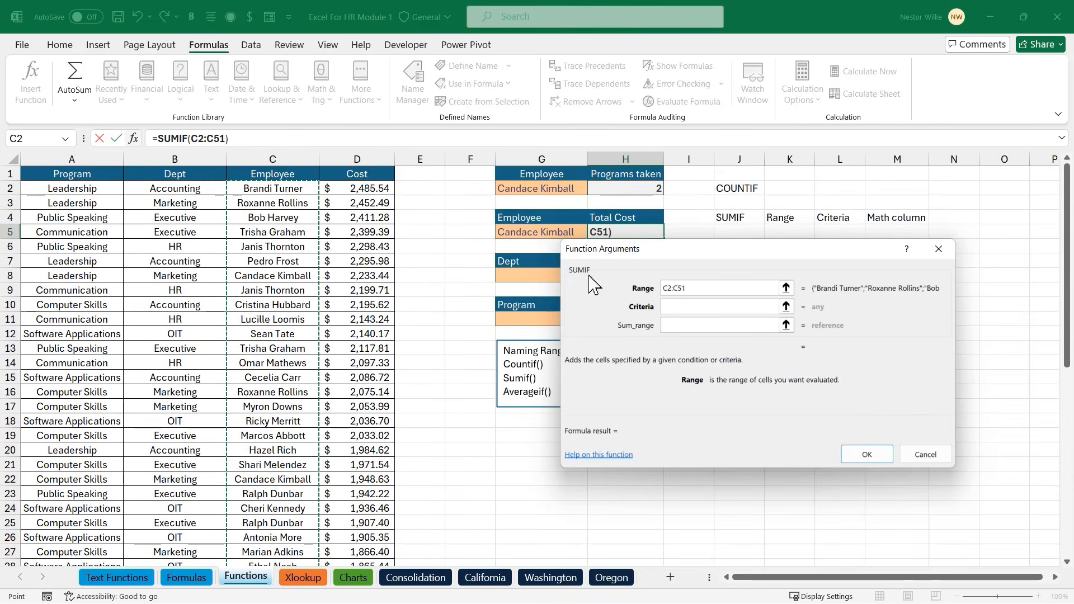
pyautogui.click(707, 306)
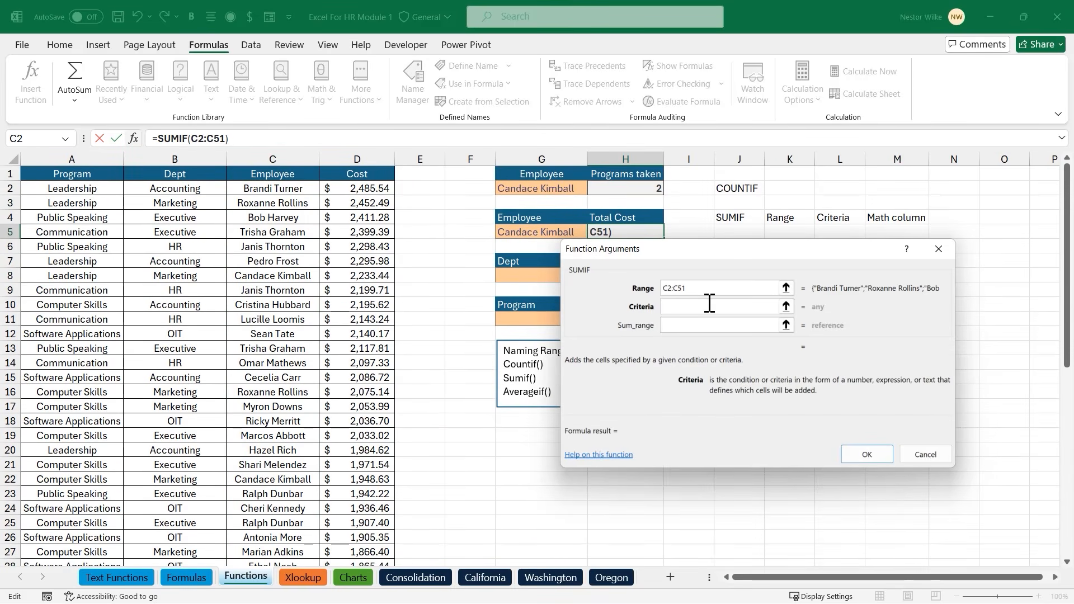
pyautogui.click(533, 231)
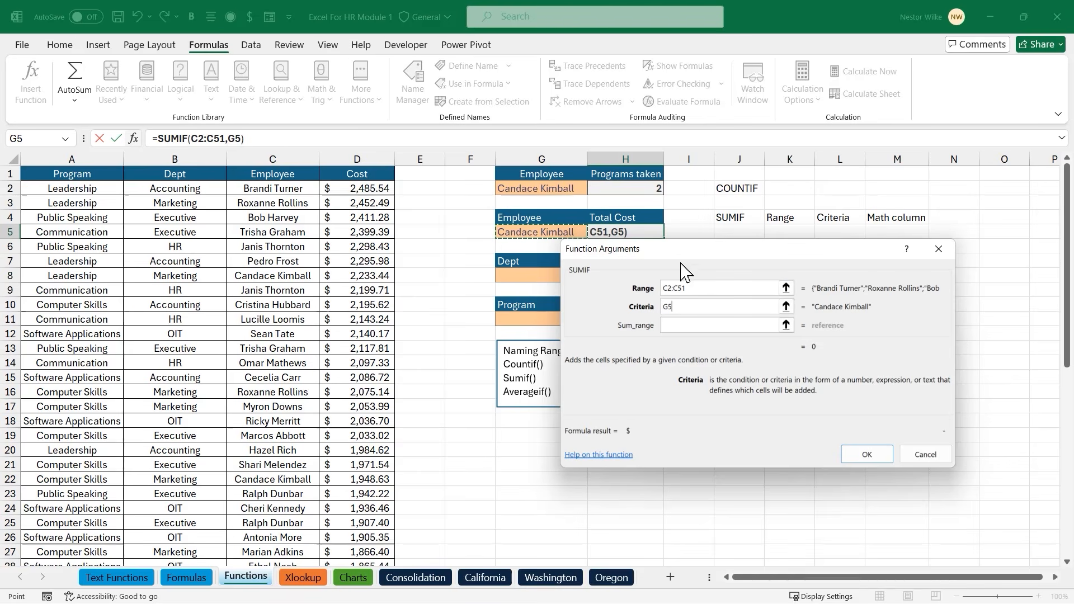
pyautogui.click(681, 326)
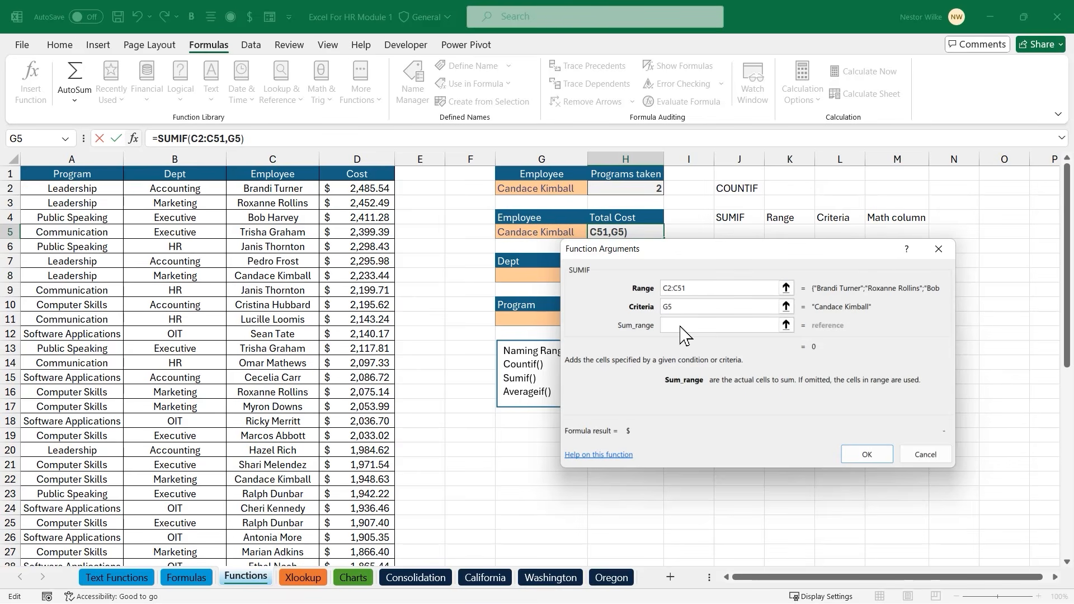
pyautogui.click(370, 190)
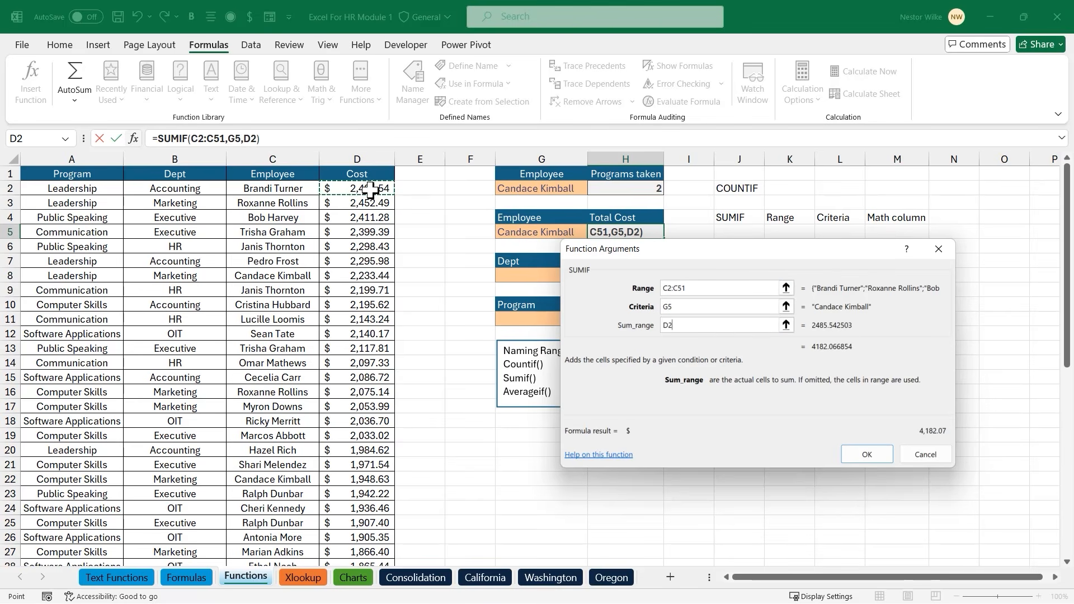
pyautogui.hotkey('ctrl', 'shift', 'Down')
pyautogui.scroll(8, 369, 190)
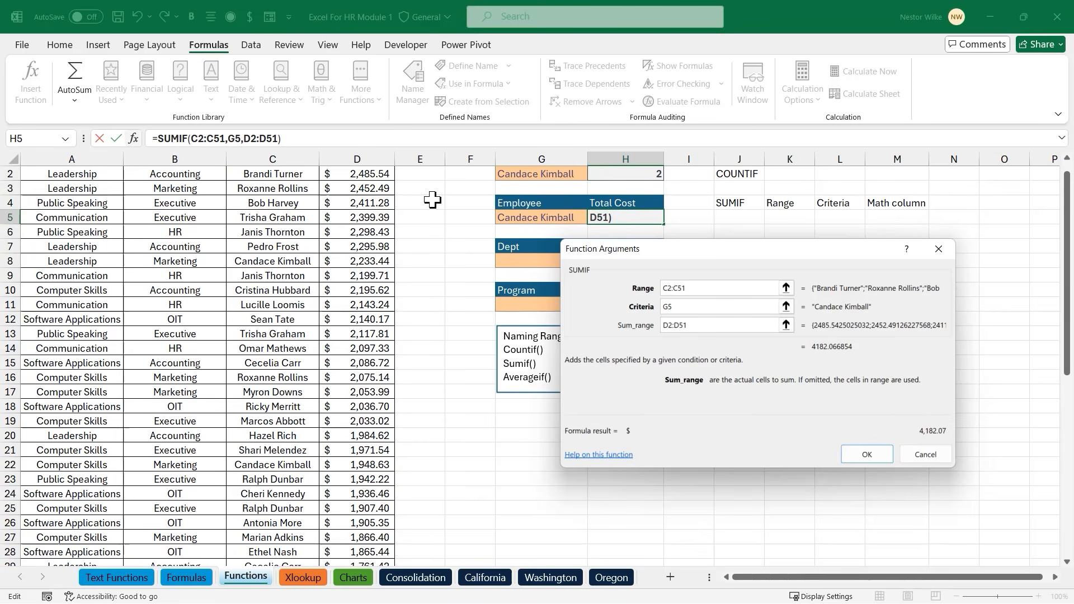
pyautogui.click(867, 455)
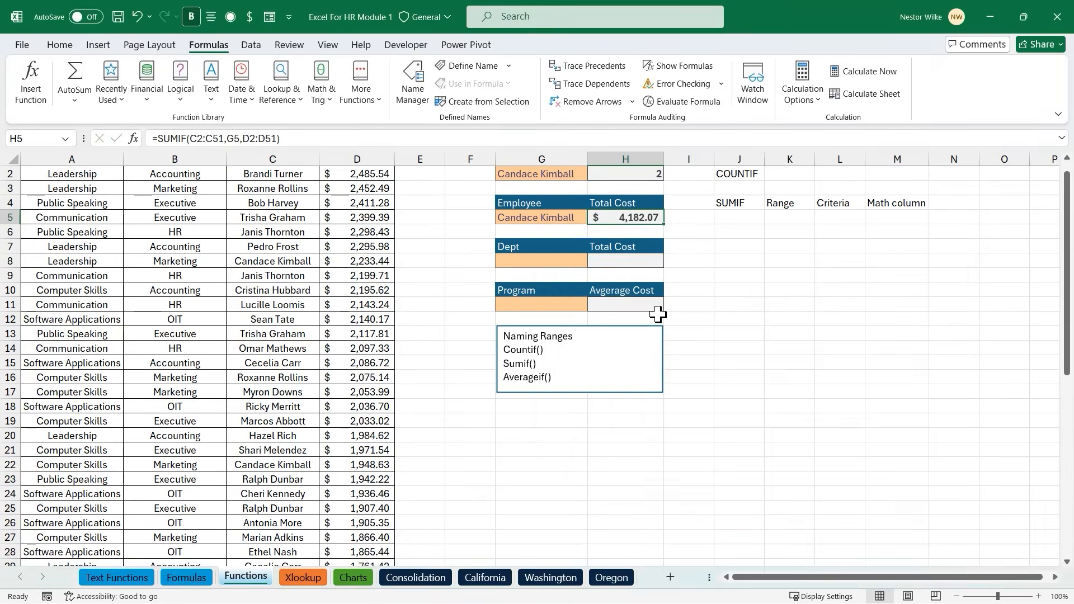
# Replace the entry in G5 with another employee's full name to test the Total Cost formula
pyautogui.scroll(1, 657, 314)
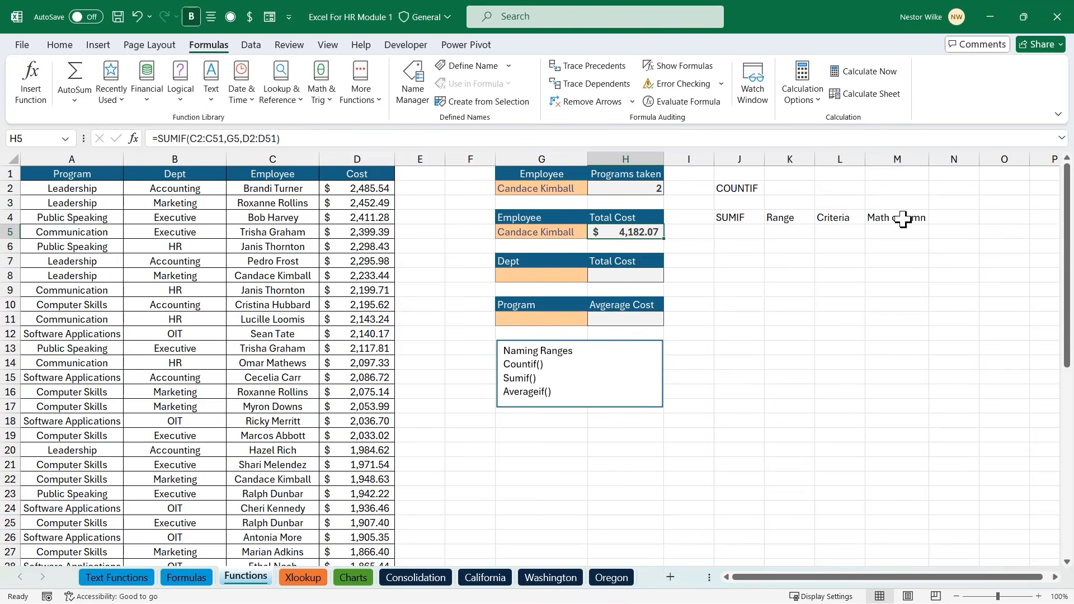
pyautogui.click(540, 234)
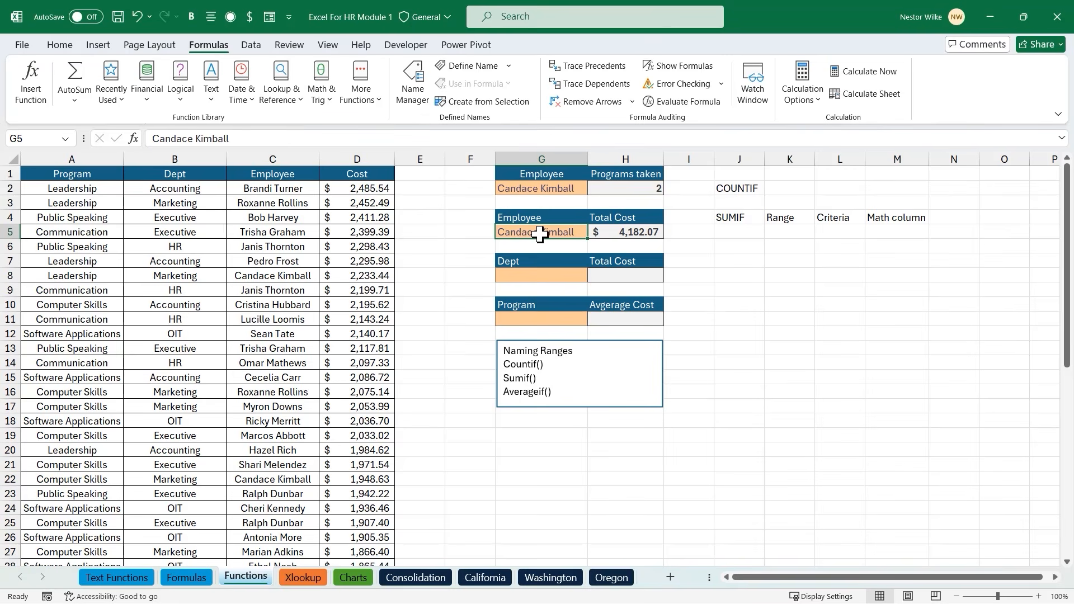
pyautogui.write('Omar')
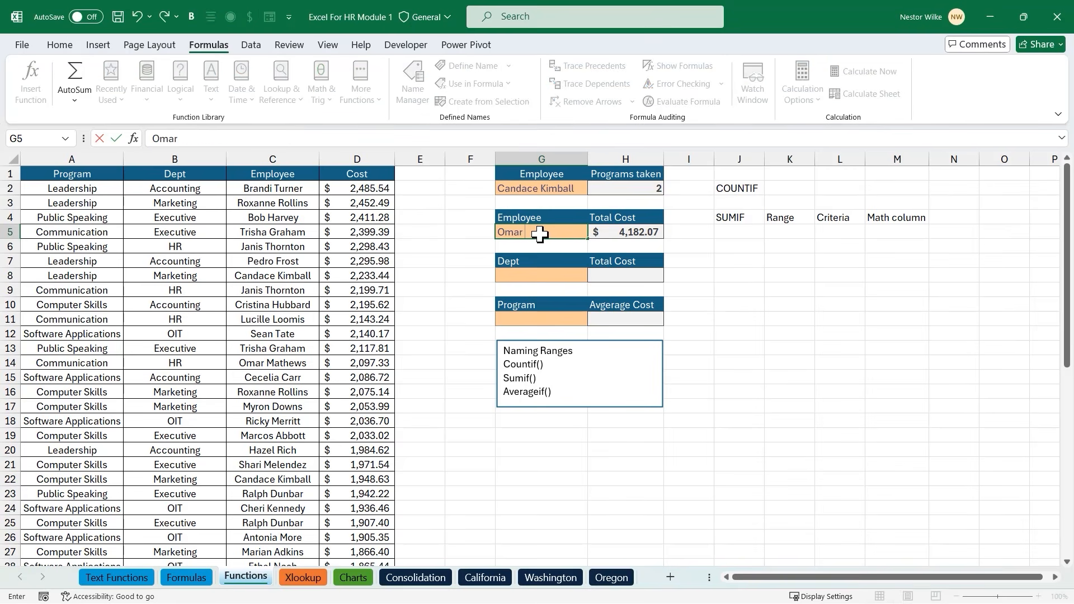
pyautogui.write(' Mathews')
pyautogui.press('Return')
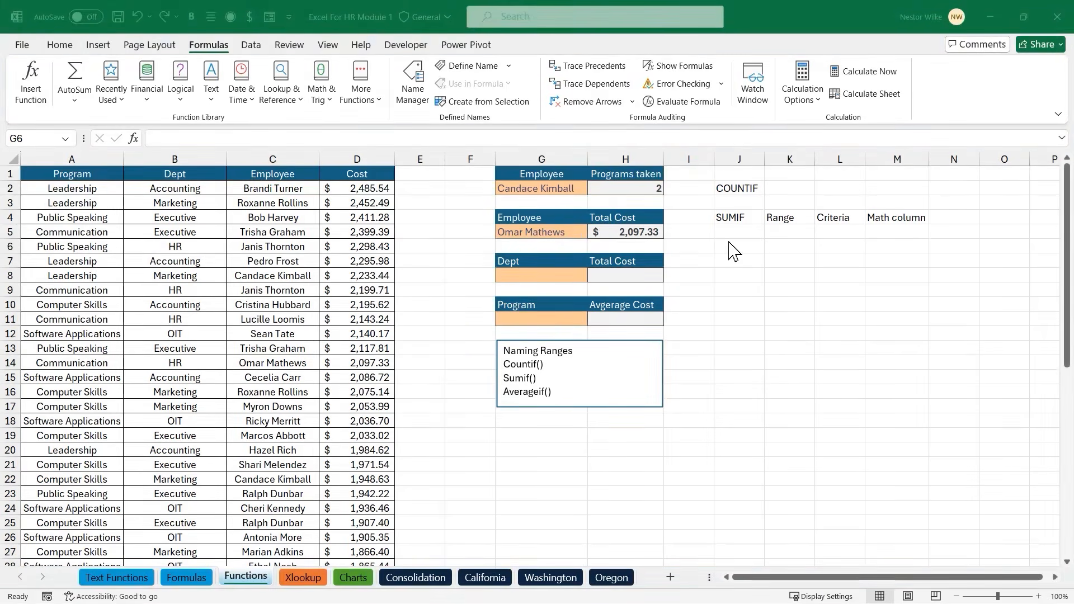
# Select the Employee entries in C2:C51 to examine the range used in the SUMIF formula
pyautogui.click(783, 219)
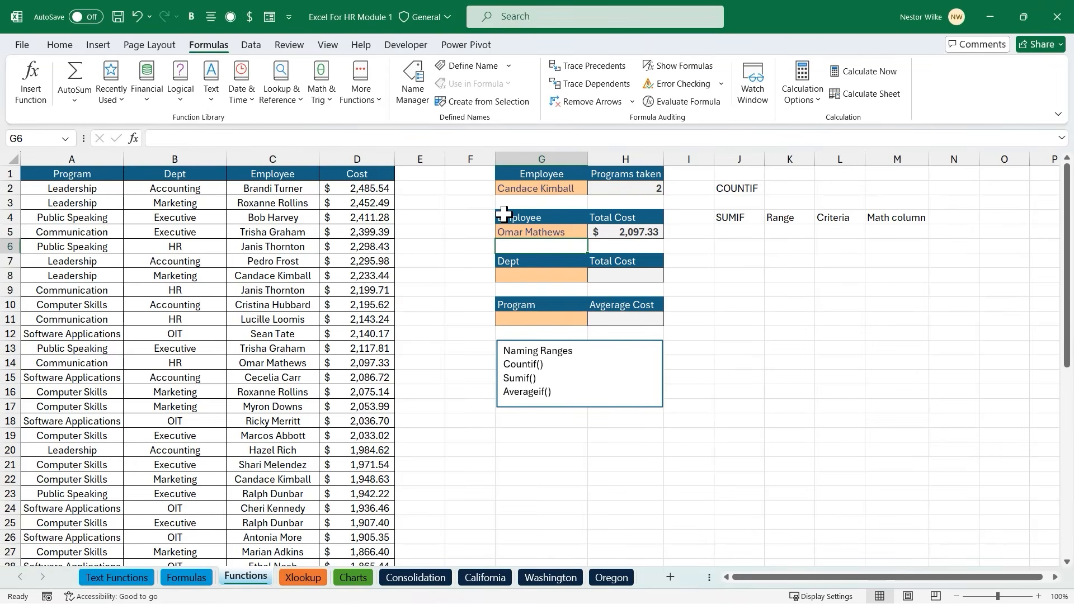
pyautogui.click(291, 186)
pyautogui.moveTo(291, 187); pyautogui.dragTo(279, 563)
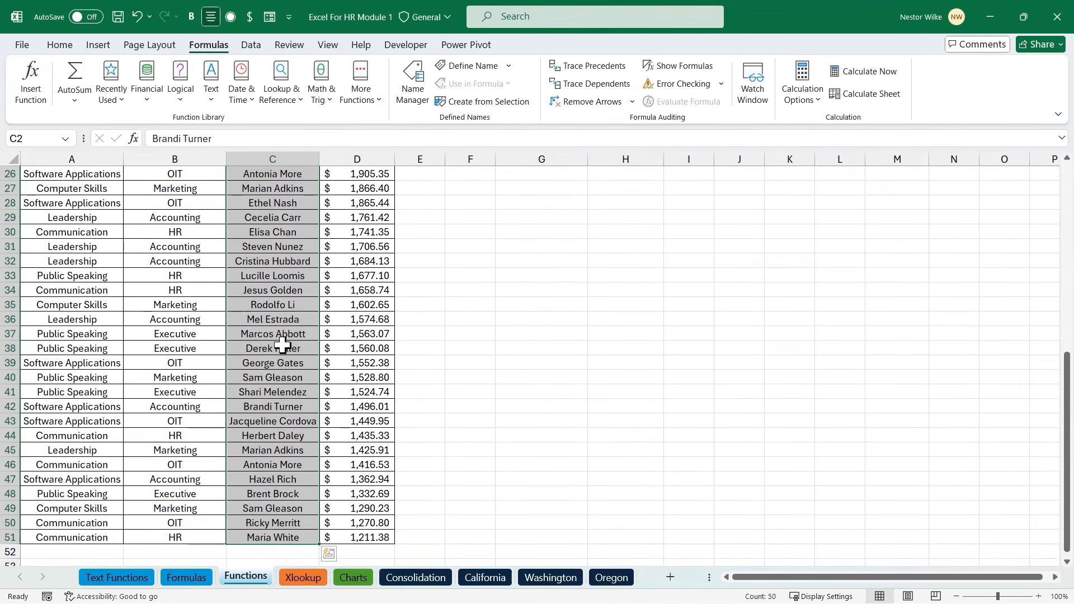
pyautogui.scroll(6, 282, 344)
pyautogui.scroll(3, 283, 344)
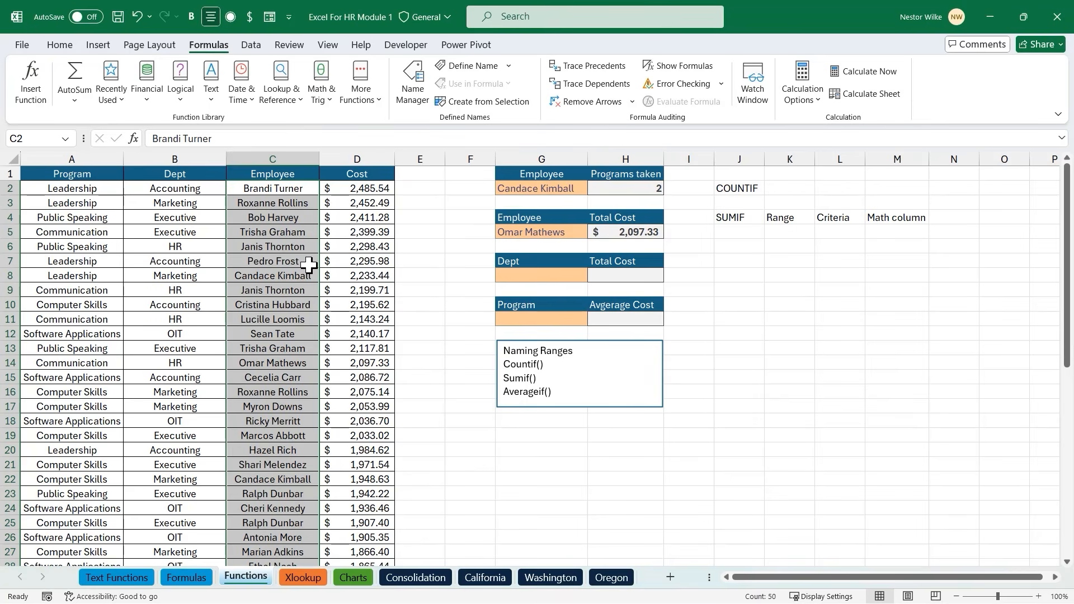
# Define the name cost for the Cost values in D2:D51
pyautogui.click(373, 189)
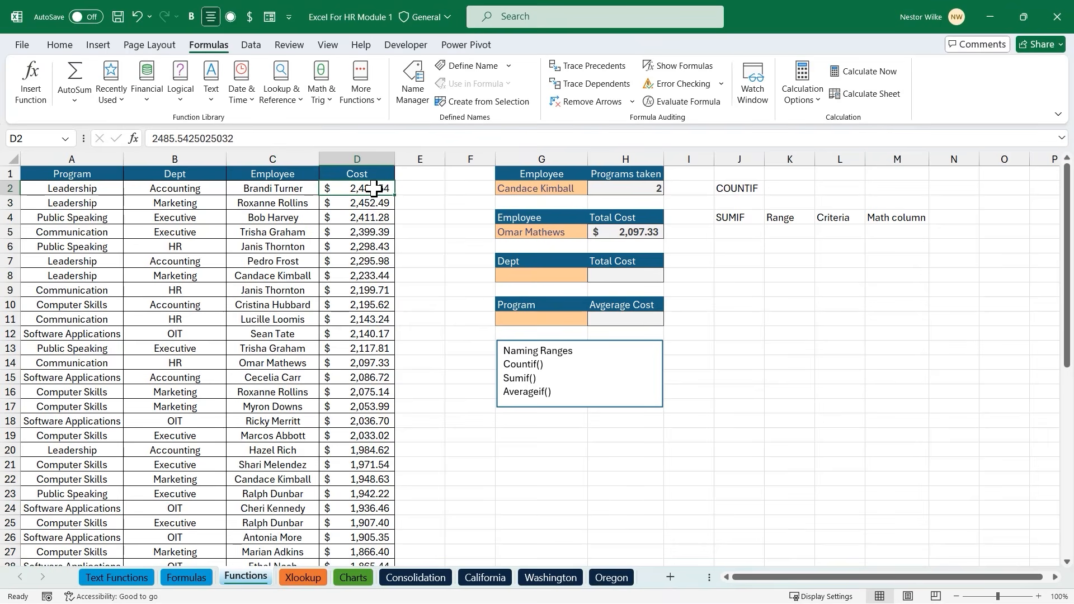
pyautogui.hotkey('ctrl', 'shift', 'Down')
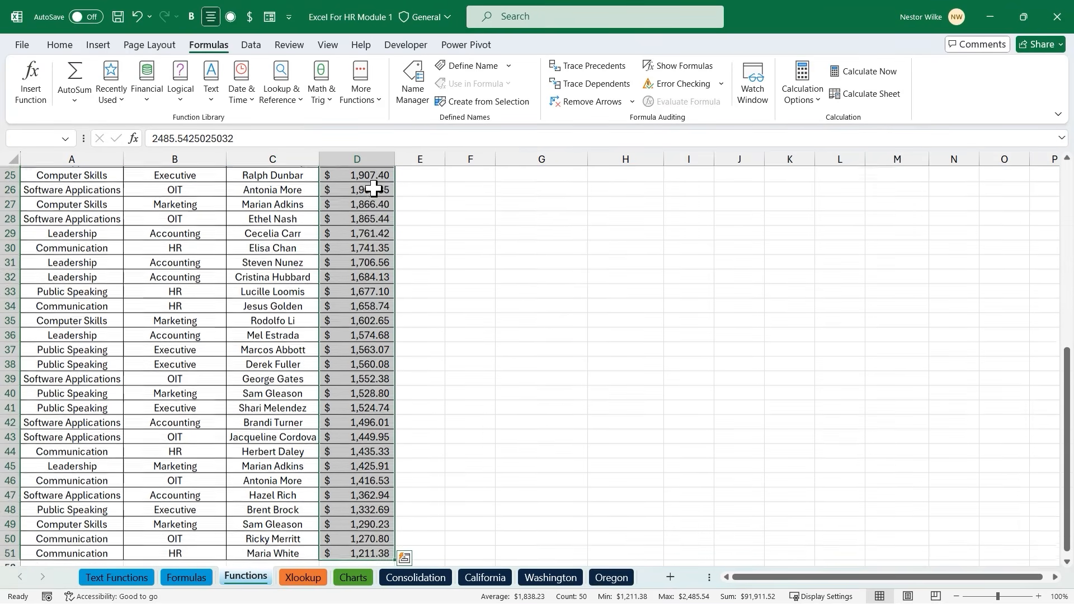
pyautogui.scroll(8, 373, 190)
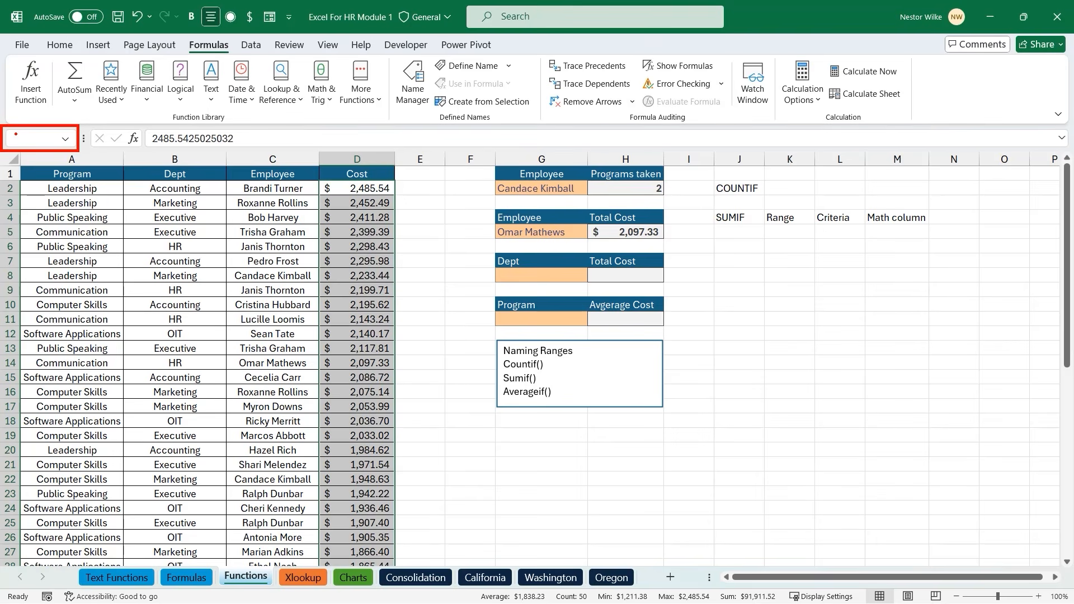
pyautogui.press('t')
pyautogui.write('cost')
pyautogui.press('Escape')
pyautogui.click(29, 140)
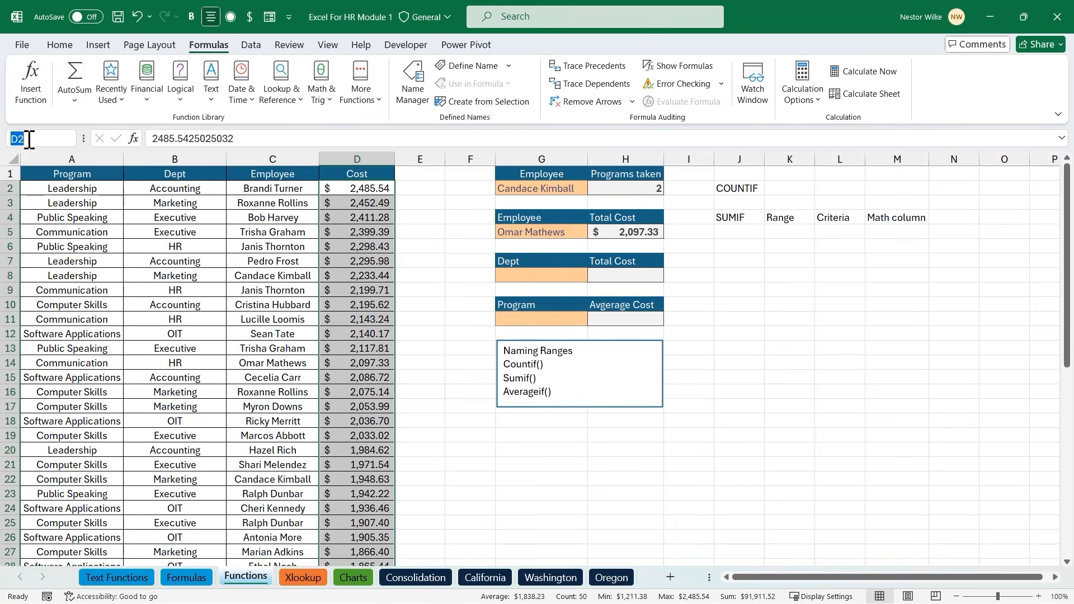
pyautogui.write('cost')
pyautogui.press('Return')
pyautogui.click(790, 263)
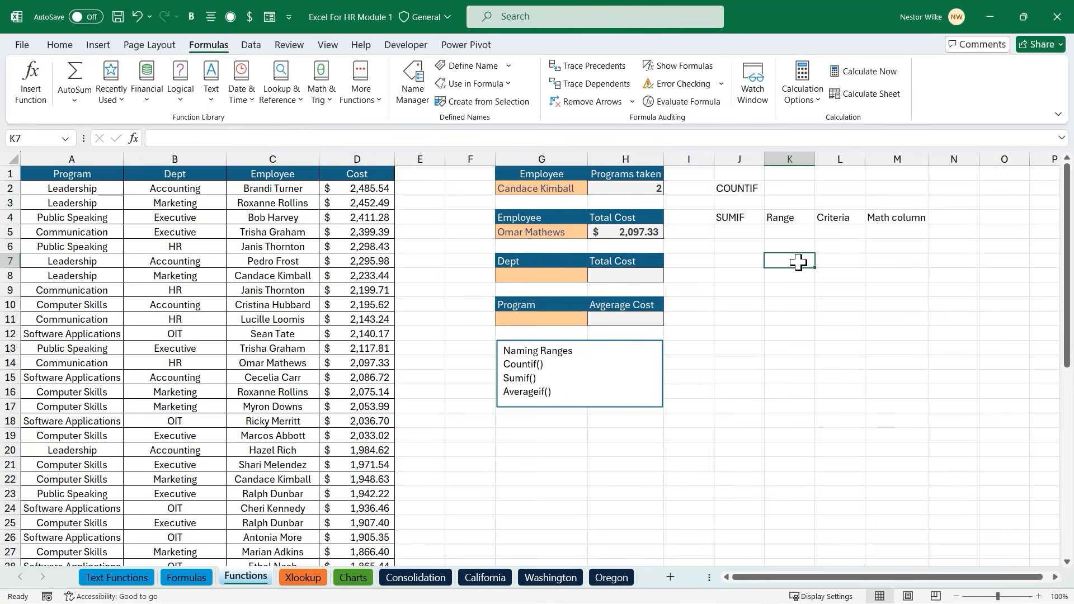
# Go to the named range cost to check which cells it covers
pyautogui.click(66, 140)
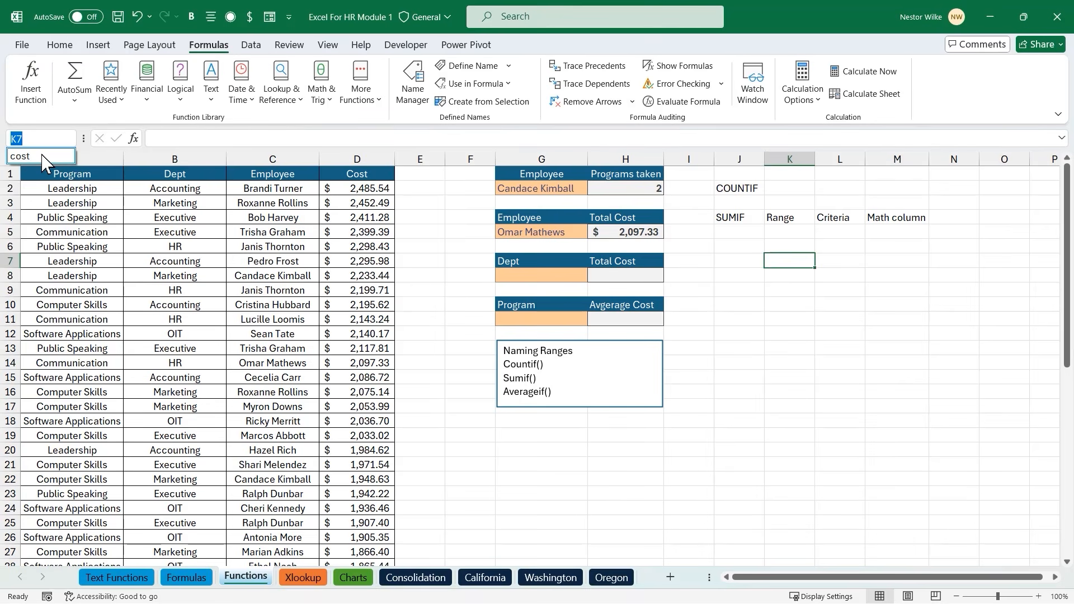
pyautogui.click(42, 157)
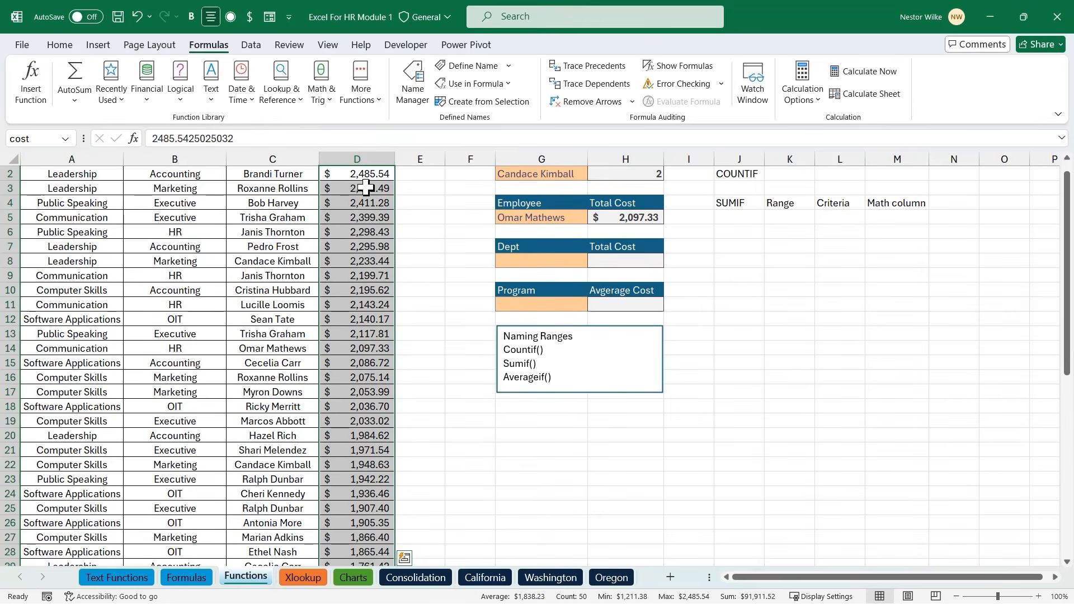
pyautogui.scroll(1, 366, 187)
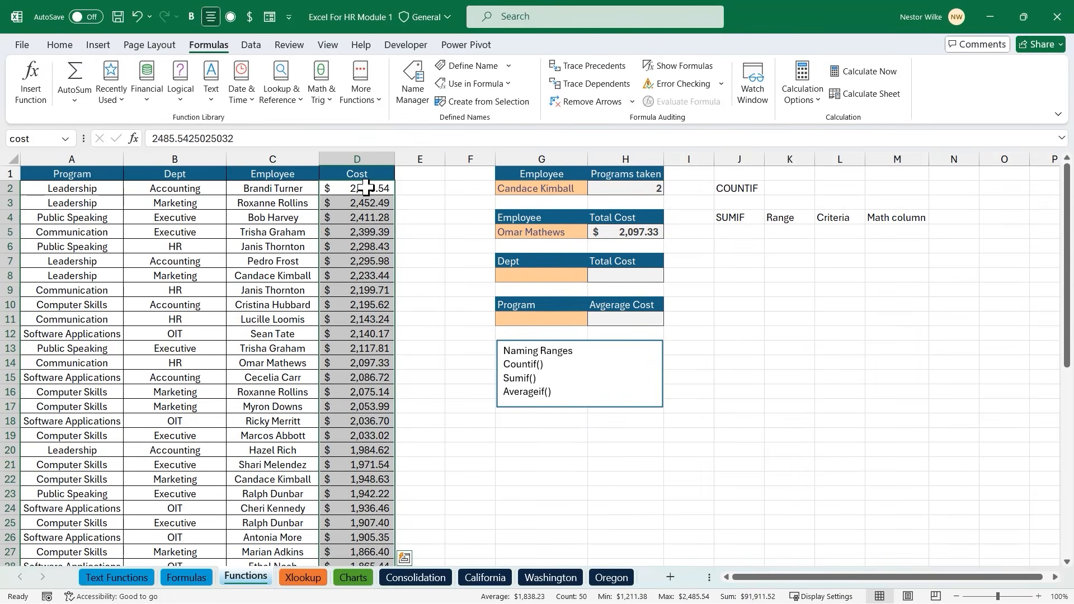
pyautogui.click(744, 272)
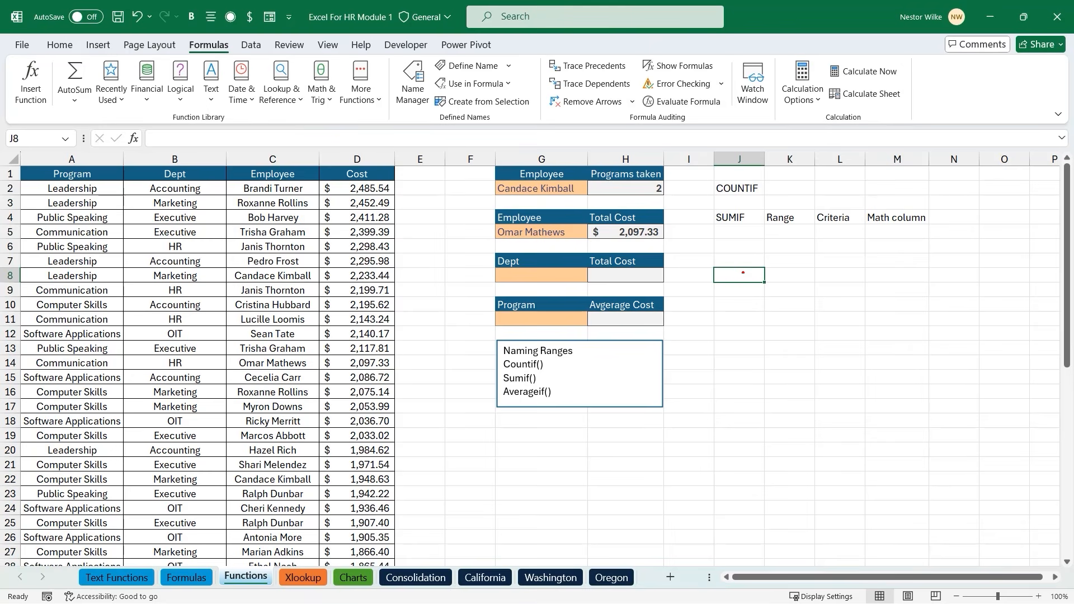
pyautogui.write('cost (')
pyautogui.write('Functions')
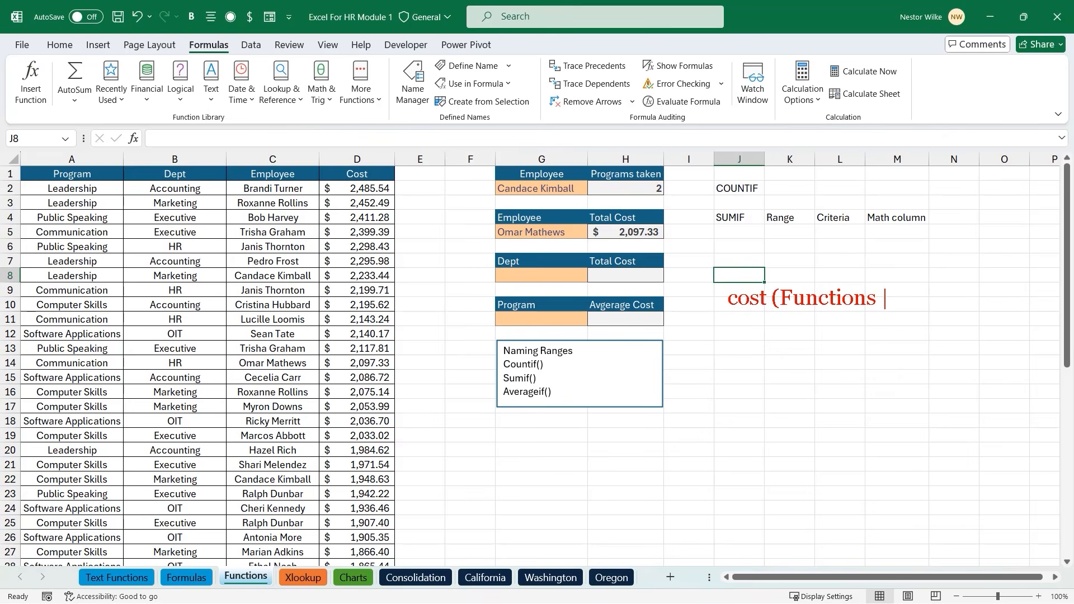
pyautogui.write(' D2:D51')
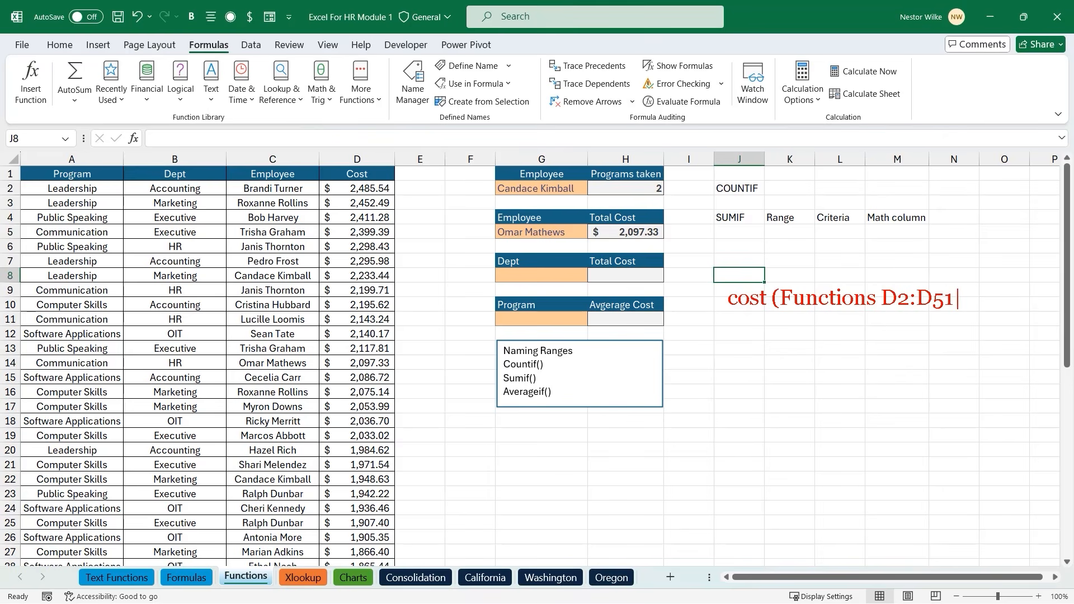
pyautogui.write(')')
pyautogui.press('Escape')
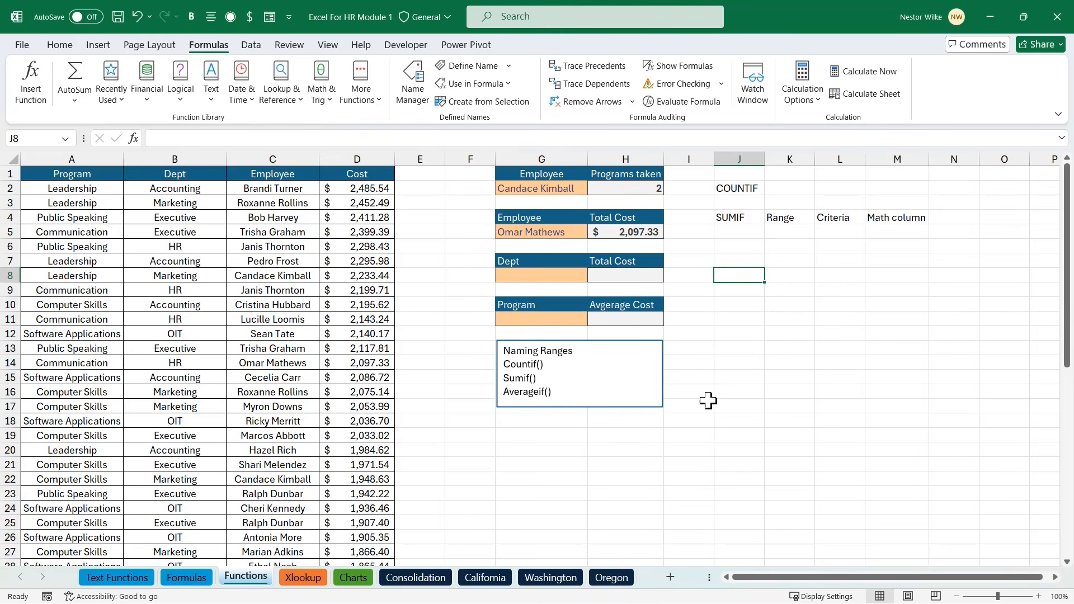
# Label G19 Total Cost and enter =SUM(cost) in H19 using the named range
pyautogui.click(533, 435)
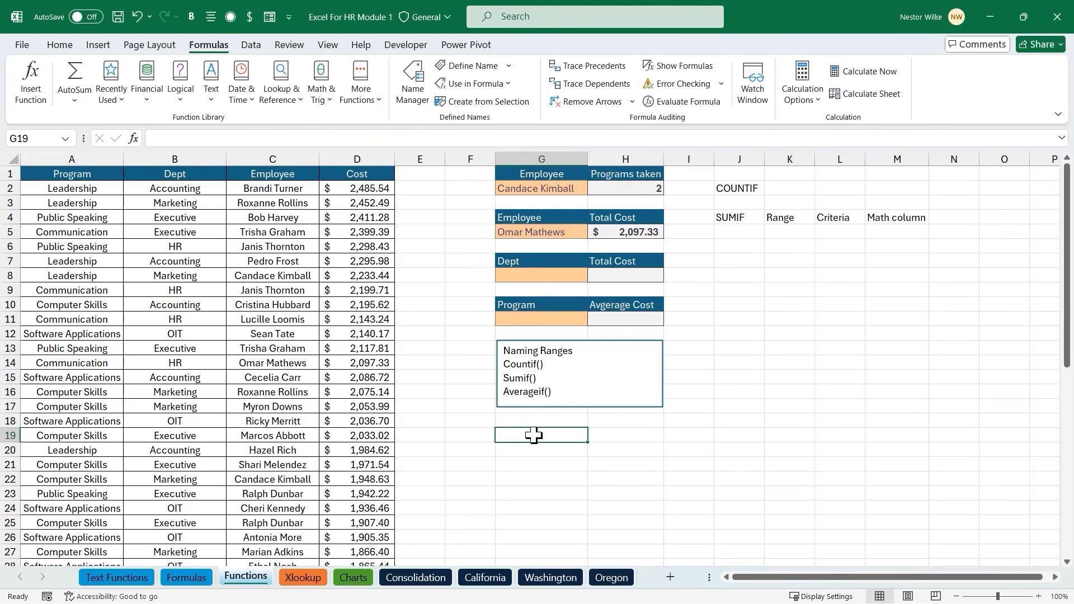
pyautogui.write('Total Cost')
pyautogui.press('Tab')
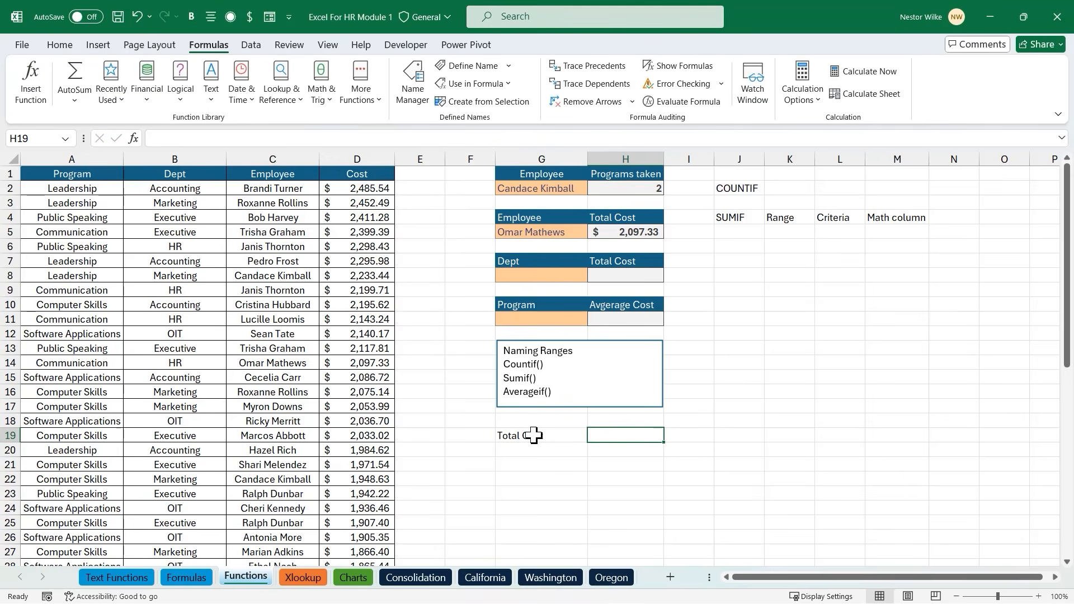
pyautogui.write('=sum')
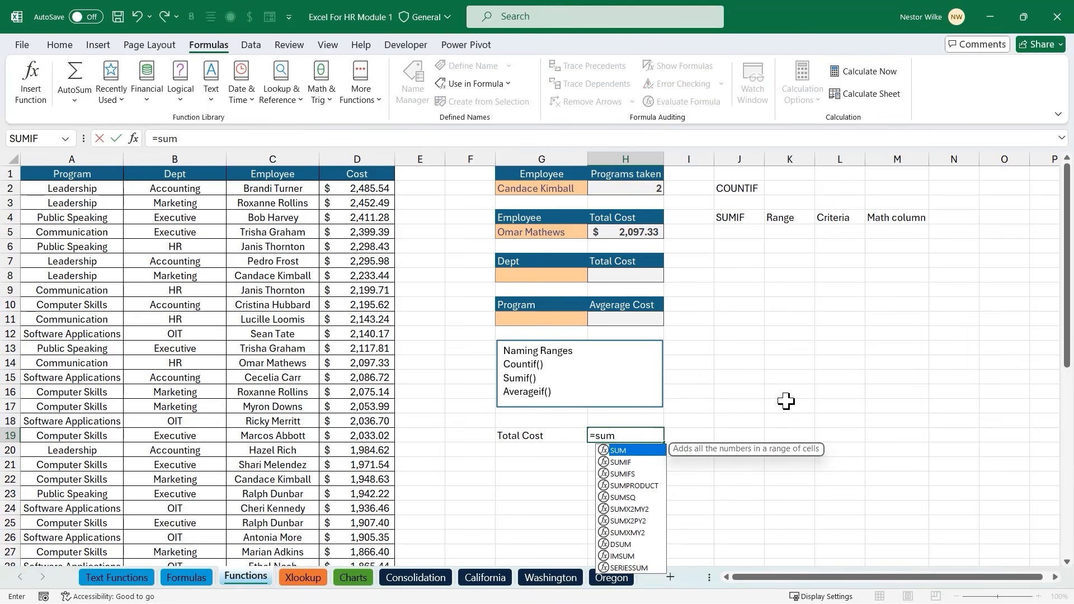
pyautogui.press('Tab')
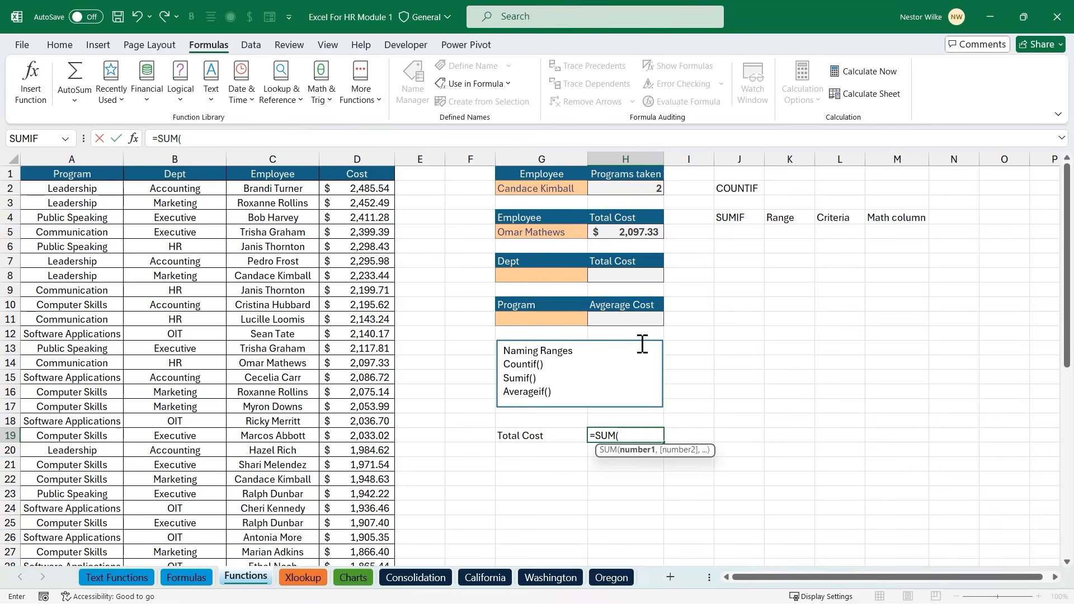
pyautogui.write('cos')
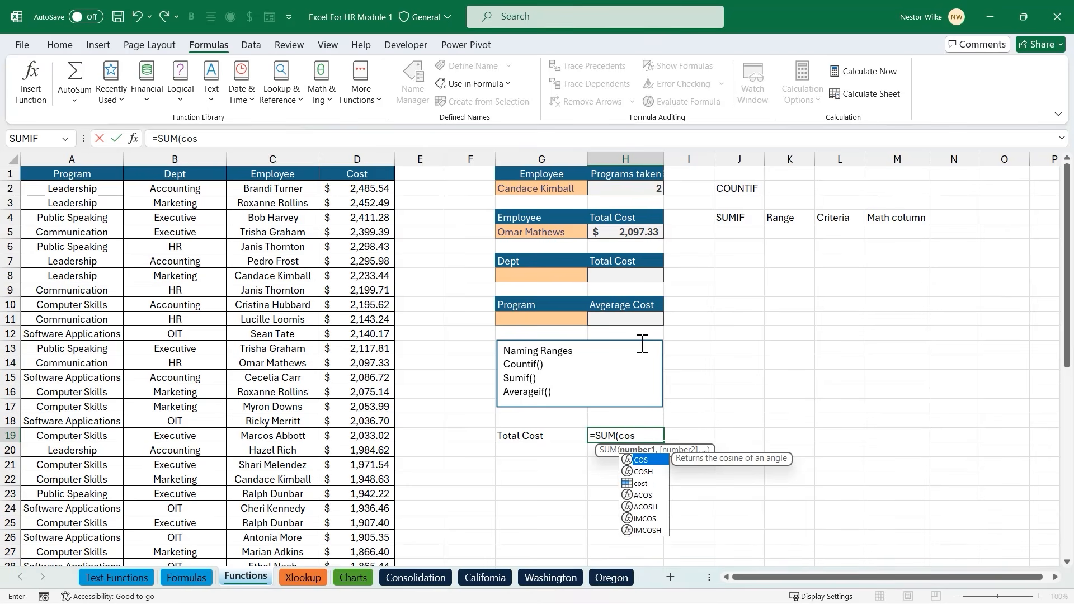
pyautogui.write('t')
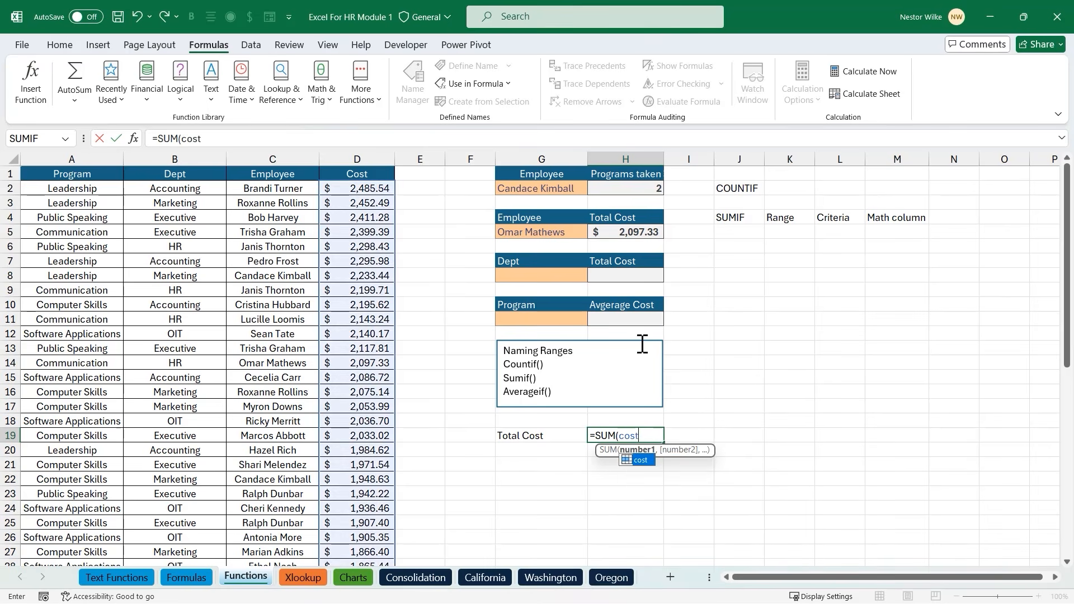
pyautogui.doubleClick(641, 461)
pyautogui.write(')')
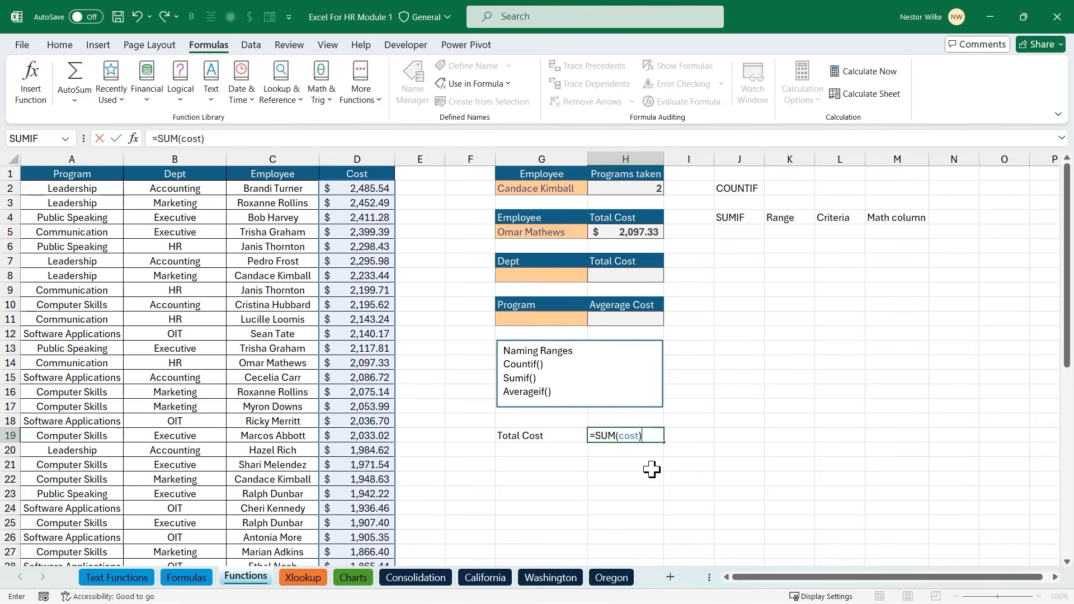
pyautogui.press('Return')
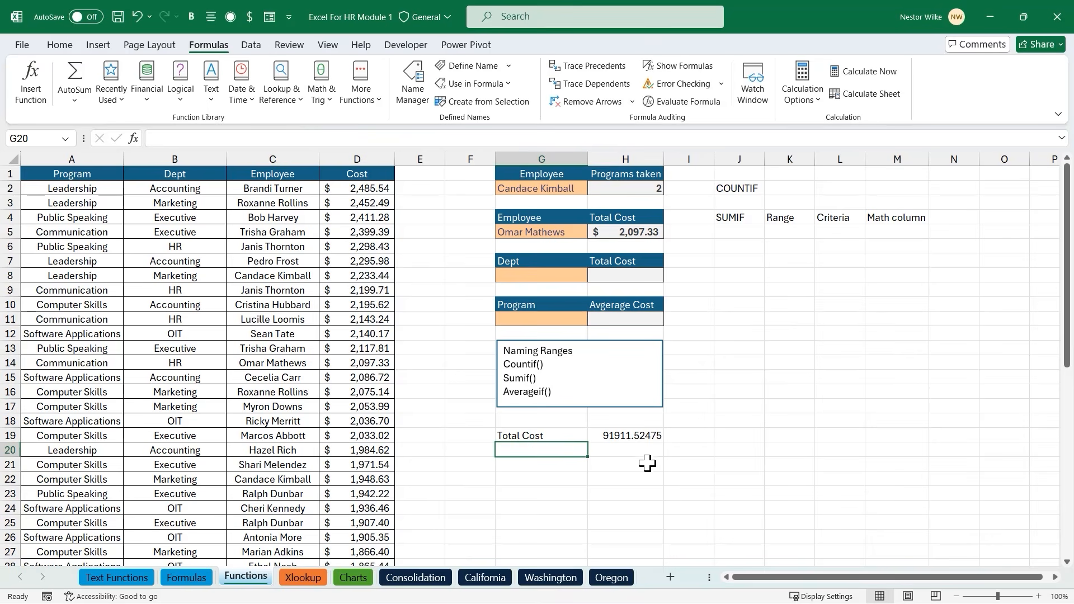
# Format the total in H19 with the Accounting number format
pyautogui.click(618, 438)
pyautogui.rightClick(619, 438)
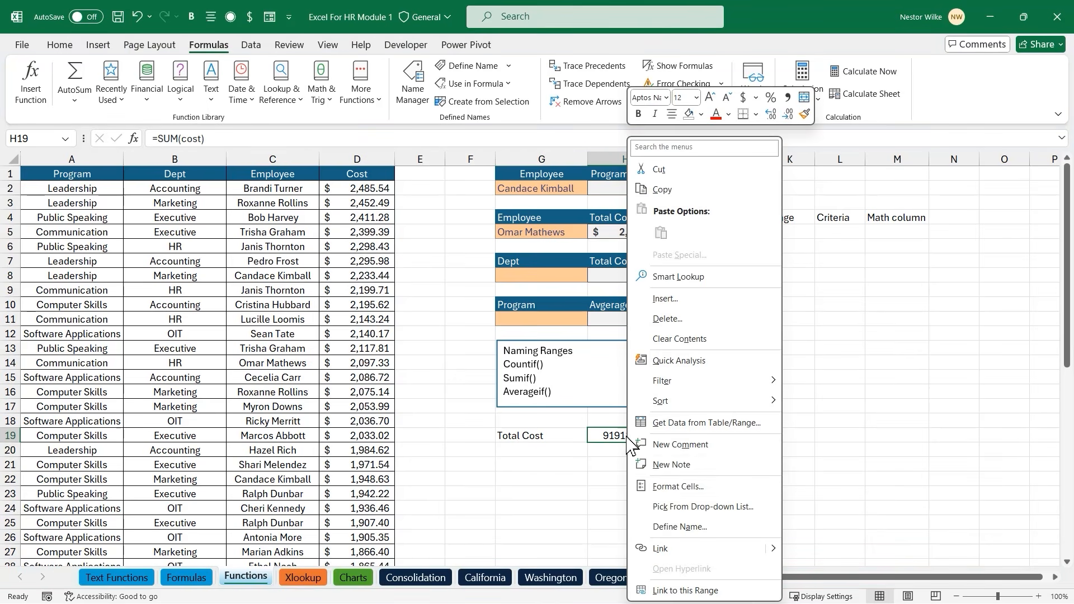
pyautogui.click(678, 487)
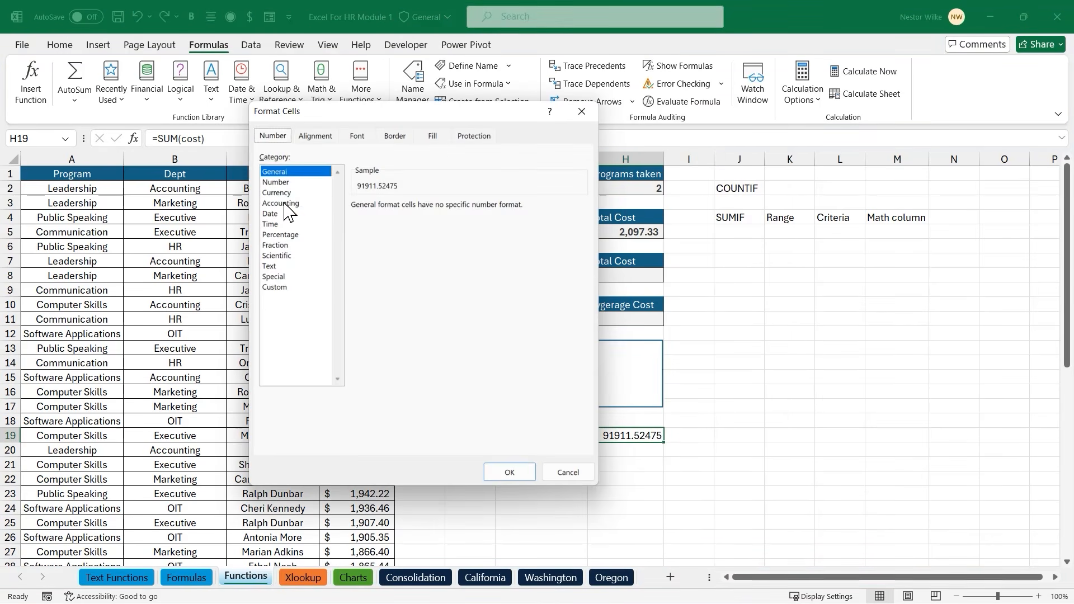
pyautogui.click(295, 204)
pyautogui.click(510, 472)
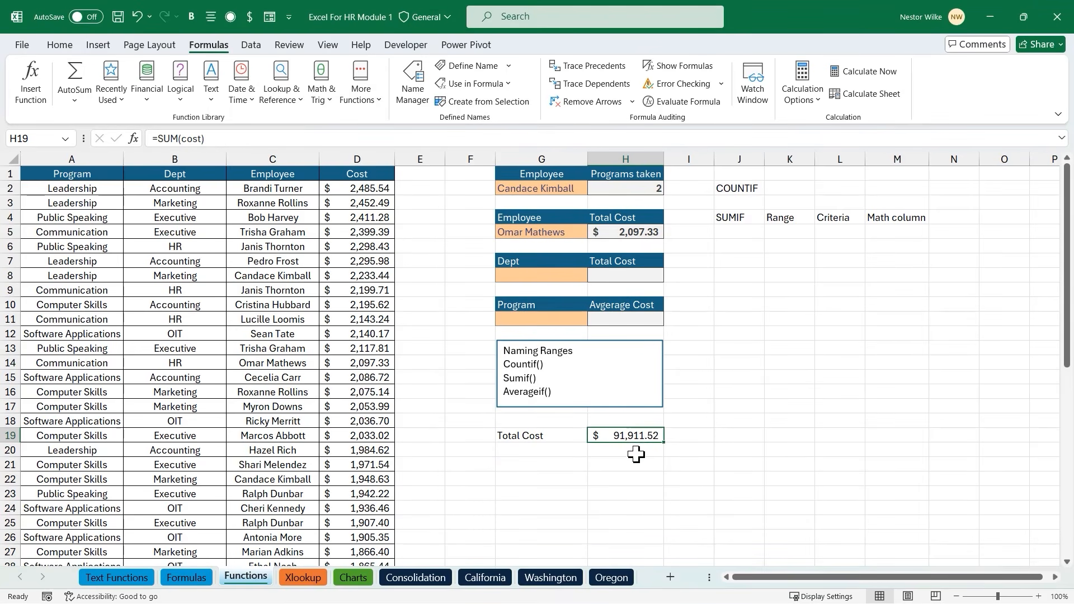
# Label G20 Average Cost and enter =AVERAGE(cost) in H20 using the named range
pyautogui.click(557, 452)
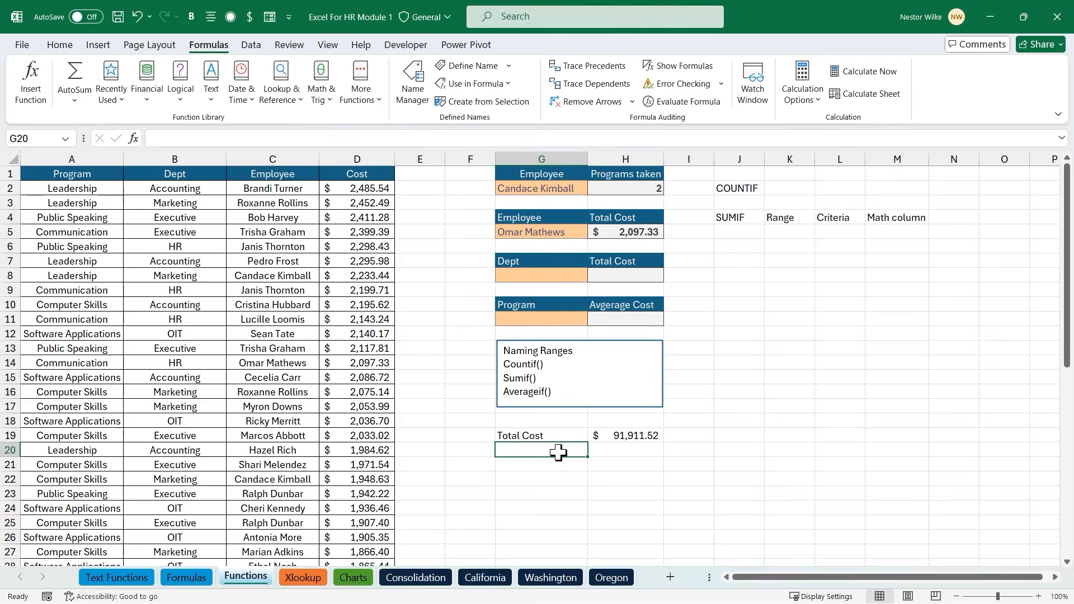
pyautogui.write('Average')
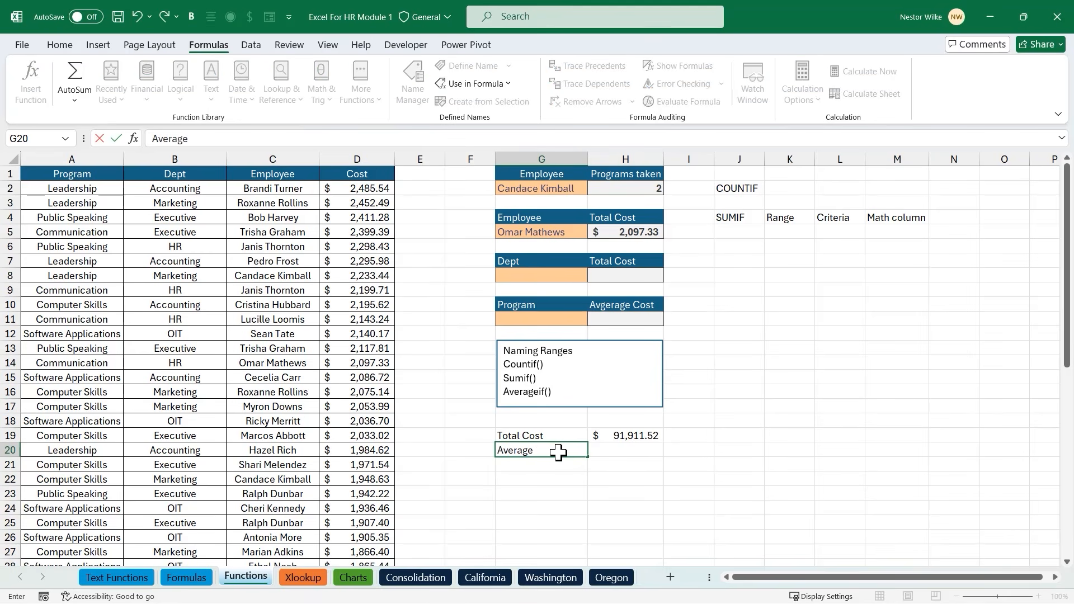
pyautogui.write(' Cost')
pyautogui.press('Tab')
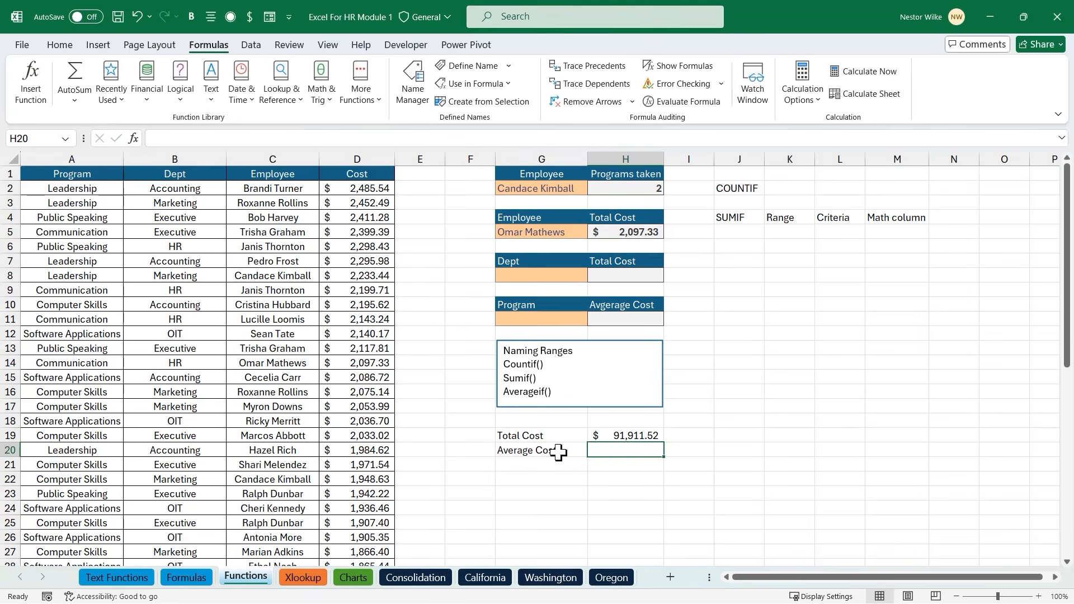
pyautogui.write('=aver')
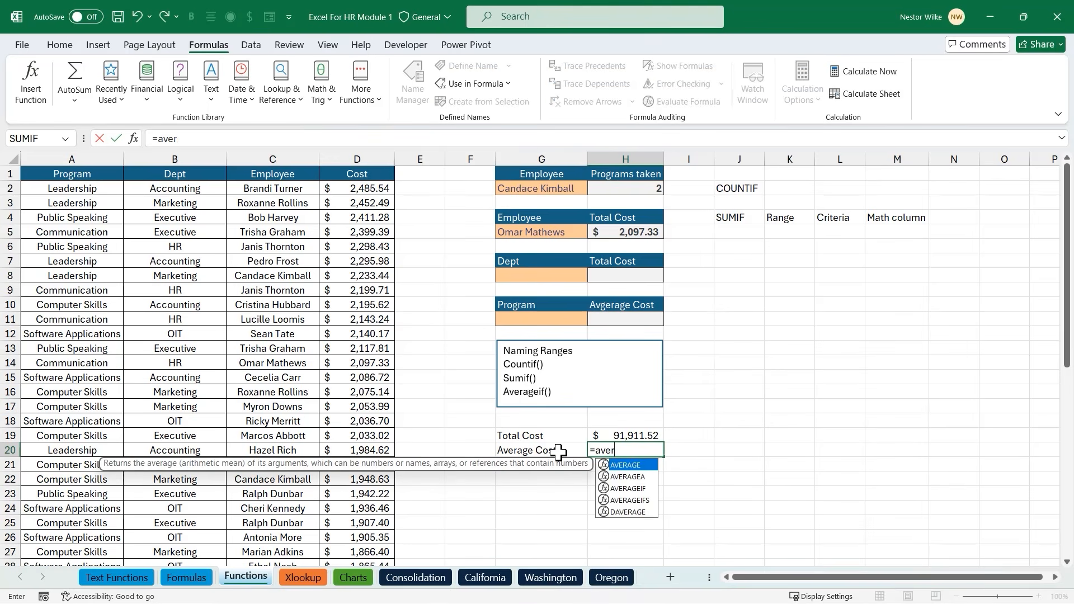
pyautogui.write('ag')
pyautogui.press('Tab')
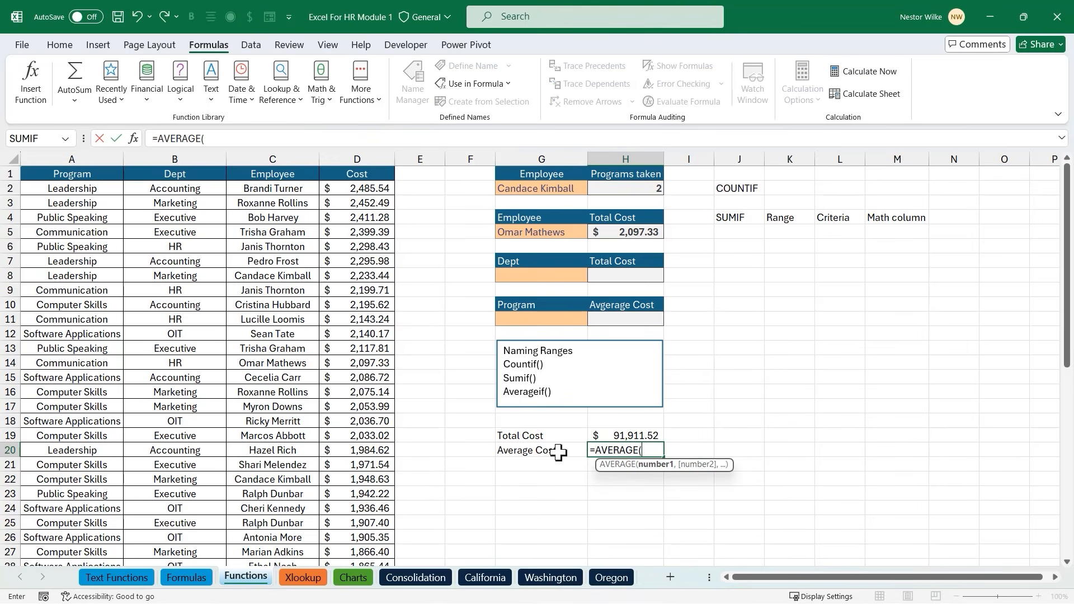
pyautogui.write('cost')
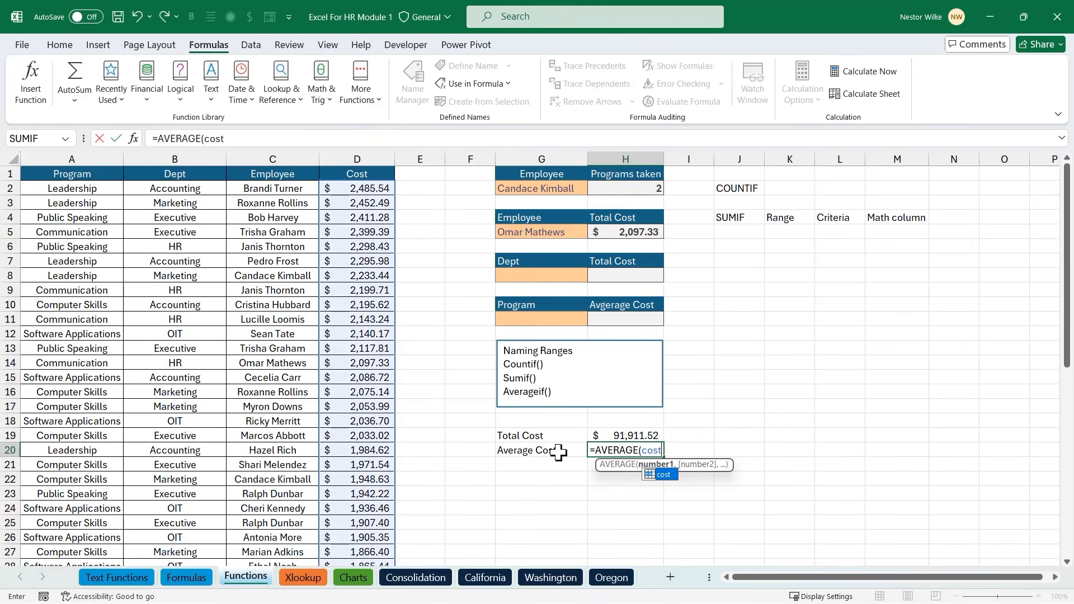
pyautogui.write(')')
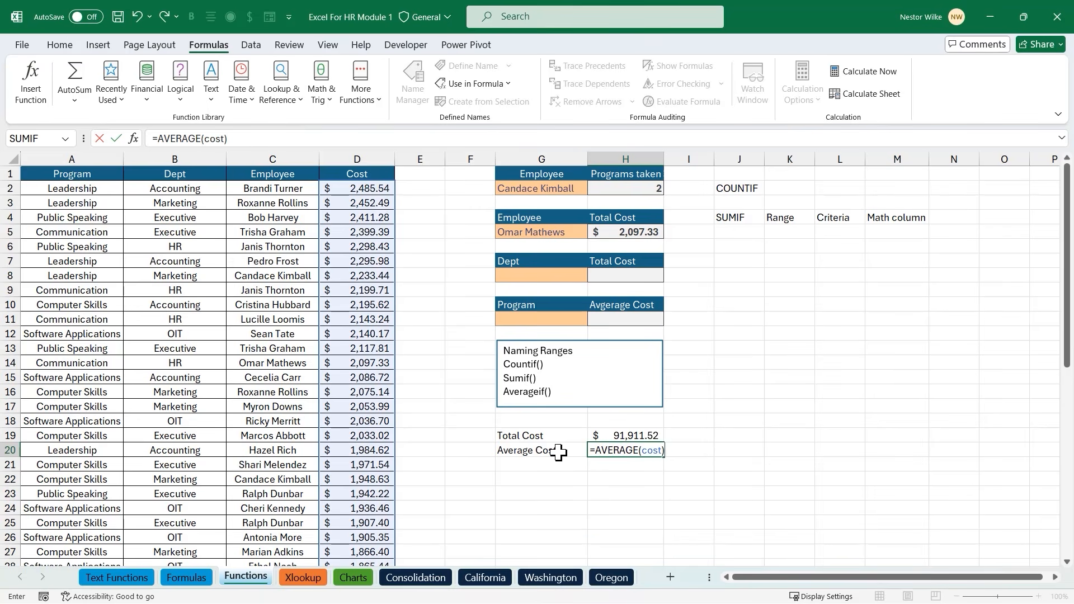
pyautogui.press('Return')
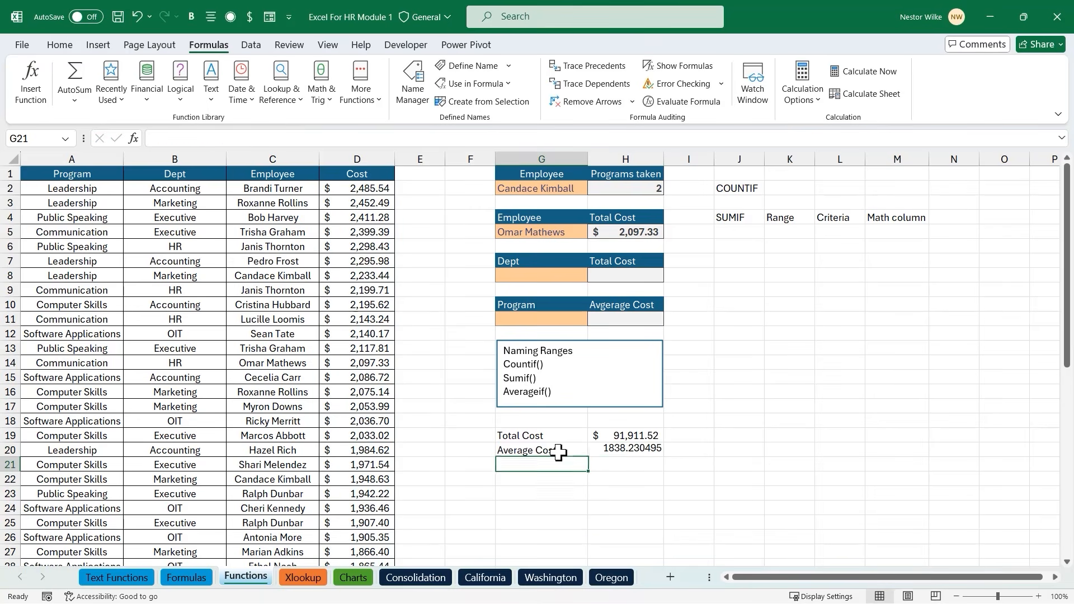
# Format the average cost in H20 with the Accounting number format
pyautogui.rightClick(626, 448)
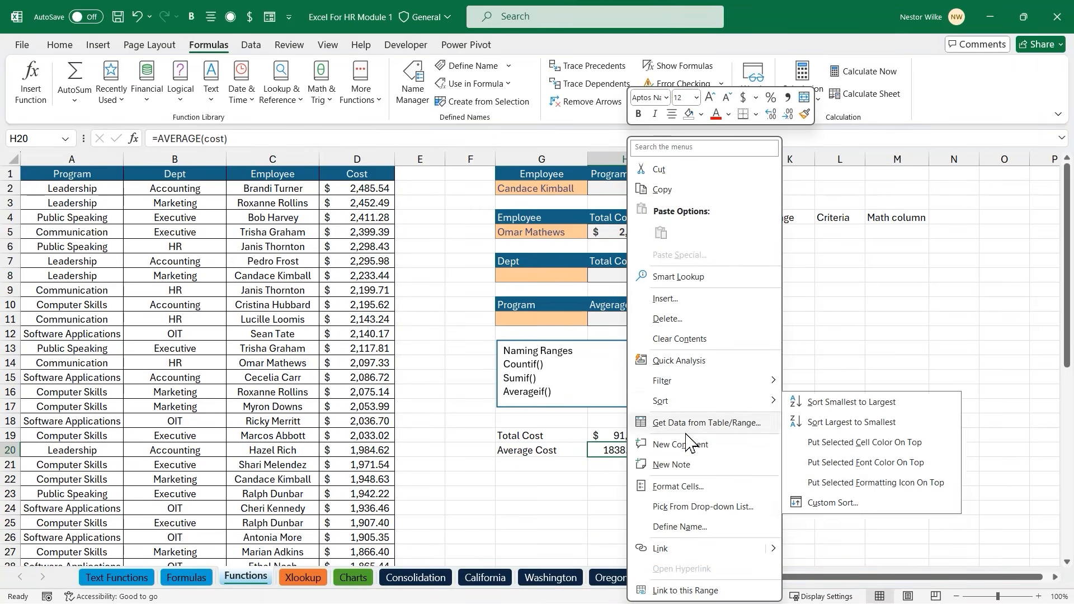
pyautogui.click(689, 487)
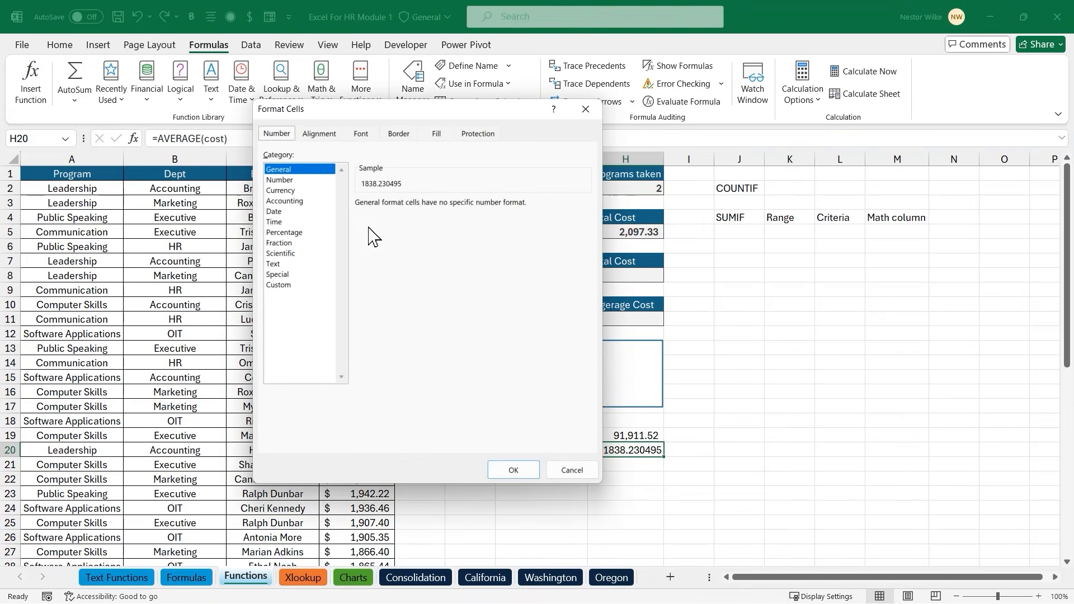
pyautogui.click(297, 202)
pyautogui.click(517, 471)
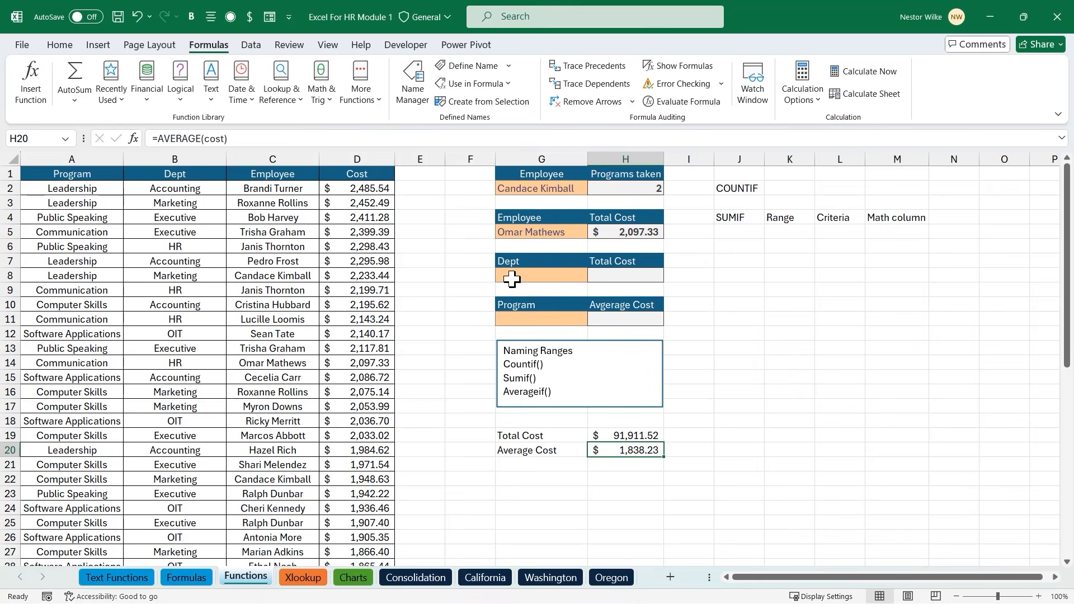
# Name the Program column data, A2:A51, program
pyautogui.click(80, 191)
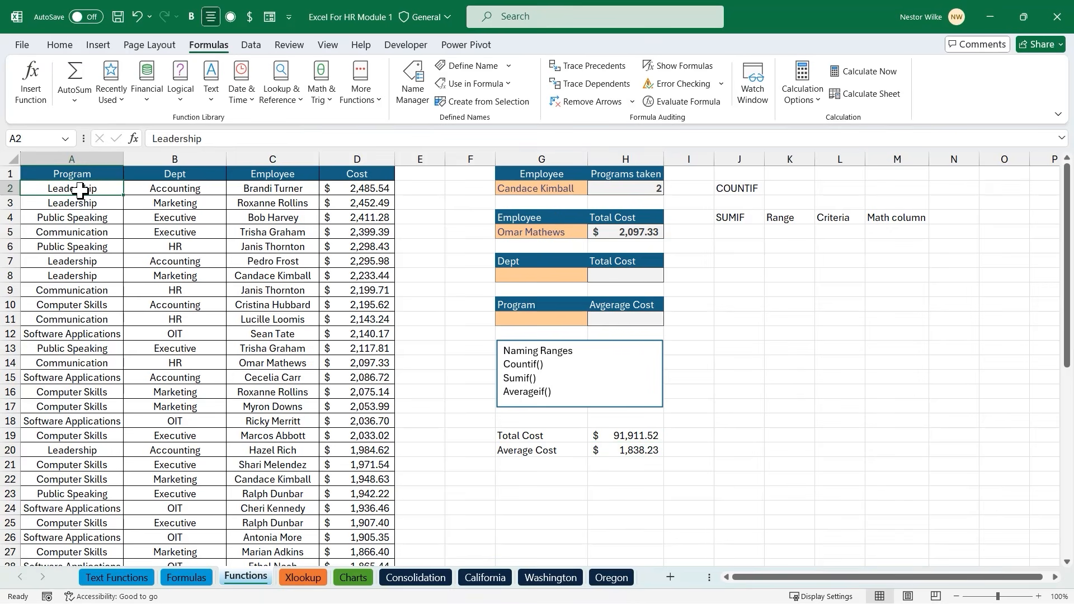
pyautogui.hotkey('ctrl', 'shift', 'Down')
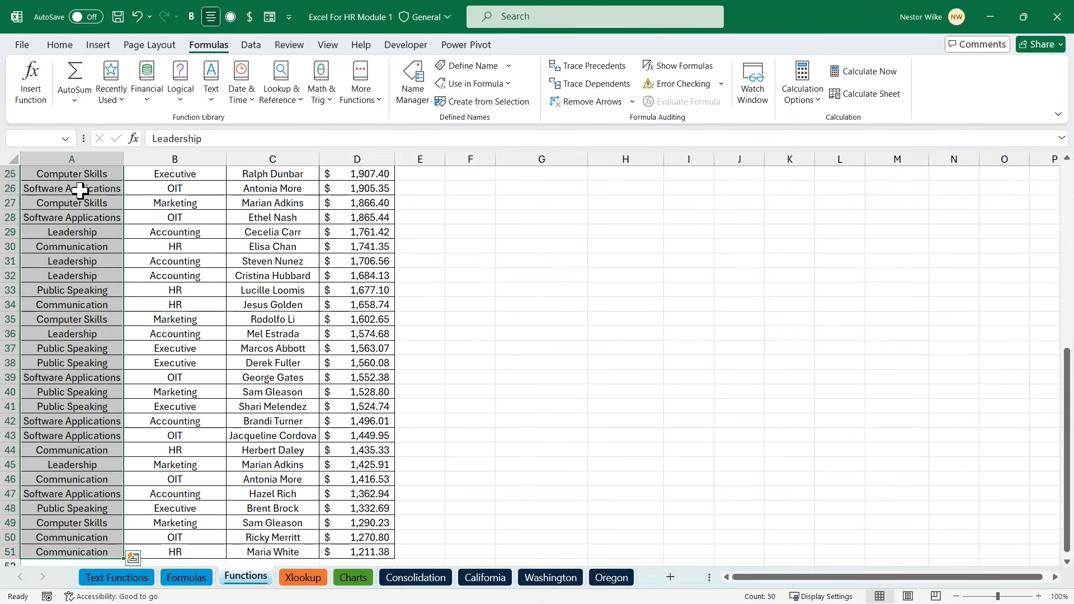
pyautogui.scroll(8, 80, 190)
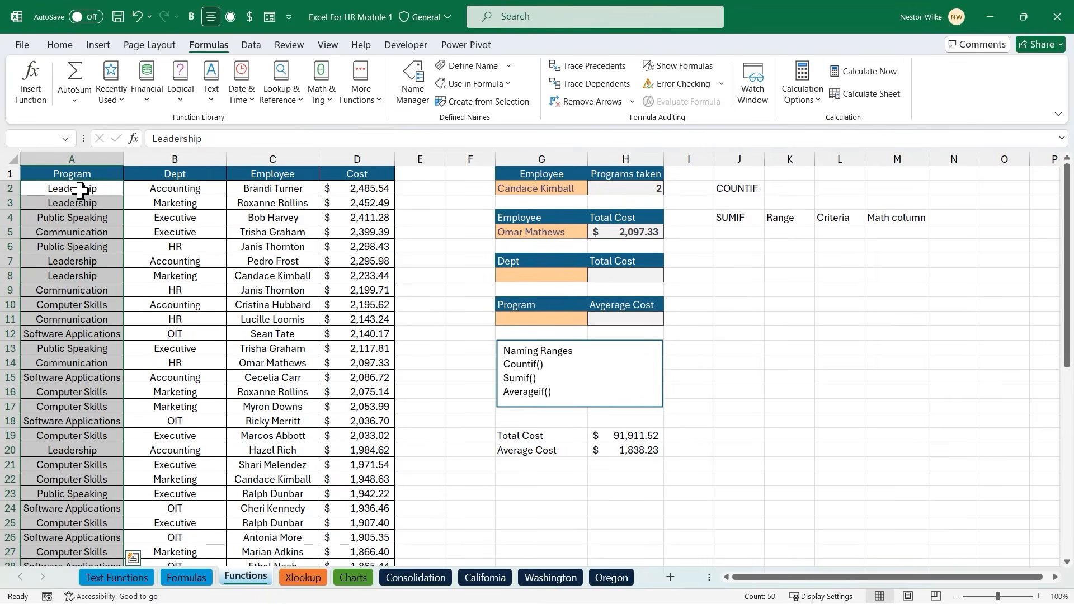
pyautogui.click(40, 139)
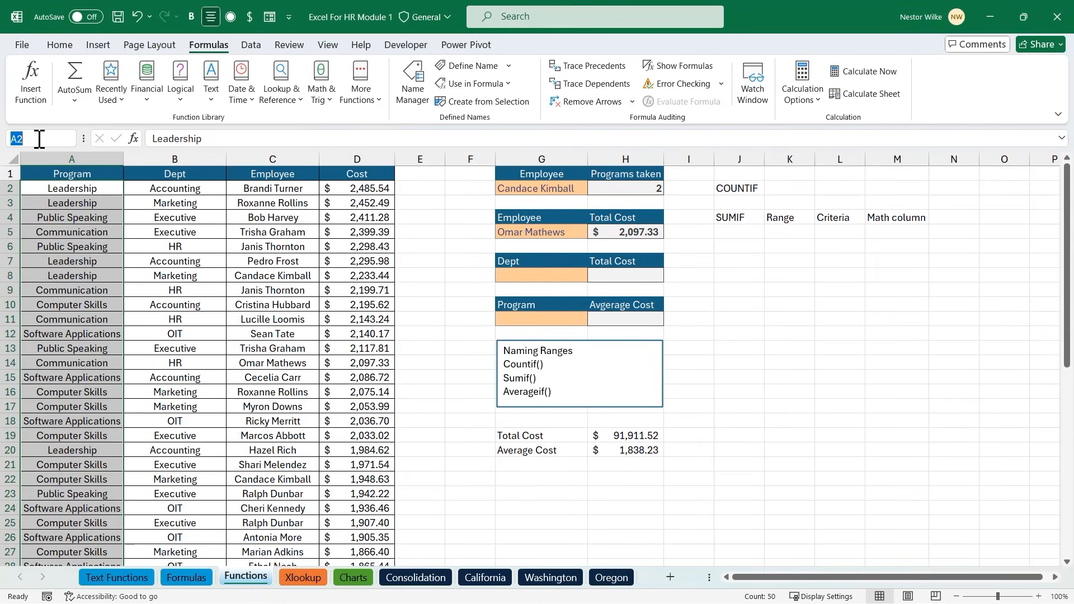
pyautogui.write('pr')
pyautogui.press('Return')
# Name the Dept column data, B2:B51, department
pyautogui.click(178, 191)
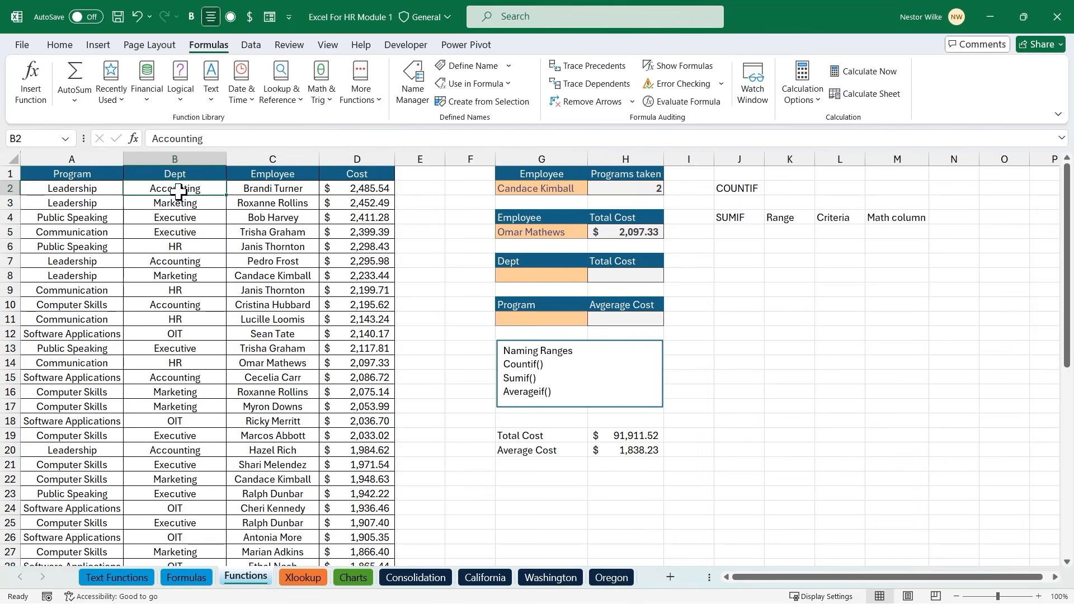
pyautogui.hotkey('ctrl', 'shift', 'Down')
pyautogui.scroll(8, 168, 192)
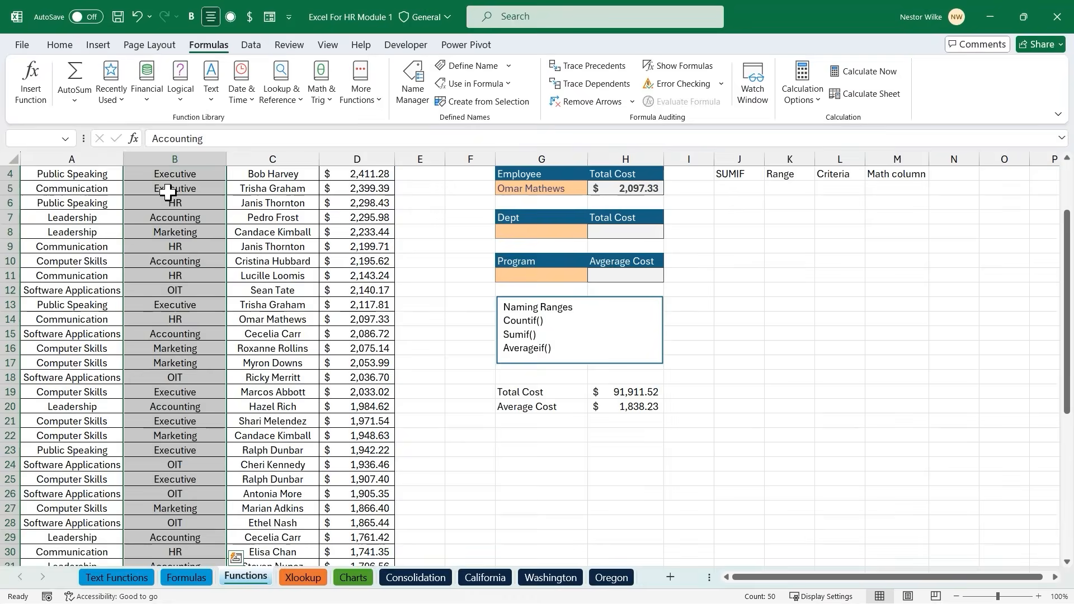
pyautogui.click(40, 140)
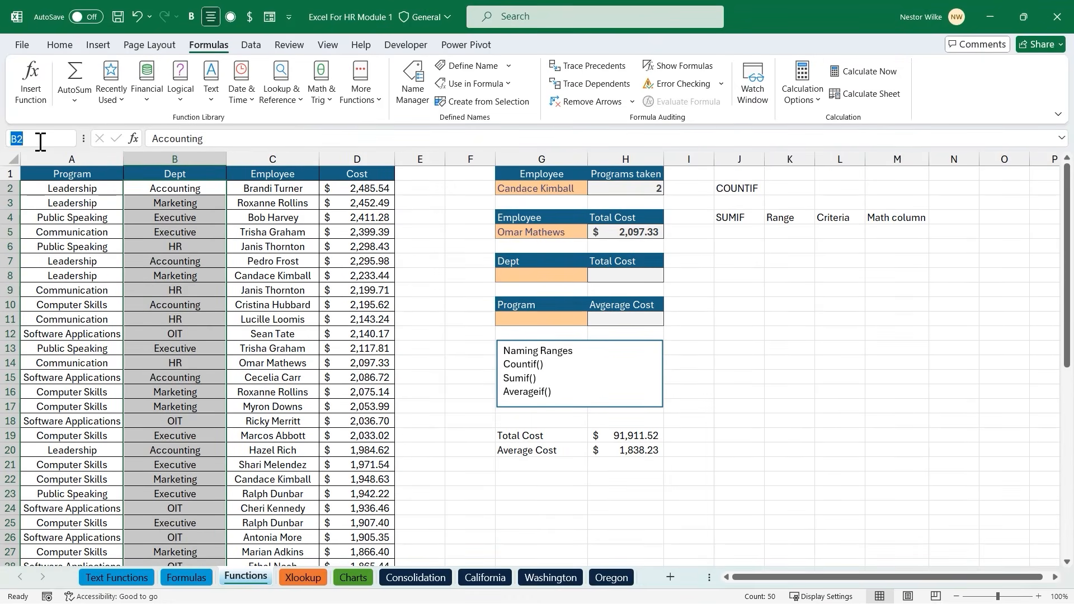
pyautogui.write('department')
pyautogui.press('Return')
# Name the Employee column data, C2:C51, employees
pyautogui.click(279, 191)
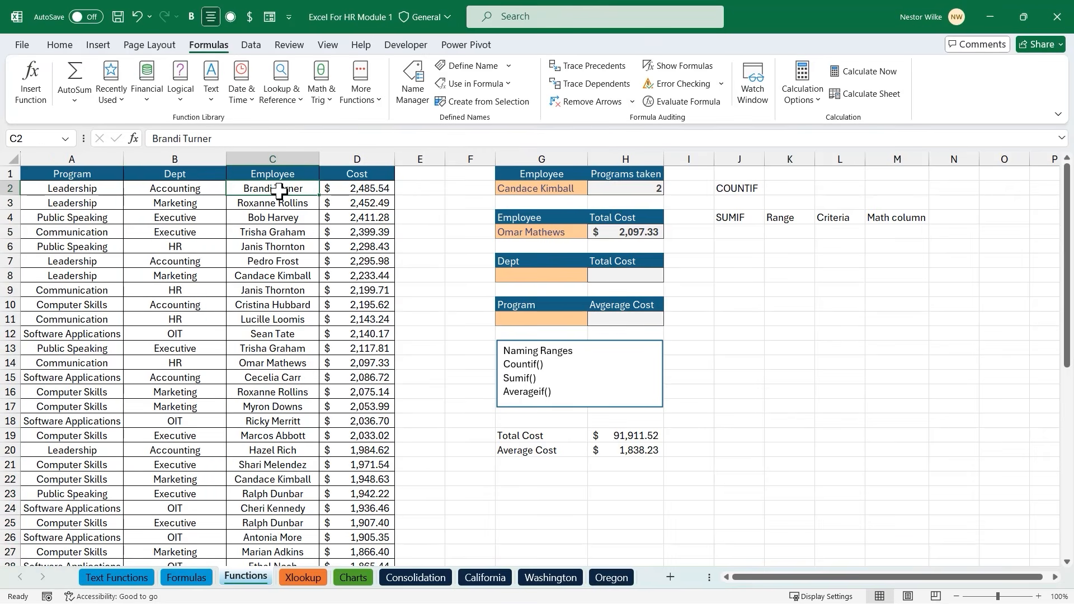
pyautogui.hotkey('ctrl', 'shift', 'Down')
pyautogui.scroll(8, 279, 190)
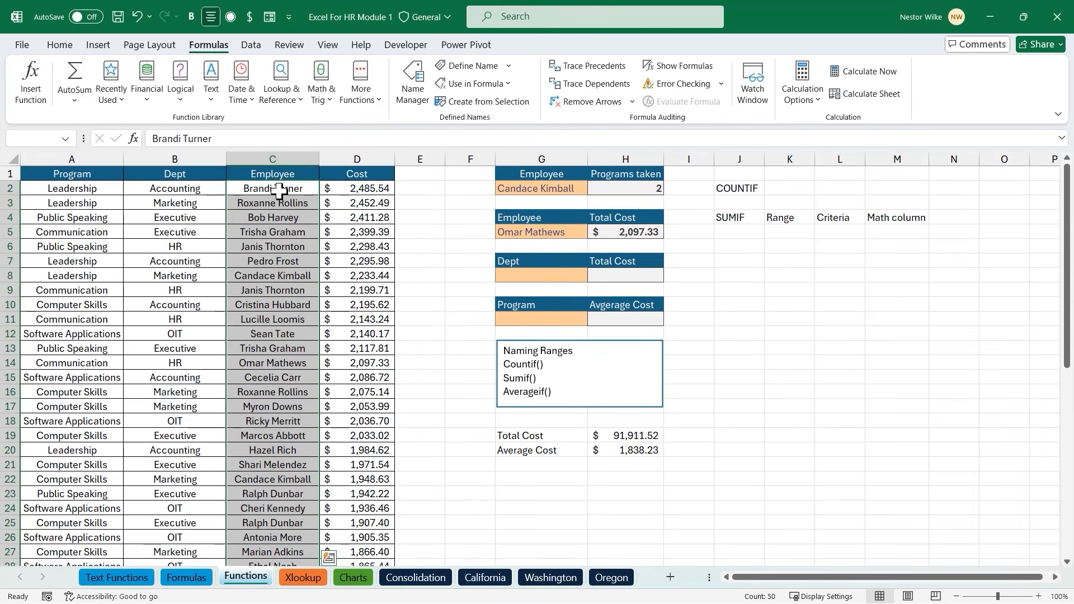
pyautogui.click(42, 139)
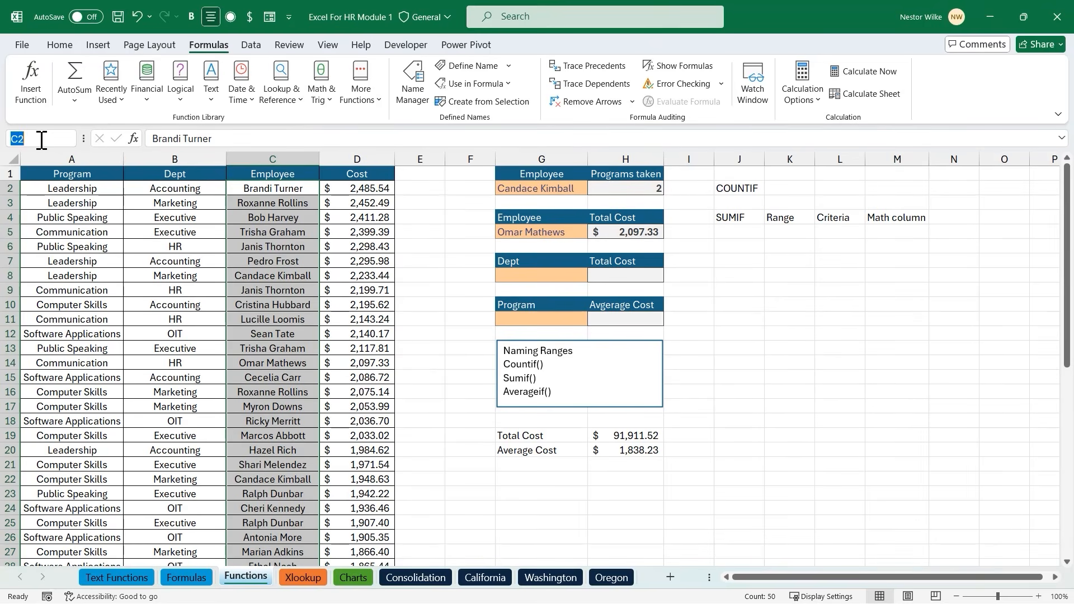
pyautogui.write('employees')
pyautogui.press('Return')
# Go to the named ranges cost, department, employees and program in turn to check which cells each one covers
pyautogui.click(367, 218)
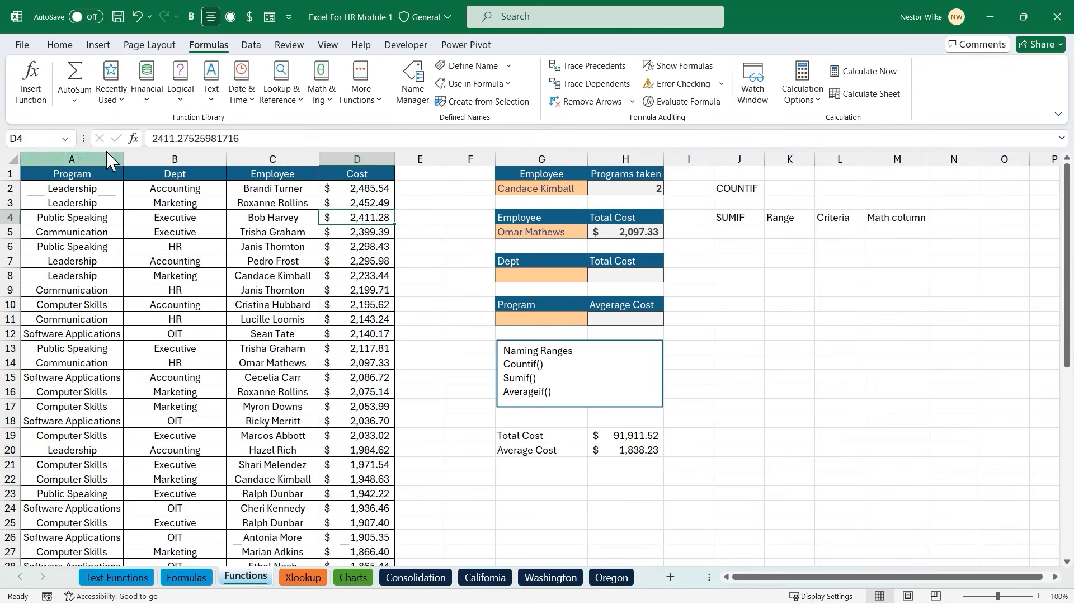
pyautogui.click(66, 140)
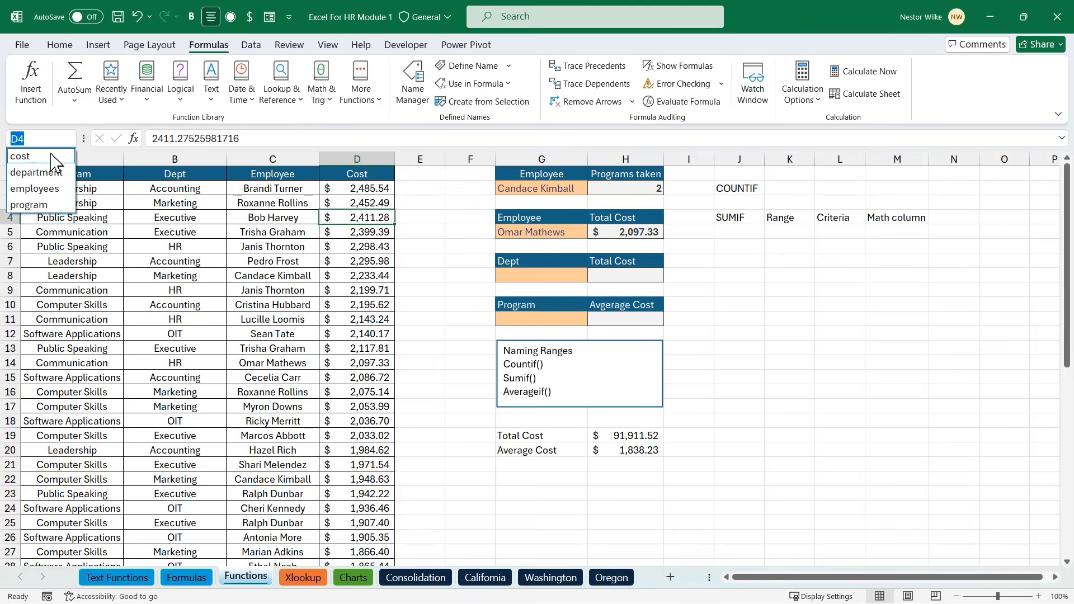
pyautogui.click(51, 158)
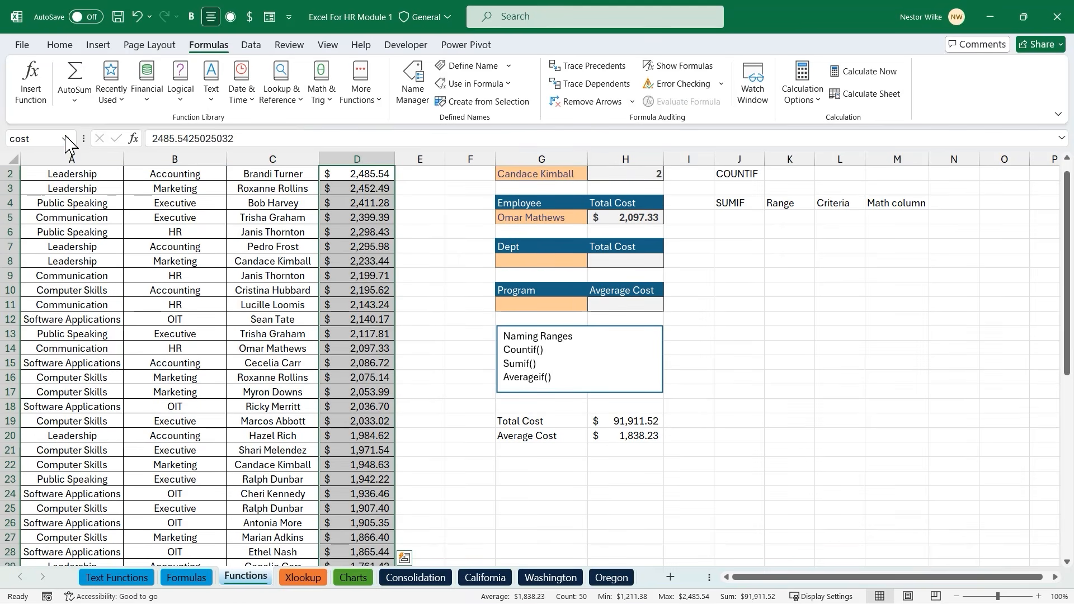
pyautogui.click(69, 140)
pyautogui.click(46, 174)
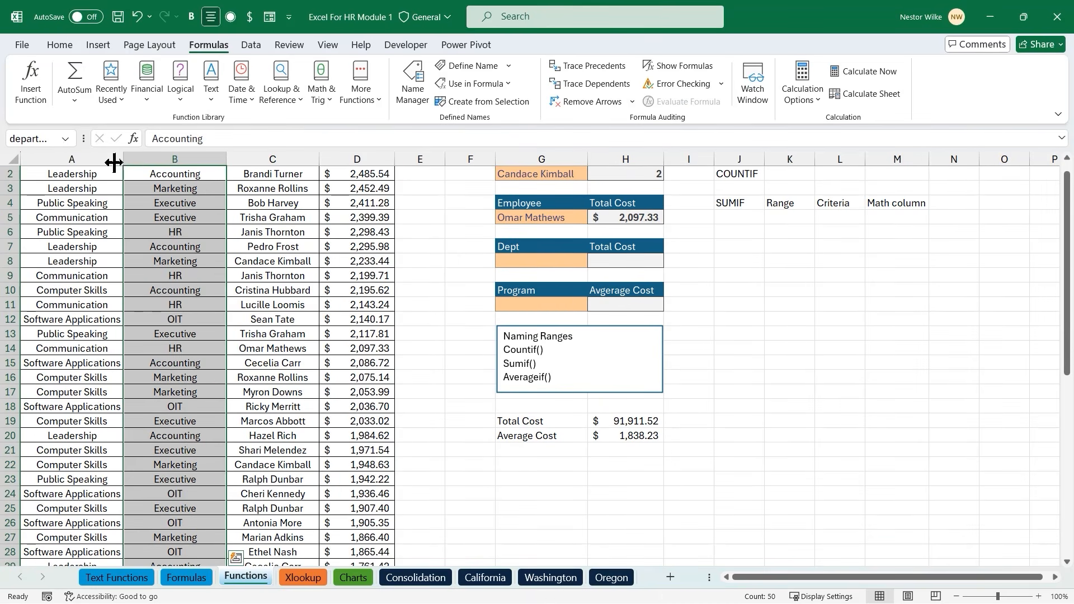
pyautogui.click(66, 140)
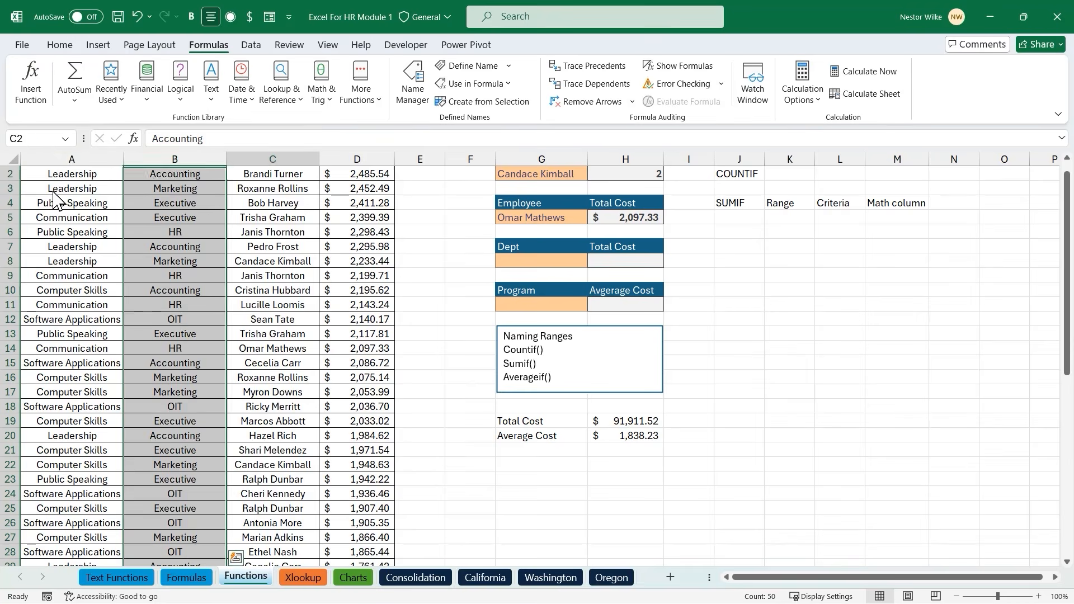
pyautogui.click(53, 190)
pyautogui.click(67, 140)
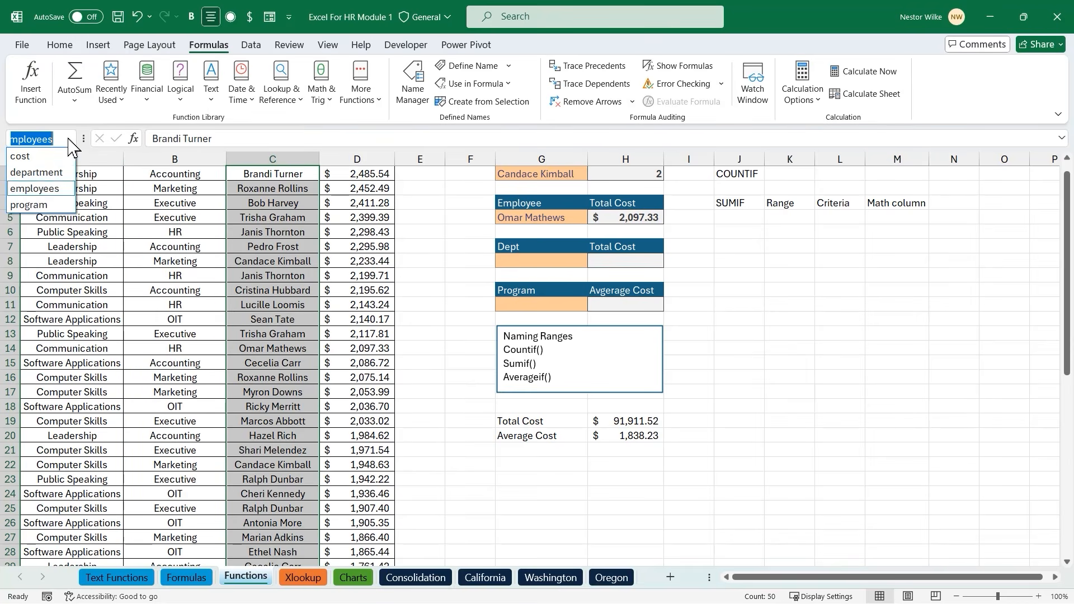
pyautogui.click(40, 206)
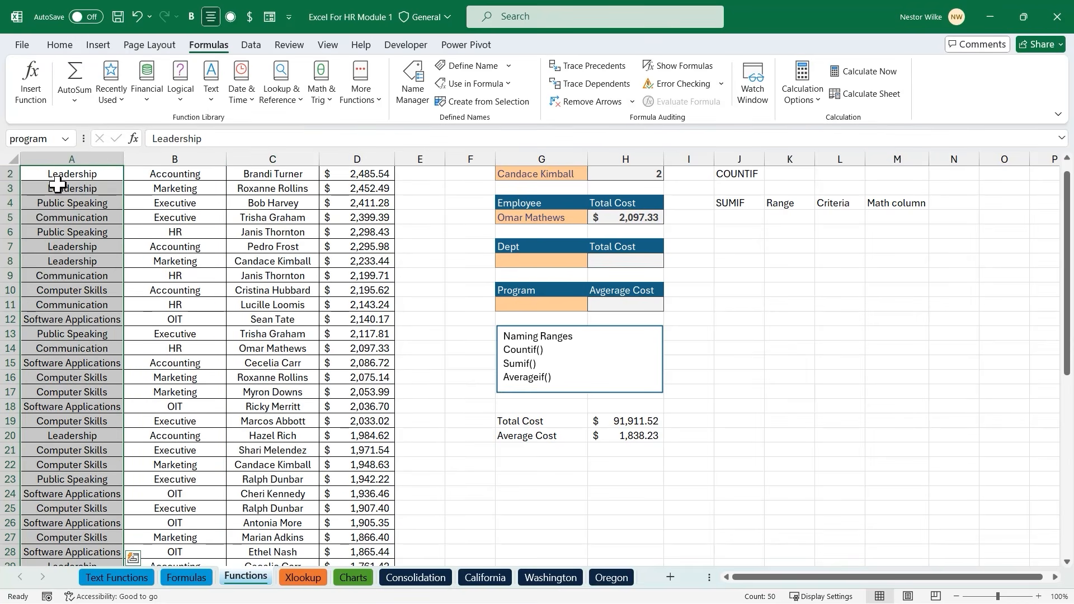
pyautogui.scroll(1, 225, 259)
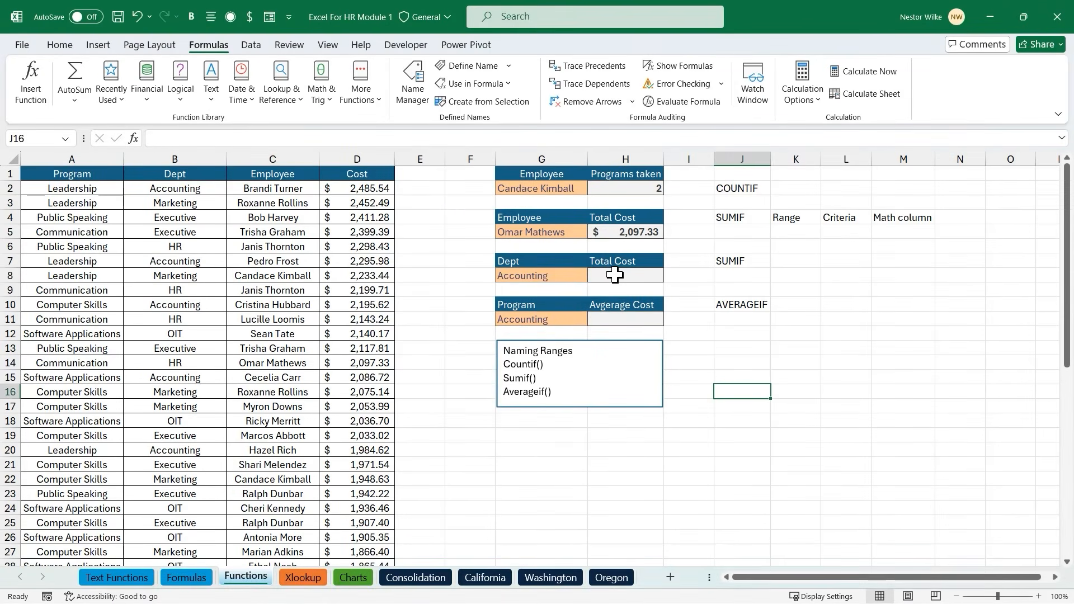
# Clear the Program entry in G11 and correct the heading in H10 to Average Cost
pyautogui.click(615, 275)
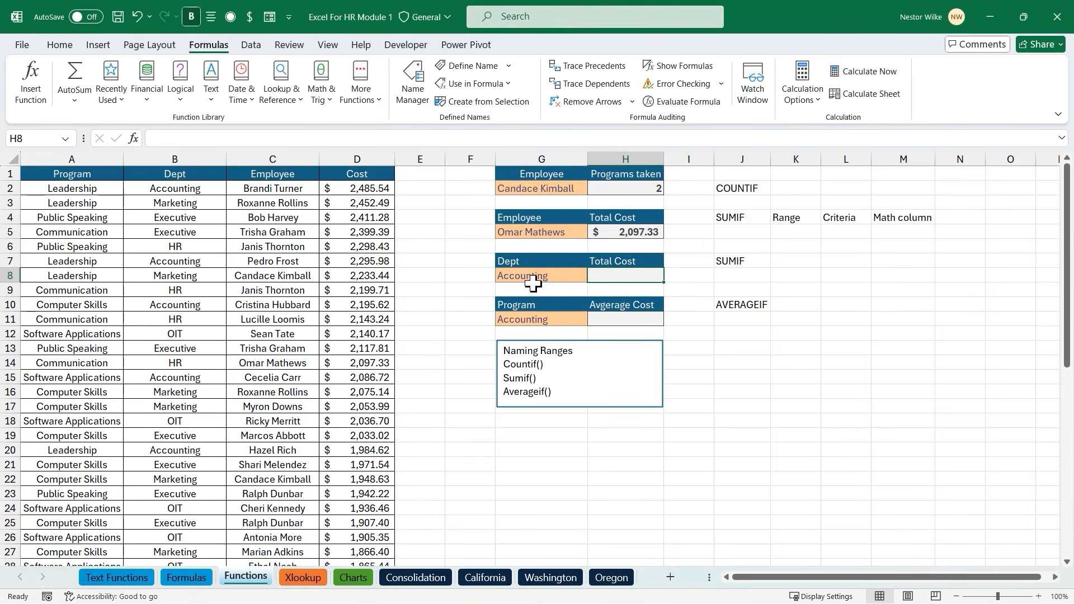
pyautogui.click(540, 320)
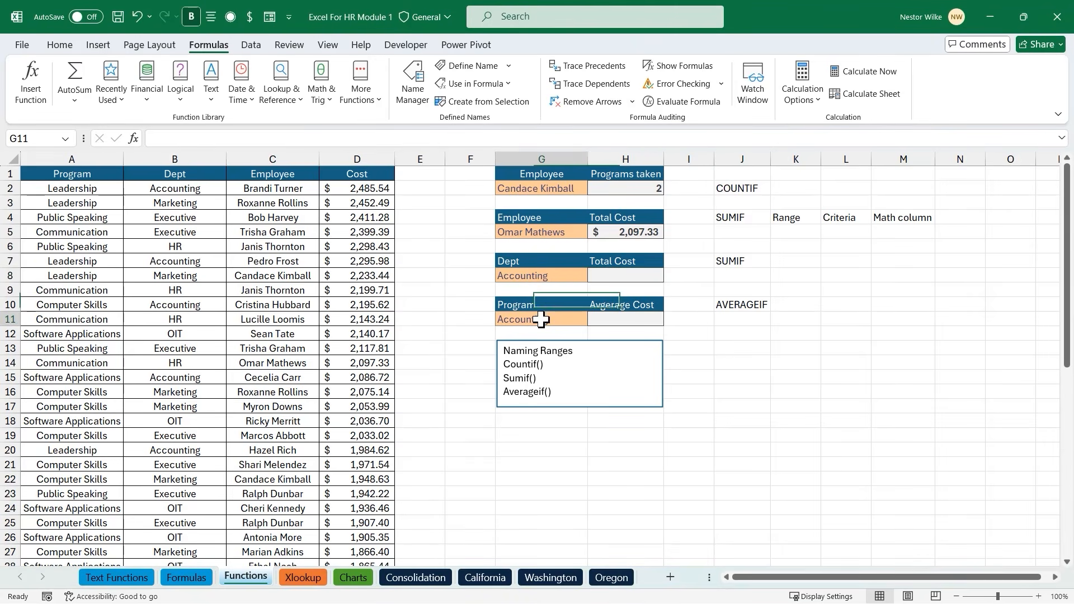
pyautogui.press('Delete')
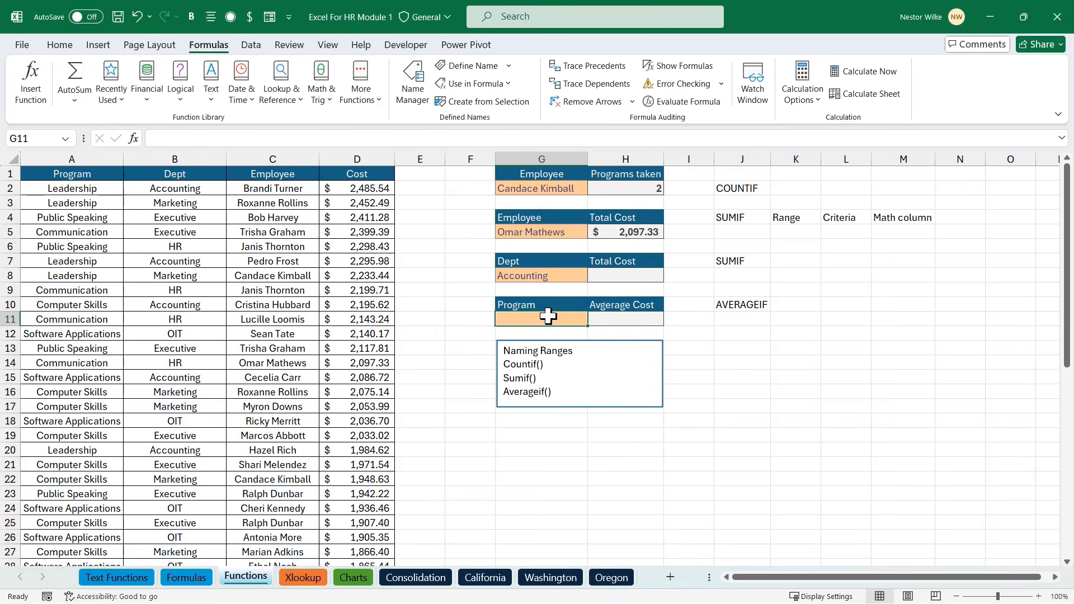
pyautogui.click(616, 307)
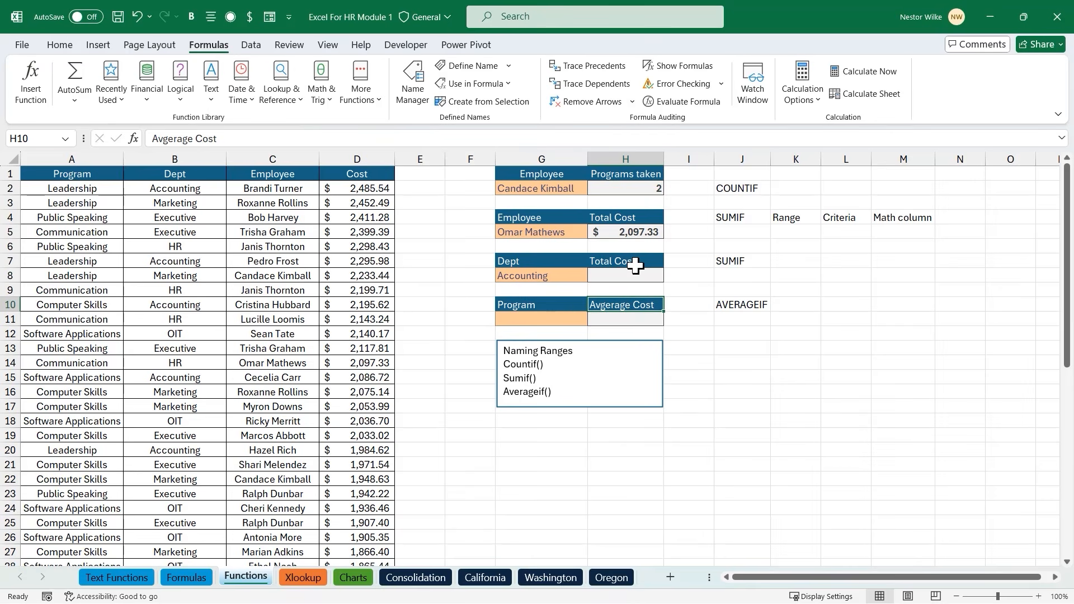
pyautogui.write('Average')
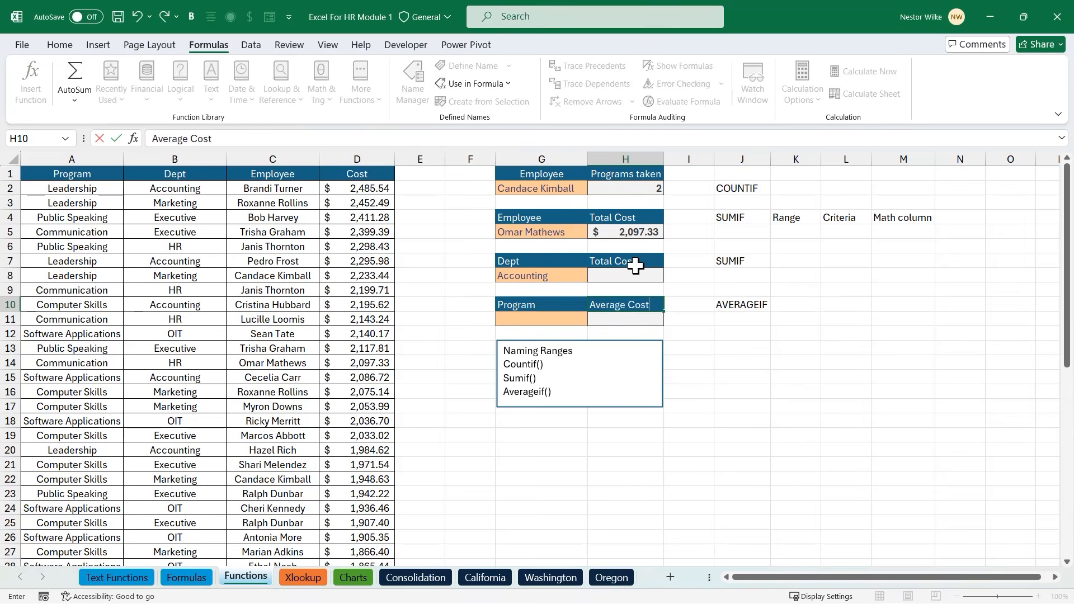
# Insert a SUMIF function in H8, the department Total Cost cell, with the named range department as its range
pyautogui.click(630, 274)
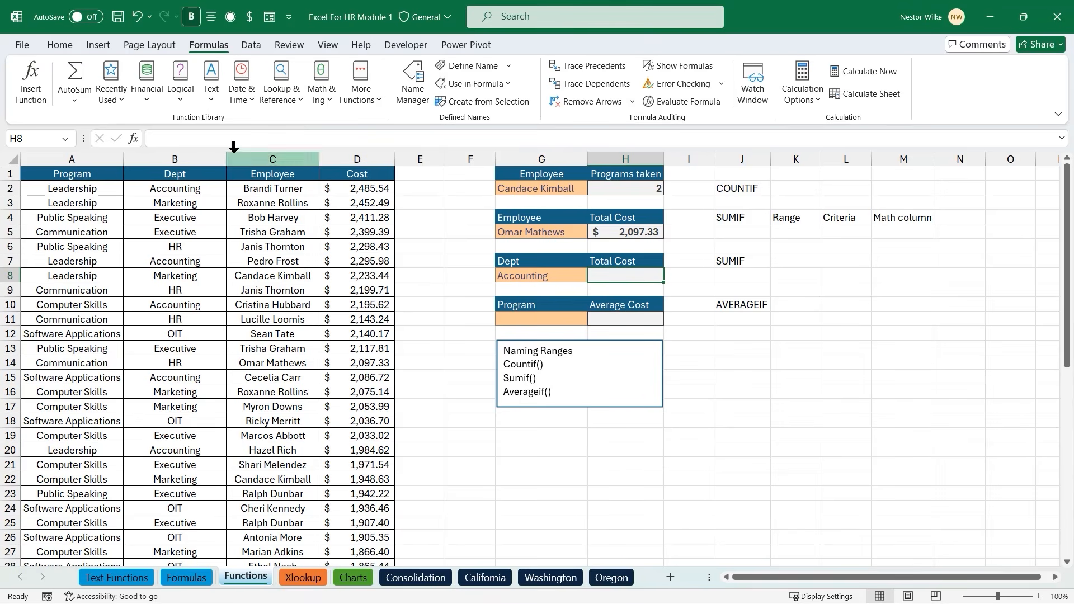
pyautogui.click(31, 84)
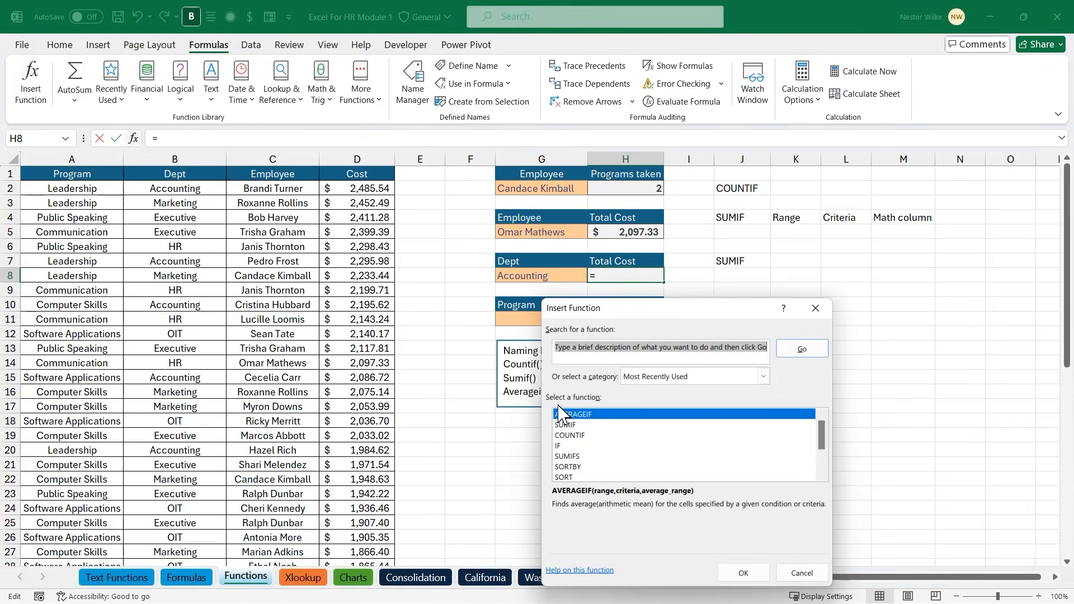
pyautogui.click(567, 425)
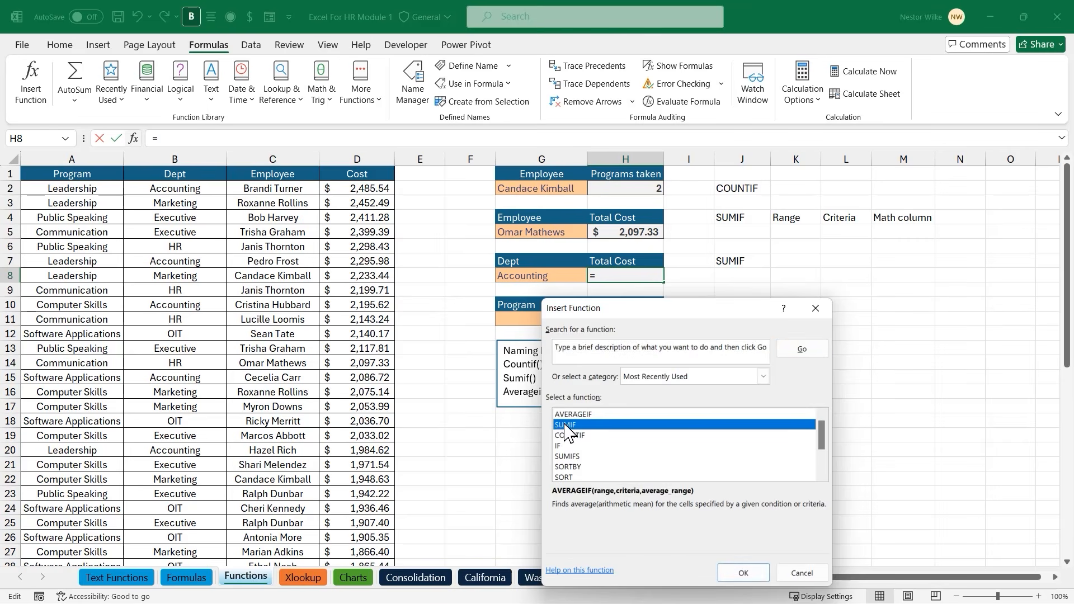
pyautogui.click(751, 576)
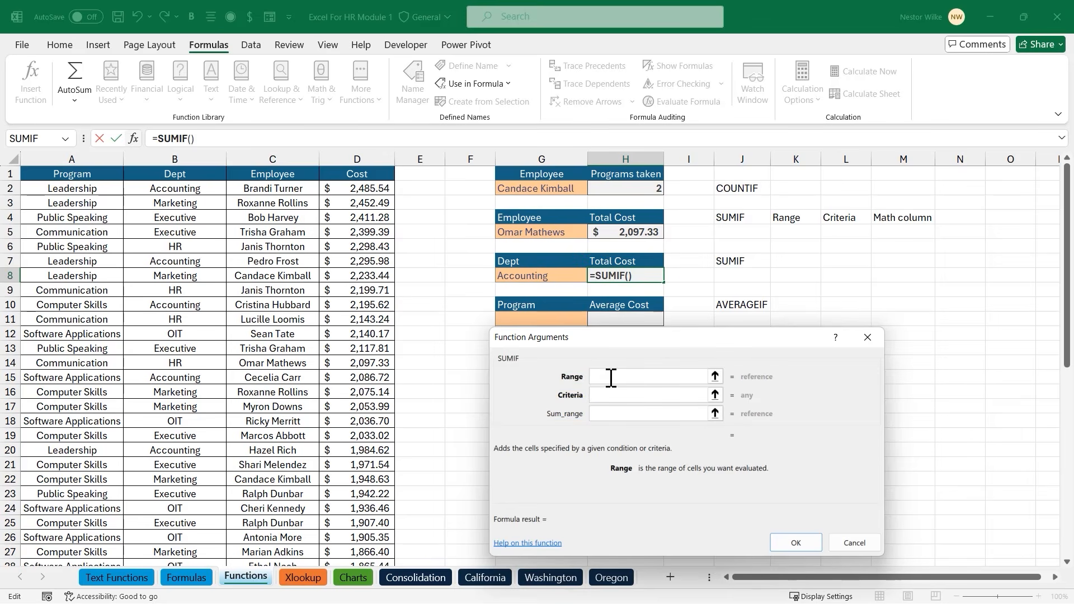
pyautogui.write('department')
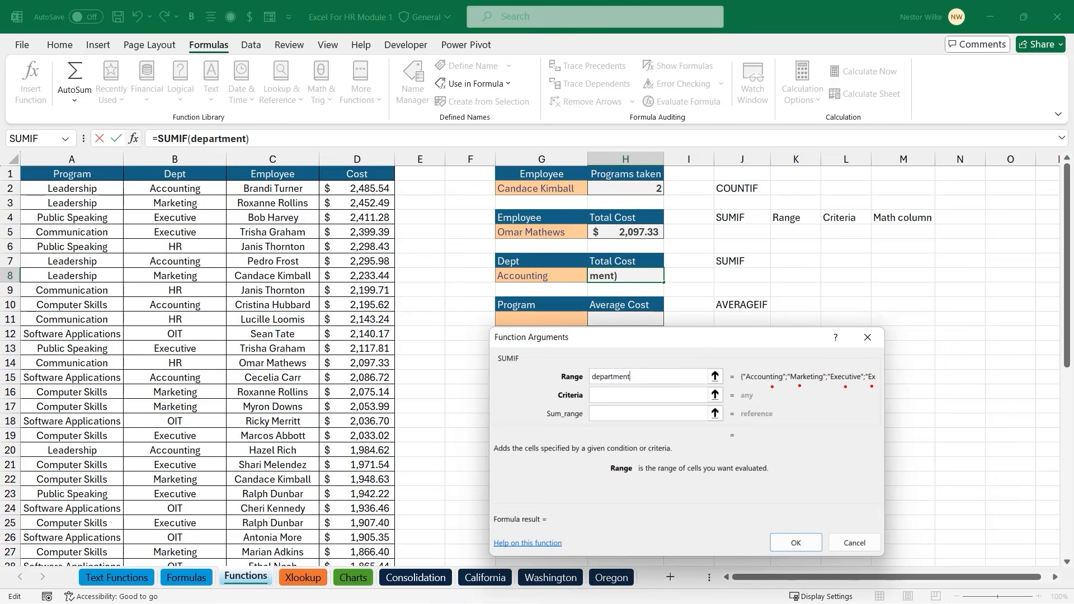
pyautogui.press('Escape')
pyautogui.click(631, 396)
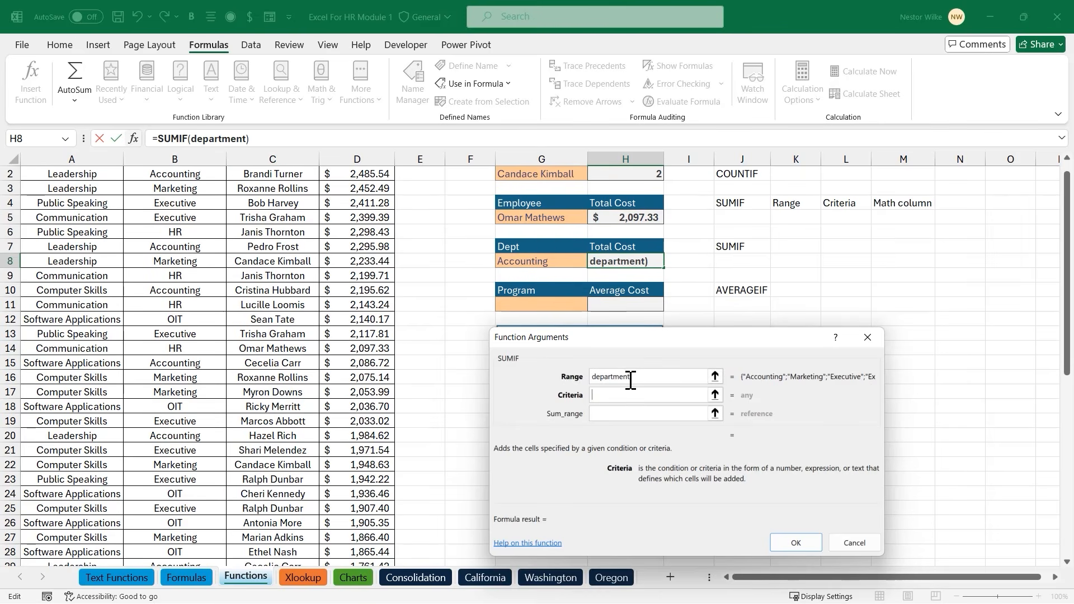
# Complete the SUMIF in H8 with G8 as the criteria and the named range cost as the sum range
pyautogui.click(547, 262)
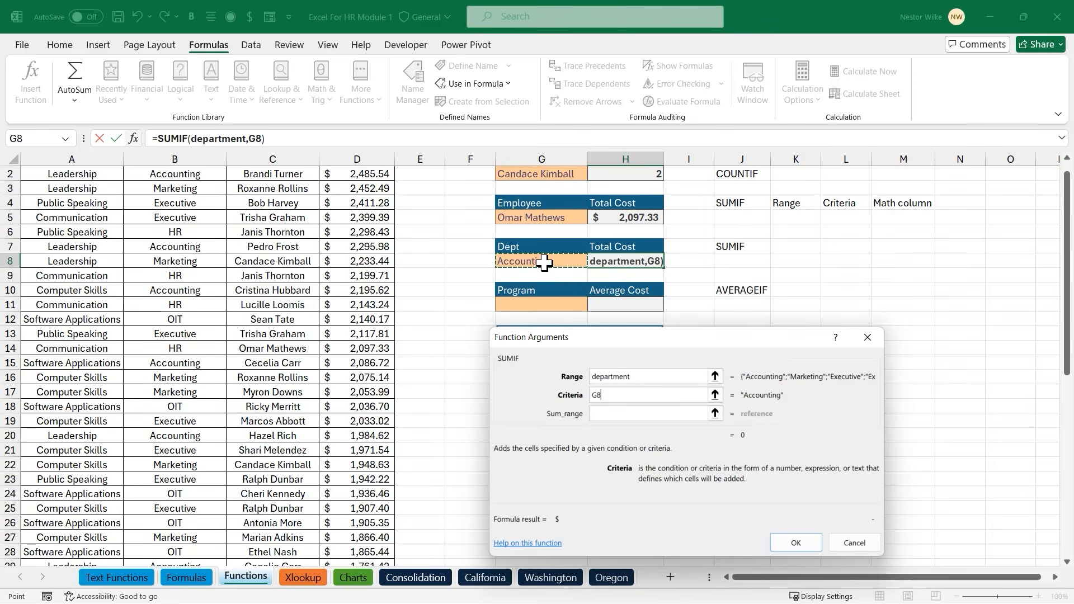
pyautogui.click(661, 412)
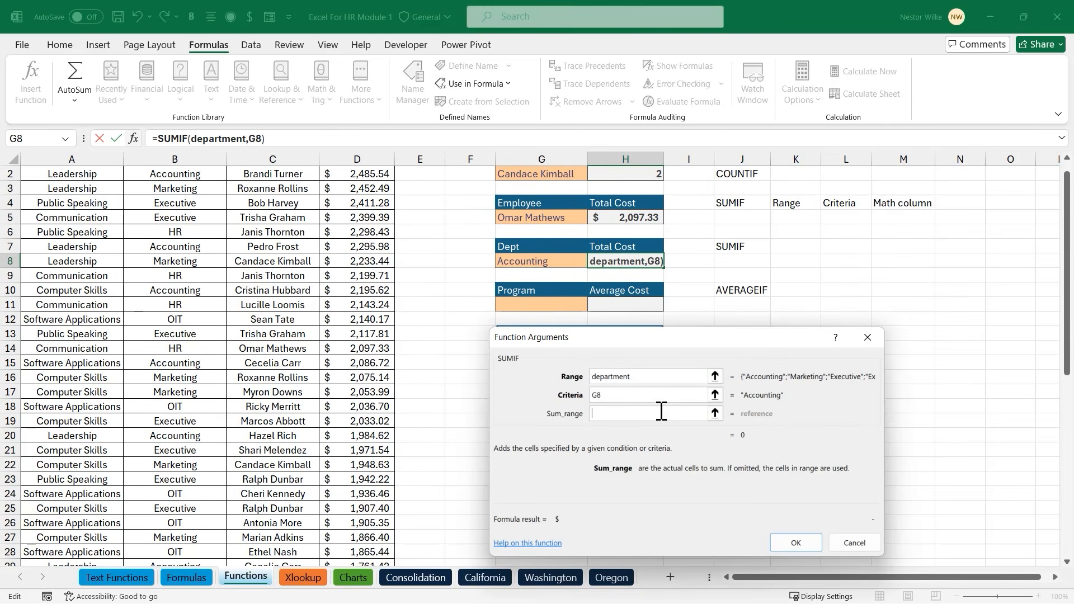
pyautogui.scroll(1, 415, 314)
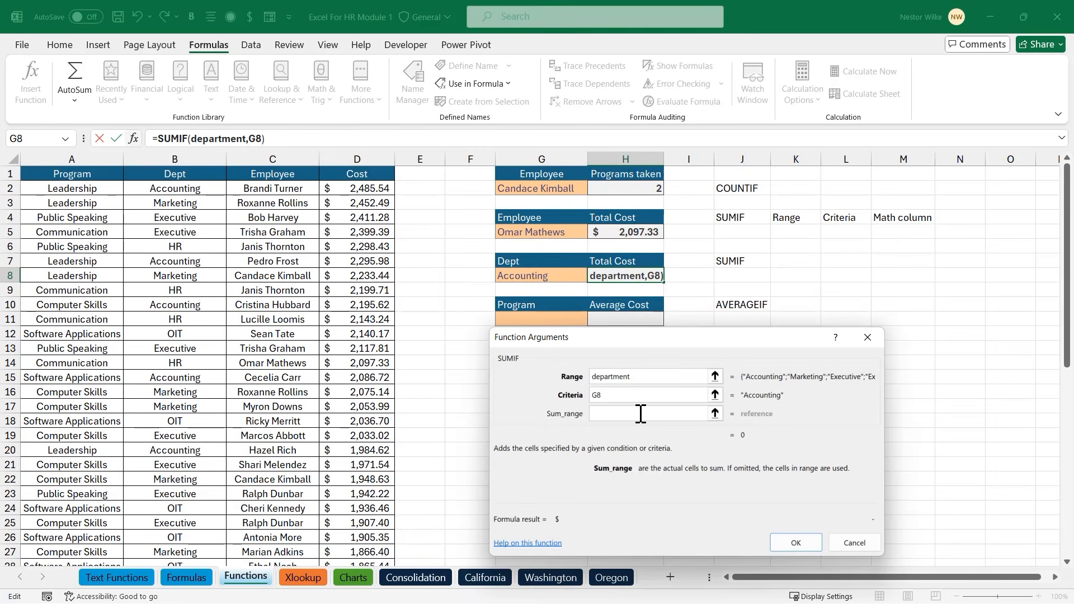
pyautogui.write('cost')
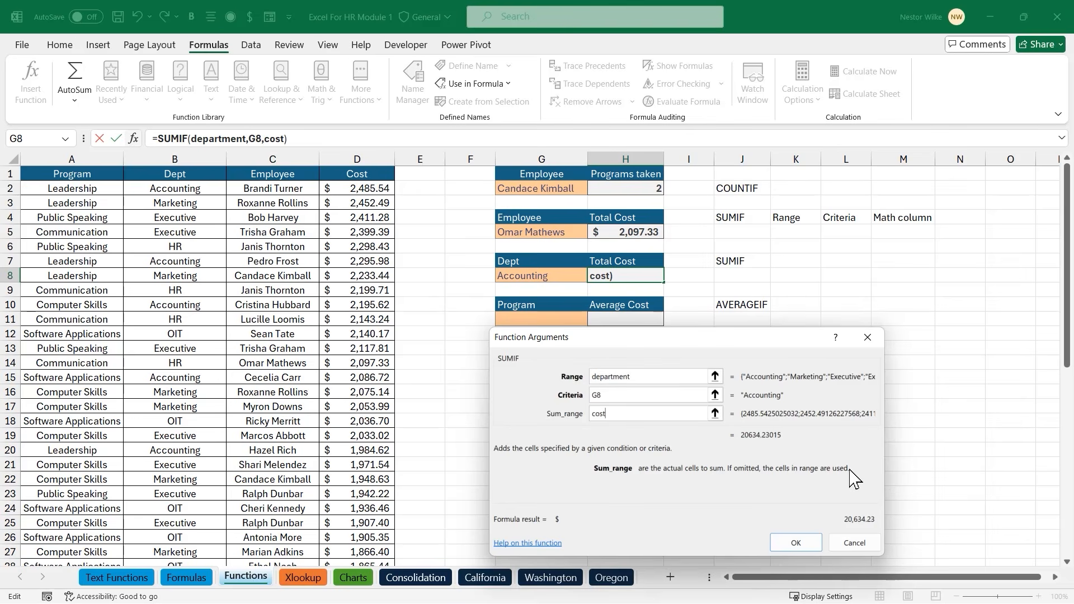
pyautogui.moveTo(838, 509); pyautogui.dragTo(883, 532)
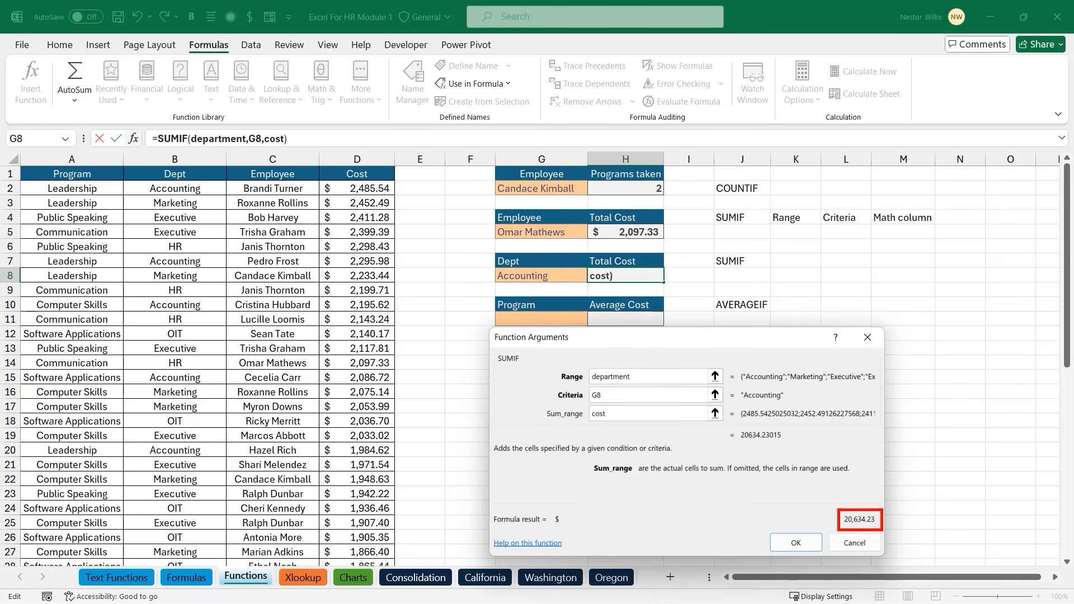
pyautogui.scroll(-1, 744, 428)
pyautogui.click(796, 543)
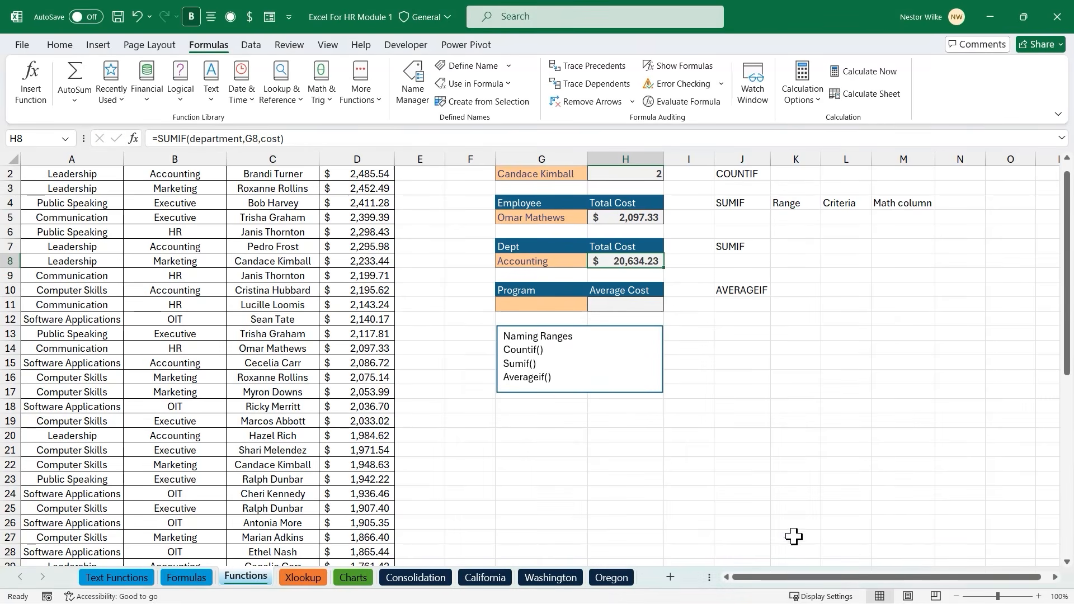
pyautogui.scroll(1, 666, 347)
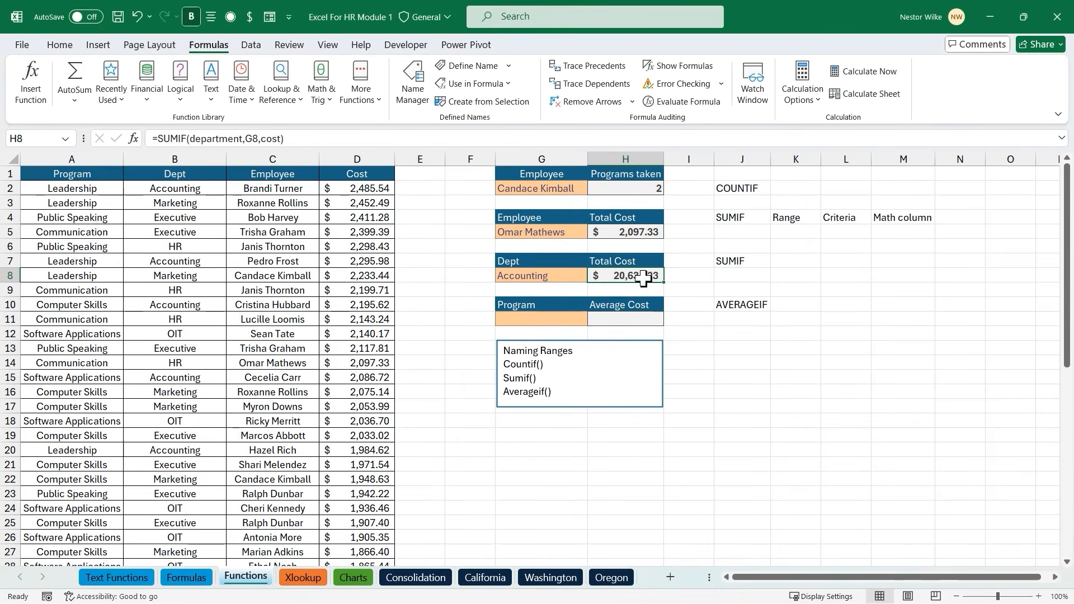
# Change the Dept entry in G8 to HR
pyautogui.click(542, 277)
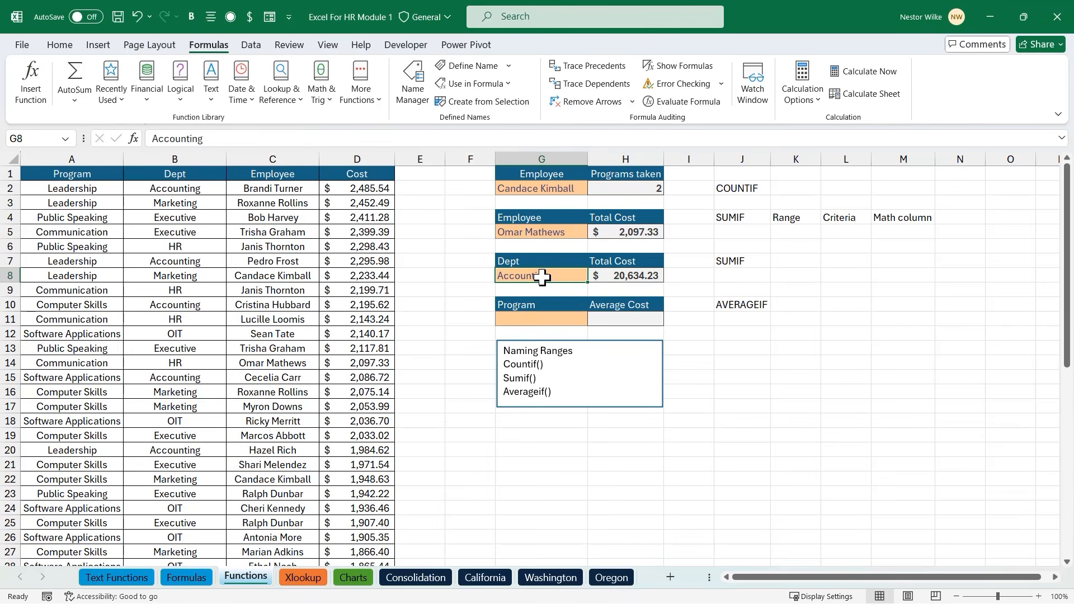
pyautogui.write('HR')
pyautogui.press('Return')
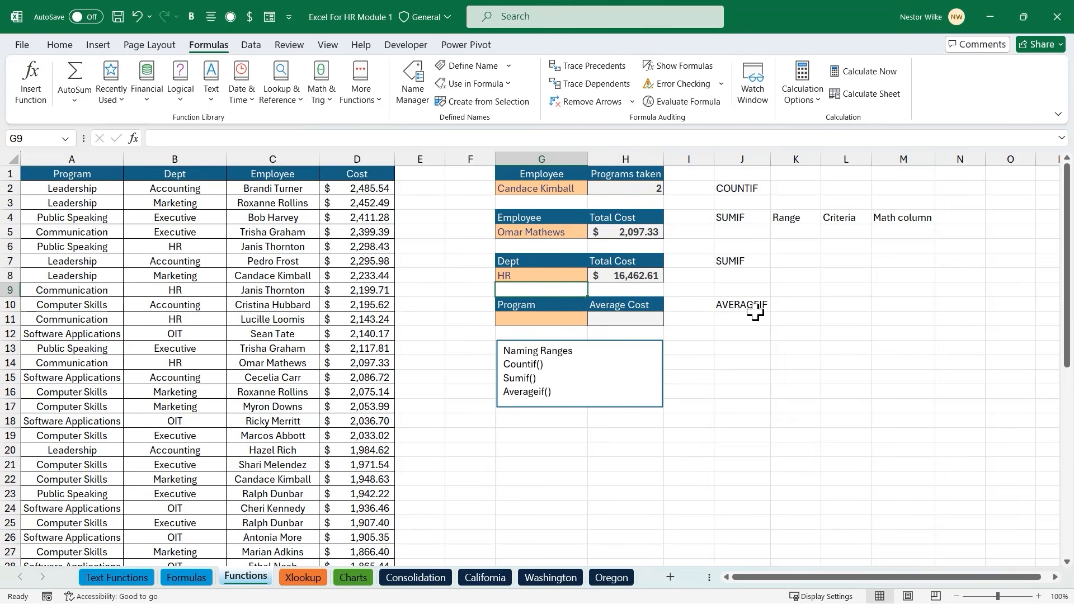
# Enter Leadership as the Program in G11
pyautogui.click(563, 319)
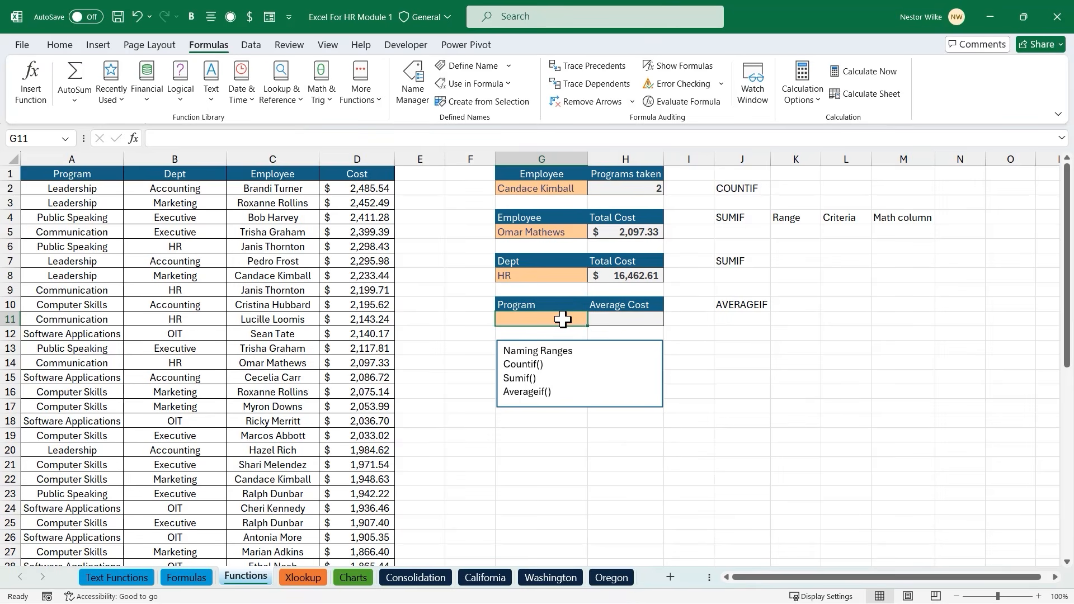
pyautogui.write('Lea')
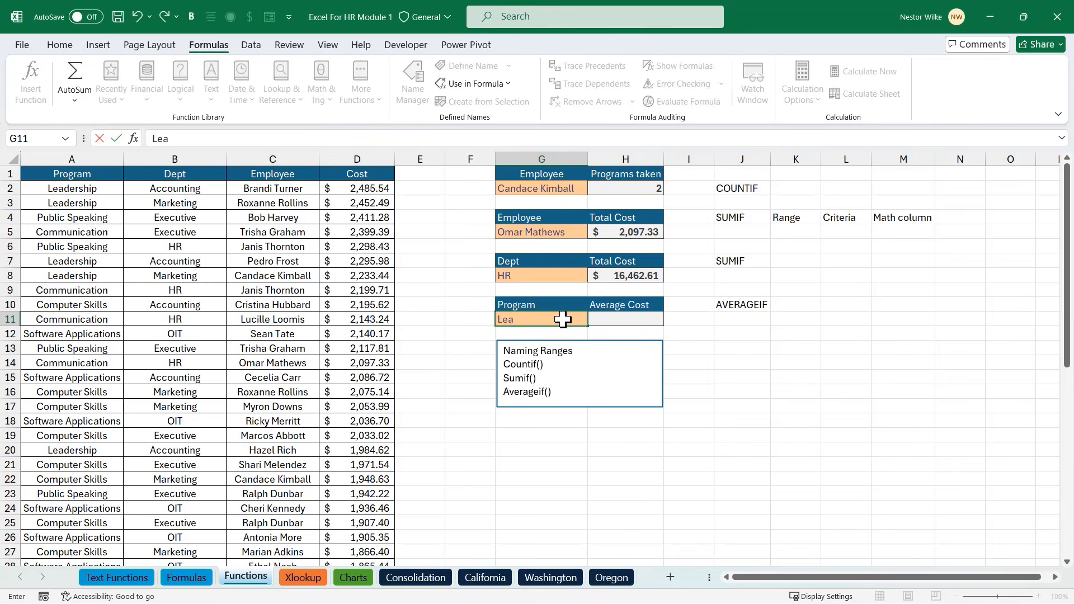
pyautogui.write('dership')
pyautogui.press('Tab')
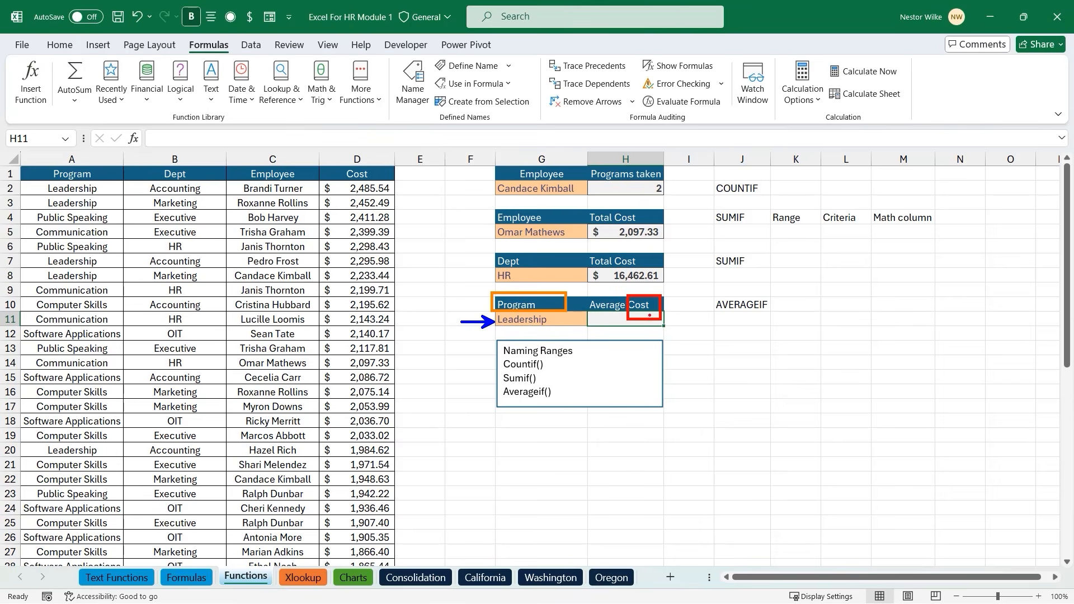
# Insert an AVERAGEIF function in H11, under Average Cost, with the named range program as its range
pyautogui.click(32, 81)
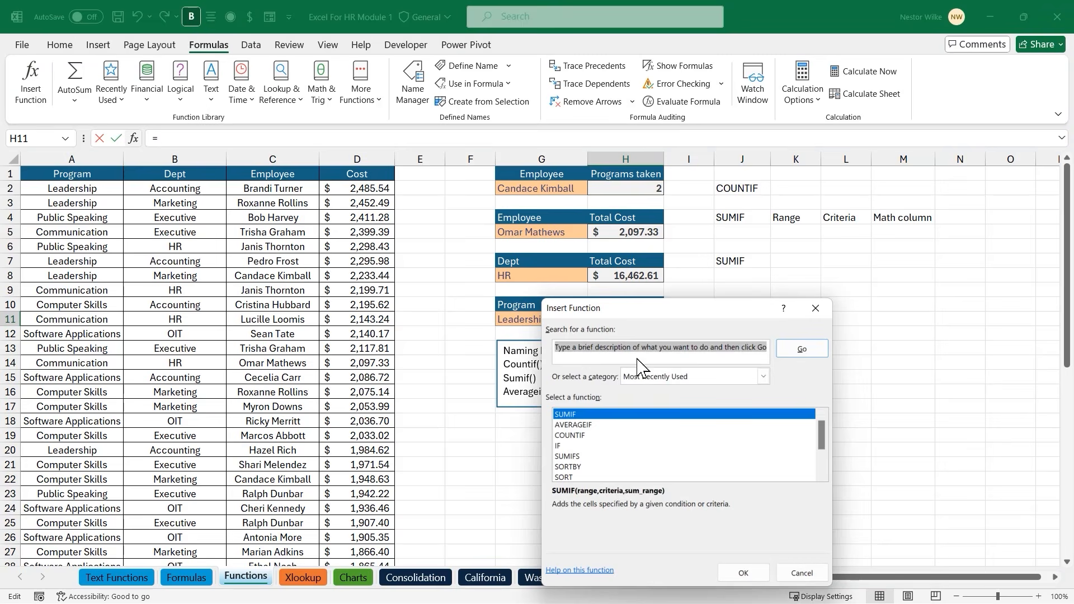
pyautogui.click(583, 425)
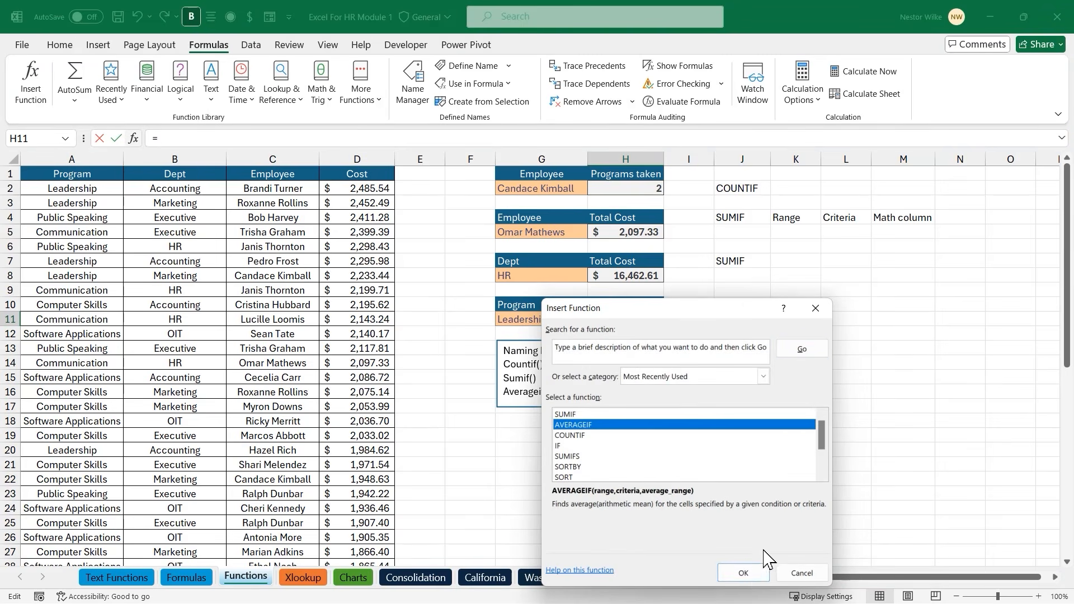
pyautogui.click(744, 573)
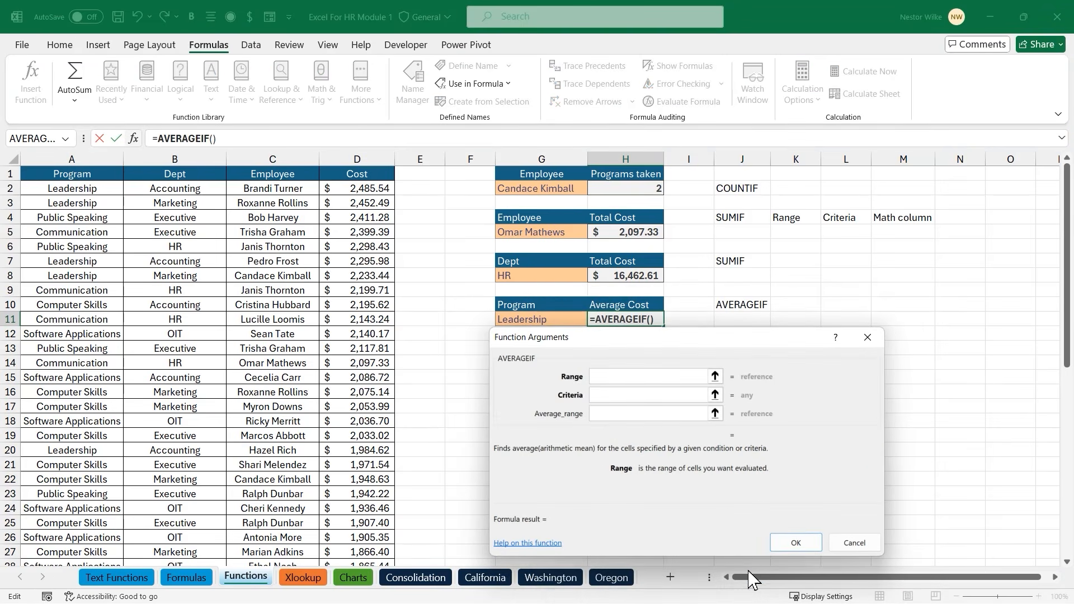
pyautogui.moveTo(653, 338)
pyautogui.mouseDown()
pyautogui.moveTo(687, 351)
pyautogui.moveTo(653, 349)
pyautogui.mouseUp()
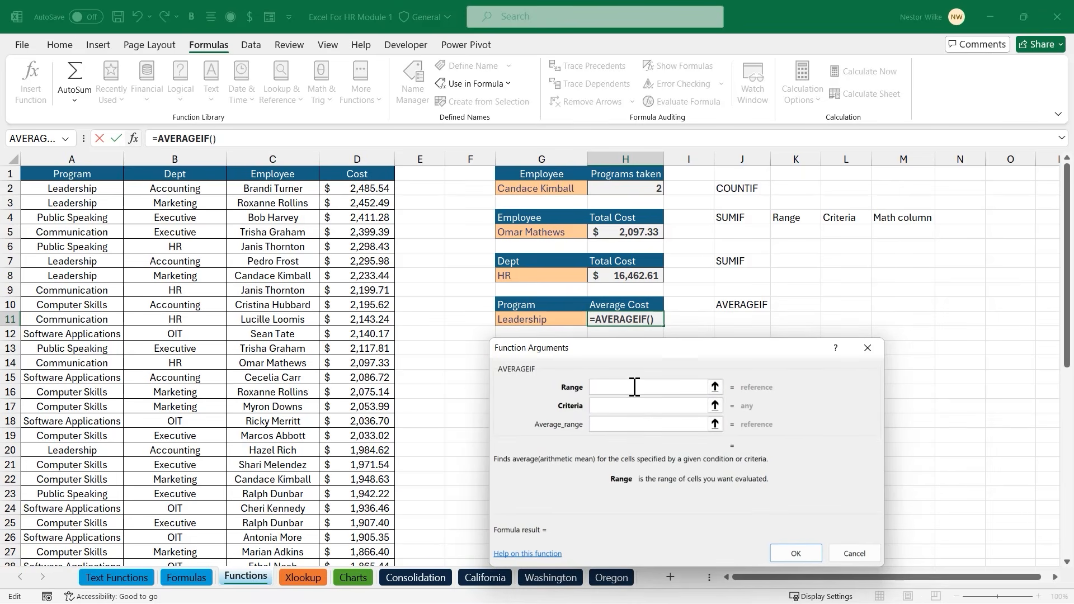
pyautogui.write('program')
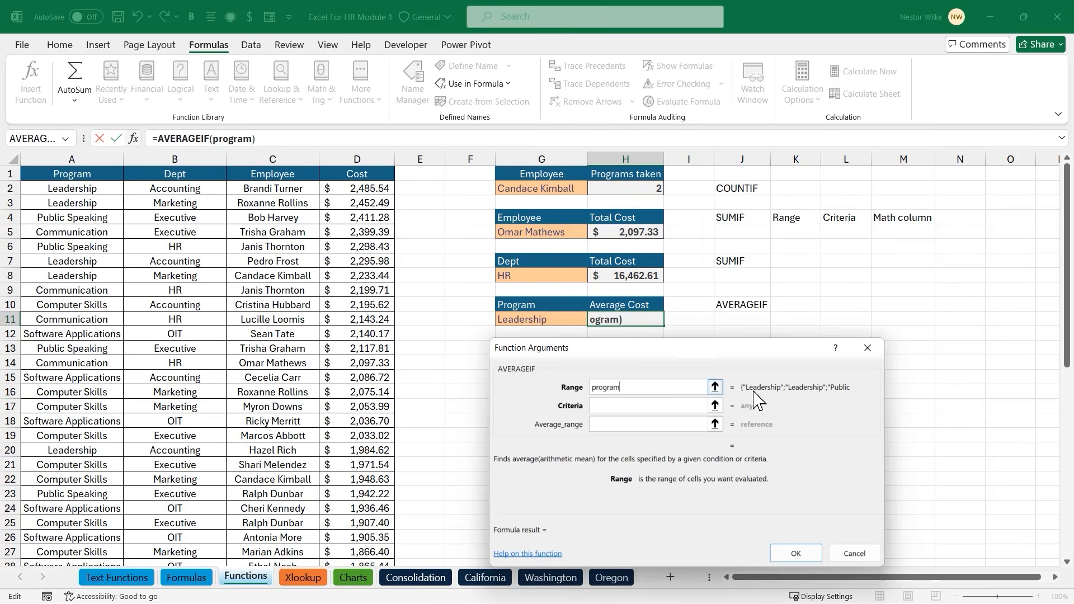
# Complete the AVERAGEIF in H11 with G11 as the criteria and the named range cost as the average range
pyautogui.click(637, 408)
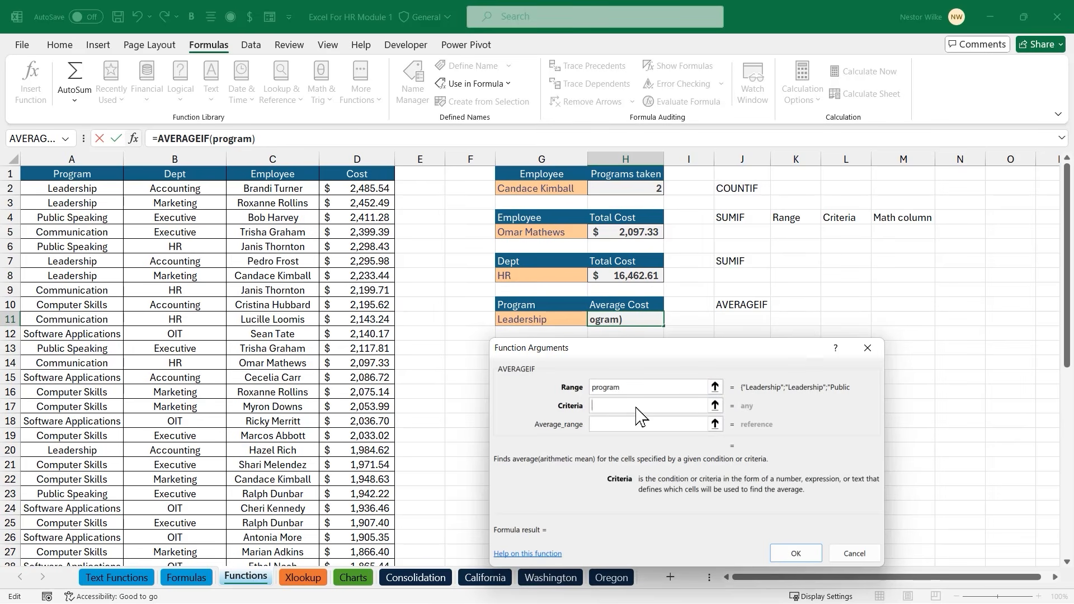
pyautogui.click(550, 318)
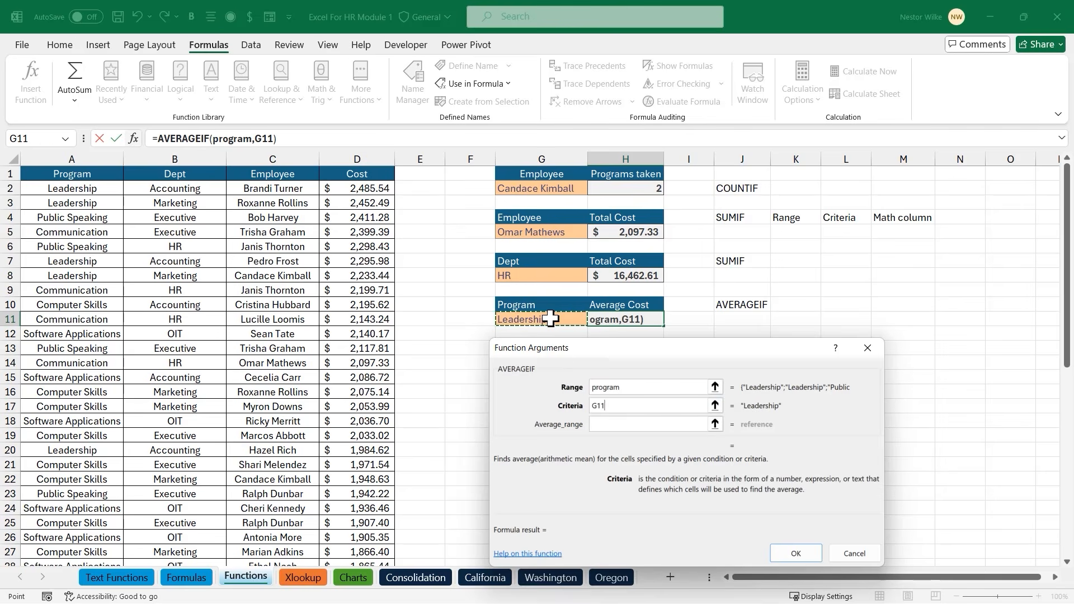
pyautogui.click(641, 424)
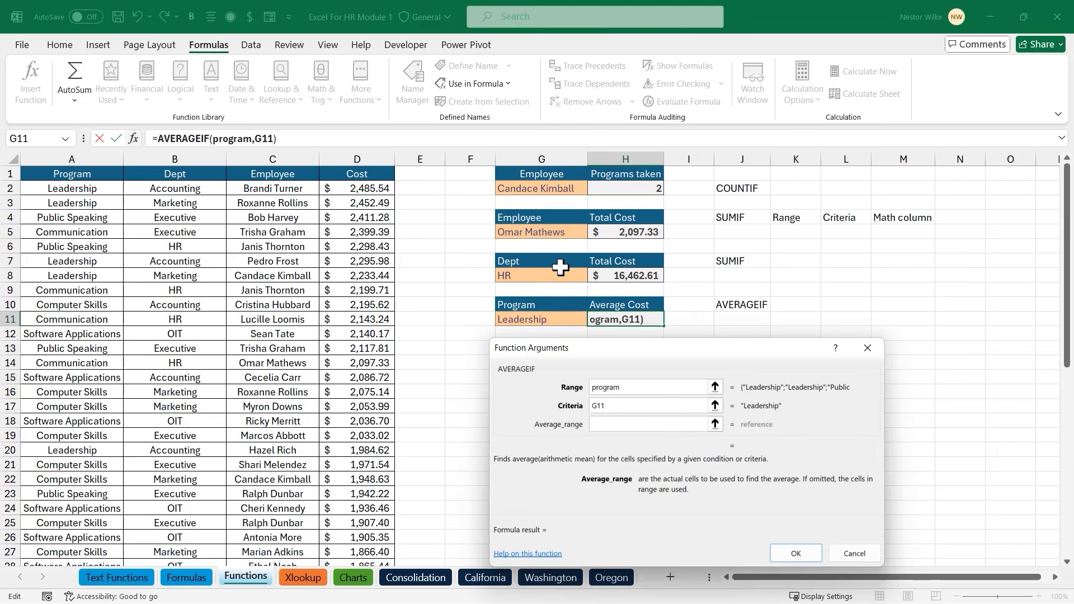
pyautogui.write('cost')
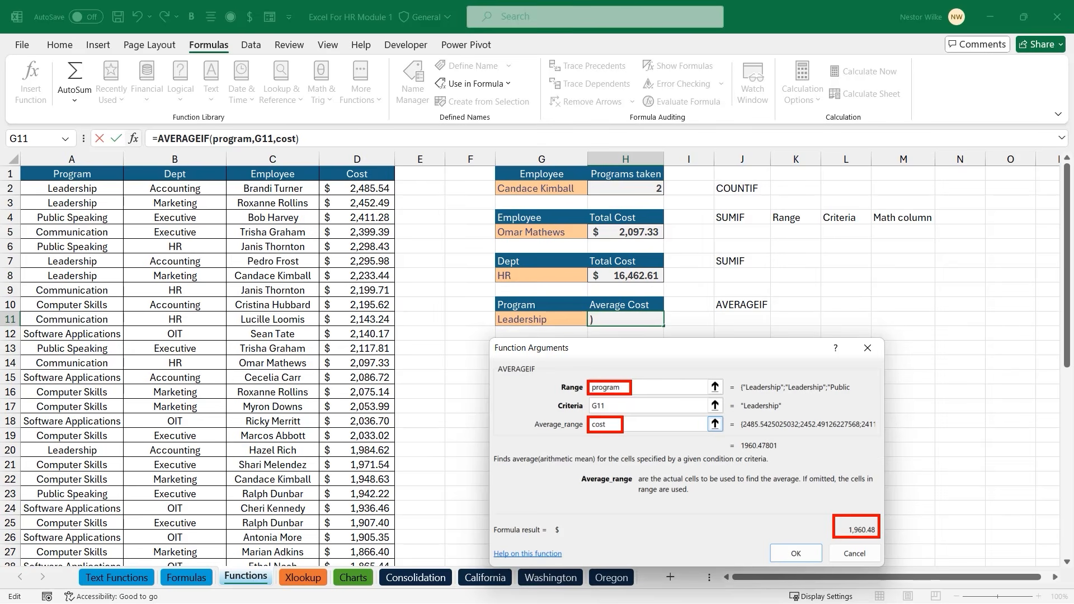
pyautogui.scroll(-1, 800, 470)
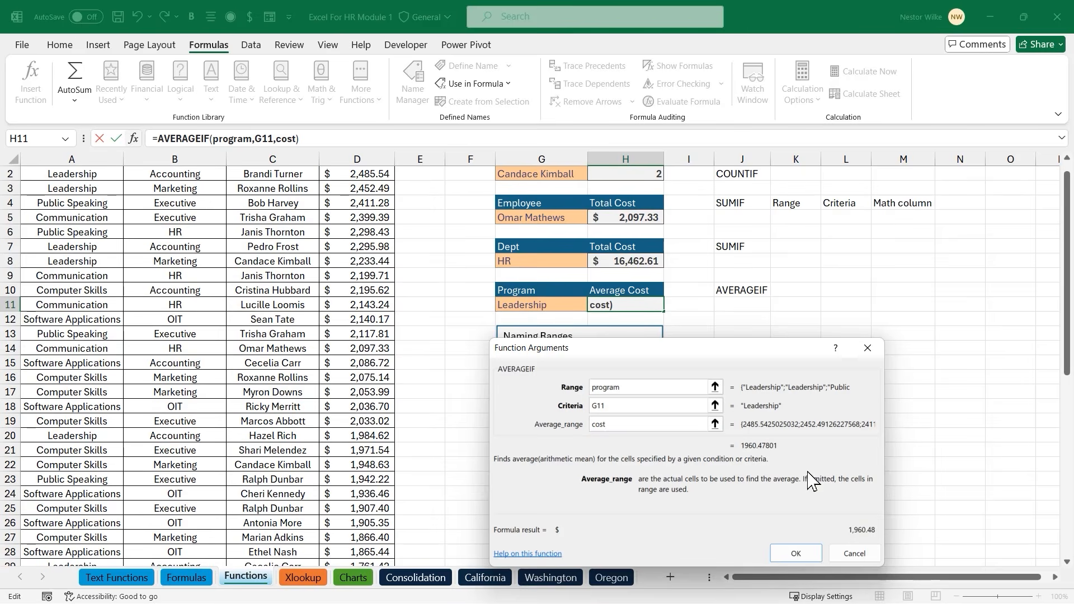
pyautogui.click(796, 554)
pyautogui.scroll(1, 750, 392)
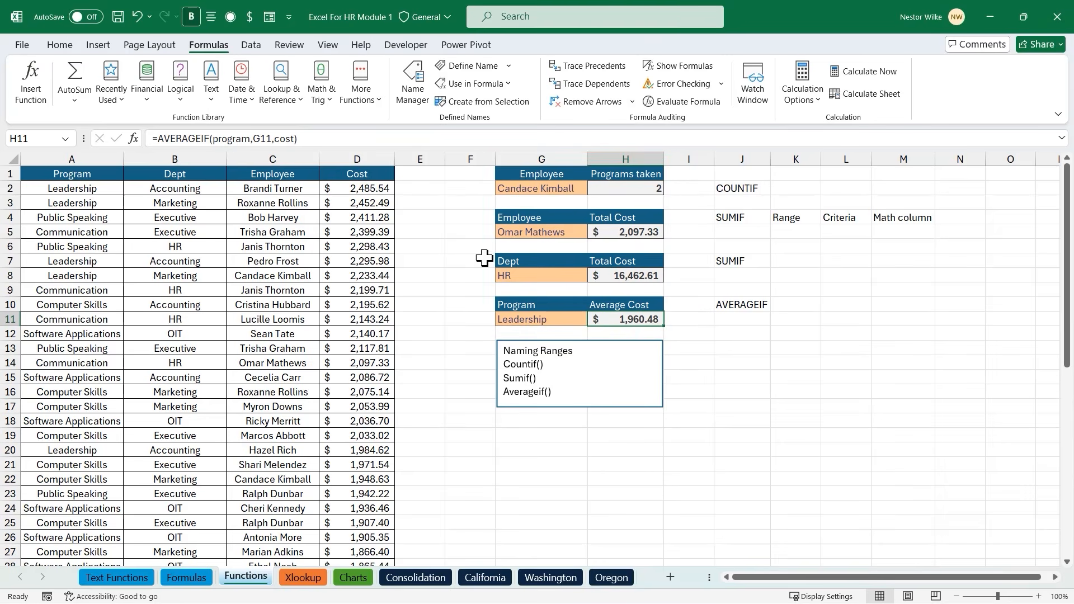
# Change the Dept entry in G8 to OIT
pyautogui.click(527, 273)
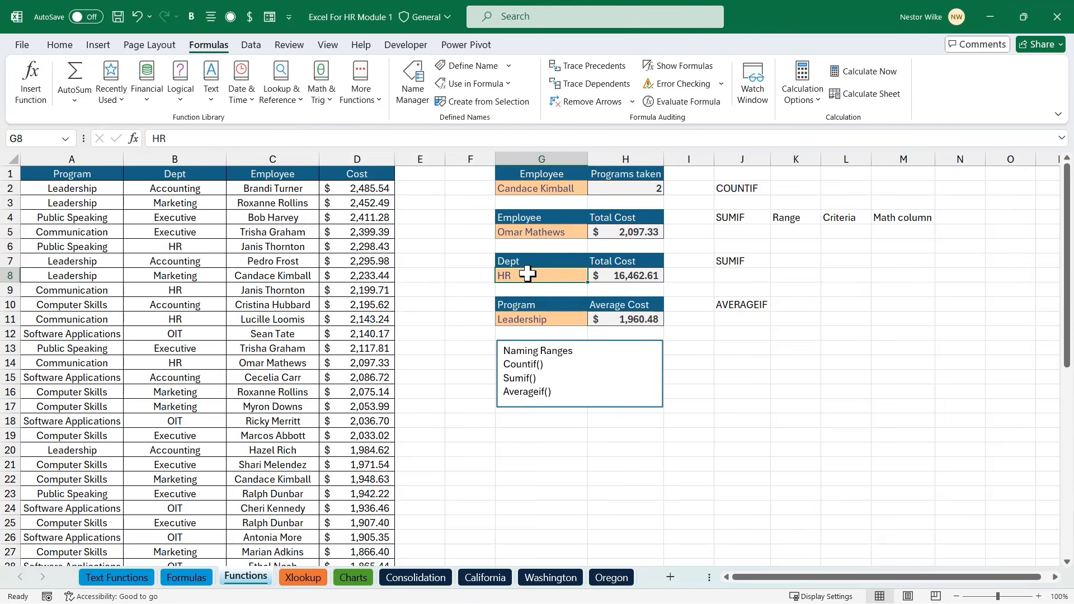
pyautogui.write('OIT')
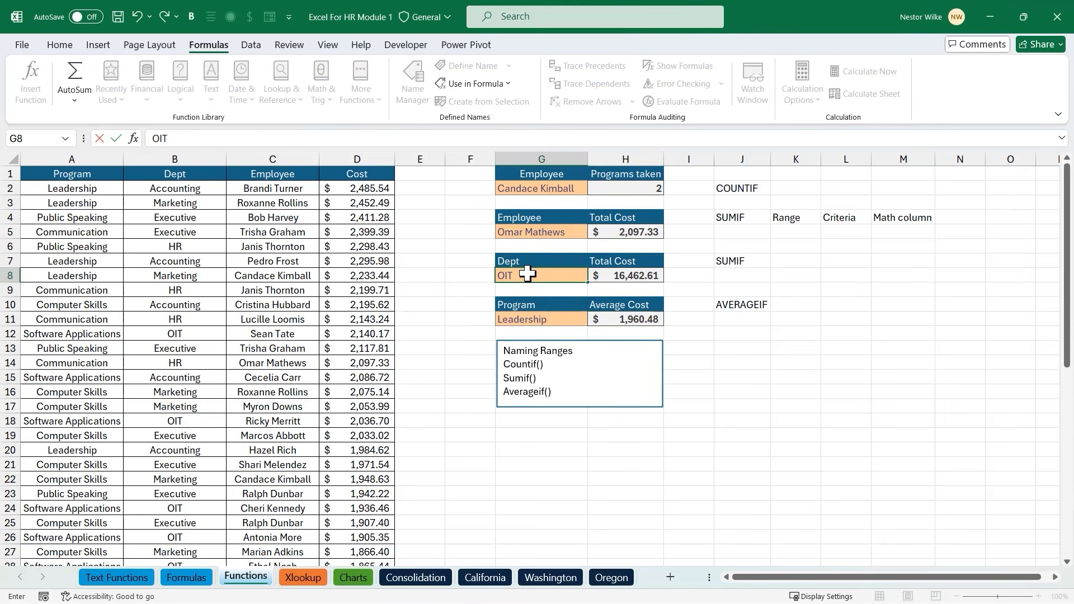
pyautogui.press('Return')
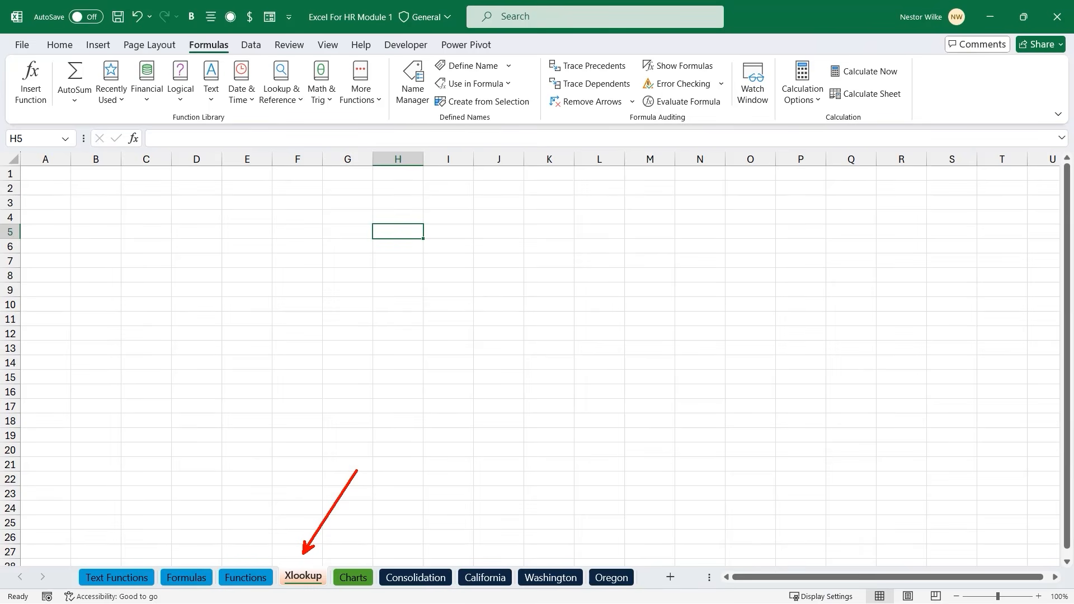
# On the Xlookup sheet, enter the column headings EMP#, Name and Hire Date in A1 to C1
pyautogui.click(52, 175)
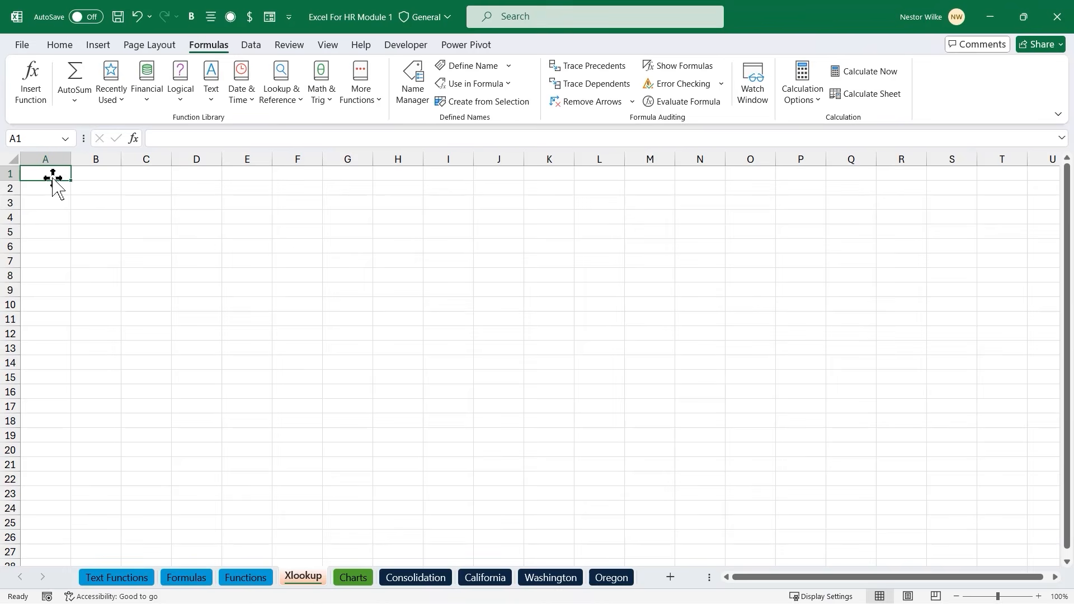
pyautogui.write('EMP#')
pyautogui.press('Tab')
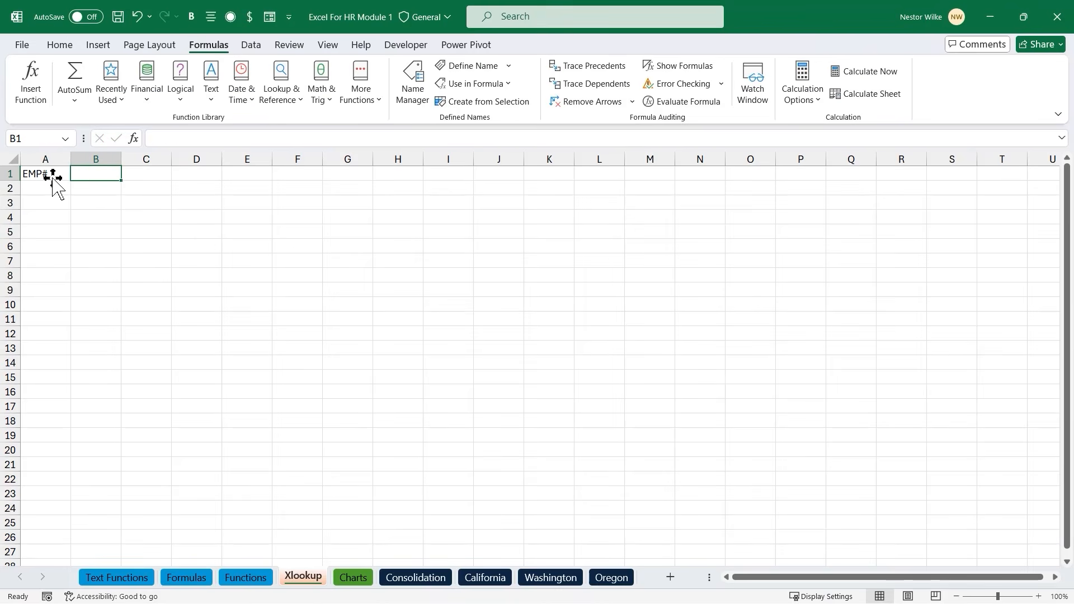
pyautogui.write('Name')
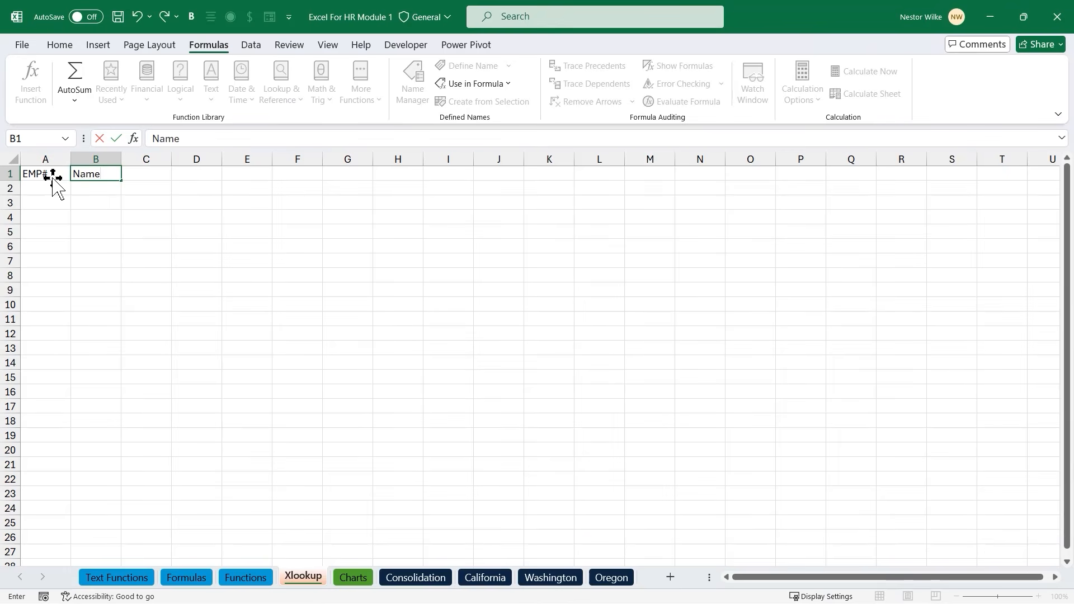
pyautogui.press('Tab')
pyautogui.write('H')
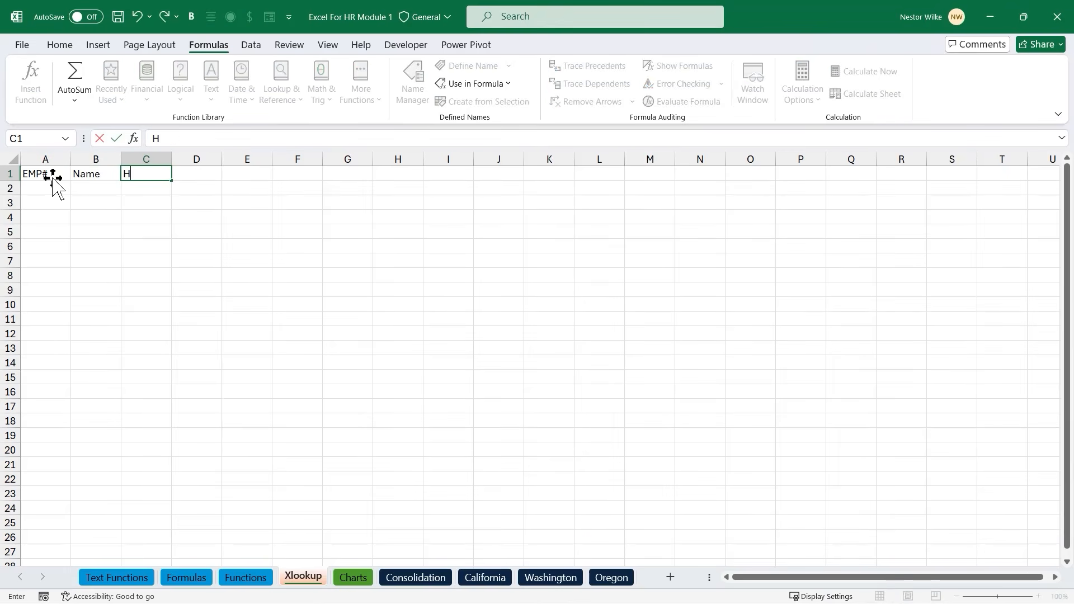
pyautogui.write('ire Date')
pyautogui.press('Tab')
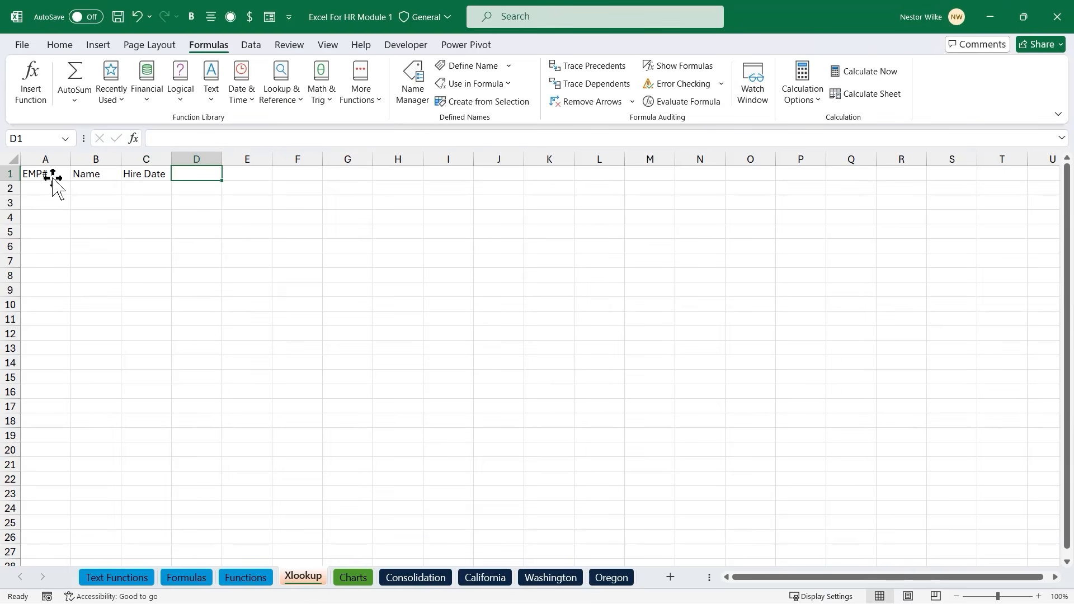
# Add the column headings Length of Service in D1 and Pay Rate in E1
pyautogui.write('Leng')
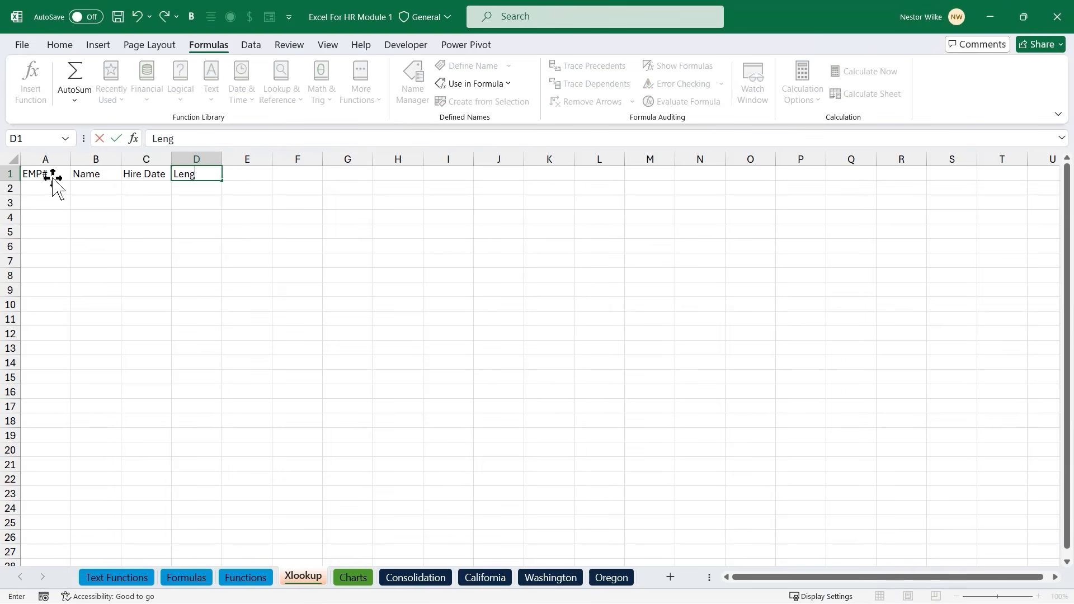
pyautogui.write('th of Service')
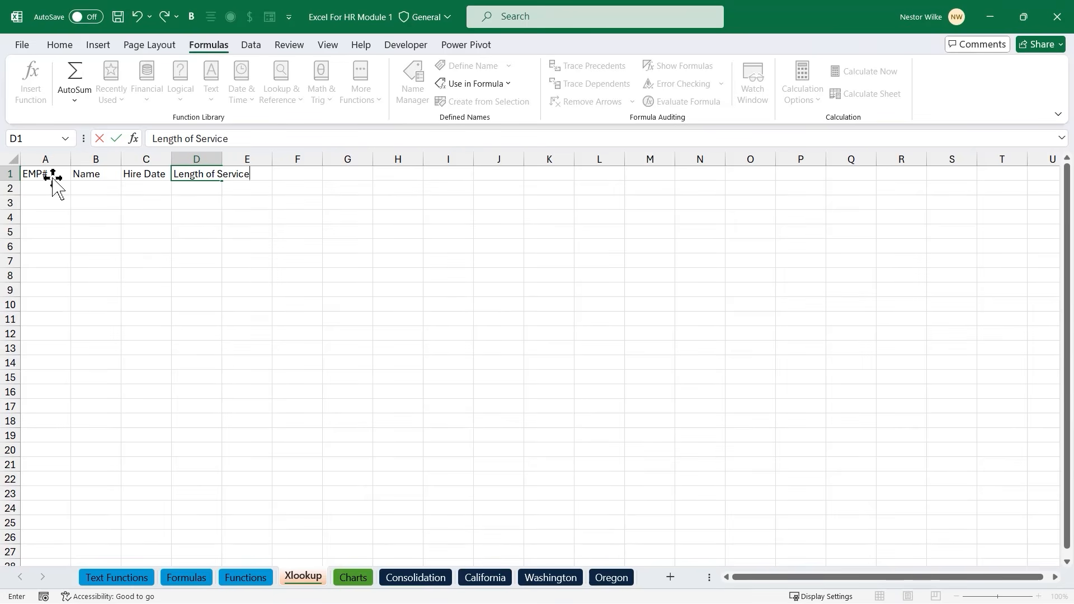
pyautogui.press('Tab')
pyautogui.write('P')
pyautogui.write('y Rate')
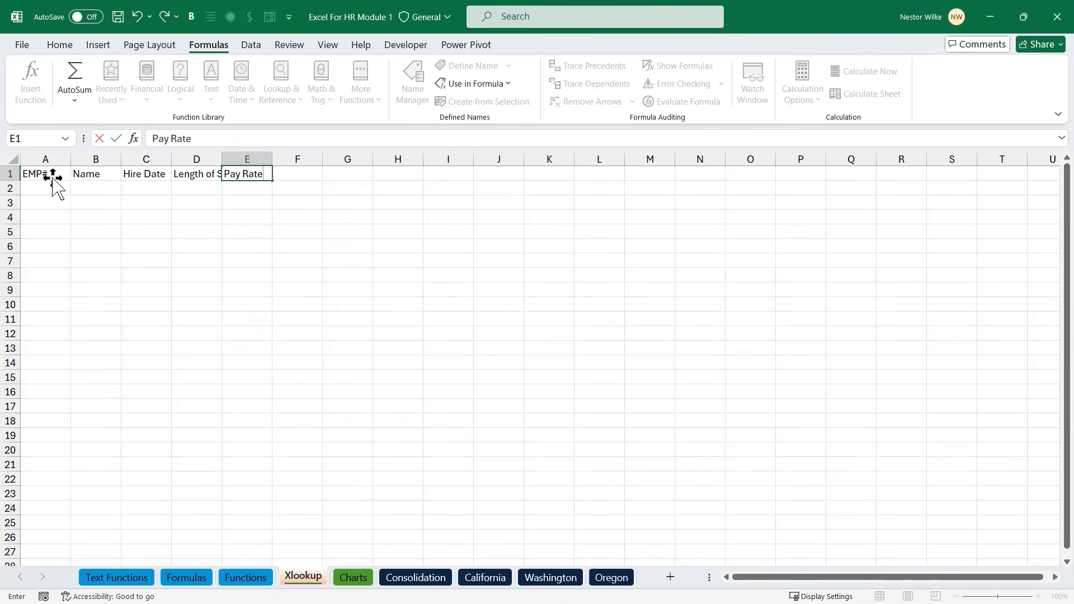
# Finish entering the Pay Rate heading in E1 and fit column D to its Length of Service heading
pyautogui.press('Return')
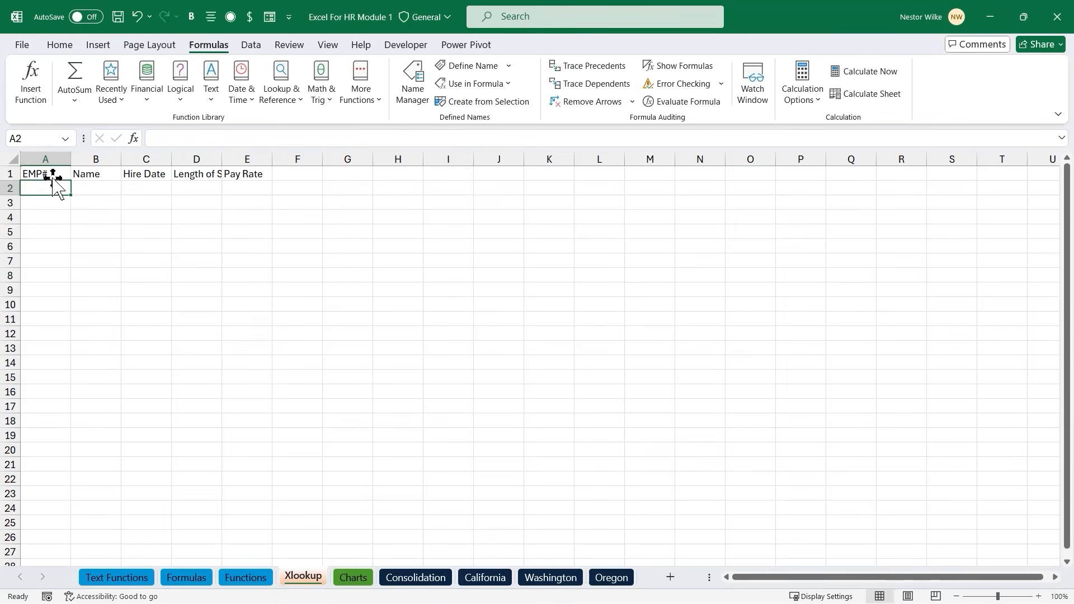
pyautogui.doubleClick(222, 159)
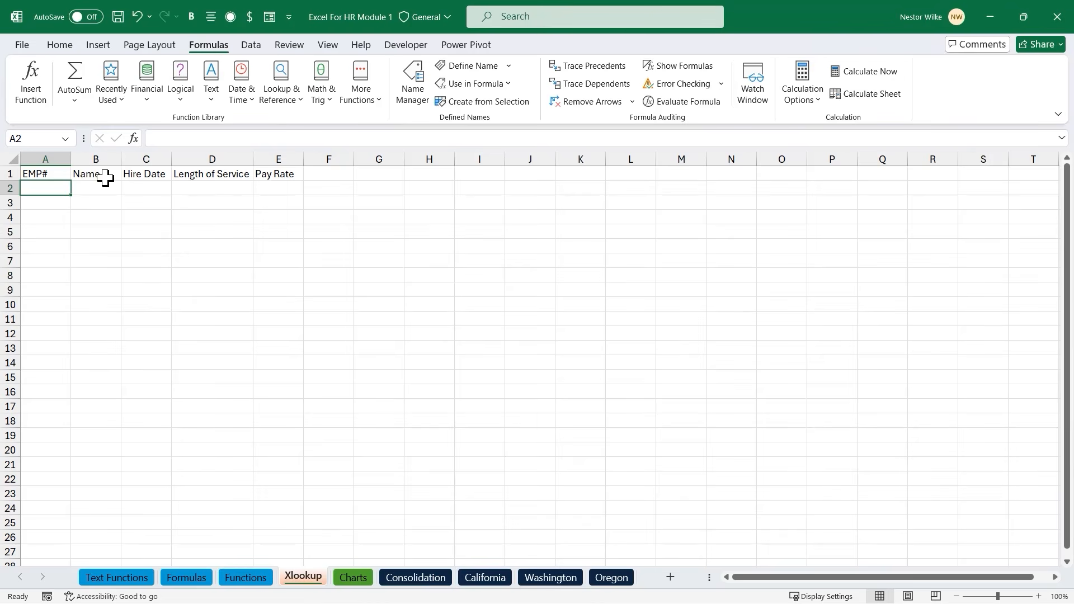
# Review the Emp#, Name, Hire Date, Length of Service and Pay Rate columns on the Text Functions sheet
pyautogui.click(120, 578)
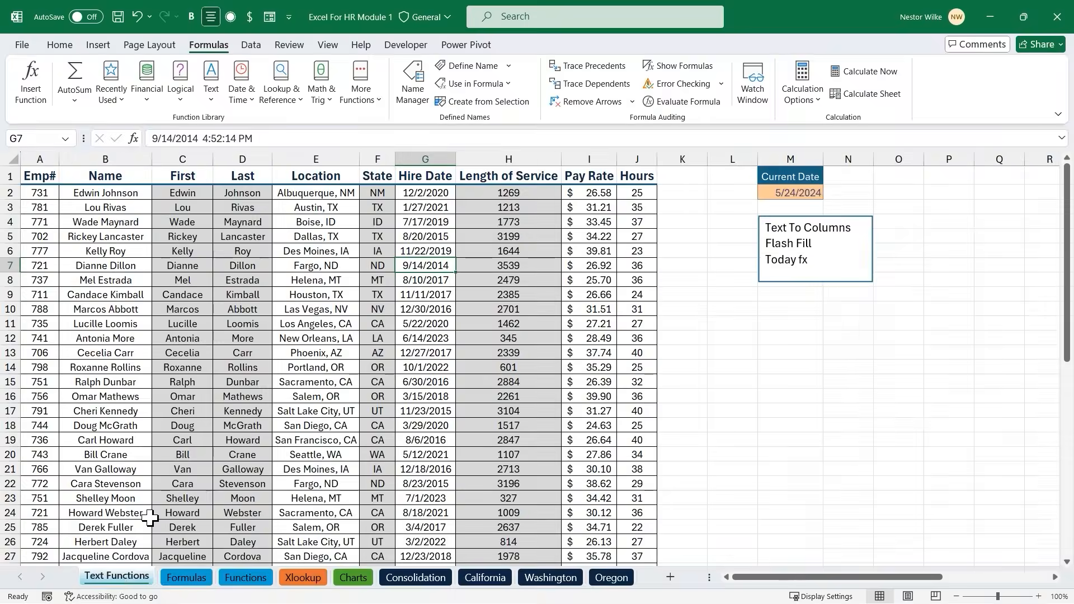
pyautogui.click(39, 158)
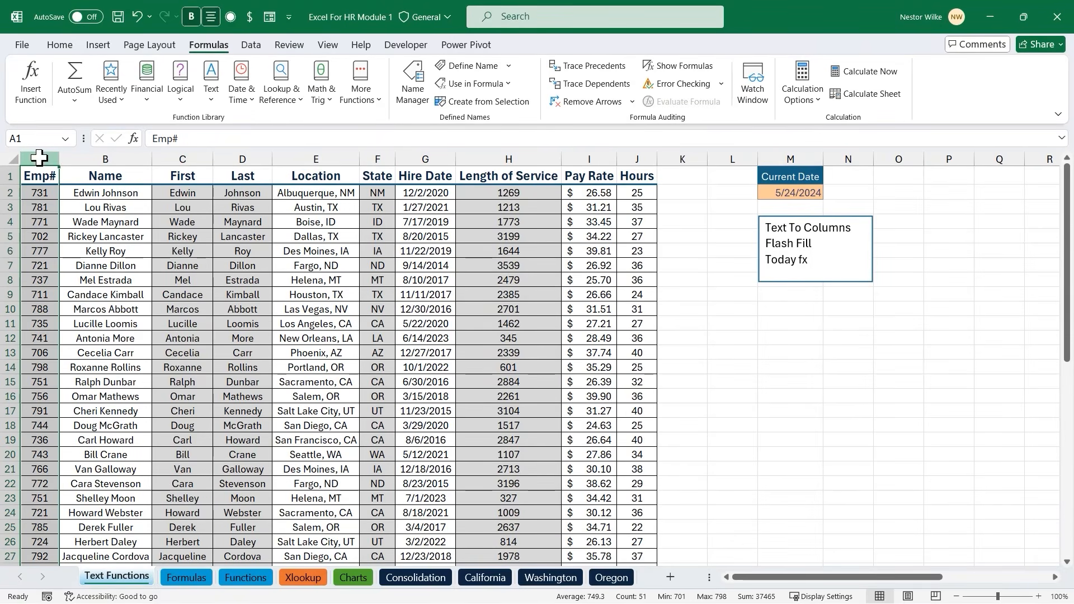
pyautogui.keyDown('ctrl'); pyautogui.click(111, 154); pyautogui.keyUp('ctrl')
pyautogui.keyDown('ctrl'); pyautogui.click(426, 159); pyautogui.keyUp('ctrl')
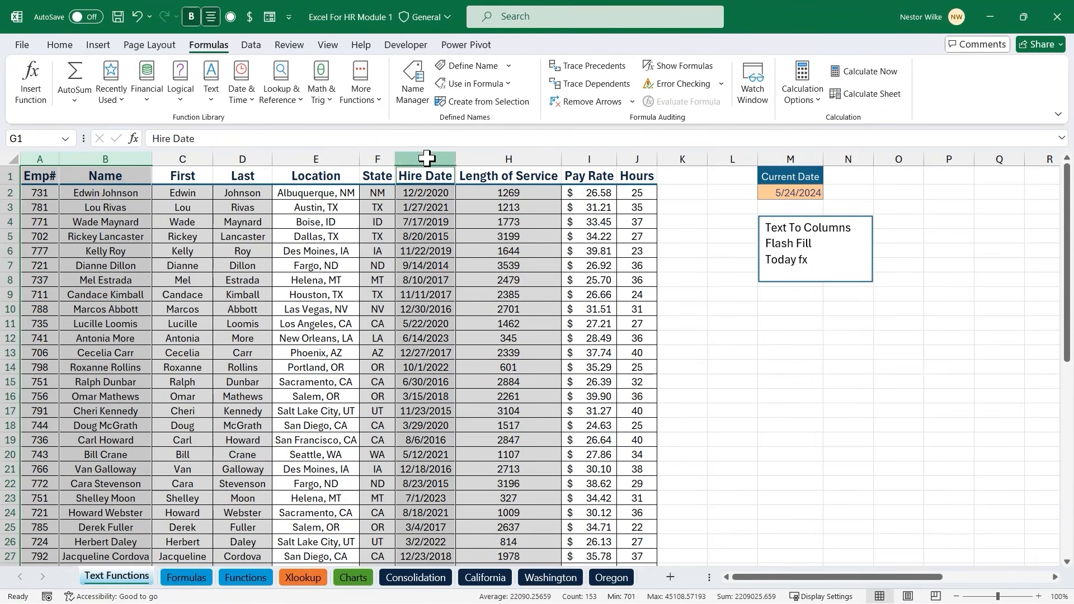
pyautogui.keyDown('ctrl'); pyautogui.click(515, 158); pyautogui.keyUp('ctrl')
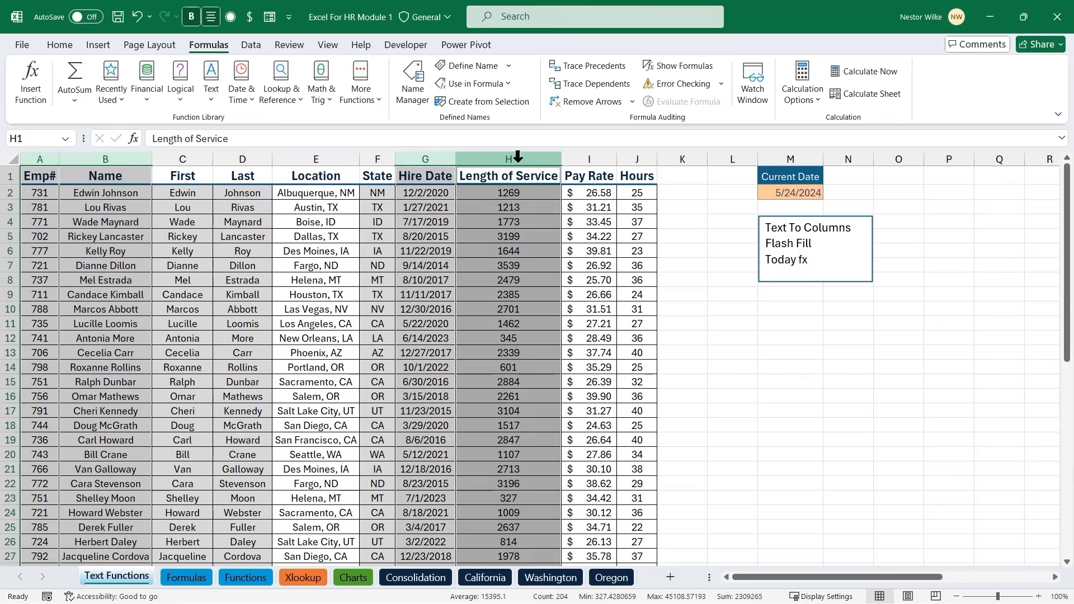
pyautogui.click(334, 214)
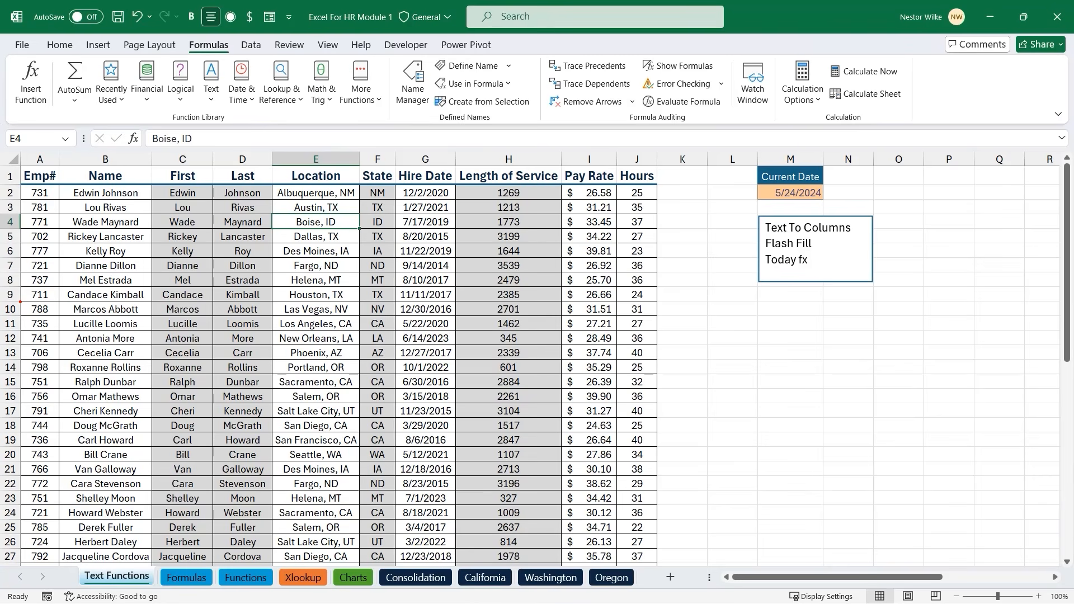
pyautogui.moveTo(20, 301)
pyautogui.mouseDown()
pyautogui.moveTo(59, 318)
pyautogui.moveTo(44, 189)
pyautogui.mouseUp()
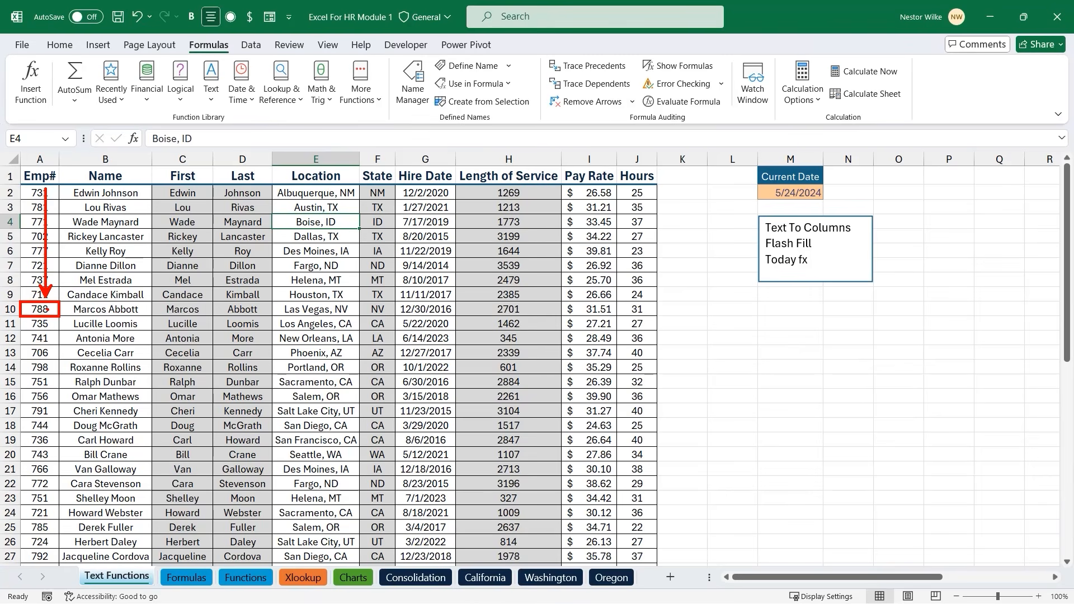
pyautogui.moveTo(67, 302); pyautogui.dragTo(147, 317)
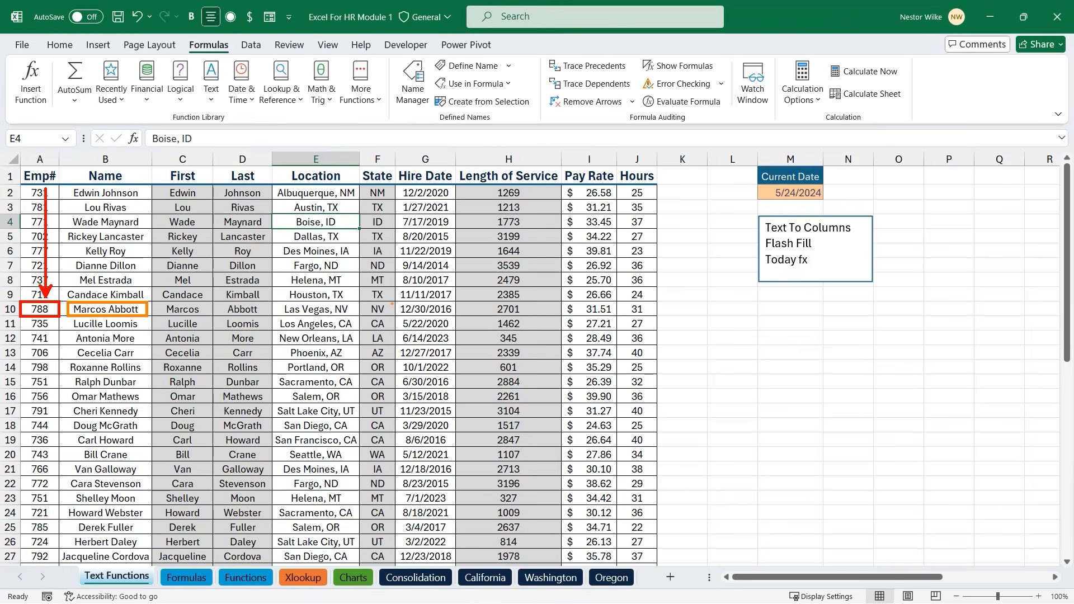
pyautogui.moveTo(396, 302)
pyautogui.mouseDown()
pyautogui.moveTo(446, 317)
pyautogui.moveTo(500, 307)
pyautogui.moveTo(618, 317)
pyautogui.mouseUp()
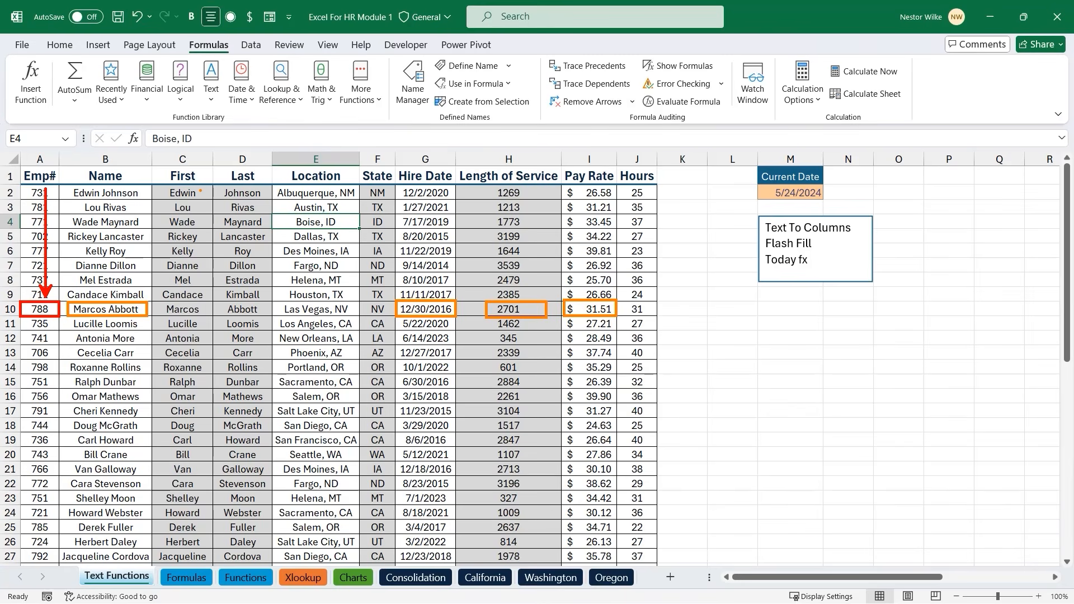
pyautogui.press('Escape')
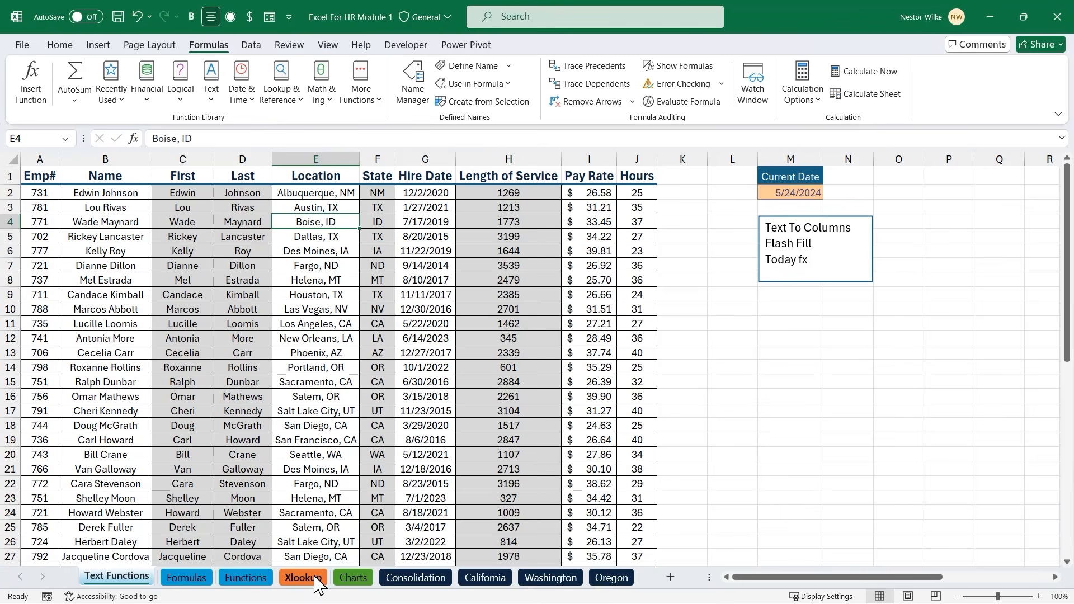
pyautogui.click(777, 311)
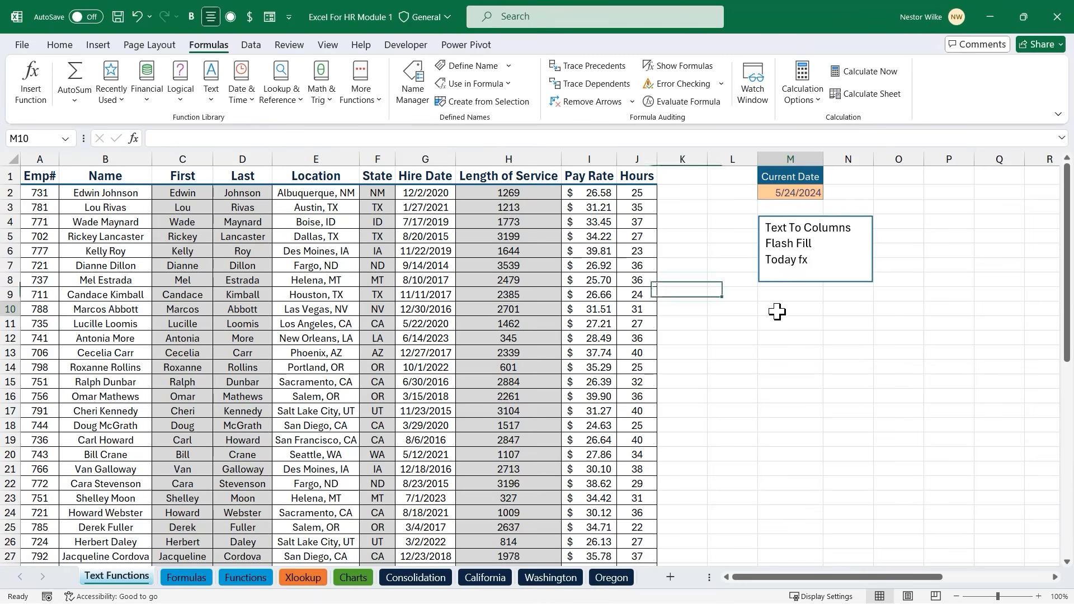
pyautogui.moveTo(777, 311); pyautogui.dragTo(786, 377)
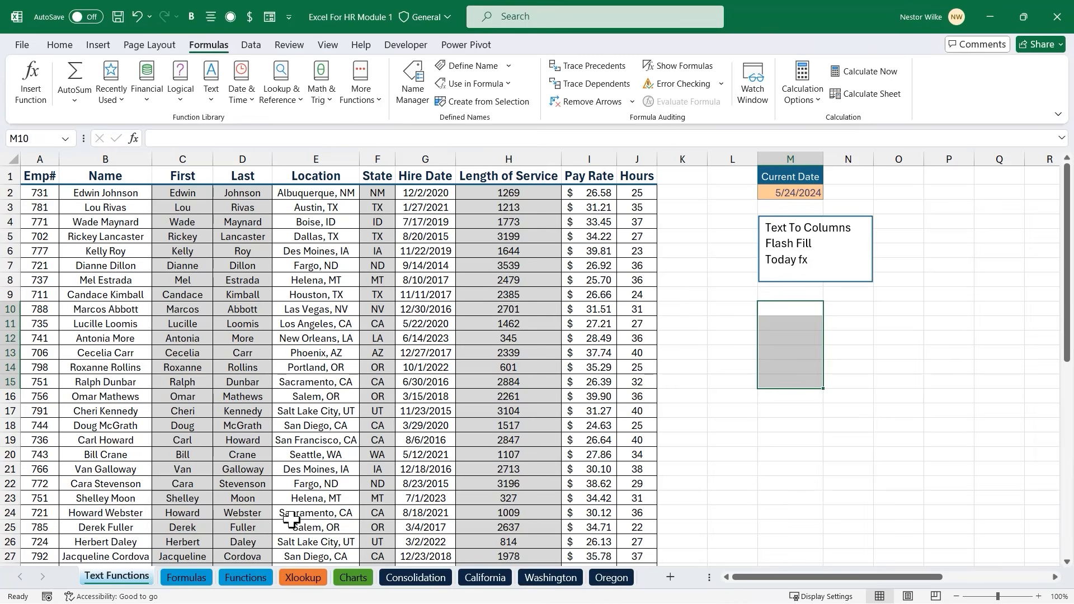
pyautogui.click(302, 579)
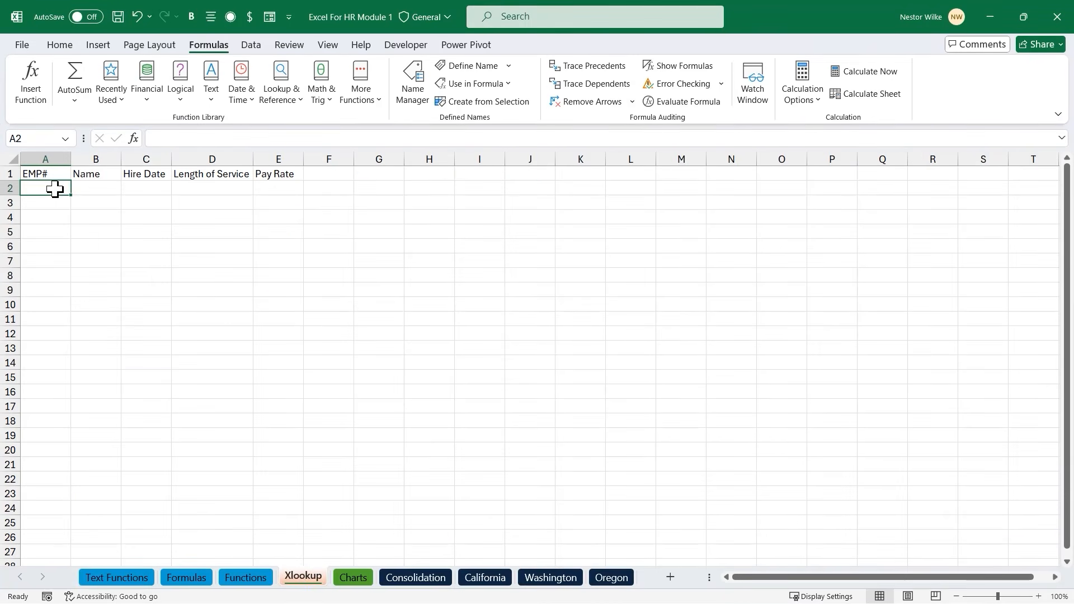
pyautogui.click(115, 579)
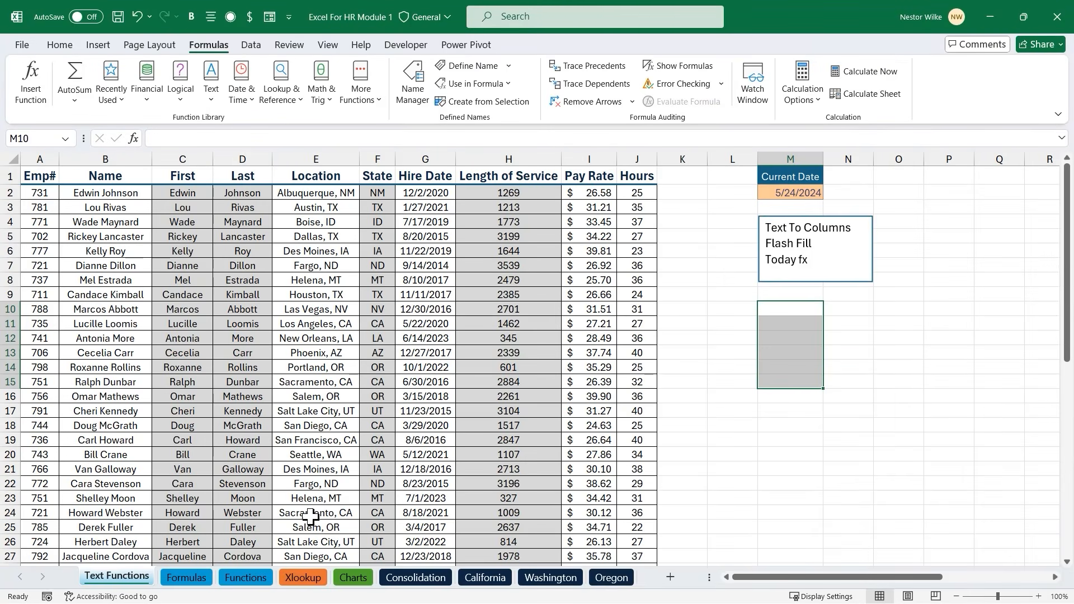
# On the Xlookup sheet, enter the employee number to look up in cell A2
pyautogui.click(305, 577)
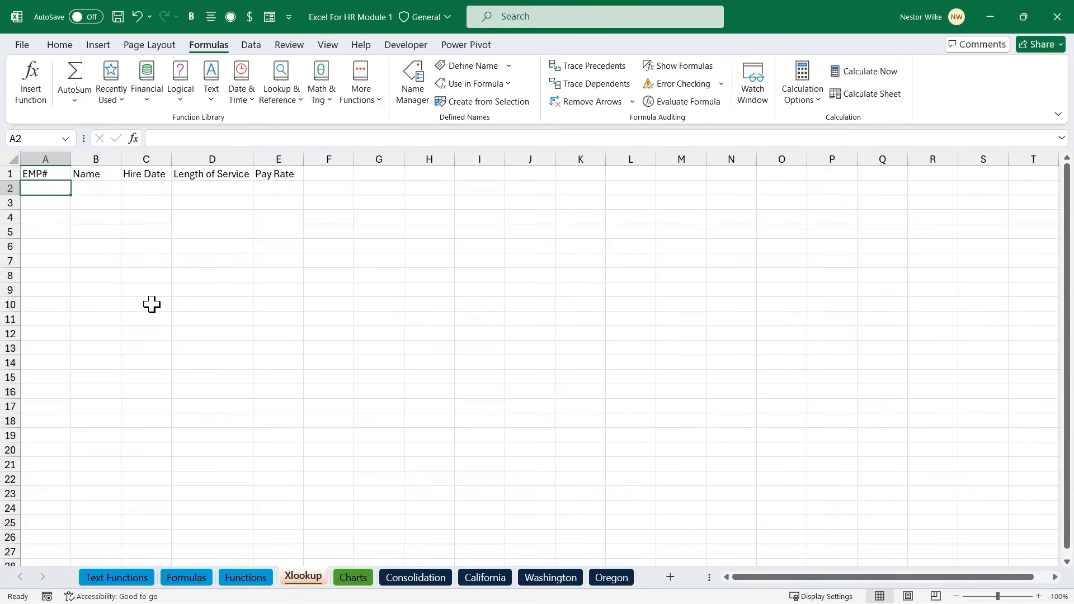
pyautogui.write('788')
pyautogui.click(110, 246)
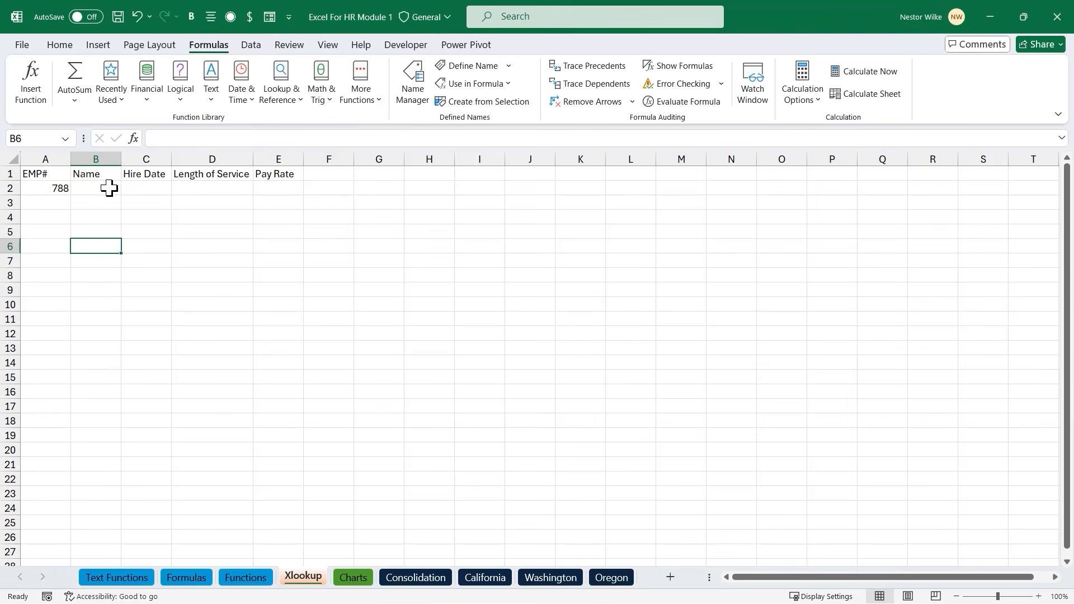
pyautogui.click(148, 188)
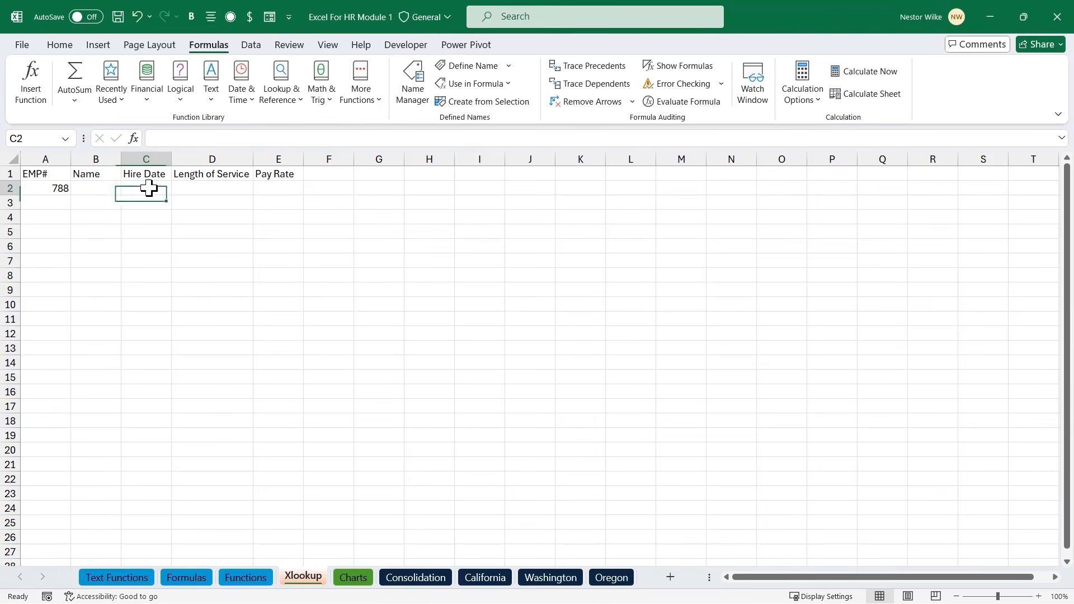
pyautogui.click(211, 189)
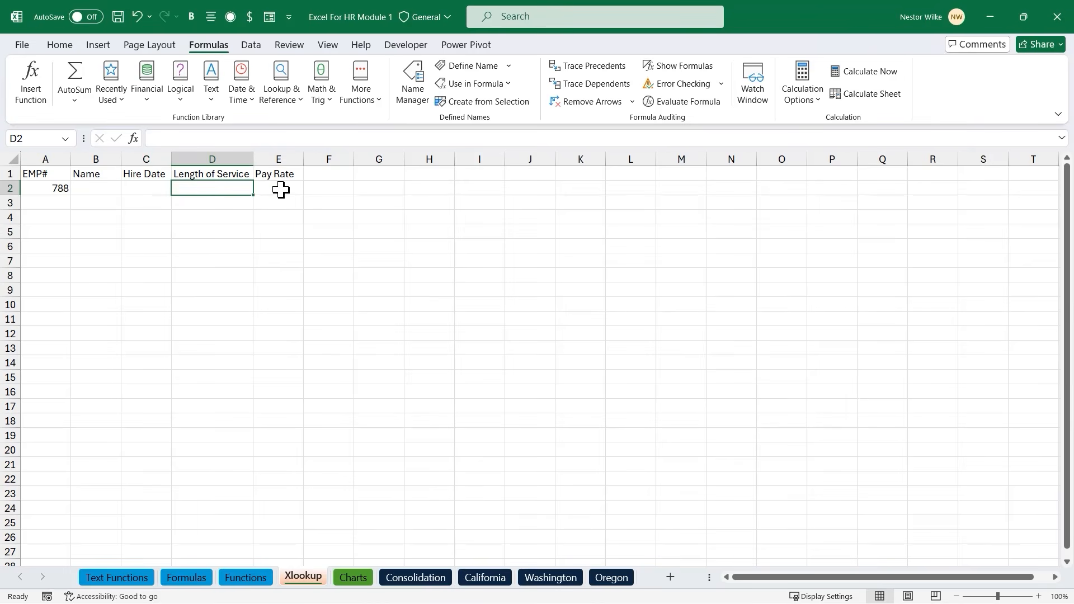
pyautogui.click(280, 189)
# Insert the XLOOKUP function in cell B2 under the Name heading
pyautogui.click(101, 189)
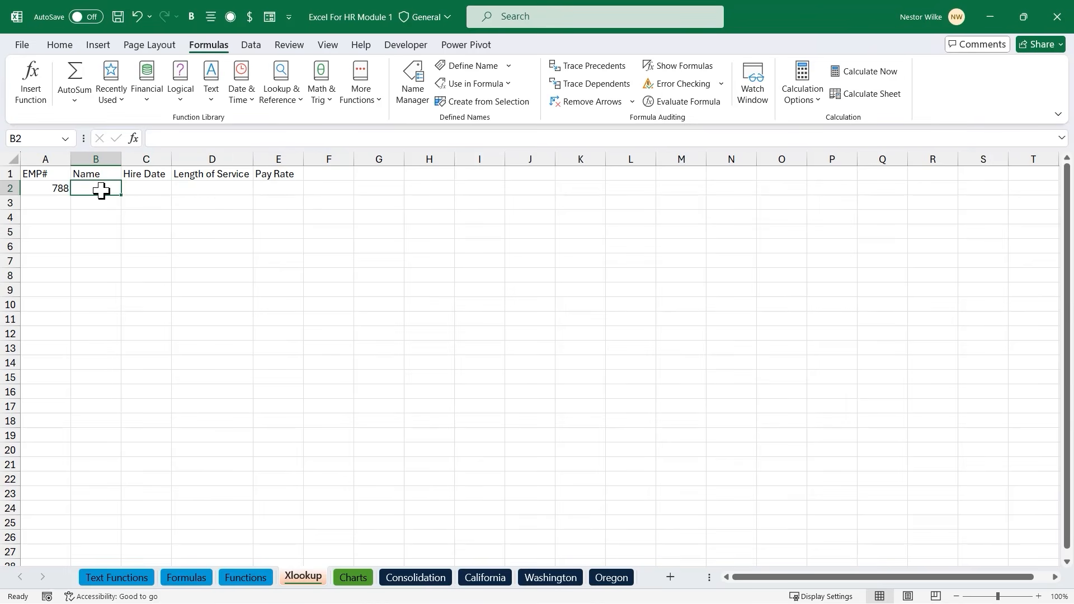
pyautogui.click(31, 83)
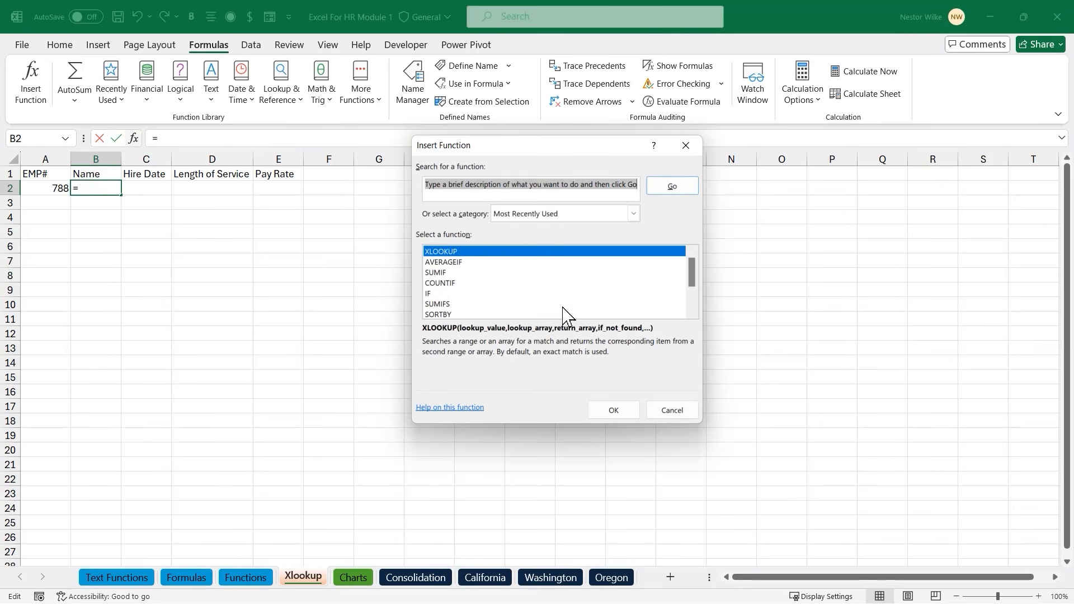
pyautogui.click(614, 410)
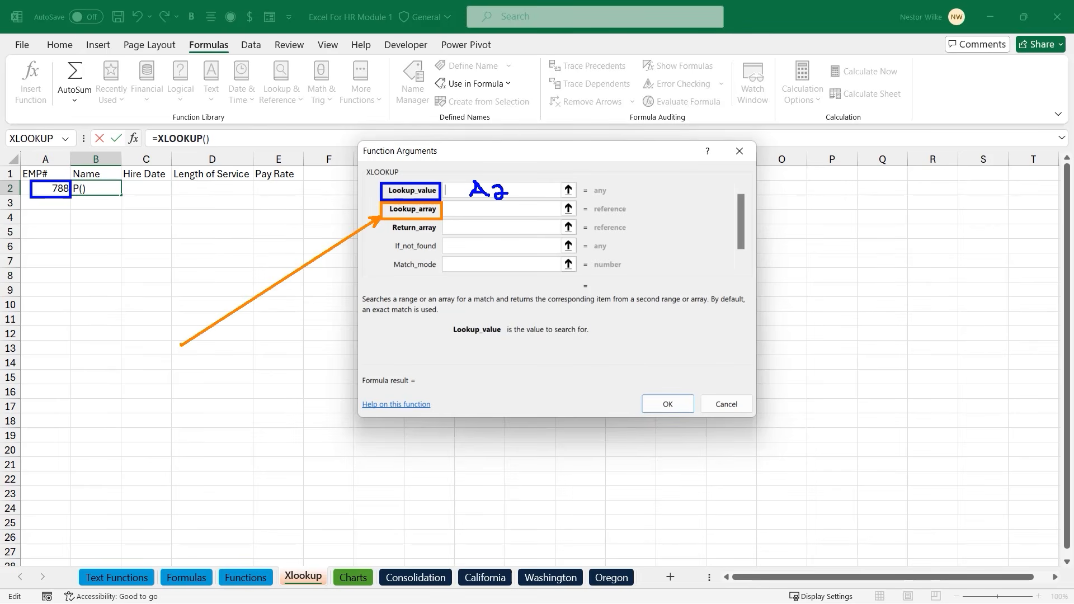
pyautogui.write('Where ca')
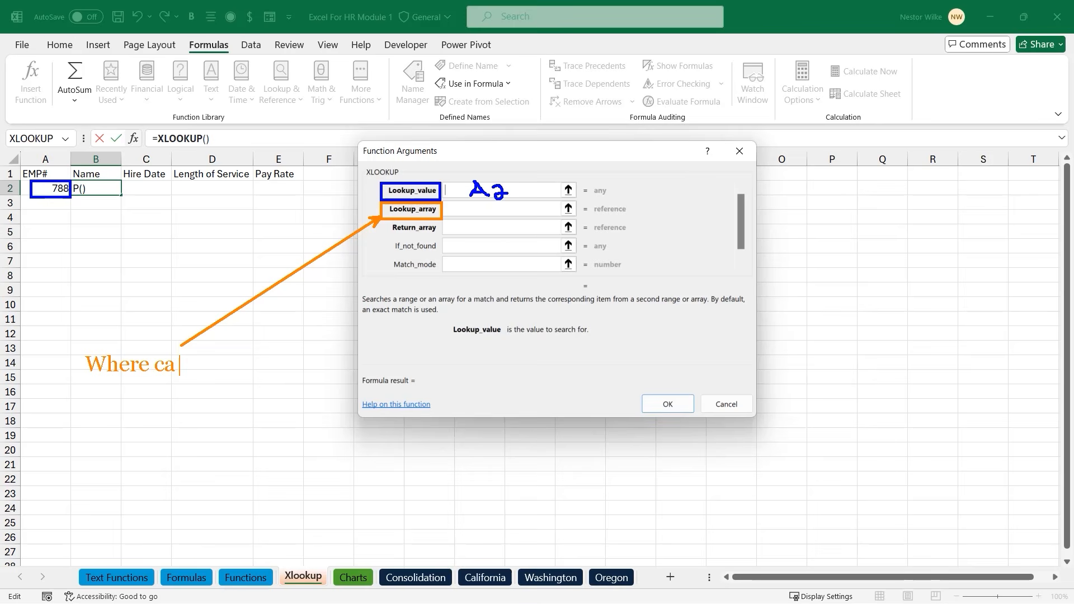
pyautogui.write('n we find the')
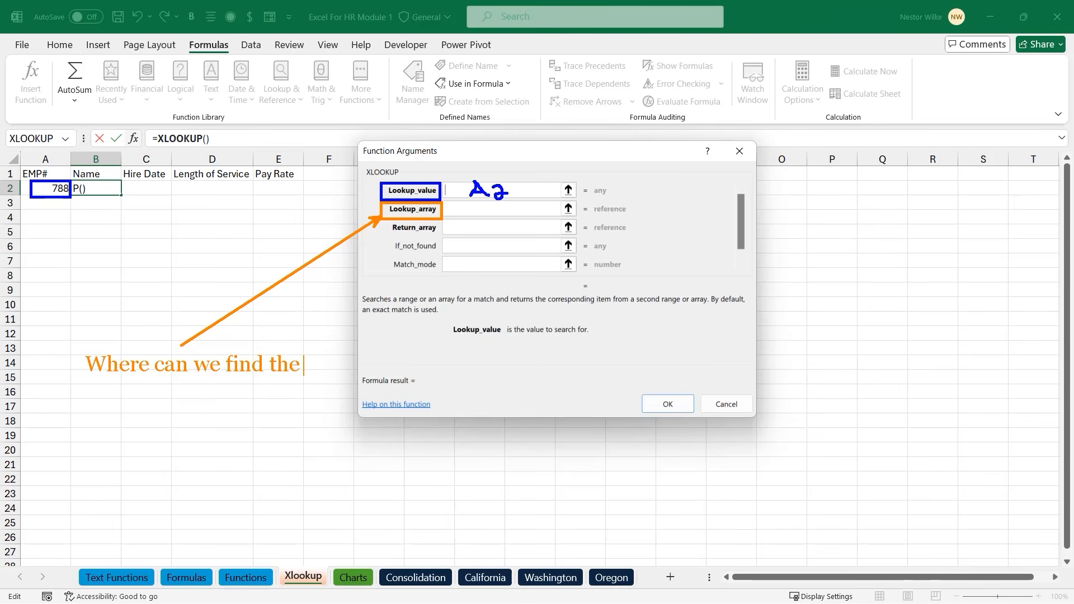
pyautogui.write('m?')
pyautogui.moveTo(391, 231); pyautogui.dragTo(267, 459)
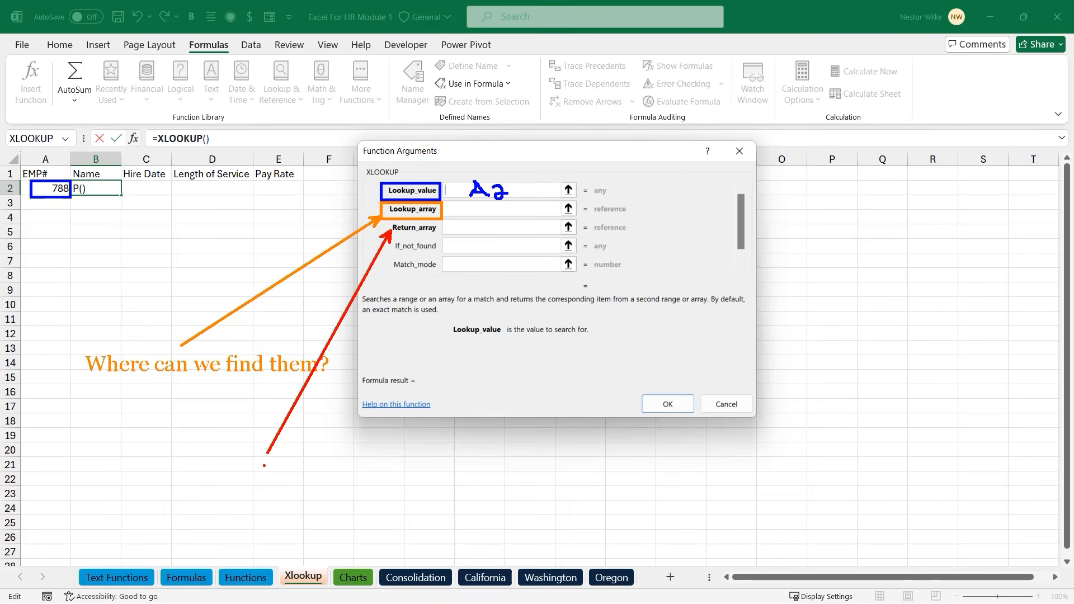
pyautogui.press('t')
pyautogui.write('Choose a ')
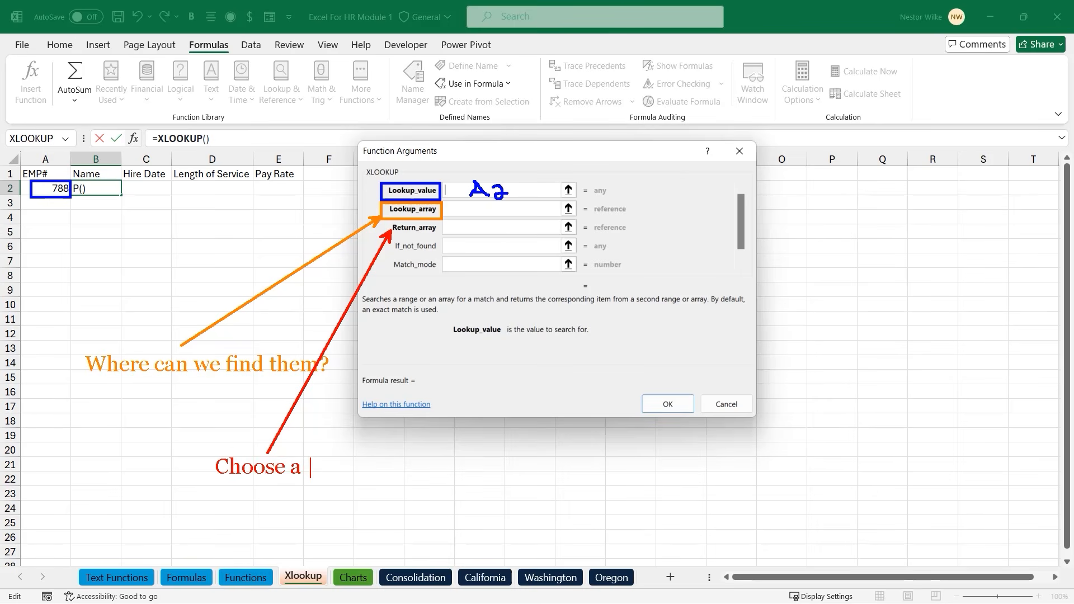
pyautogui.write('field to re')
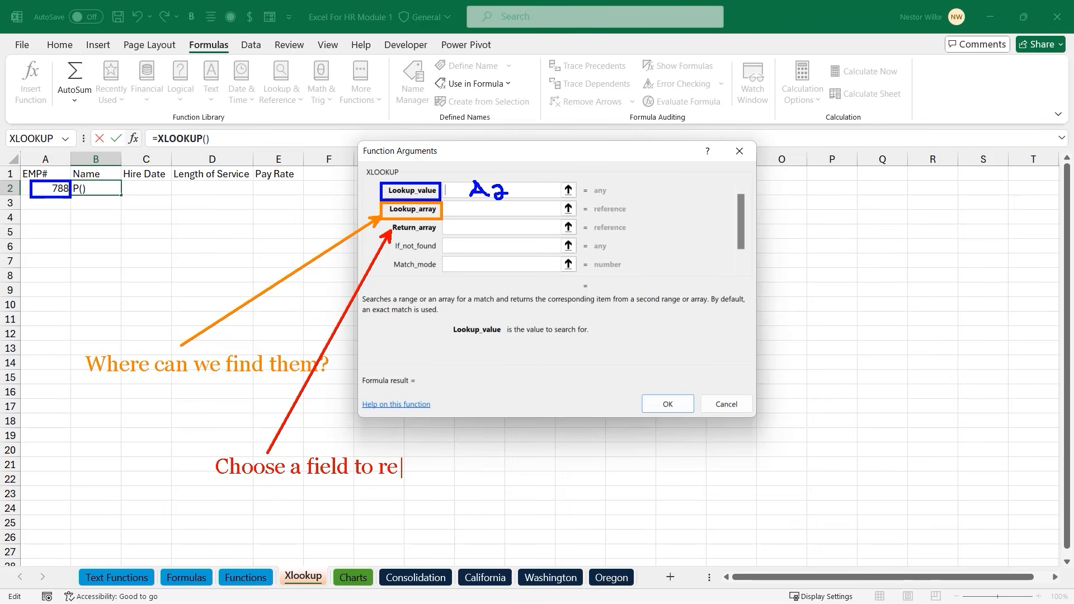
pyautogui.write('turn')
pyautogui.press('Escape')
pyautogui.press('Escape')
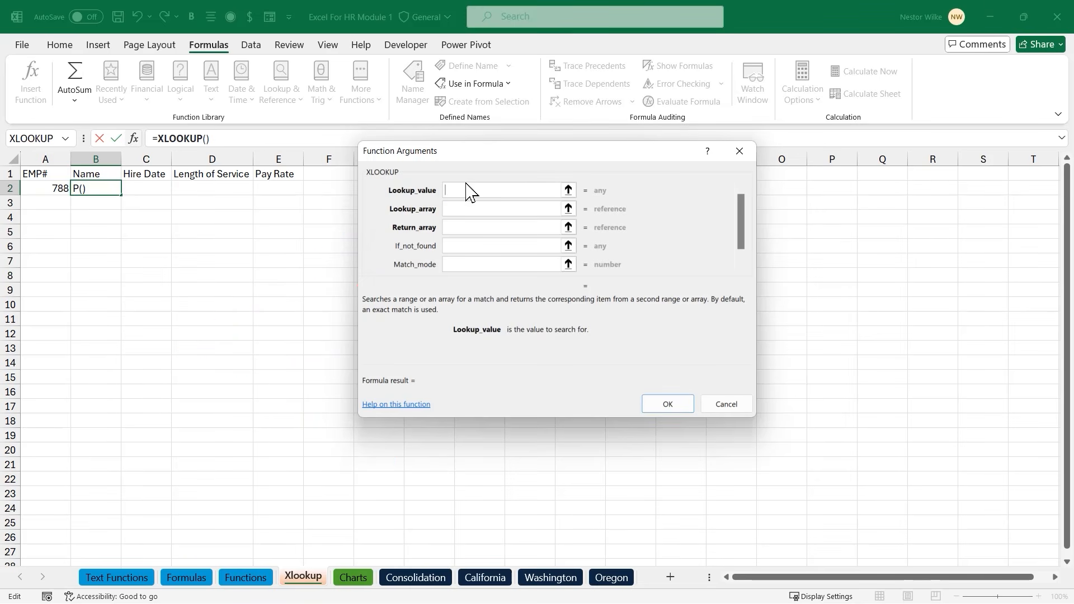
# Set the XLOOKUP lookup value to A2 and the lookup array to the employee numbers in 'Text Functions'!A2:A51
pyautogui.click(49, 188)
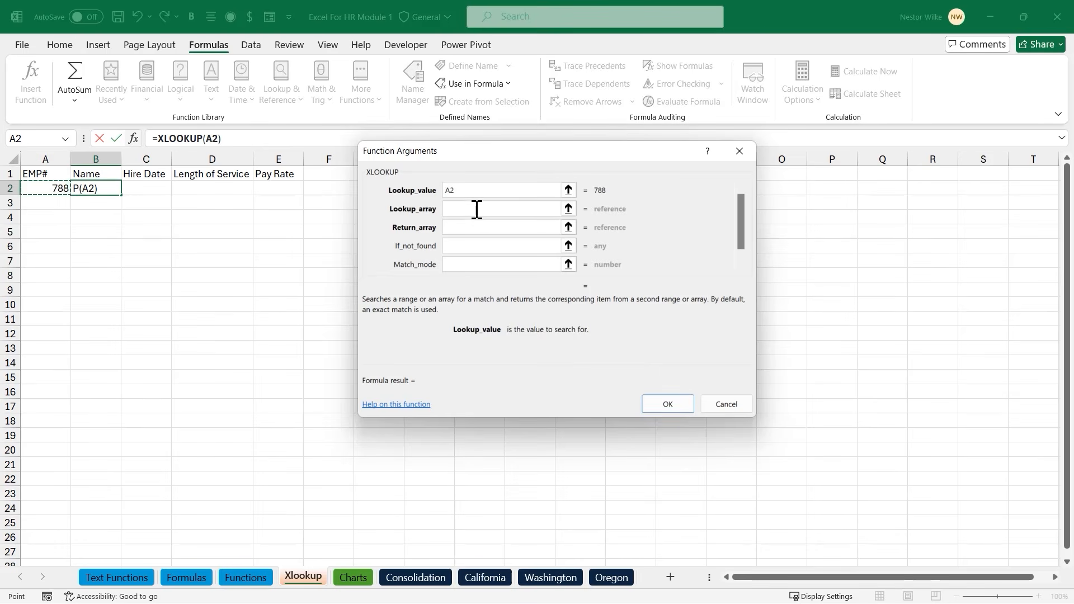
pyautogui.click(455, 209)
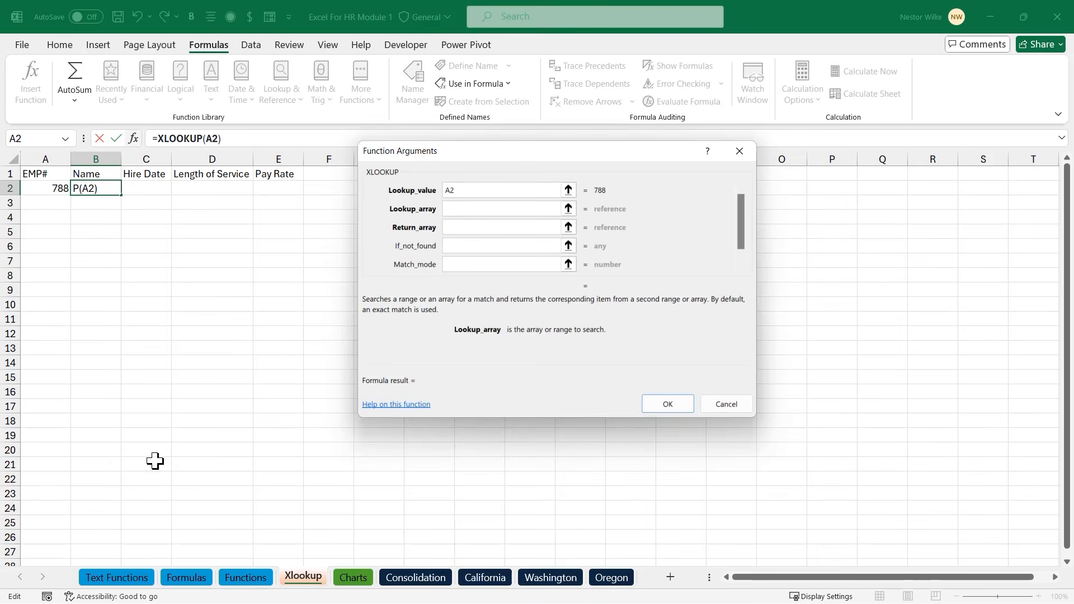
pyautogui.click(116, 578)
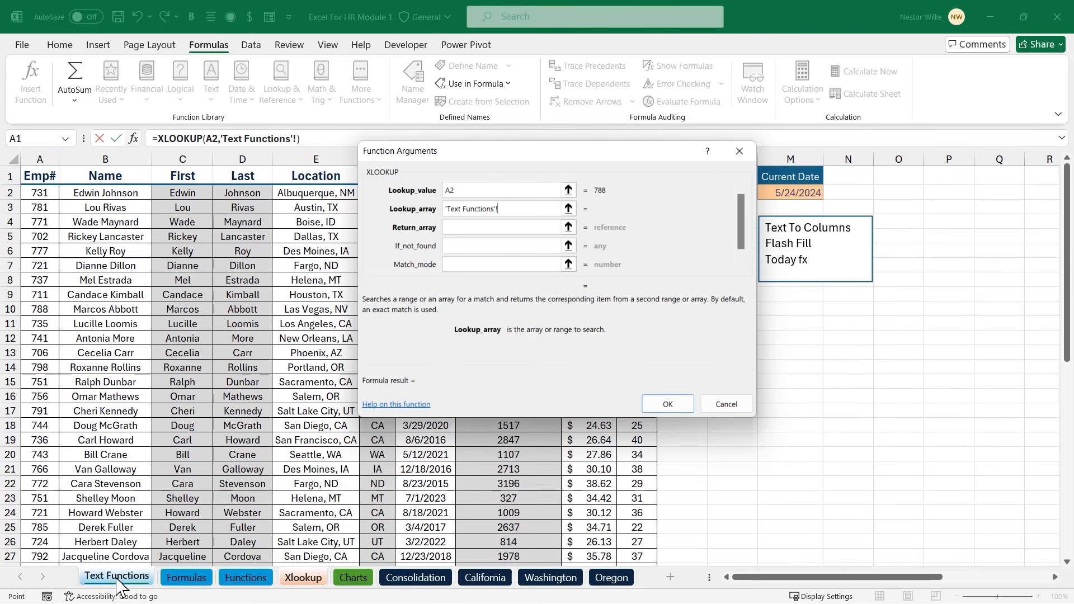
pyautogui.click(44, 193)
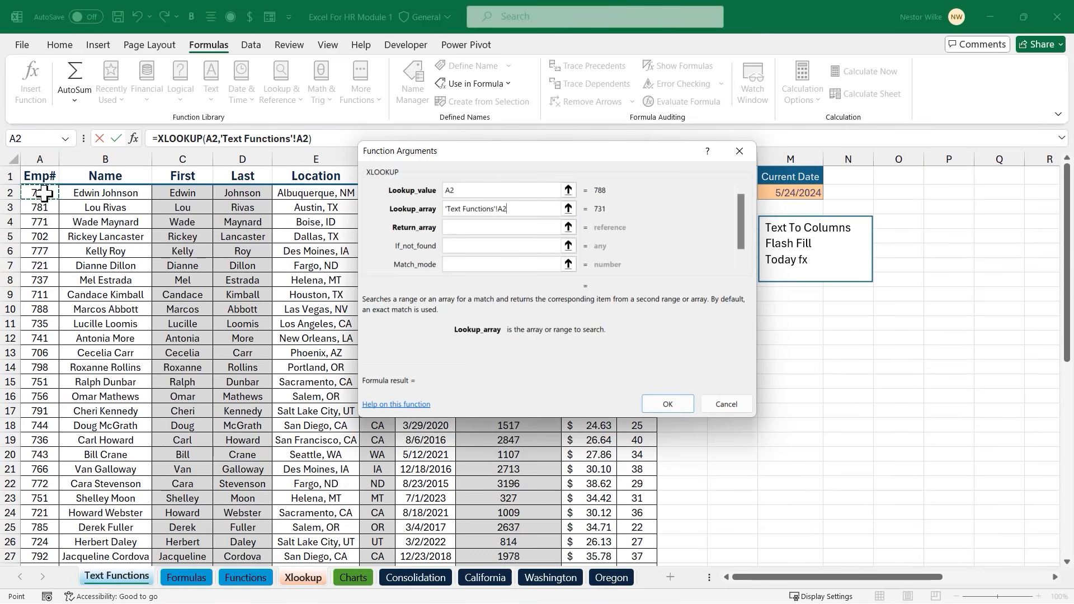
pyautogui.hotkey('ctrl', 'shift', 'Down')
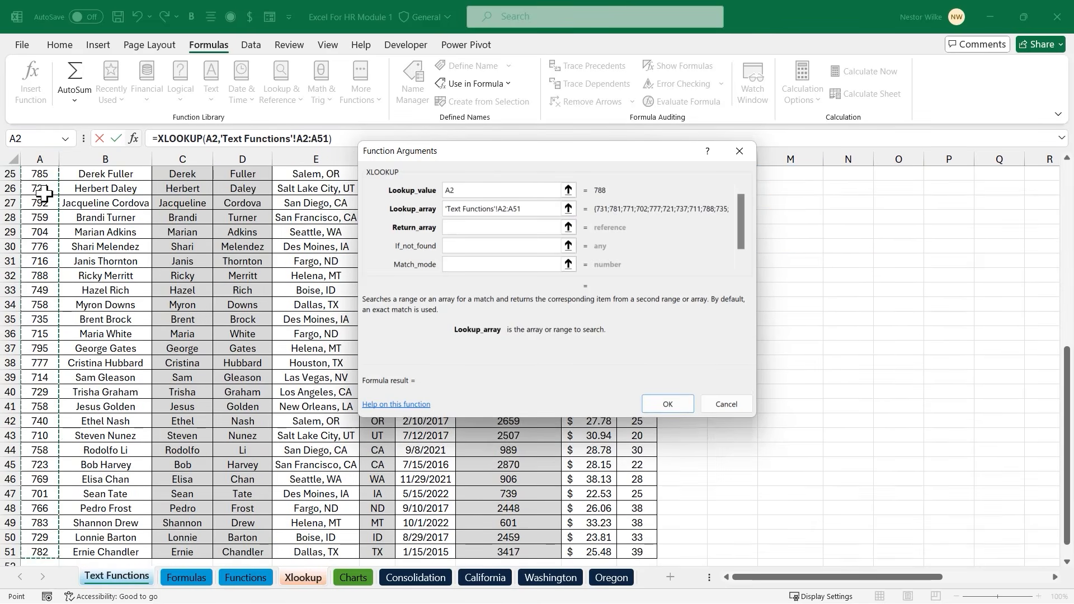
pyautogui.scroll(8, 44, 194)
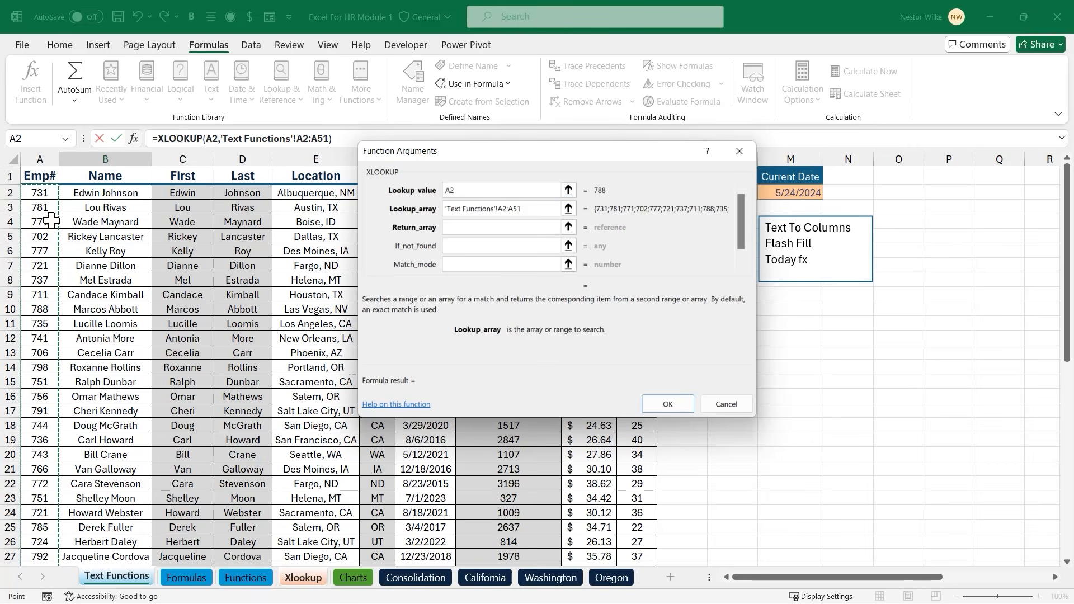
pyautogui.moveTo(558, 160); pyautogui.dragTo(760, 164)
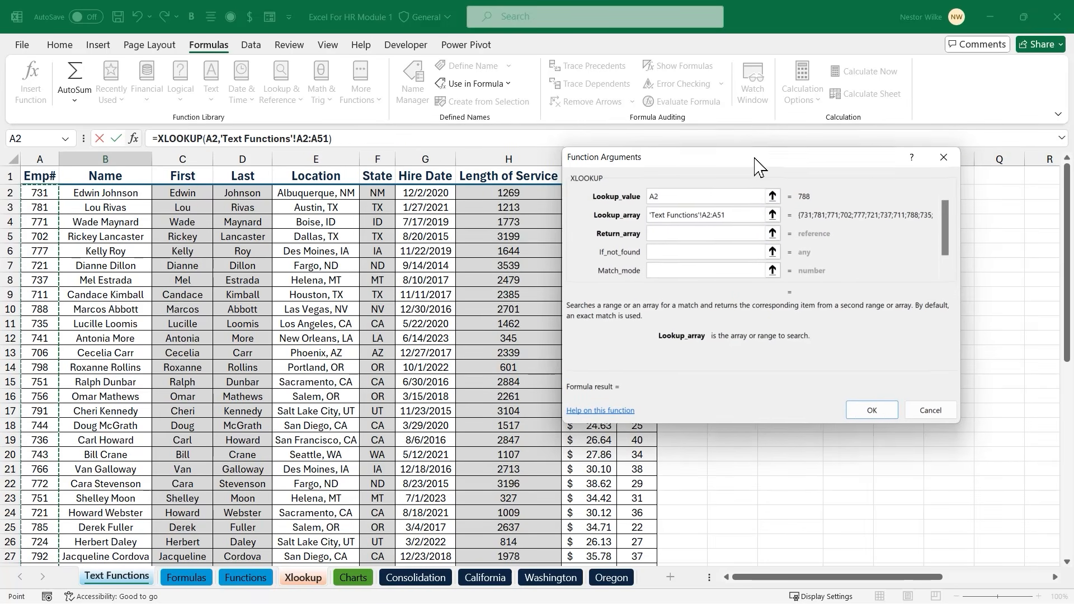
# Set the XLOOKUP return array to the names in 'Text Functions'!B2:B51 and complete the formula in B2
pyautogui.click(670, 232)
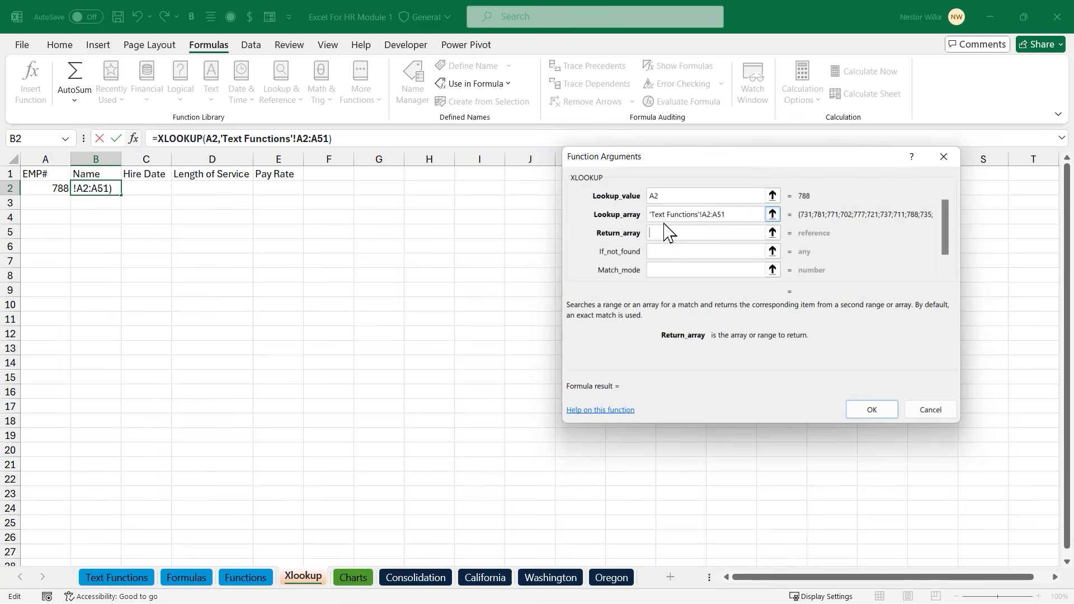
pyautogui.click(118, 578)
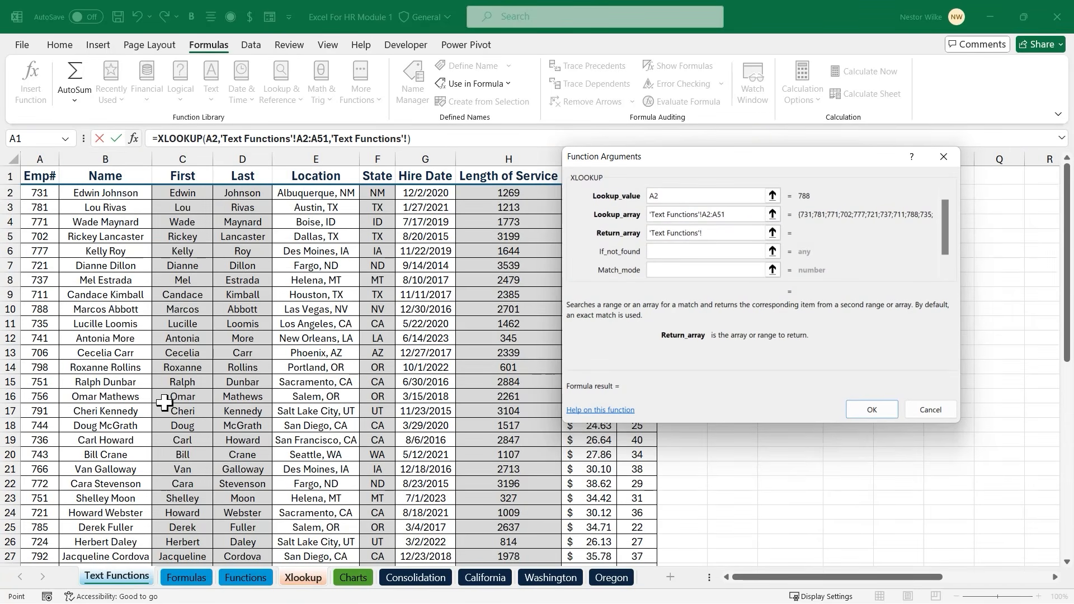
pyautogui.click(121, 193)
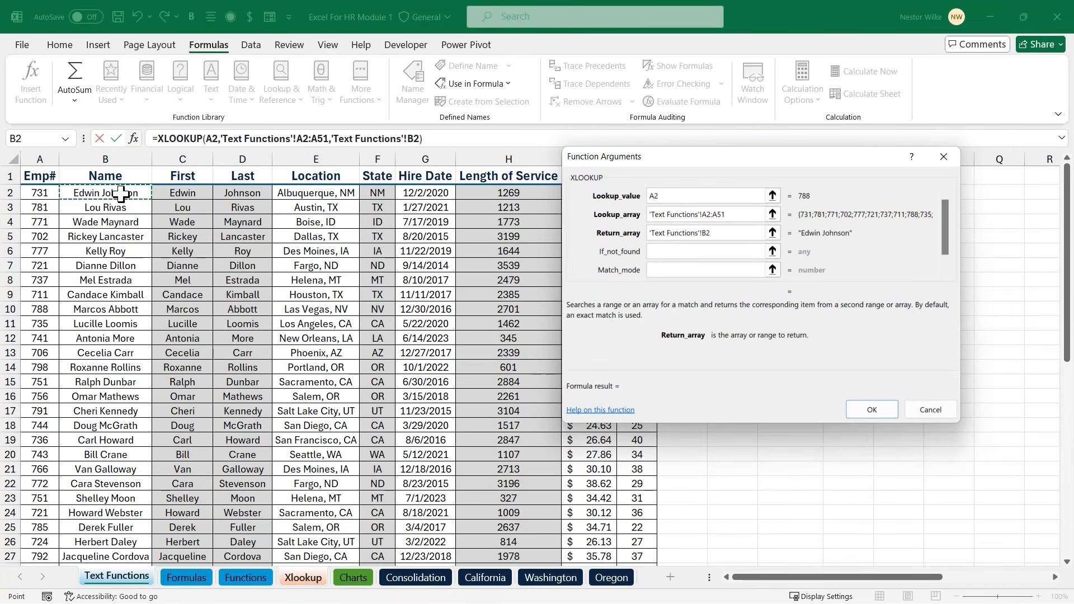
pyautogui.hotkey('ctrl', 'shift', 'Down')
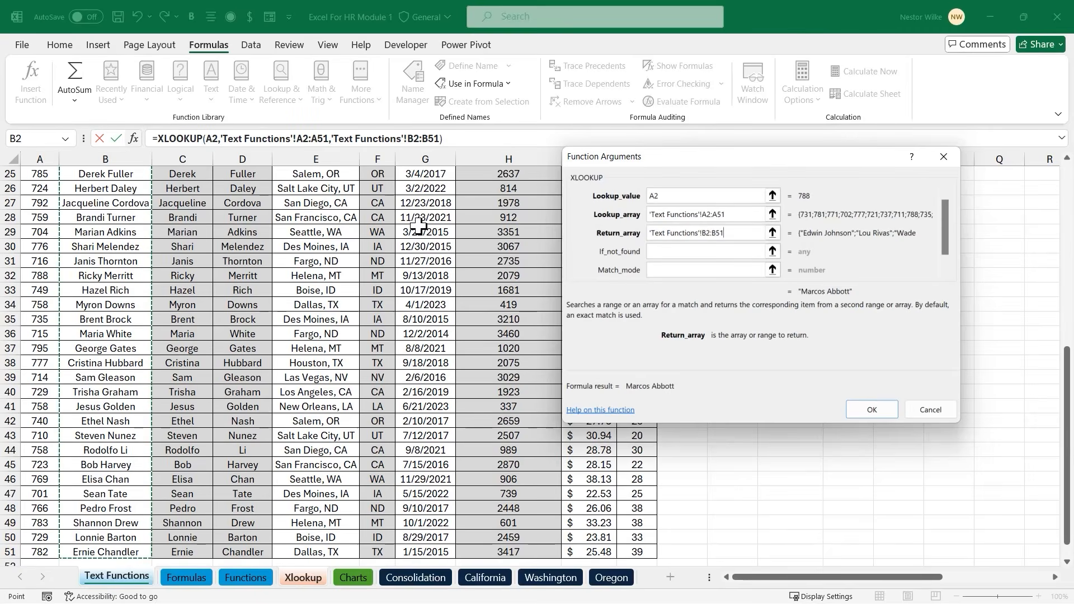
pyautogui.scroll(8, 501, 285)
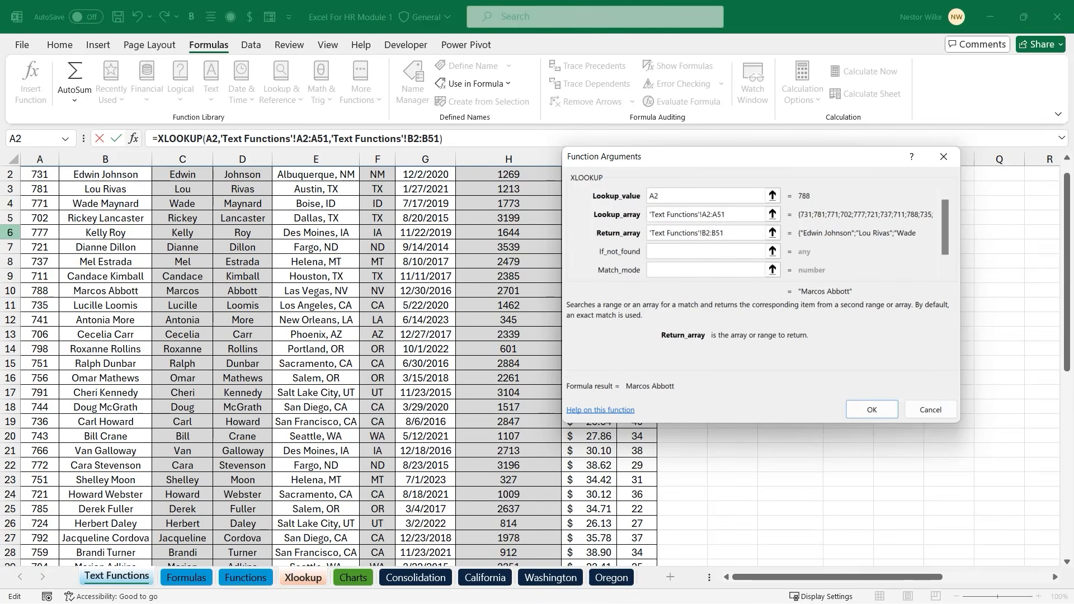
pyautogui.scroll(1, 61, 214)
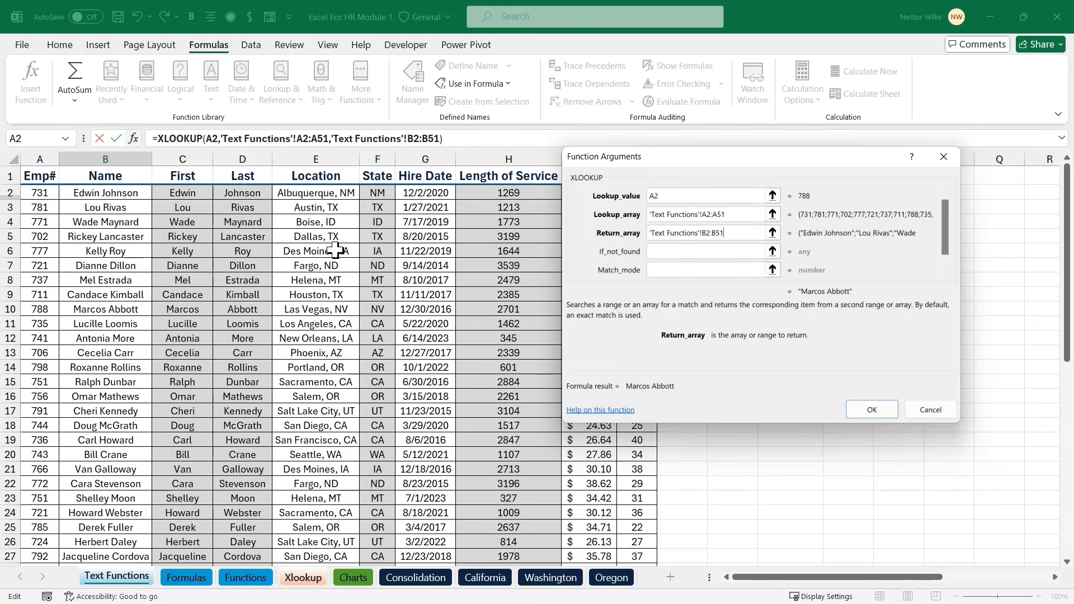
pyautogui.click(873, 410)
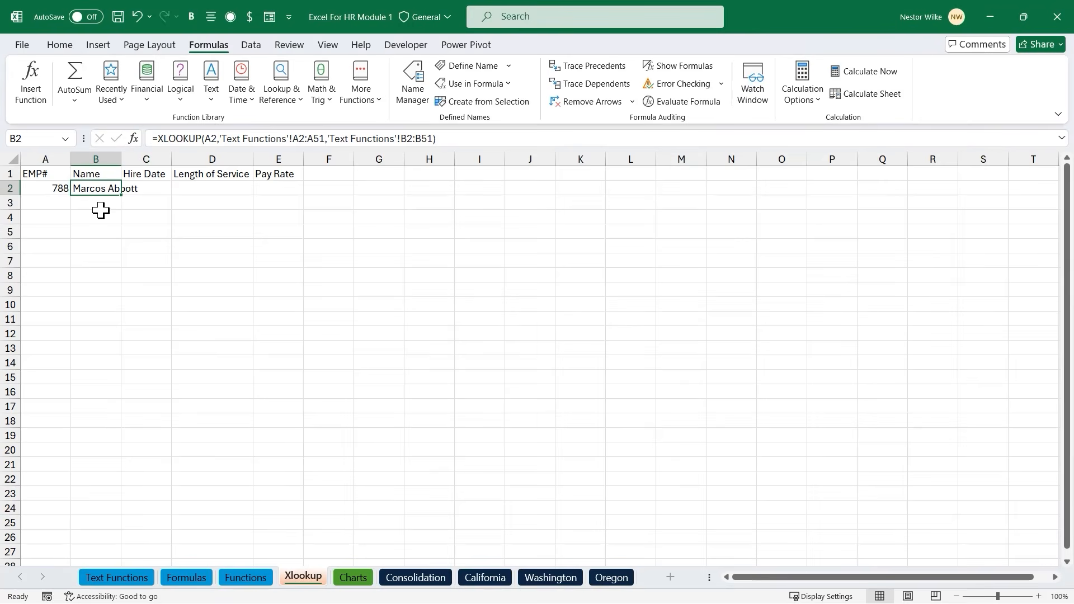
# On the Text Functions sheet, name the employee number range A2:A51 empnum
pyautogui.click(119, 579)
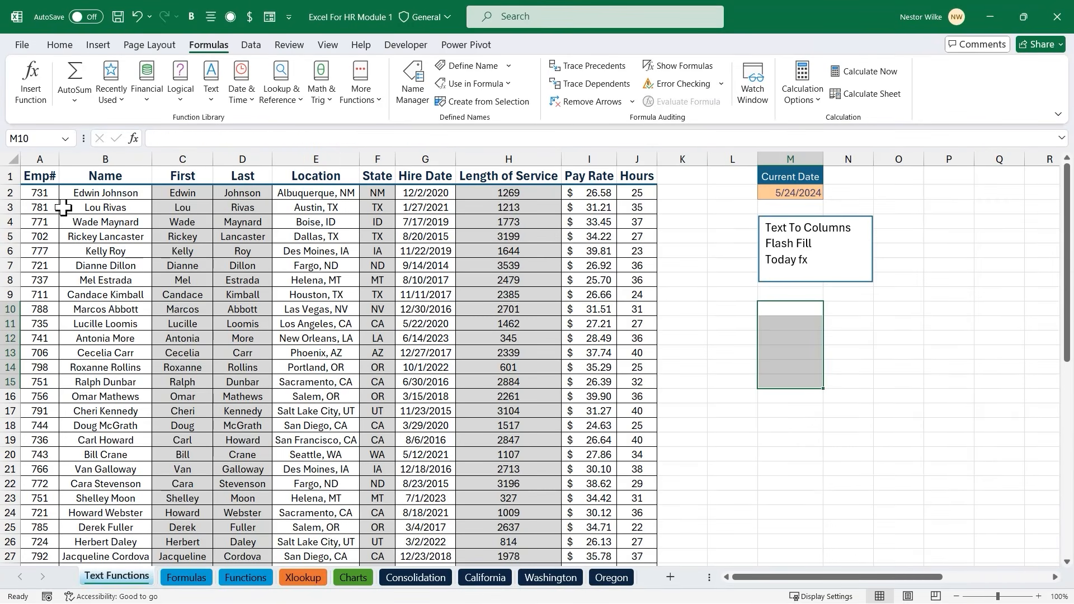
pyautogui.click(43, 193)
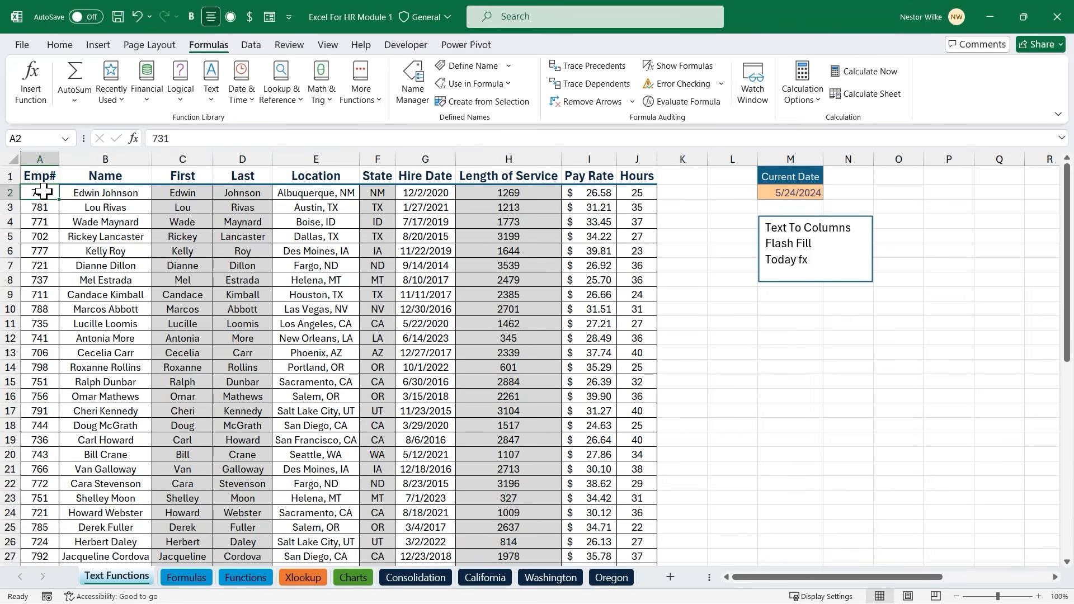
pyautogui.hotkey('ctrl', 'shift', 'Down')
pyautogui.scroll(8, 43, 192)
pyautogui.click(39, 140)
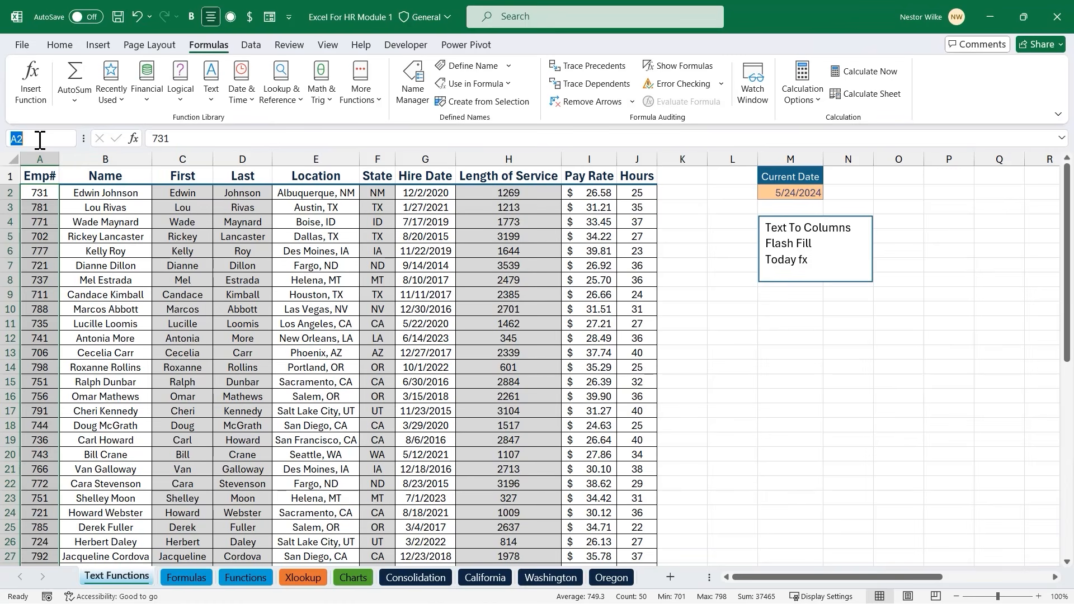
pyautogui.write('empnum')
pyautogui.press('Return')
# Name the Name column's data range B2:B51 name
pyautogui.click(115, 194)
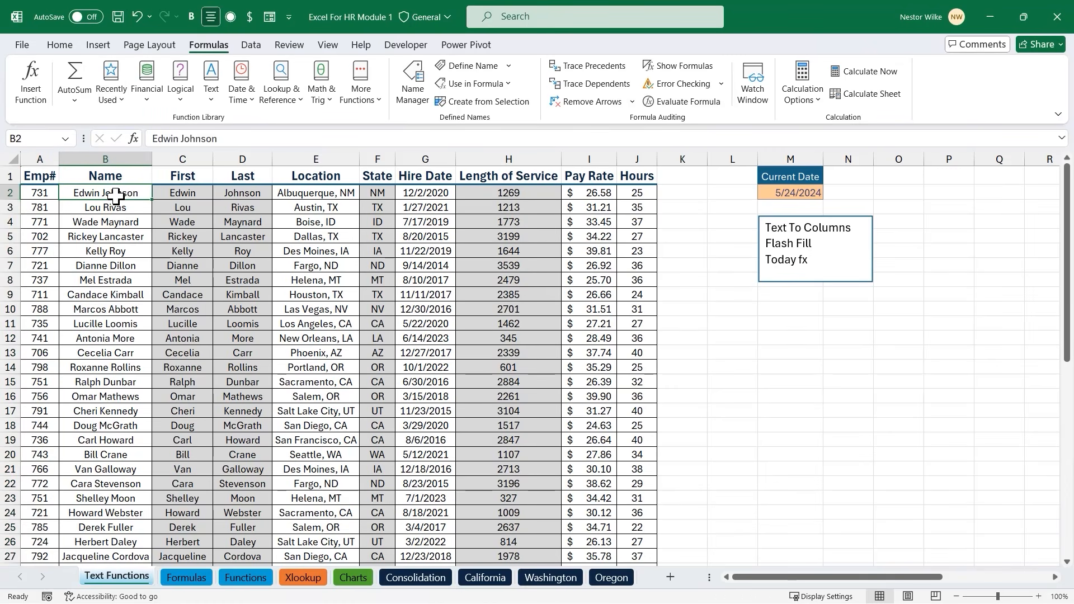
pyautogui.hotkey('ctrl', 'shift', 'Down')
pyautogui.click(29, 136)
pyautogui.write('name')
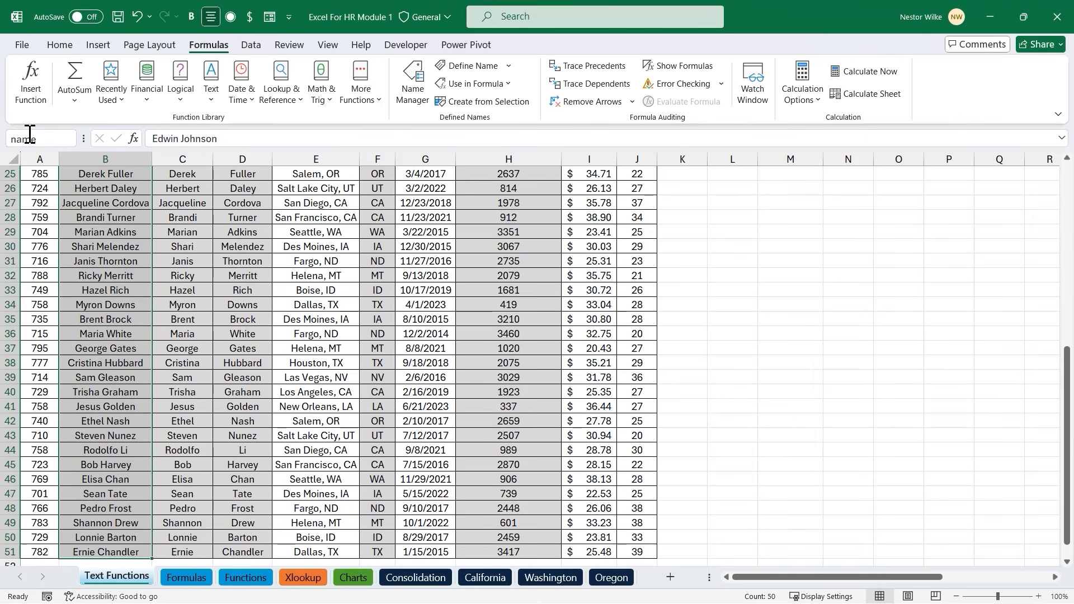
pyautogui.press('Return')
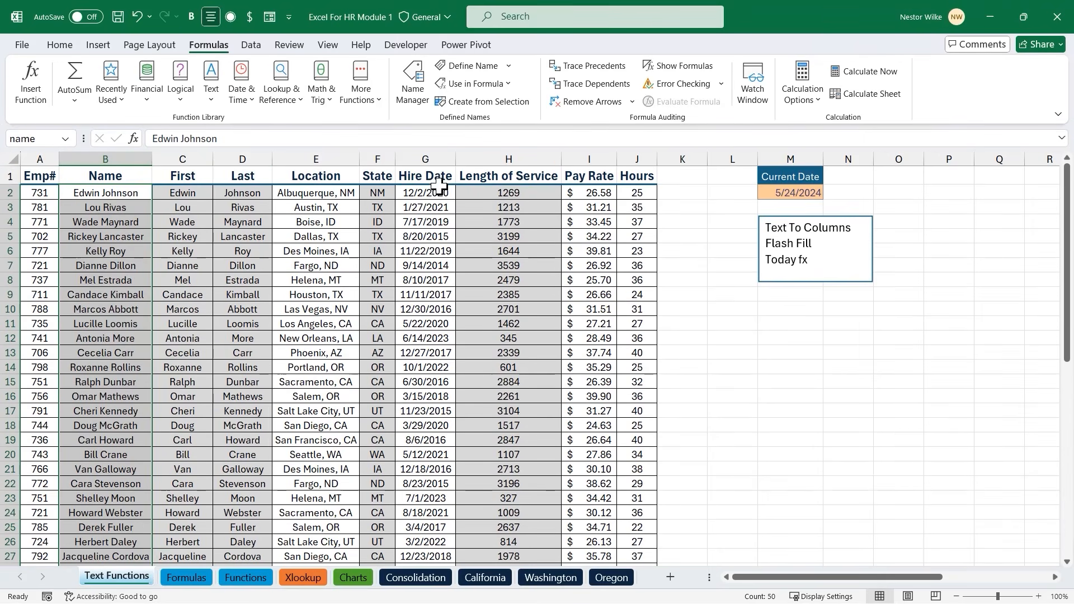
# Name the Hire Date column's data range G2:G51 hiredate
pyautogui.click(437, 191)
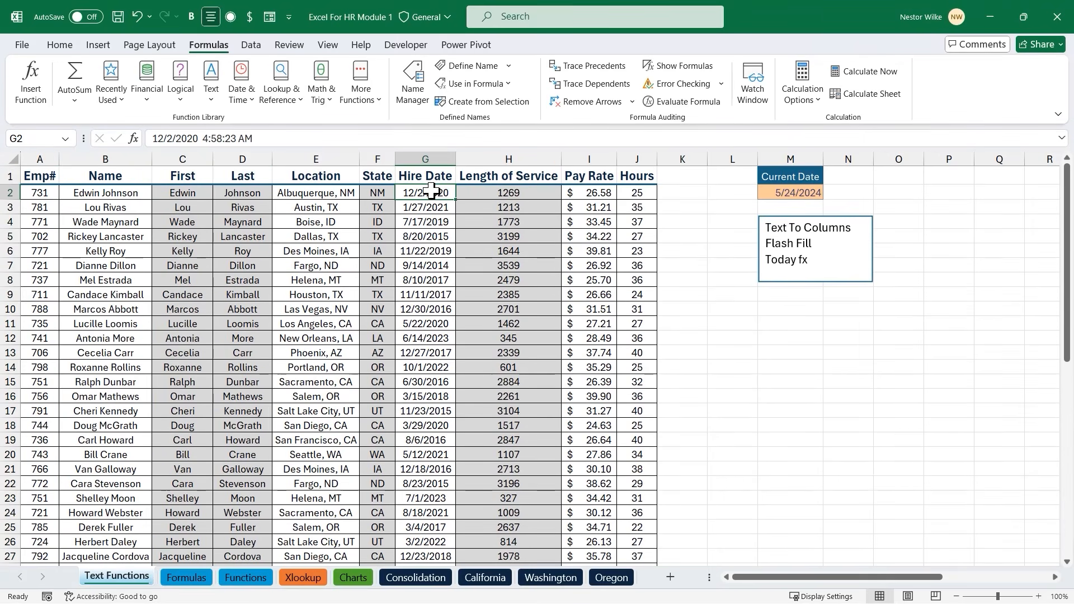
pyautogui.hotkey('ctrl', 'shift', 'Down')
pyautogui.click(37, 137)
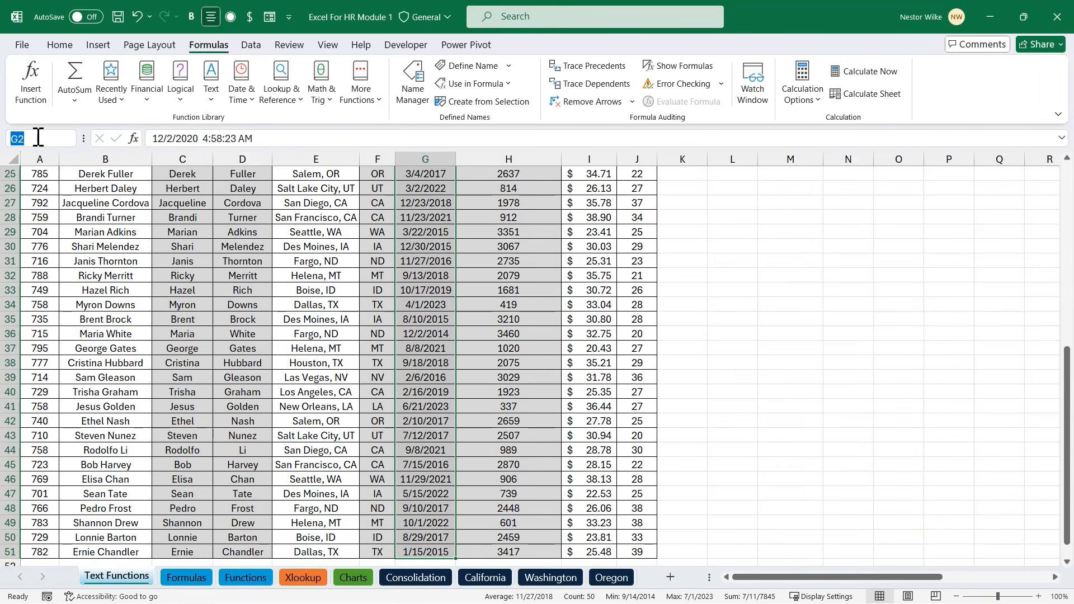
pyautogui.write('hiredate')
pyautogui.press('Return')
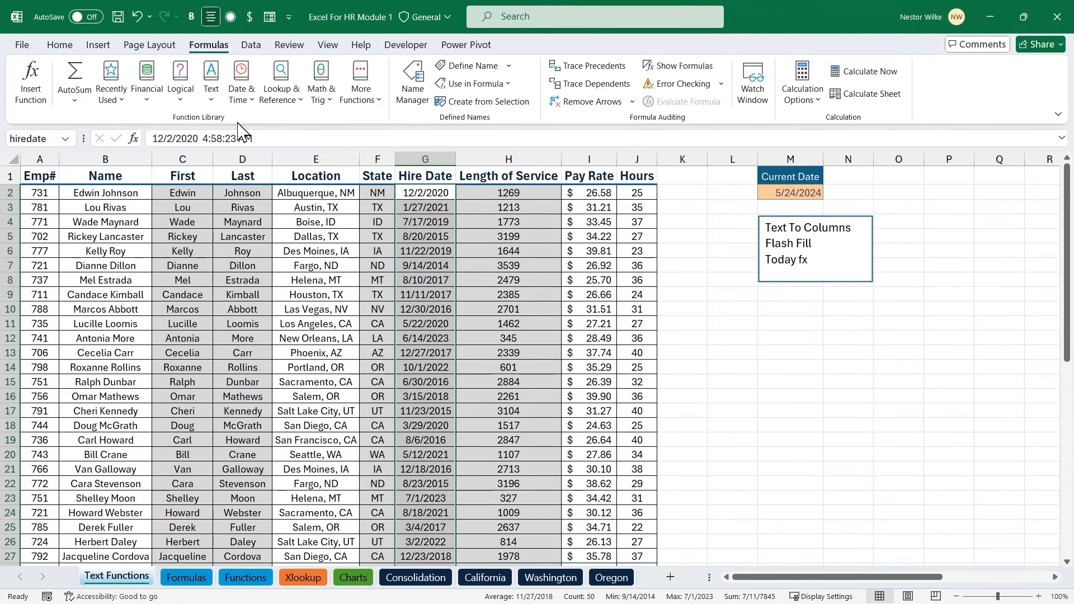
# Name the Length of Service column's data range H2:H51 Los
pyautogui.click(539, 194)
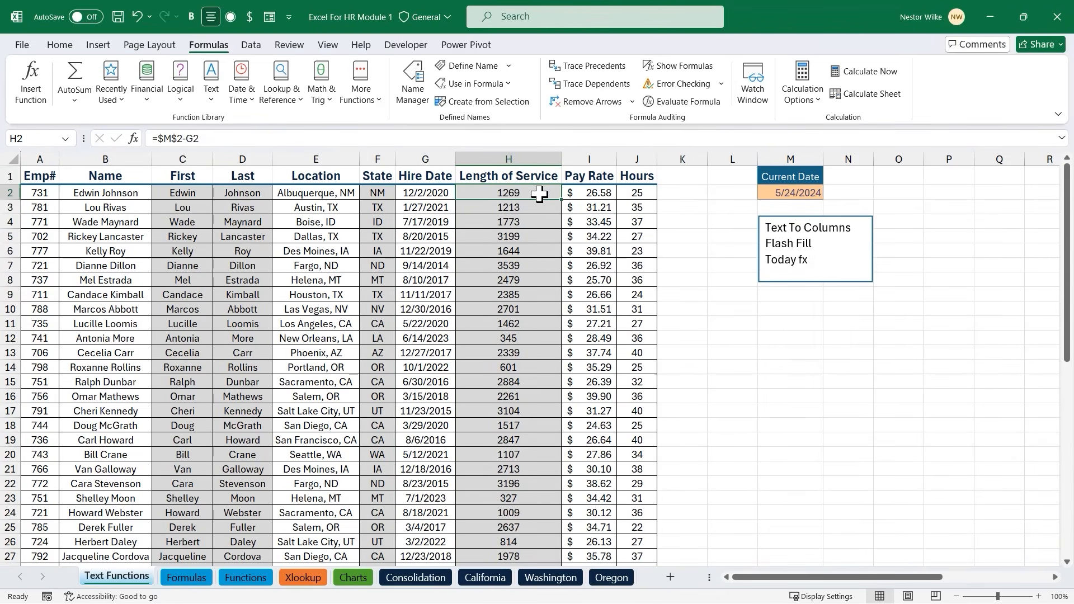
pyautogui.hotkey('ctrl', 'shift', 'Down')
pyautogui.click(44, 140)
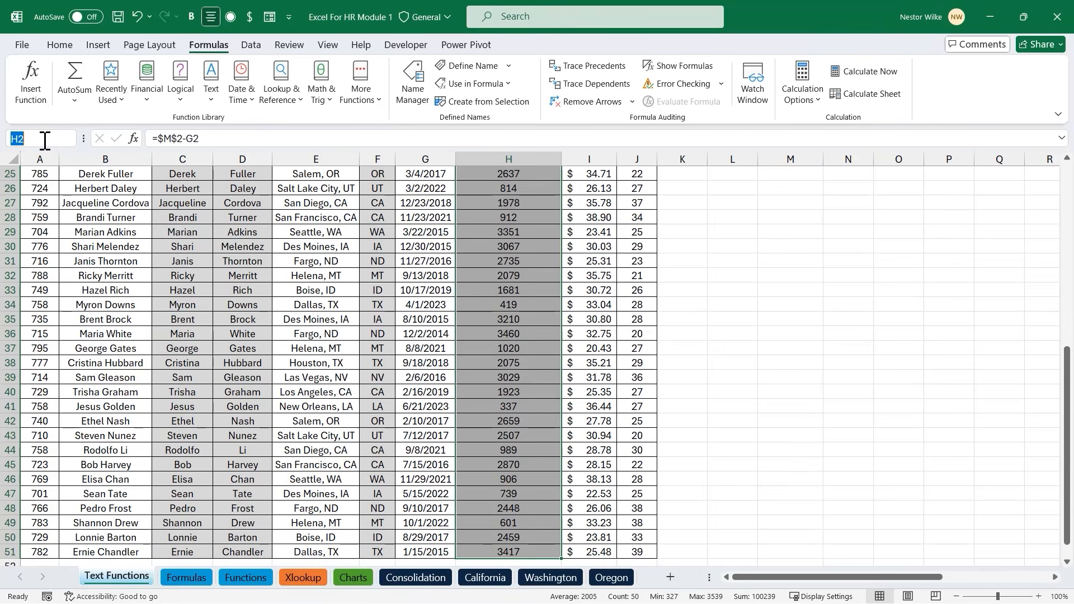
pyautogui.write('Los')
pyautogui.press('Return')
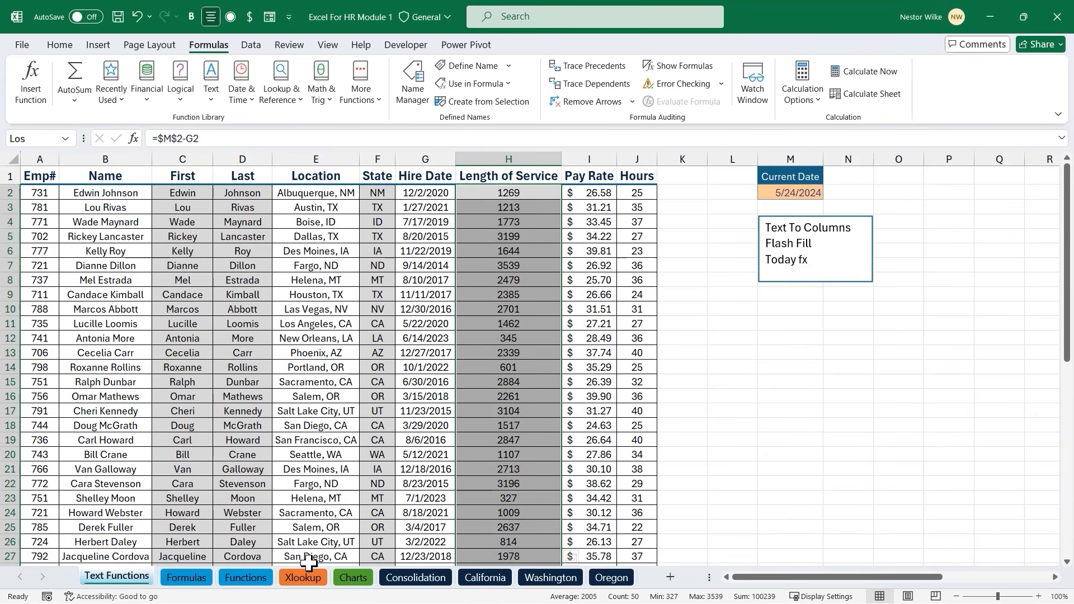
# On the Xlookup sheet, autofit column B to the width of the returned name
pyautogui.click(308, 582)
pyautogui.click(148, 216)
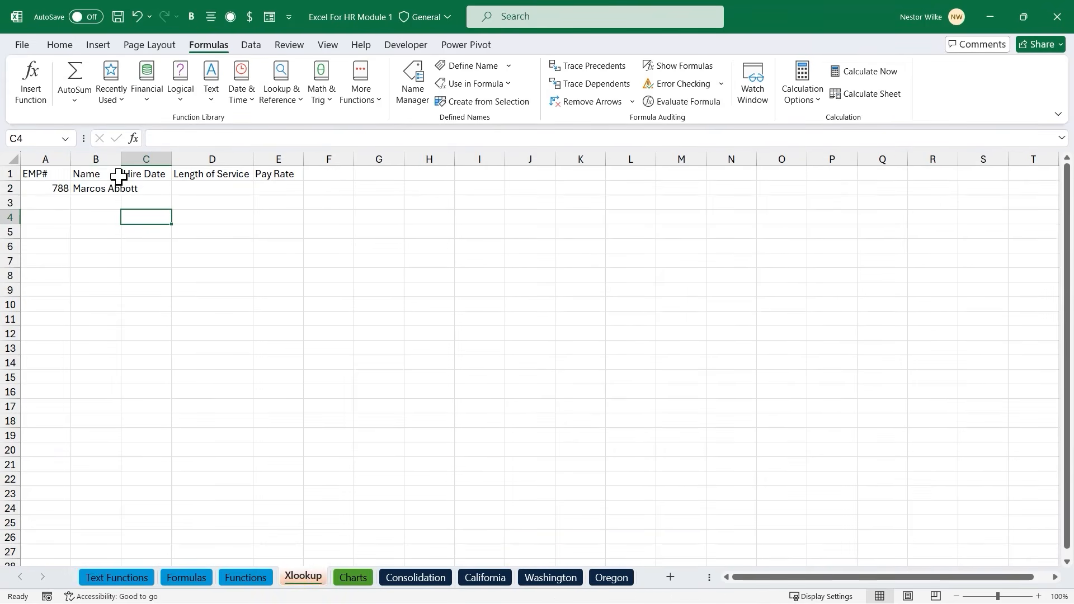
pyautogui.doubleClick(121, 159)
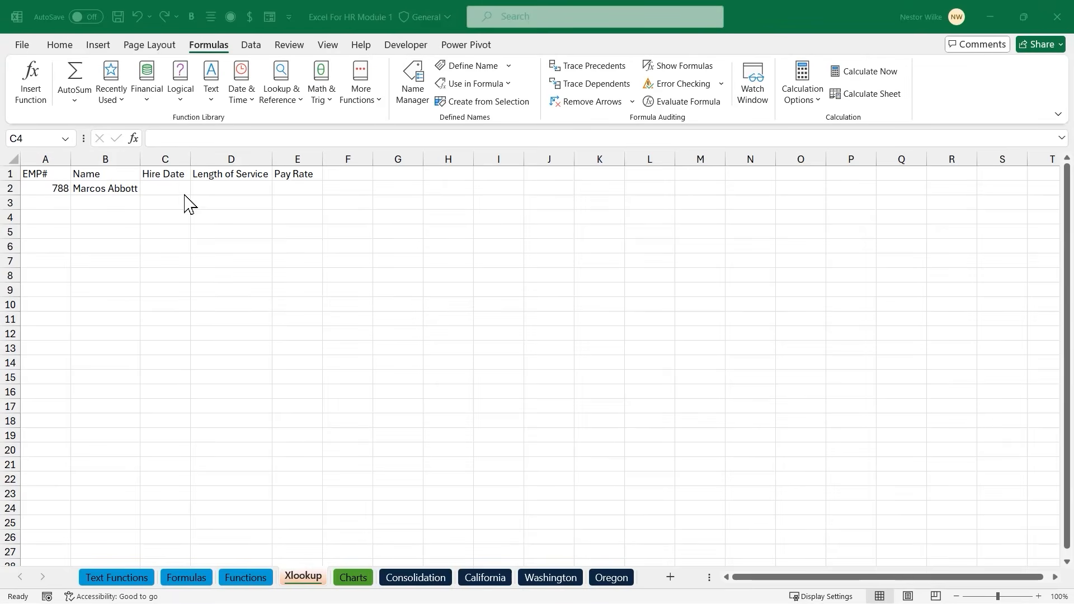
# Insert the XLOOKUP function in cell C2 under Hire Date with A2 as the lookup value
pyautogui.click(172, 188)
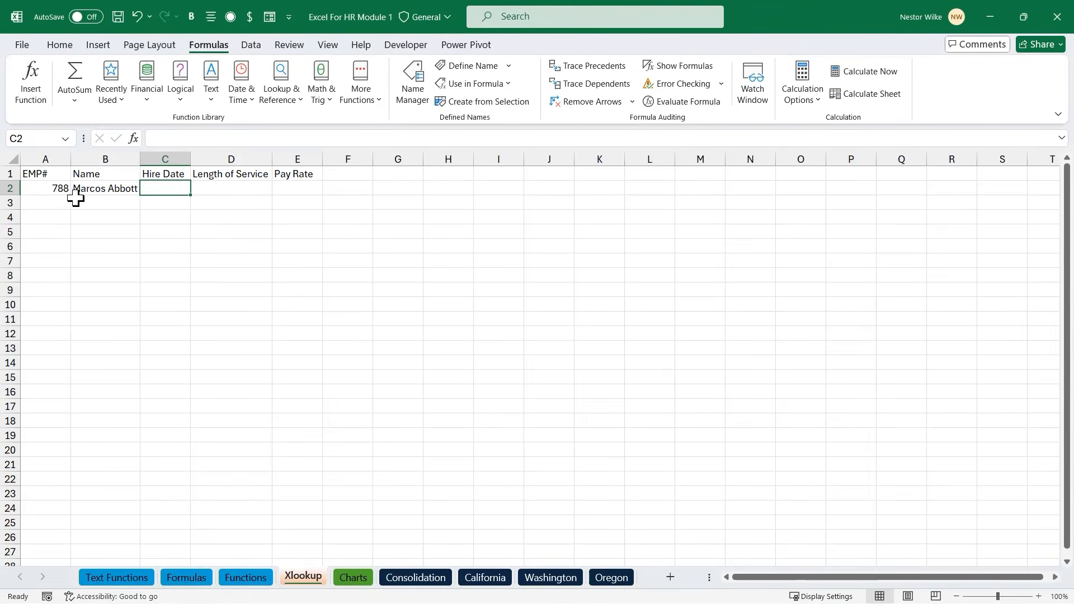
pyautogui.click(35, 90)
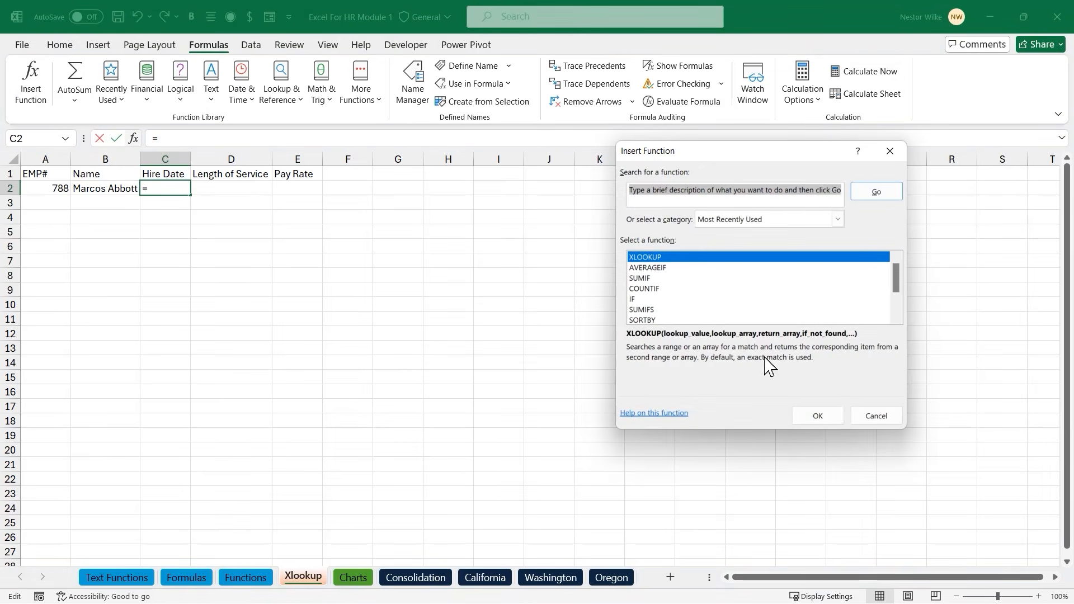
pyautogui.click(818, 415)
pyautogui.moveTo(648, 169); pyautogui.dragTo(324, 218)
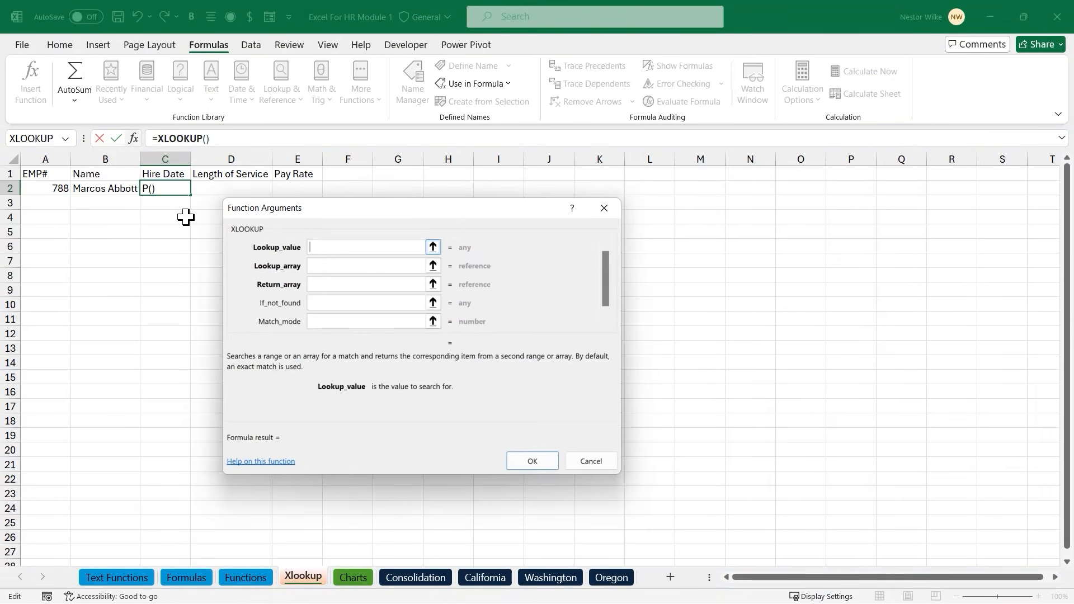
pyautogui.click(53, 188)
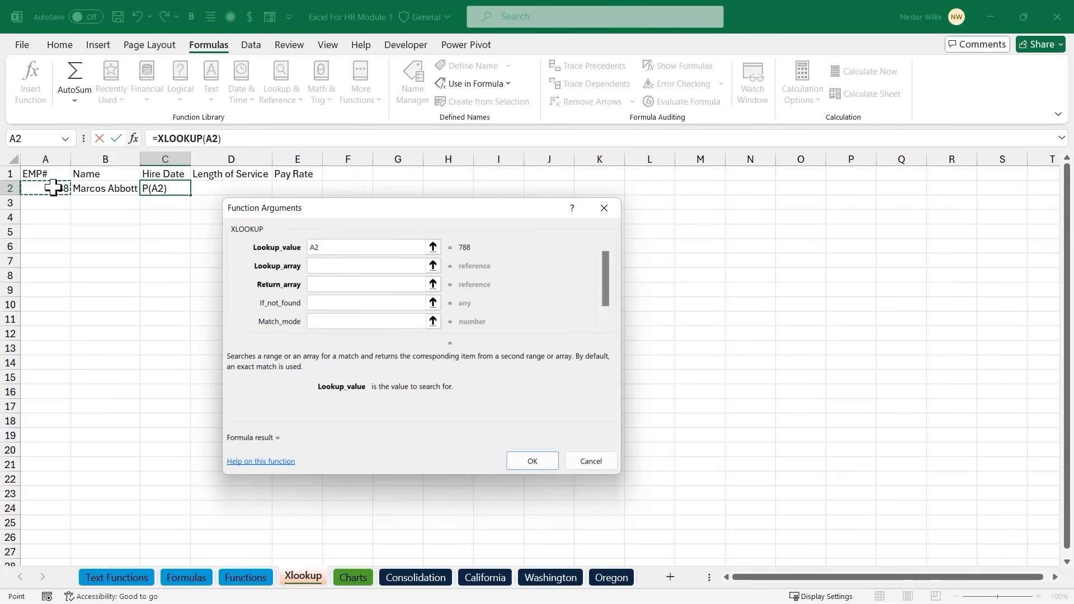
# Set the XLOOKUP lookup array to the named range empnum
pyautogui.click(330, 266)
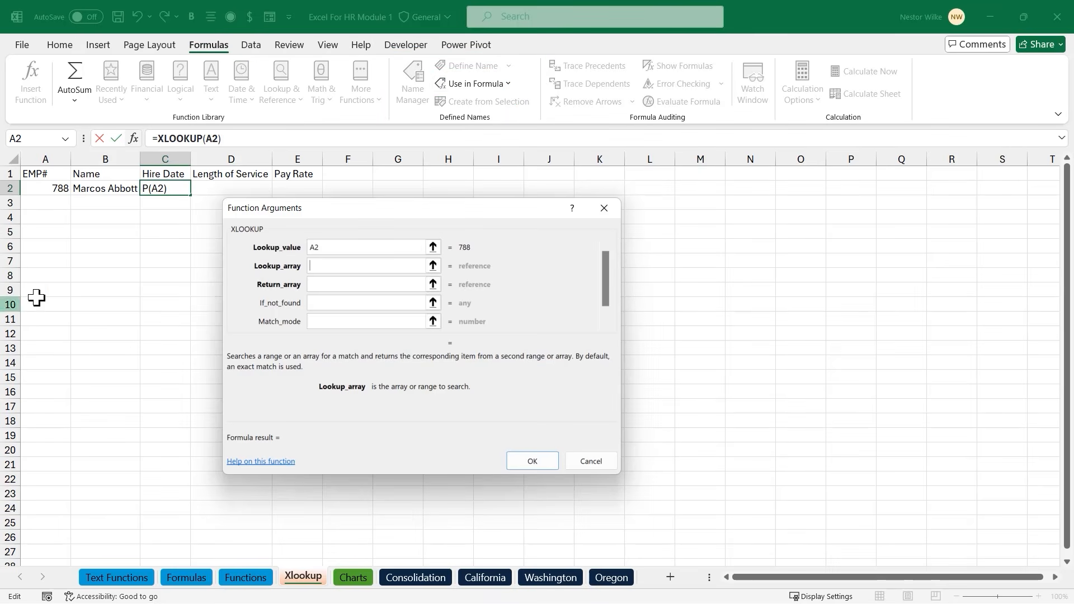
pyautogui.click(509, 85)
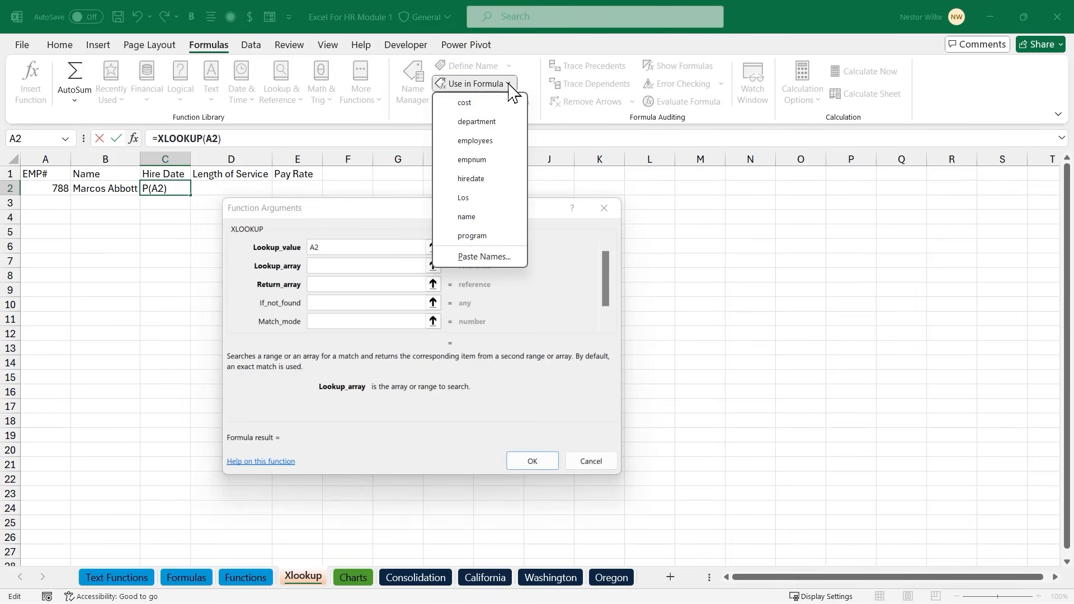
pyautogui.click(474, 160)
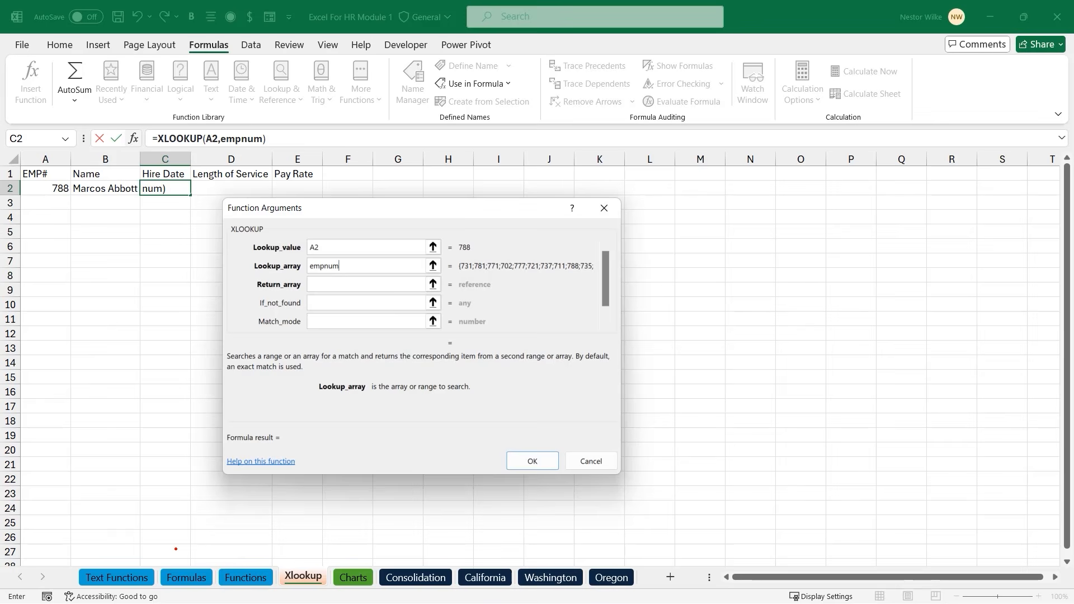
pyautogui.moveTo(117, 560)
pyautogui.mouseDown()
pyautogui.moveTo(327, 347)
pyautogui.moveTo(460, 268)
pyautogui.mouseUp()
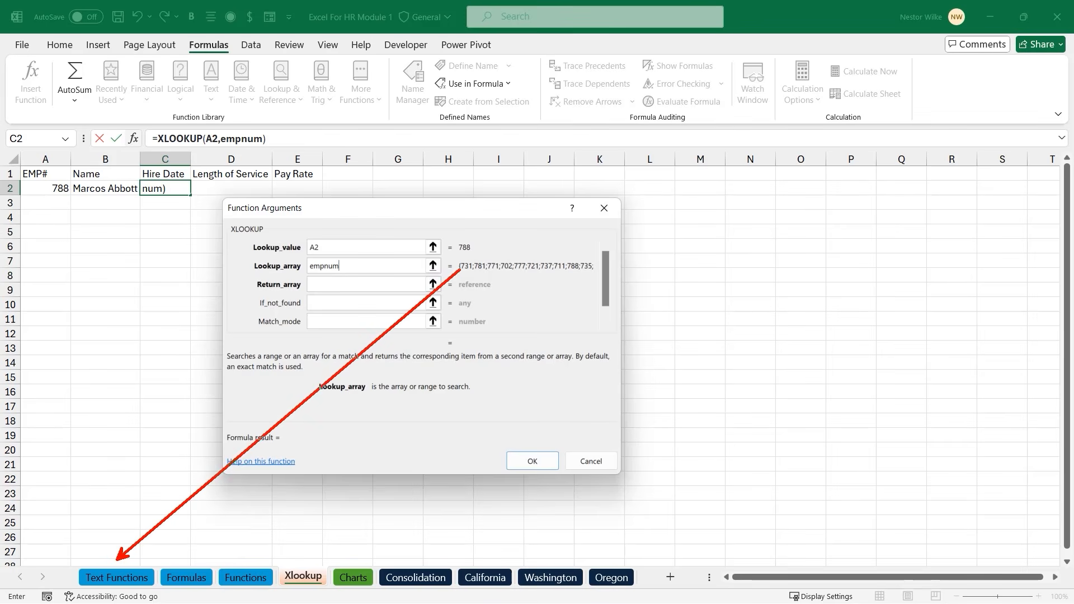
pyautogui.press('Escape')
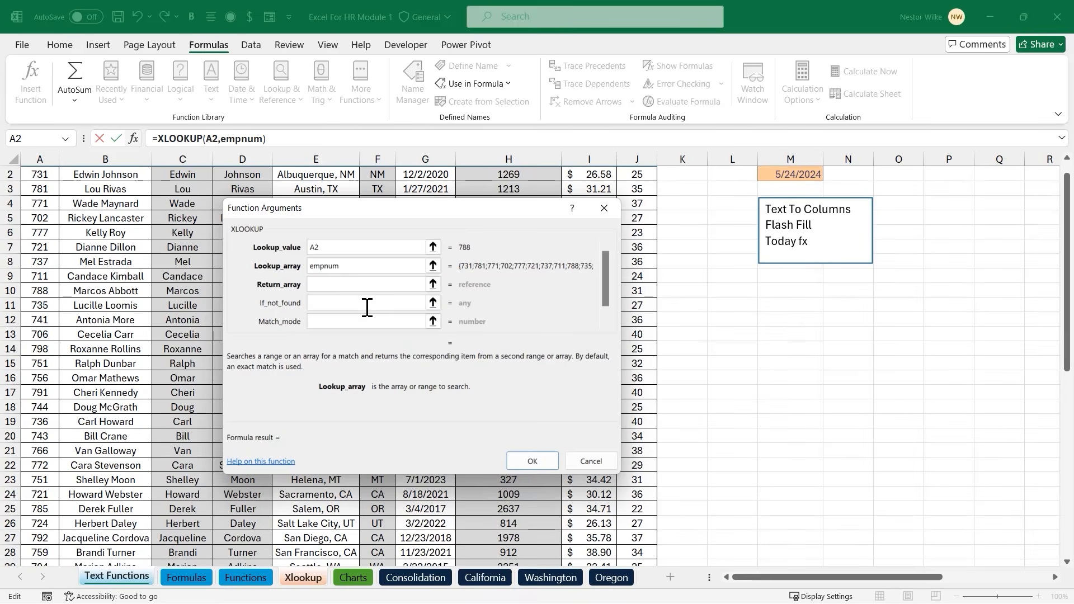
pyautogui.click(361, 284)
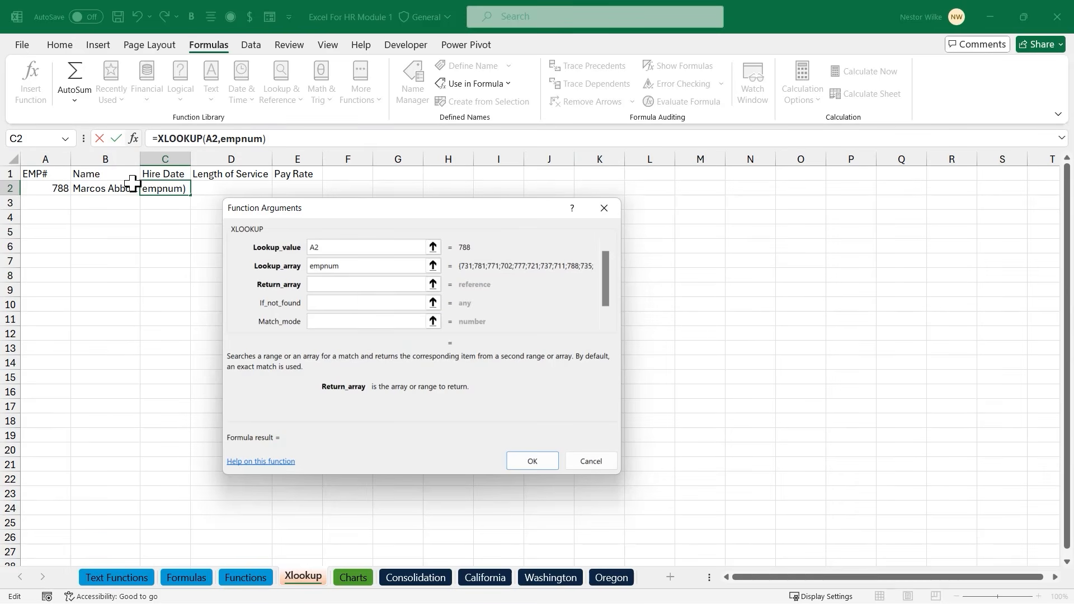
pyautogui.click(509, 84)
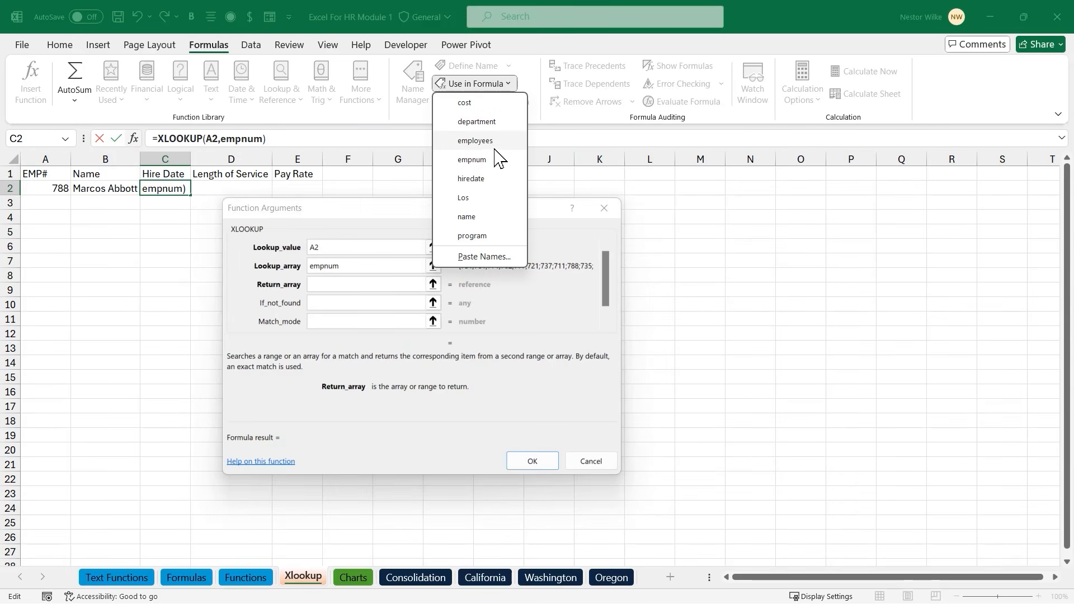
pyautogui.click(477, 216)
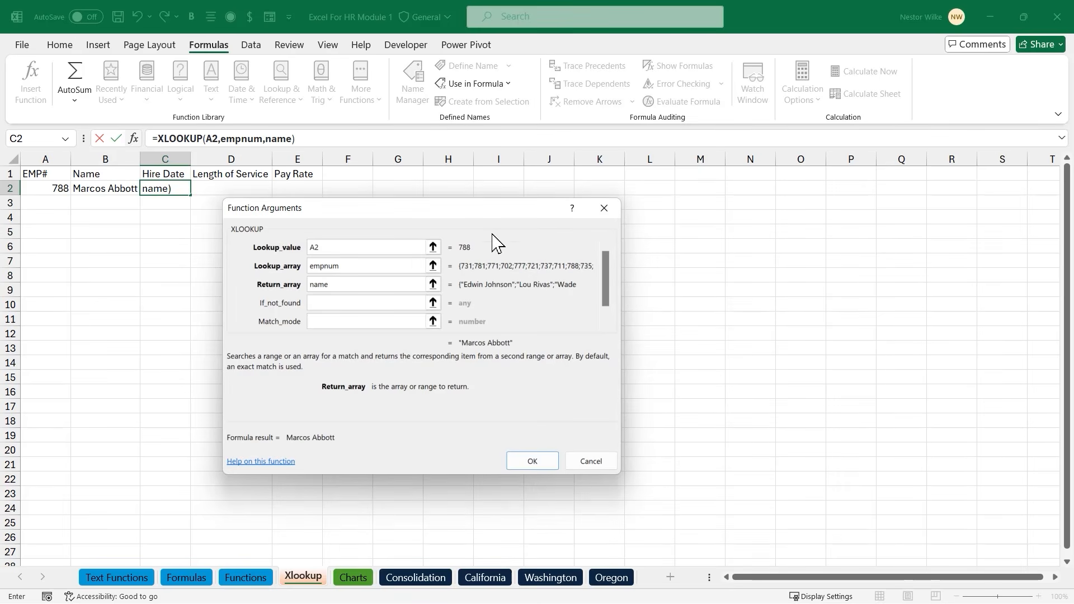
pyautogui.moveTo(335, 284); pyautogui.dragTo(302, 285)
pyautogui.press('Delete')
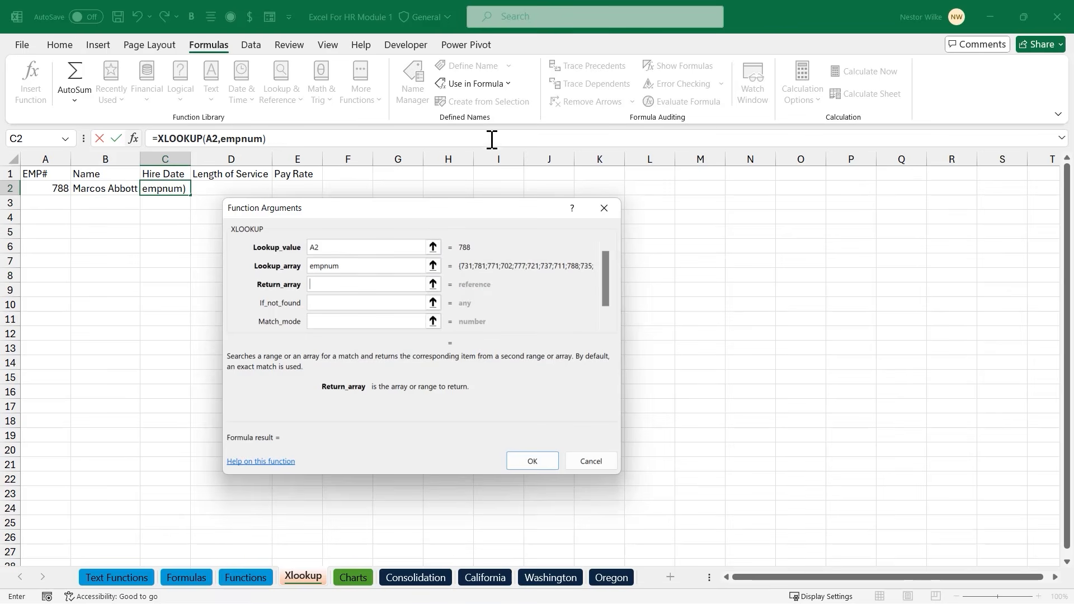
# Set the XLOOKUP return array in C2 to the named range hiredate and complete the formula
pyautogui.click(508, 84)
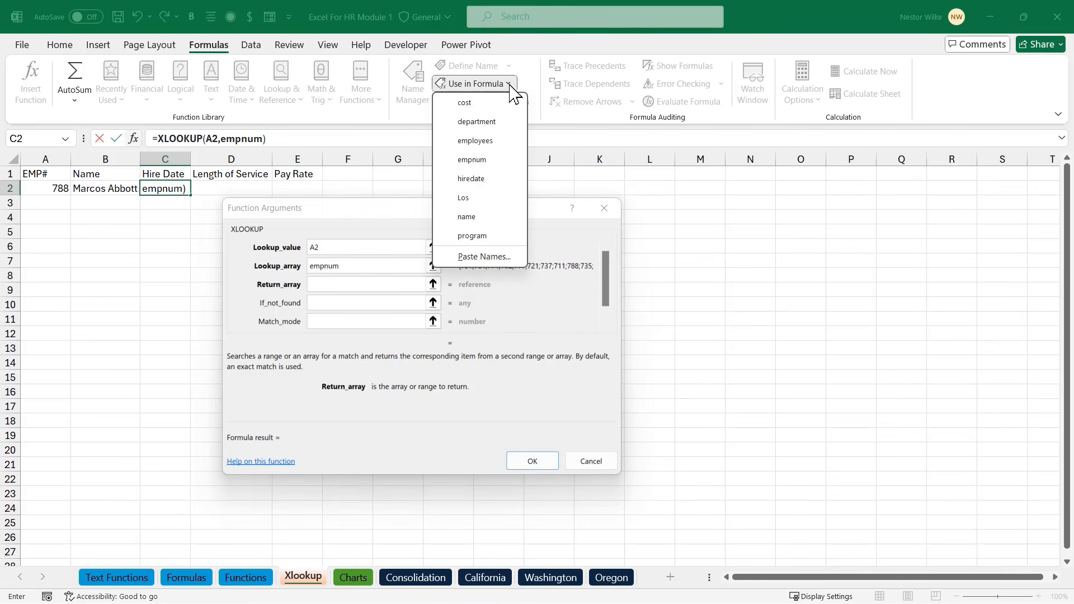
pyautogui.click(476, 179)
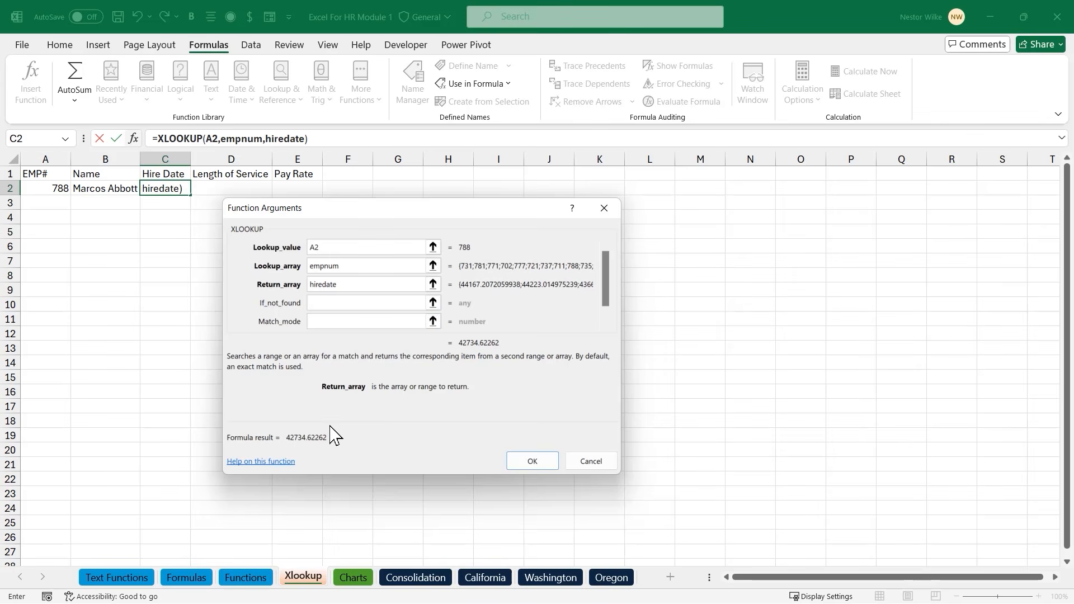
pyautogui.click(532, 462)
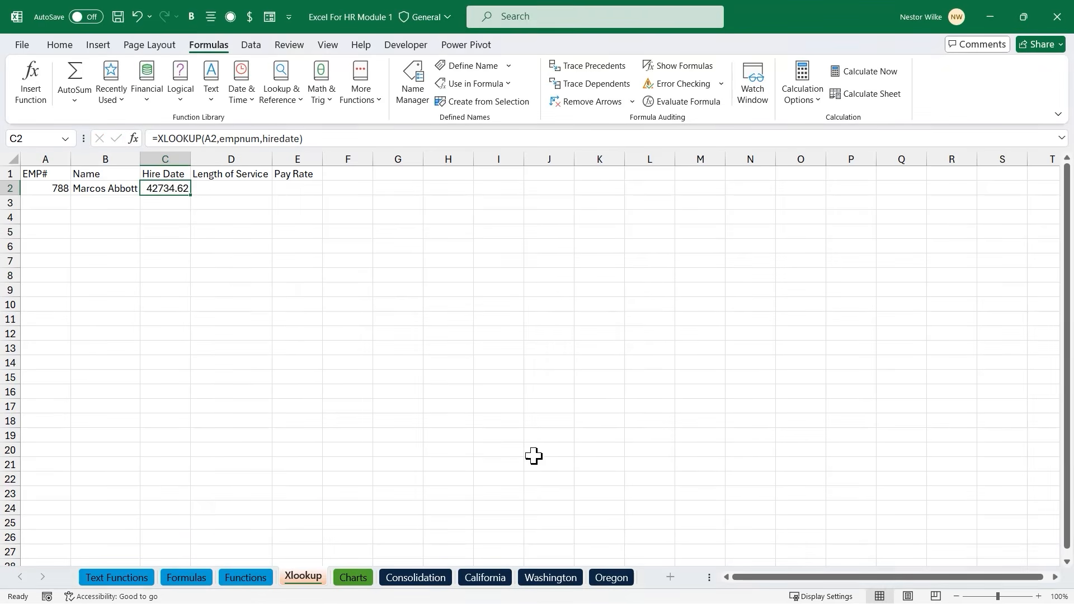
# Format the hire date result in C2 as a date using the 3/14/12 type
pyautogui.rightClick(166, 189)
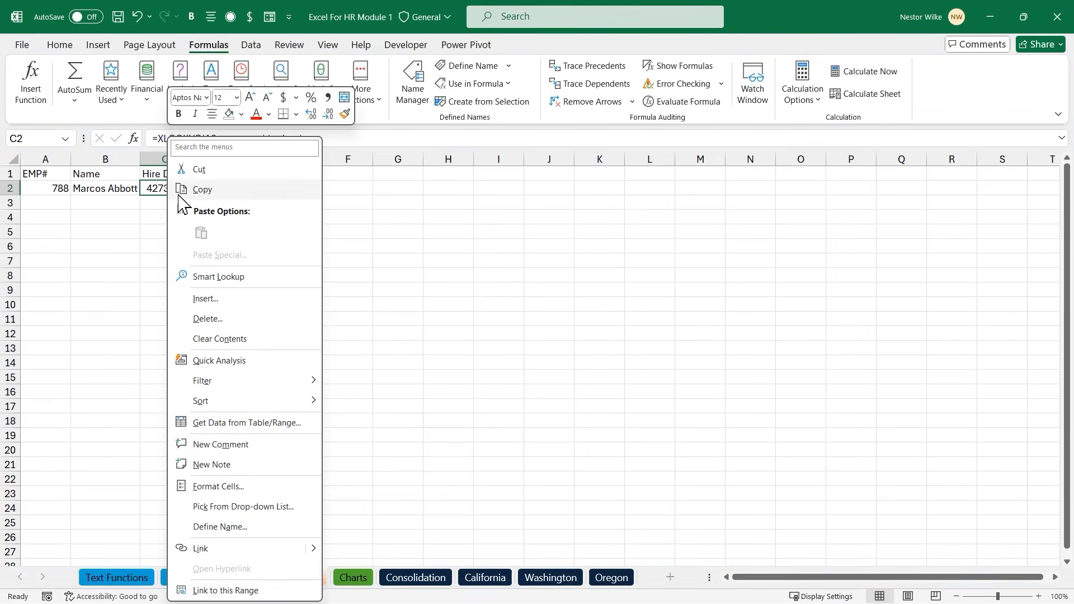
pyautogui.click(239, 488)
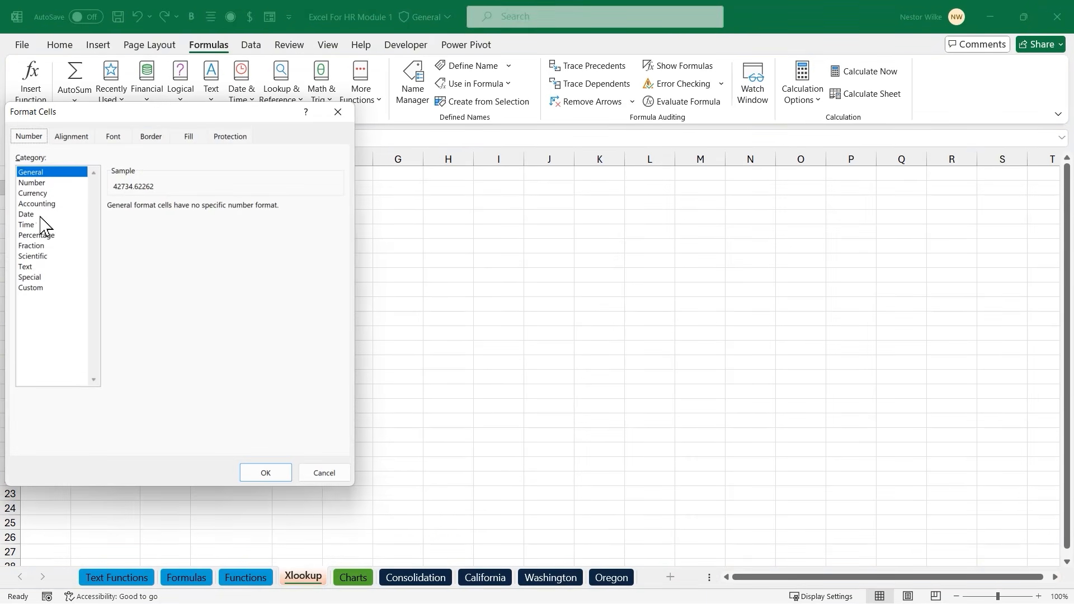
pyautogui.click(33, 216)
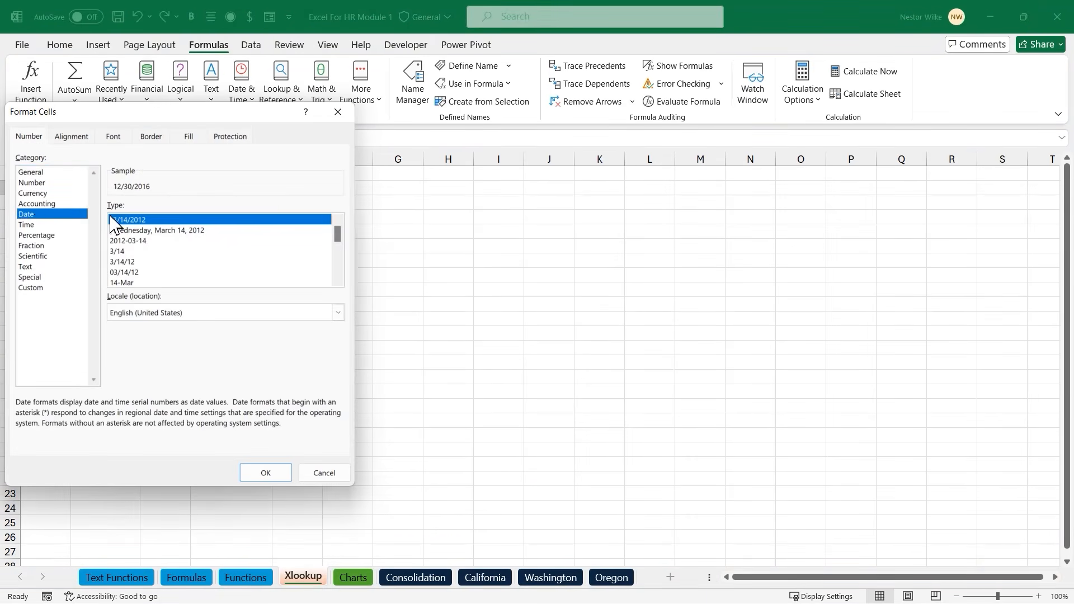
pyautogui.click(132, 262)
pyautogui.click(281, 470)
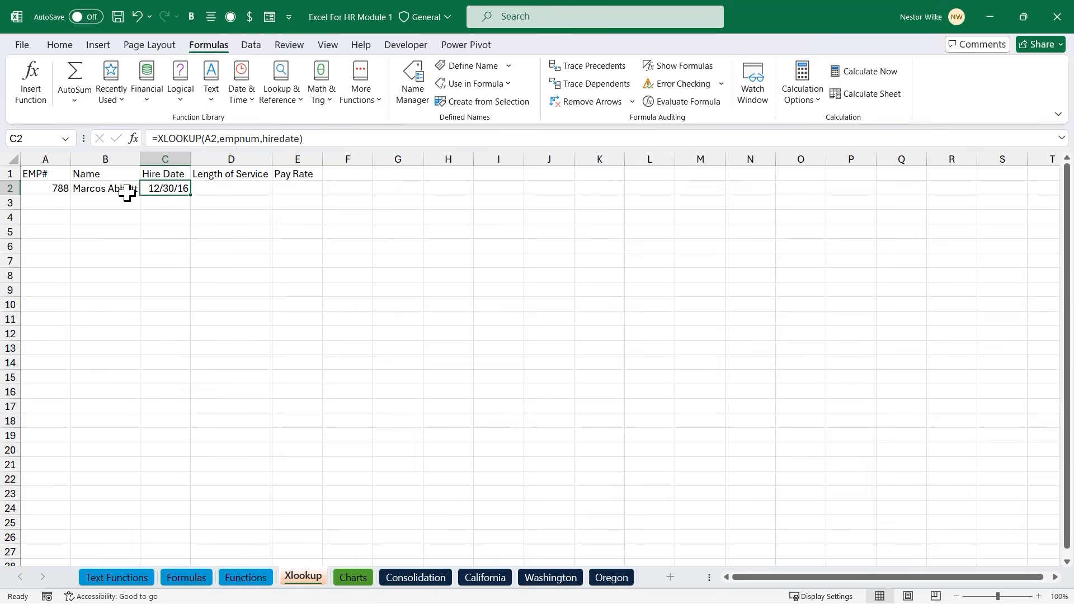
# Apply a dark blue cell style with white text to the header cells A1:E1
pyautogui.click(207, 225)
pyautogui.moveTo(48, 172); pyautogui.dragTo(293, 173)
pyautogui.click(59, 45)
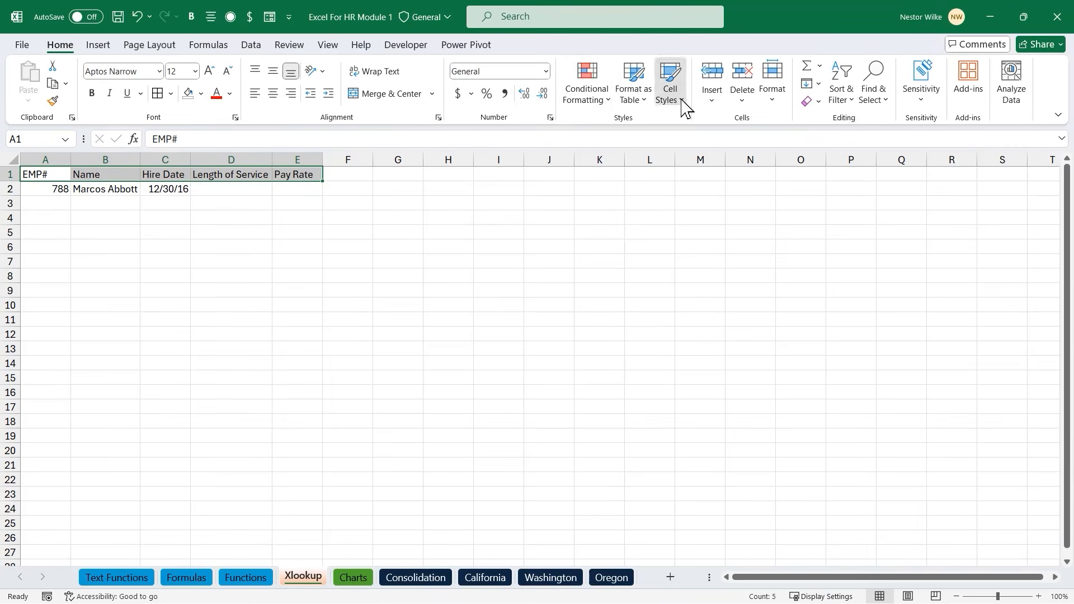
pyautogui.click(682, 103)
pyautogui.click(651, 364)
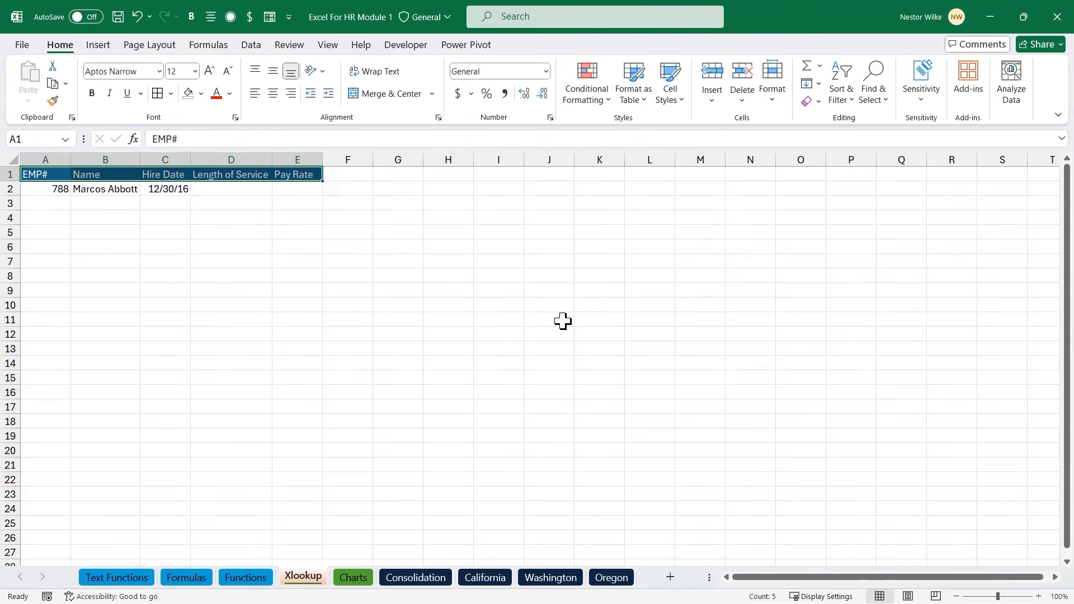
# Apply the orange-filled cell style to the employee number input cell A2
pyautogui.click(42, 188)
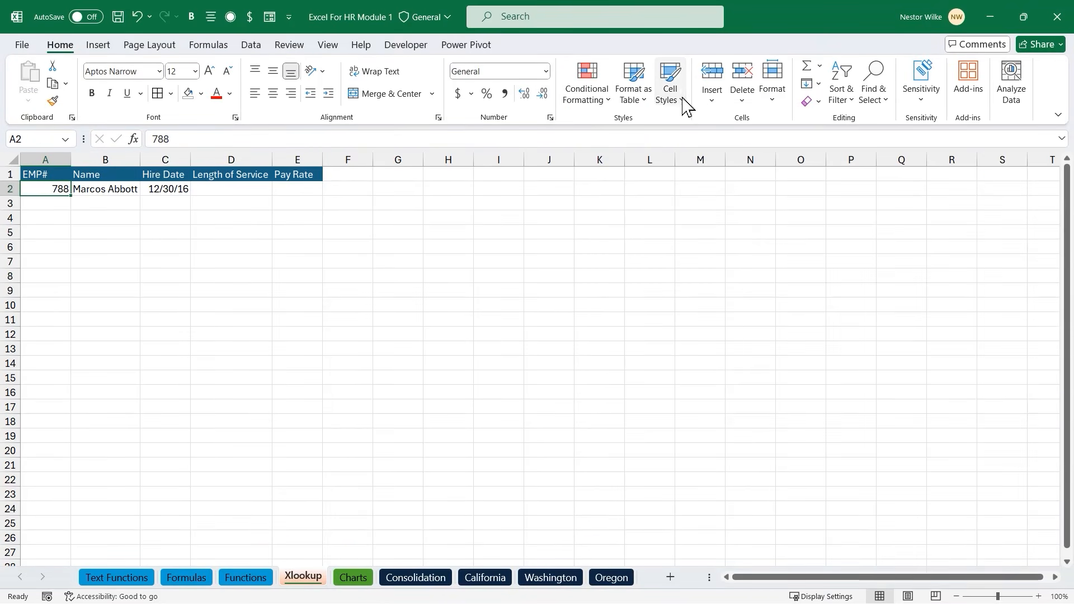
pyautogui.click(683, 104)
pyautogui.click(1012, 183)
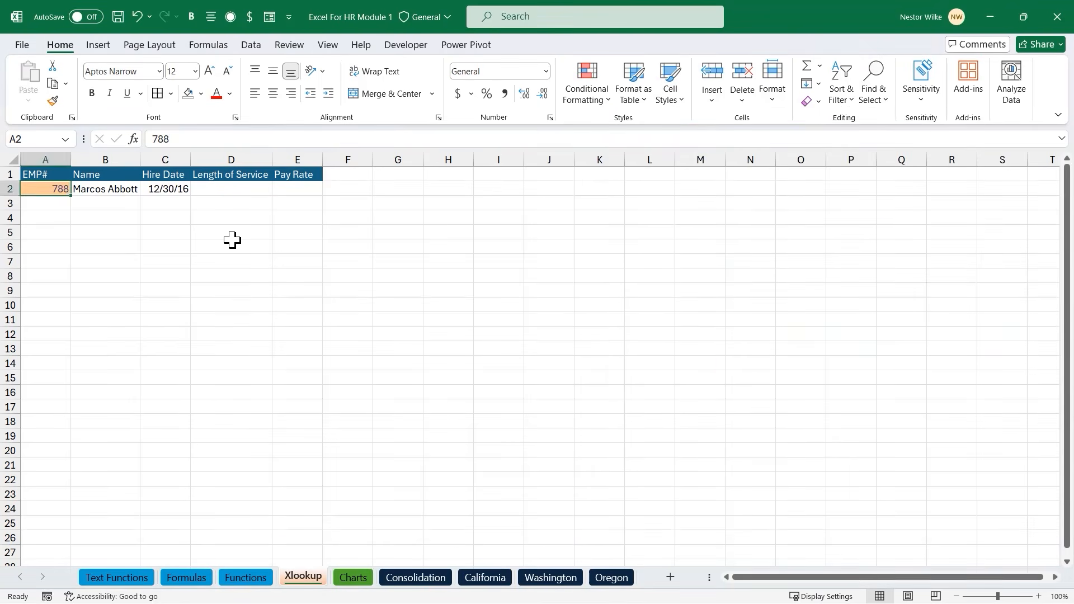
# Apply the bold, bordered light grey cell style to the result cells B2:E2
pyautogui.moveTo(232, 241); pyautogui.dragTo(232, 232)
pyautogui.moveTo(110, 189); pyautogui.dragTo(297, 189)
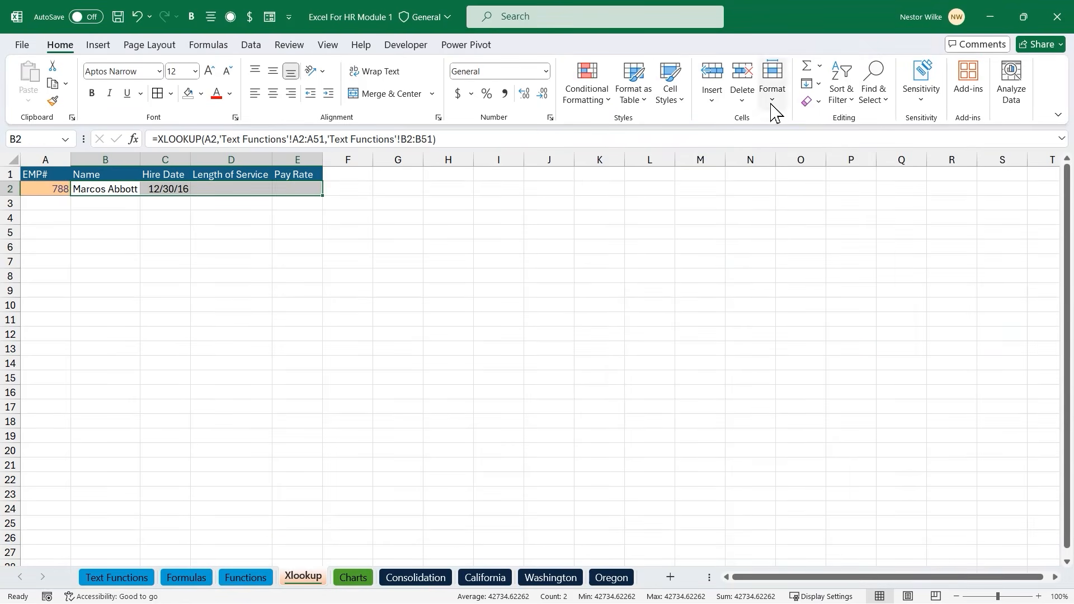
pyautogui.click(687, 106)
pyautogui.click(798, 206)
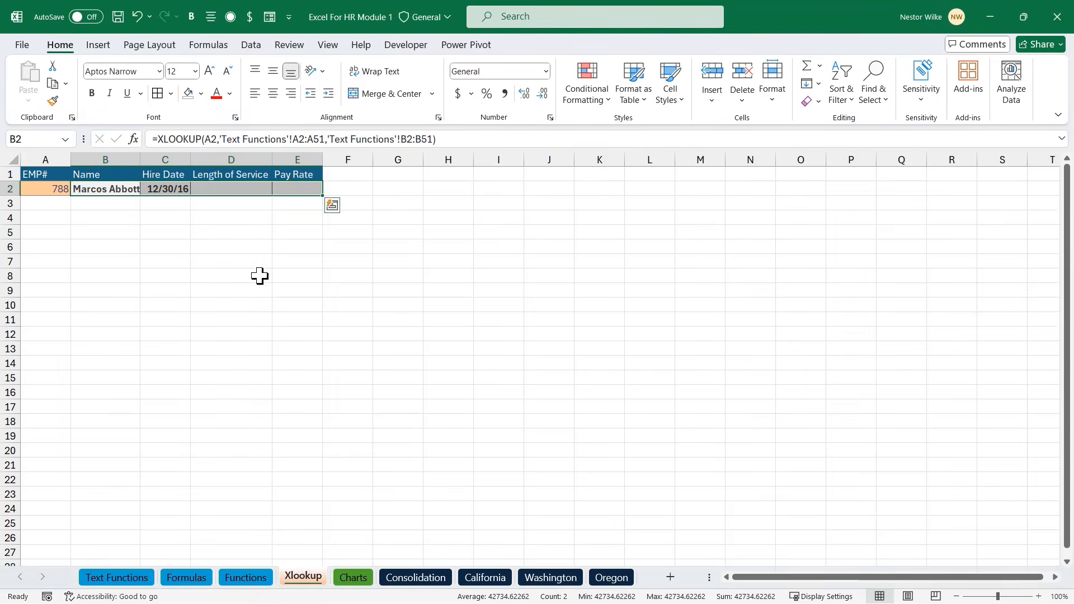
pyautogui.click(230, 262)
# Pick another employee number from the Text Functions sheet and enter it in A2 on the Xlookup sheet
pyautogui.click(9, 160)
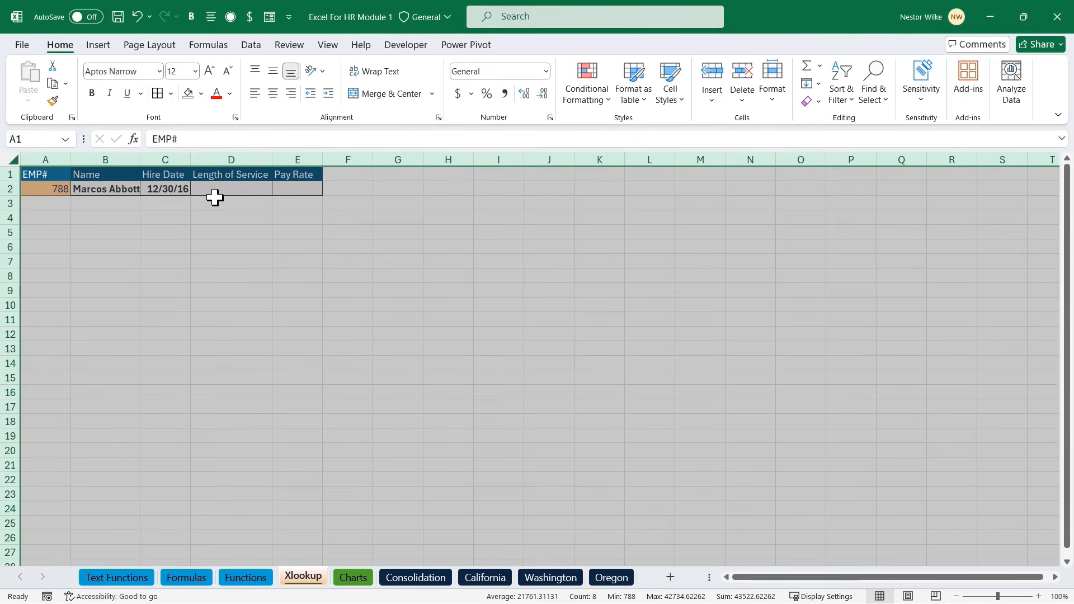
pyautogui.keyDown('ctrl'); pyautogui.scroll(1, 299, 271); pyautogui.keyUp('ctrl')
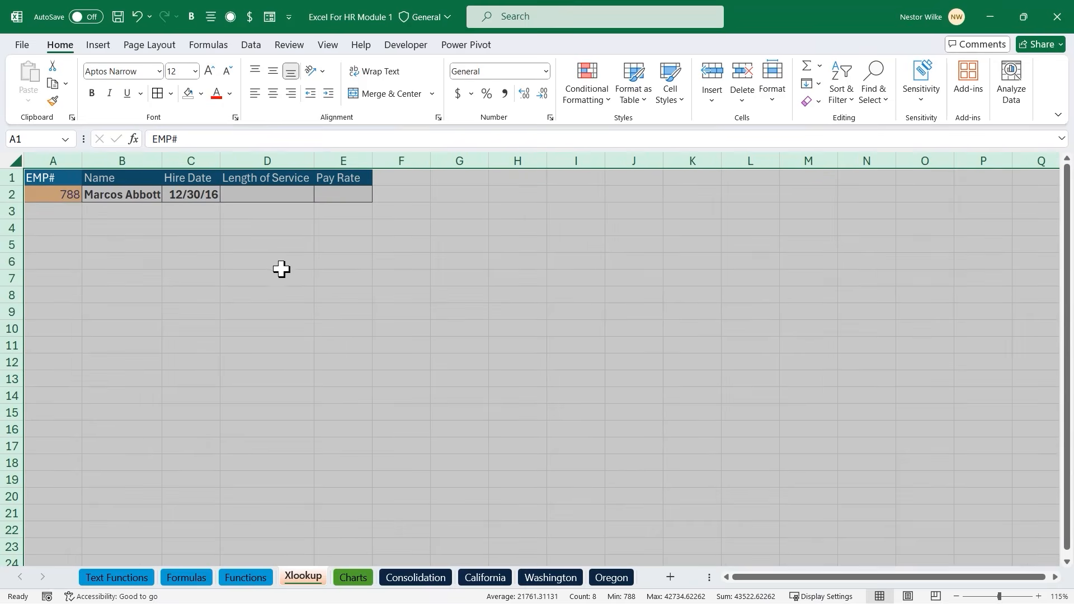
pyautogui.click(262, 245)
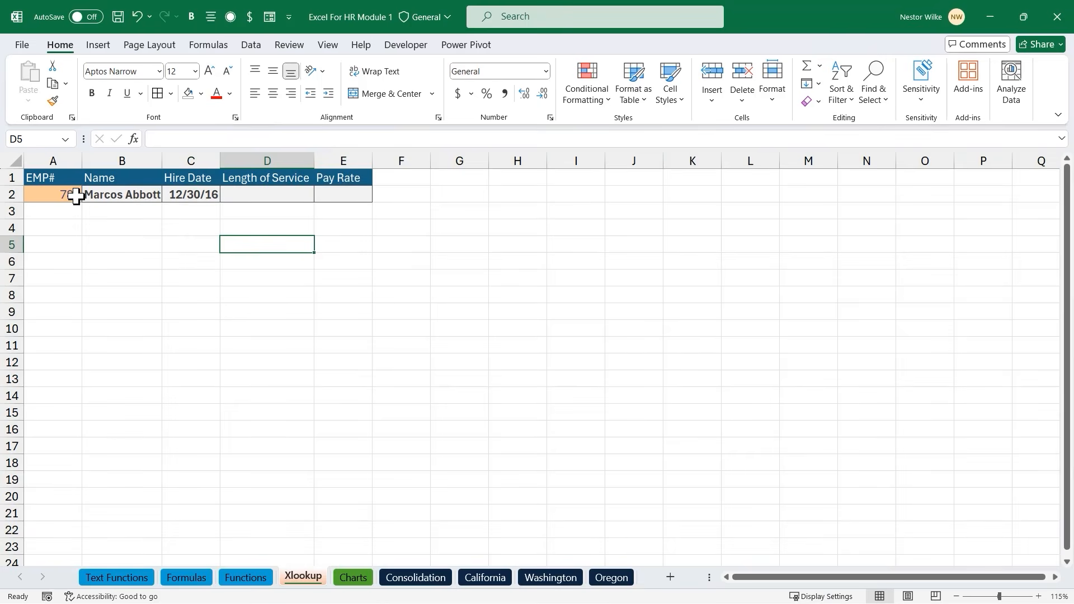
pyautogui.click(117, 578)
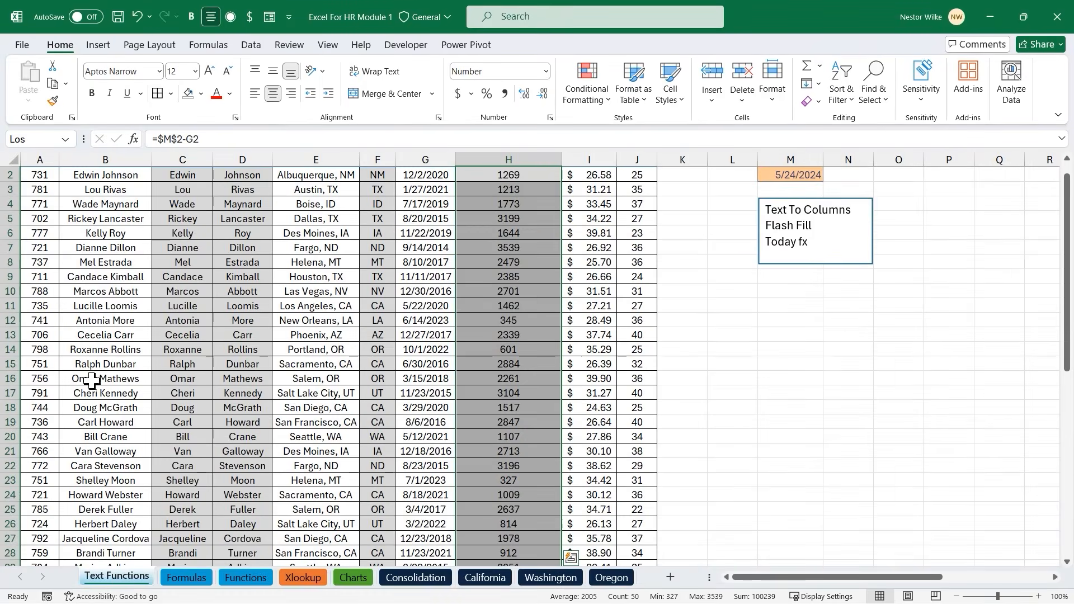
pyautogui.scroll(1, 71, 273)
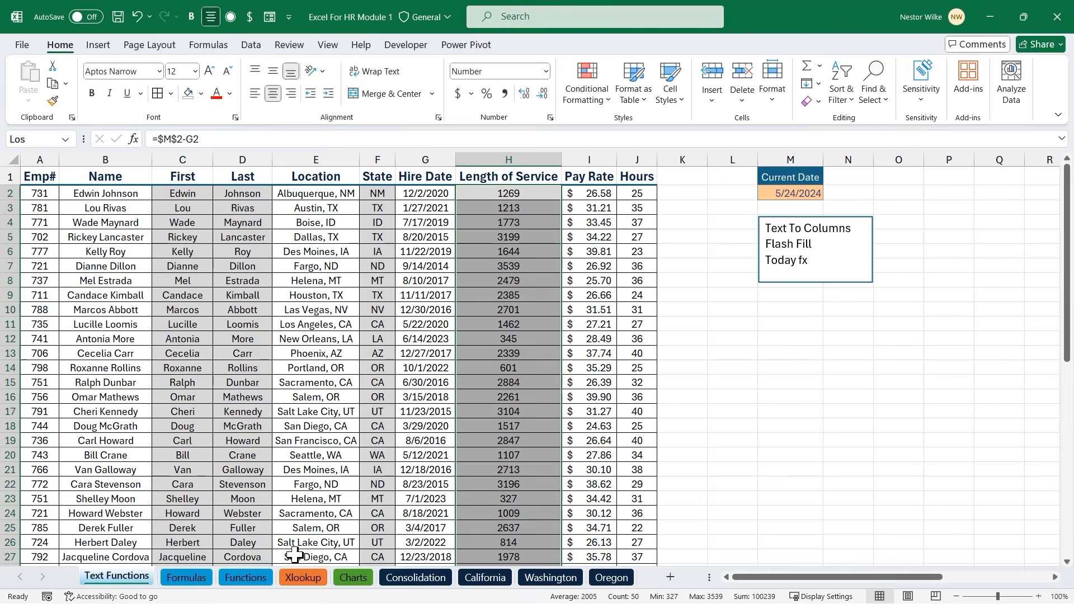
pyautogui.click(303, 577)
pyautogui.click(67, 197)
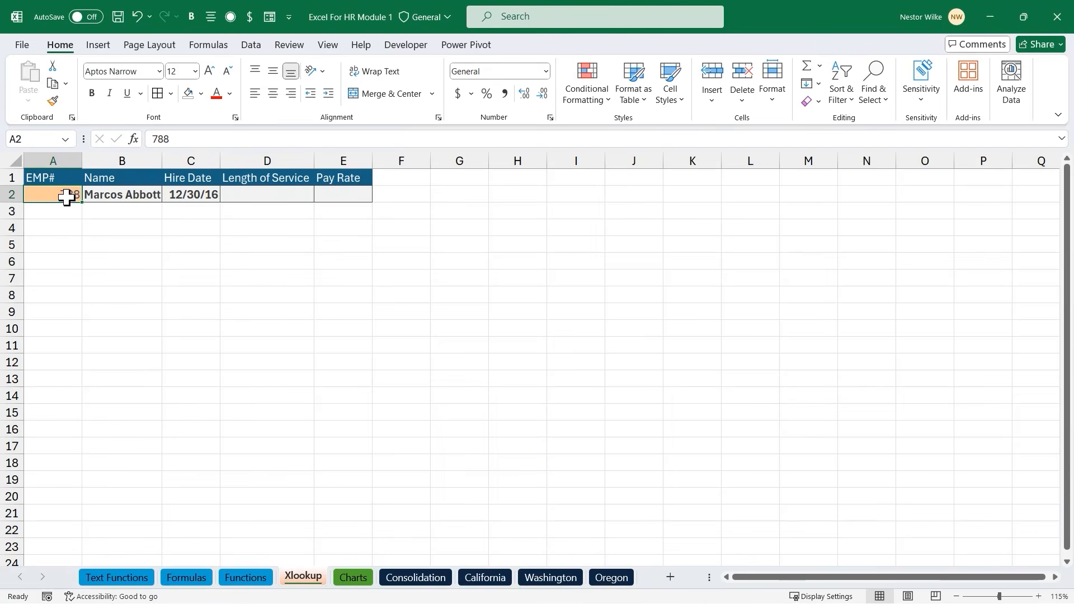
pyautogui.write('751')
pyautogui.press('Return')
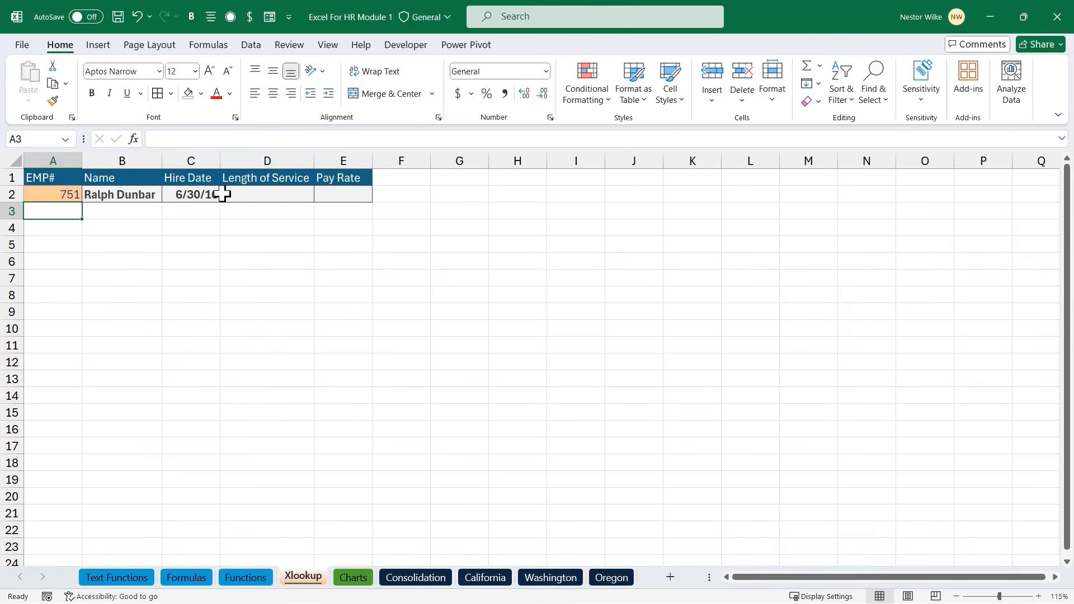
# Insert the XLOOKUP function in D2 under Length of Service with A2 as the lookup value
pyautogui.click(257, 196)
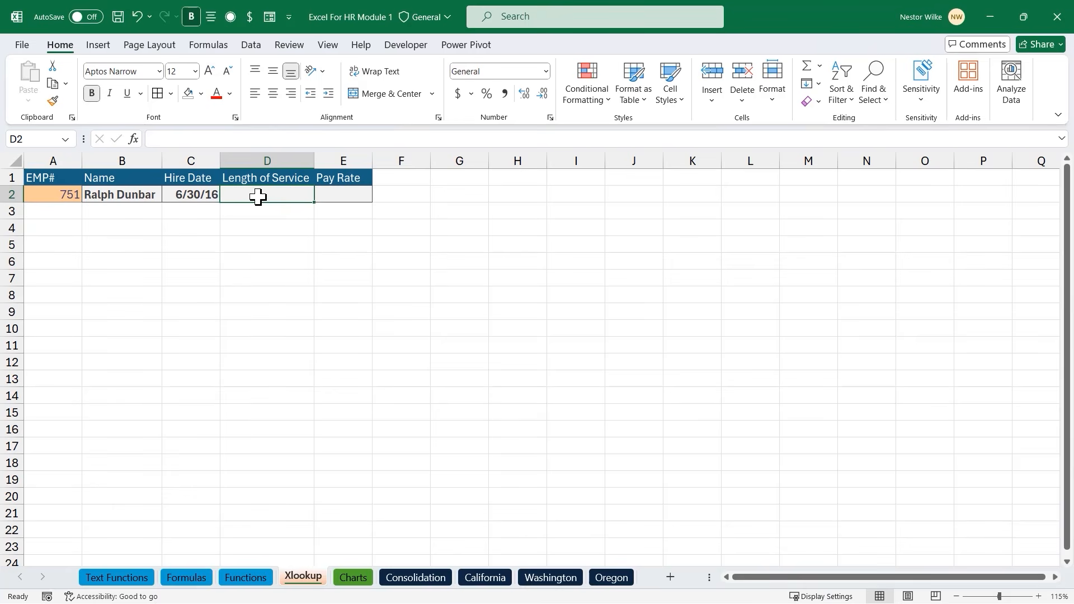
pyautogui.click(212, 48)
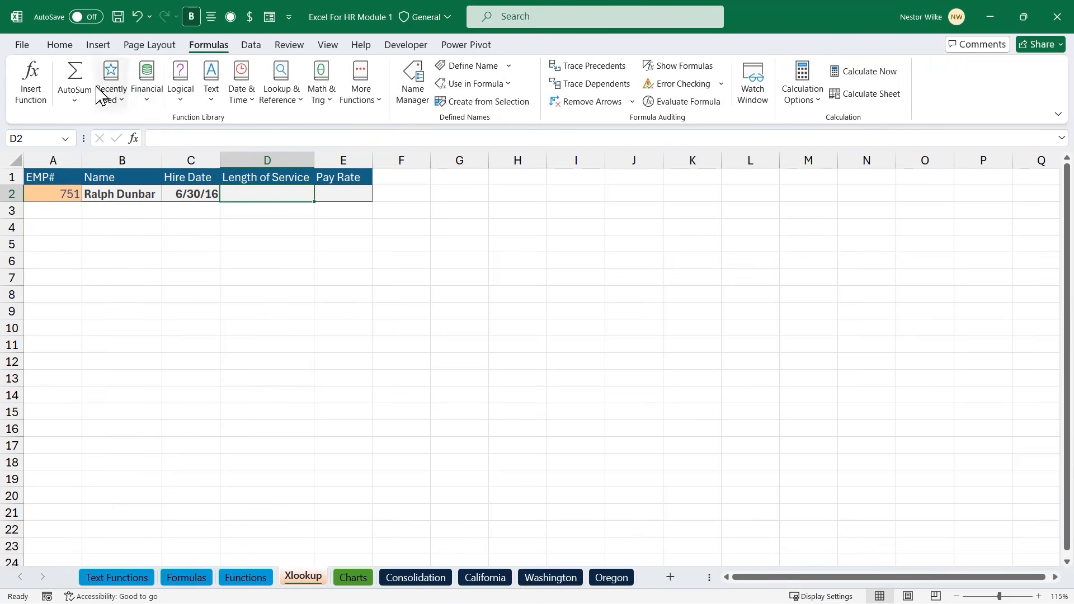
pyautogui.click(31, 90)
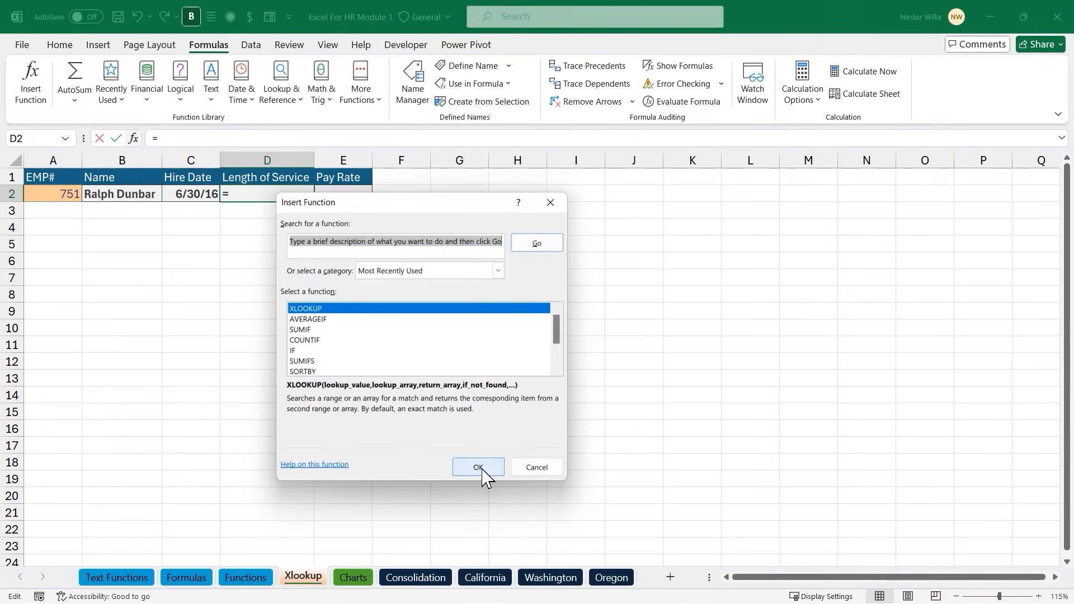
pyautogui.click(483, 467)
pyautogui.moveTo(437, 215); pyautogui.dragTo(634, 199)
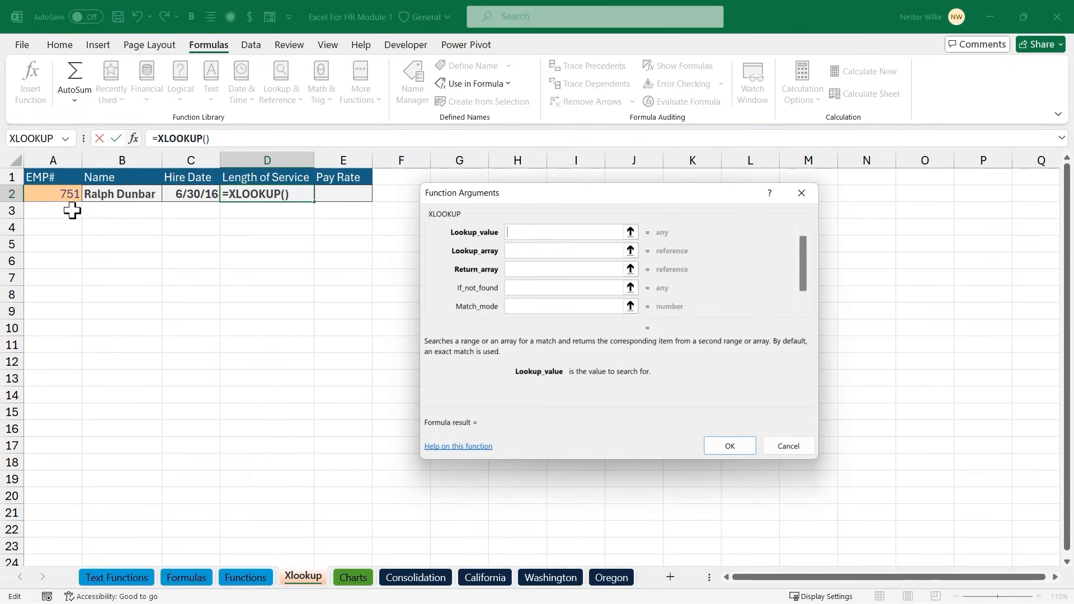
pyautogui.click(63, 194)
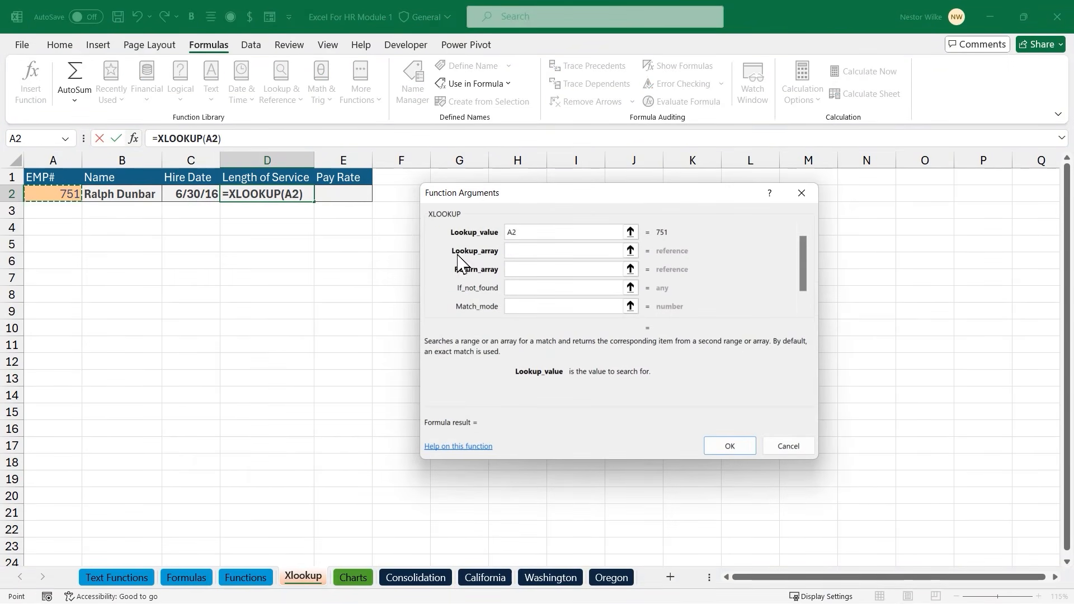
# Set the lookup array of the Length of Service XLOOKUP to the named range empnum
pyautogui.click(534, 251)
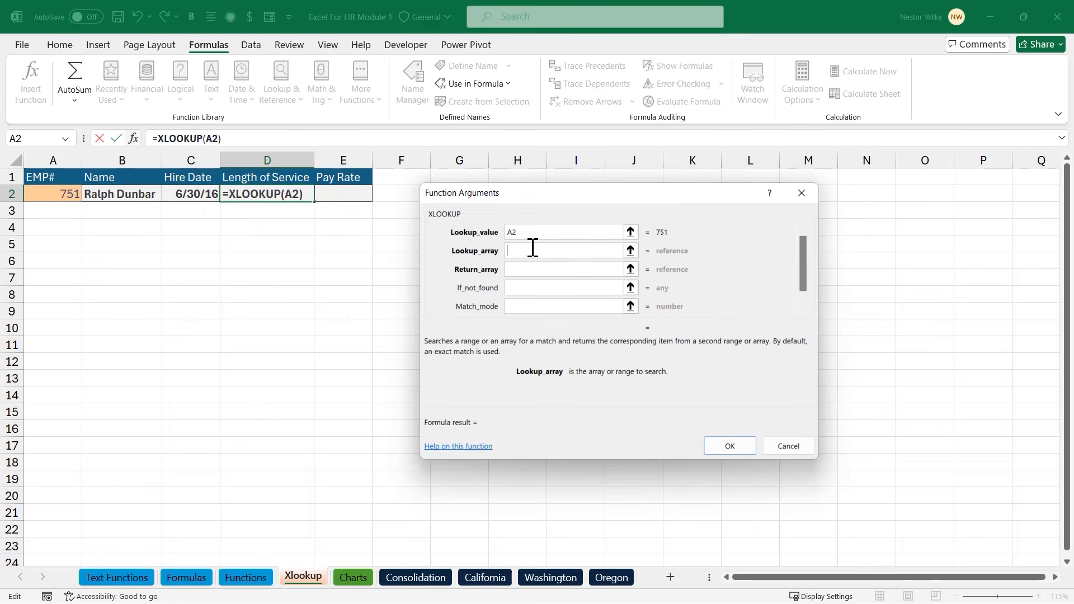
pyautogui.click(510, 85)
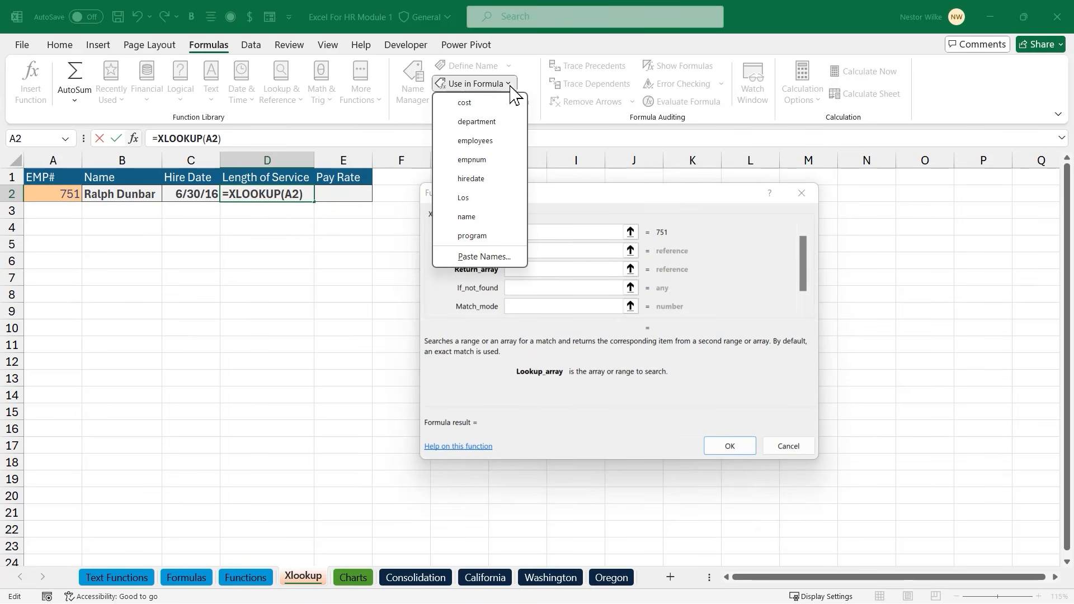
pyautogui.click(479, 161)
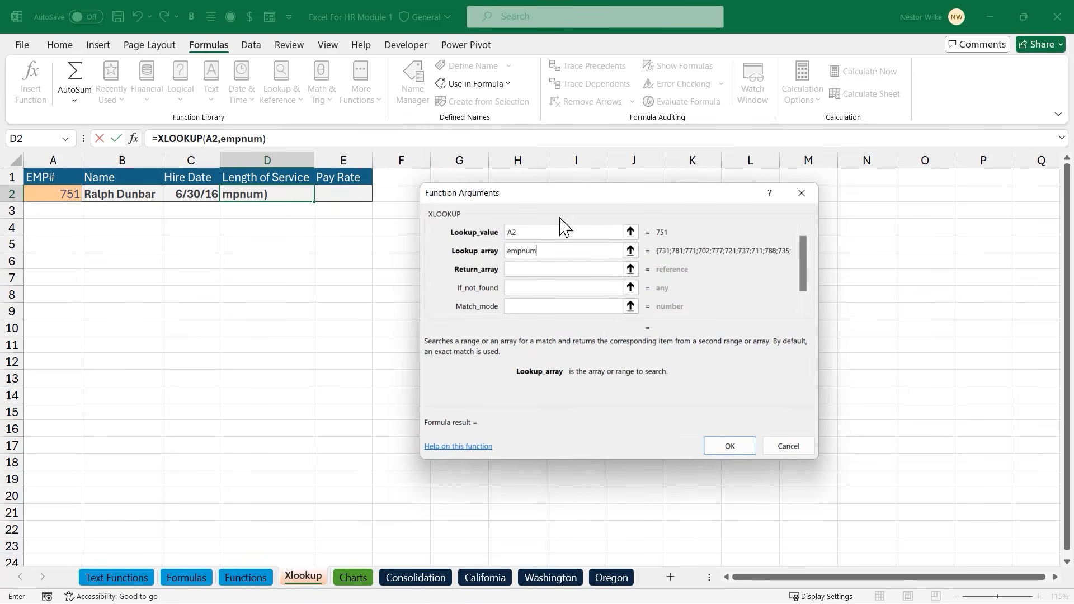
# Set the return array in D2 to the named range Los, leave the optional arguments empty, and complete the formula
pyautogui.click(528, 270)
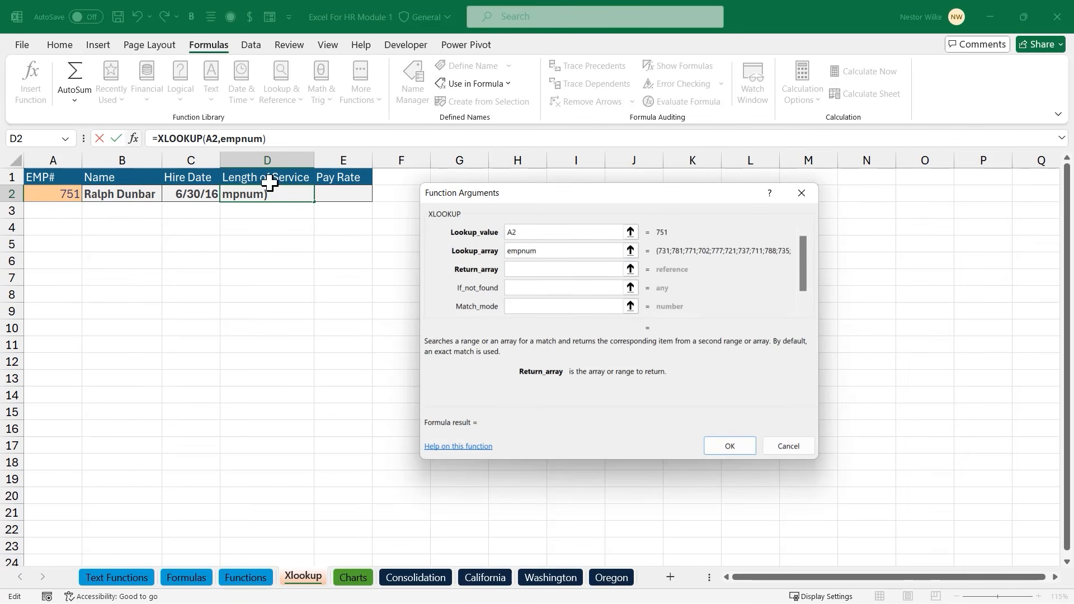
pyautogui.click(510, 84)
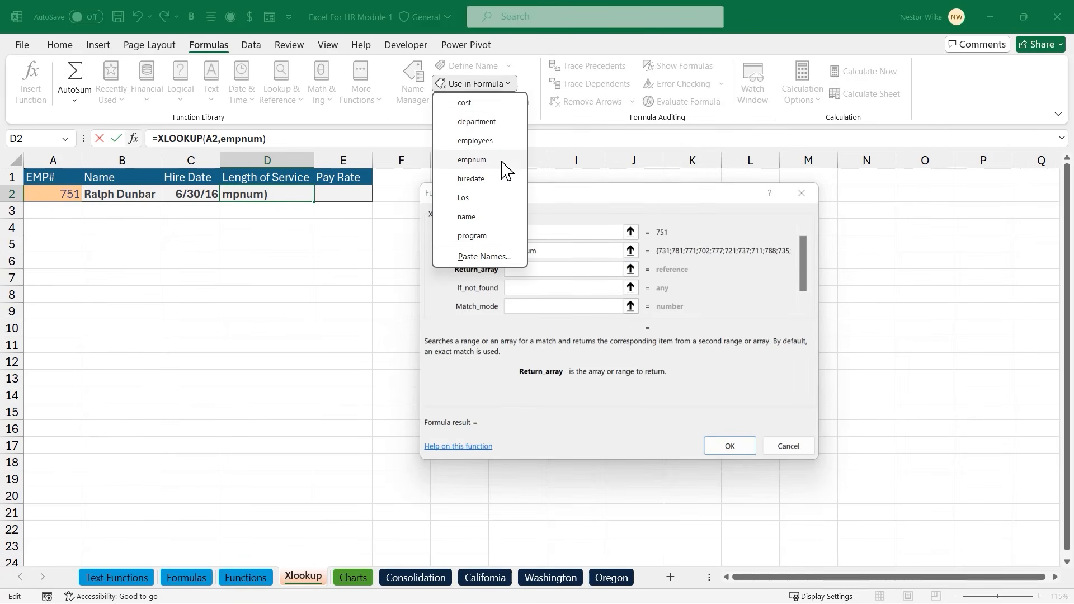
pyautogui.click(471, 198)
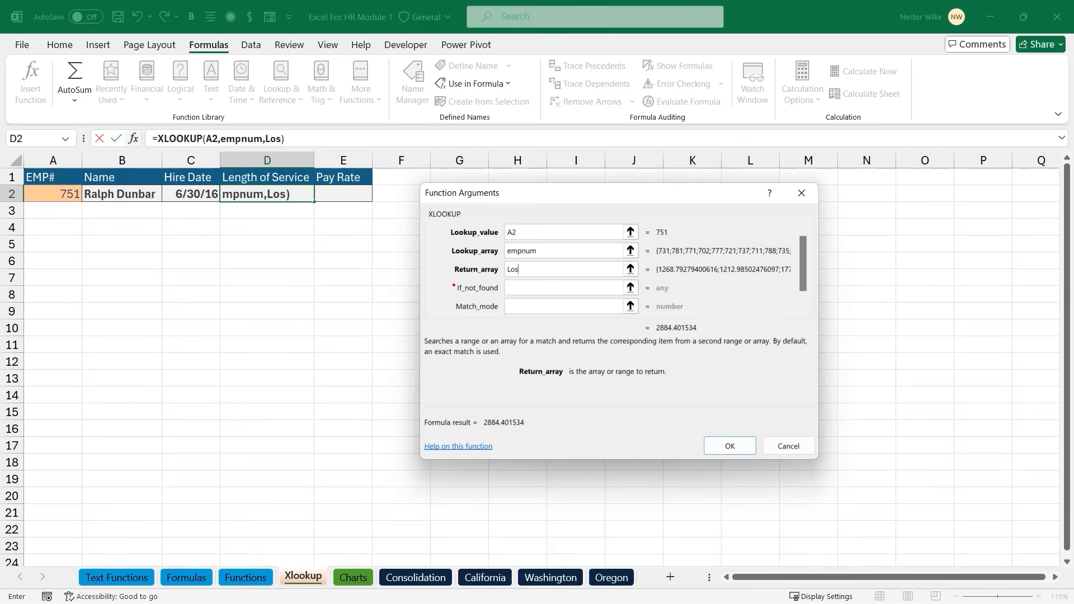
pyautogui.moveTo(449, 282); pyautogui.dragTo(503, 319)
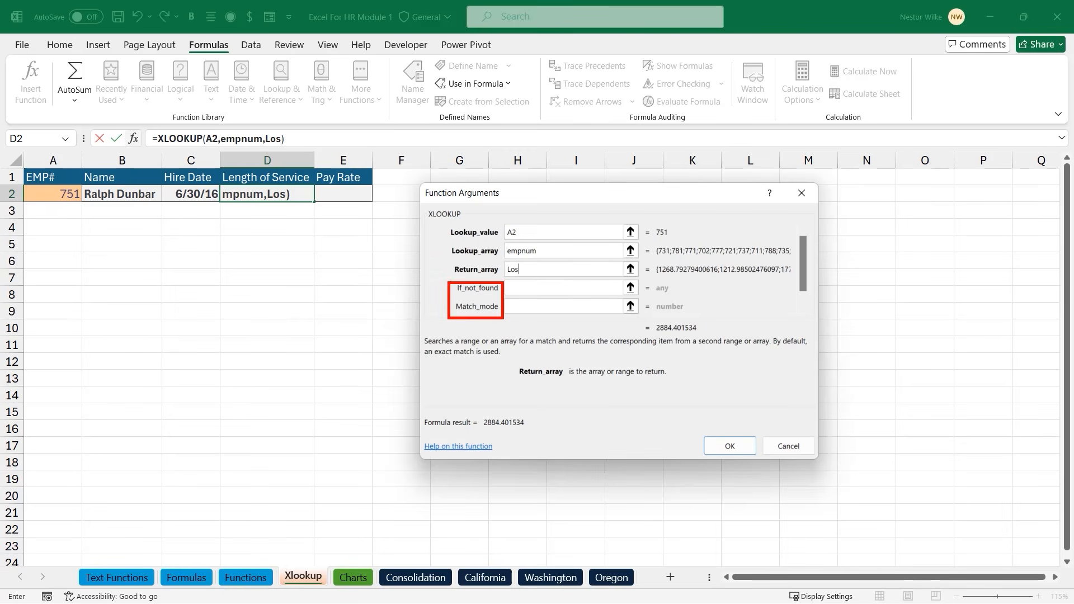
pyautogui.press('Escape')
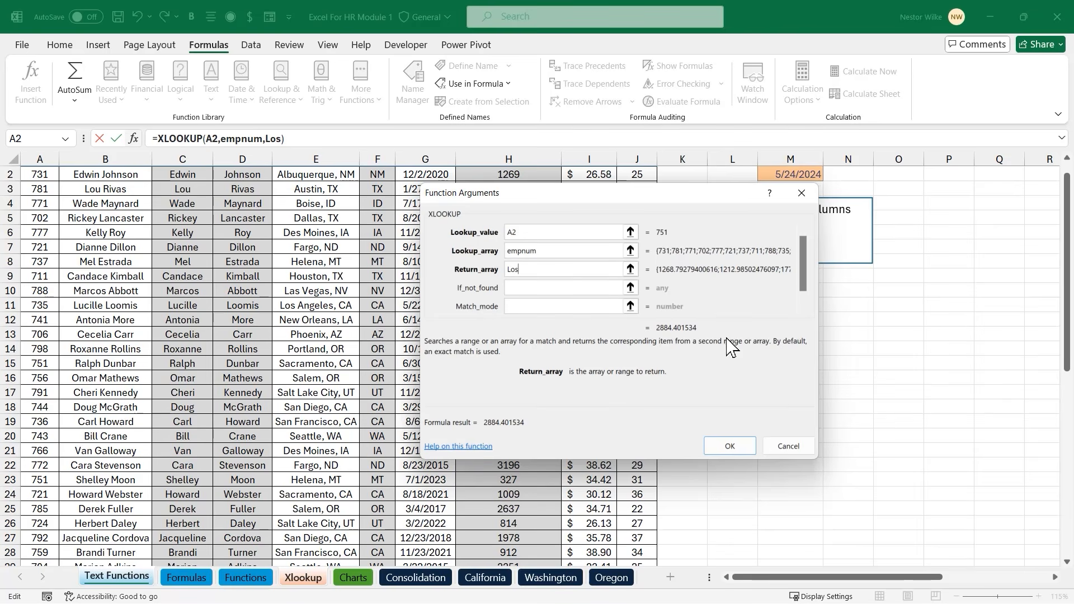
pyautogui.click(731, 448)
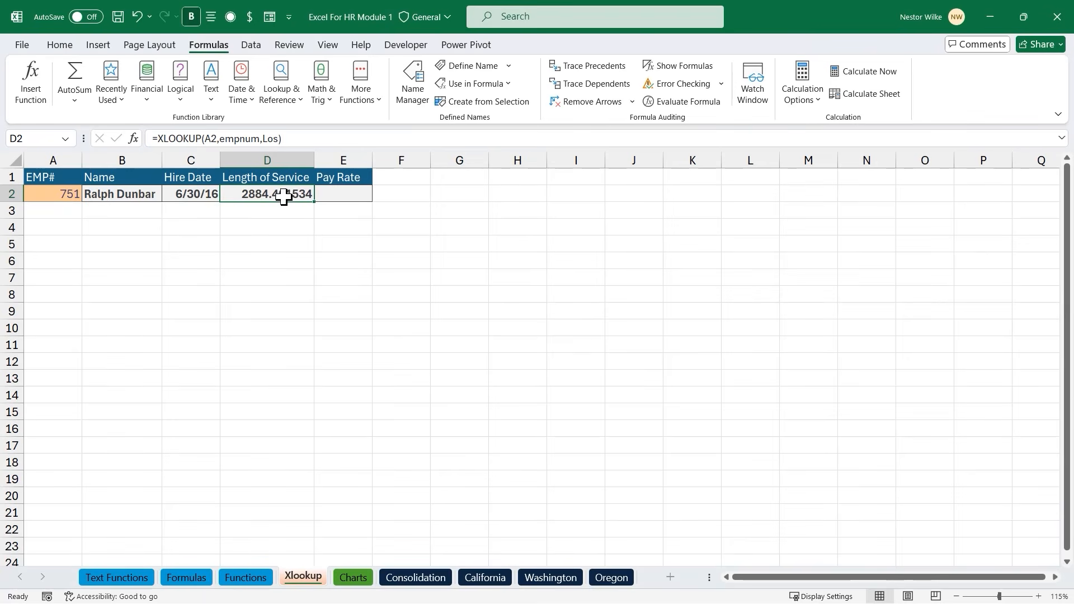
# Reduce the length of service result in D2 to zero decimal places
pyautogui.click(53, 47)
pyautogui.click(542, 94)
pyautogui.click(542, 95)
pyautogui.click(541, 95)
pyautogui.click(542, 95)
pyautogui.click(542, 95)
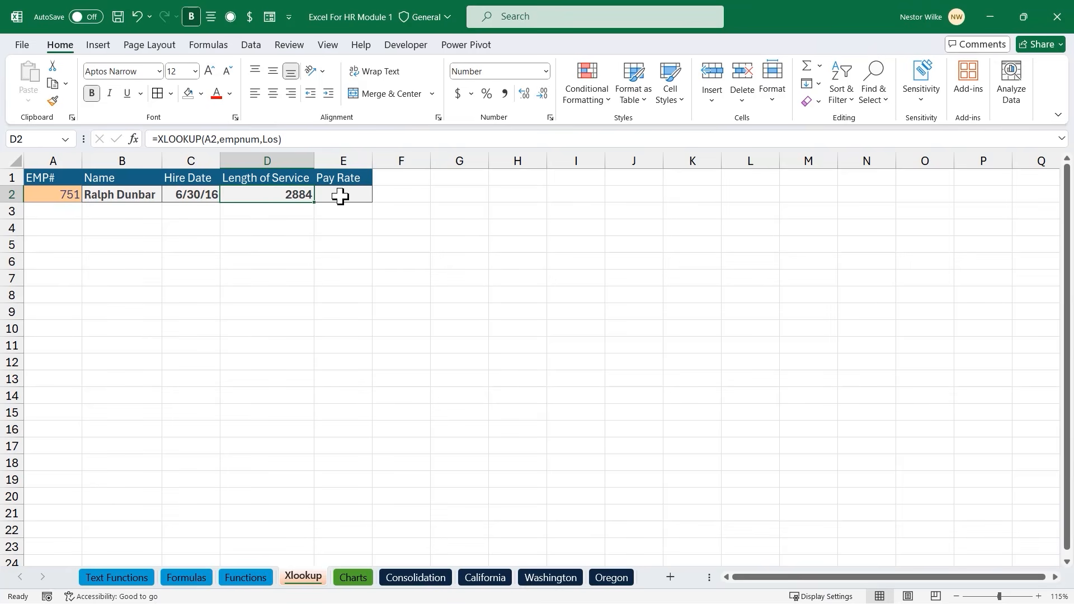
# Test the lookup with 999 as the employee number in A2, check the Name formula, and restore the previous employee number
pyautogui.click(340, 196)
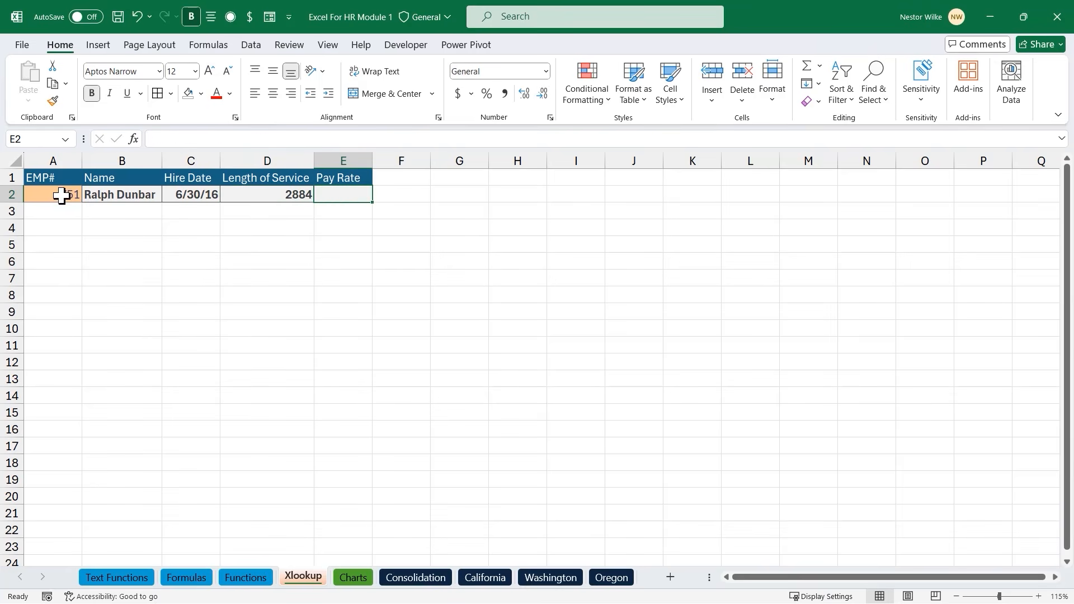
pyautogui.click(61, 196)
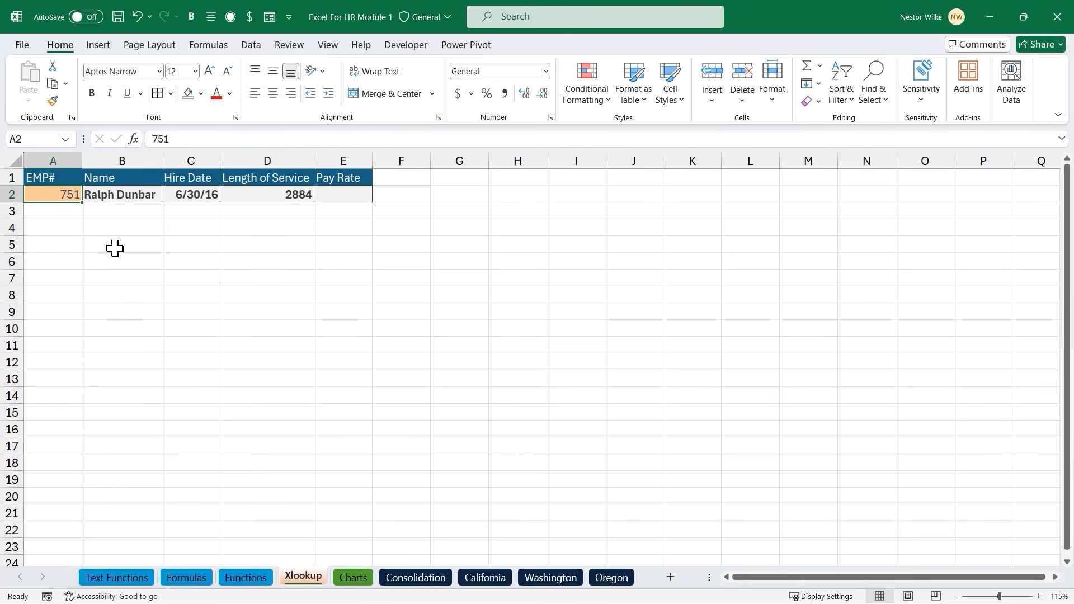
pyautogui.write('999')
pyautogui.press('Return')
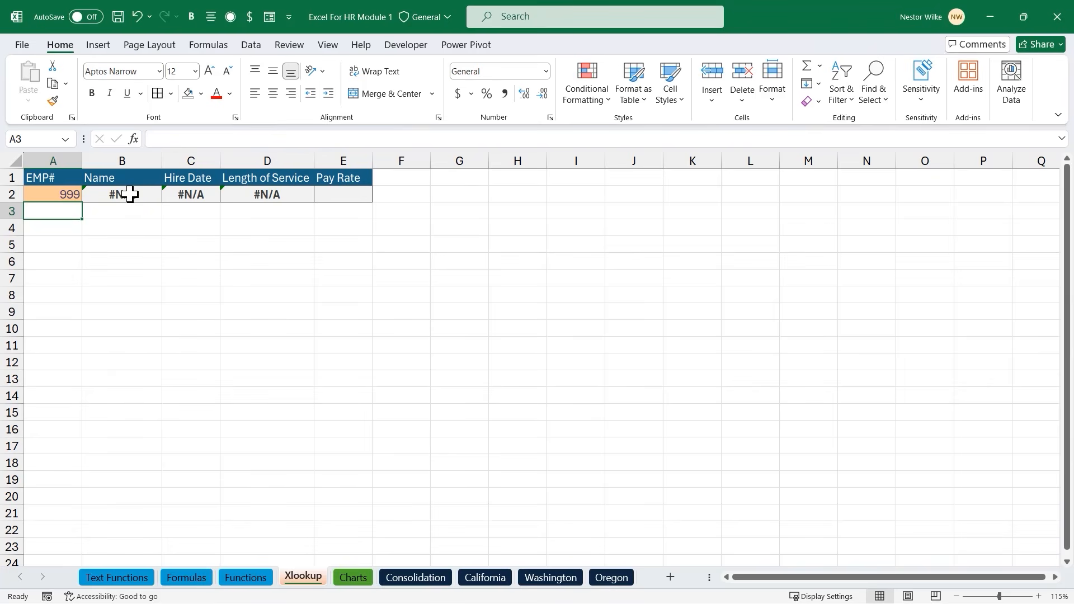
pyautogui.click(133, 195)
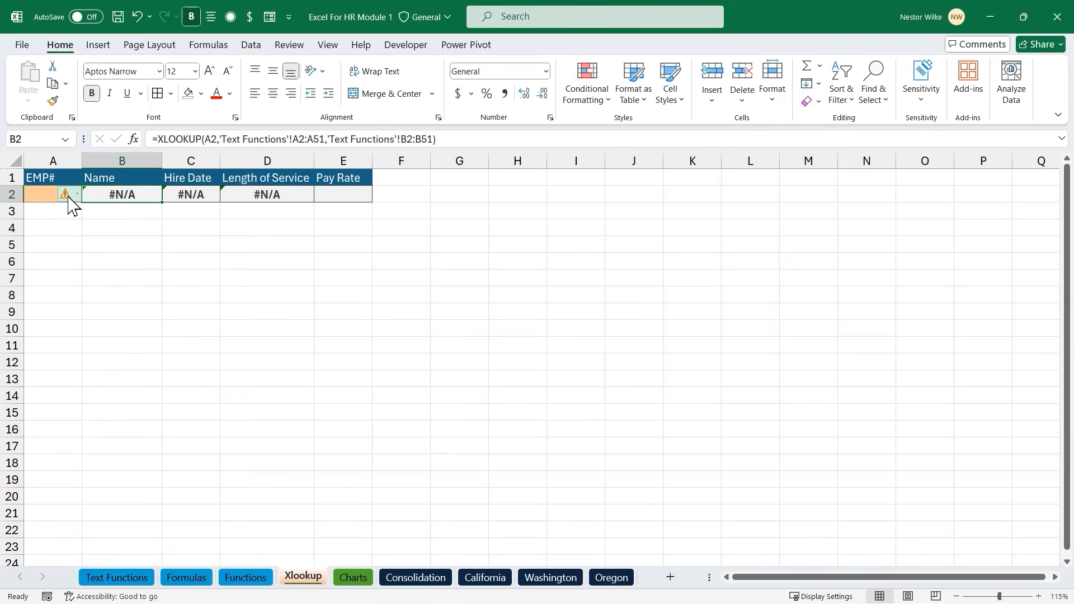
pyautogui.moveTo(66, 197)
pyautogui.click(45, 191)
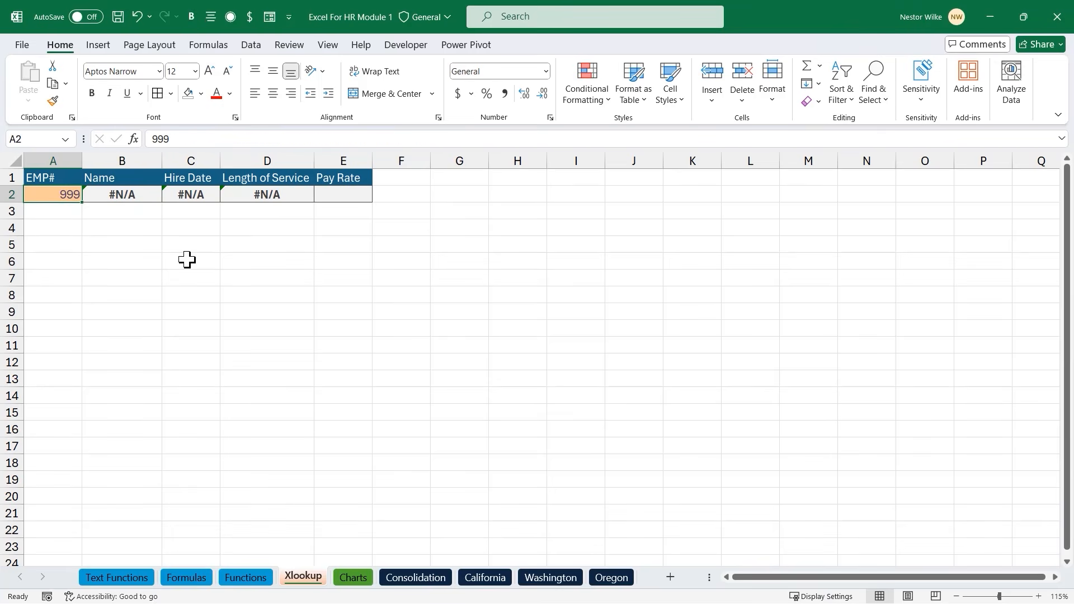
pyautogui.write('751')
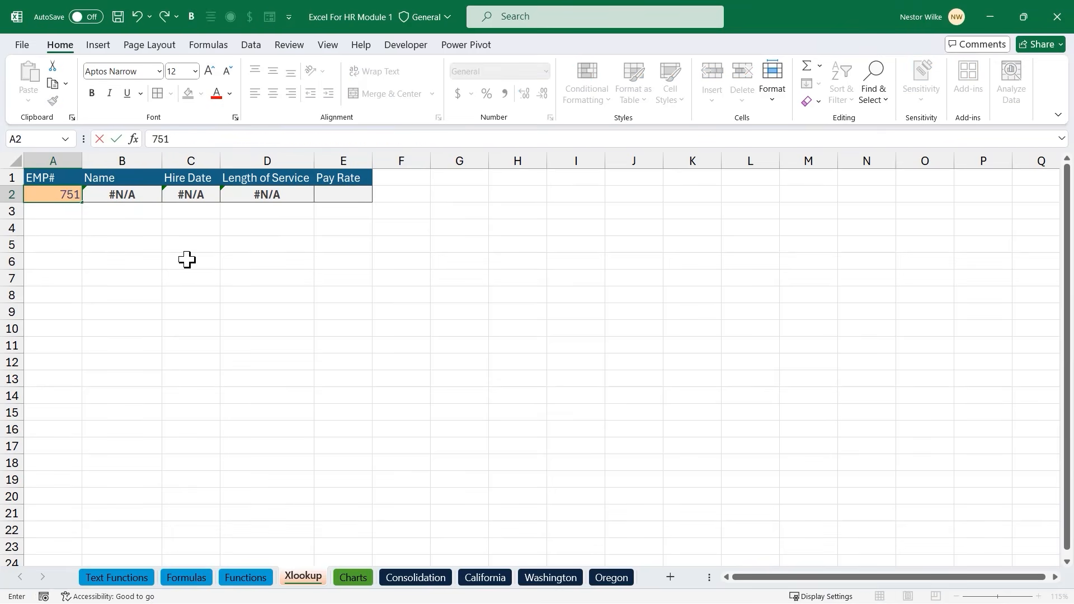
pyautogui.press('Return')
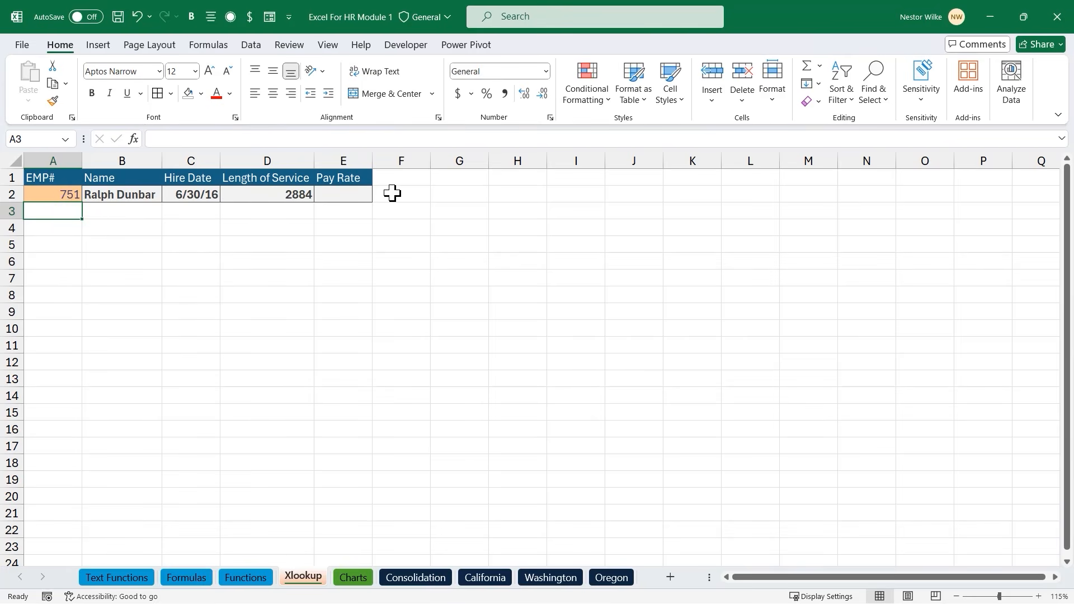
pyautogui.click(345, 193)
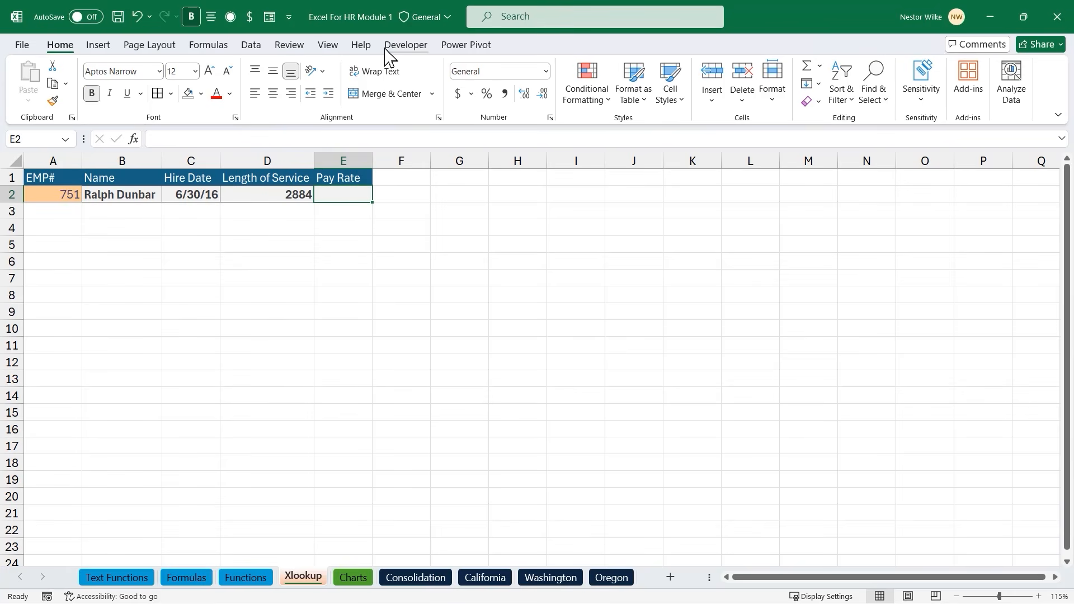
pyautogui.click(208, 44)
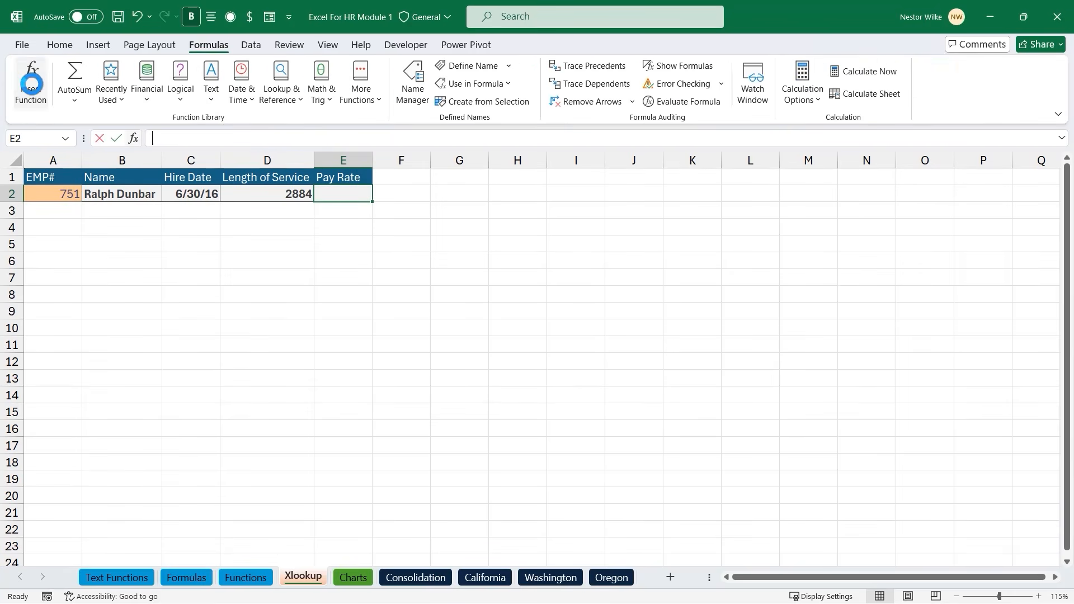
pyautogui.click(31, 84)
pyautogui.click(678, 456)
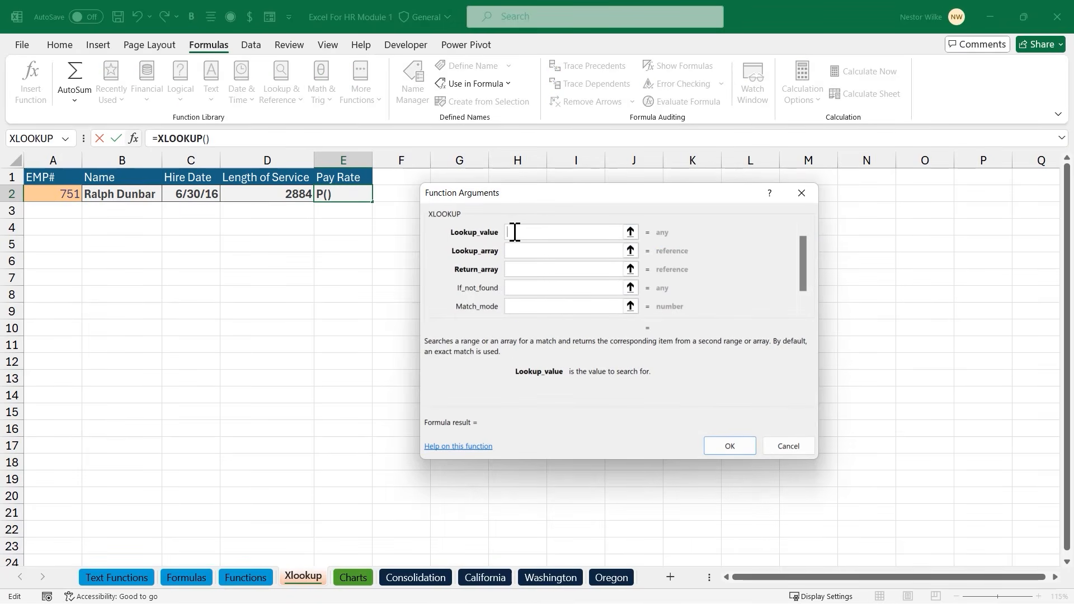
pyautogui.click(66, 194)
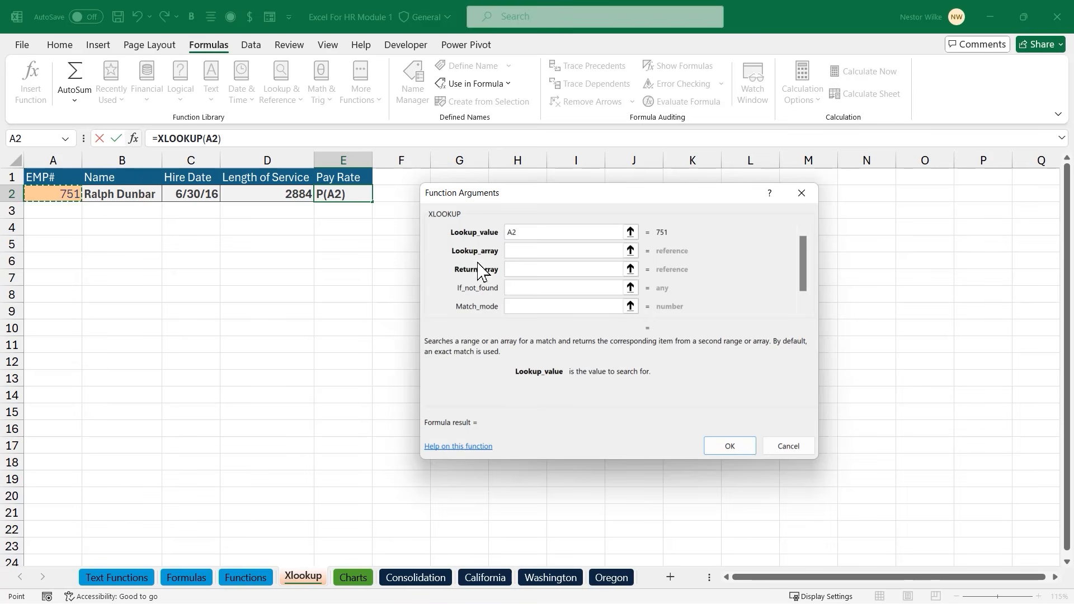
pyautogui.click(526, 251)
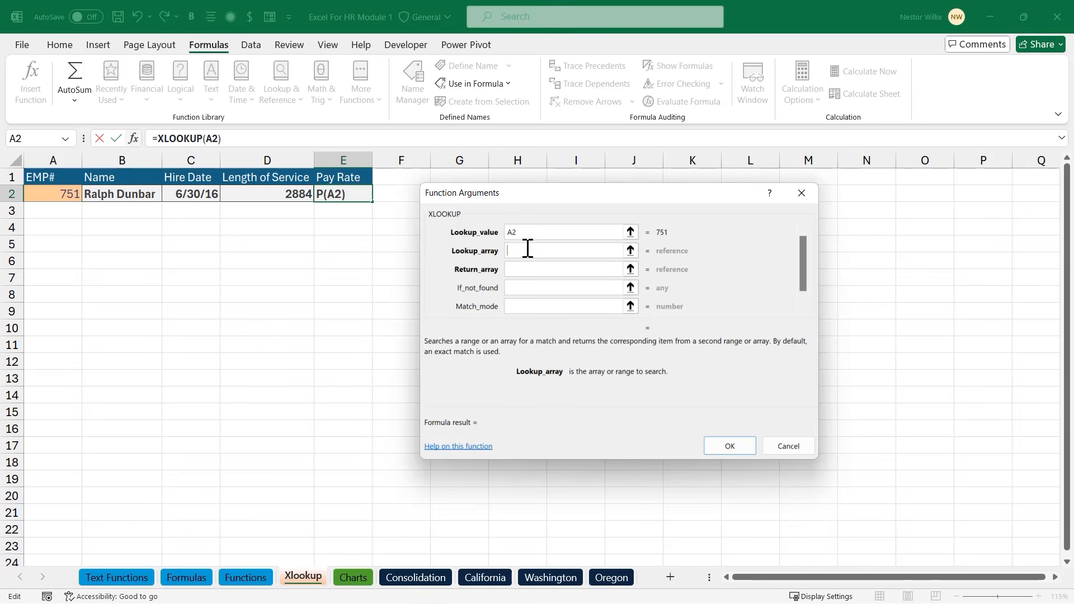
pyautogui.click(507, 85)
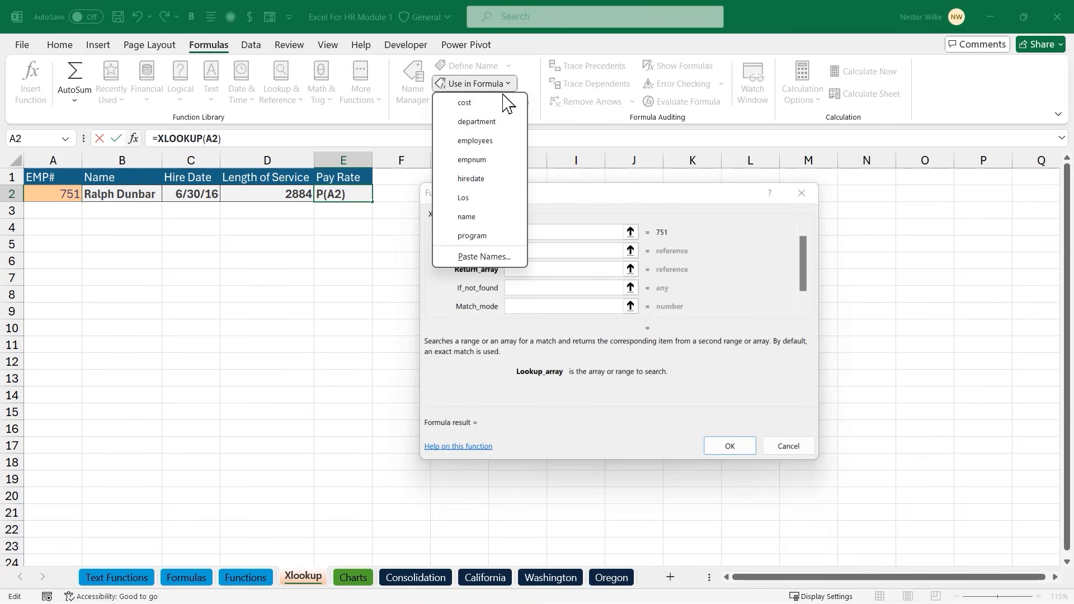
pyautogui.click(482, 160)
pyautogui.click(522, 274)
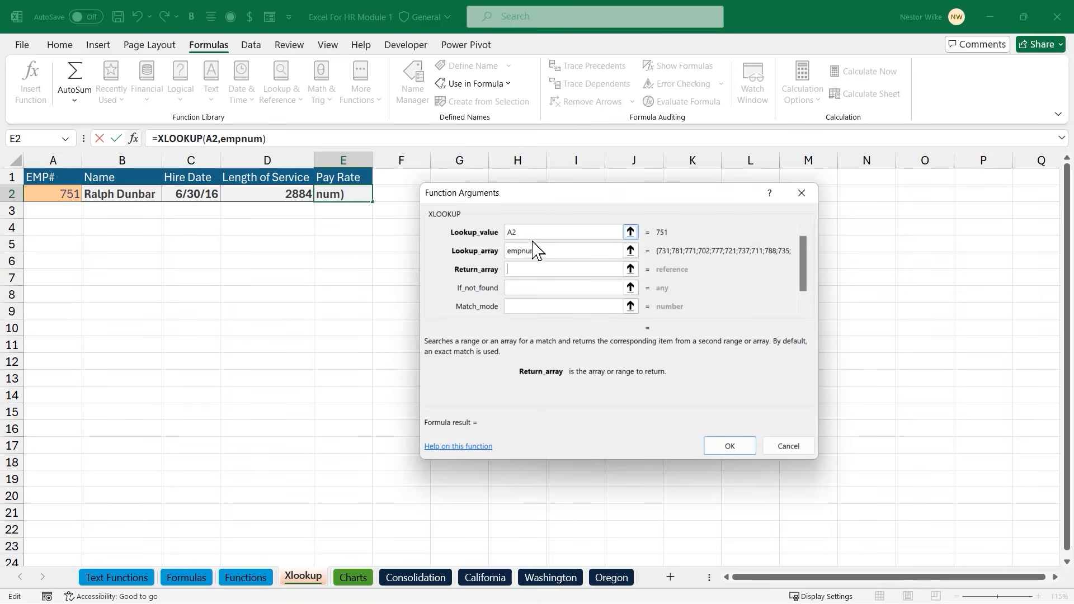
pyautogui.click(508, 85)
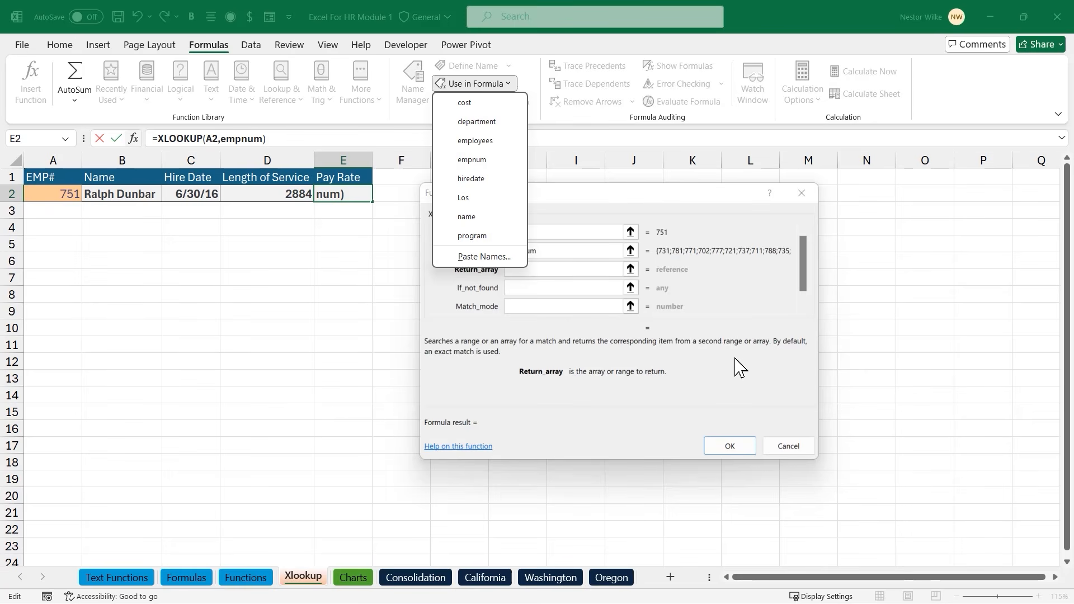
pyautogui.click(784, 443)
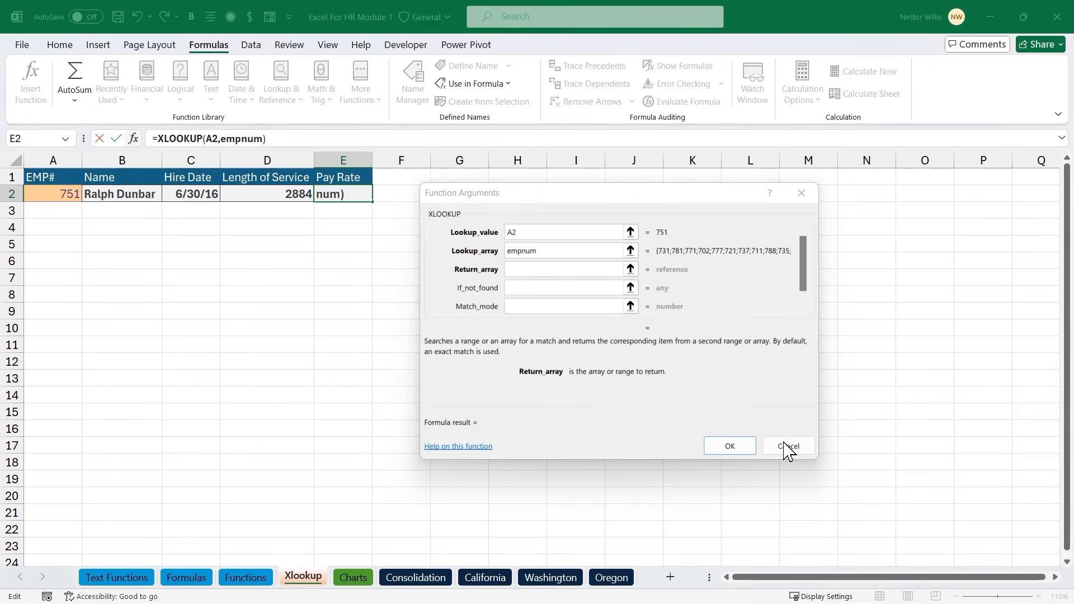
pyautogui.click(787, 446)
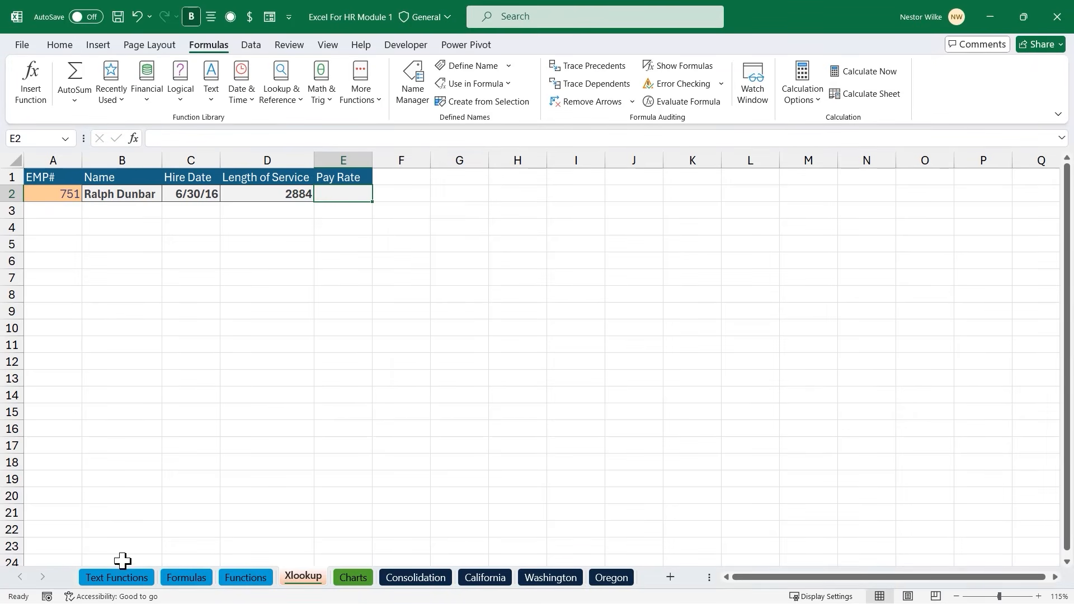
# Name the Pay Rate values I2:I51 on the Text Functions sheet payrate
pyautogui.click(119, 578)
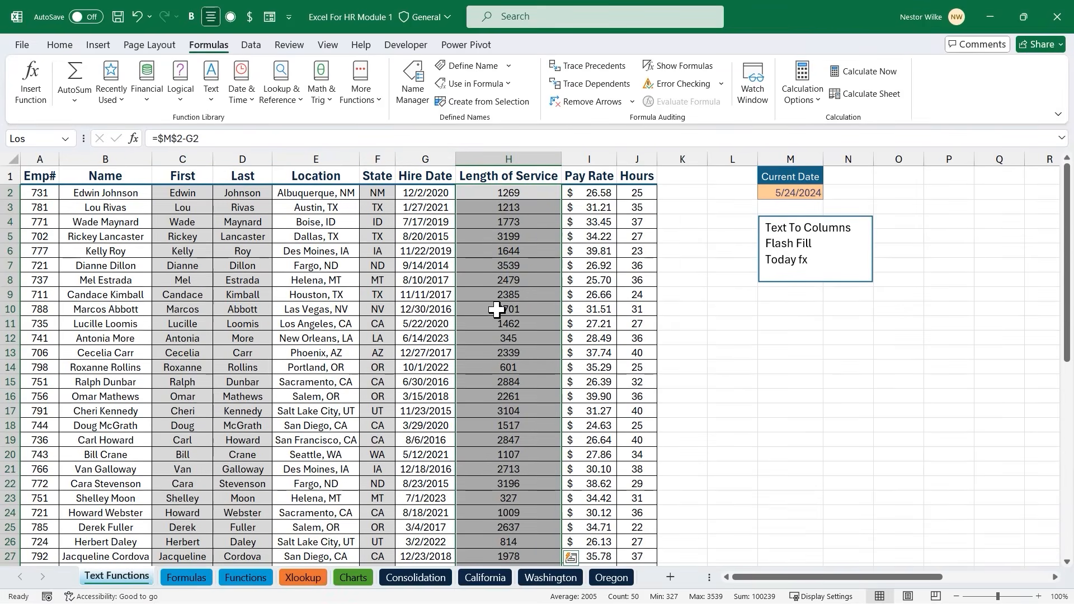
pyautogui.click(603, 193)
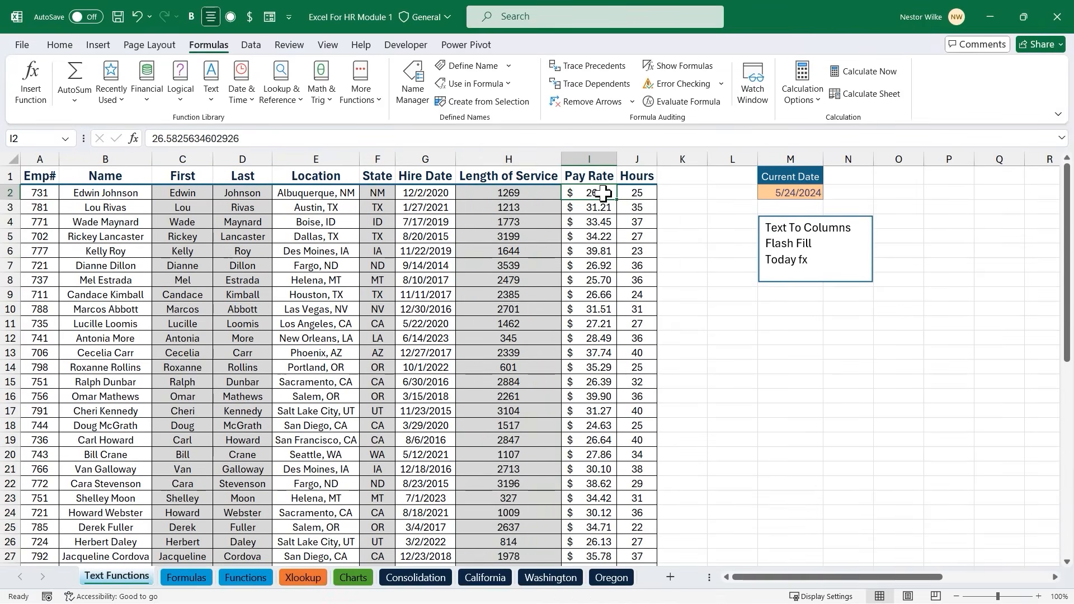
pyautogui.hotkey('ctrl', 'shift', 'Down')
pyautogui.click(37, 139)
pyautogui.write('pay')
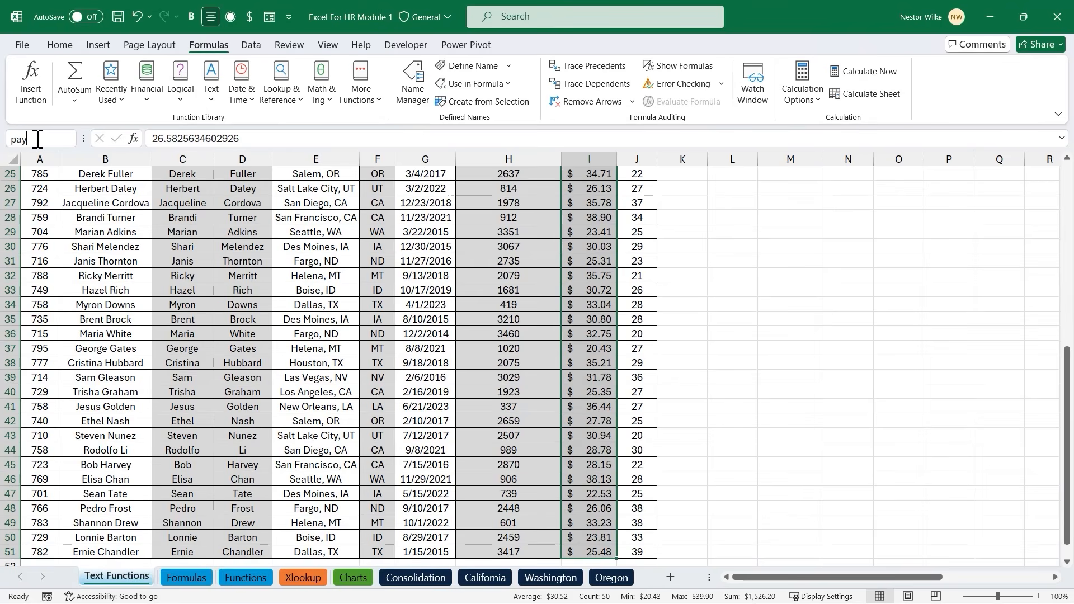
pyautogui.write('rate')
pyautogui.press('Return')
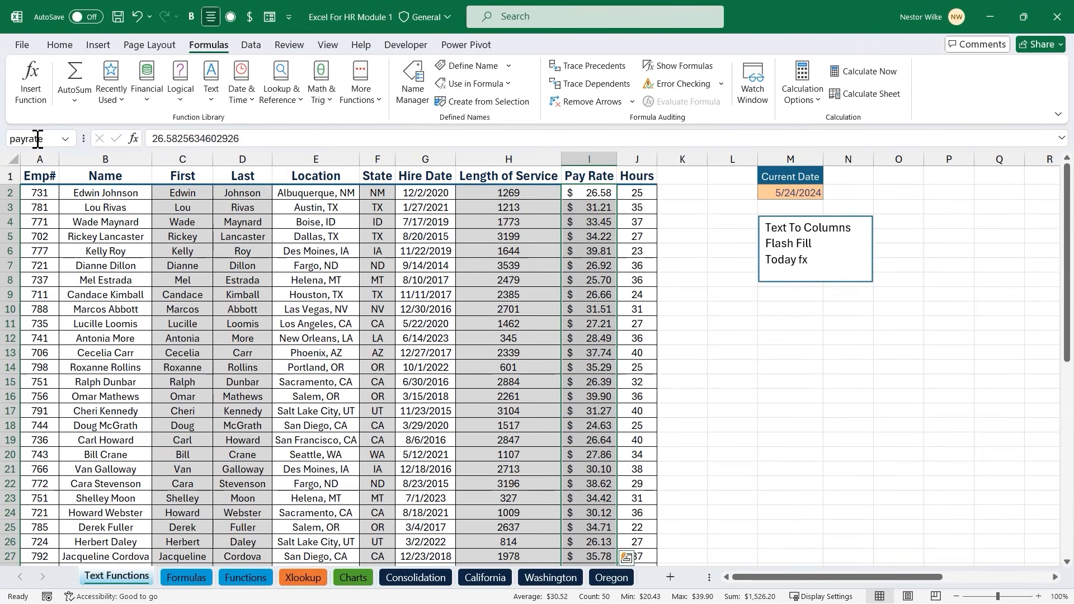
# Insert the XLOOKUP function in E2 under Pay Rate on the Xlookup sheet with A2 as the lookup value
pyautogui.click(303, 577)
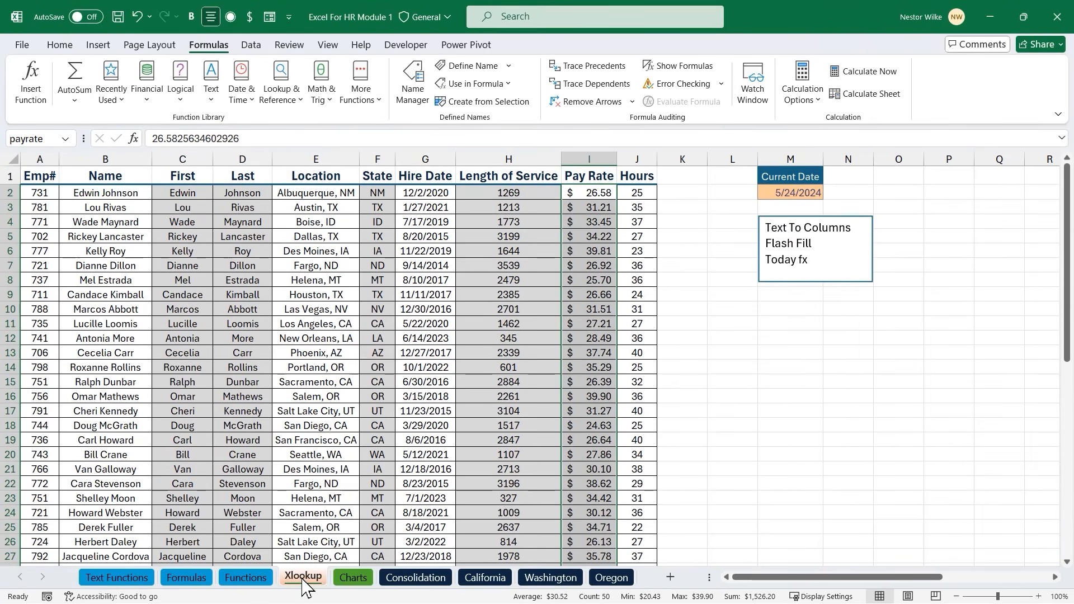
pyautogui.click(31, 84)
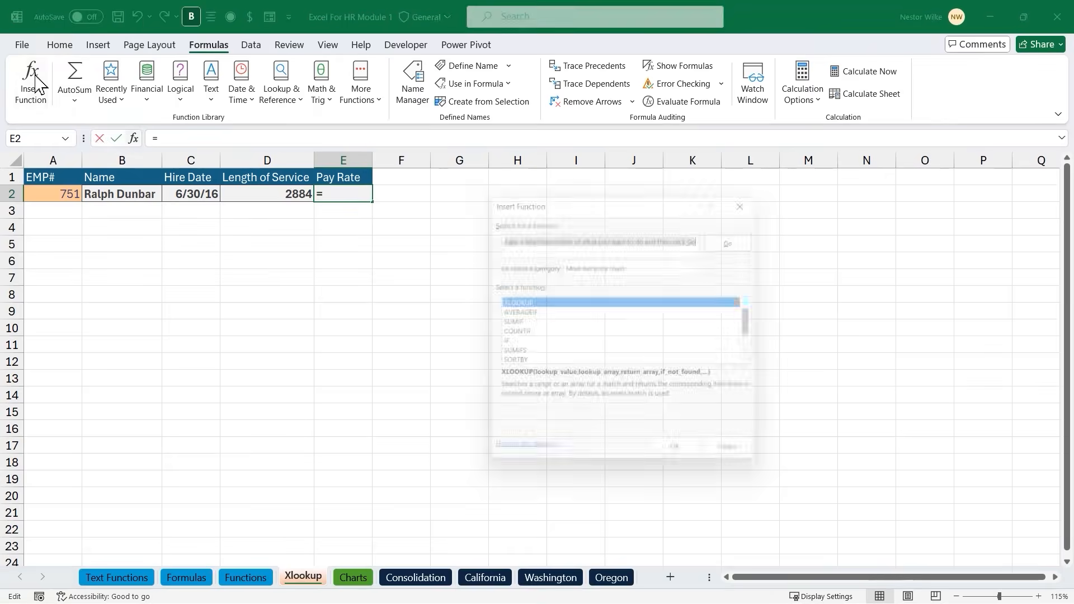
pyautogui.click(683, 458)
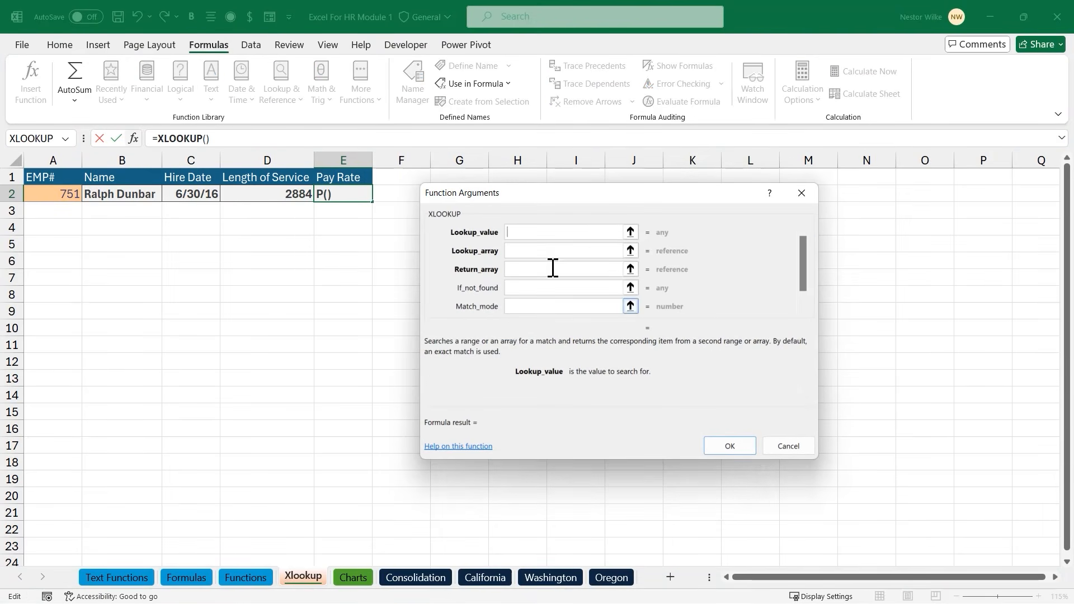
pyautogui.click(63, 196)
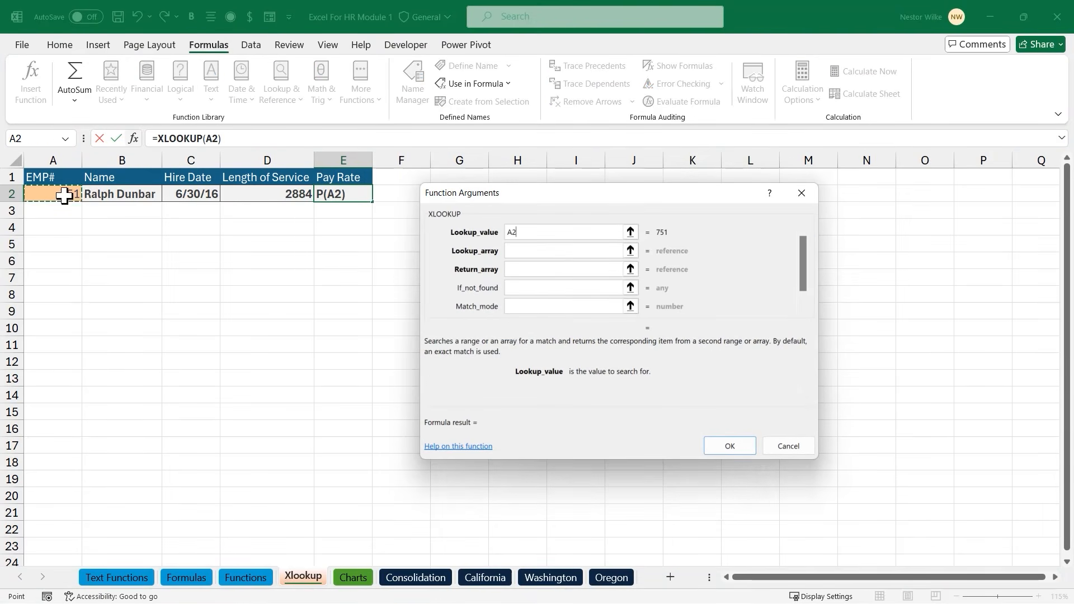
# Set the Pay Rate XLOOKUP's lookup array to the named range empnum and its return array to payrate
pyautogui.click(524, 250)
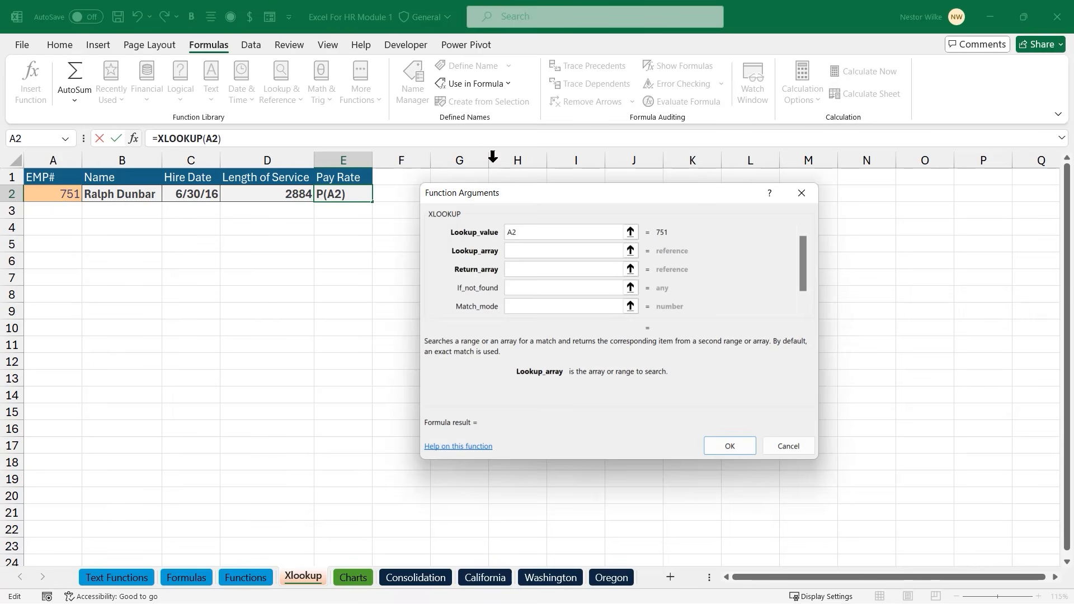
pyautogui.click(501, 85)
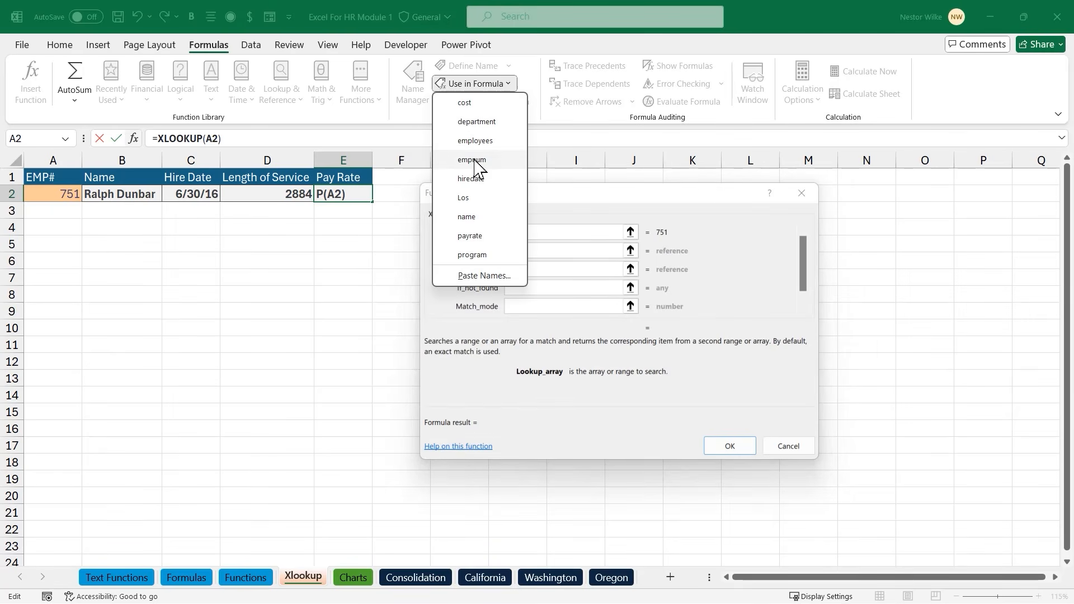
pyautogui.click(473, 160)
pyautogui.click(534, 271)
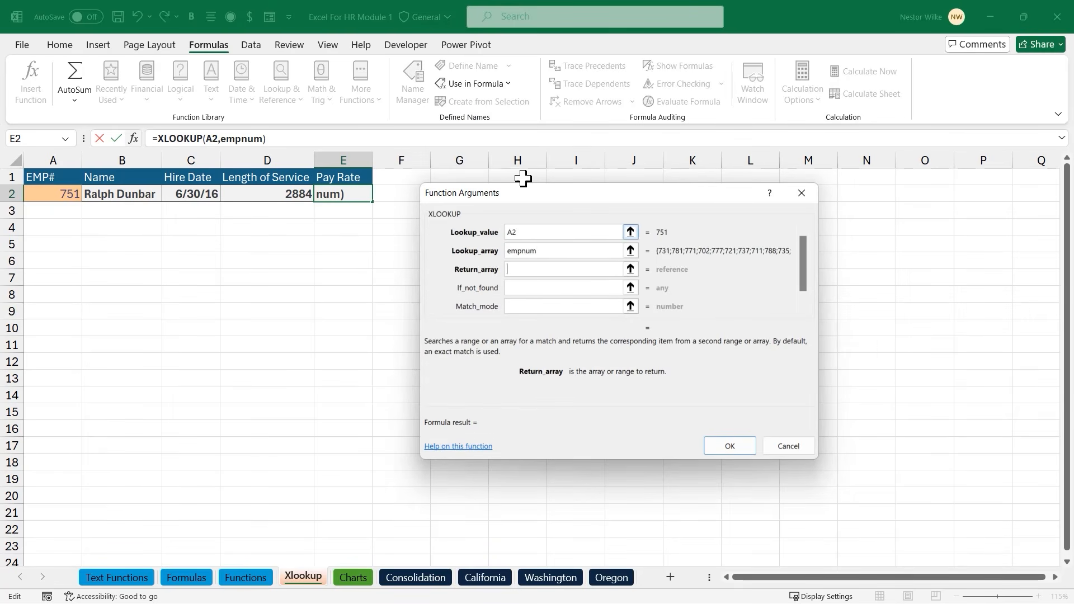
pyautogui.click(507, 84)
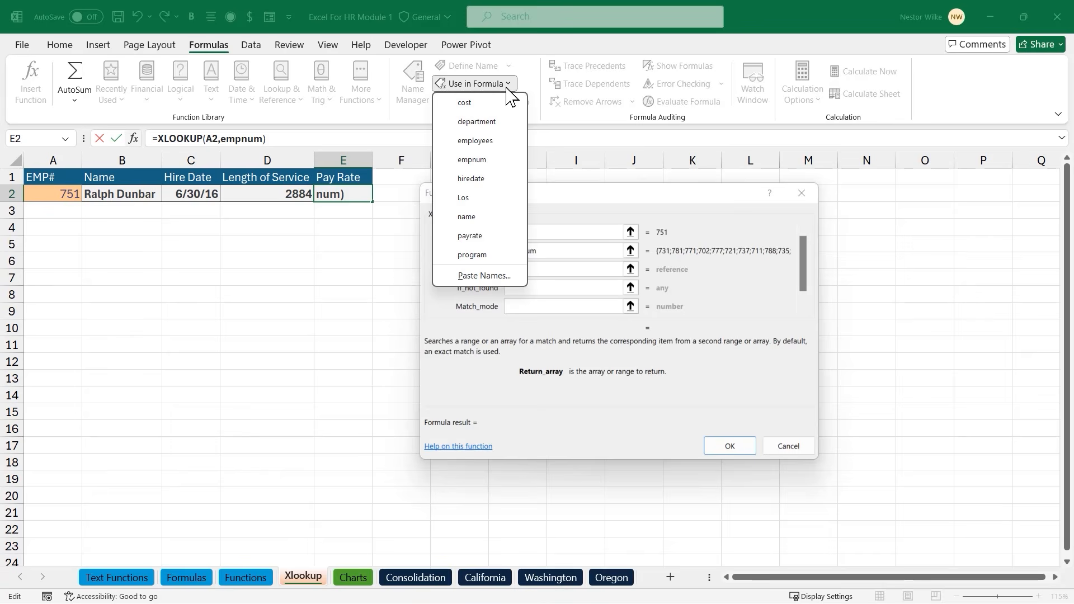
pyautogui.click(469, 236)
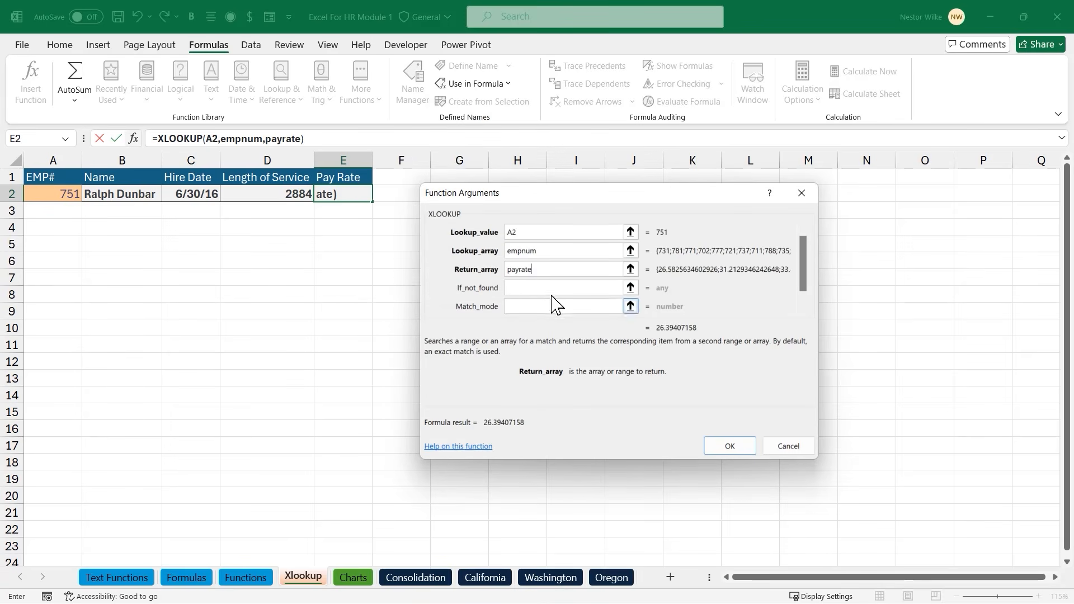
# Set the If_not_found argument of the Pay Rate XLOOKUP to "No such ID" and proceed to the Match_mode argument
pyautogui.click(529, 288)
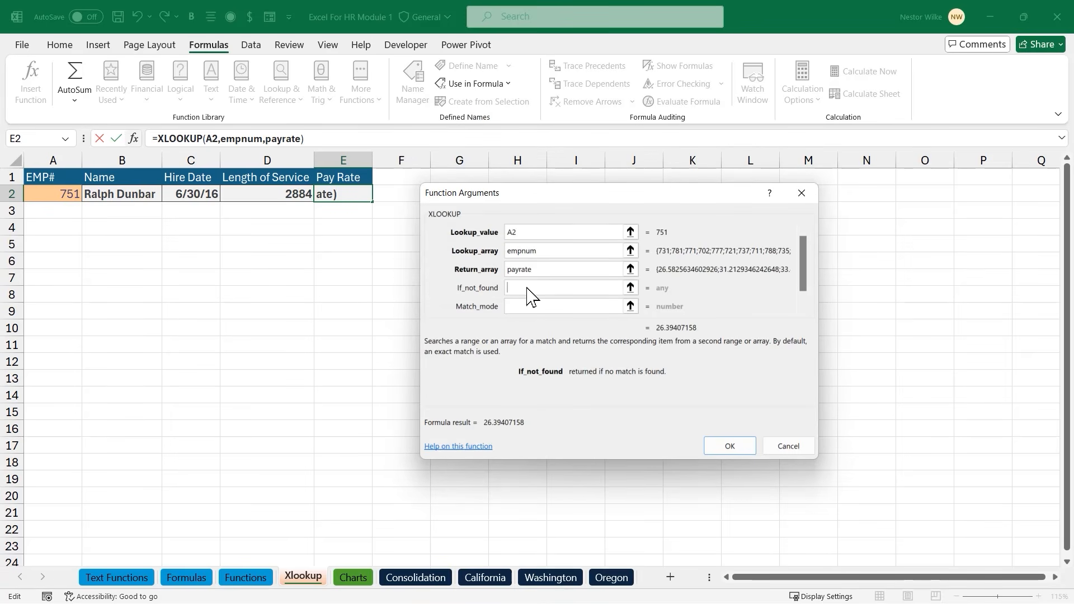
pyautogui.write('"')
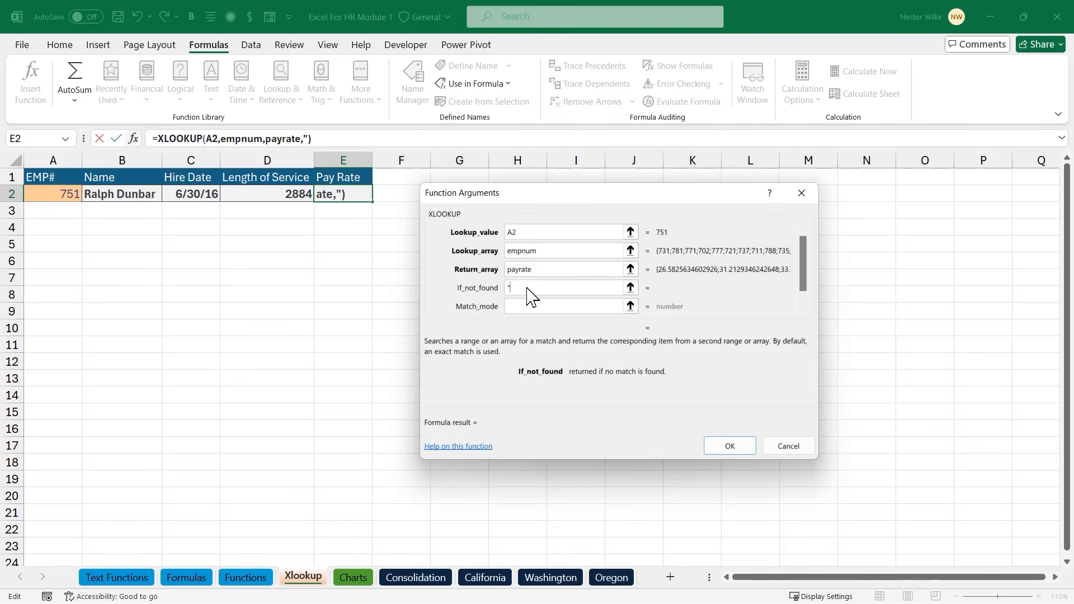
pyautogui.write('No such ID')
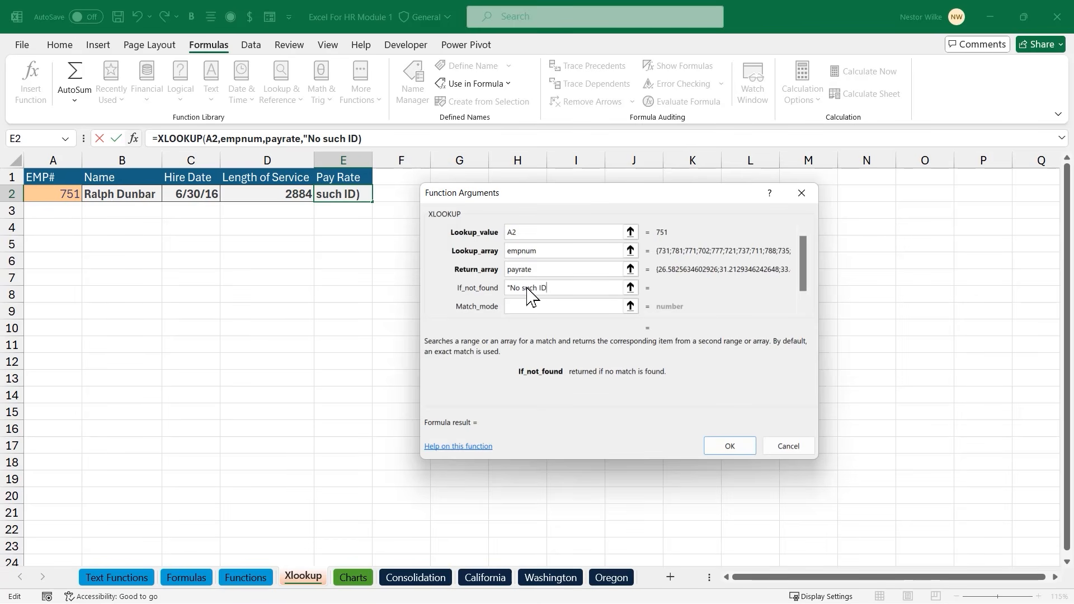
pyautogui.write('"')
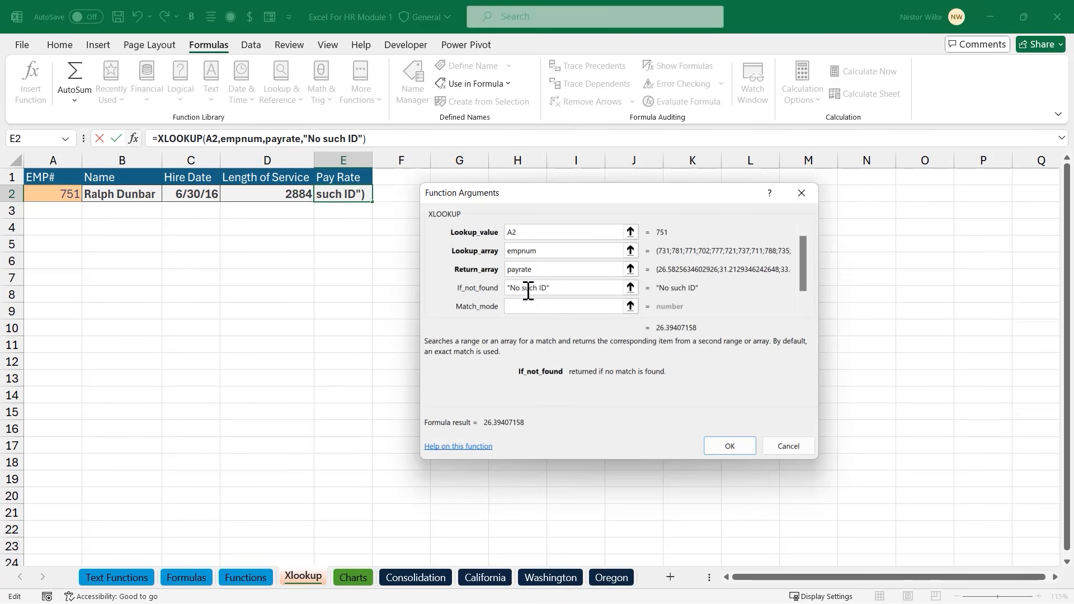
pyautogui.click(522, 305)
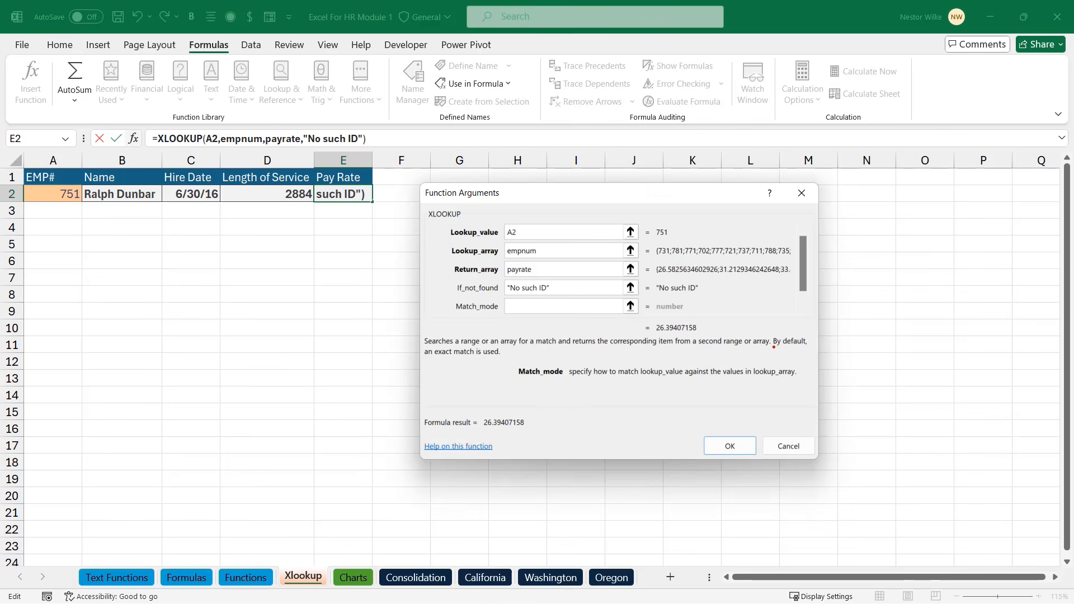
# Complete the Pay Rate XLOOKUP in E2 and format the cell as Accounting with 2 decimal places and the $ symbol
pyautogui.moveTo(425, 363); pyautogui.dragTo(502, 359)
pyautogui.press('Escape')
pyautogui.click(731, 446)
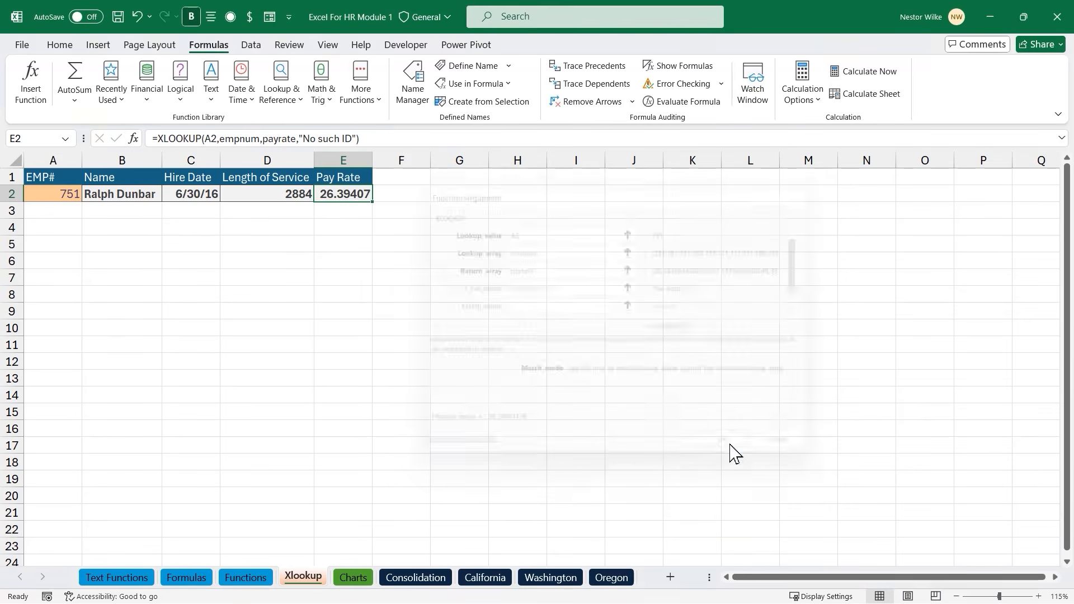
pyautogui.rightClick(348, 192)
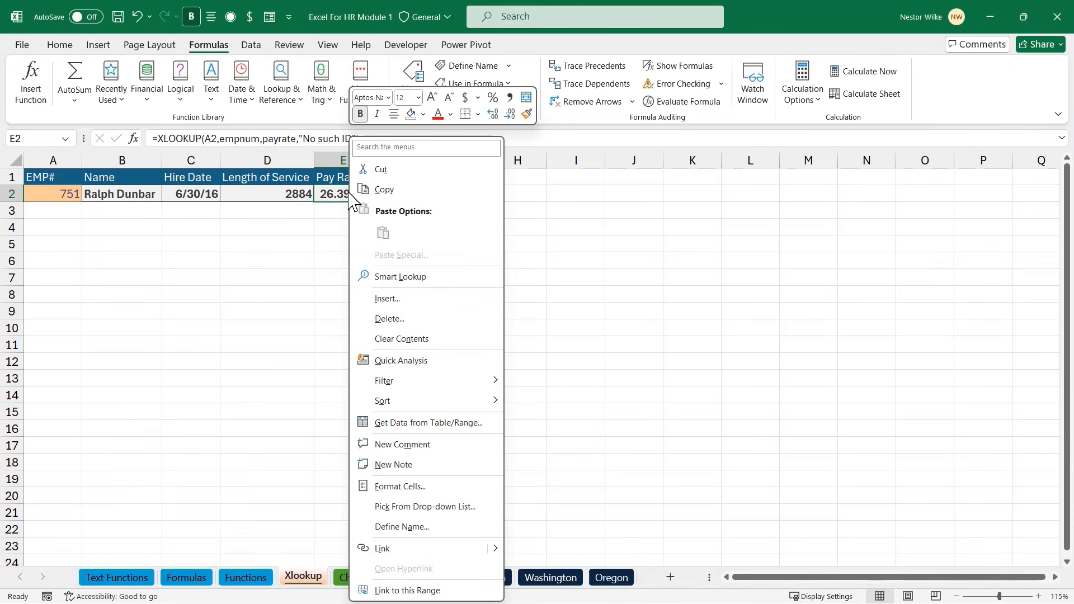
pyautogui.click(417, 486)
pyautogui.click(137, 206)
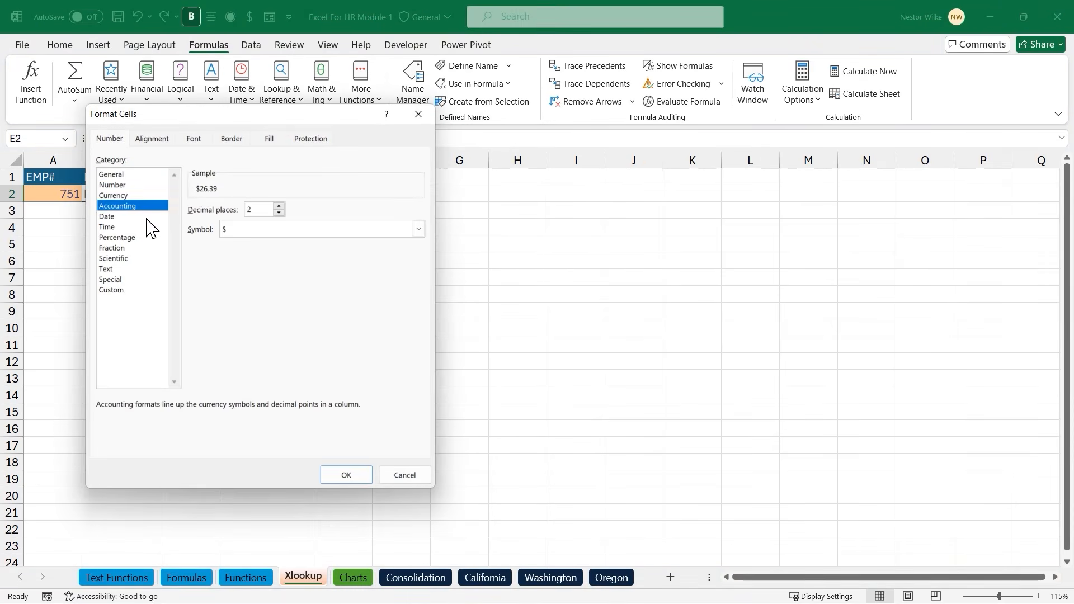
pyautogui.click(347, 477)
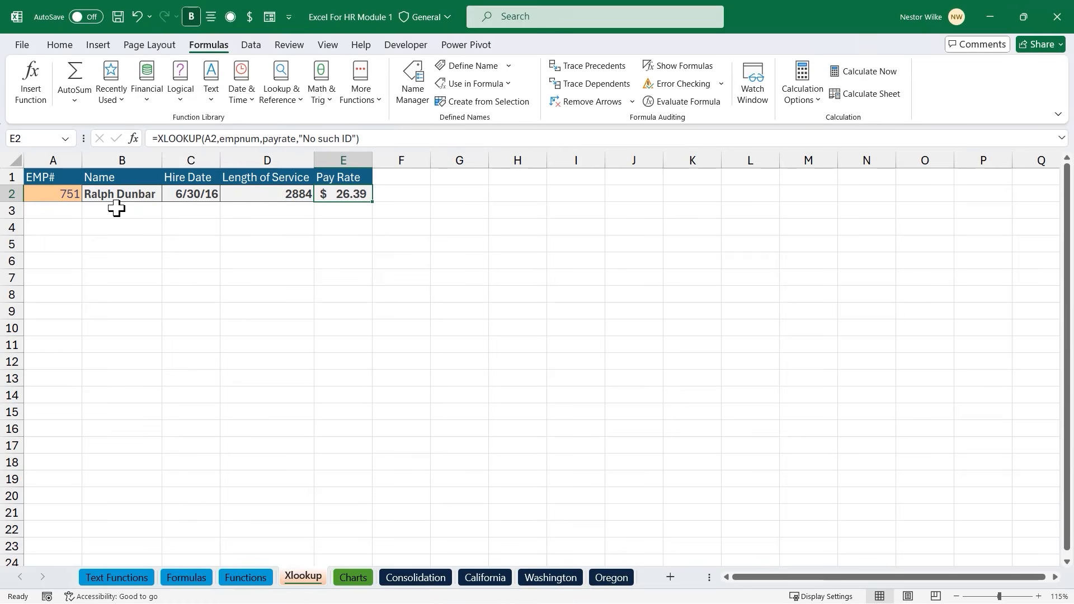
# Test the lookup's not-found message by entering 999 as the EMP# in A2, and restore the number to 751
pyautogui.click(67, 196)
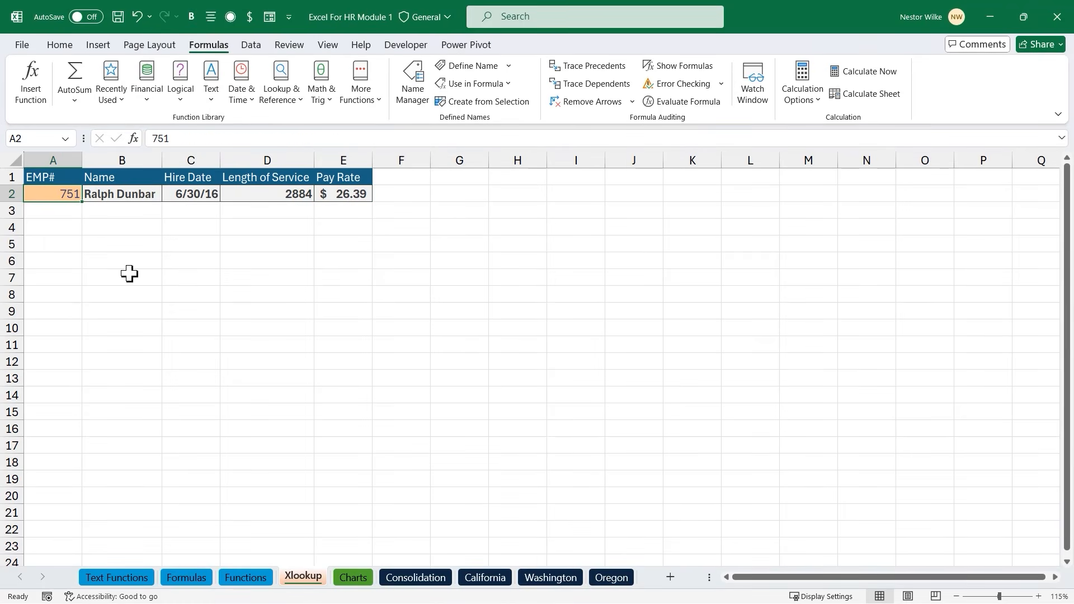
pyautogui.write('999')
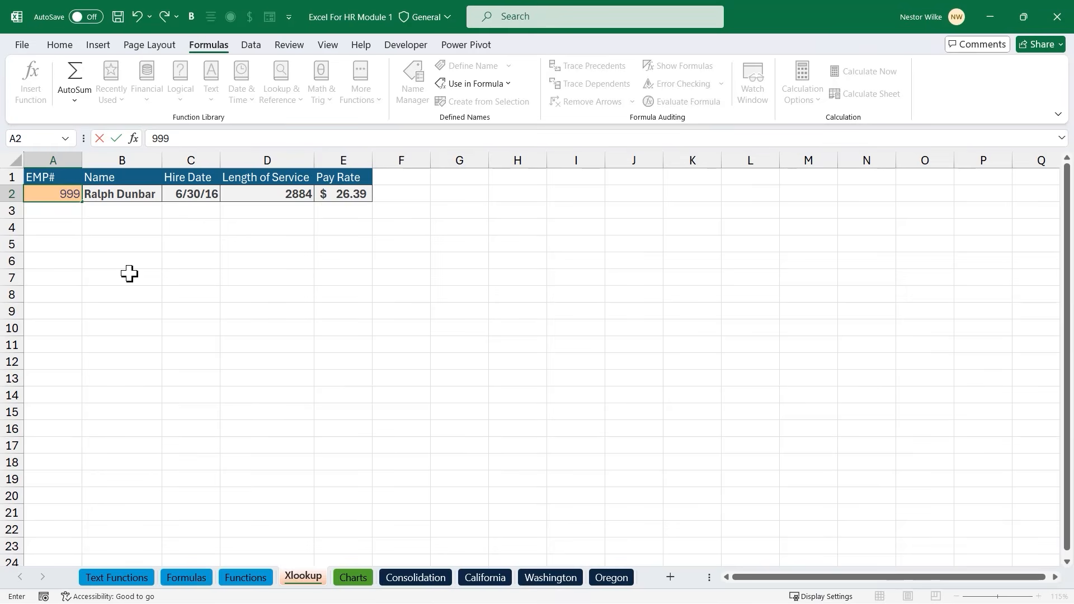
pyautogui.press('Return')
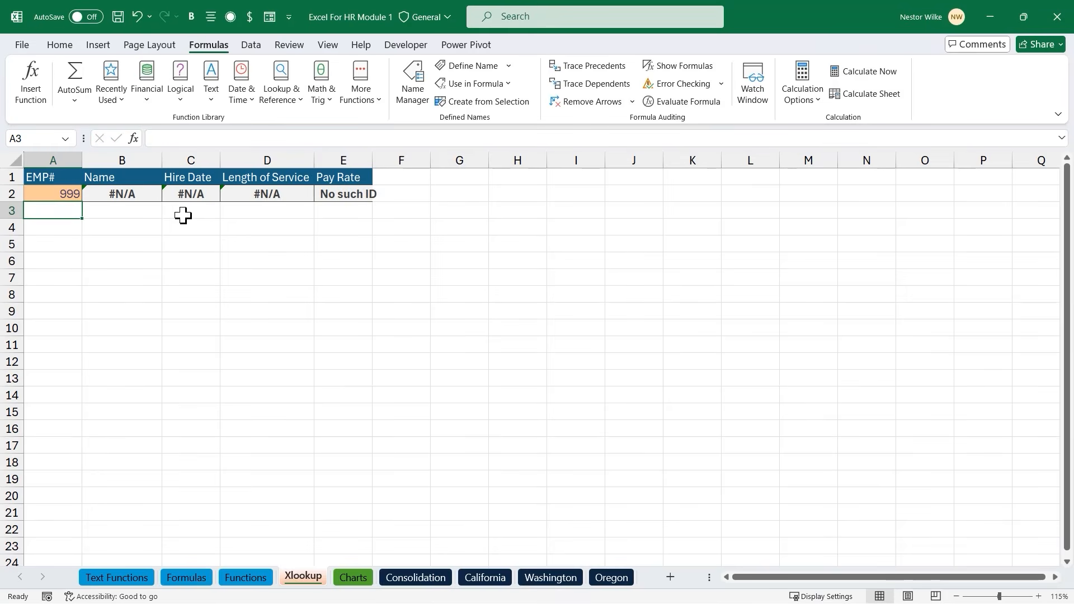
pyautogui.moveTo(341, 218)
pyautogui.mouseDown()
pyautogui.moveTo(347, 232)
pyautogui.moveTo(411, 193)
pyautogui.mouseUp()
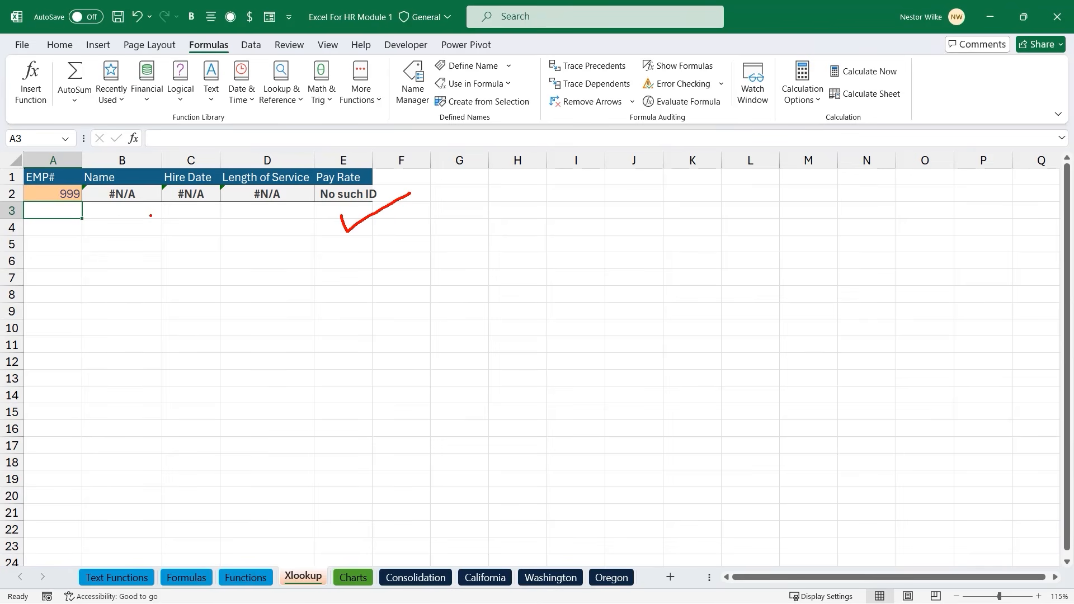
pyautogui.moveTo(136, 212)
pyautogui.mouseDown()
pyautogui.moveTo(233, 215)
pyautogui.moveTo(288, 196)
pyautogui.moveTo(193, 177)
pyautogui.moveTo(117, 211)
pyautogui.mouseUp()
pyautogui.press('Escape')
pyautogui.click(60, 194)
pyautogui.write('751')
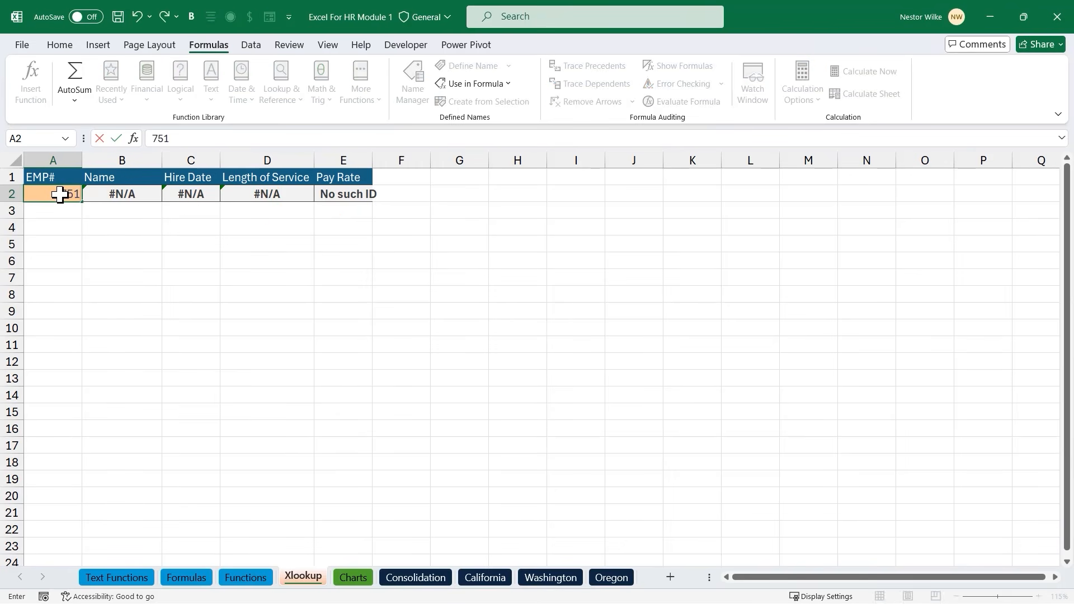
pyautogui.press('Return')
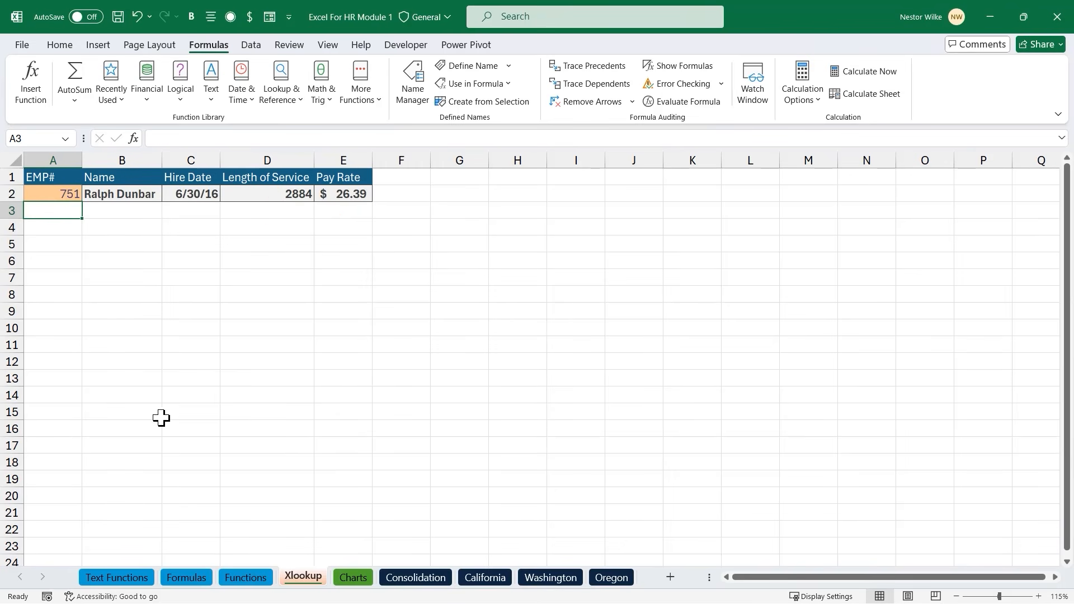
# Check the Text Functions sheet for another employee number and set the EMP# in A2 of the Xlookup sheet to 777
pyautogui.click(134, 579)
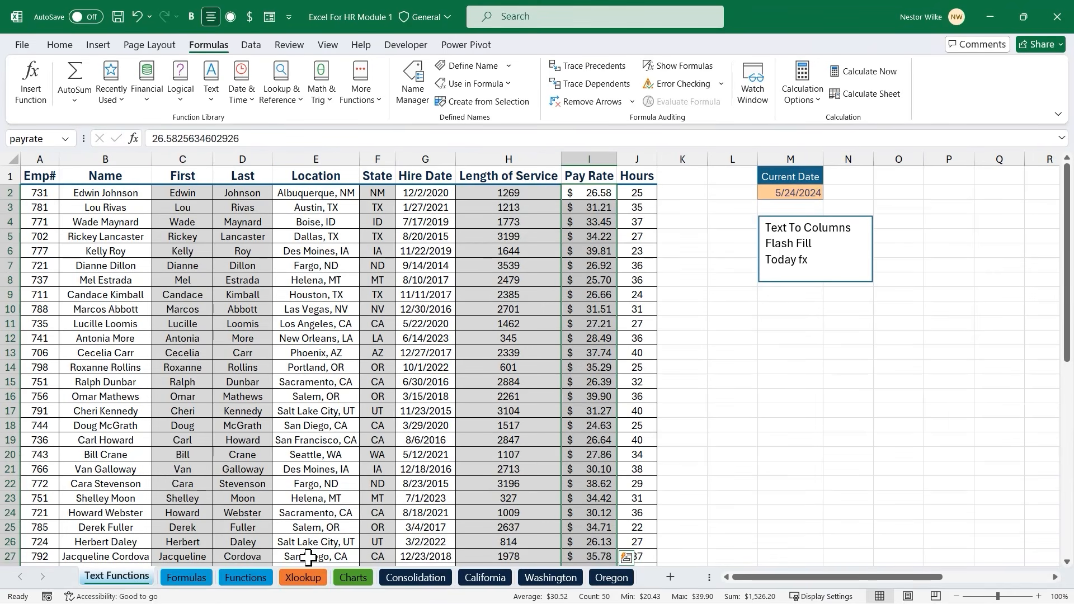
pyautogui.click(303, 578)
pyautogui.click(70, 193)
pyautogui.write('777')
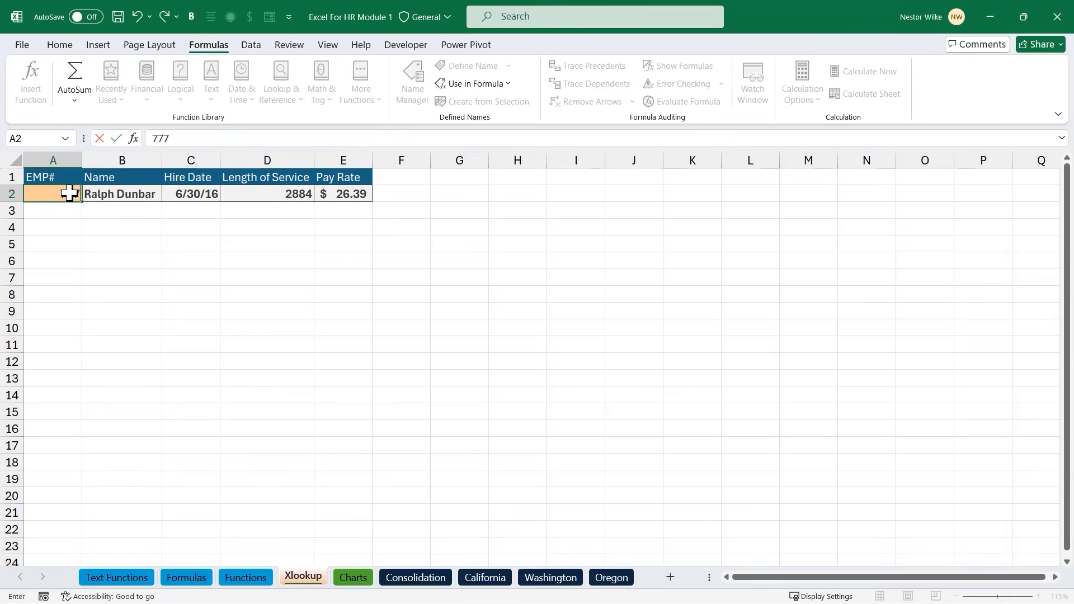
pyautogui.press('Return')
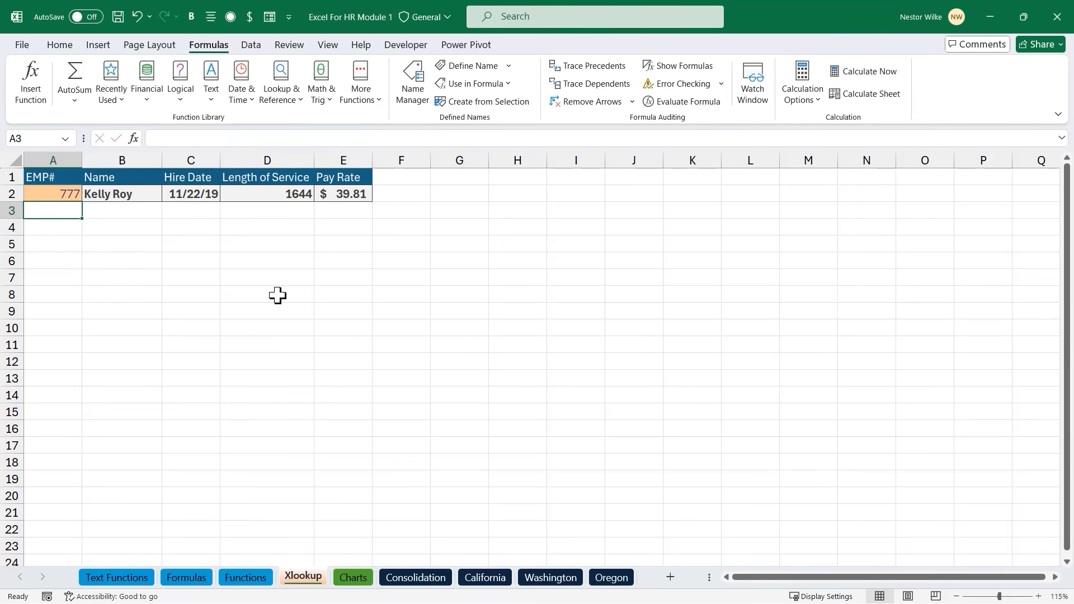
# Compare the lookup results for EMP# 777 with that employee's record in row 6 of the Text Functions sheet
pyautogui.click(126, 582)
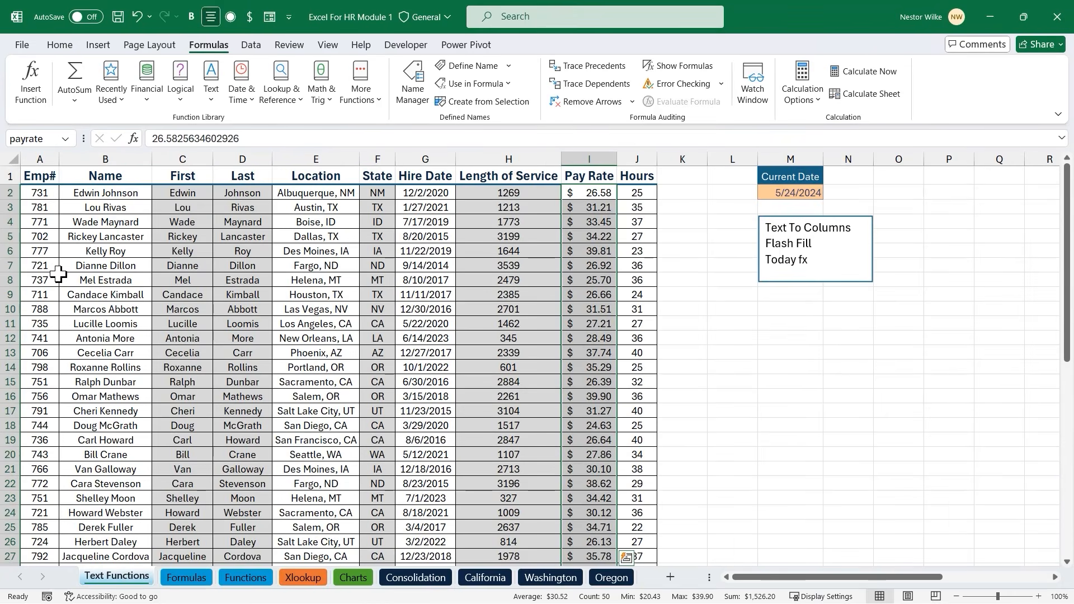
pyautogui.click(11, 250)
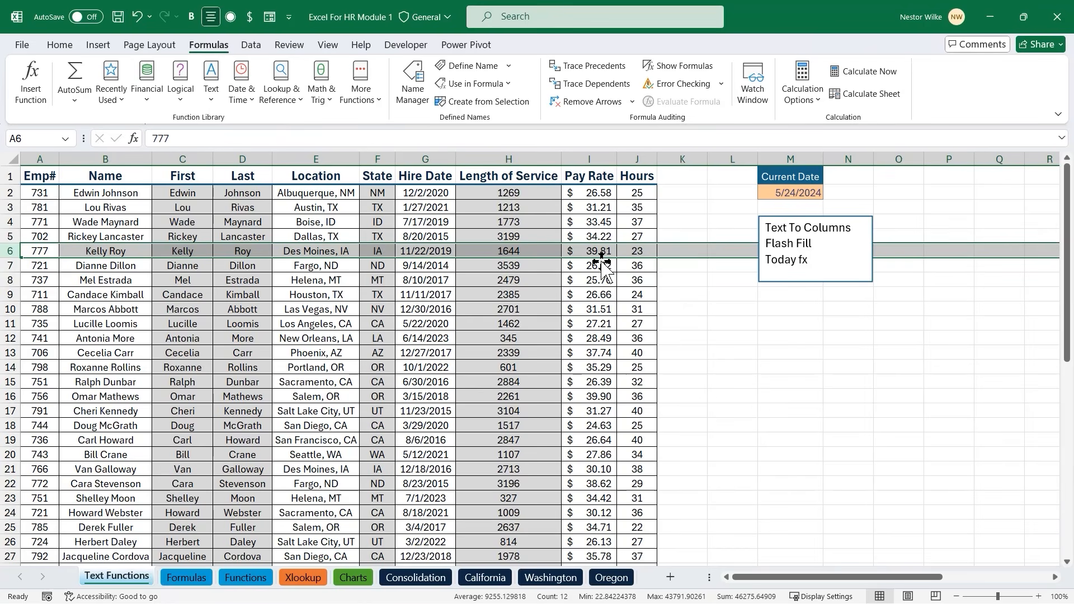
pyautogui.click(302, 577)
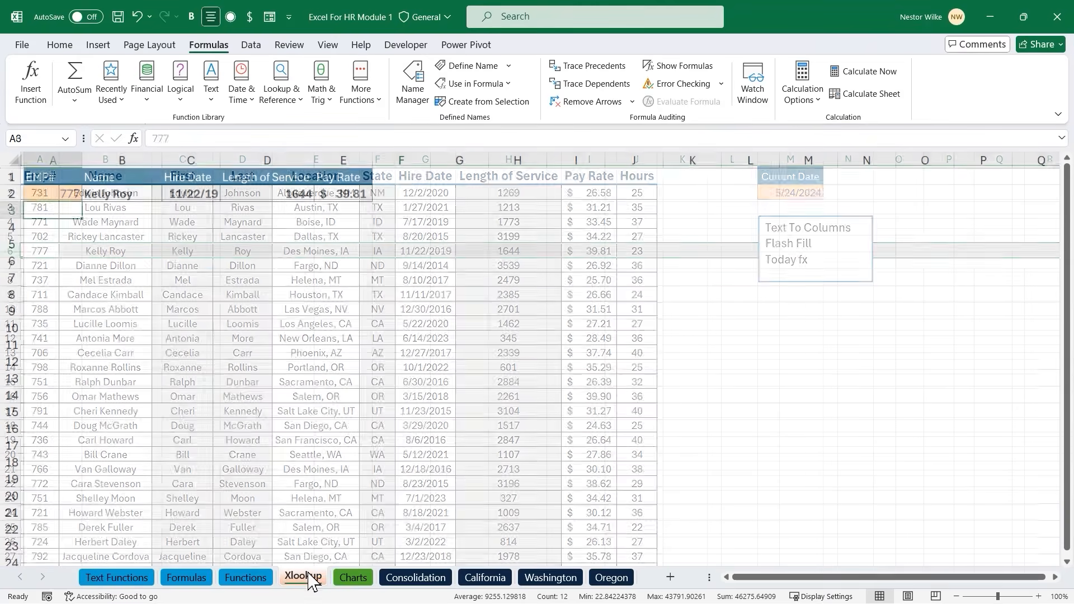
pyautogui.click(401, 295)
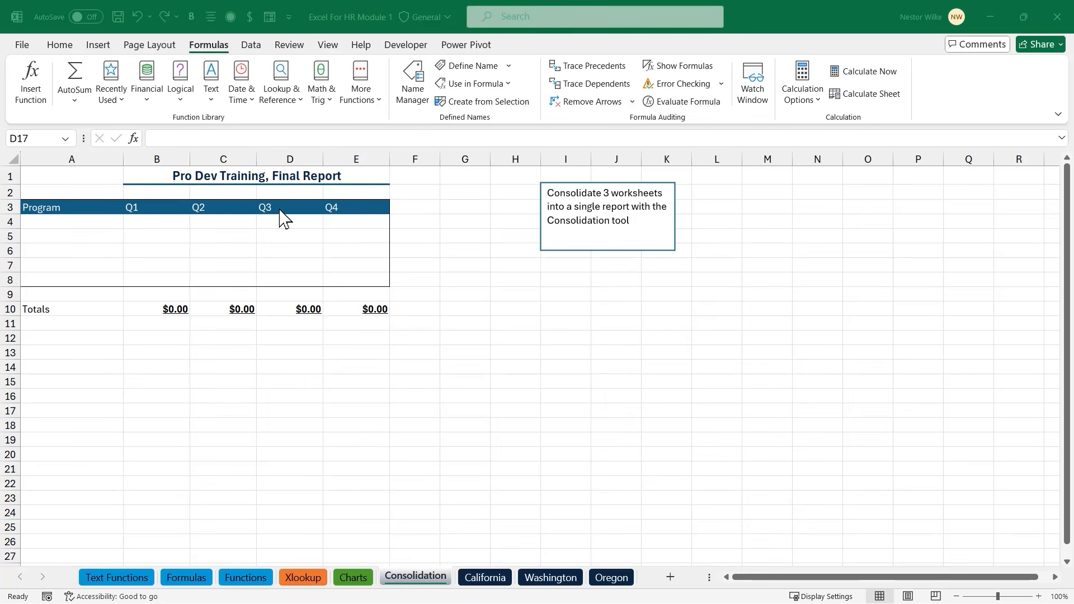
pyautogui.click(253, 47)
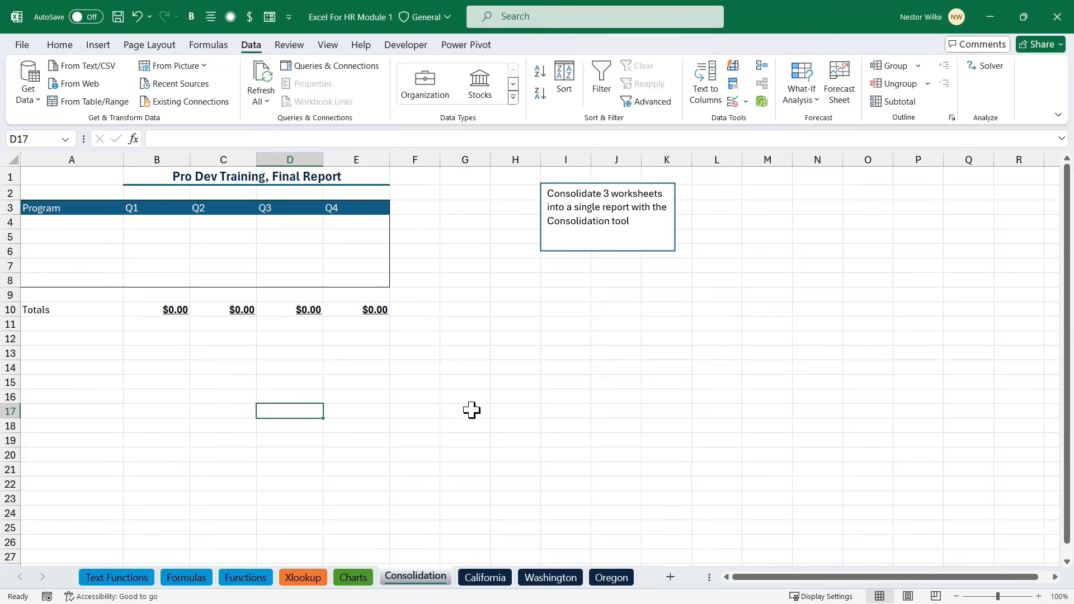
pyautogui.moveTo(413, 561); pyautogui.dragTo(413, 461)
pyautogui.moveTo(490, 560); pyautogui.dragTo(434, 510)
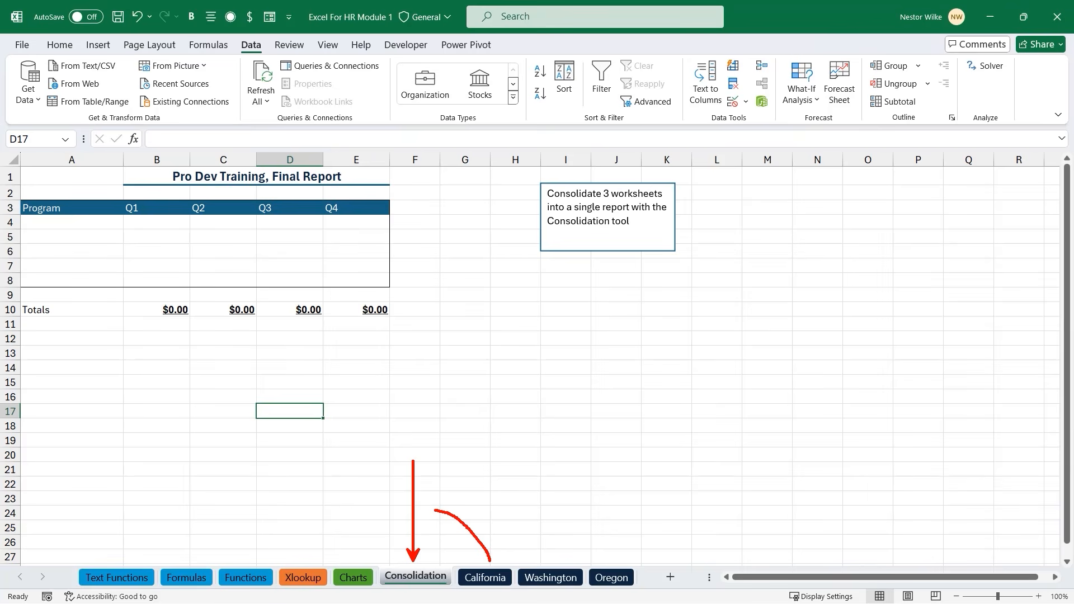
pyautogui.moveTo(551, 561)
pyautogui.mouseDown()
pyautogui.moveTo(513, 527)
pyautogui.moveTo(460, 504)
pyautogui.mouseUp()
pyautogui.moveTo(610, 565)
pyautogui.mouseDown()
pyautogui.moveTo(532, 505)
pyautogui.moveTo(472, 493)
pyautogui.mouseUp()
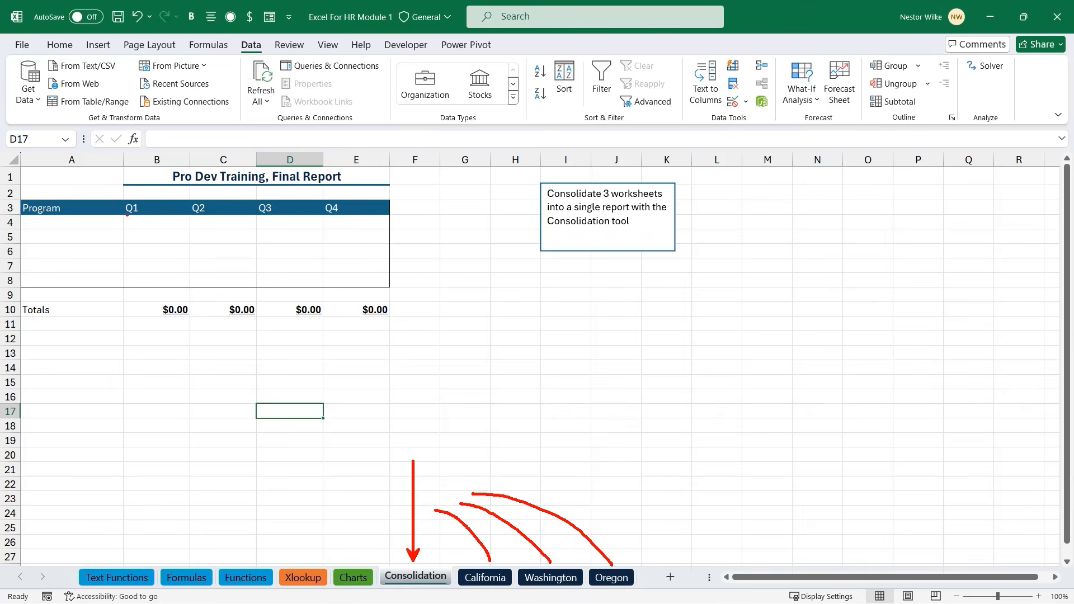
pyautogui.moveTo(126, 214)
pyautogui.mouseDown()
pyautogui.moveTo(297, 271)
pyautogui.moveTo(390, 289)
pyautogui.mouseUp()
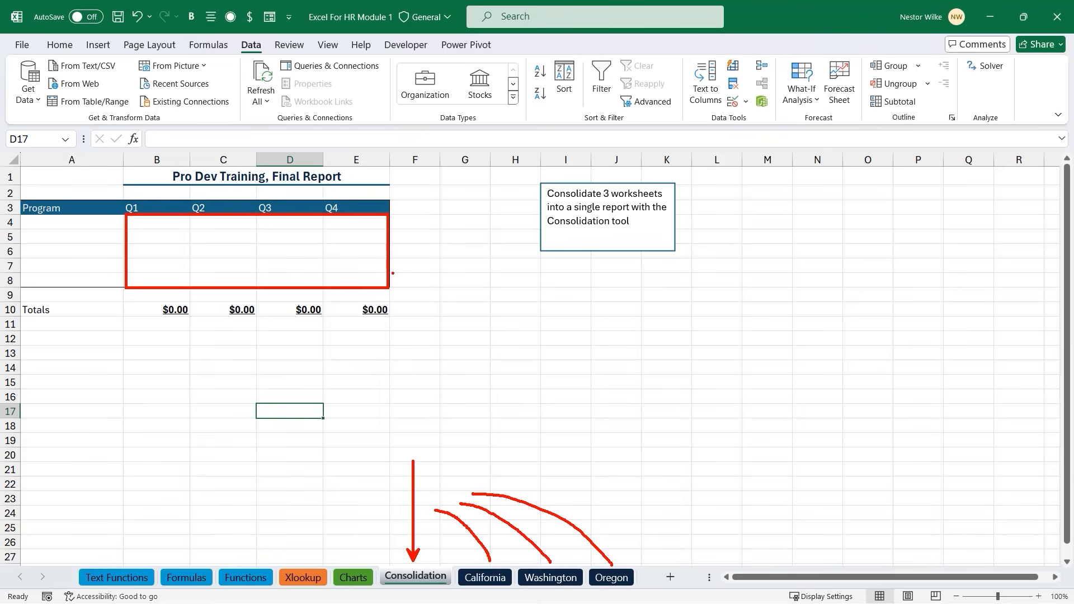
pyautogui.press('Escape')
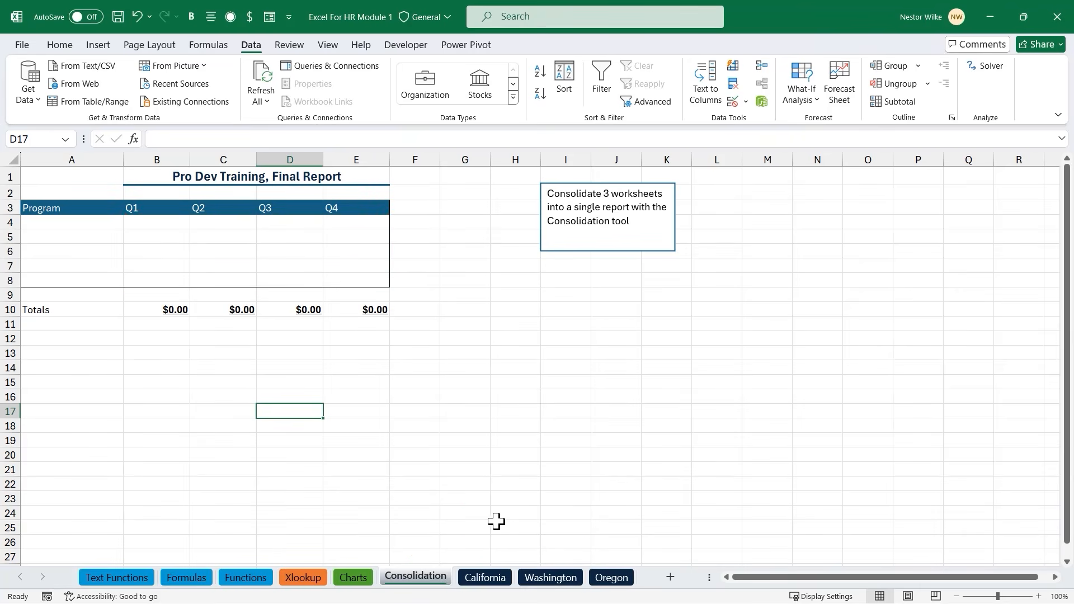
# Examine the program names, quarter headings and cost figures on the California, Washington and Oregon sheets
pyautogui.click(486, 579)
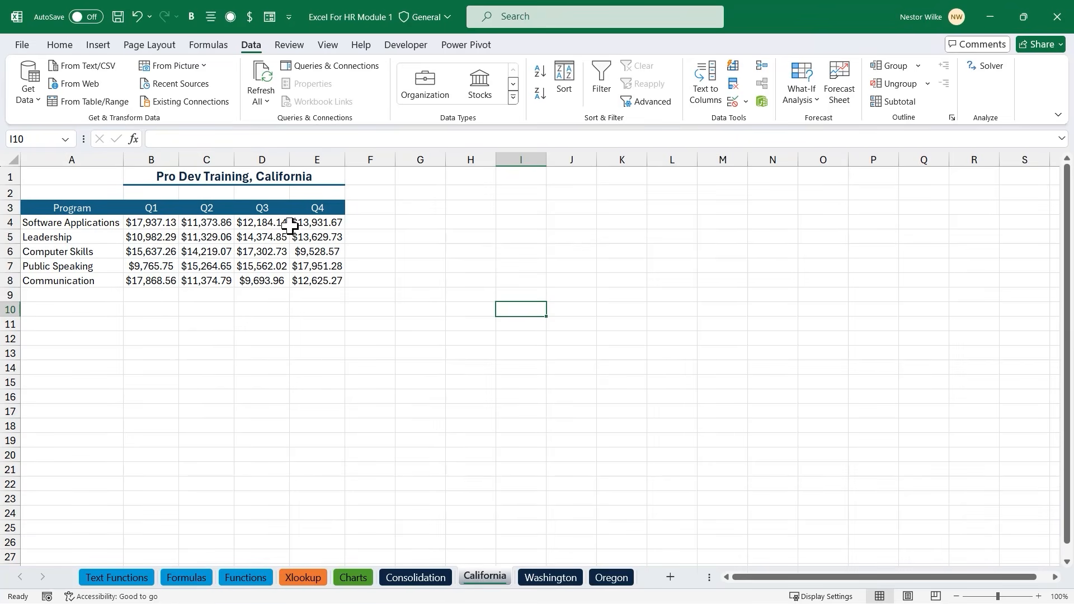
pyautogui.click(330, 224)
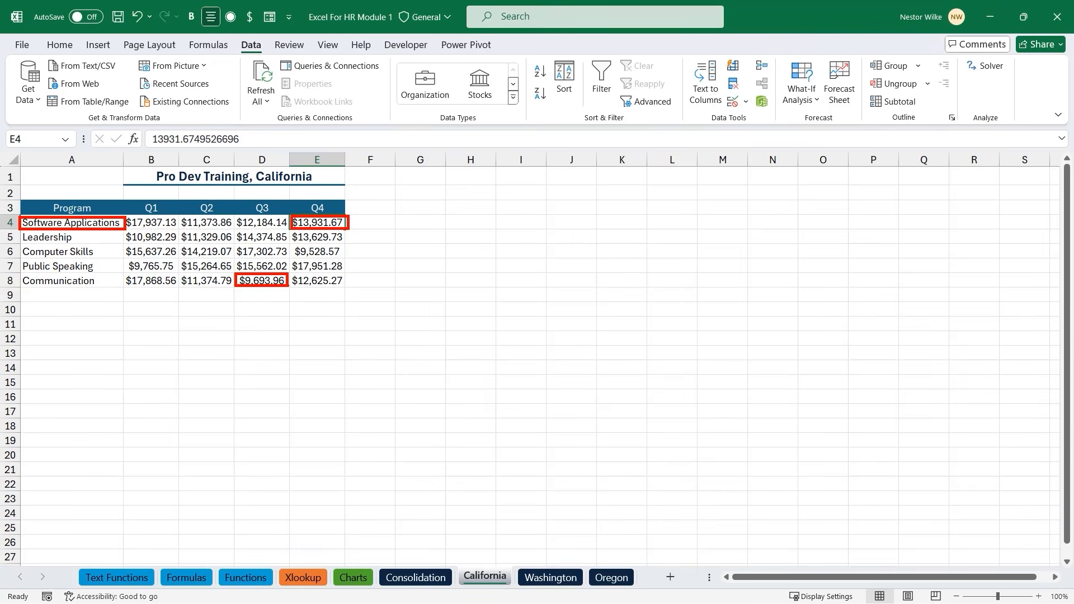
pyautogui.click(551, 580)
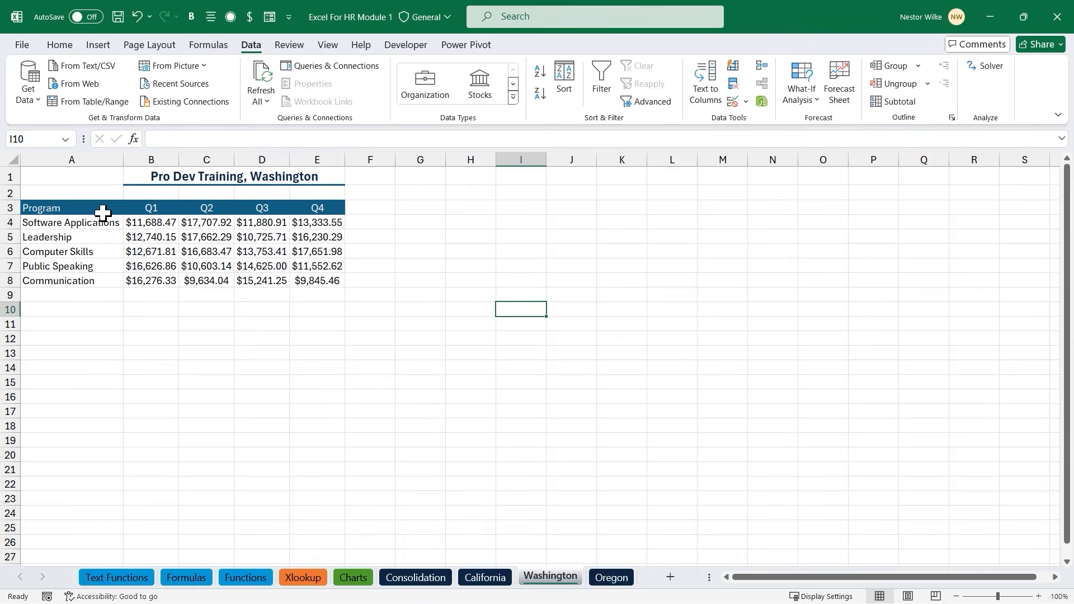
pyautogui.moveTo(98, 209); pyautogui.dragTo(295, 215)
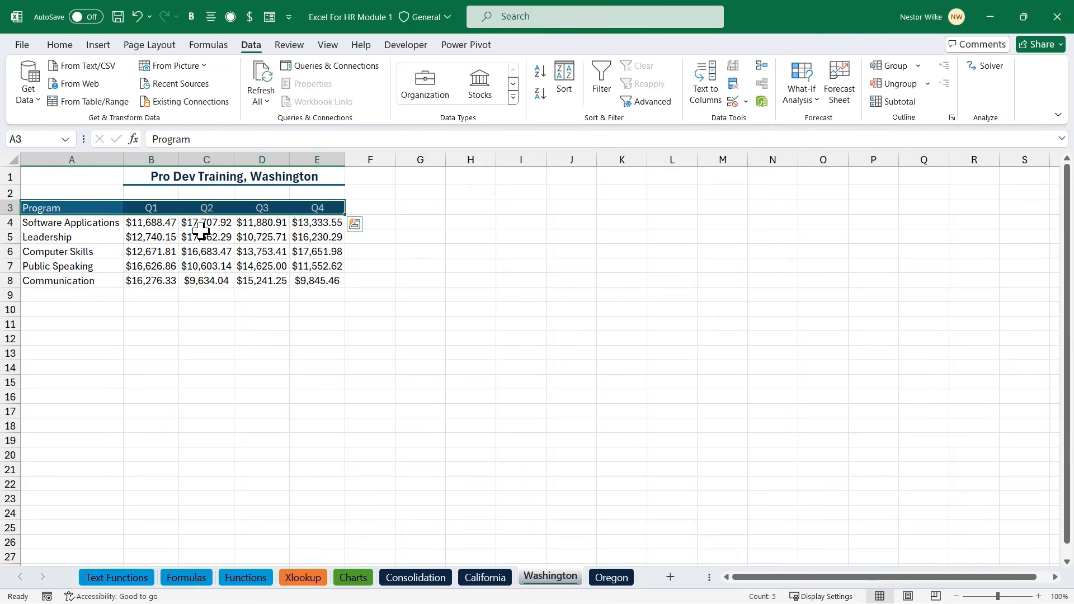
pyautogui.moveTo(96, 221); pyautogui.dragTo(84, 281)
pyautogui.click(155, 222)
pyautogui.click(254, 235)
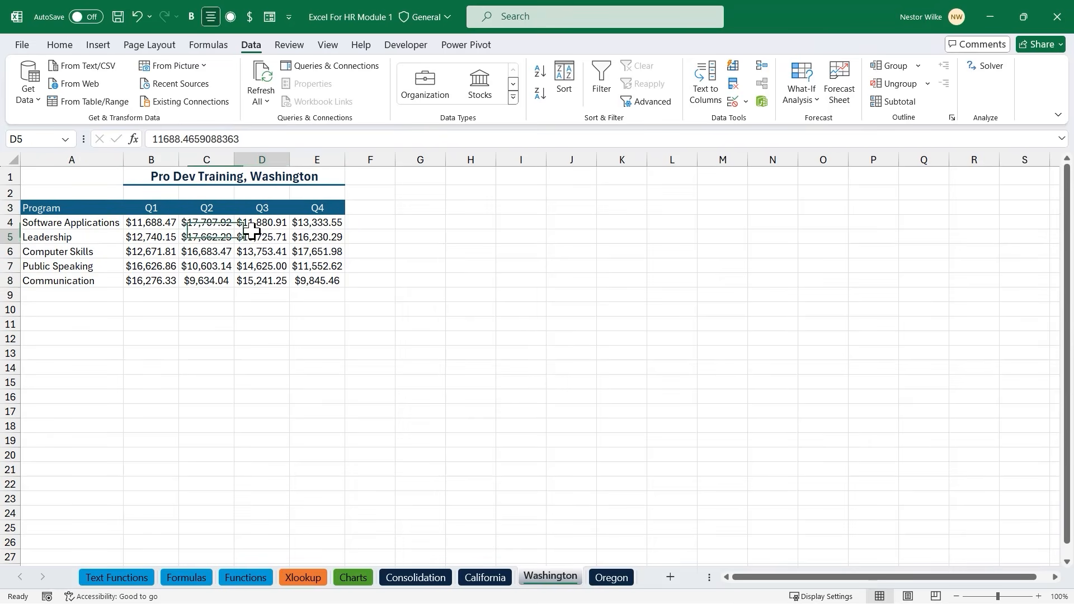
pyautogui.click(616, 579)
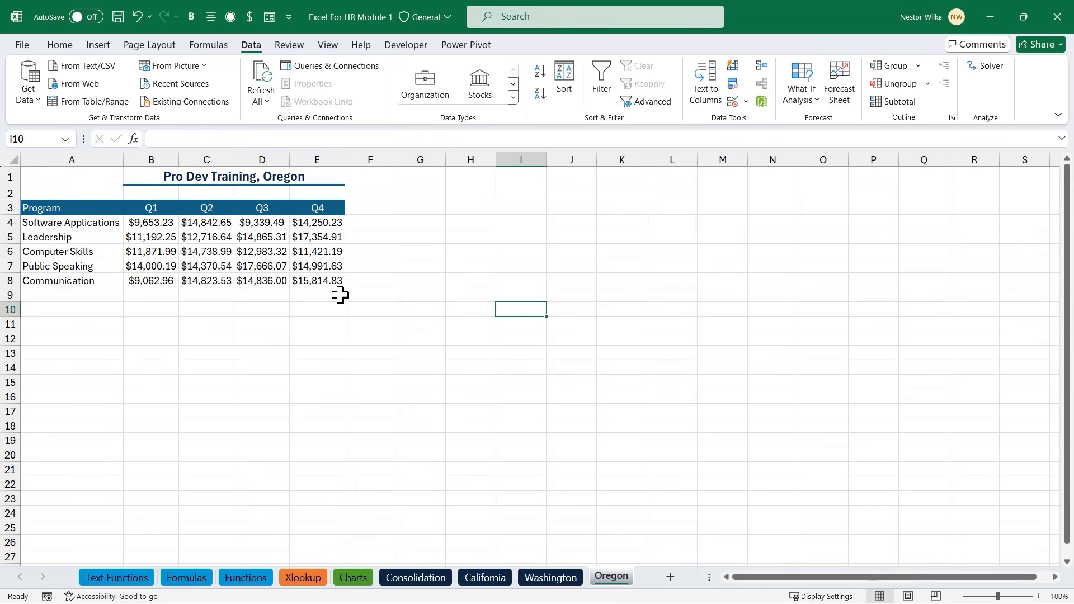
# Enter the formula =California!B4+Washington!B4+Oregon!B4 in cell B4 of the Consolidation sheet
pyautogui.click(431, 582)
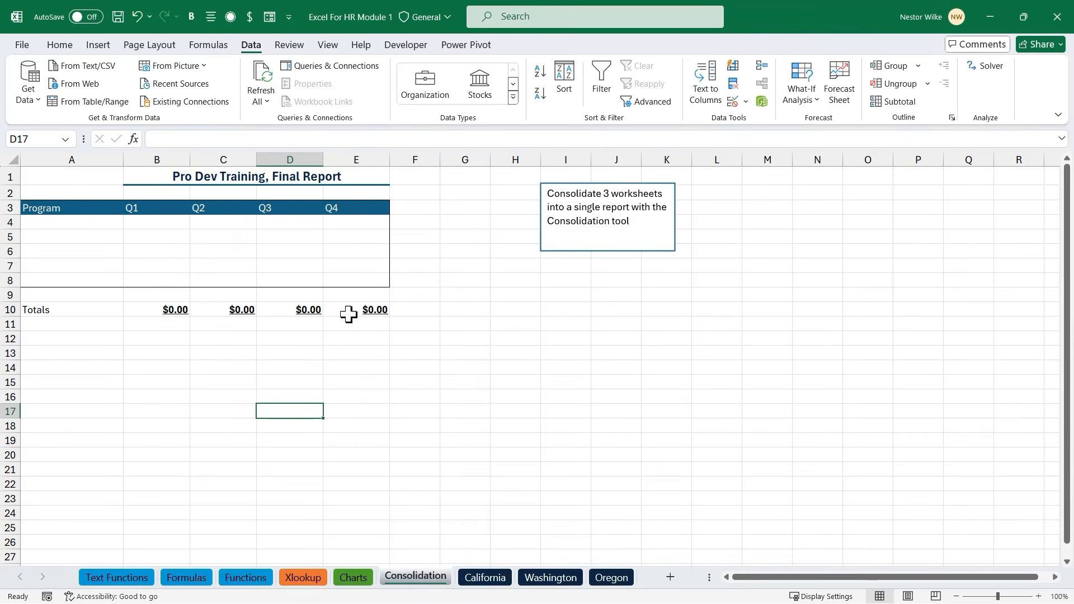
pyautogui.click(158, 224)
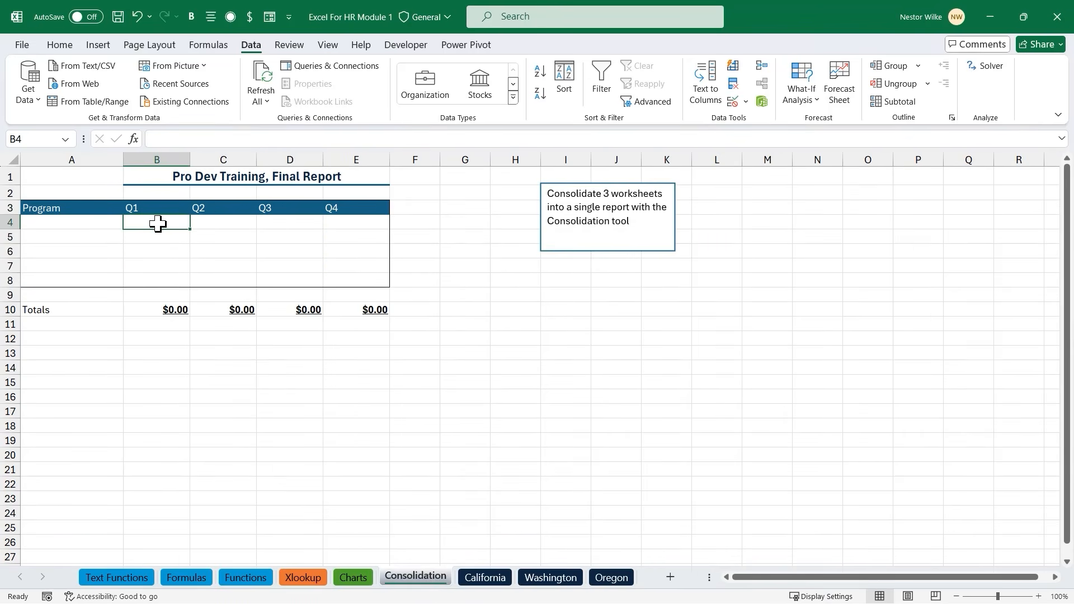
pyautogui.write('=')
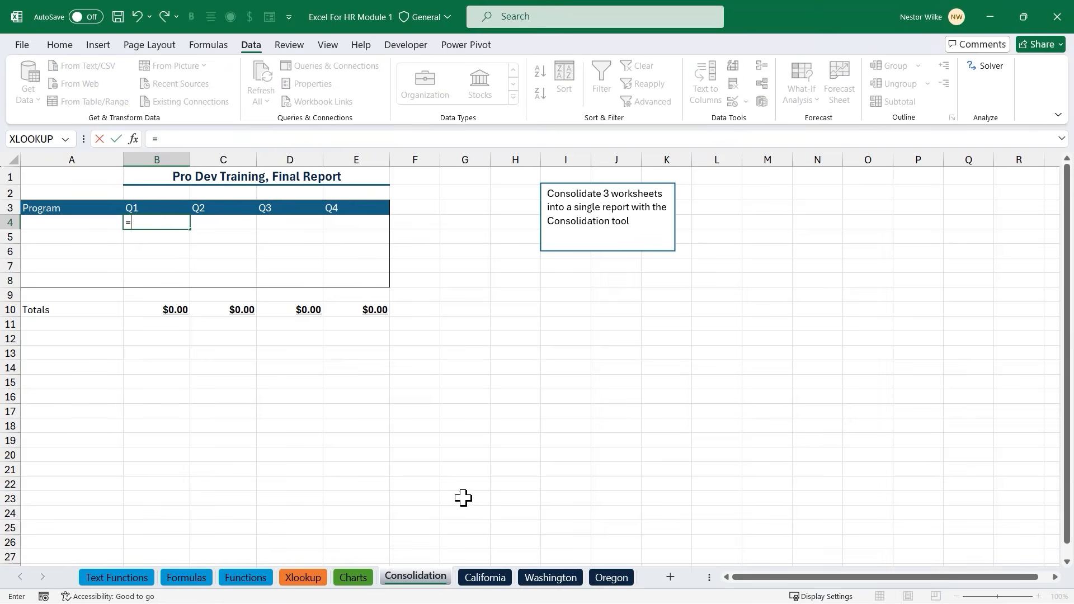
pyautogui.click(485, 578)
pyautogui.click(162, 223)
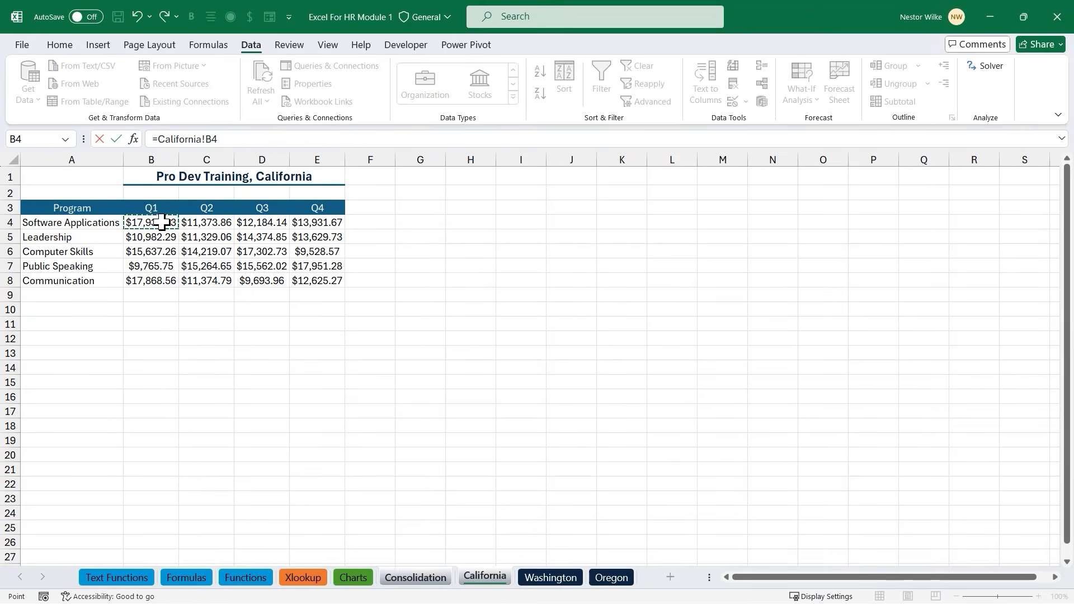
pyautogui.write('+')
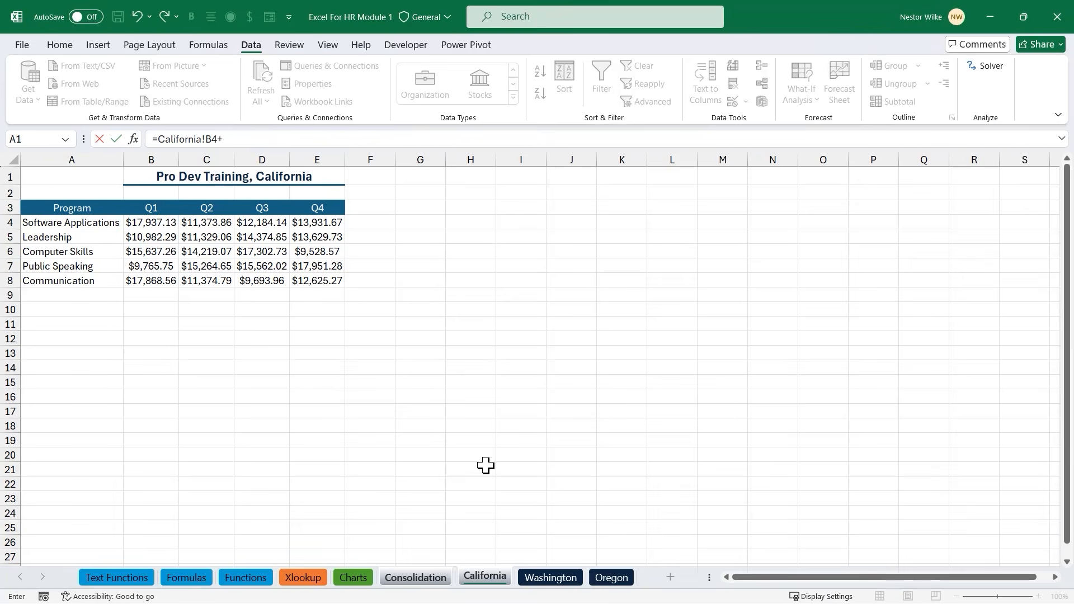
pyautogui.click(551, 577)
pyautogui.click(151, 223)
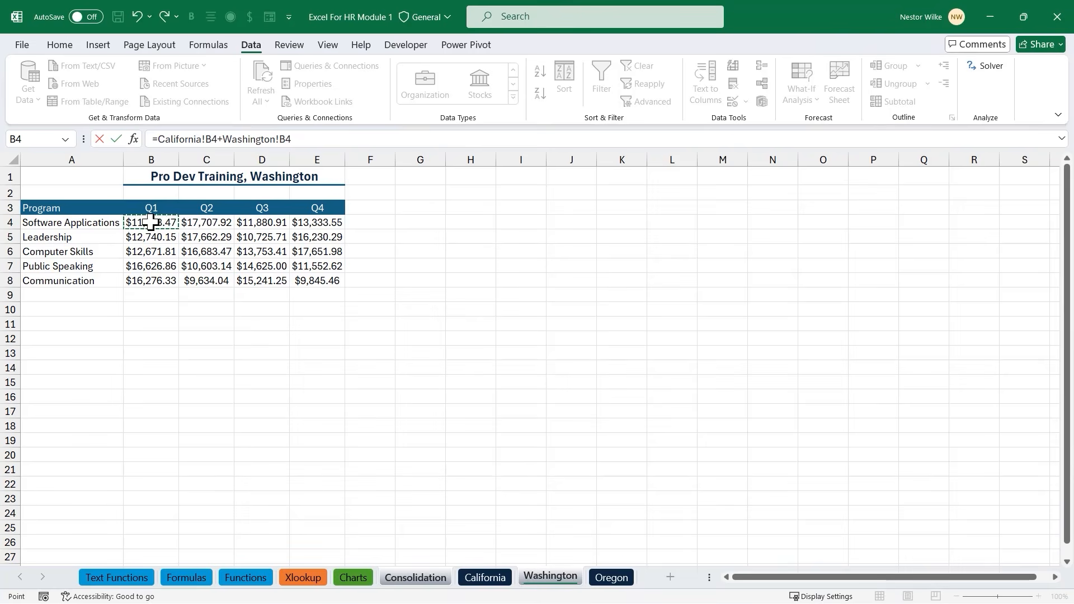
pyautogui.write('+')
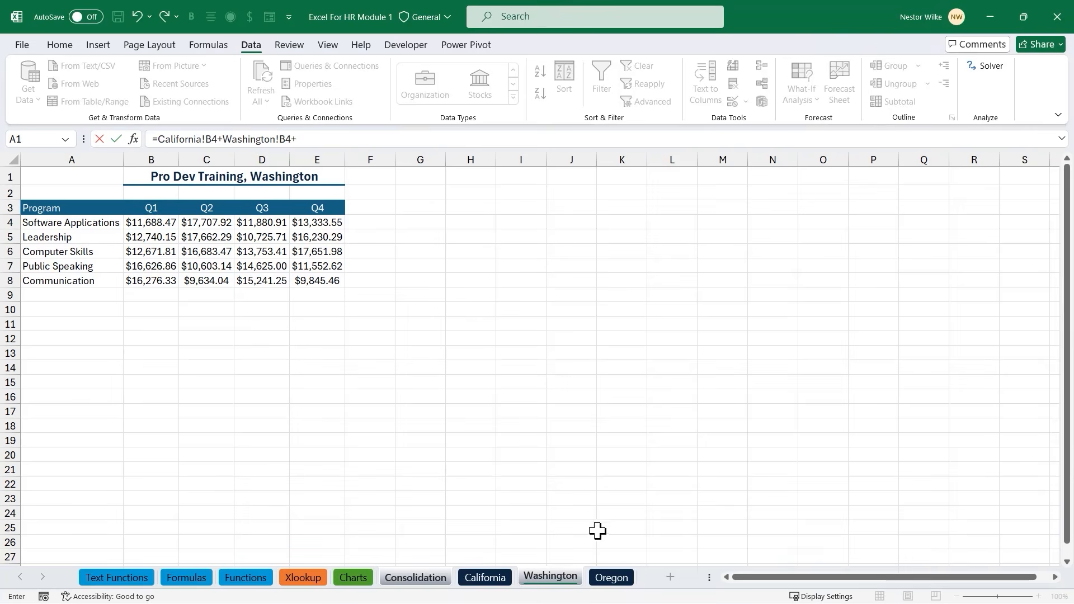
pyautogui.click(614, 579)
pyautogui.click(150, 222)
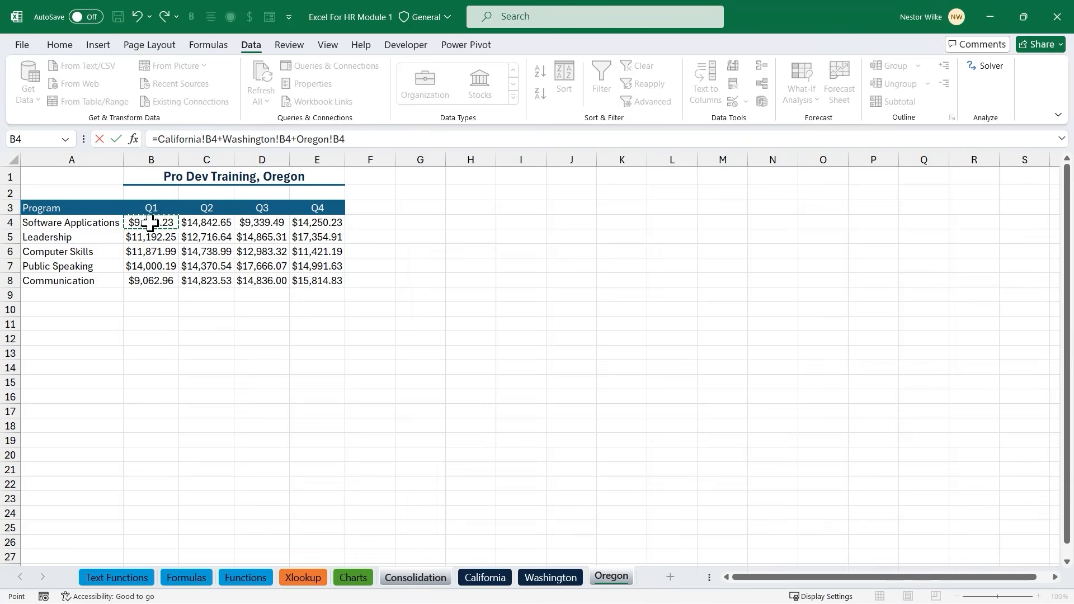
pyautogui.press('Return')
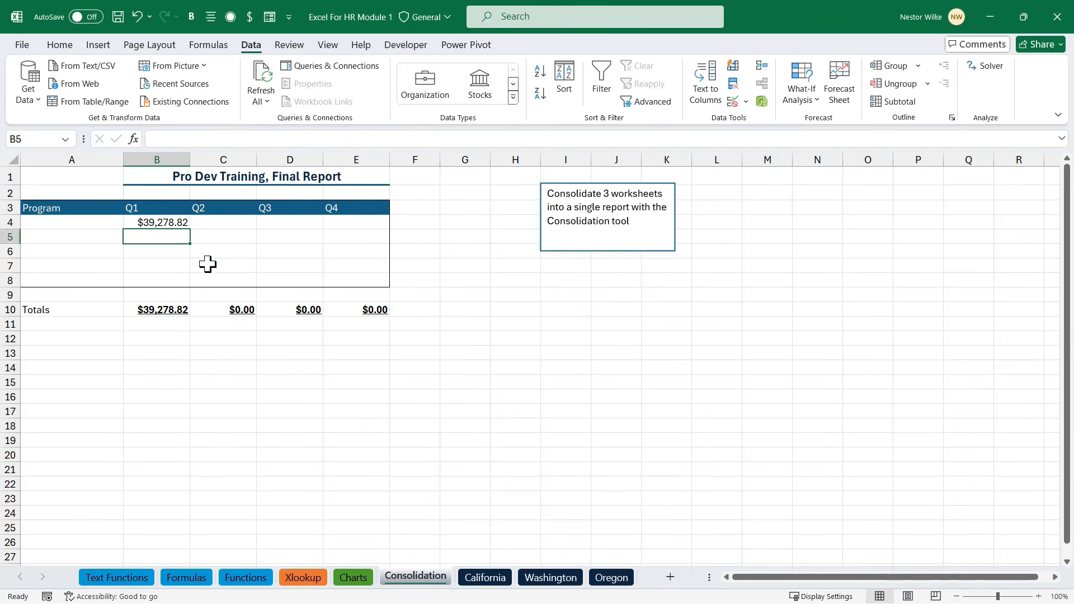
# Review the three-sheet sum formula in B4 of the Consolidation sheet and clear it from the cell
pyautogui.click(166, 221)
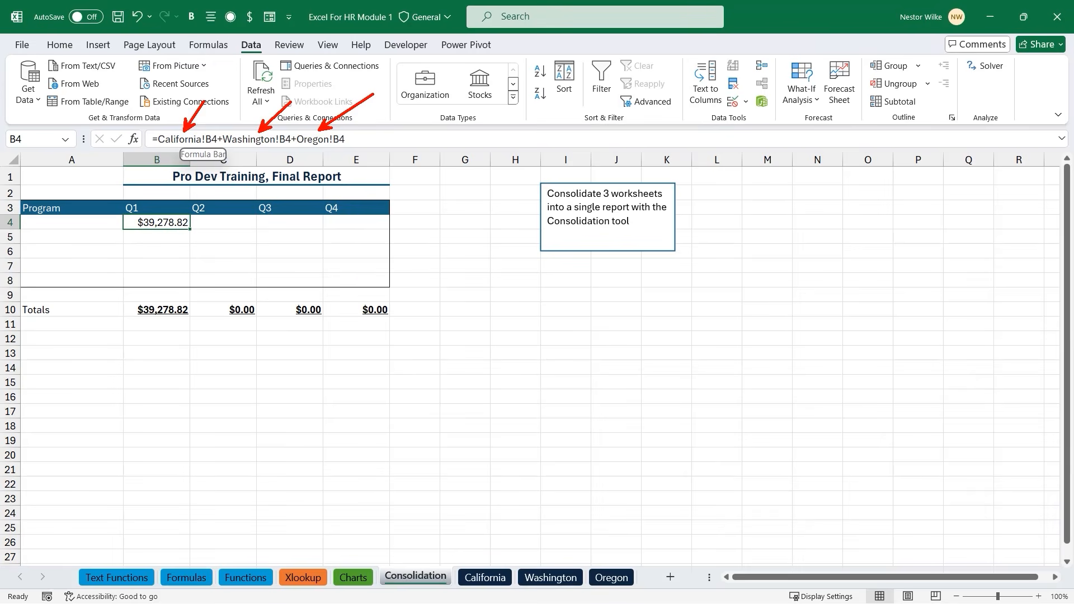
pyautogui.moveTo(205, 223); pyautogui.dragTo(342, 280)
pyautogui.moveTo(183, 236); pyautogui.dragTo(177, 276)
pyautogui.click(242, 242)
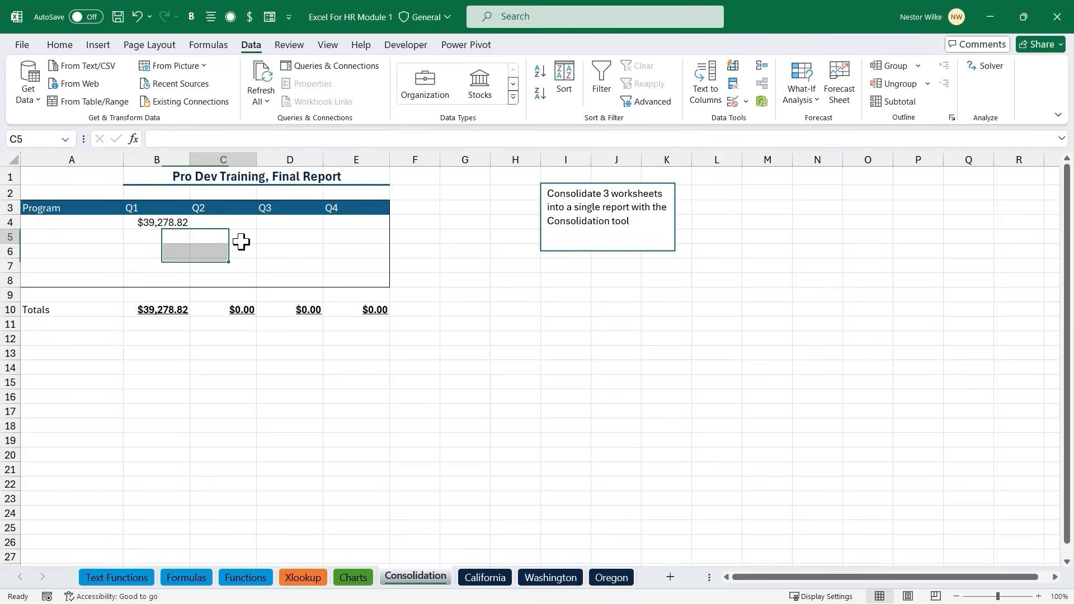
pyautogui.click(165, 221)
pyautogui.press('Delete')
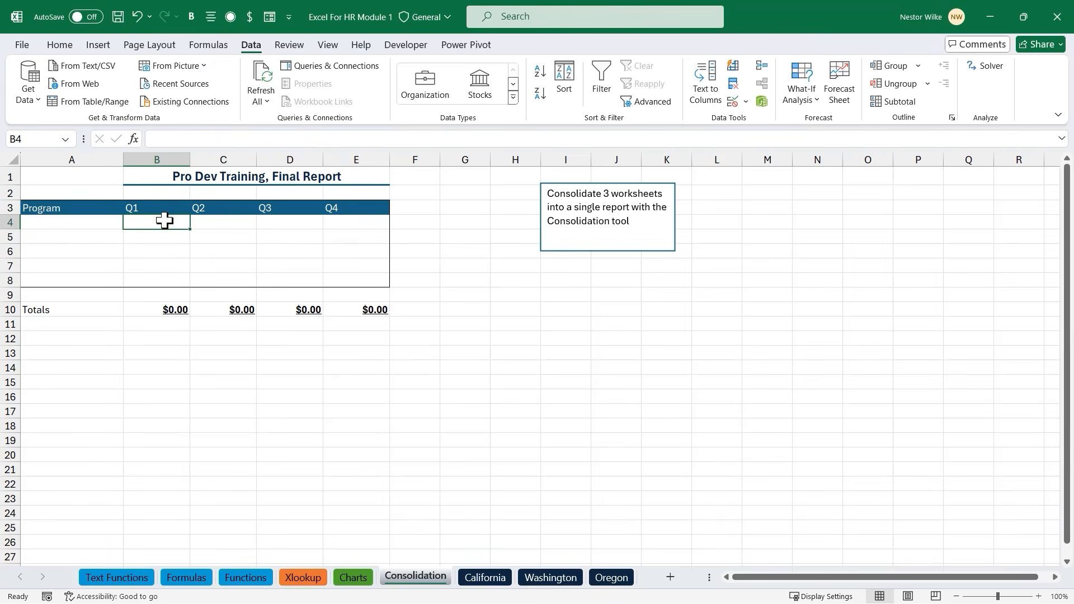
# Start a Consolidate operation on the final report range A3:E8 with Sum as the function
pyautogui.moveTo(43, 207); pyautogui.dragTo(353, 280)
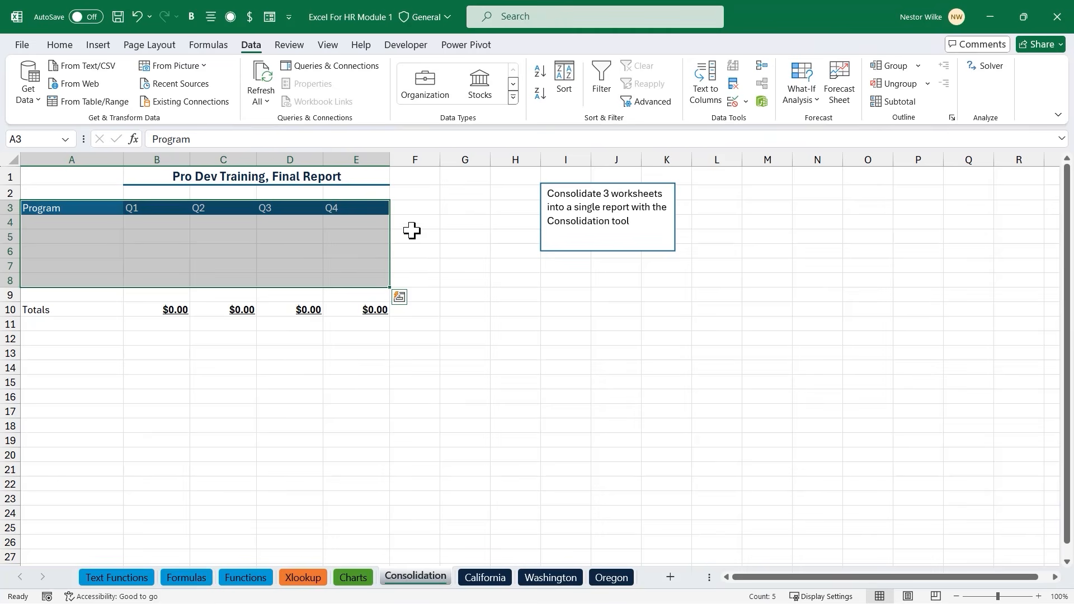
pyautogui.click(764, 69)
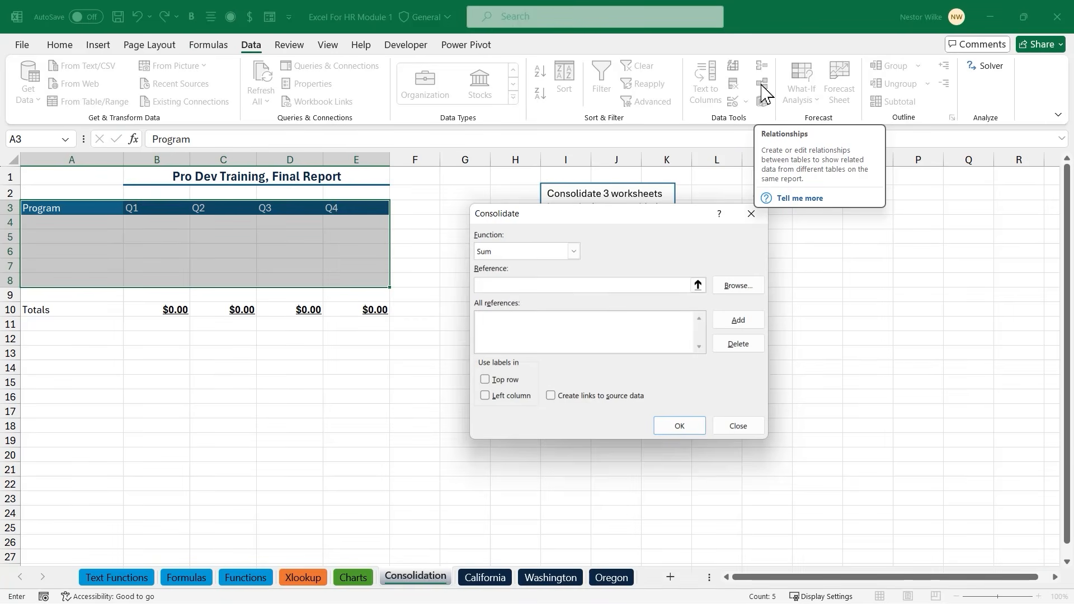
pyautogui.click(574, 252)
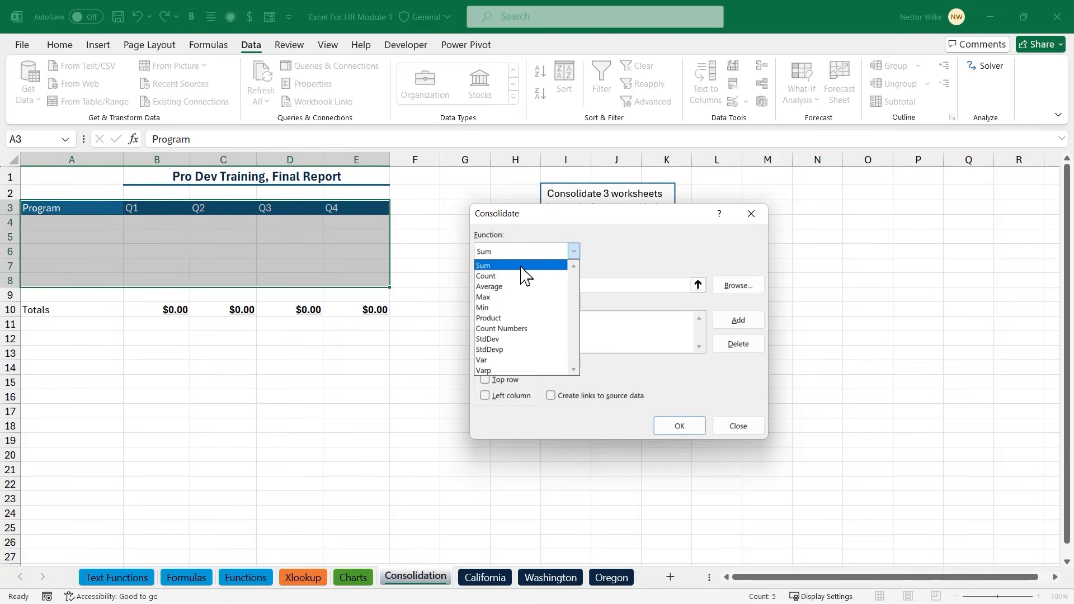
pyautogui.click(619, 257)
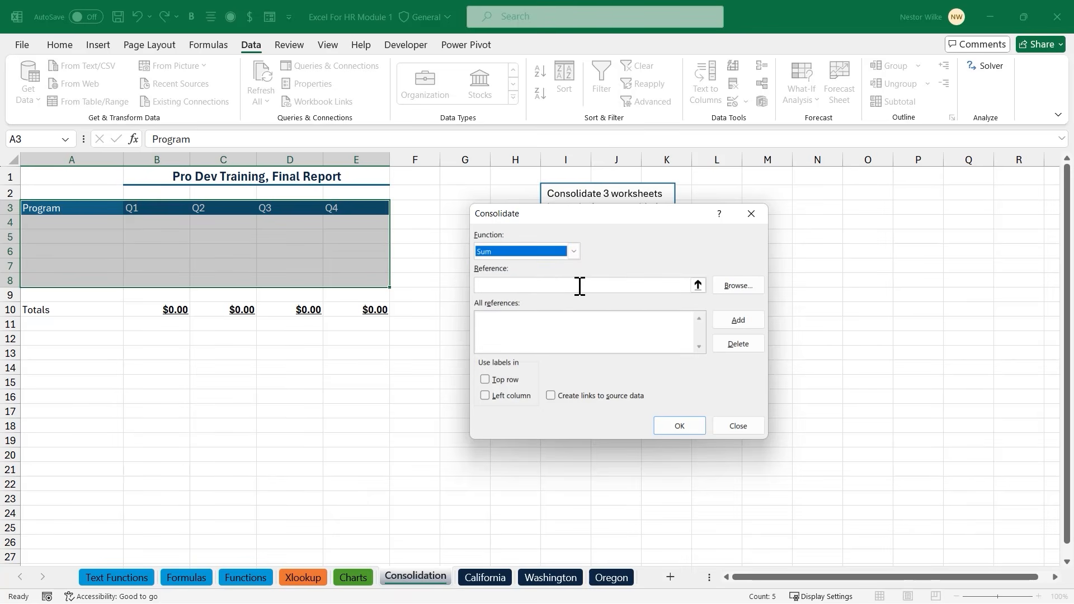
# Add the California range $A$3:$E$8, including its headings and program names, to the consolidation references
pyautogui.click(604, 288)
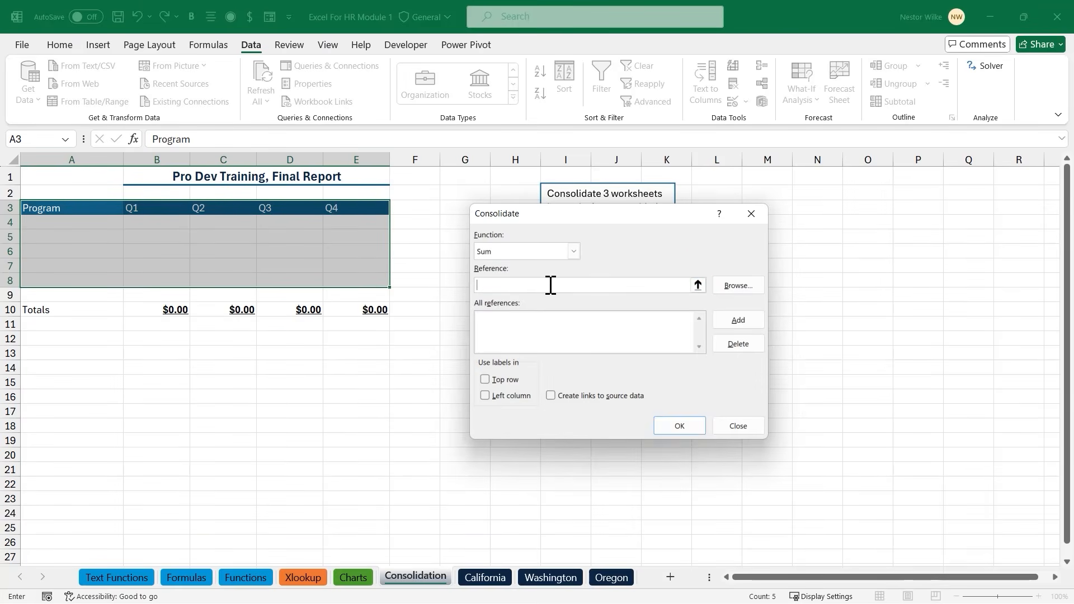
pyautogui.click(484, 577)
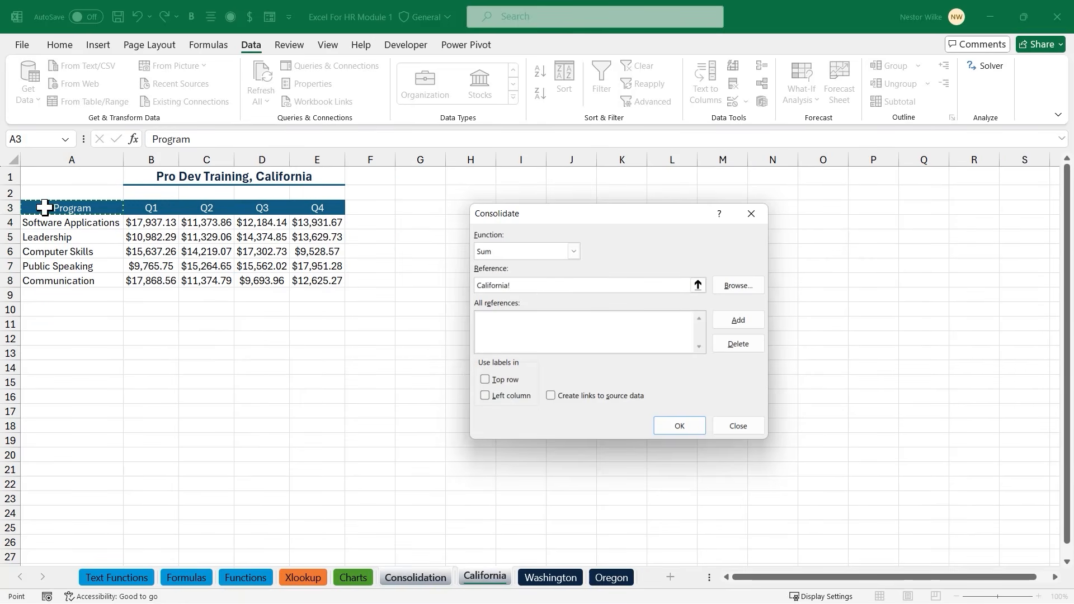
pyautogui.moveTo(45, 207); pyautogui.dragTo(164, 237)
pyautogui.moveTo(272, 265); pyautogui.dragTo(308, 279)
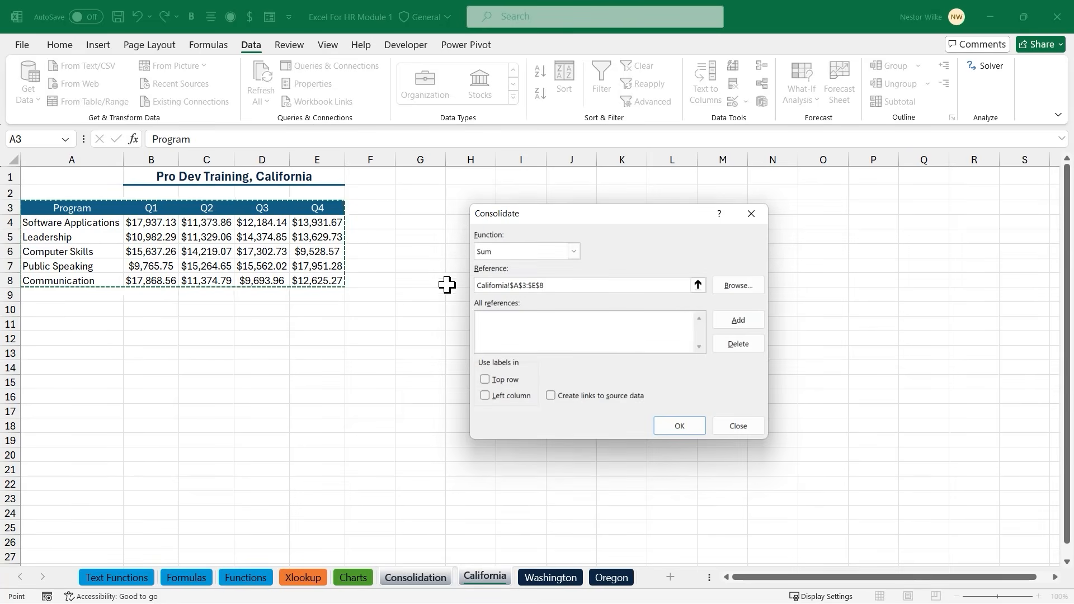
pyautogui.click(746, 328)
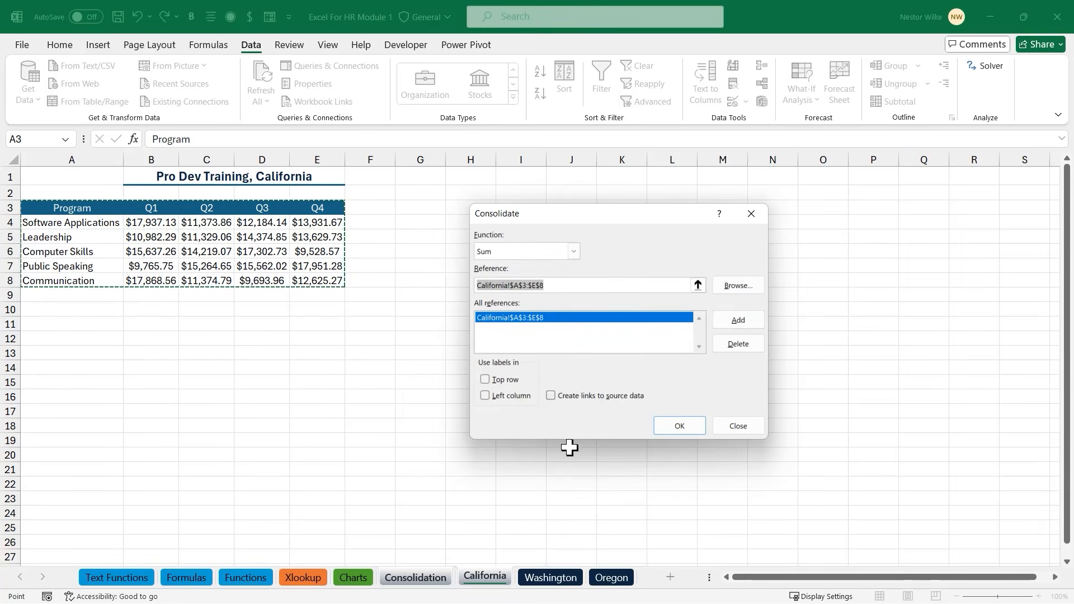
# Add the range $A$3:$E$8 from both the Washington and Oregon sheets to the consolidation references
pyautogui.click(552, 578)
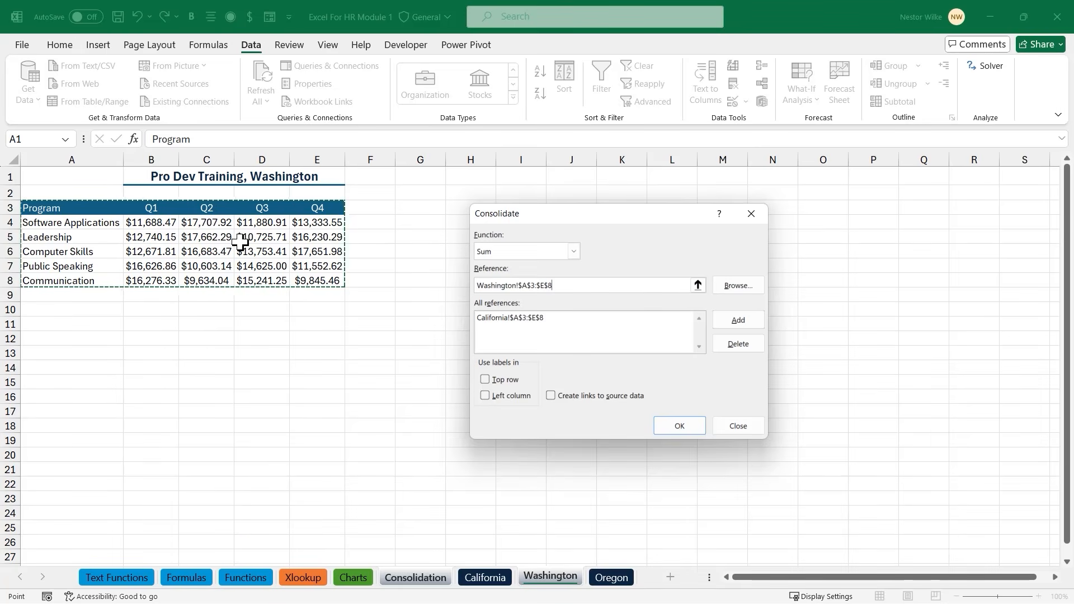
pyautogui.click(739, 321)
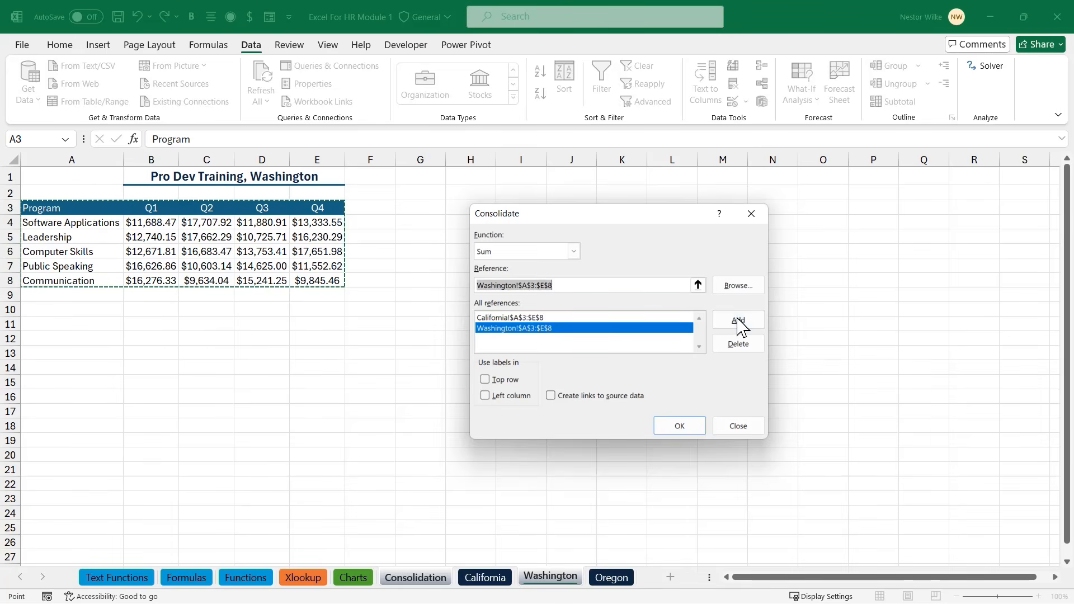
pyautogui.click(612, 579)
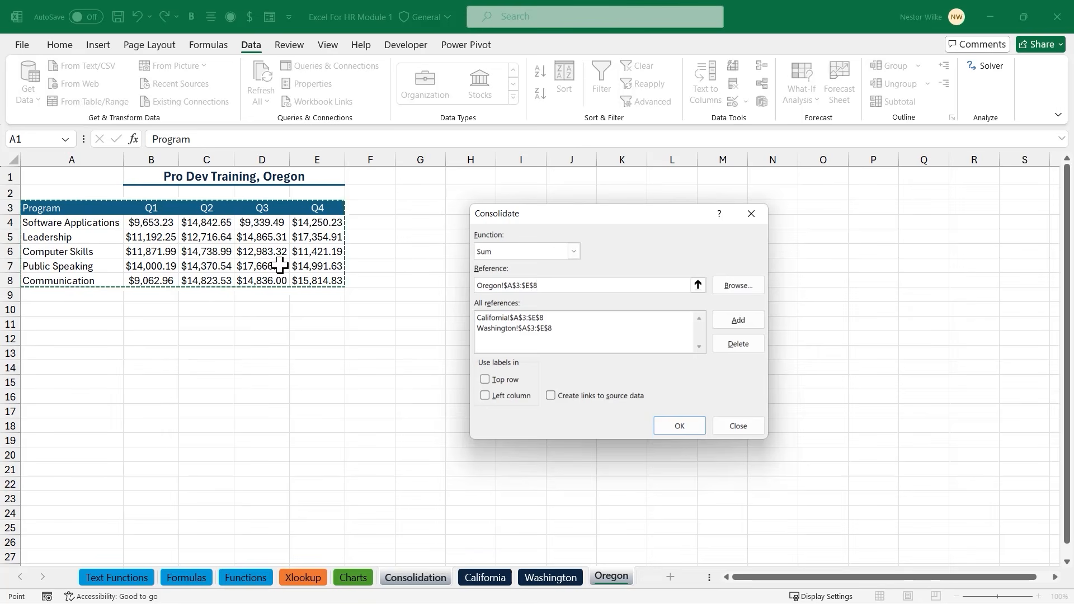
pyautogui.click(750, 326)
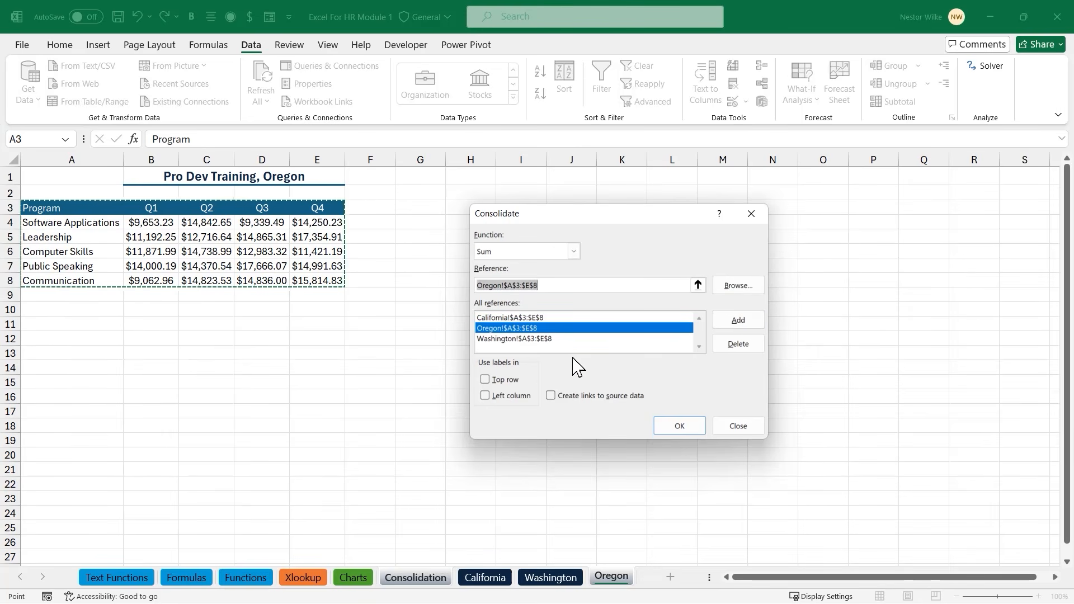
# Use the labels in the top row and left column, and run the consolidation into the final report
pyautogui.click(485, 380)
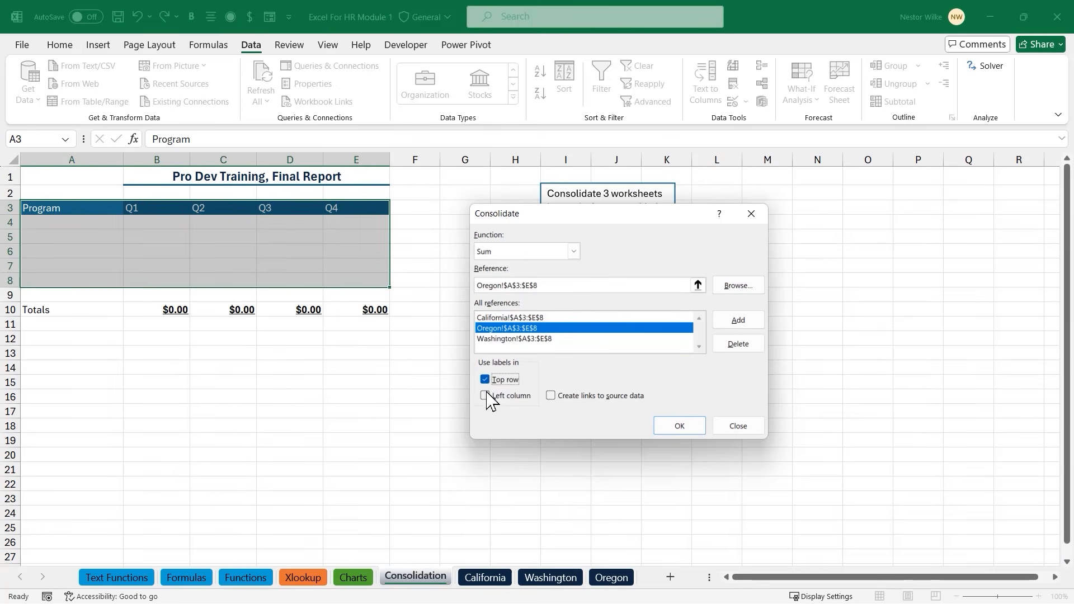
pyautogui.click(485, 396)
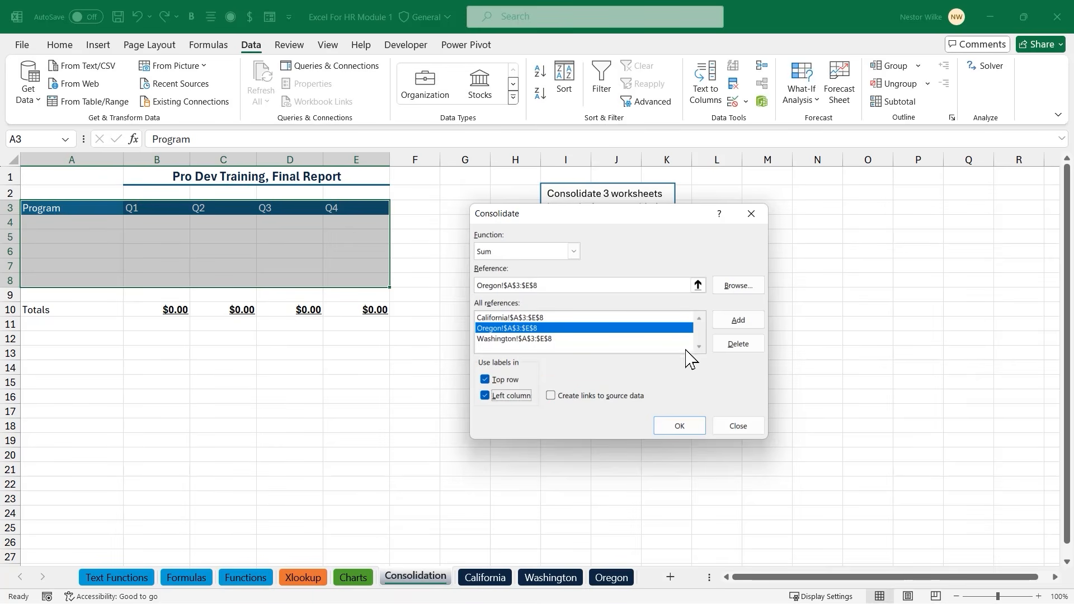
pyautogui.click(683, 427)
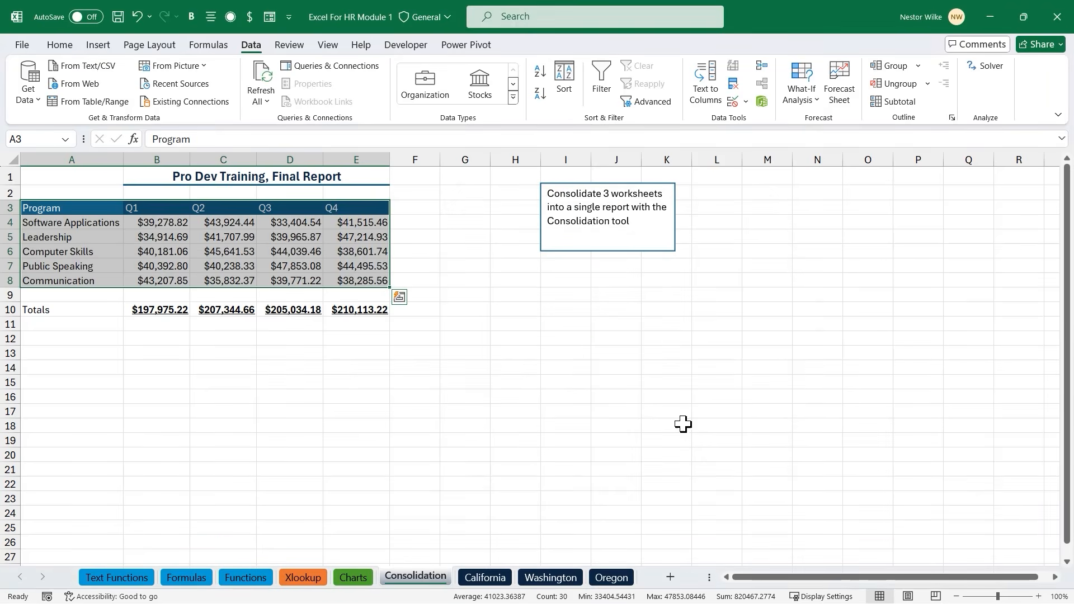
# Inspect the contents of the consolidated Q1 Software Applications cell B4 and the Q1 total formula in B10
pyautogui.click(173, 224)
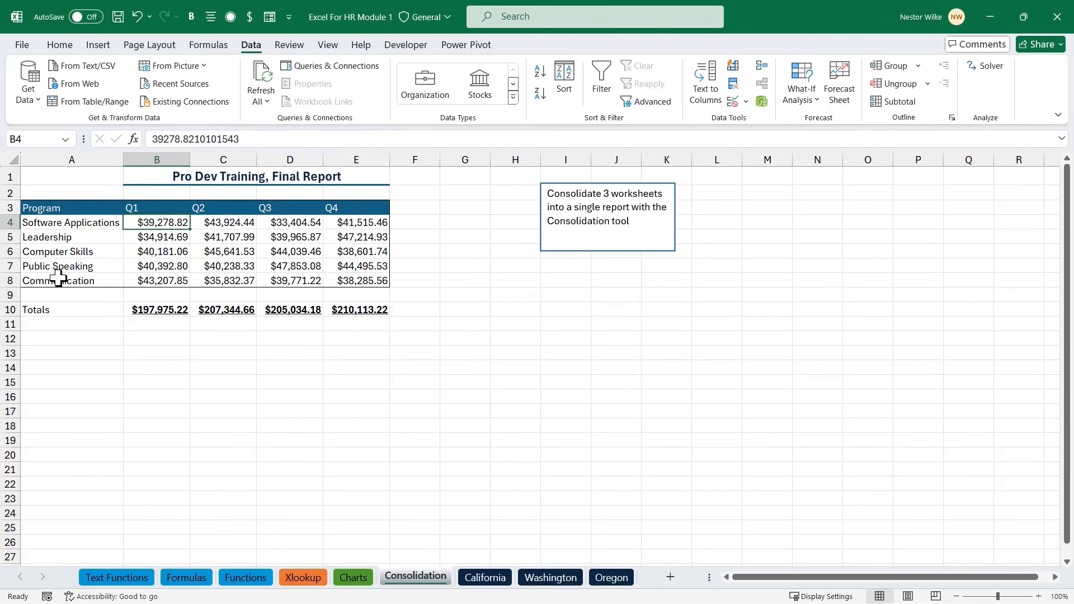
pyautogui.click(164, 311)
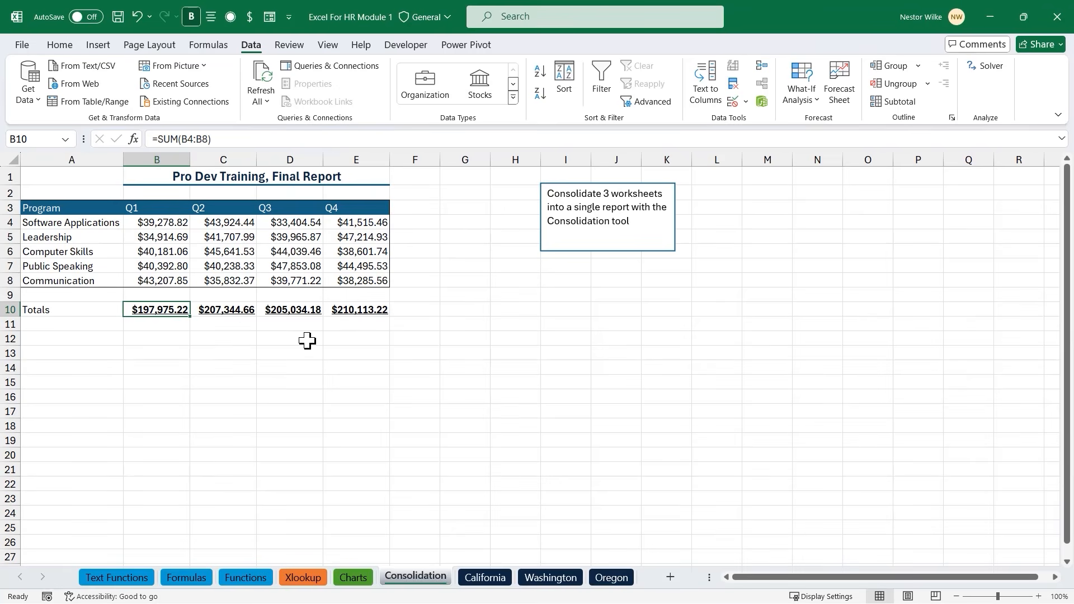
pyautogui.click(319, 378)
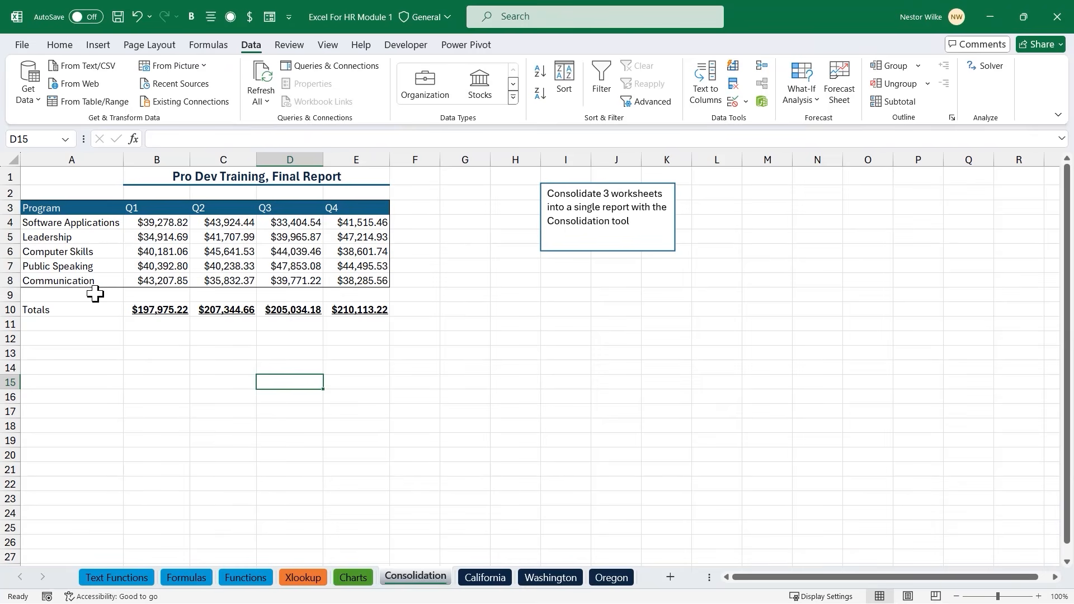
# Compare the final report's program names and quarter headings with those on the California sheet and return to the Consolidation sheet
pyautogui.moveTo(98, 222); pyautogui.dragTo(89, 275)
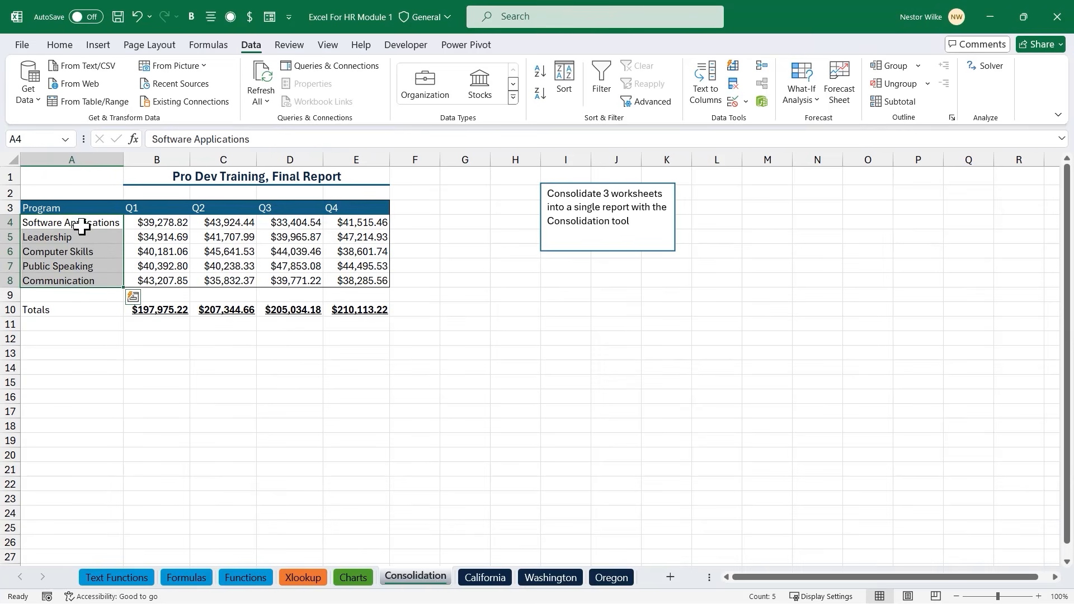
pyautogui.moveTo(96, 206); pyautogui.dragTo(347, 209)
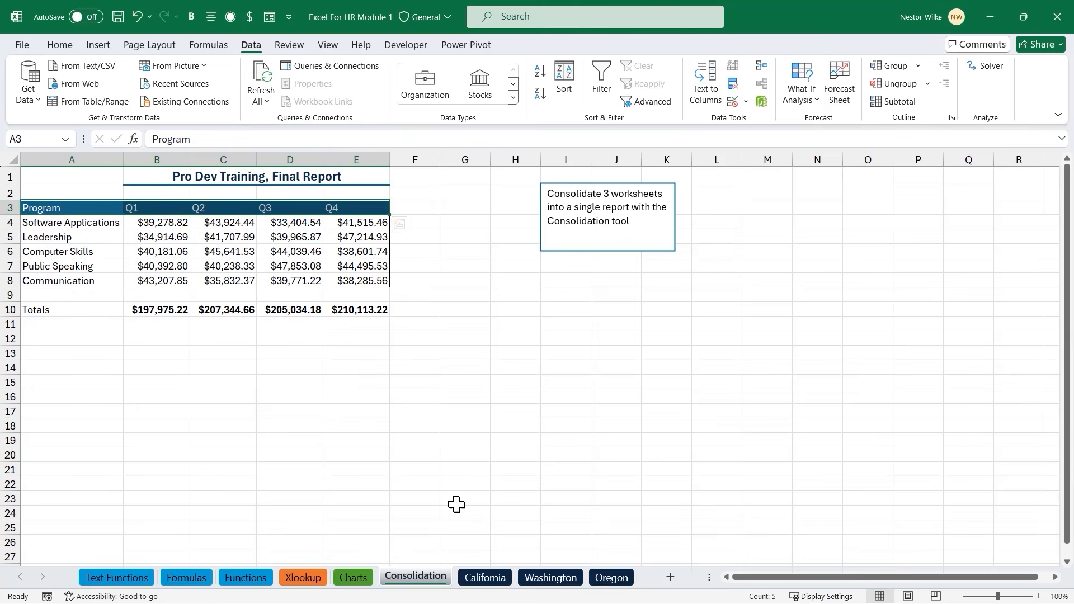
pyautogui.click(484, 578)
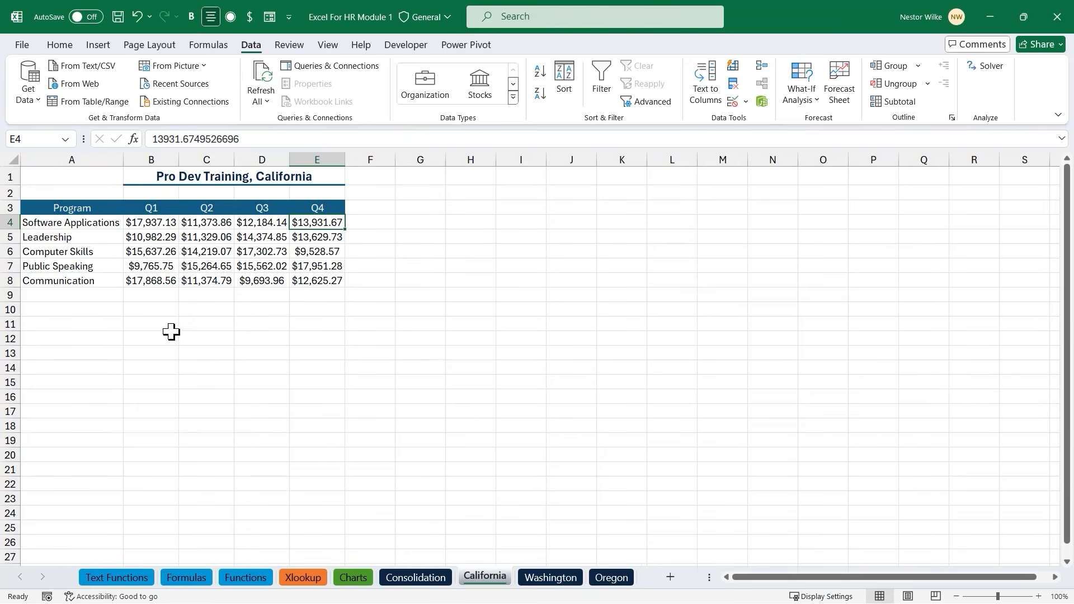
pyautogui.click(73, 281)
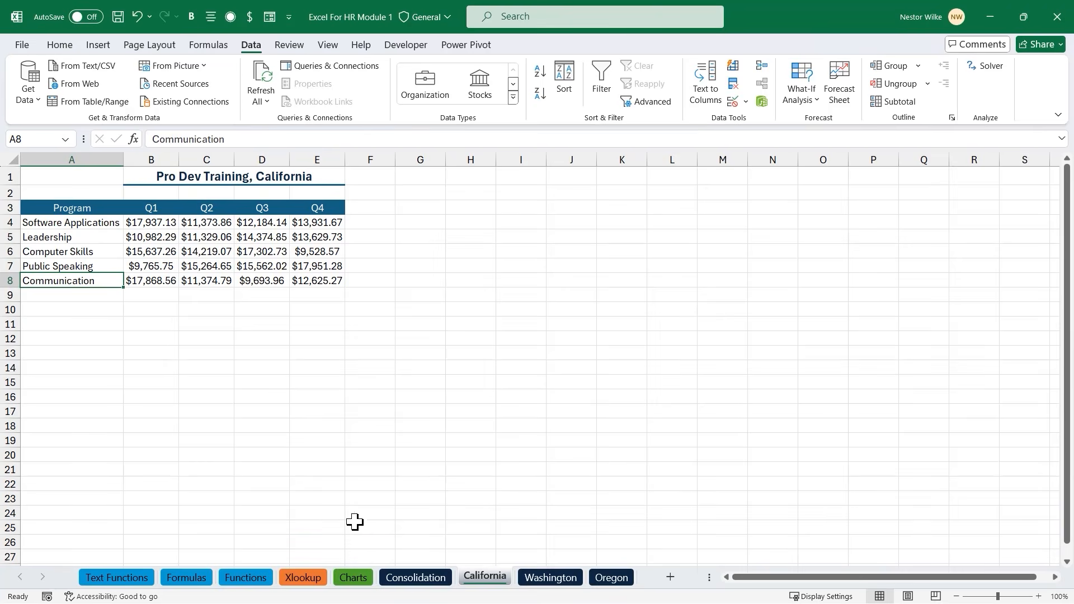
pyautogui.click(427, 578)
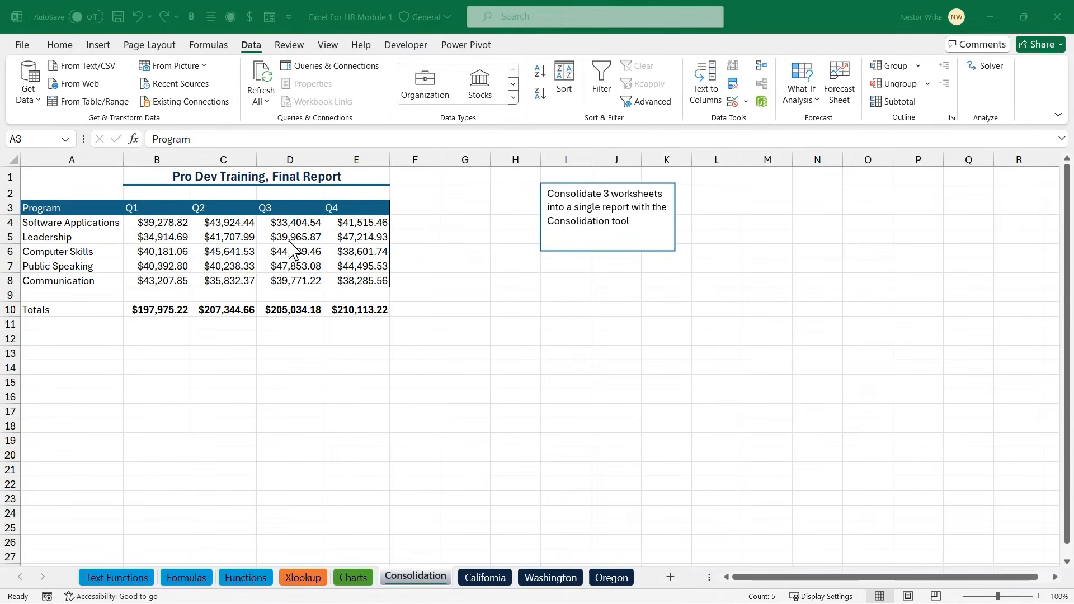
# Clear the Employee and Q1 to Q4 headings from A2:E2 on the Charts sheet
pyautogui.click(286, 237)
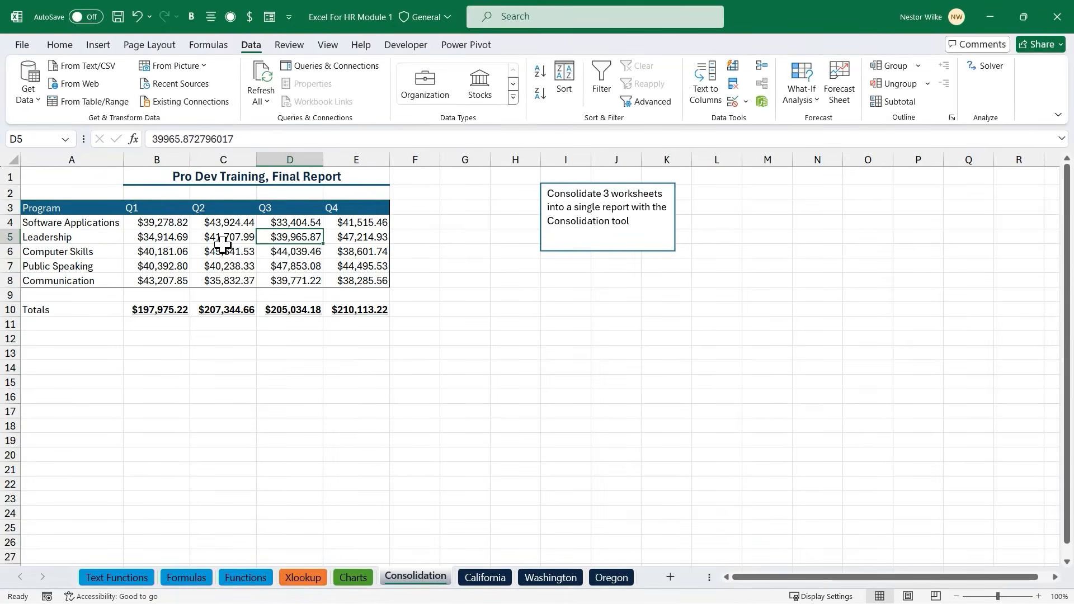
pyautogui.click(354, 578)
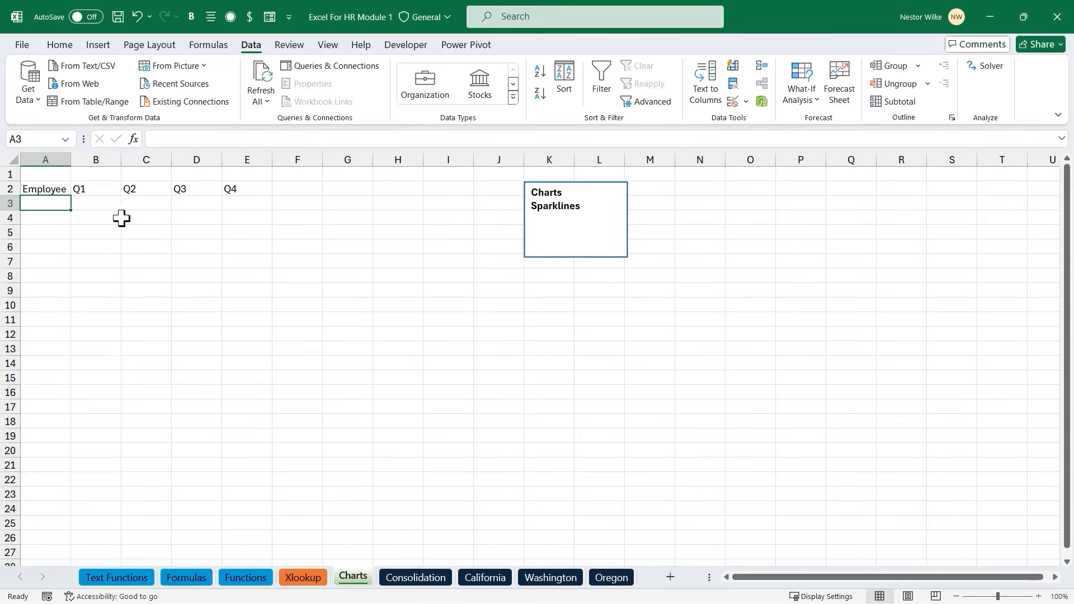
pyautogui.moveTo(45, 190); pyautogui.dragTo(231, 193)
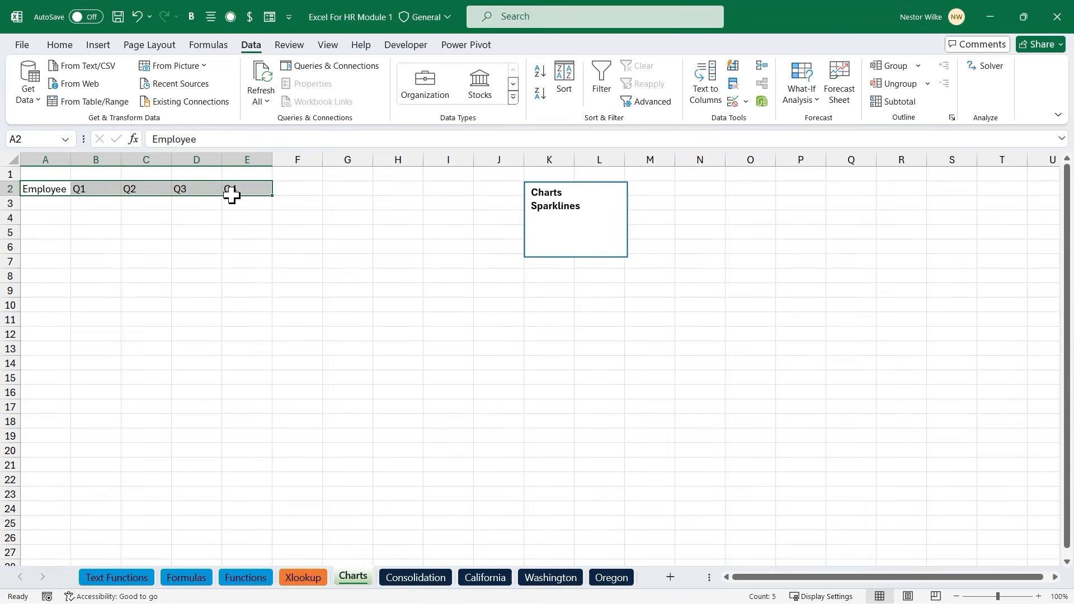
pyautogui.click(284, 274)
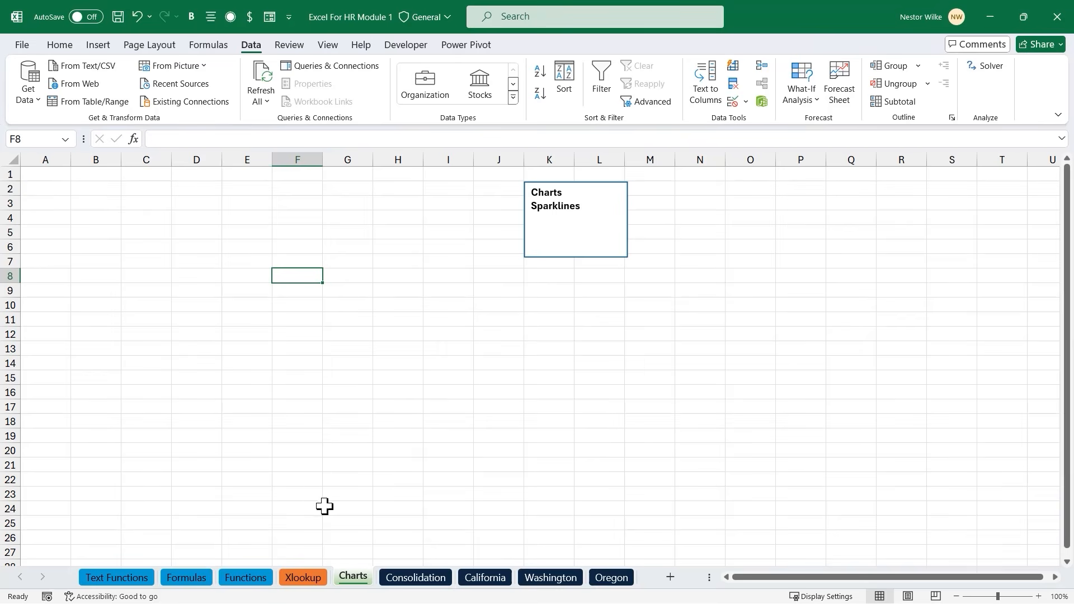
# Open the recommended chart suggestions for the Pro Dev Training final report table on the Consolidation sheet
pyautogui.click(426, 577)
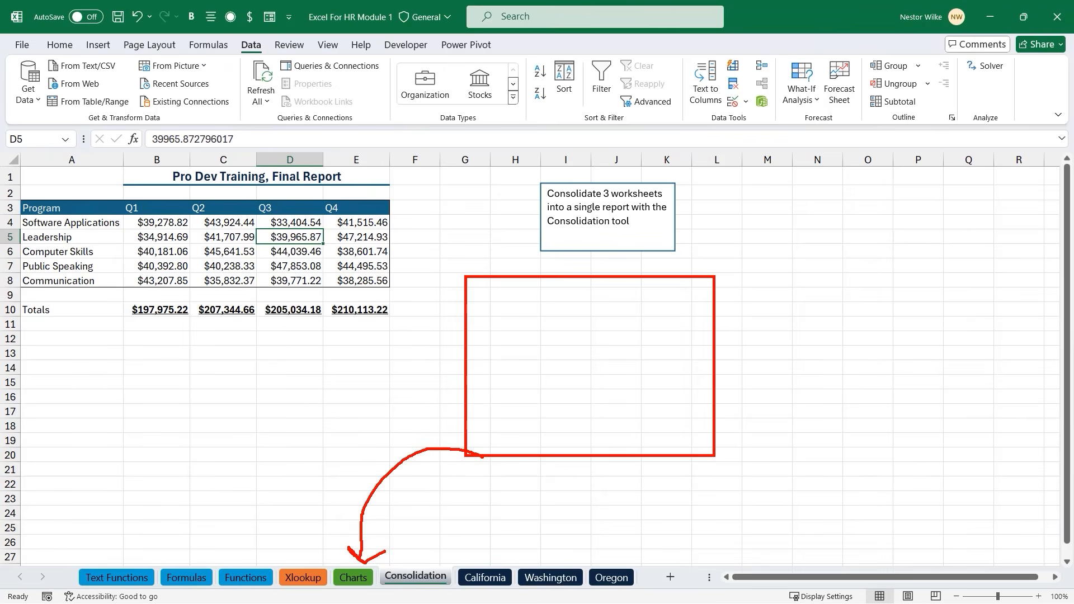
pyautogui.click(226, 236)
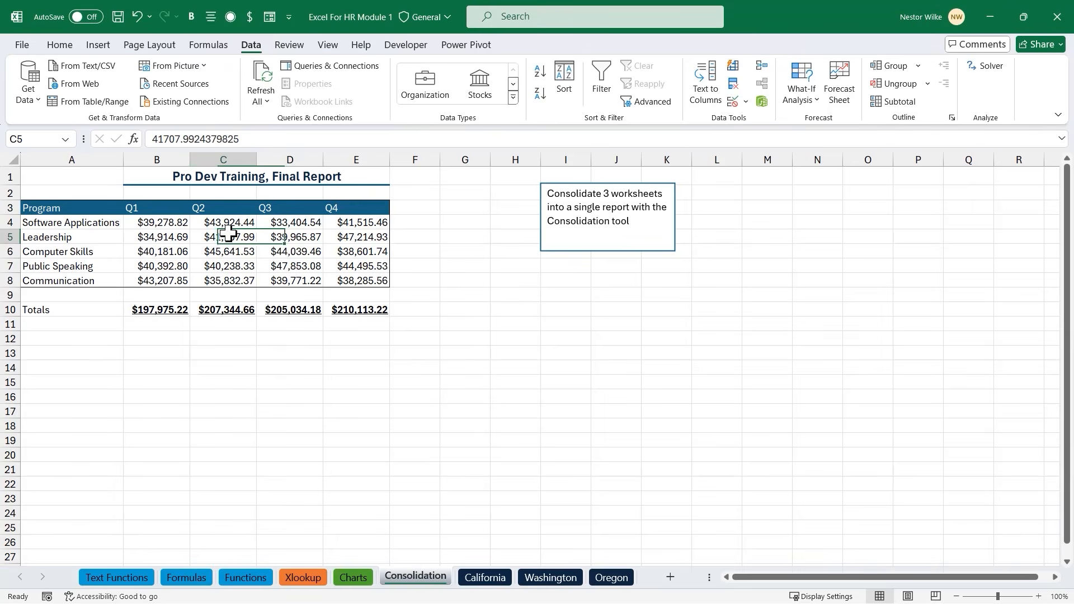
pyautogui.click(458, 326)
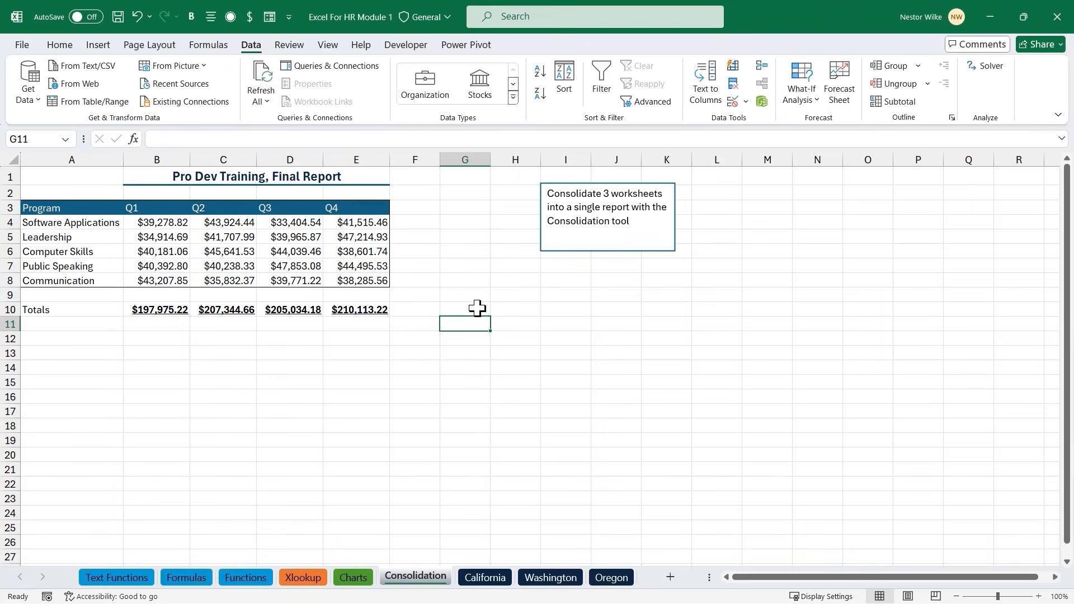
pyautogui.keyDown('ctrl'); pyautogui.scroll(1, 477, 306); pyautogui.keyUp('ctrl')
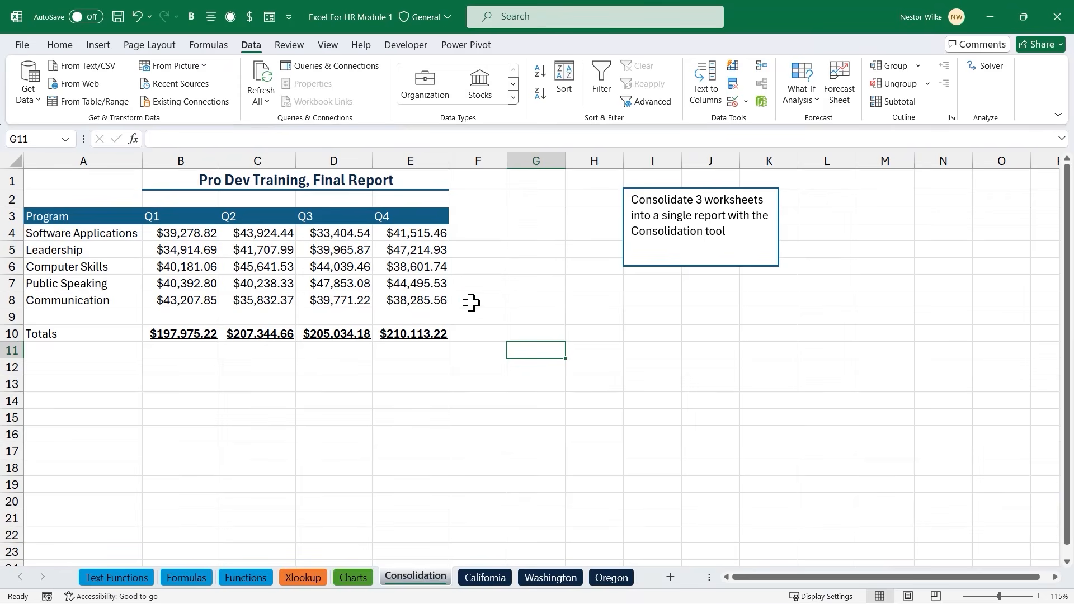
pyautogui.click(275, 261)
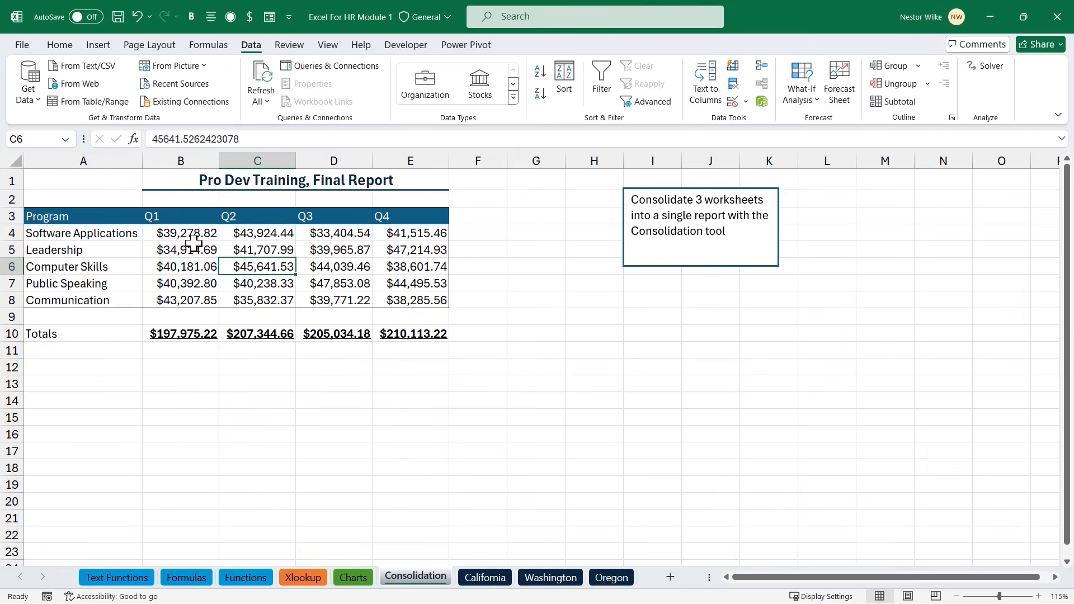
pyautogui.click(326, 236)
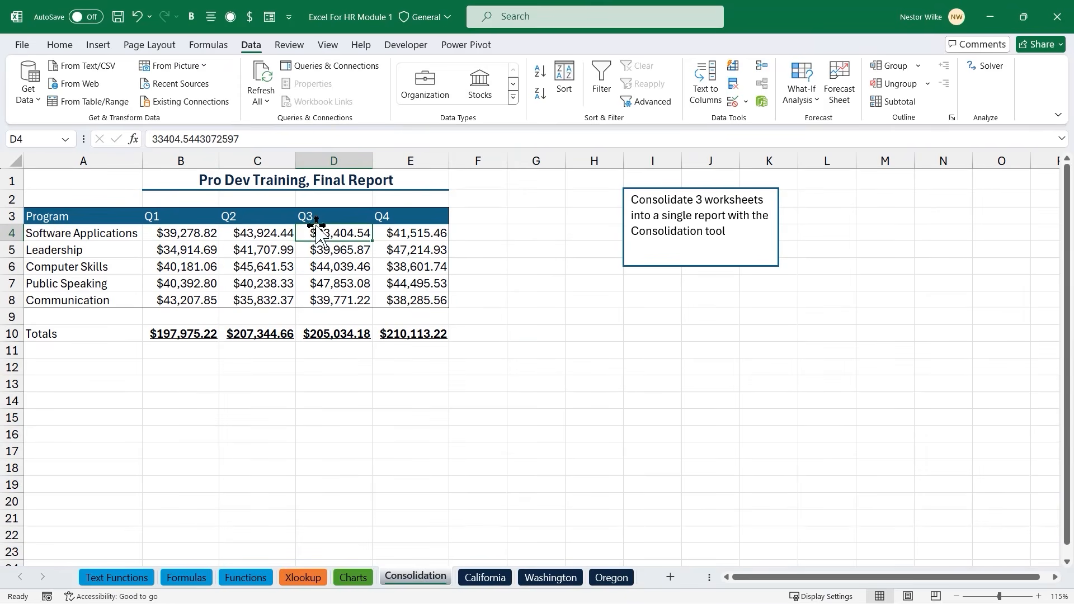
pyautogui.click(100, 47)
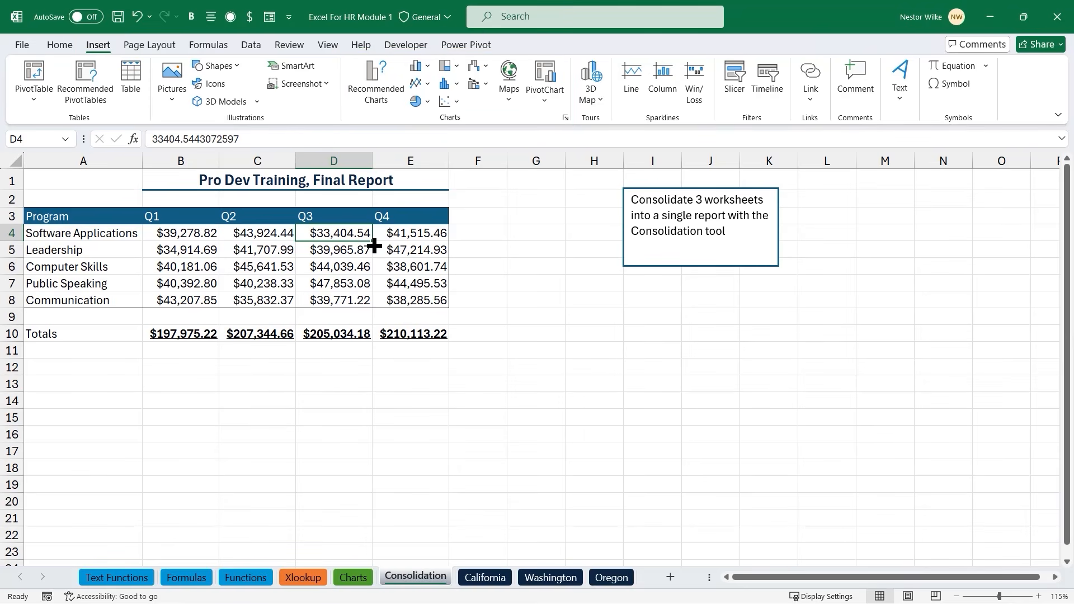
pyautogui.click(372, 89)
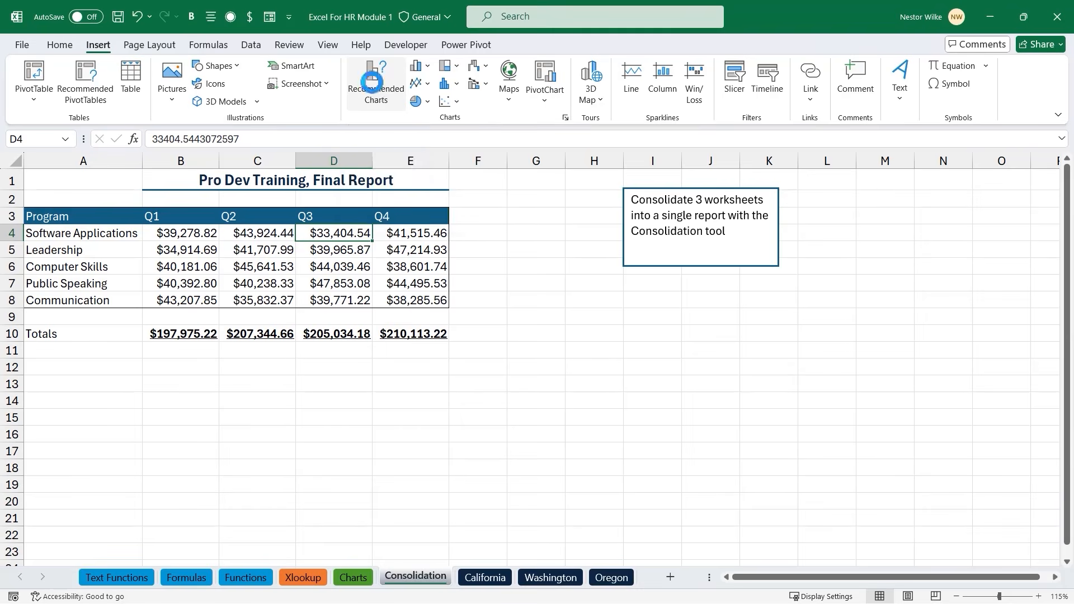
pyautogui.moveTo(537, 115); pyautogui.dragTo(733, 115)
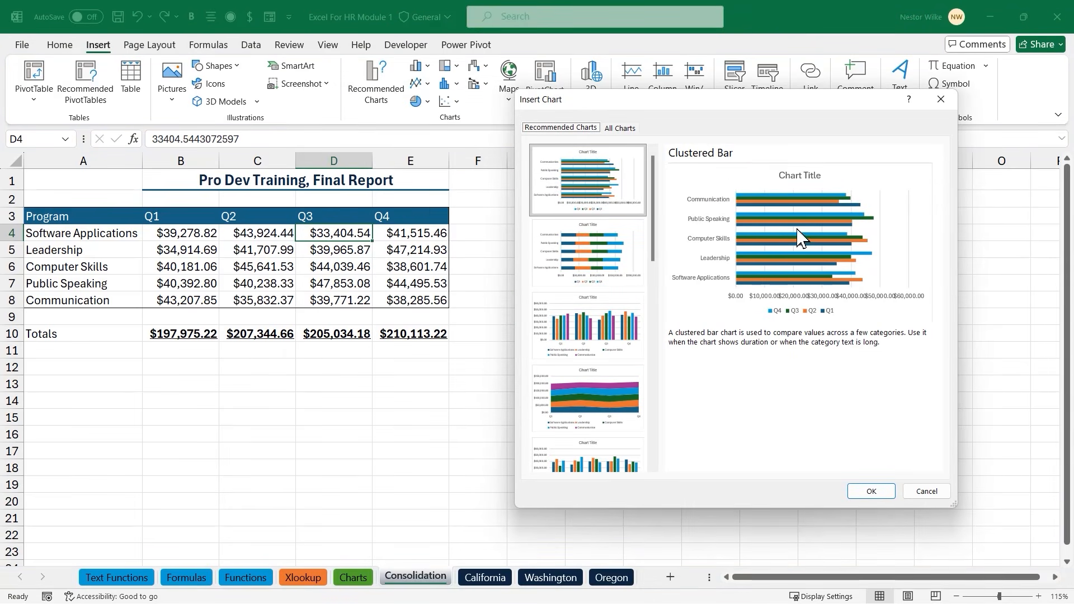
# Preview the recommended Stacked Bar and Clustered Column charts and look through the remaining suggestions
pyautogui.click(590, 253)
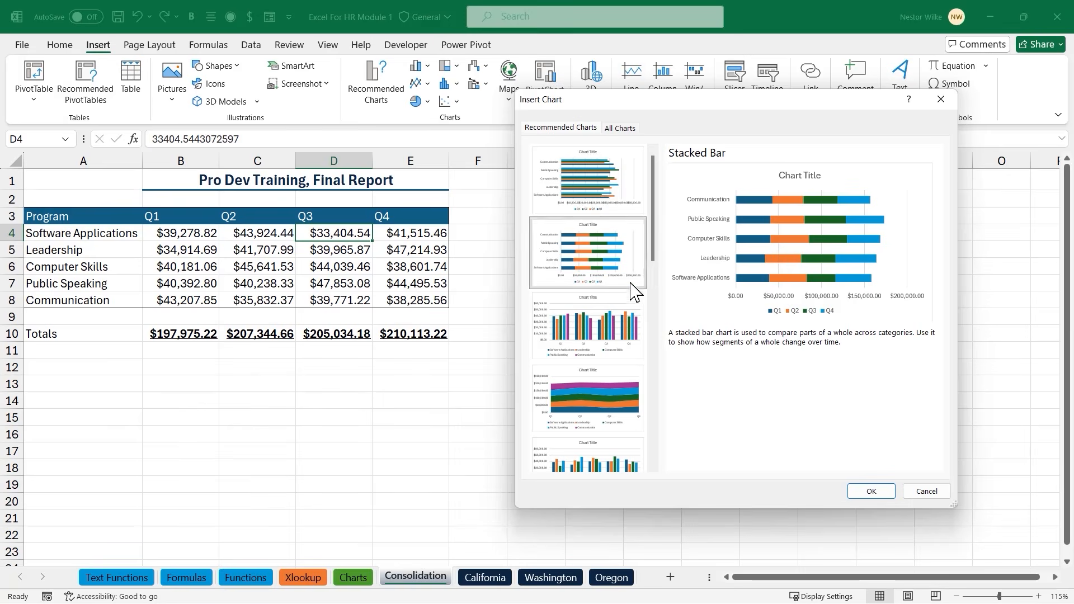
pyautogui.click(600, 332)
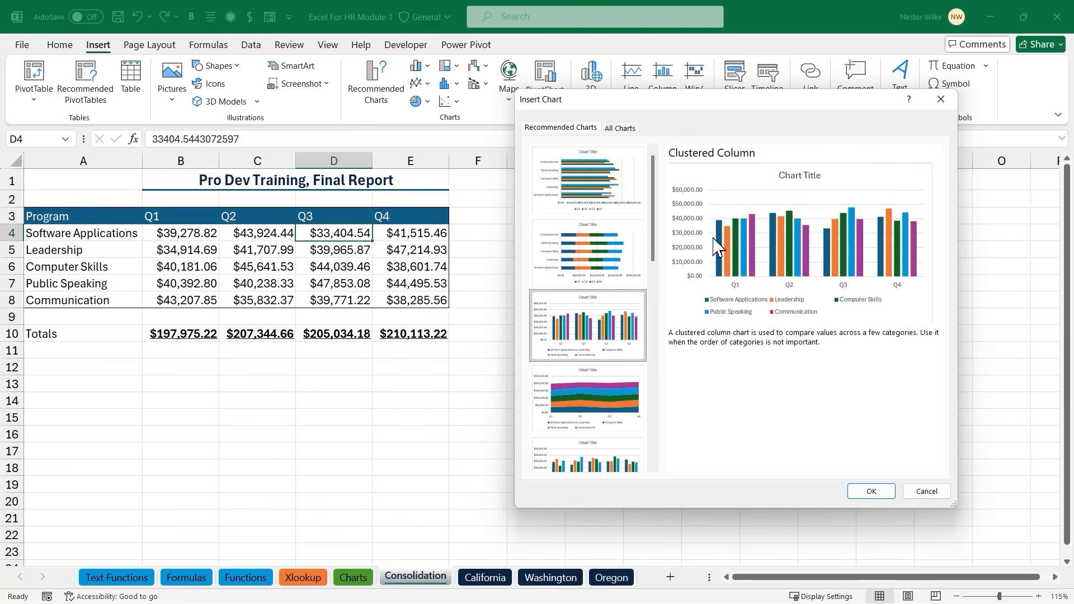
pyautogui.scroll(-5, 604, 331)
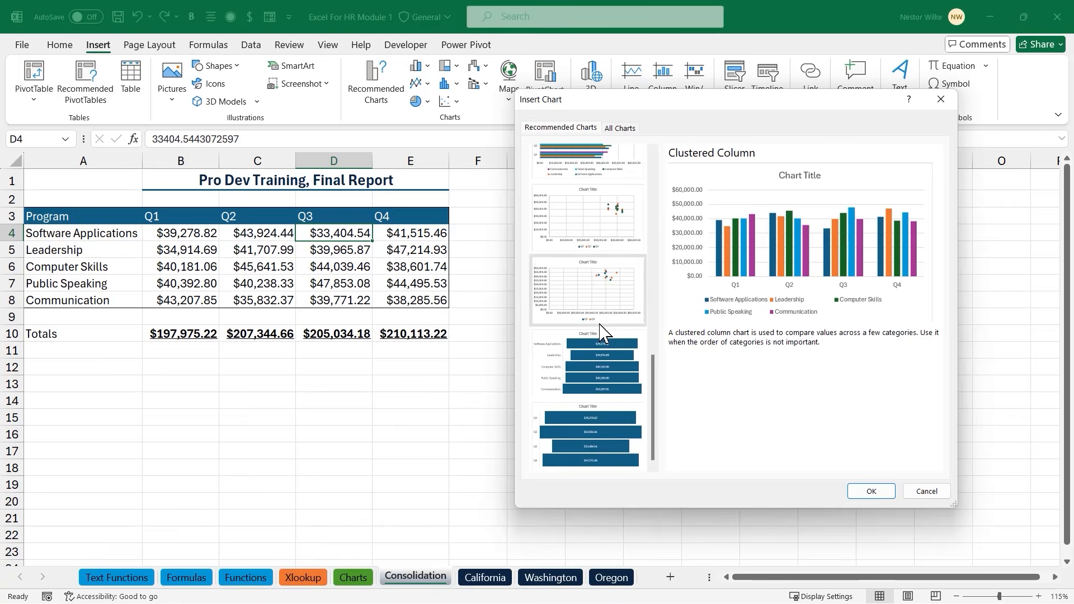
pyautogui.scroll(5, 596, 392)
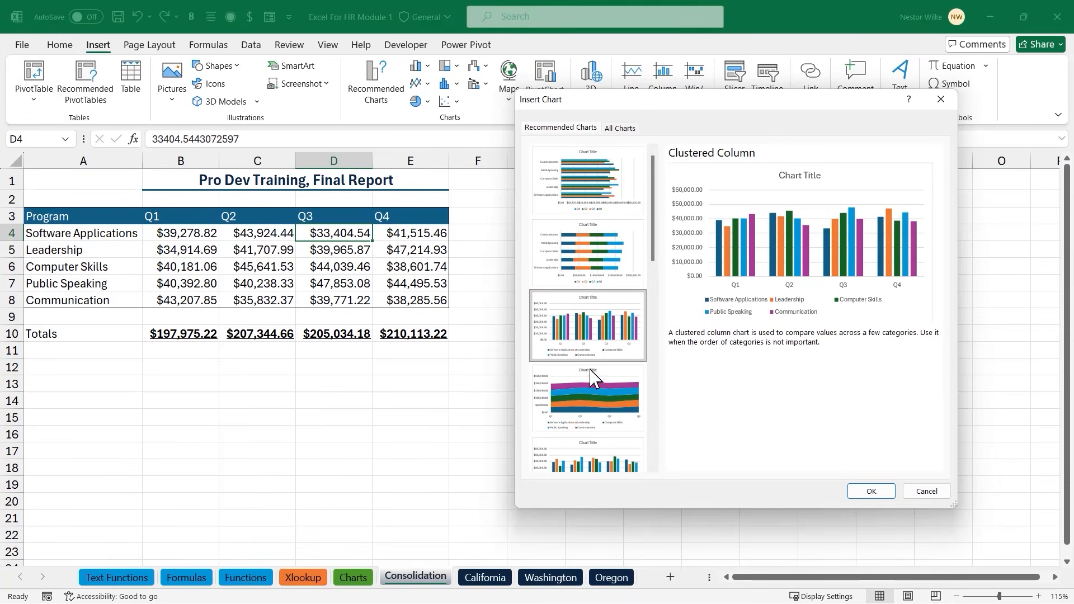
# Browse the full range of chart types, previewing 3-D Clustered Column, Line with Markers, Treemap and Sunburst
pyautogui.click(621, 129)
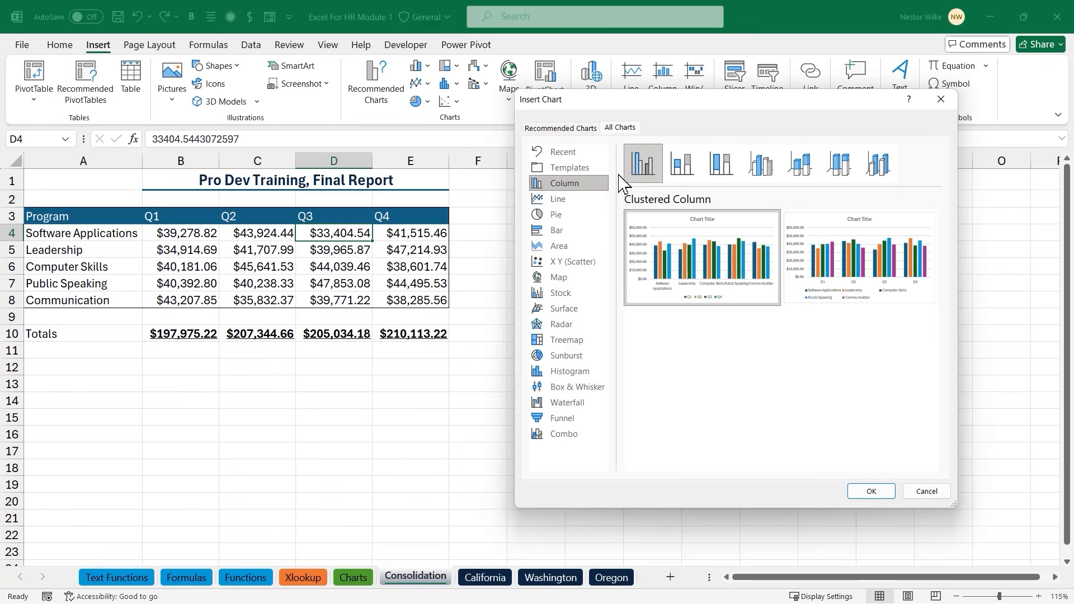
pyautogui.click(762, 167)
pyautogui.moveTo(746, 274)
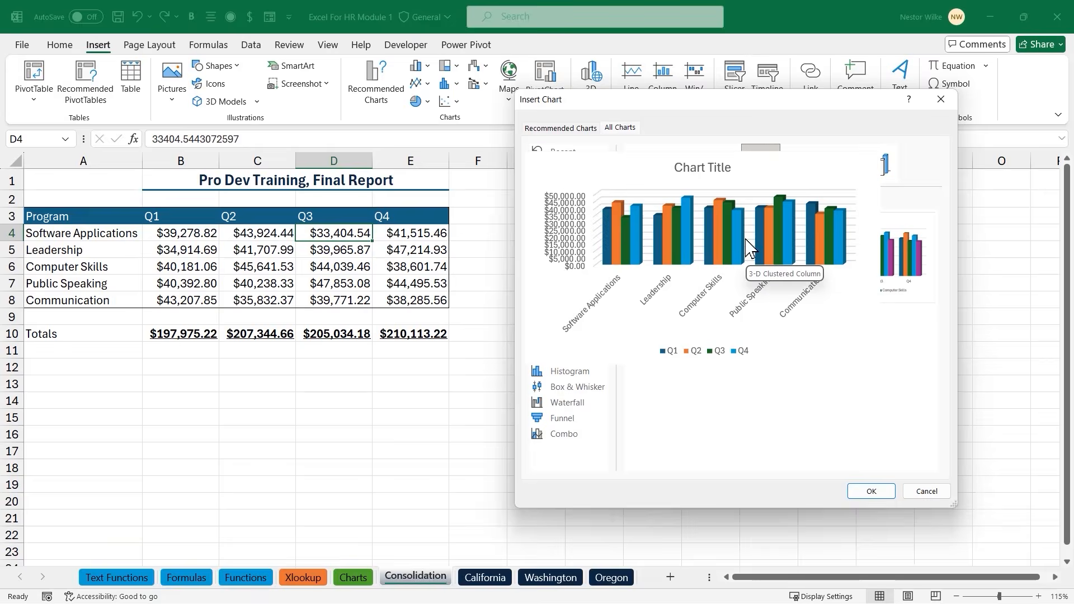
pyautogui.click(559, 199)
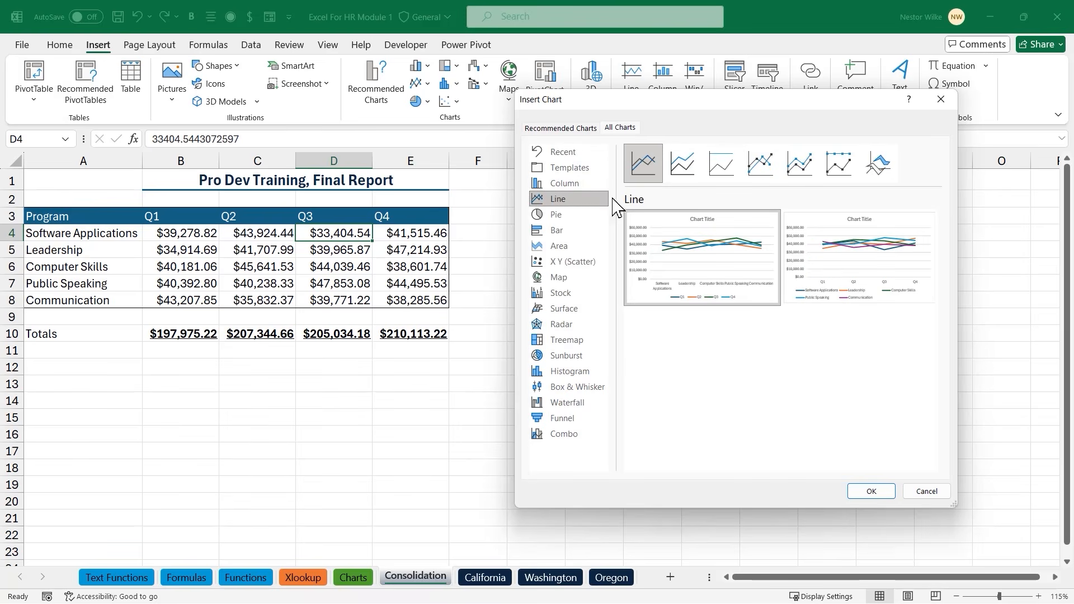
pyautogui.click(770, 167)
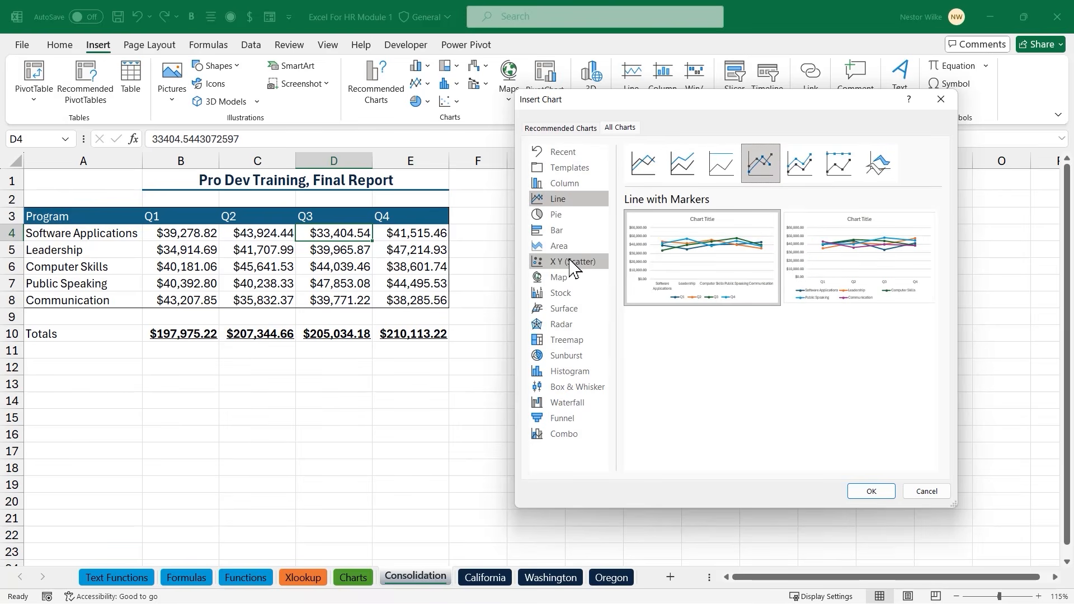
pyautogui.click(569, 340)
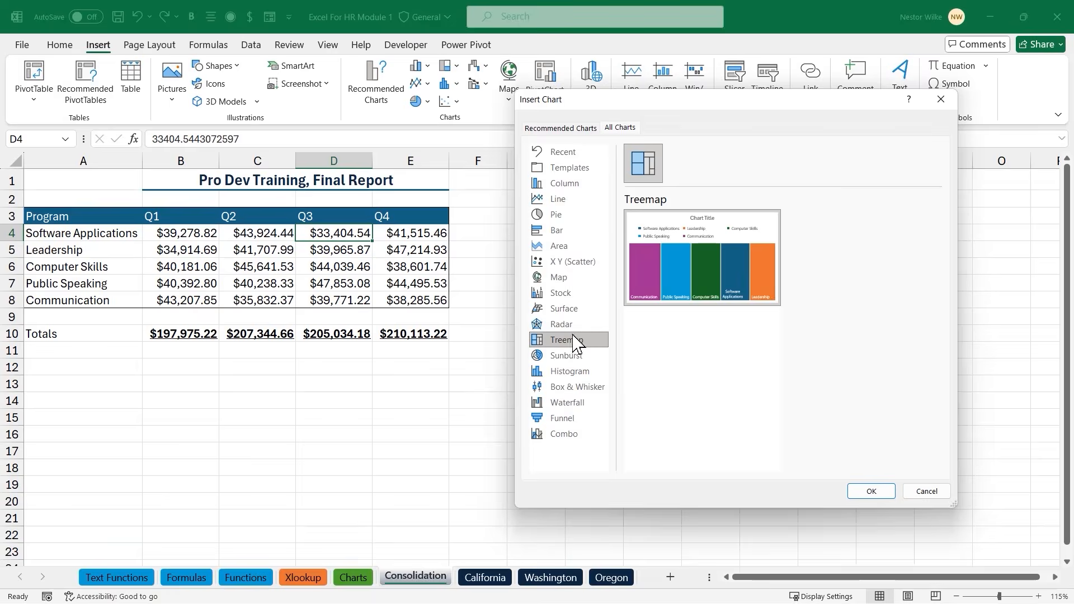
pyautogui.moveTo(725, 272)
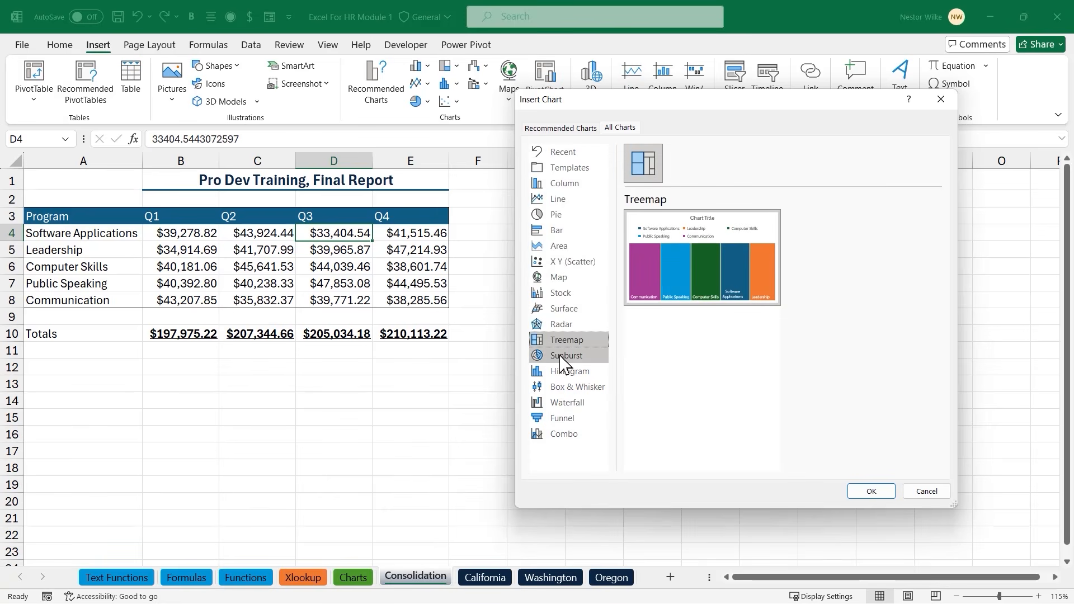
pyautogui.click(564, 356)
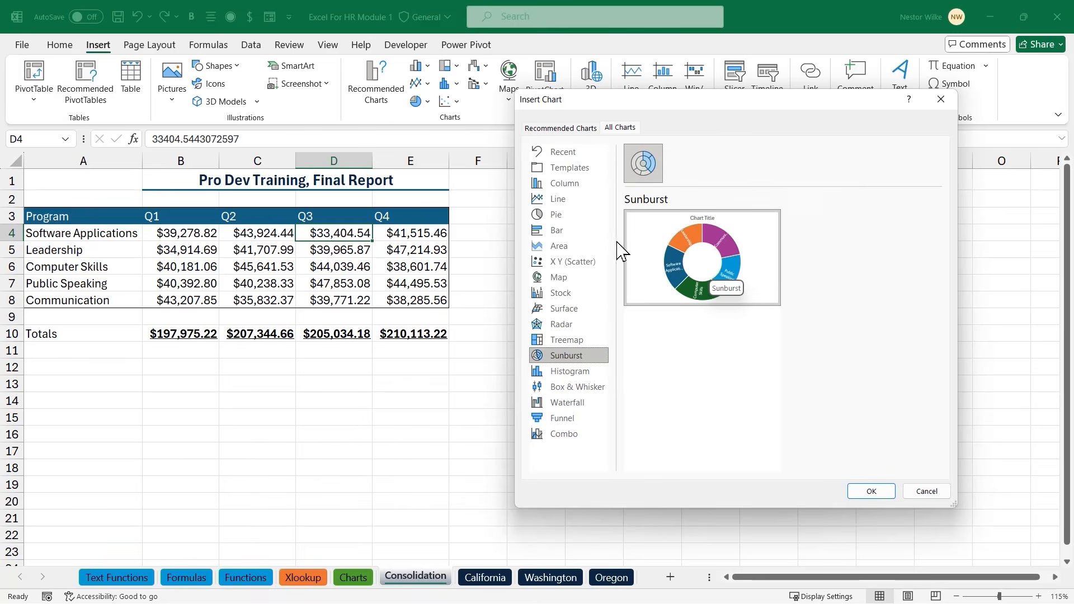
# Insert a Clustered Column chart with the programs as categories and place it beside the final report table
pyautogui.click(565, 186)
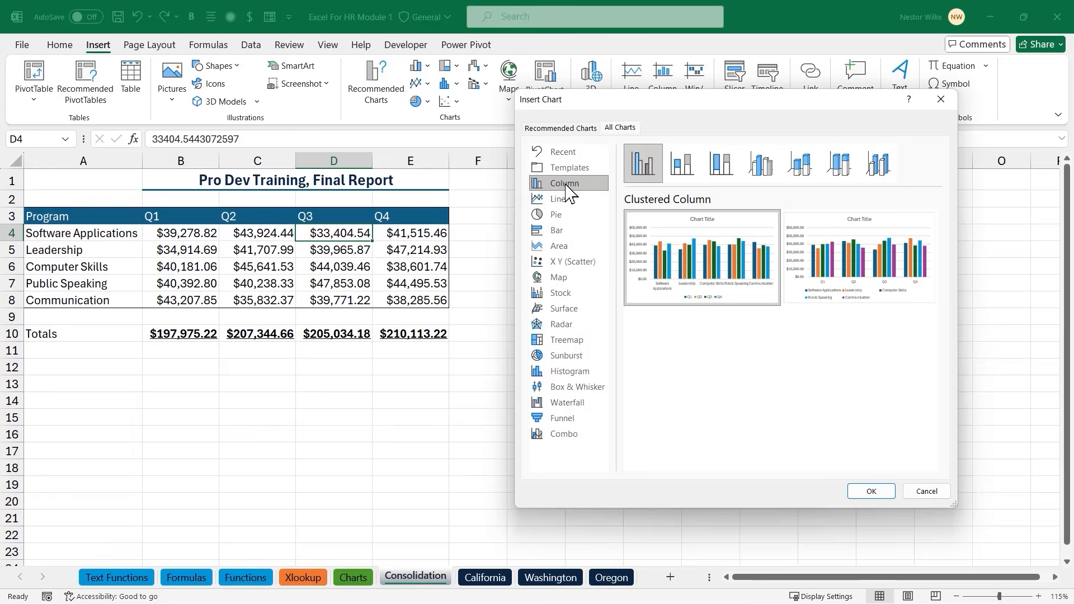
pyautogui.moveTo(704, 278)
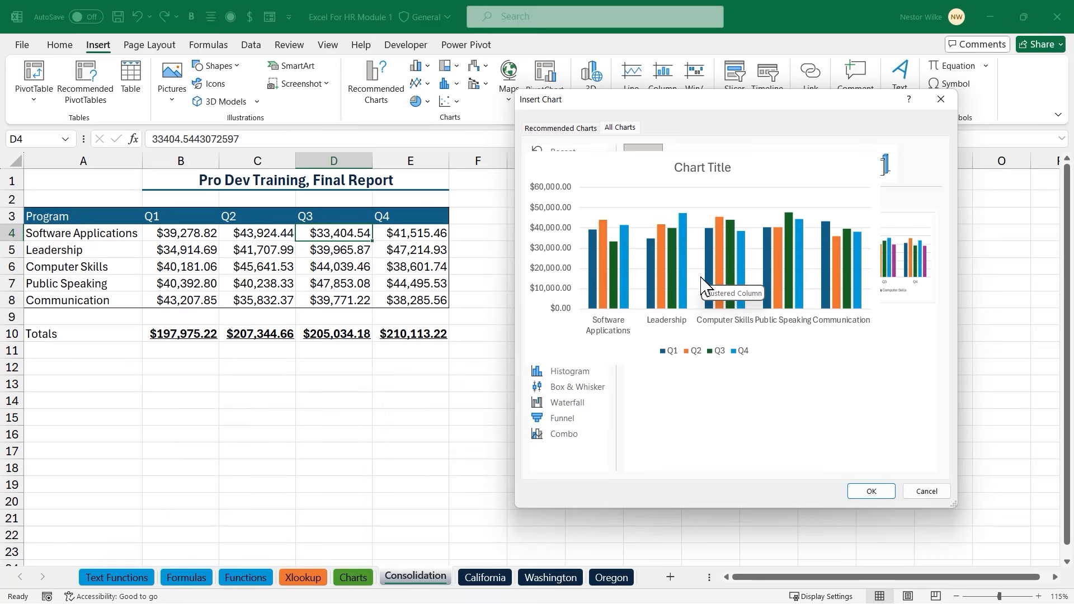
pyautogui.moveTo(708, 260)
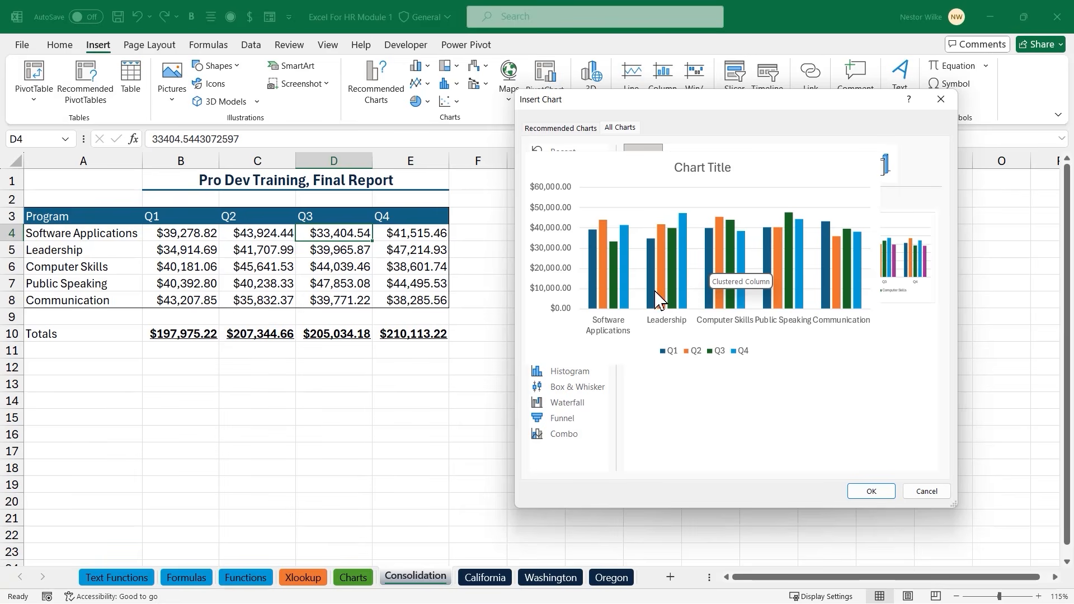
pyautogui.moveTo(654, 294)
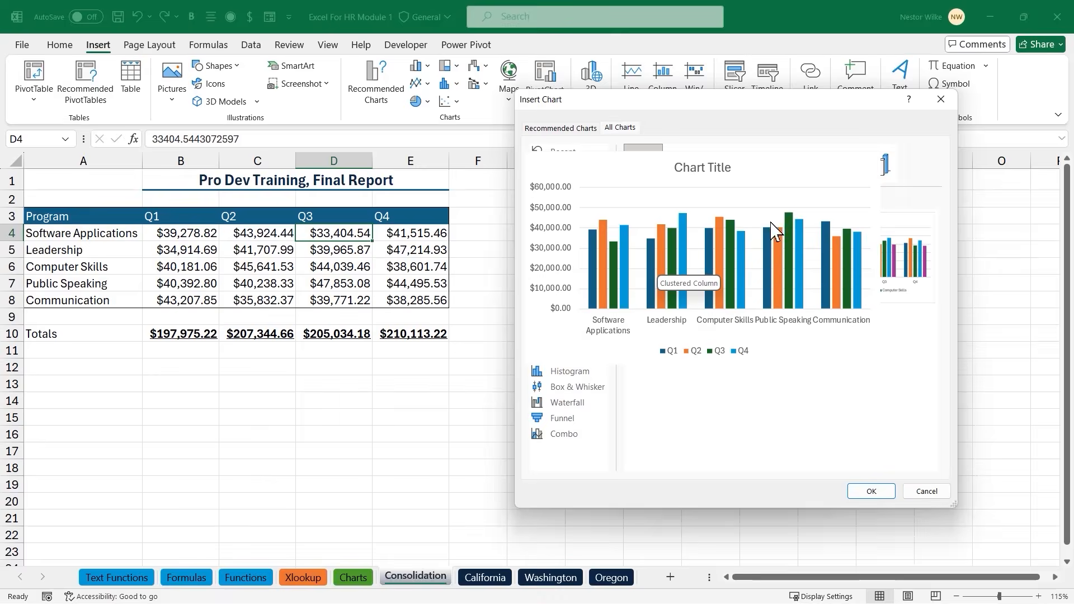
pyautogui.click(872, 492)
pyautogui.moveTo(601, 252); pyautogui.dragTo(741, 186)
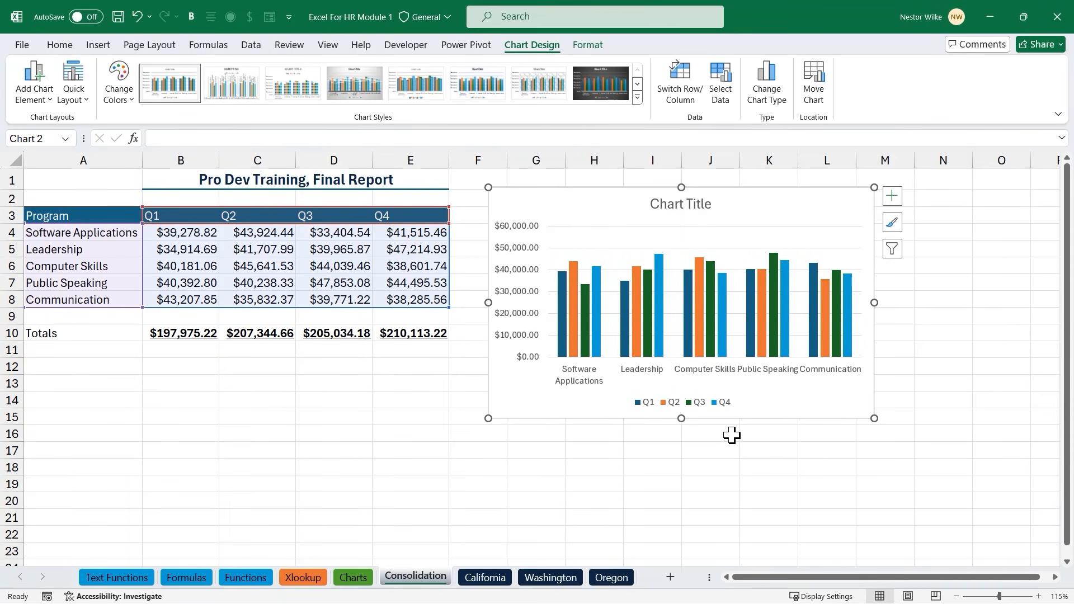
pyautogui.moveTo(619, 390); pyautogui.dragTo(768, 413)
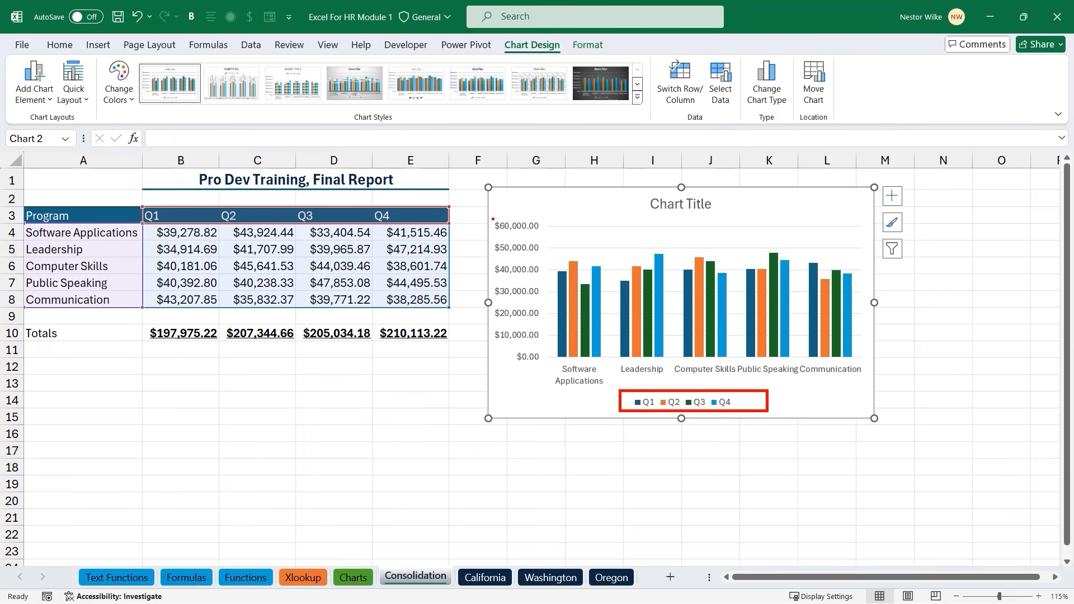
pyautogui.moveTo(491, 214)
pyautogui.mouseDown()
pyautogui.moveTo(527, 282)
pyautogui.moveTo(545, 367)
pyautogui.mouseUp()
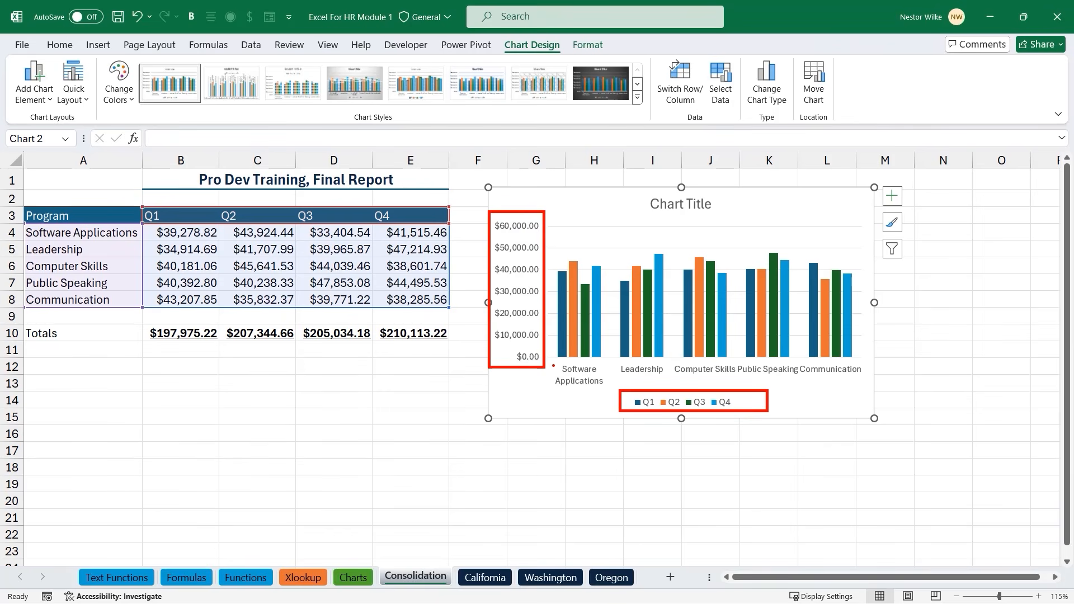
pyautogui.moveTo(554, 359)
pyautogui.mouseDown()
pyautogui.moveTo(626, 380)
pyautogui.moveTo(868, 386)
pyautogui.mouseUp()
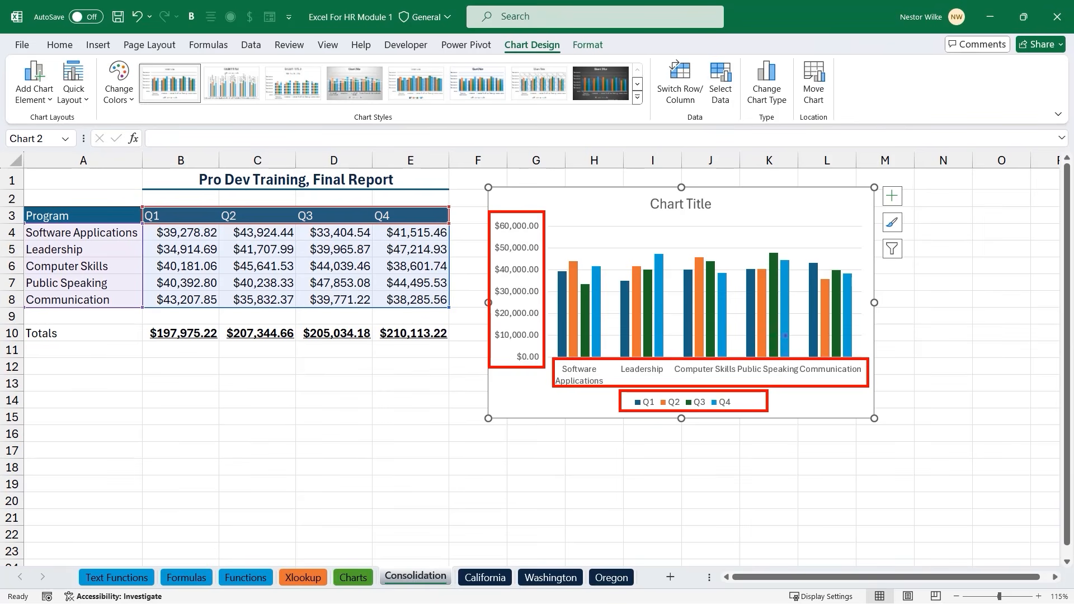
pyautogui.moveTo(637, 194)
pyautogui.mouseDown()
pyautogui.moveTo(710, 221)
pyautogui.moveTo(742, 220)
pyautogui.mouseUp()
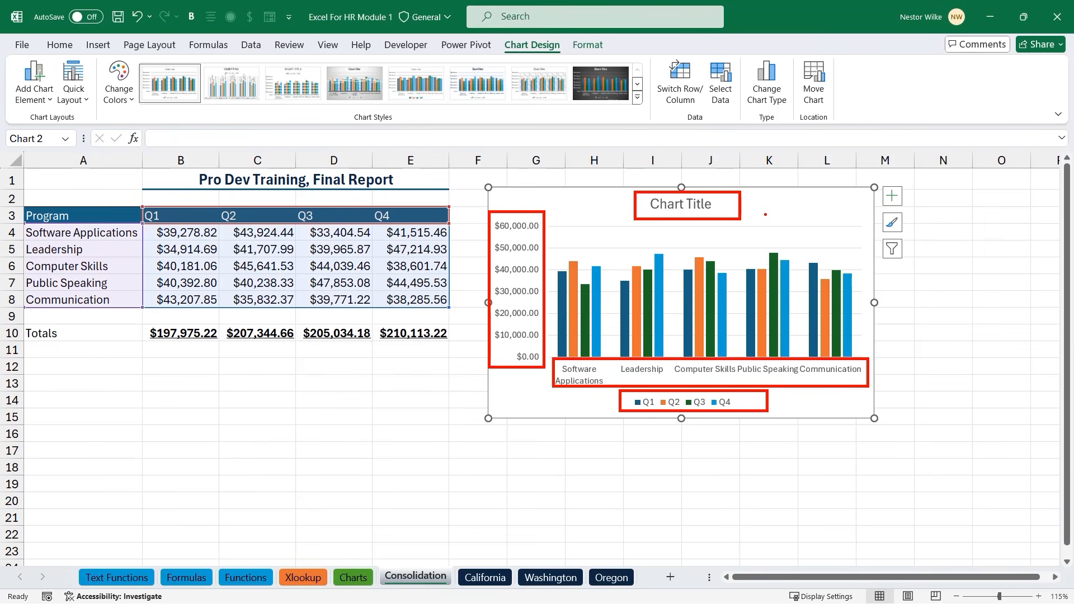
pyautogui.press('Escape')
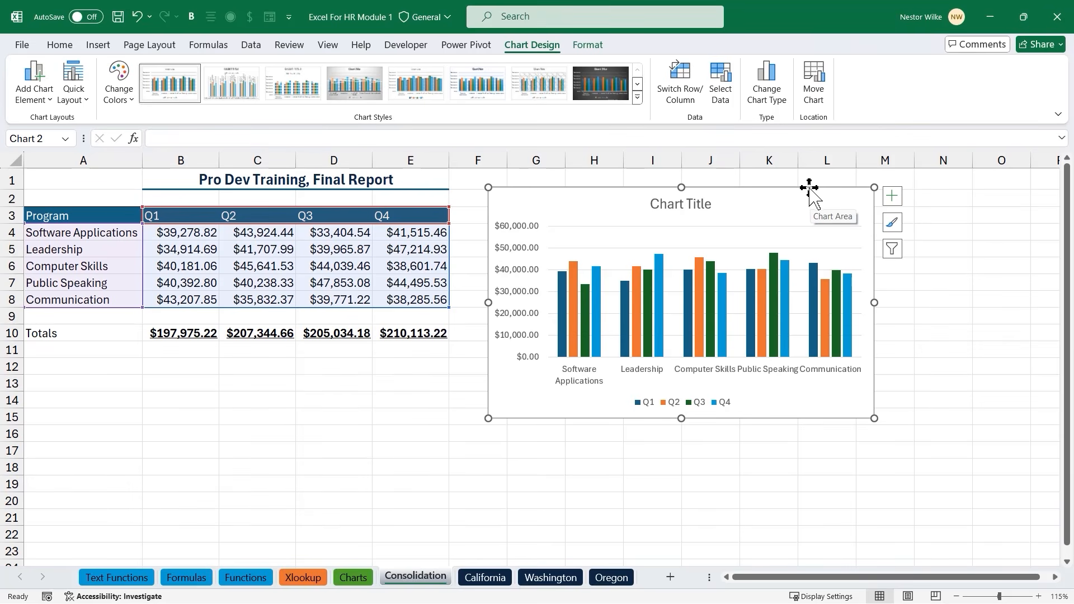
# Move the column chart slightly closer to the report table, with its upper edge in row 1 and starting in column F
pyautogui.moveTo(808, 187); pyautogui.dragTo(786, 180)
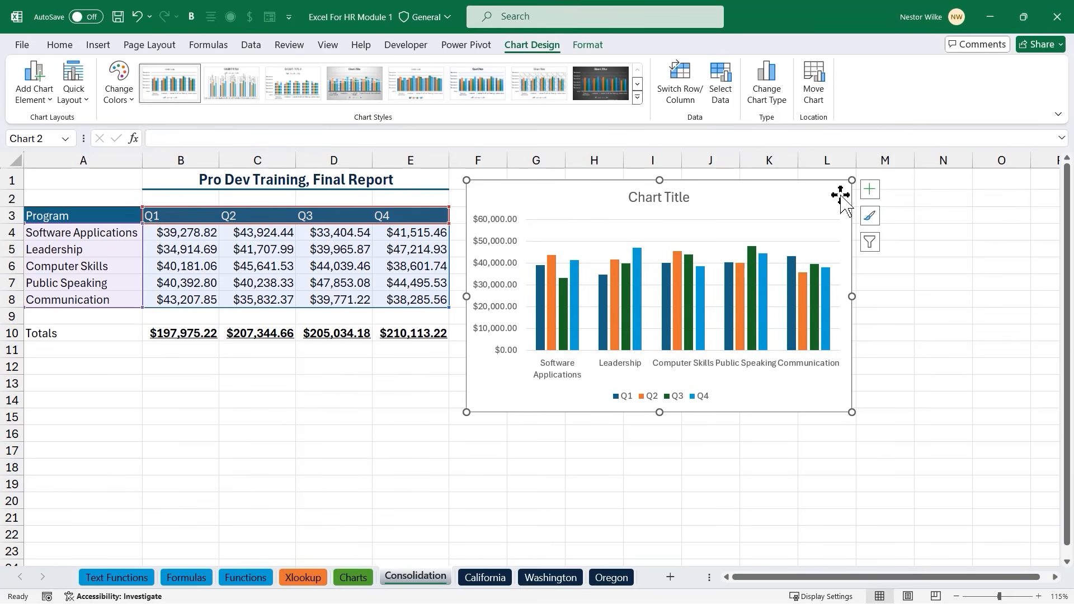
# Preview the available chart styles and apply the dark Style 8 to the clustered column chart
pyautogui.click(870, 217)
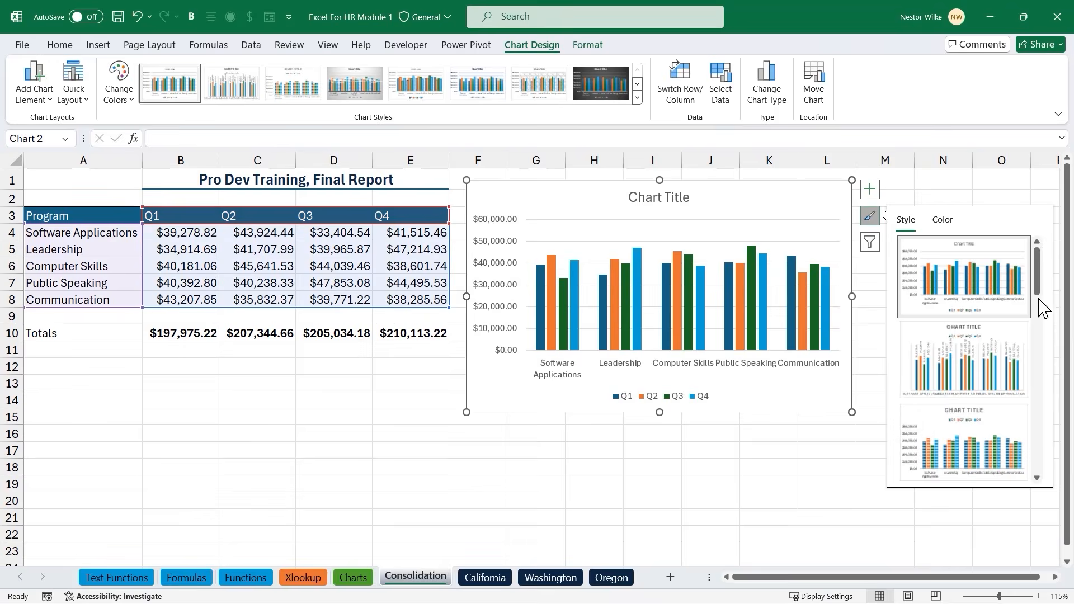
pyautogui.moveTo(1040, 277); pyautogui.dragTo(1038, 322)
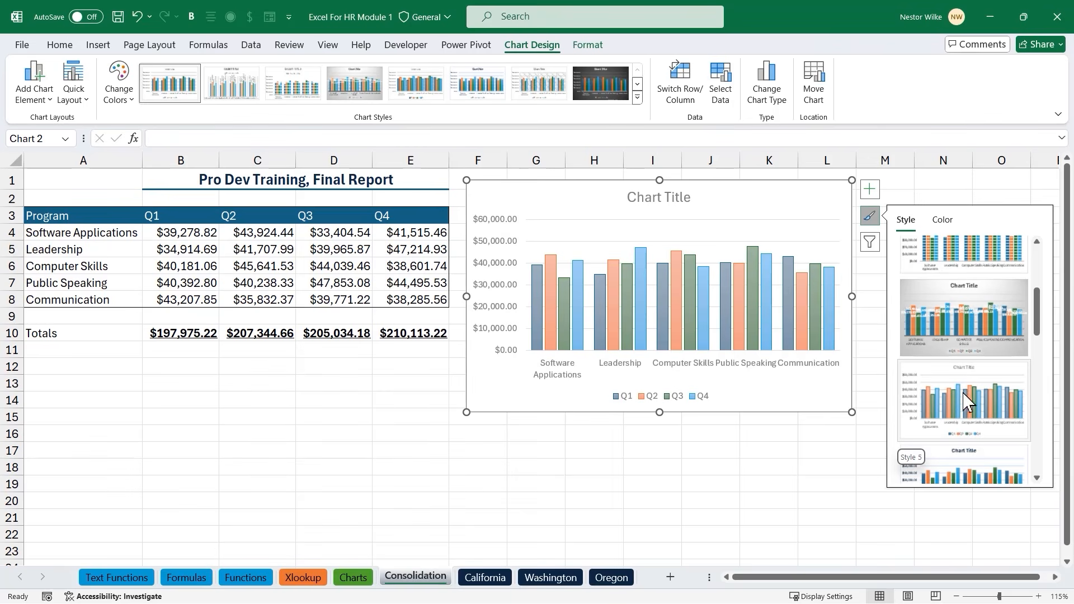
pyautogui.moveTo(1038, 316); pyautogui.dragTo(1039, 345)
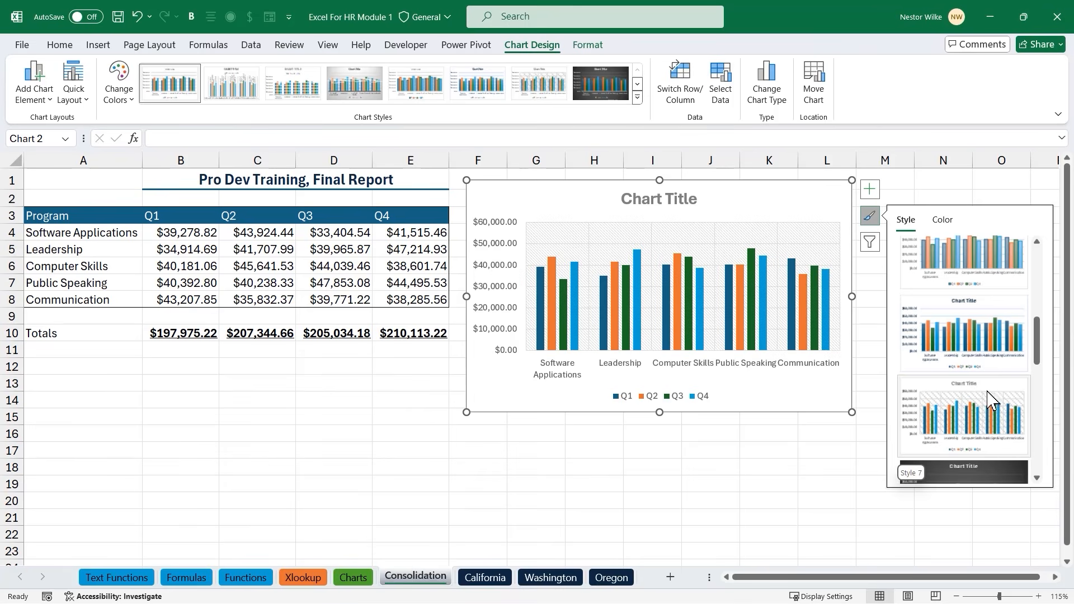
pyautogui.scroll(-2, 1036, 352)
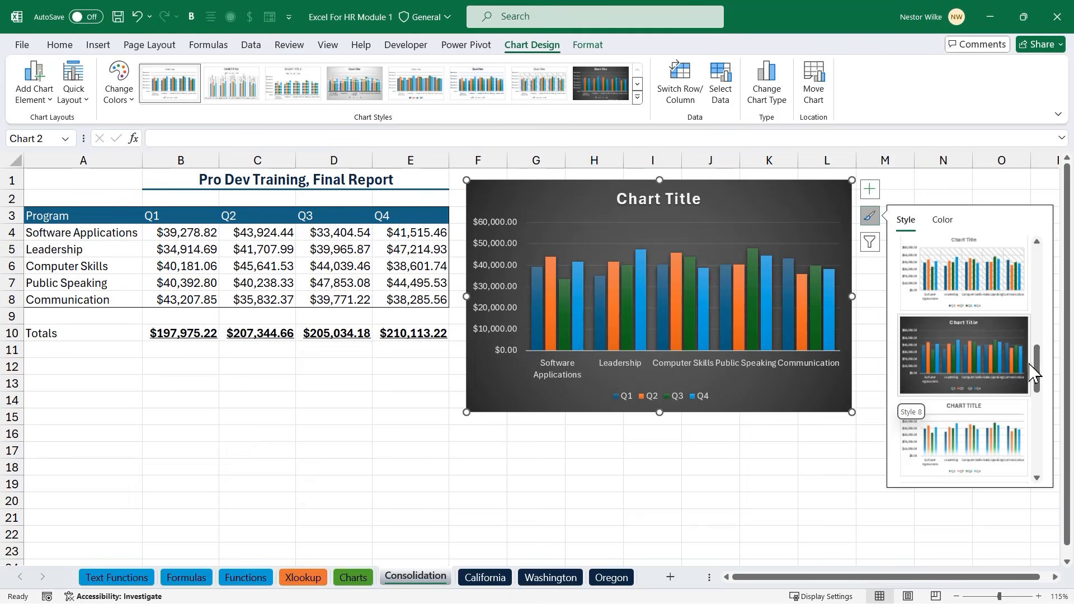
pyautogui.scroll(-1, 1042, 369)
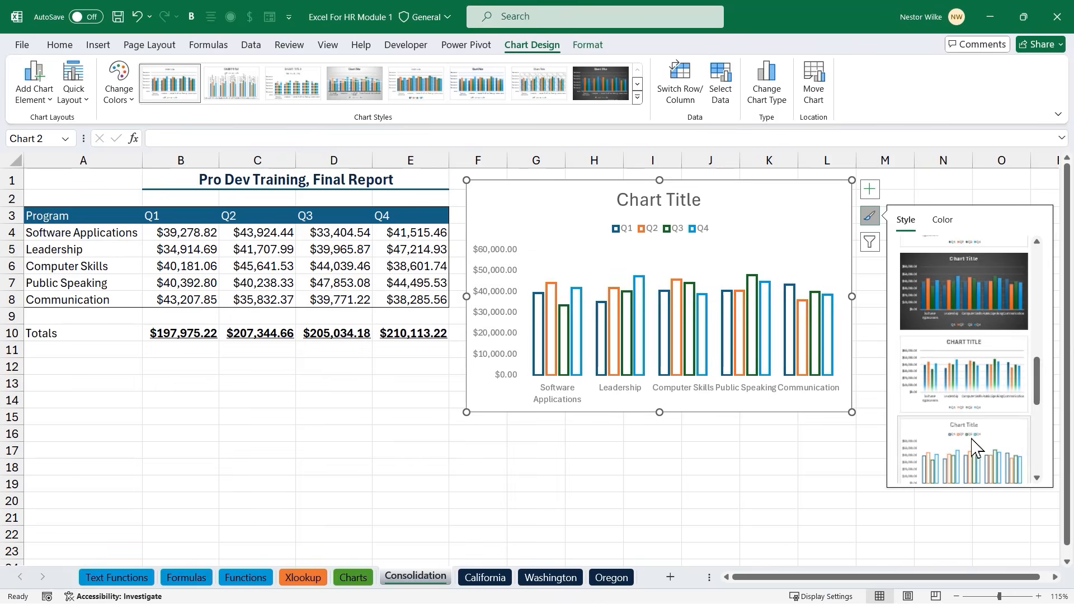
pyautogui.moveTo(1038, 381); pyautogui.dragTo(1039, 456)
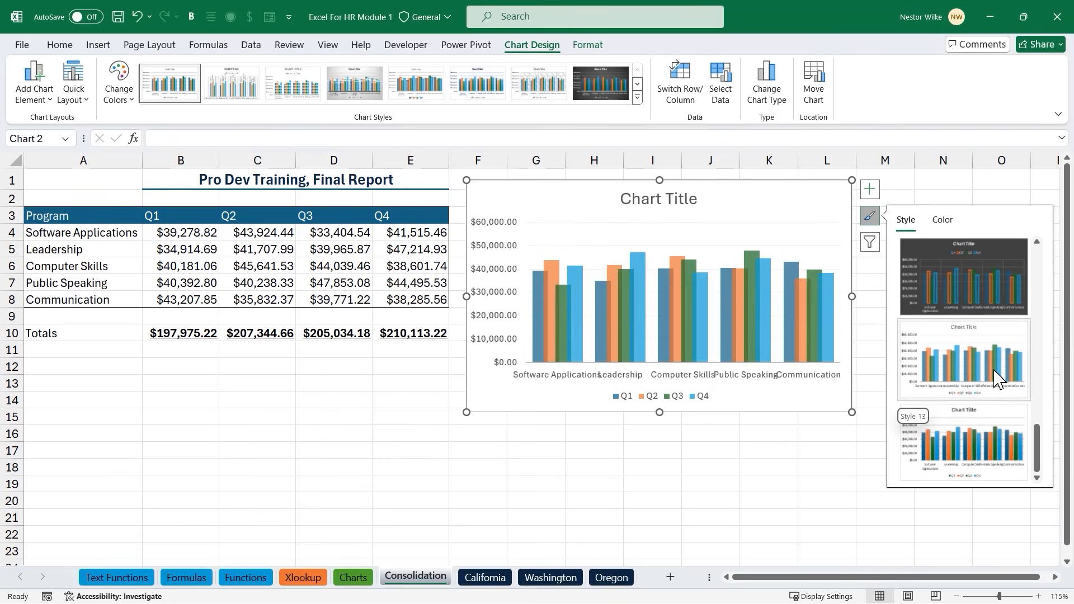
pyautogui.moveTo(1039, 448); pyautogui.dragTo(1037, 378)
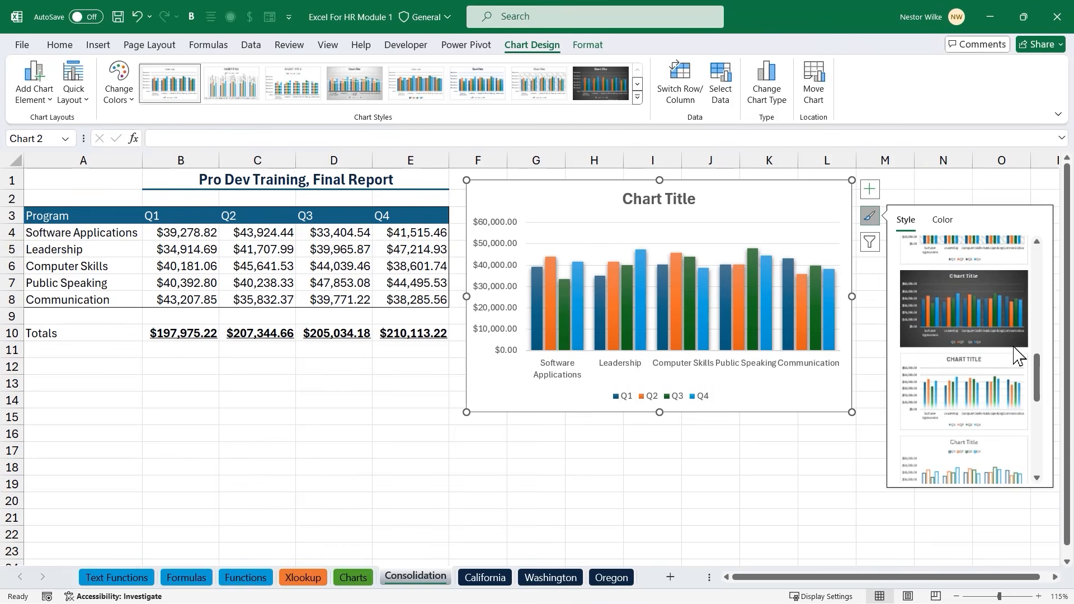
pyautogui.click(957, 302)
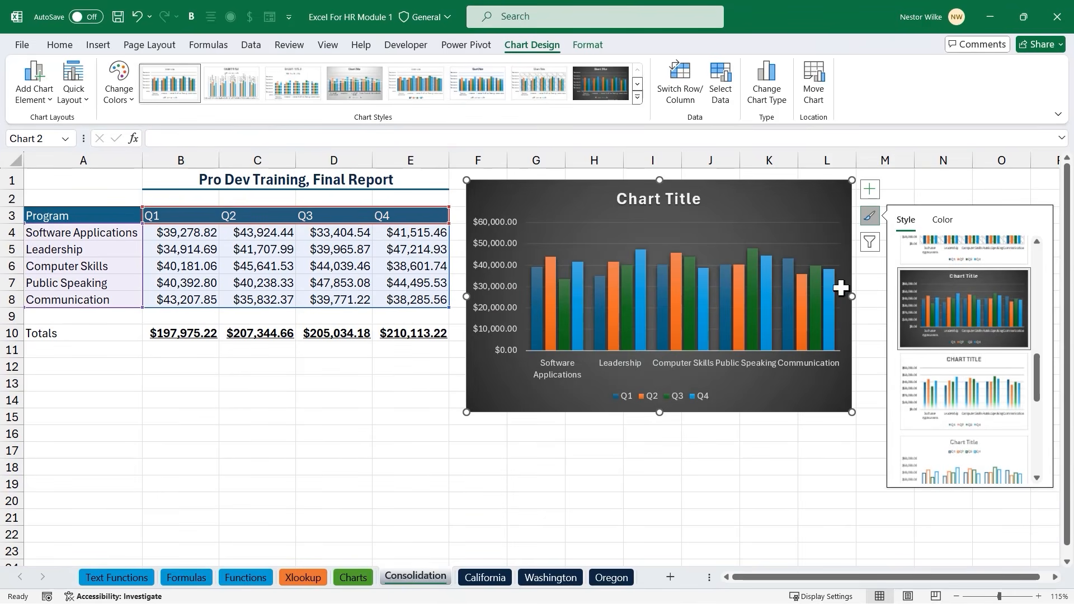
# Replace the placeholder chart title with "Quarterly Training Costs"
pyautogui.click(644, 199)
pyautogui.tripleClick(645, 199)
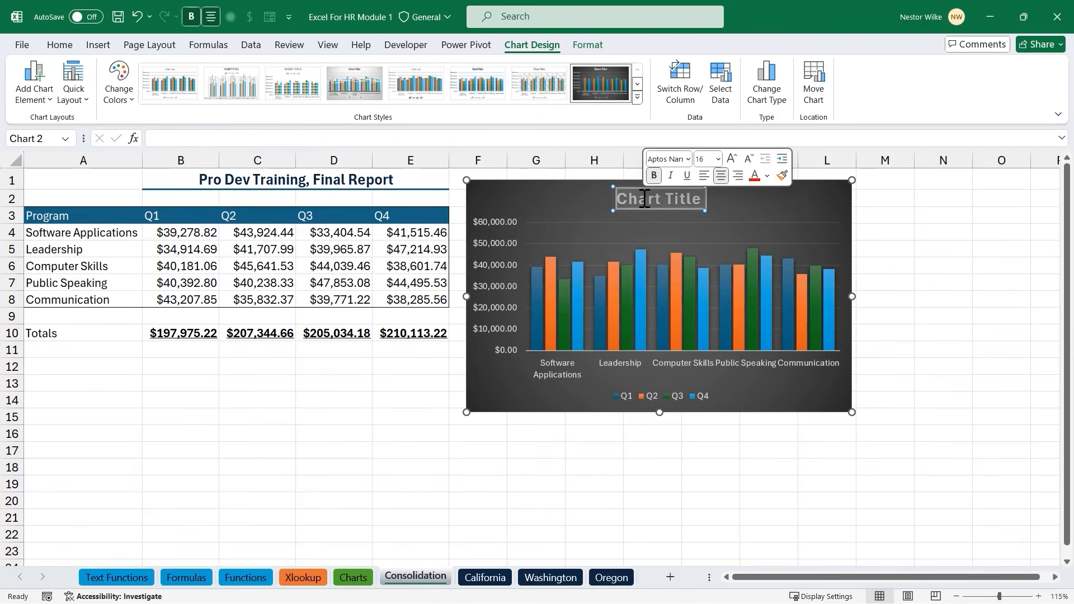
pyautogui.write('Que')
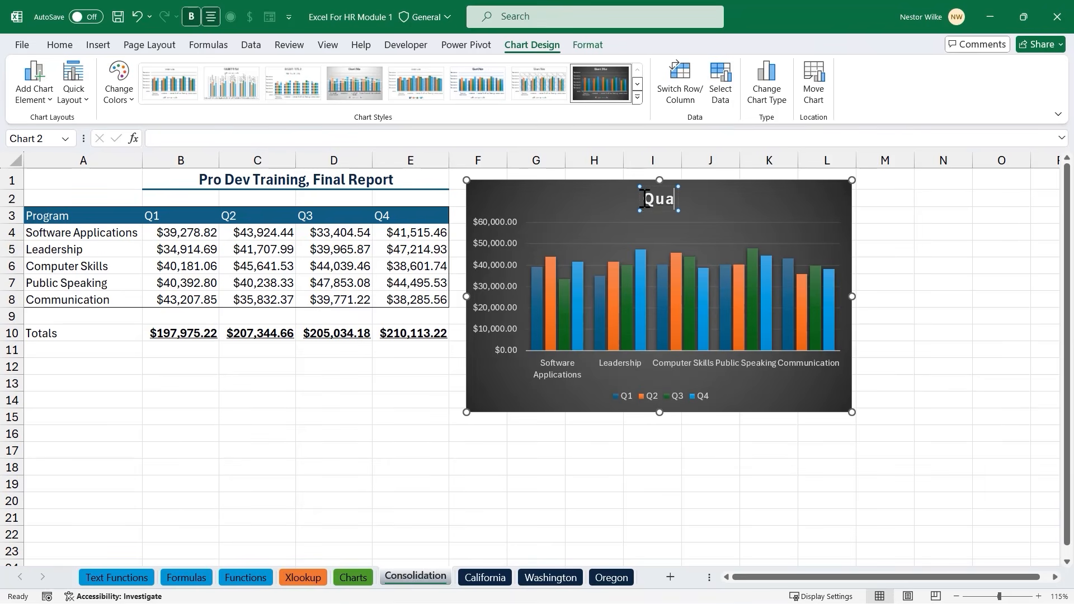
pyautogui.write('rte')
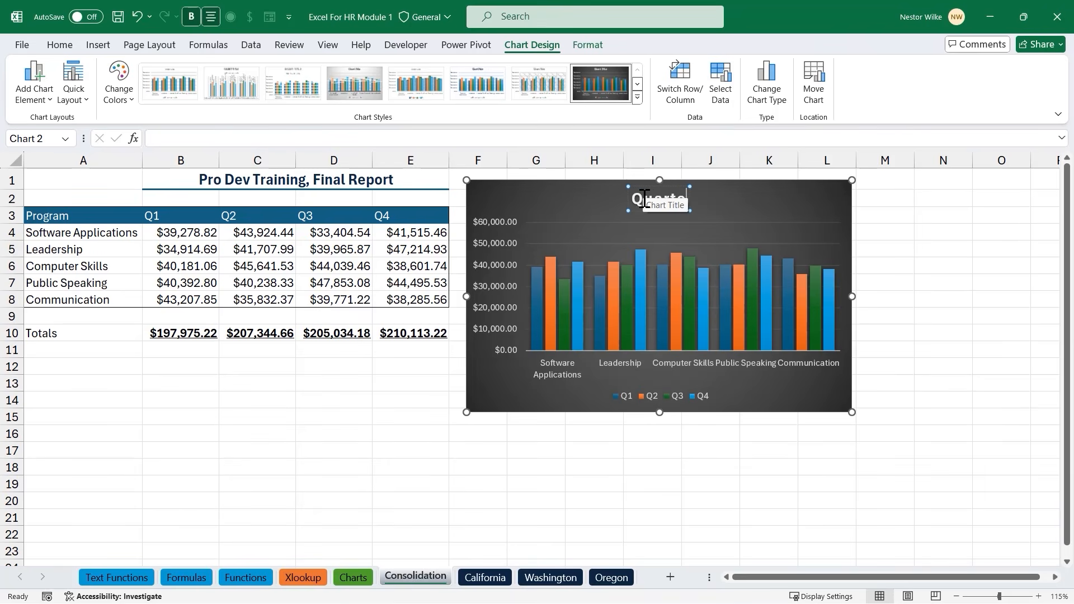
pyautogui.write('rly Training Costs')
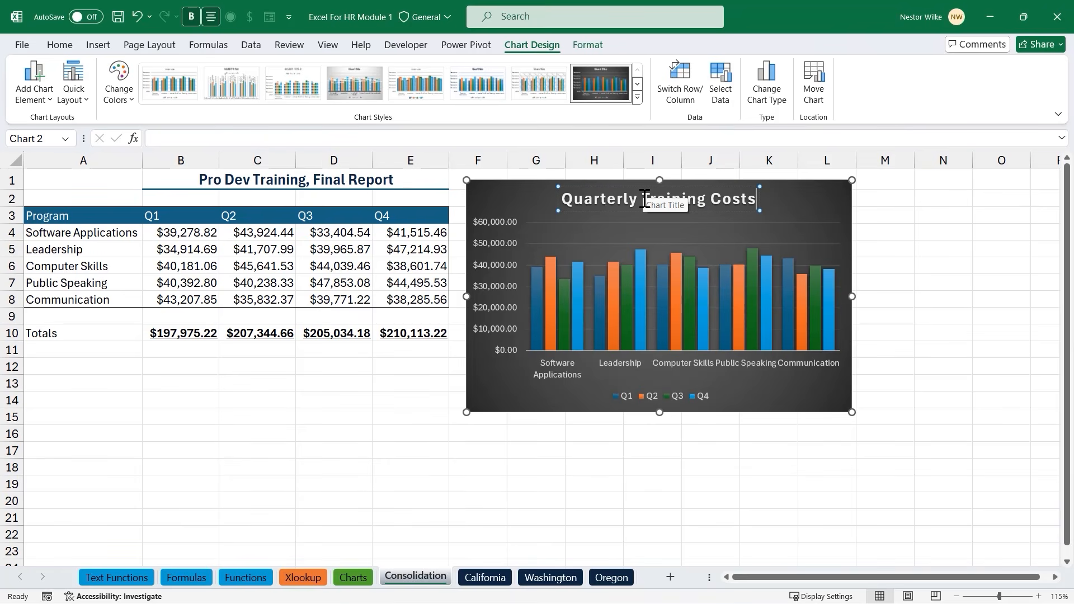
pyautogui.doubleClick(722, 201)
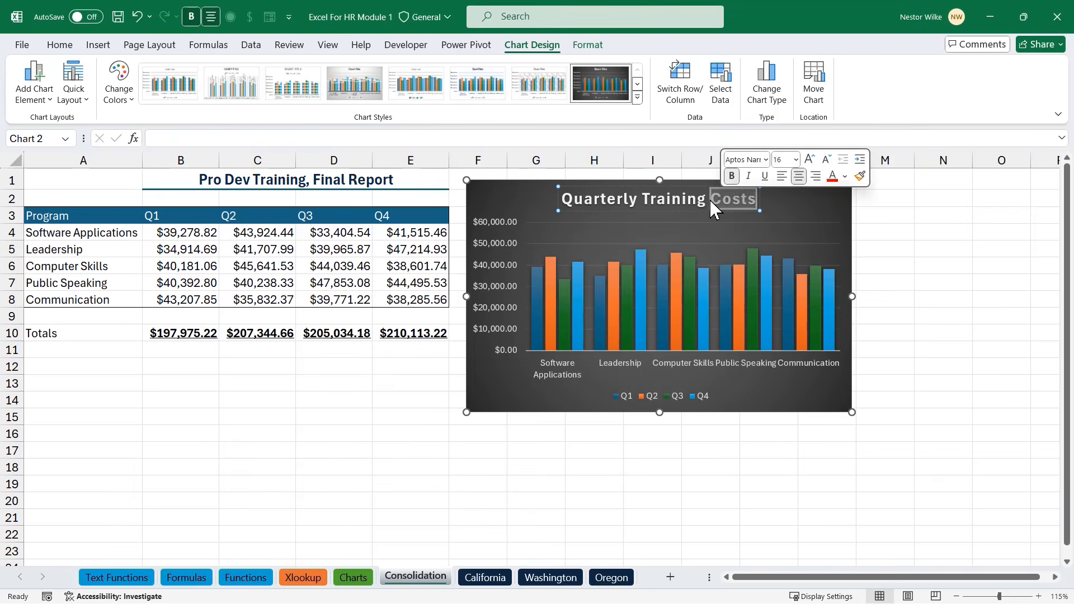
pyautogui.tripleClick(678, 196)
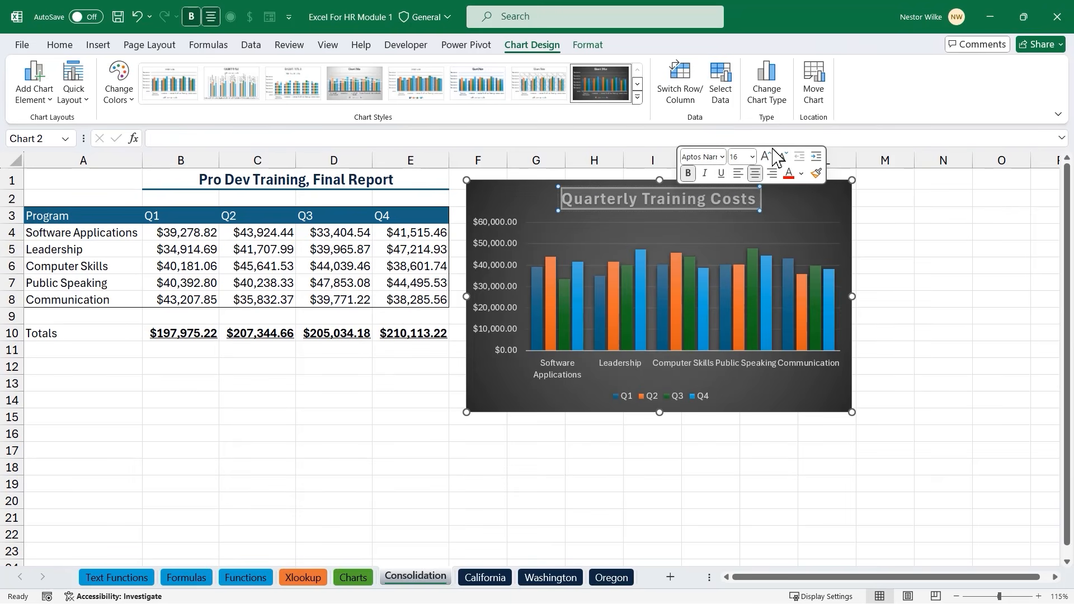
pyautogui.click(539, 182)
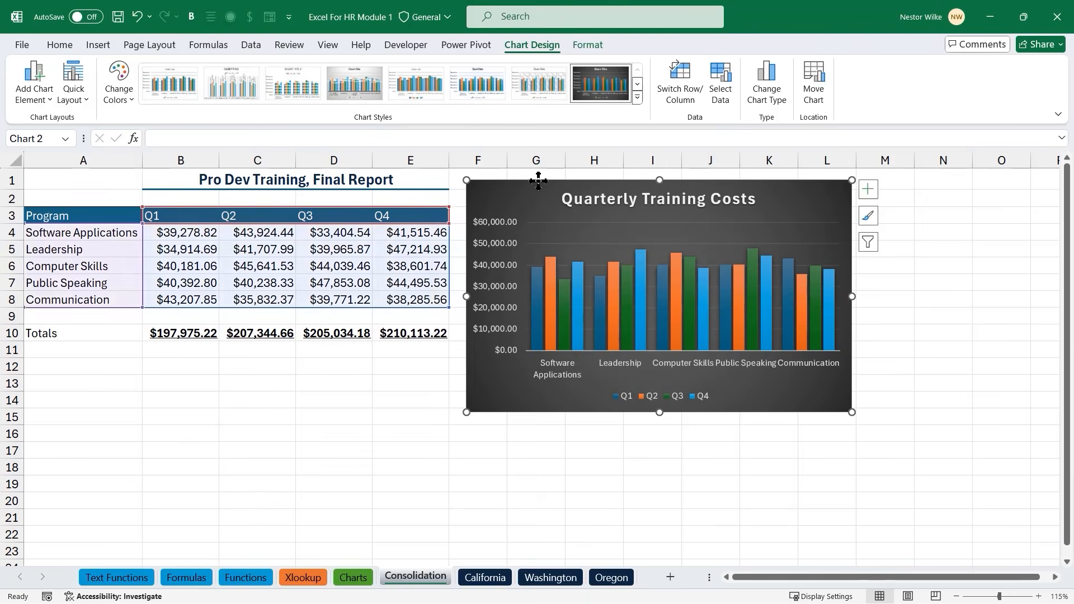
# Nudge the chart slightly away from the report table and switch its rows and columns so the quarters form the categories
pyautogui.moveTo(761, 182); pyautogui.dragTo(773, 184)
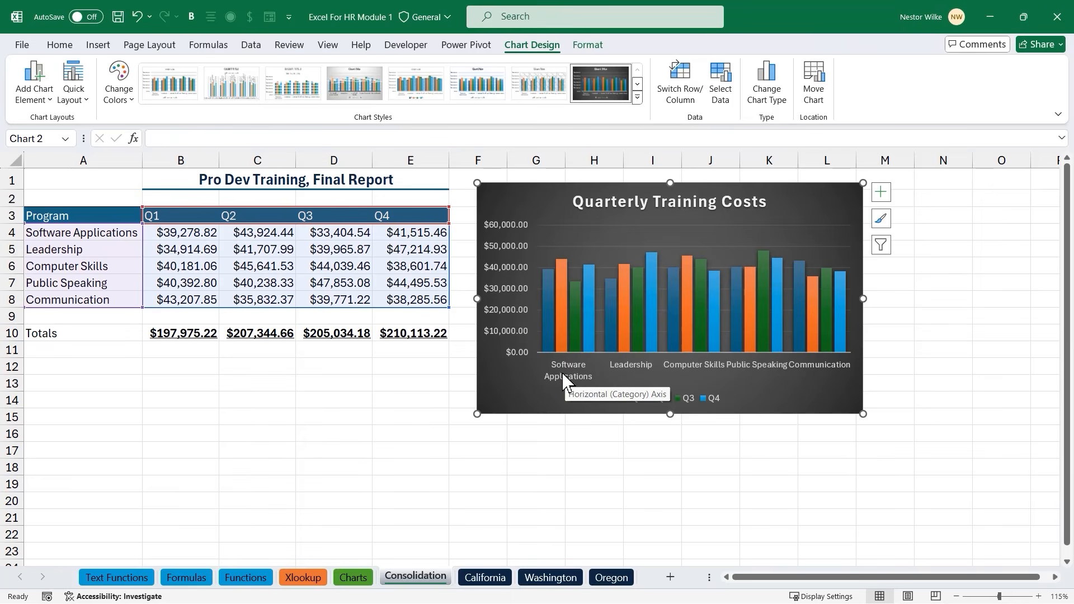
pyautogui.moveTo(546, 309)
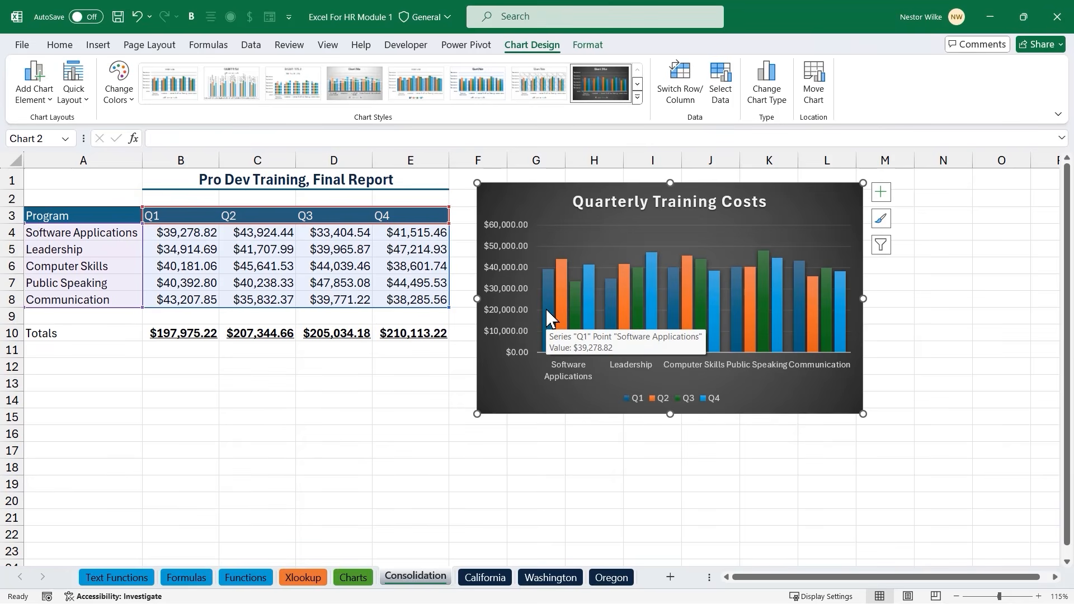
pyautogui.moveTo(561, 291)
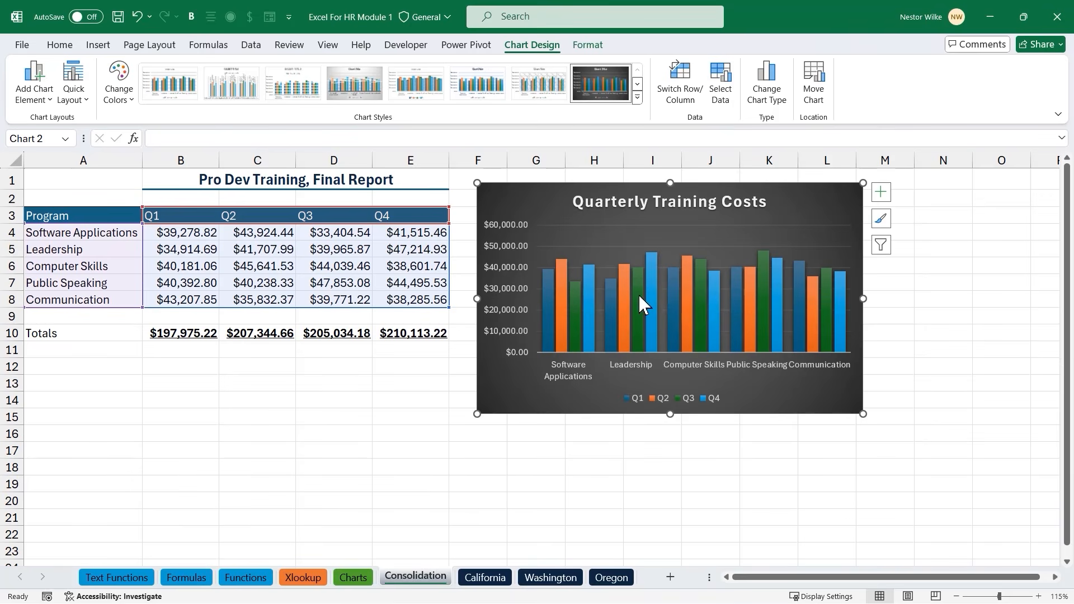
pyautogui.moveTo(745, 300)
pyautogui.click(688, 95)
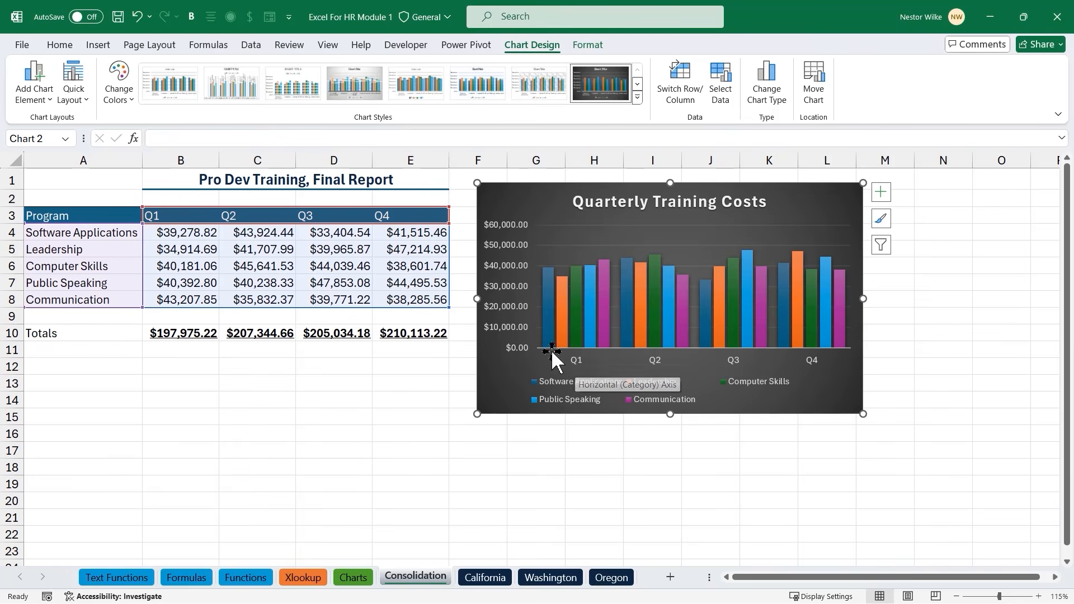
pyautogui.moveTo(551, 335)
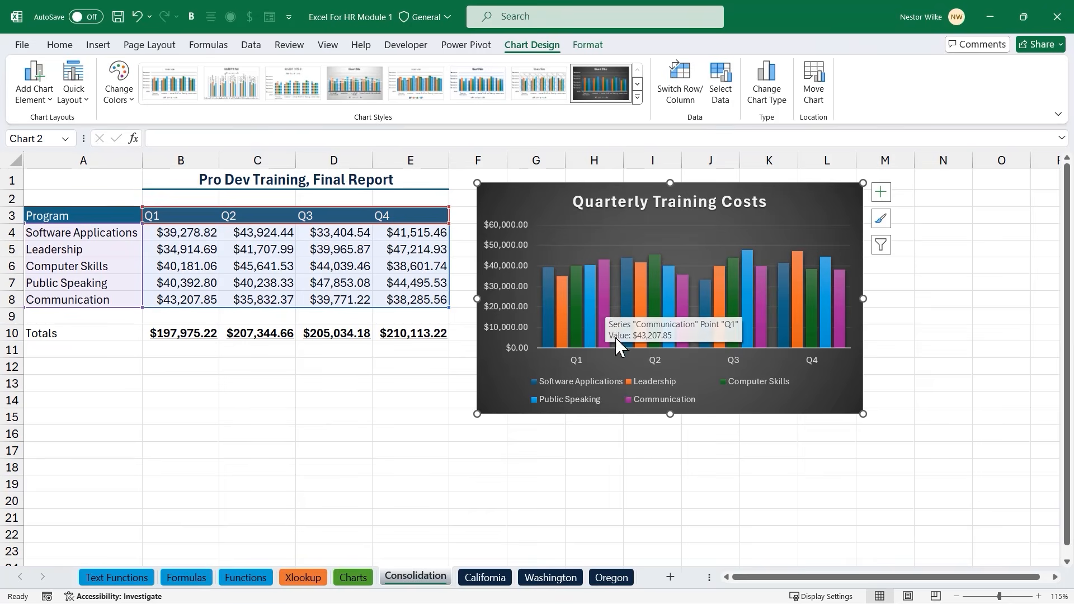
pyautogui.click(746, 463)
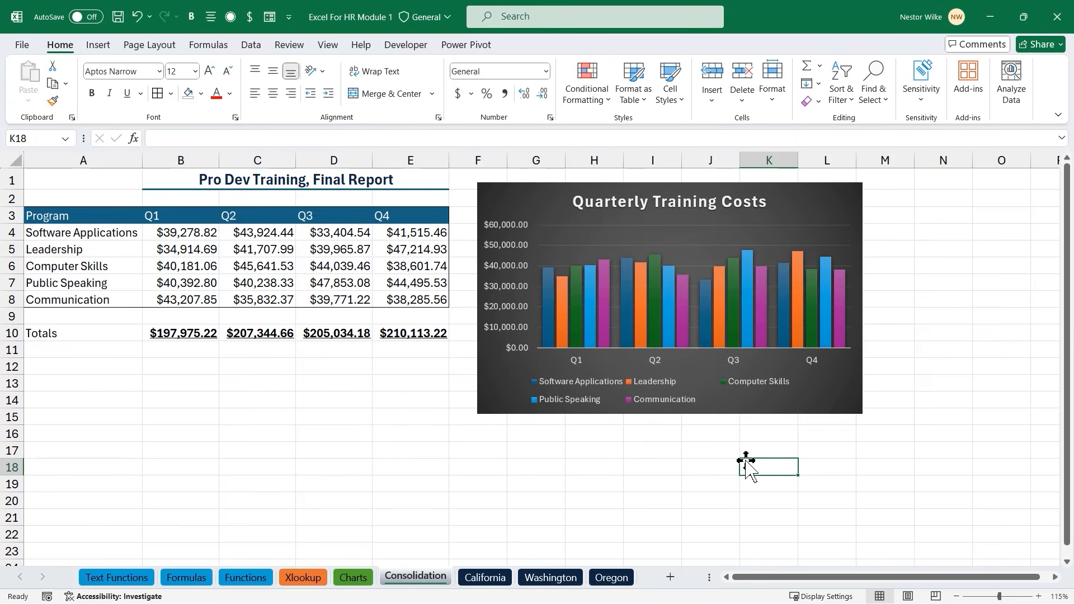
# Preview other color palettes on the chart, such as Colorful Palette 3, without applying any
pyautogui.click(839, 197)
pyautogui.click(882, 221)
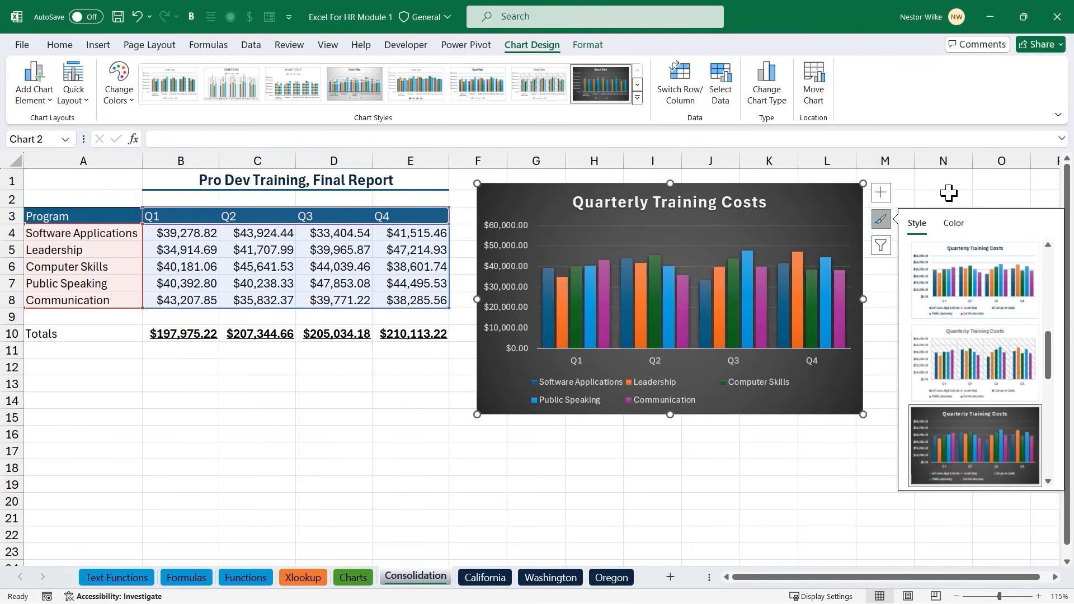
pyautogui.click(954, 225)
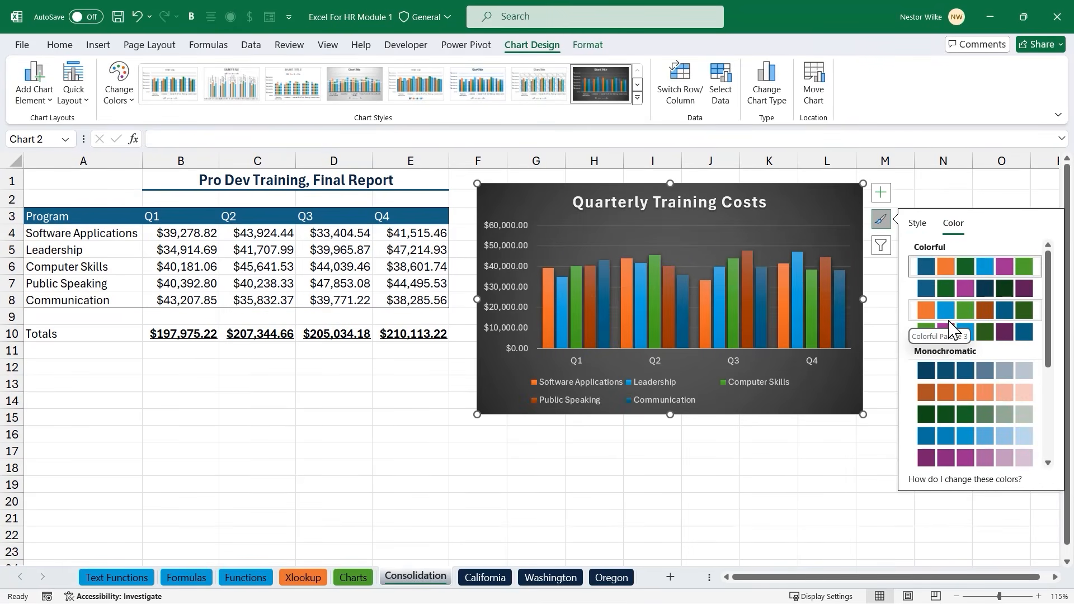
pyautogui.click(946, 186)
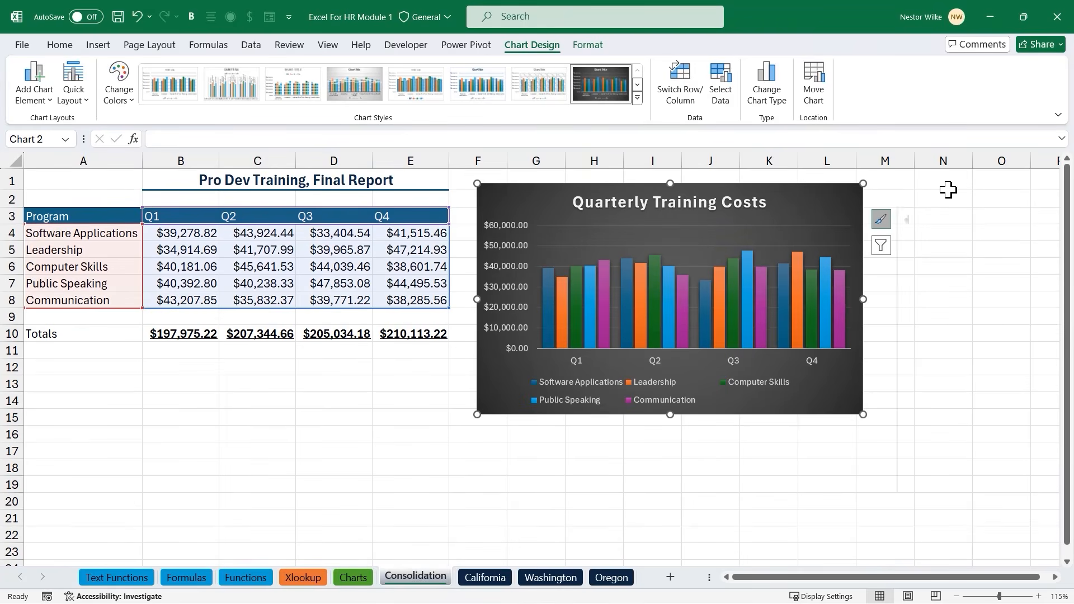
pyautogui.click(715, 468)
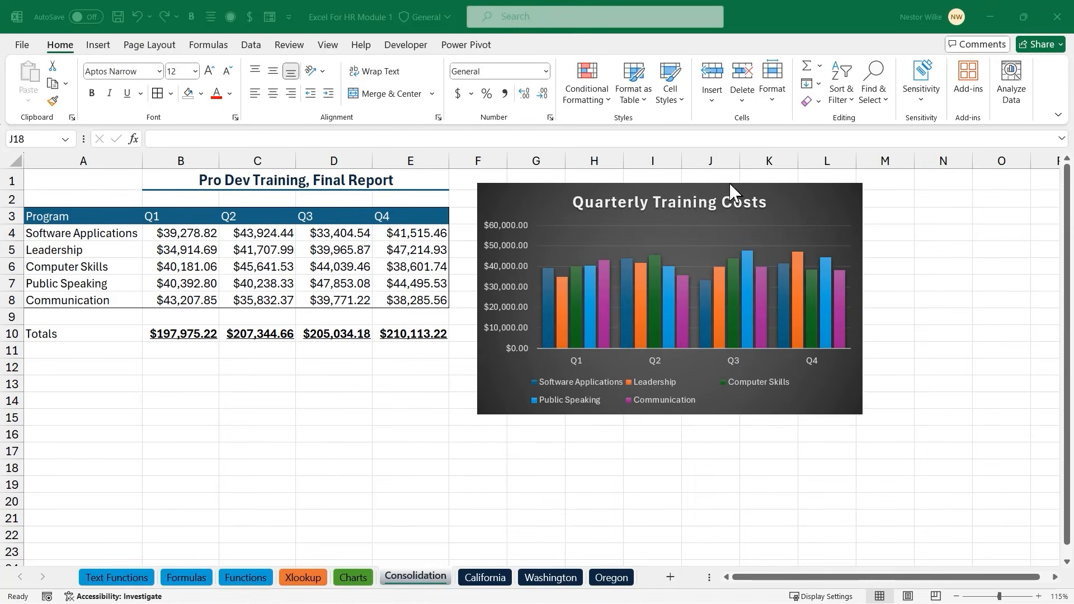
# Enlarge the chart to reach column O and the bottom of row 20, and change its type to 3-D Clustered Column
pyautogui.moveTo(706, 183); pyautogui.dragTo(714, 181)
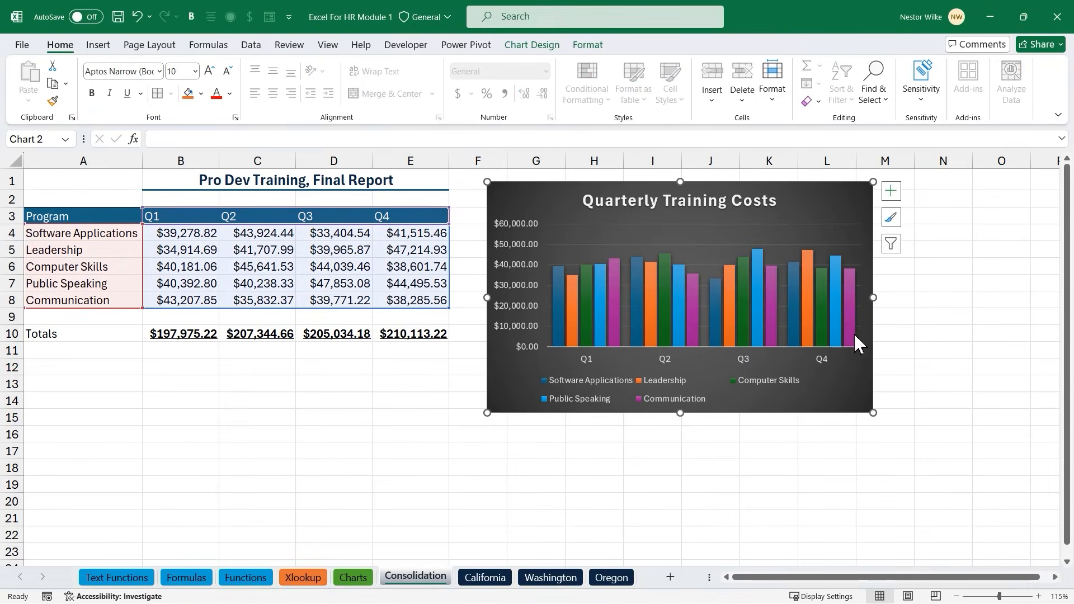
pyautogui.moveTo(874, 414); pyautogui.dragTo(1018, 512)
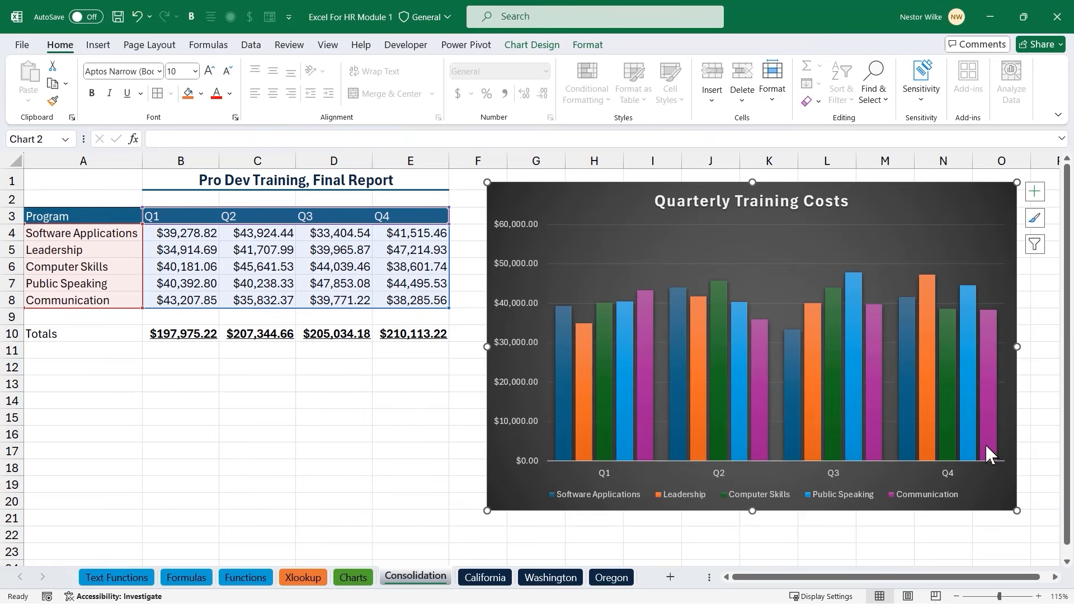
pyautogui.click(546, 49)
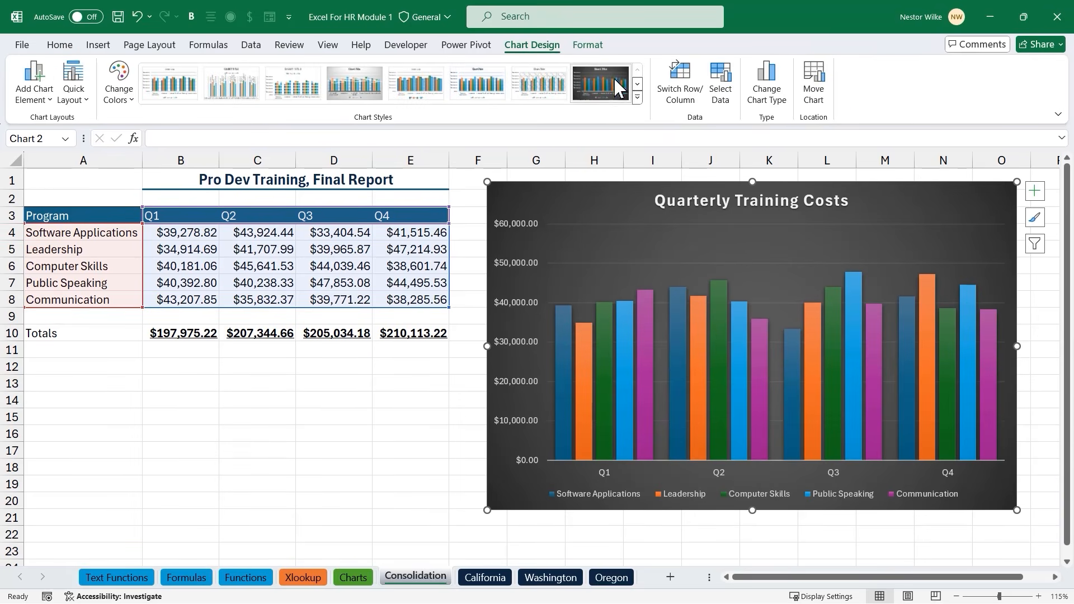
pyautogui.click(768, 85)
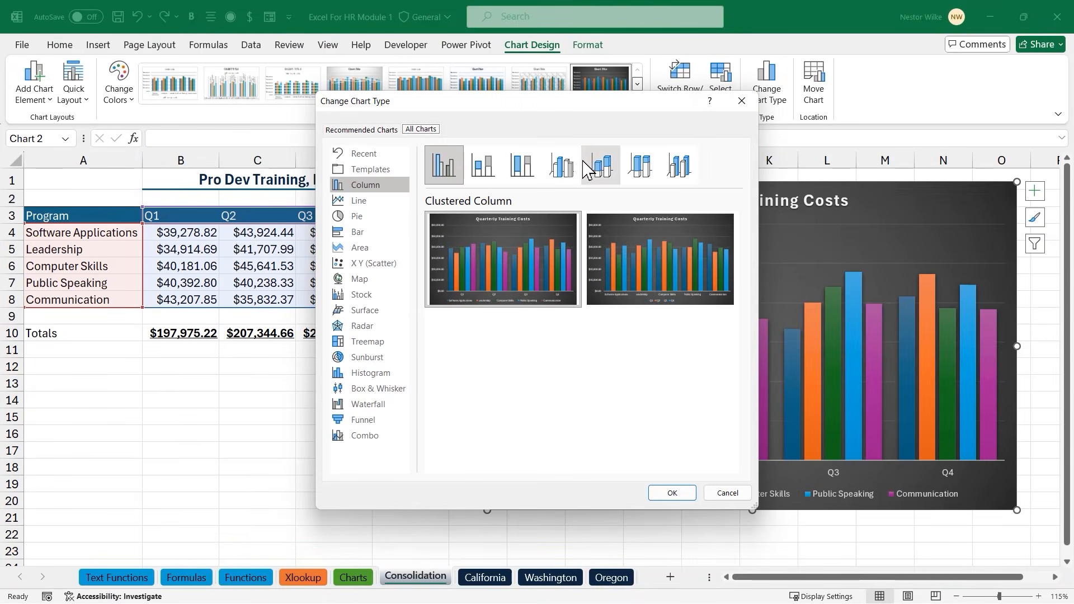
pyautogui.click(563, 166)
pyautogui.moveTo(602, 323)
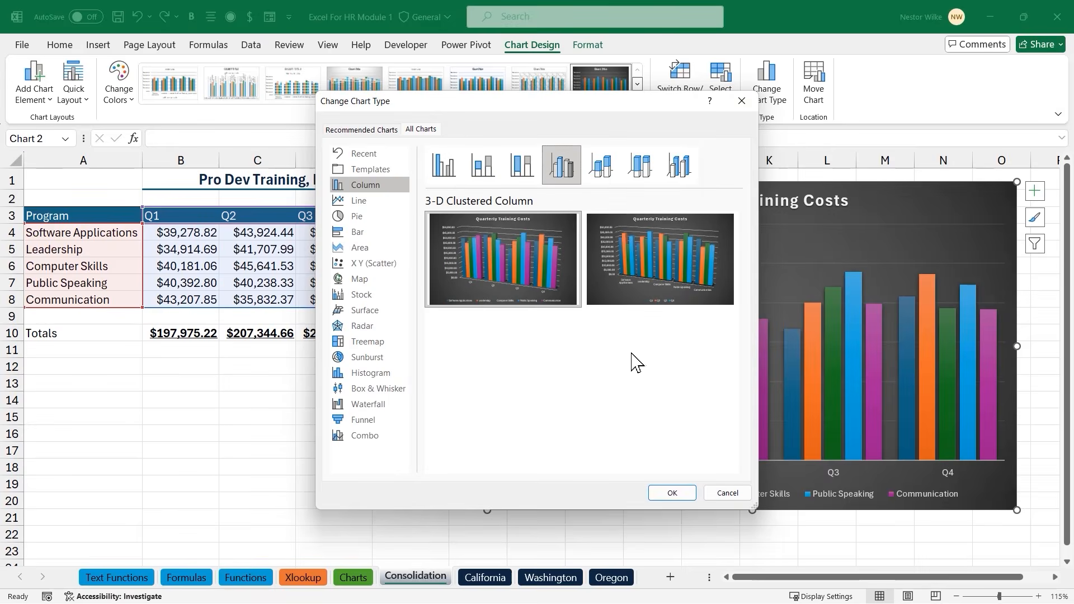
pyautogui.click(672, 493)
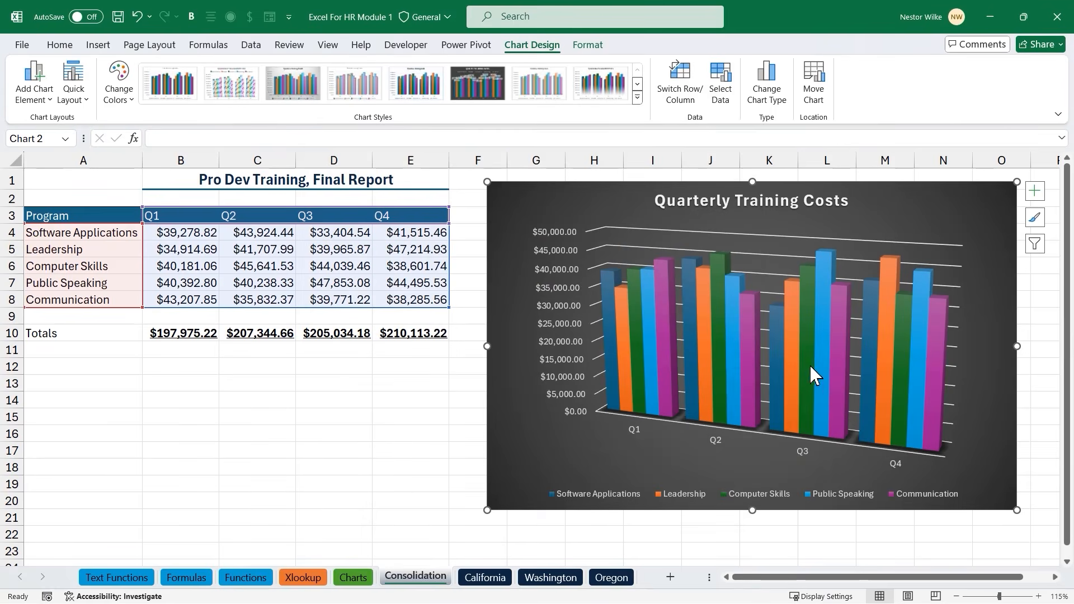
# Try the Treemap chart type on the training costs chart and undo that type change
pyautogui.click(776, 96)
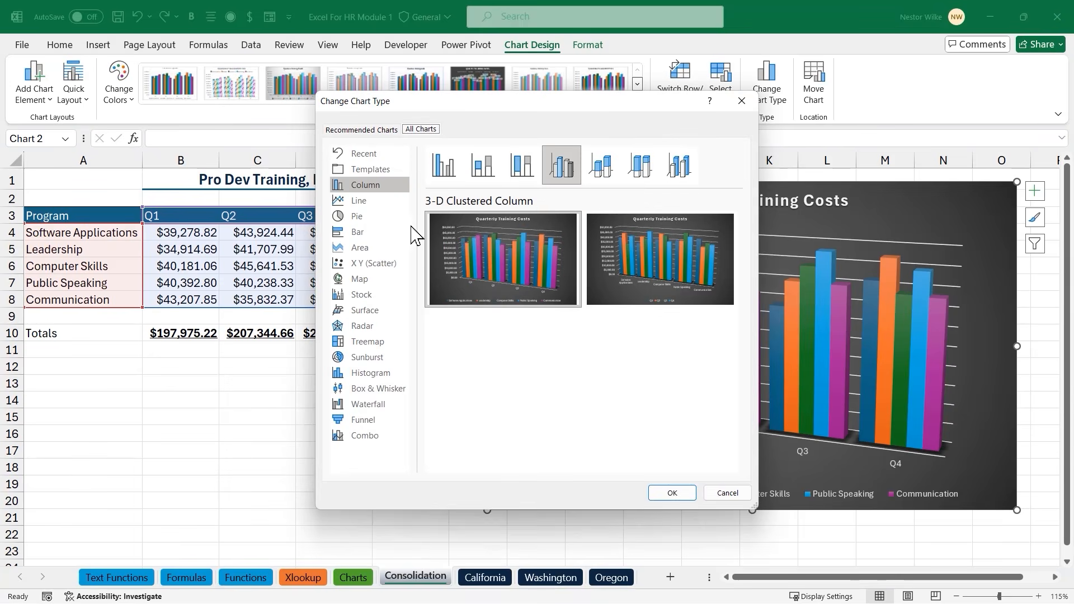
pyautogui.click(369, 344)
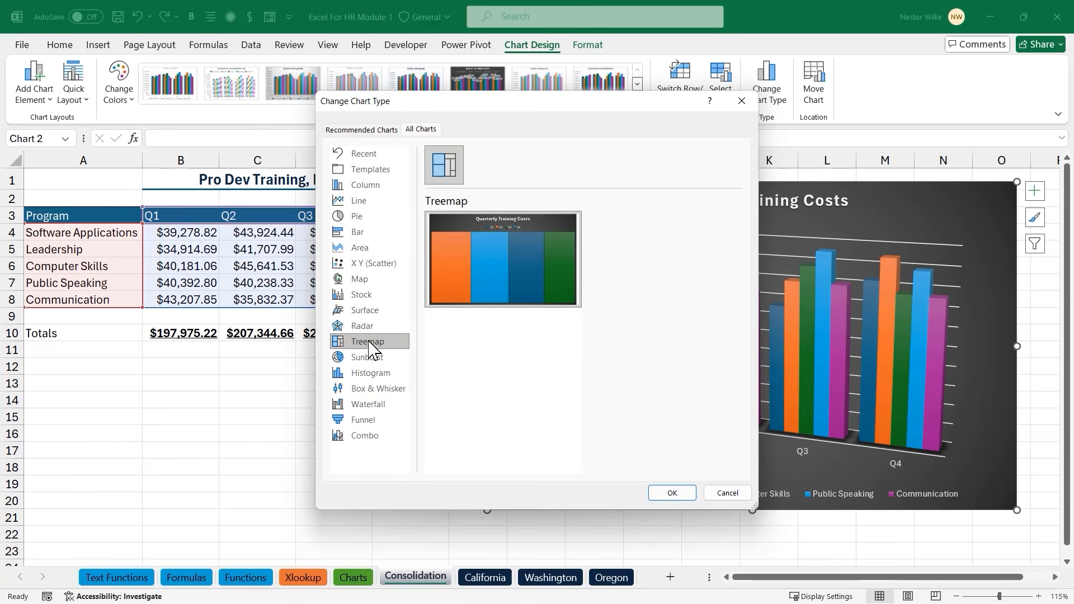
pyautogui.click(672, 494)
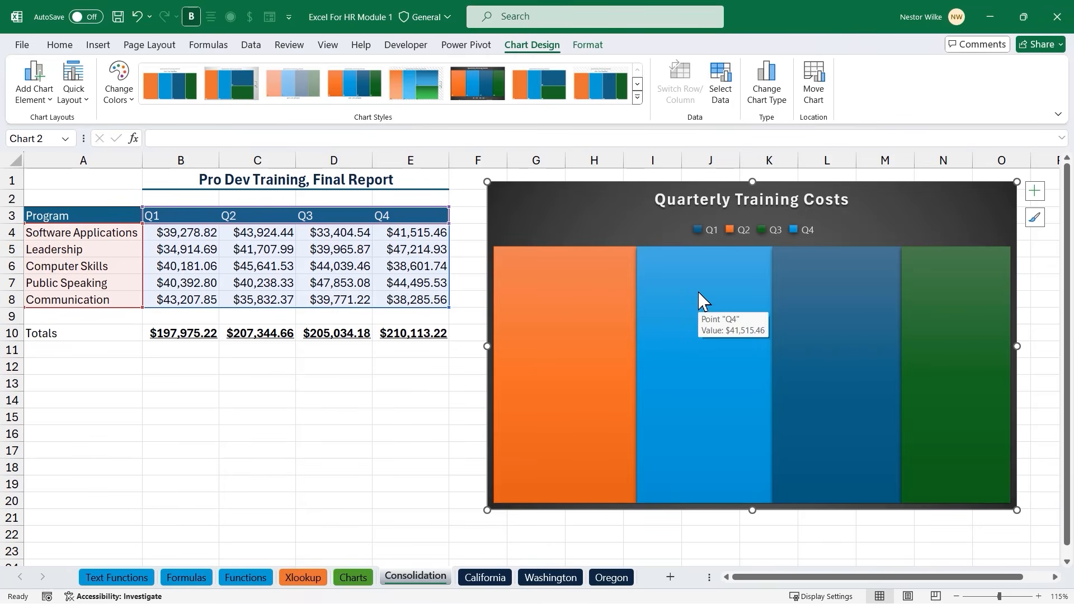
pyautogui.hotkey('ctrl', 'z')
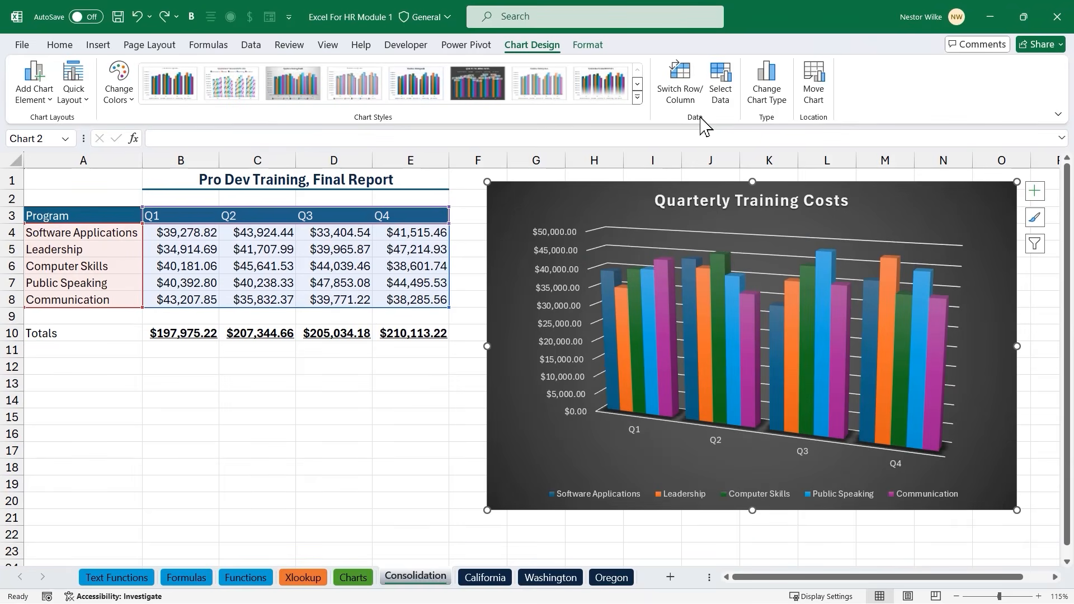
# Change the training costs chart to a 2-D Clustered Column and switch its rows and columns so the programs form the categories
pyautogui.click(768, 89)
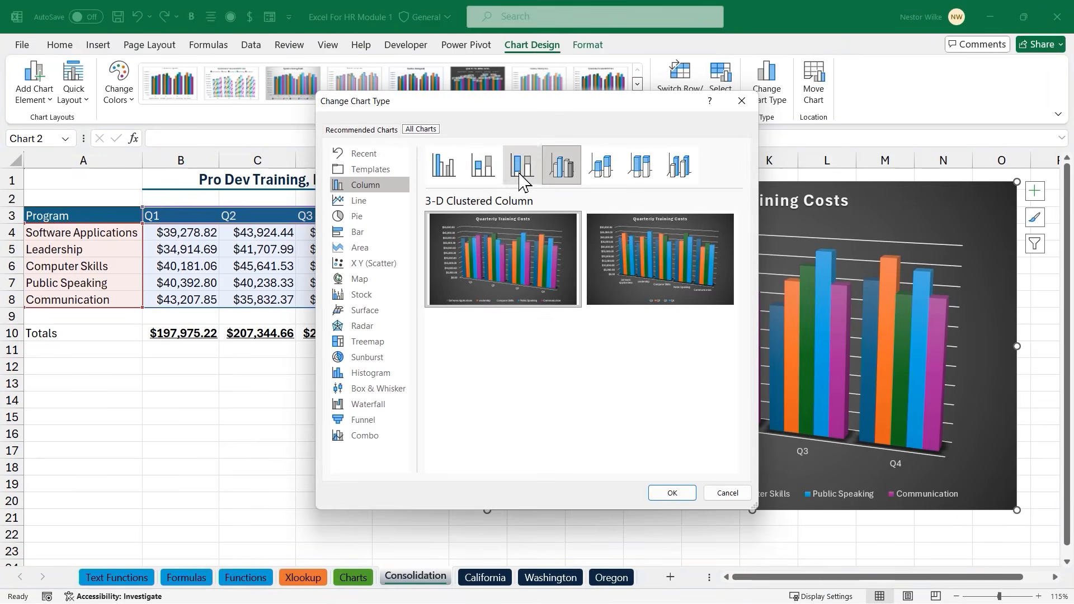
pyautogui.click(444, 168)
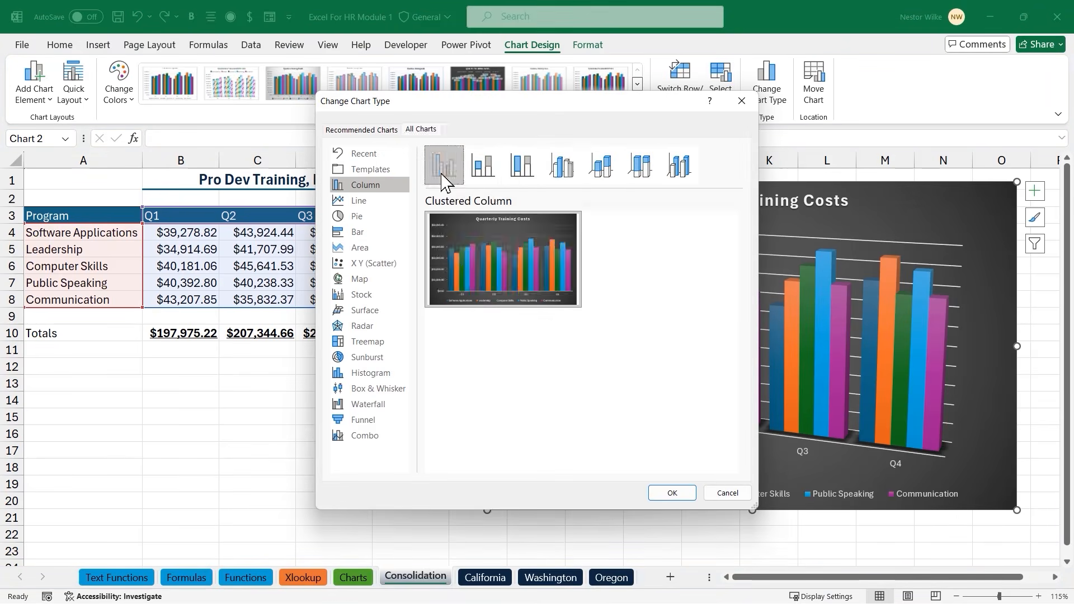
pyautogui.click(674, 493)
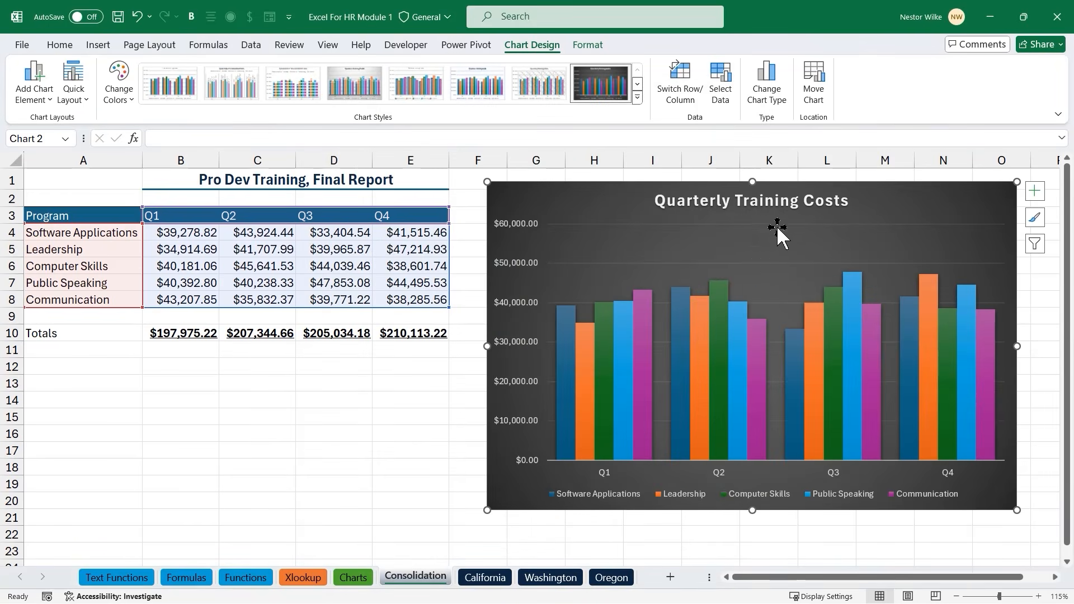
pyautogui.click(677, 87)
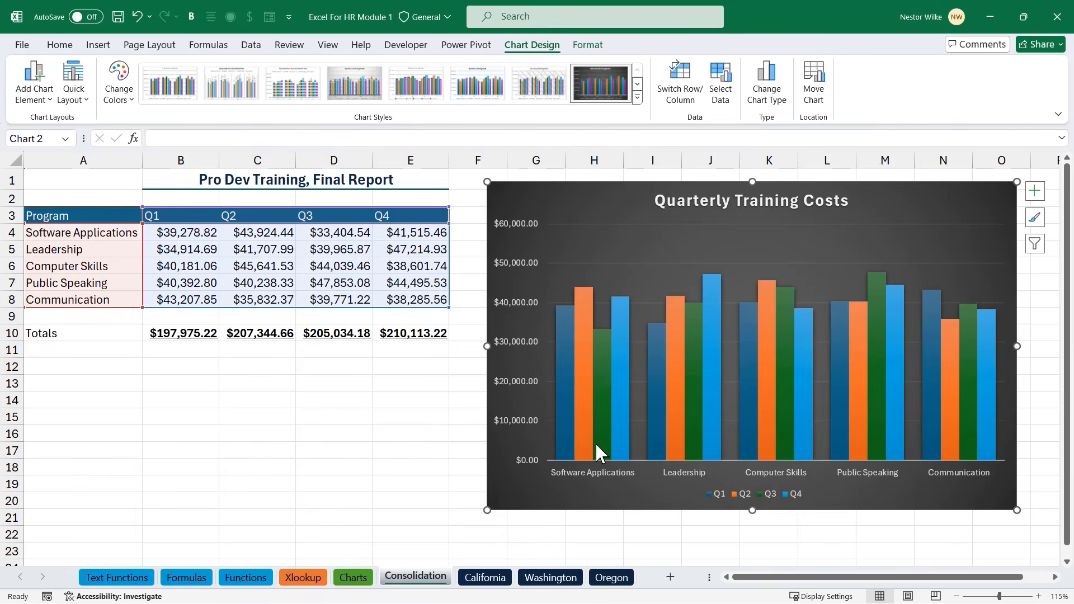
# Fill row 9 of the report with an Other program costing 25000, 30000, 35000 and 40000 for Q1 through Q4
pyautogui.click(95, 315)
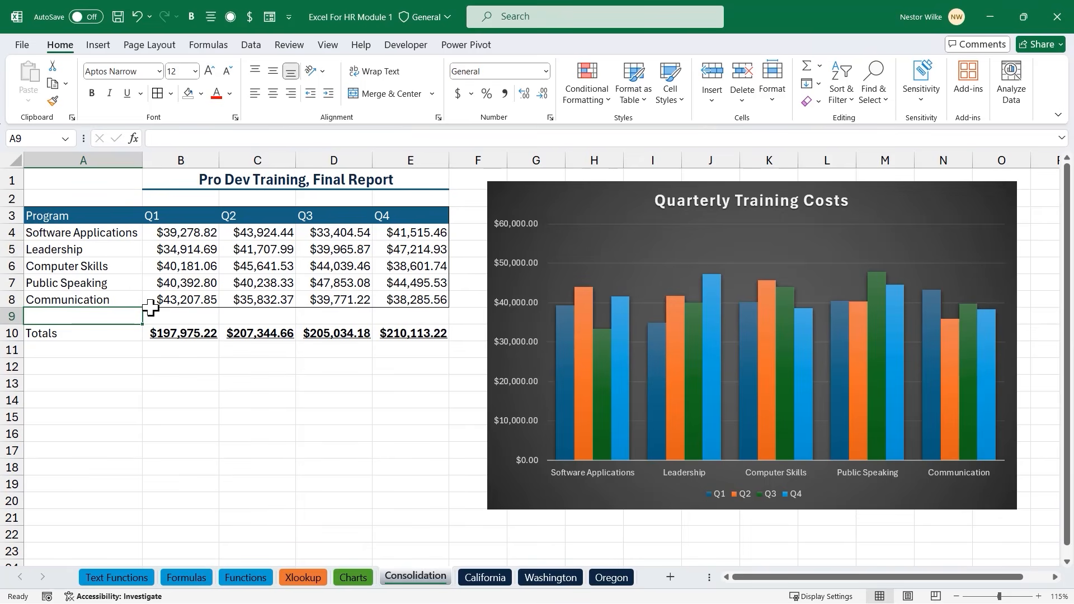
pyautogui.write('Other')
pyautogui.press('Tab')
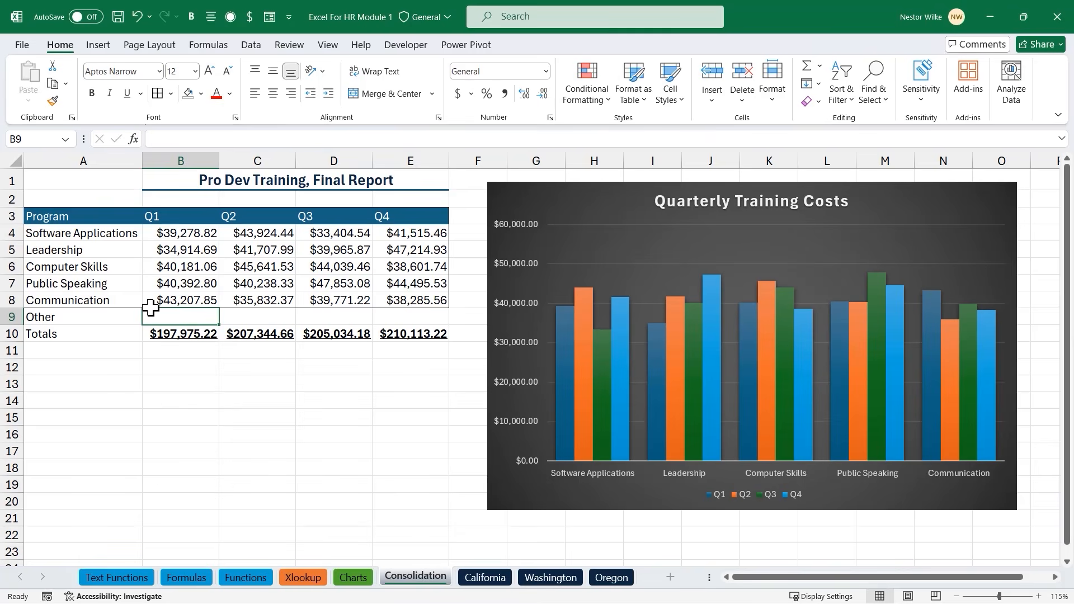
pyautogui.write('25000')
pyautogui.press('Tab')
pyautogui.write('30,000')
pyautogui.press('Tab')
pyautogui.write('35000')
pyautogui.press('Tab')
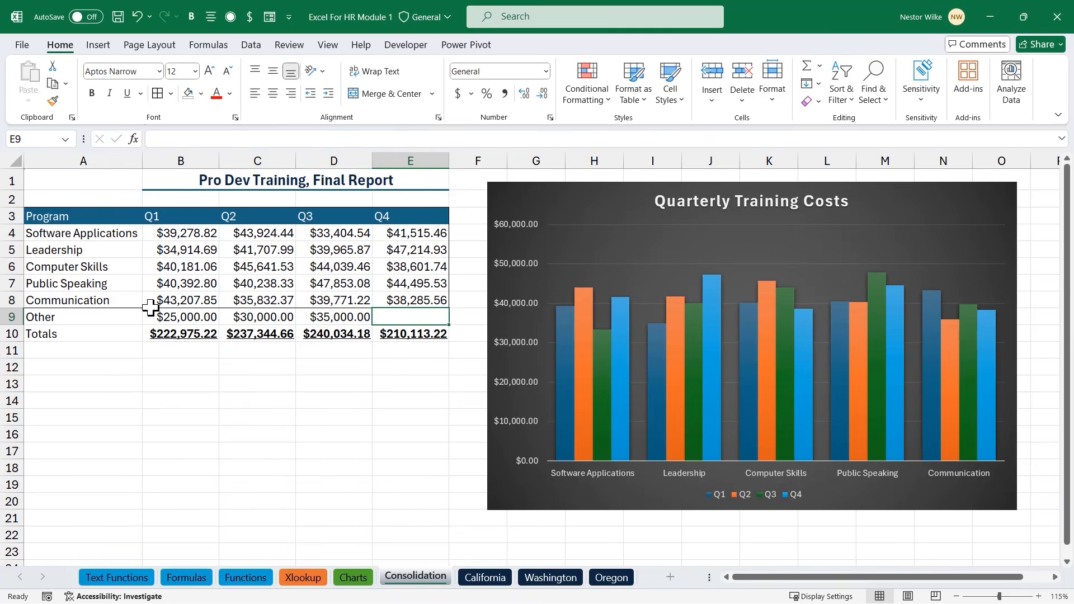
pyautogui.write('40000')
pyautogui.press('Return')
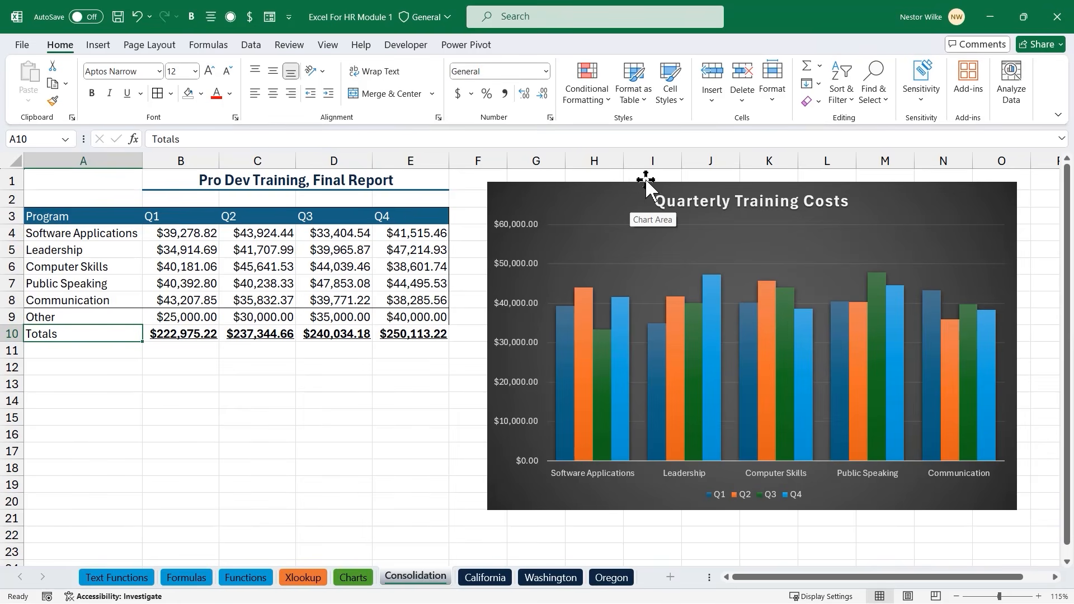
# Extend the chart's source range down to row 9 so it includes the Other program
pyautogui.click(631, 181)
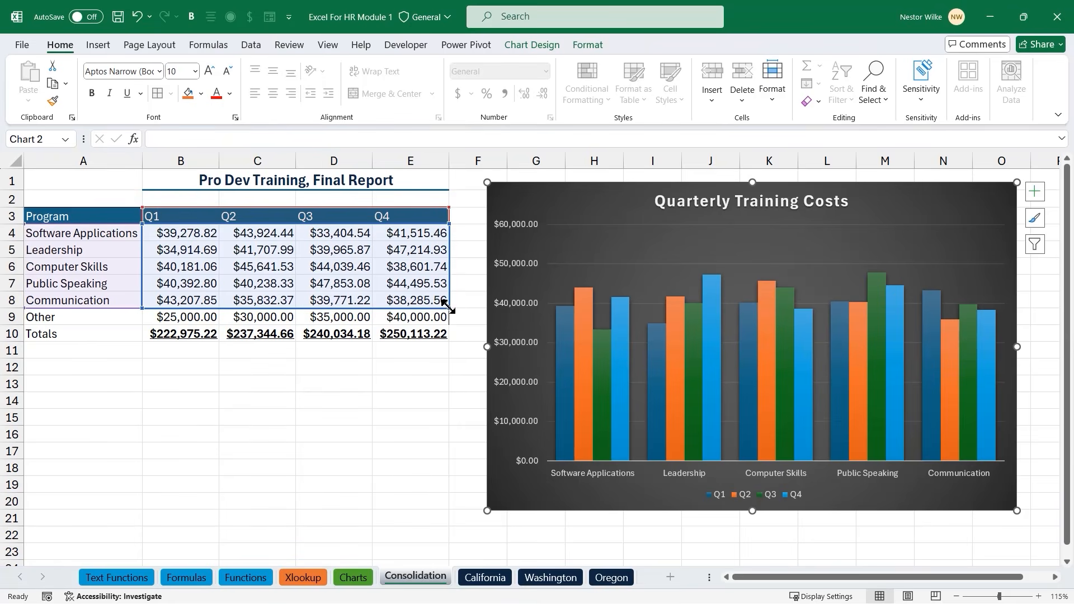
pyautogui.moveTo(450, 317)
pyautogui.mouseDown()
pyautogui.moveTo(442, 300)
pyautogui.moveTo(328, 283)
pyautogui.moveTo(235, 285)
pyautogui.moveTo(232, 312)
pyautogui.moveTo(430, 324)
pyautogui.mouseUp()
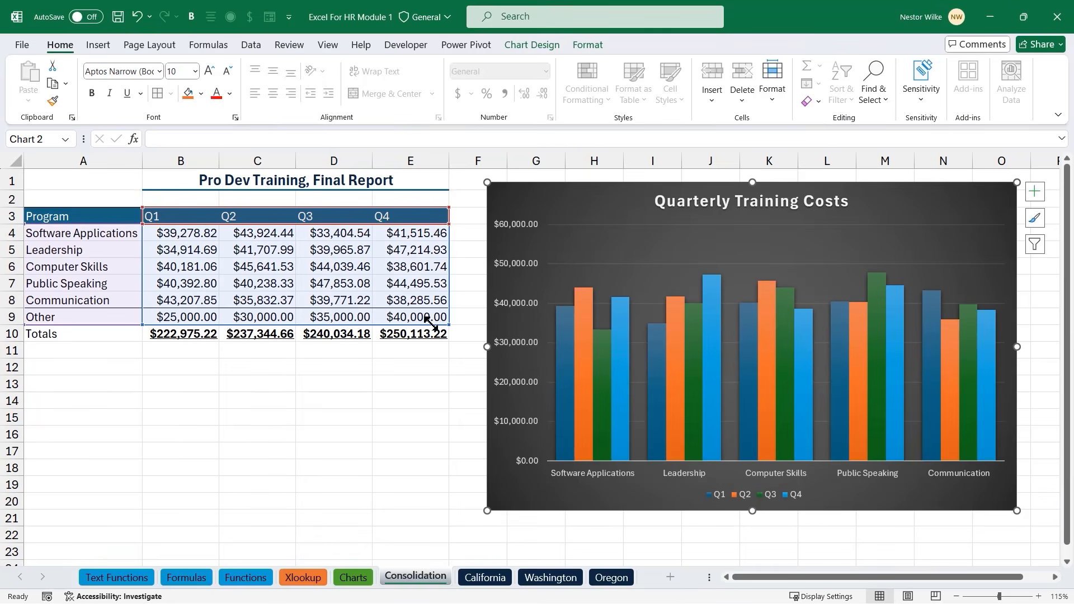
pyautogui.moveTo(431, 323); pyautogui.dragTo(432, 325)
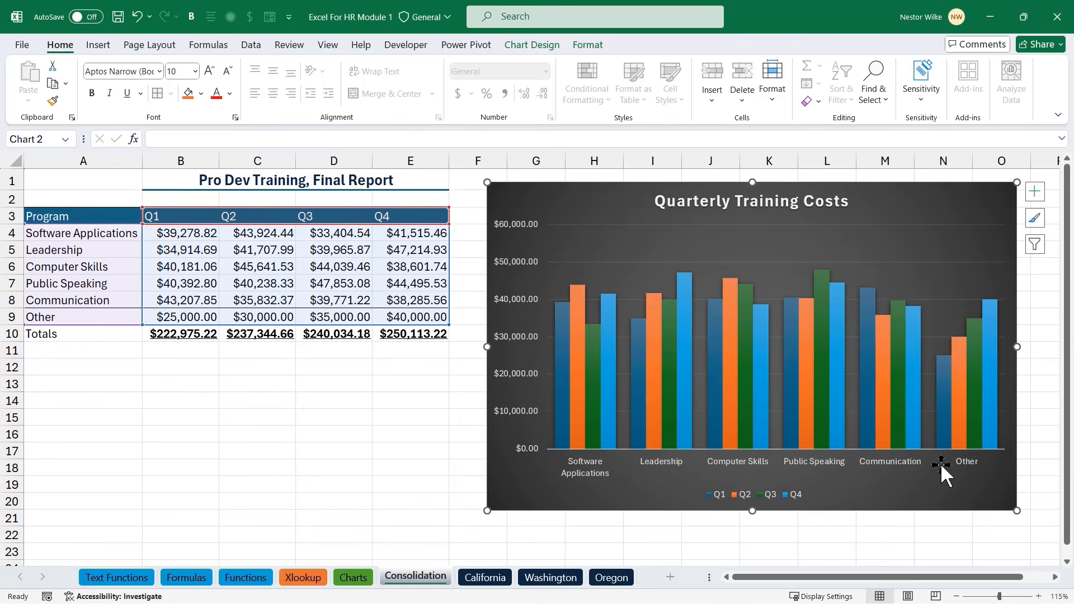
pyautogui.moveTo(983, 361)
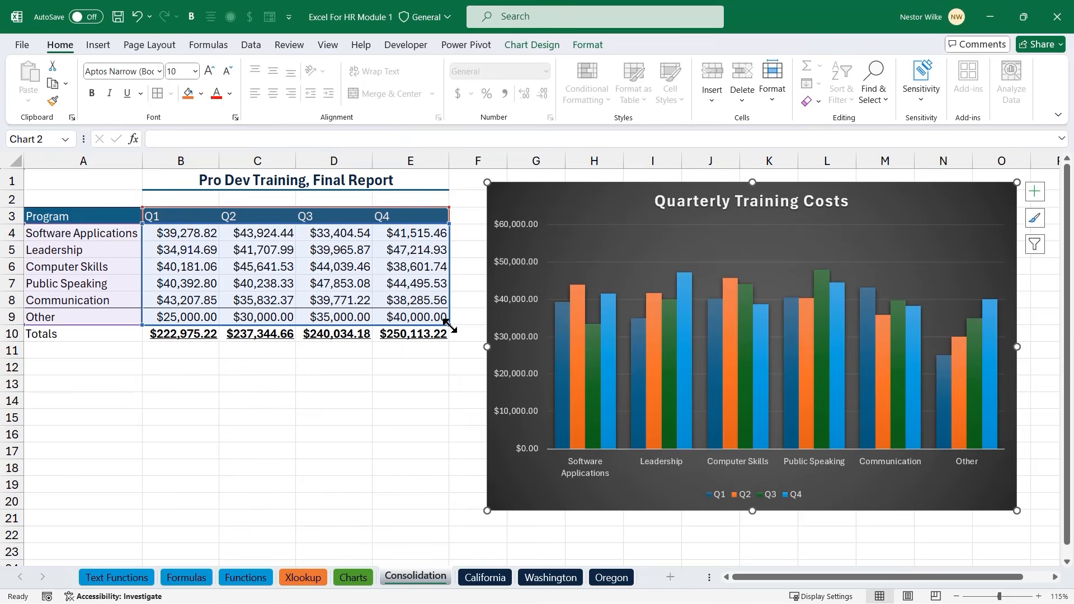
# Limit the chart's source range to the Q1 and Q2 columns, covering all program rows through Other
pyautogui.moveTo(402, 320); pyautogui.dragTo(349, 318)
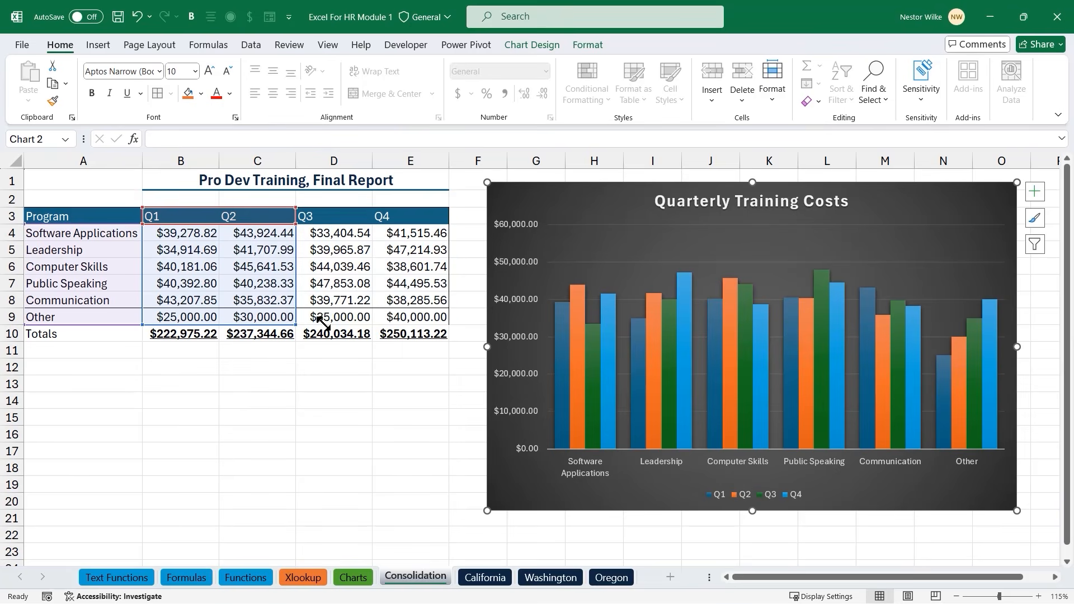
pyautogui.moveTo(323, 323); pyautogui.dragTo(323, 325)
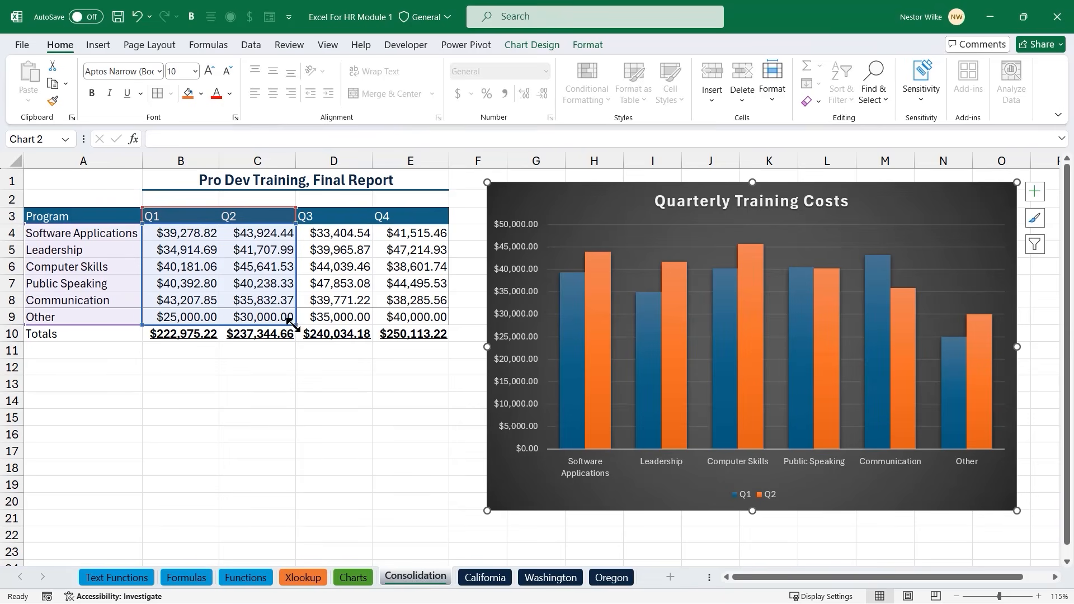
pyautogui.moveTo(292, 320); pyautogui.dragTo(290, 300)
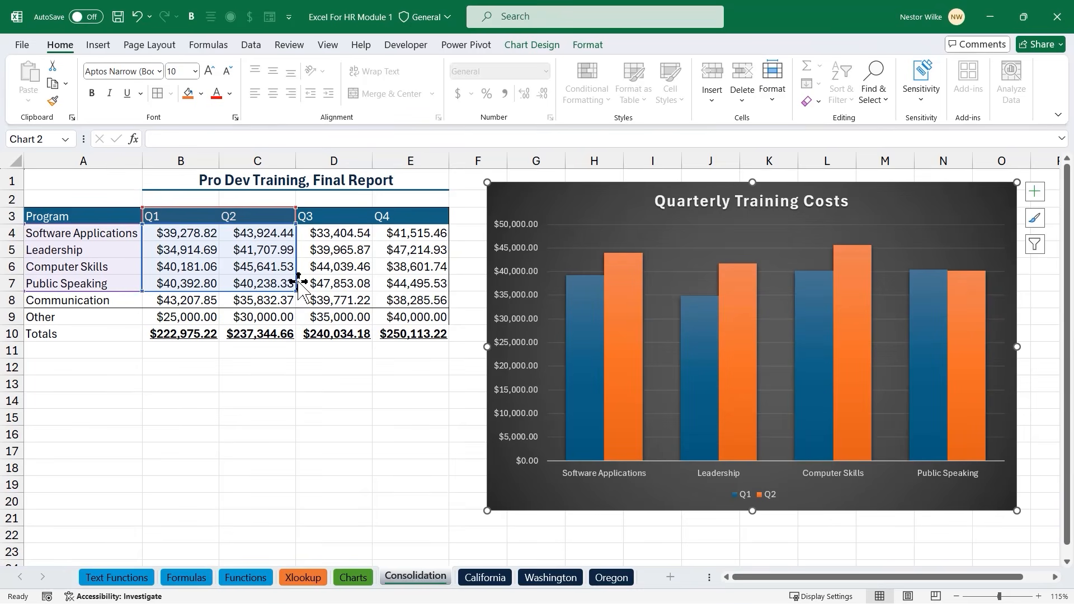
pyautogui.moveTo(331, 287); pyautogui.dragTo(313, 321)
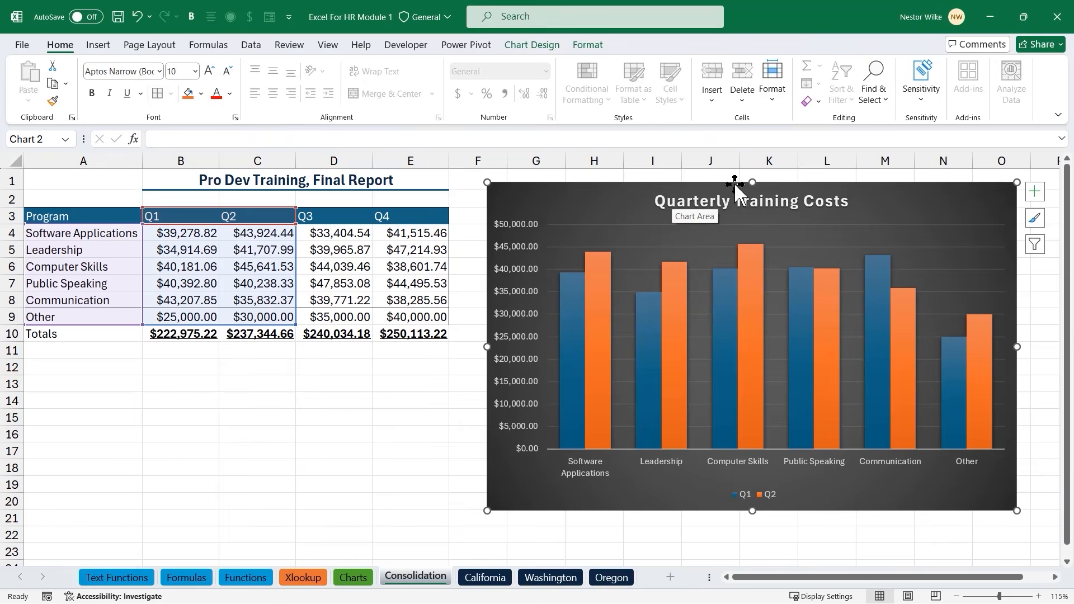
# Move the Quarterly Training Costs chart as an object to the Charts worksheet
pyautogui.click(536, 47)
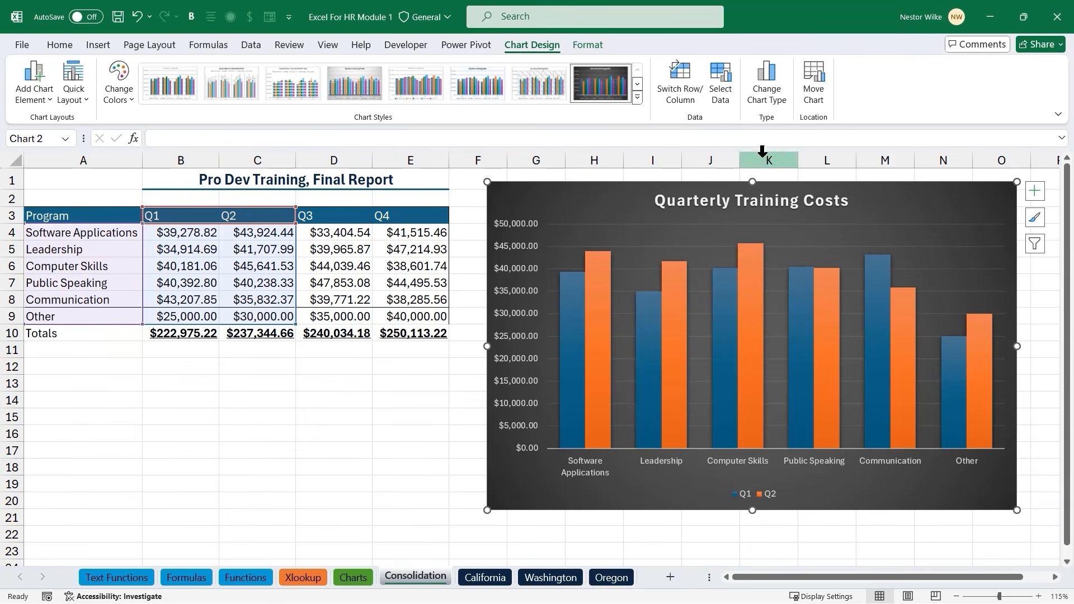
pyautogui.click(827, 97)
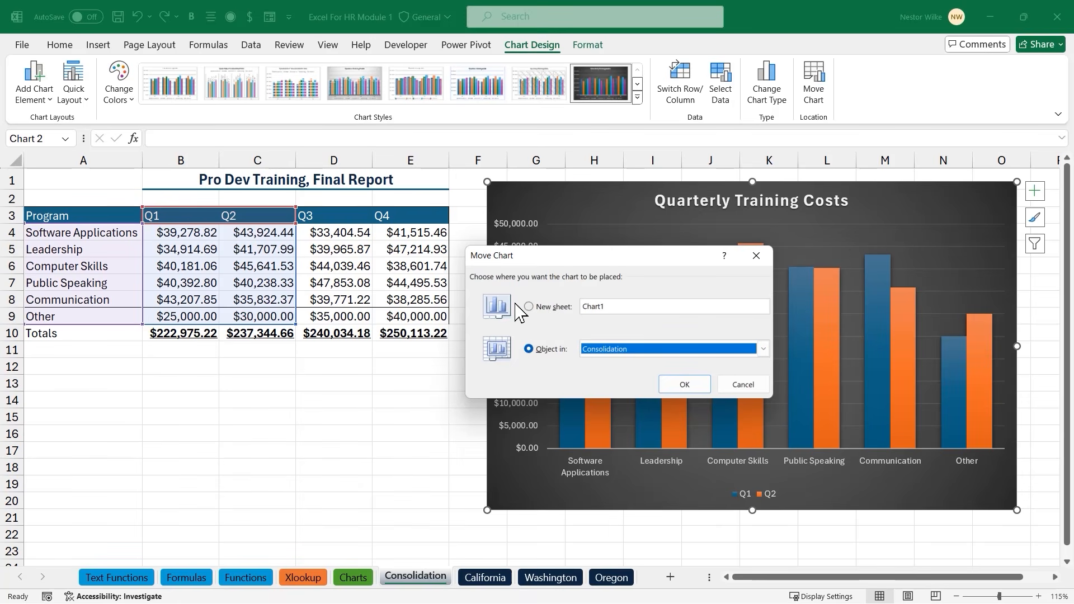
pyautogui.click(763, 348)
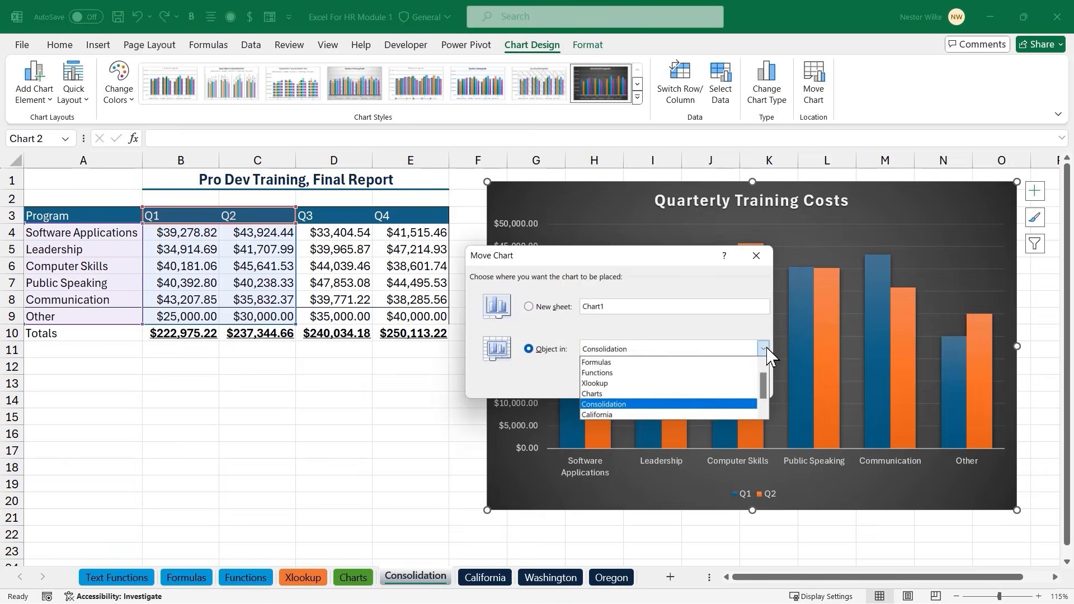
pyautogui.click(639, 398)
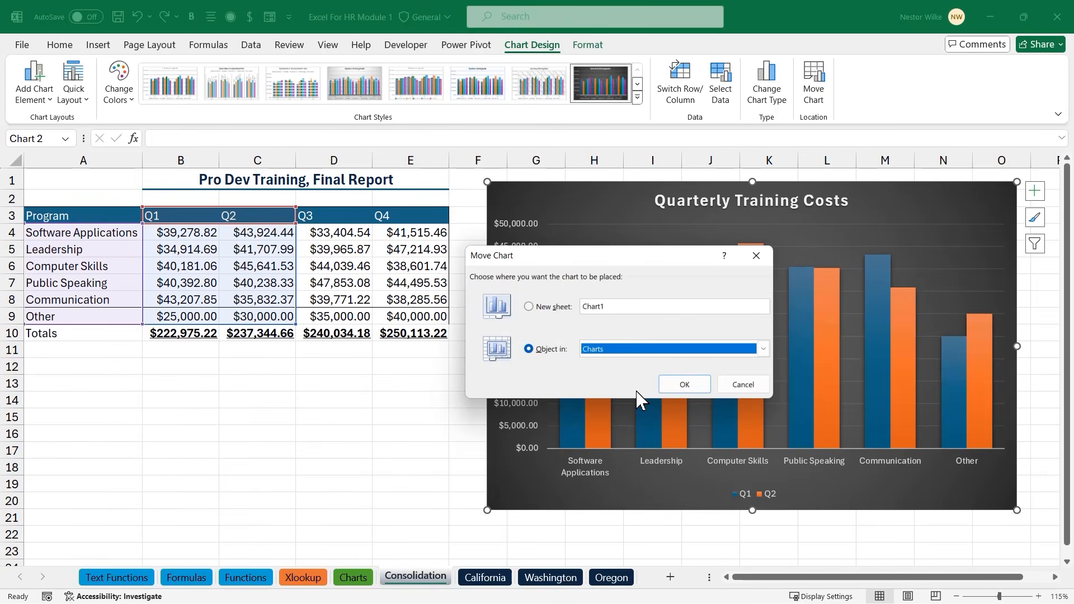
pyautogui.moveTo(358, 563)
pyautogui.mouseDown()
pyautogui.moveTo(521, 392)
pyautogui.moveTo(576, 358)
pyautogui.mouseUp()
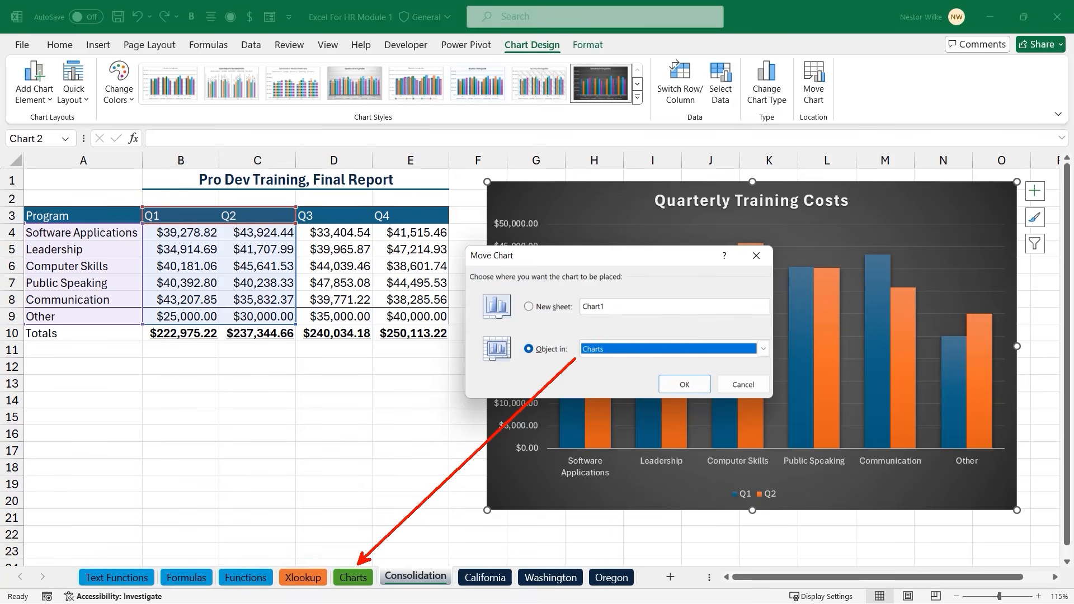
pyautogui.click(698, 387)
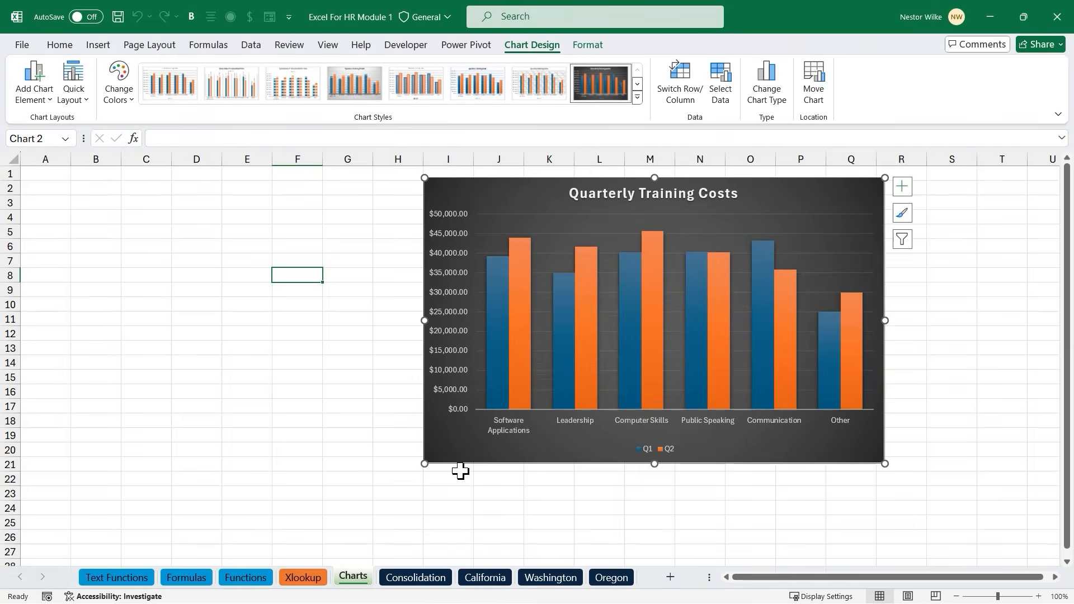
# Reposition the chart on the Charts sheet to start at cell B2 and enlarge it to about column N, row 26
pyautogui.moveTo(356, 552); pyautogui.dragTo(399, 400)
pyautogui.press('Escape')
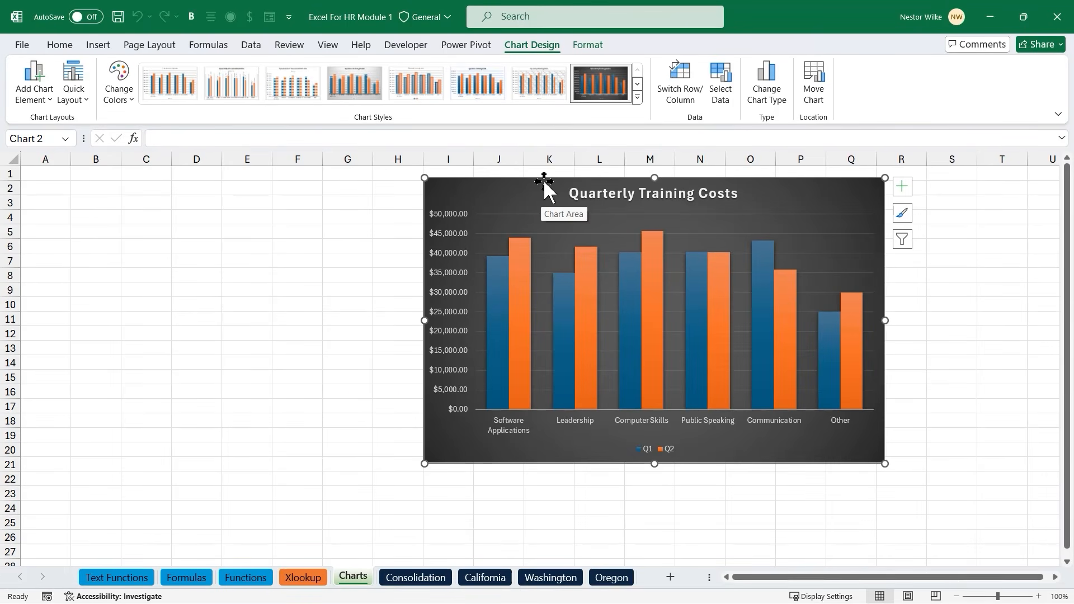
pyautogui.moveTo(544, 181); pyautogui.dragTo(195, 185)
pyautogui.moveTo(532, 463); pyautogui.dragTo(727, 542)
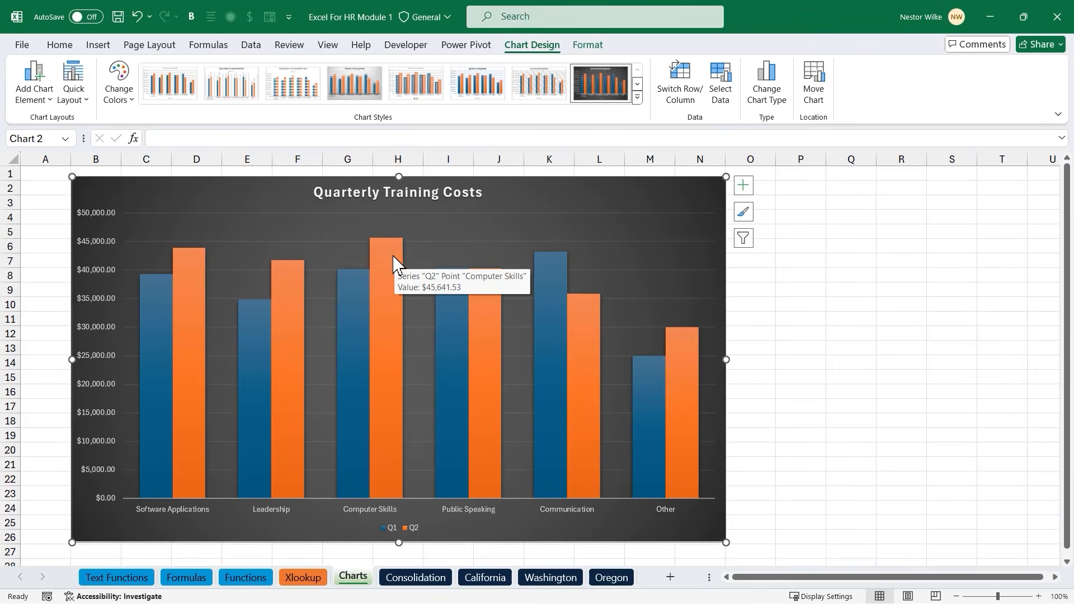
# Set the Other program's Q4 cost to 80000 on the Consolidation sheet and check the chart on the Charts sheet
pyautogui.click(426, 577)
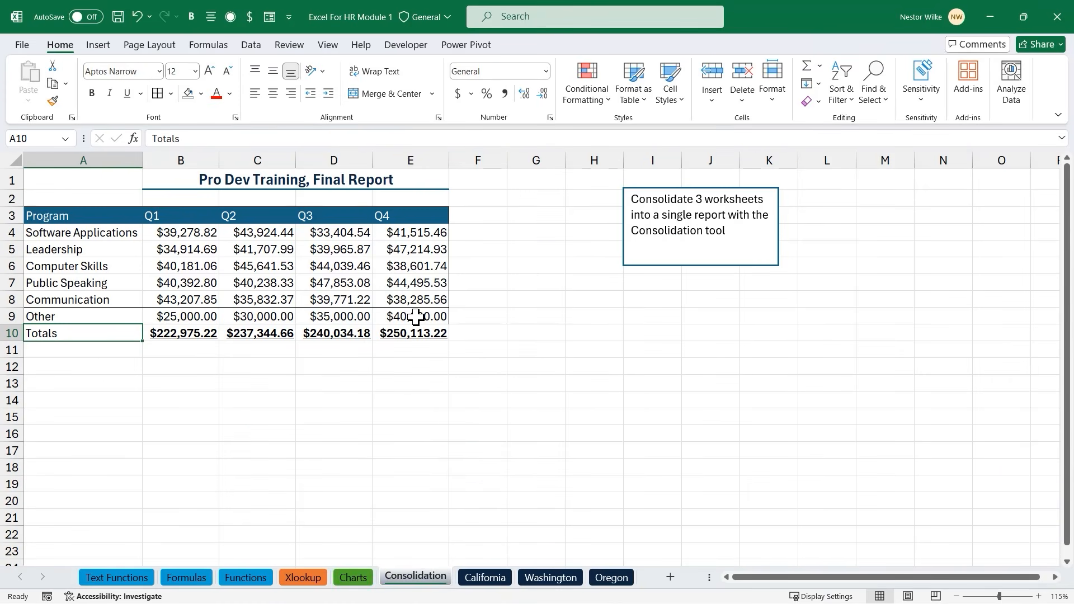
pyautogui.click(417, 314)
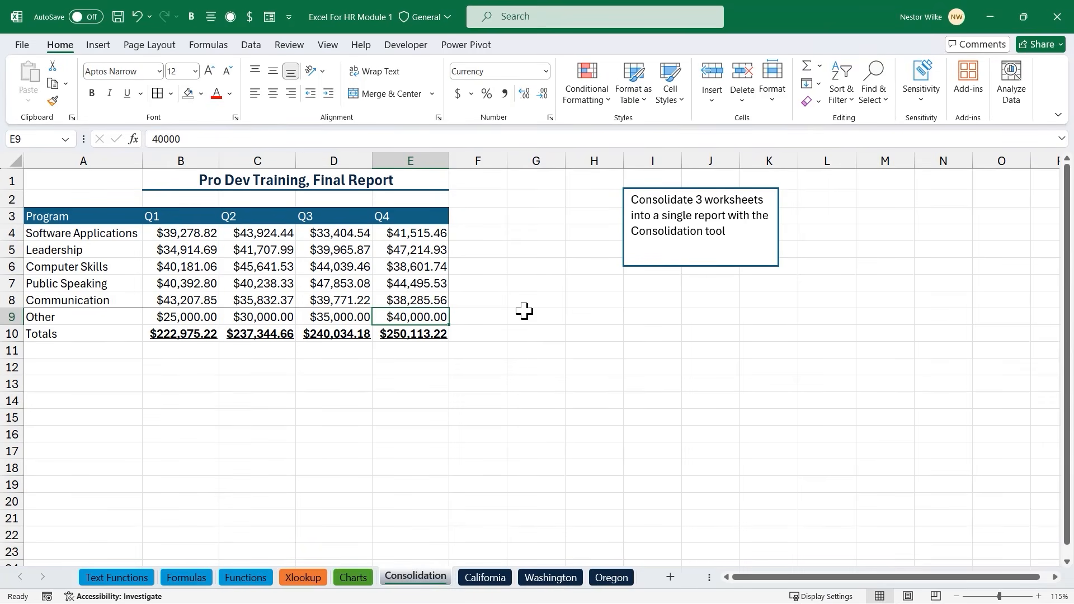
pyautogui.write('80000')
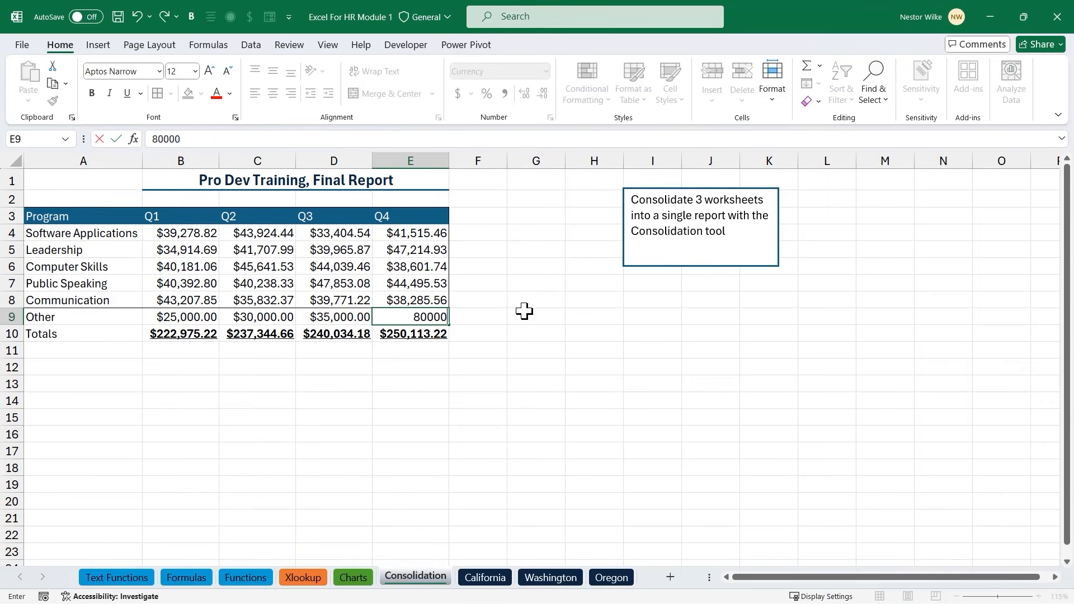
pyautogui.press('Return')
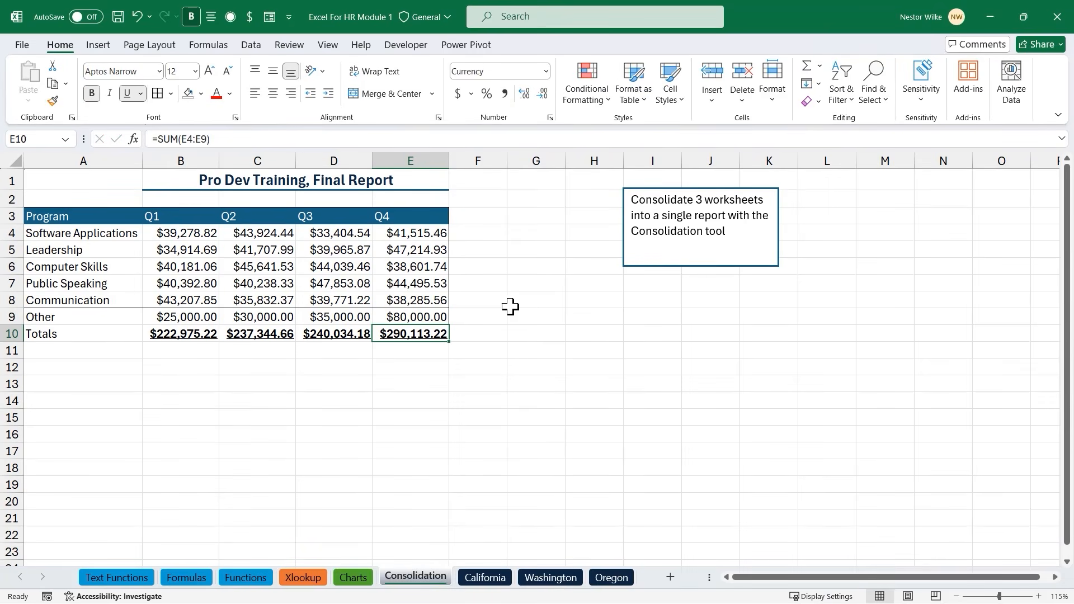
pyautogui.click(356, 580)
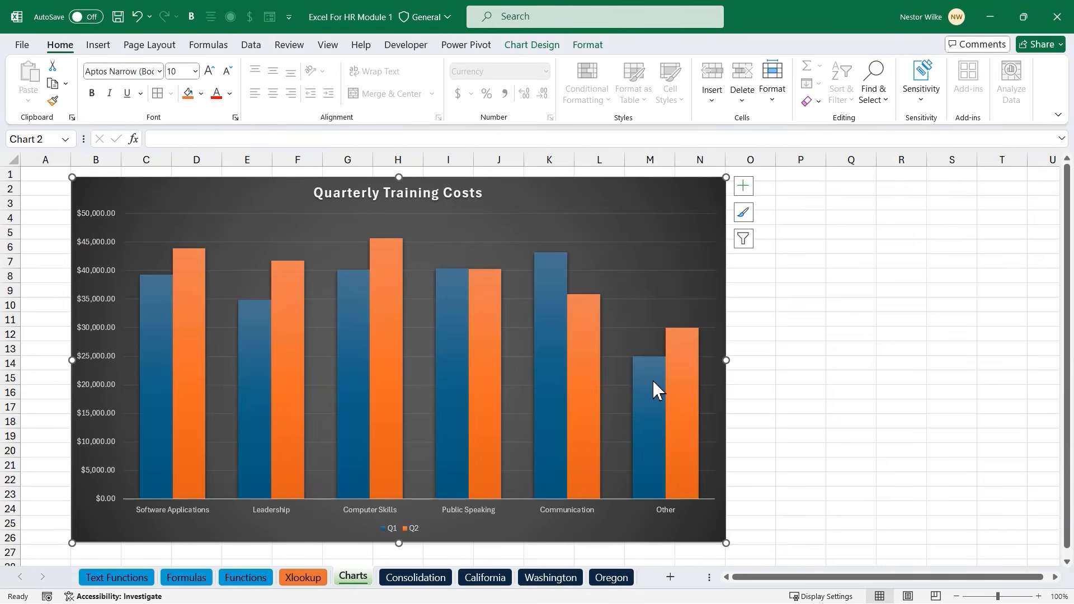
pyautogui.moveTo(656, 388)
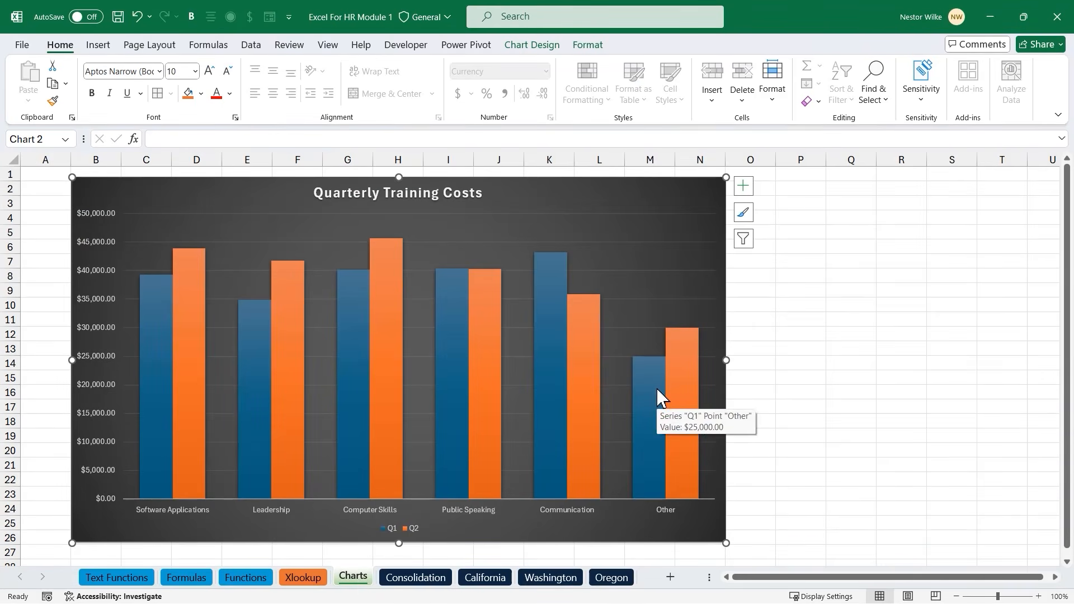
# Try a Q1 cost of 80000 for the Other program in cell B9 and check how the moved chart responds
pyautogui.click(420, 578)
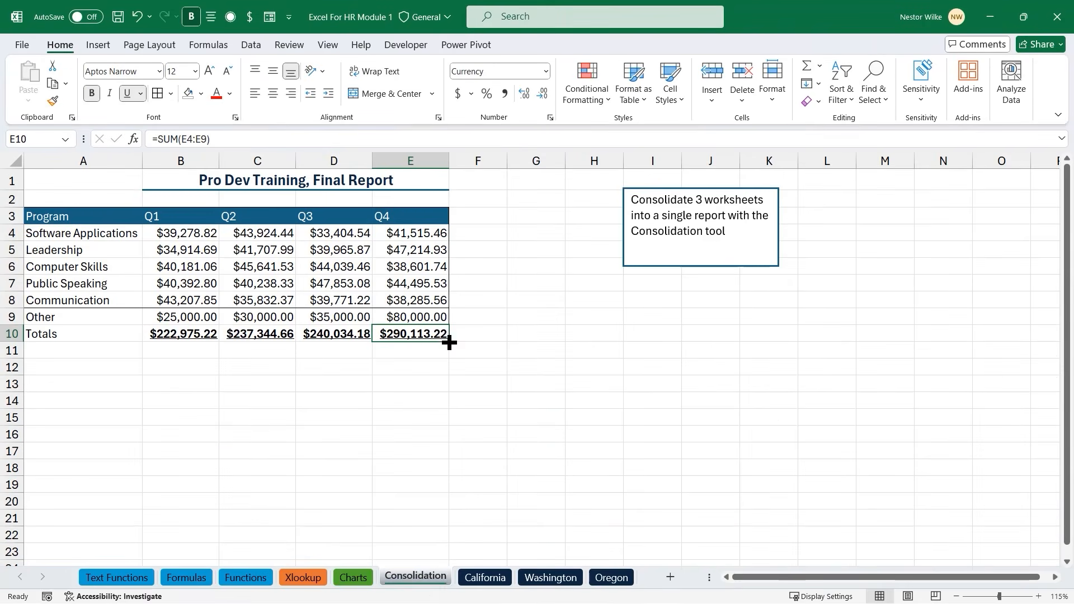
pyautogui.click(188, 319)
pyautogui.write('80000')
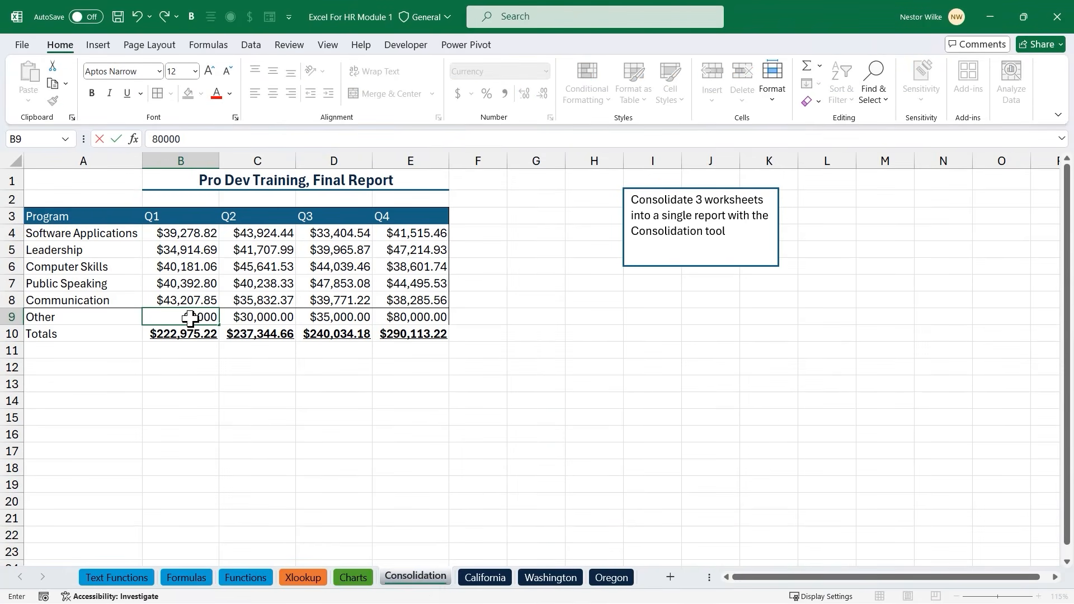
pyautogui.press('Return')
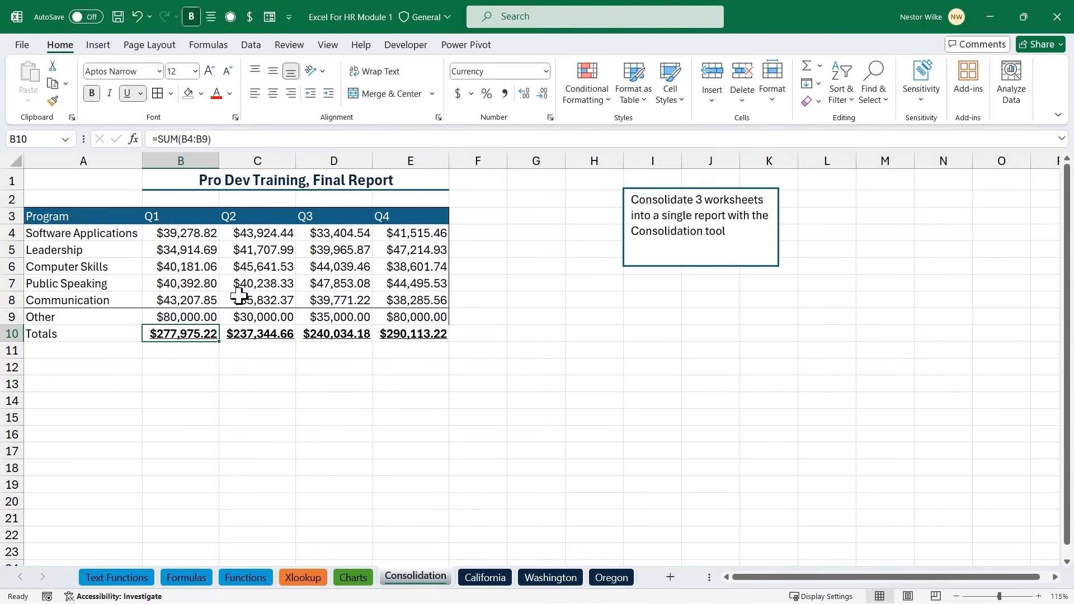
pyautogui.click(354, 578)
pyautogui.moveTo(656, 254)
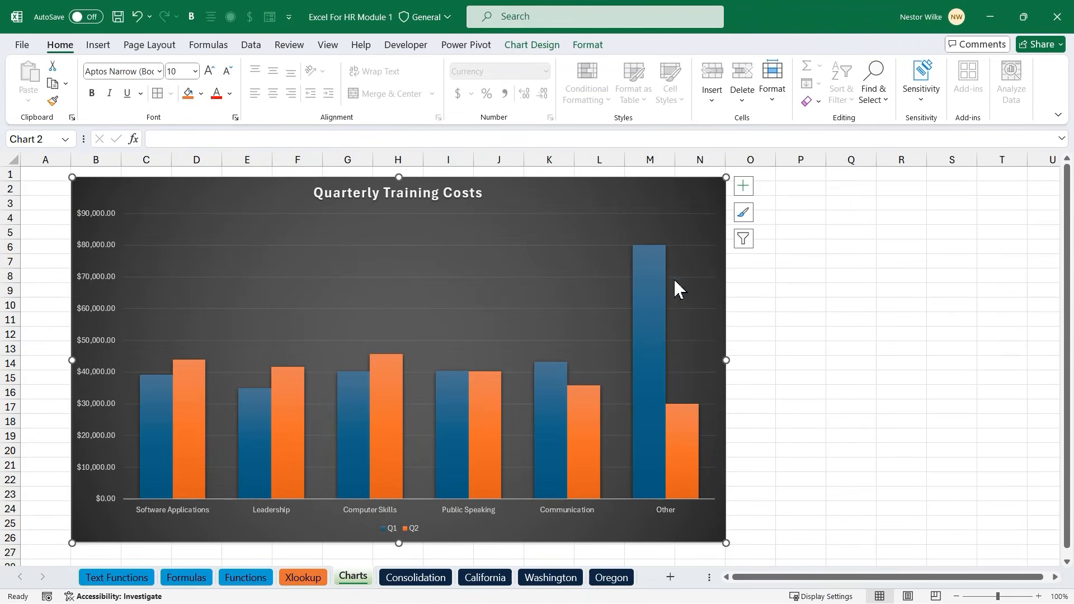
# Undo the Q1 cost change for the Other program on the Consolidation sheet
pyautogui.click(416, 578)
pyautogui.click(562, 382)
pyautogui.hotkey('ctrl', 'z')
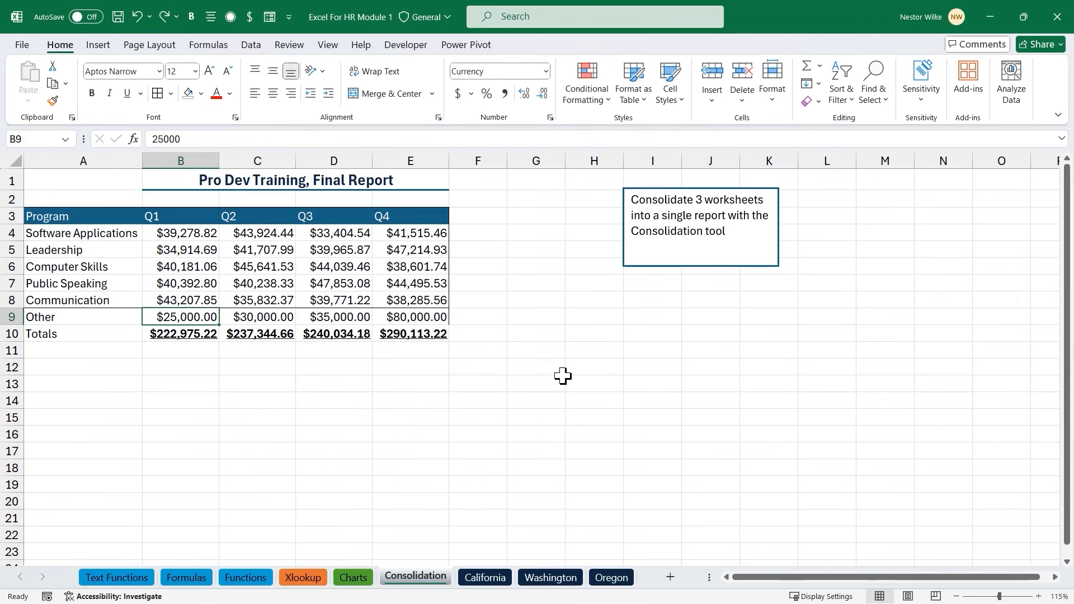
# Undo the Other program's Q4 cost change and shift the chart slightly upward on the Charts sheet
pyautogui.hotkey('ctrl', 'z')
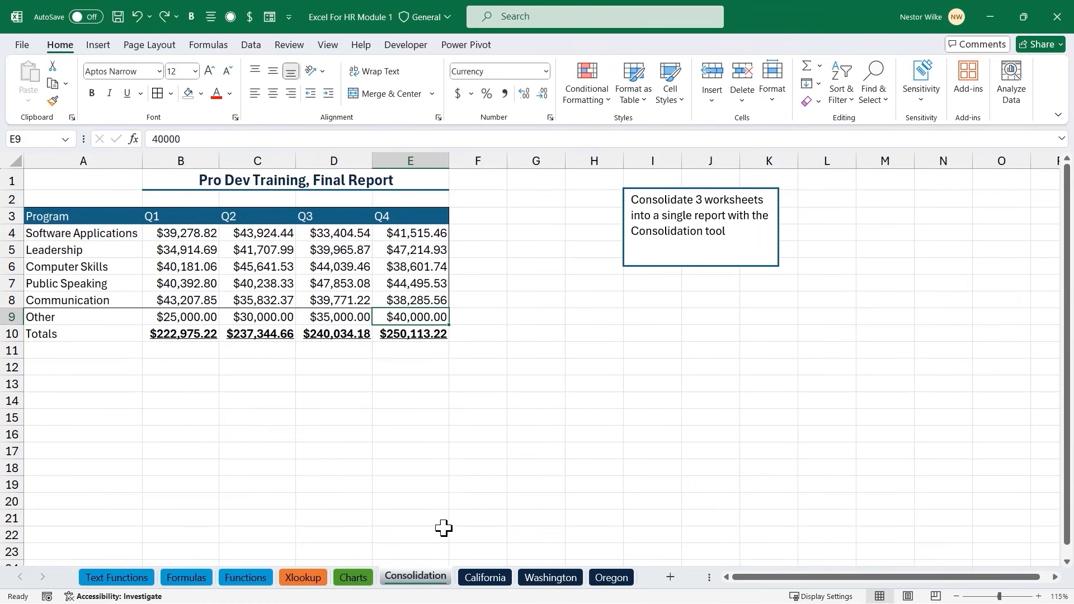
pyautogui.click(355, 578)
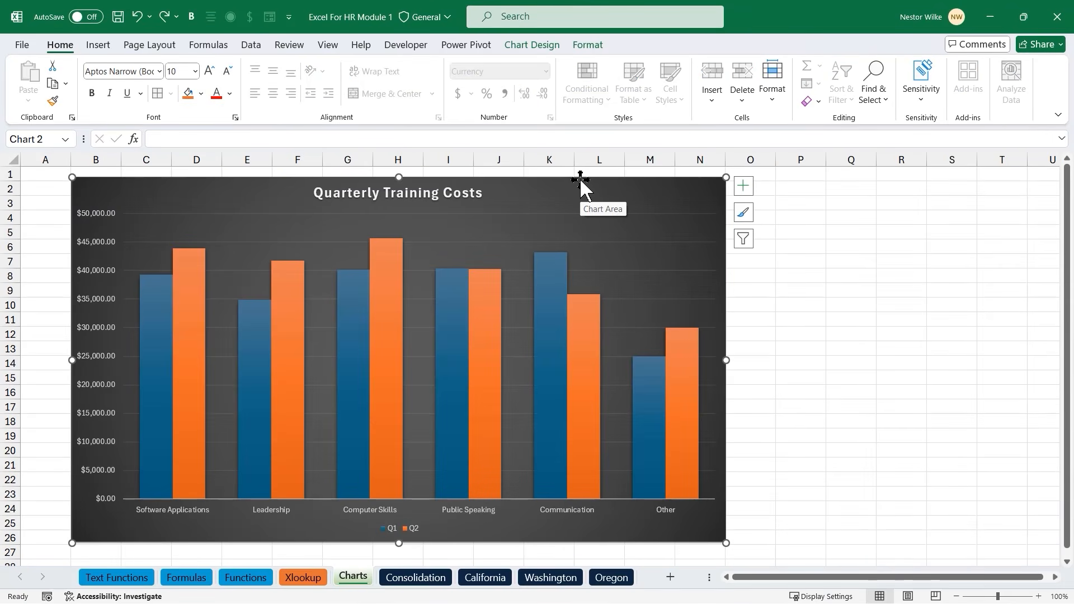
pyautogui.moveTo(580, 180)
pyautogui.mouseDown()
pyautogui.moveTo(580, 218)
pyautogui.moveTo(590, 197)
pyautogui.moveTo(580, 169)
pyautogui.mouseUp()
pyautogui.click(834, 307)
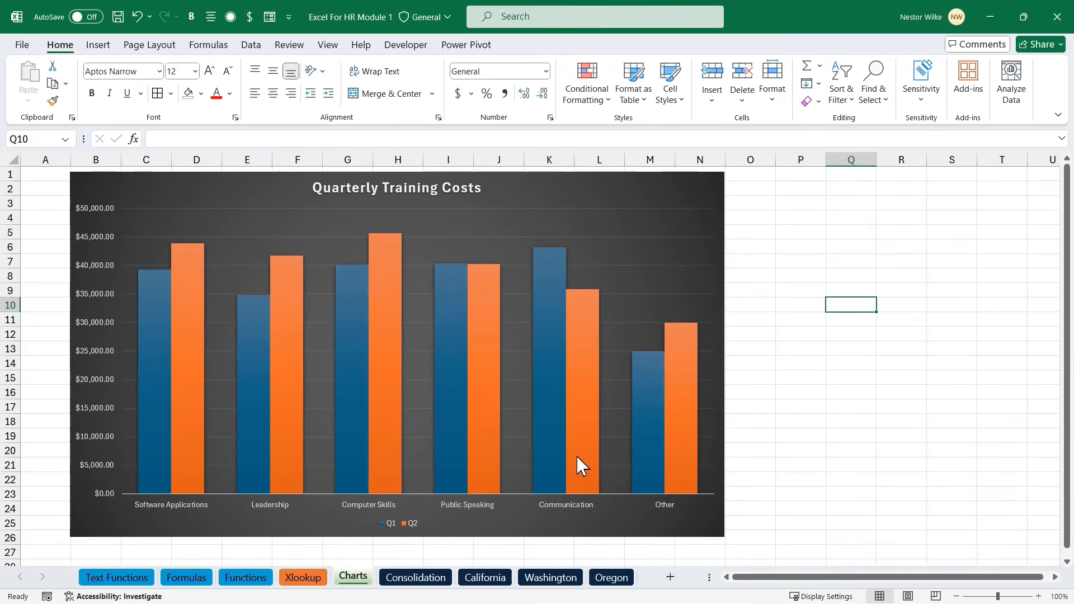
# Enter the heading Trend in cell G3 of the Consolidation sheet
pyautogui.click(417, 578)
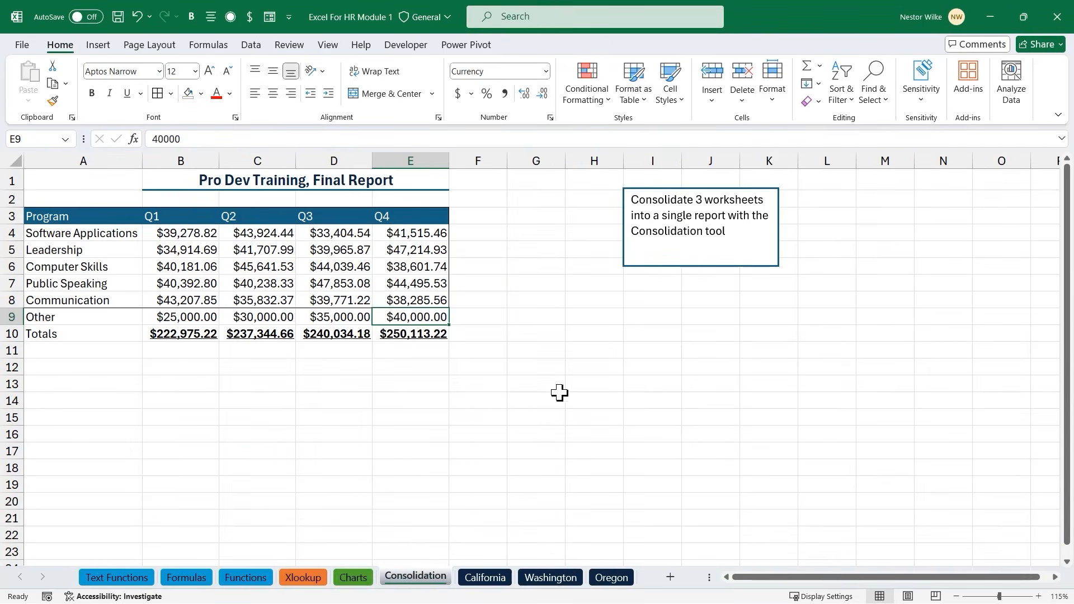
pyautogui.click(541, 219)
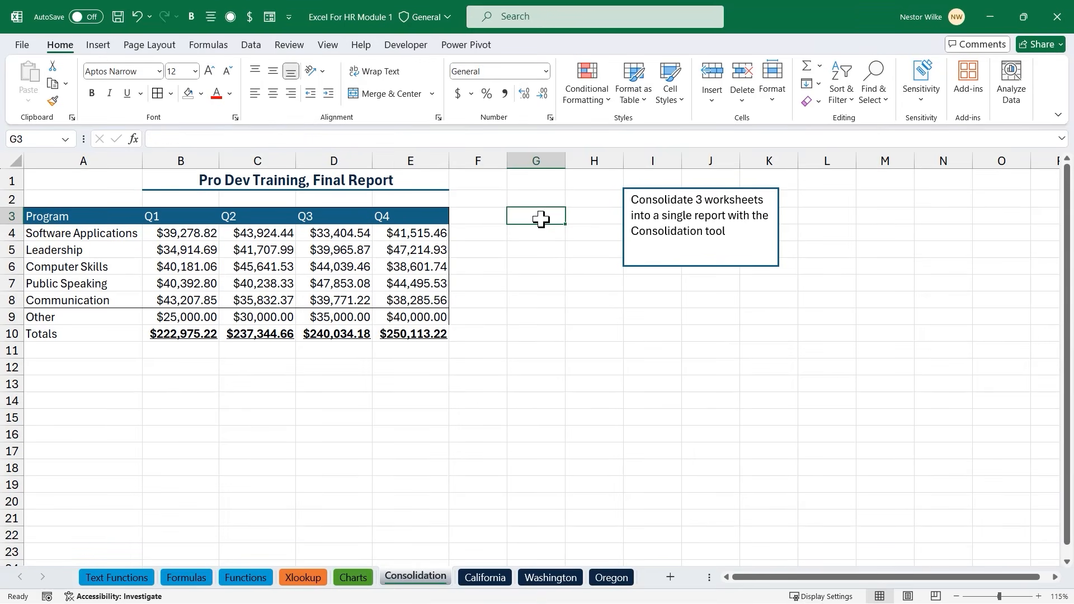
pyautogui.write('Trend')
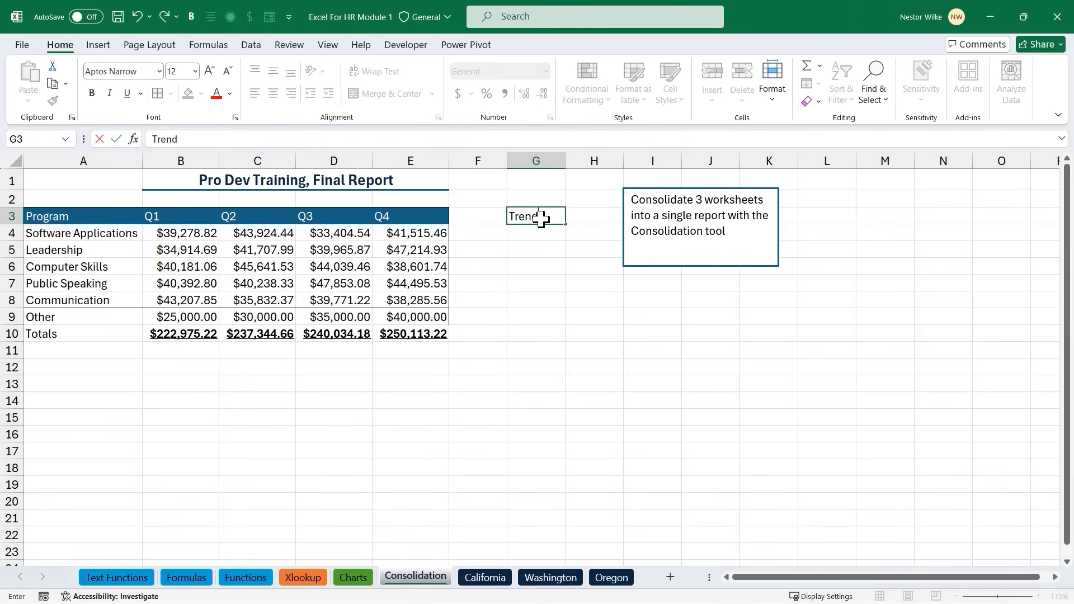
pyautogui.press('Return')
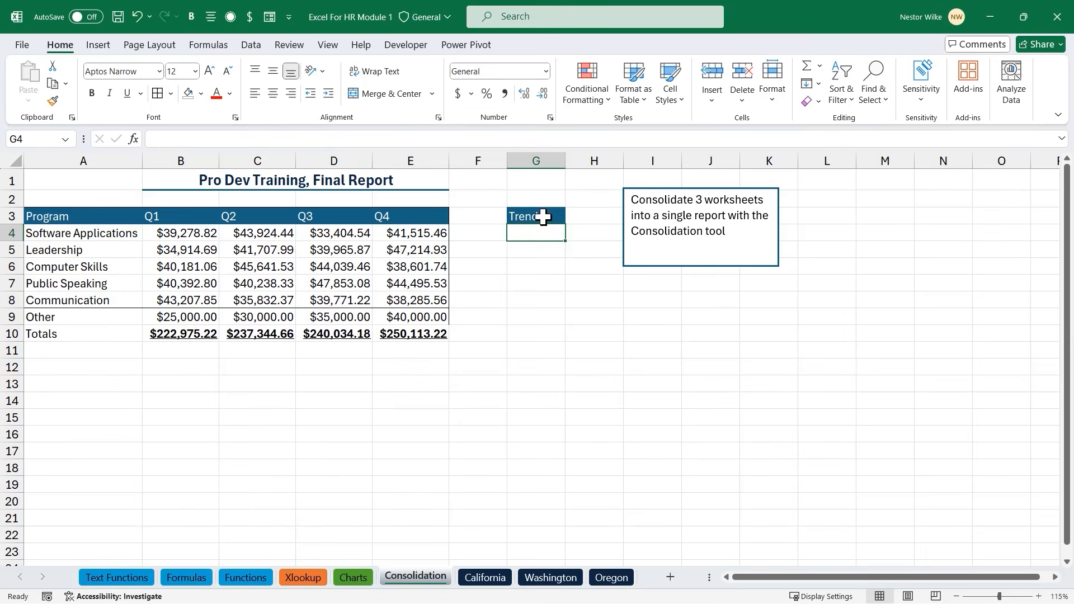
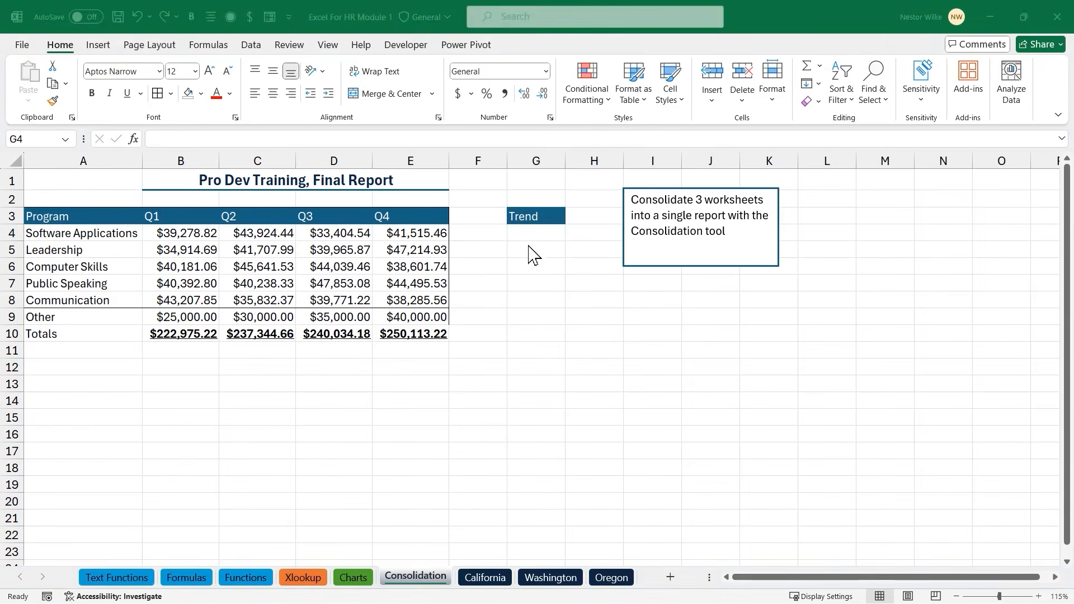
# Insert a line sparkline in cell G4 for the Software Applications costs, using data range B4:E4
pyautogui.click(519, 233)
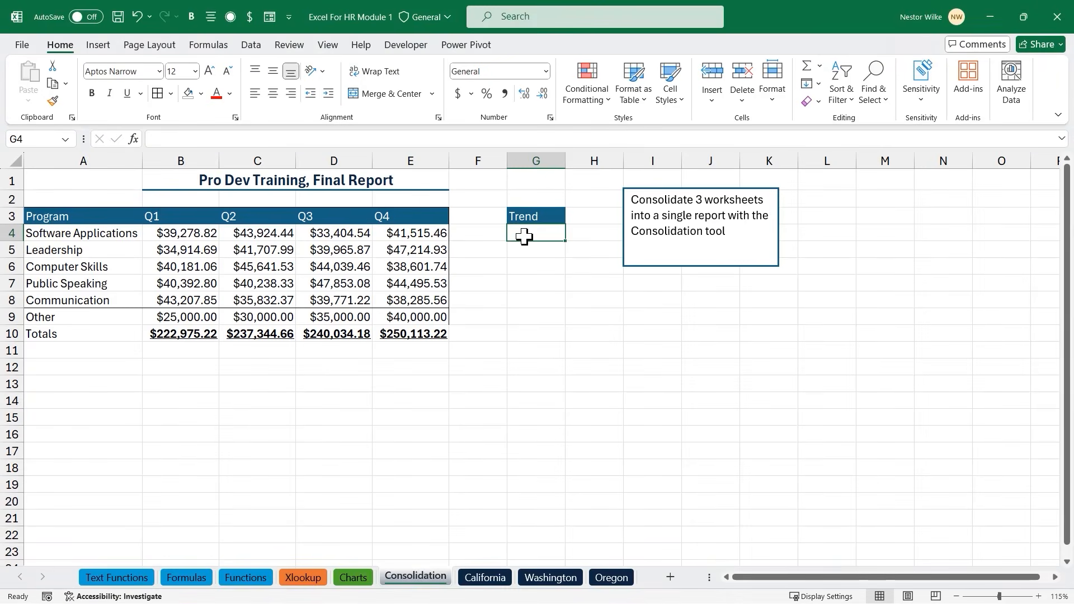
pyautogui.moveTo(208, 235); pyautogui.dragTo(406, 233)
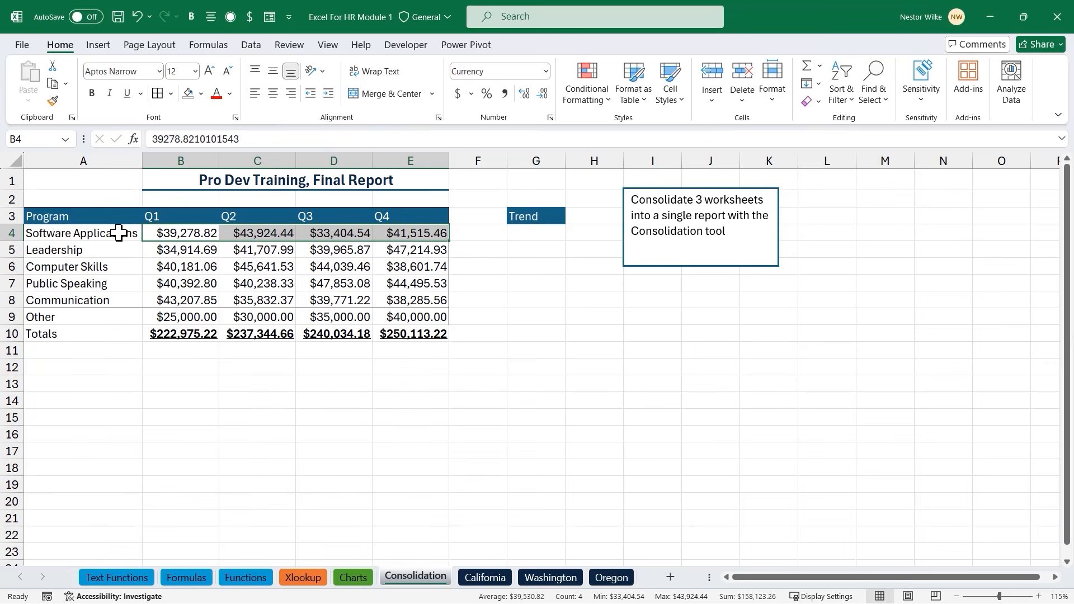
pyautogui.click(532, 232)
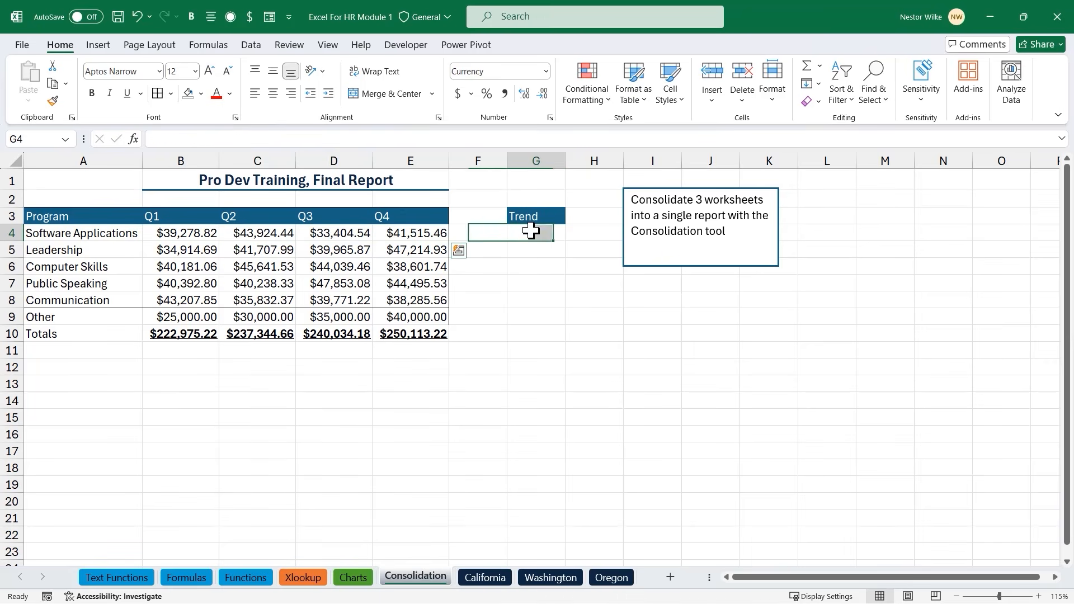
pyautogui.click(100, 46)
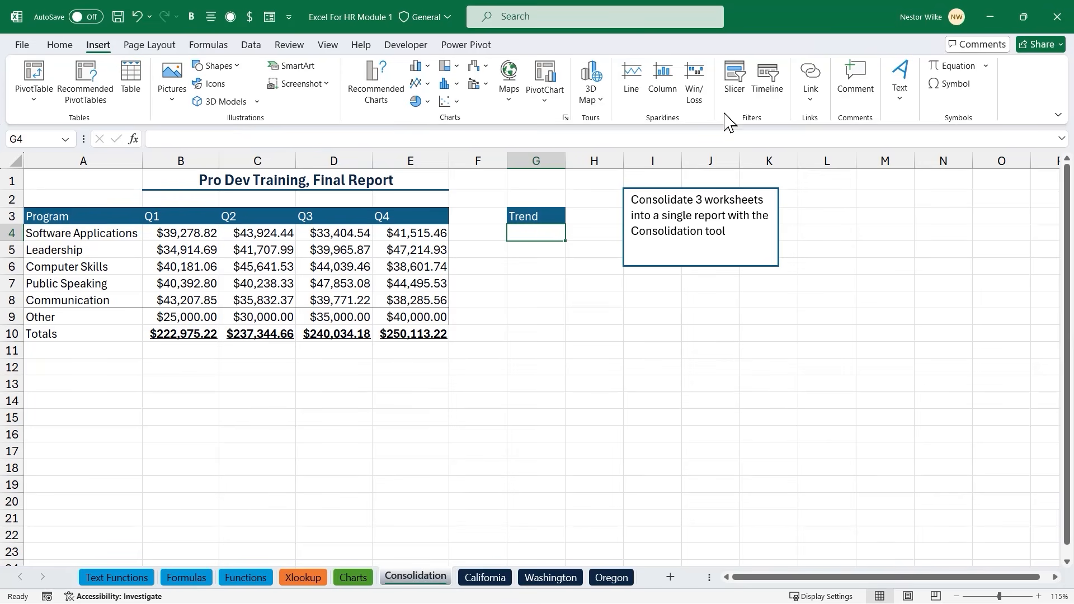
pyautogui.click(635, 84)
pyautogui.moveTo(549, 238); pyautogui.dragTo(711, 193)
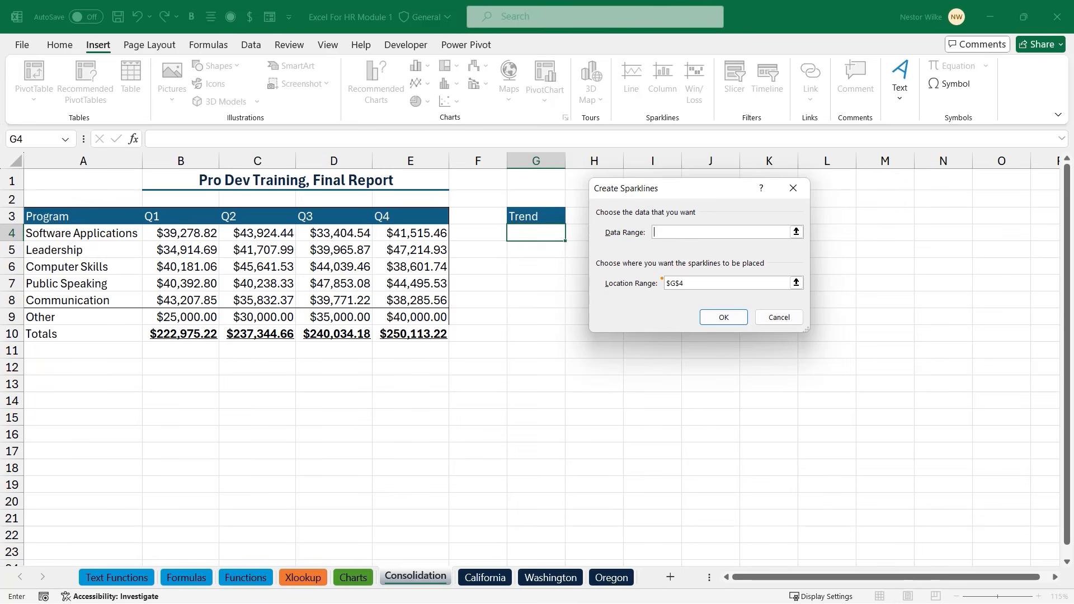
pyautogui.moveTo(593, 271); pyautogui.dragTo(707, 295)
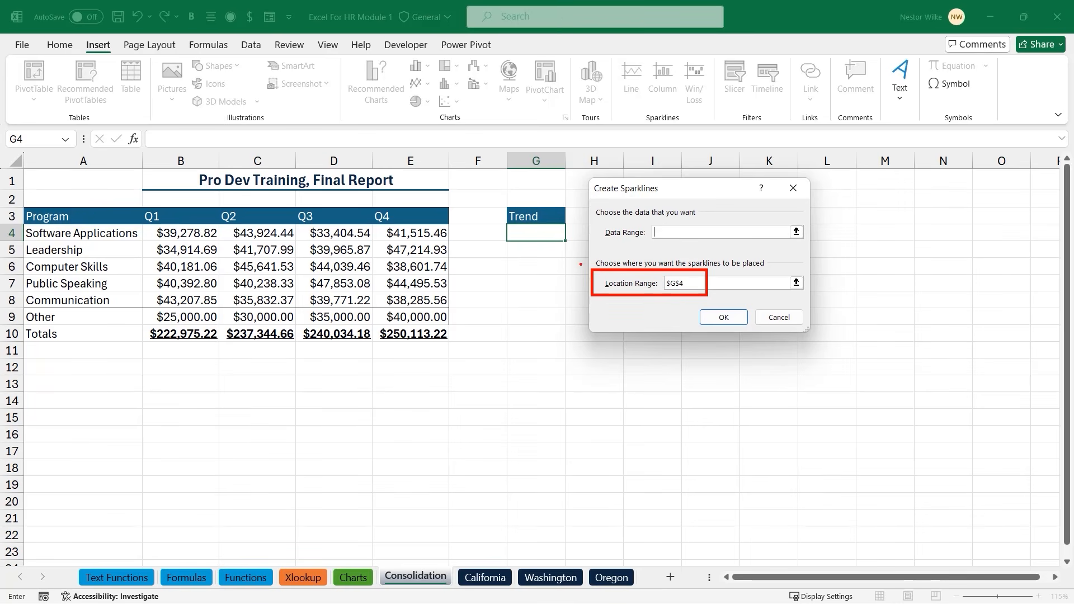
pyautogui.moveTo(593, 270); pyautogui.dragTo(572, 252)
pyautogui.moveTo(588, 224); pyautogui.dragTo(649, 242)
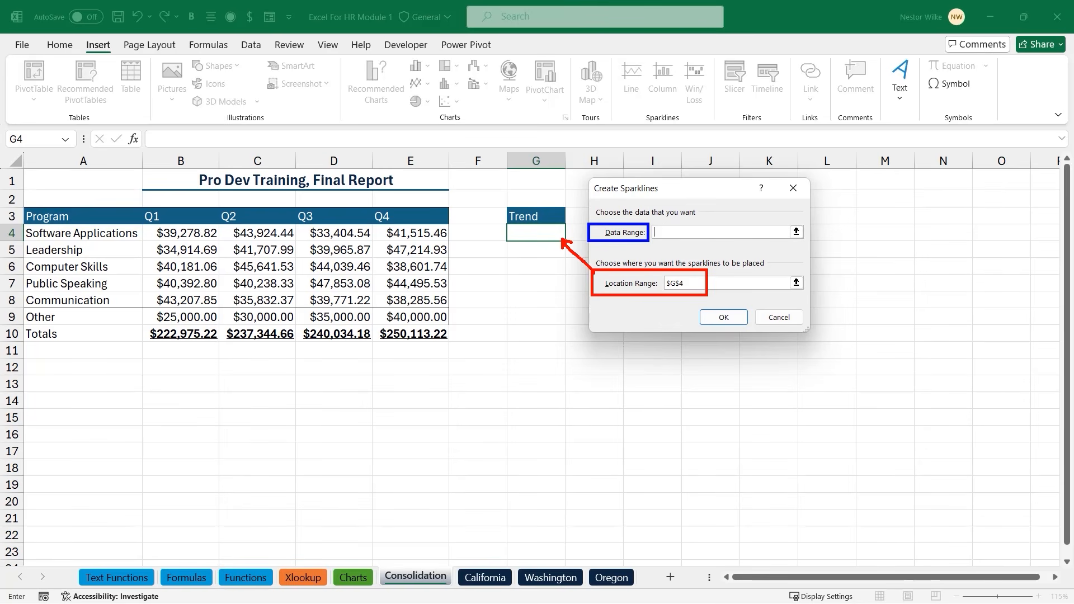
pyautogui.moveTo(147, 224)
pyautogui.mouseDown()
pyautogui.moveTo(230, 242)
pyautogui.moveTo(449, 244)
pyautogui.mouseUp()
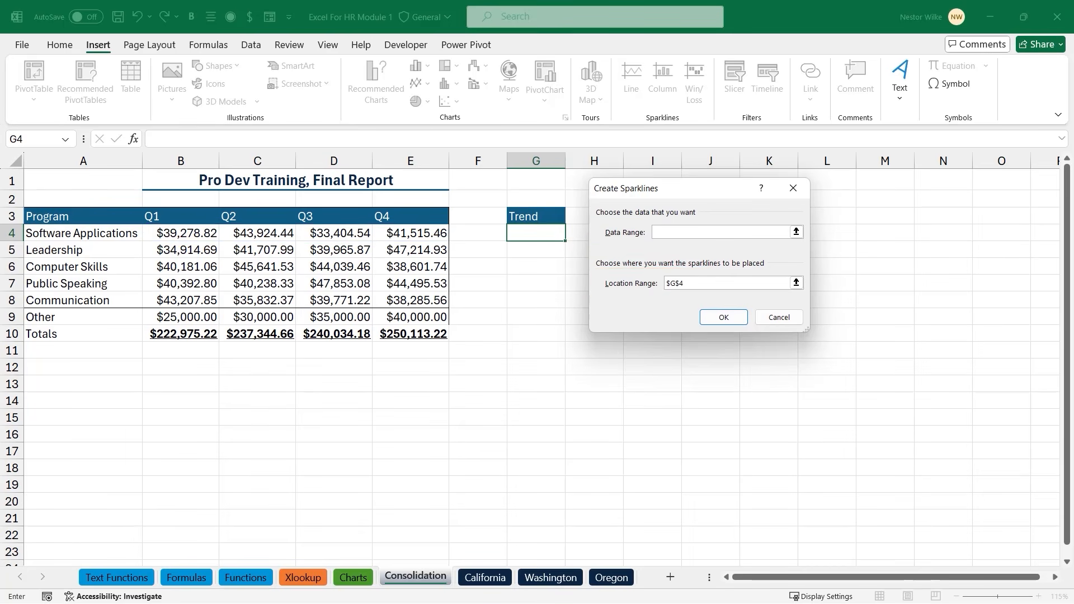
pyautogui.moveTo(194, 233); pyautogui.dragTo(402, 235)
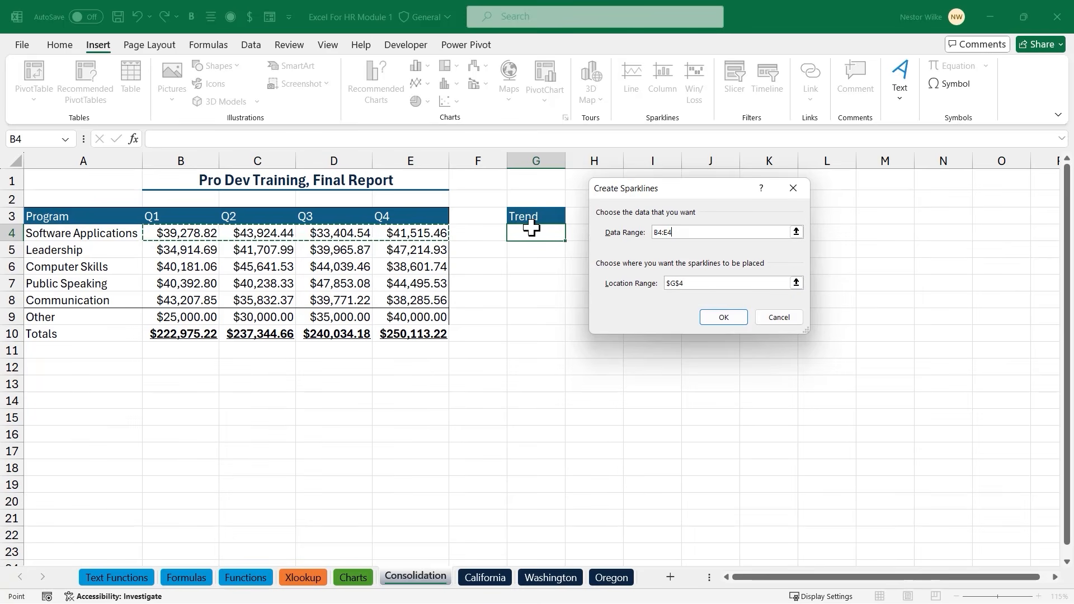
pyautogui.click(724, 318)
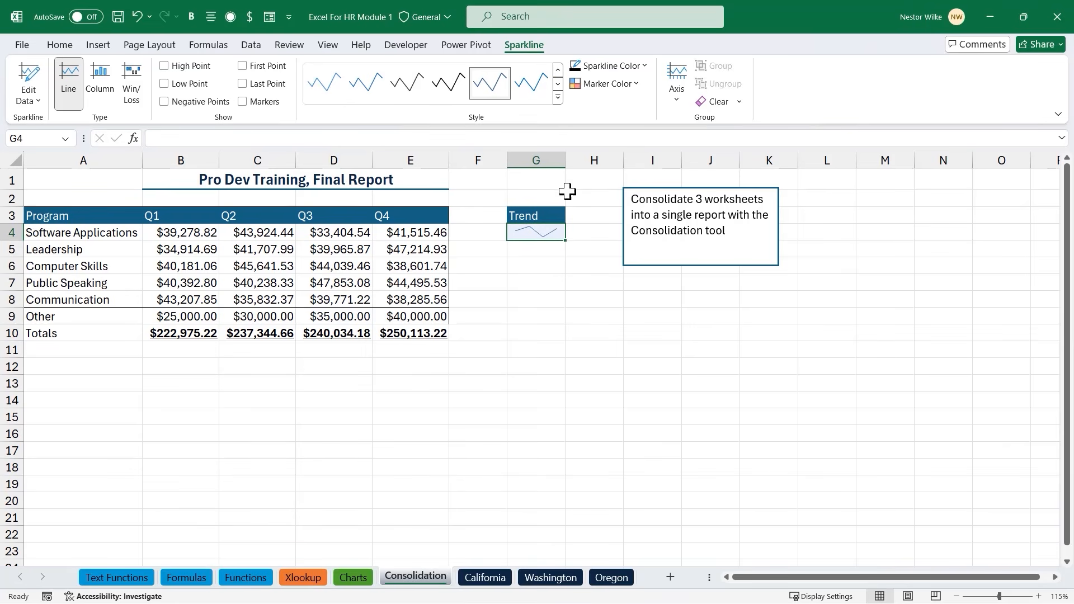
# Enlarge the sparkline cell by making column G and row 4 about twice their size
pyautogui.moveTo(563, 158); pyautogui.dragTo(617, 161)
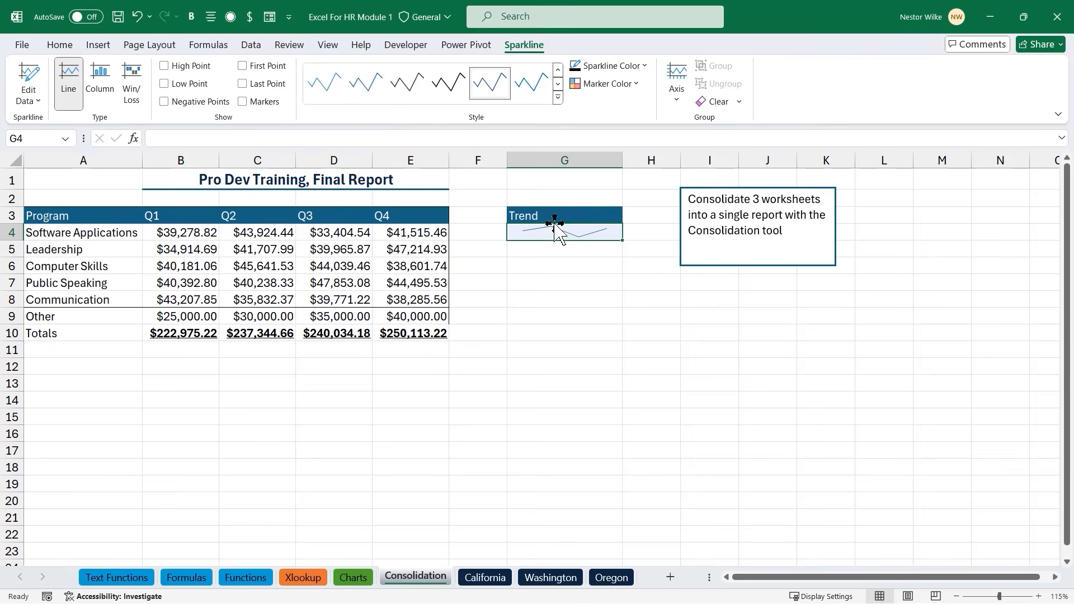
pyautogui.moveTo(16, 241); pyautogui.dragTo(16, 257)
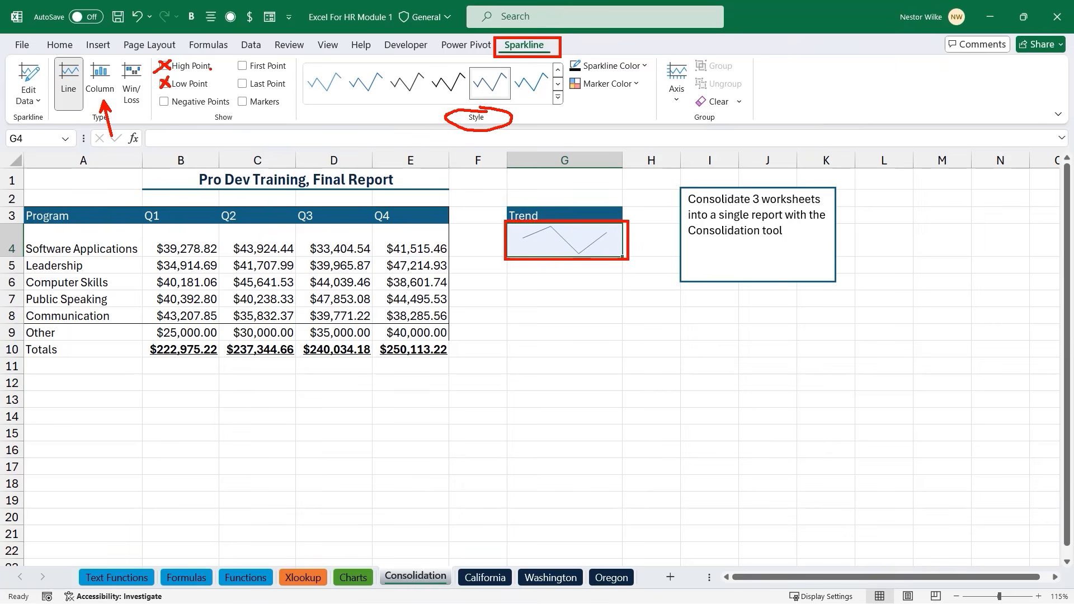
# Show the high and low points on the G4 sparkline and apply the orange line style with orange markers
pyautogui.click(164, 66)
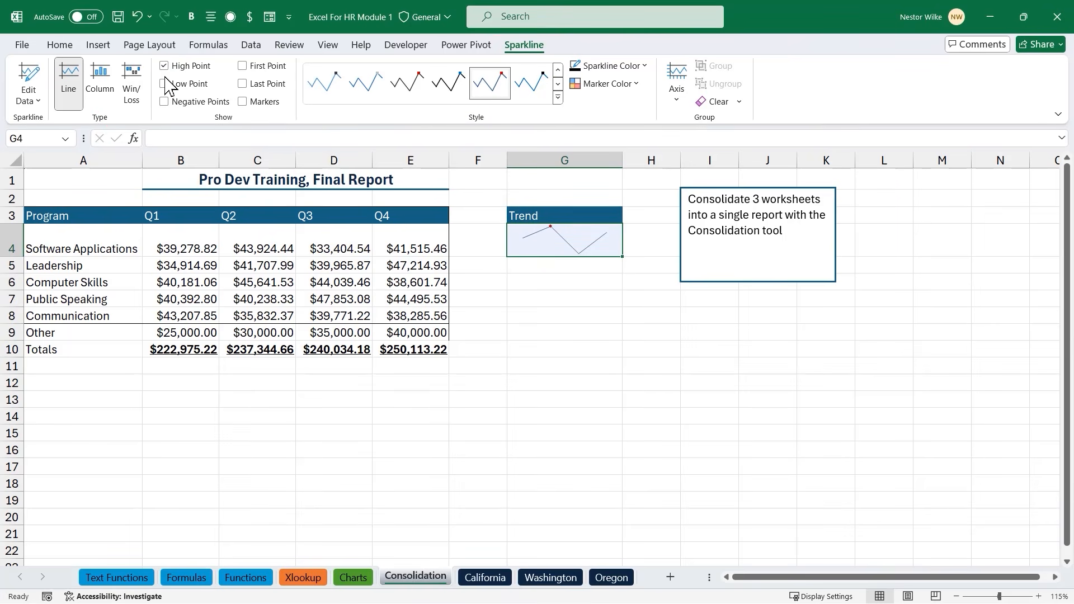
pyautogui.click(164, 83)
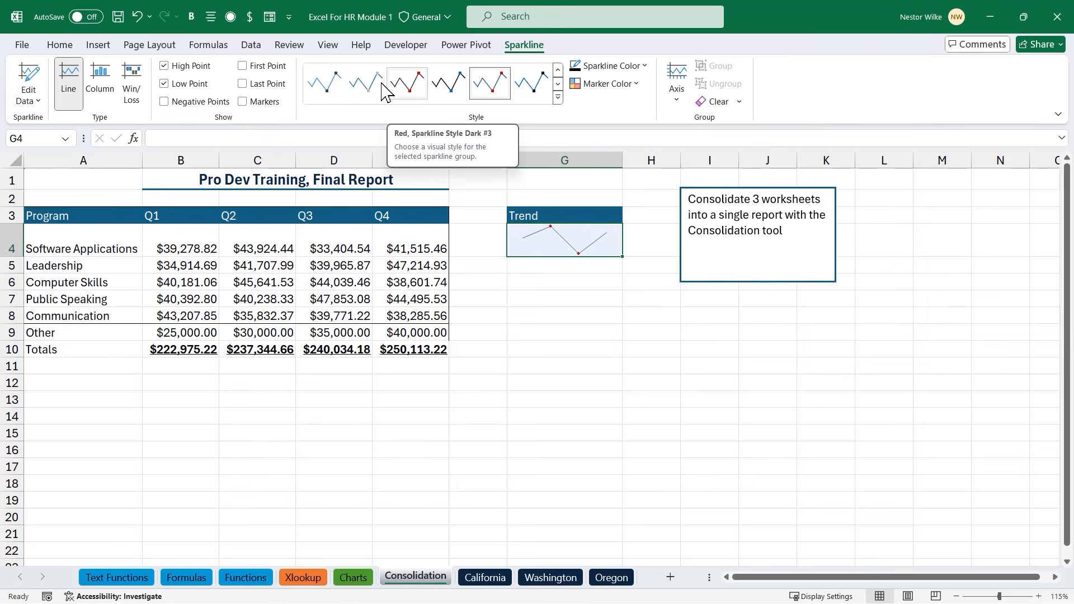
pyautogui.click(558, 85)
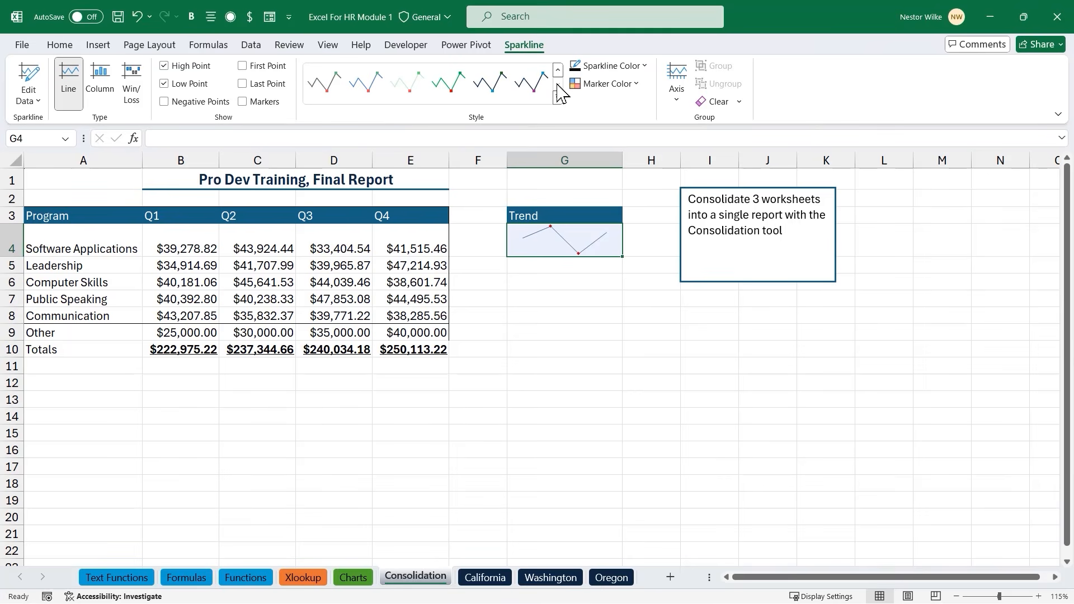
pyautogui.click(558, 70)
pyautogui.click(559, 70)
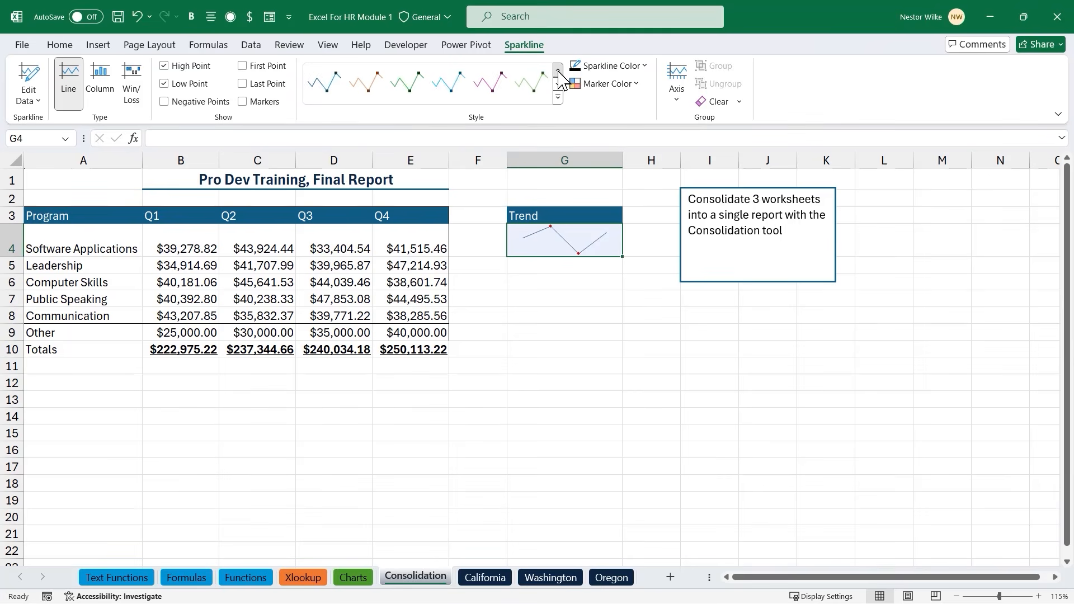
pyautogui.click(366, 83)
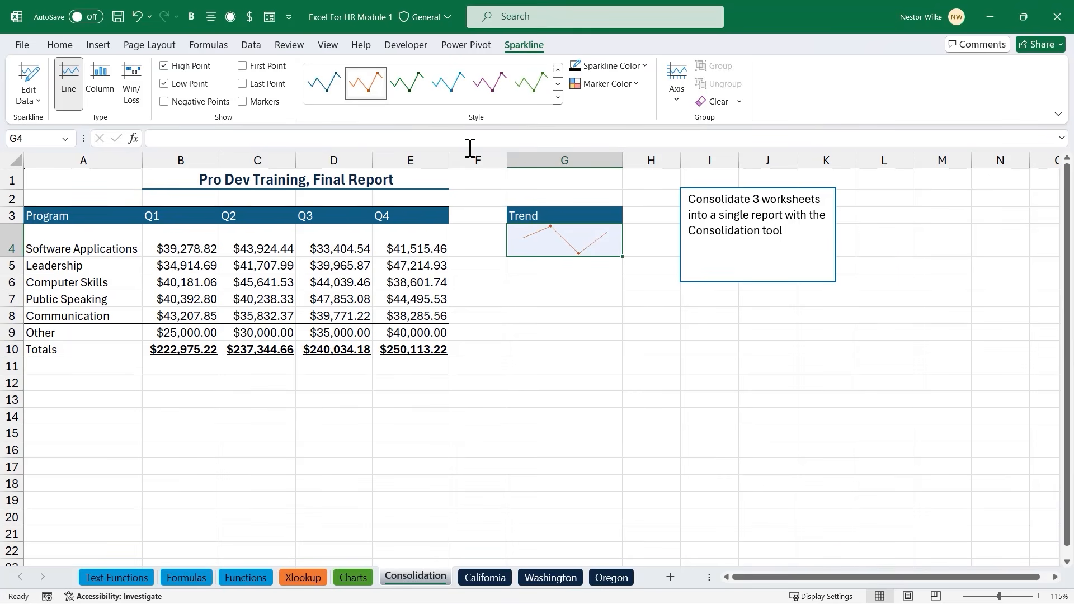
pyautogui.click(577, 267)
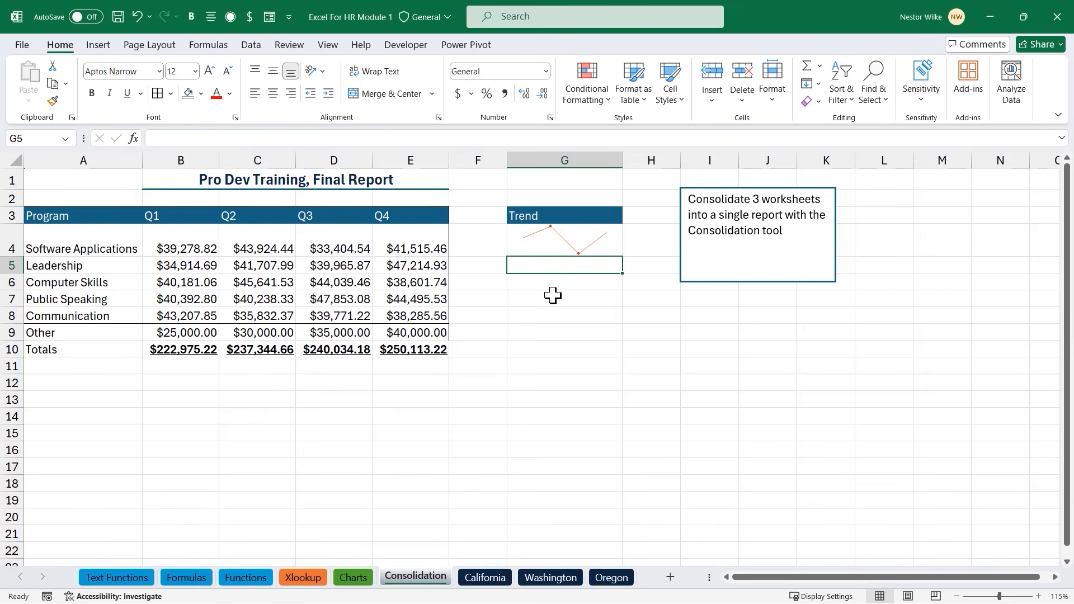
# Fill the G4 sparkline down through G8 to cover the programs from Leadership to Communication
pyautogui.click(566, 240)
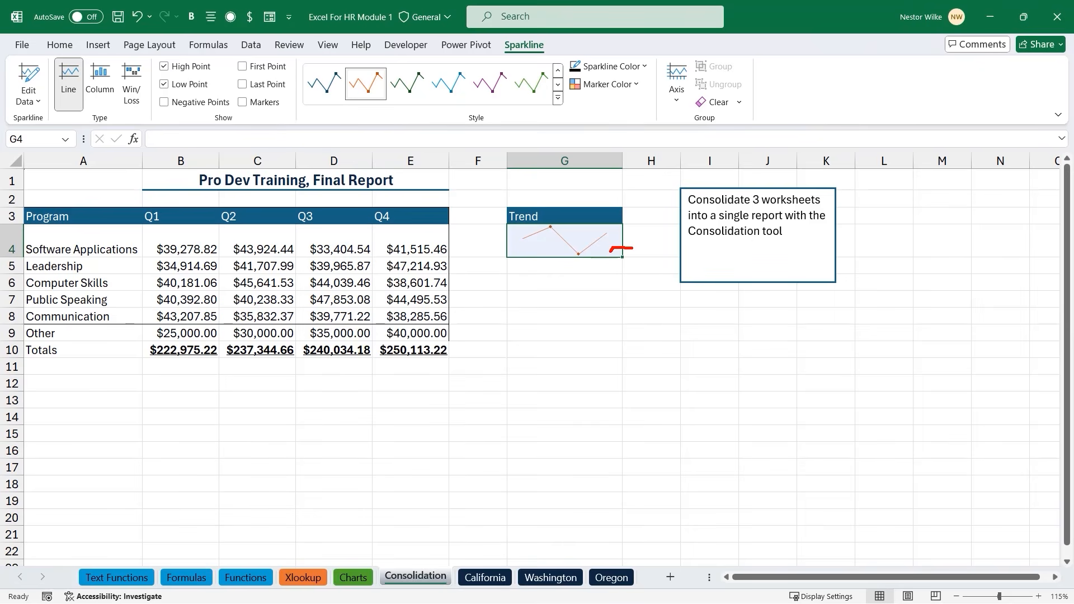
pyautogui.moveTo(621, 257); pyautogui.dragTo(617, 311)
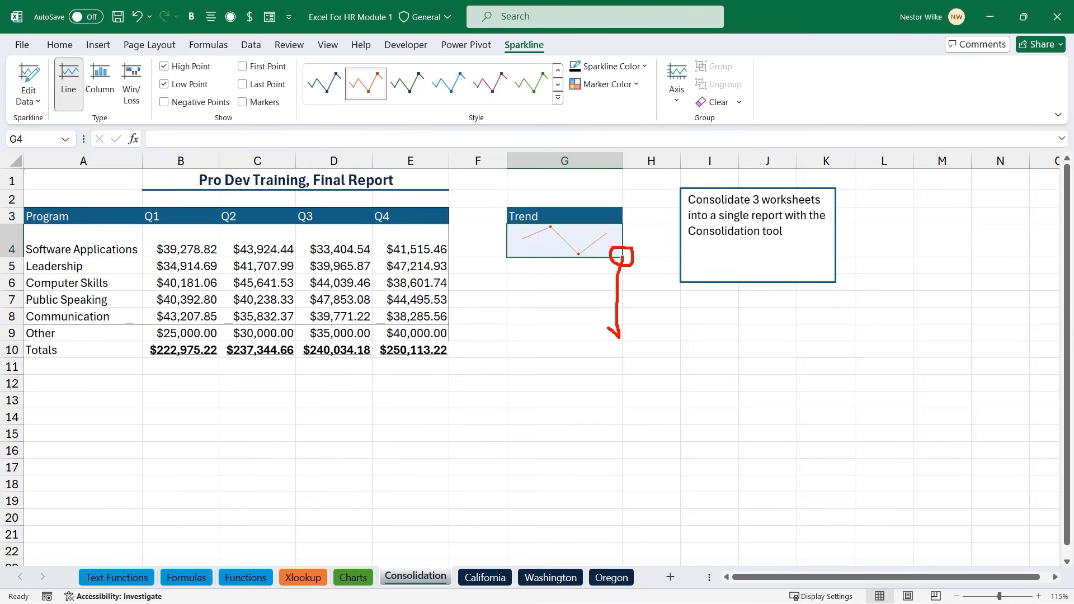
pyautogui.press('Escape')
pyautogui.moveTo(622, 257); pyautogui.dragTo(621, 318)
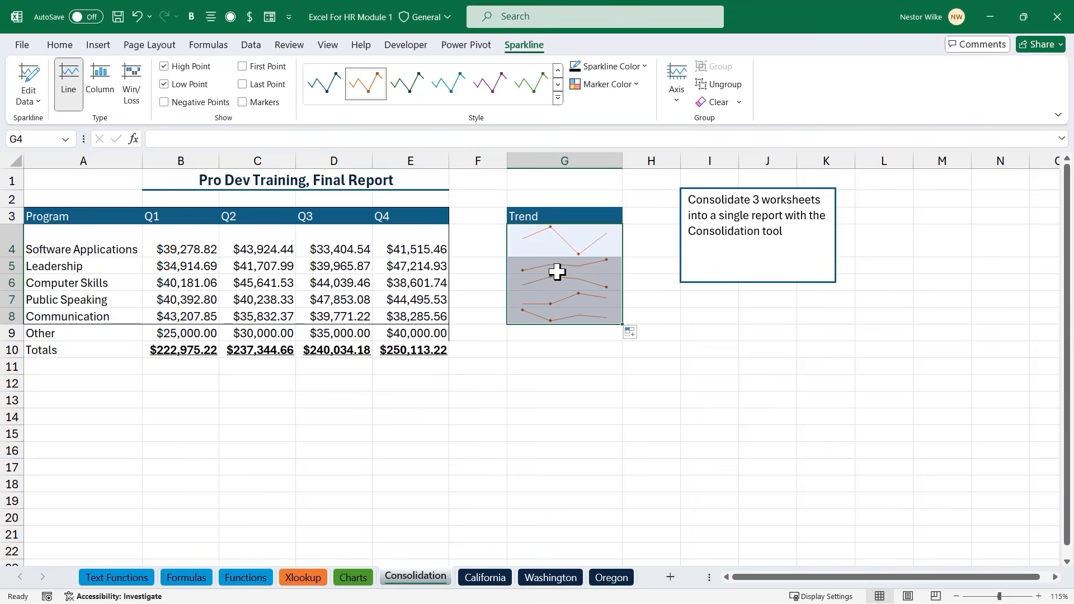
# Set the height of rows 4 through 9 to 28
pyautogui.click(92, 250)
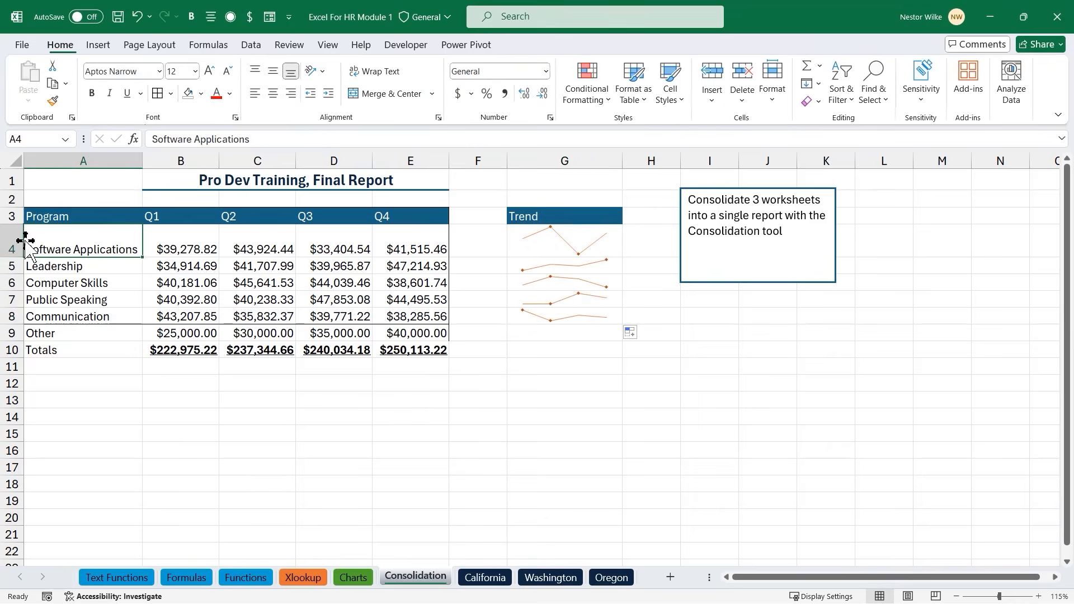
pyautogui.moveTo(12, 244); pyautogui.dragTo(5, 332)
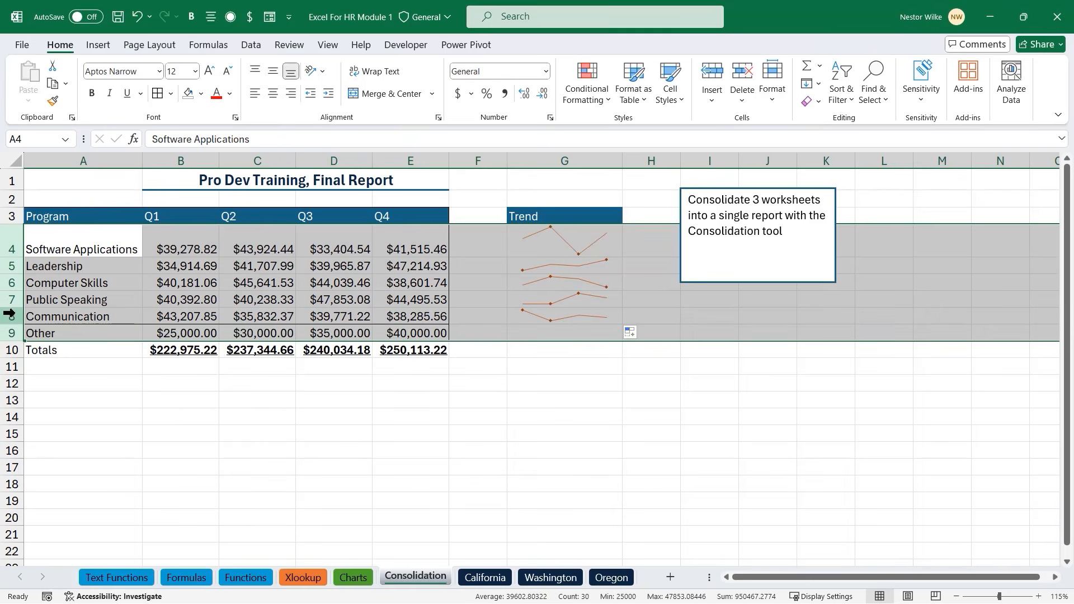
pyautogui.rightClick(16, 267)
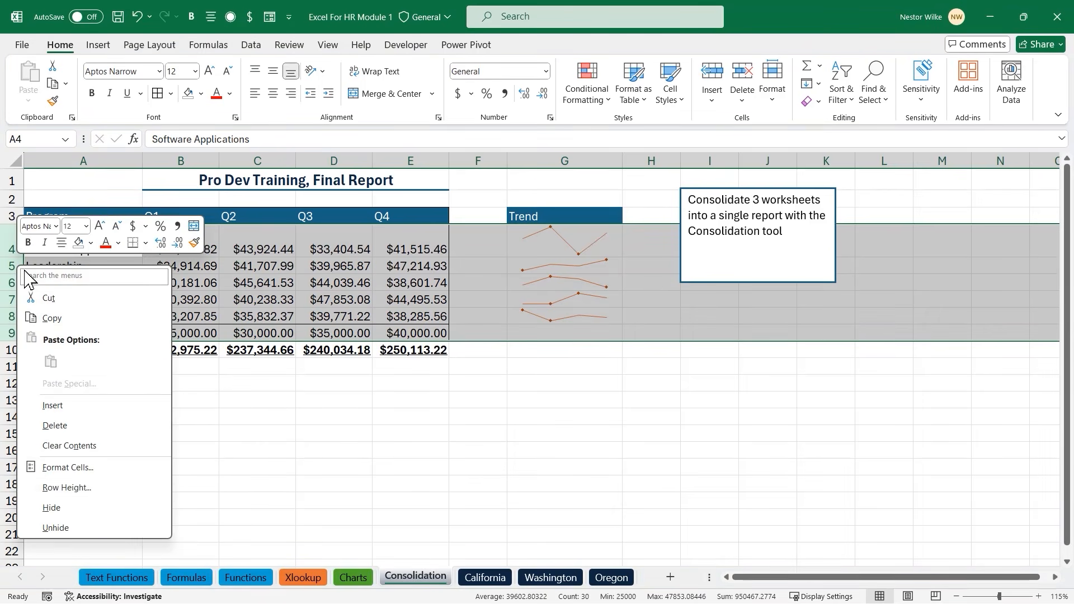
pyautogui.click(90, 489)
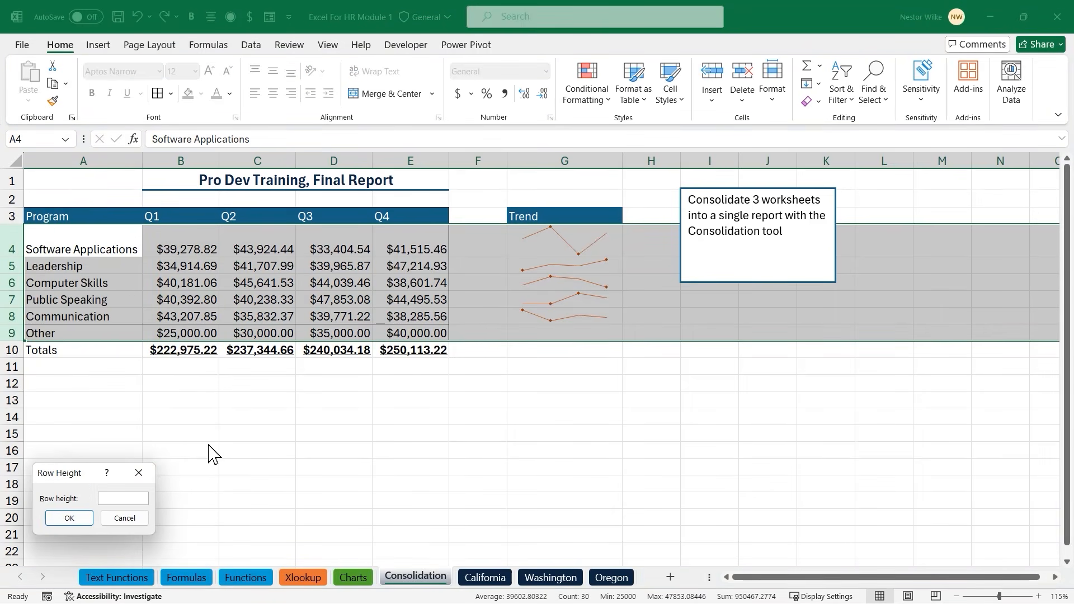
pyautogui.write('28')
pyautogui.press('Return')
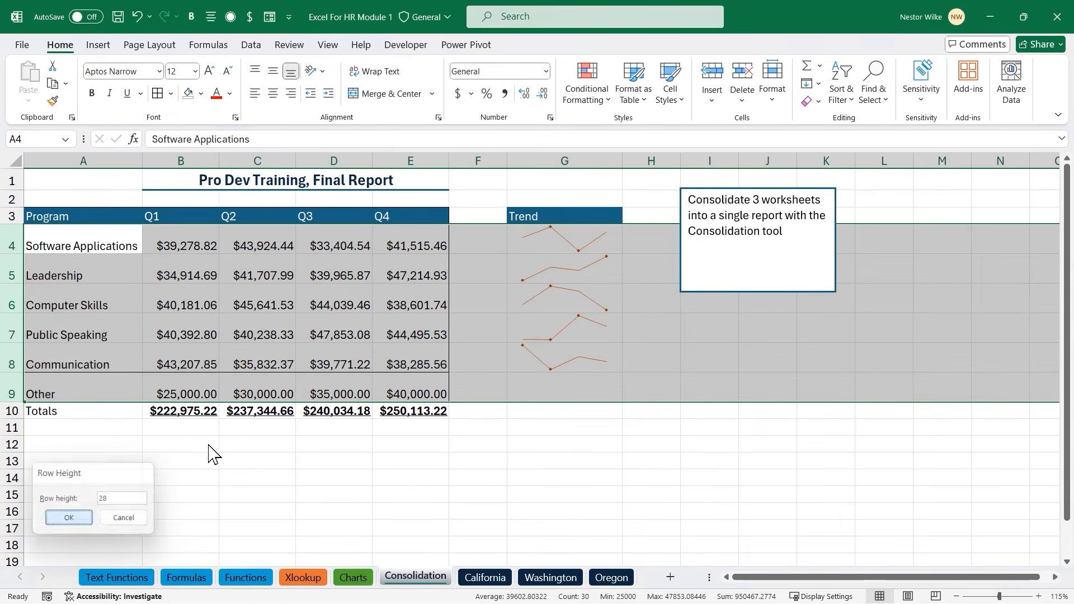
pyautogui.click(702, 344)
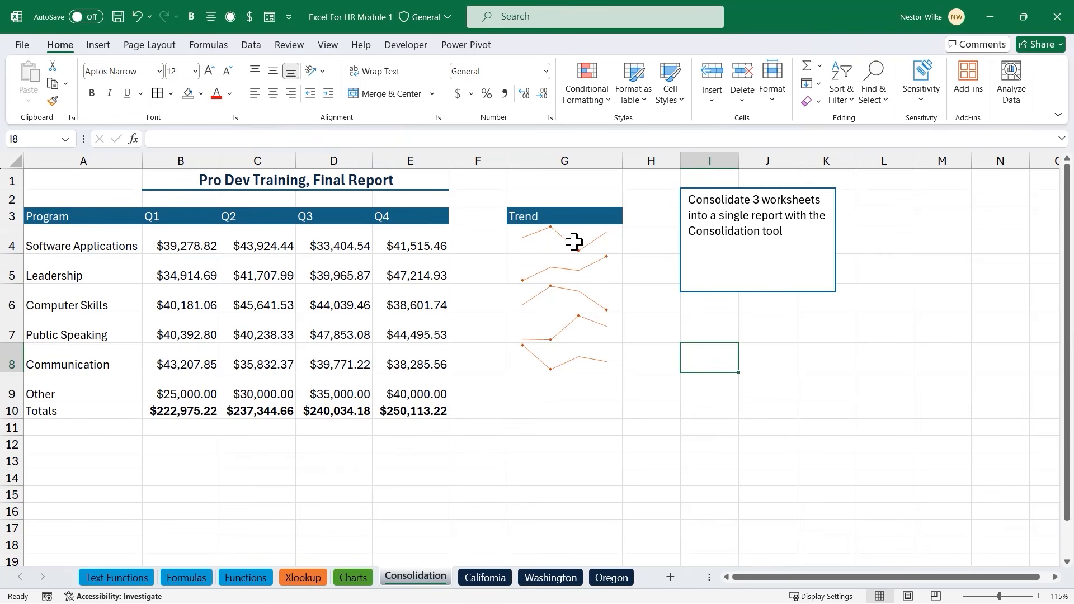
# Convert the Trend sparklines in G4:G8 to column sparklines and apply the light blue style with dark high and low points
pyautogui.click(575, 241)
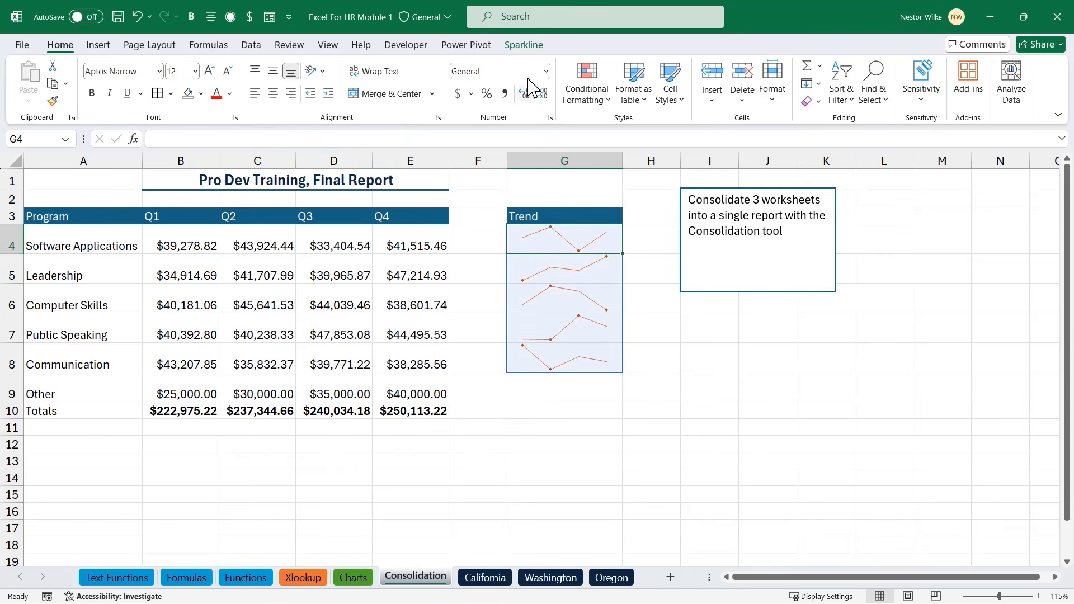
pyautogui.click(525, 45)
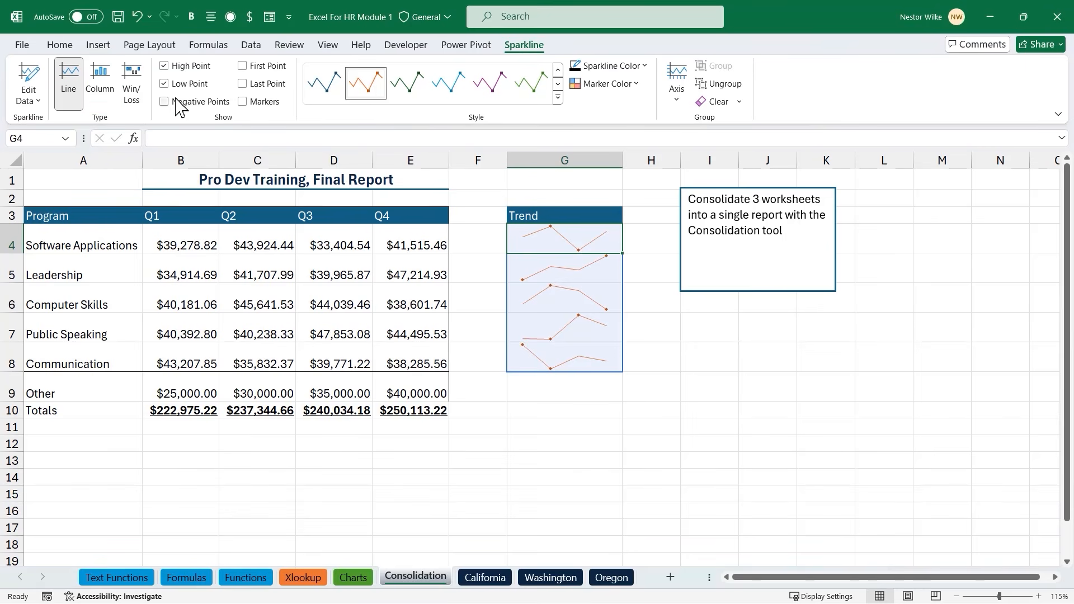
pyautogui.click(100, 78)
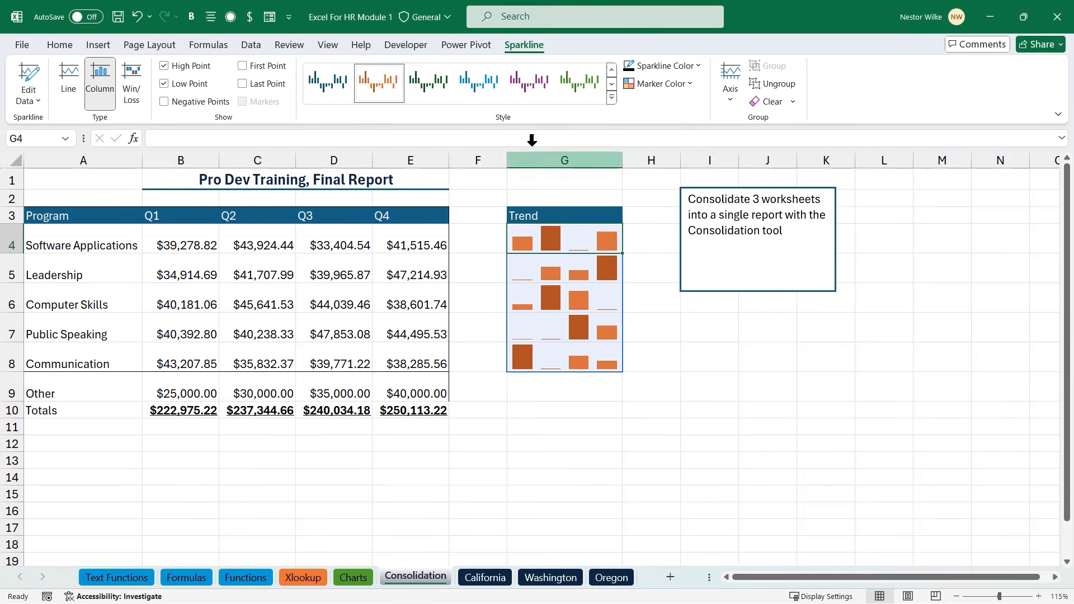
pyautogui.click(531, 83)
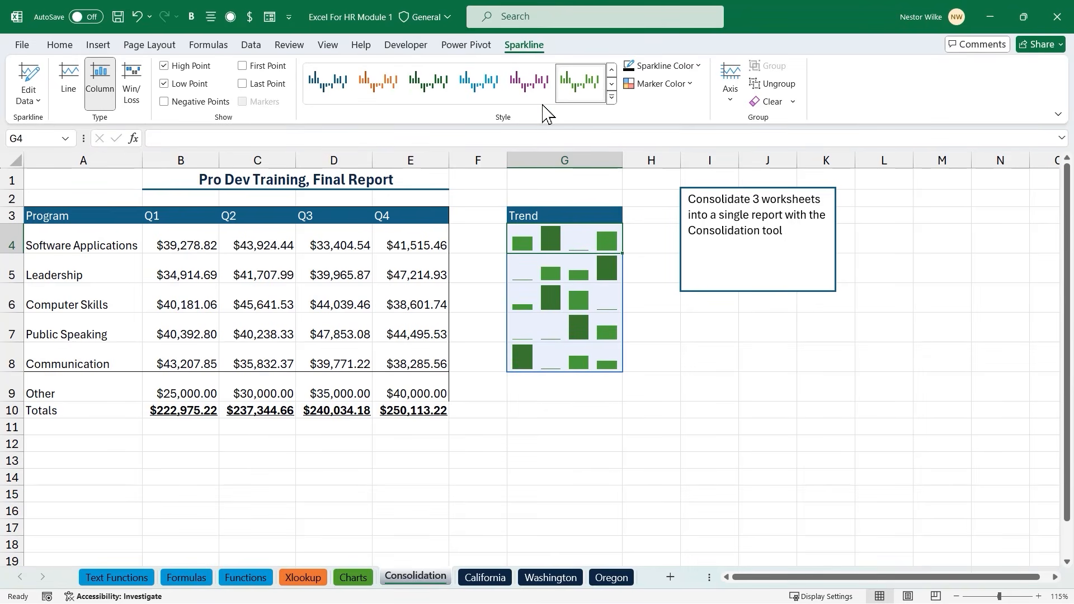
pyautogui.click(341, 89)
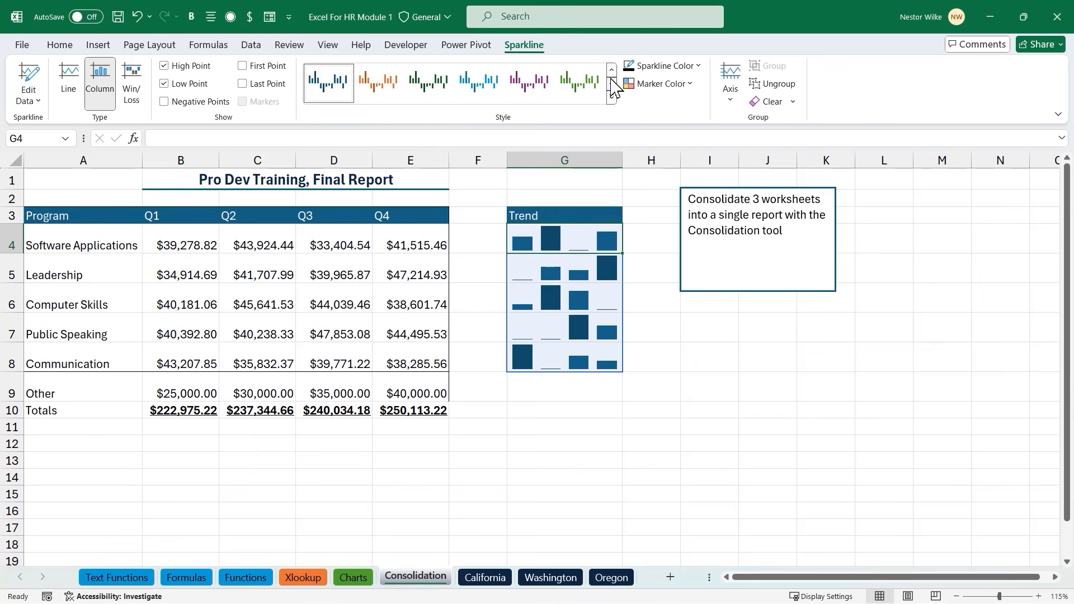
pyautogui.click(480, 90)
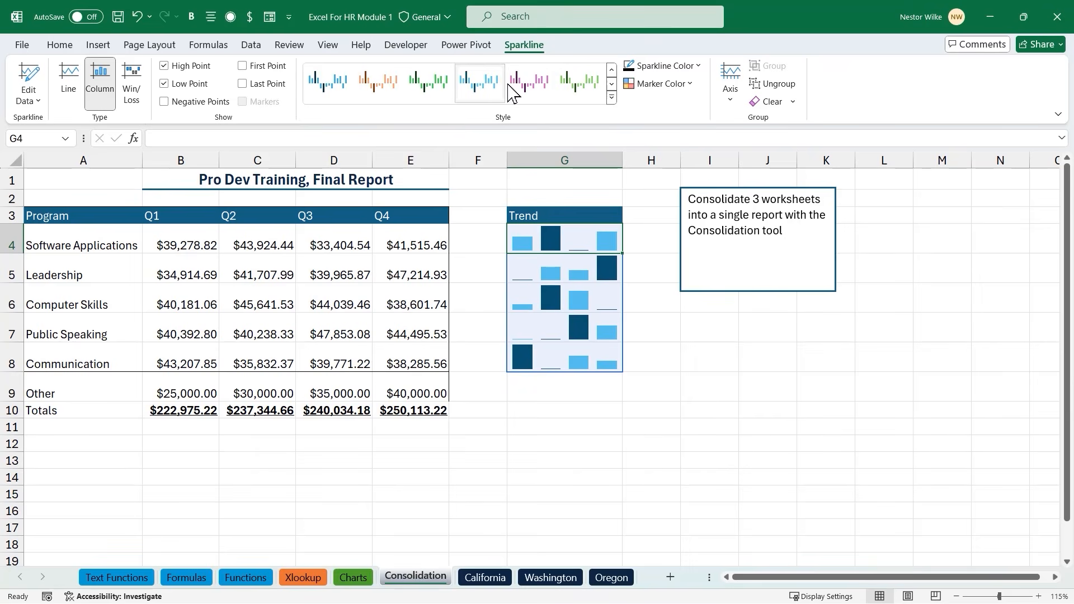
pyautogui.click(582, 86)
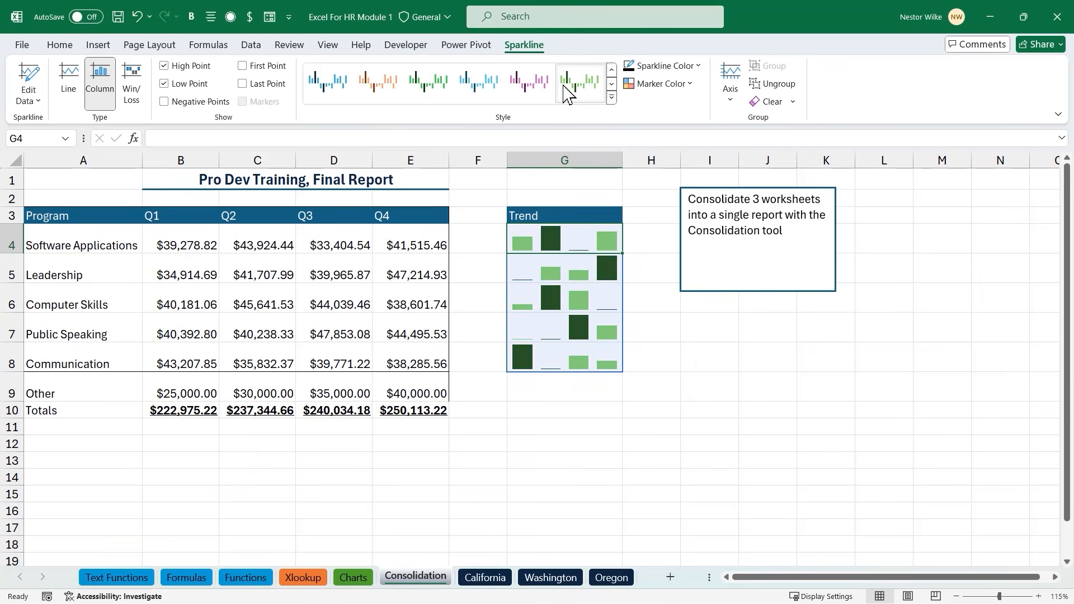
pyautogui.click(480, 87)
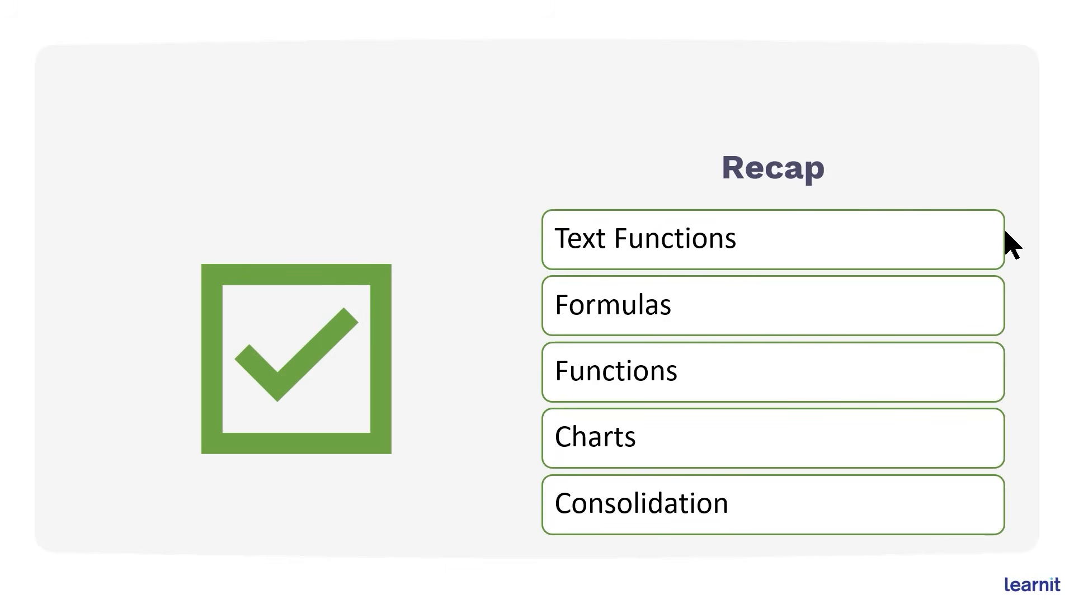
pyautogui.click(928, 327)
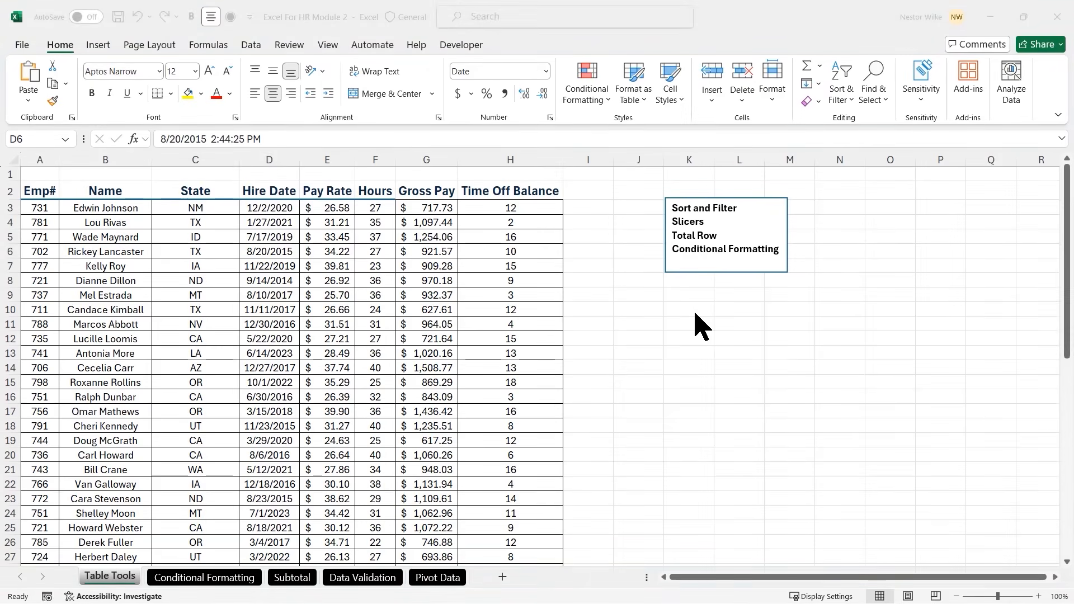
pyautogui.click(693, 309)
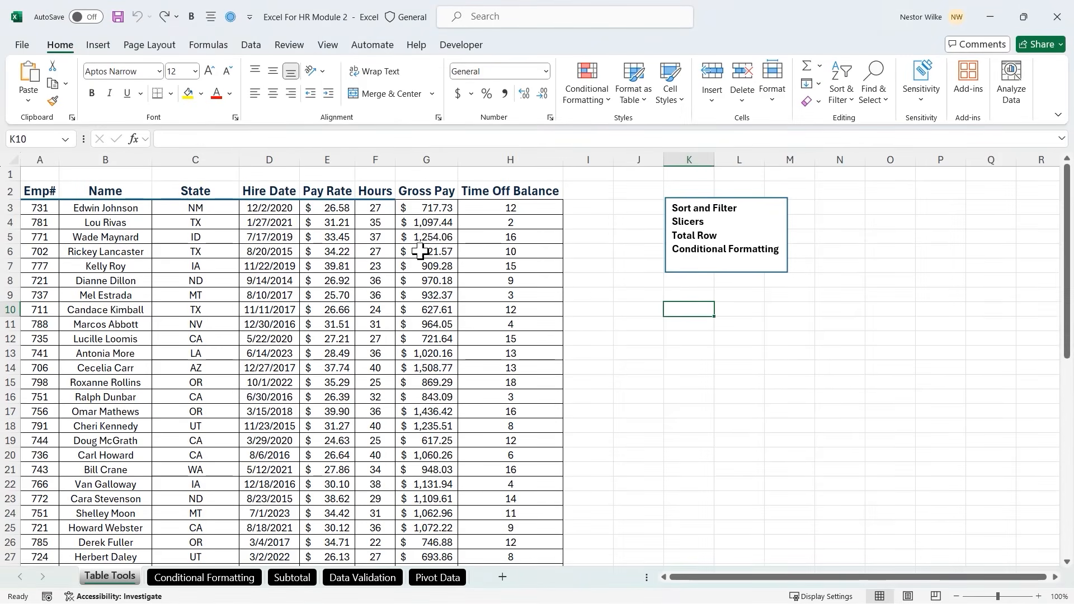
pyautogui.click(321, 224)
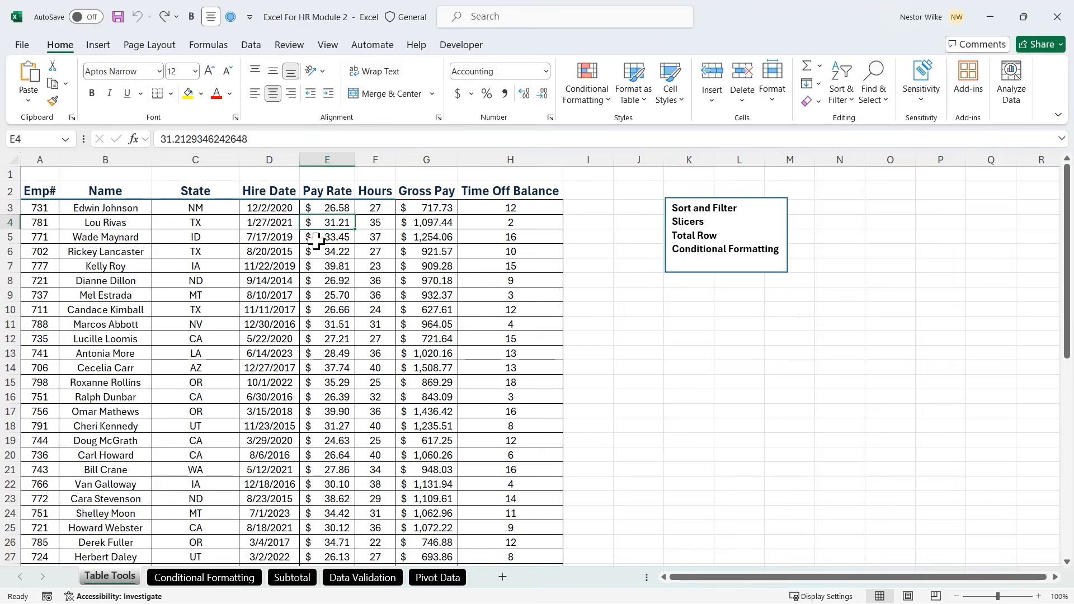
pyautogui.moveTo(50, 193); pyautogui.dragTo(511, 271)
pyautogui.click(421, 307)
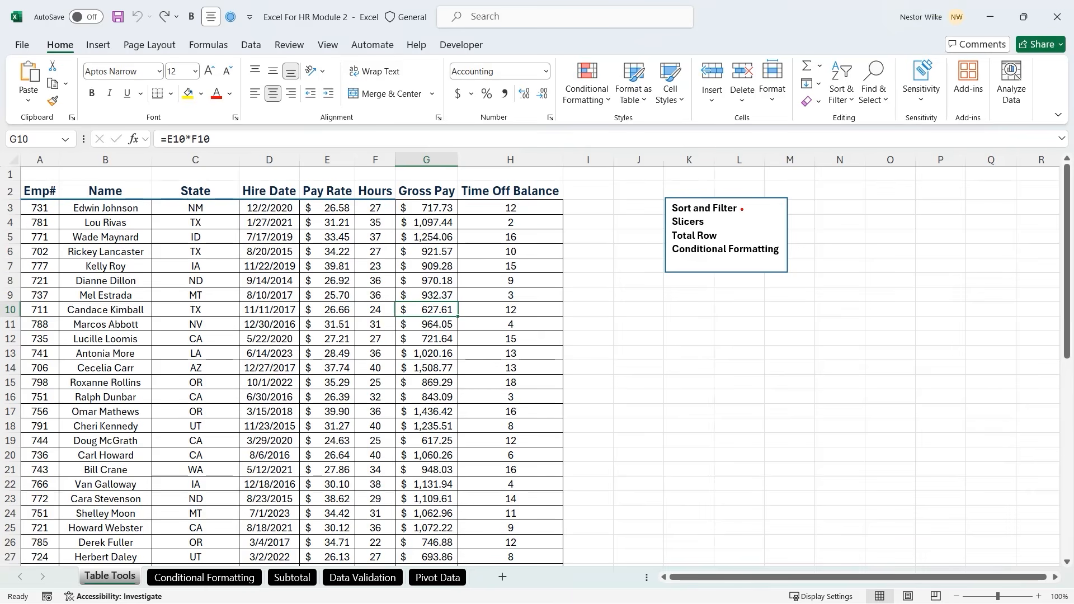
pyautogui.moveTo(742, 208); pyautogui.dragTo(759, 192)
pyautogui.moveTo(731, 234); pyautogui.dragTo(752, 216)
# Format the employee data in A2:H53 as a table with headers, using the light blue banded style
pyautogui.click(384, 237)
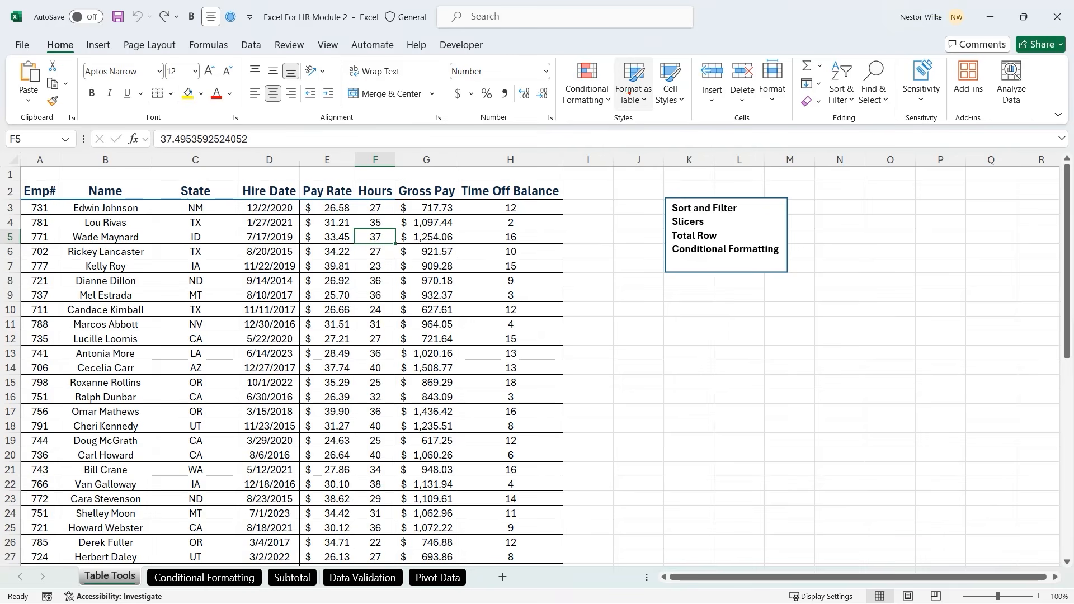
pyautogui.moveTo(609, 62)
pyautogui.mouseDown()
pyautogui.moveTo(655, 125)
pyautogui.moveTo(631, 194)
pyautogui.mouseUp()
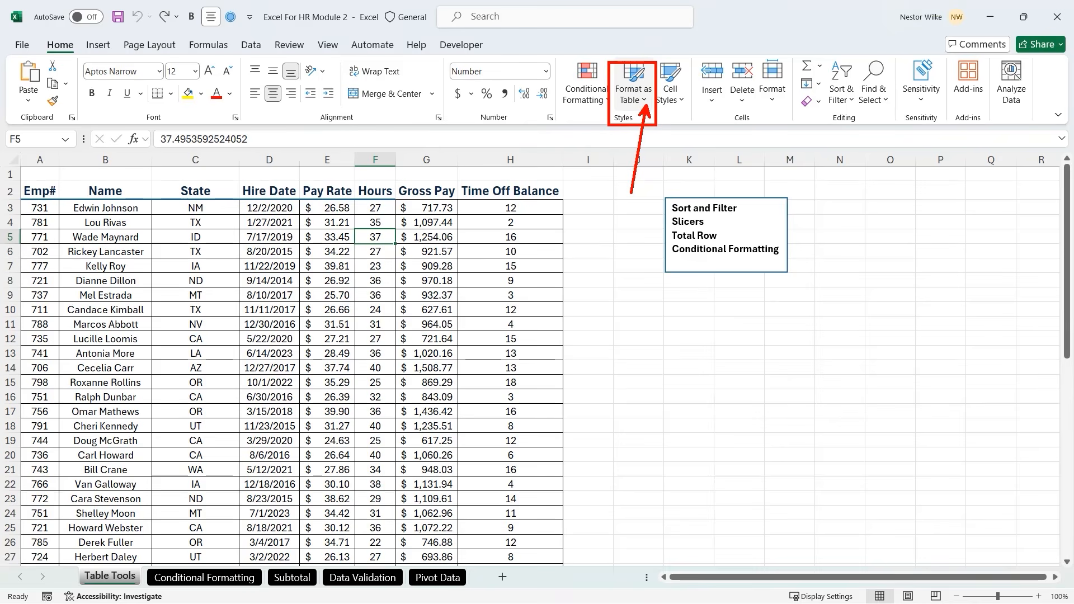
pyautogui.press('Escape')
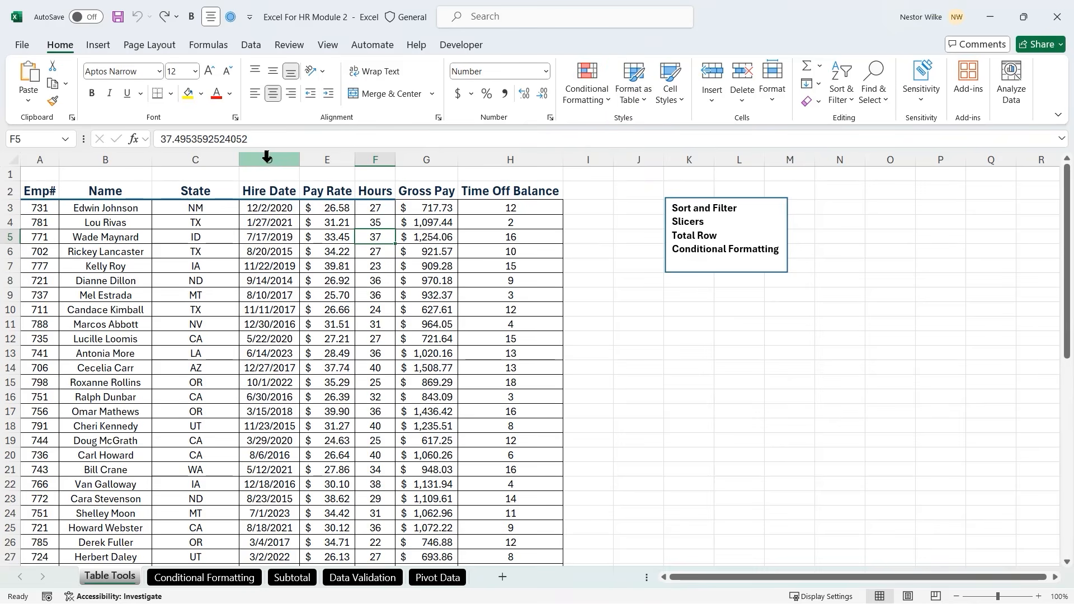
pyautogui.click(648, 100)
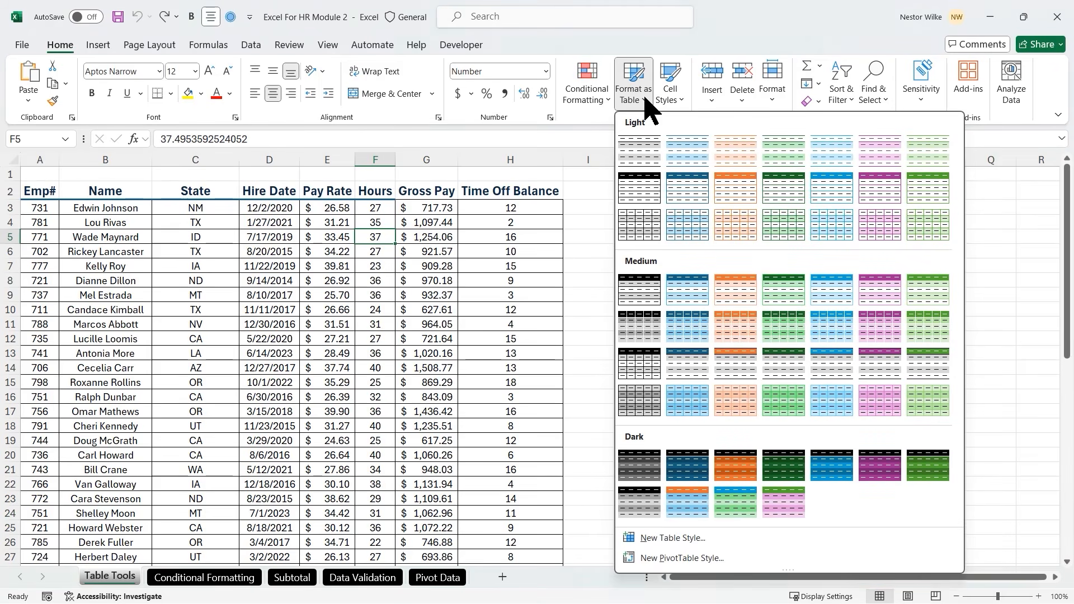
pyautogui.click(684, 229)
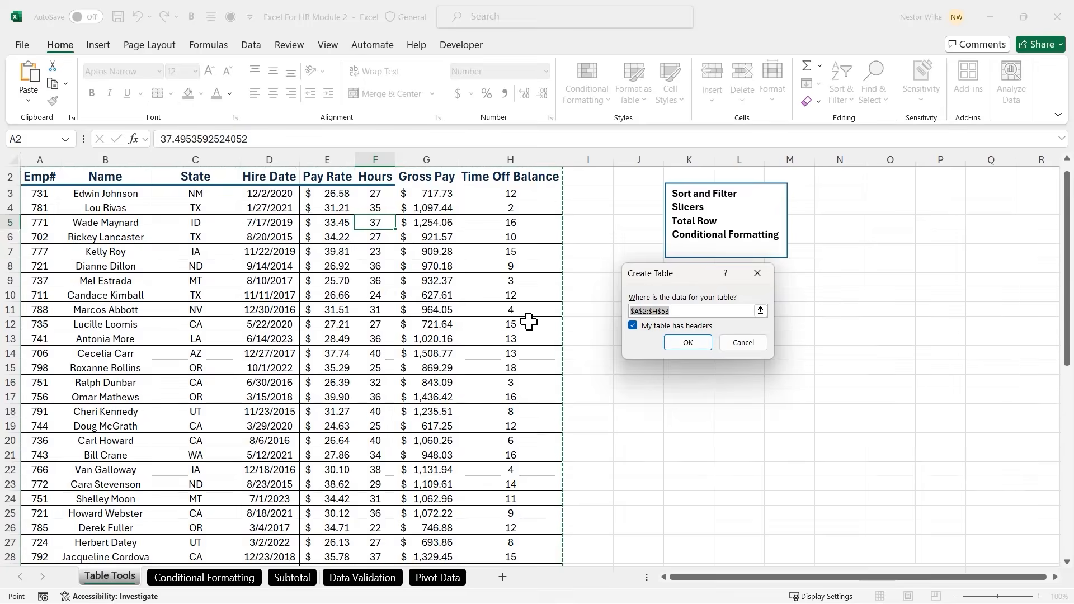
pyautogui.scroll(-11, 529, 321)
pyautogui.scroll(7, 529, 319)
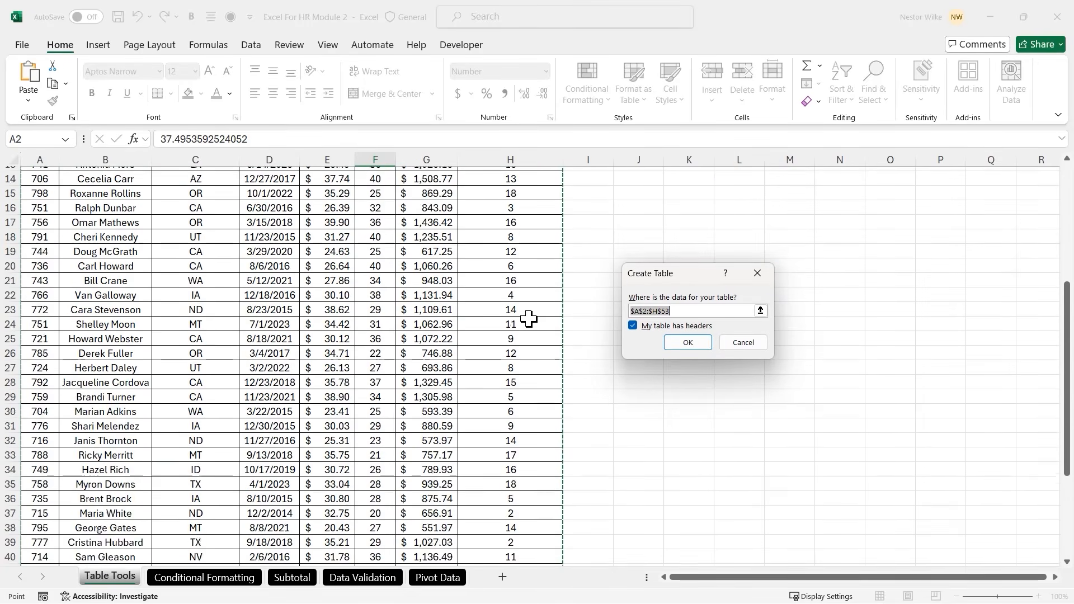
pyautogui.scroll(5, 529, 319)
pyautogui.click(688, 342)
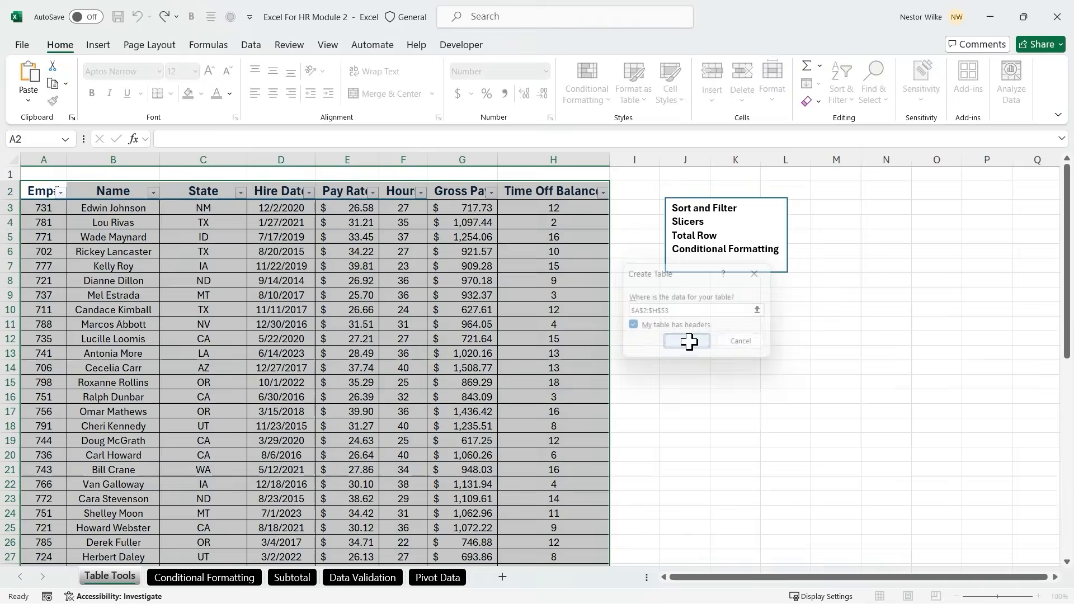
# Examine the sort and filter options of the Time Off Balance column without applying any
pyautogui.click(374, 253)
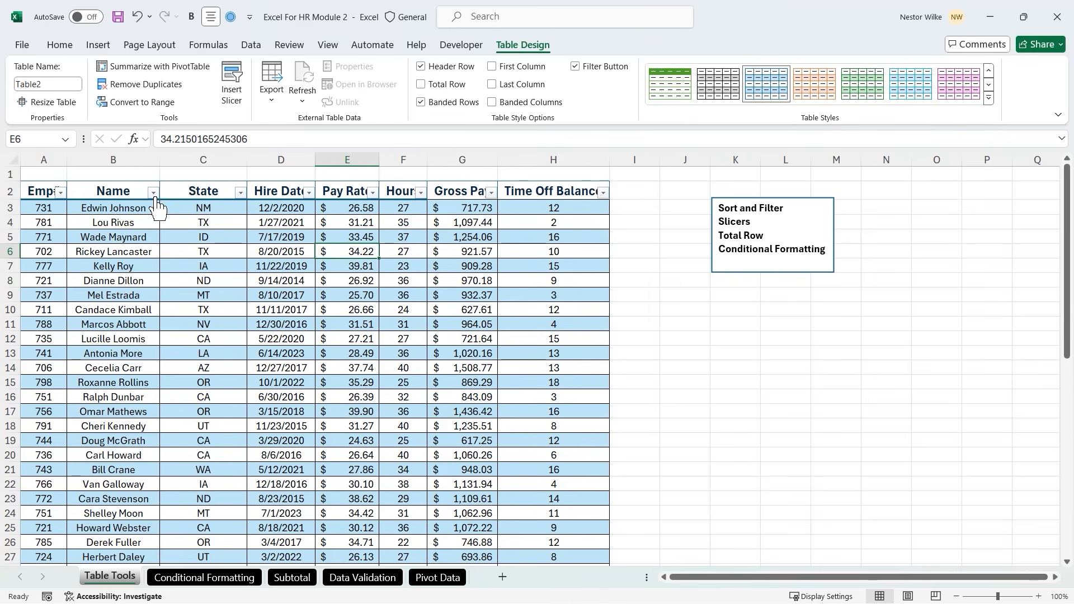
pyautogui.click(604, 193)
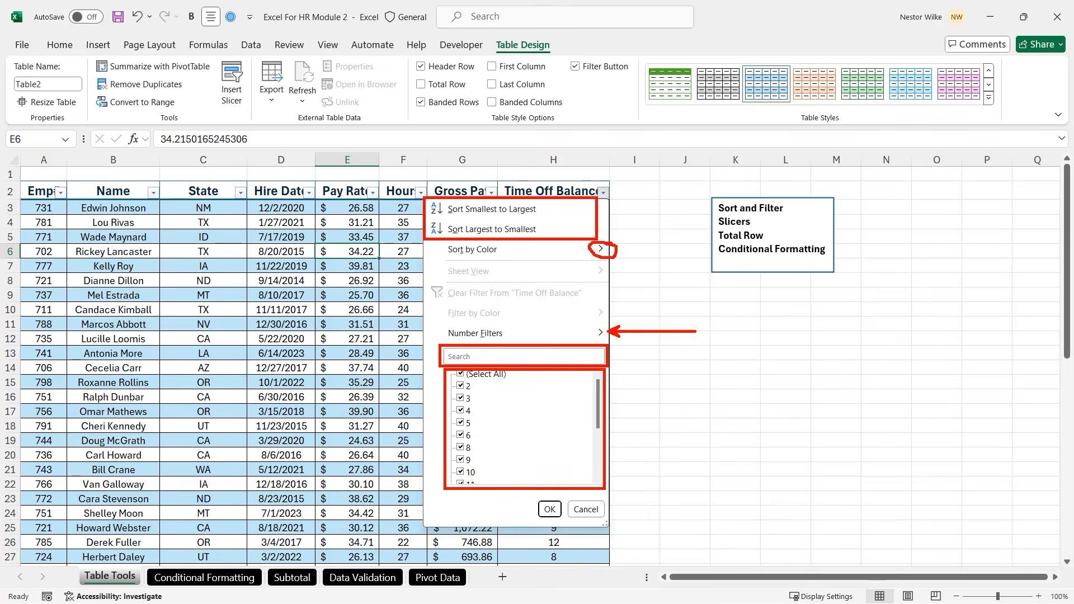
pyautogui.press('Escape')
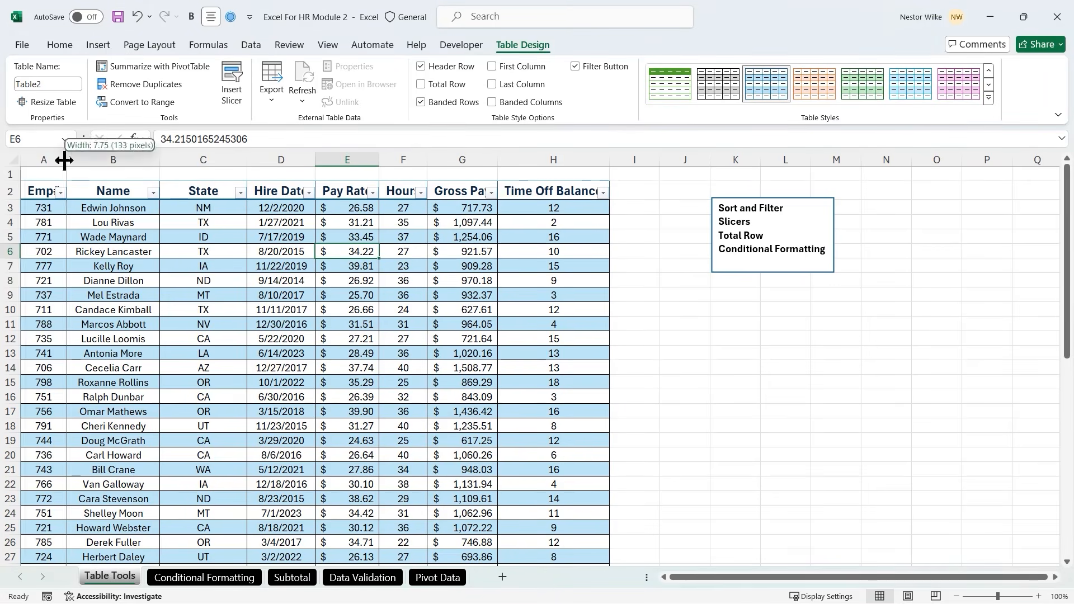
# Sort the employee table by Emp# from smallest to largest and check the order of the rows
pyautogui.click(36, 193)
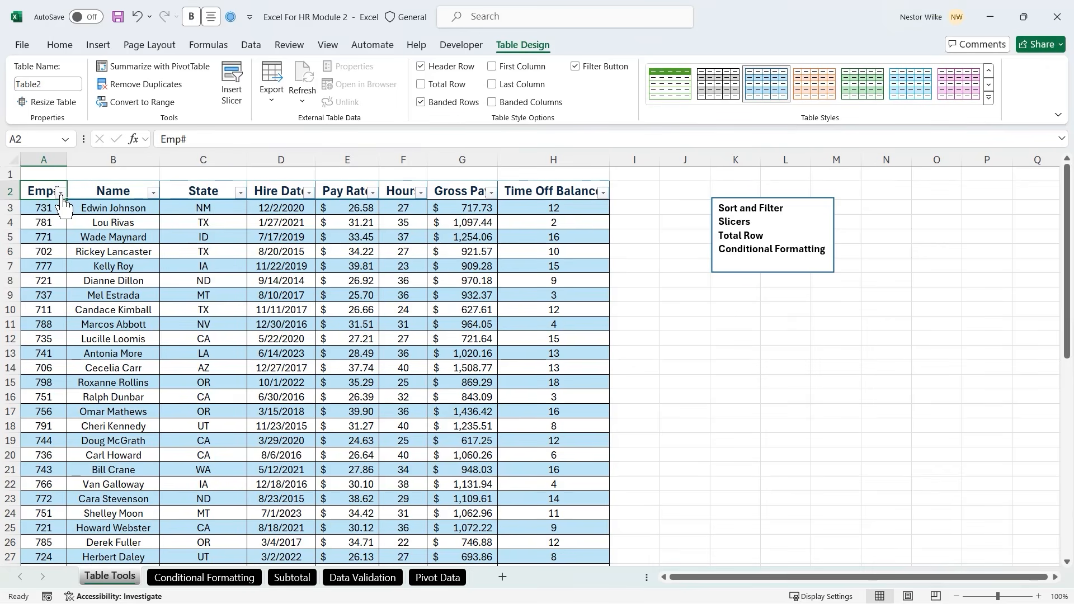
pyautogui.click(60, 193)
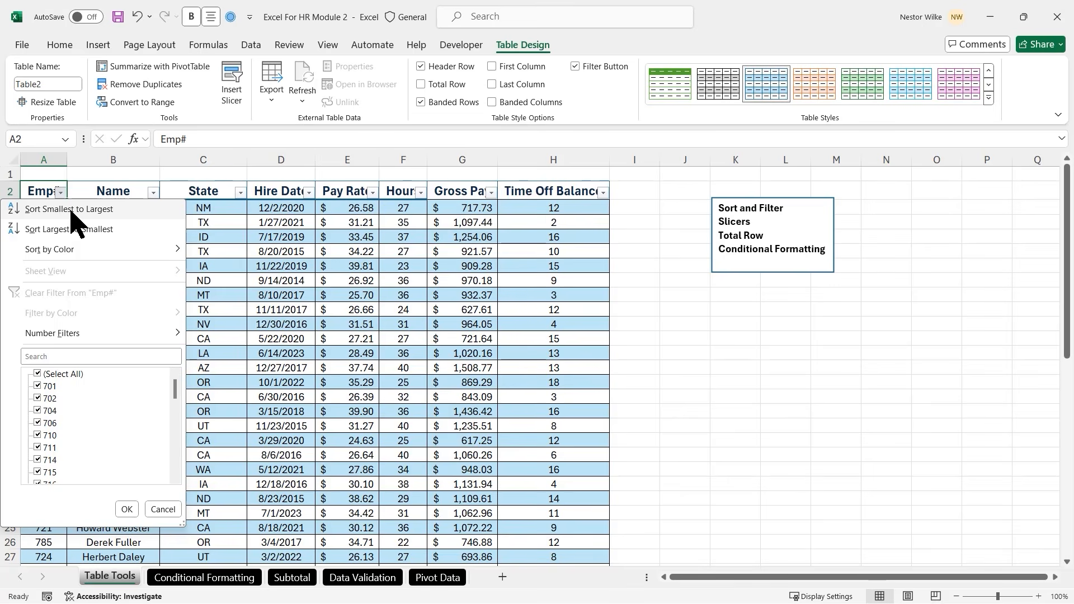
pyautogui.click(71, 210)
pyautogui.click(50, 208)
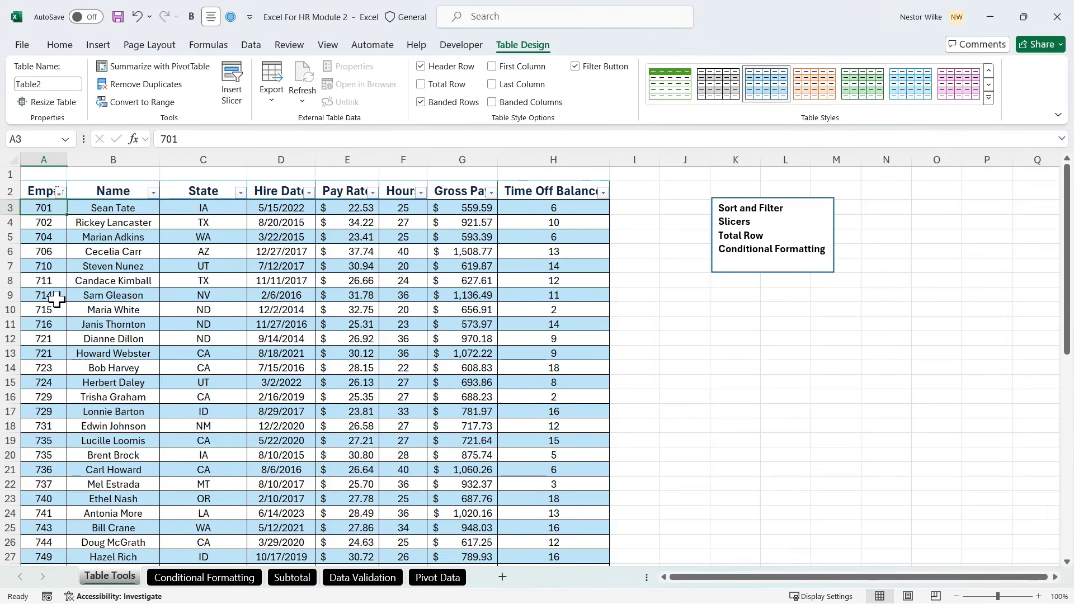
pyautogui.scroll(-5, 56, 300)
pyautogui.scroll(5, 55, 297)
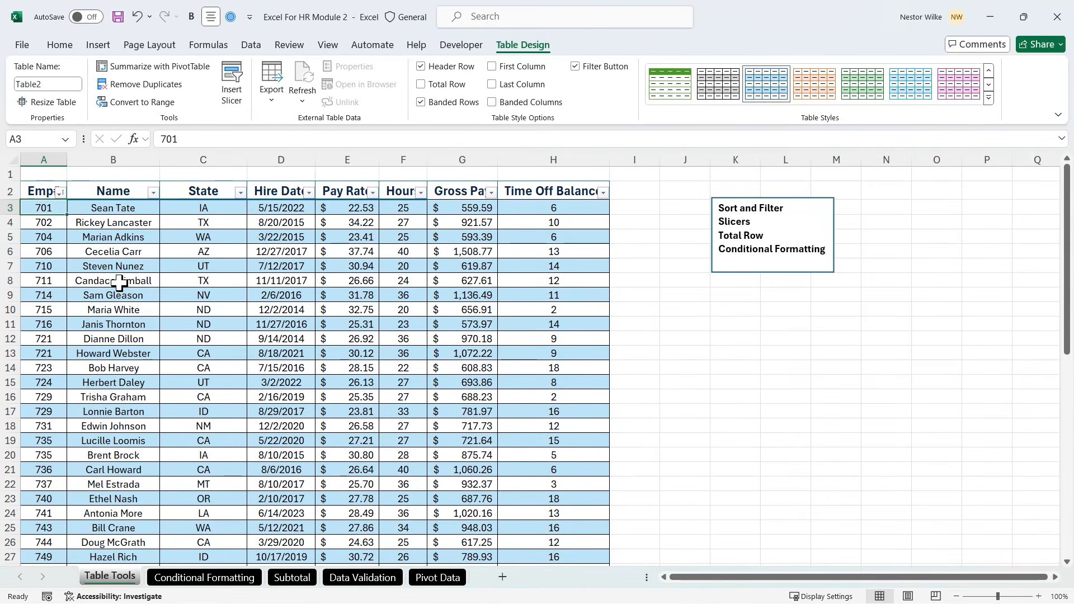
# Sort the employee table by the Name column from A to Z
pyautogui.click(152, 195)
pyautogui.moveTo(81, 248)
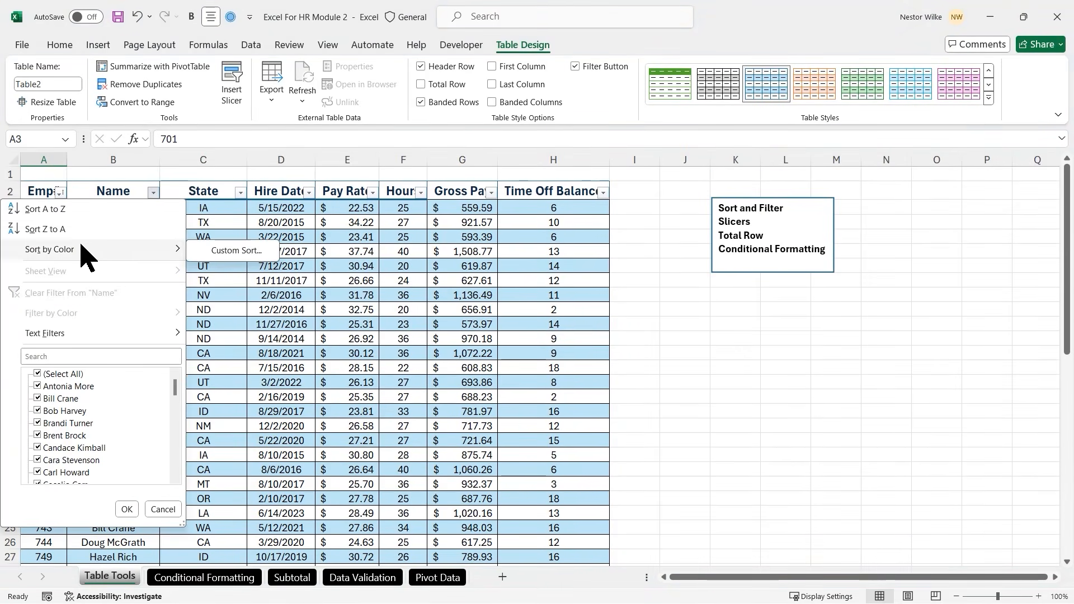
pyautogui.press('Escape')
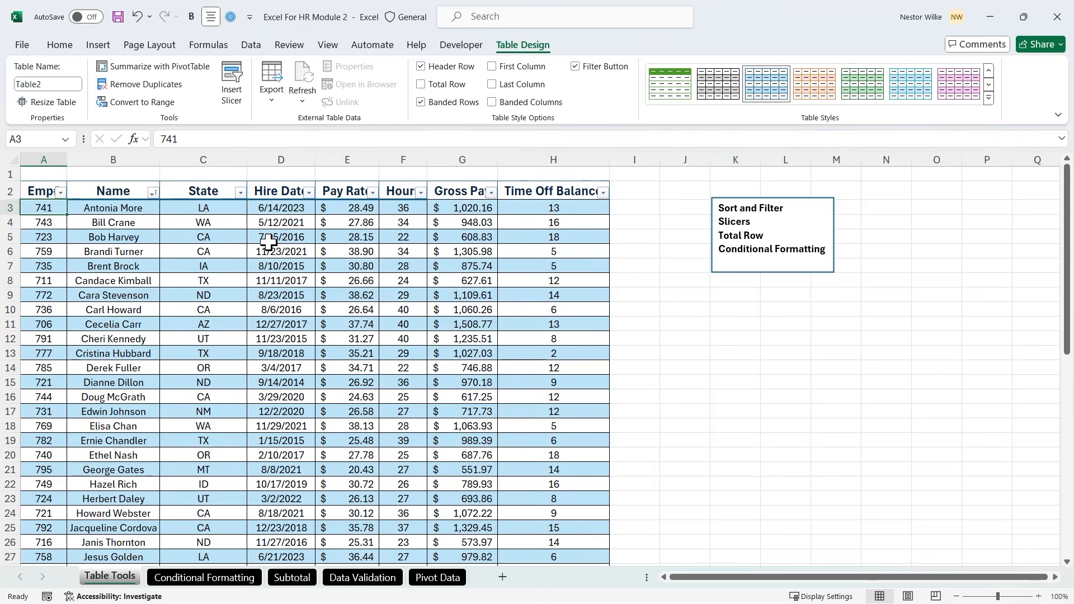
pyautogui.click(333, 239)
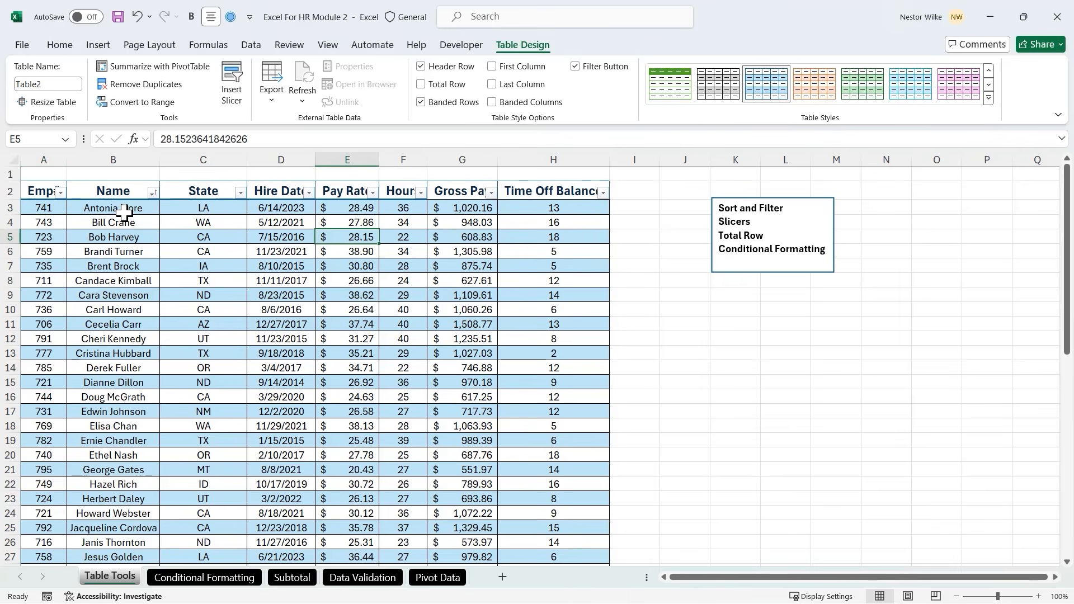
pyautogui.click(756, 219)
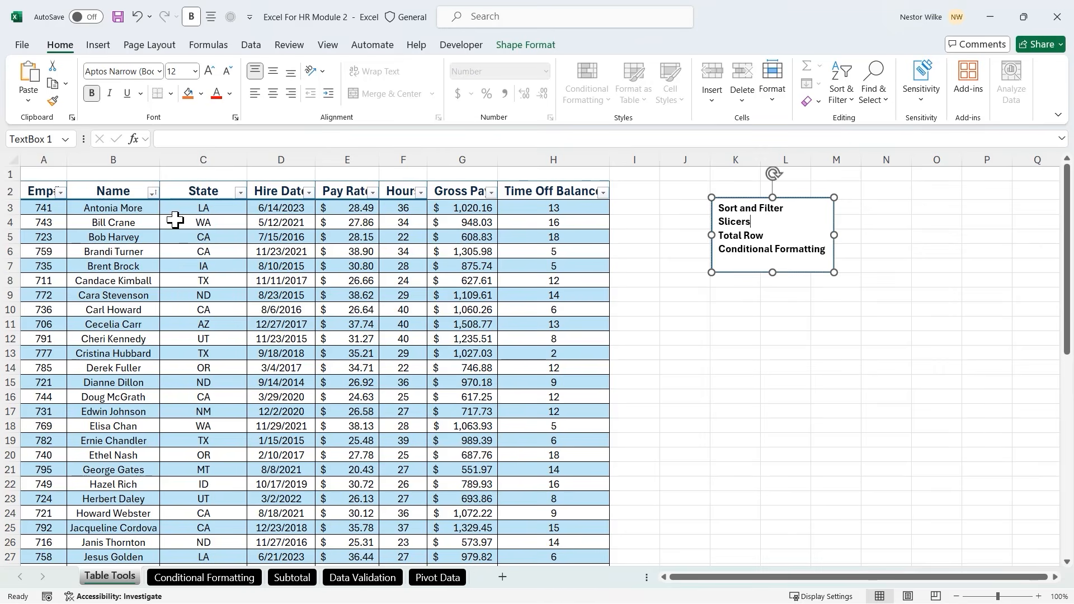
# Filter the table's State column to show only CA
pyautogui.click(241, 193)
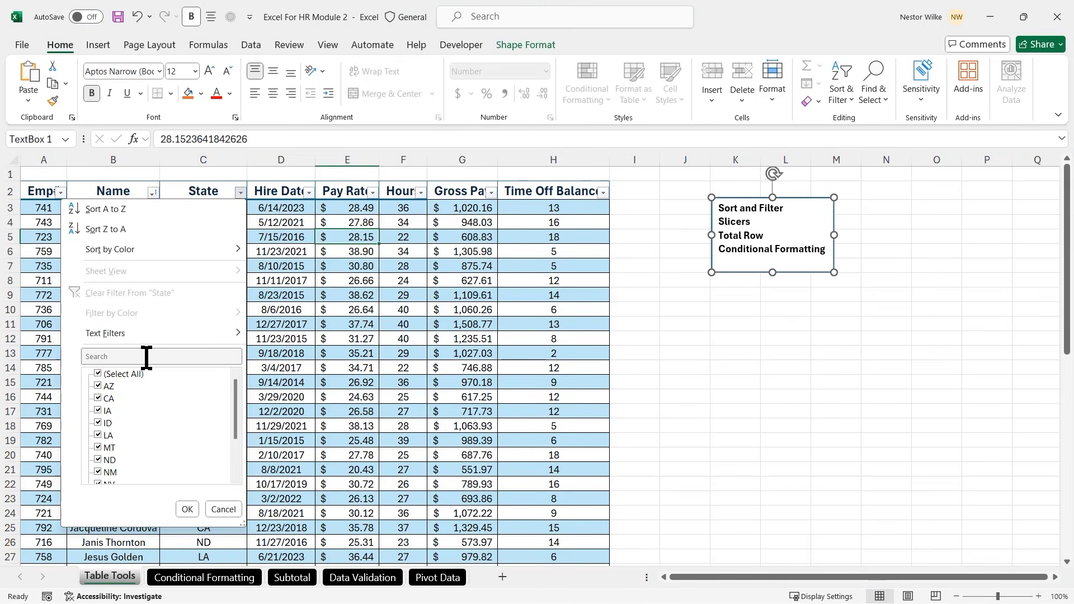
pyautogui.click(146, 357)
pyautogui.write('ca')
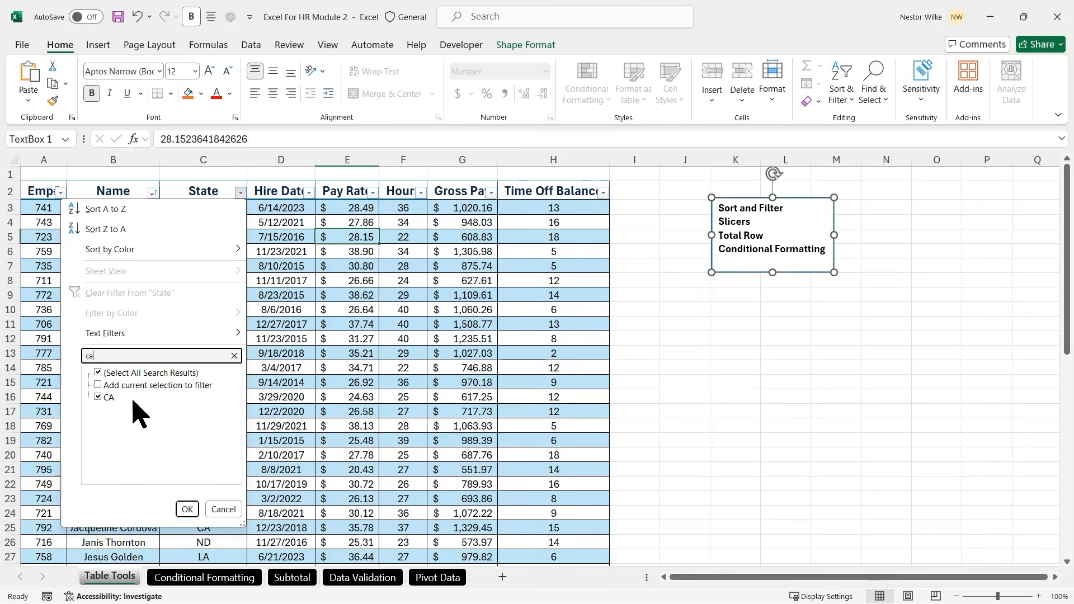
pyautogui.moveTo(94, 356); pyautogui.dragTo(82, 357)
pyautogui.press('BackSpace')
pyautogui.click(98, 374)
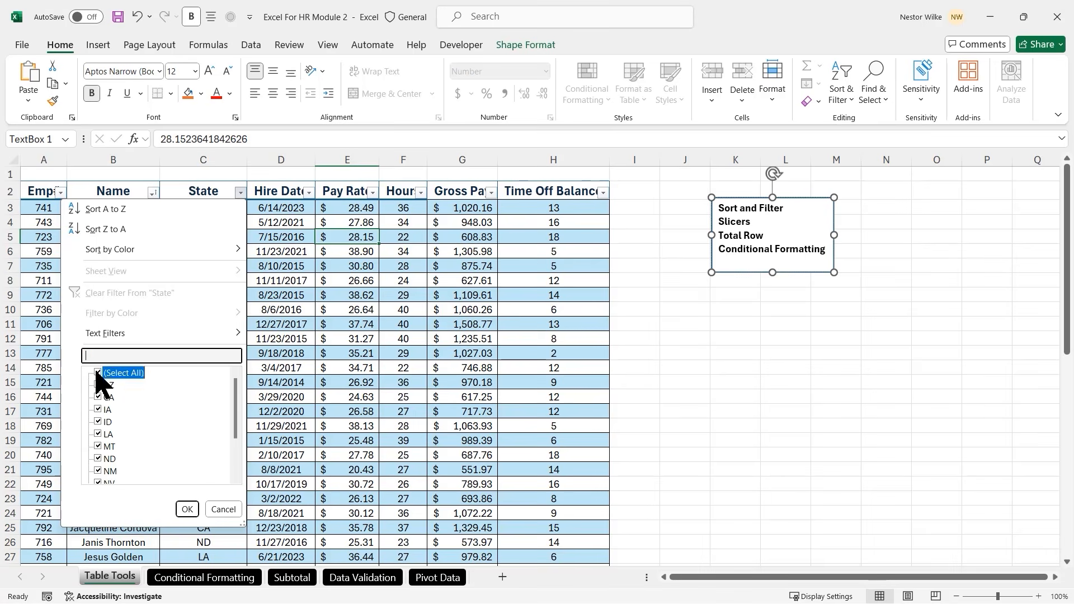
pyautogui.click(98, 398)
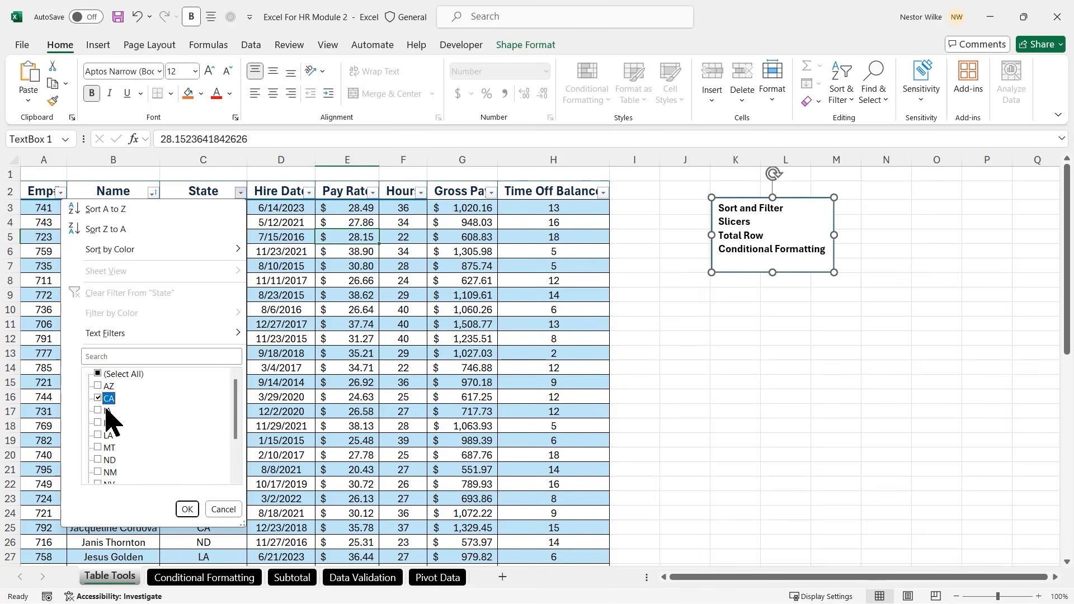
pyautogui.click(187, 510)
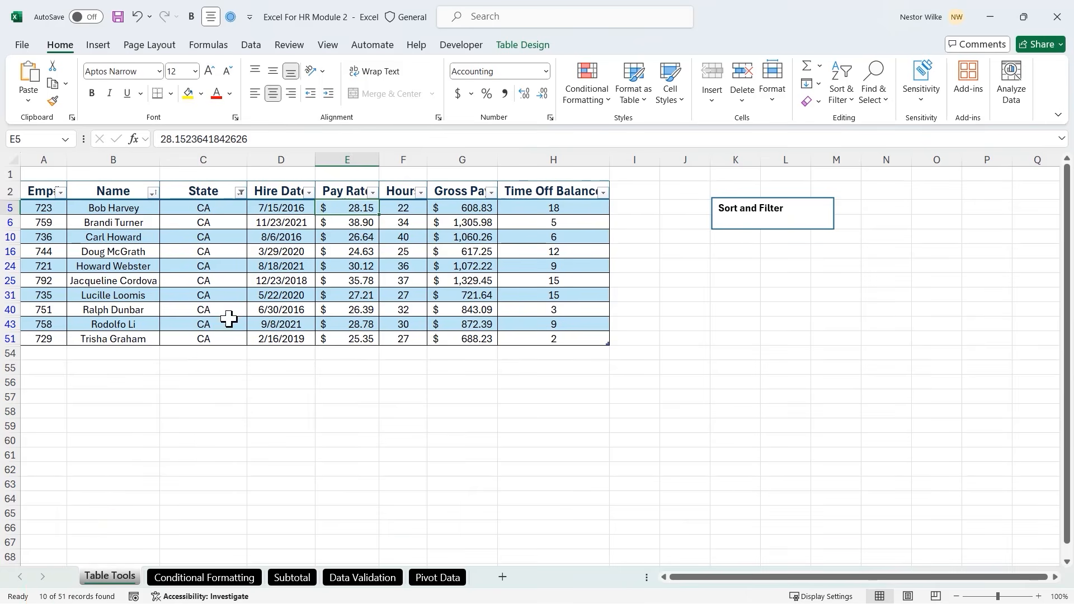
# Clear the filter from the State column
pyautogui.moveTo(244, 202)
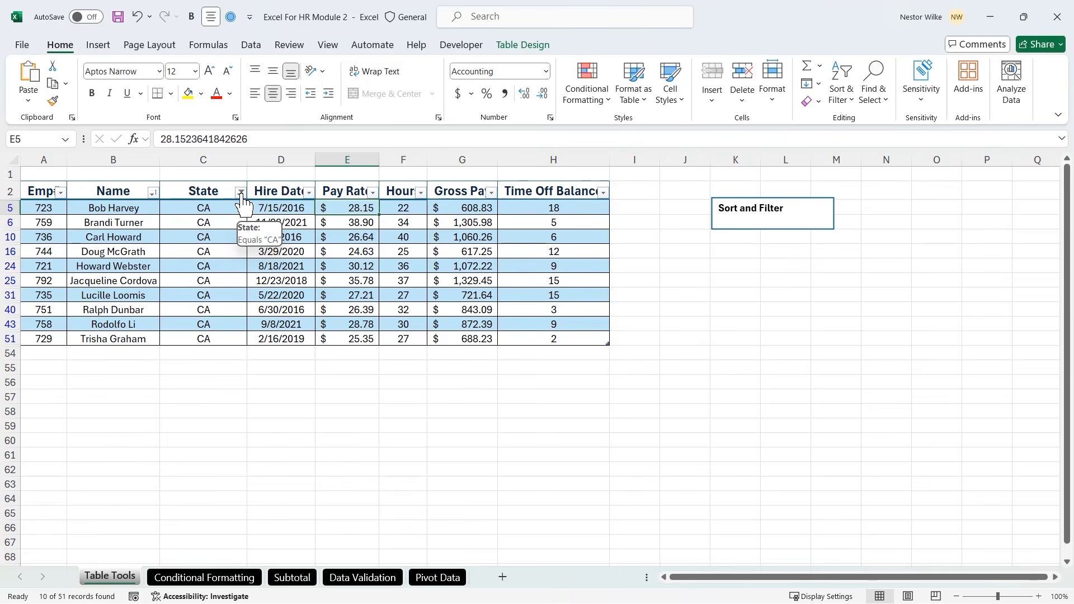
pyautogui.click(242, 193)
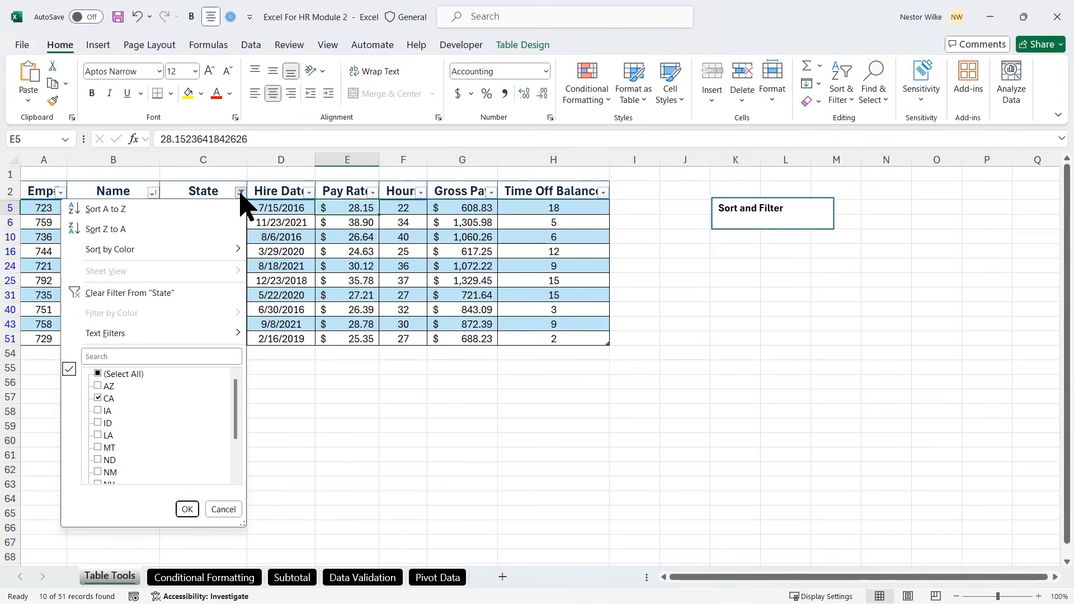
pyautogui.click(159, 295)
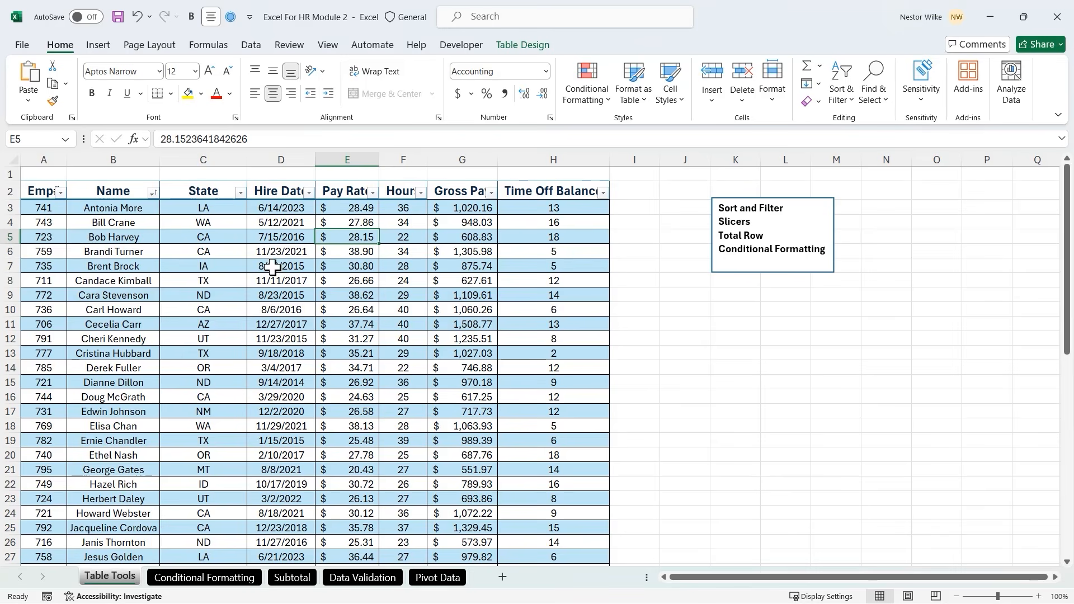
# Filter the Hire Date column to dates between 1/1/2023 and 12/31/2023 inclusive
pyautogui.click(309, 192)
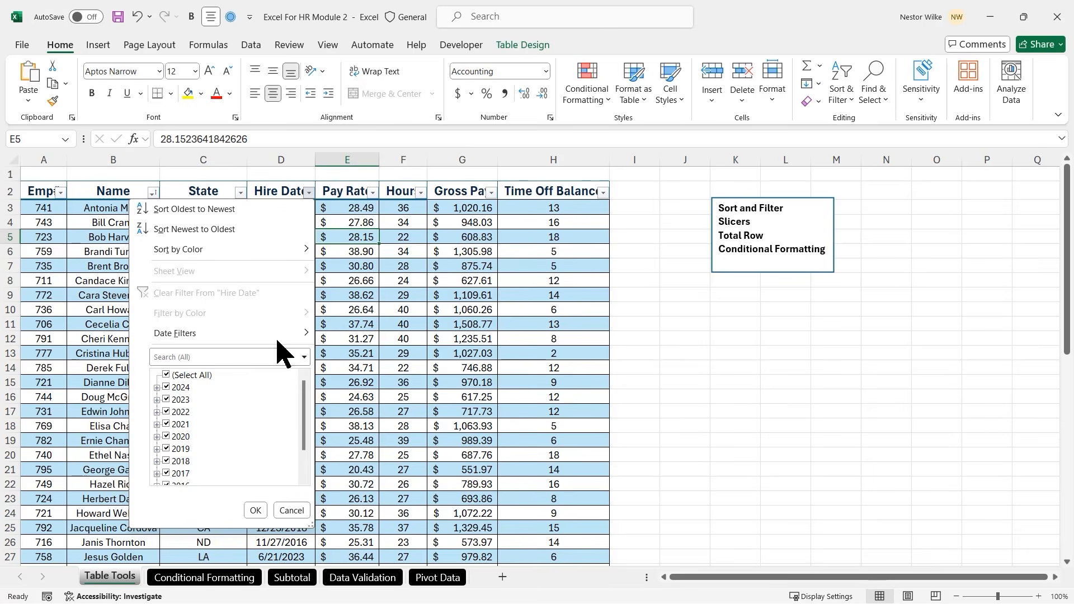
pyautogui.moveTo(305, 334)
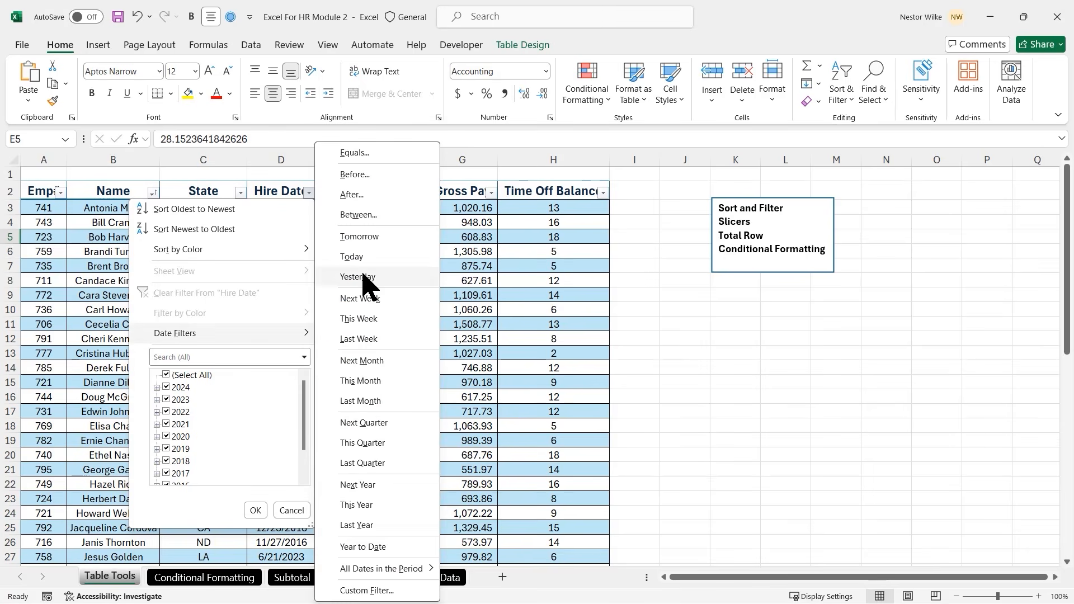
pyautogui.click(374, 218)
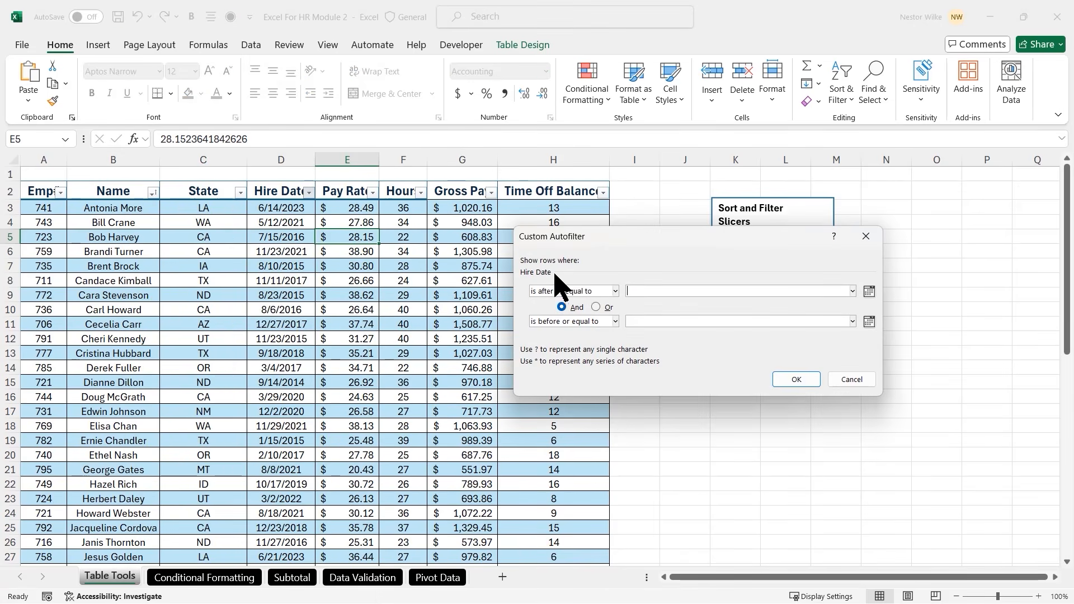
pyautogui.write('1/1/2023')
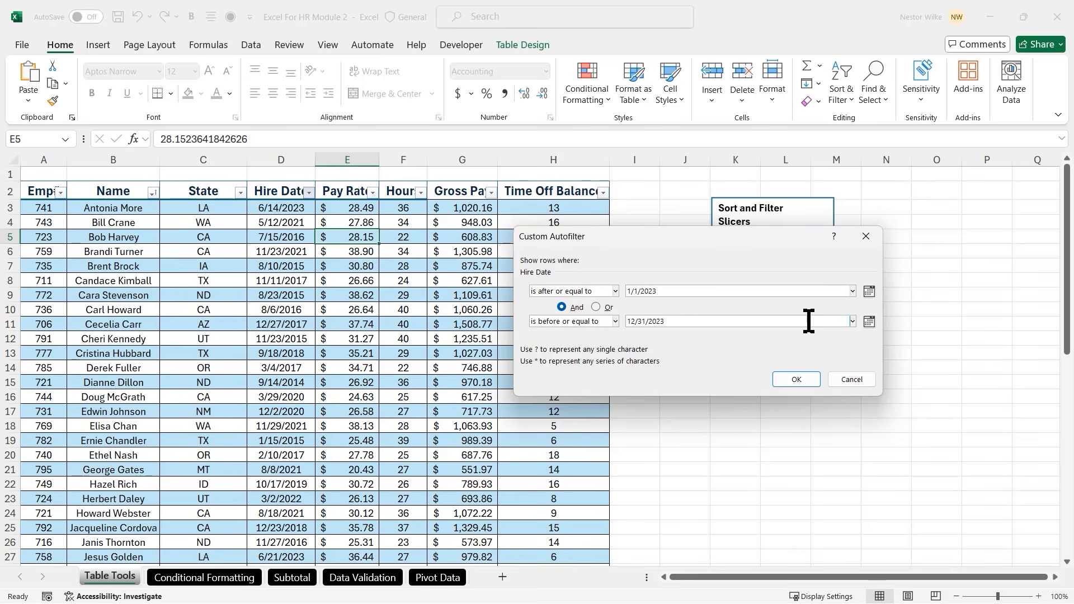
pyautogui.click(869, 322)
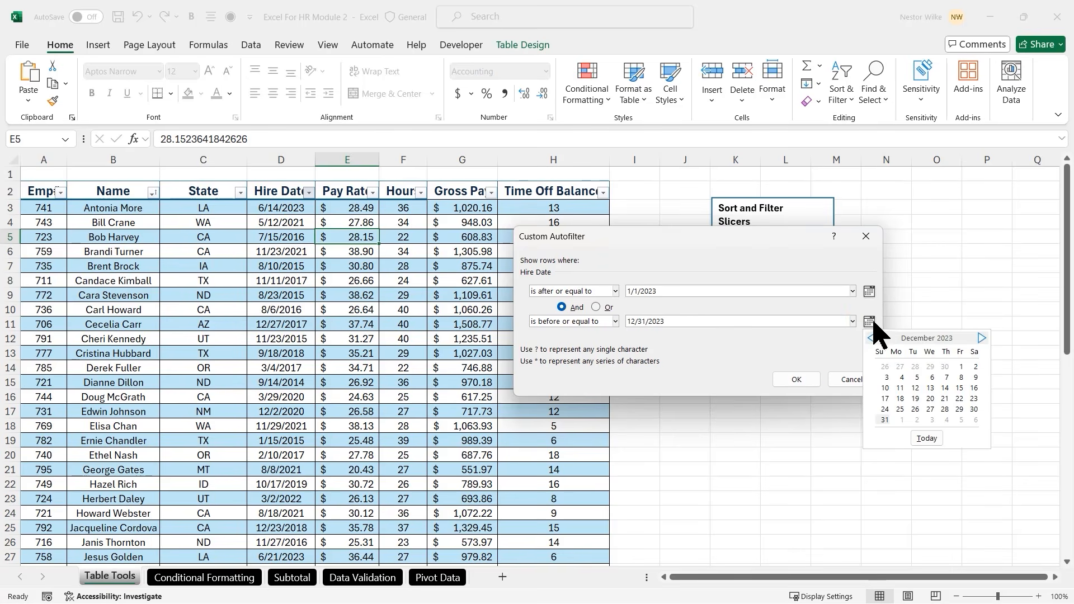
pyautogui.click(781, 336)
pyautogui.click(797, 380)
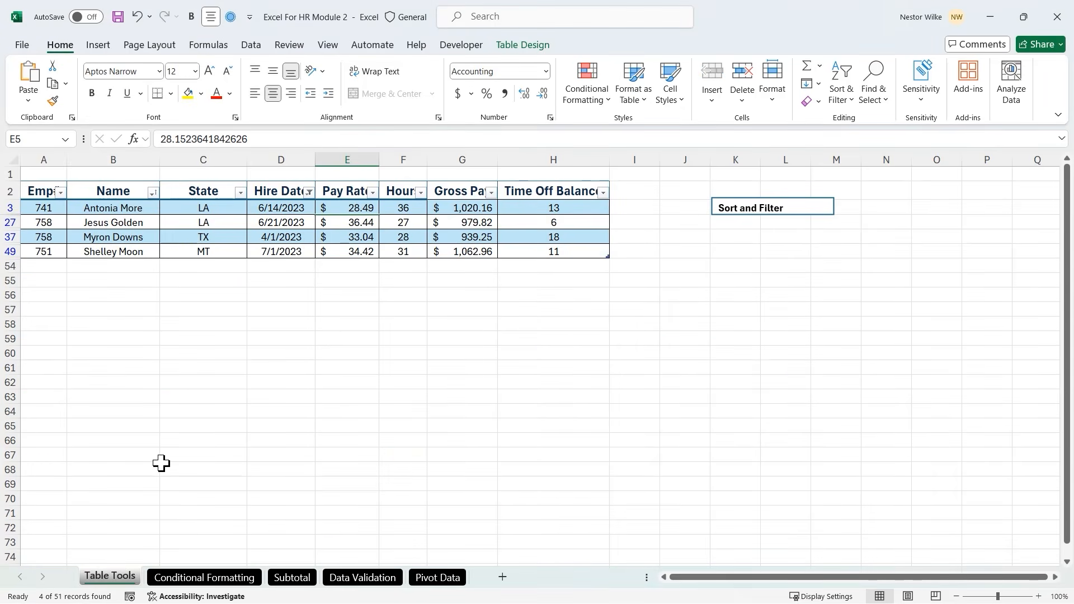
pyautogui.moveTo(52, 584); pyautogui.dragTo(138, 450)
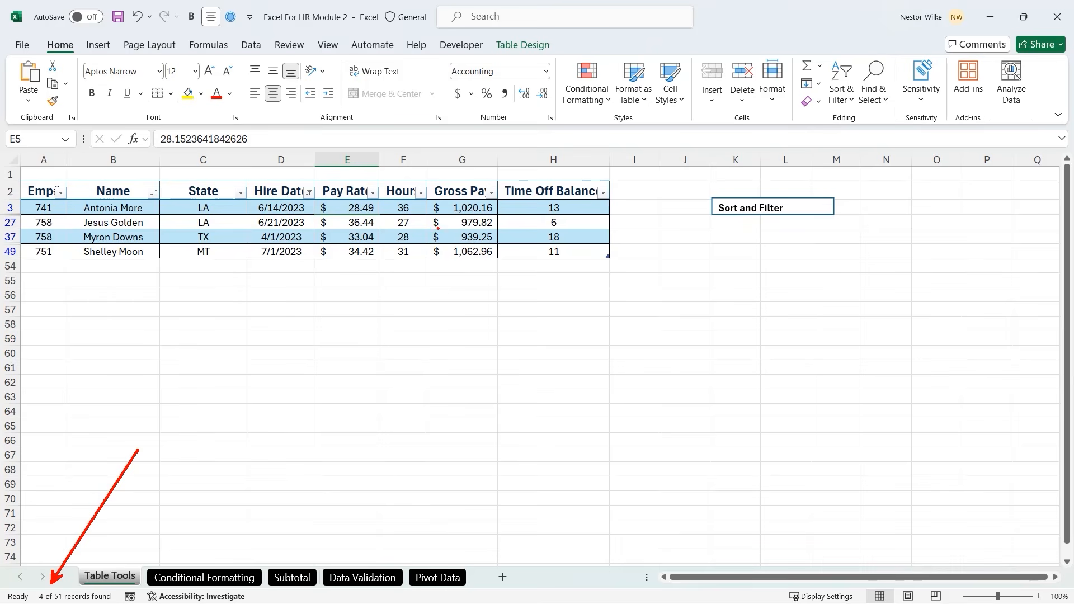
pyautogui.press('Escape')
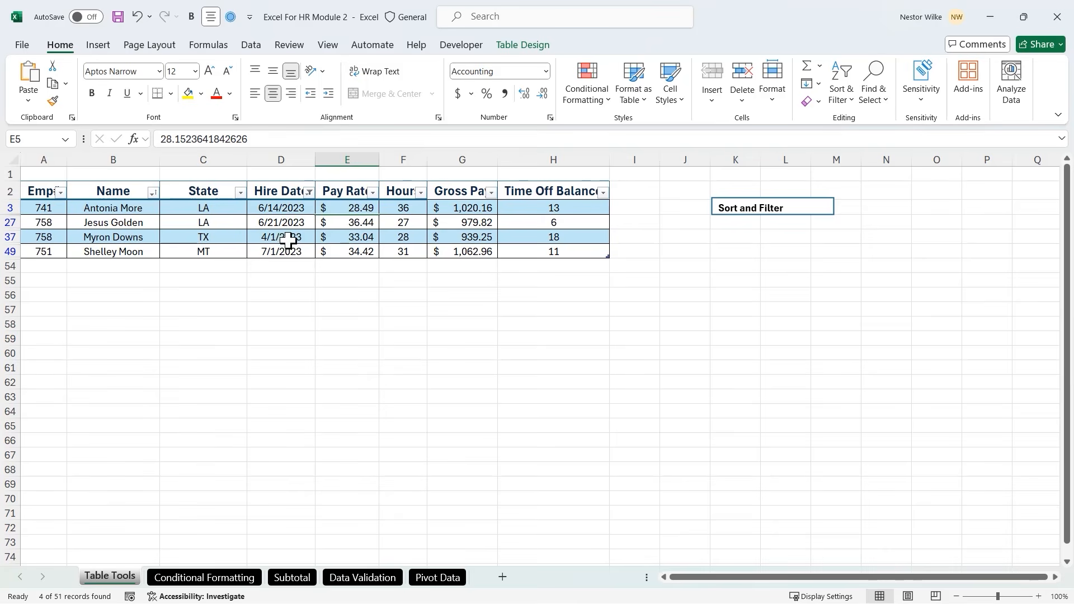
pyautogui.click(309, 193)
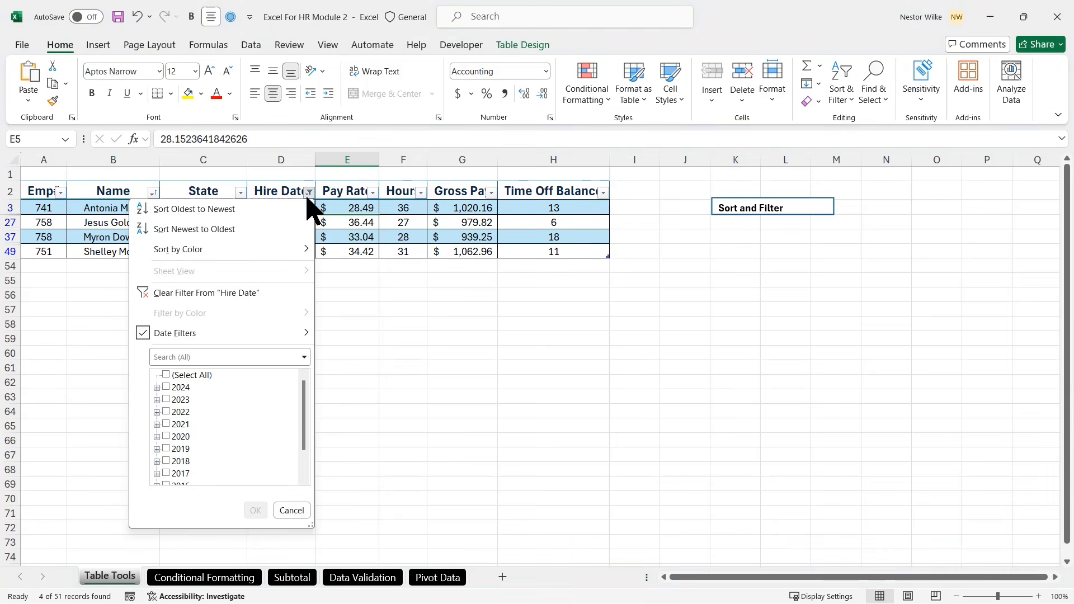
pyautogui.click(455, 232)
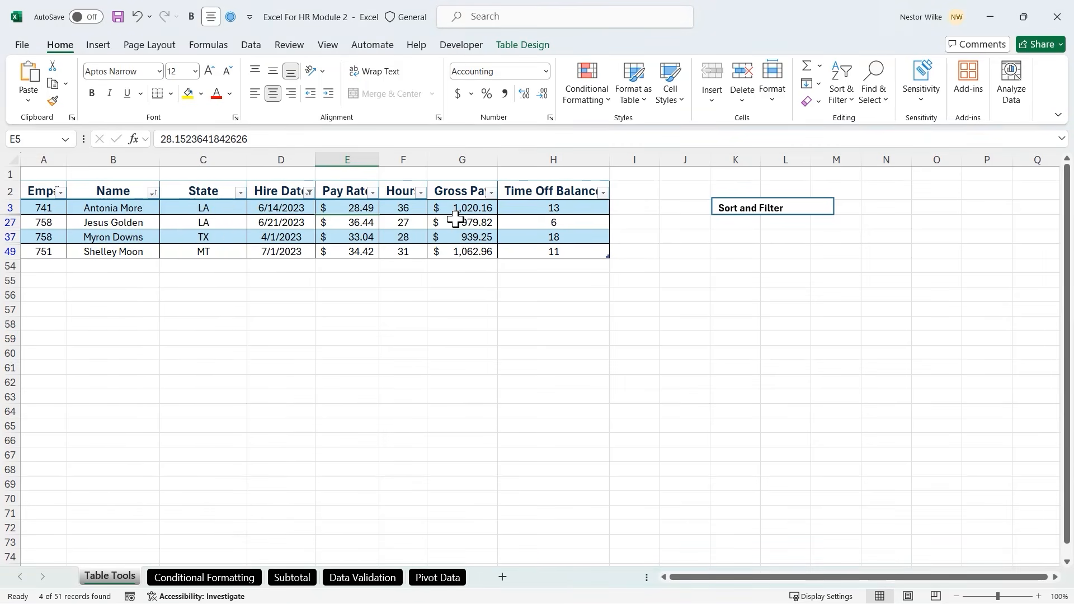
pyautogui.click(469, 222)
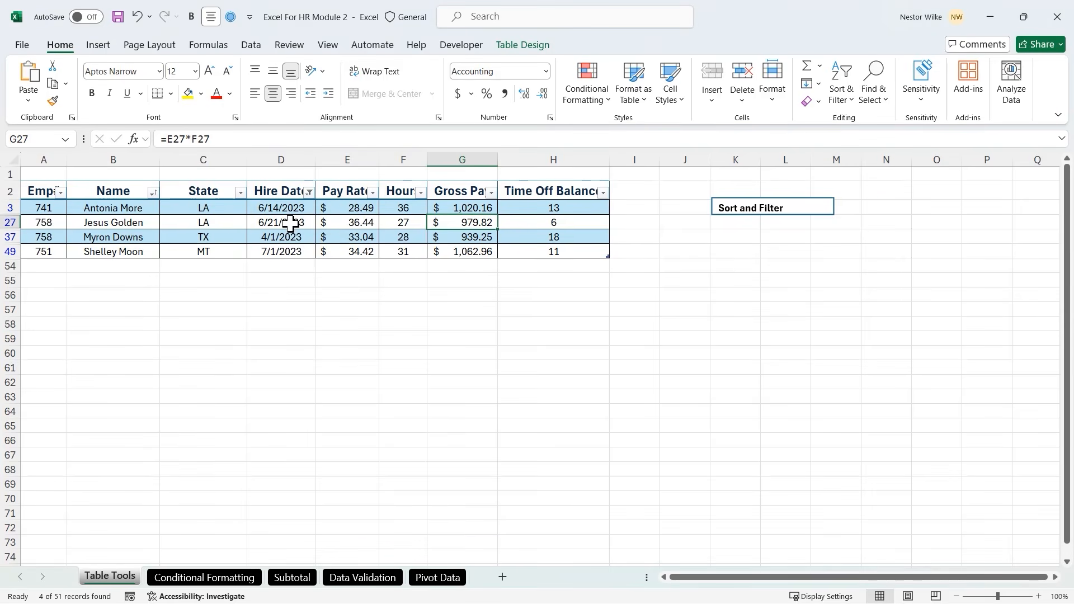
# Narrow the date-filtered table to LA in the State column
pyautogui.click(240, 193)
pyautogui.click(98, 374)
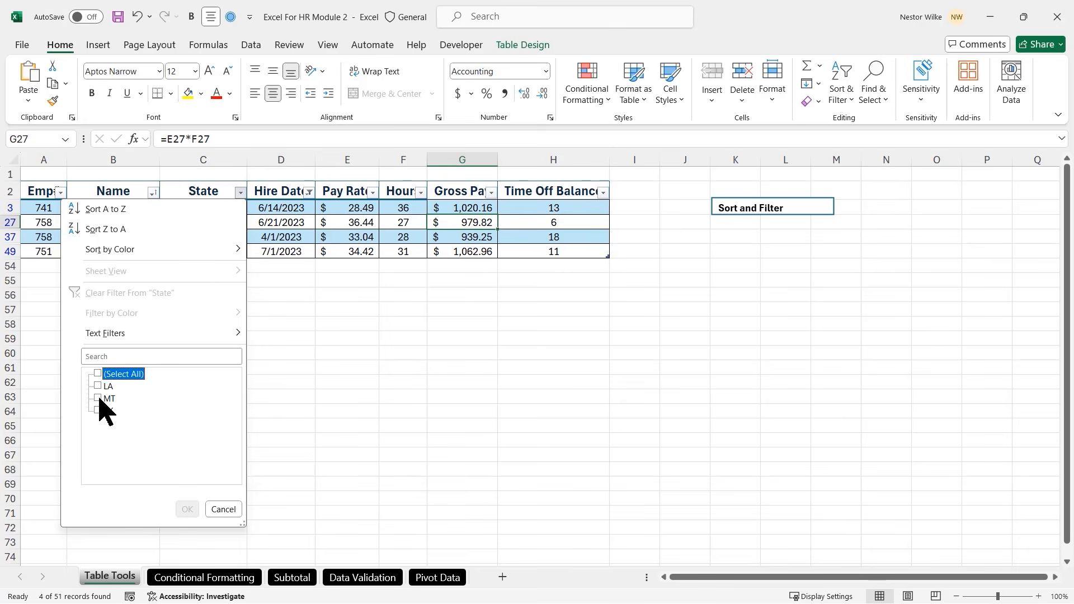
pyautogui.click(98, 397)
pyautogui.click(98, 410)
pyautogui.click(99, 398)
pyautogui.click(99, 410)
pyautogui.click(98, 386)
pyautogui.click(186, 509)
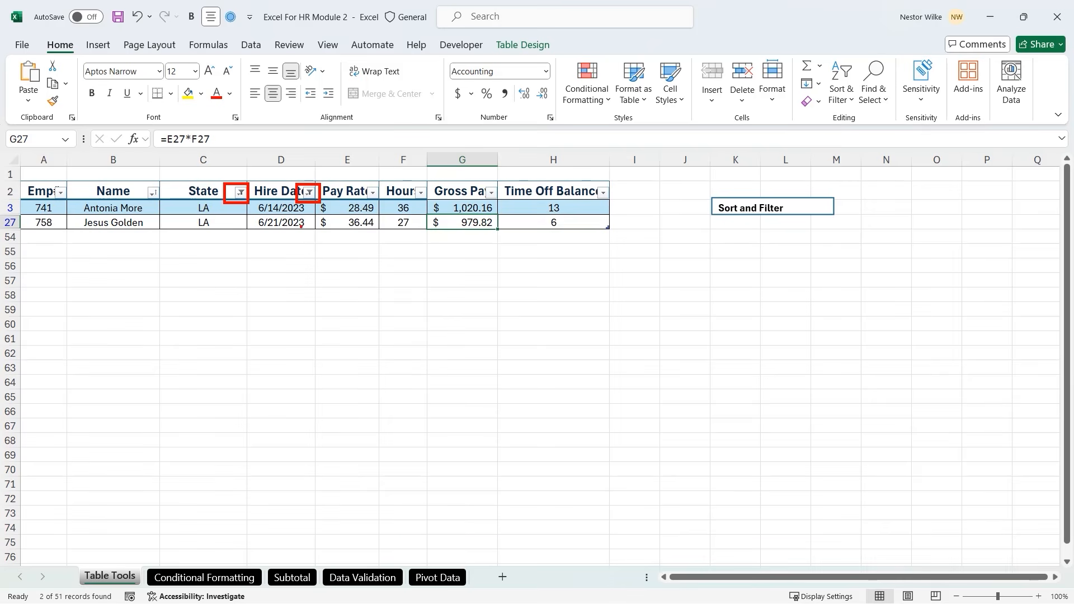
# Clear the filters from the State and Hire Date columns
pyautogui.click(240, 193)
pyautogui.click(184, 291)
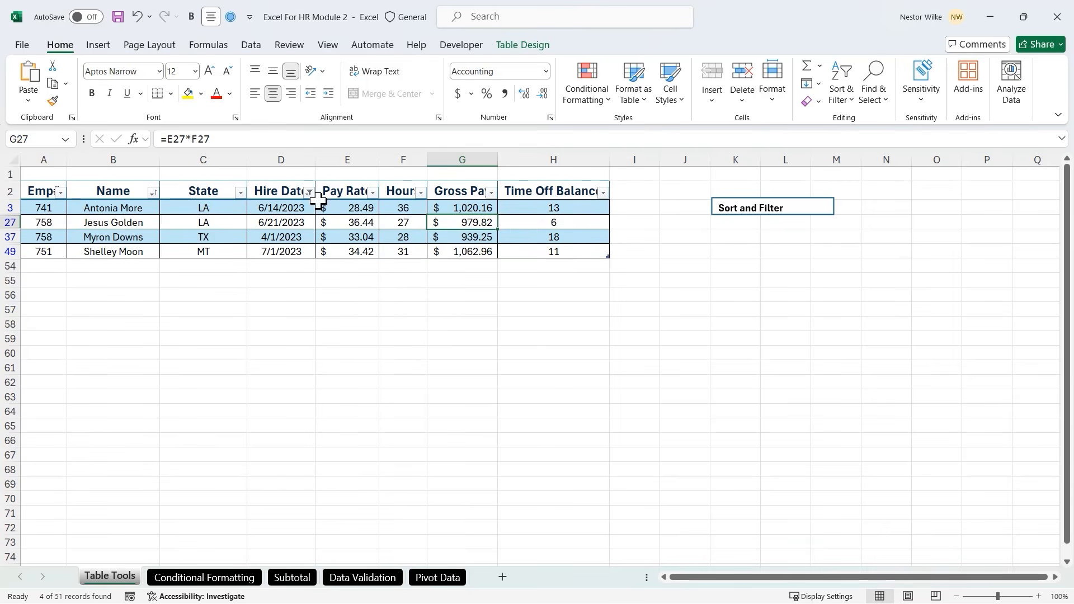
pyautogui.click(309, 193)
pyautogui.click(216, 292)
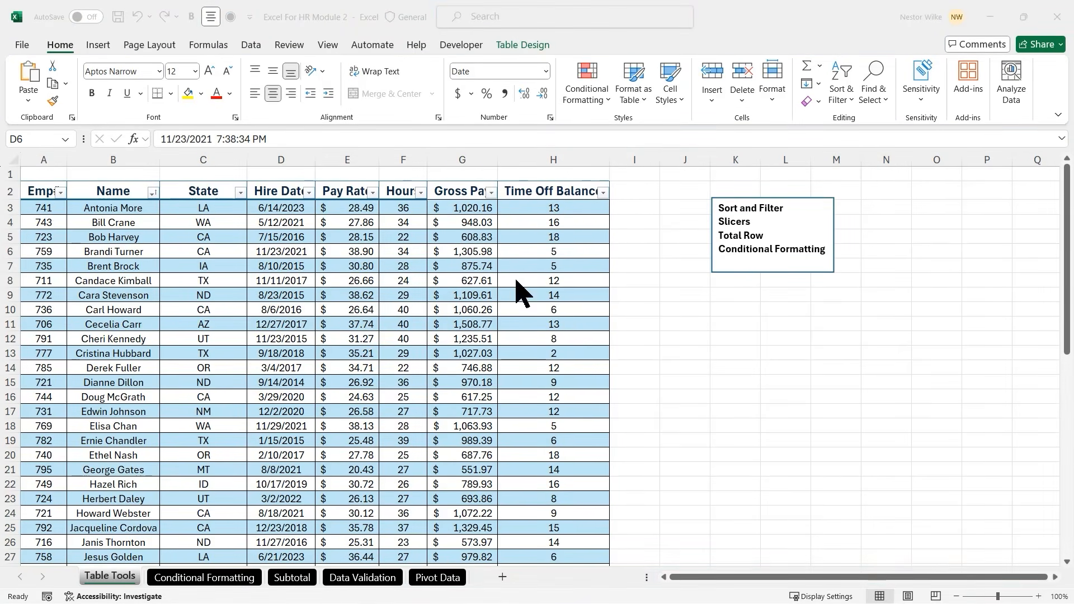
# Insert slicers for the Name and State columns of the employee table
pyautogui.doubleClick(751, 221)
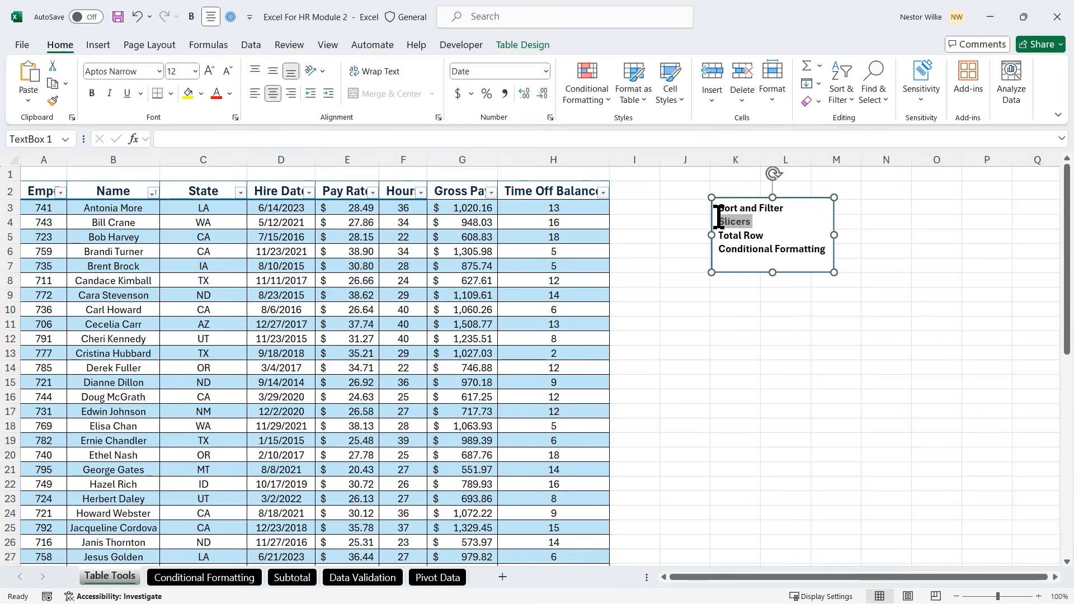
pyautogui.click(393, 237)
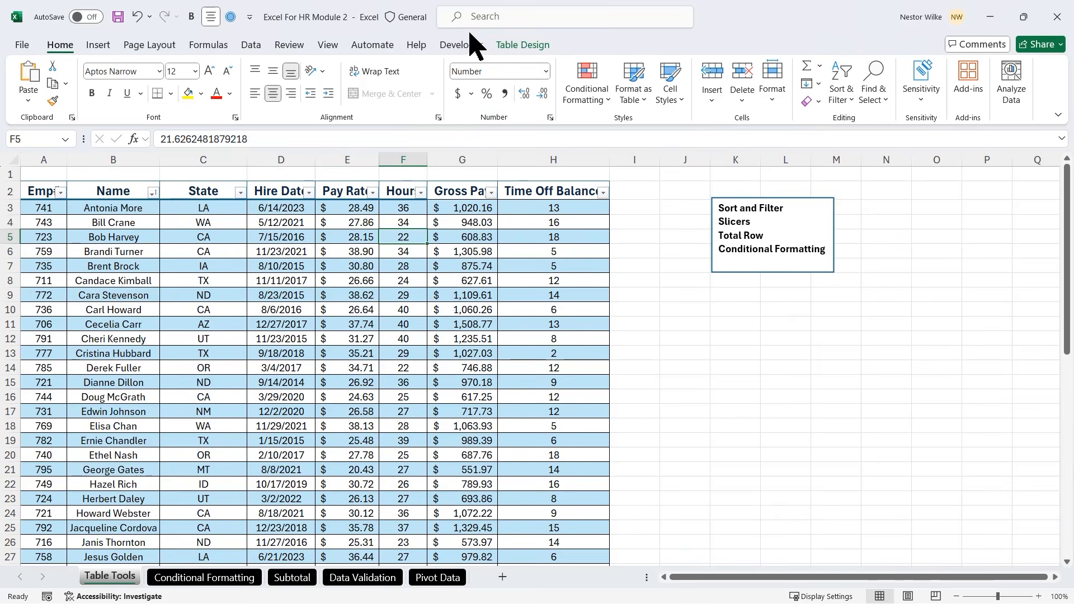
pyautogui.click(525, 44)
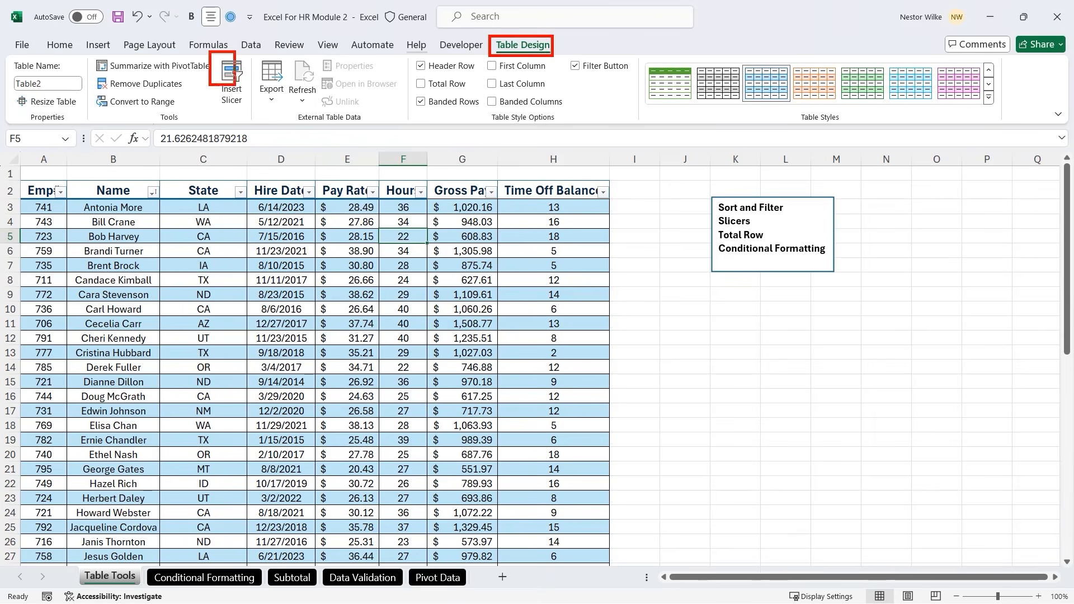
pyautogui.click(235, 89)
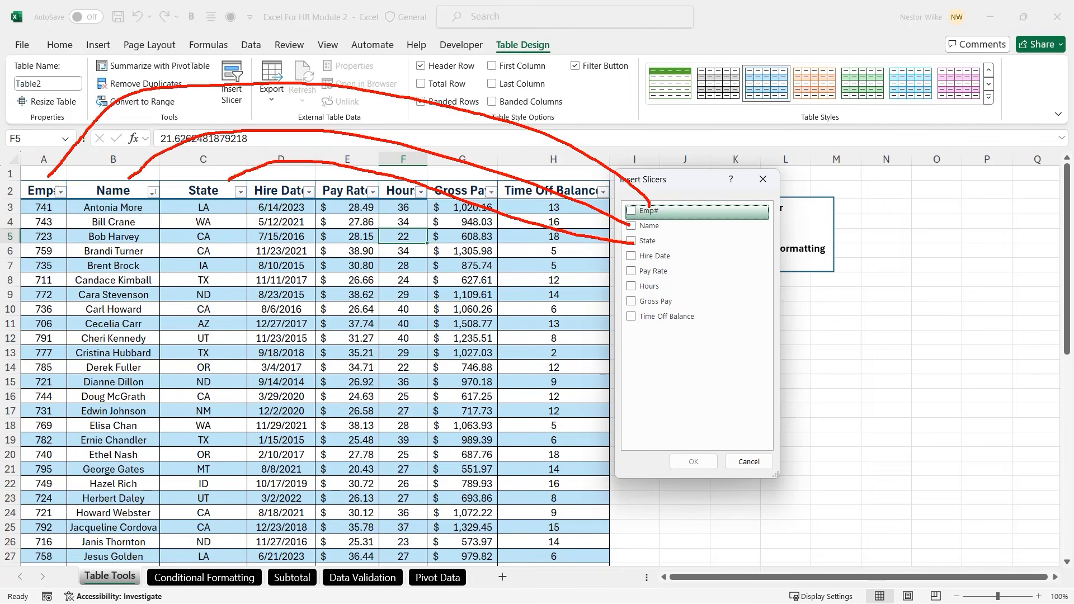
pyautogui.click(632, 241)
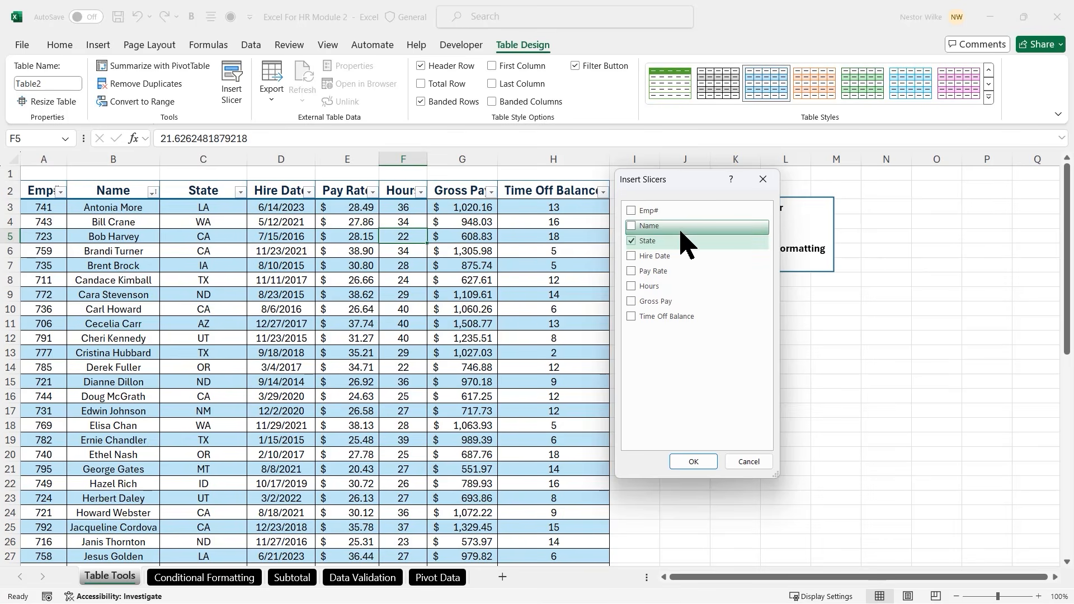
pyautogui.click(633, 227)
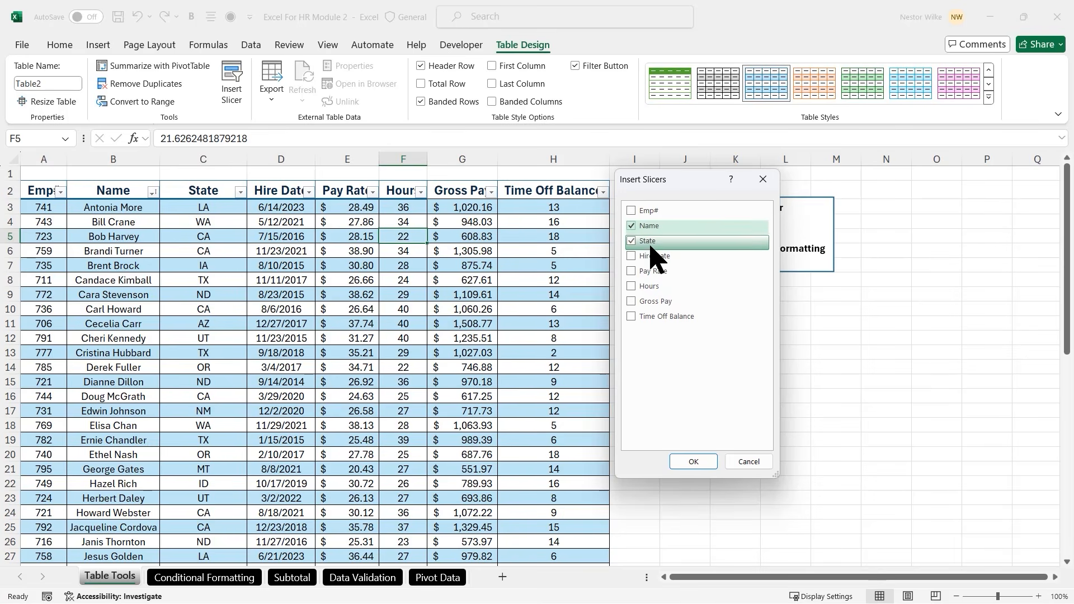
pyautogui.click(694, 462)
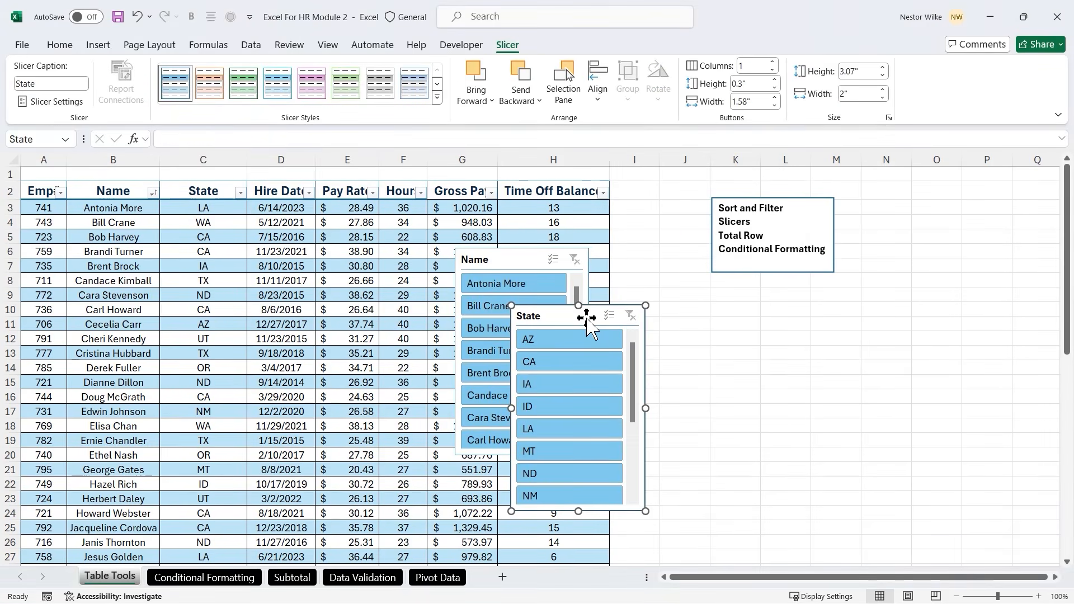
# Enlarge the State slicer to about 4.97" high and place it over columns O to Q, with the Name slicer below the notes box
pyautogui.moveTo(599, 316); pyautogui.dragTo(758, 205)
pyautogui.moveTo(739, 404); pyautogui.dragTo(742, 526)
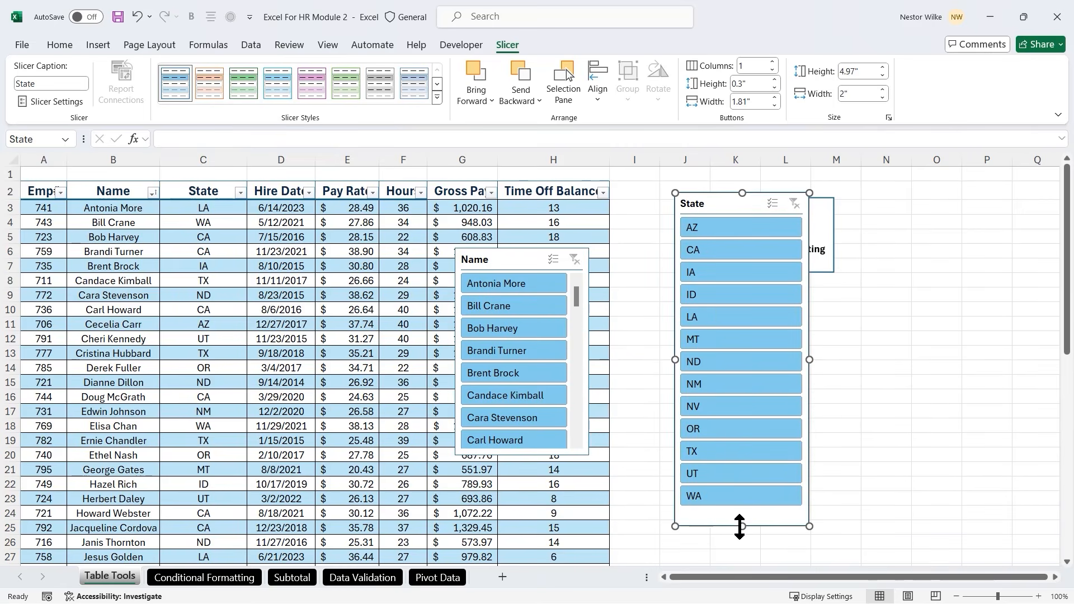
pyautogui.moveTo(750, 201); pyautogui.dragTo(988, 193)
pyautogui.moveTo(531, 258); pyautogui.dragTo(768, 291)
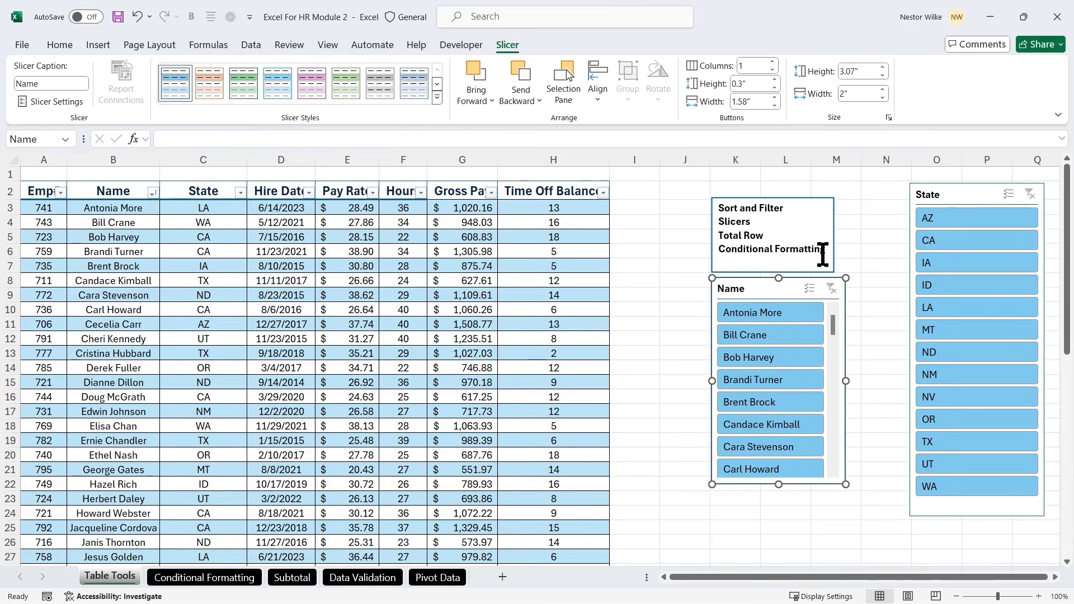
# Filter the table with the State slicer, first by AZ and finally by CA, and open the State column's filter list
pyautogui.click(971, 221)
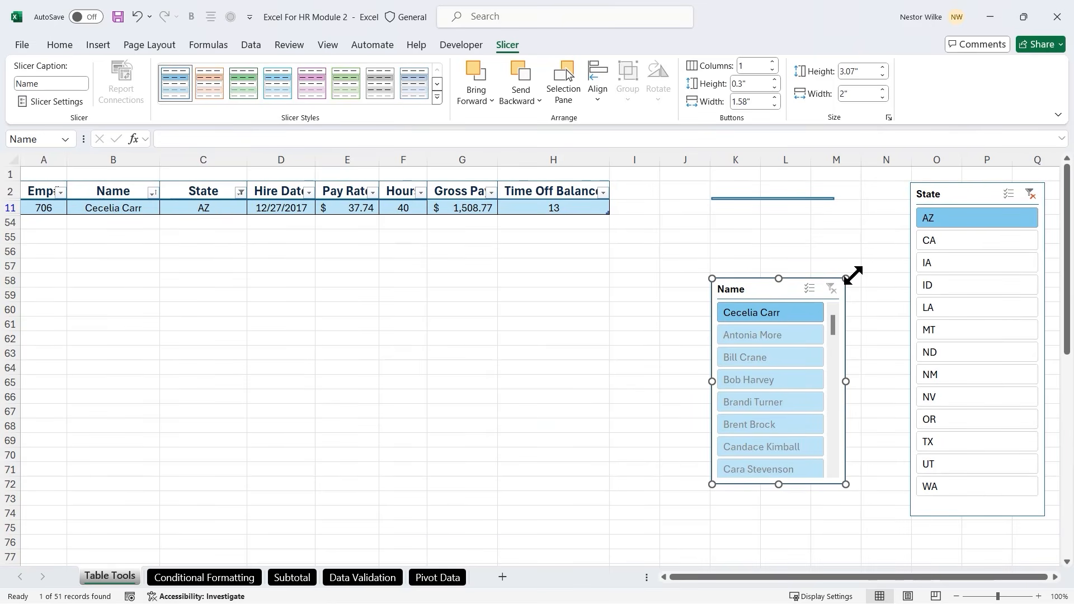
pyautogui.click(974, 251)
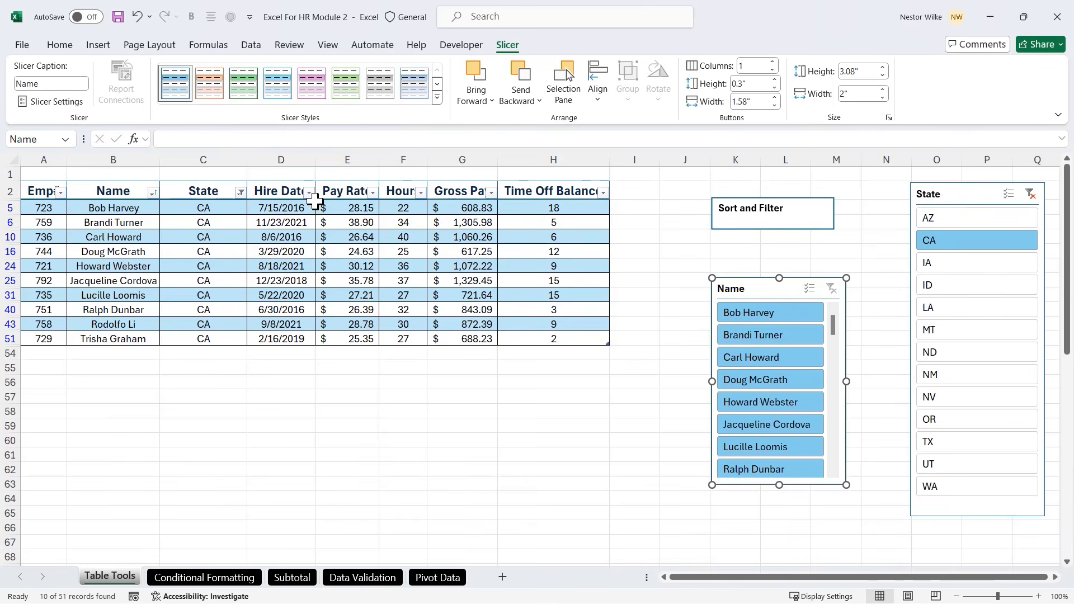
pyautogui.click(240, 193)
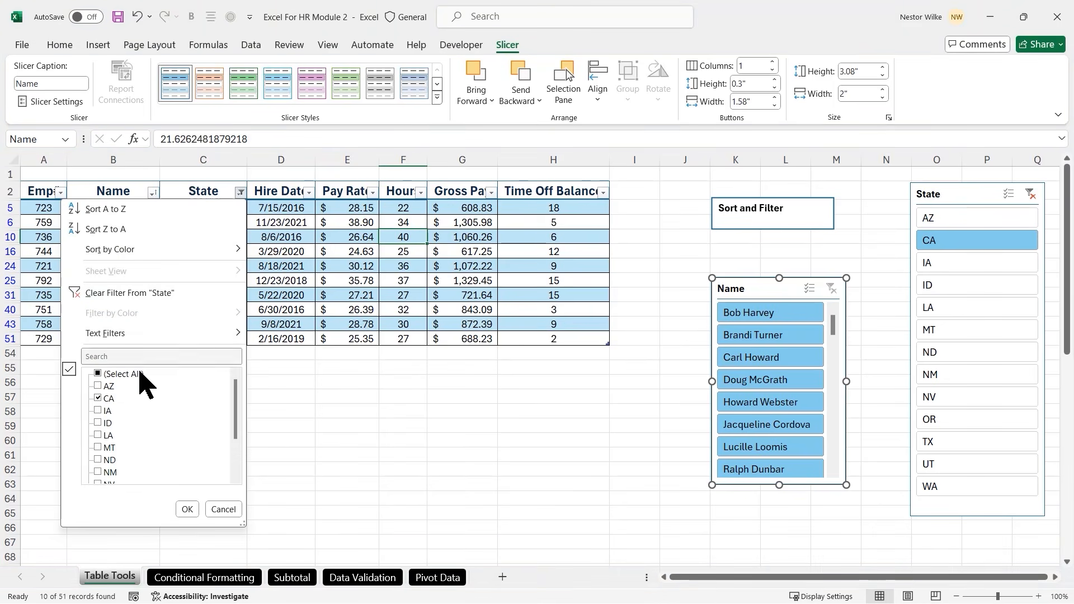
# Clear the State slicer's filter and place the Name slicer directly below the notes box, slightly closer to the table
pyautogui.click(653, 288)
pyautogui.moveTo(782, 290); pyautogui.dragTo(741, 251)
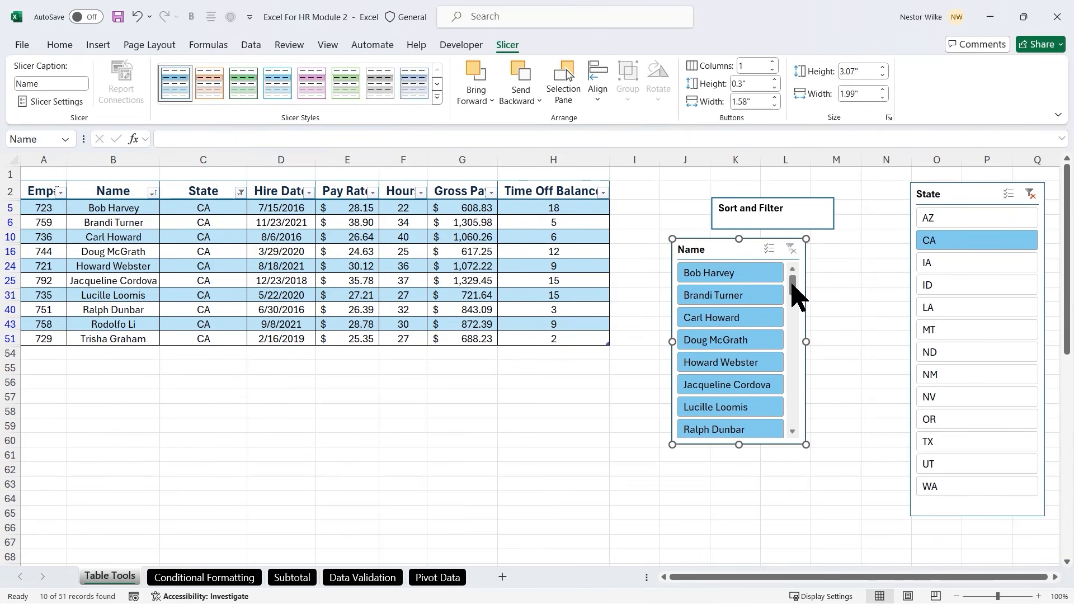
pyautogui.moveTo(792, 288)
pyautogui.mouseDown()
pyautogui.moveTo(791, 416)
pyautogui.moveTo(791, 282)
pyautogui.mouseUp()
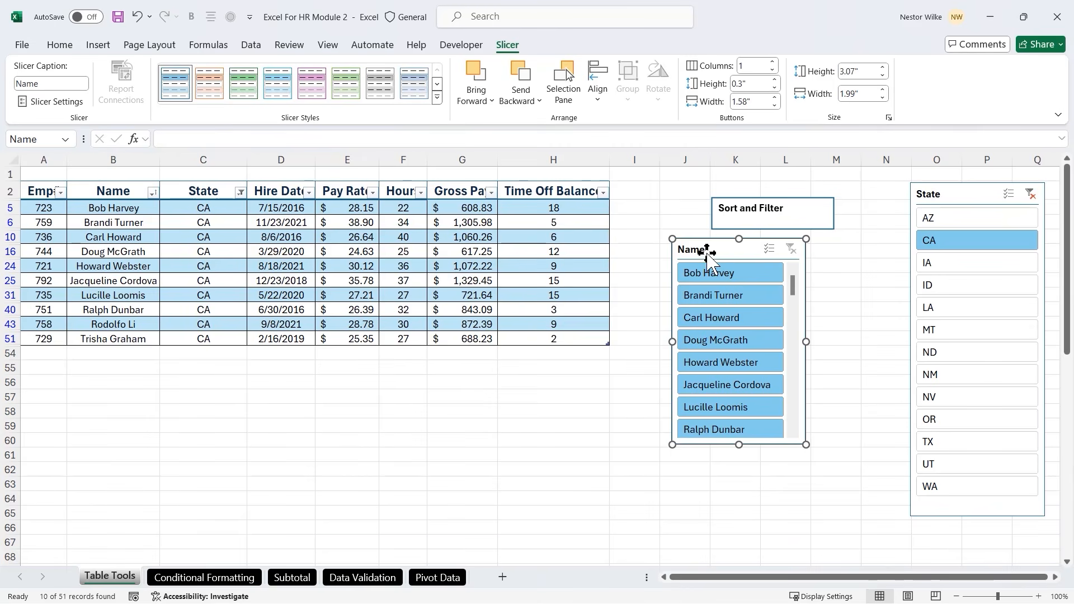
pyautogui.click(1030, 194)
pyautogui.moveTo(730, 263); pyautogui.dragTo(707, 304)
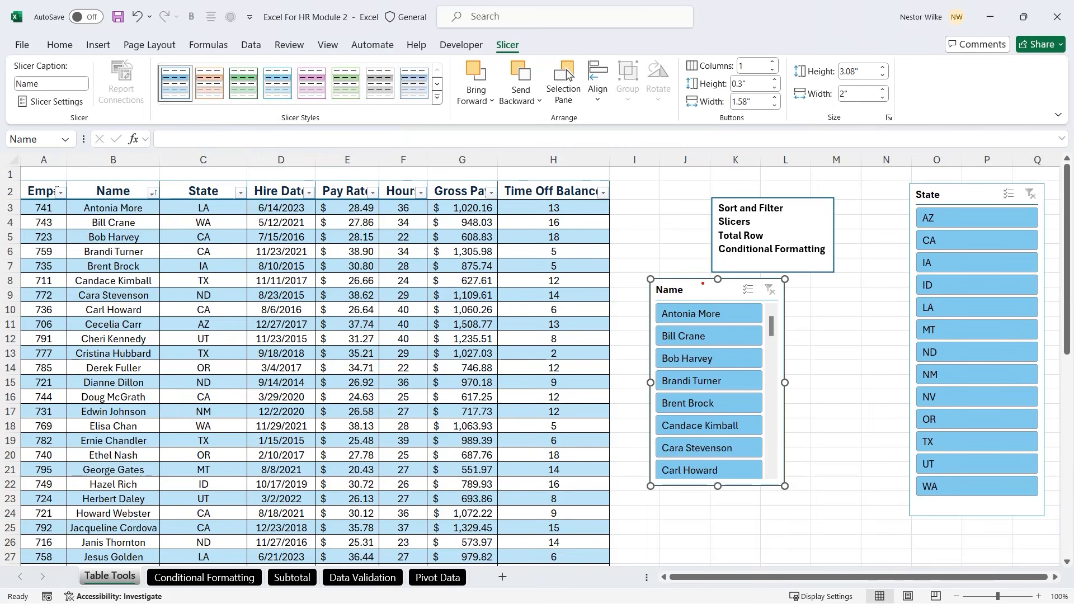
pyautogui.moveTo(702, 283); pyautogui.dragTo(526, 85)
pyautogui.moveTo(480, 36); pyautogui.dragTo(528, 63)
# Arrange the Name slicer's buttons in 2 columns and widen the slicer to about 3.12"
pyautogui.click(773, 63)
pyautogui.moveTo(785, 383); pyautogui.dragTo(857, 378)
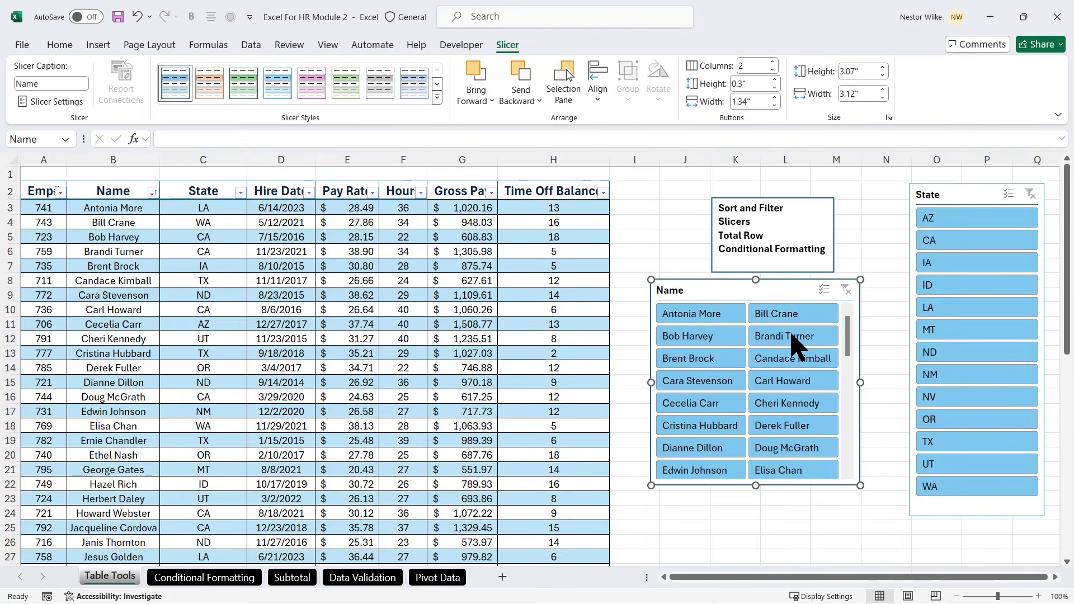
pyautogui.moveTo(849, 331)
pyautogui.mouseDown()
pyautogui.moveTo(854, 456)
pyautogui.moveTo(856, 330)
pyautogui.mouseUp()
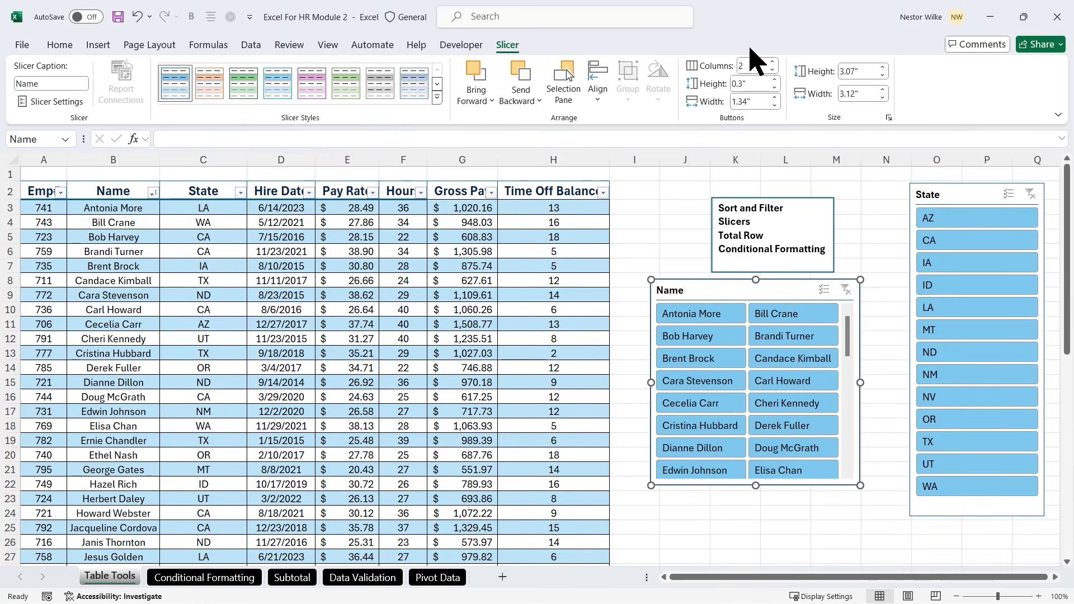
# Set the Name slicer to 3 columns and enlarge it to about 4.13" high by 4.11" wide
pyautogui.click(773, 62)
pyautogui.moveTo(861, 382); pyautogui.dragTo(903, 382)
pyautogui.moveTo(651, 382); pyautogui.dragTo(628, 383)
pyautogui.moveTo(891, 337); pyautogui.dragTo(897, 313)
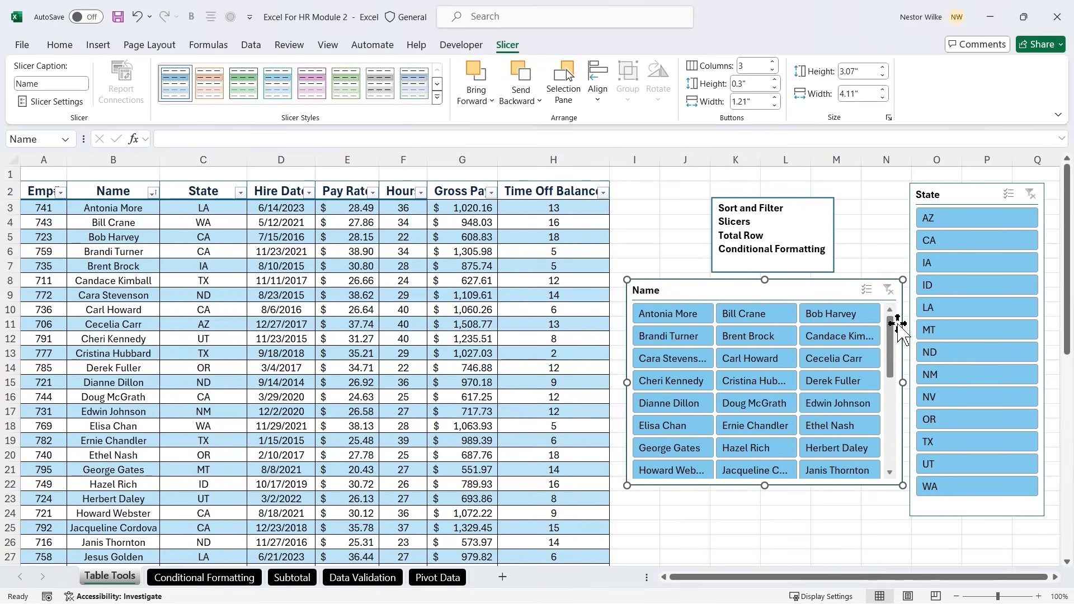
pyautogui.moveTo(766, 486); pyautogui.dragTo(772, 554)
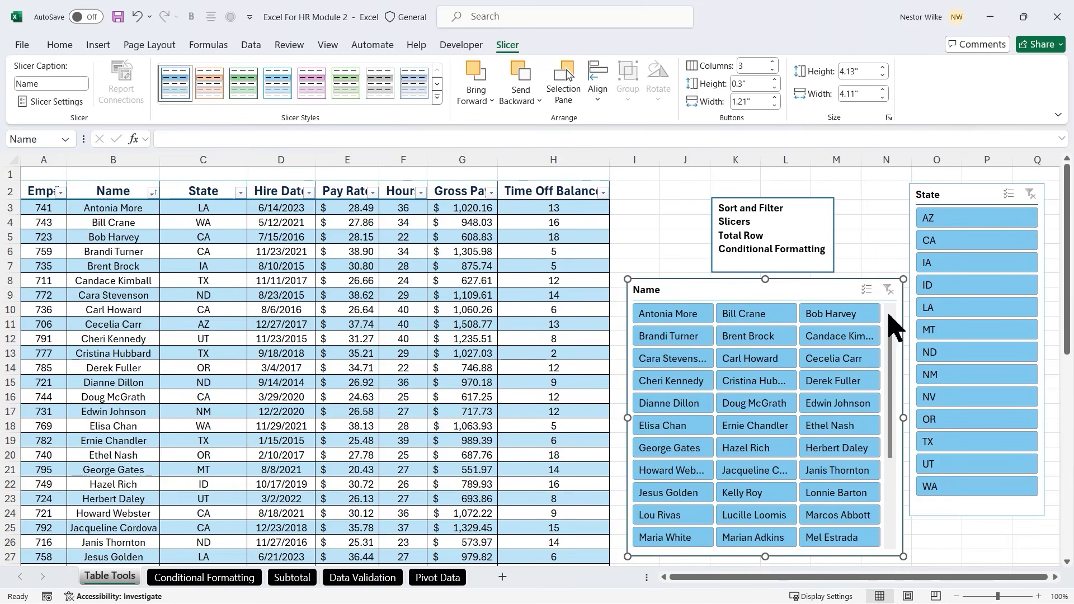
# Shift the State slicer slightly down and move the Name slicer up over the notes box, beside the table
pyautogui.moveTo(962, 193); pyautogui.dragTo(967, 232)
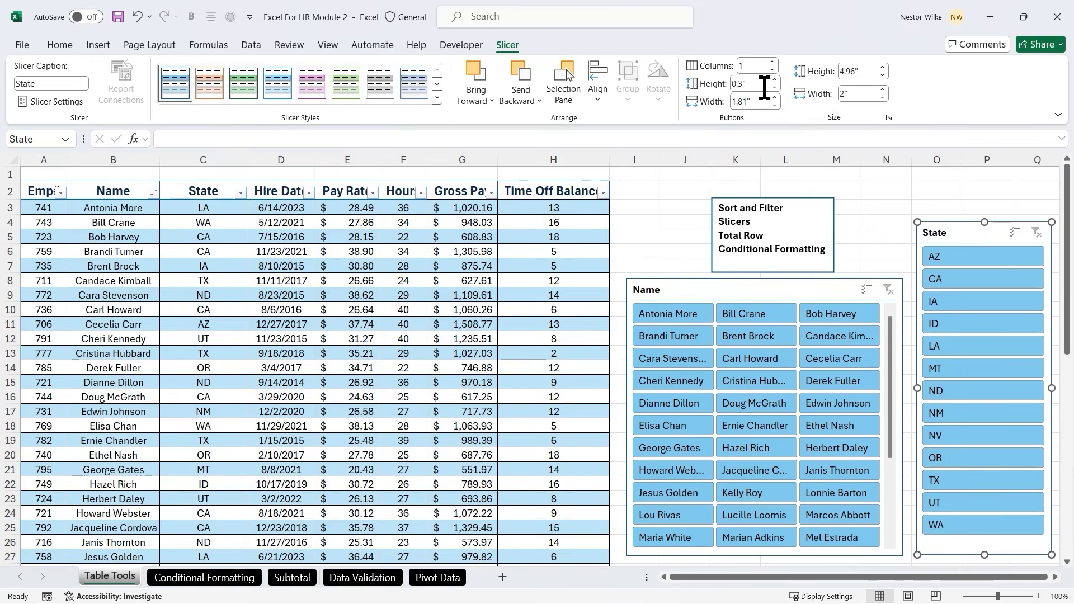
pyautogui.moveTo(755, 291); pyautogui.dragTo(749, 196)
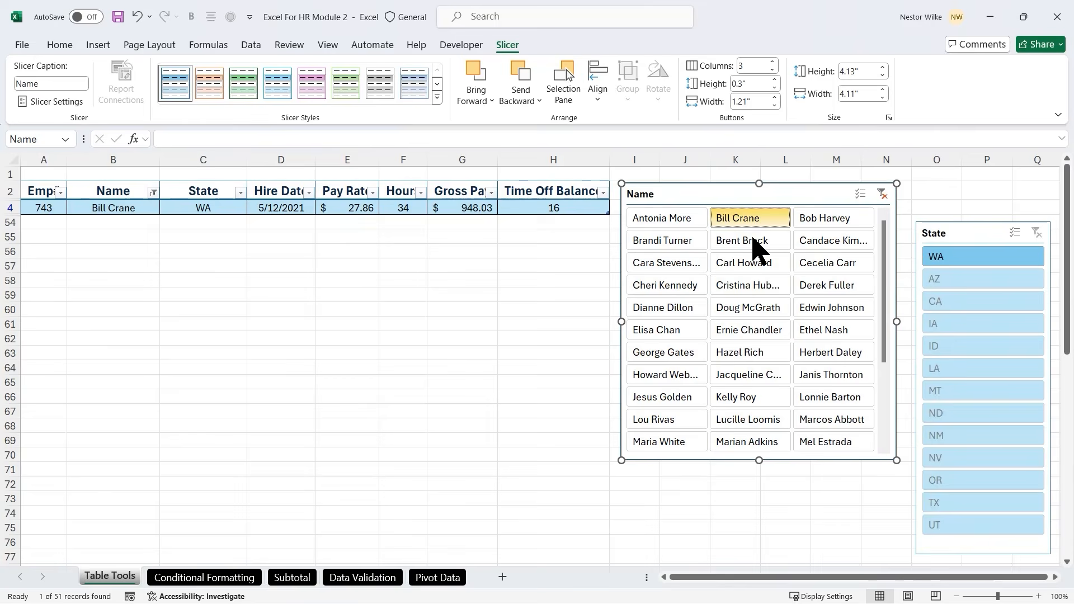
# Filter the table by several single employees in turn with the Name slicer, then clear its filter
pyautogui.click(762, 224)
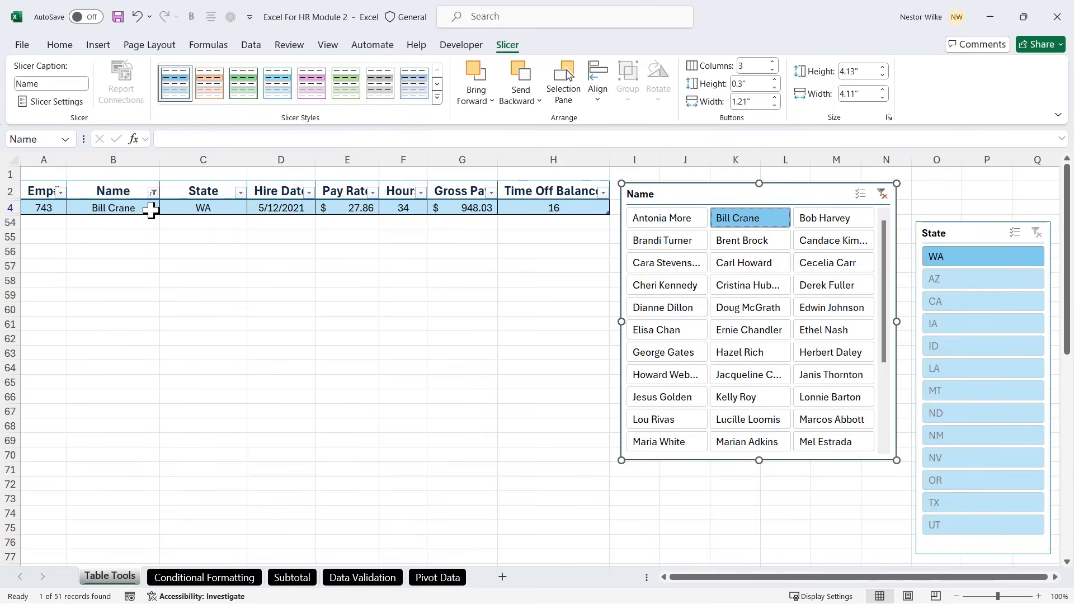
pyautogui.click(750, 350)
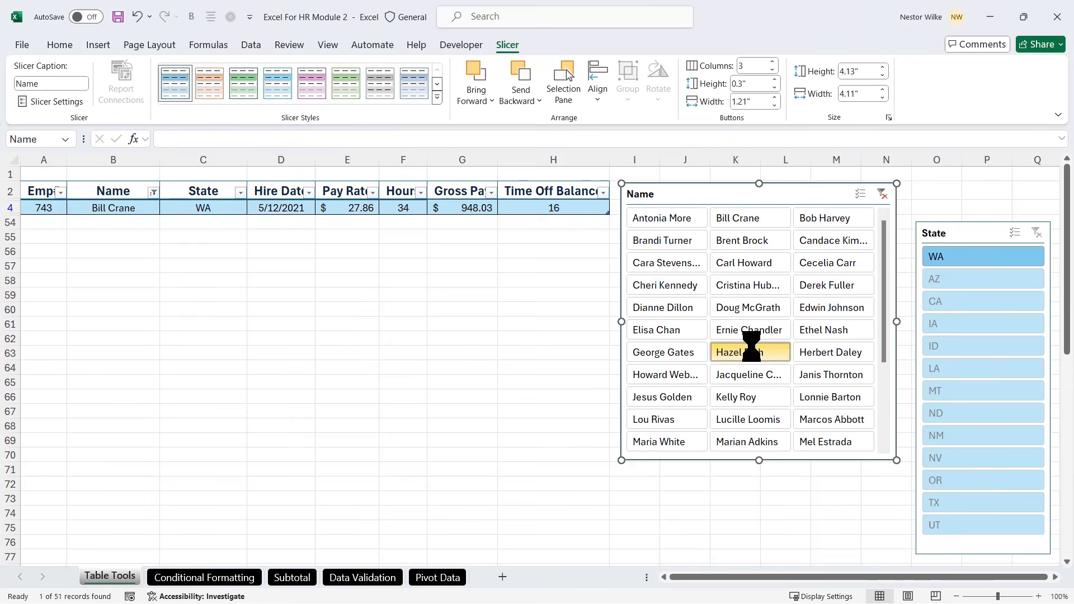
pyautogui.click(842, 374)
pyautogui.click(832, 308)
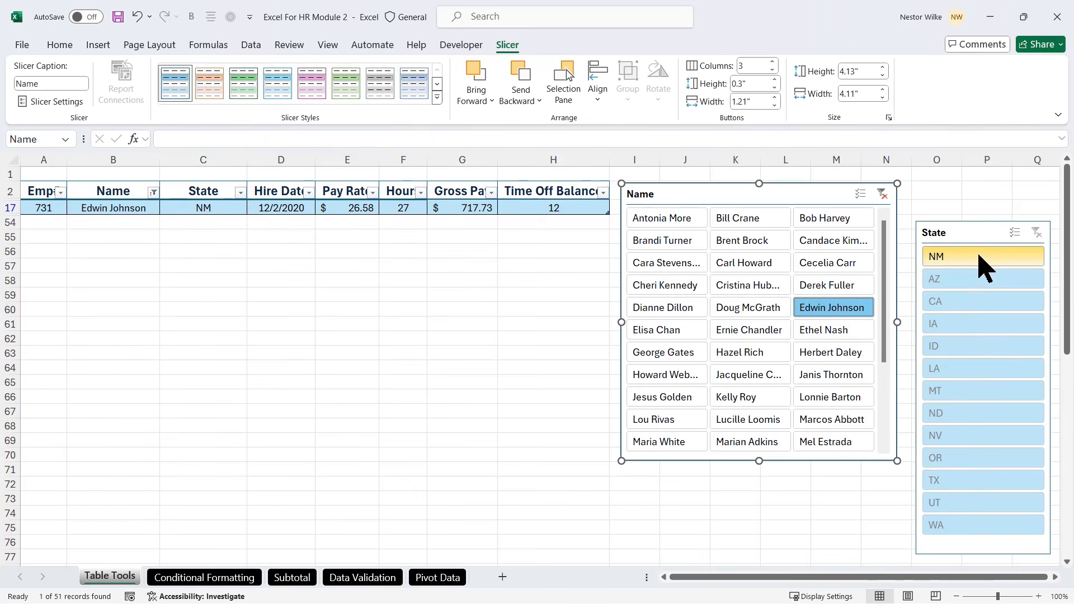
pyautogui.click(882, 193)
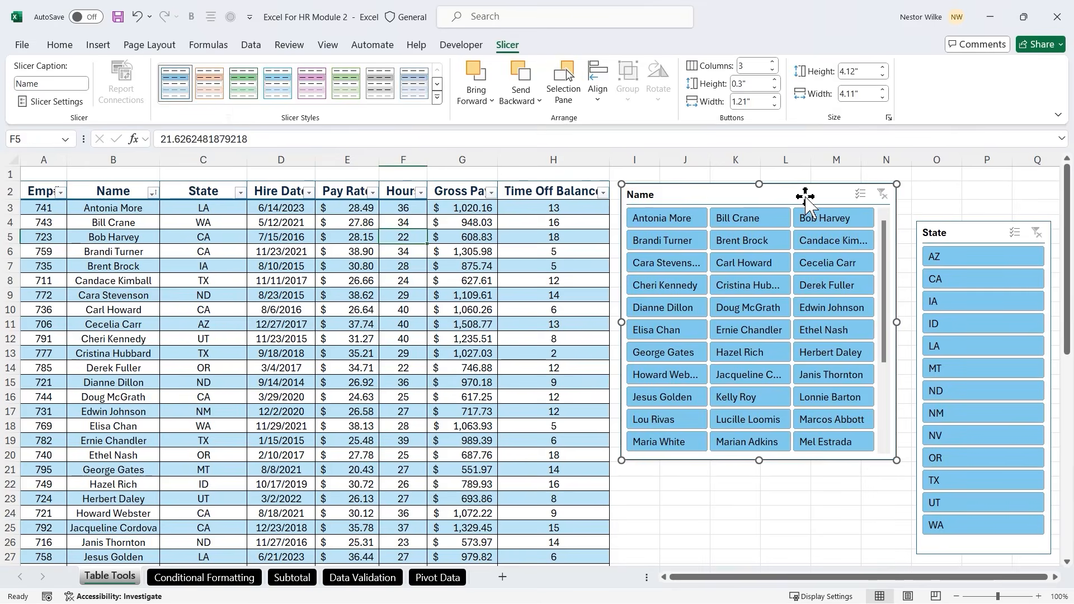
# Delete the Name slicer and move the State slicer next to the notes box
pyautogui.press('Delete')
pyautogui.moveTo(987, 232); pyautogui.dragTo(913, 208)
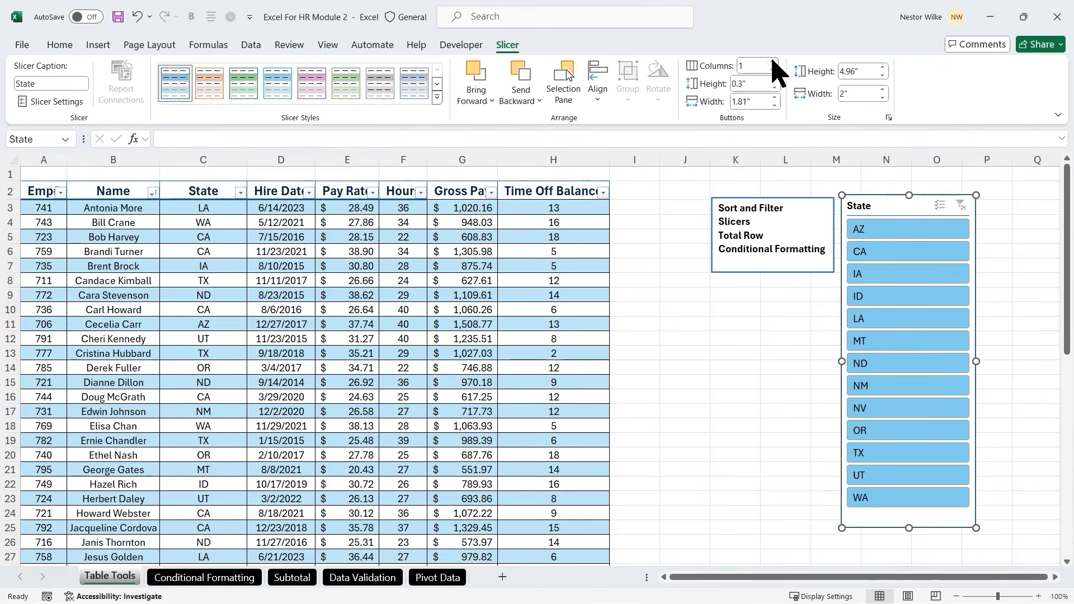
# Set the State slicer to 2 columns, shorten it to about 2.94" and place it directly below the notes box
pyautogui.click(773, 62)
pyautogui.moveTo(910, 529); pyautogui.dragTo(912, 393)
pyautogui.moveTo(903, 200); pyautogui.dragTo(775, 287)
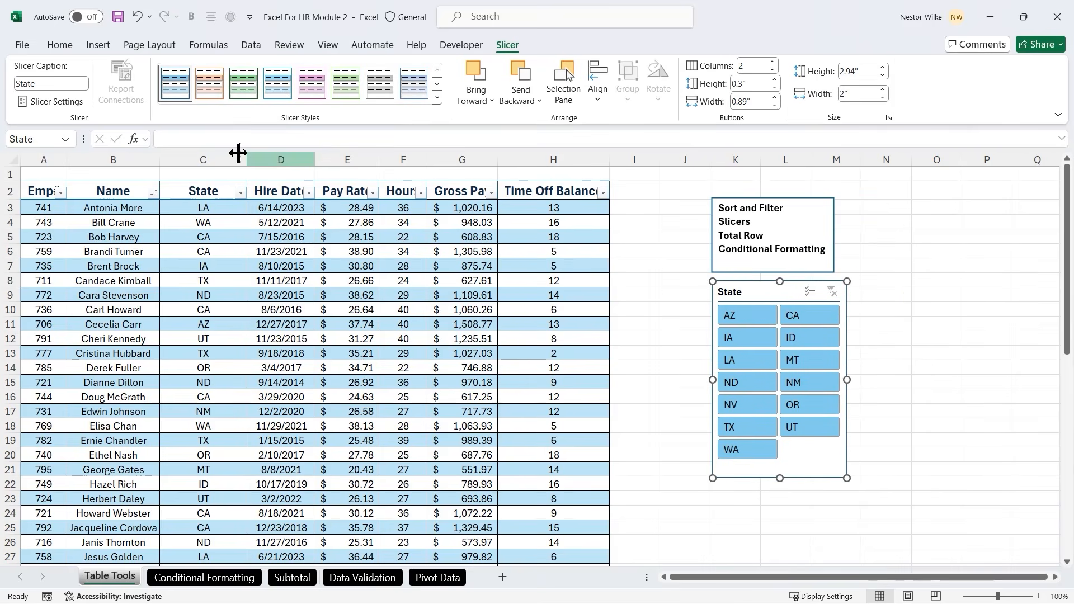
# Apply the light orange slicer style to the State slicer and deselect it
pyautogui.click(214, 92)
pyautogui.click(931, 328)
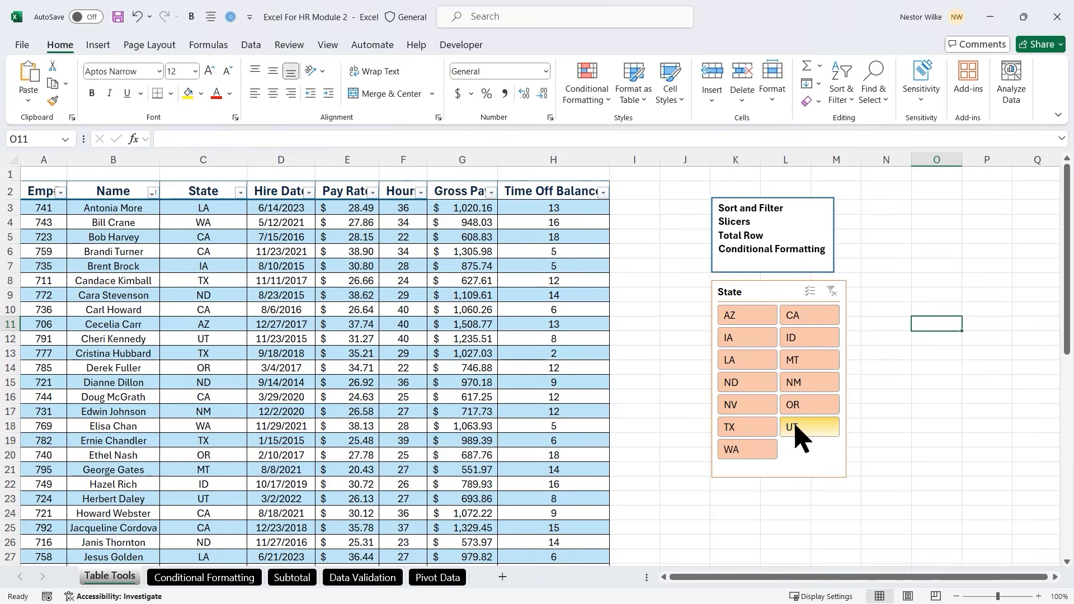
# Filter the table with the State slicer by NM and by TX in turn
pyautogui.click(804, 385)
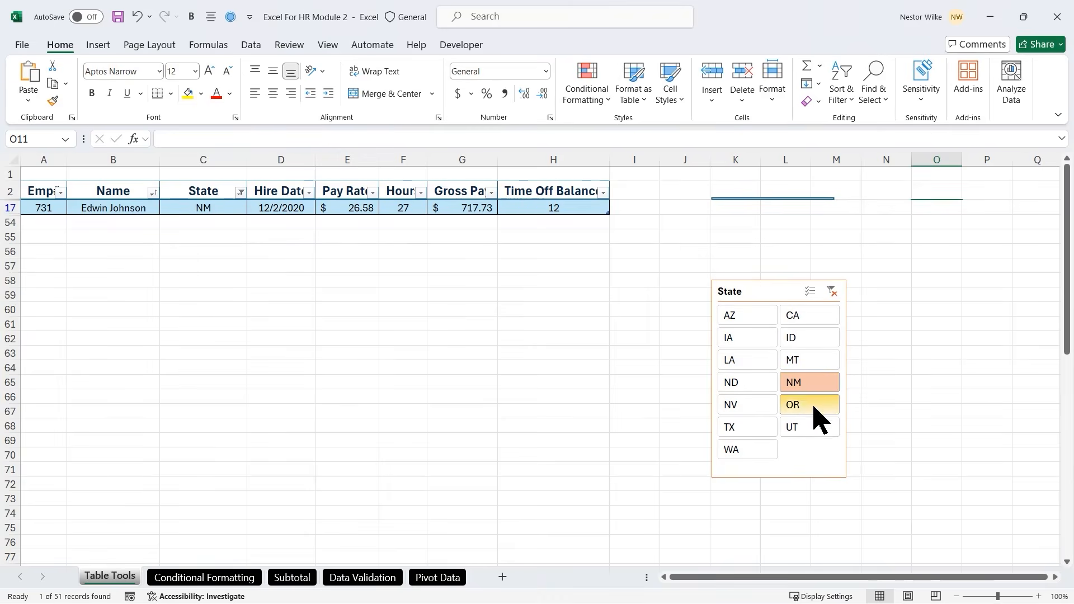
pyautogui.click(758, 434)
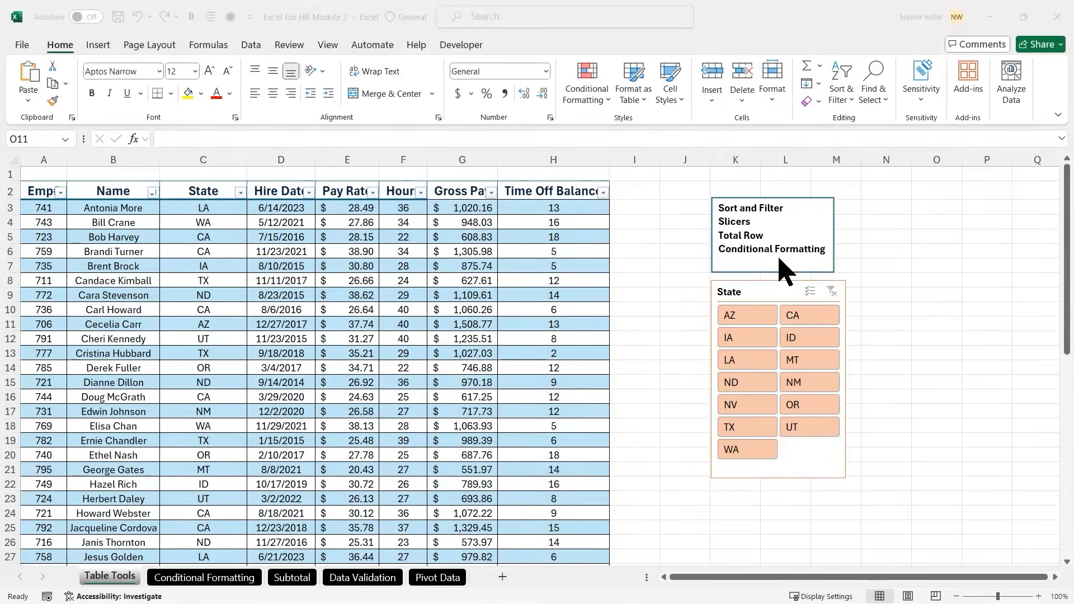
# Select cell G7 in the Gross Pay column and display the table's design options
pyautogui.click(774, 236)
pyautogui.moveTo(774, 236); pyautogui.dragTo(723, 235)
pyautogui.click(491, 265)
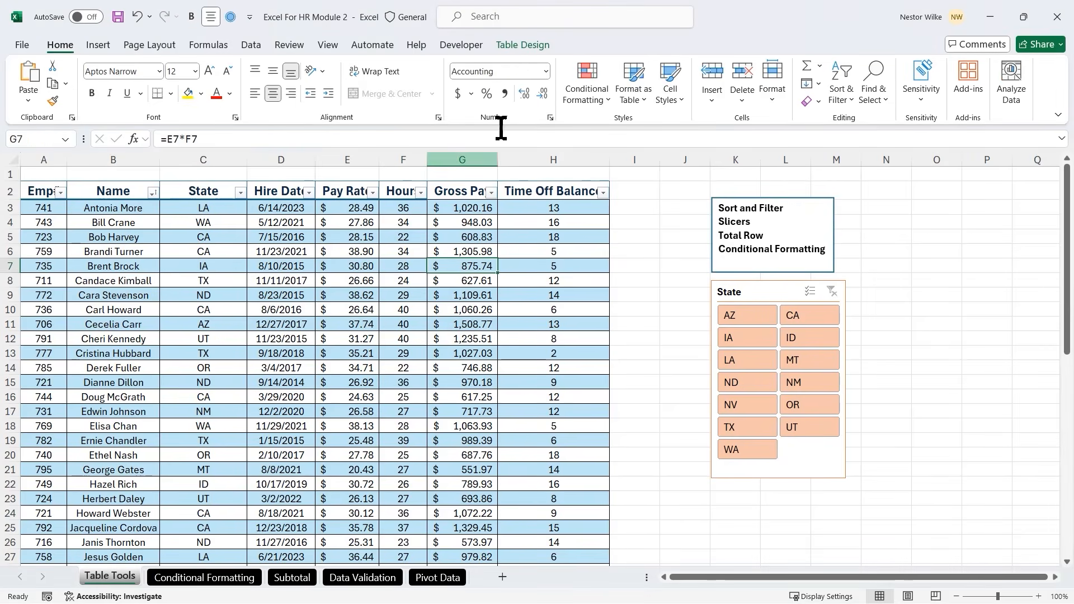
pyautogui.click(513, 48)
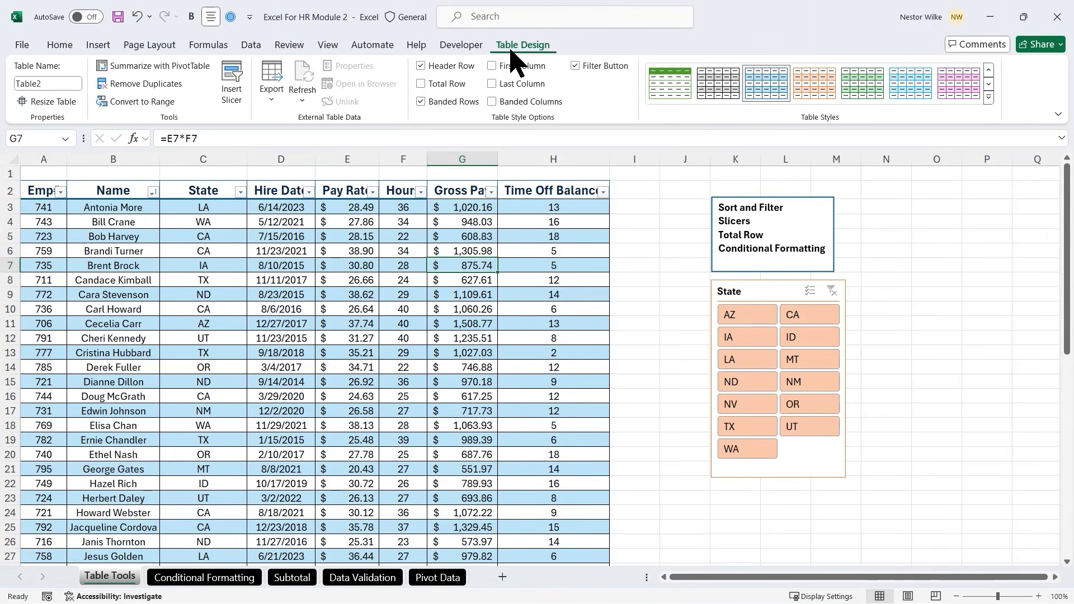
pyautogui.moveTo(490, 34); pyautogui.dragTo(565, 57)
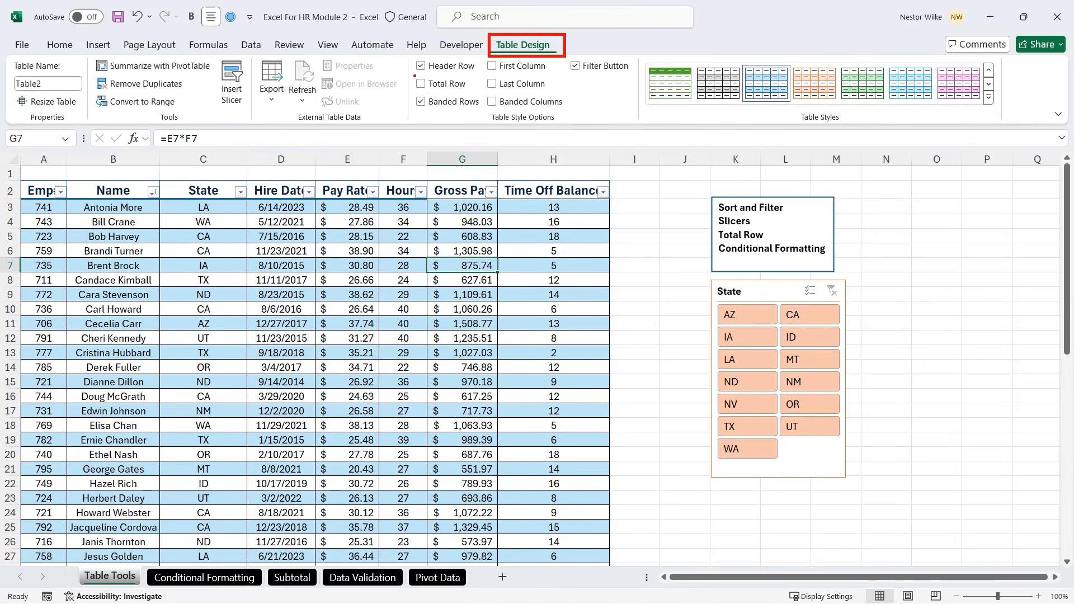
pyautogui.moveTo(410, 73); pyautogui.dragTo(476, 93)
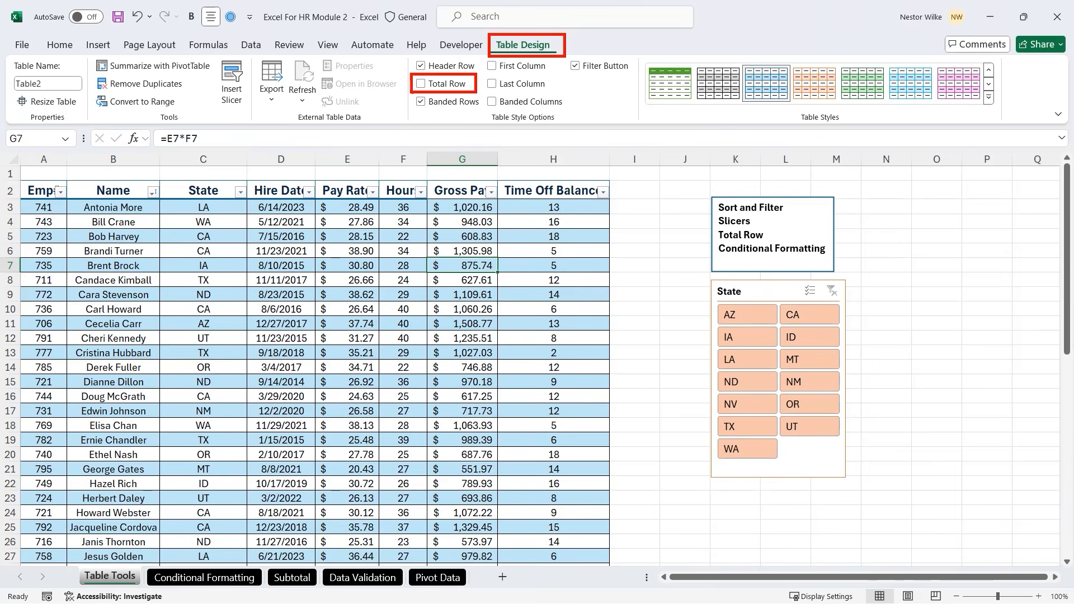
pyautogui.moveTo(413, 93); pyautogui.dragTo(390, 139)
pyautogui.moveTo(410, 174)
pyautogui.mouseDown()
pyautogui.moveTo(428, 156)
pyautogui.moveTo(492, 150)
pyautogui.mouseUp()
pyautogui.moveTo(557, 171); pyautogui.dragTo(594, 145)
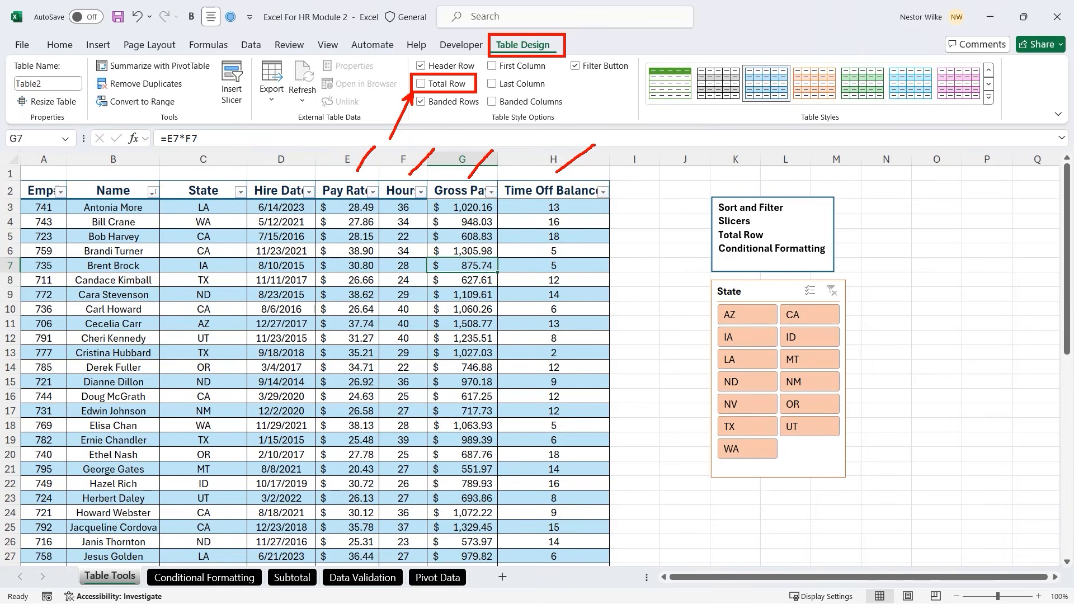
pyautogui.press('Escape')
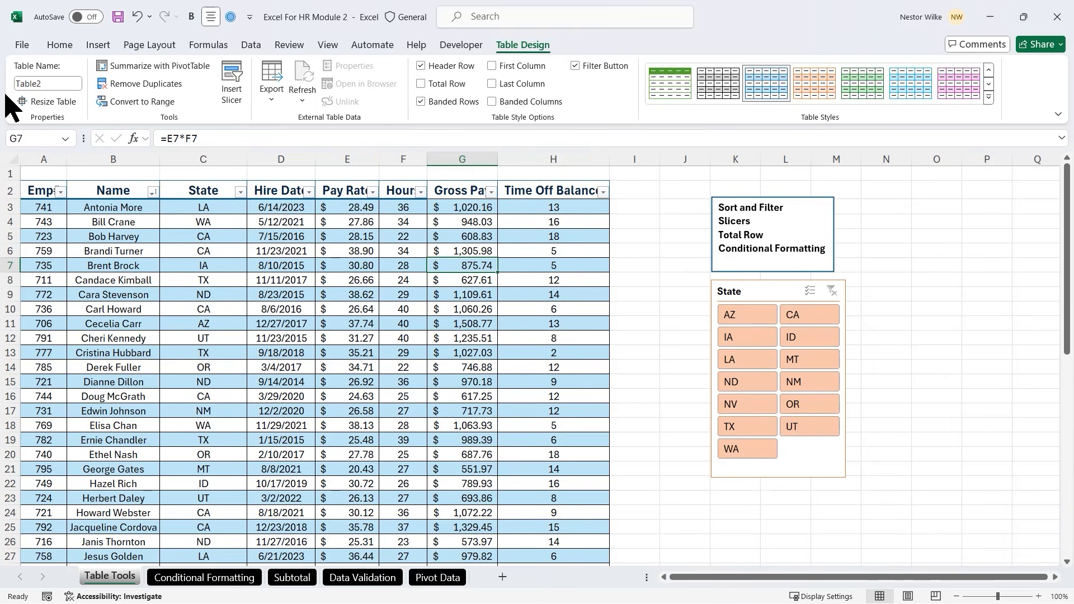
# Add a total row to the employee table and view the functions offered for the Time Off Balance total
pyautogui.click(421, 84)
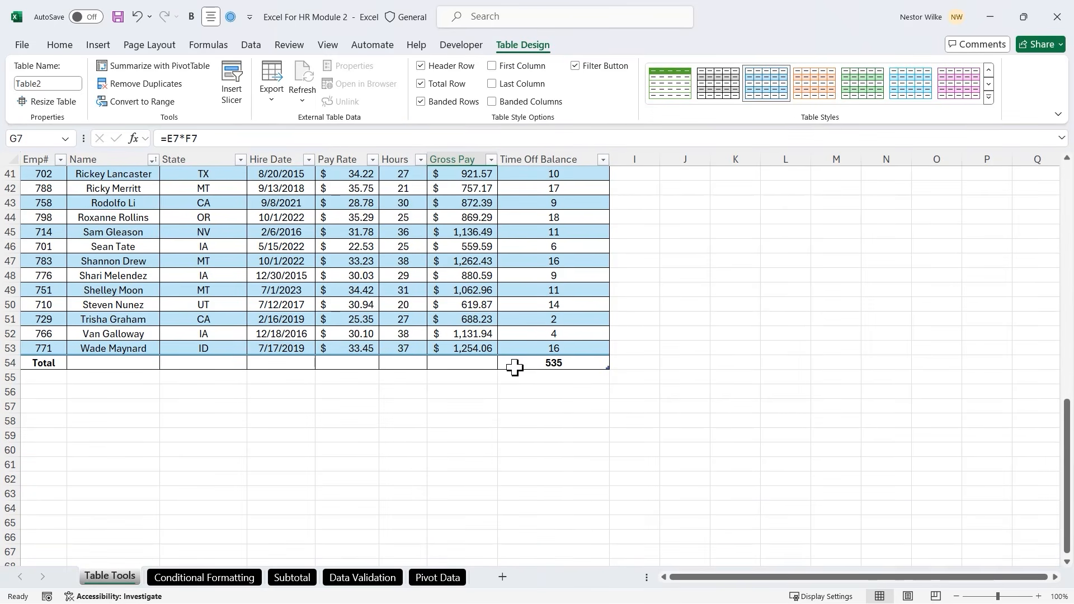
pyautogui.click(557, 363)
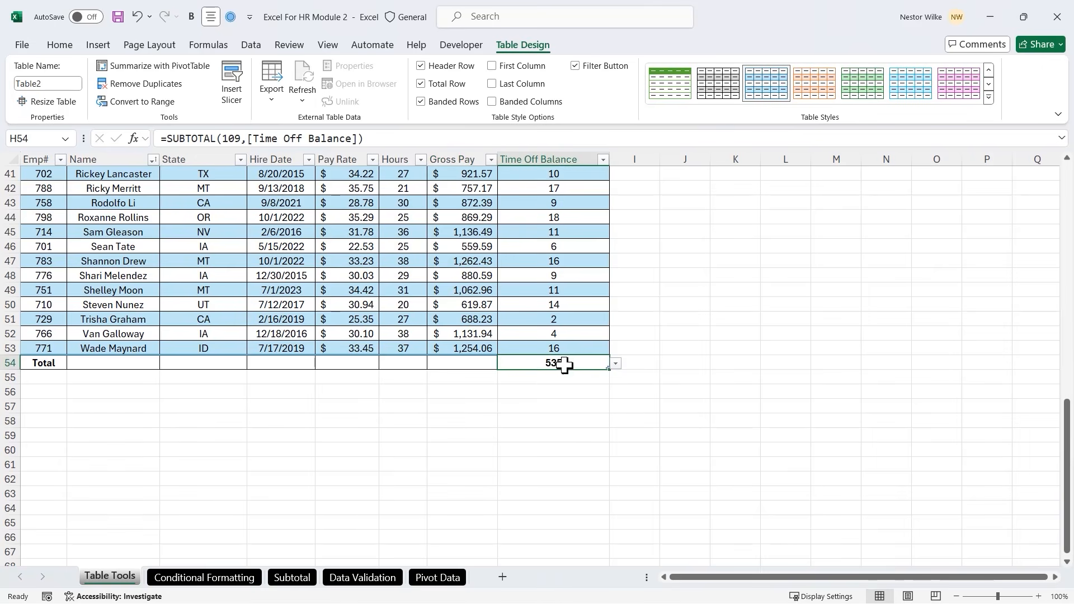
pyautogui.click(616, 364)
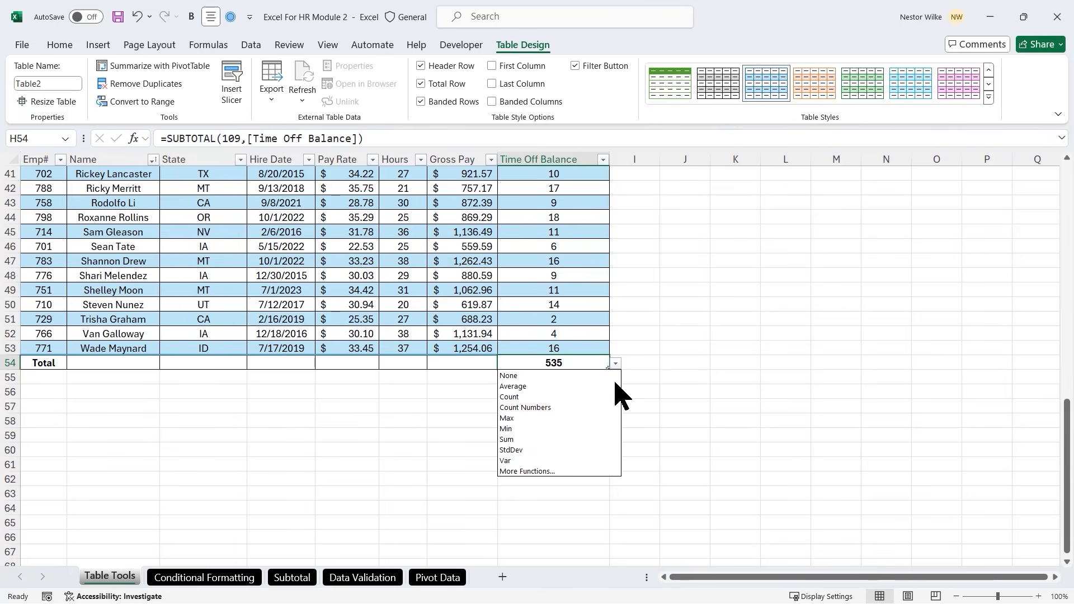
pyautogui.click(470, 373)
# Set the Gross Pay cell of the total row to Sum
pyautogui.click(473, 363)
pyautogui.click(503, 363)
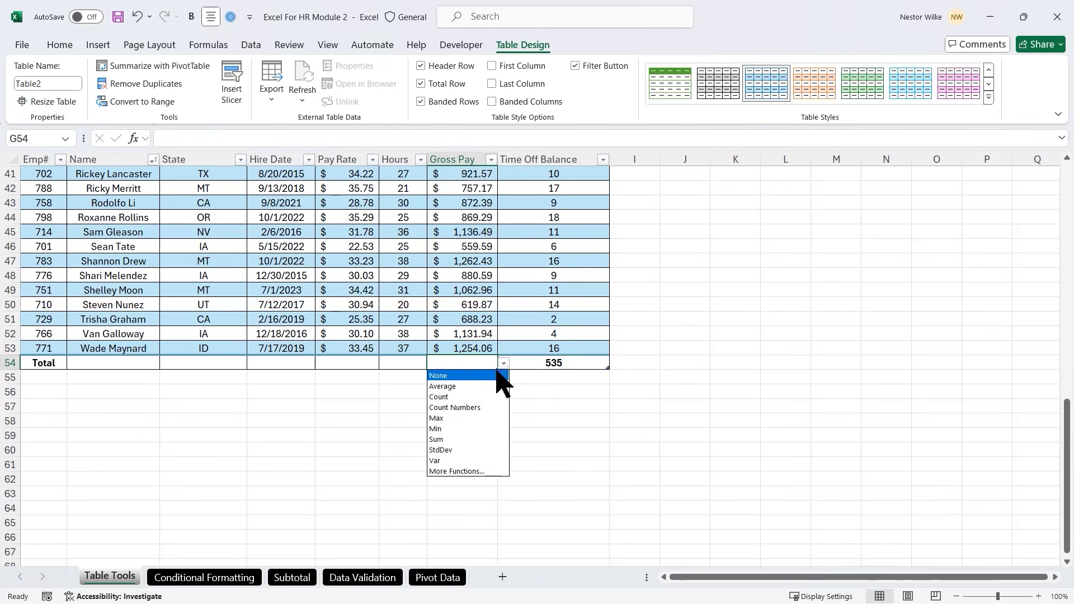
pyautogui.click(438, 440)
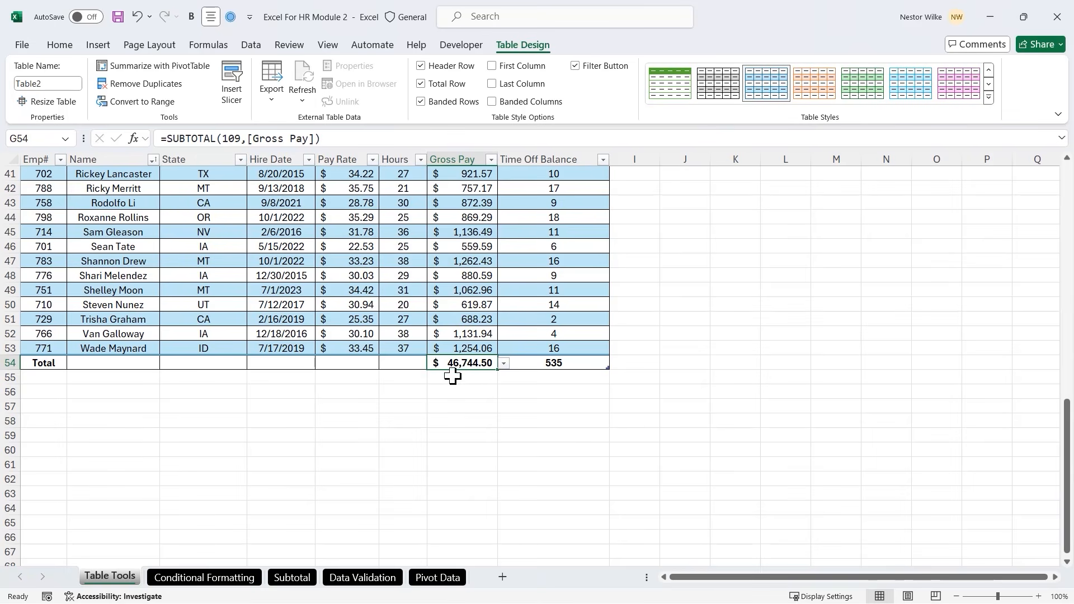
# Set the Hours and Pay Rate cells of the total row to Average
pyautogui.click(411, 361)
pyautogui.click(433, 364)
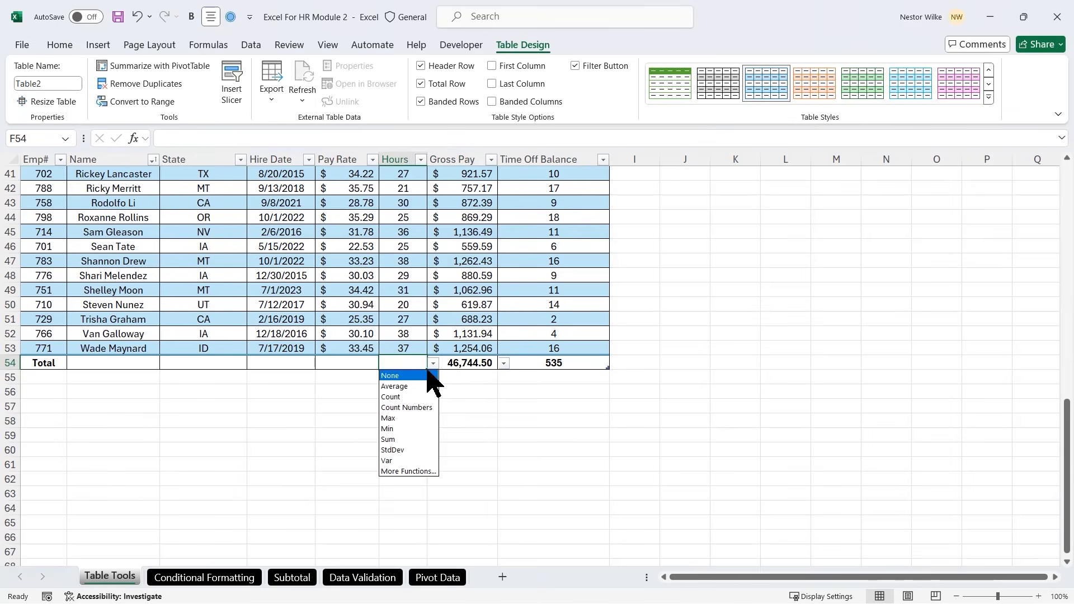
pyautogui.click(406, 388)
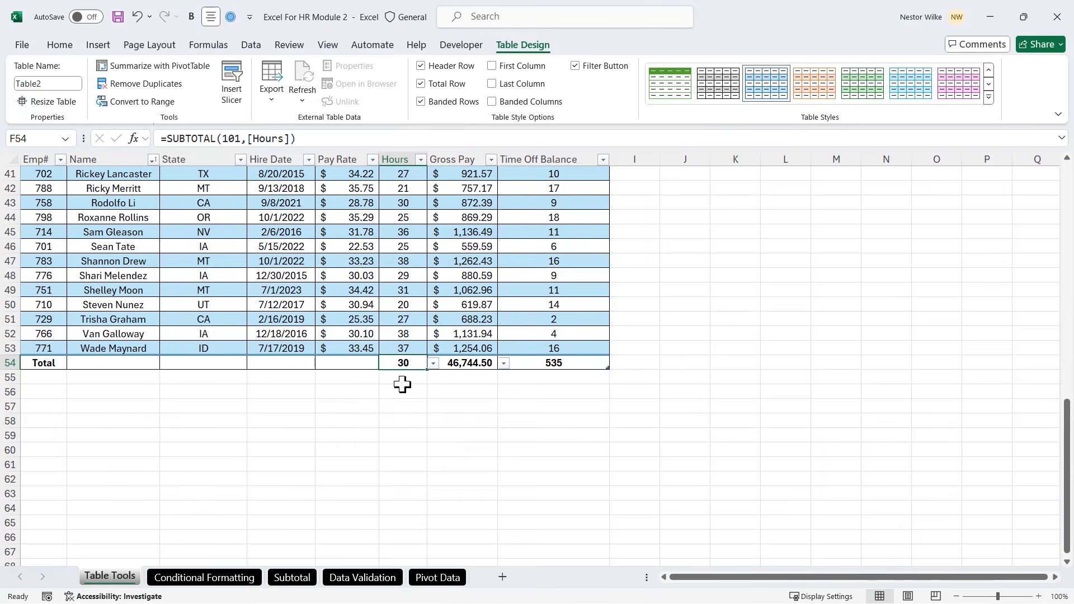
pyautogui.click(358, 364)
pyautogui.click(385, 363)
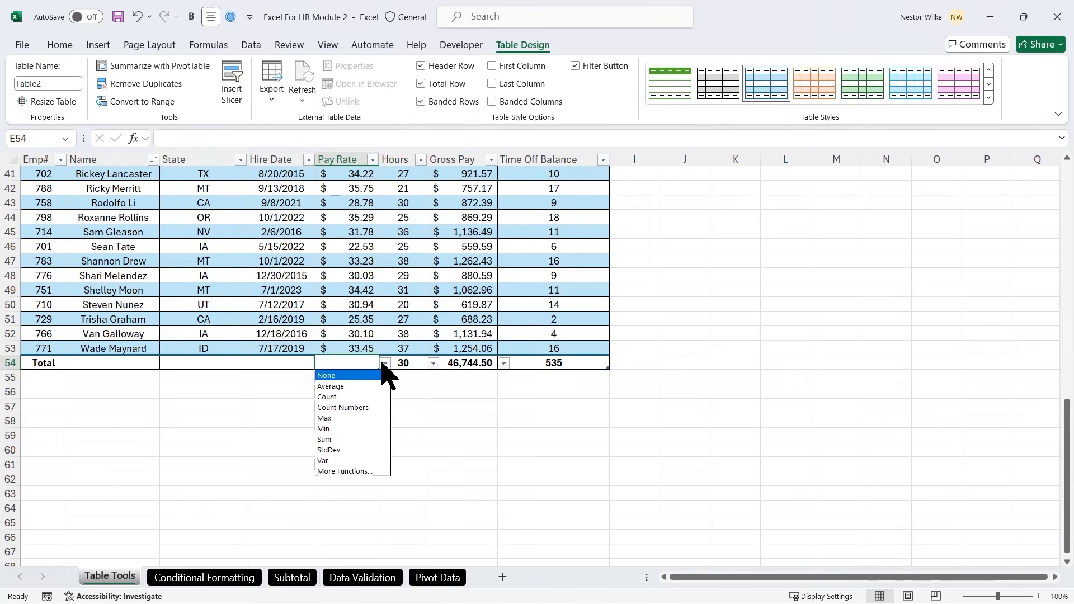
pyautogui.click(359, 386)
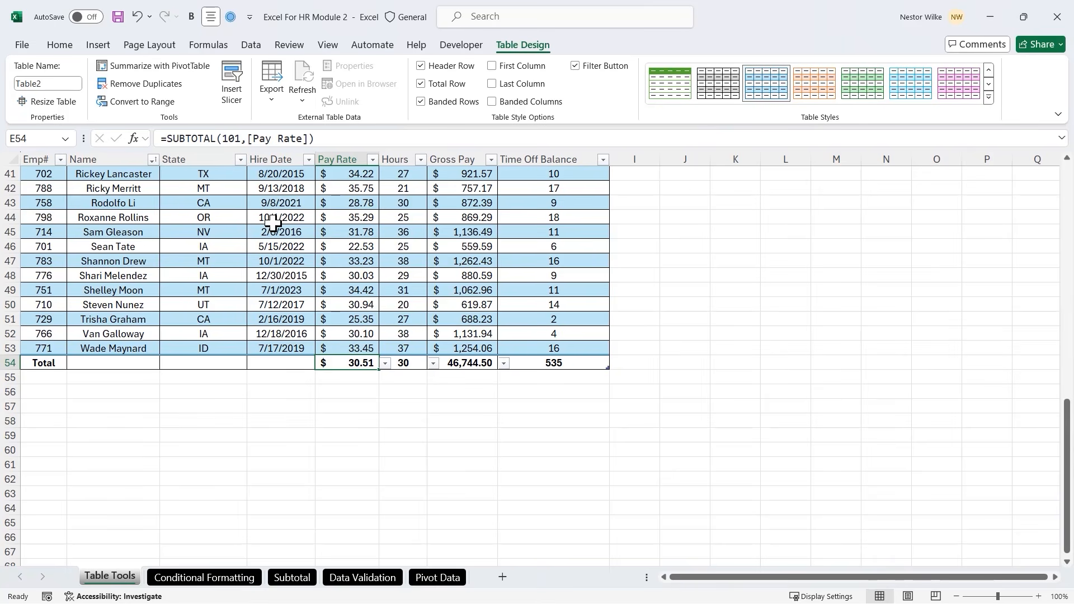
# Filter the employee table by OR with the State slicer
pyautogui.scroll(13, 655, 326)
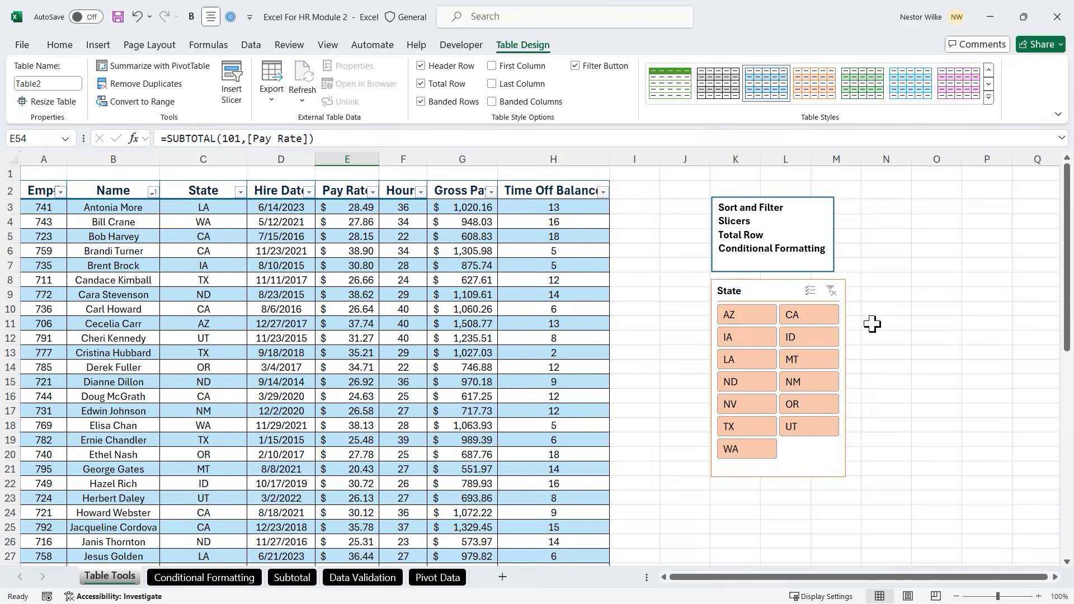
pyautogui.click(805, 404)
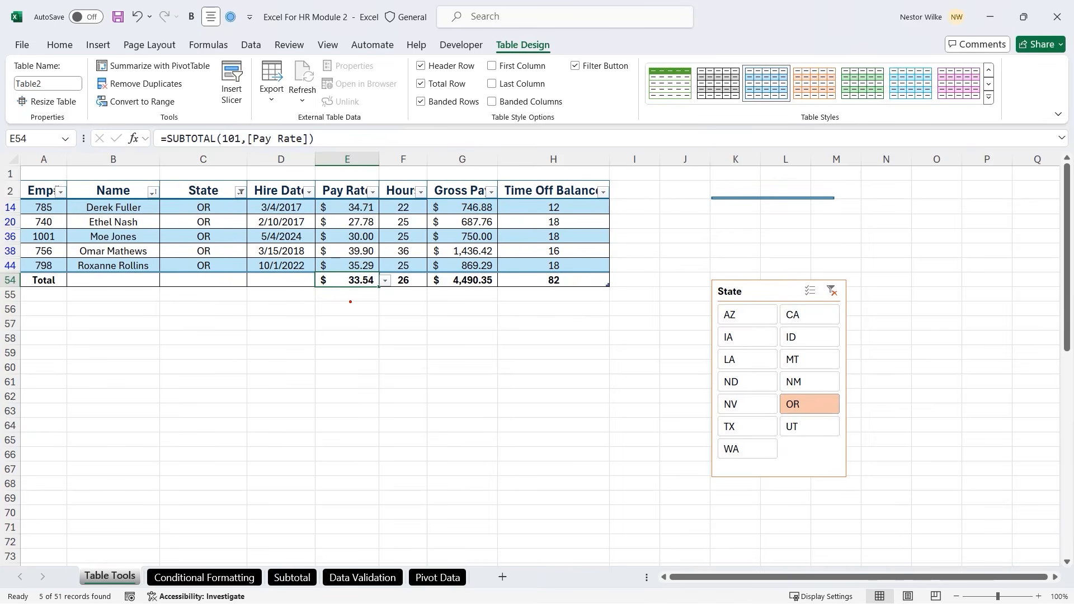
pyautogui.moveTo(562, 302); pyautogui.dragTo(553, 338)
pyautogui.moveTo(473, 296); pyautogui.dragTo(451, 341)
pyautogui.moveTo(407, 297)
pyautogui.mouseDown()
pyautogui.moveTo(389, 327)
pyautogui.moveTo(338, 340)
pyautogui.mouseUp()
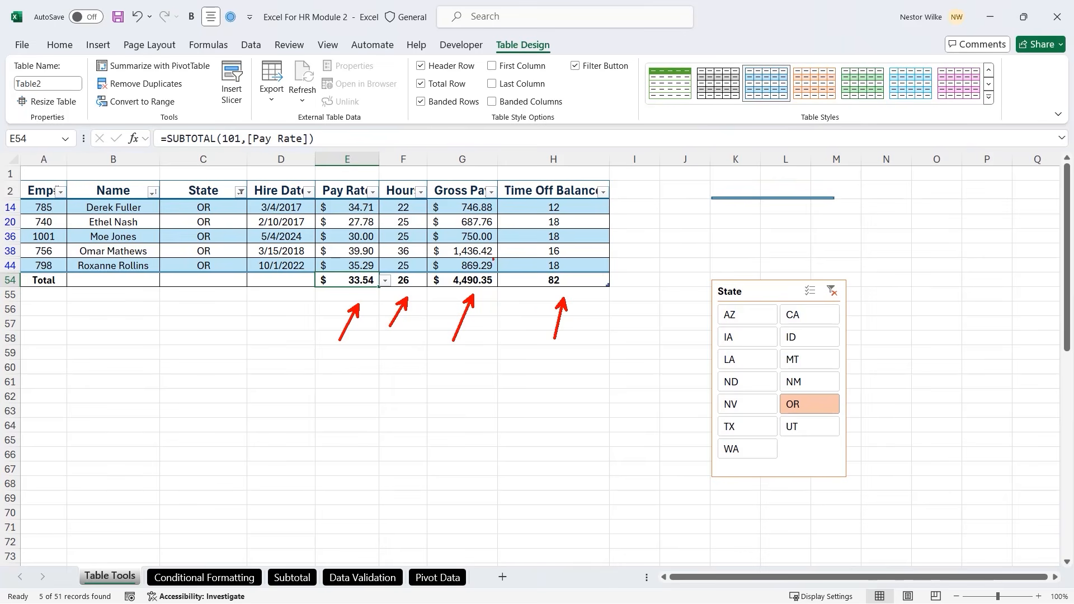
pyautogui.press('Escape')
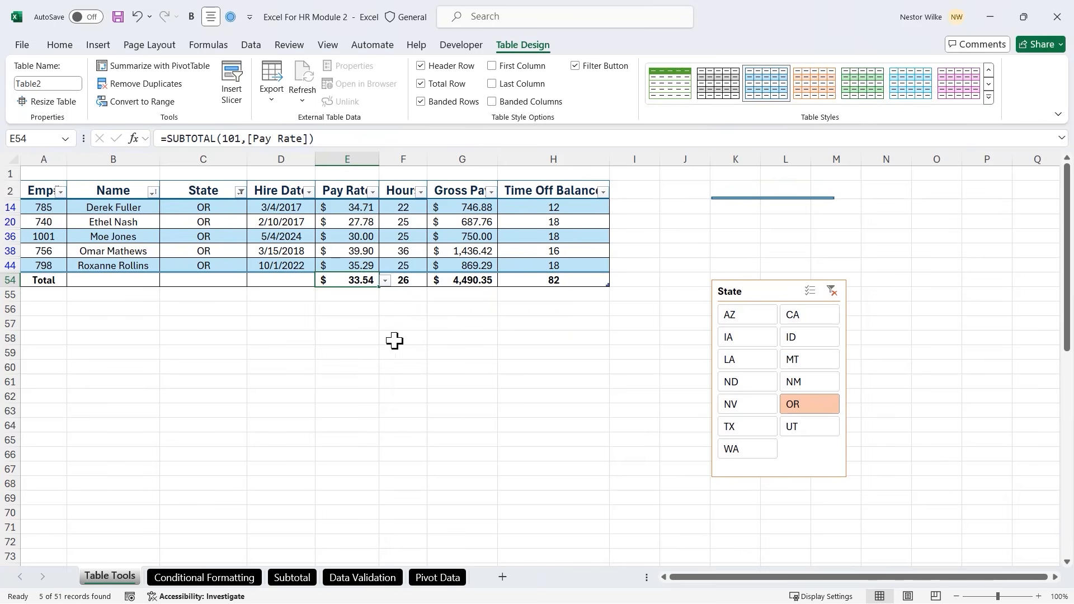
# Clear the State slicer filter and check the total row for the full employee table
pyautogui.click(832, 291)
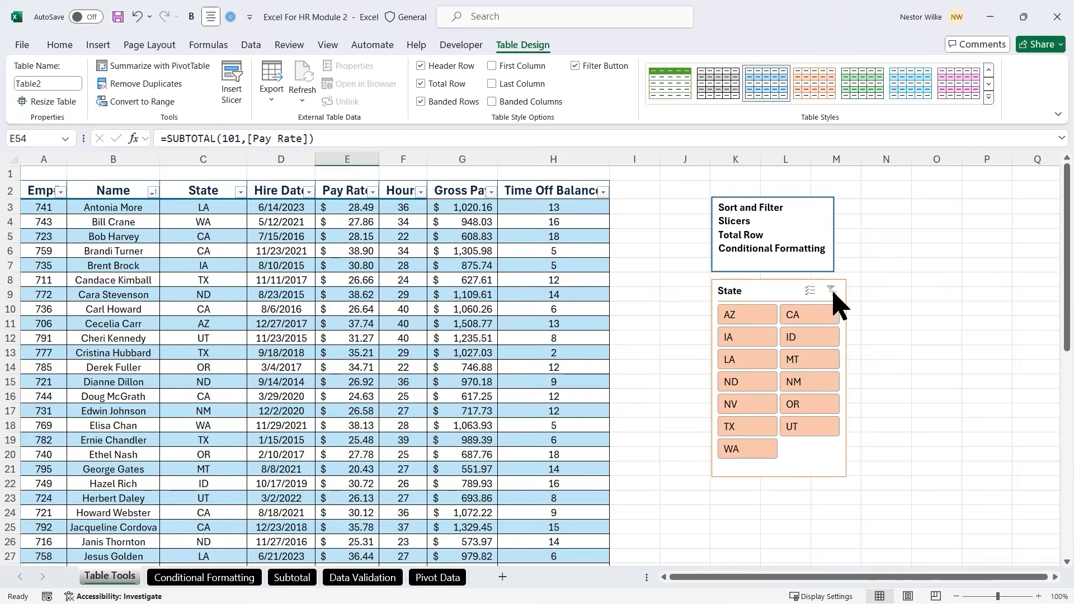
pyautogui.scroll(-7, 641, 308)
pyautogui.scroll(-5, 641, 308)
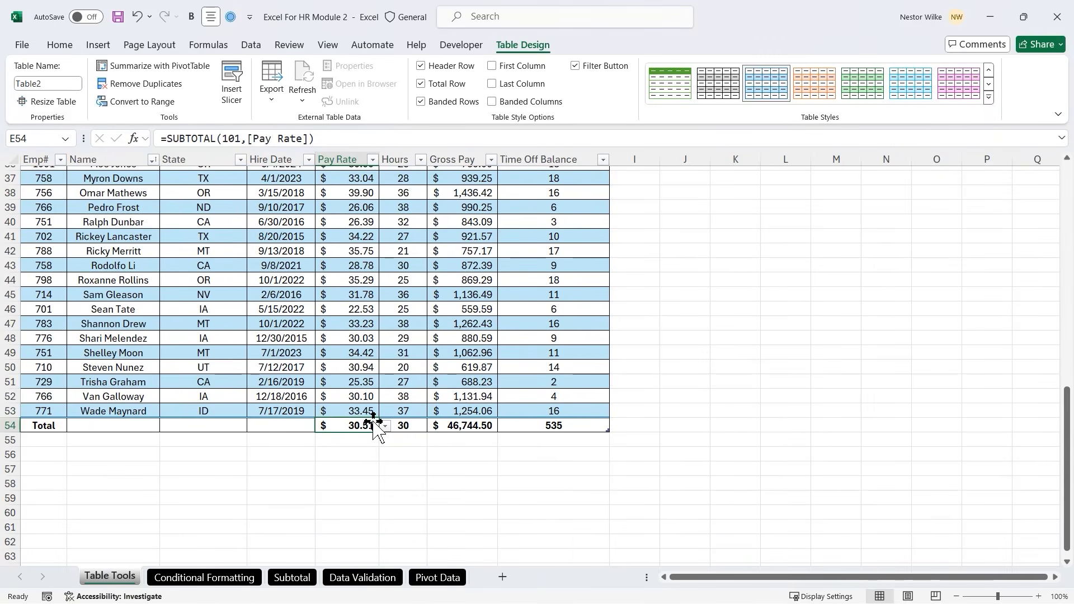
# Try Max as the function for the Hours cell of the total row, and switch it to Min
pyautogui.click(418, 428)
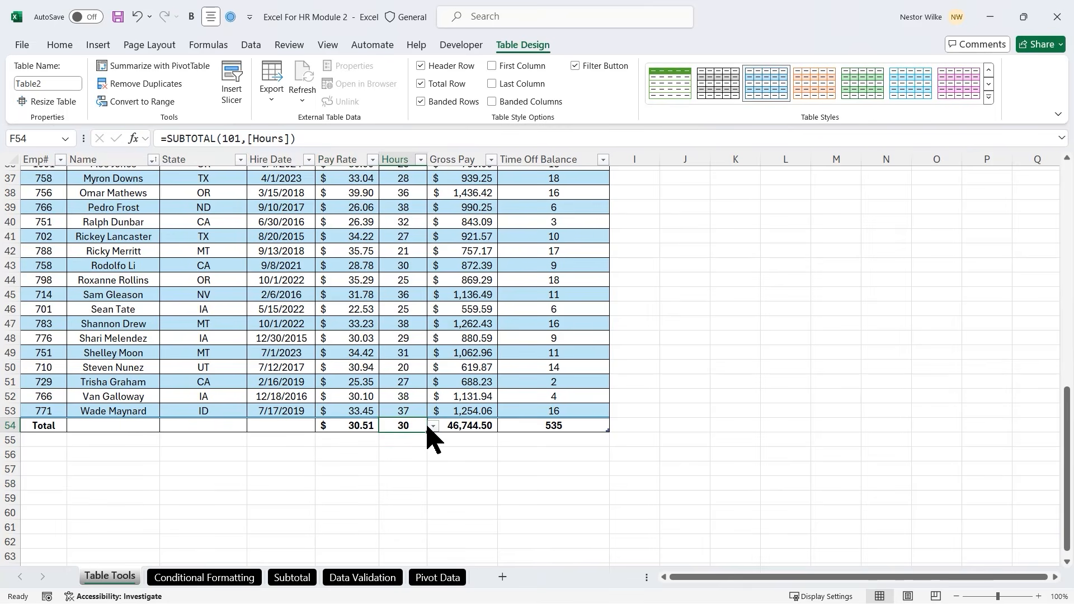
pyautogui.click(434, 427)
pyautogui.click(404, 482)
pyautogui.moveTo(390, 419); pyautogui.dragTo(419, 438)
pyautogui.click(434, 426)
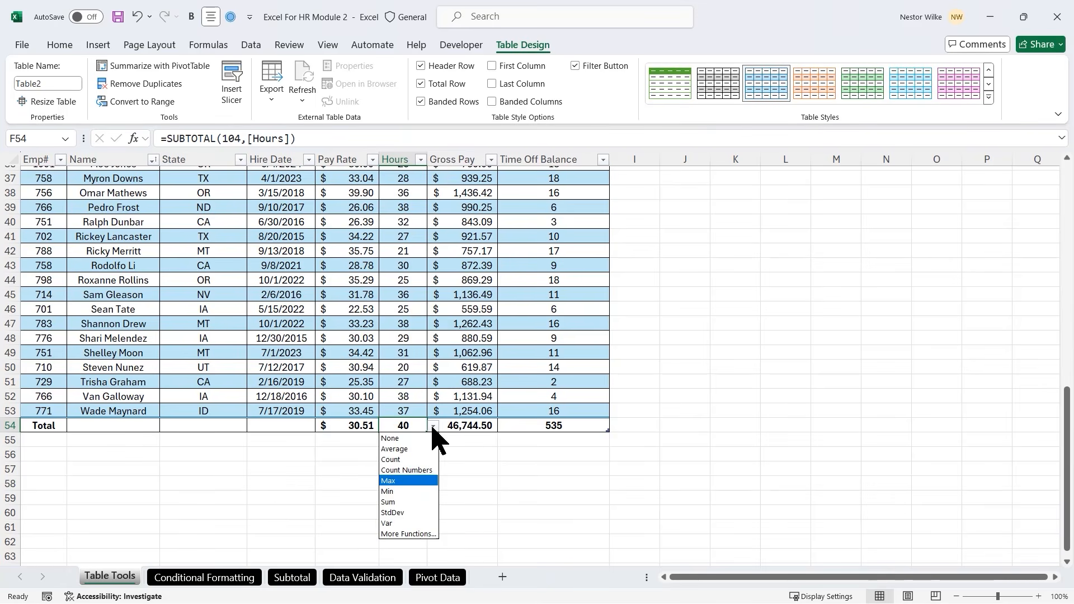
pyautogui.click(391, 493)
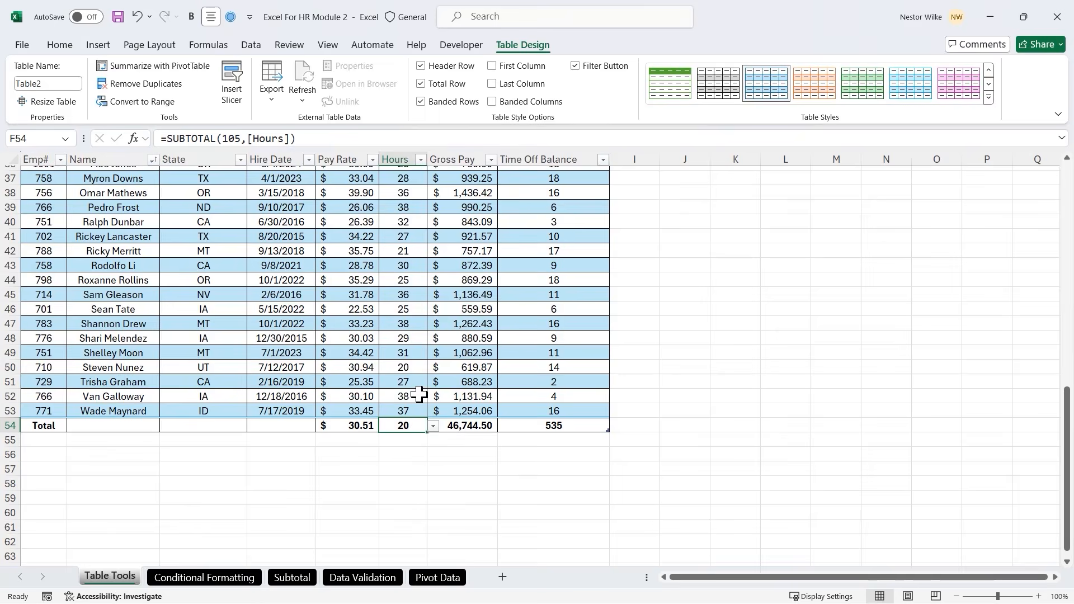
# Select the Time Off Balance values from H3 down to the end of the column
pyautogui.scroll(5, 417, 382)
pyautogui.scroll(7, 417, 382)
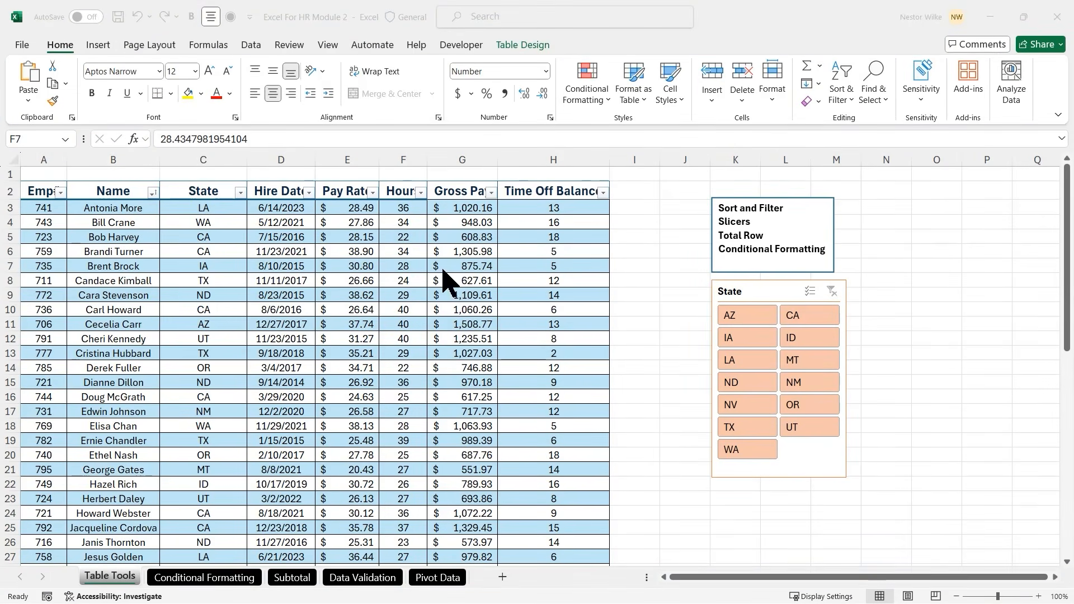
pyautogui.click(403, 237)
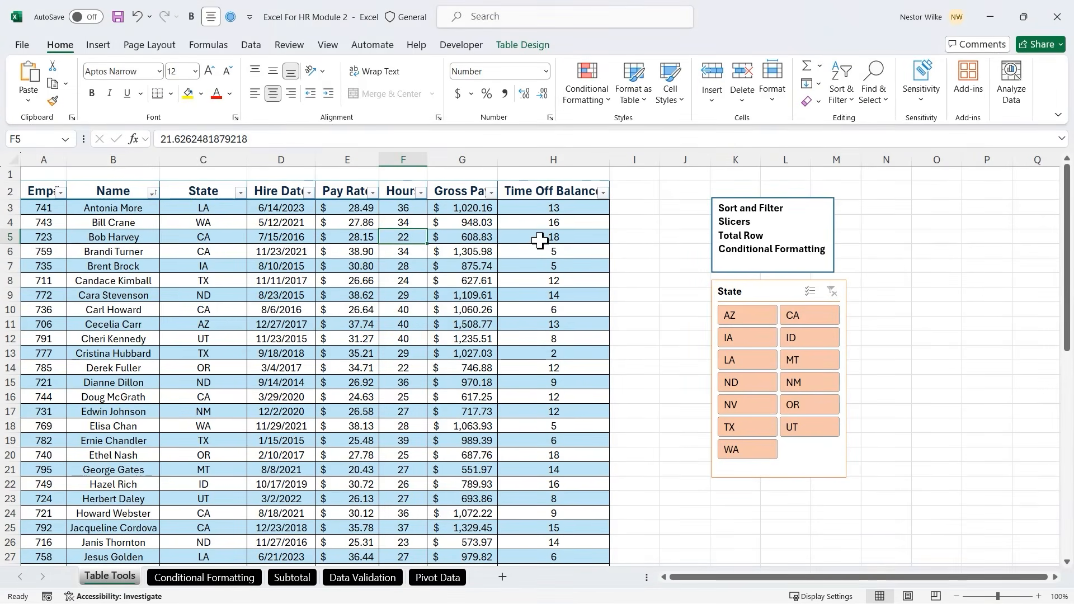
pyautogui.click(608, 101)
pyautogui.click(531, 274)
pyautogui.click(562, 207)
pyautogui.hotkey('ctrl', 'shift', 'Down')
pyautogui.scroll(9, 562, 207)
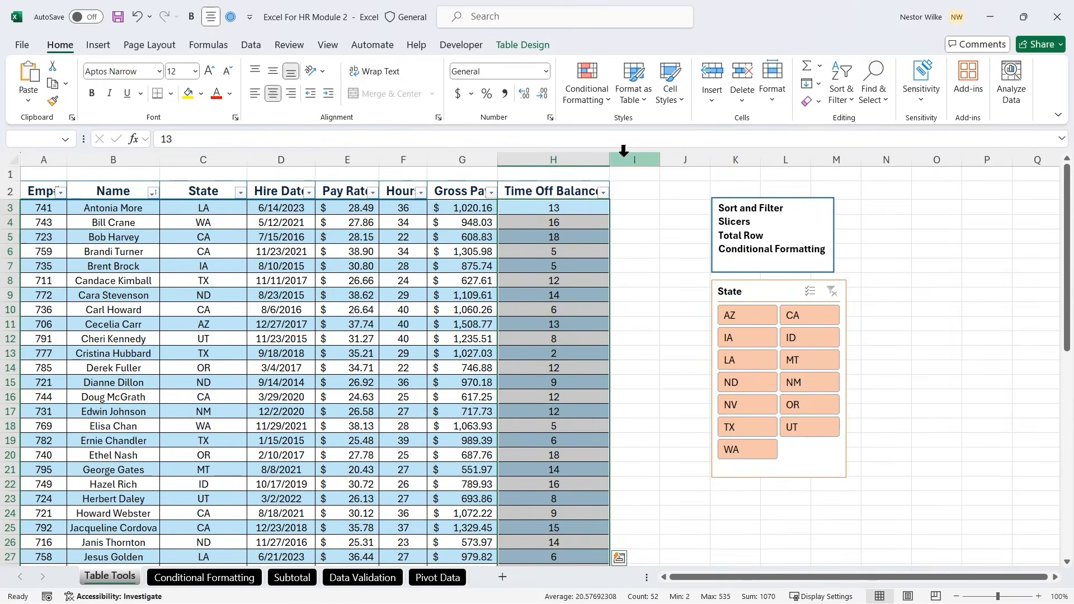
pyautogui.click(610, 101)
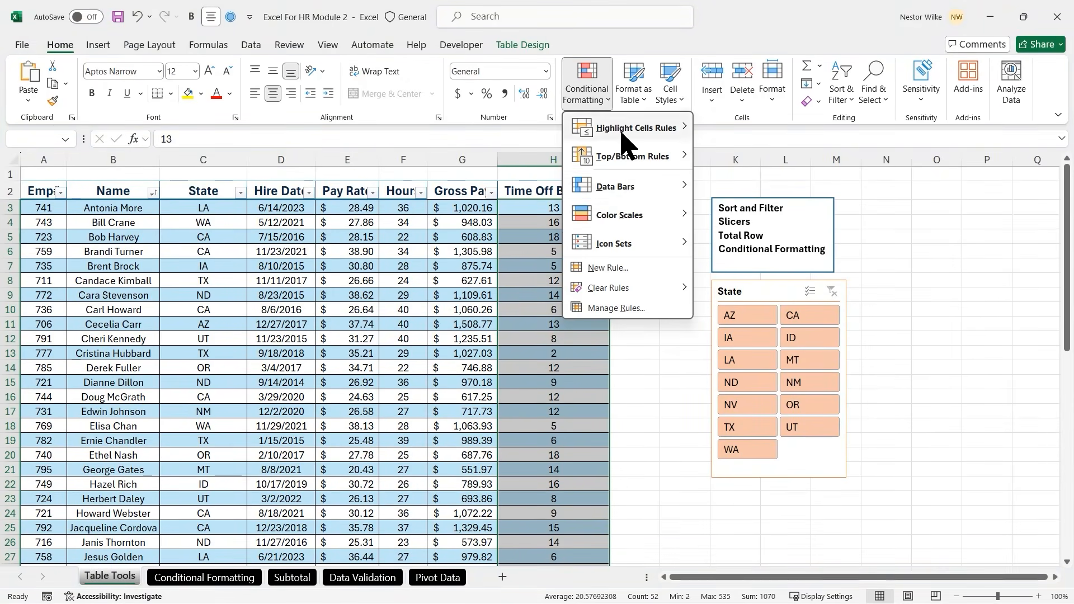
pyautogui.moveTo(629, 190)
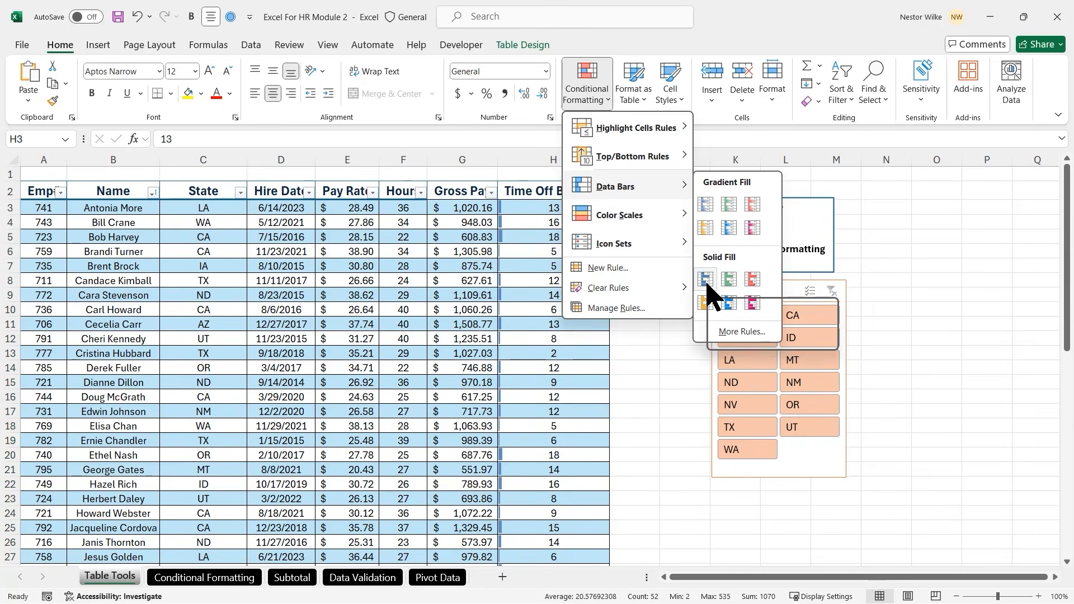
pyautogui.press('Escape')
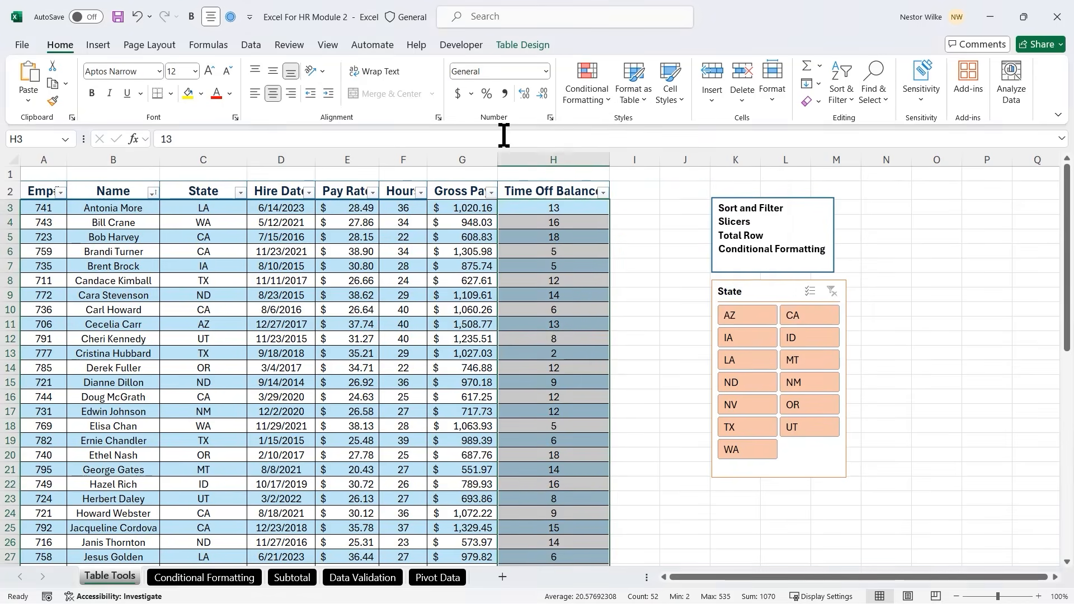
# Remove the total row from the employee table
pyautogui.click(540, 47)
pyautogui.click(448, 84)
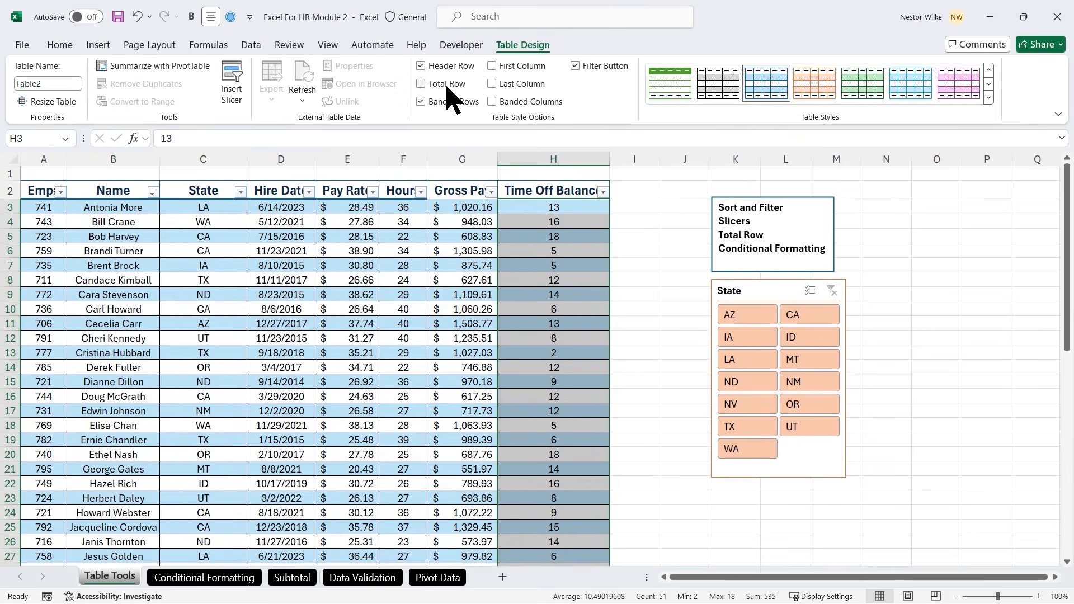
# Preview the data bars and apply the green-yellow-red color scale to the selected Time Off Balance values
pyautogui.click(60, 45)
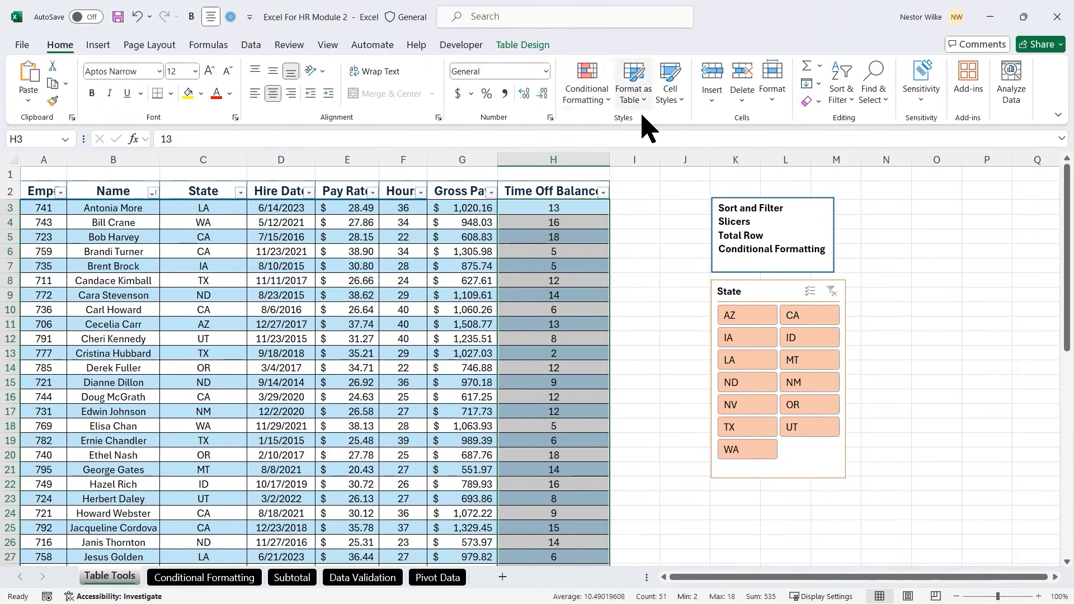
pyautogui.click(607, 103)
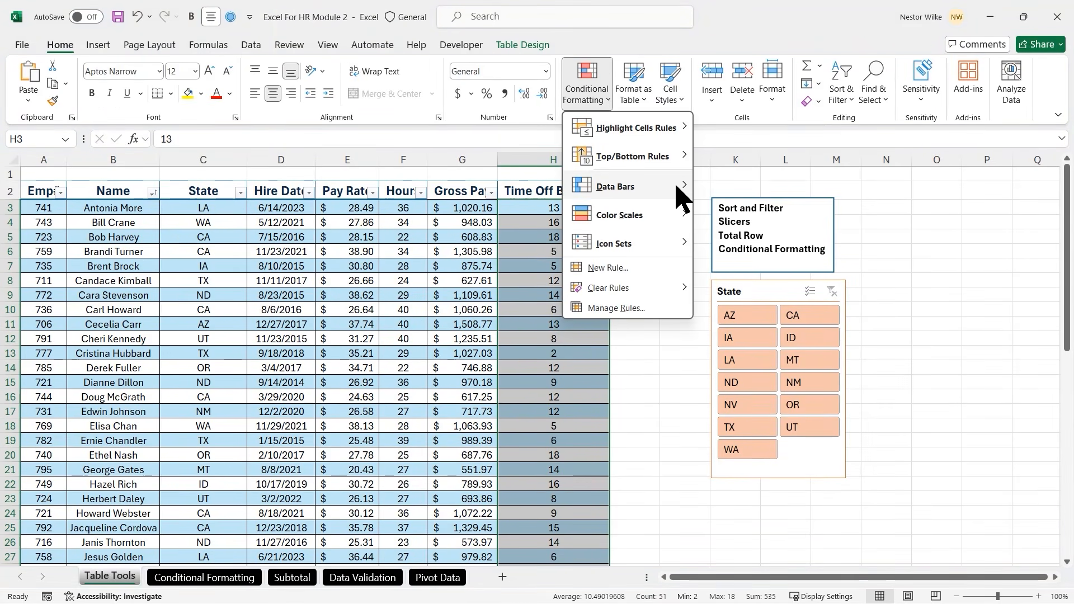
pyautogui.moveTo(680, 193)
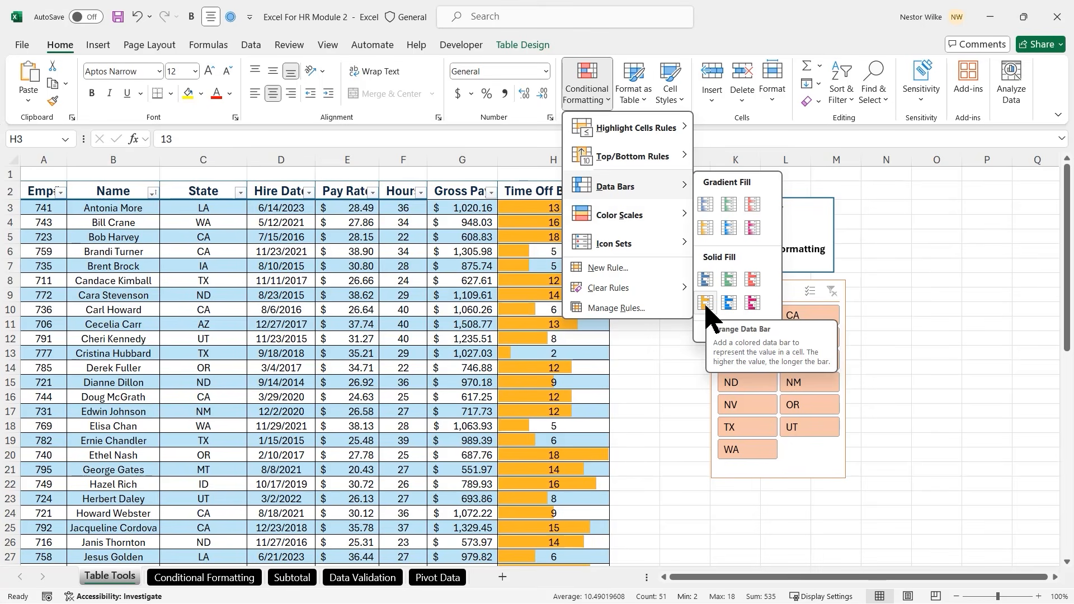
pyautogui.moveTo(660, 227)
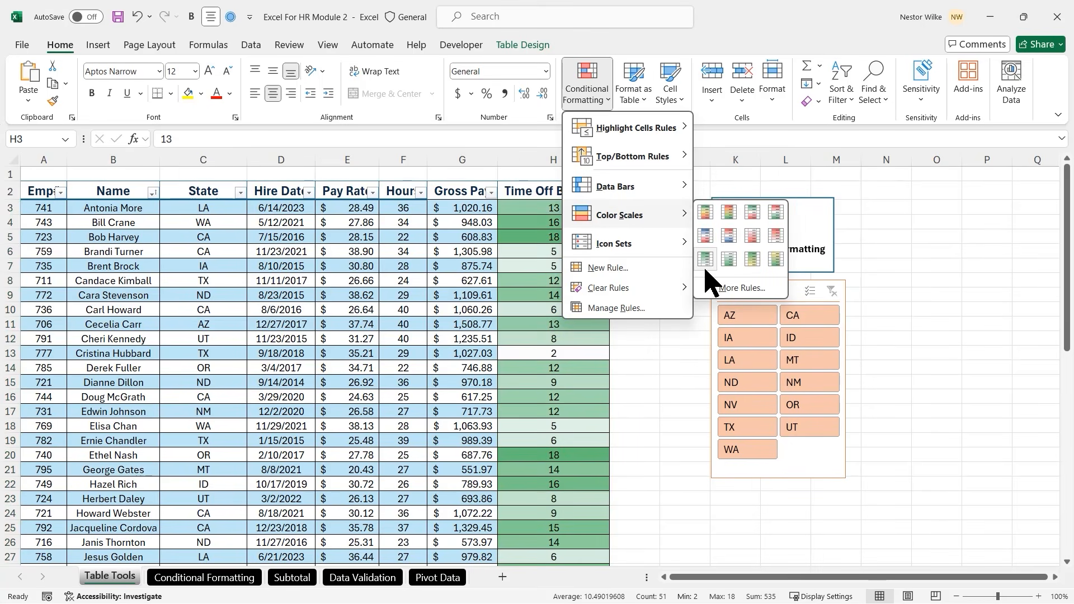
pyautogui.click(706, 213)
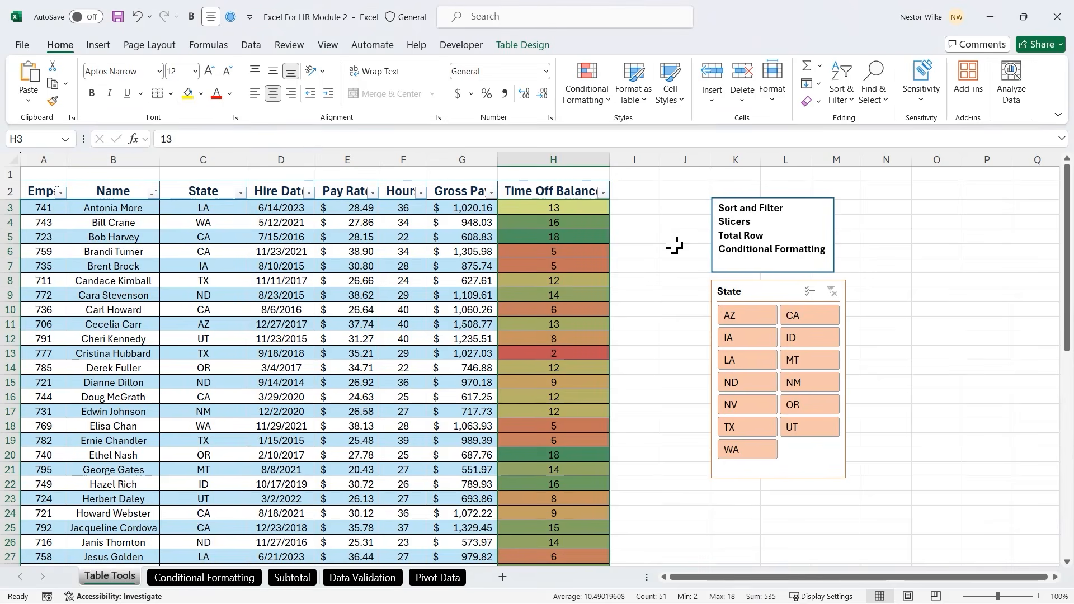
# Examine how the color scale shades high and low Time Off Balance values, checking individual cells such as H20, H26 and H13
pyautogui.click(442, 266)
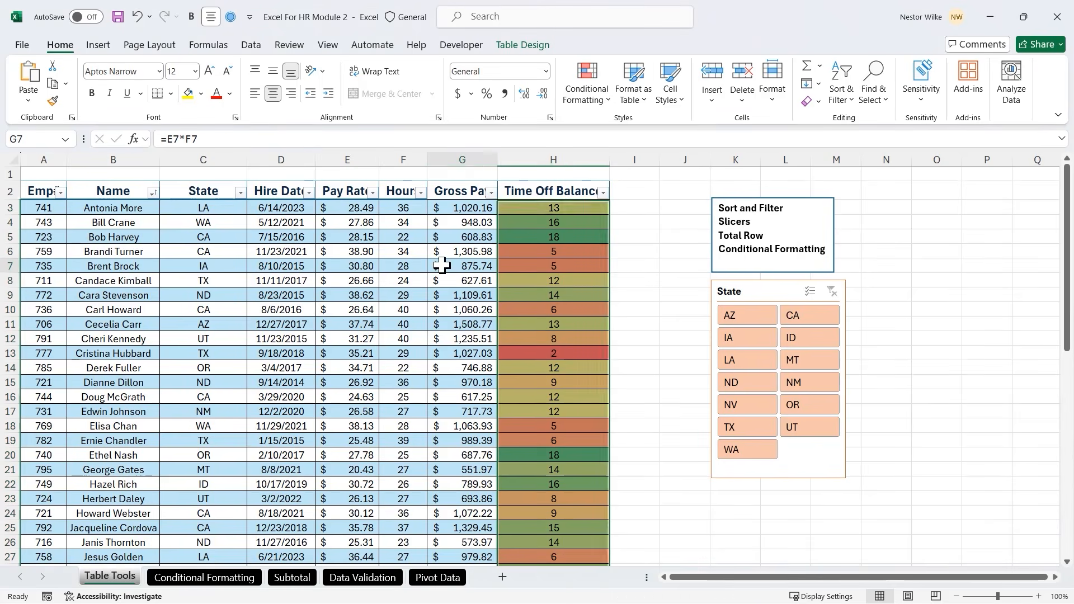
pyautogui.click(582, 235)
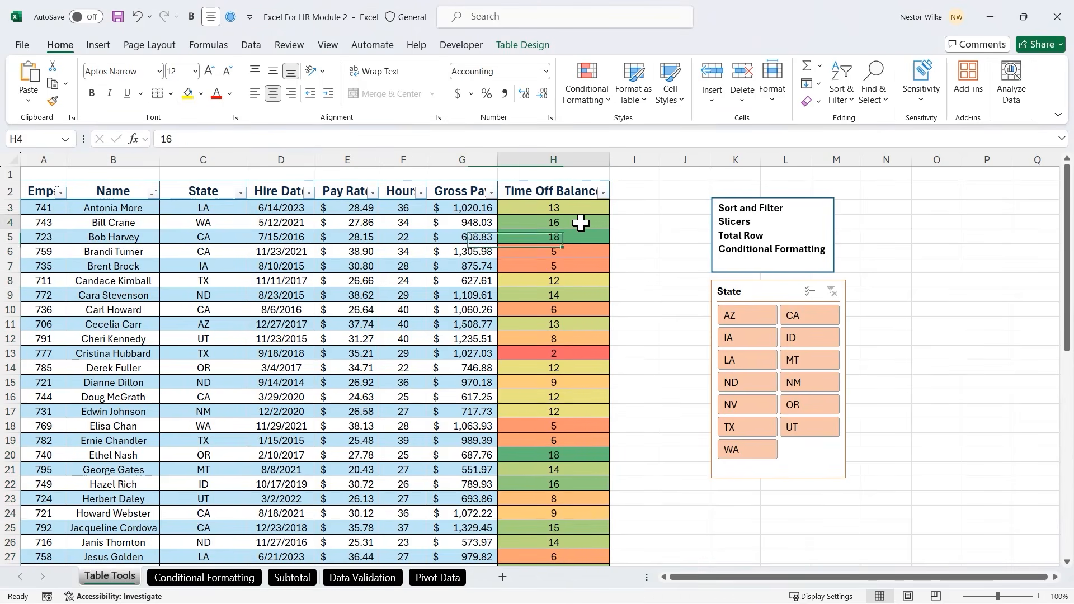
pyautogui.click(556, 455)
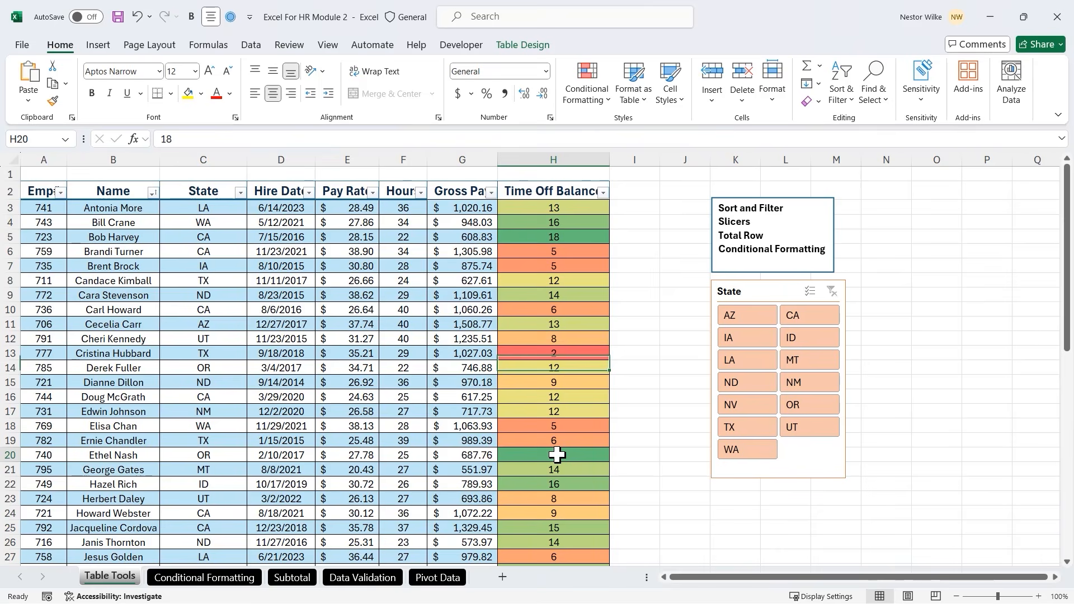
pyautogui.click(555, 484)
pyautogui.click(553, 530)
pyautogui.click(555, 544)
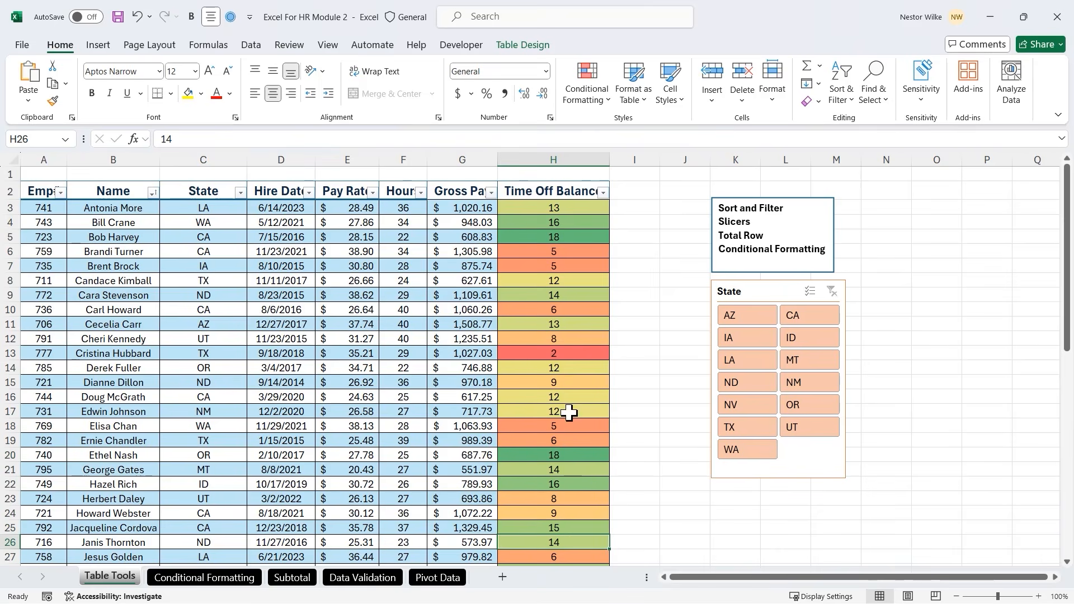
pyautogui.click(566, 348)
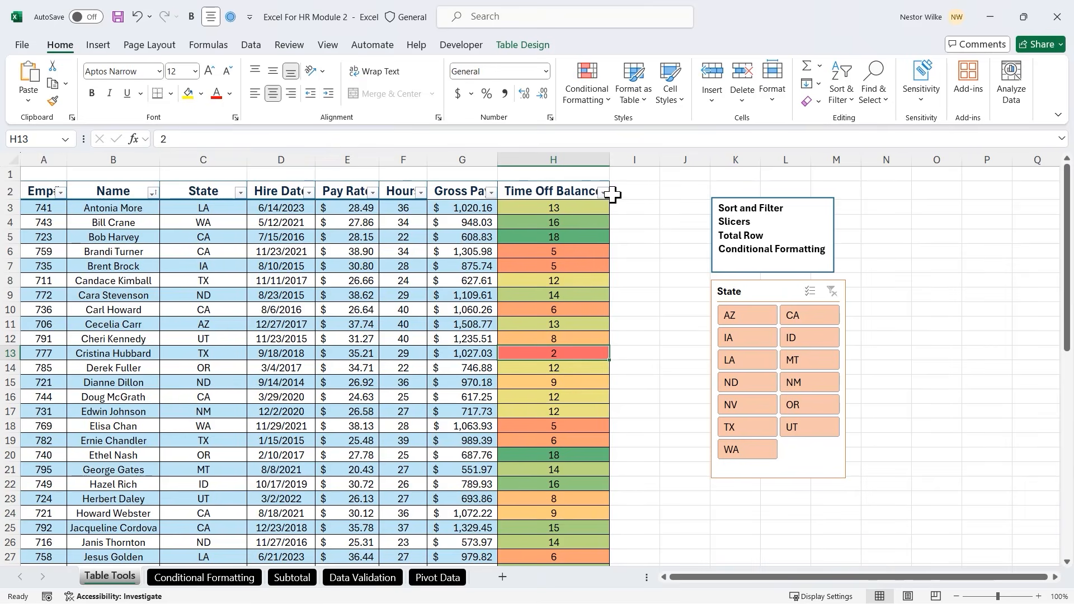
# Sort the employee table by the orange cell color of the Time Off Balance column and review the resulting row order
pyautogui.click(603, 194)
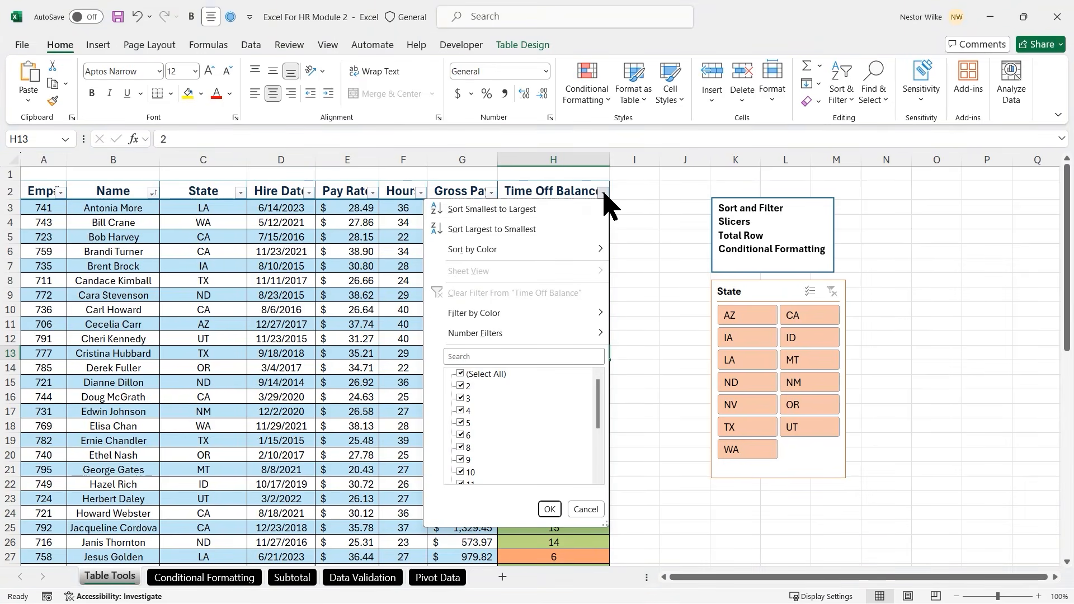
pyautogui.moveTo(594, 256)
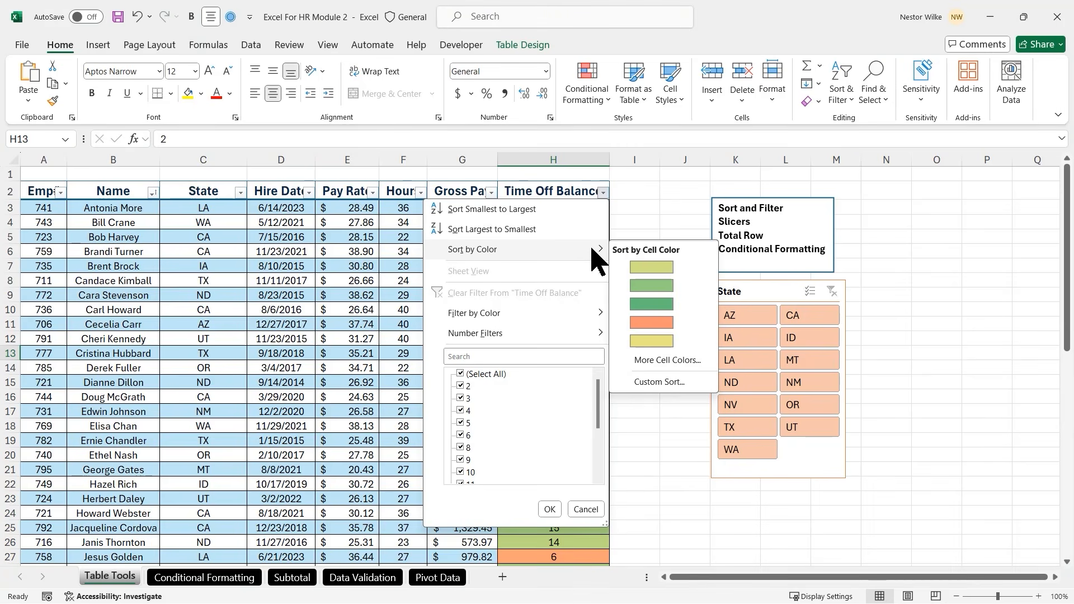
pyautogui.click(651, 323)
pyautogui.scroll(-1, 590, 256)
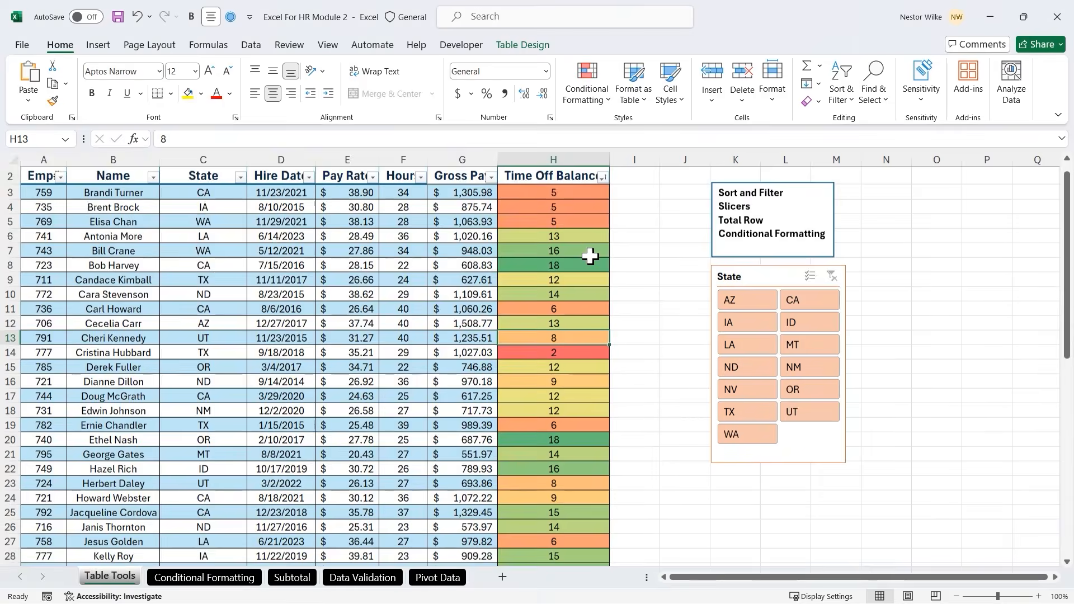
pyautogui.scroll(-9, 590, 255)
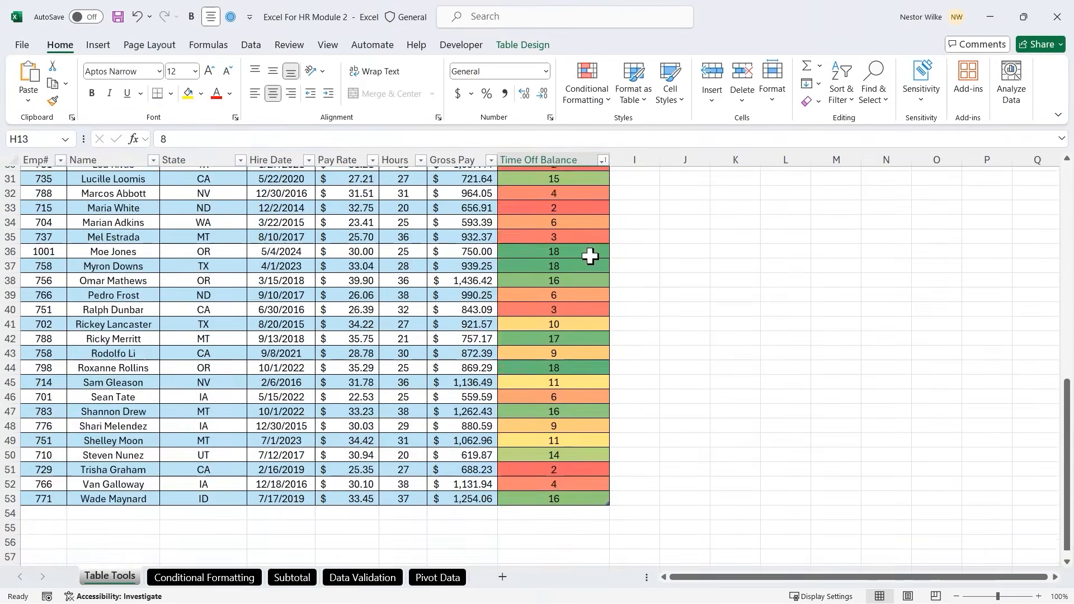
pyautogui.scroll(10, 591, 256)
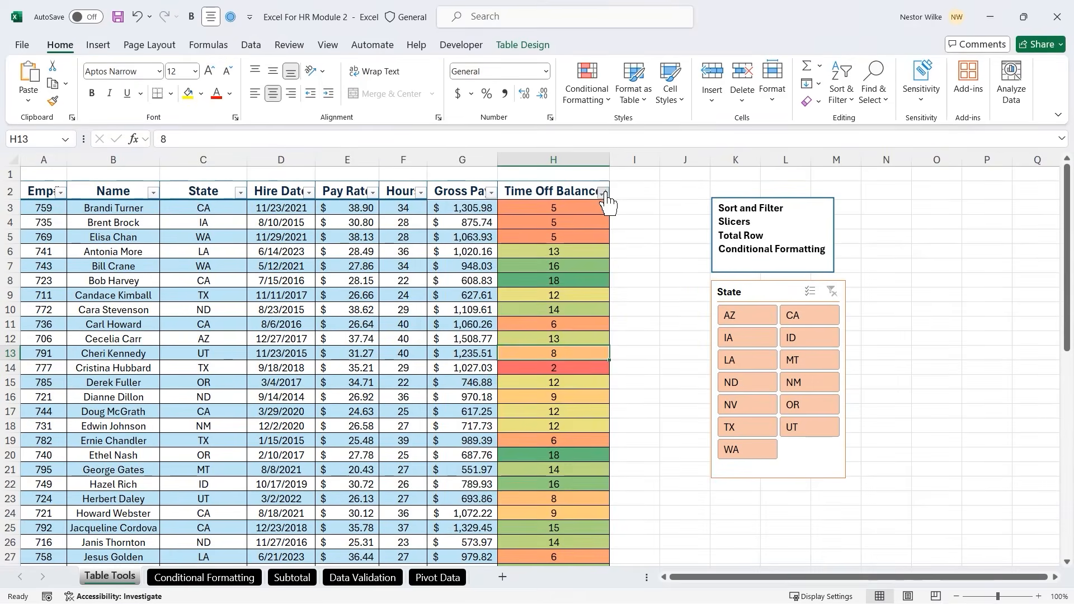
# Filter the Time Off Balance column by the dark green cell color
pyautogui.click(603, 193)
pyautogui.moveTo(586, 312)
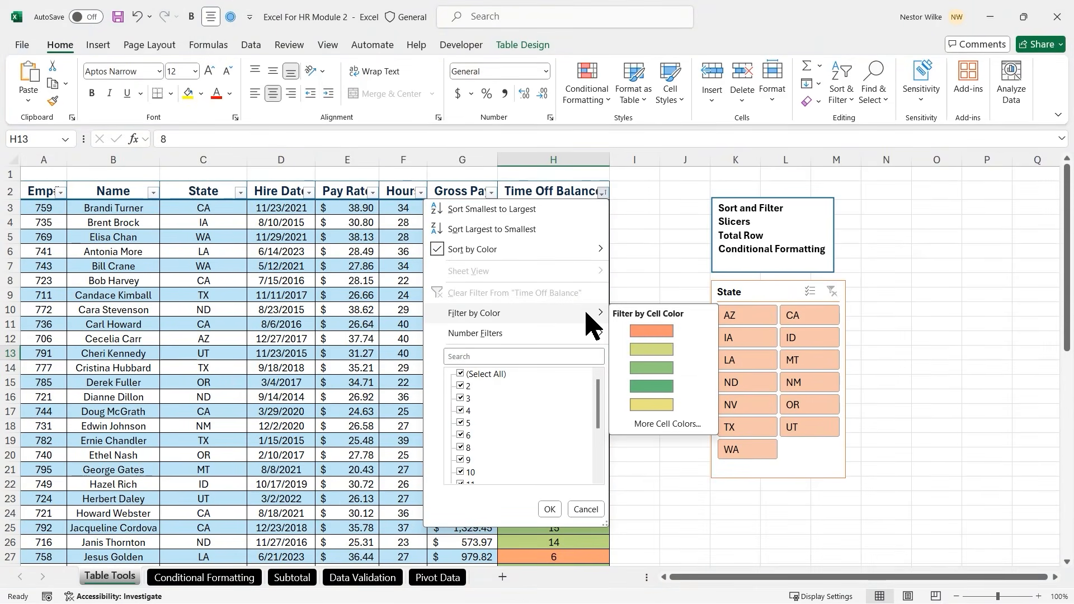
pyautogui.click(652, 386)
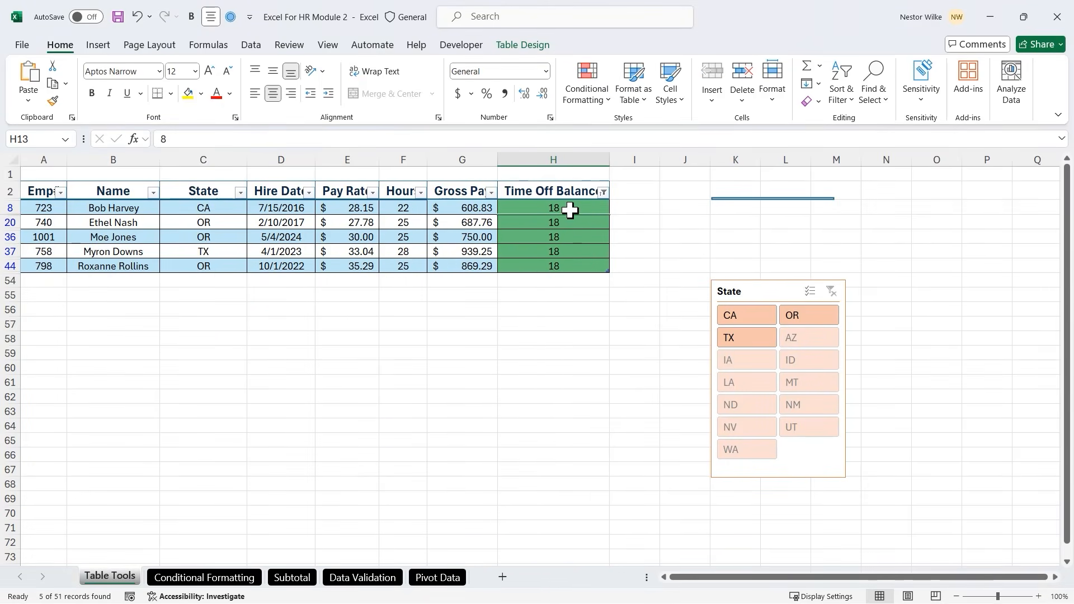
# Filter the Time Off Balance column by the yellow cell color
pyautogui.click(603, 192)
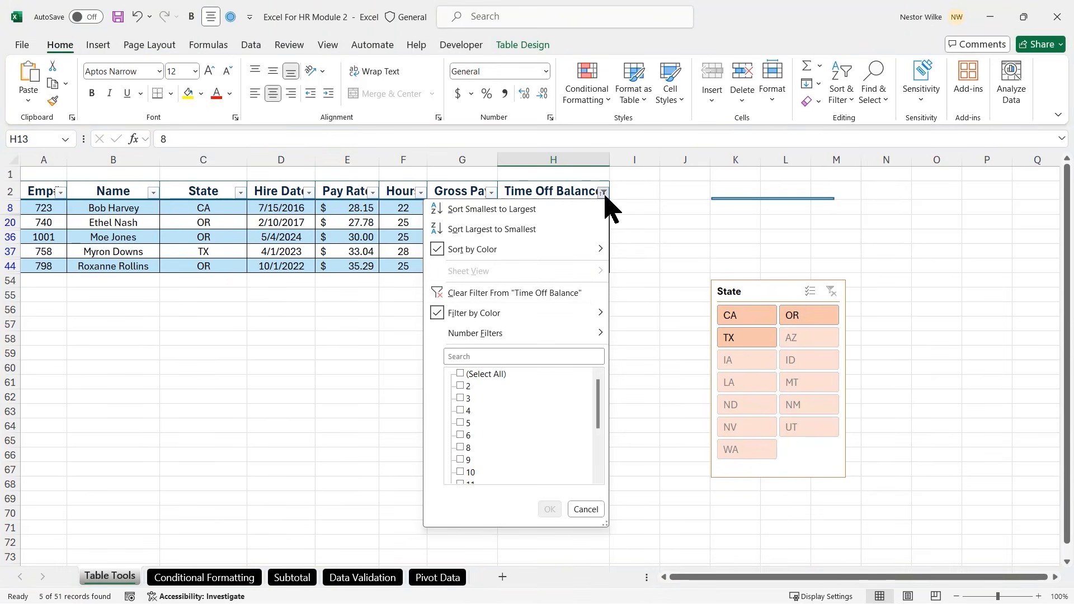
pyautogui.moveTo(589, 318)
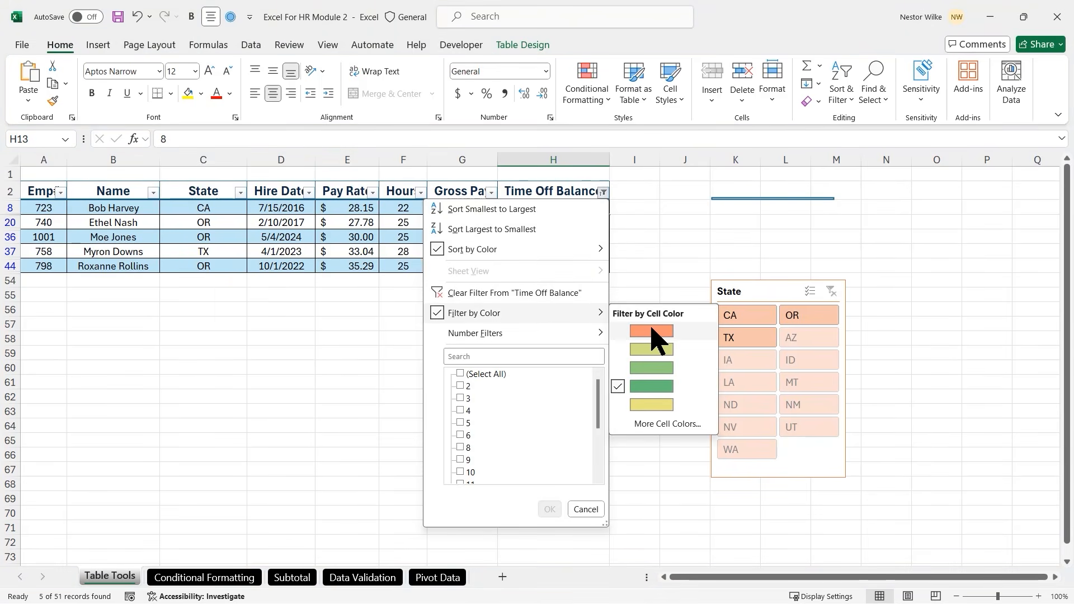
pyautogui.click(652, 405)
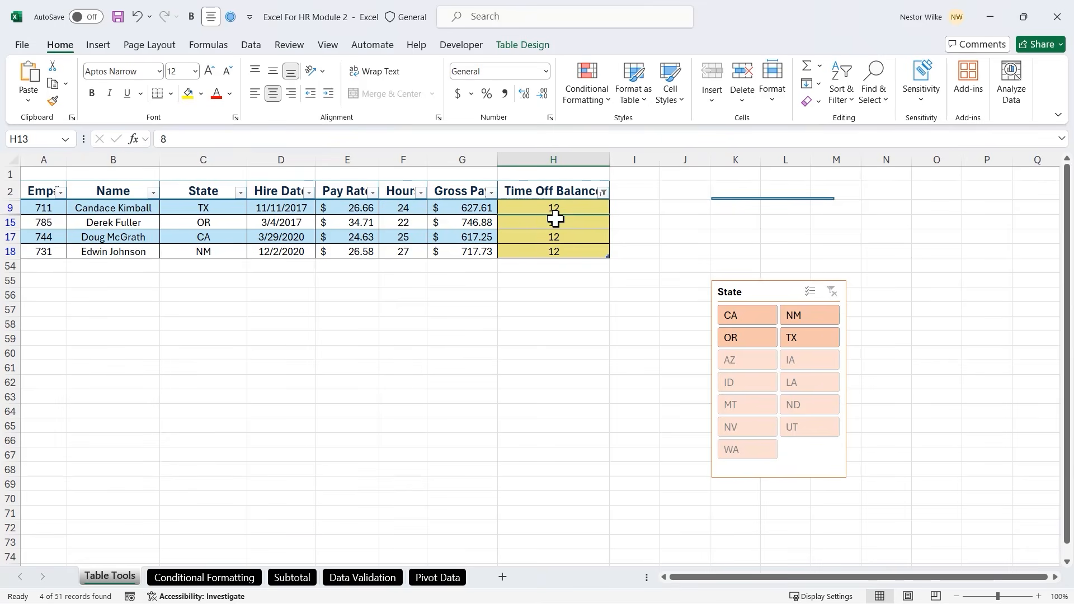
# Clear the color filter from the Time Off Balance column
pyautogui.click(605, 197)
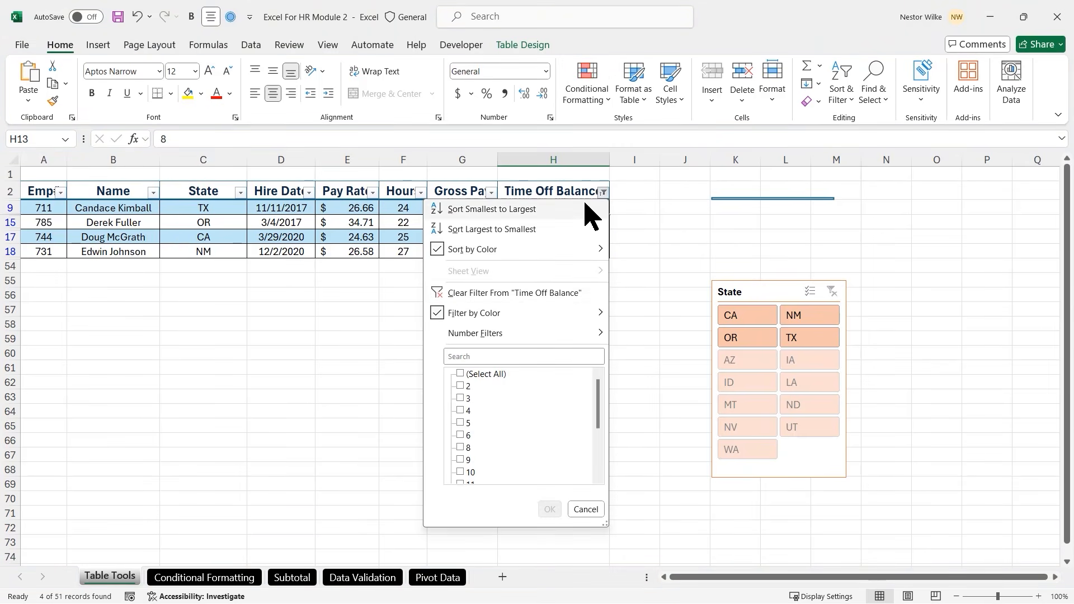
pyautogui.click(521, 289)
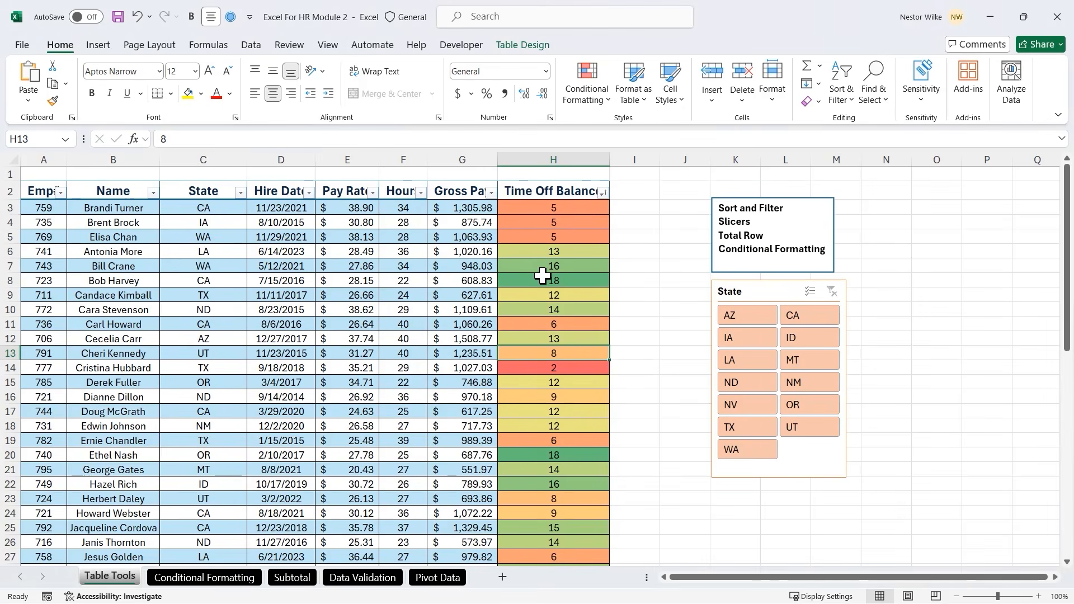
# Highlight the top 10% of Gross Pay values using a Top 10% rule with Green Fill with Dark Green Text
pyautogui.click(466, 209)
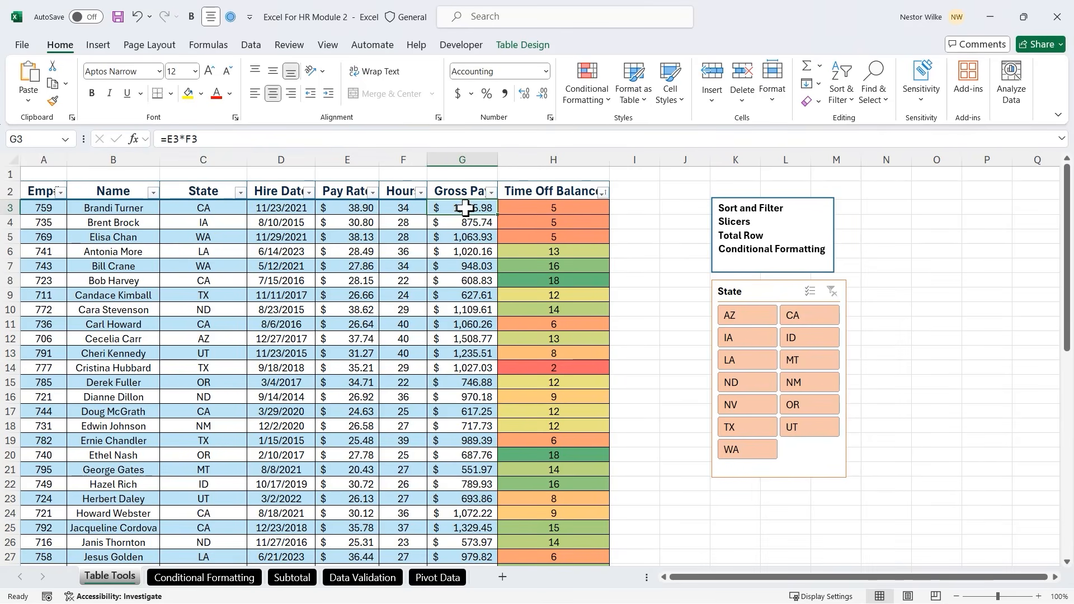
pyautogui.hotkey('ctrl', 'shift', 'Down')
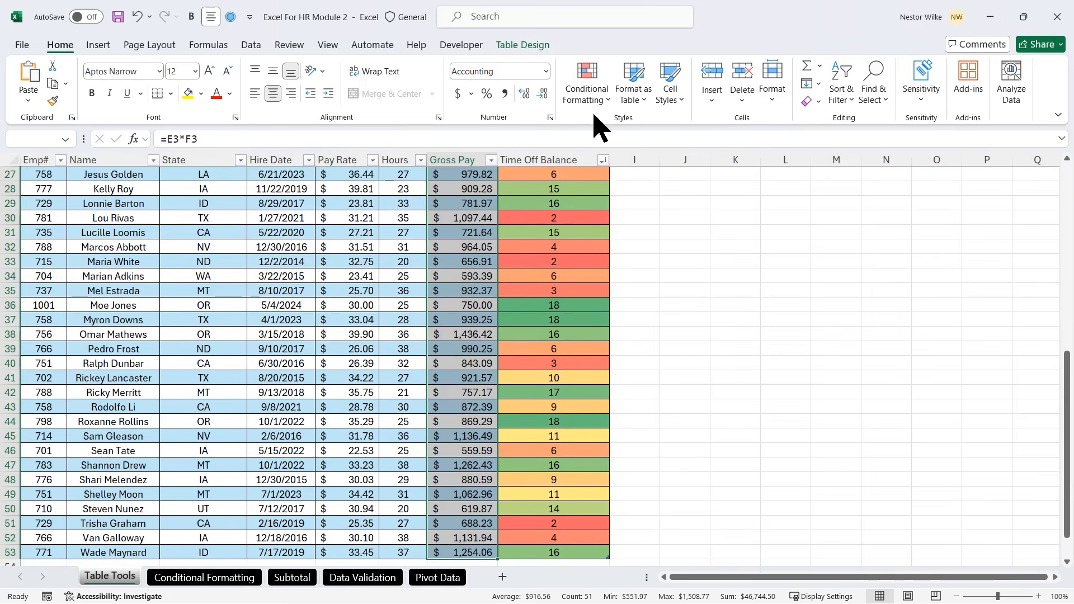
pyautogui.click(610, 101)
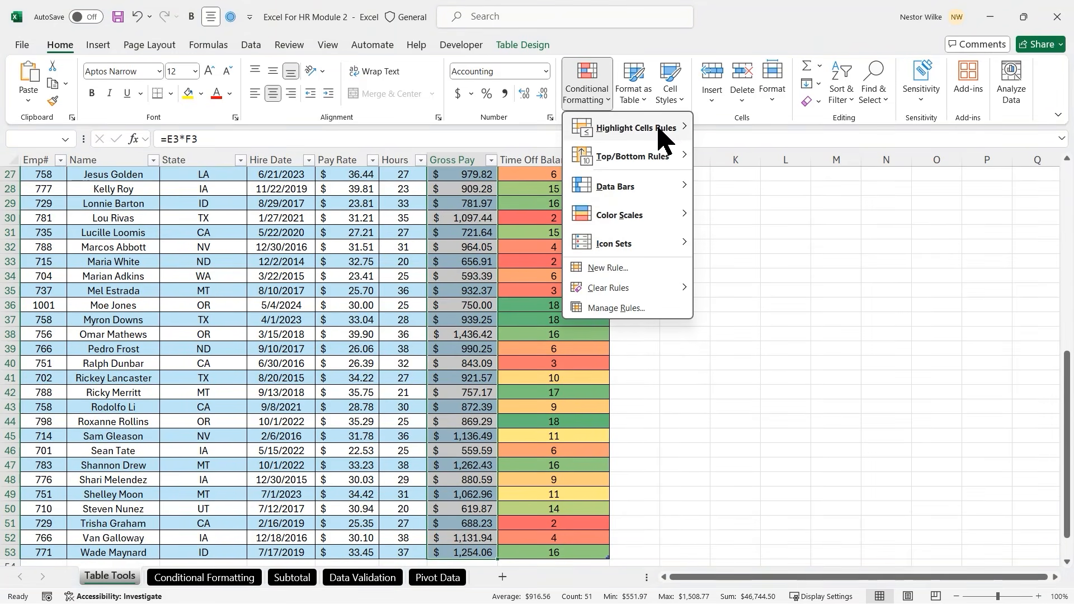
pyautogui.moveTo(668, 132)
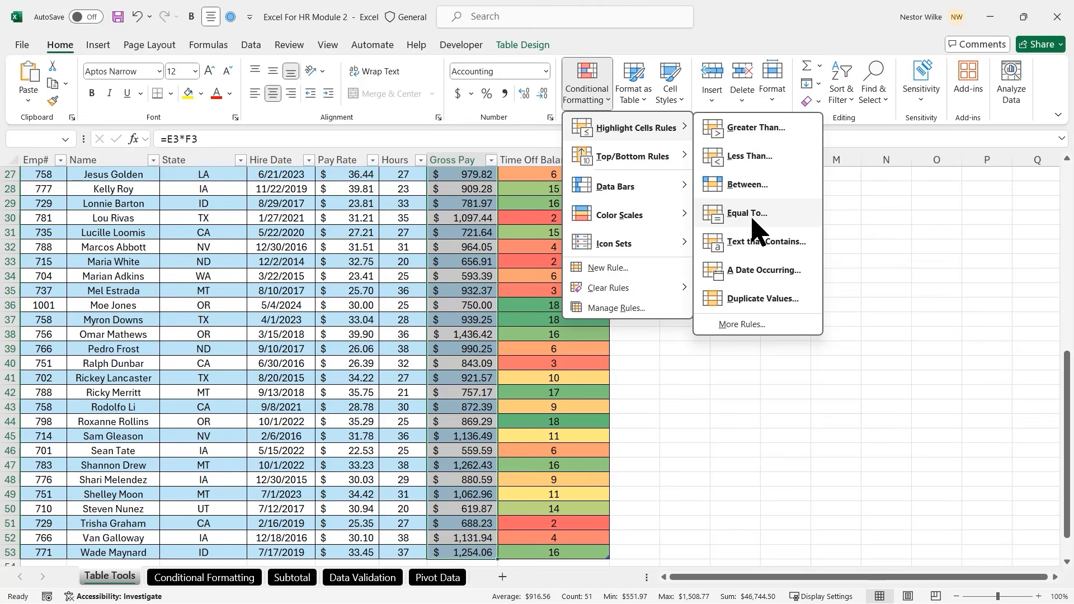
pyautogui.moveTo(626, 156)
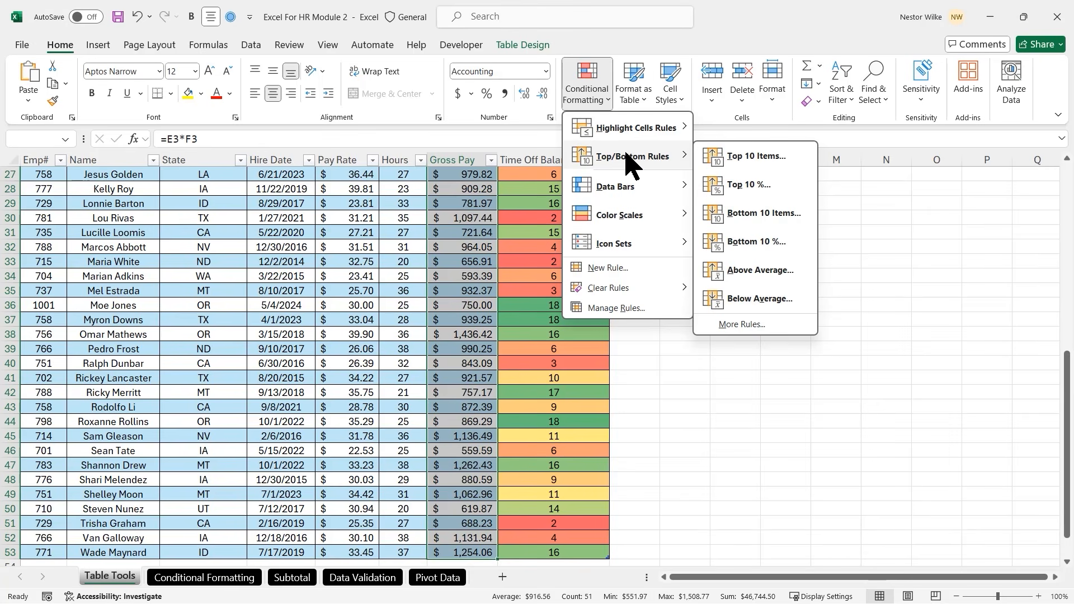
pyautogui.click(754, 191)
pyautogui.moveTo(473, 157); pyautogui.dragTo(768, 198)
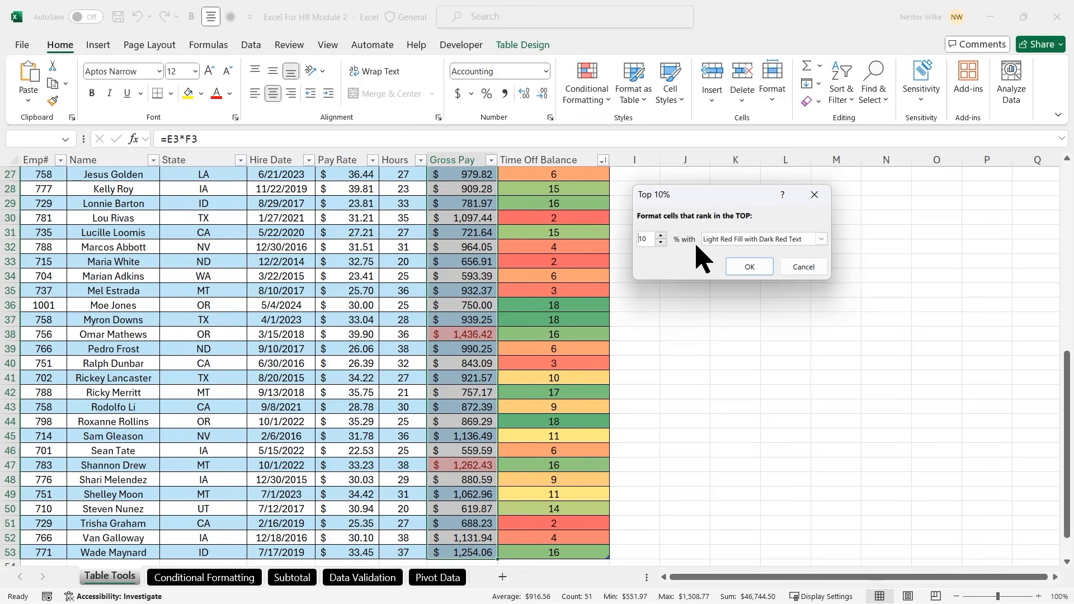
pyautogui.click(821, 239)
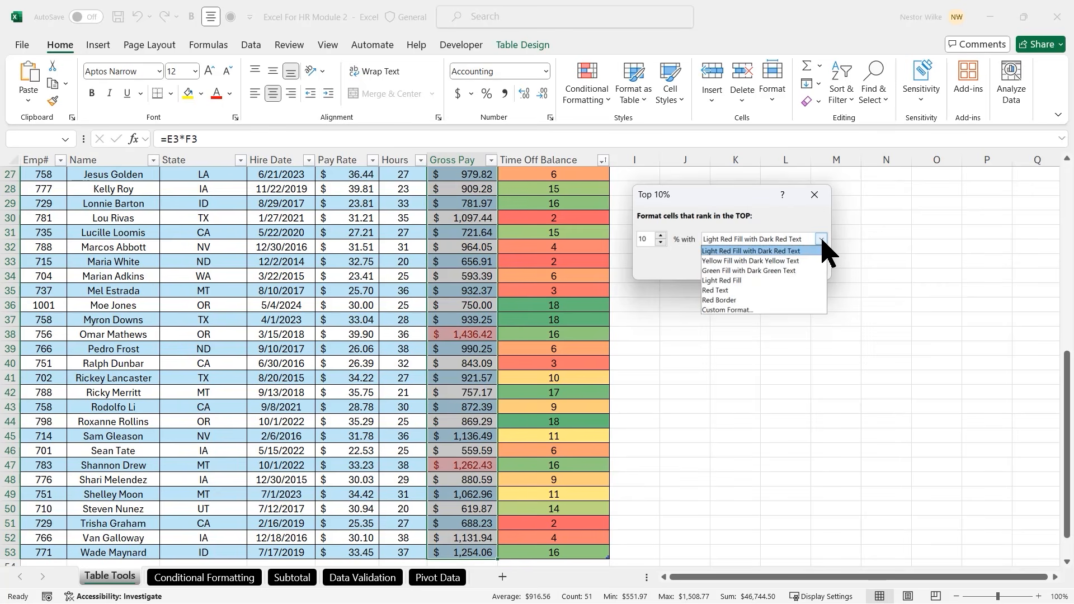
pyautogui.click(766, 268)
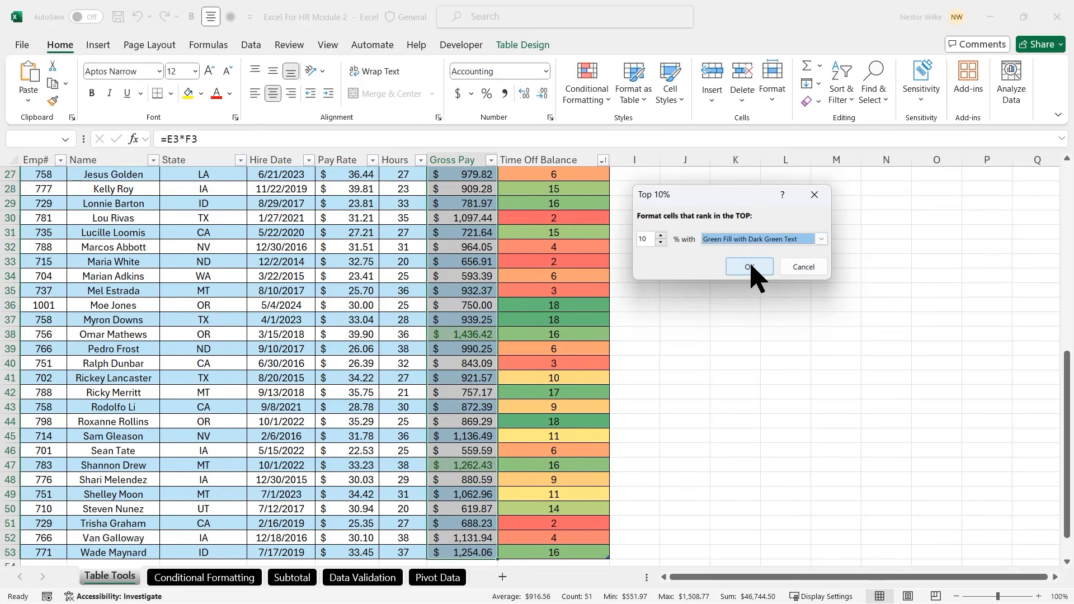
pyautogui.click(751, 267)
pyautogui.click(372, 274)
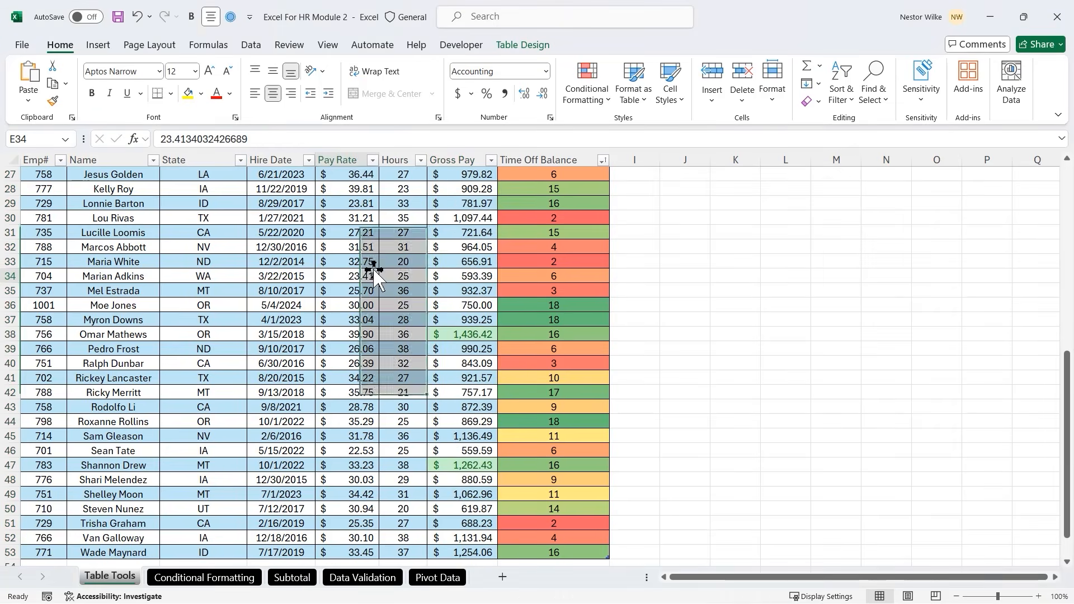
pyautogui.scroll(9, 487, 254)
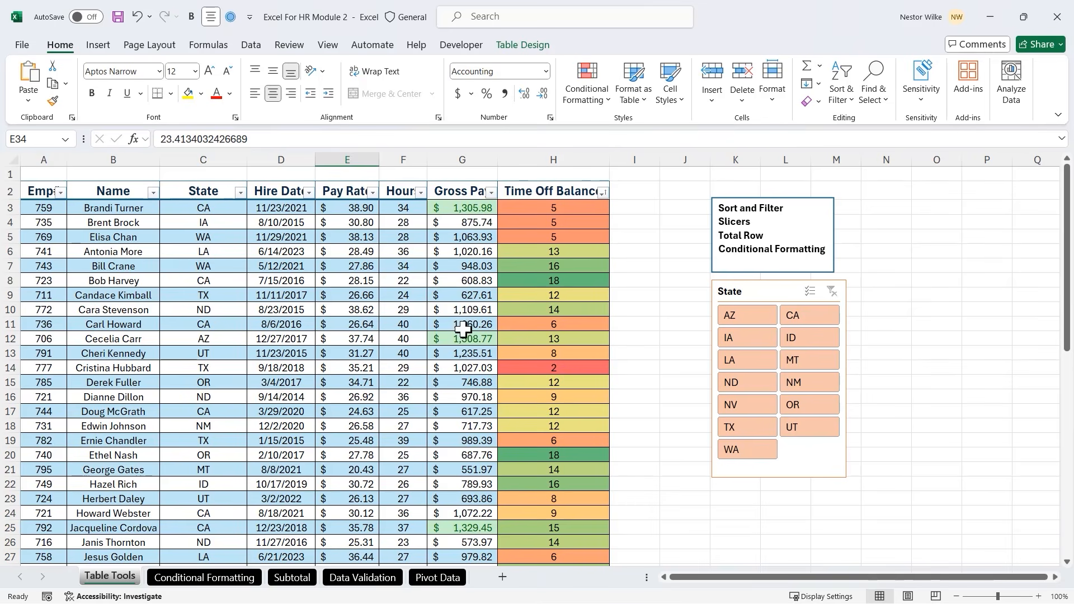
pyautogui.scroll(-6, 473, 320)
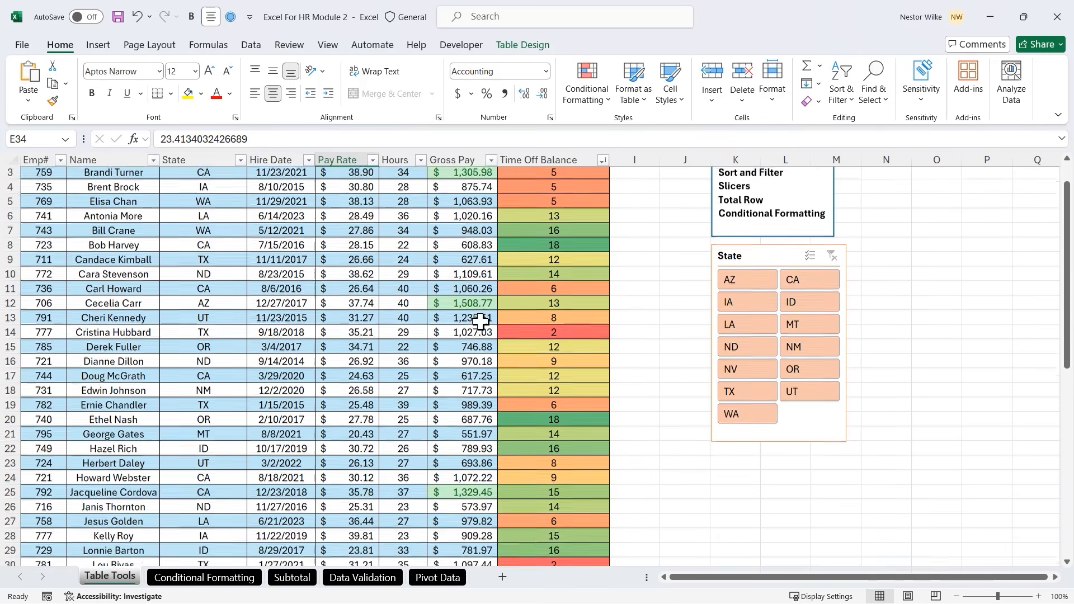
pyautogui.scroll(-5, 480, 320)
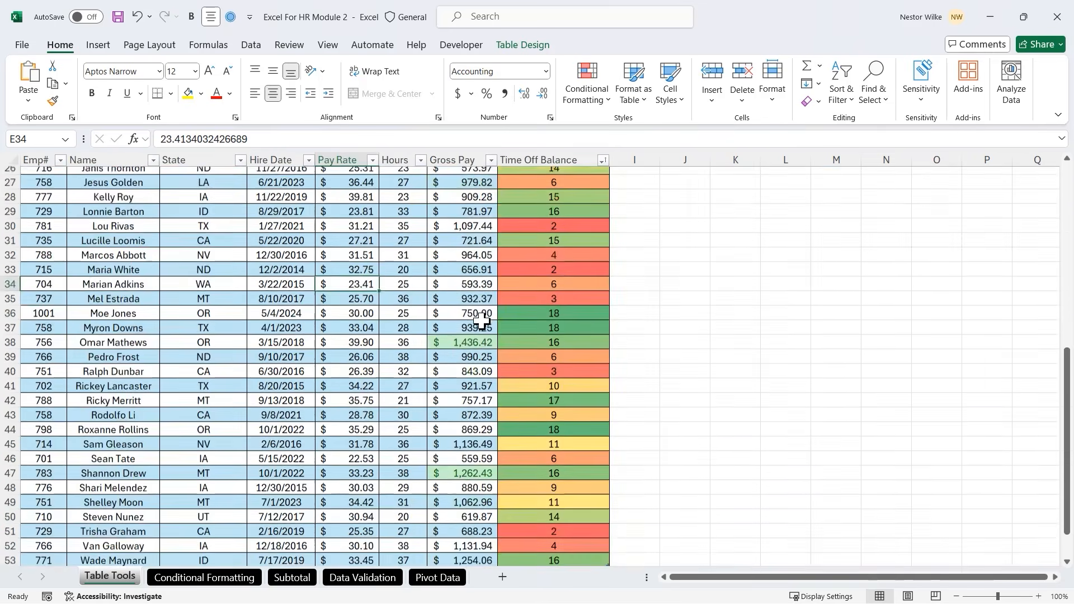
pyautogui.scroll(3, 480, 320)
pyautogui.scroll(8, 480, 320)
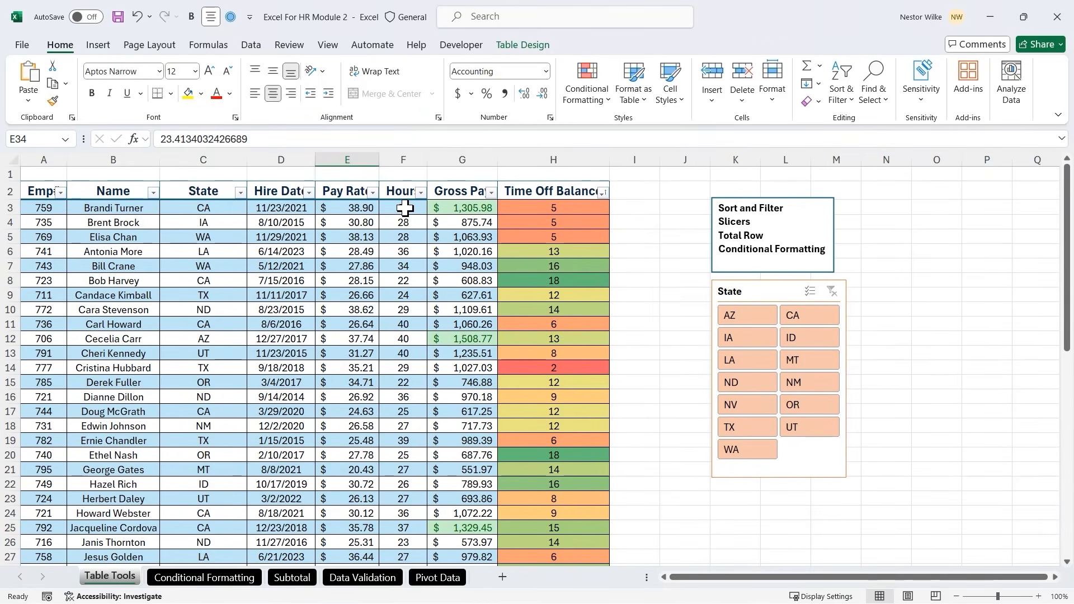
# Highlight the Hours values less than 25 using a Less Than rule with Green Fill with Dark Green Text
pyautogui.click(405, 208)
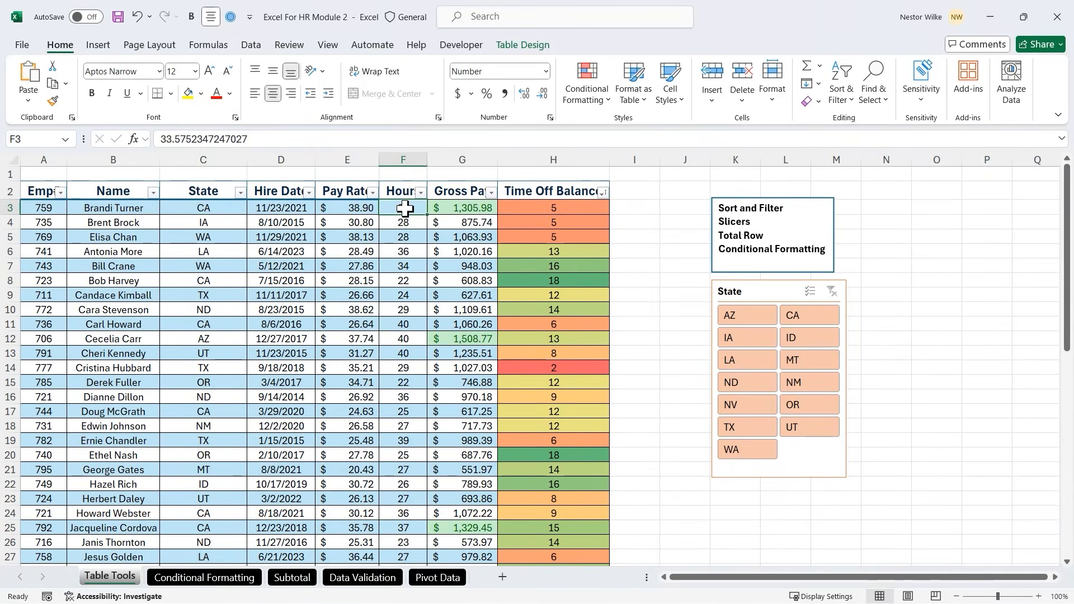
pyautogui.hotkey('ctrl', 'shift', 'Down')
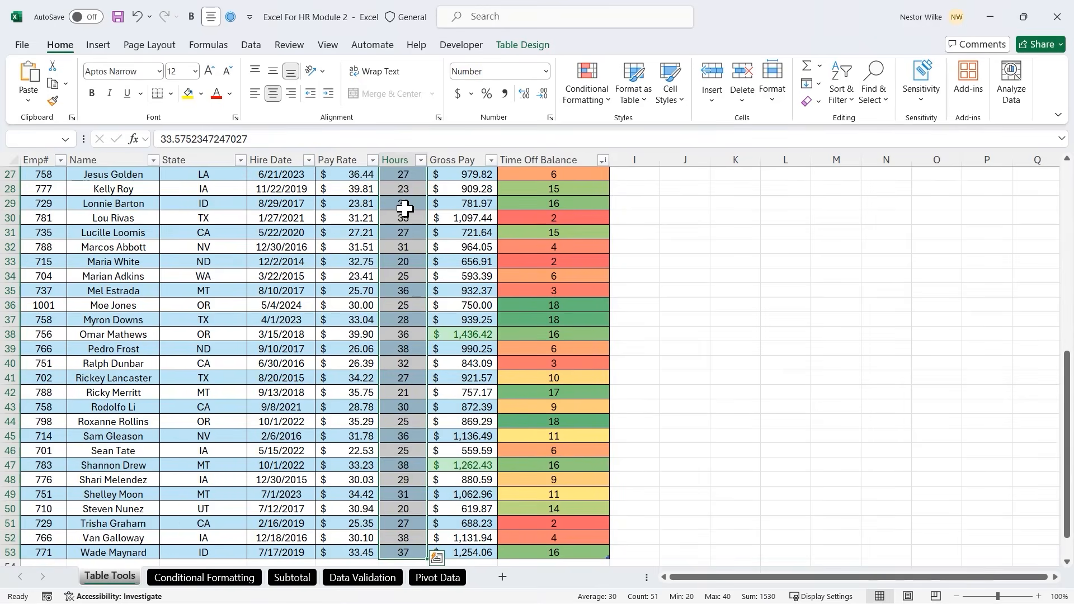
pyautogui.scroll(9, 405, 209)
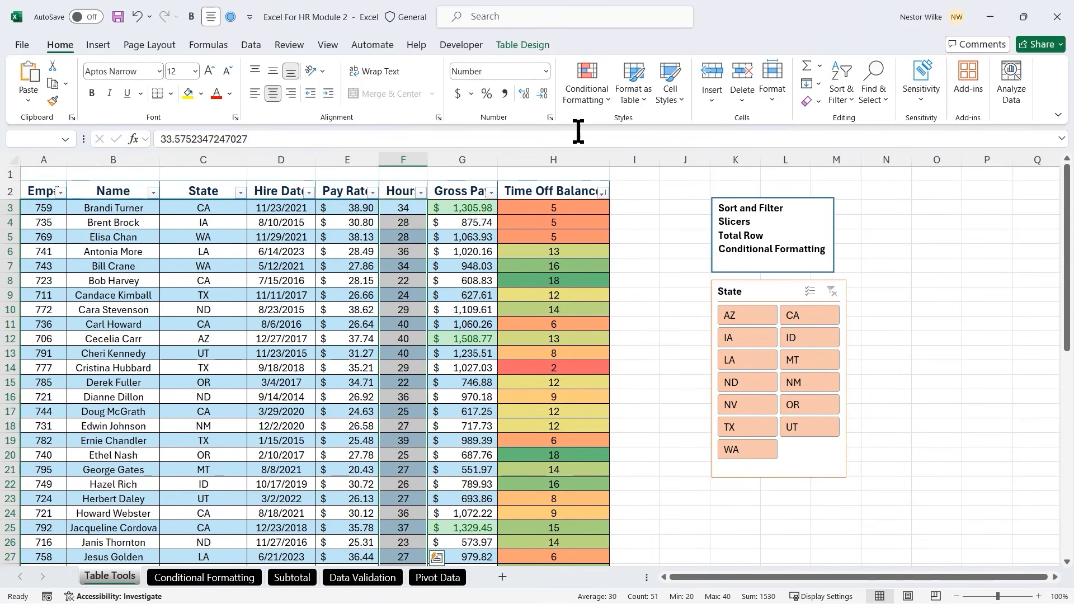
pyautogui.click(608, 100)
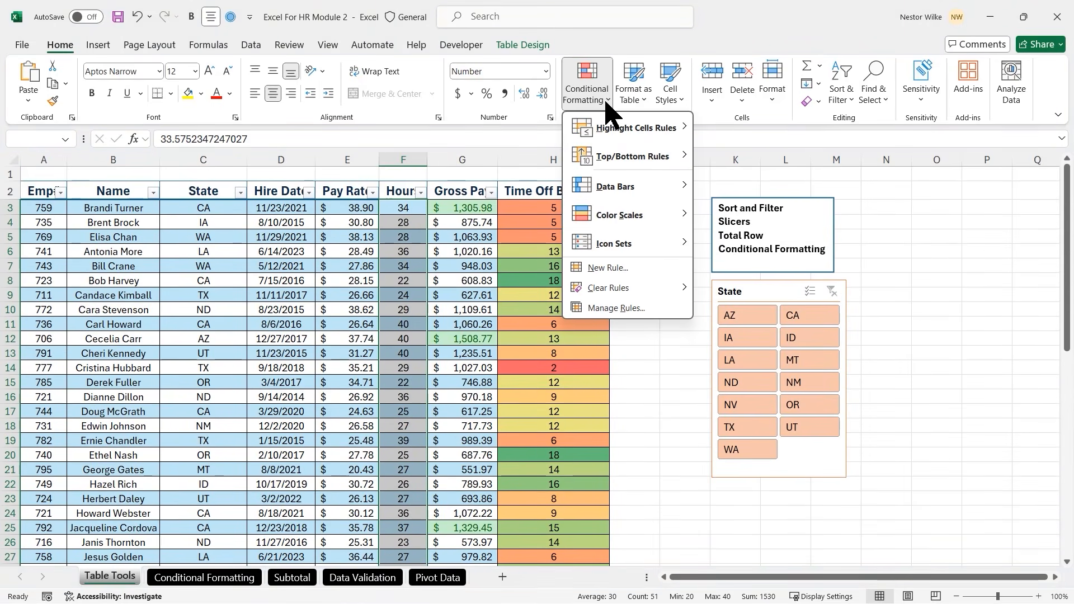
pyautogui.moveTo(672, 129)
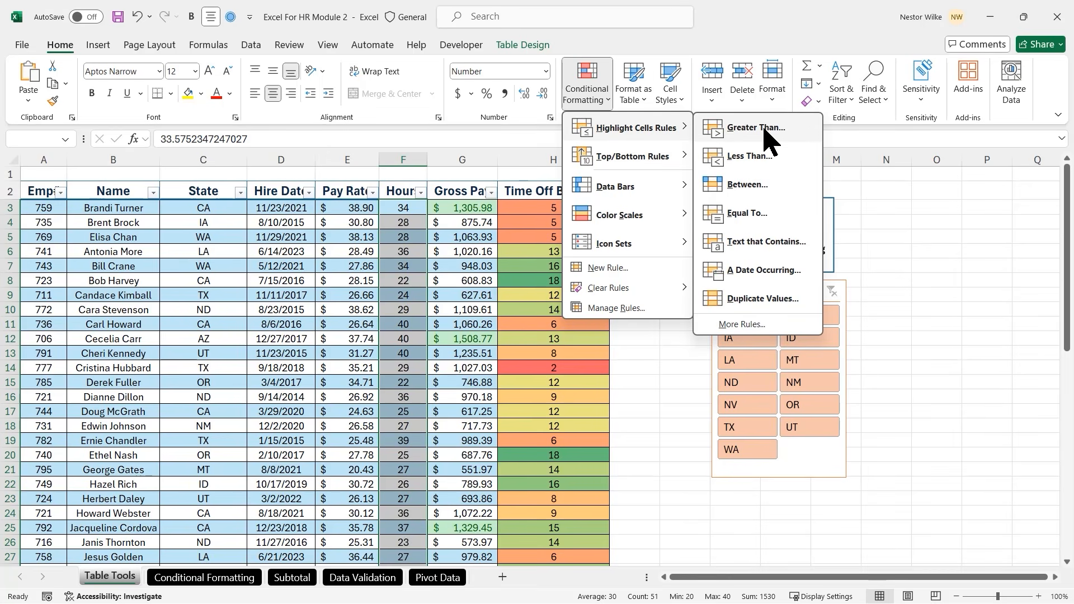
pyautogui.click(745, 158)
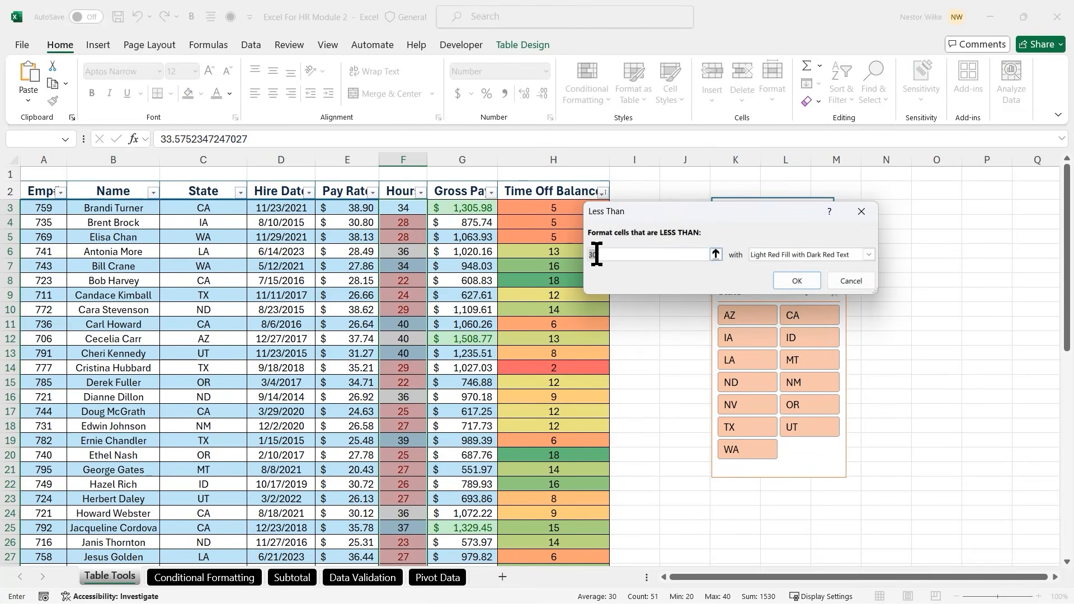
pyautogui.click(871, 255)
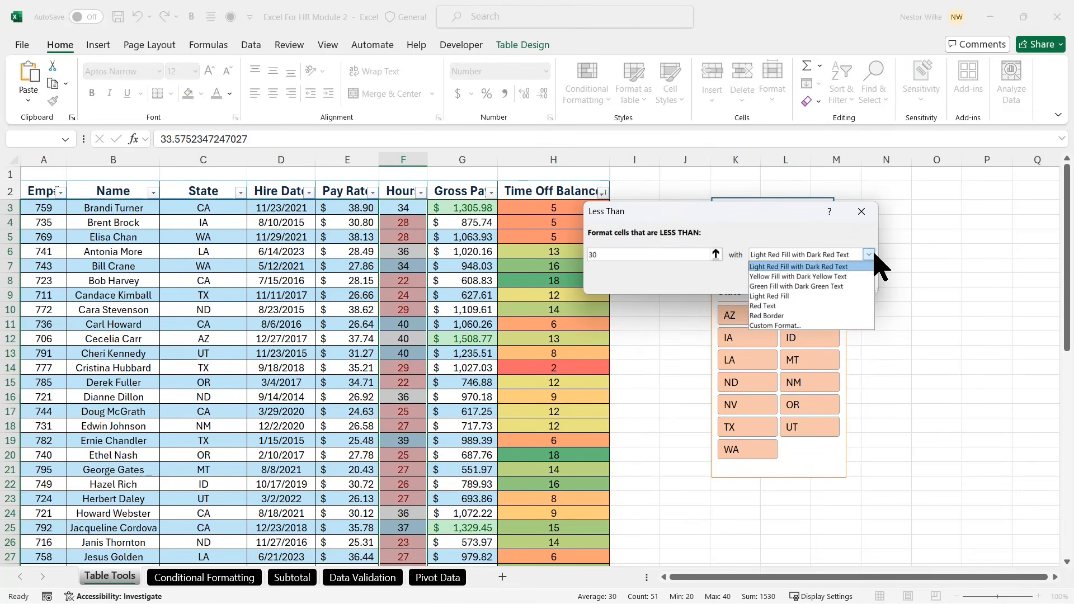
pyautogui.click(805, 286)
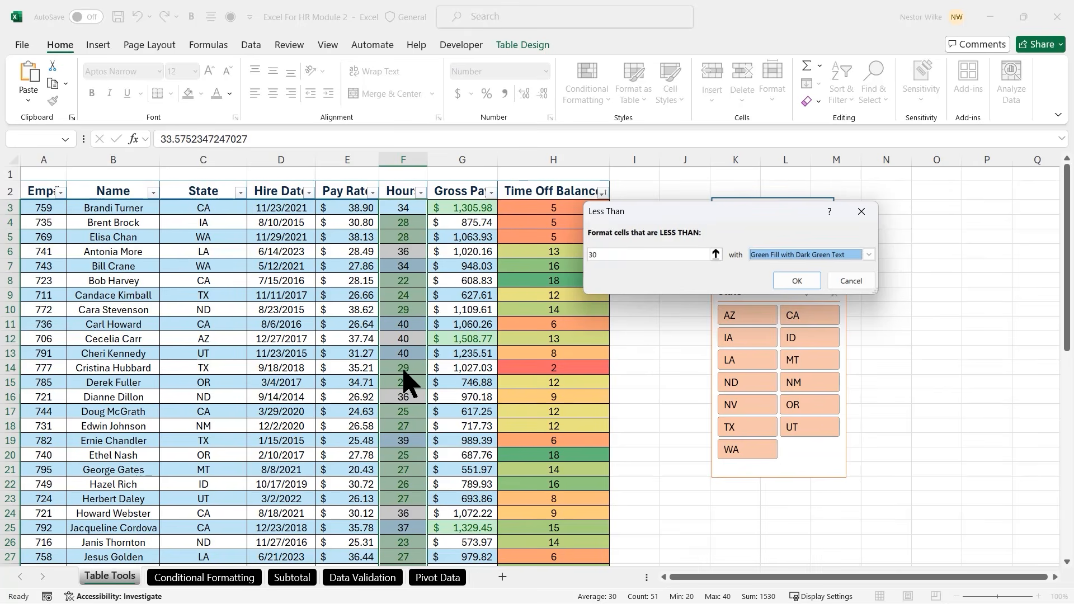
pyautogui.doubleClick(591, 254)
pyautogui.write('25')
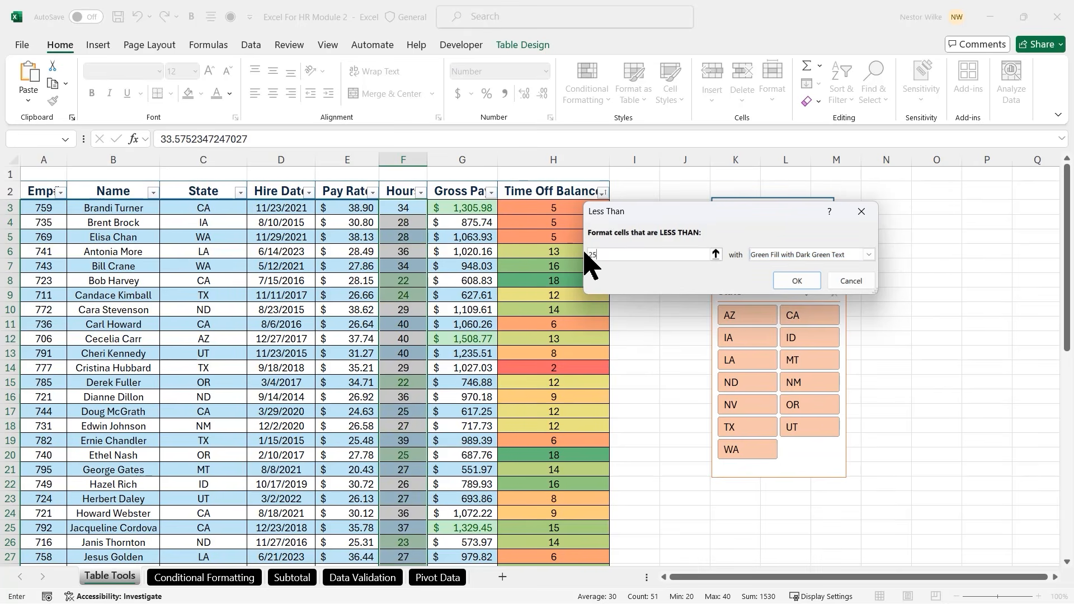
pyautogui.click(797, 281)
pyautogui.click(468, 282)
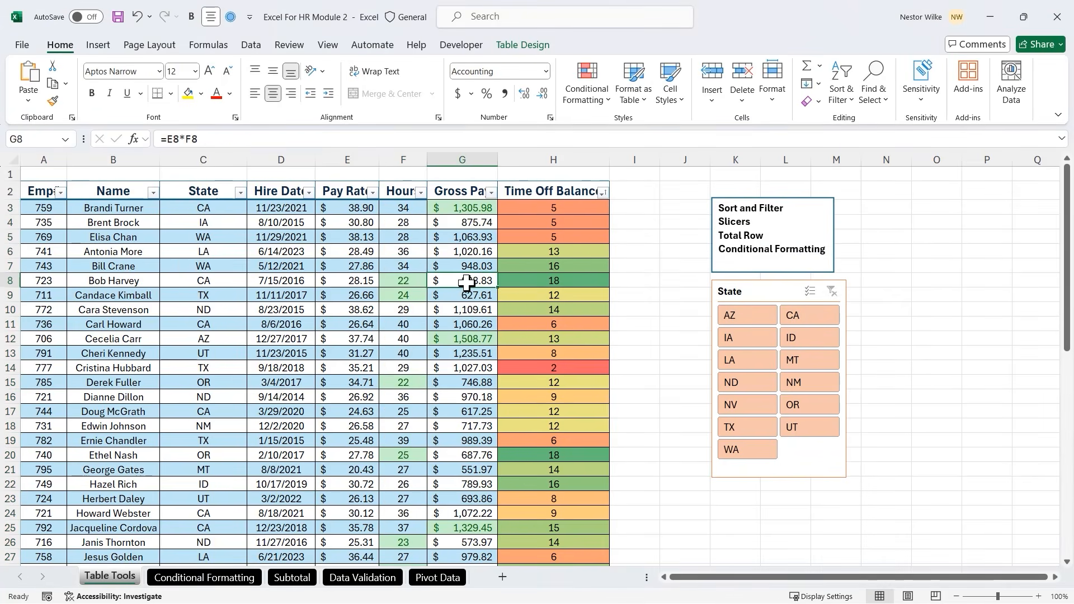
pyautogui.scroll(-12, 466, 282)
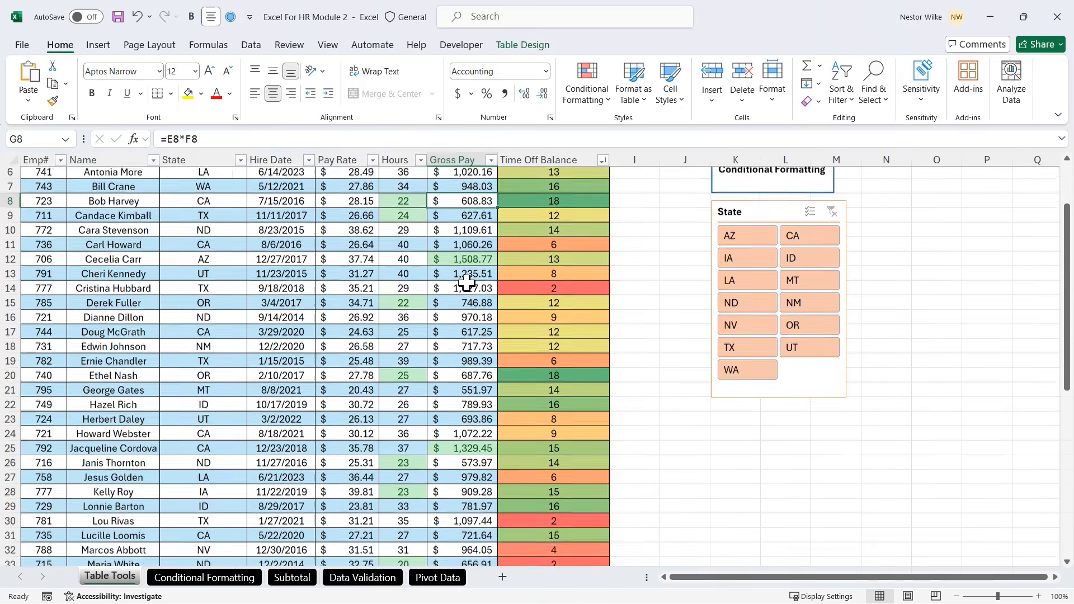
pyautogui.scroll(5, 467, 282)
pyautogui.scroll(8, 466, 283)
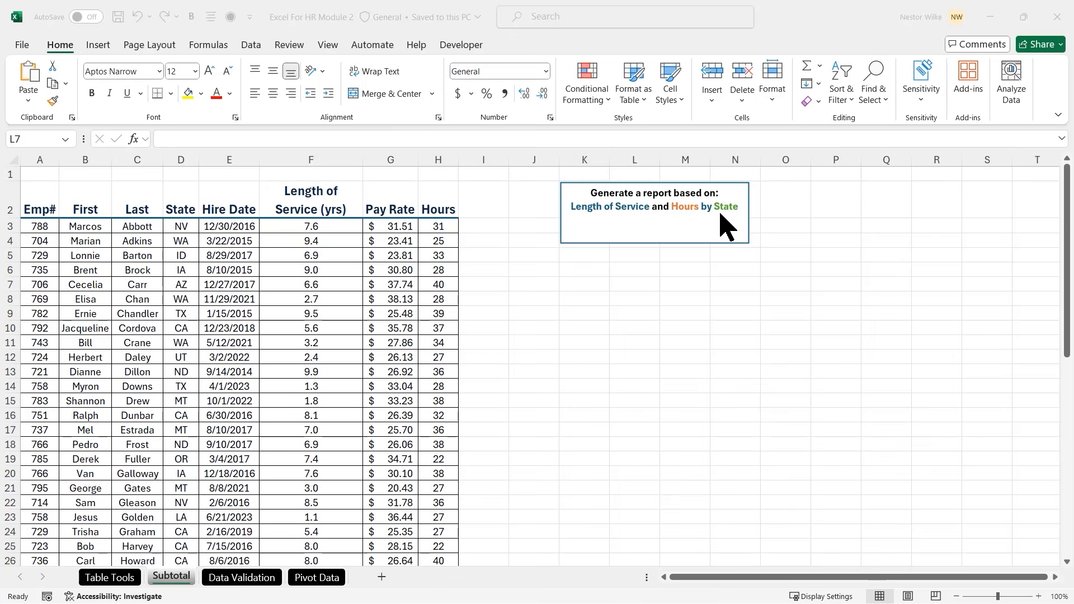
pyautogui.moveTo(722, 219)
pyautogui.mouseDown()
pyautogui.moveTo(722, 325)
pyautogui.moveTo(687, 349)
pyautogui.moveTo(718, 336)
pyautogui.mouseUp()
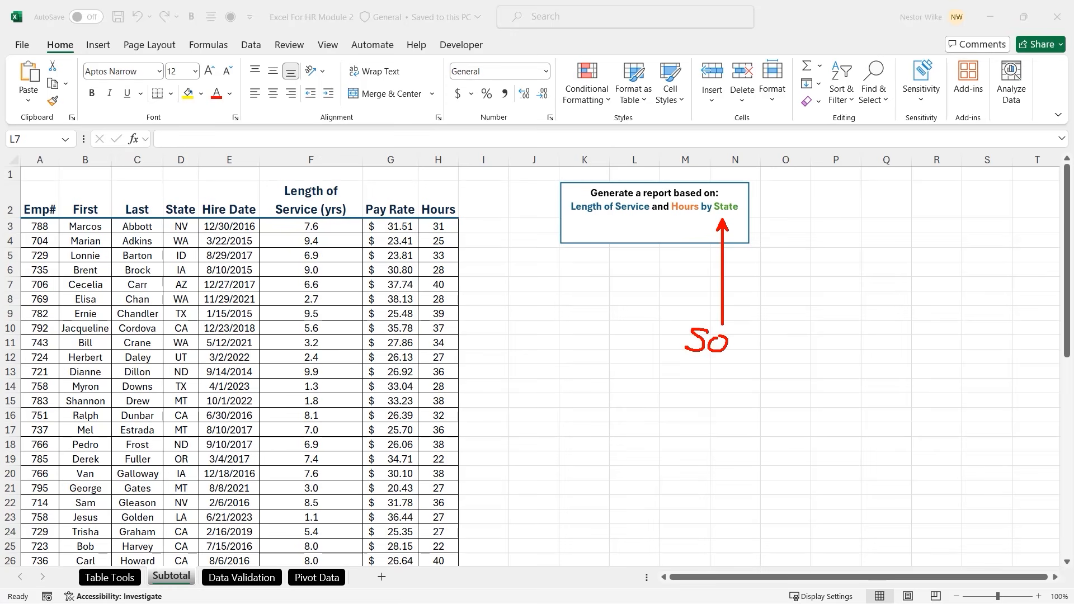
pyautogui.moveTo(763, 341); pyautogui.dragTo(791, 342)
pyautogui.press('Escape')
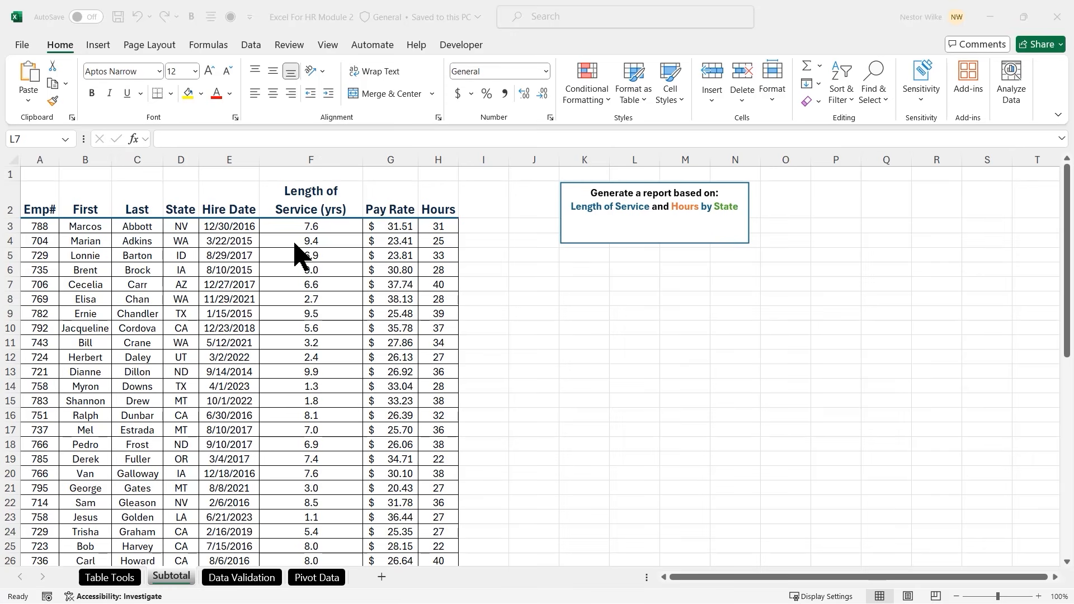
# Sort the employee list on the Subtotal sheet by State from A to Z and review how the states are grouped
pyautogui.click(179, 224)
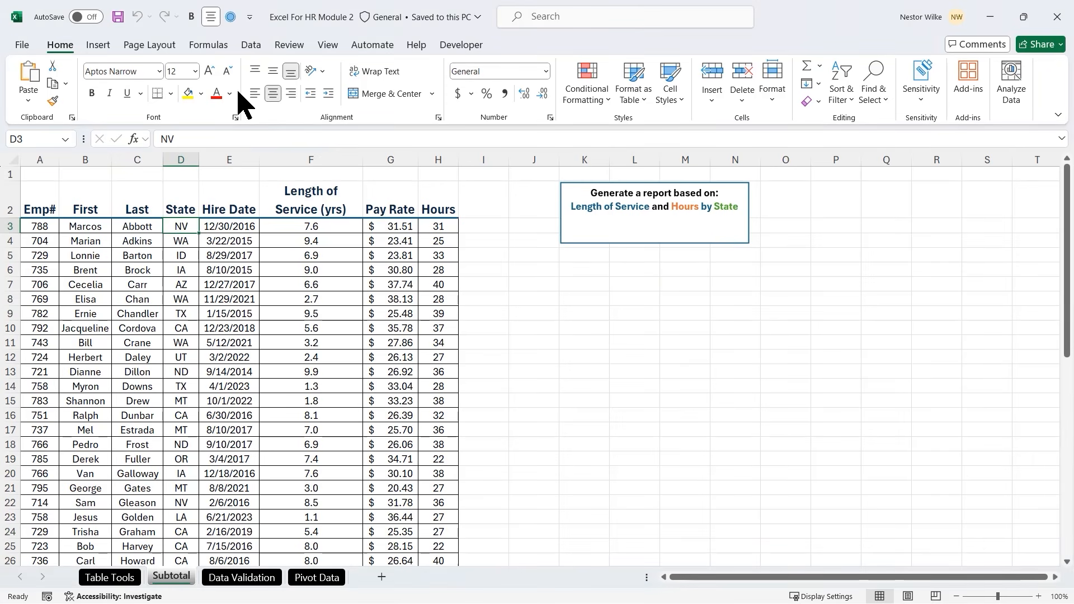
pyautogui.click(253, 45)
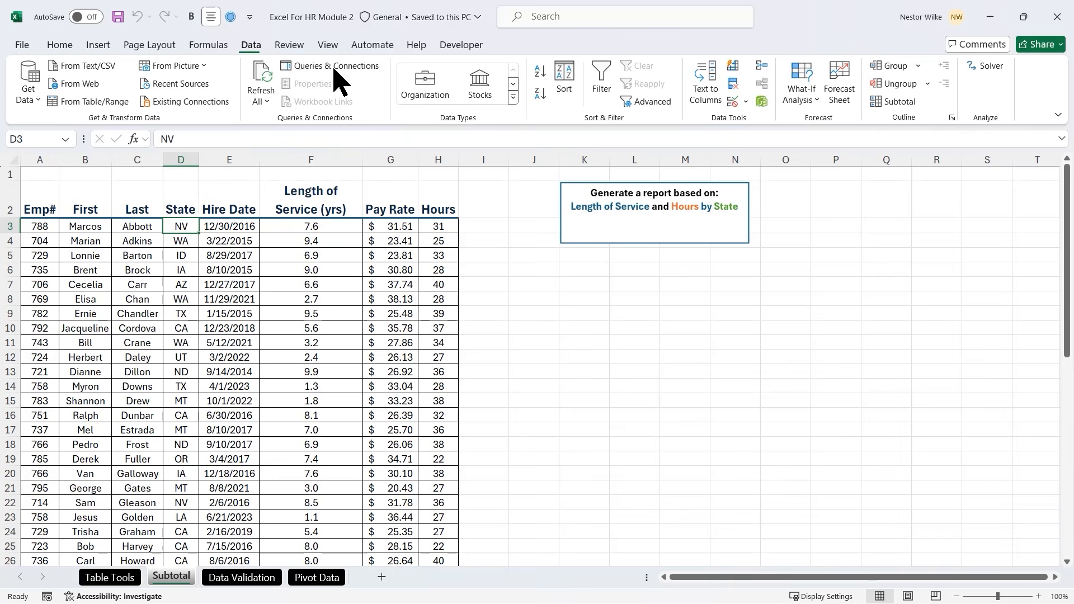
pyautogui.click(541, 72)
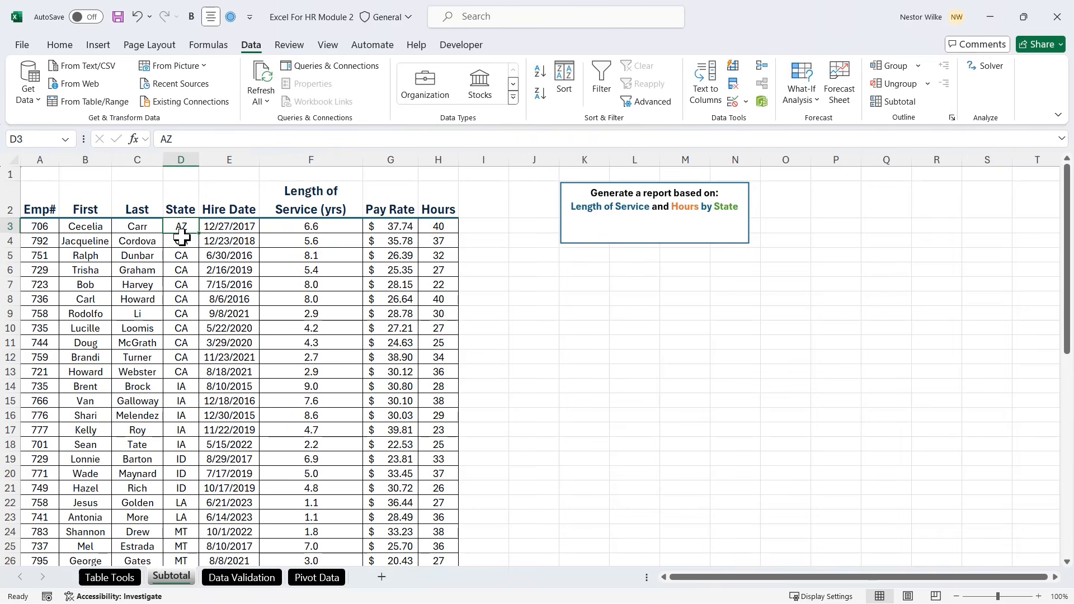
pyautogui.moveTo(190, 228); pyautogui.dragTo(185, 546)
pyautogui.scroll(-13, 243, 437)
pyautogui.scroll(13, 244, 436)
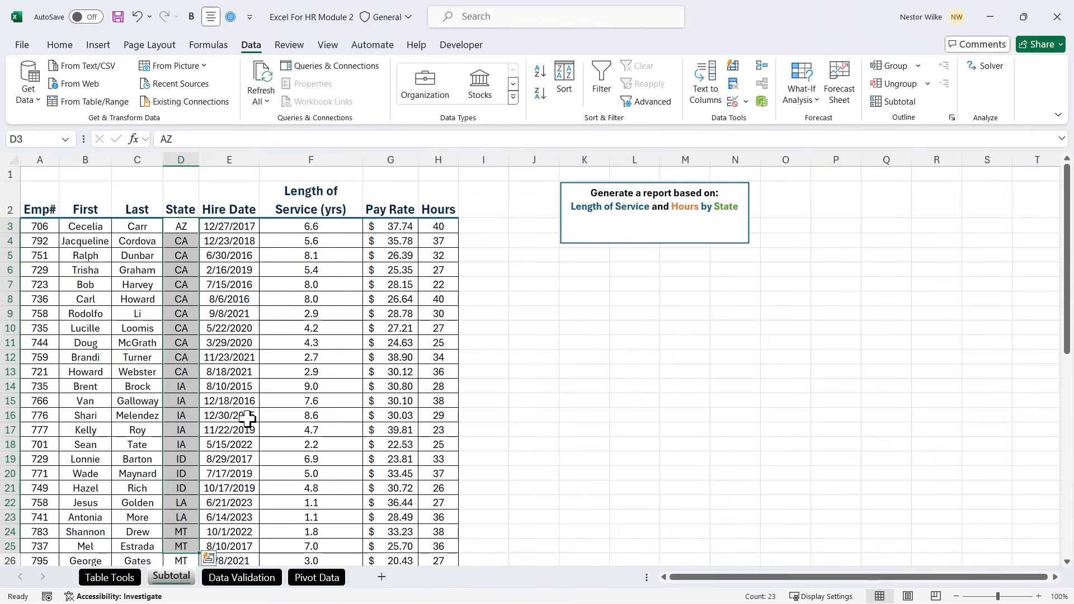
pyautogui.click(224, 227)
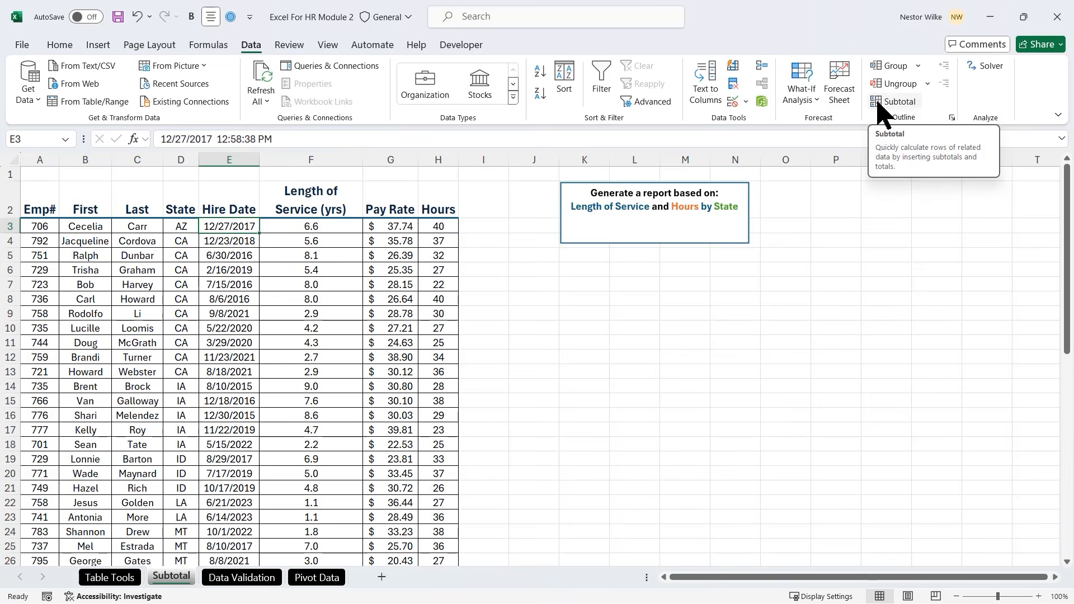
pyautogui.click(190, 236)
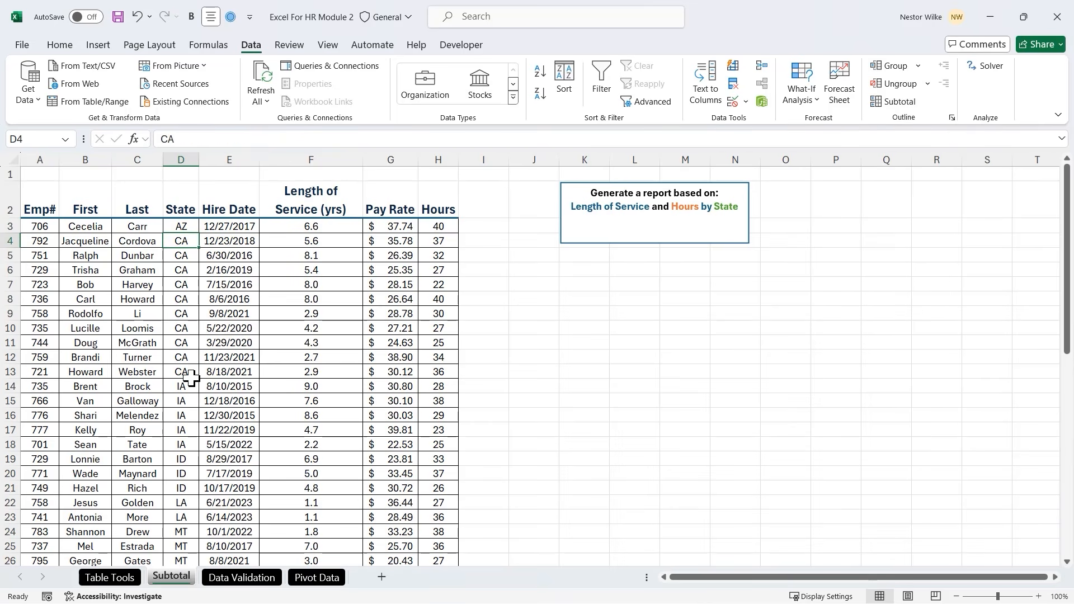
pyautogui.moveTo(23, 377); pyautogui.dragTo(457, 383)
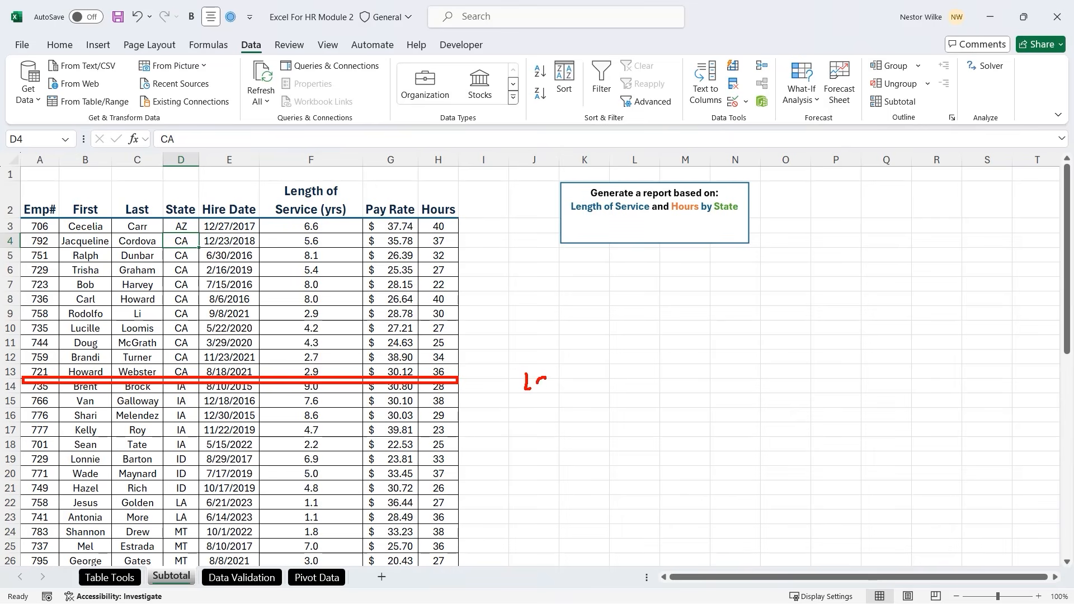
pyautogui.moveTo(547, 373); pyautogui.dragTo(548, 386)
pyautogui.moveTo(18, 451); pyautogui.dragTo(454, 453)
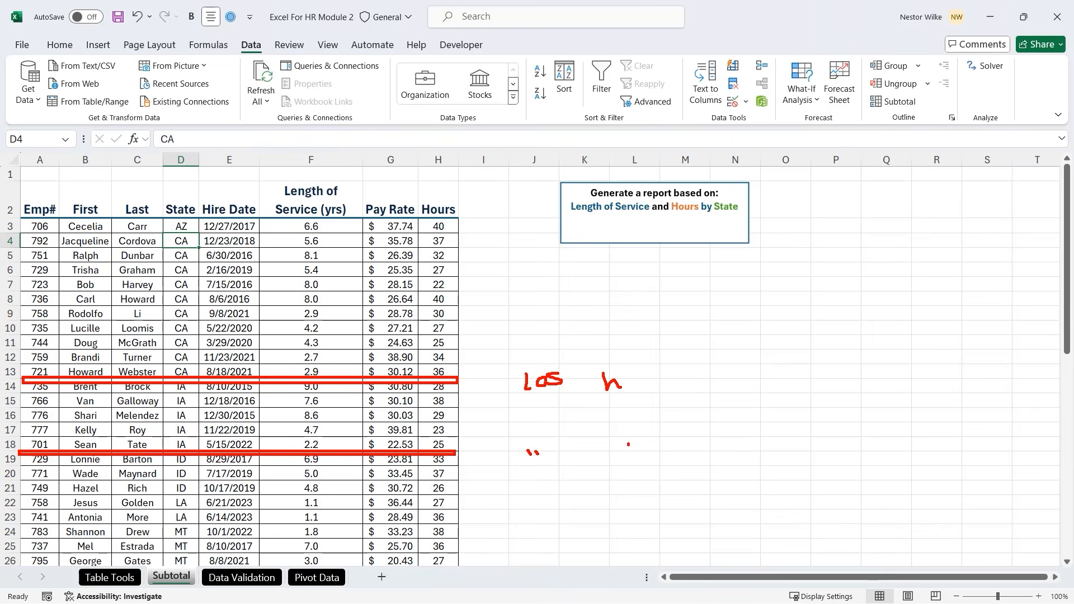
pyautogui.press('Escape')
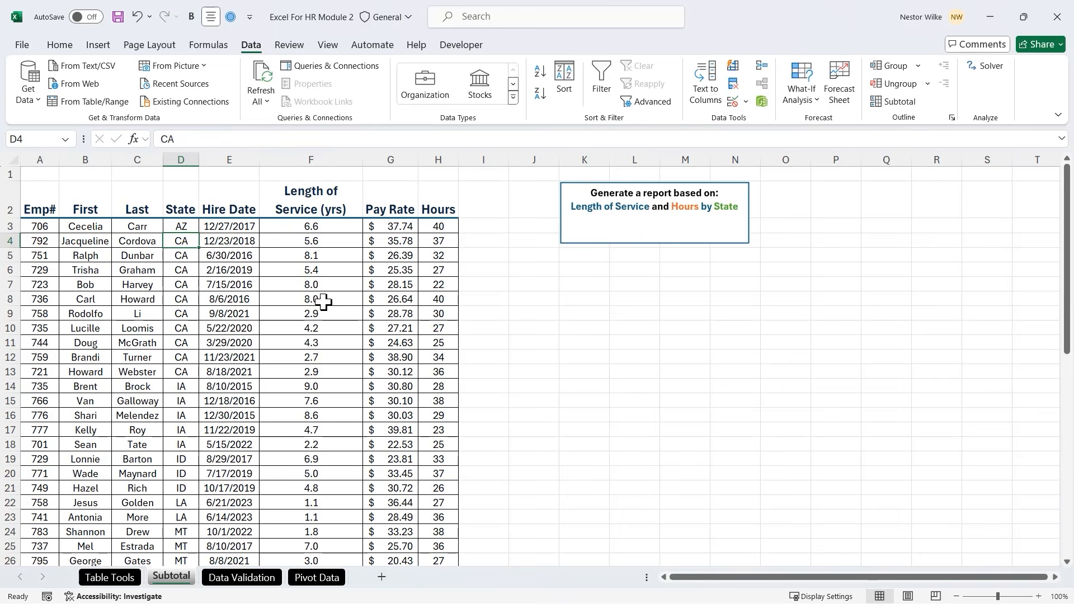
# Add Sum subtotals for Length of Service (yrs) and Hours to the employee list at each change in State
pyautogui.click(299, 271)
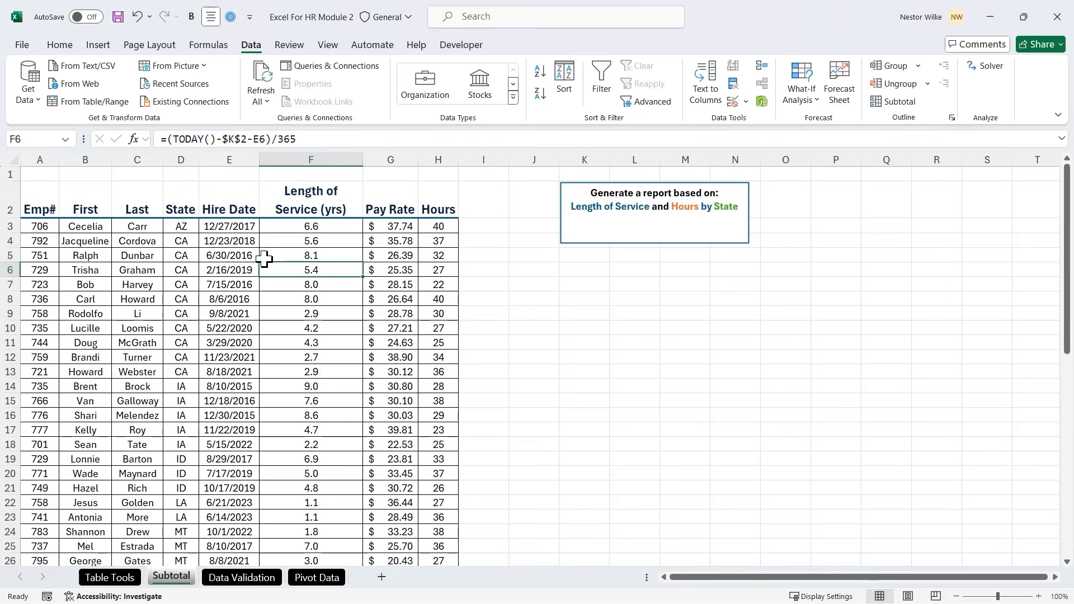
pyautogui.click(899, 101)
pyautogui.moveTo(675, 171); pyautogui.dragTo(619, 265)
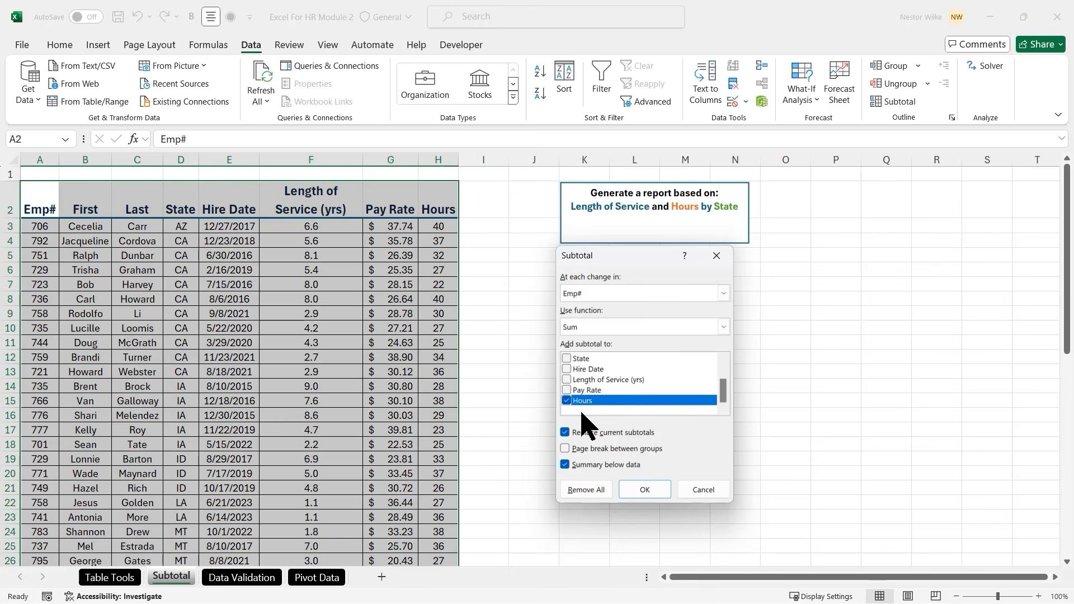
pyautogui.click(567, 380)
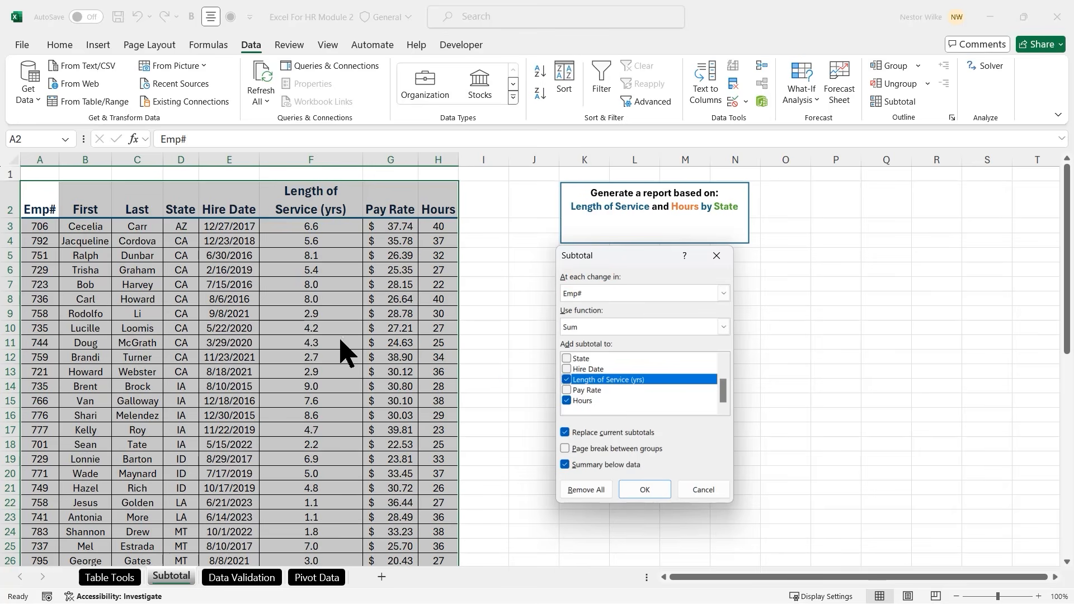
pyautogui.click(724, 293)
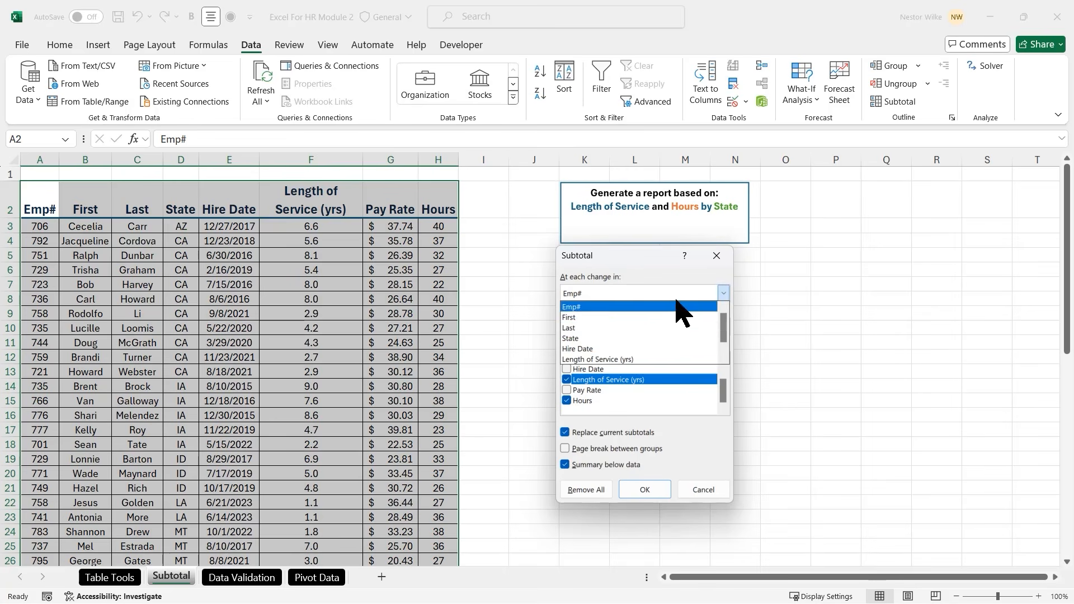
pyautogui.click(583, 339)
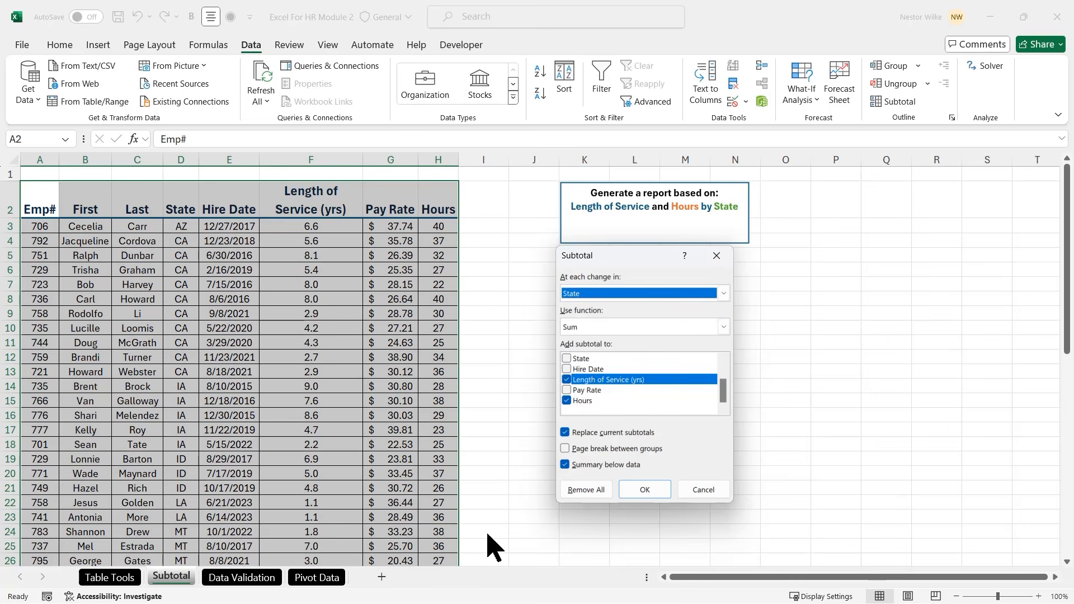
pyautogui.click(645, 490)
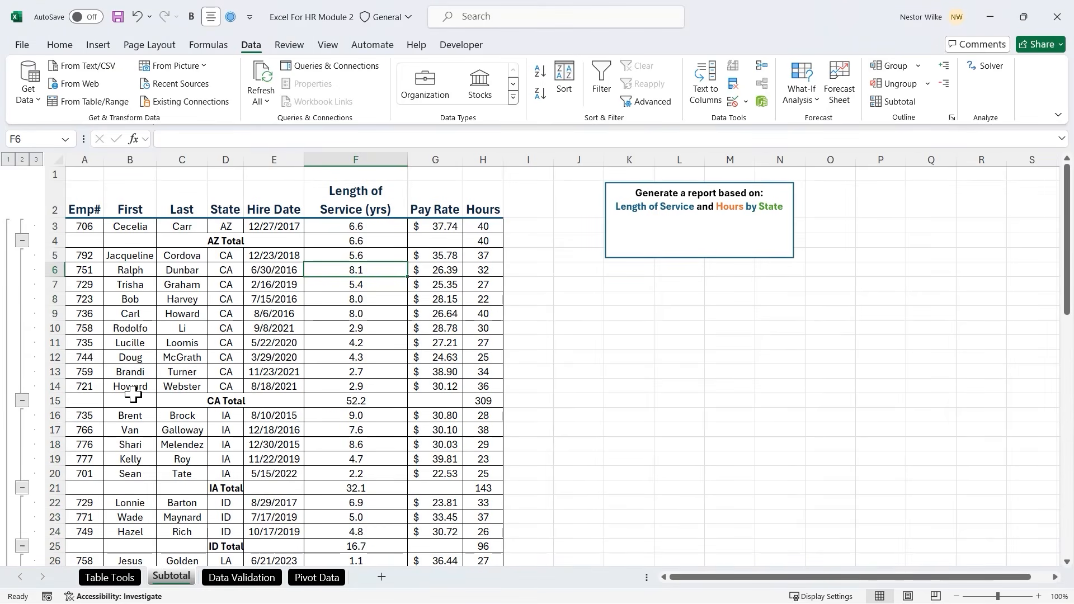
# Review the AZ Total and CA Total rows and inspect the formula behind California's length of service subtotal
pyautogui.moveTo(89, 240); pyautogui.dragTo(482, 241)
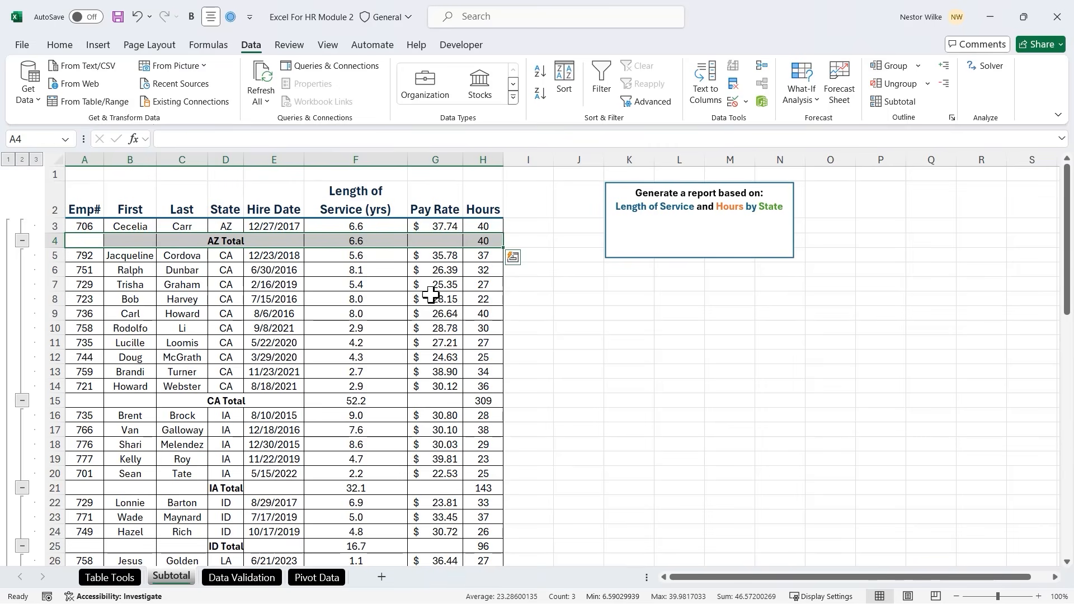
pyautogui.moveTo(92, 401); pyautogui.dragTo(476, 400)
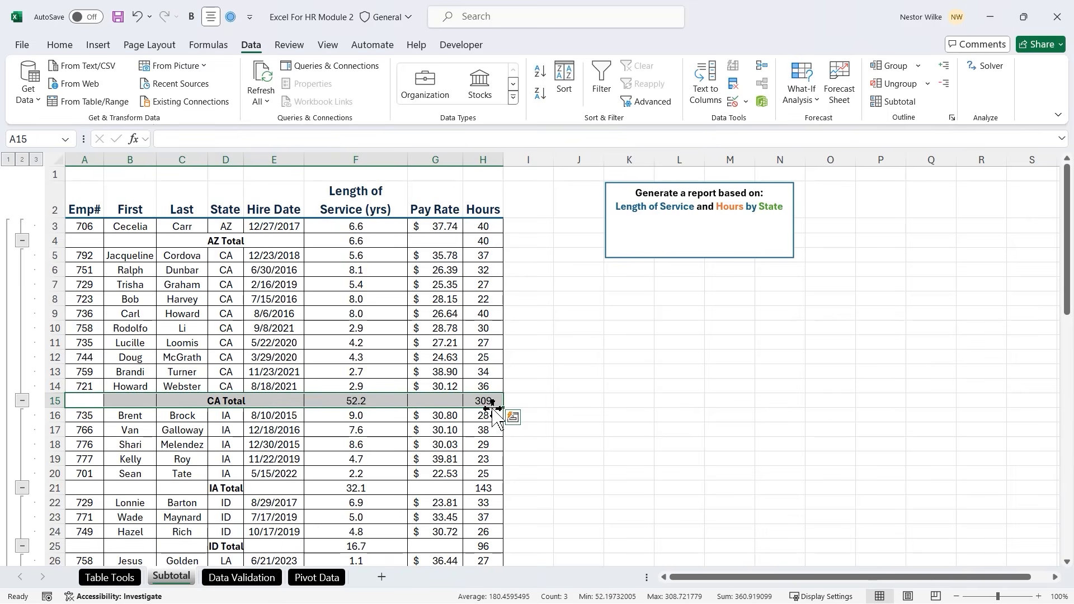
pyautogui.click(358, 401)
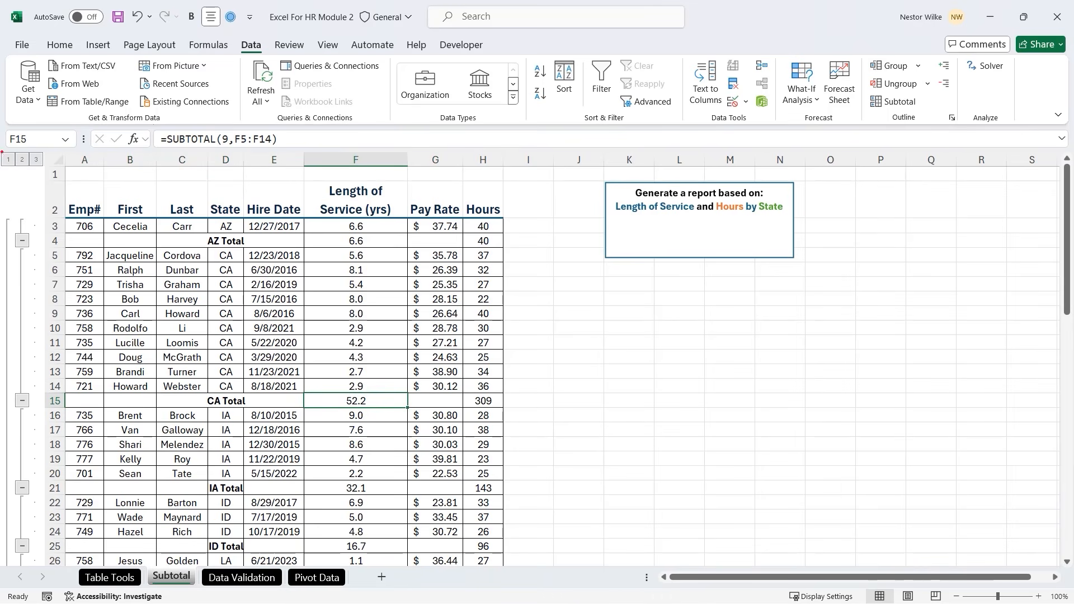
# View the subtotal report at grand total level, at state total level, and with all employee details expanded again
pyautogui.moveTo(2, 152); pyautogui.dragTo(41, 169)
pyautogui.click(8, 160)
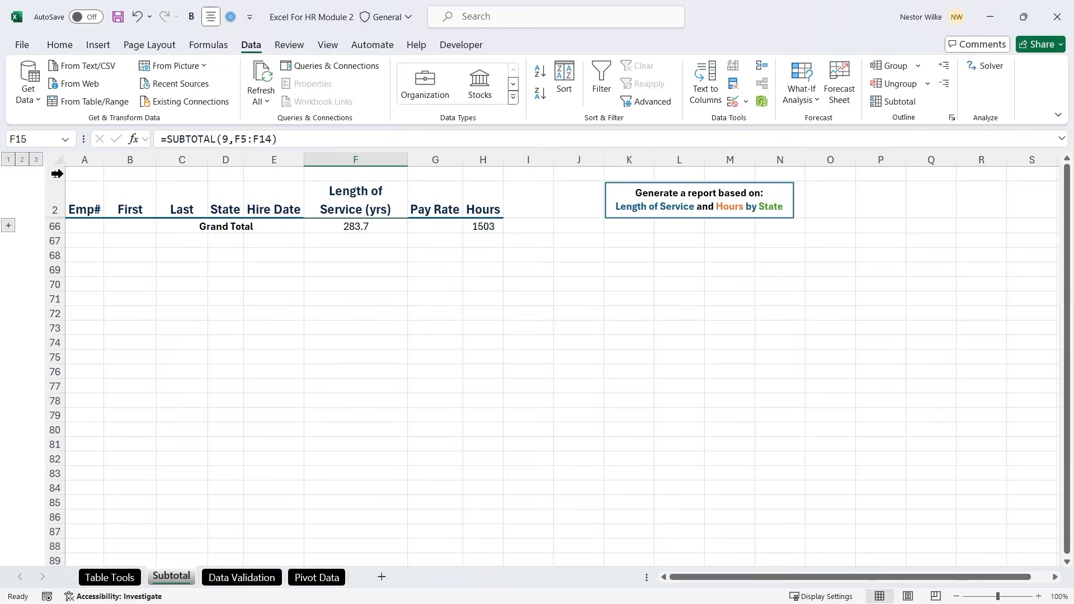
pyautogui.click(22, 160)
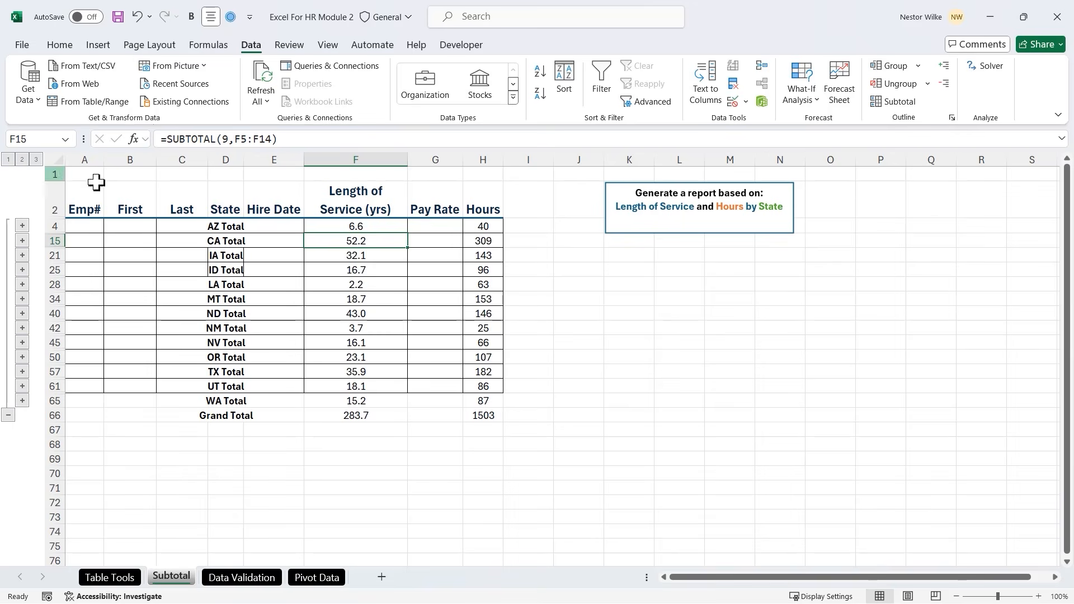
pyautogui.click(348, 457)
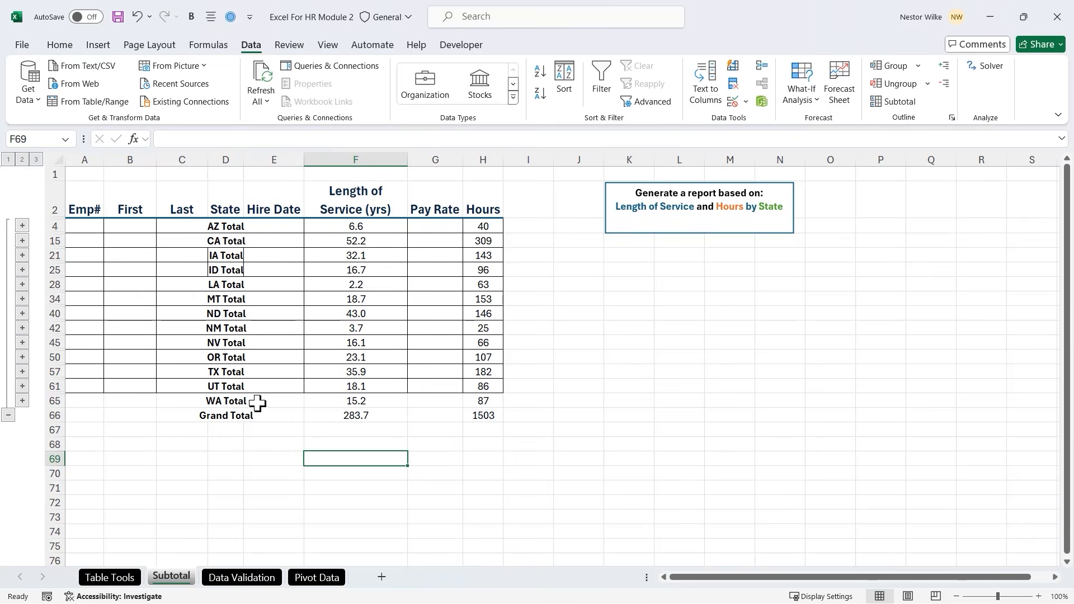
pyautogui.click(36, 160)
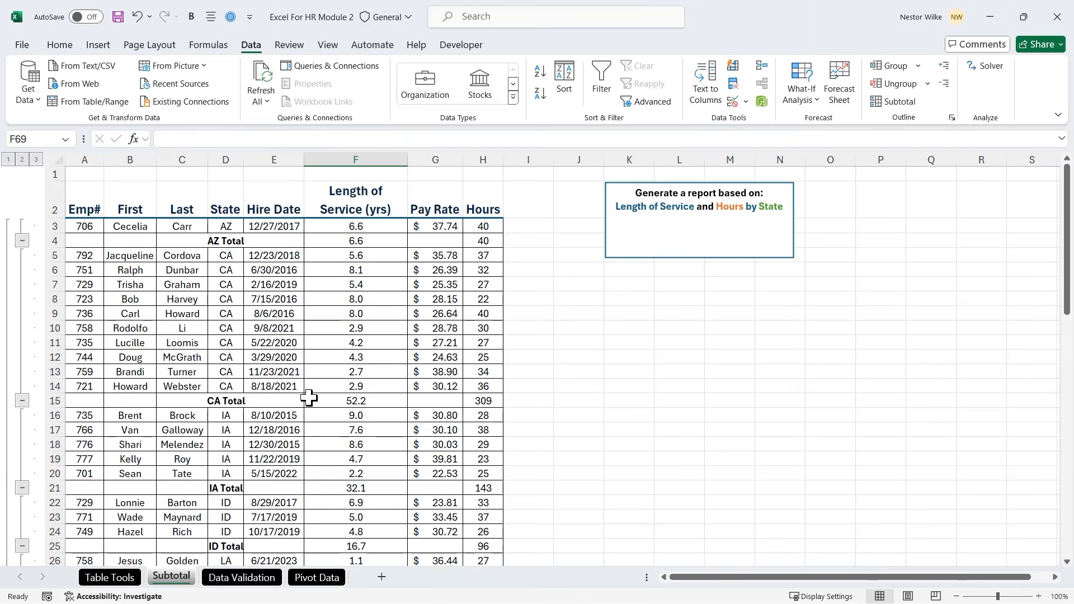
# Examine the grouped CA employee rows together with their CA Total row
pyautogui.moveTo(230, 256); pyautogui.dragTo(226, 387)
pyautogui.moveTo(84, 403); pyautogui.dragTo(485, 401)
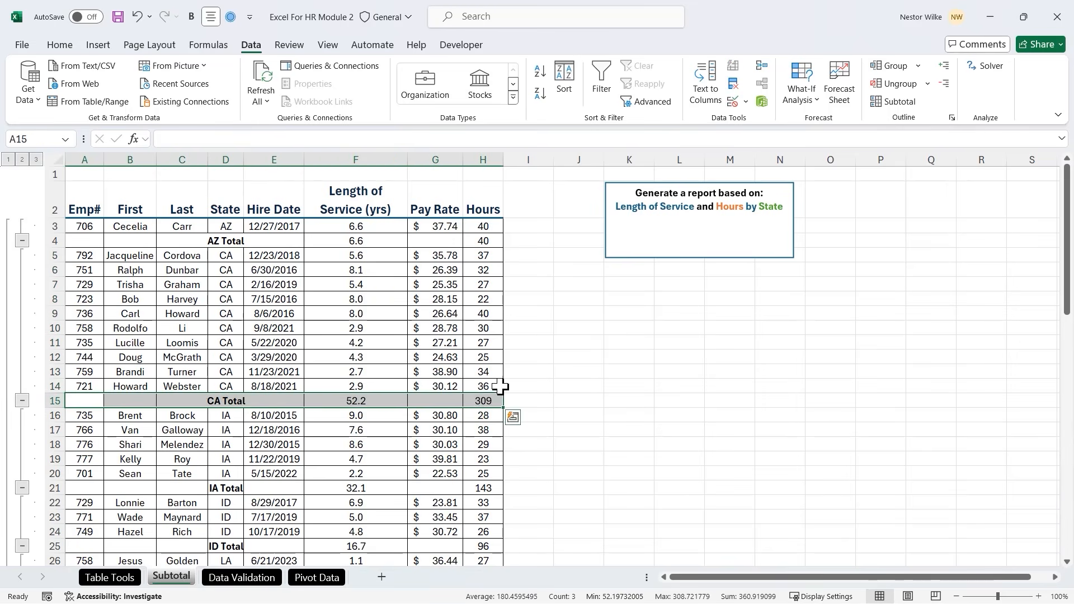
pyautogui.click(663, 314)
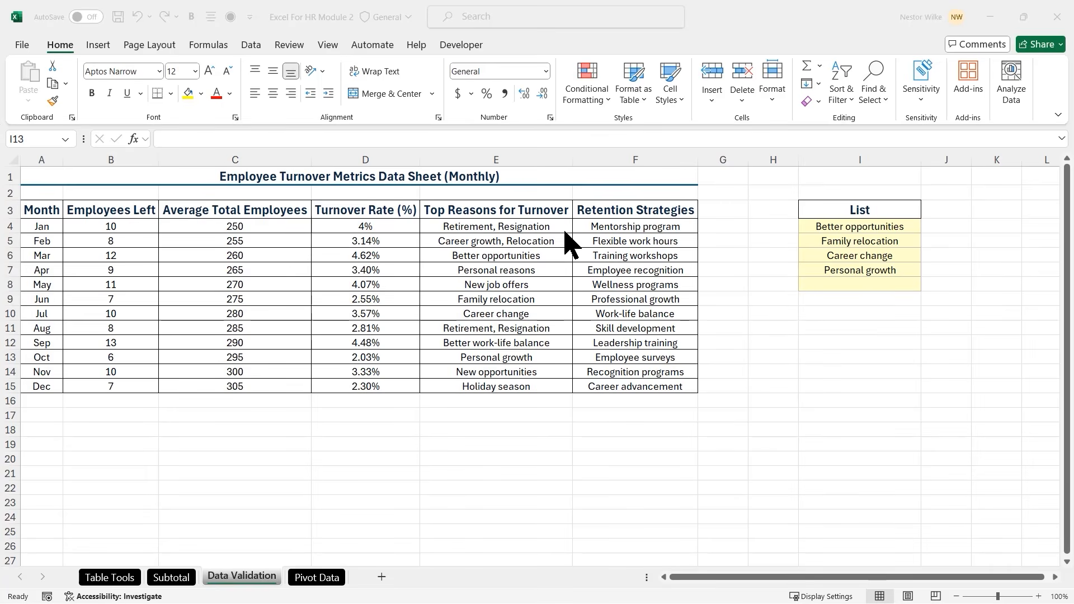
# On the Data Validation sheet, compare the Top Reasons for Turnover entries with the four reasons in the List column
pyautogui.click(549, 226)
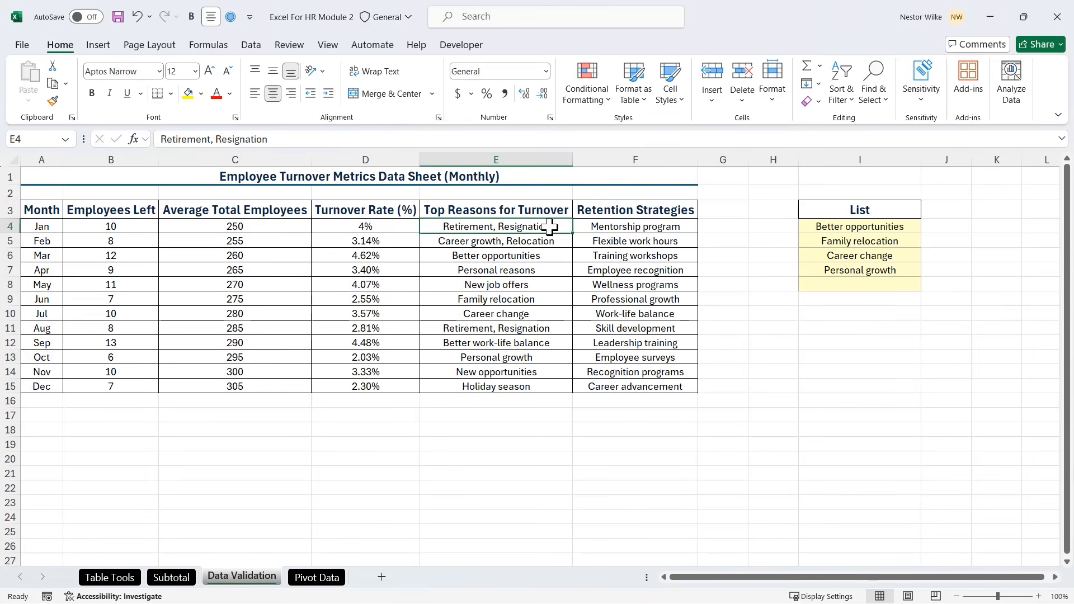
pyautogui.click(659, 273)
pyautogui.moveTo(560, 229); pyautogui.dragTo(527, 386)
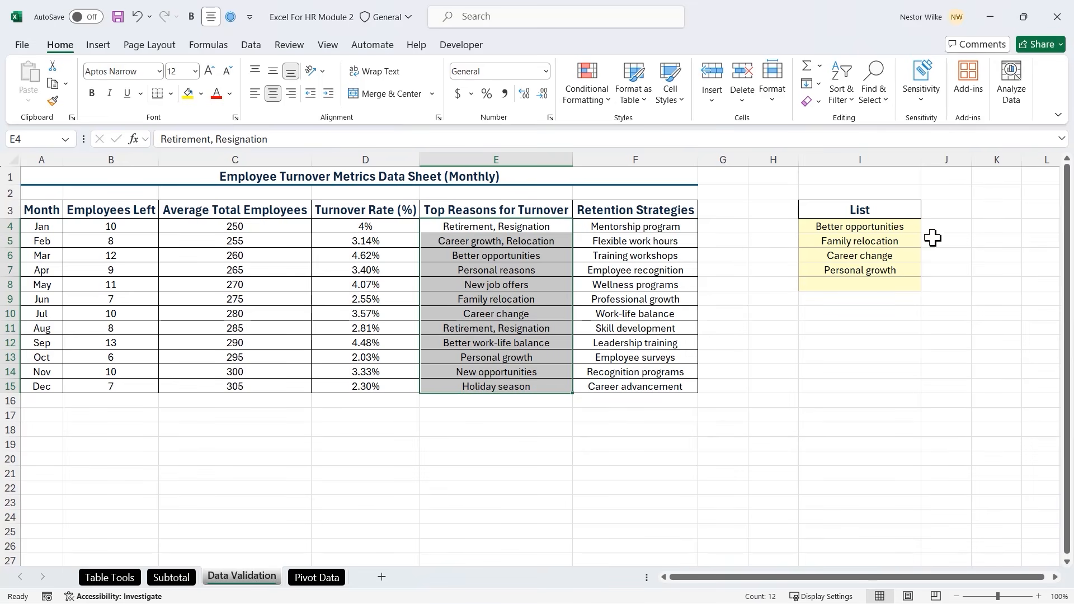
pyautogui.click(883, 228)
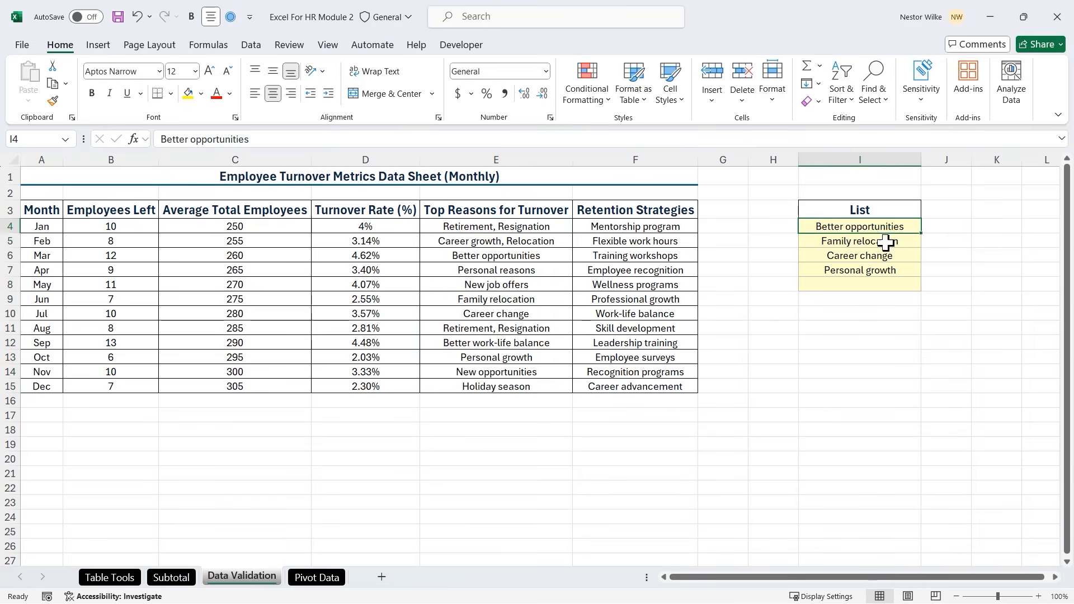
pyautogui.click(889, 242)
pyautogui.click(884, 258)
pyautogui.click(873, 270)
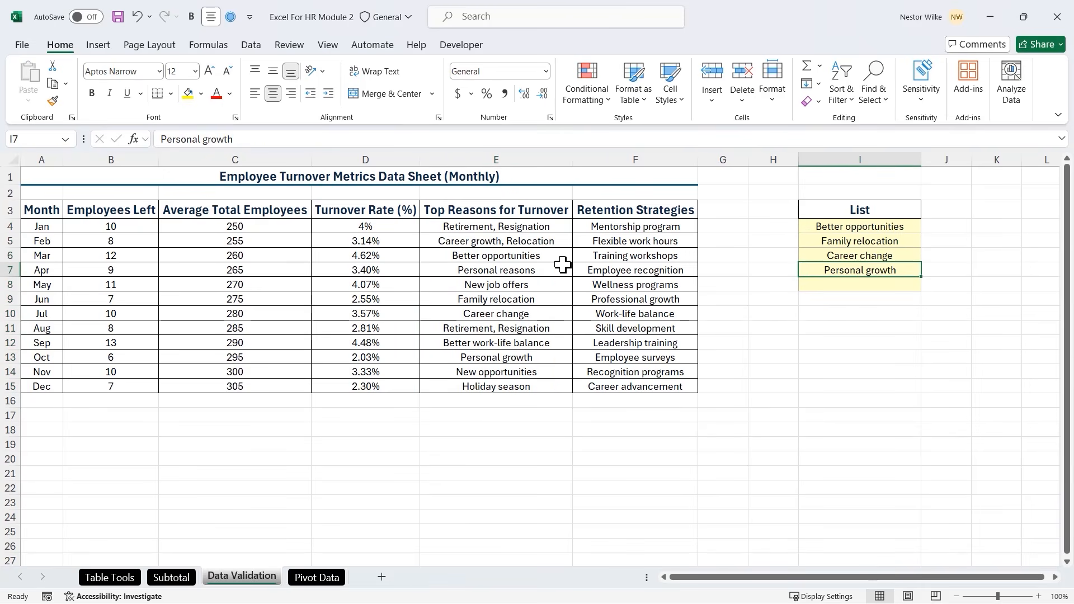
# Clear the Top Reasons for Turnover entries for Jan through Dec in E4:E15
pyautogui.click(518, 285)
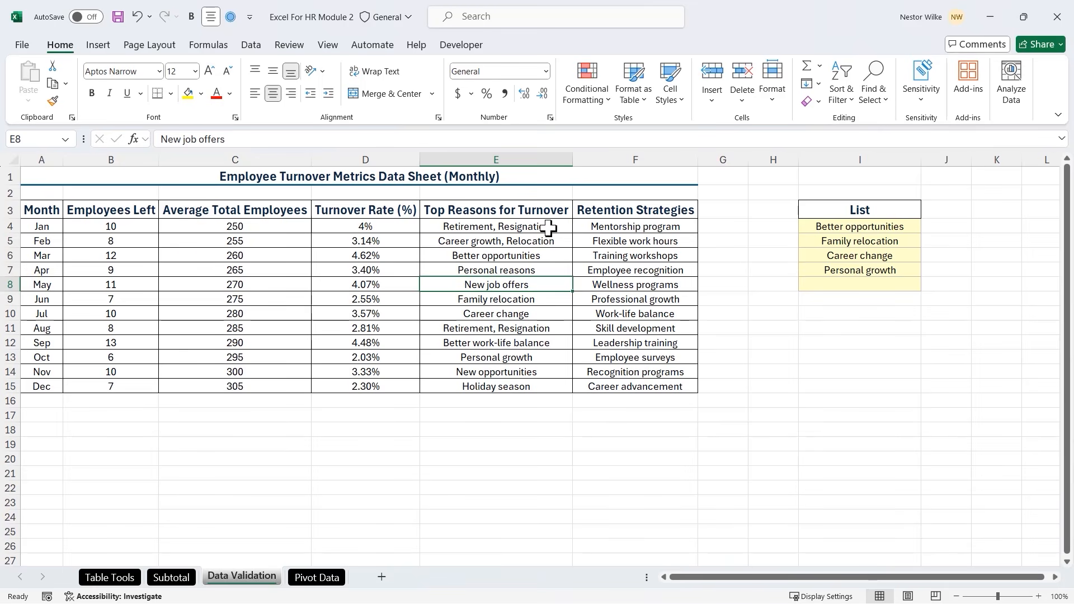
pyautogui.moveTo(548, 228); pyautogui.dragTo(523, 384)
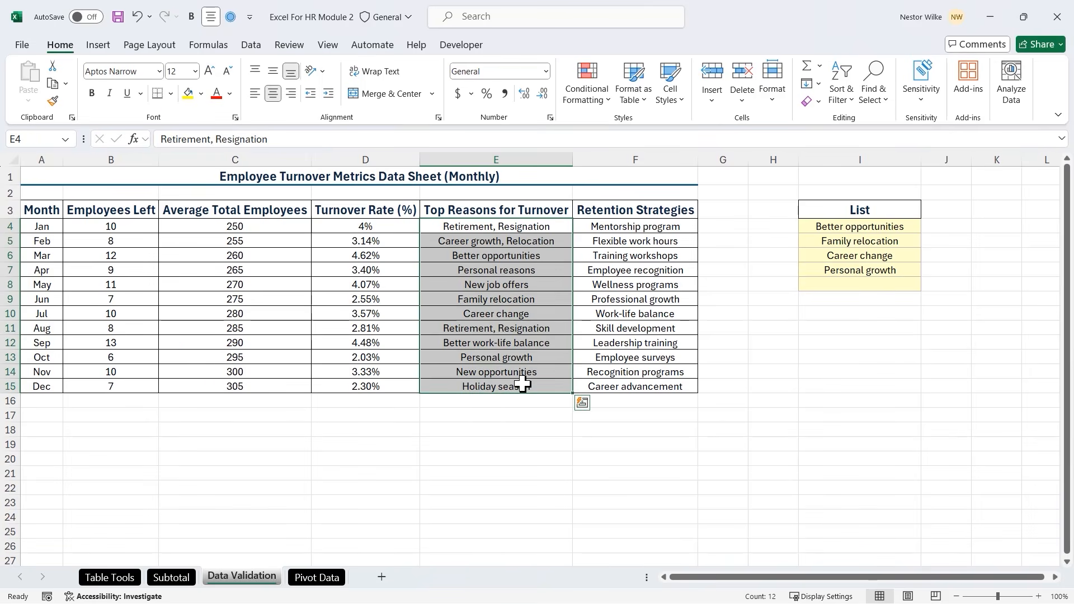
pyautogui.press('Delete')
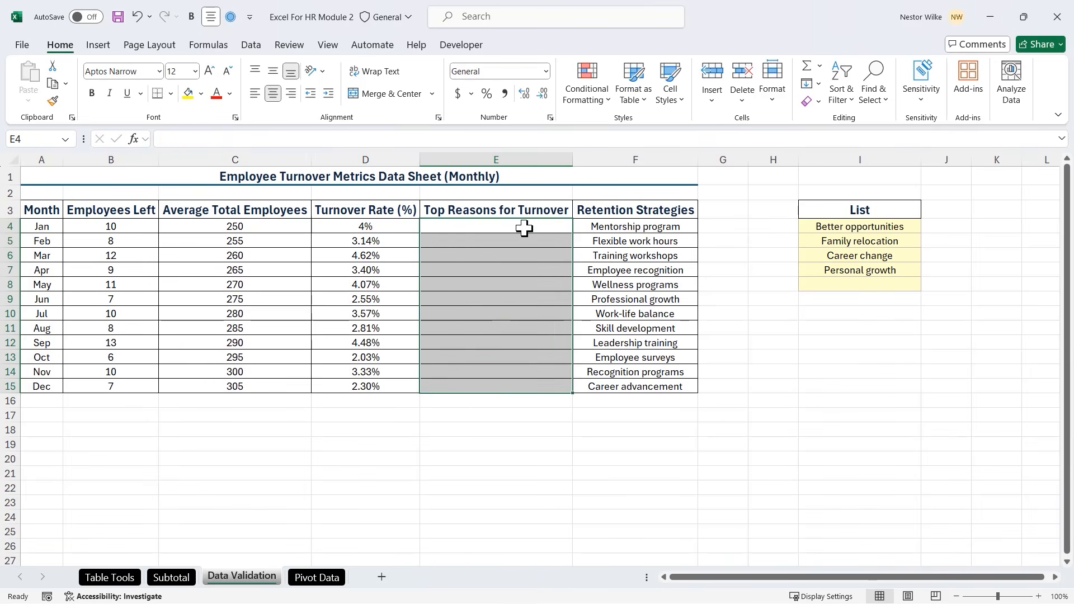
# Review the List entries in I4:I7 as choices for the Top Reasons for Turnover cells E4:E15
pyautogui.click(856, 228)
pyautogui.click(851, 271)
pyautogui.moveTo(851, 227); pyautogui.dragTo(850, 270)
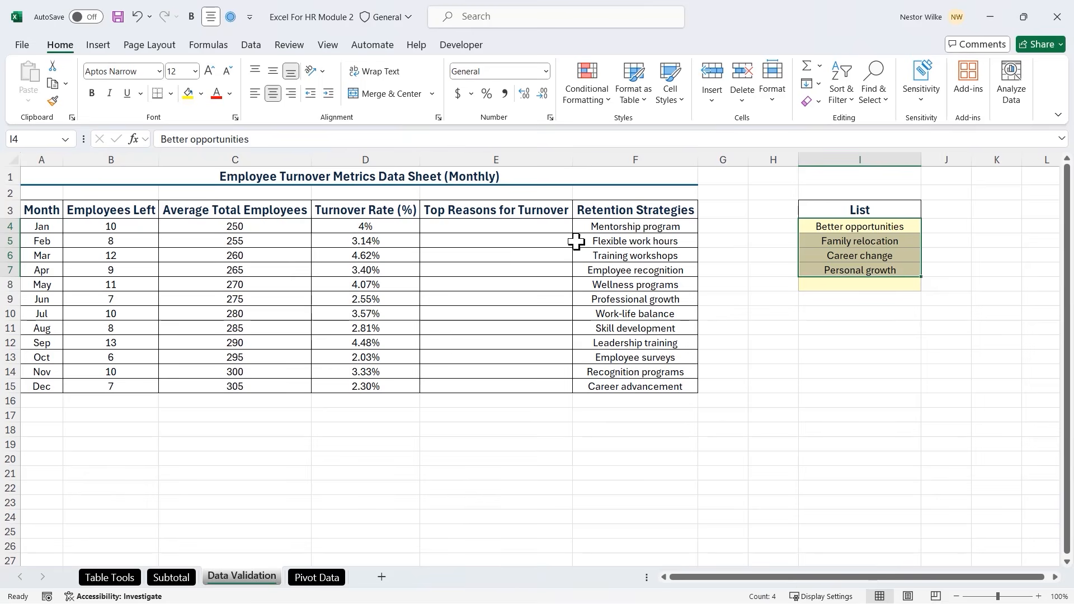
pyautogui.moveTo(521, 228); pyautogui.dragTo(519, 382)
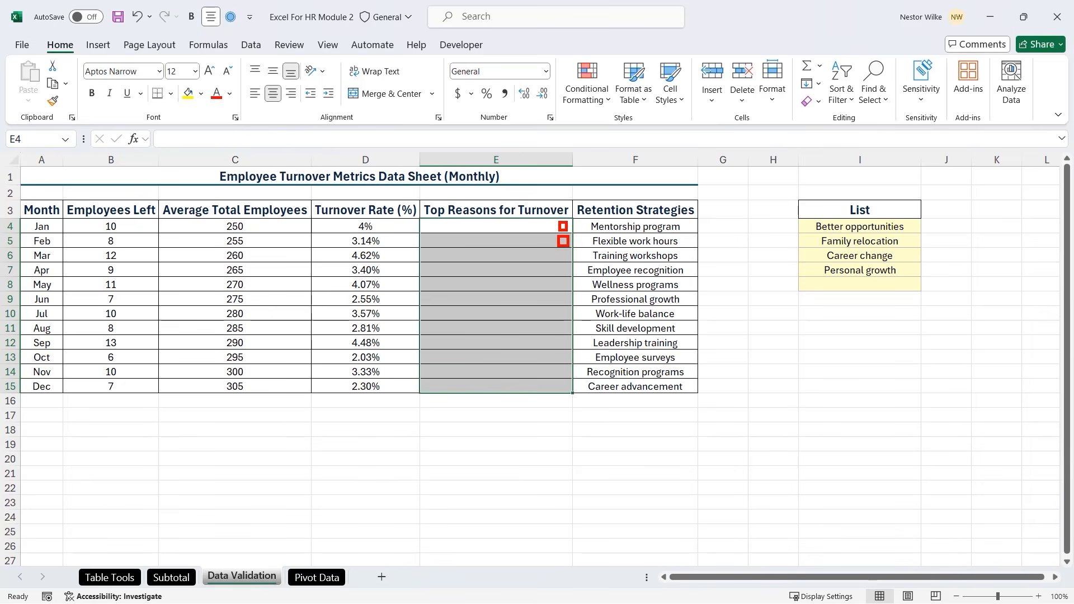
pyautogui.moveTo(571, 243); pyautogui.dragTo(782, 243)
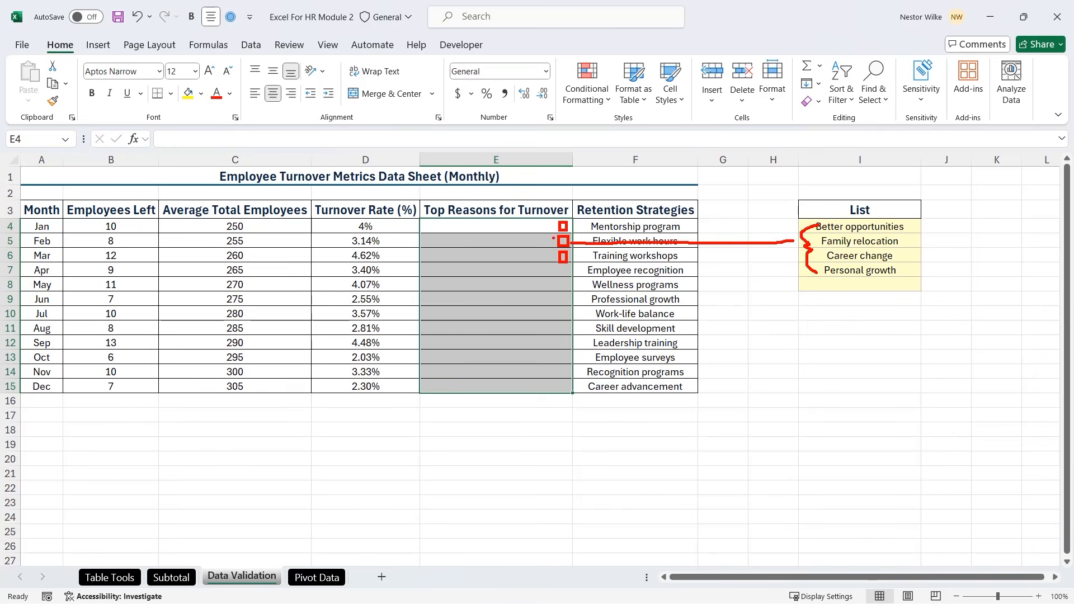
pyautogui.press('Escape')
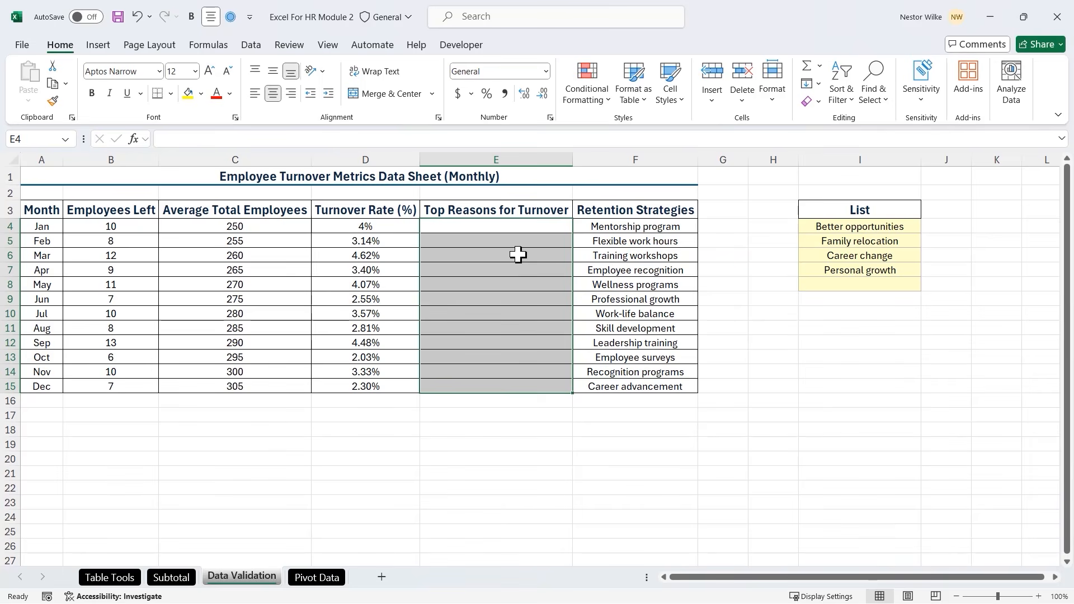
# Open the Data Validation settings for the Top Reasons for Turnover cells E4:E15
pyautogui.click(523, 413)
pyautogui.moveTo(555, 228); pyautogui.dragTo(552, 388)
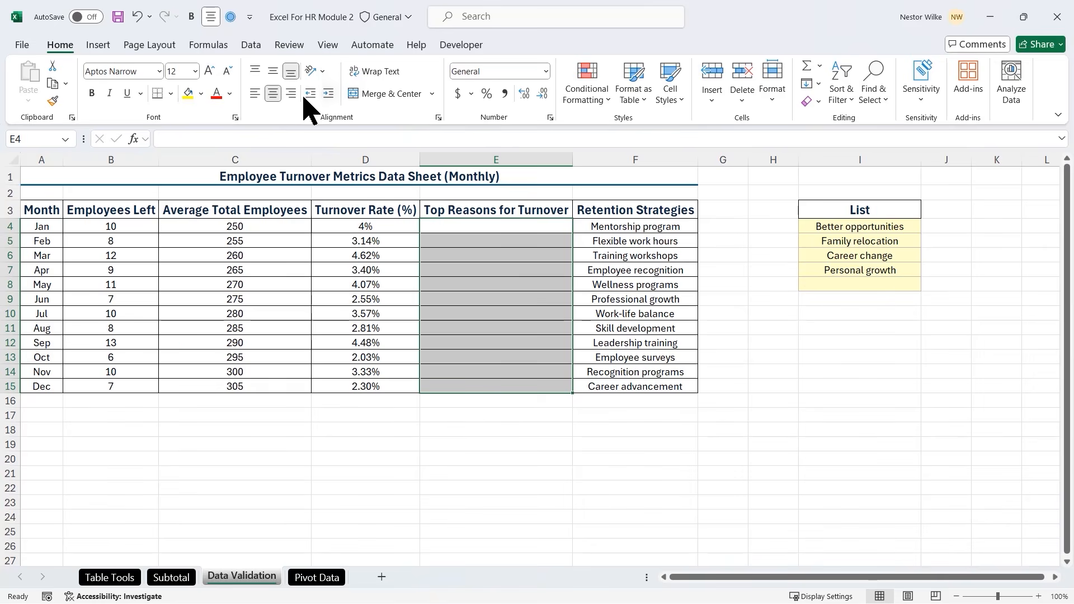
pyautogui.click(250, 46)
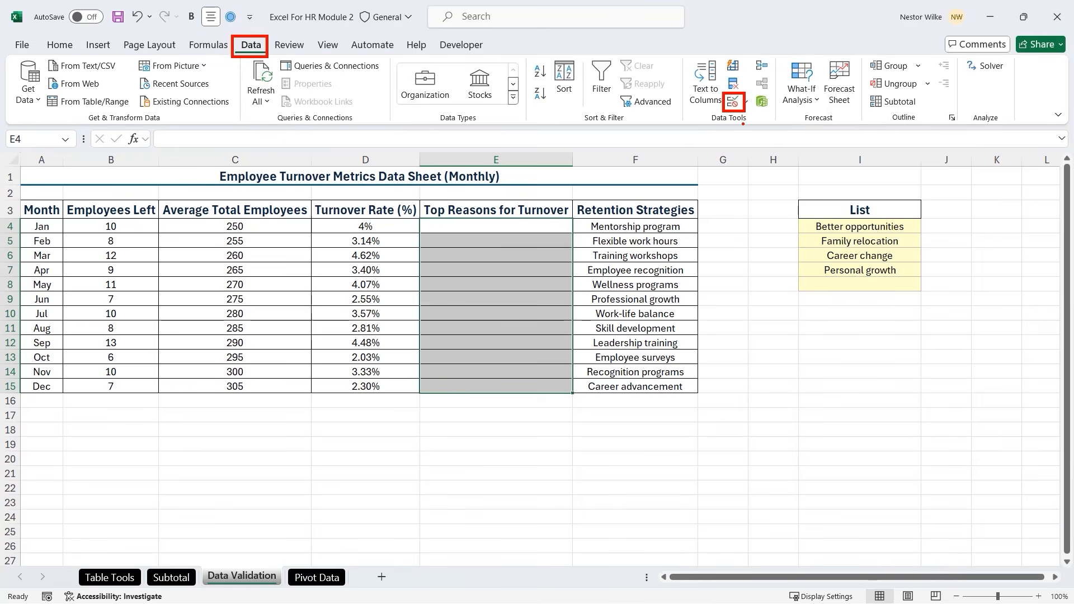
pyautogui.click(733, 104)
pyautogui.moveTo(665, 258); pyautogui.dragTo(729, 210)
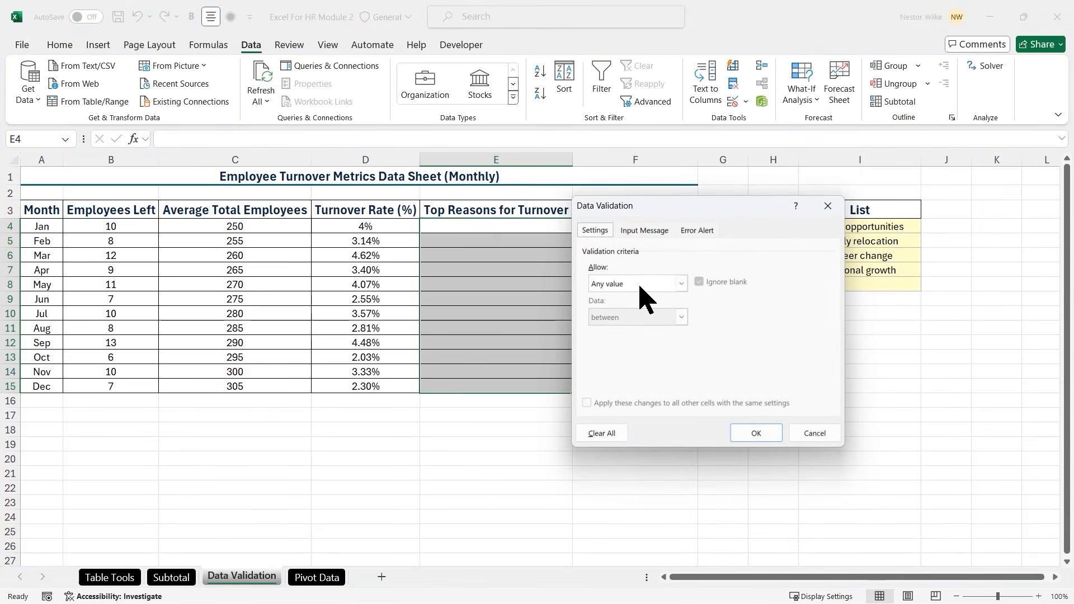
# Try the Date and Time validation types for E4:E15 and review the comparison conditions offered for dates
pyautogui.click(681, 283)
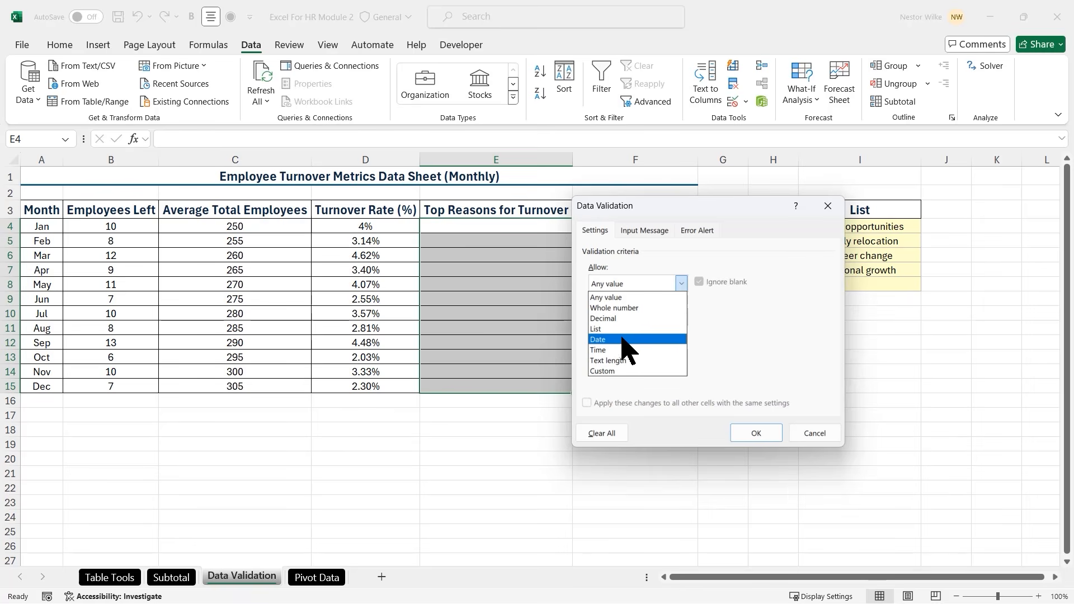
pyautogui.click(663, 339)
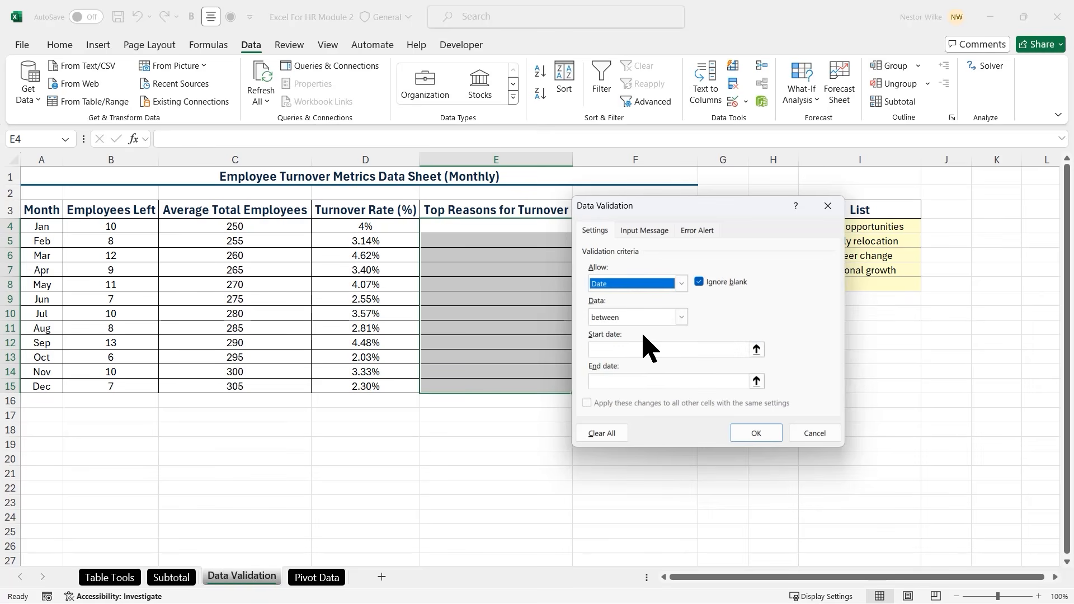
pyautogui.click(682, 318)
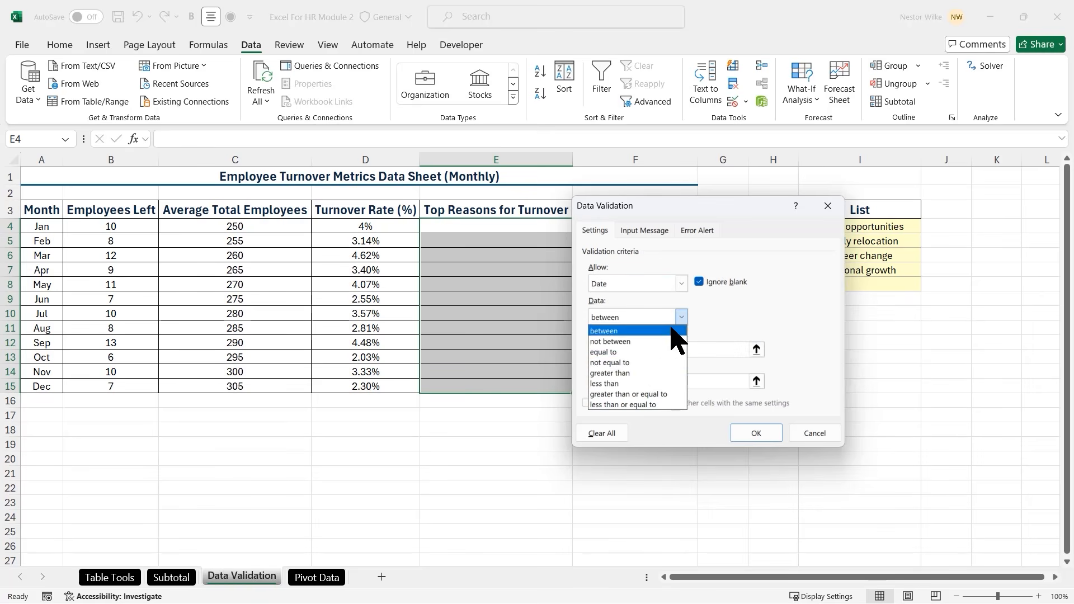
pyautogui.click(707, 310)
pyautogui.click(681, 284)
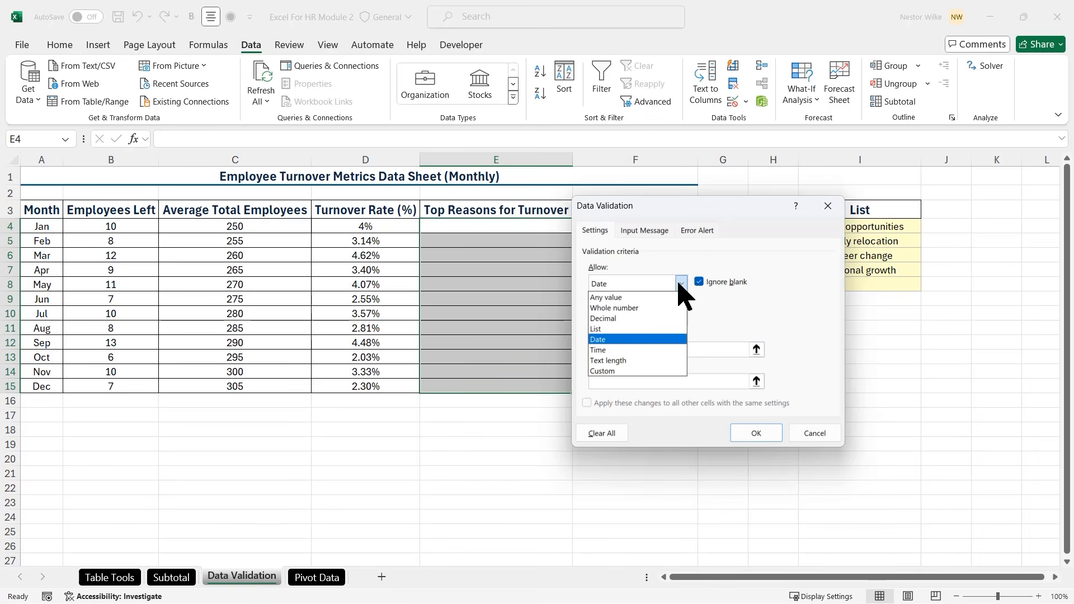
pyautogui.click(618, 351)
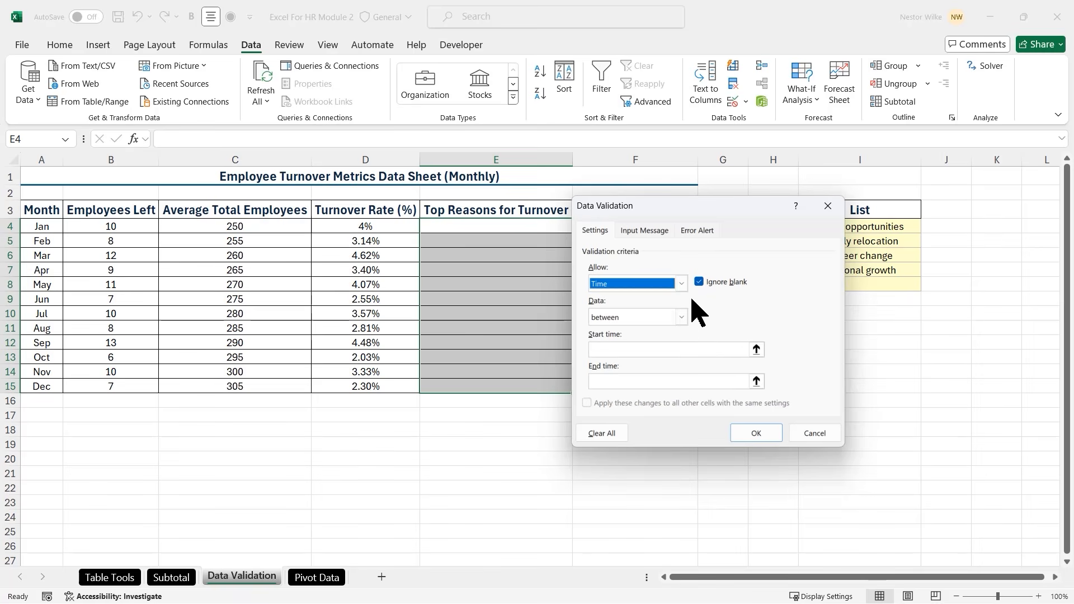
# Set the validation criteria for E4:E15 to allow a List with the source range =$I$4:$I$7
pyautogui.click(681, 284)
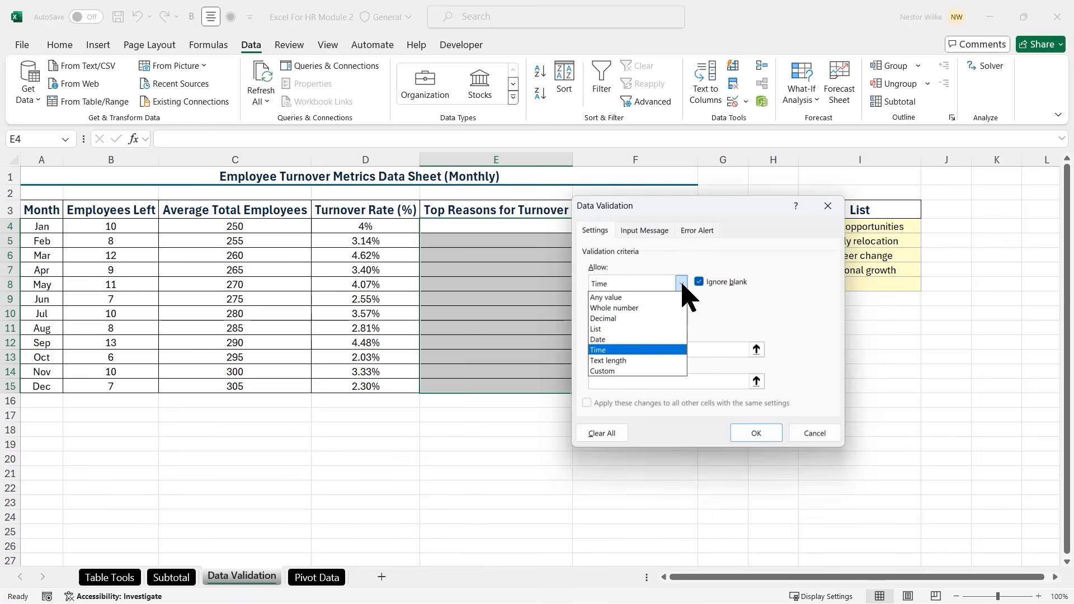
pyautogui.click(626, 329)
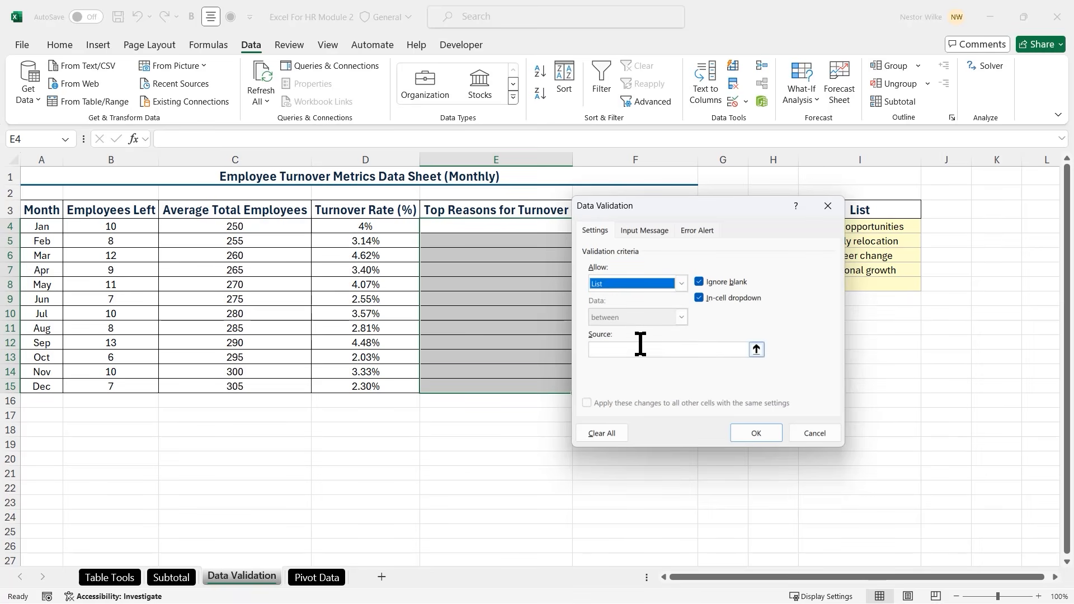
pyautogui.click(618, 351)
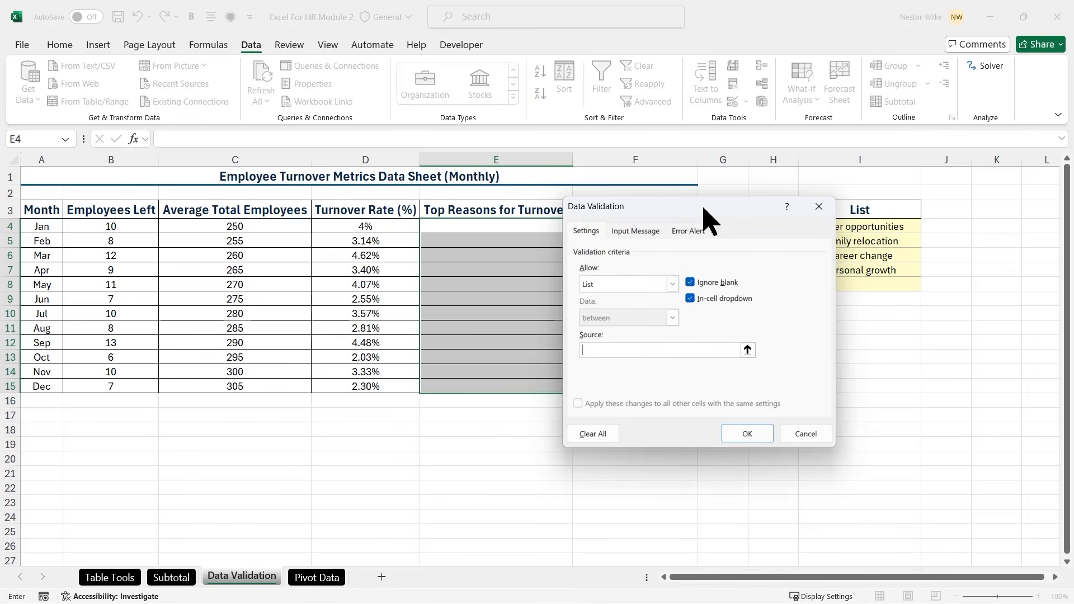
pyautogui.moveTo(712, 210); pyautogui.dragTo(639, 207)
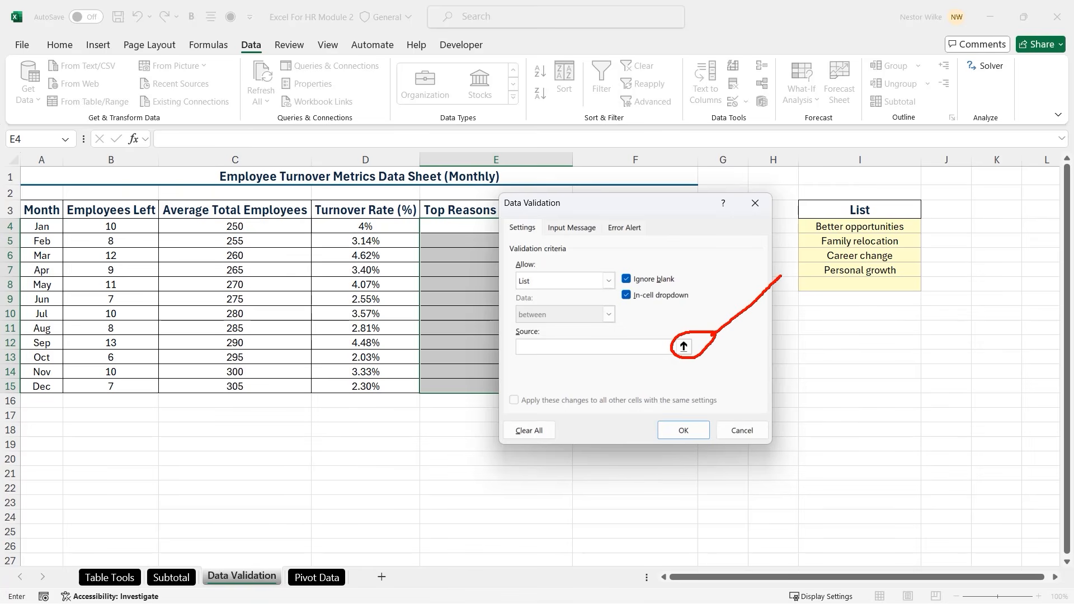
pyautogui.moveTo(809, 272); pyautogui.dragTo(874, 280)
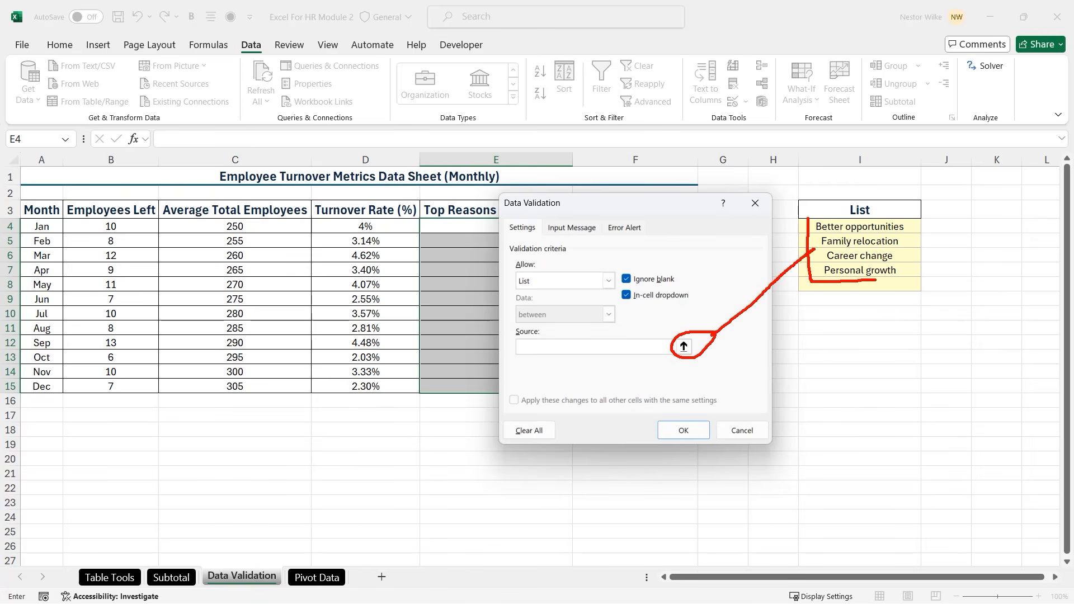
pyautogui.moveTo(908, 218); pyautogui.dragTo(809, 222)
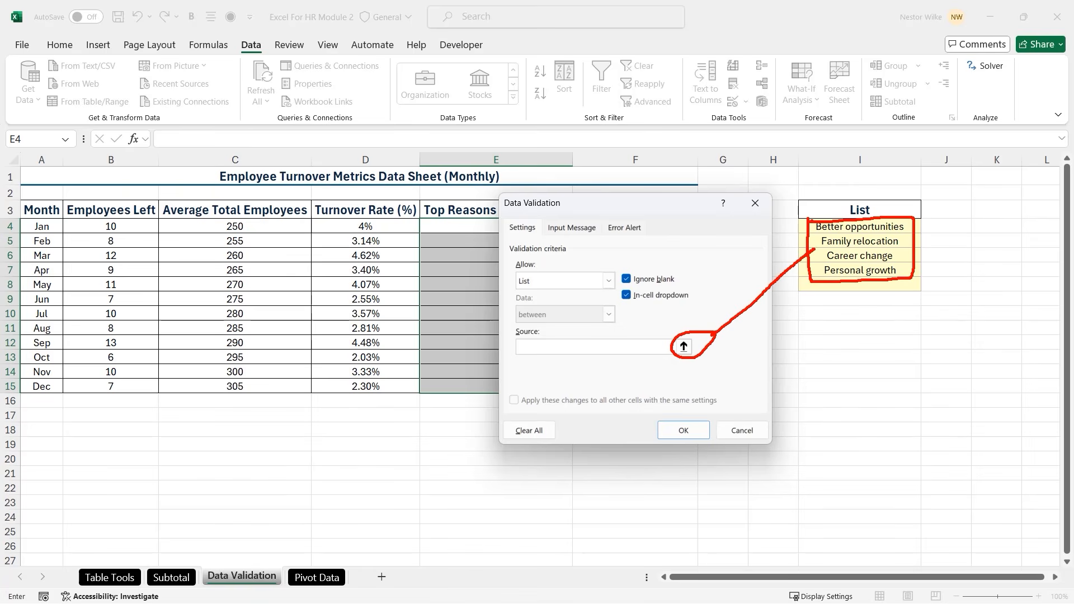
pyautogui.press('Escape')
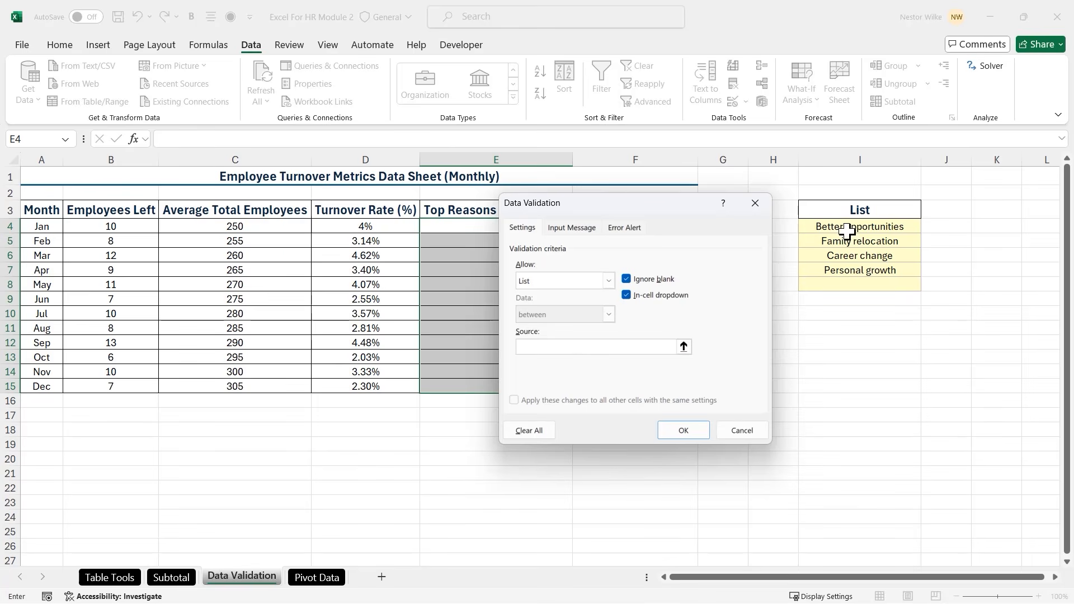
pyautogui.moveTo(854, 225); pyautogui.dragTo(865, 269)
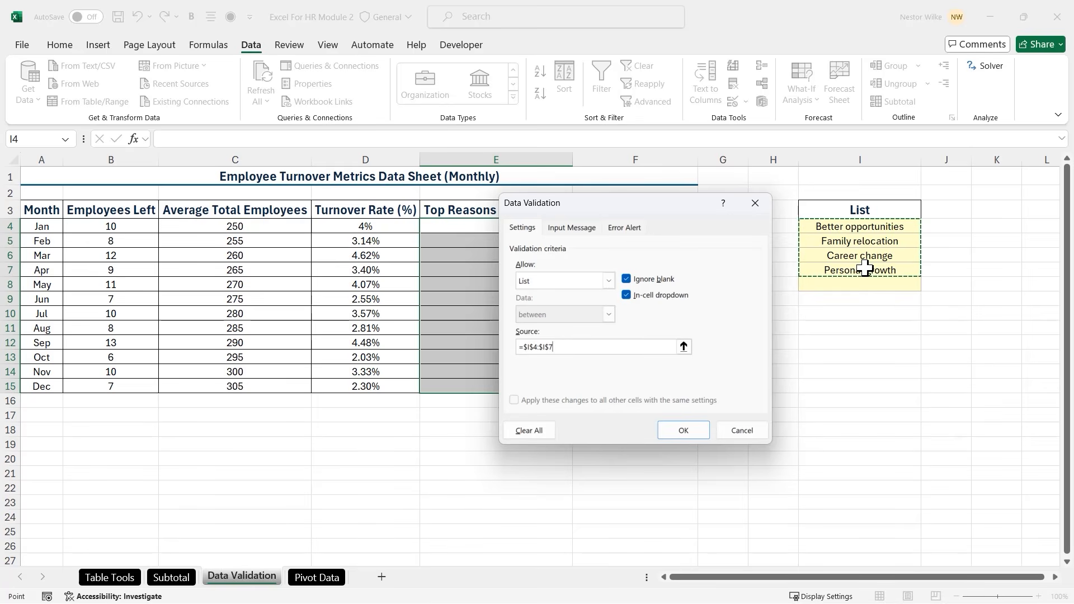
# Review the Input Message and Error Alert options without filling them in, and apply the list validation to E4:E15
pyautogui.moveTo(660, 204); pyautogui.dragTo(864, 287)
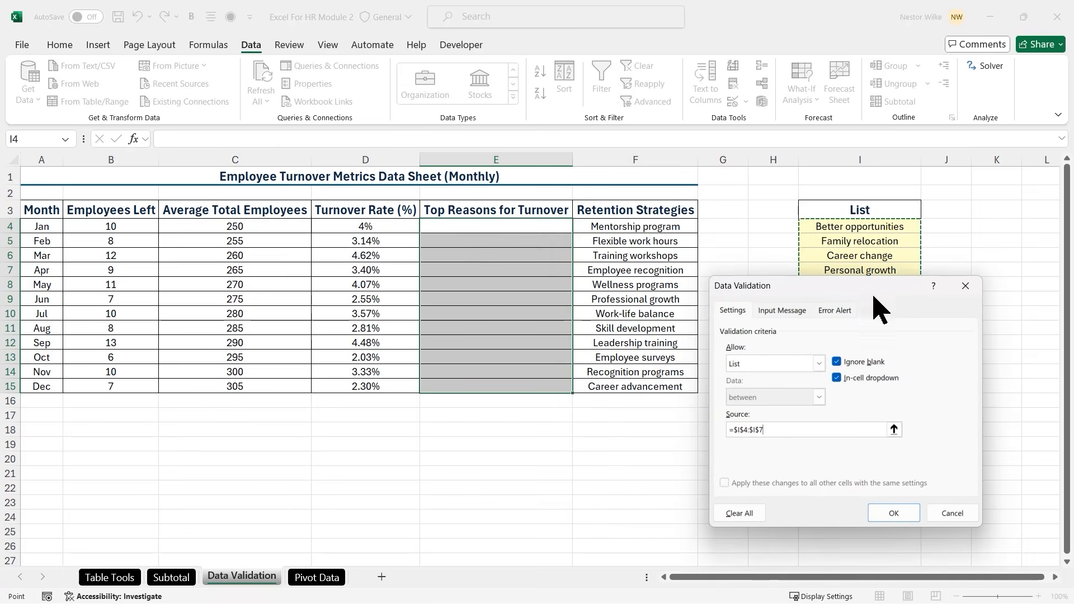
pyautogui.click(788, 311)
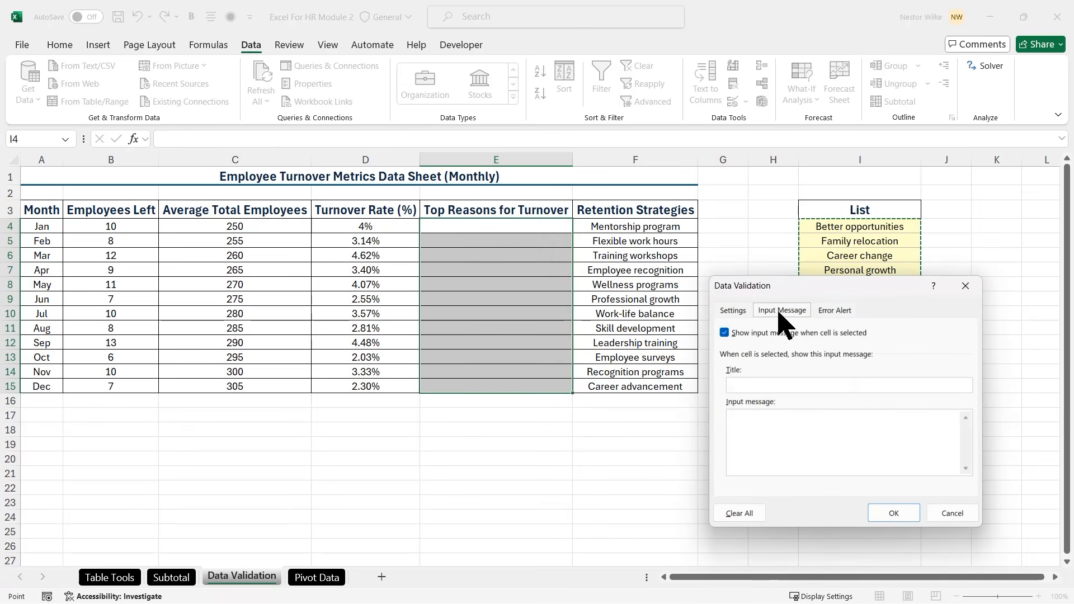
pyautogui.click(842, 313)
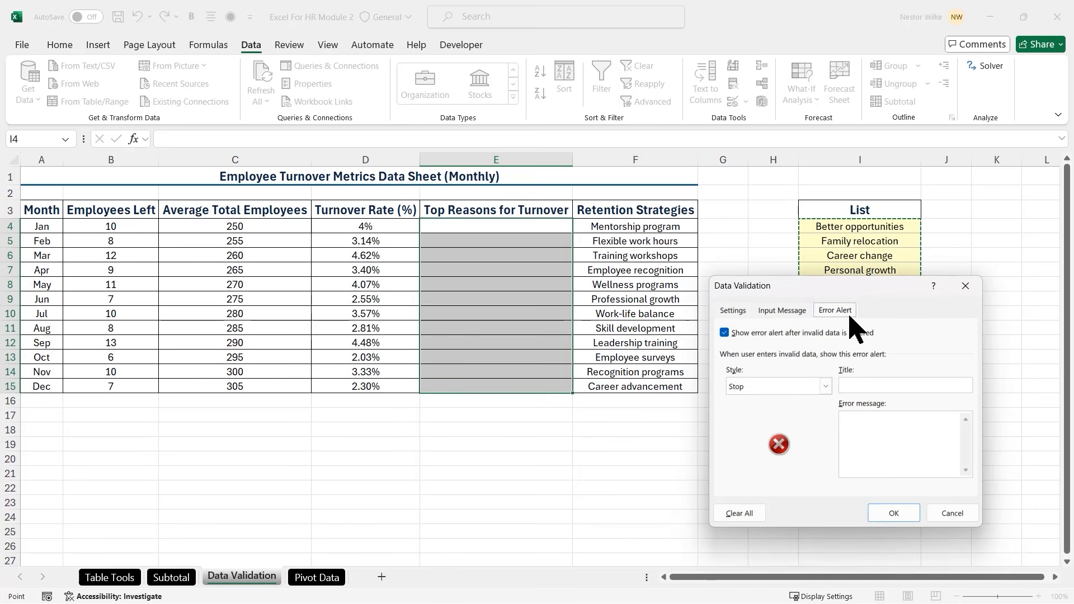
pyautogui.click(743, 311)
pyautogui.click(894, 513)
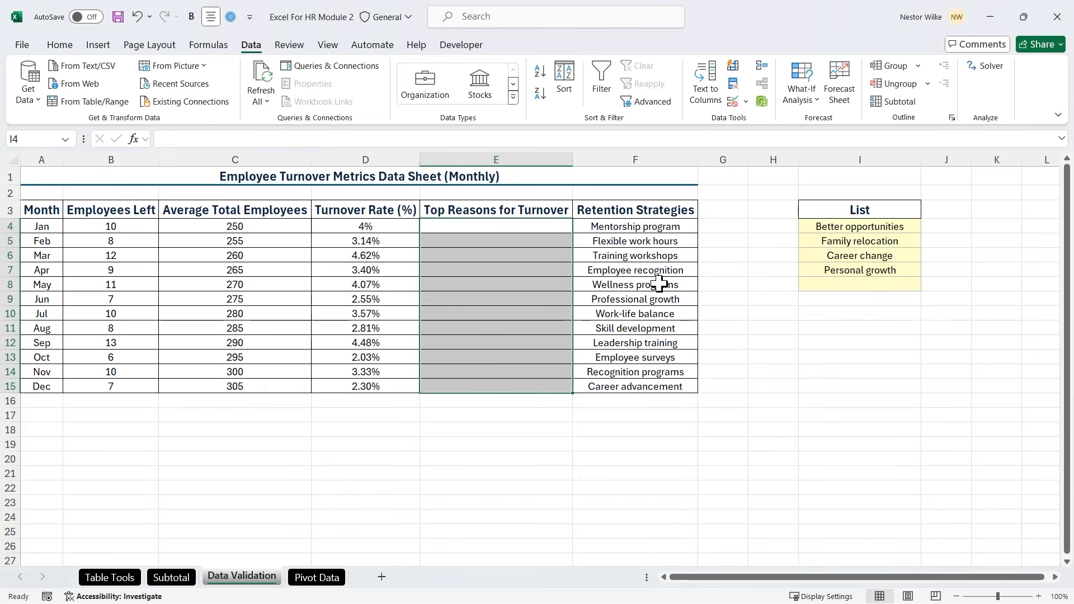
# Choose the turnover reasons from the cell drop-downs: Better opportunities for Jan, Family relocation for Feb and Career change for Mar
pyautogui.click(518, 226)
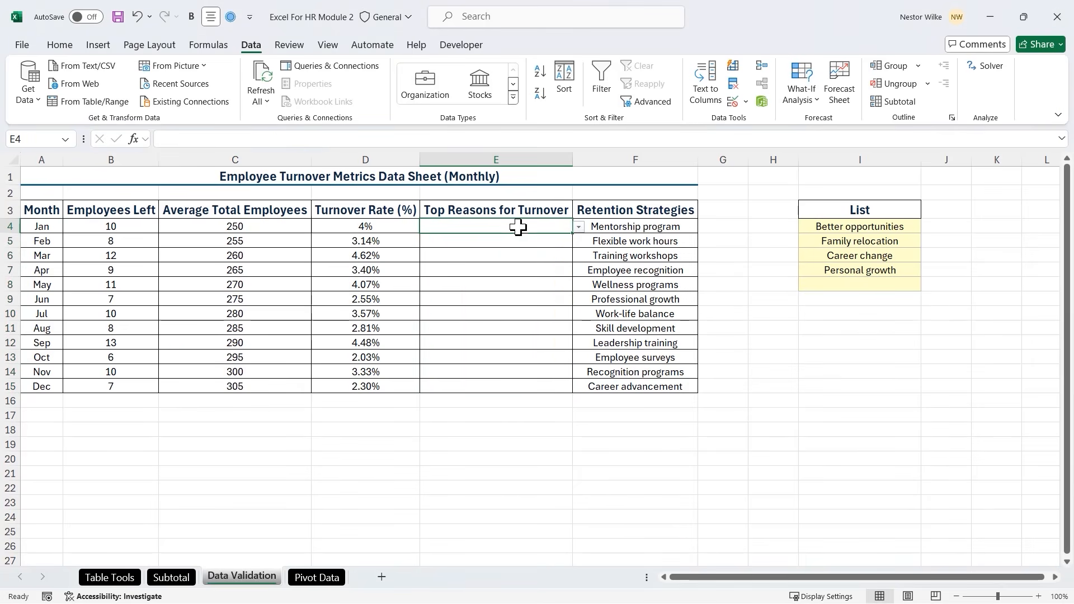
pyautogui.click(579, 227)
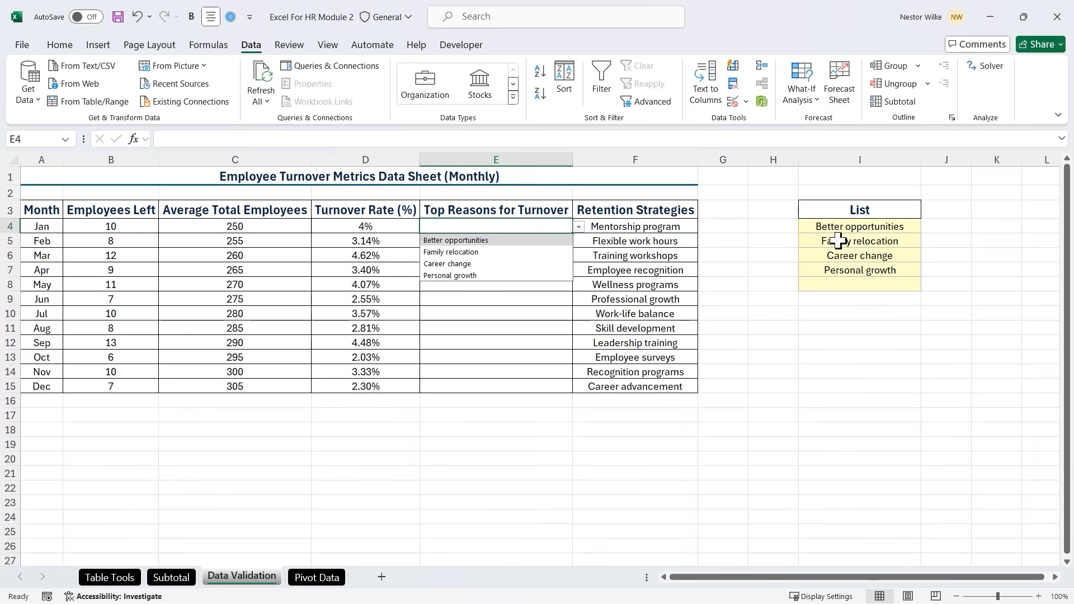
pyautogui.click(472, 241)
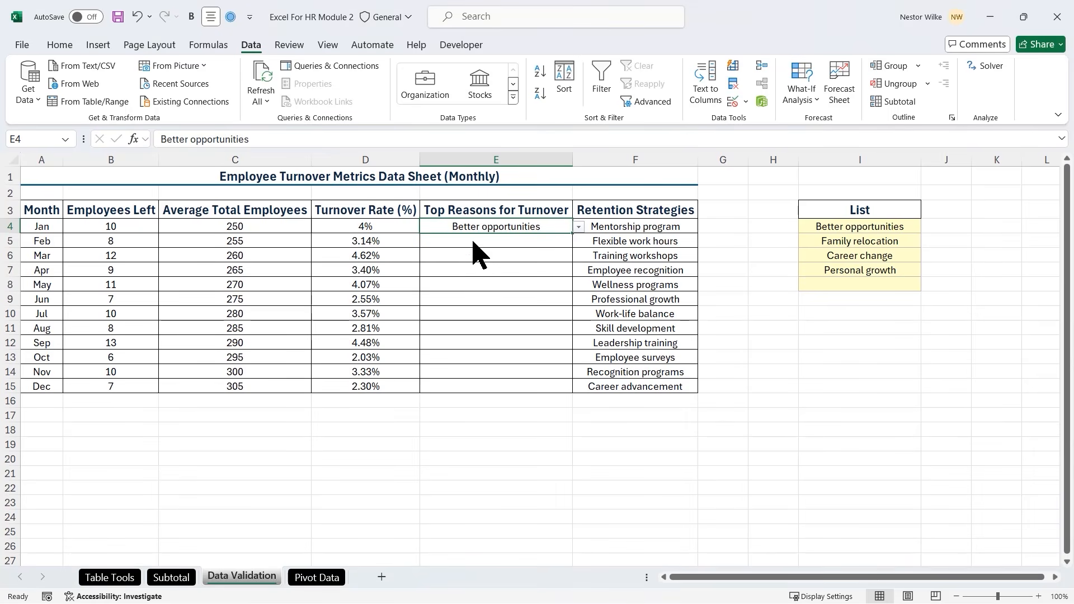
pyautogui.click(557, 243)
pyautogui.click(579, 242)
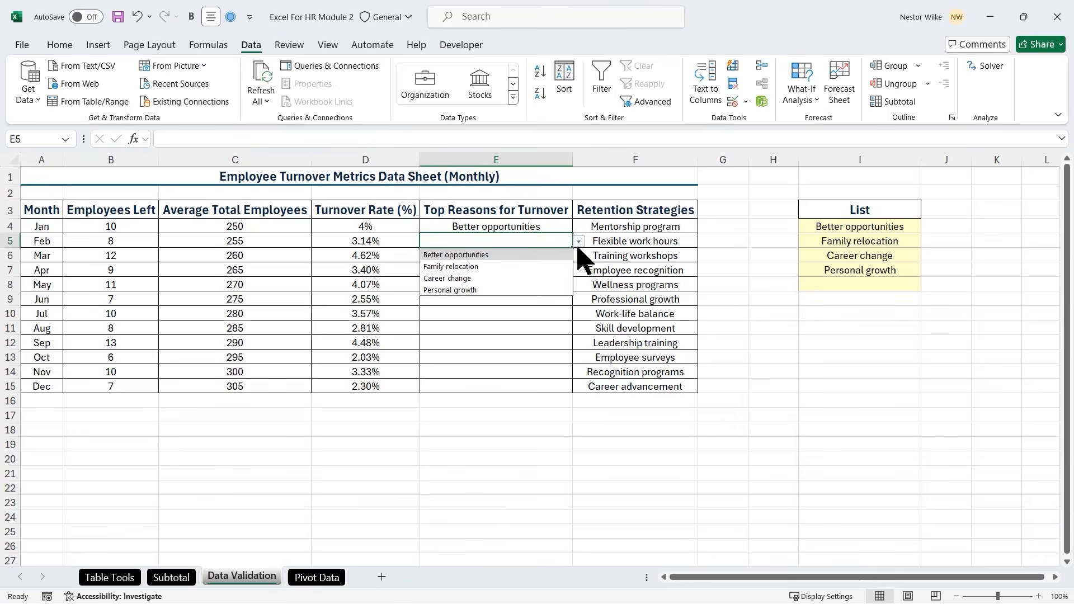
pyautogui.click(508, 268)
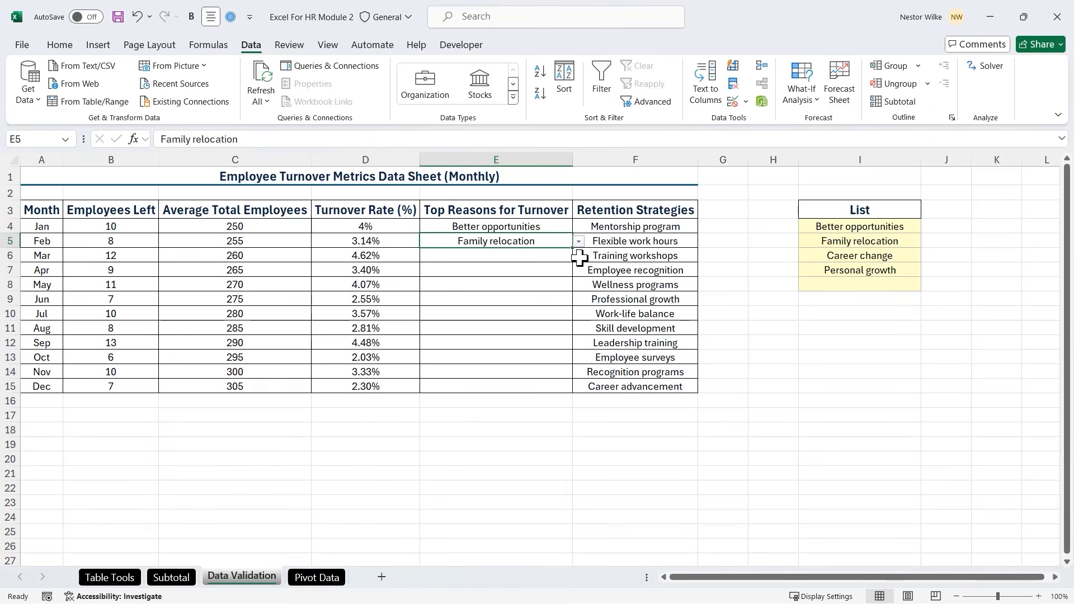
pyautogui.click(559, 255)
pyautogui.click(579, 256)
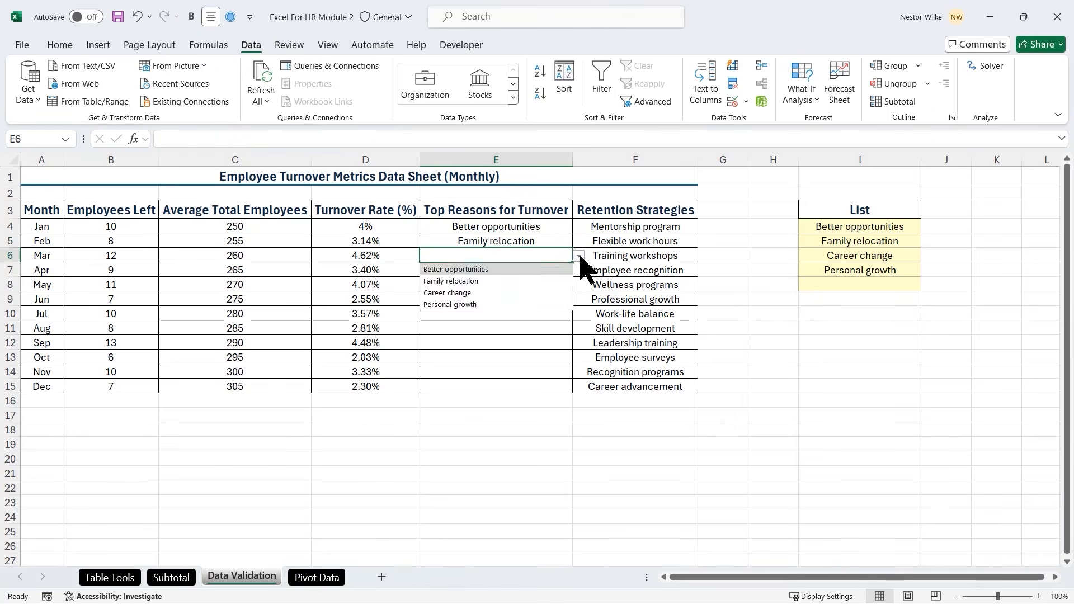
pyautogui.click(506, 293)
# Try to enter the unlisted reason "Upset" for Apr in E7, and replace it with Career change from the list
pyautogui.click(516, 273)
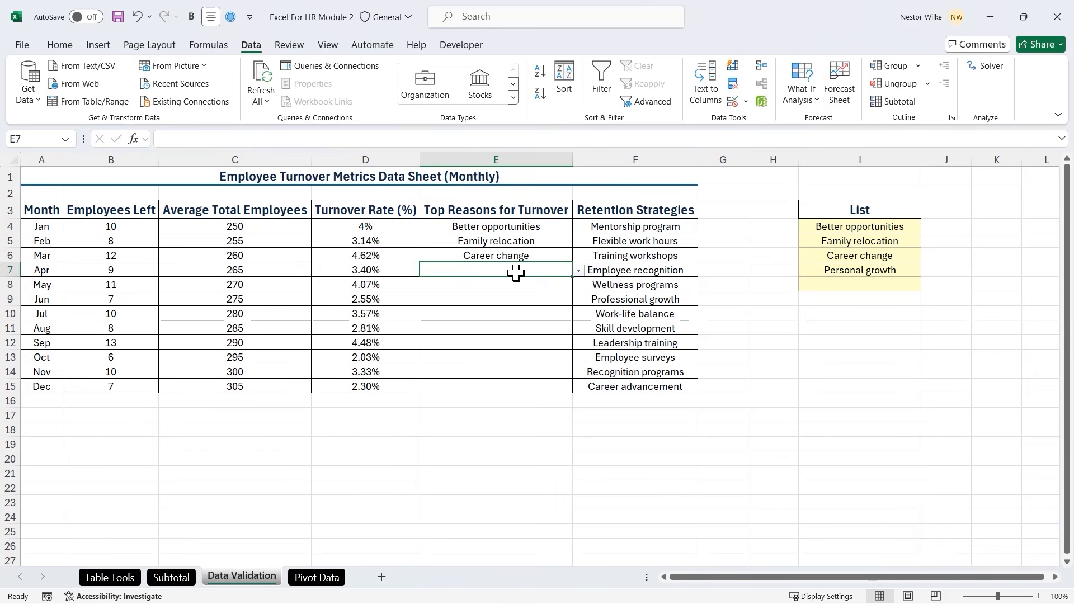
pyautogui.write('Upset')
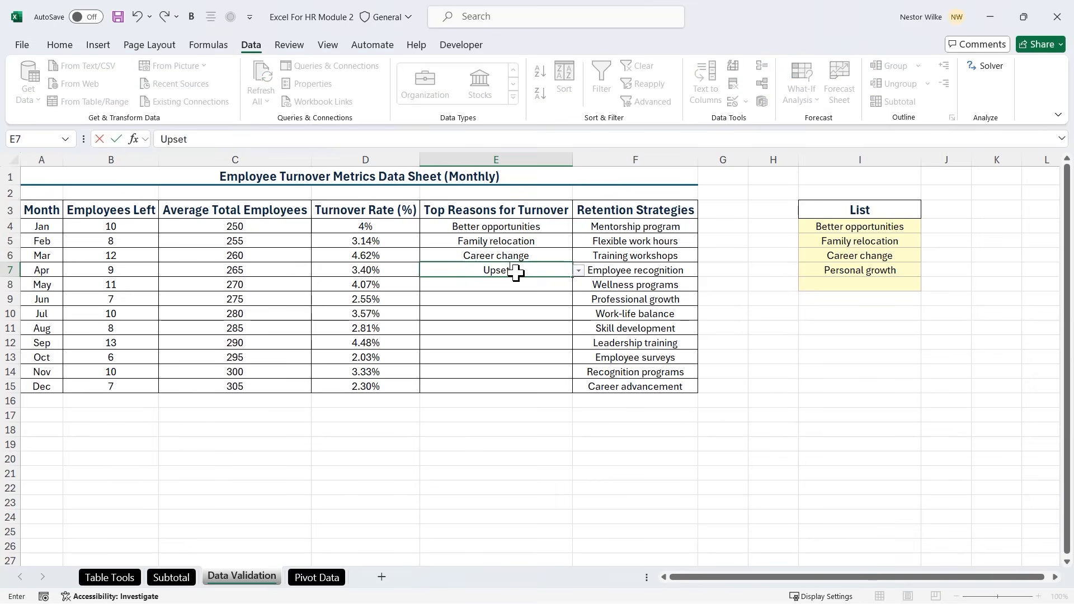
pyautogui.press('Return')
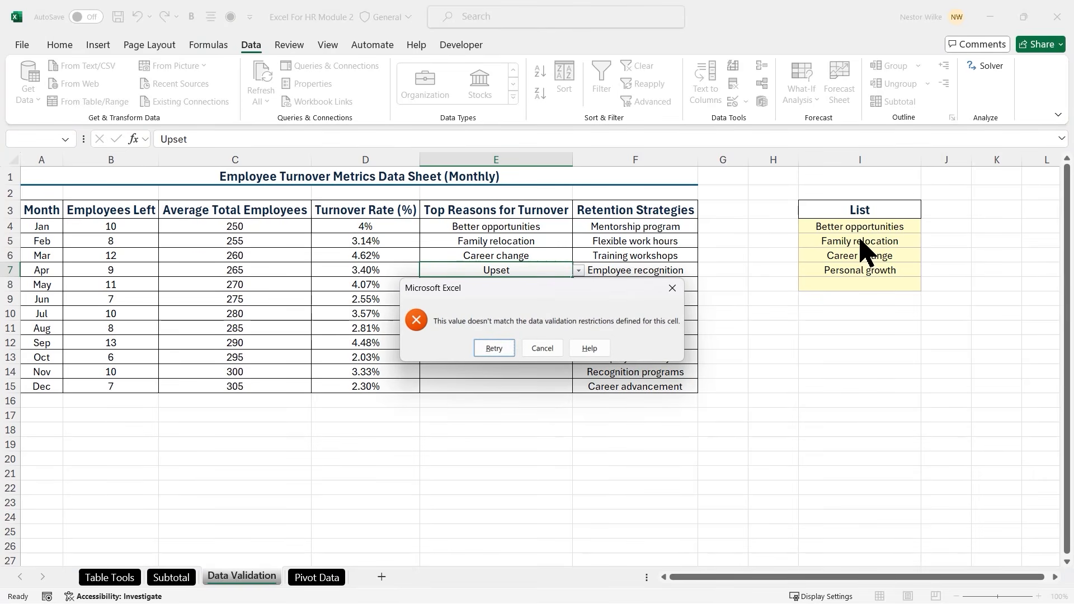
pyautogui.click(495, 348)
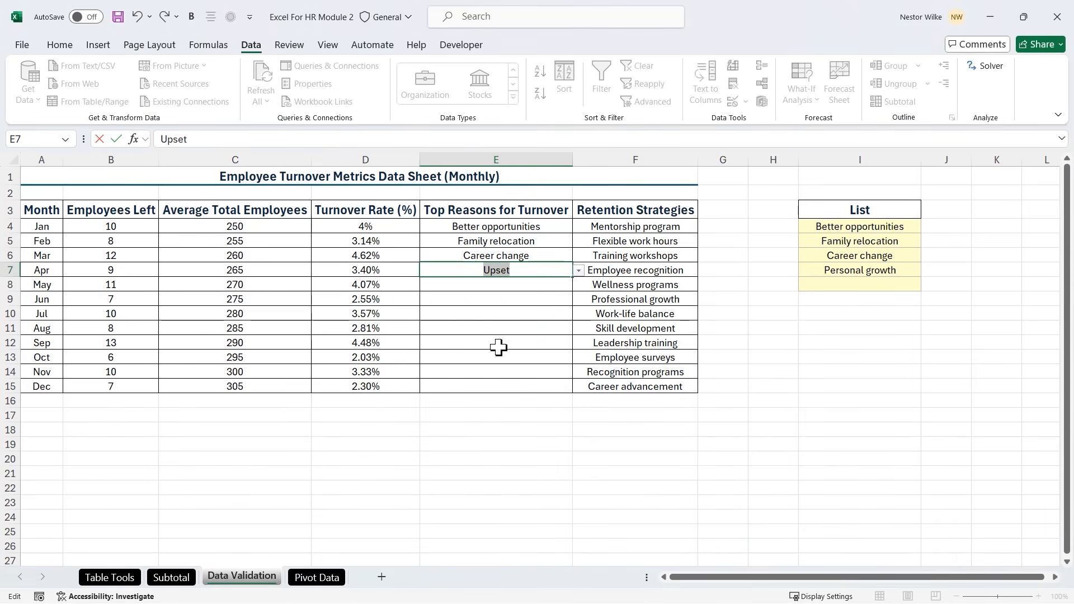
pyautogui.write('c')
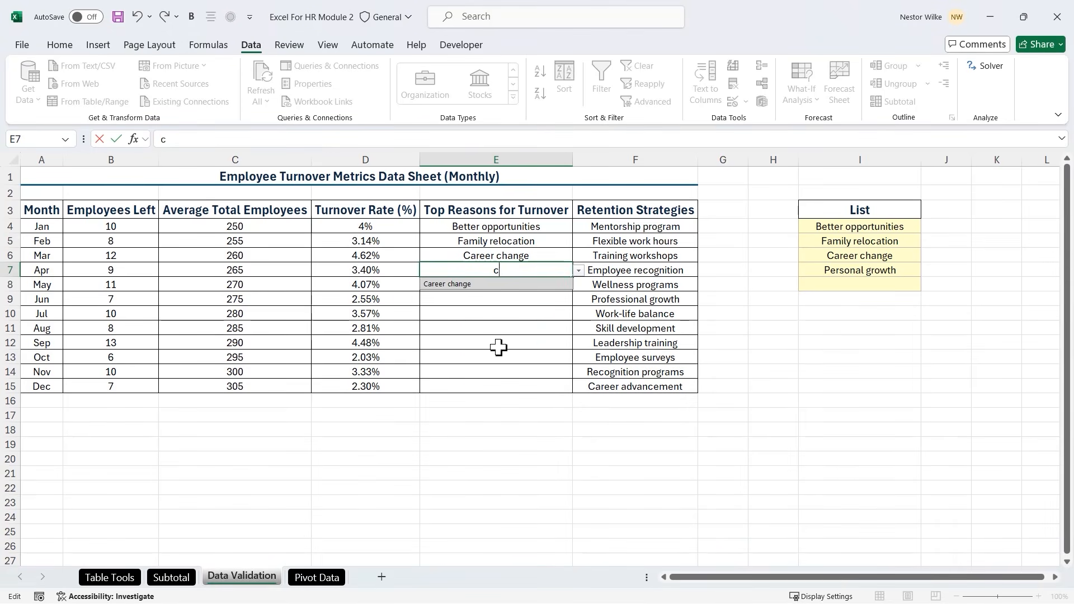
pyautogui.click(479, 284)
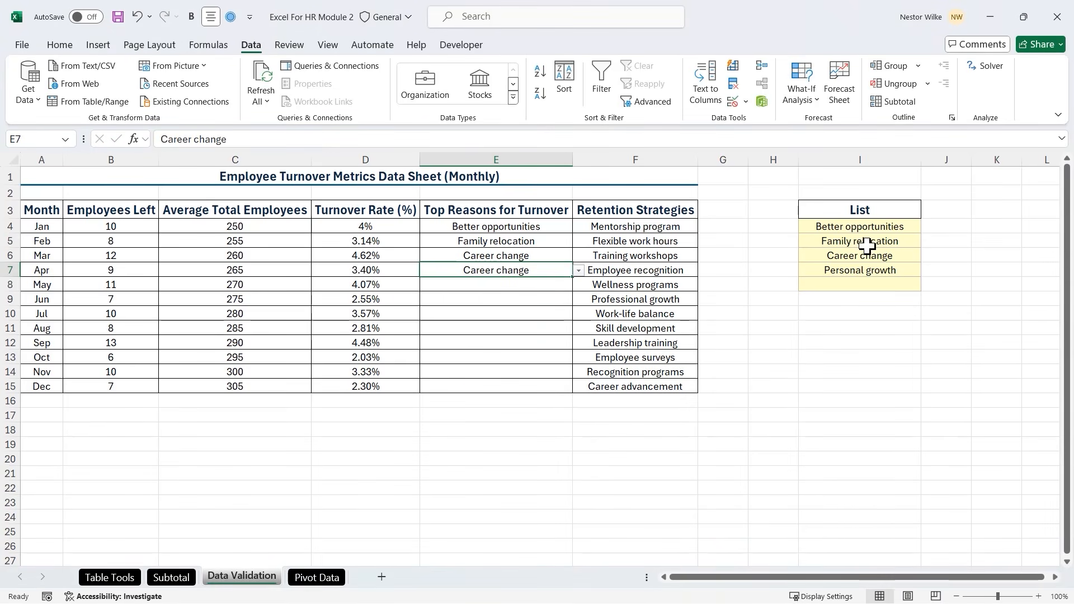
# Choose Personal growth as the May turnover reason in E8 and fill it down through Dec in E15
pyautogui.click(502, 288)
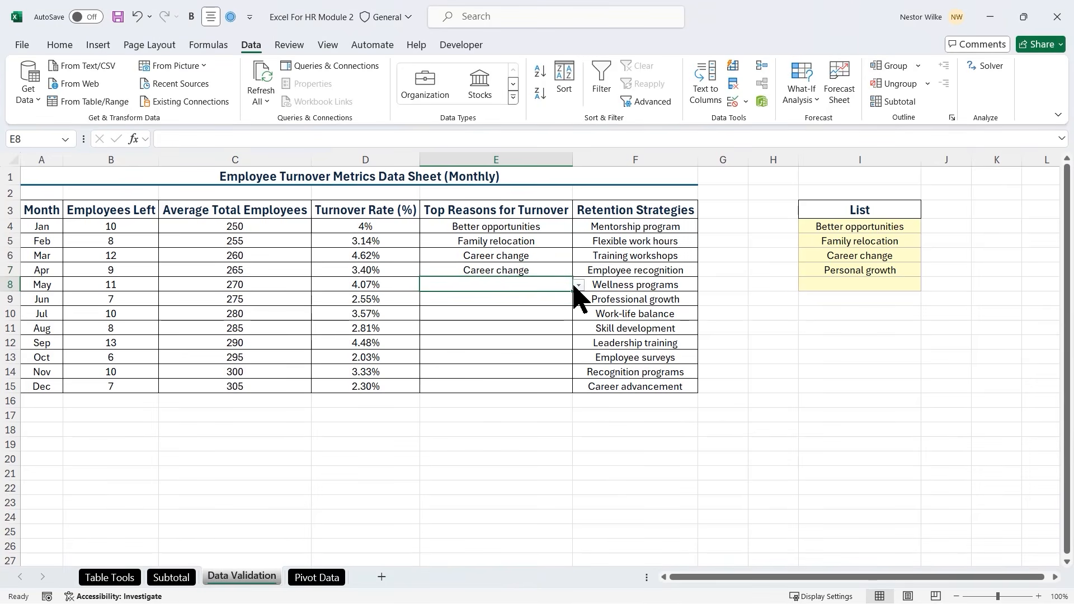
pyautogui.click(578, 285)
pyautogui.click(481, 334)
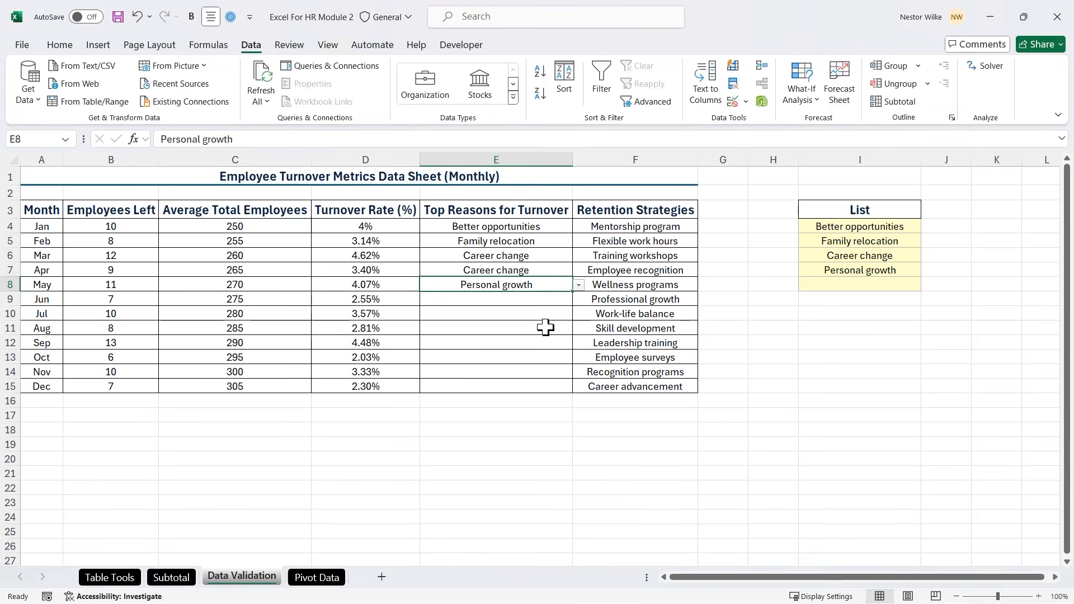
pyautogui.moveTo(575, 292); pyautogui.dragTo(575, 389)
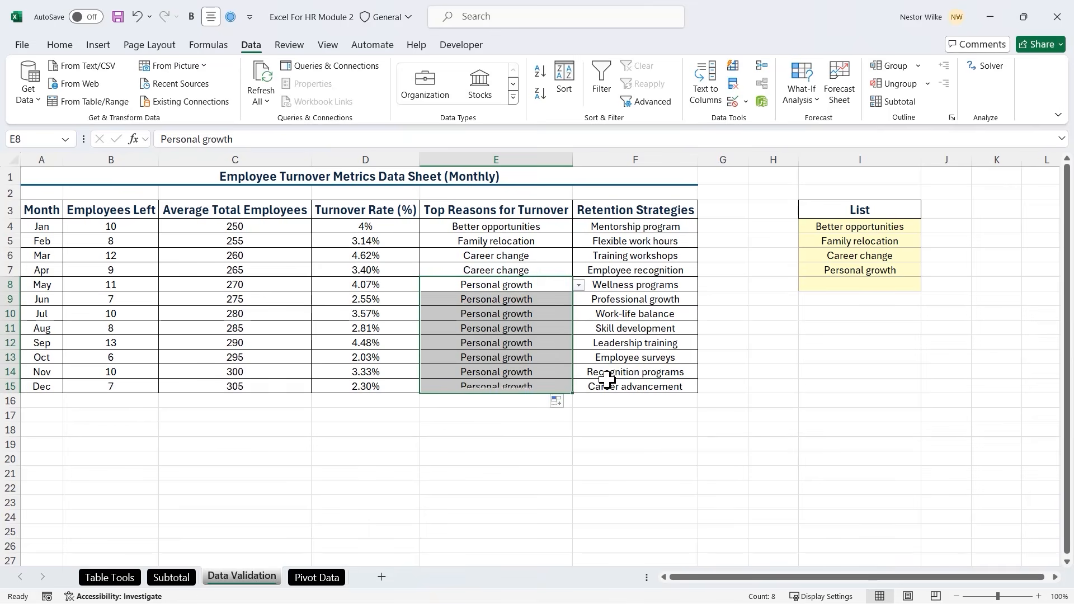
pyautogui.click(650, 257)
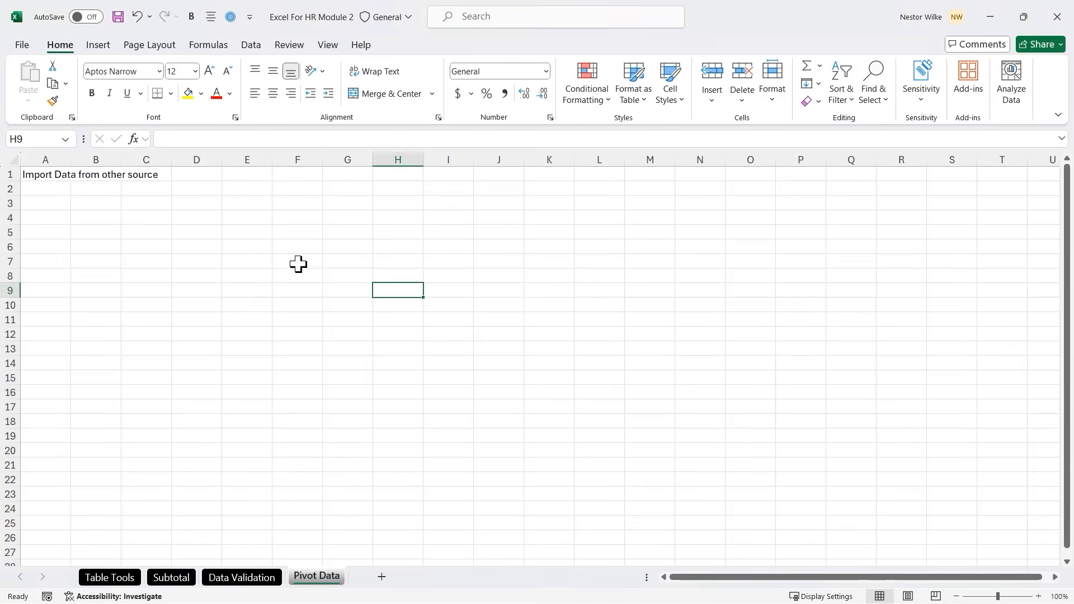
# Review the data import options on the Pivot Data sheet, including From Picture and the Get Data file and online service sources
pyautogui.click(233, 216)
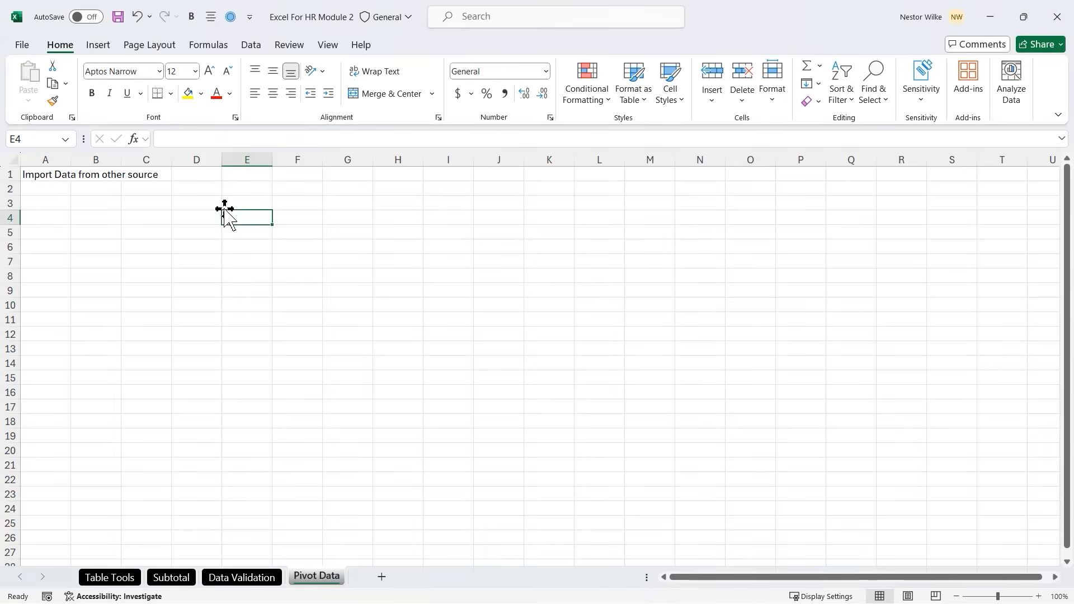
pyautogui.click(48, 178)
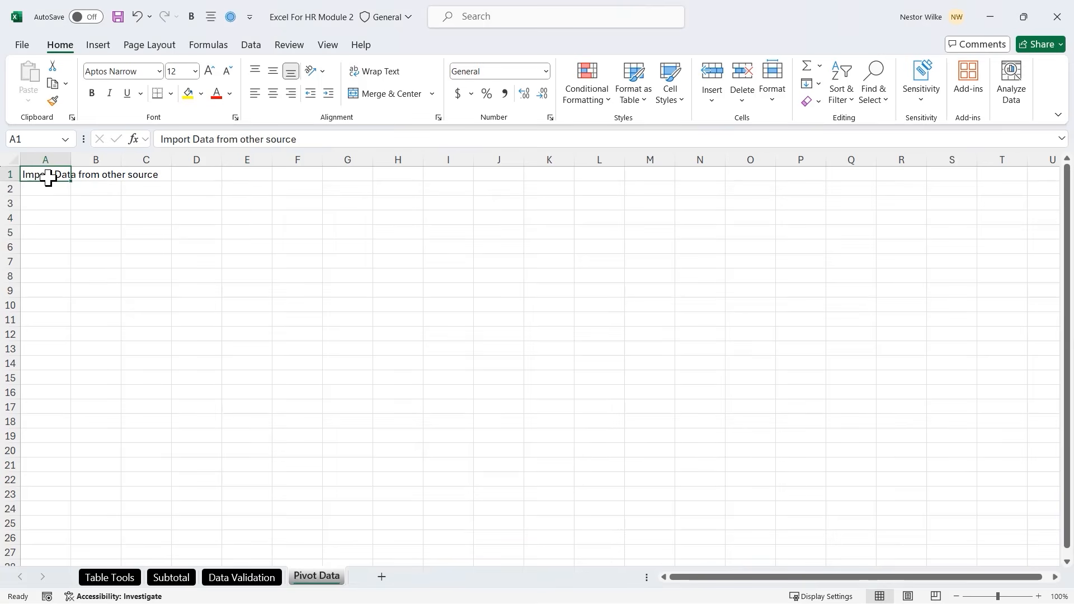
pyautogui.click(251, 45)
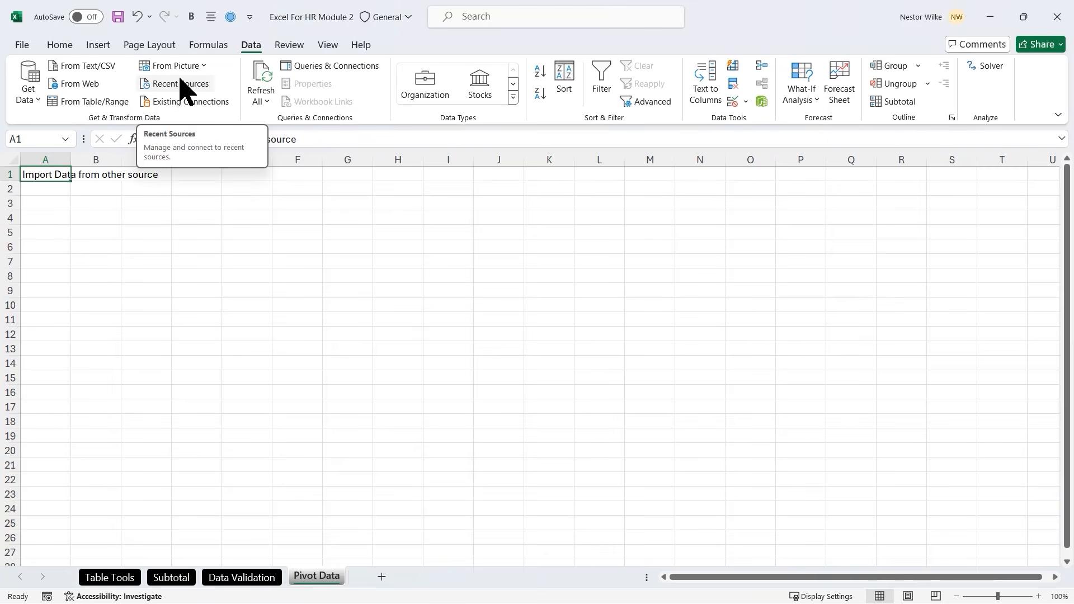
pyautogui.click(203, 67)
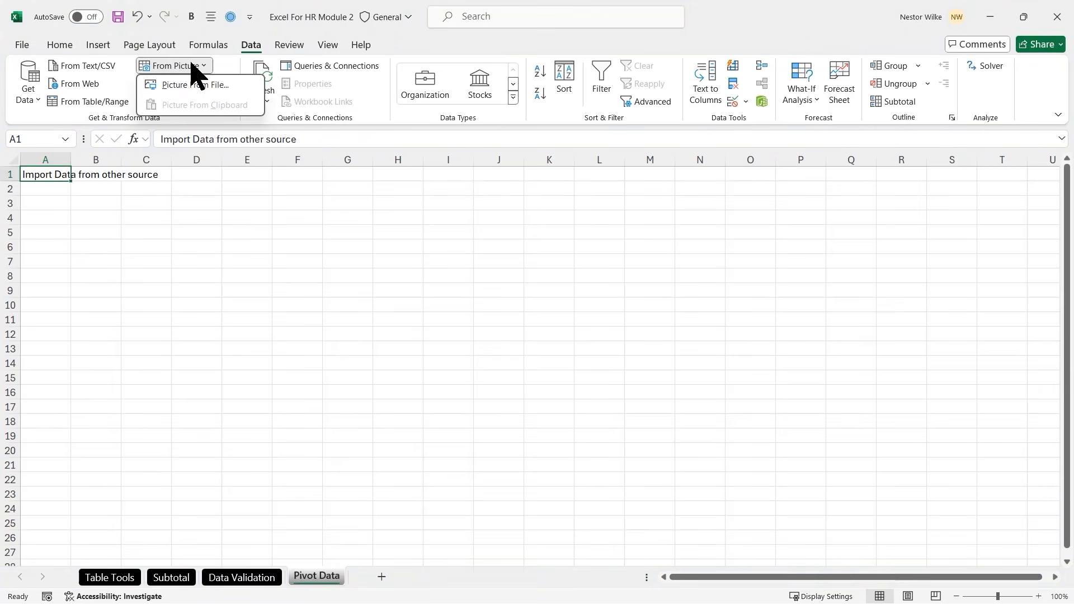
pyautogui.click(61, 114)
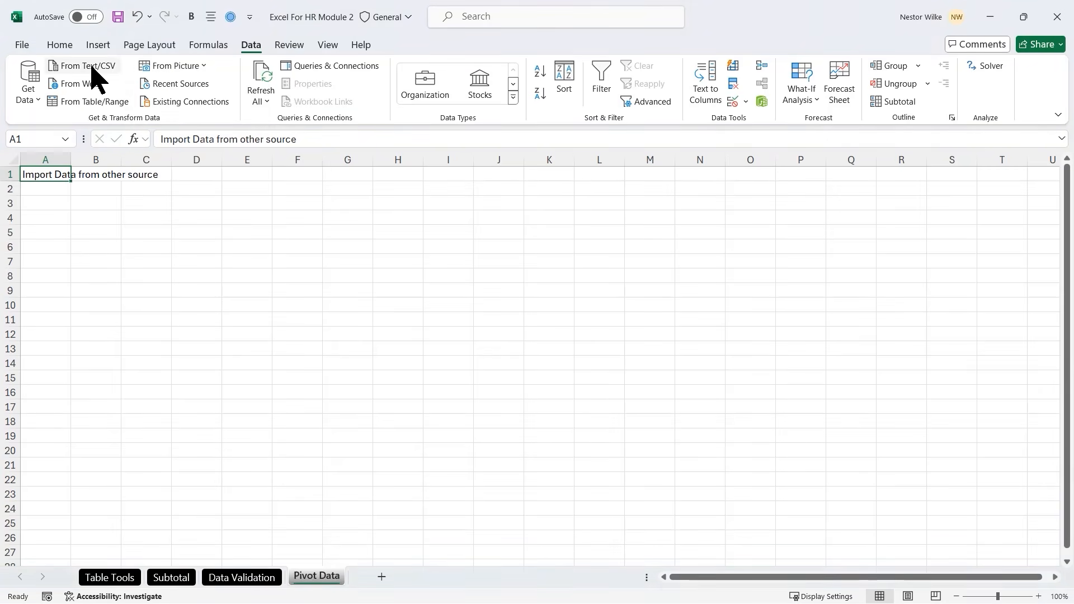
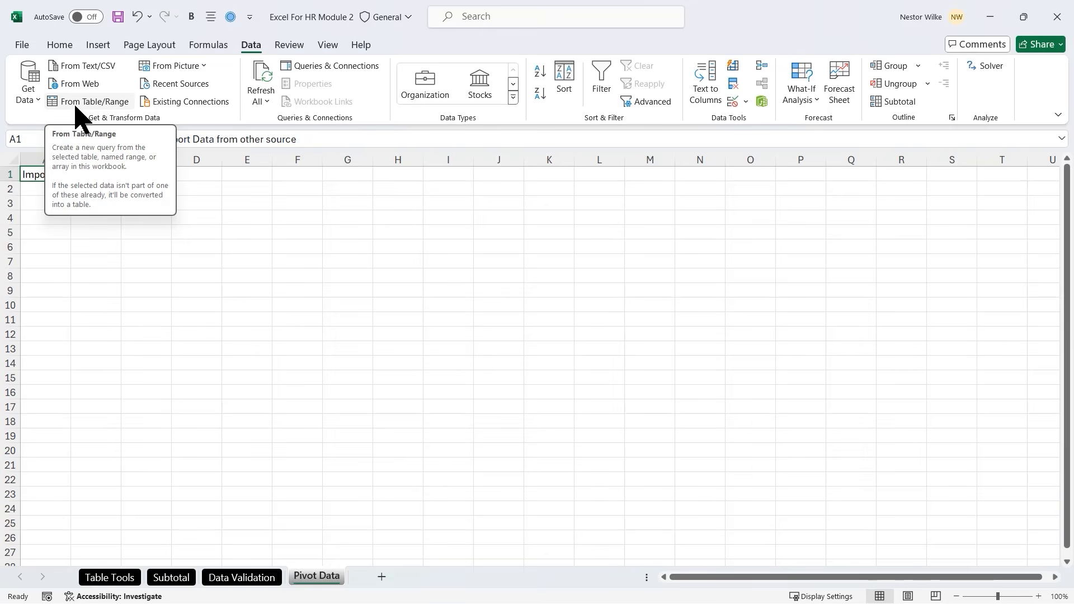
pyautogui.click(38, 100)
pyautogui.moveTo(56, 120)
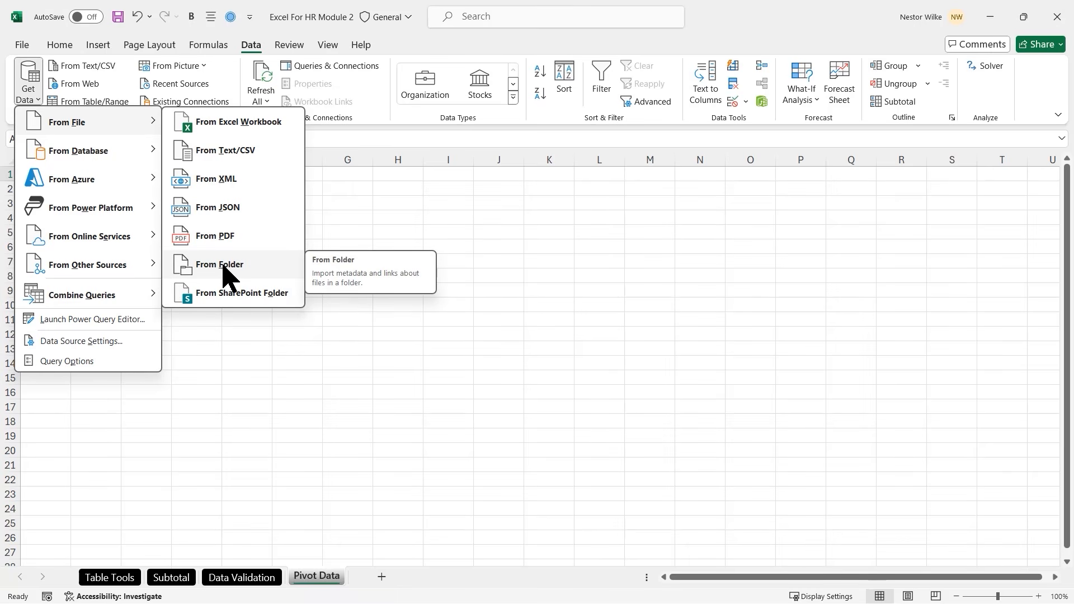
pyautogui.moveTo(136, 237)
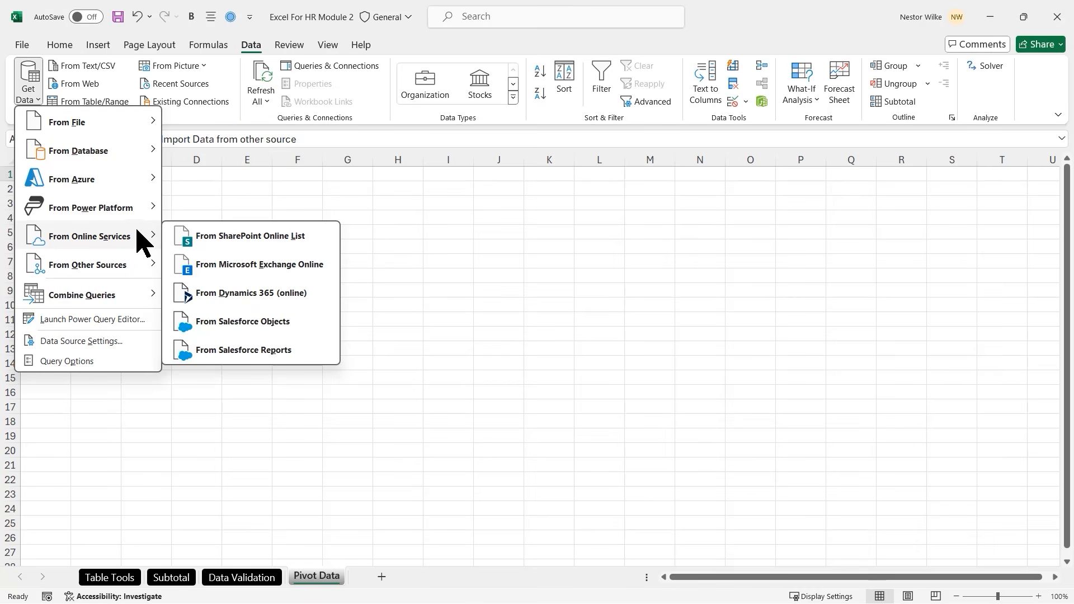
pyautogui.click(305, 200)
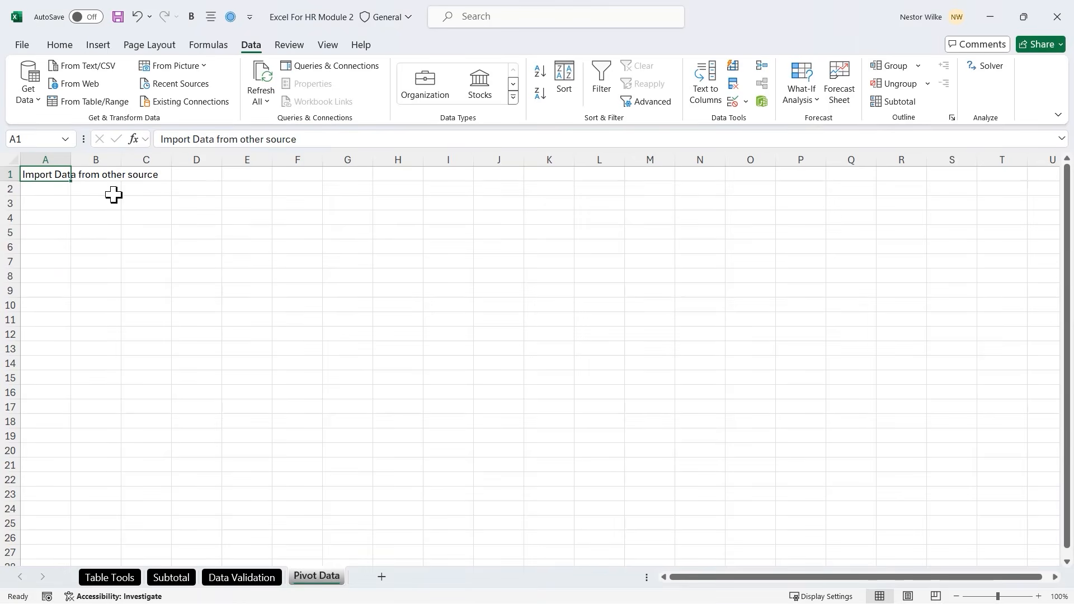
# Clear the text in A1 and open the hr_data file from the Excel For HR folder as a Text/CSV import
pyautogui.press('Delete')
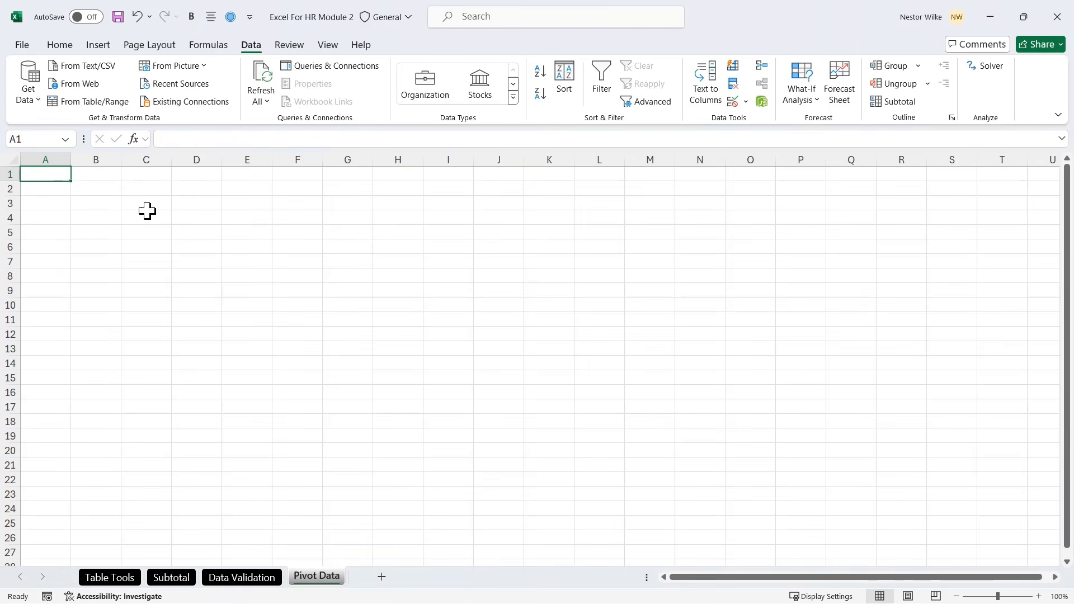
pyautogui.click(98, 72)
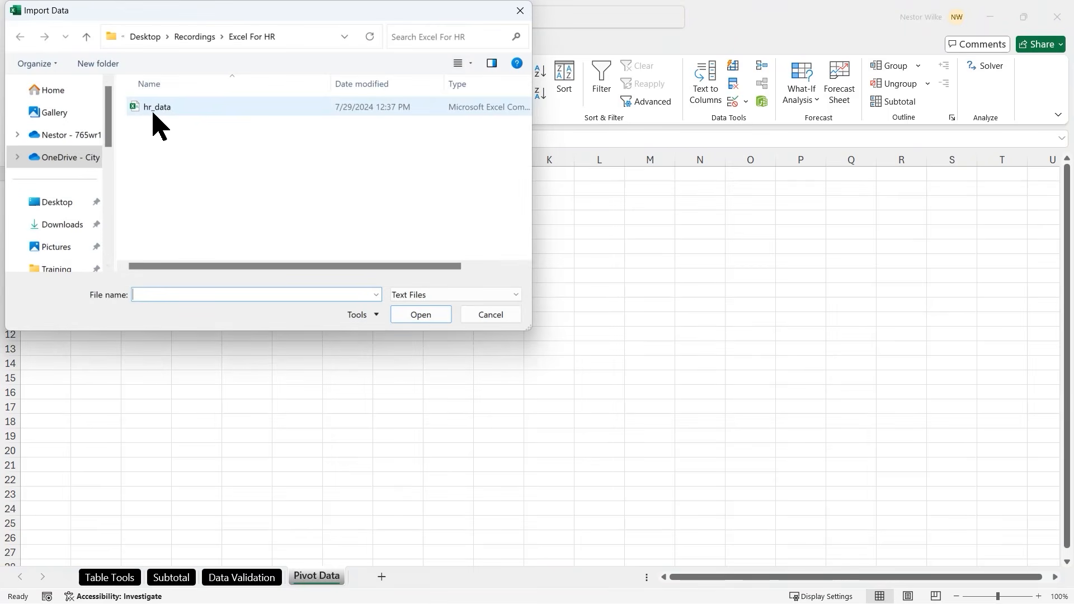
pyautogui.click(155, 111)
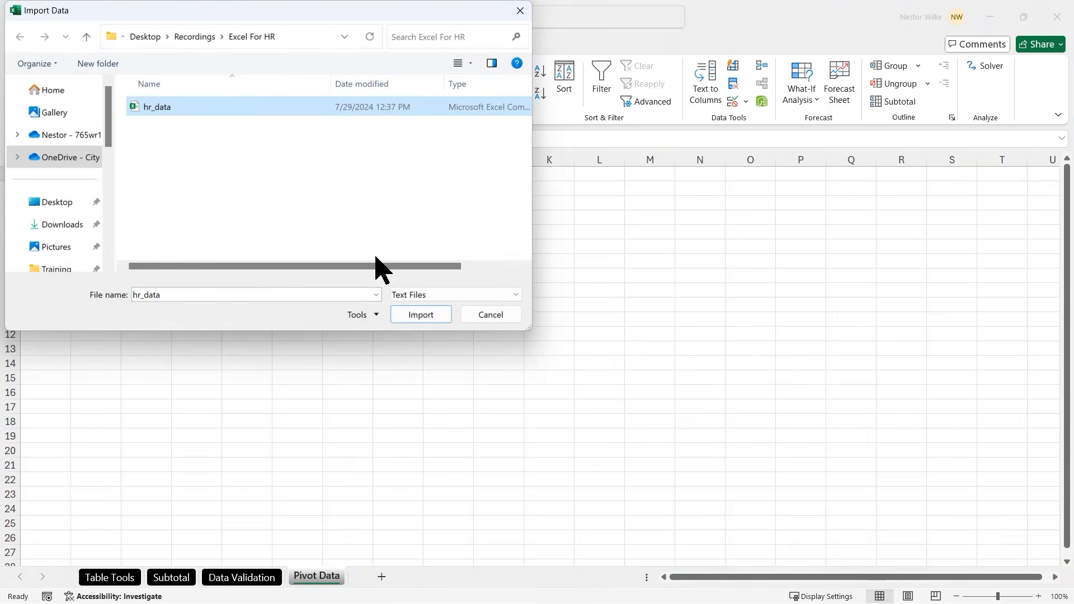
pyautogui.click(419, 313)
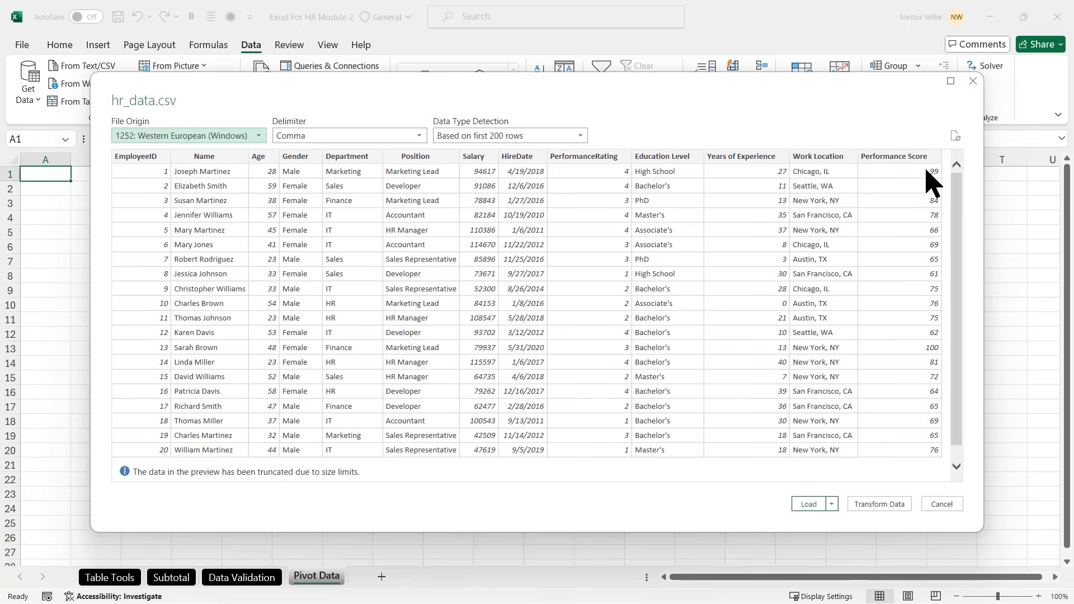
# Check the import preview and delimiter choices, keep Comma, and load hr_data into the workbook
pyautogui.scroll(-1, 957, 246)
pyautogui.scroll(1, 957, 224)
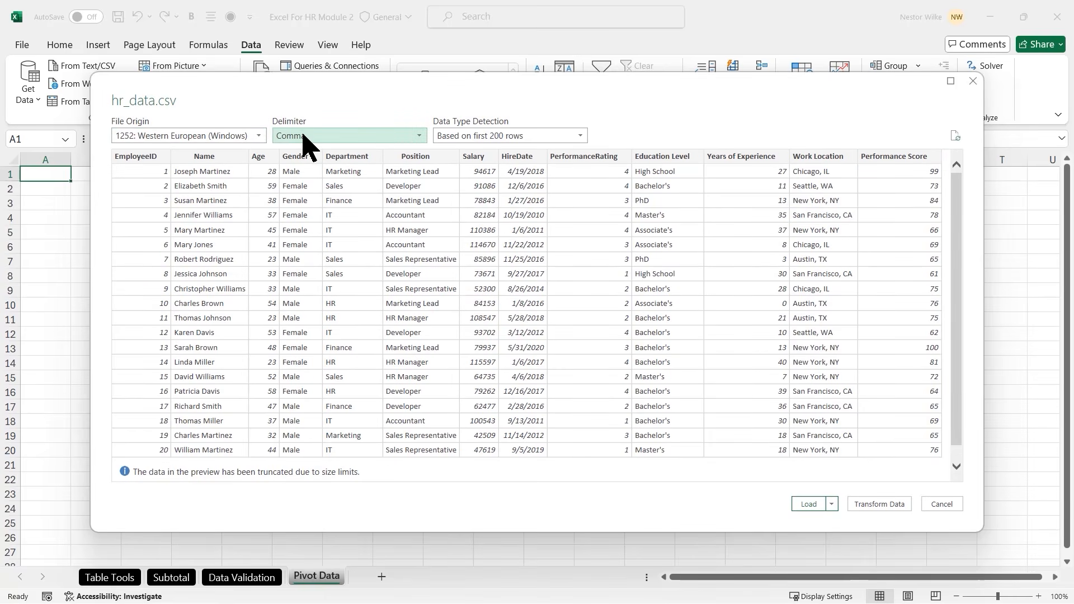
pyautogui.click(419, 137)
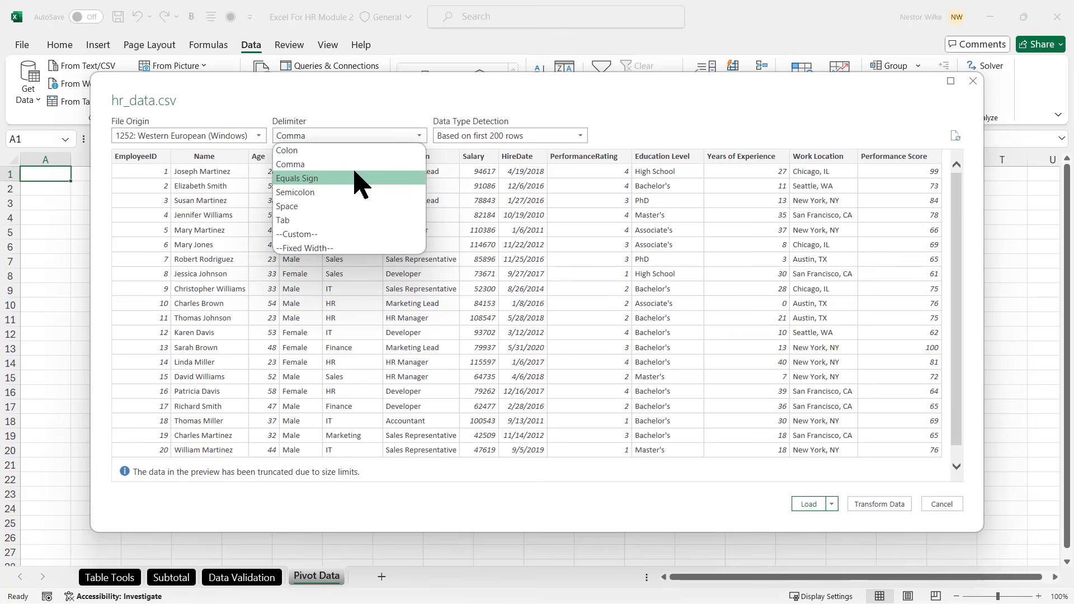
pyautogui.click(664, 126)
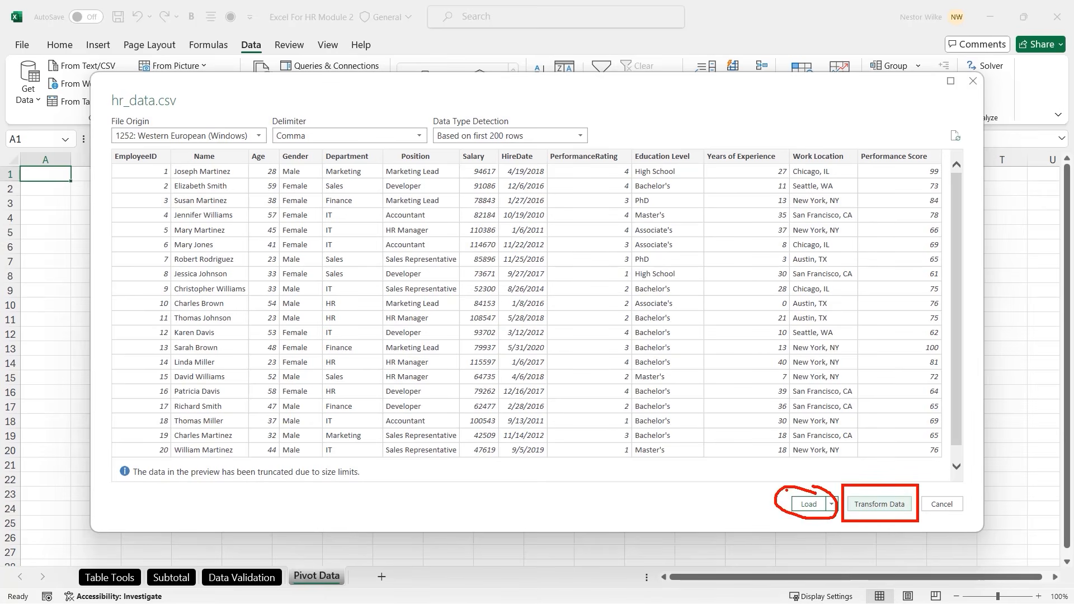
pyautogui.click(810, 504)
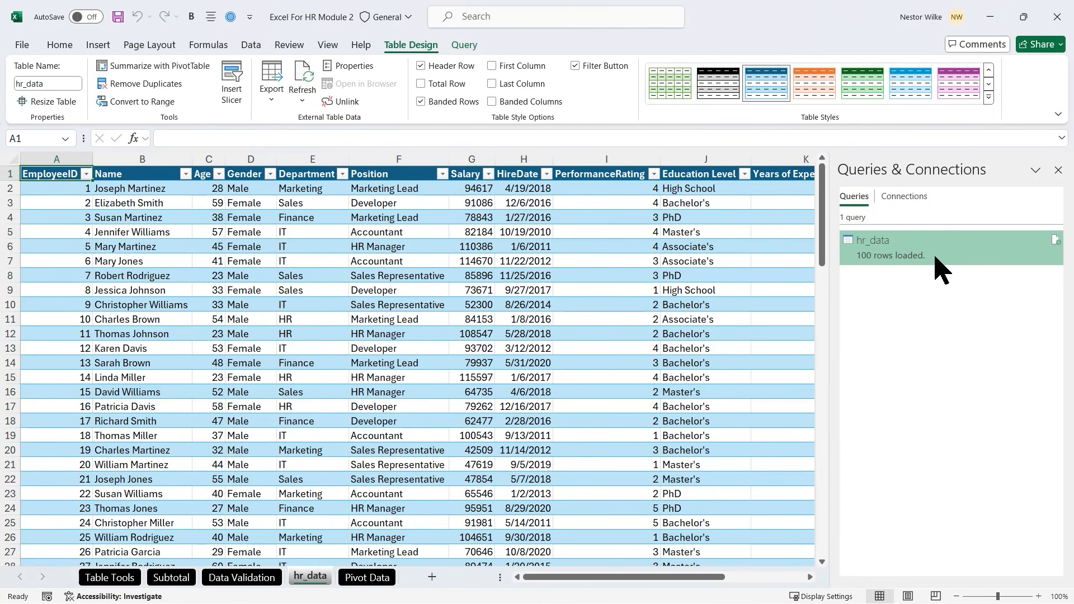
# Examine the hr_data query preview, close Queries & Connections, and look through the rows of the loaded table
pyautogui.moveTo(877, 259)
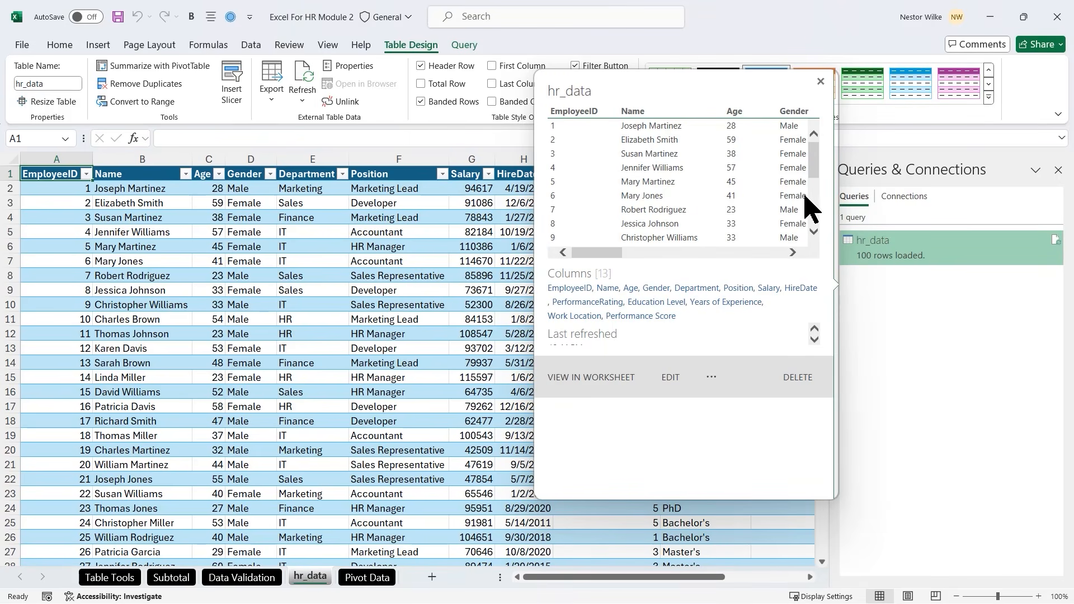
pyautogui.moveTo(813, 165); pyautogui.dragTo(823, 230)
pyautogui.moveTo(593, 255)
pyautogui.mouseDown()
pyautogui.moveTo(769, 265)
pyautogui.moveTo(604, 263)
pyautogui.mouseUp()
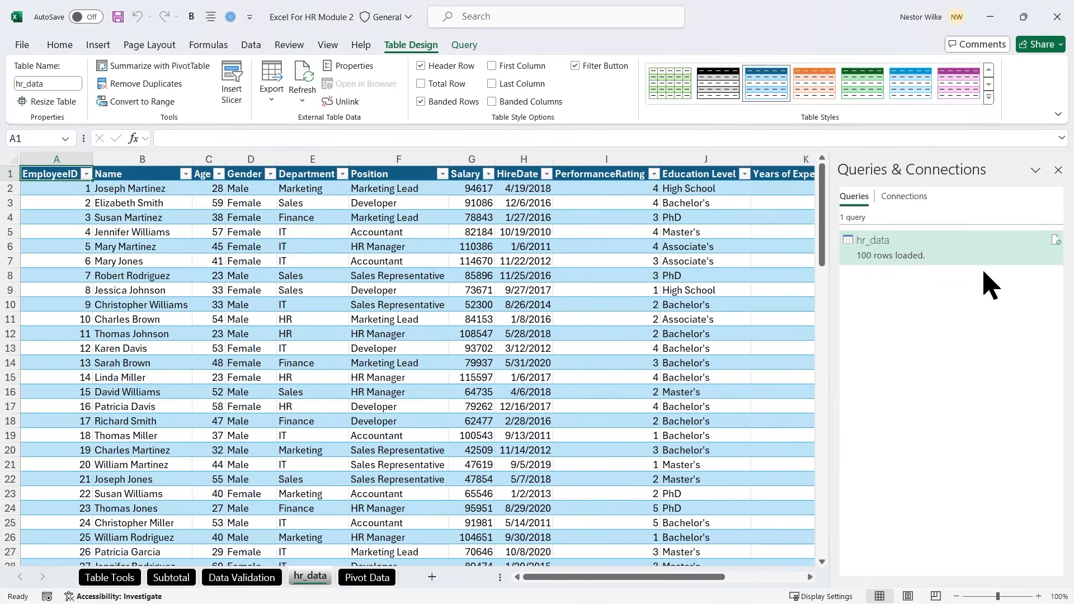
pyautogui.click(1059, 171)
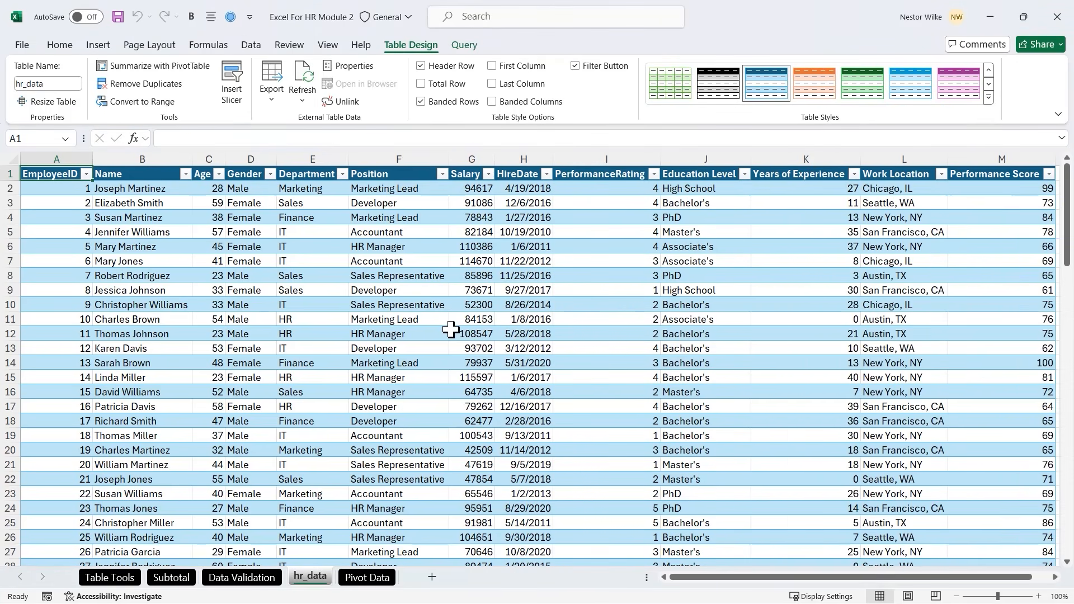
pyautogui.scroll(-13, 451, 330)
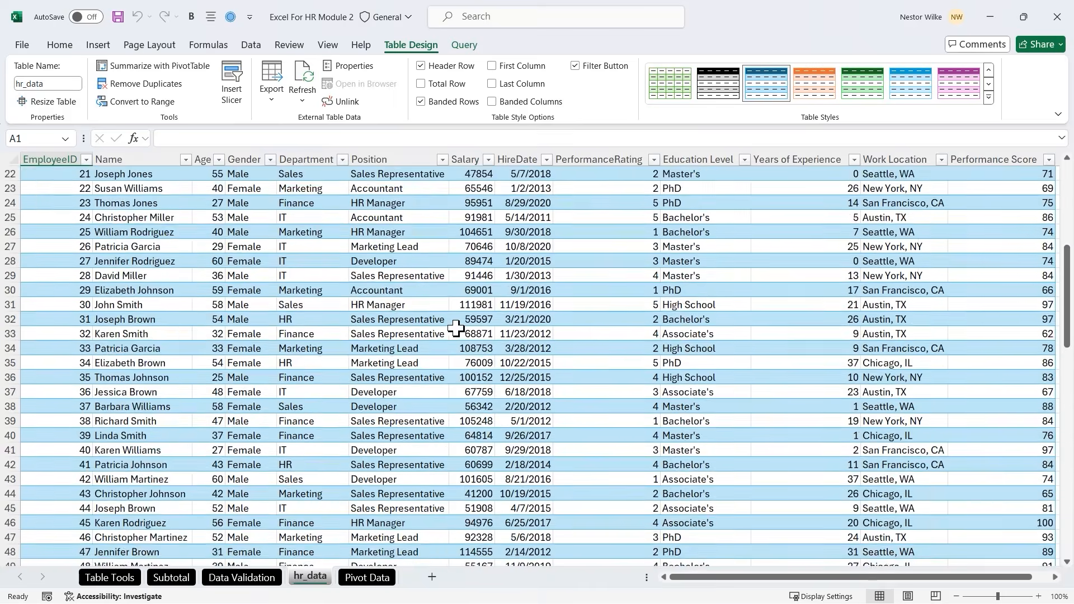
pyautogui.scroll(-15, 455, 333)
pyautogui.scroll(14, 453, 332)
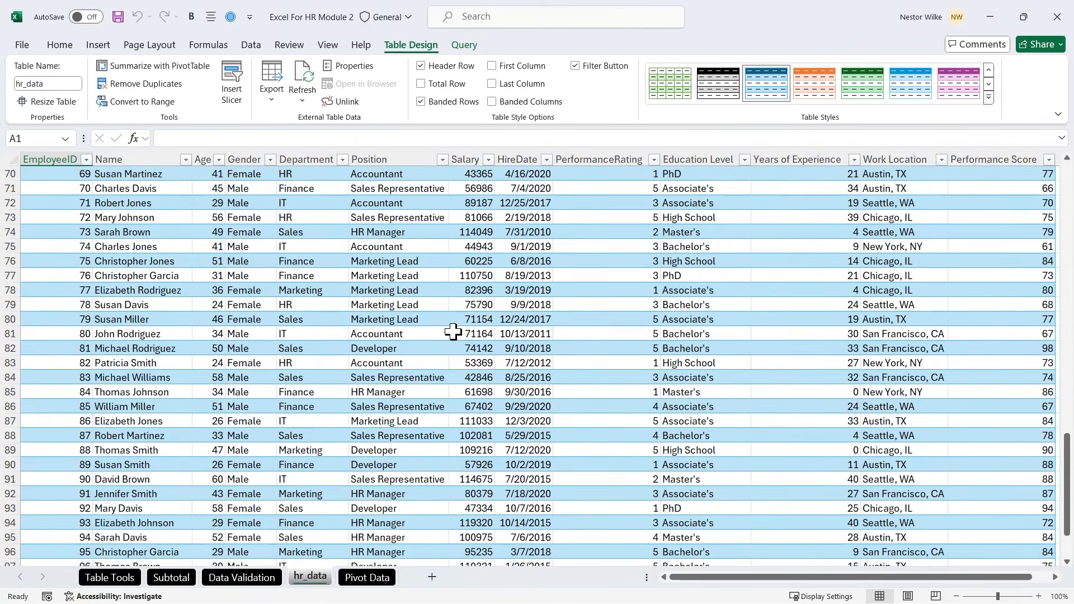
pyautogui.scroll(14, 453, 333)
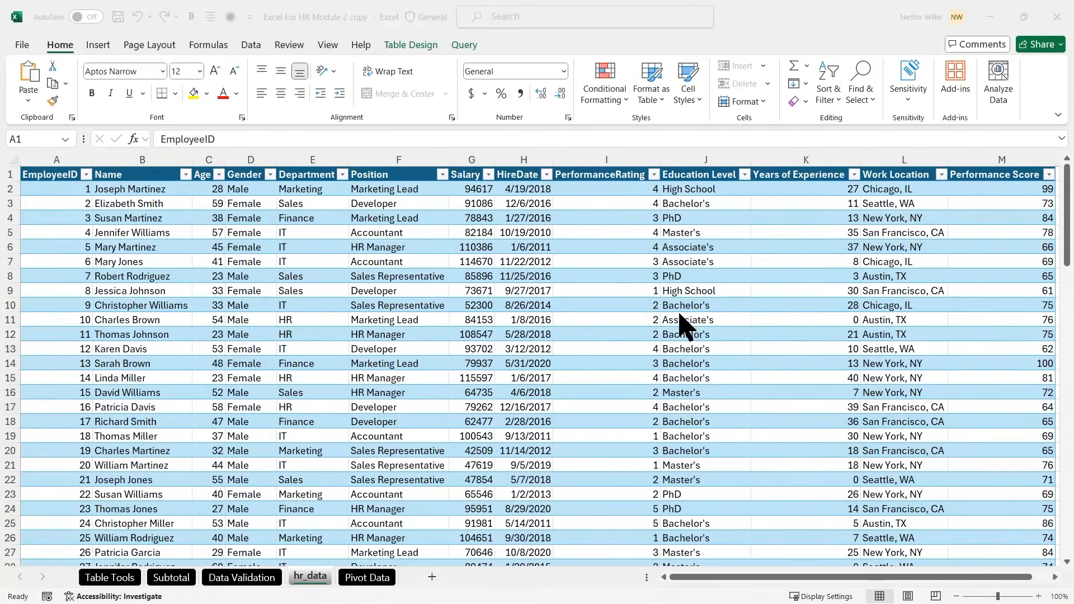
# Select cell F4 in the hr_data table and view the Summarize with PivotTable option without creating a PivotTable
pyautogui.click(445, 219)
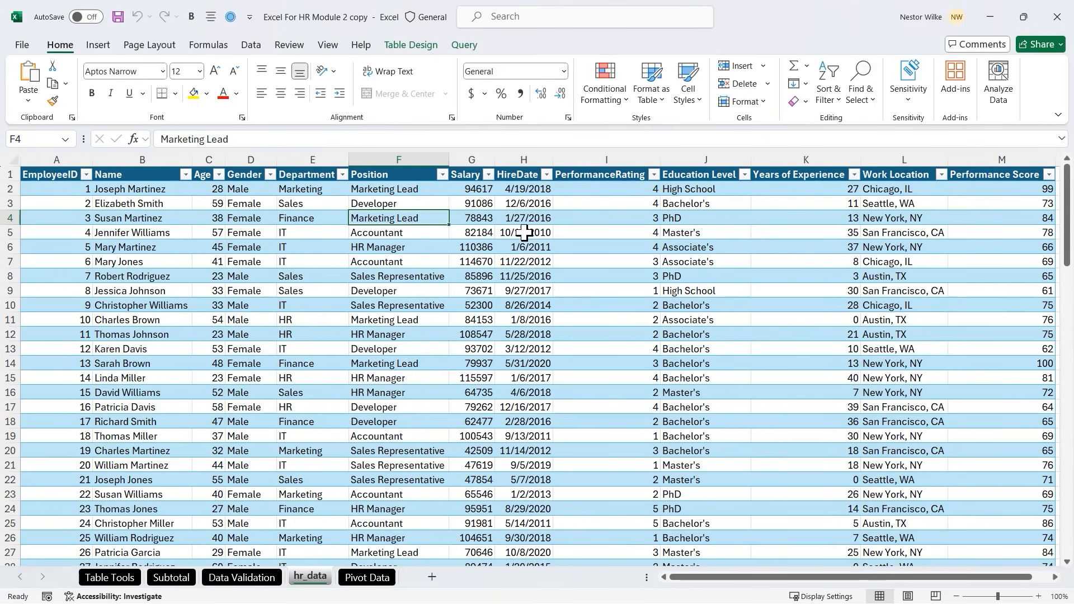
pyautogui.click(414, 46)
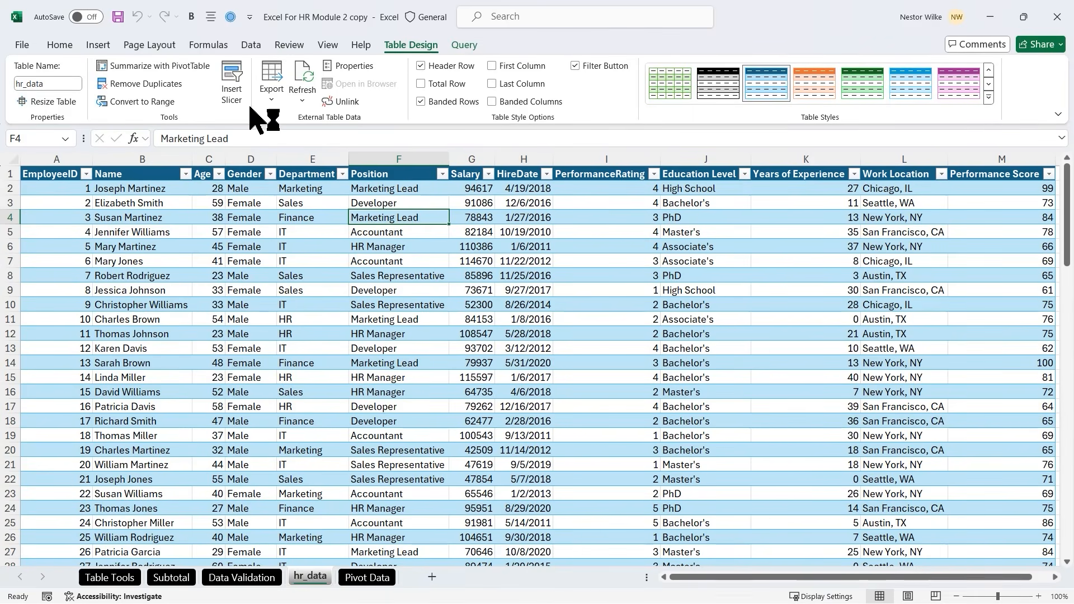
pyautogui.click(148, 67)
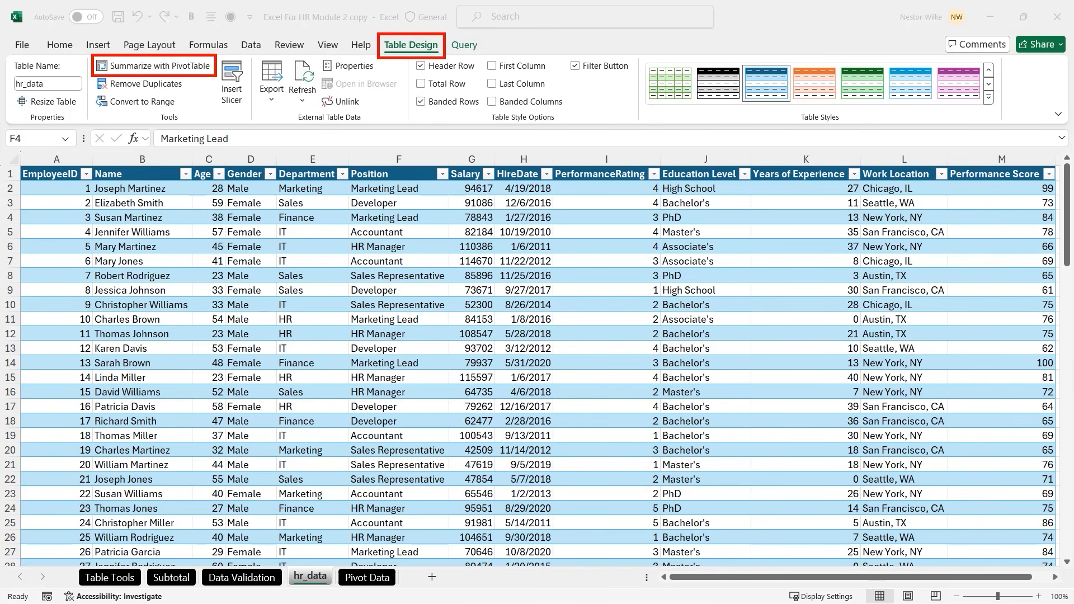
pyautogui.click(281, 223)
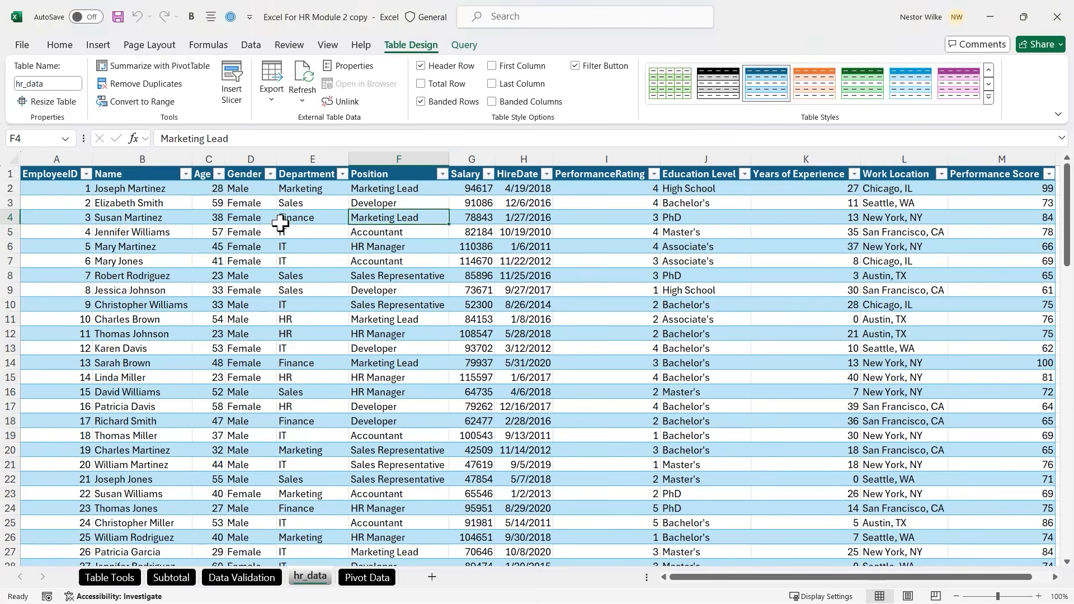
# Open Recommended PivotTables for the hr_data table and preview Sum of Years of Experience by Position in a widened dialog
pyautogui.click(97, 44)
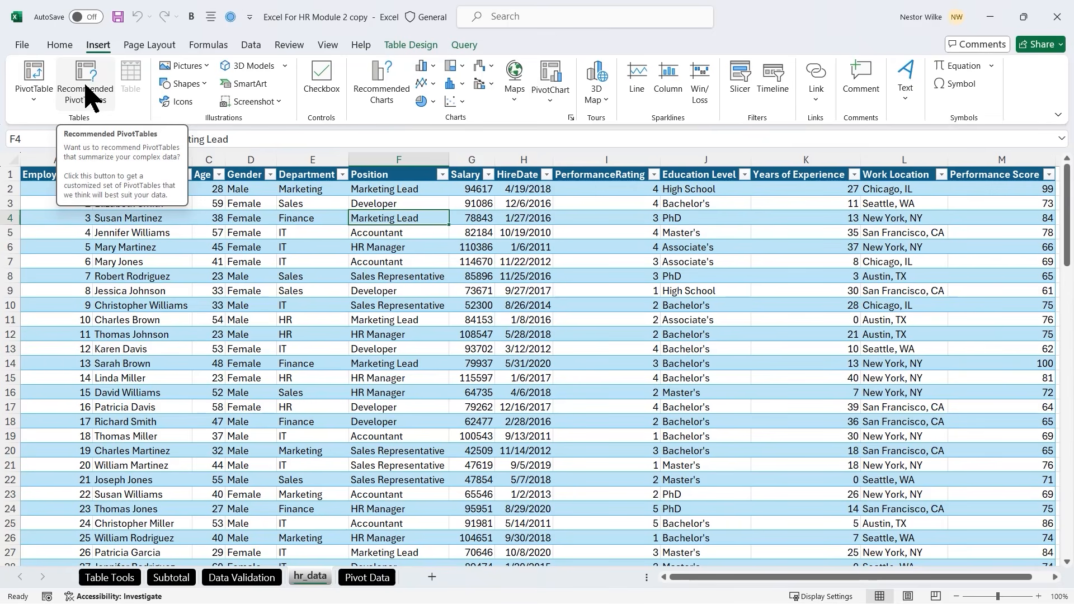
pyautogui.click(91, 79)
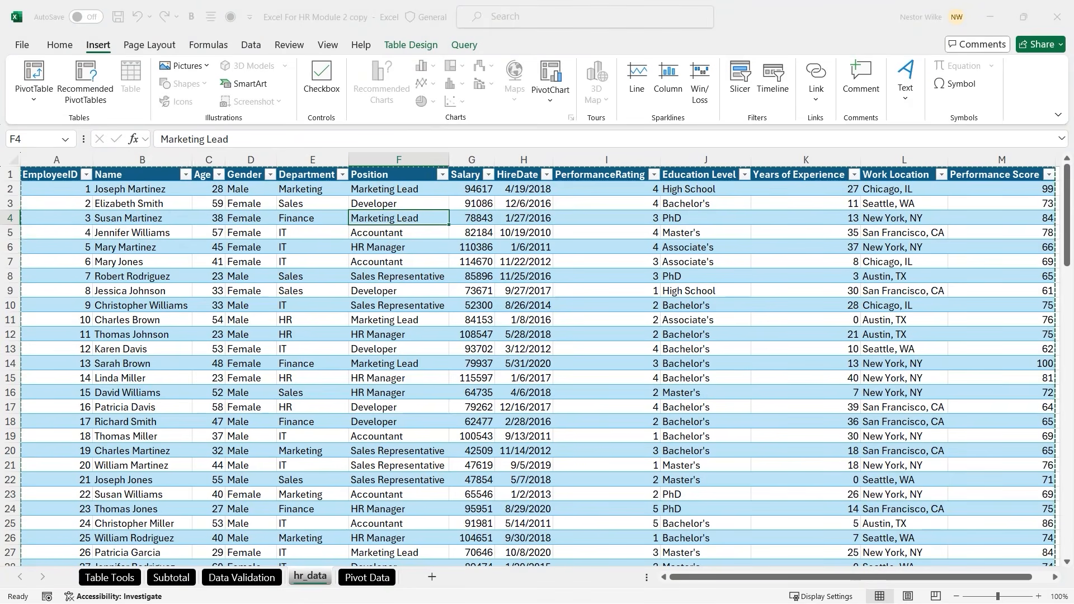
pyautogui.moveTo(582, 97); pyautogui.dragTo(687, 126)
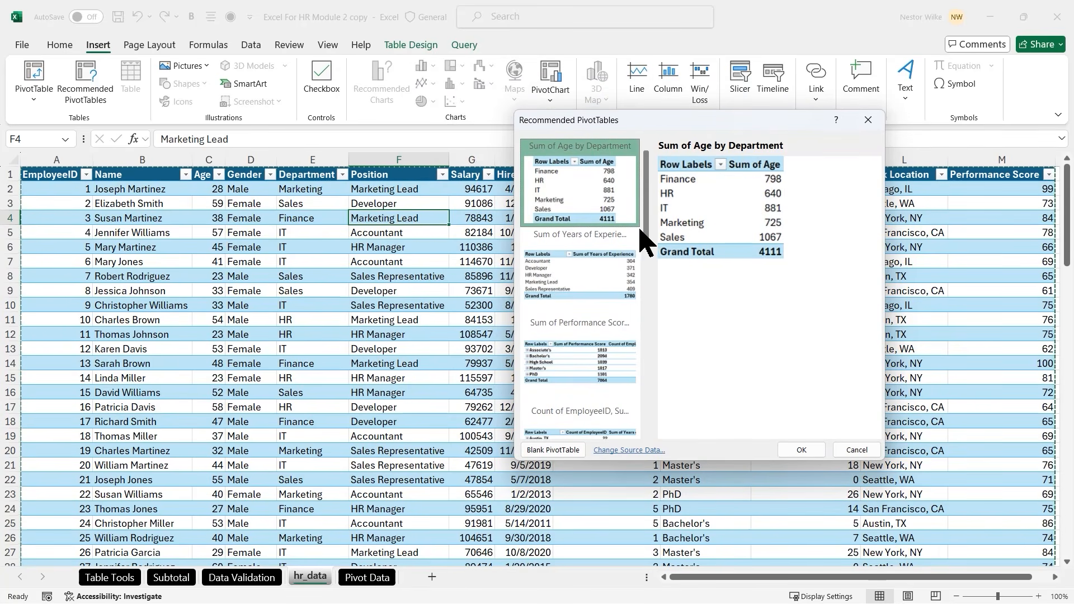
pyautogui.click(595, 271)
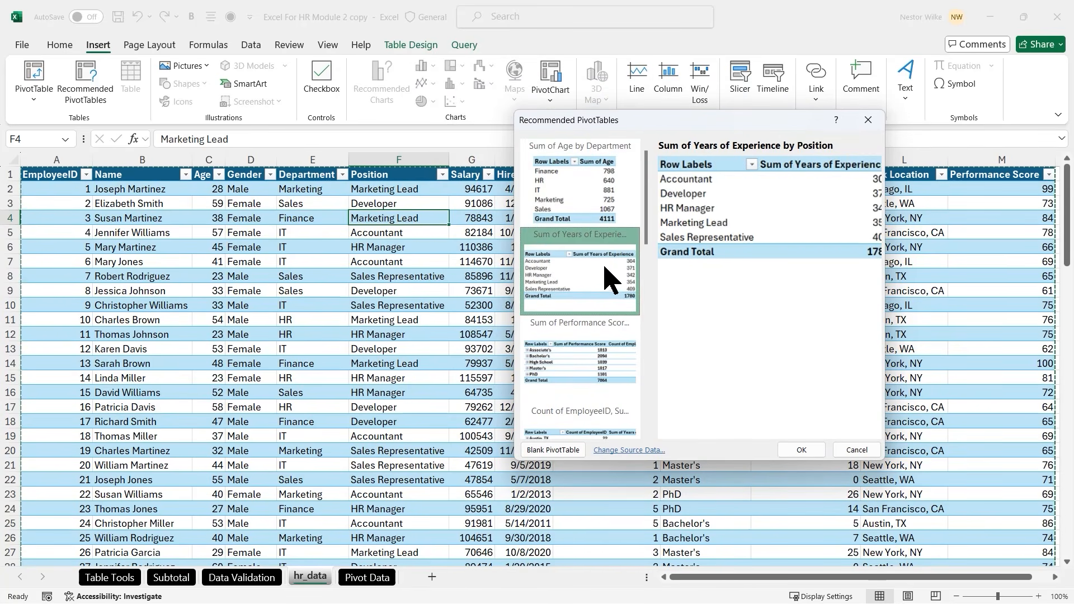
pyautogui.moveTo(885, 267); pyautogui.dragTo(930, 268)
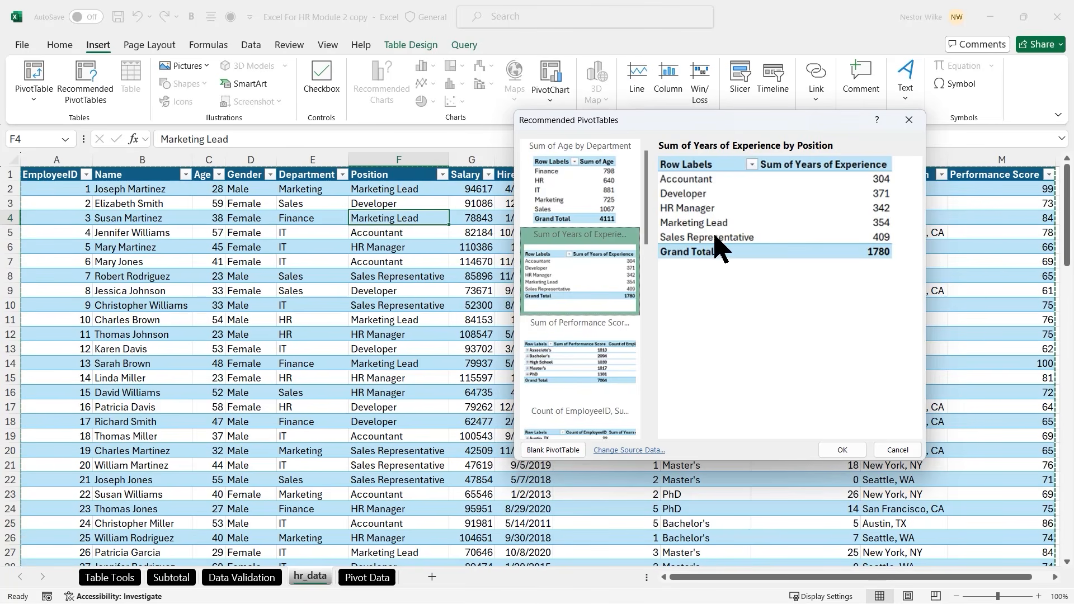
# Preview the recommended PivotTable combining Sum of Performance Score, Count of EmployeeID and Sum of Years of Experience, widening the dialog to read its columns
pyautogui.scroll(-2, 652, 229)
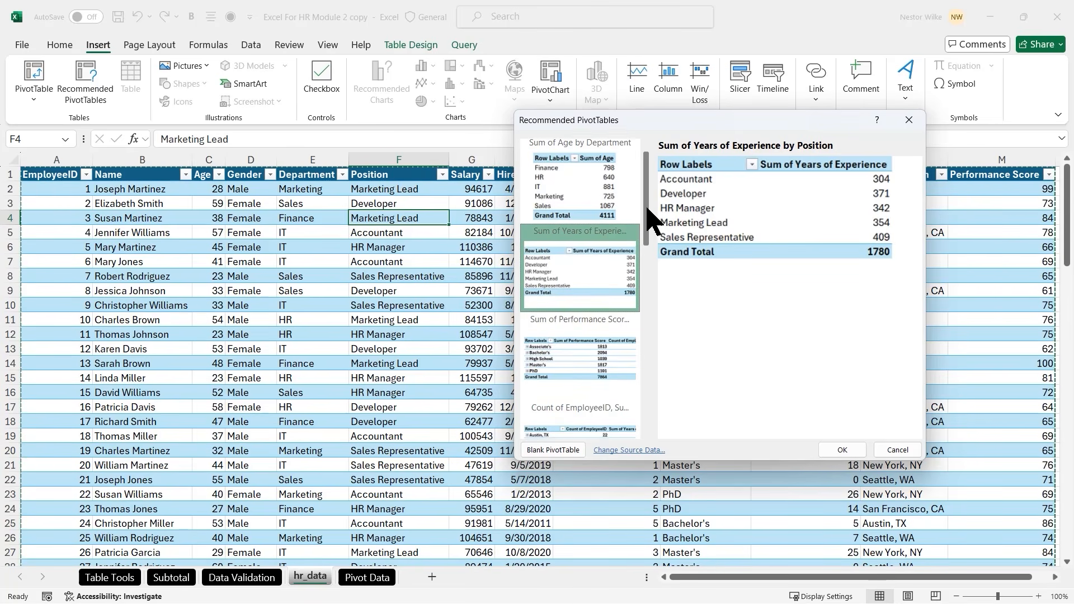
pyautogui.scroll(-5, 652, 229)
pyautogui.click(610, 238)
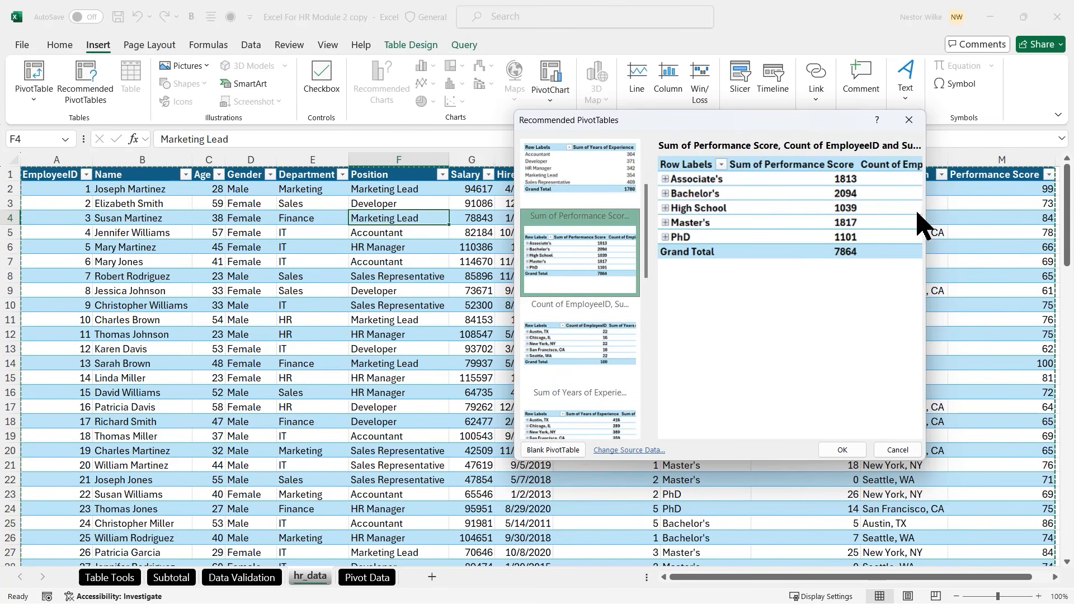
pyautogui.moveTo(927, 209); pyautogui.dragTo(971, 210)
pyautogui.moveTo(1019, 211); pyautogui.dragTo(1032, 212)
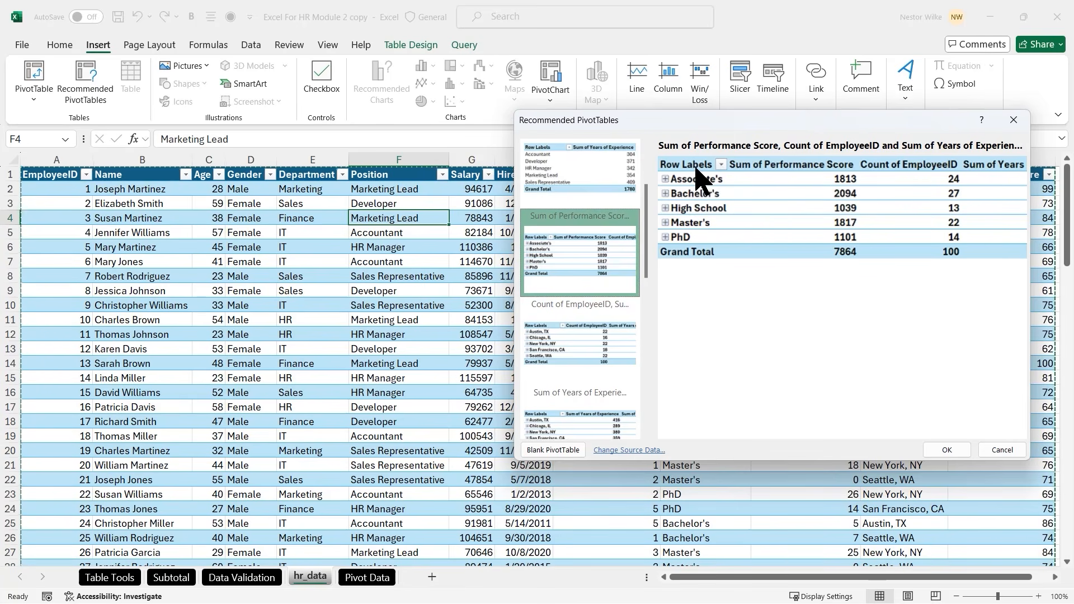
# Create the recommended PivotTable Sum of Age by Department from the hr_data table
pyautogui.scroll(-3, 647, 191)
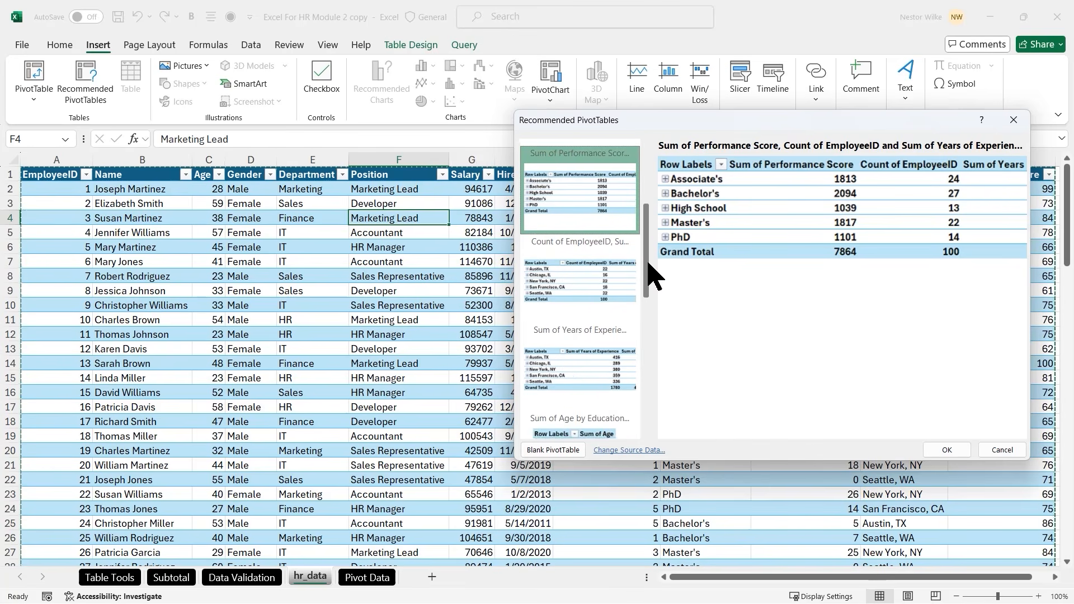
pyautogui.moveTo(649, 273); pyautogui.dragTo(660, 185)
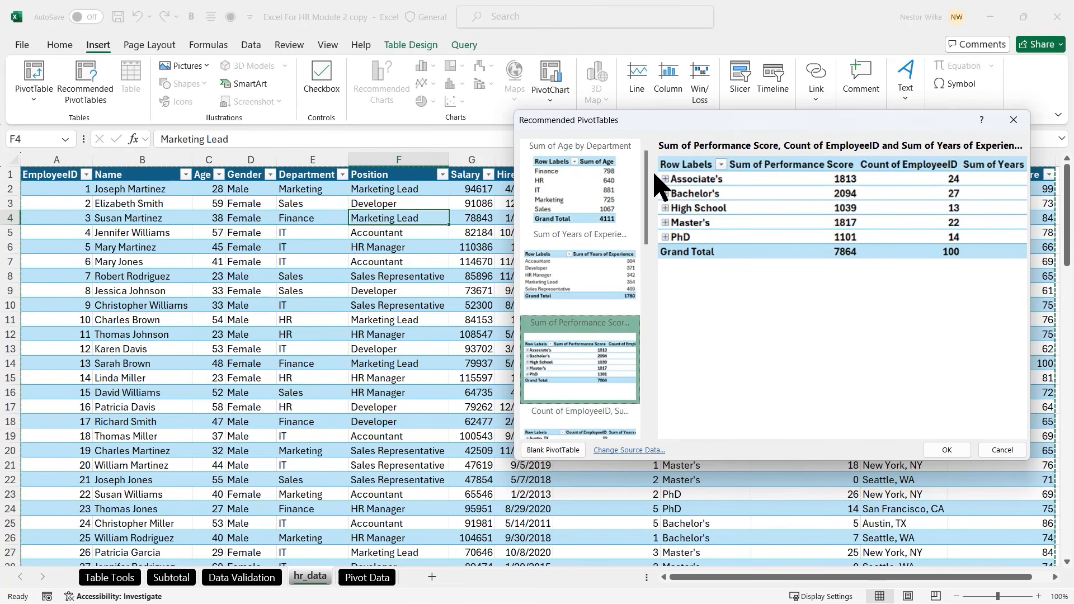
pyautogui.click(596, 193)
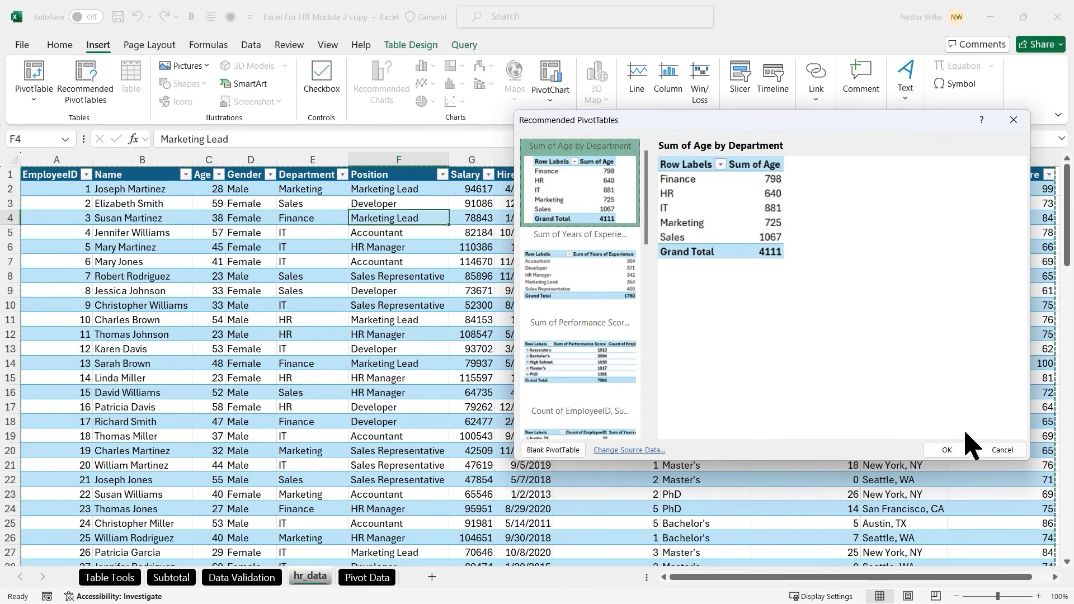
pyautogui.click(947, 451)
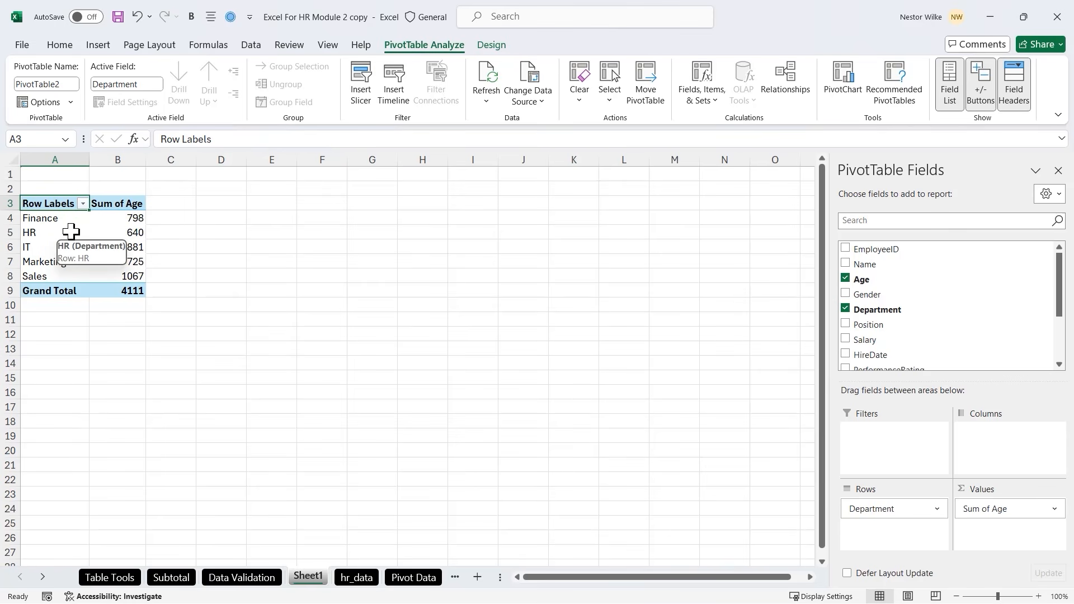
# Change the PivotTable's Age value field to summarize by Average instead of Sum
pyautogui.click(133, 220)
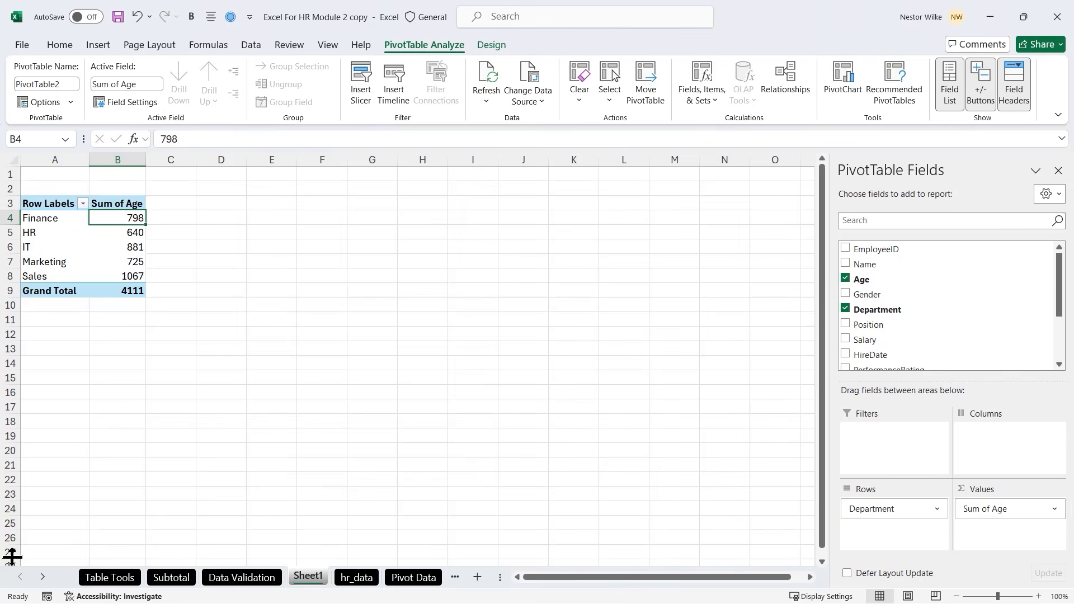
pyautogui.click(1055, 509)
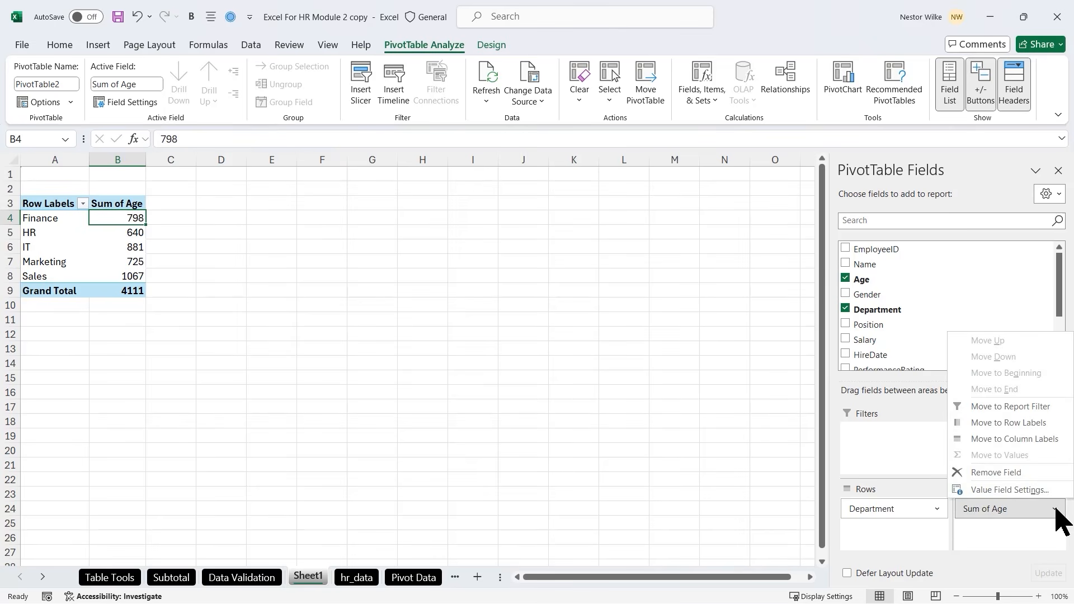
pyautogui.click(1015, 491)
pyautogui.moveTo(496, 53); pyautogui.dragTo(602, 222)
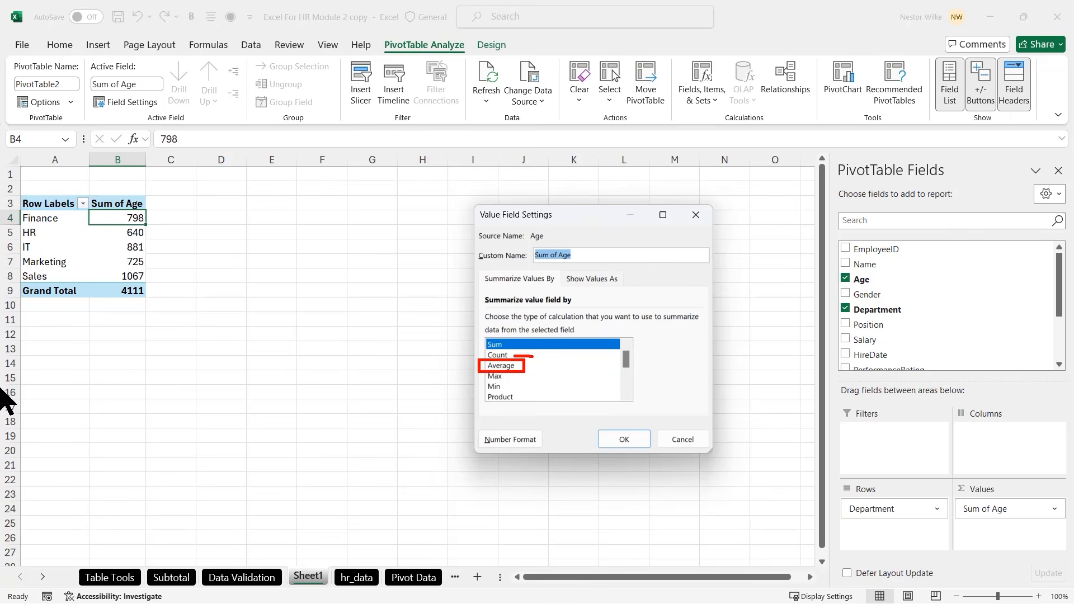
pyautogui.moveTo(626, 358)
pyautogui.mouseDown()
pyautogui.moveTo(631, 389)
pyautogui.moveTo(627, 358)
pyautogui.mouseUp()
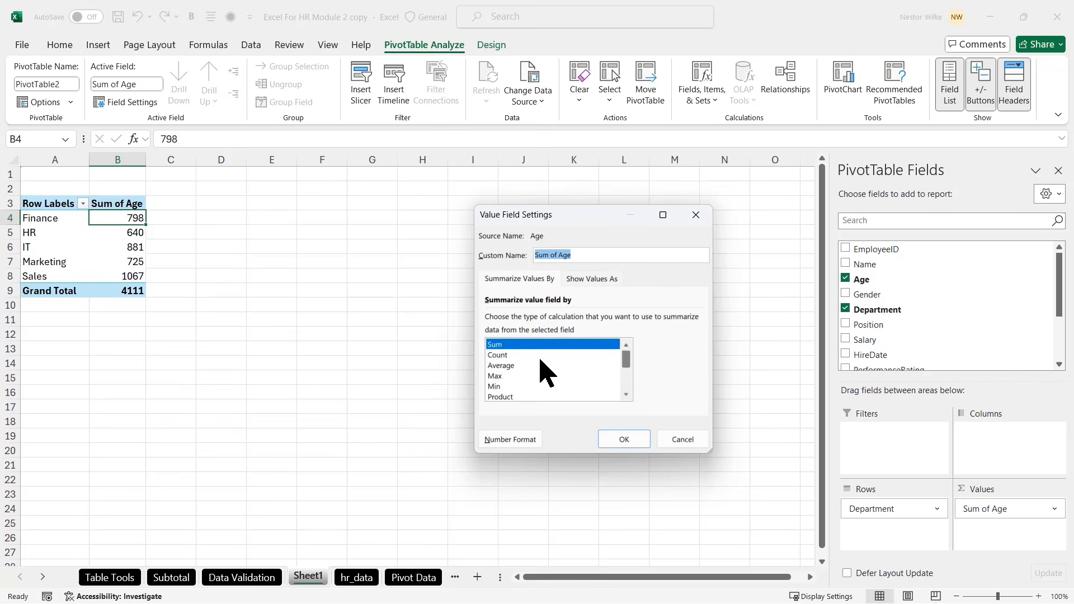
pyautogui.click(502, 367)
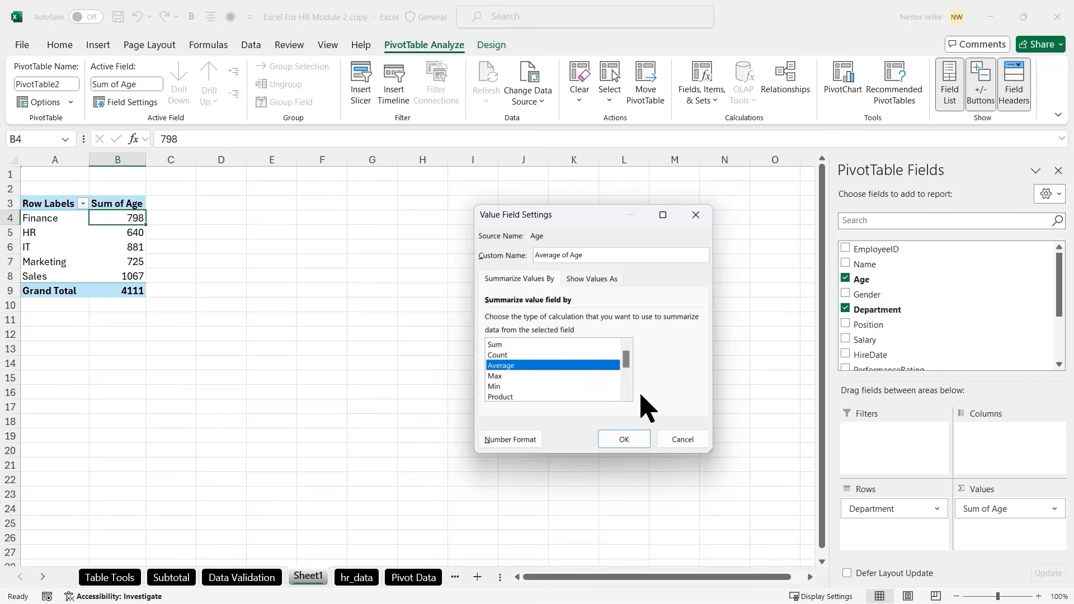
pyautogui.click(625, 440)
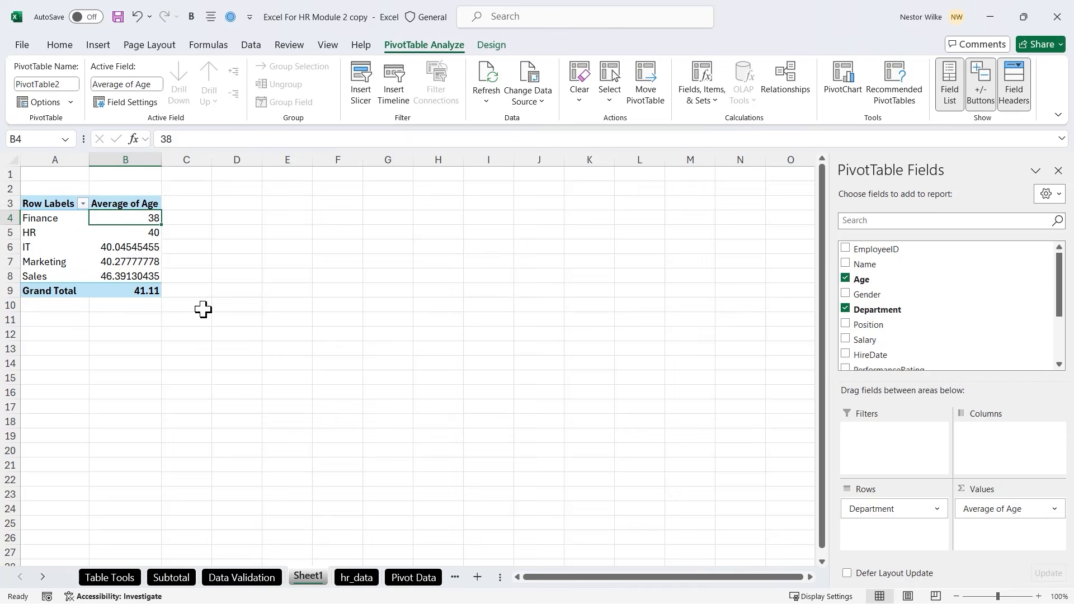
pyautogui.click(1054, 509)
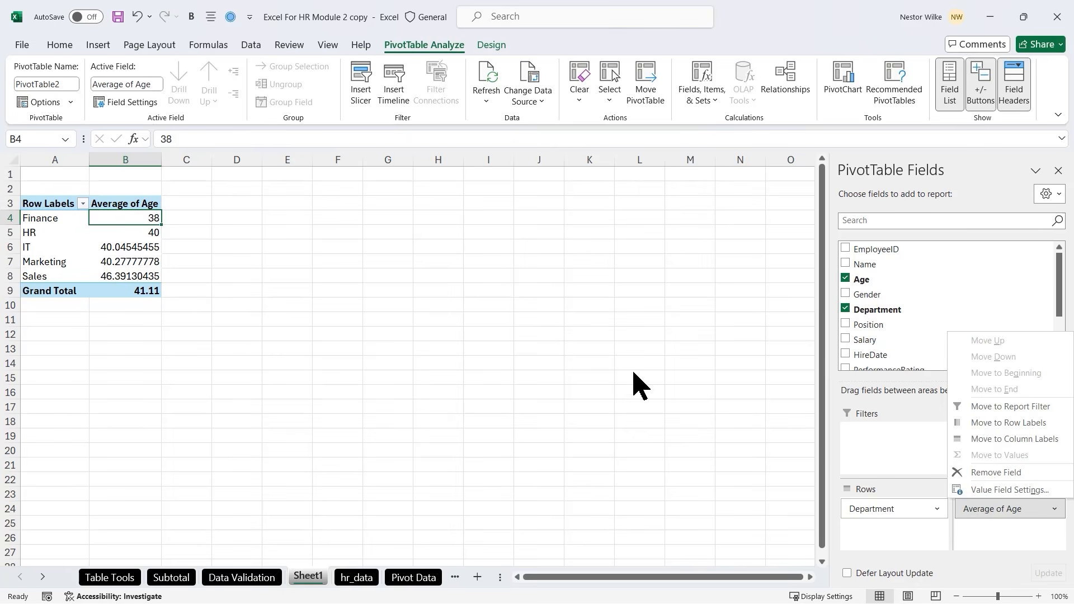
pyautogui.click(1002, 490)
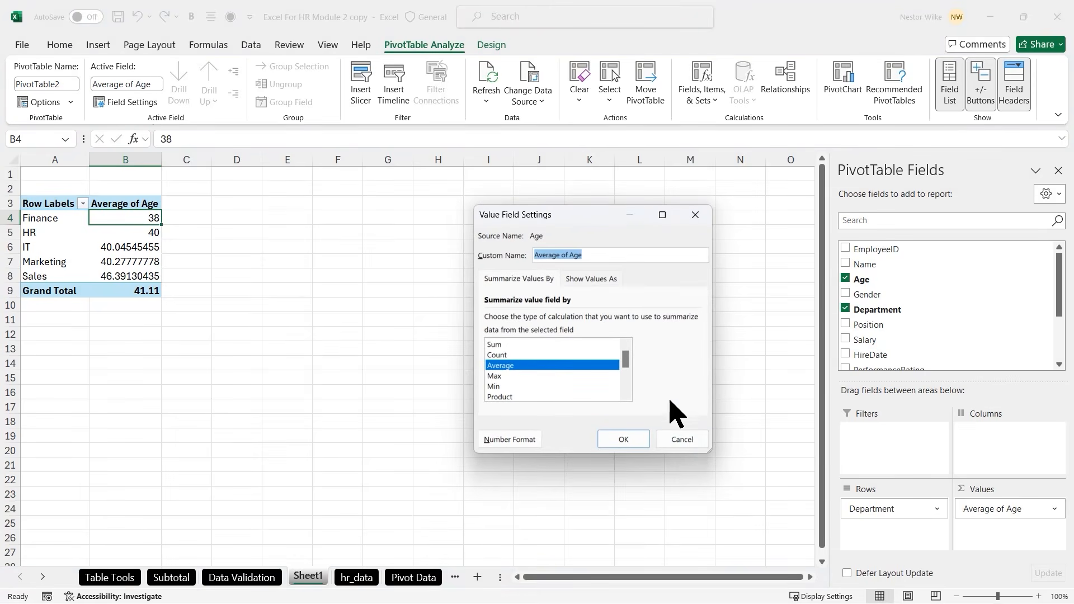
pyautogui.click(687, 442)
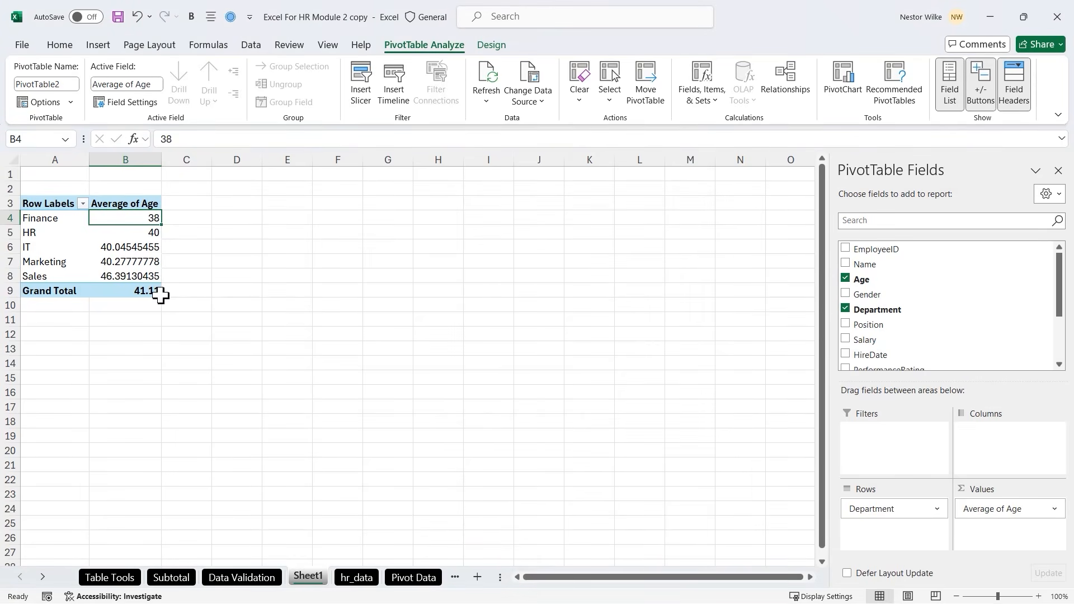
# Format the Average of Age value field as Number with 1 decimal place through its value field settings
pyautogui.rightClick(143, 290)
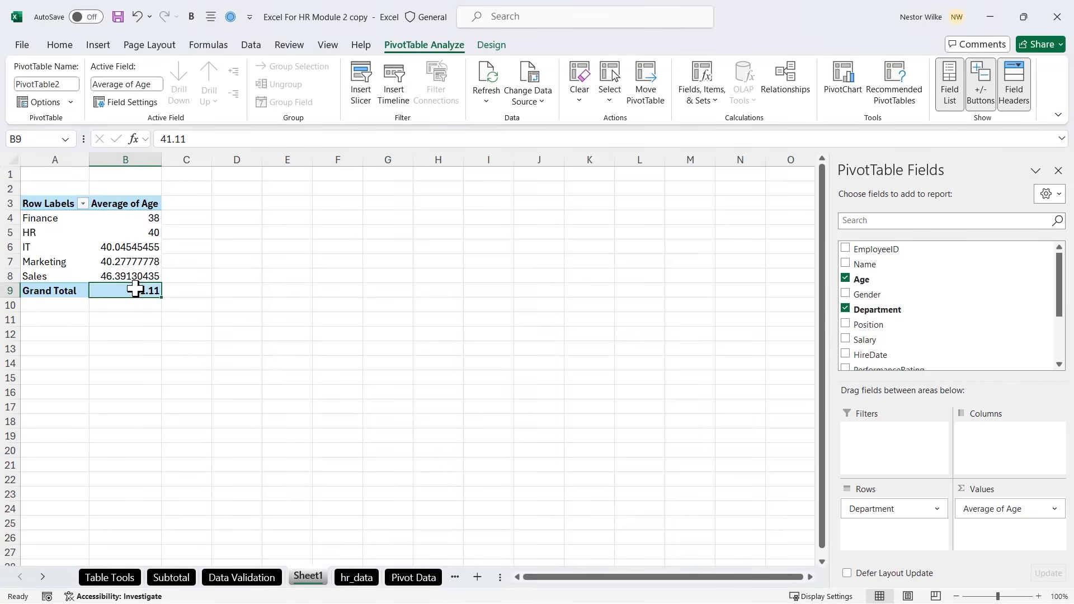
pyautogui.rightClick(135, 289)
pyautogui.click(201, 513)
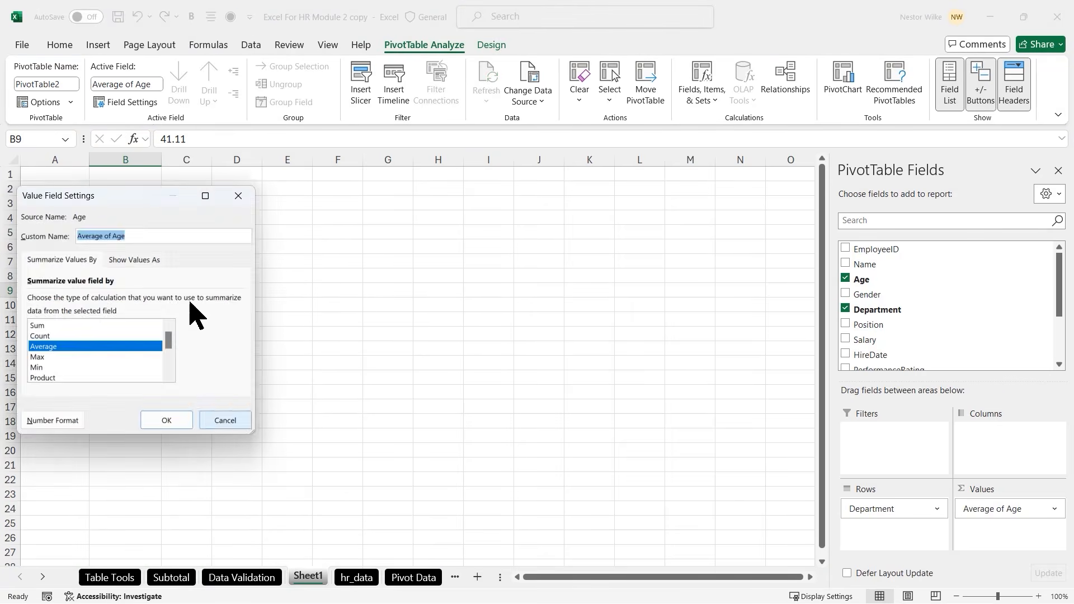
pyautogui.moveTo(179, 193); pyautogui.dragTo(502, 193)
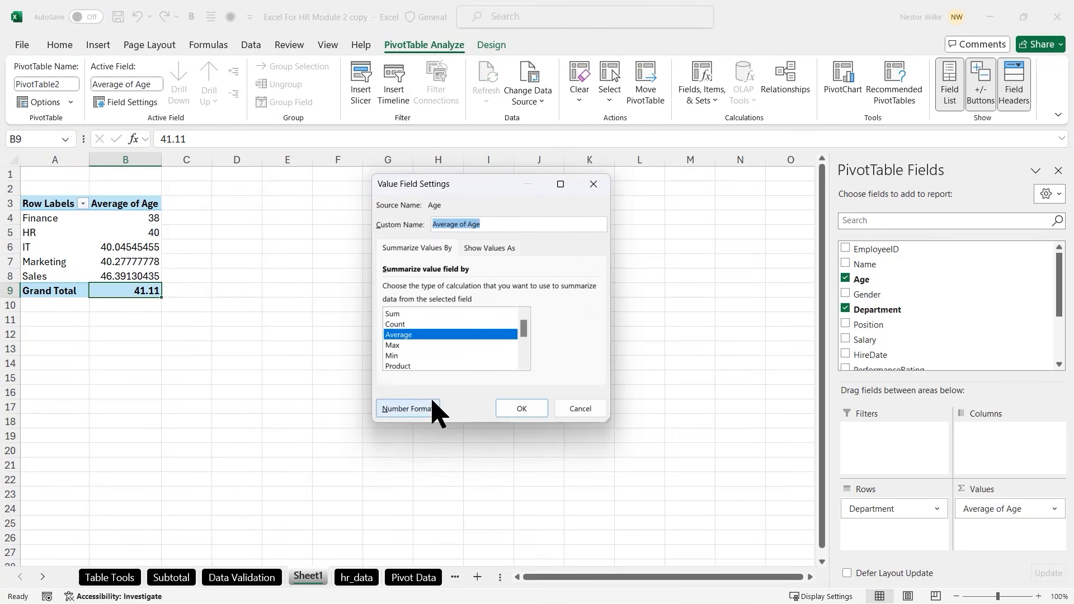
pyautogui.click(408, 409)
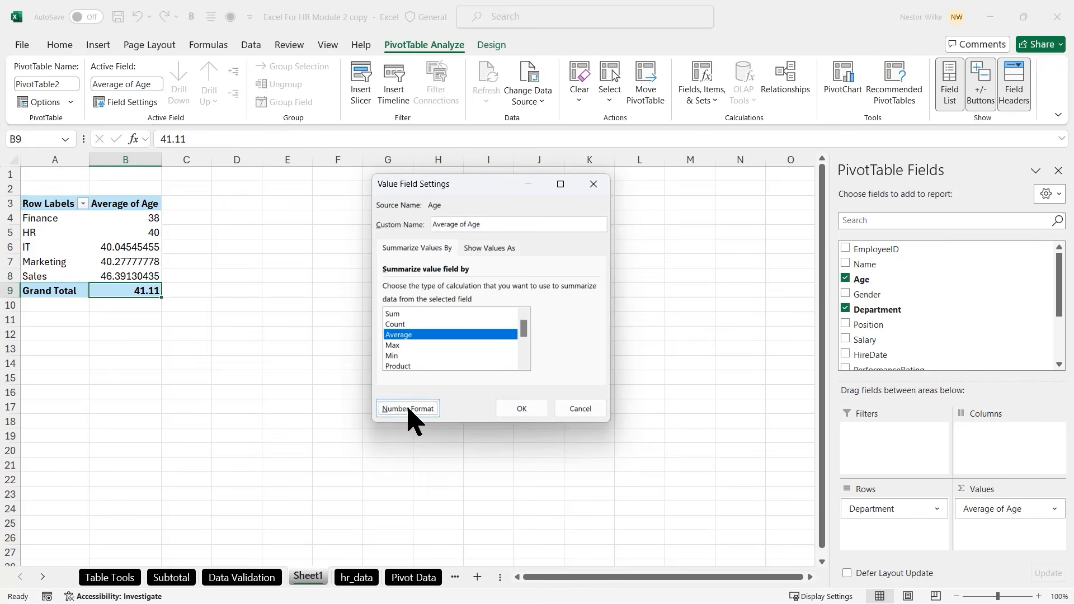
pyautogui.moveTo(108, 128); pyautogui.dragTo(364, 122)
pyautogui.click(295, 192)
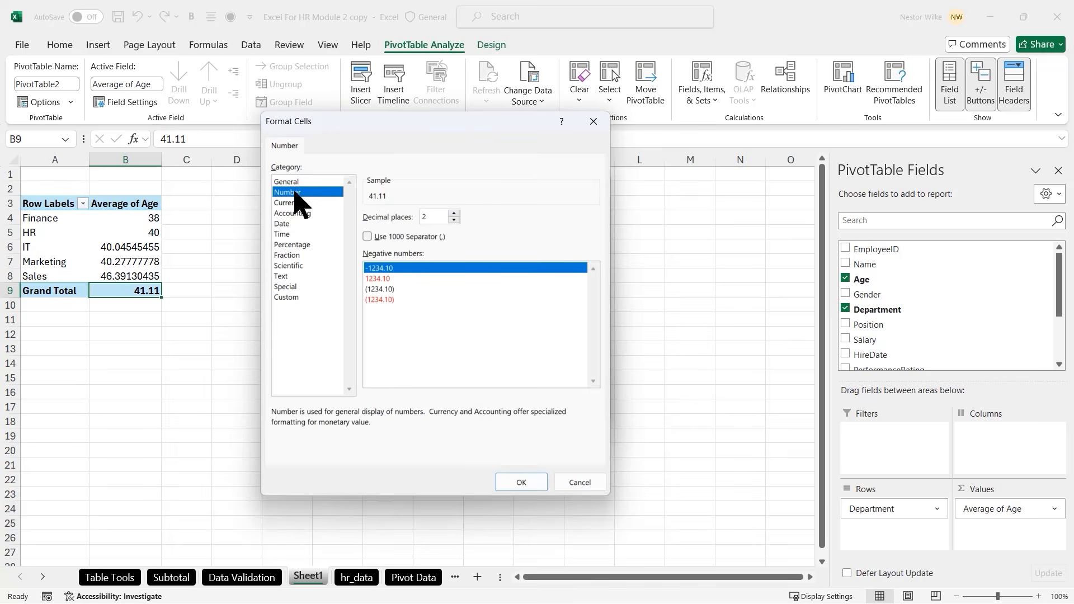
pyautogui.click(454, 220)
pyautogui.click(523, 484)
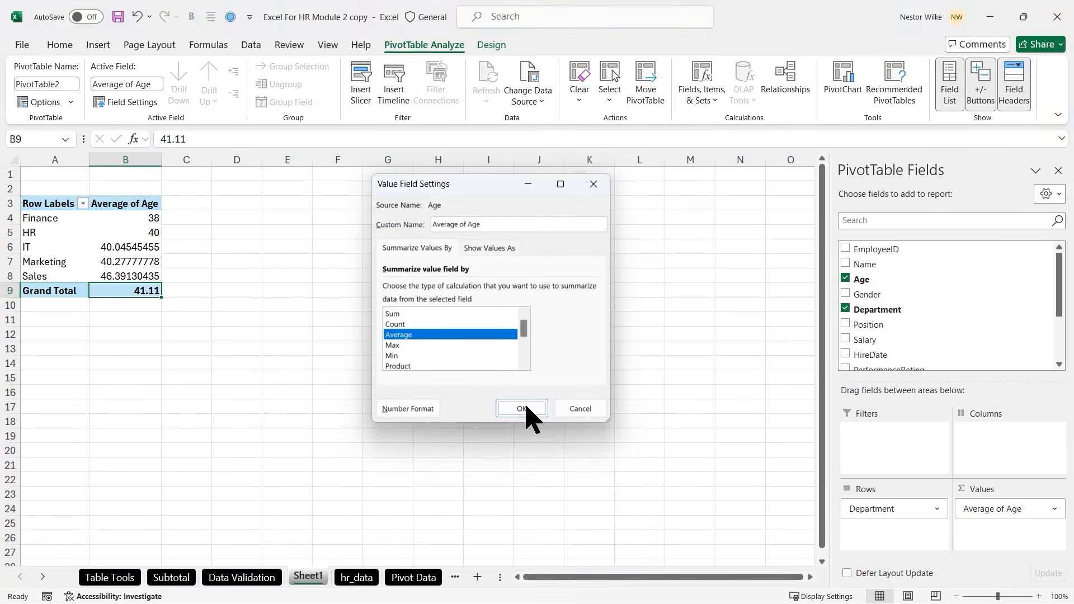
pyautogui.click(521, 409)
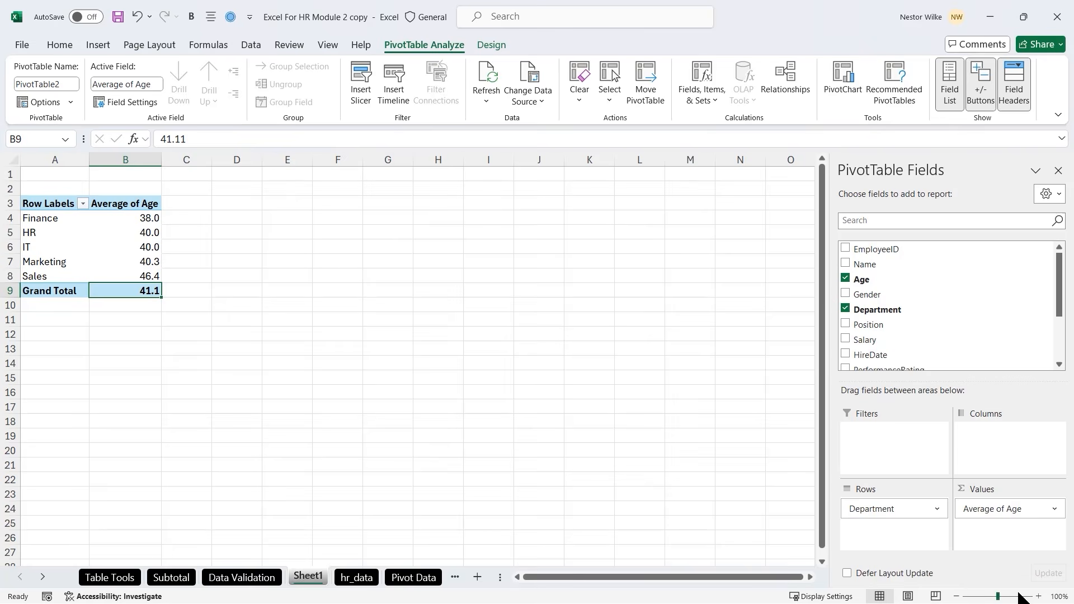
# Zoom the PivotTable sheet to 120% and read the average age for each department
pyautogui.click(1038, 596)
pyautogui.click(1039, 597)
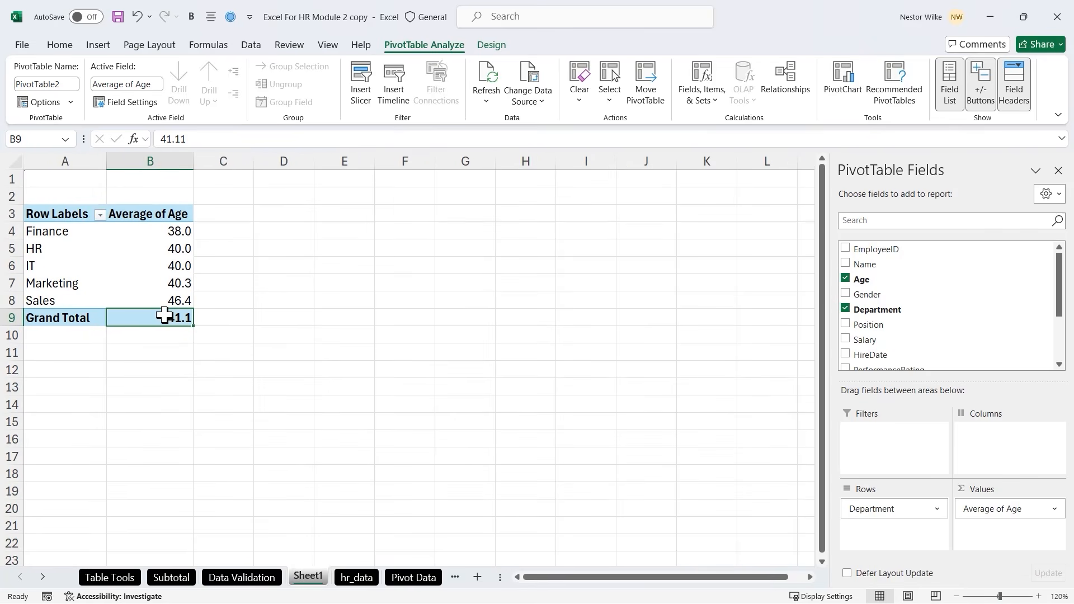
pyautogui.moveTo(161, 232)
pyautogui.moveTo(170, 296)
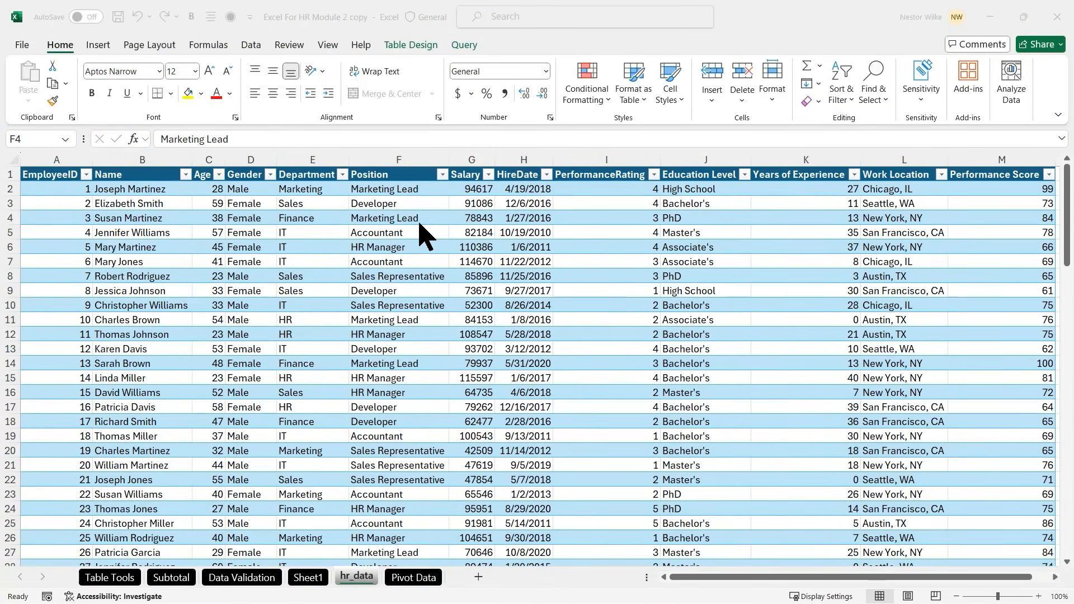
# Insert a blank PivotTable on a new worksheet using the hr_data table as its source
pyautogui.click(400, 216)
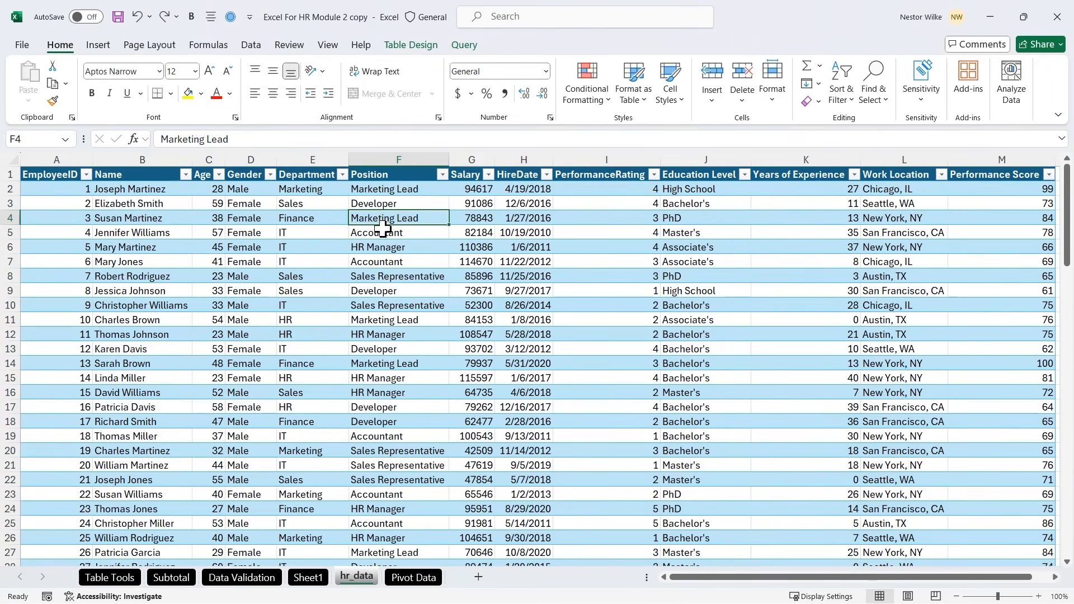
pyautogui.click(99, 47)
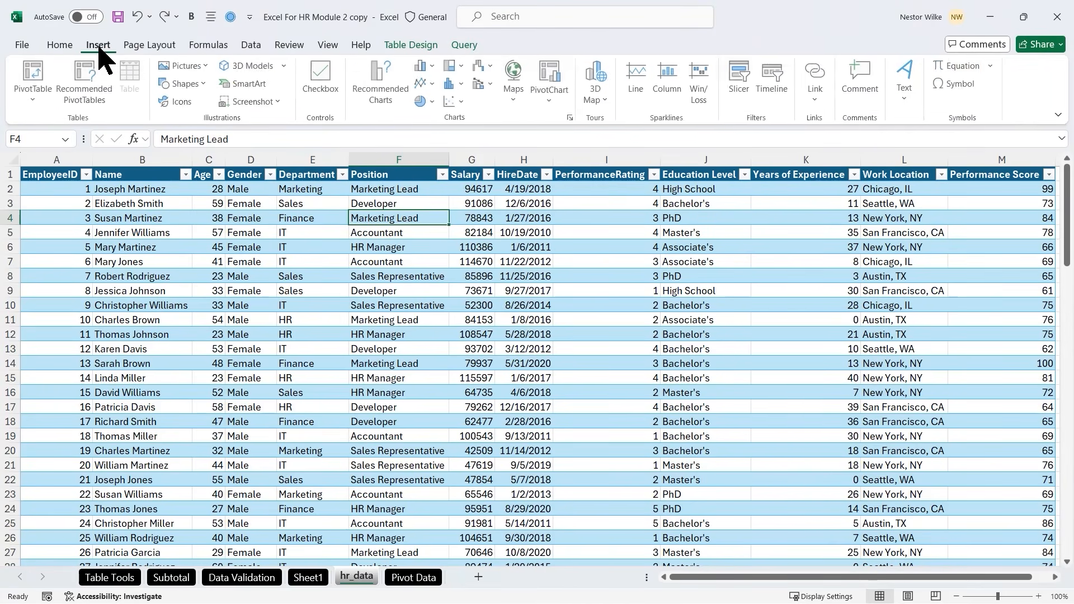
pyautogui.click(38, 70)
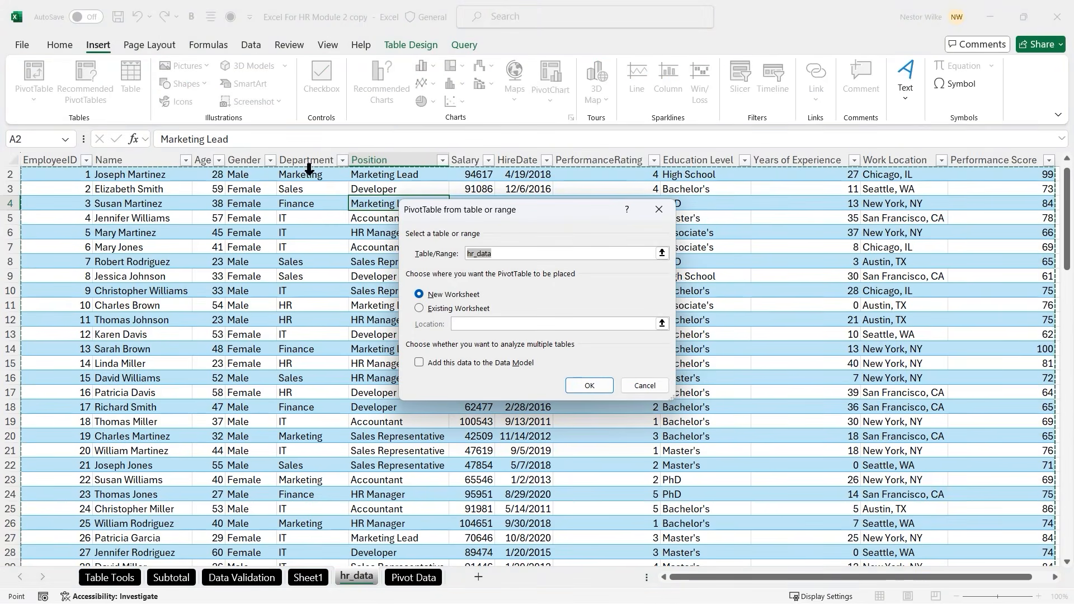
pyautogui.click(505, 254)
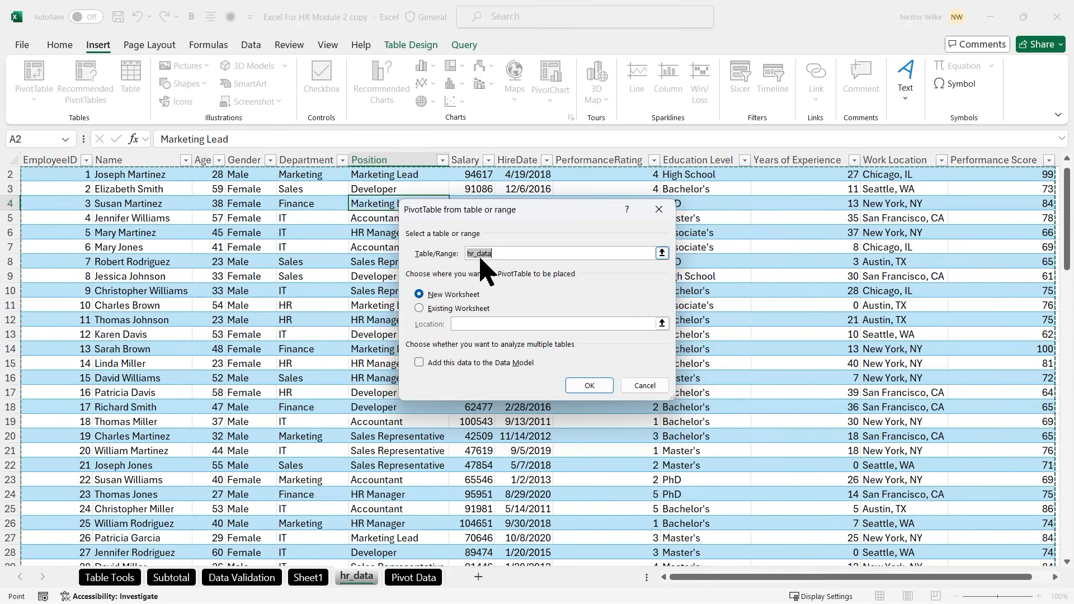
pyautogui.click(592, 386)
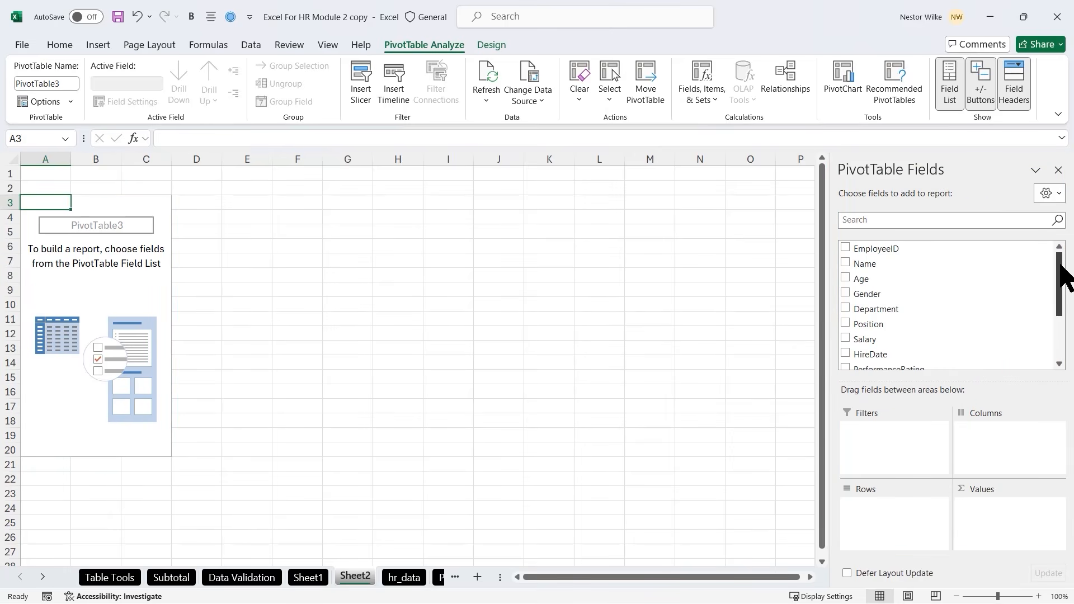
# Add the Salary field to the values of the blank PivotTable
pyautogui.moveTo(1061, 267); pyautogui.dragTo(1060, 284)
pyautogui.moveTo(1065, 304); pyautogui.dragTo(1067, 314)
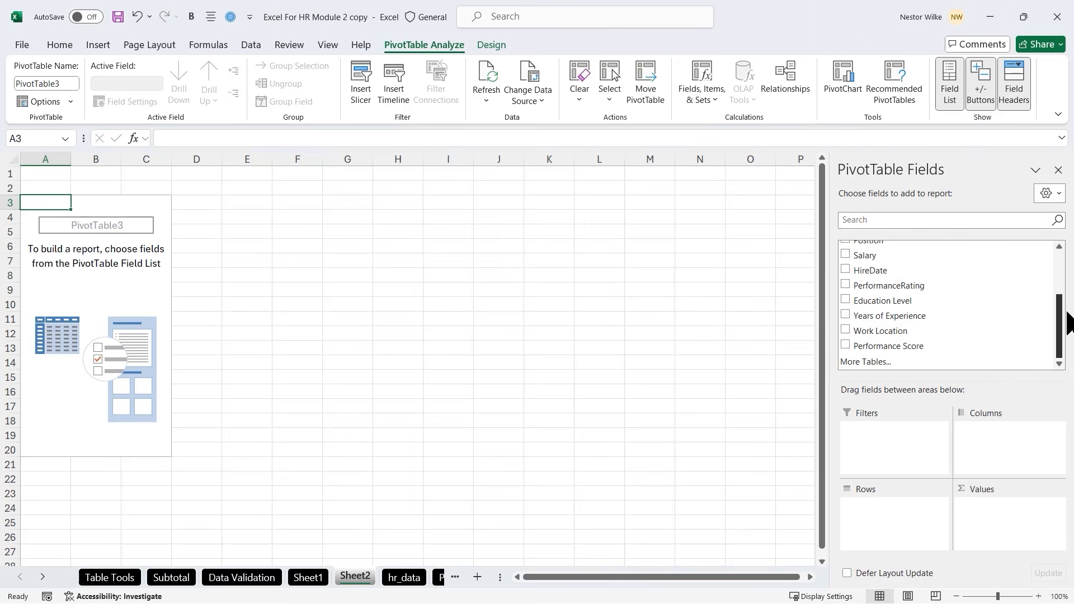
pyautogui.click(846, 255)
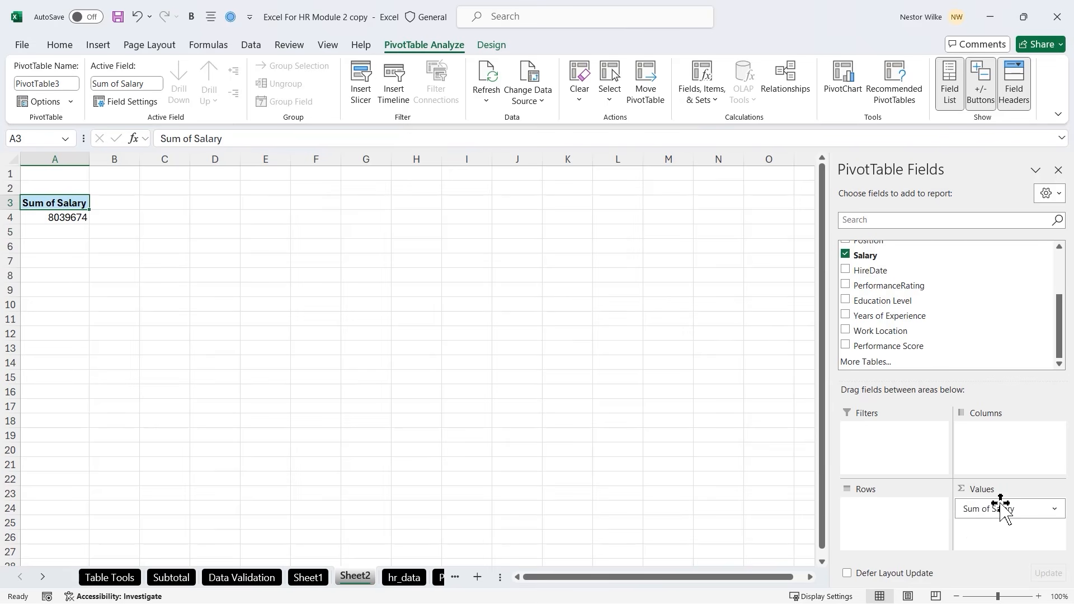
# Format the Sum of Salary value field as Accounting with 2 decimal places and the $ symbol through its value field settings
pyautogui.moveTo(77, 221)
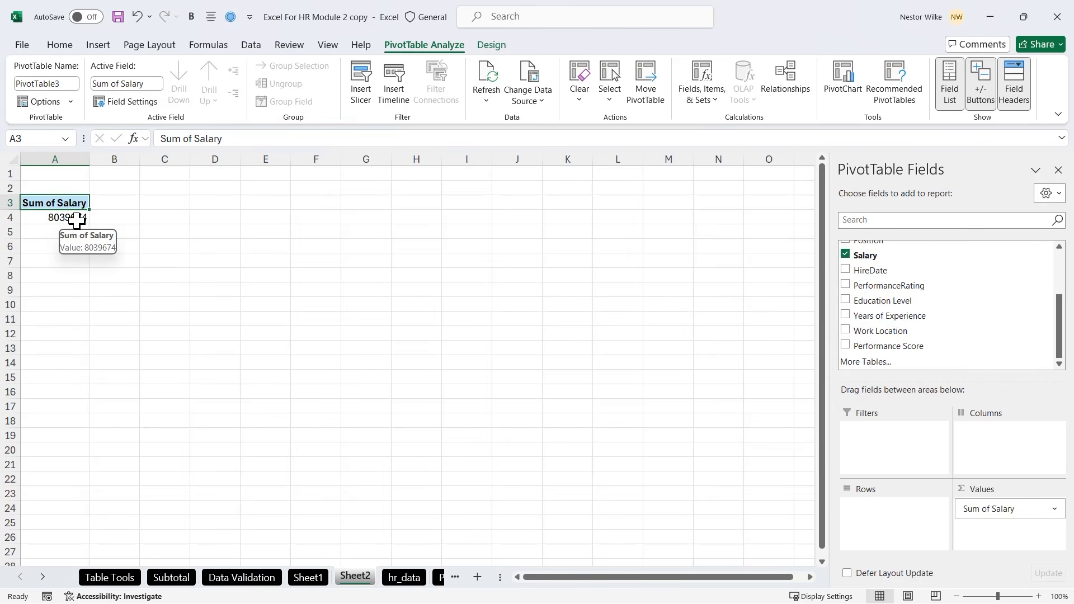
pyautogui.rightClick(76, 220)
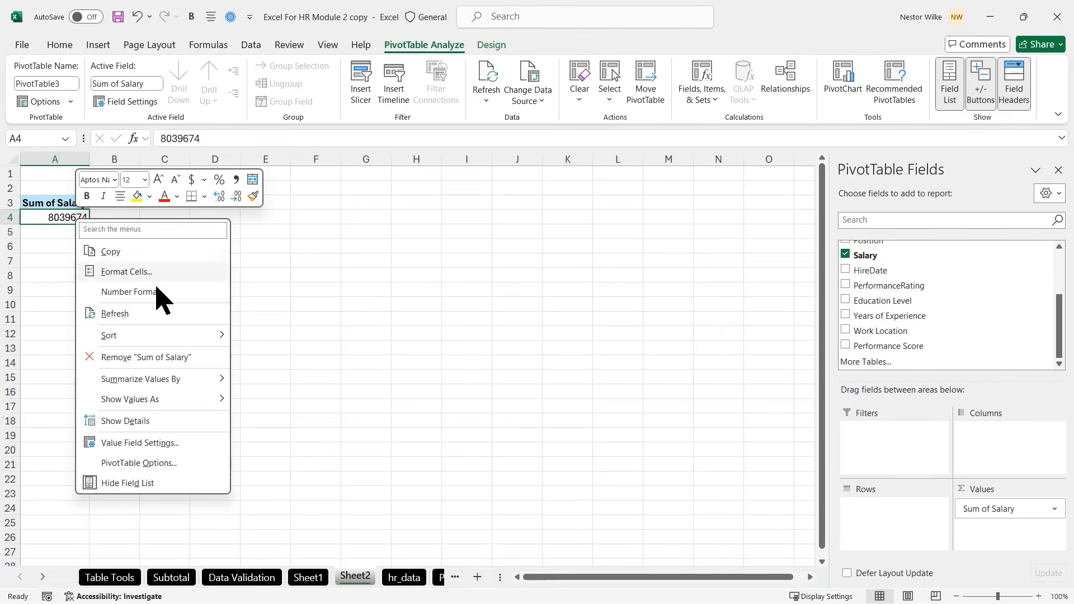
pyautogui.click(140, 443)
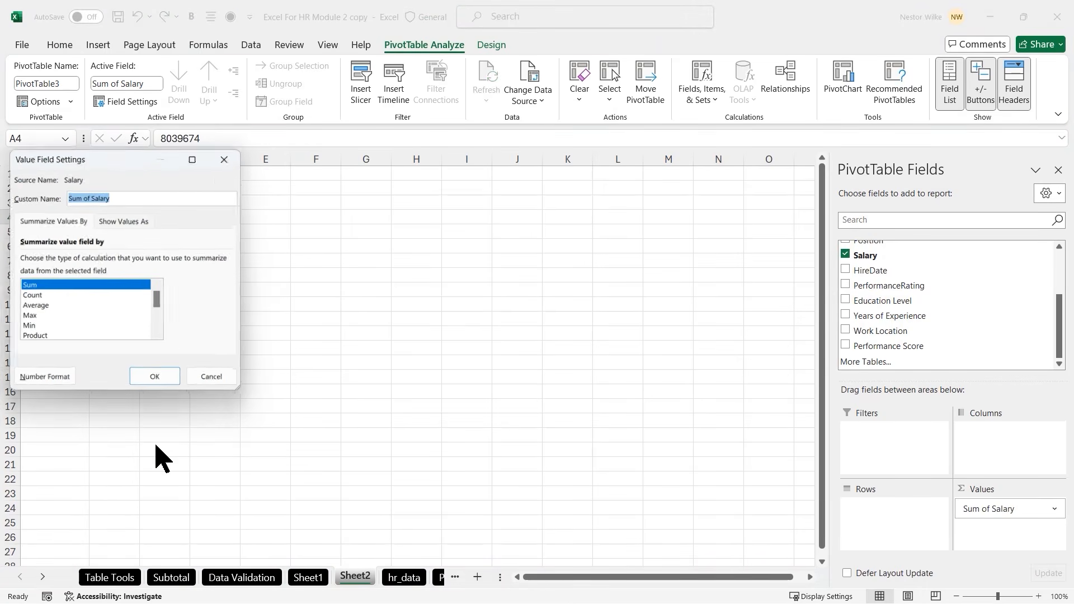
pyautogui.moveTo(144, 163); pyautogui.dragTo(533, 169)
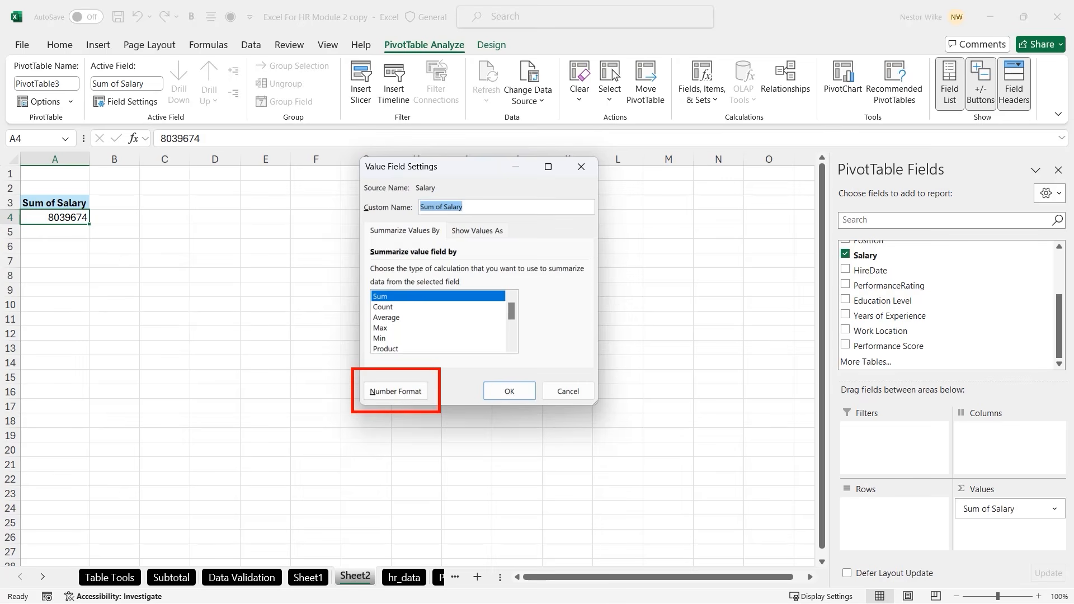
pyautogui.click(385, 393)
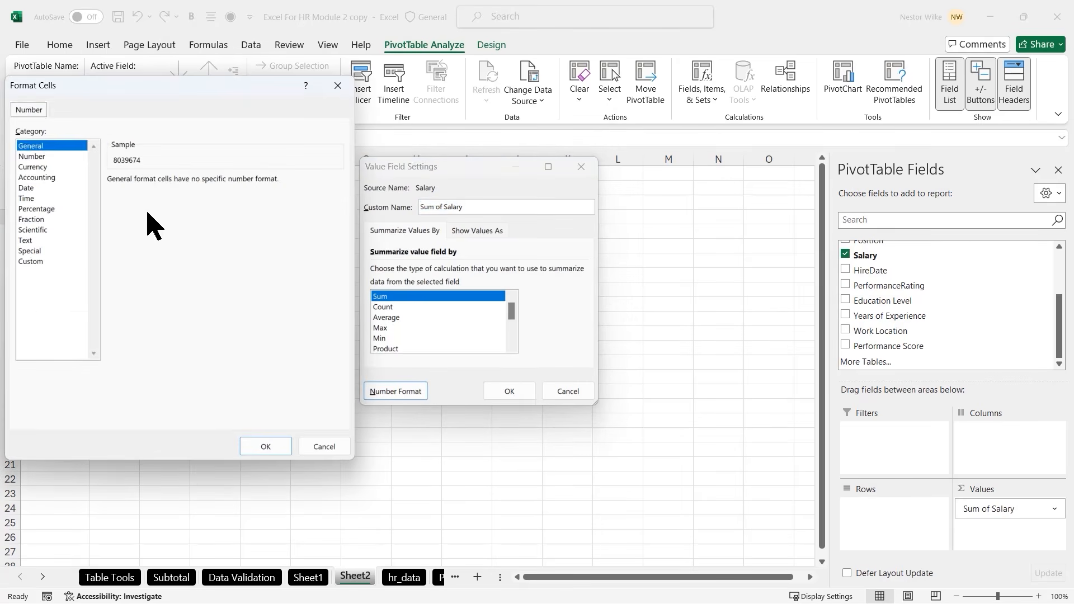
pyautogui.click(44, 178)
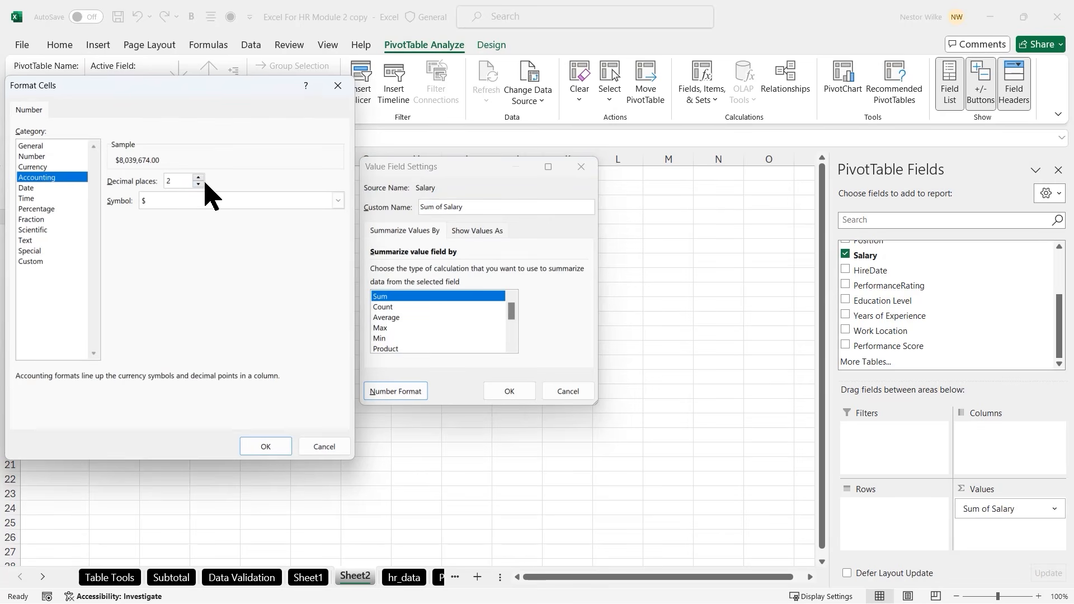
pyautogui.click(266, 446)
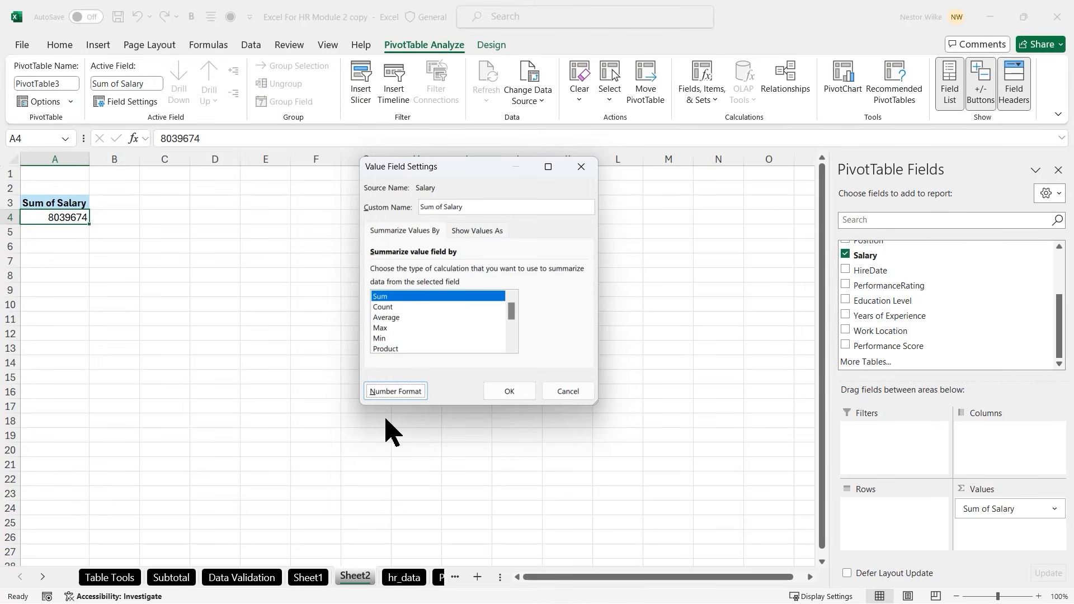
pyautogui.click(510, 391)
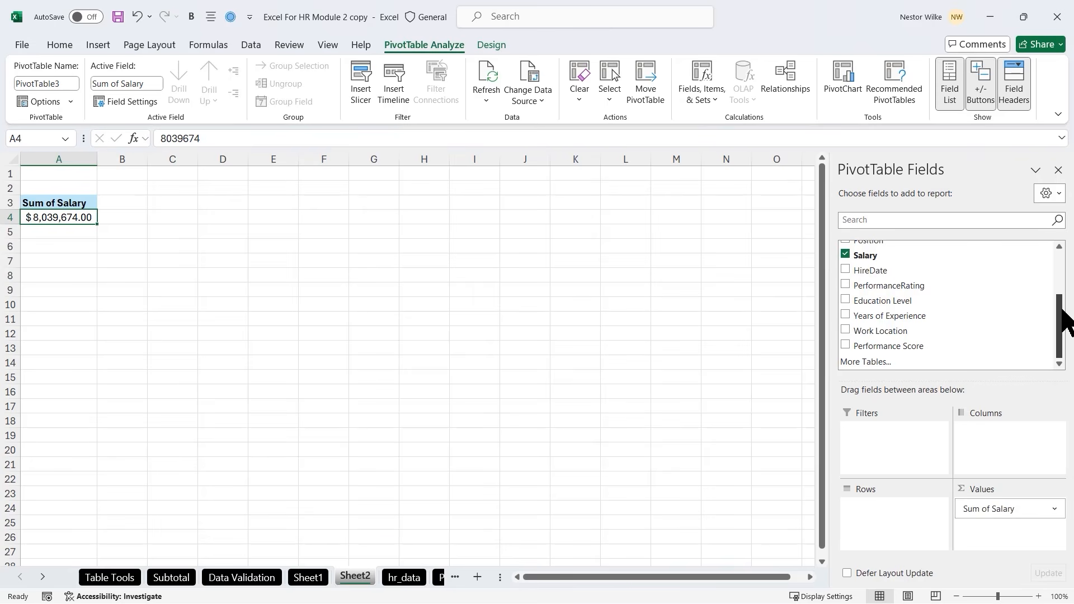
# Add the Department field to the rows of the PivotTable to break down total salary by department
pyautogui.moveTo(1061, 309); pyautogui.dragTo(1061, 259)
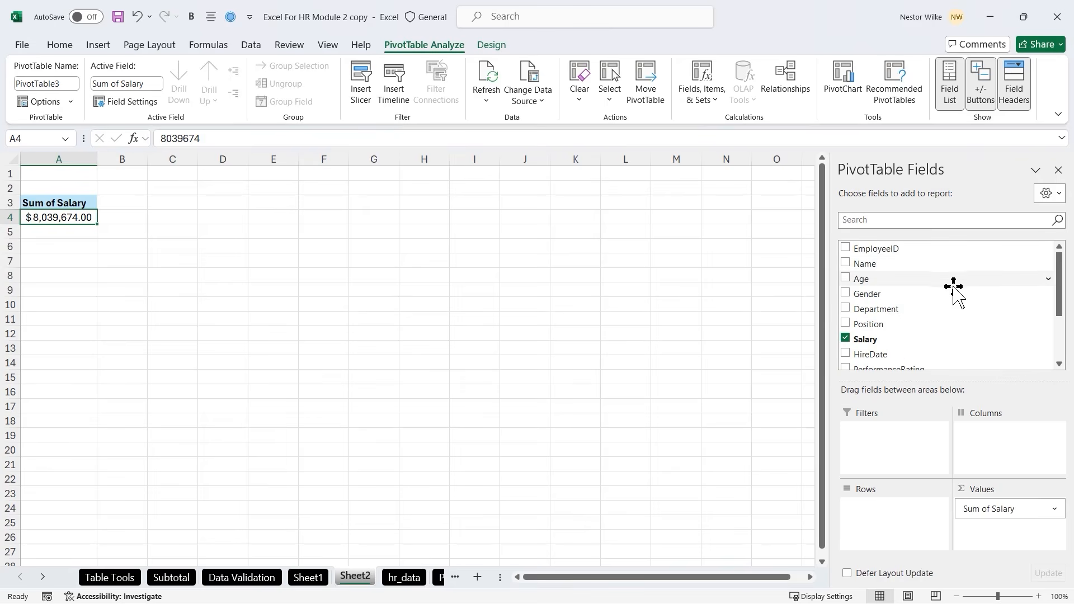
pyautogui.click(846, 309)
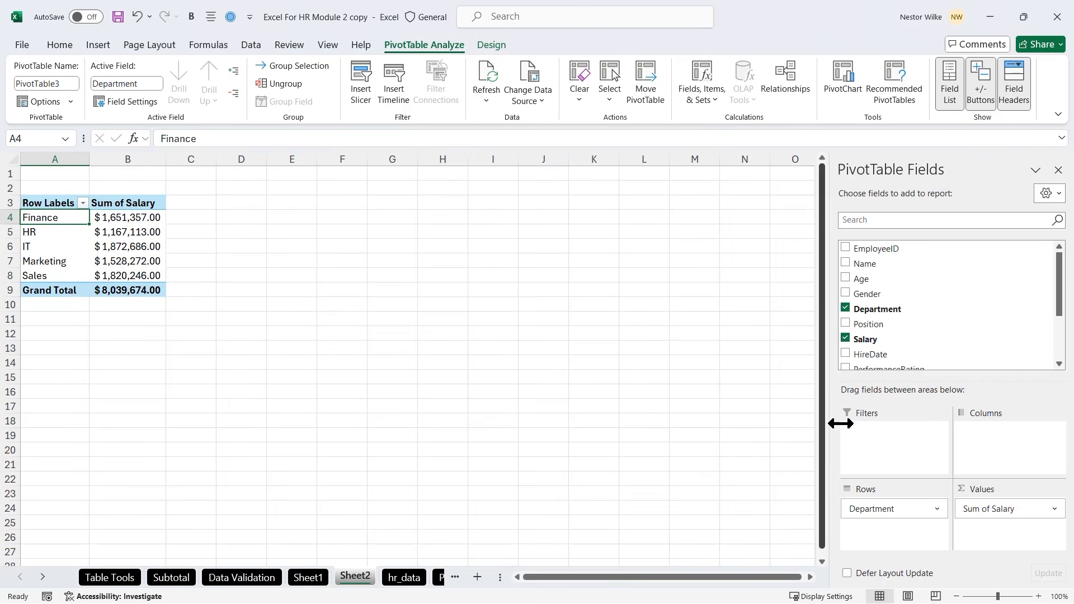
pyautogui.click(1038, 597)
pyautogui.click(1039, 596)
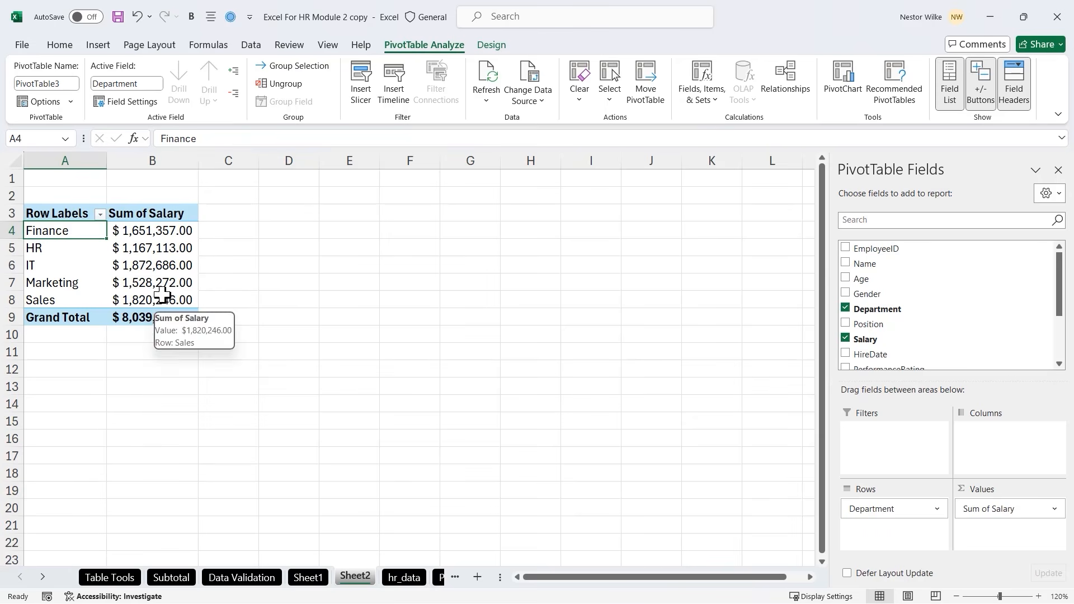
# Sort the departments in the PivotTable by Sum of Salary from largest to smallest
pyautogui.click(158, 250)
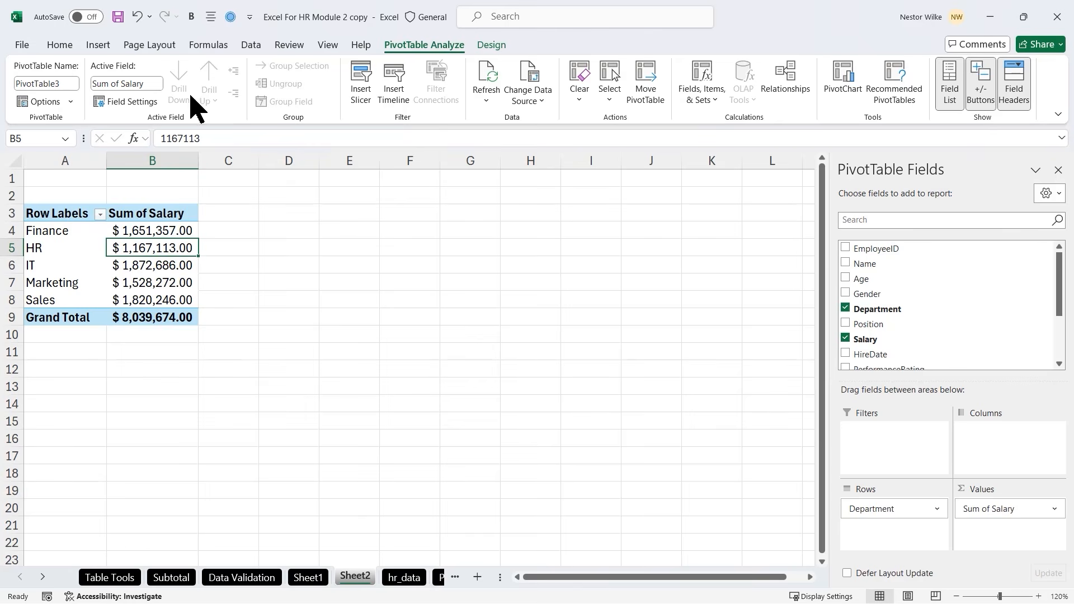
pyautogui.click(253, 45)
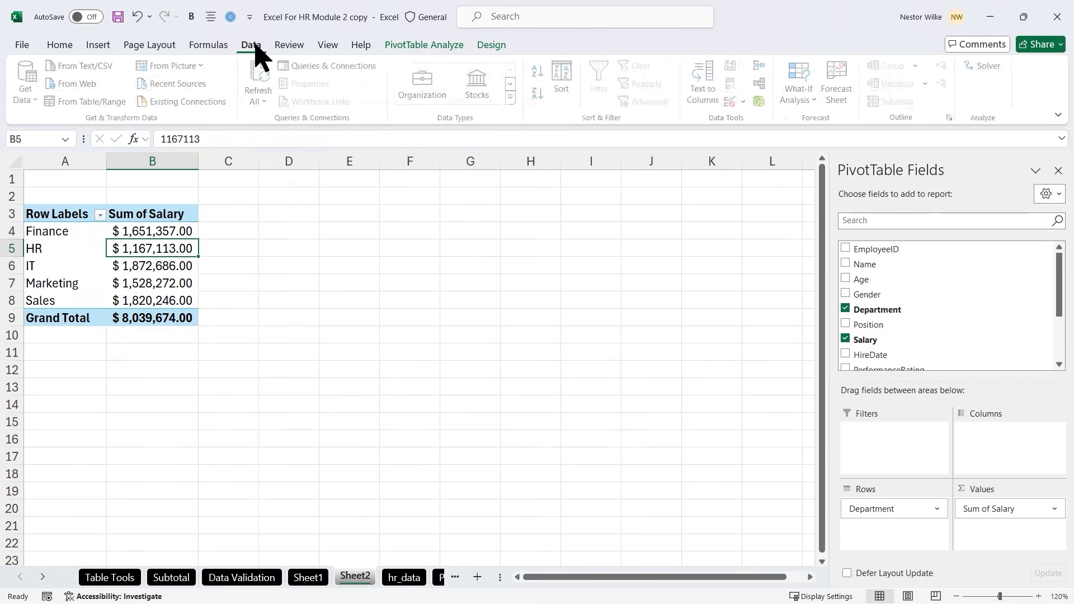
pyautogui.click(541, 93)
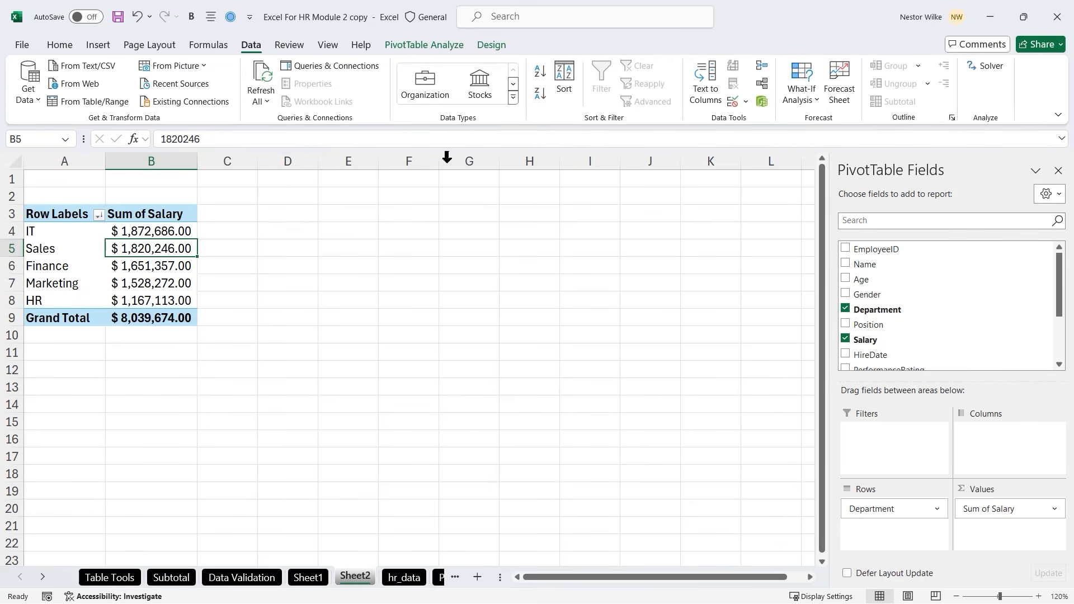
pyautogui.click(143, 230)
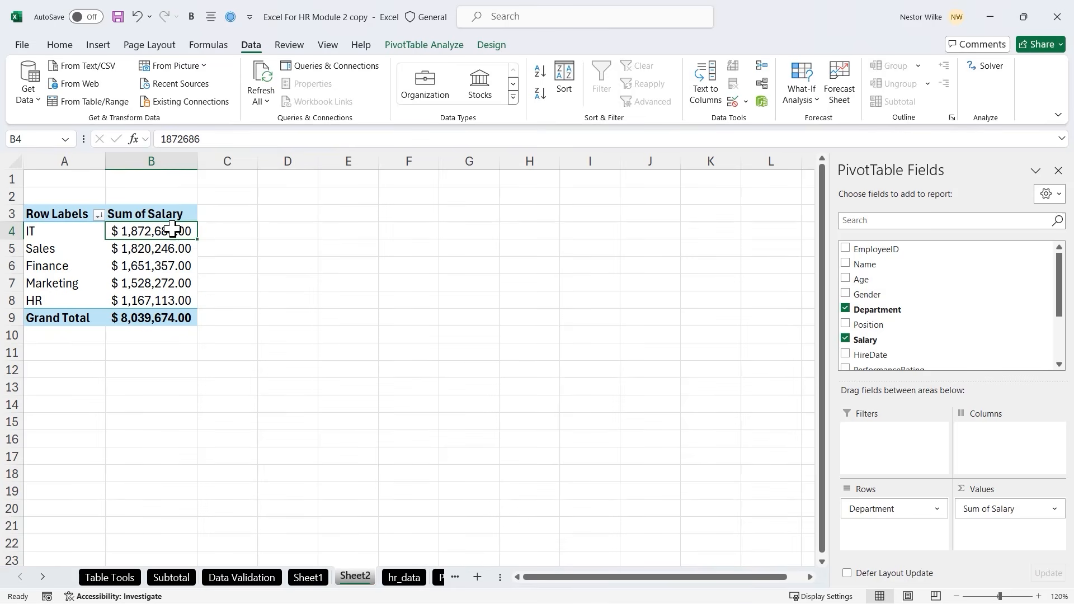
pyautogui.moveTo(172, 226)
pyautogui.moveTo(163, 252)
# Show the Sum of Salary values as % of Grand Total through the value field settings
pyautogui.rightClick(162, 318)
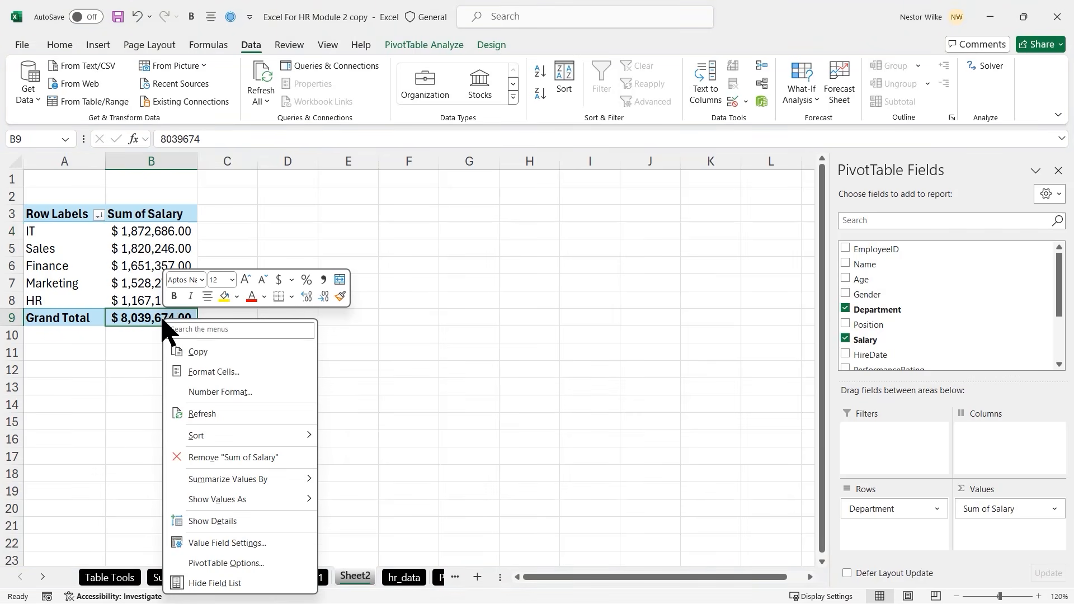
pyautogui.click(247, 542)
pyautogui.moveTo(158, 218); pyautogui.dragTo(409, 211)
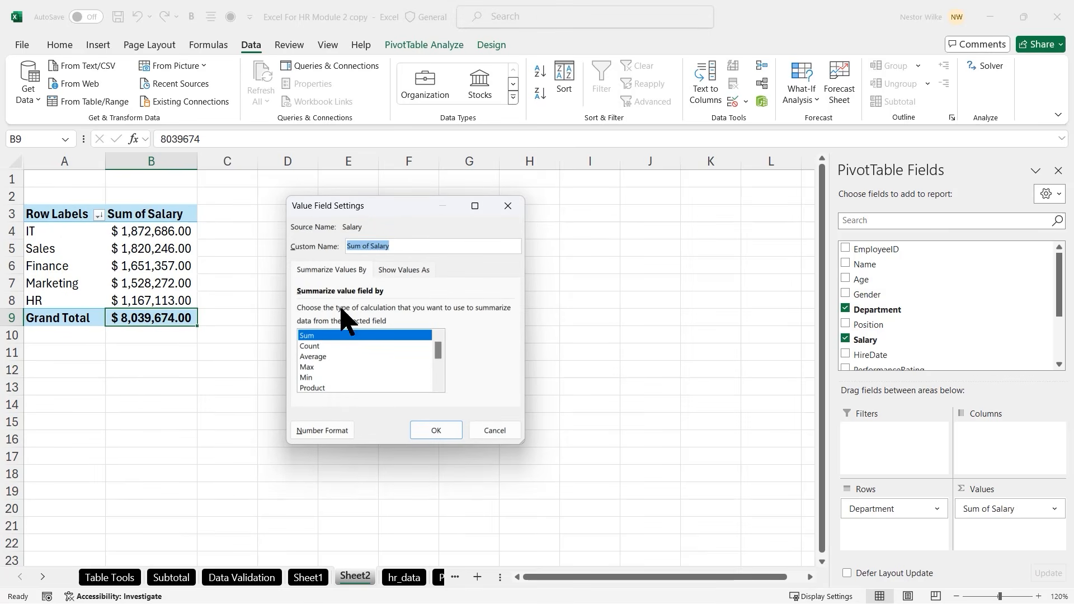
pyautogui.click(409, 270)
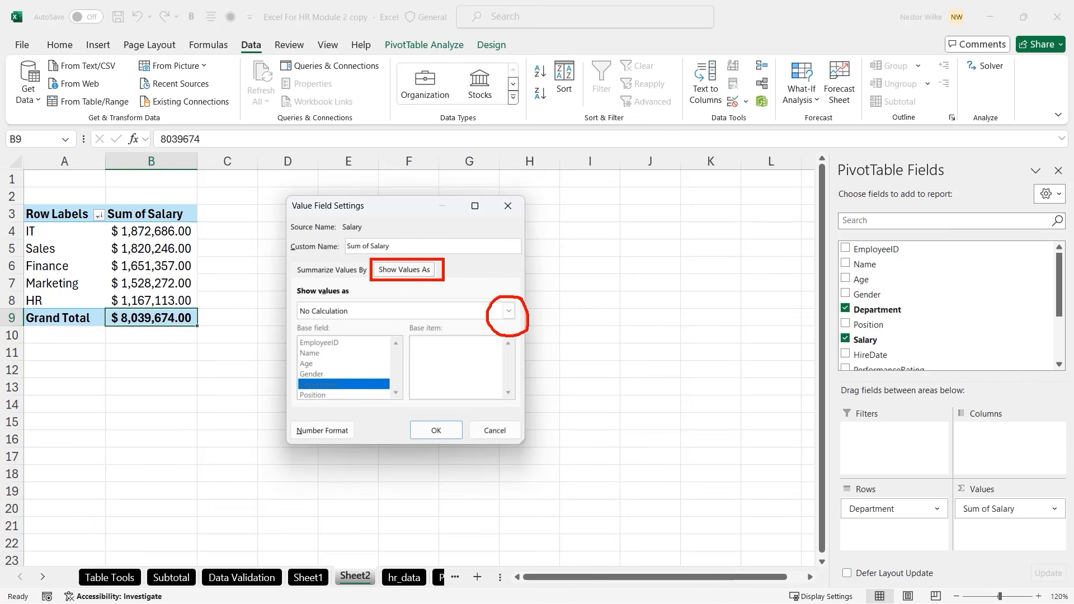
pyautogui.click(508, 311)
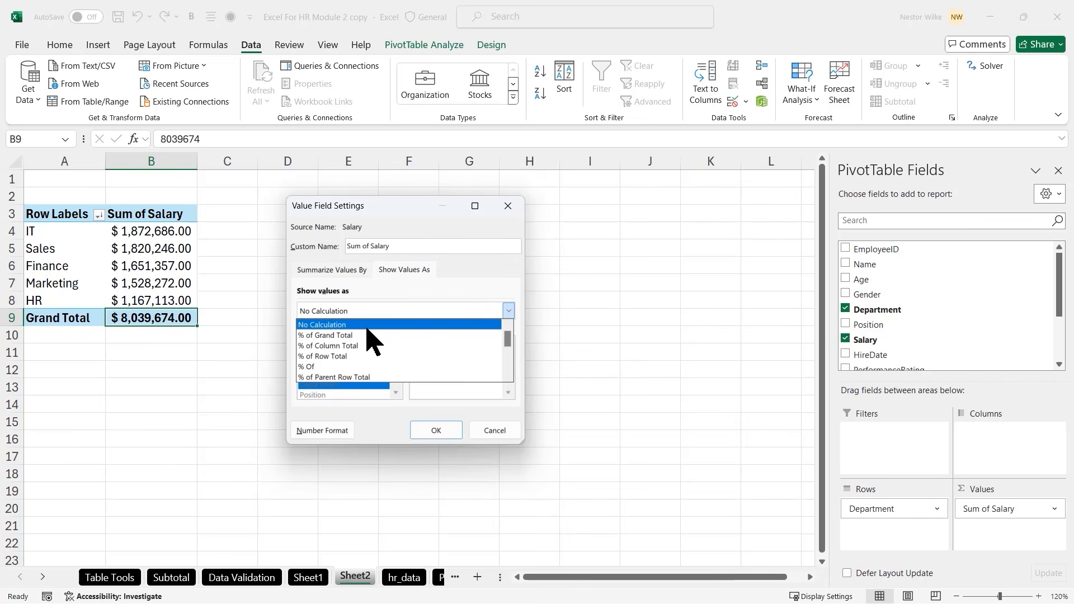
pyautogui.click(335, 336)
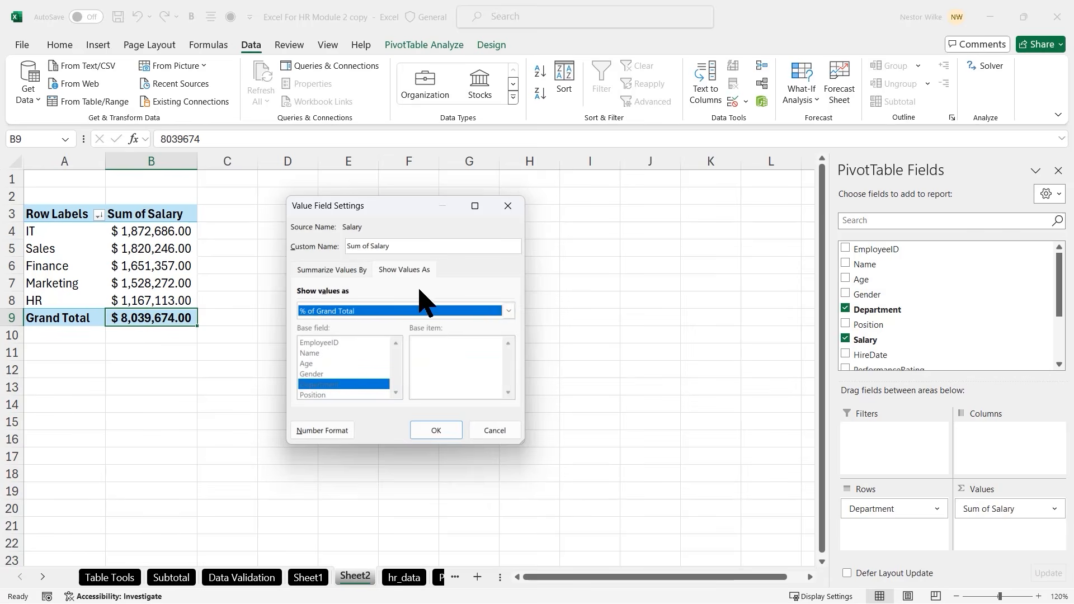
pyautogui.click(441, 433)
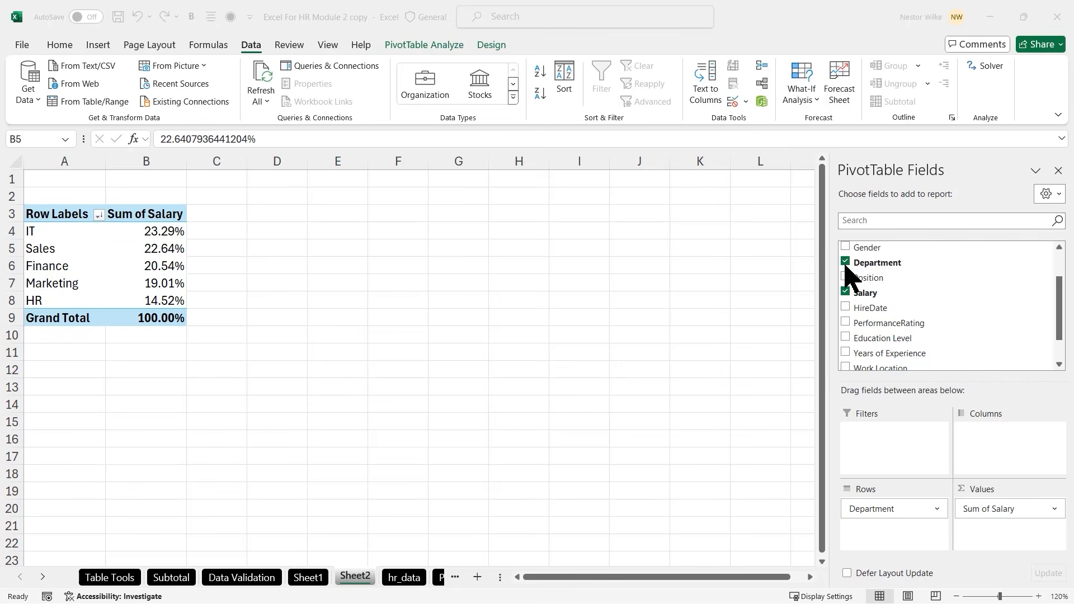
# Remove the Salary and Department fields from the PivotTable and add Performance Score to its values instead
pyautogui.click(845, 292)
pyautogui.click(846, 262)
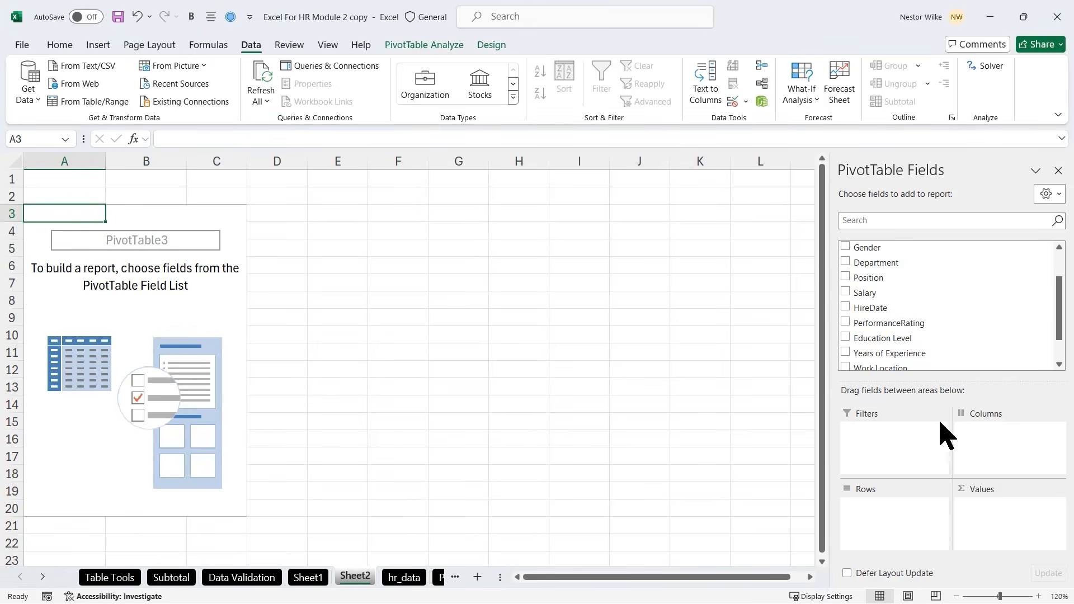
pyautogui.moveTo(1061, 325); pyautogui.dragTo(1057, 343)
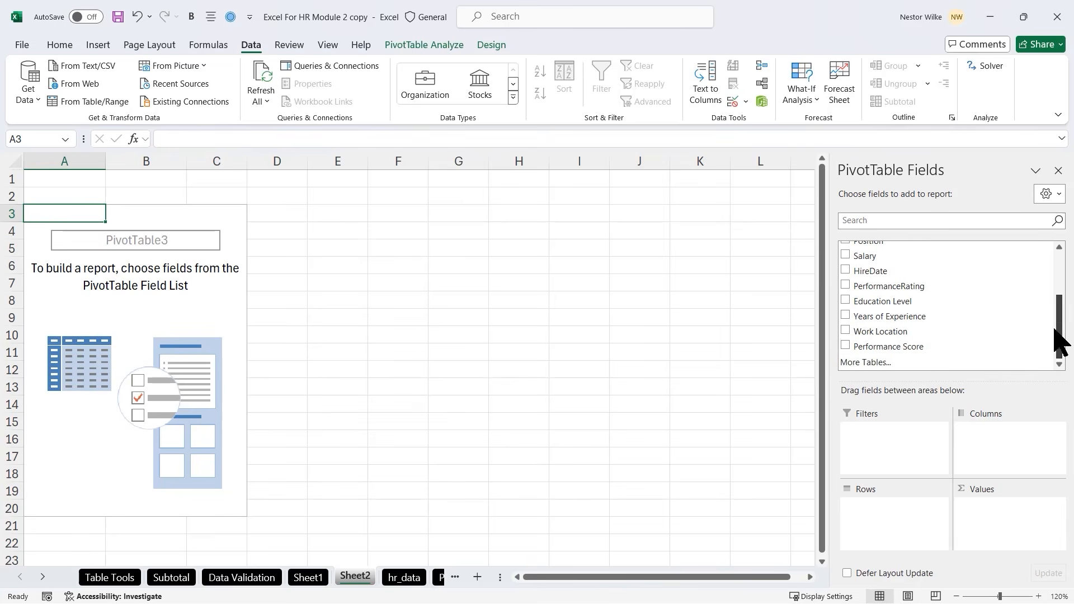
pyautogui.click(844, 345)
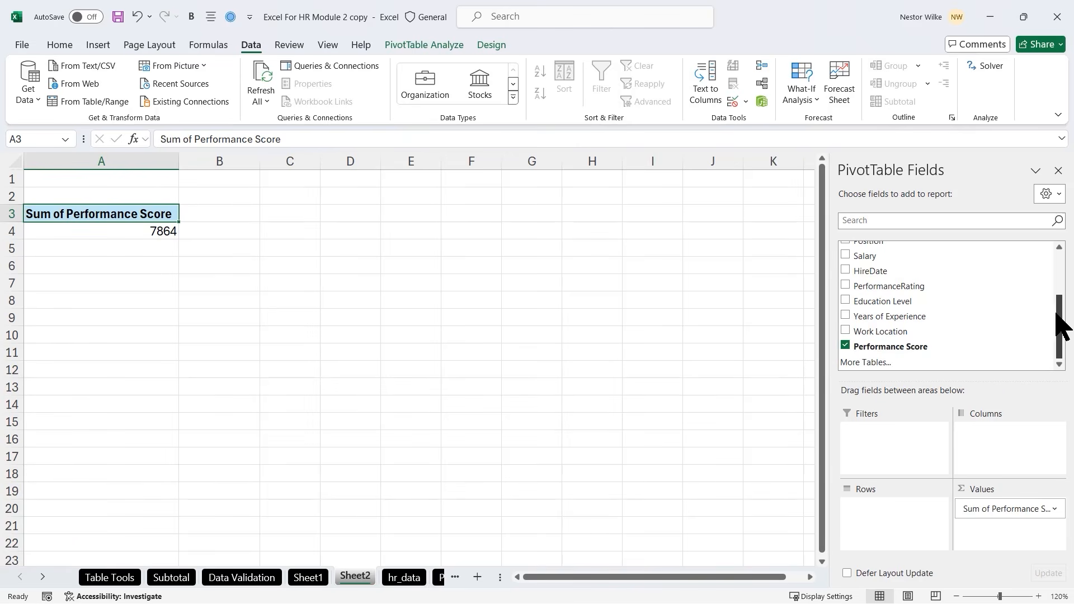
# Lay out the PivotTable with Education Level in the rows and Department in the columns
pyautogui.scroll(4, 1059, 322)
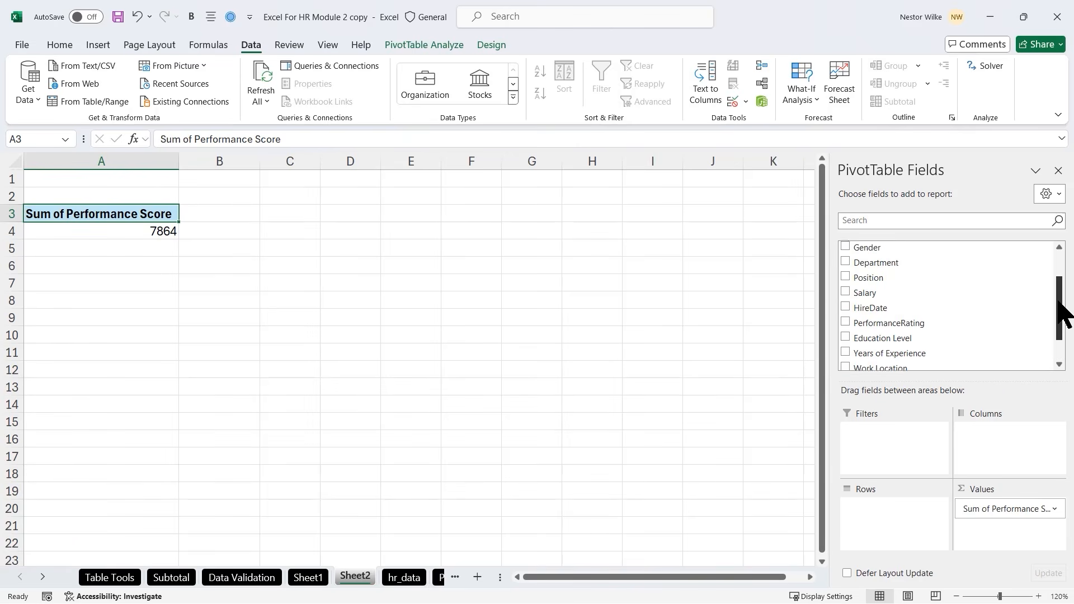
pyautogui.click(848, 284)
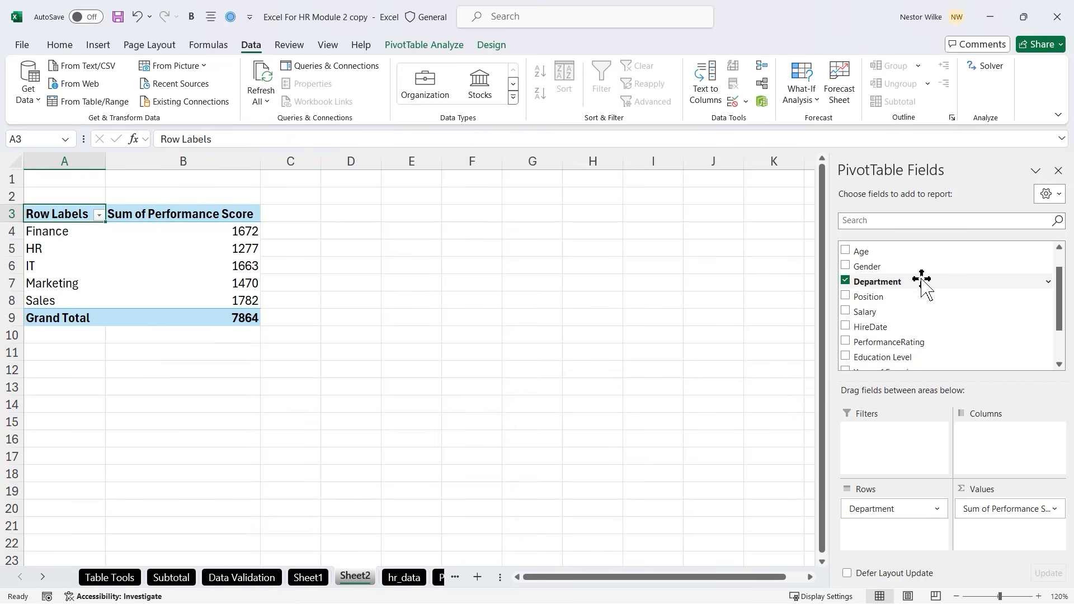
pyautogui.moveTo(1066, 299)
pyautogui.mouseDown()
pyautogui.moveTo(1059, 263)
pyautogui.moveTo(1058, 313)
pyautogui.mouseUp()
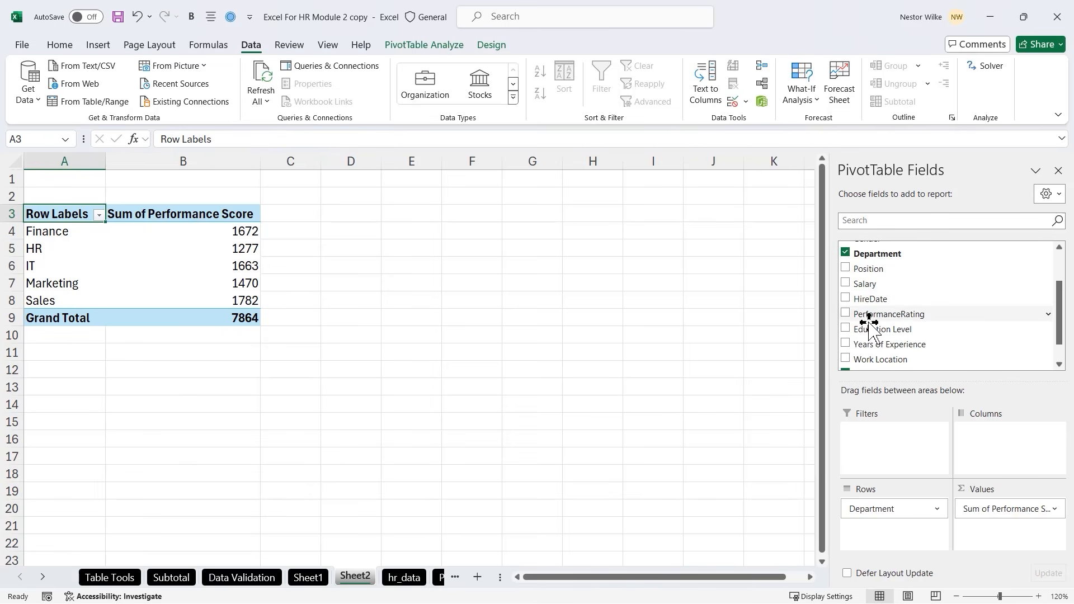
pyautogui.click(846, 329)
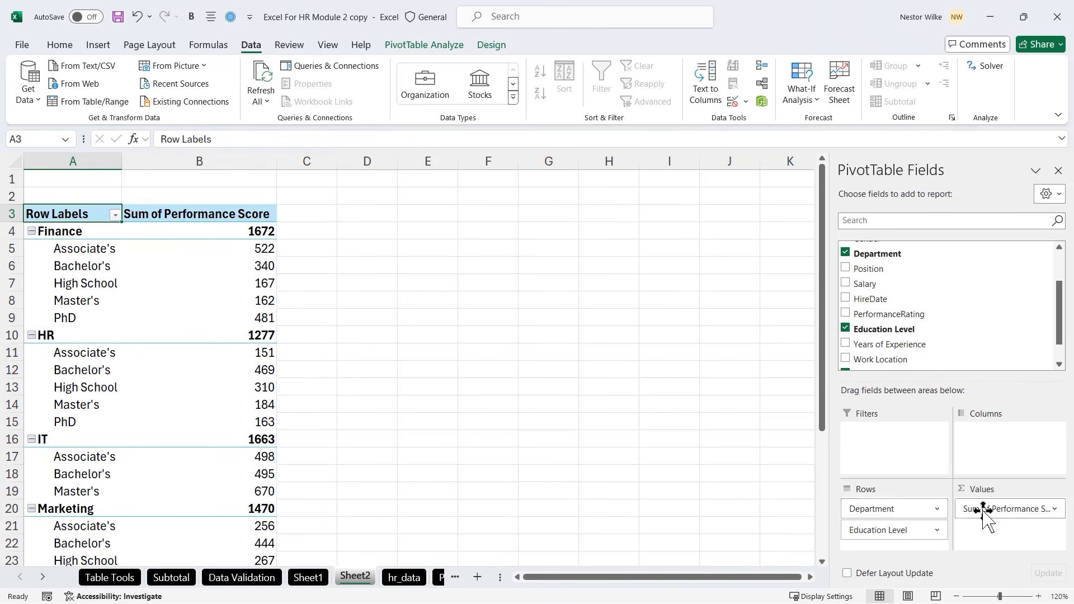
pyautogui.moveTo(890, 510); pyautogui.dragTo(987, 448)
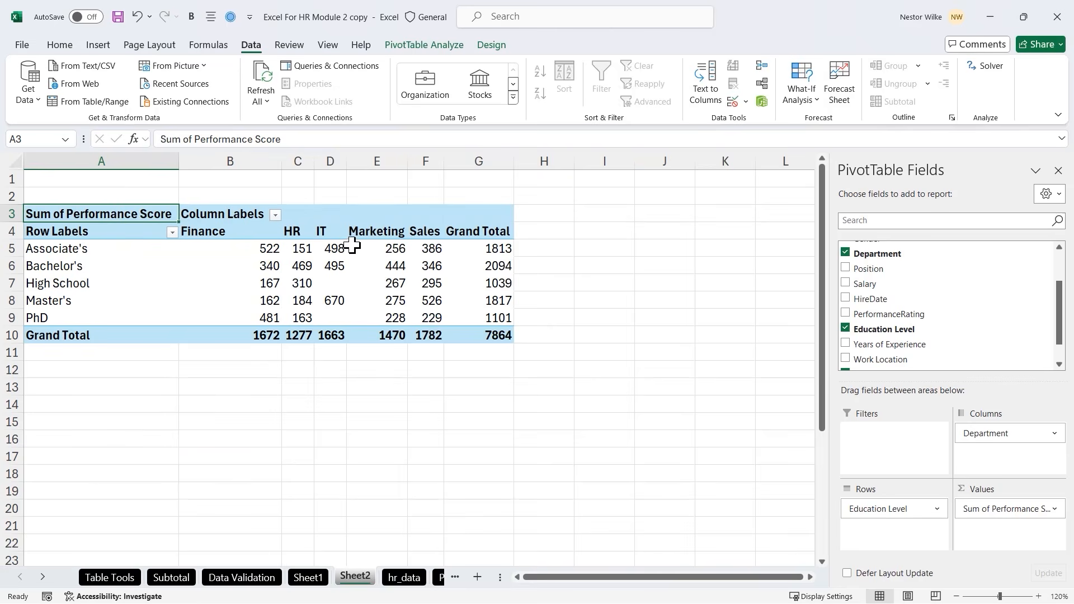
# Summarize the Performance Score value field by Average instead of Sum through its value field settings
pyautogui.moveTo(367, 250)
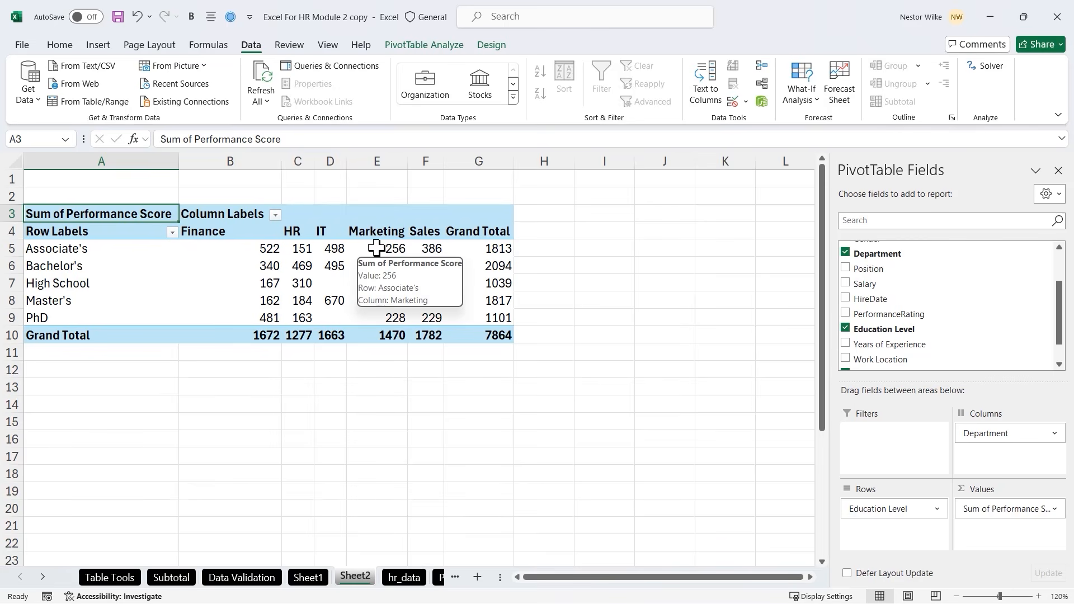
pyautogui.click(497, 339)
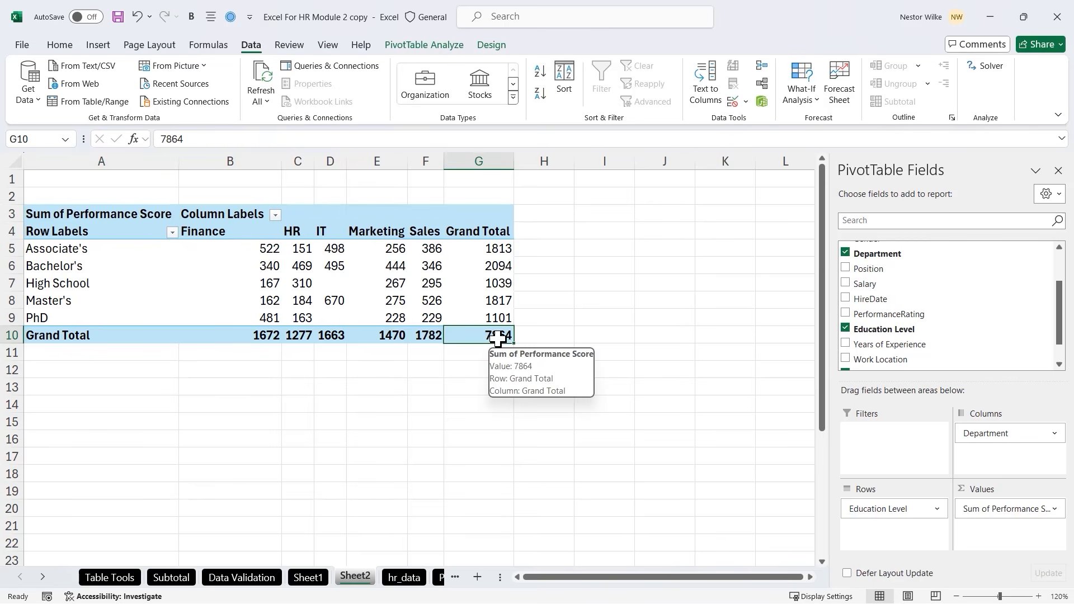
pyautogui.rightClick(500, 337)
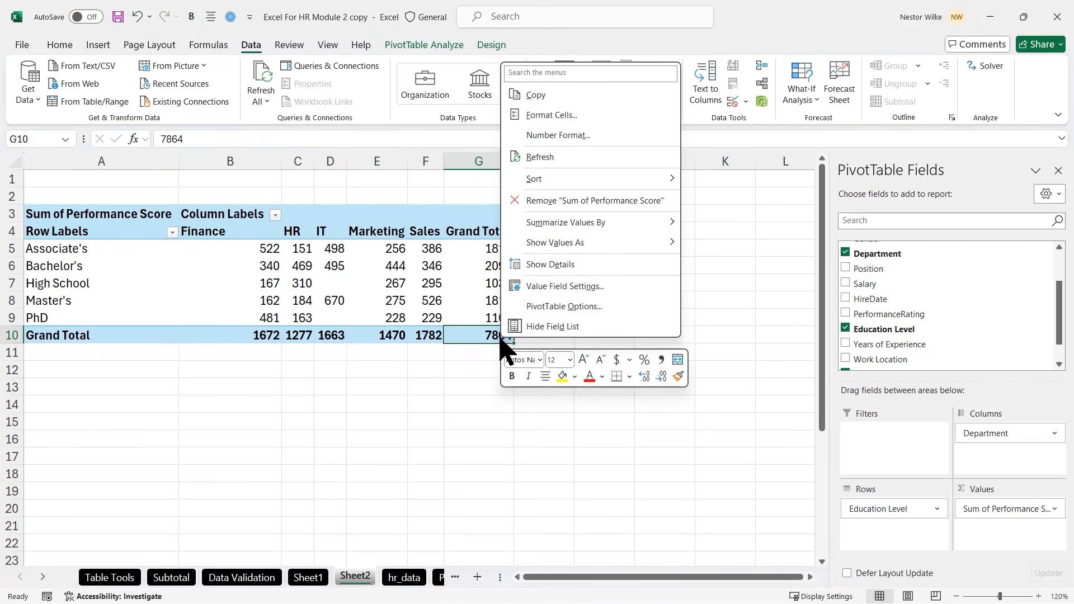
pyautogui.click(581, 287)
pyautogui.click(270, 202)
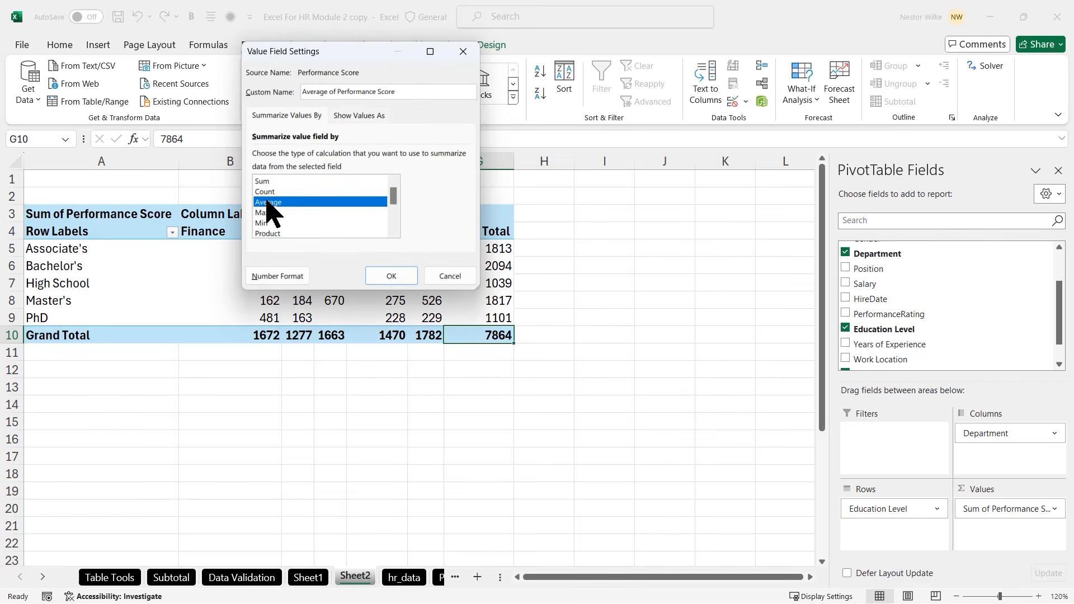
pyautogui.click(395, 278)
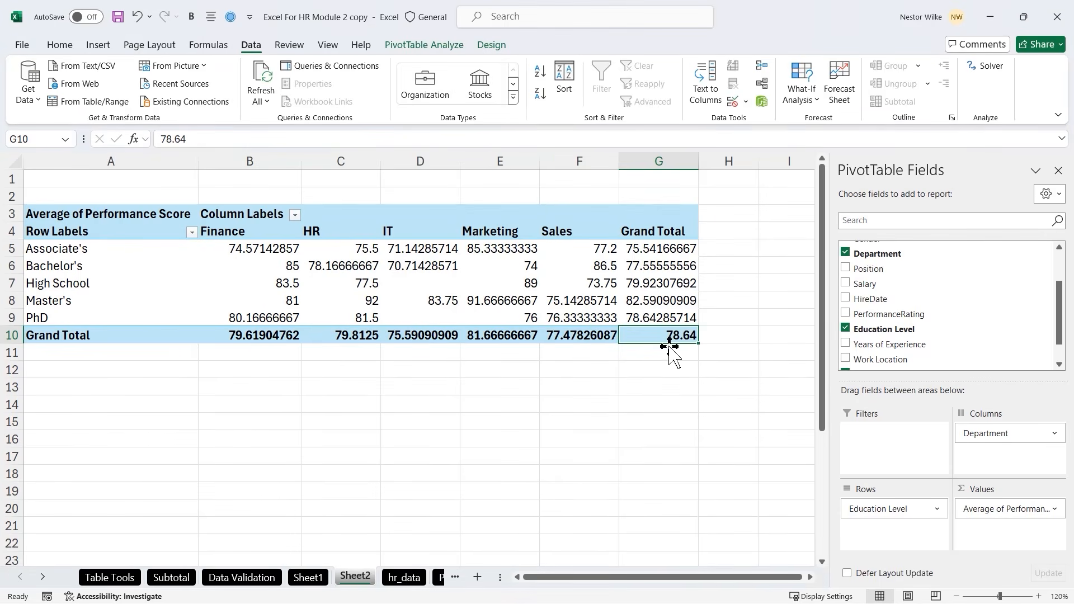
pyautogui.moveTo(672, 336)
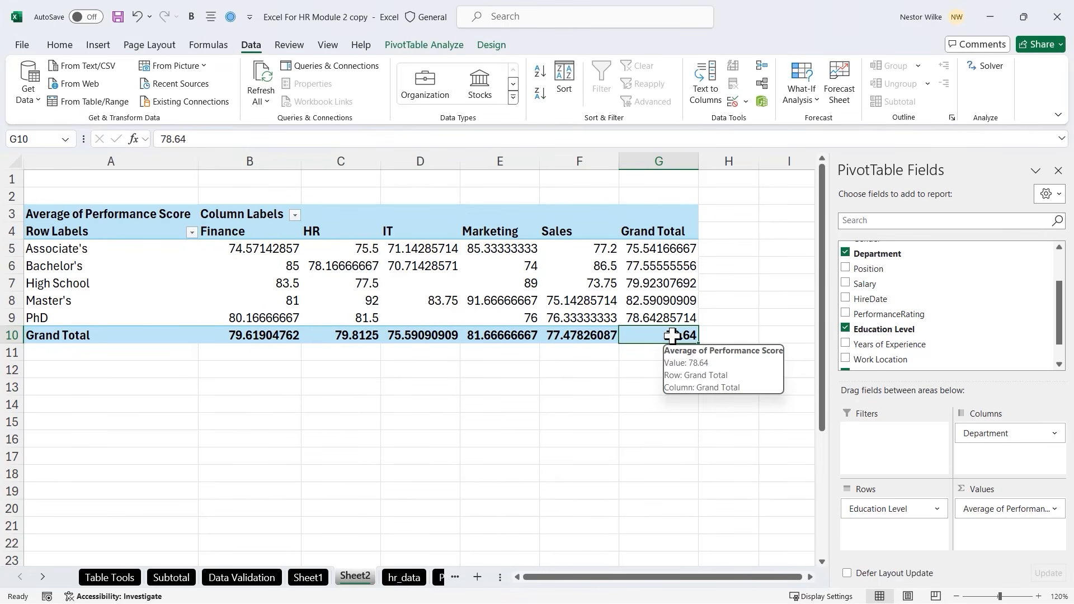
# Format the Average of Performance Score value field as Number with 1 decimal place through its value field settings
pyautogui.rightClick(672, 336)
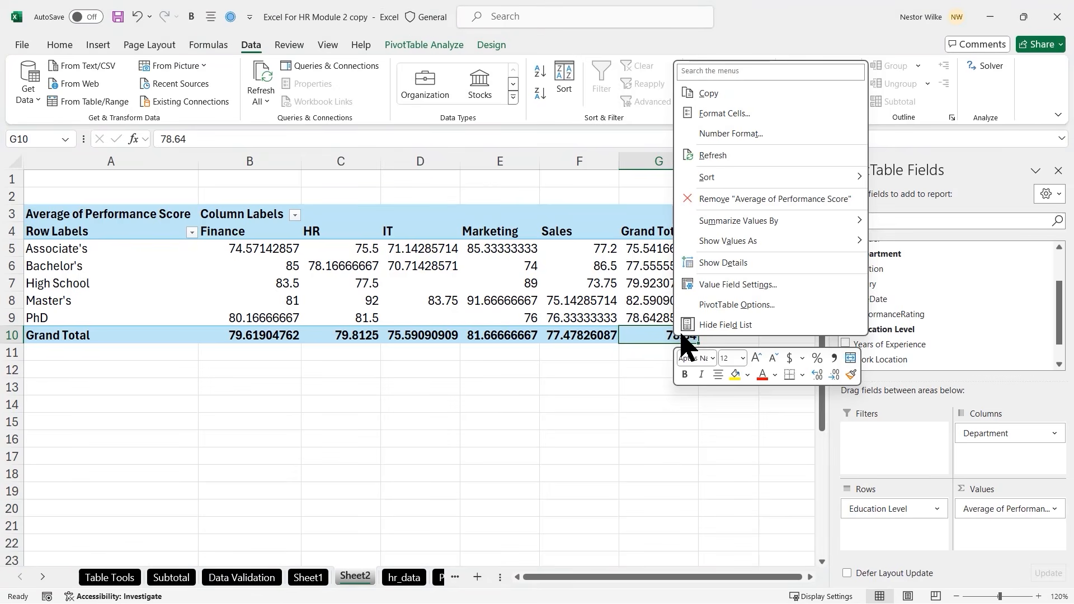
pyautogui.click(727, 284)
pyautogui.click(371, 275)
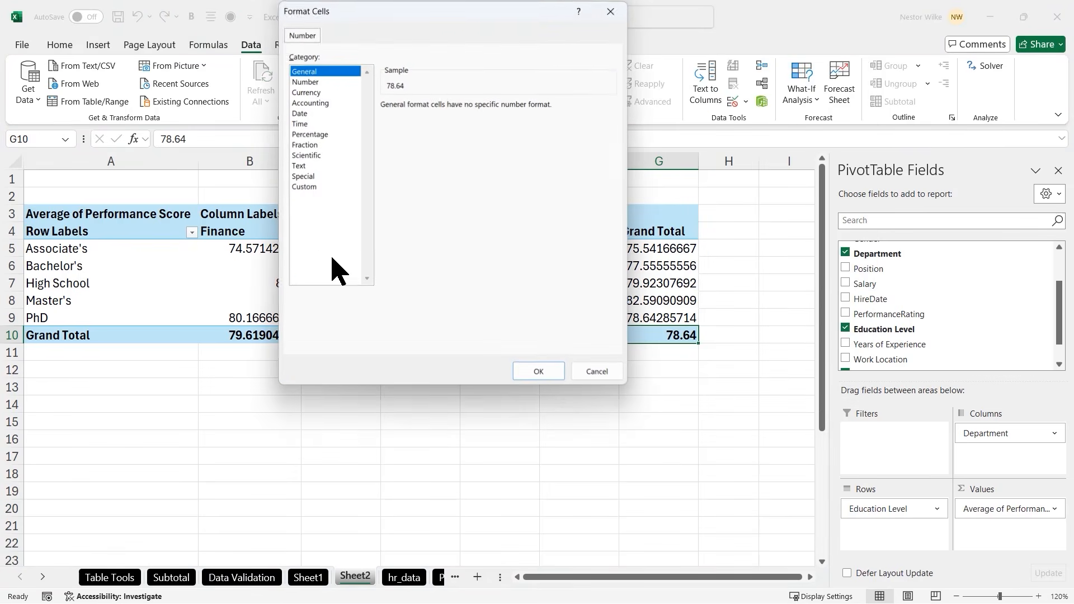
pyautogui.click(308, 81)
pyautogui.click(472, 109)
pyautogui.click(540, 371)
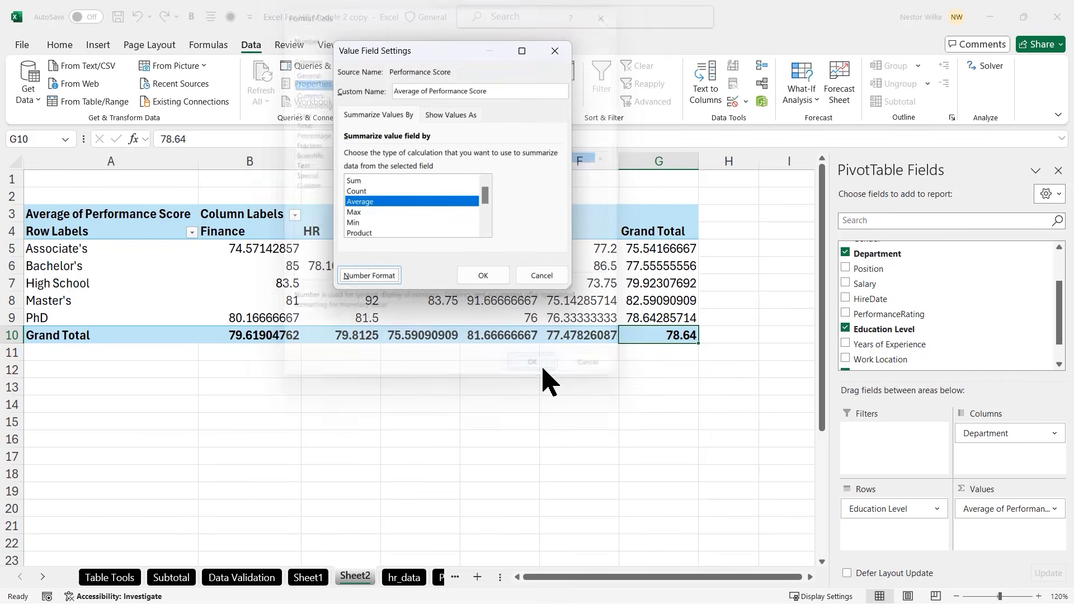
pyautogui.click(481, 276)
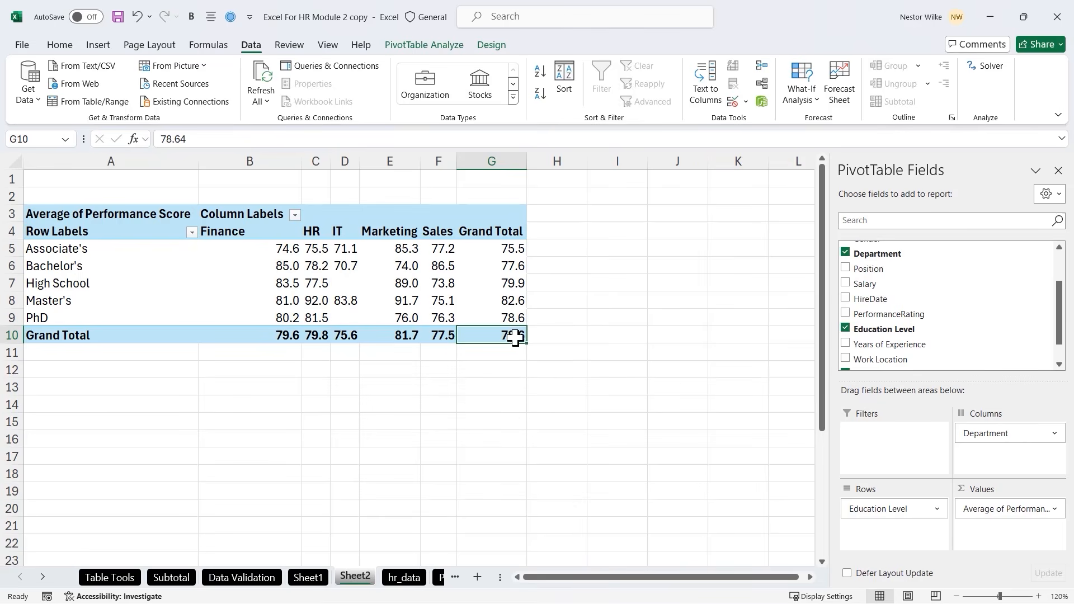
# Enter the text "Drill Down Report" in cell J4 beside the PivotTable
pyautogui.click(404, 336)
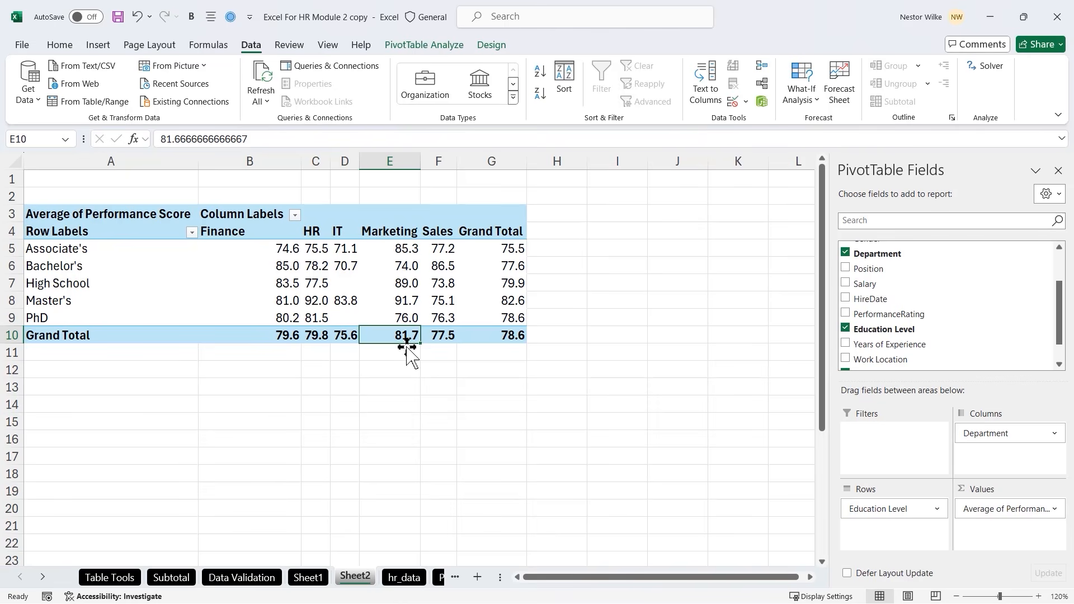
pyautogui.click(663, 235)
pyautogui.write('Drill Down Report')
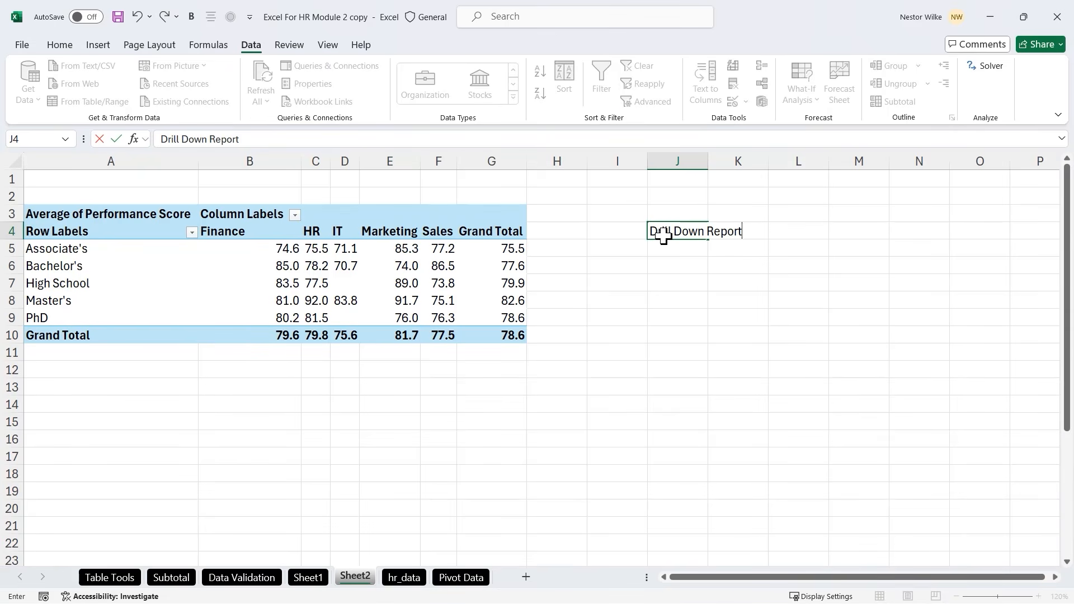
pyautogui.press('Return')
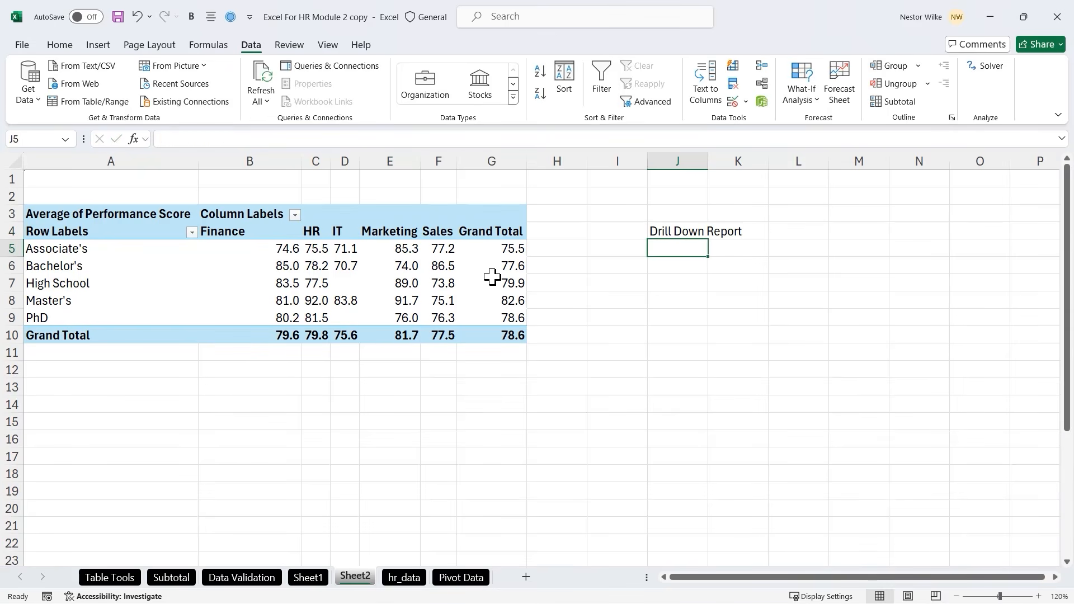
# Drill down into the Marketing grand total to list its underlying records on a new sheet, and return to the PivotTable sheet
pyautogui.click(406, 334)
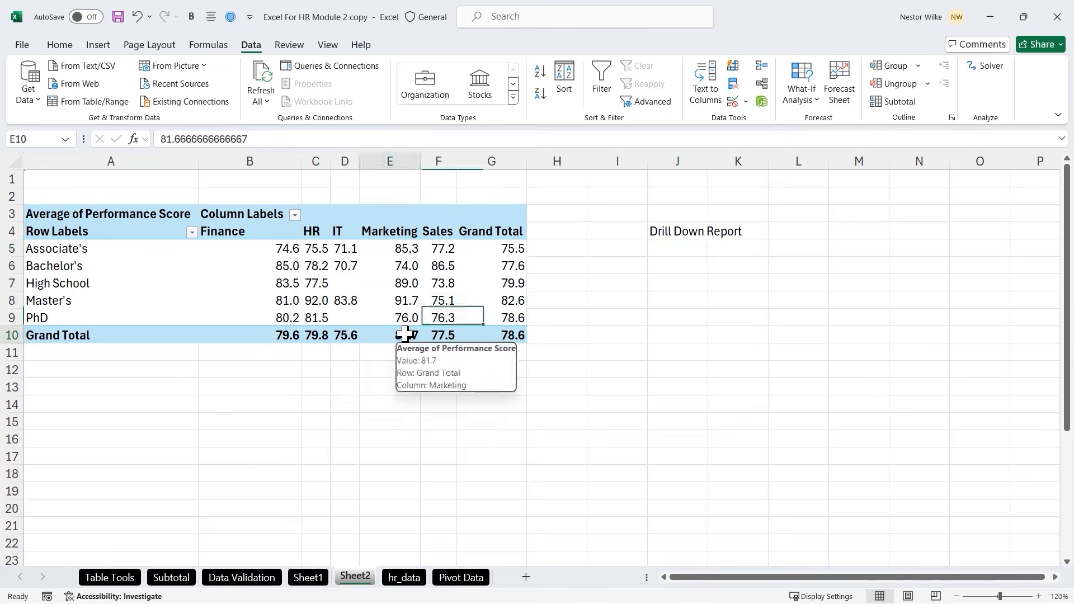
pyautogui.moveTo(405, 335)
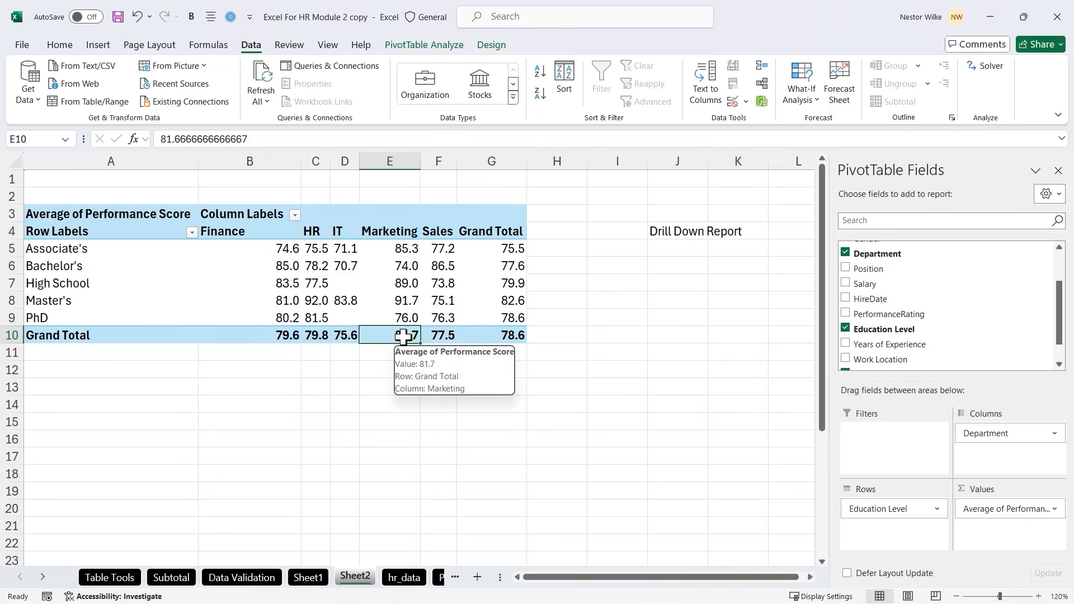
pyautogui.doubleClick(403, 336)
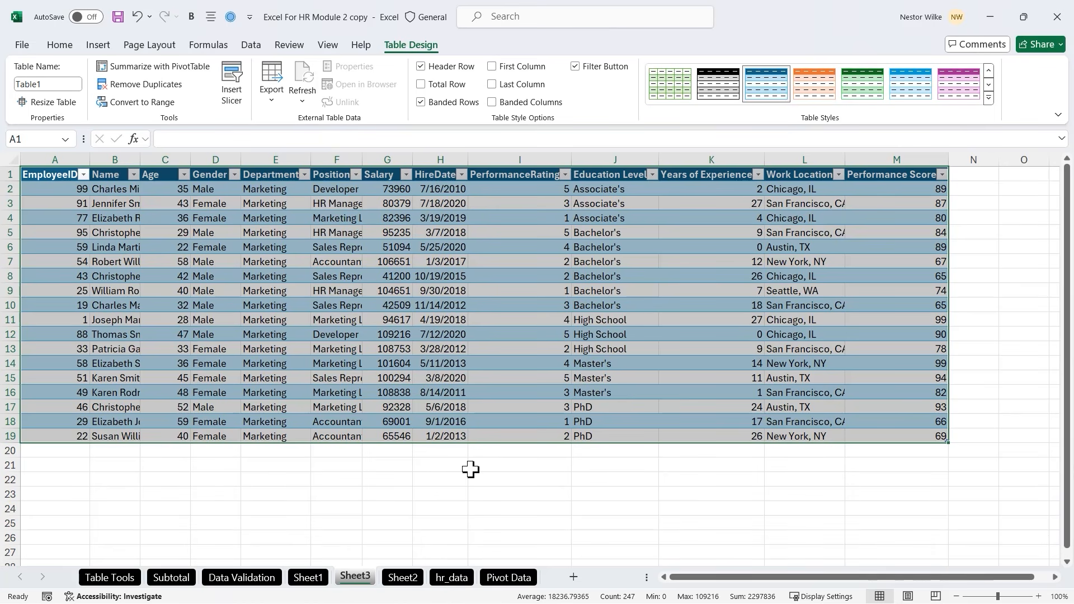
pyautogui.hotkey('ctrl', 'pagedown')
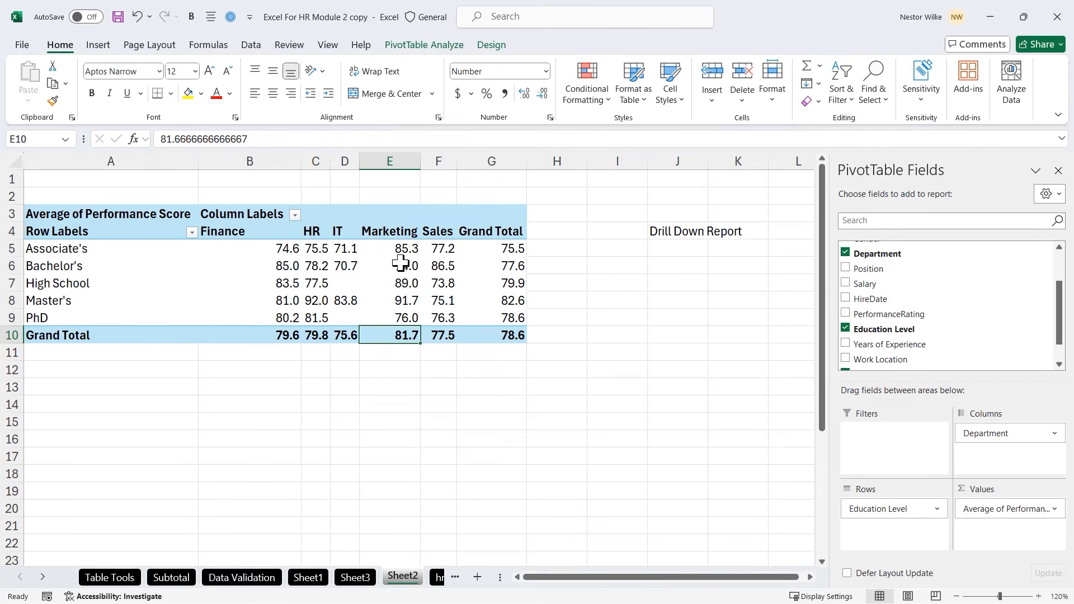
pyautogui.moveTo(407, 259)
pyautogui.moveTo(471, 283)
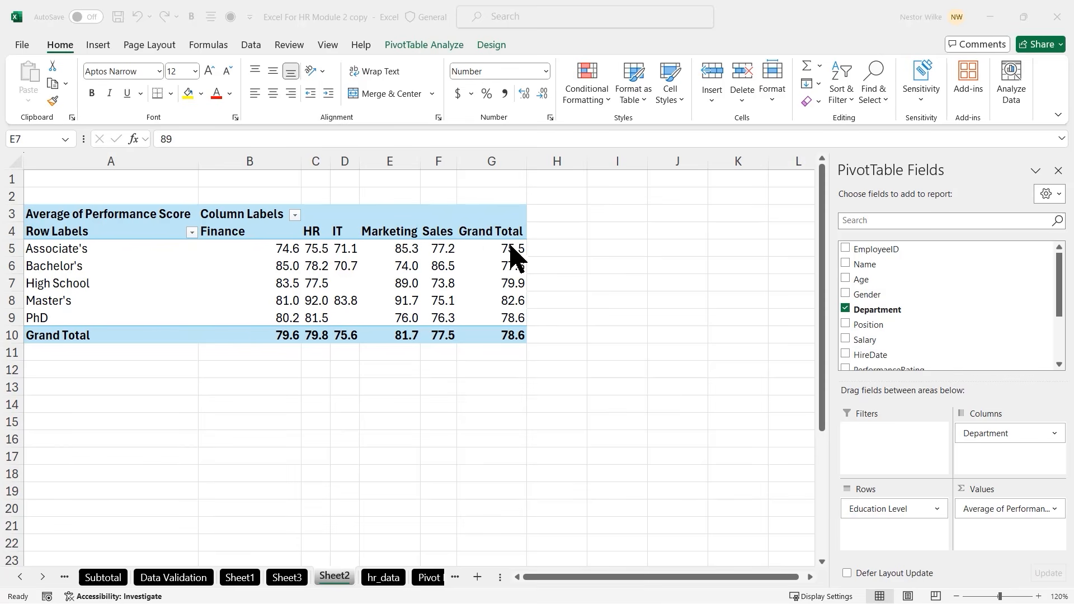
# Add the Position field as a report filter of the PivotTable and filter it to Sales Representative
pyautogui.click(872, 326)
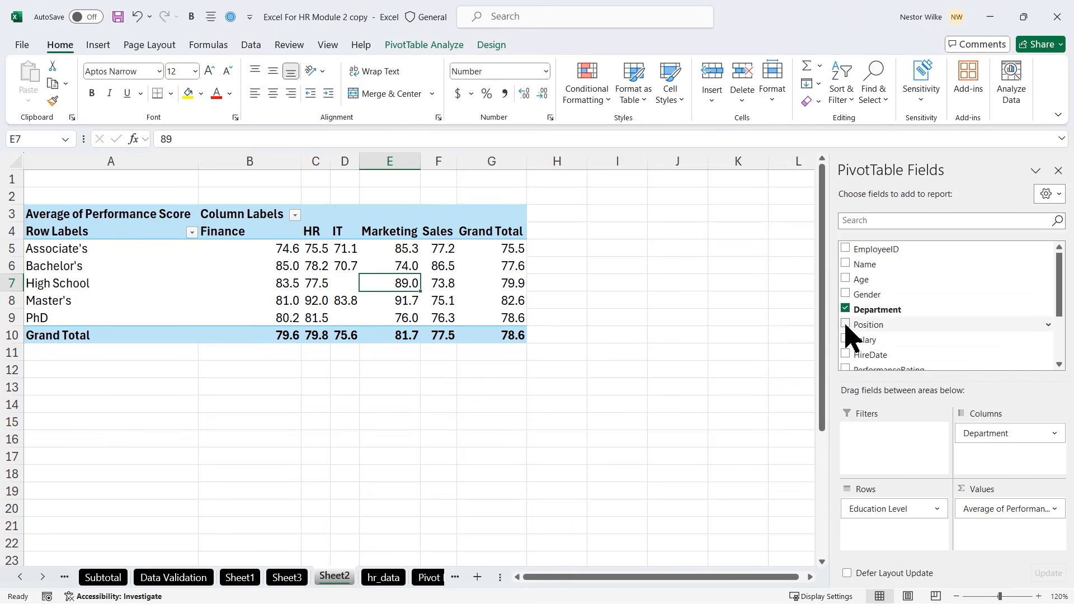
pyautogui.moveTo(847, 326); pyautogui.dragTo(880, 455)
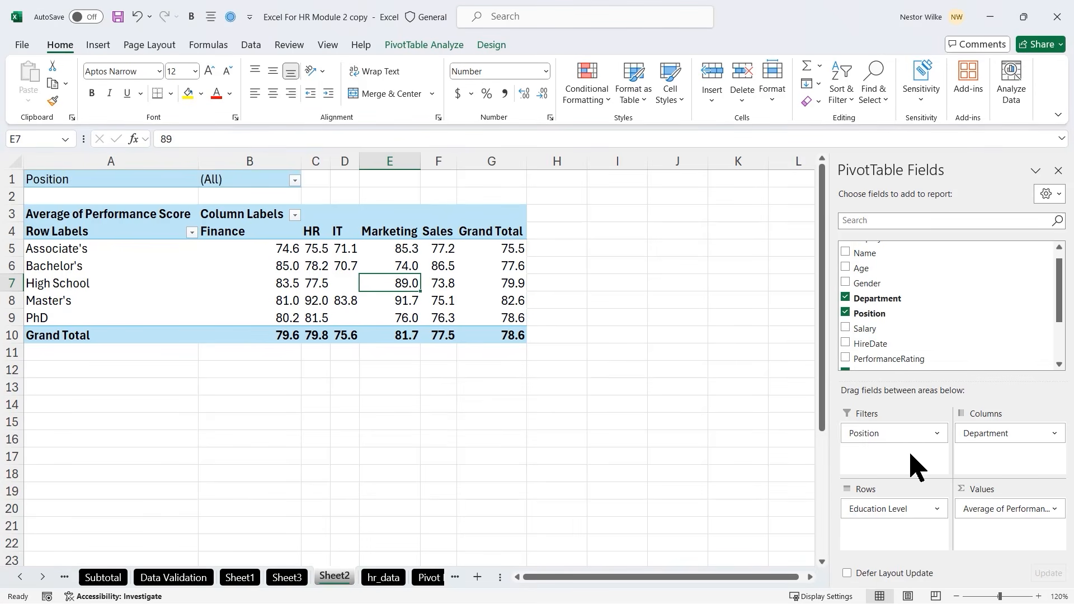
pyautogui.click(294, 182)
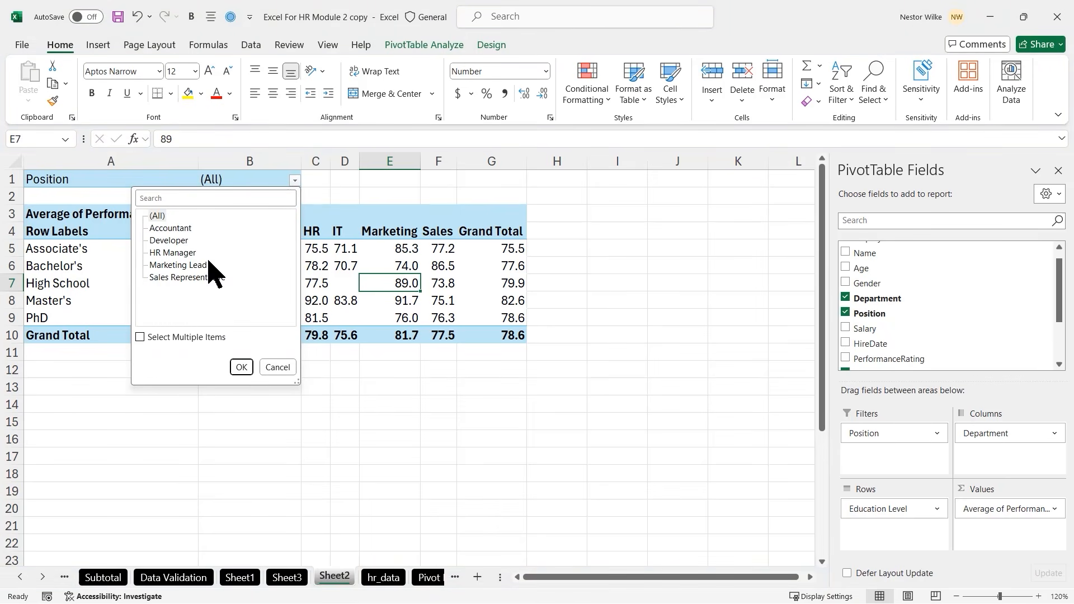
pyautogui.click(187, 278)
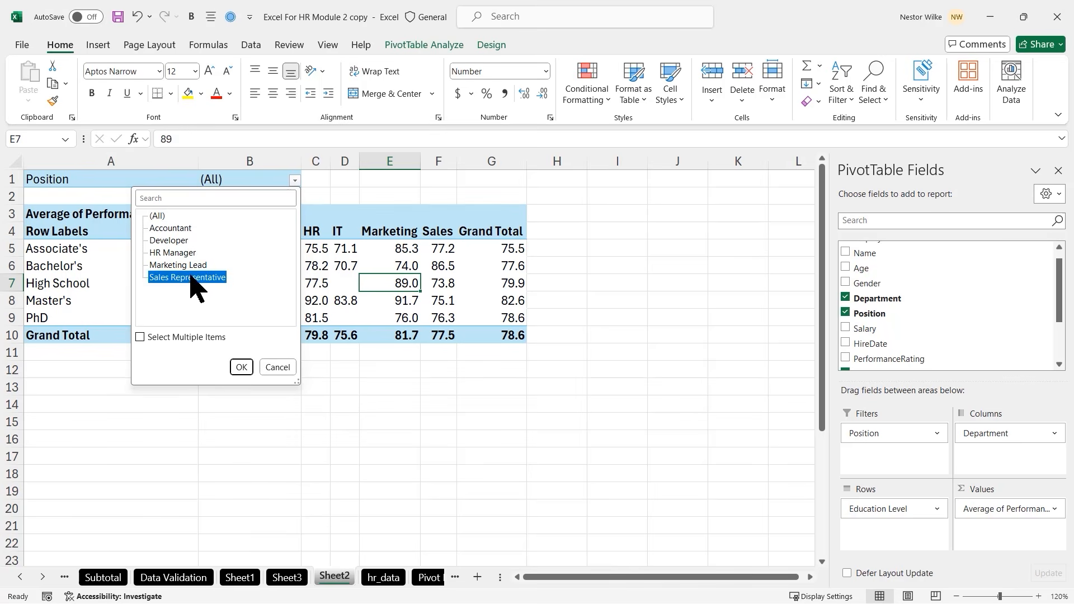
pyautogui.click(242, 368)
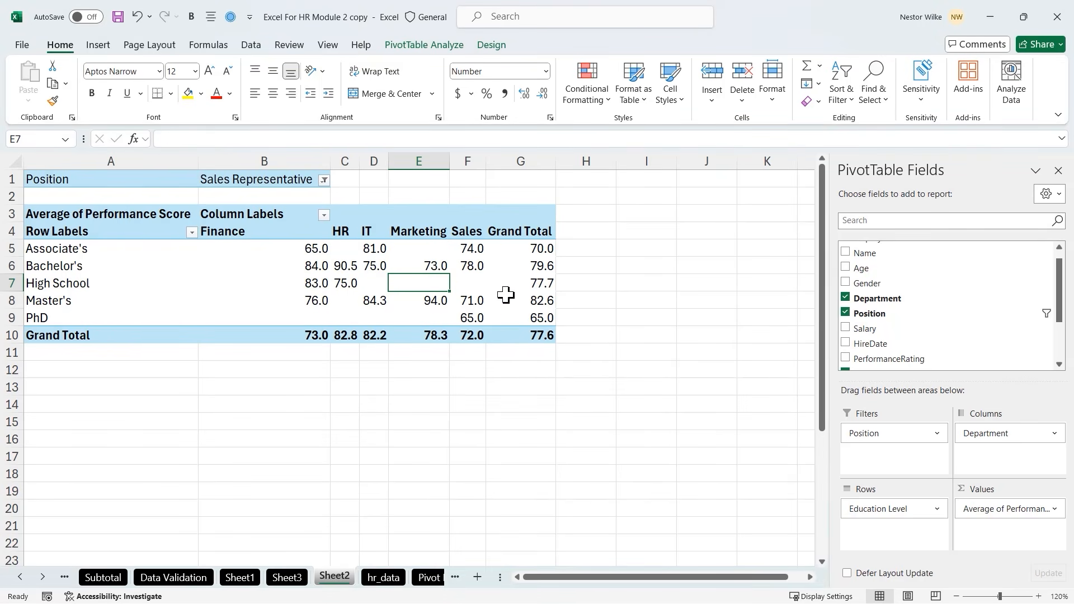
# Switch the PivotTable's Position filter to Developer and reopen its item list to view the other positions
pyautogui.click(324, 180)
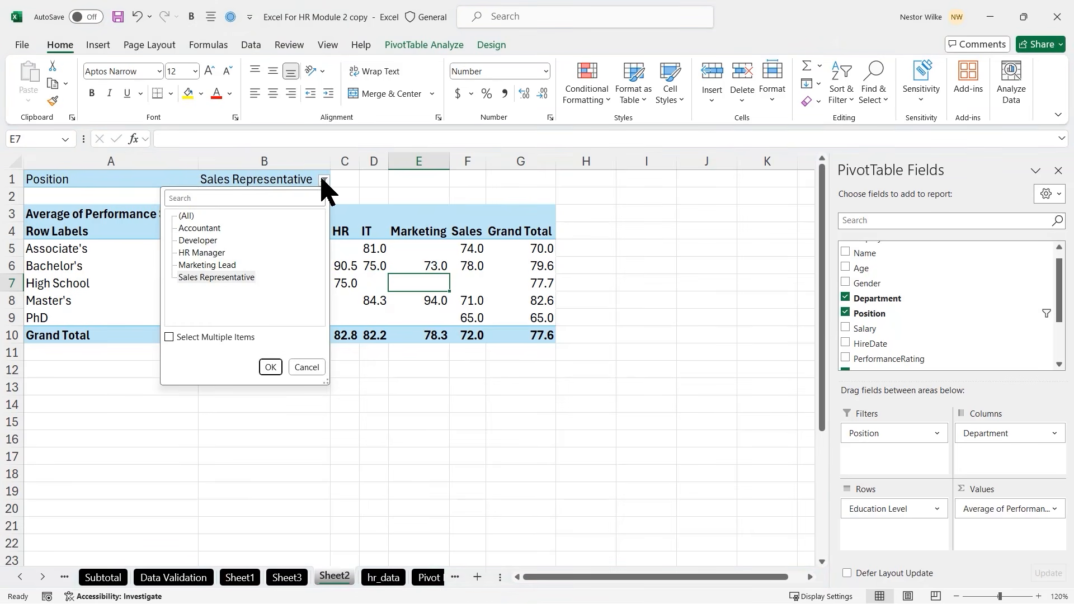
pyautogui.click(202, 241)
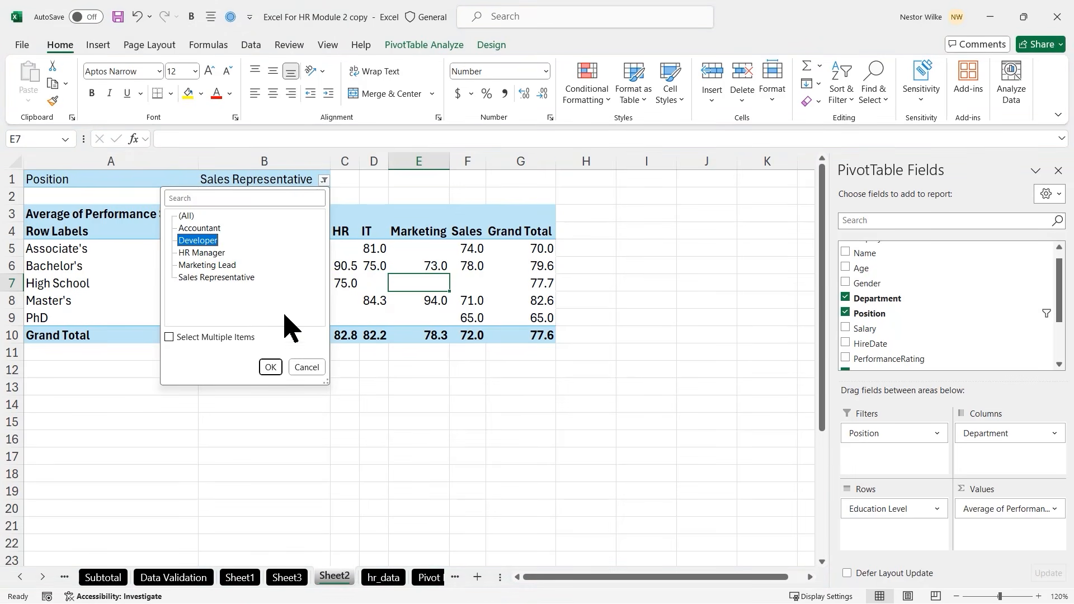
pyautogui.click(271, 368)
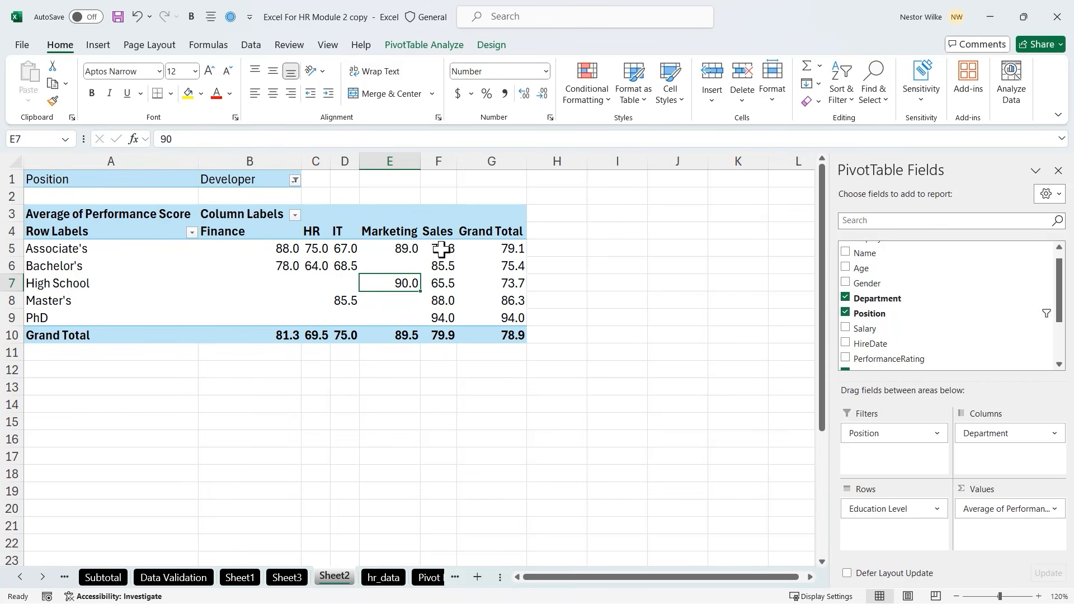
pyautogui.moveTo(438, 249)
pyautogui.click(295, 179)
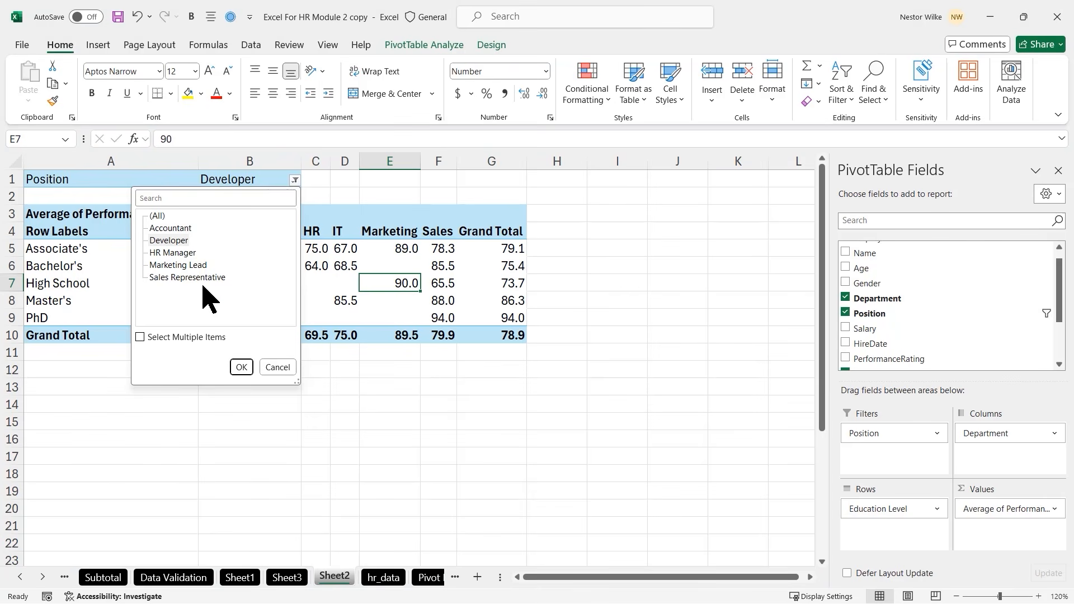
pyautogui.click(395, 369)
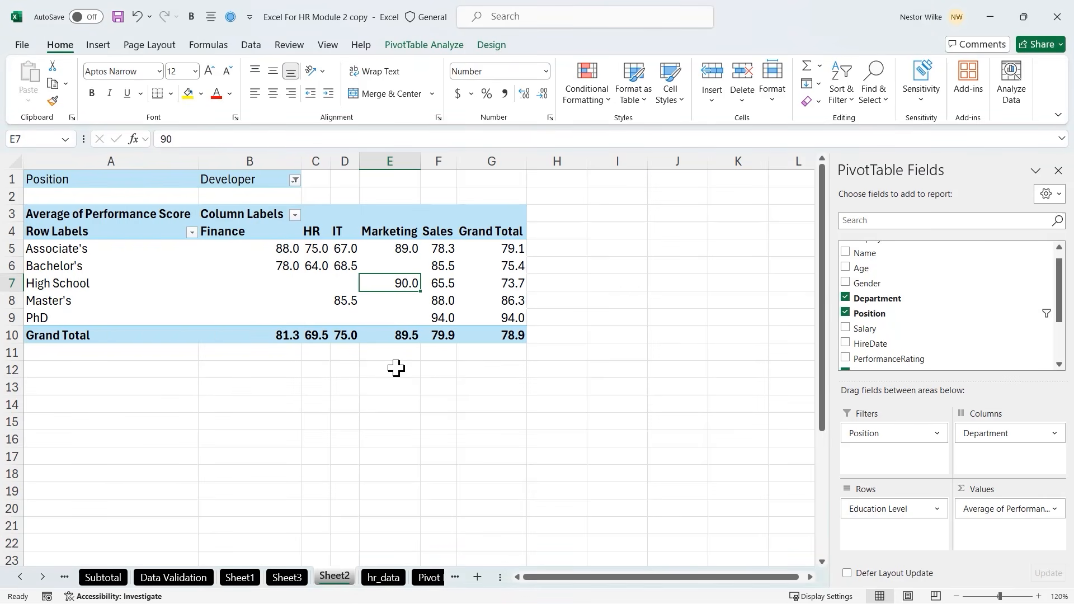
pyautogui.moveTo(127, 362)
pyautogui.mouseDown()
pyautogui.moveTo(249, 433)
pyautogui.moveTo(273, 433)
pyautogui.mouseUp()
pyautogui.moveTo(286, 360)
pyautogui.mouseDown()
pyautogui.moveTo(340, 407)
pyautogui.moveTo(407, 428)
pyautogui.mouseUp()
pyautogui.moveTo(414, 357); pyautogui.dragTo(525, 431)
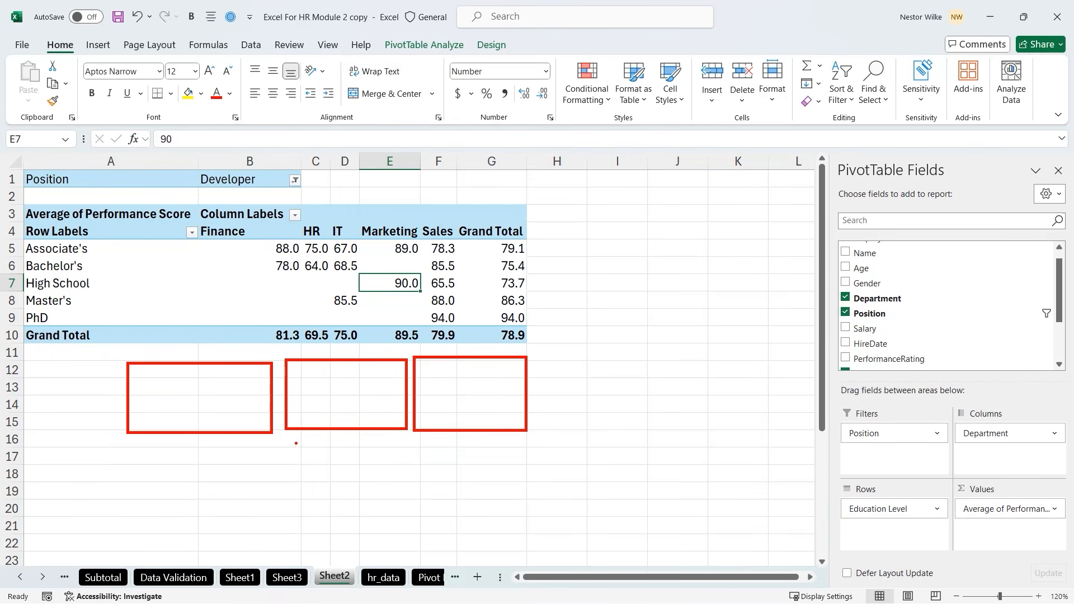
pyautogui.moveTo(540, 357)
pyautogui.mouseDown()
pyautogui.moveTo(610, 426)
pyautogui.moveTo(637, 429)
pyautogui.mouseUp()
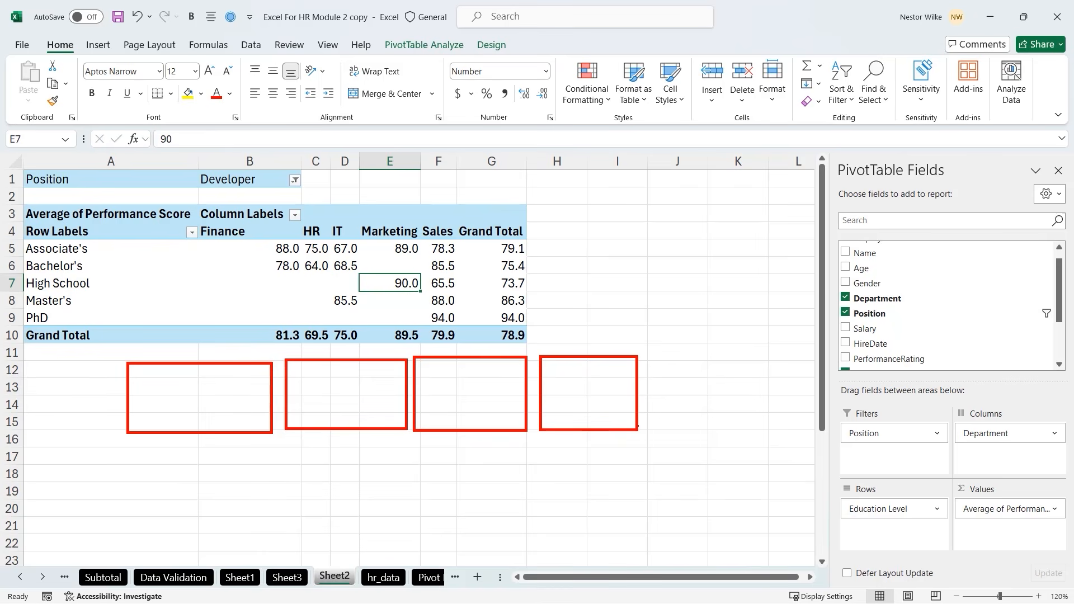
pyautogui.moveTo(655, 356); pyautogui.dragTo(763, 429)
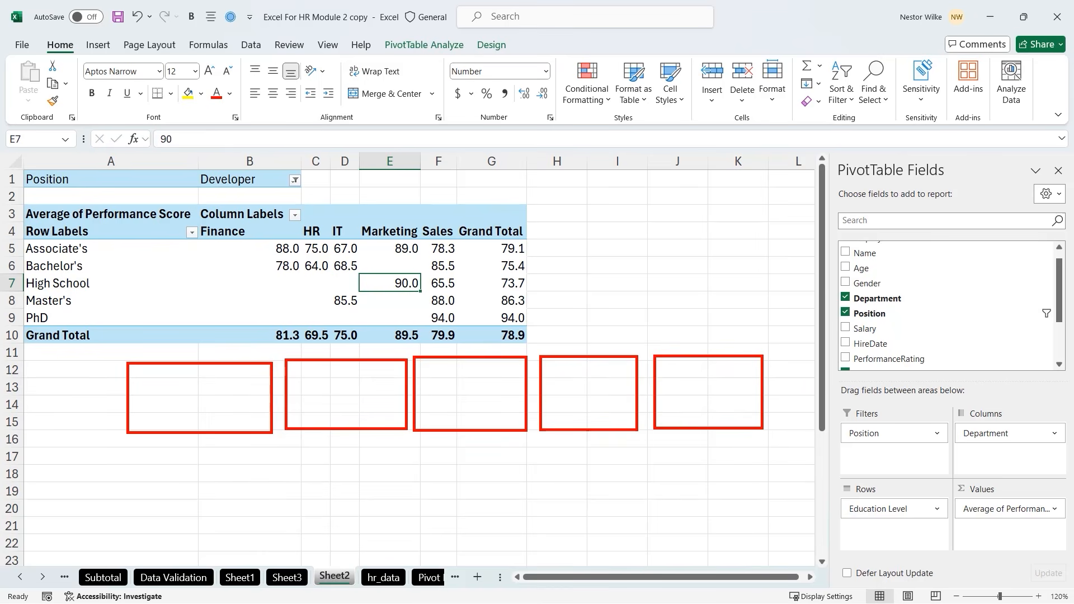
pyautogui.press('Escape')
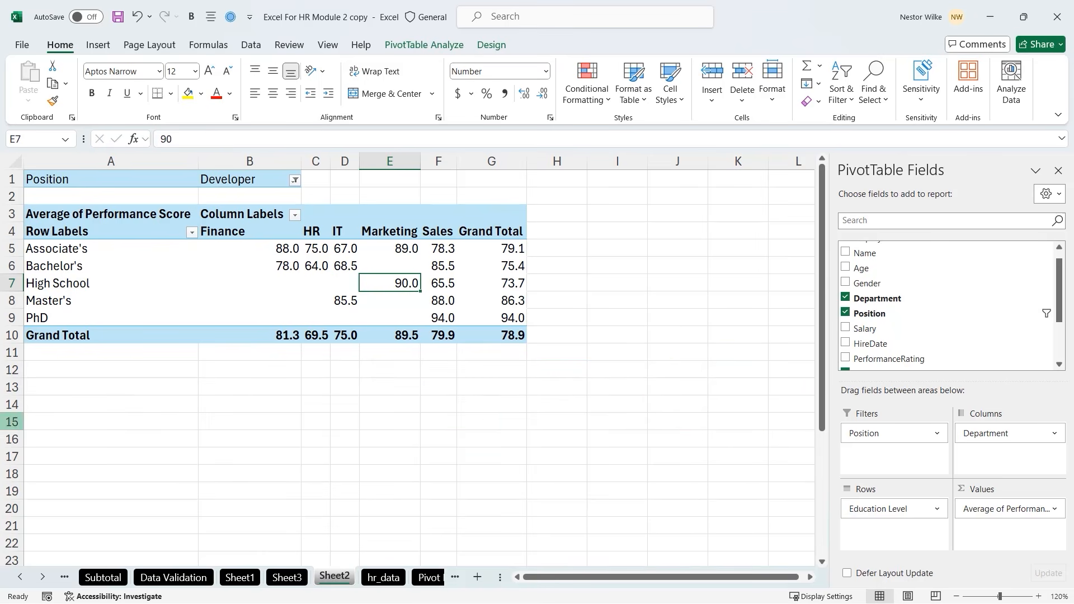
# Select the Associate's Marketing value and look up the Show Report Filter Pages command in the PivotTable options
pyautogui.click(397, 251)
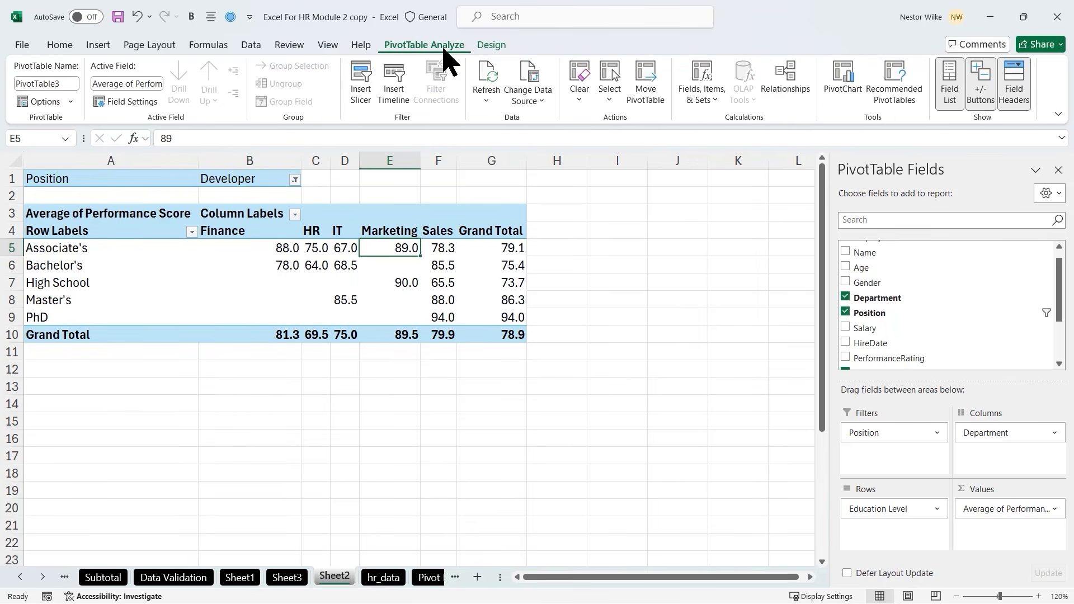
pyautogui.click(72, 102)
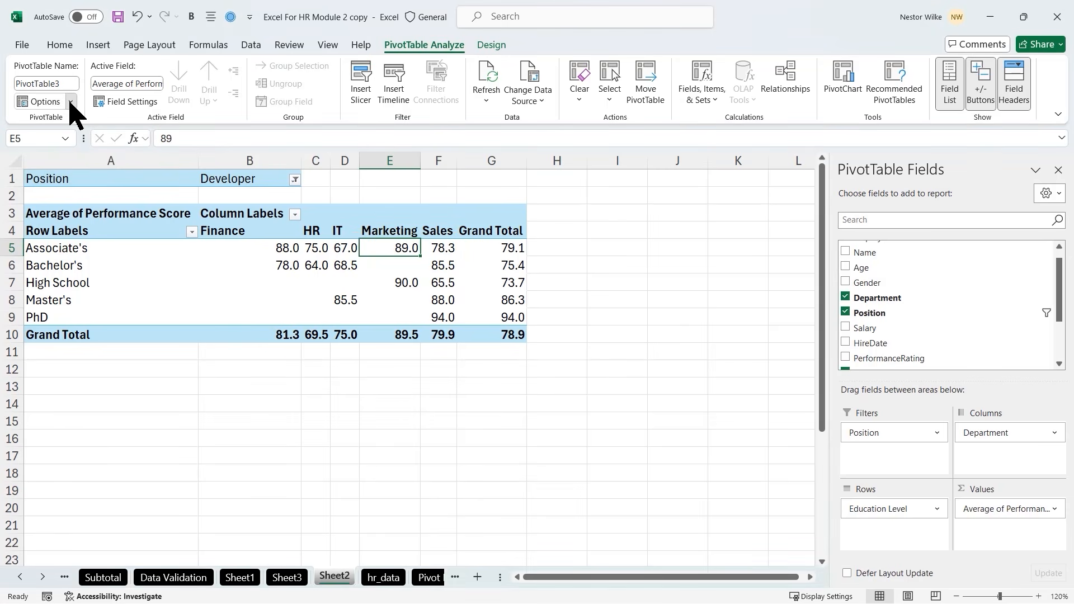
pyautogui.click(71, 102)
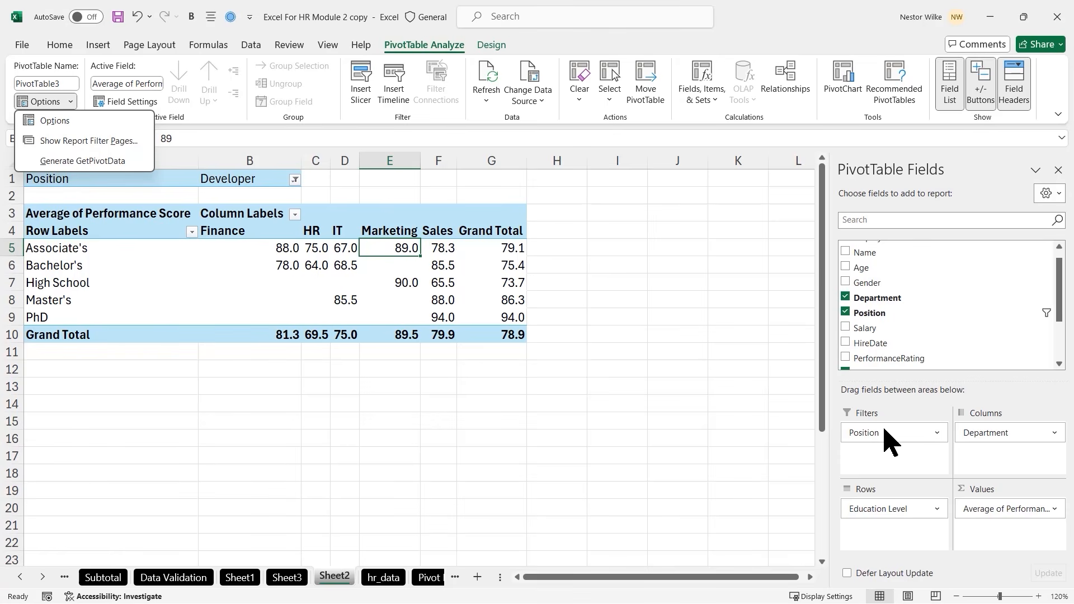
pyautogui.moveTo(884, 434)
pyautogui.mouseDown()
pyautogui.moveTo(906, 374)
pyautogui.moveTo(882, 413)
pyautogui.moveTo(887, 441)
pyautogui.moveTo(865, 432)
pyautogui.mouseUp()
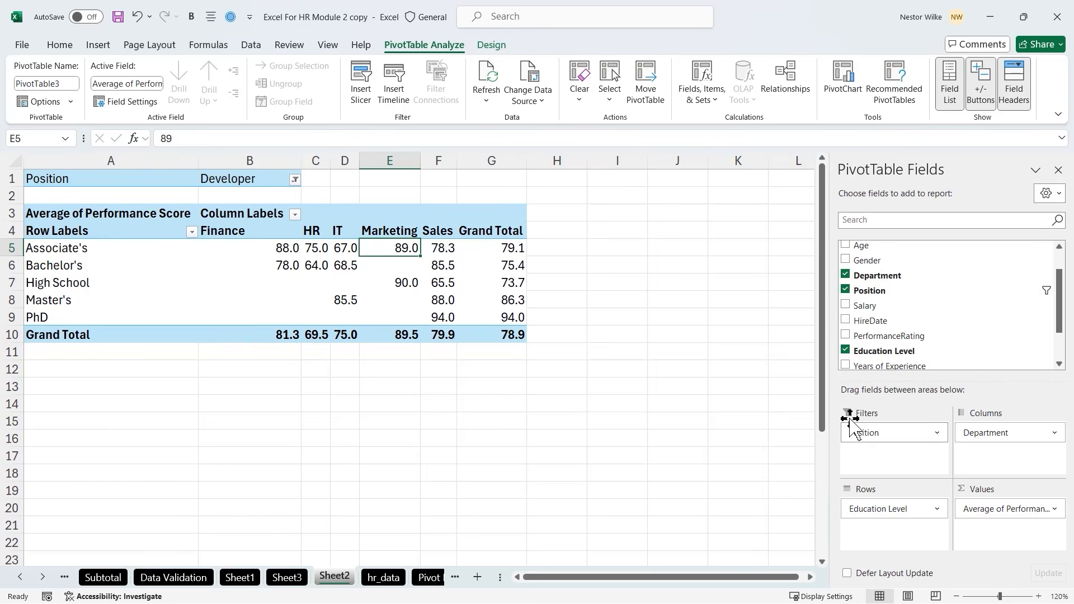
# Allow multiple items in the Position report filter and select all positions
pyautogui.click(295, 179)
pyautogui.click(140, 336)
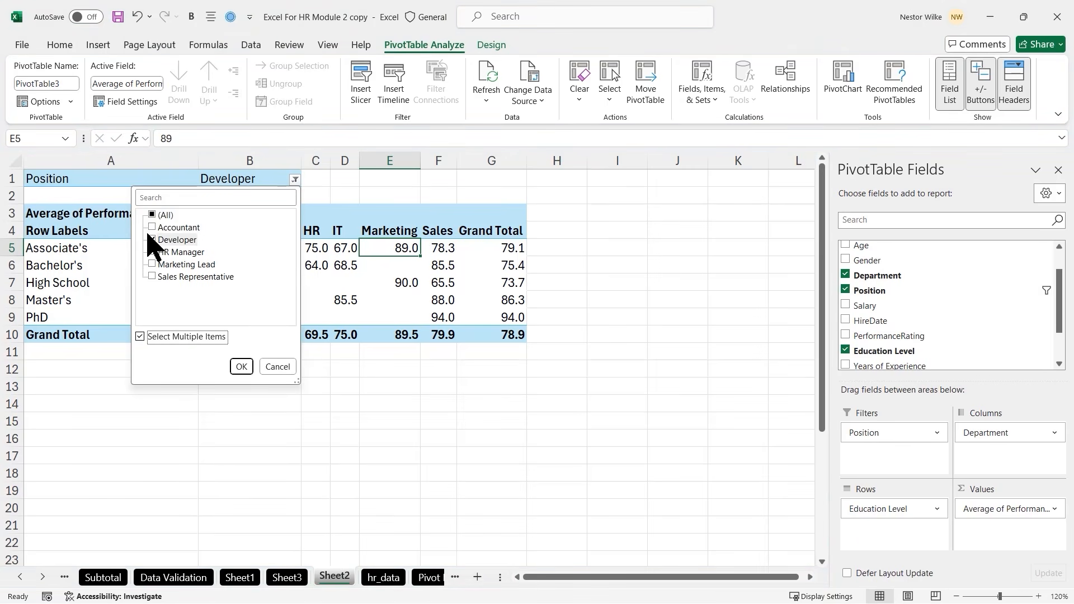
pyautogui.click(152, 227)
pyautogui.click(152, 215)
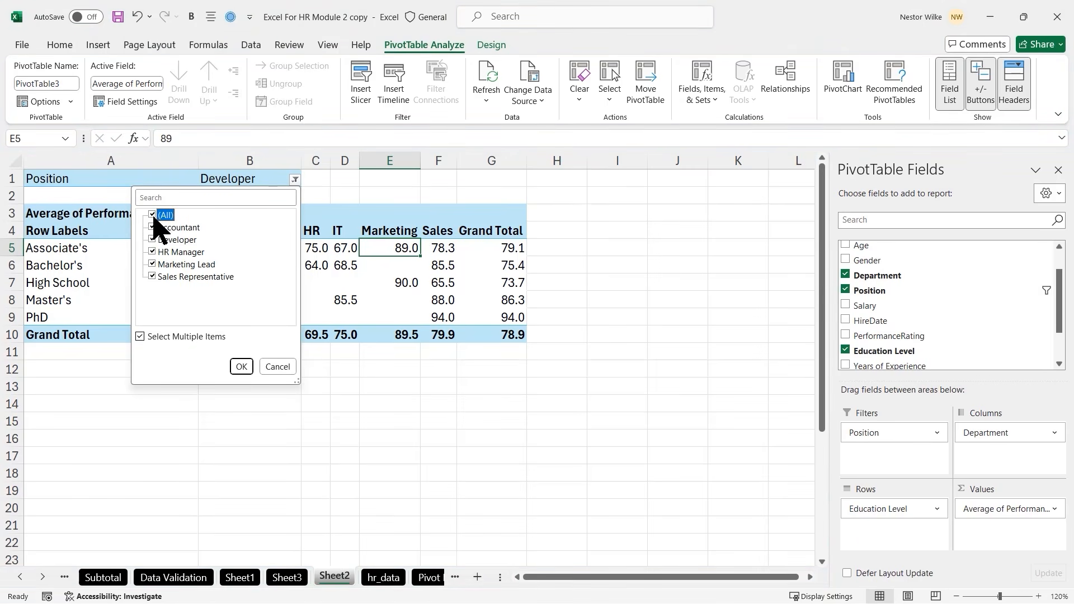
pyautogui.click(241, 366)
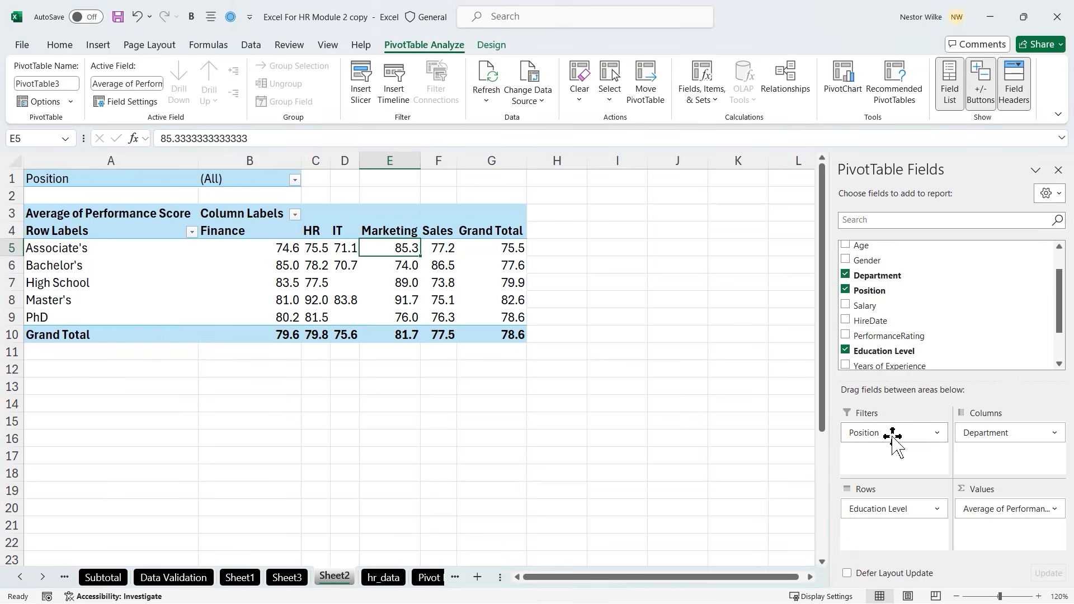
# Remove the Position field from the report filters and check the Show Report Filter Pages command again
pyautogui.moveTo(893, 440); pyautogui.dragTo(957, 313)
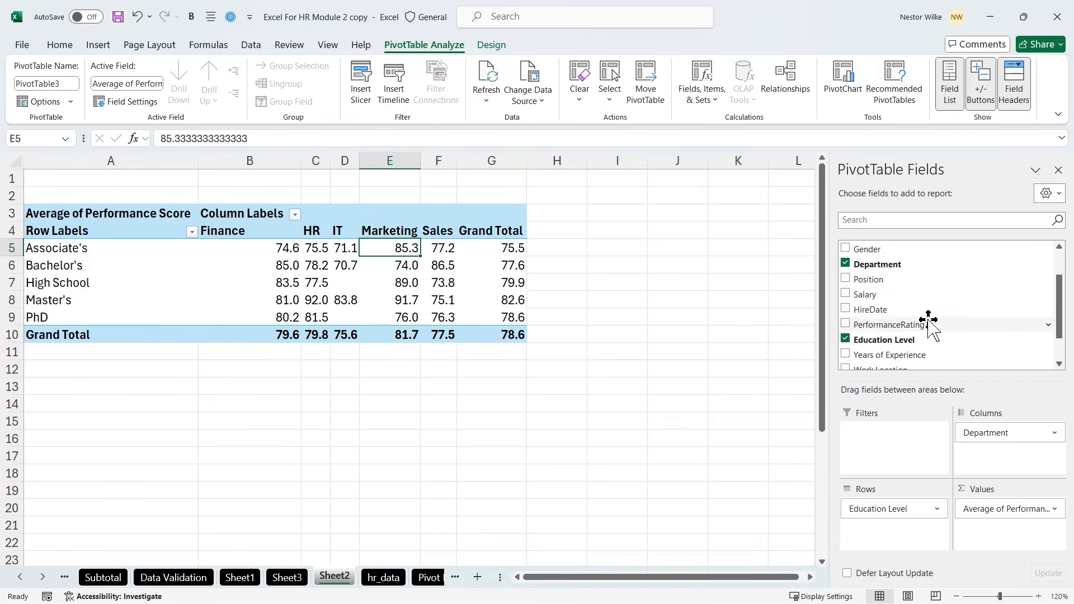
pyautogui.click(70, 101)
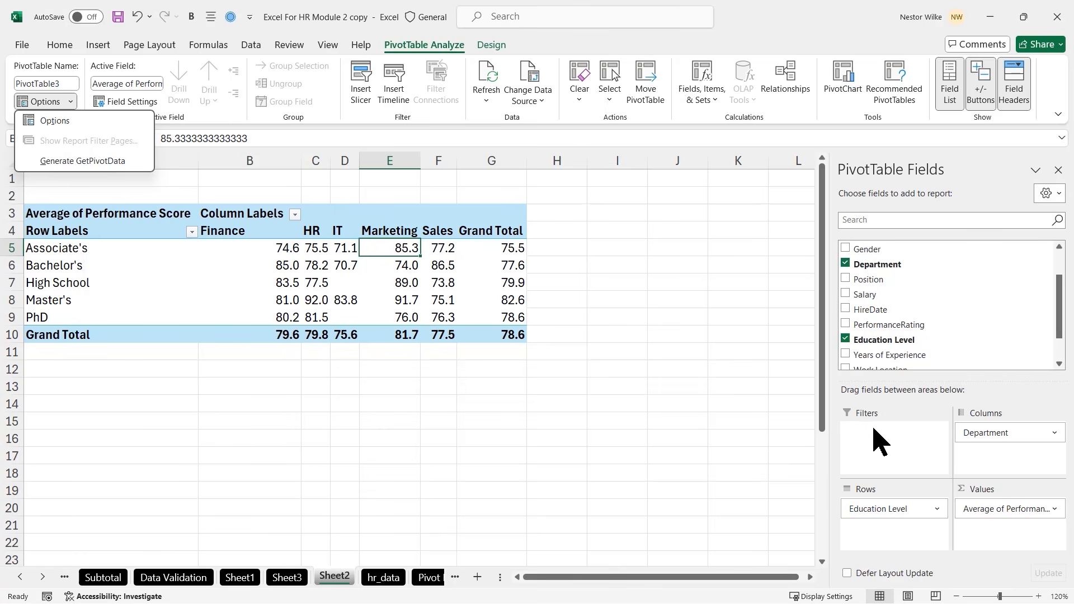
# Add Position back as a report filter and generate a separate report filter page for each position
pyautogui.click(884, 280)
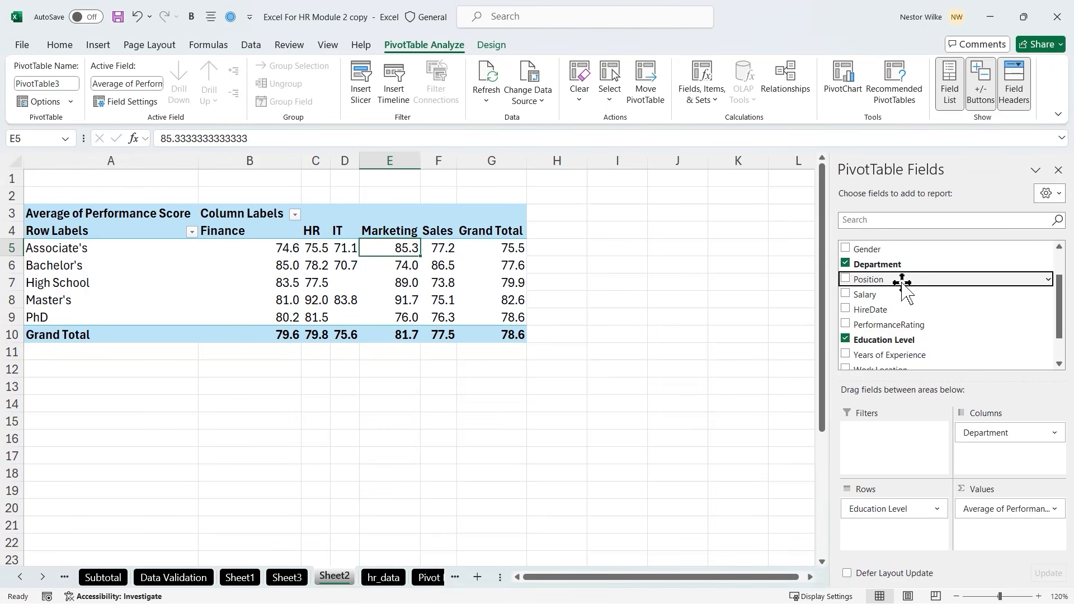
pyautogui.moveTo(877, 283); pyautogui.dragTo(899, 439)
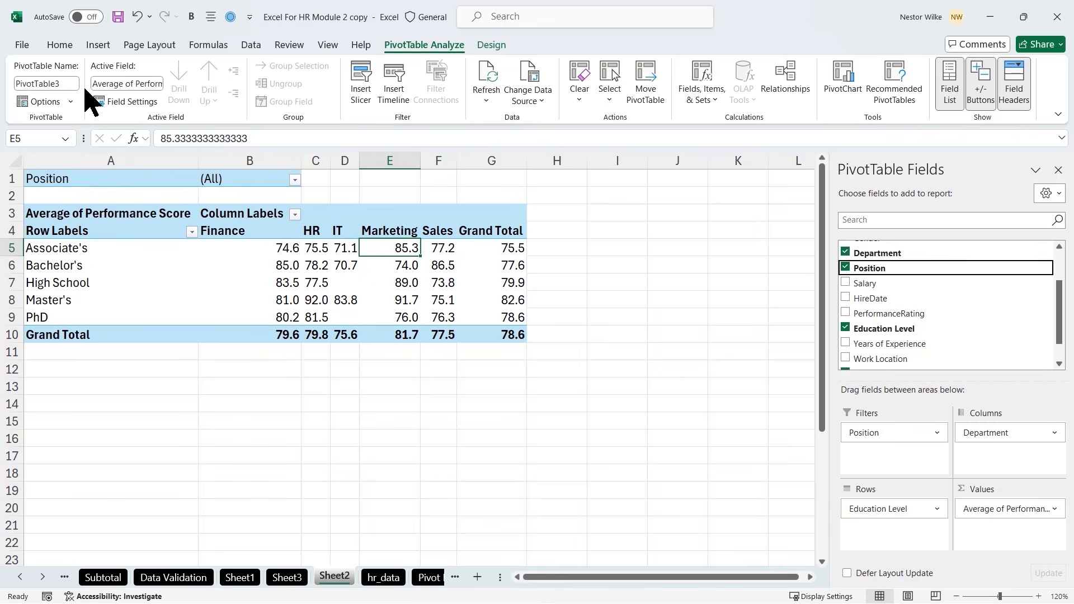
pyautogui.click(71, 101)
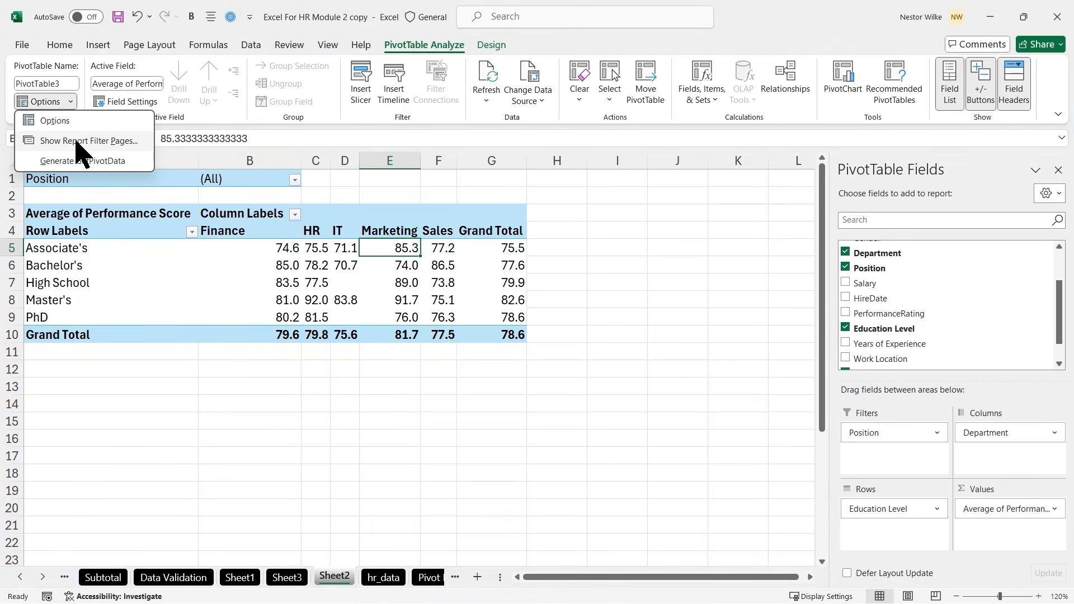
pyautogui.click(77, 142)
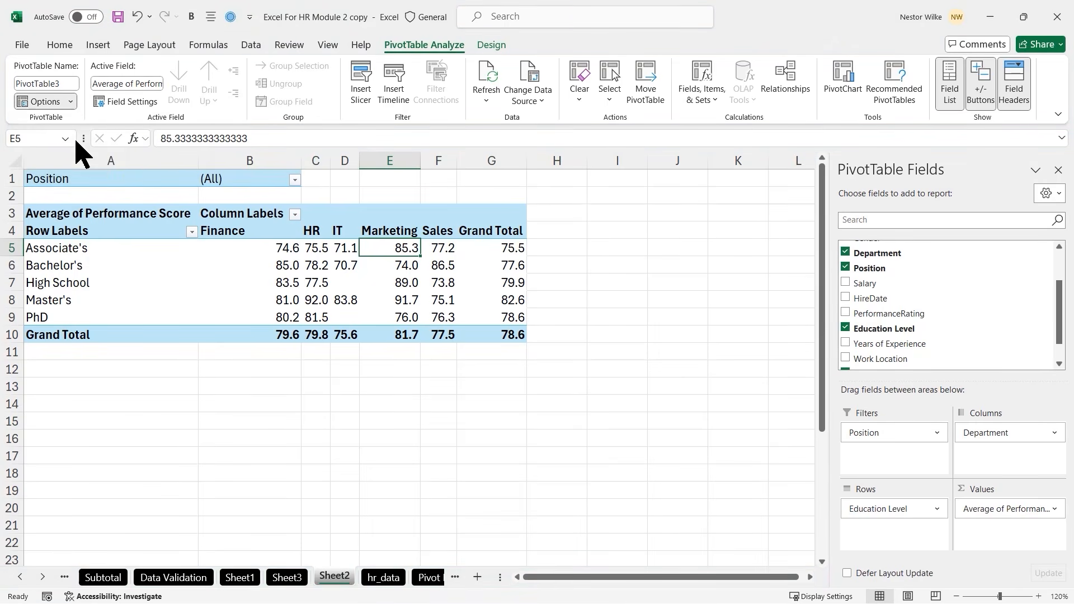
pyautogui.moveTo(346, 104); pyautogui.dragTo(728, 404)
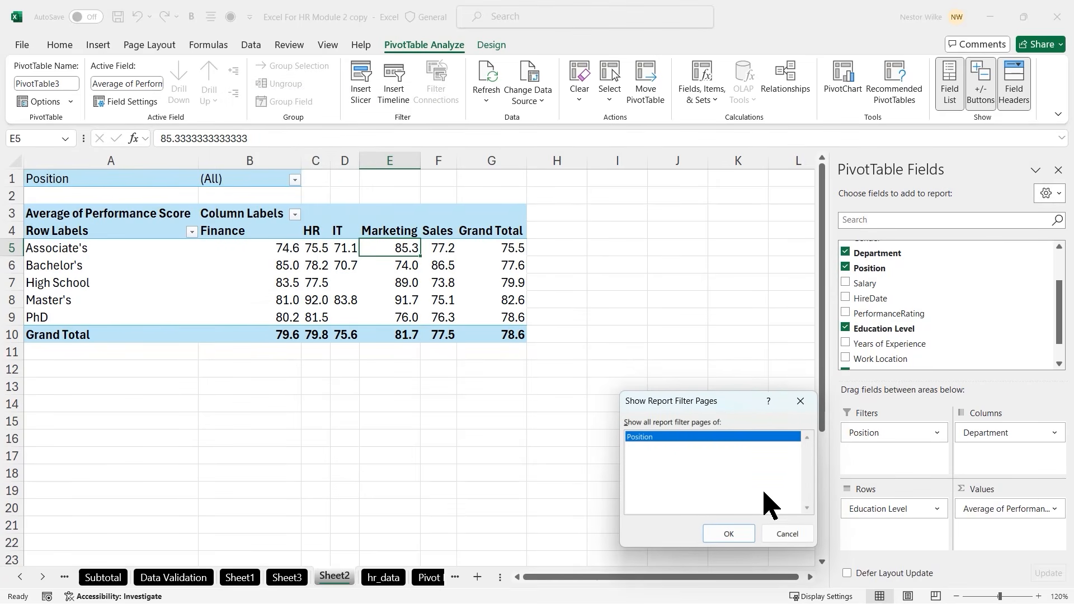
pyautogui.click(729, 534)
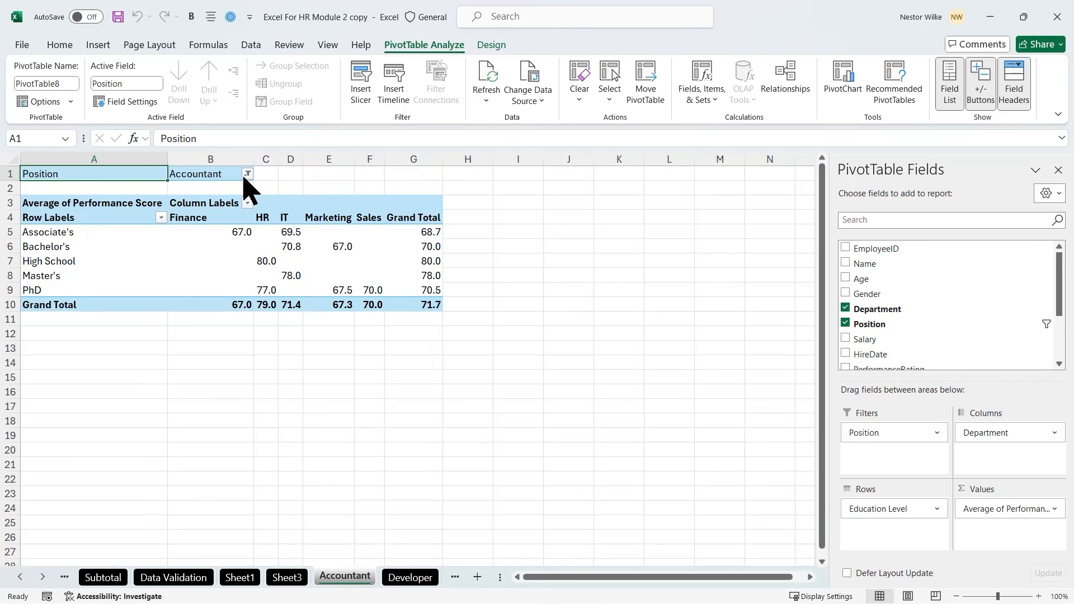
# Review the generated report pages for Developer, HR Manager, Marketing Lead and Sales Representative
pyautogui.click(414, 579)
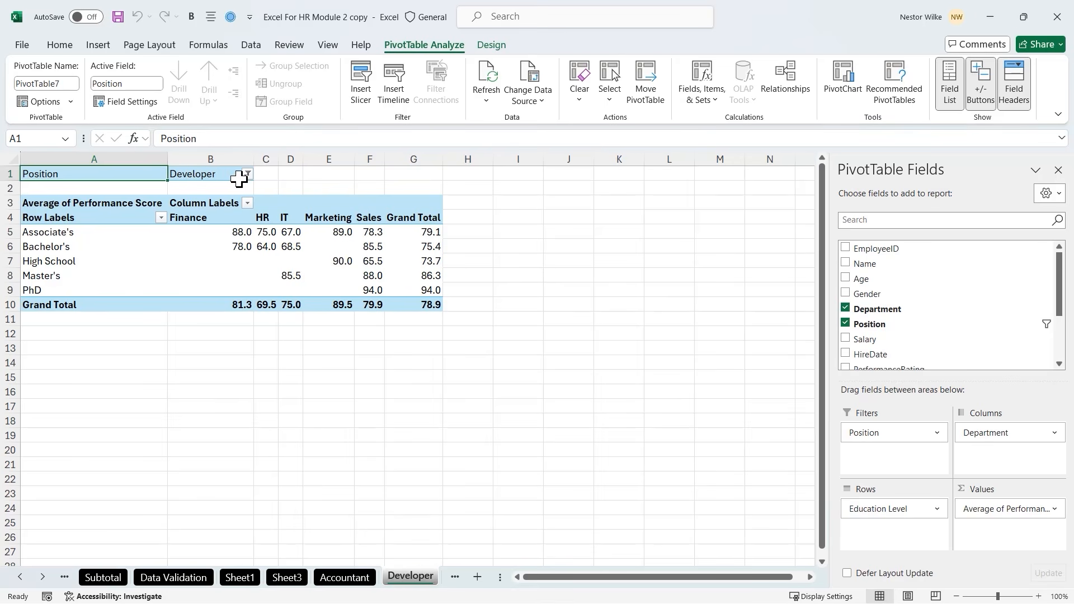
pyautogui.click(43, 577)
pyautogui.click(43, 577)
pyautogui.click(43, 576)
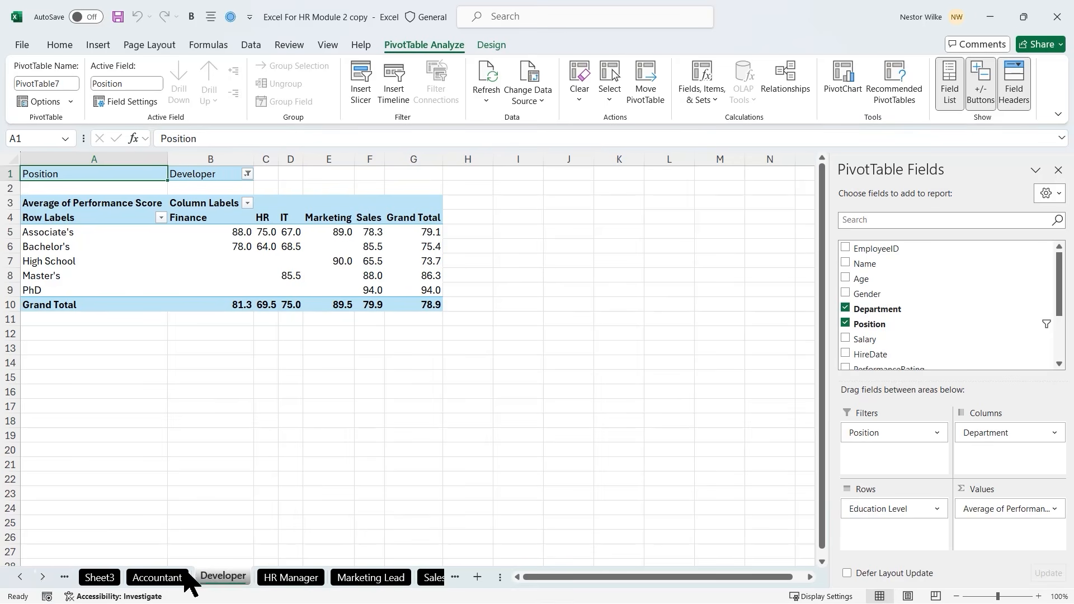
pyautogui.click(289, 579)
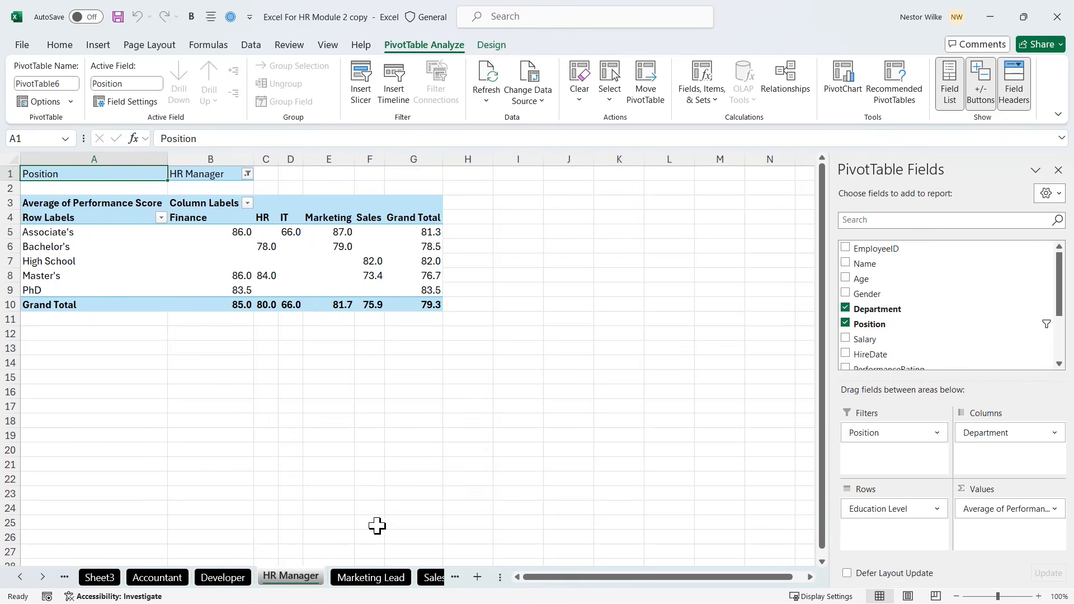
pyautogui.click(373, 580)
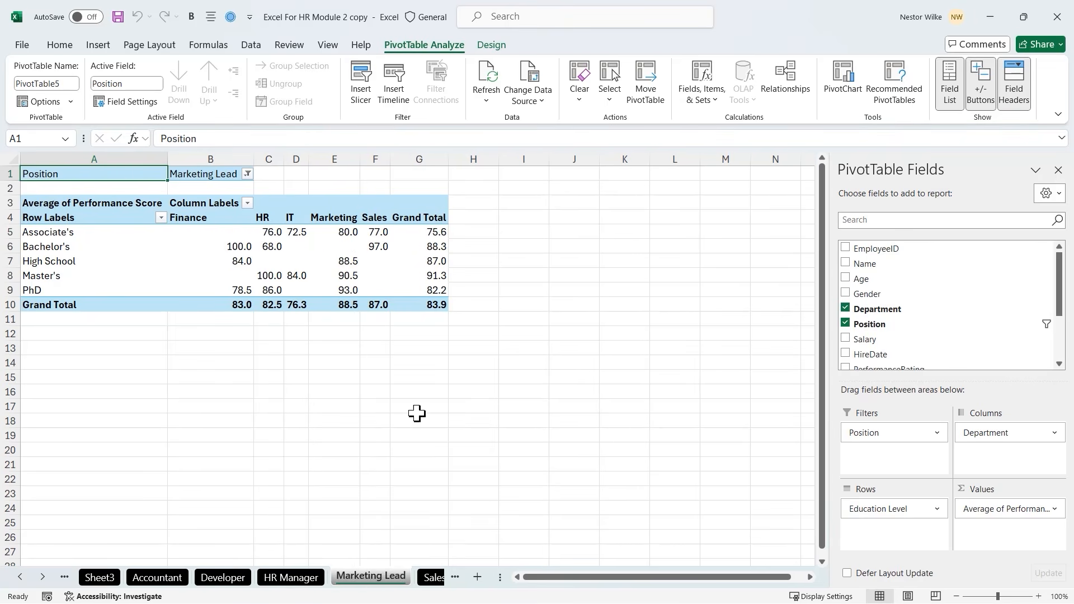
pyautogui.click(432, 578)
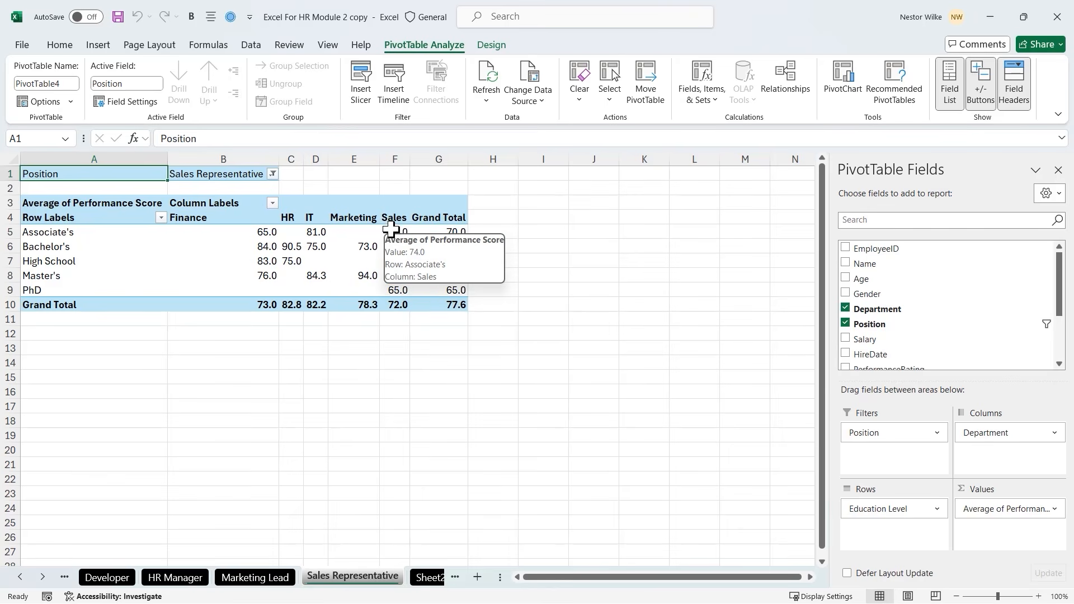
pyautogui.moveTo(399, 247)
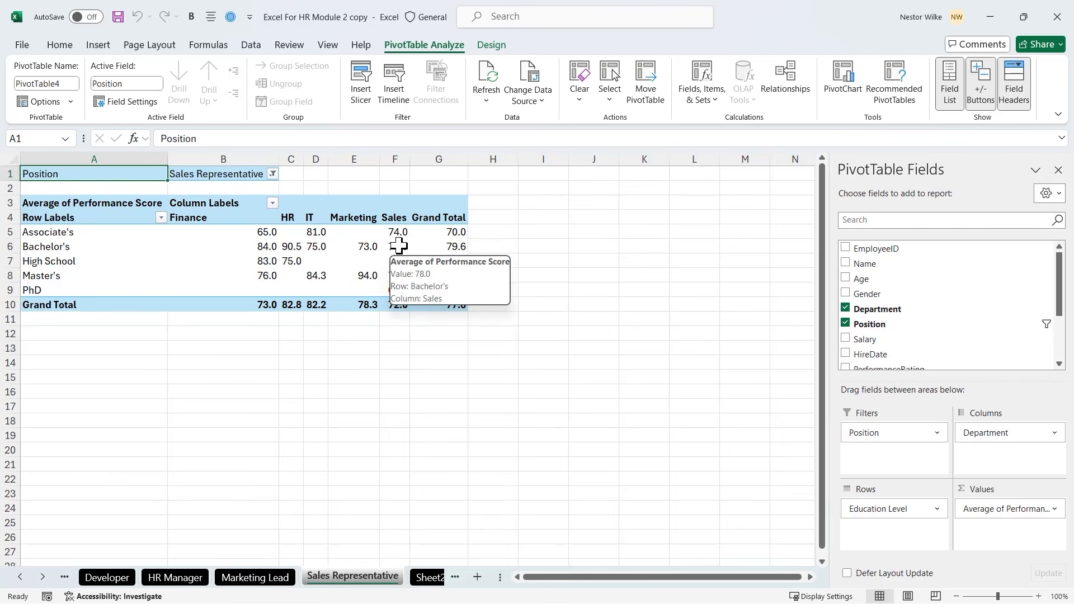
pyautogui.click(377, 235)
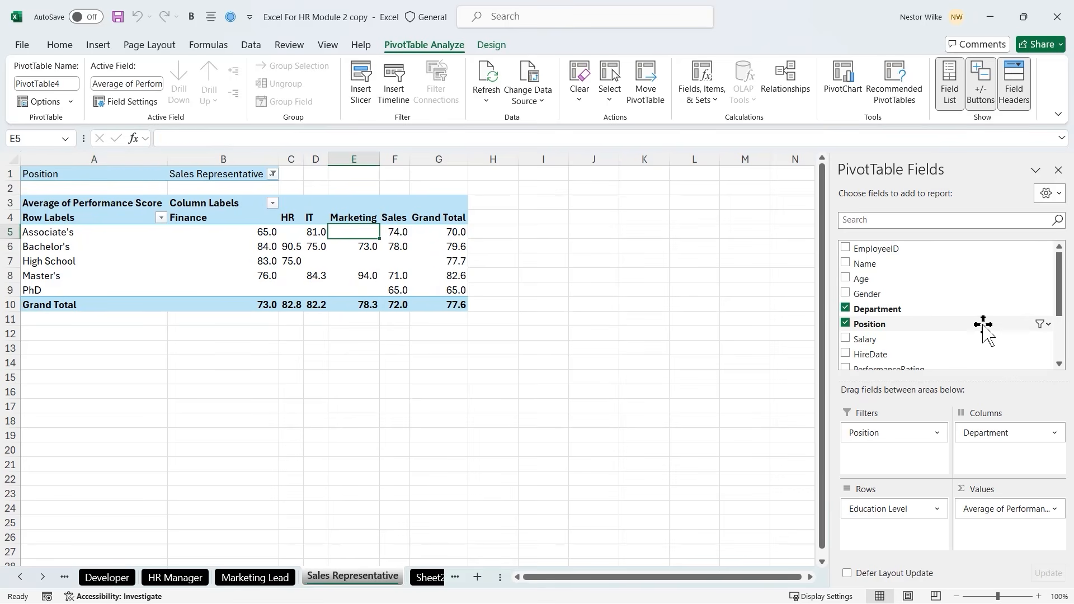
pyautogui.moveTo(998, 436); pyautogui.dragTo(895, 507)
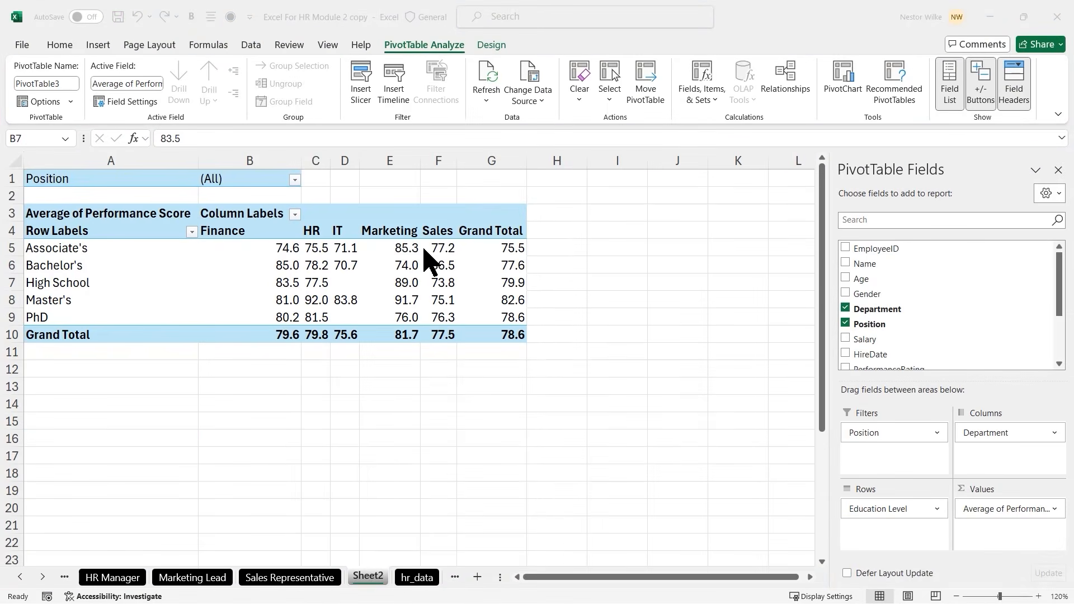
# Preview the Line and Pie chart types for the Sheet2 PivotTable, and insert a Clustered Column PivotChart
pyautogui.click(424, 250)
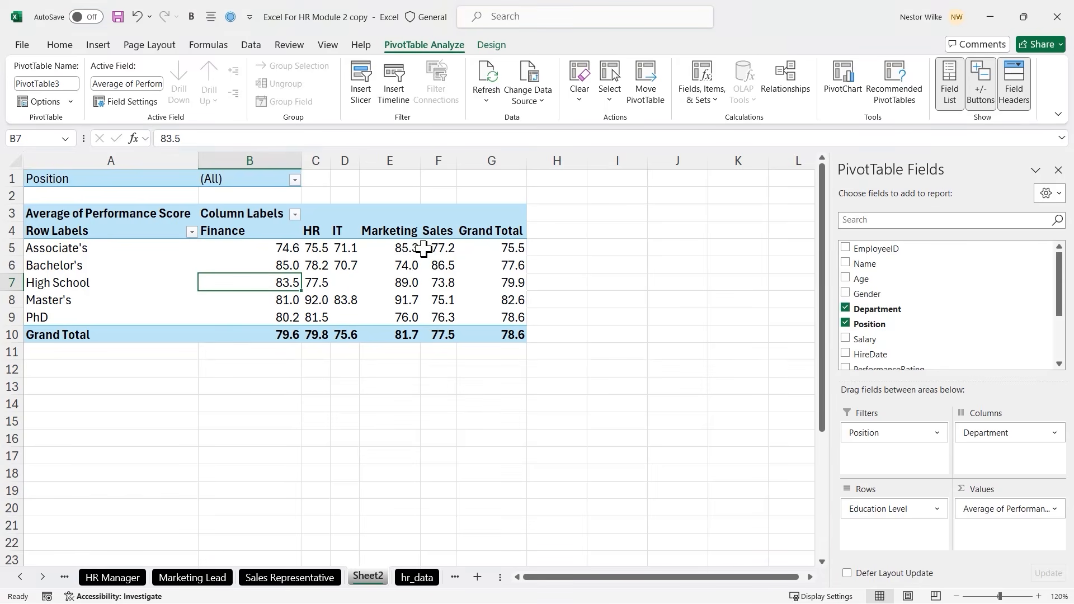
pyautogui.click(418, 250)
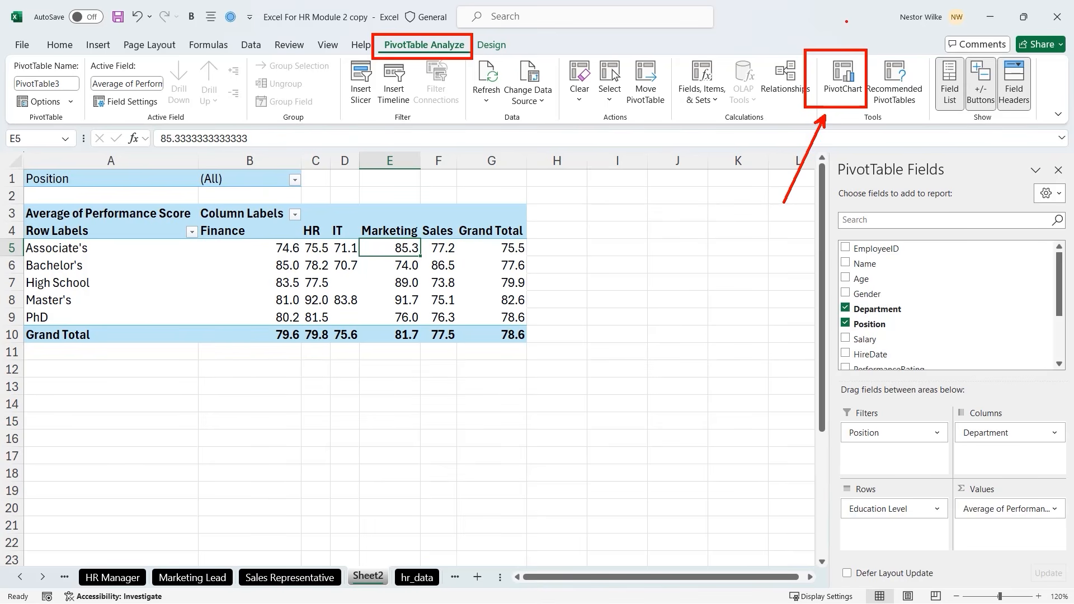
pyautogui.click(843, 78)
pyautogui.moveTo(528, 247)
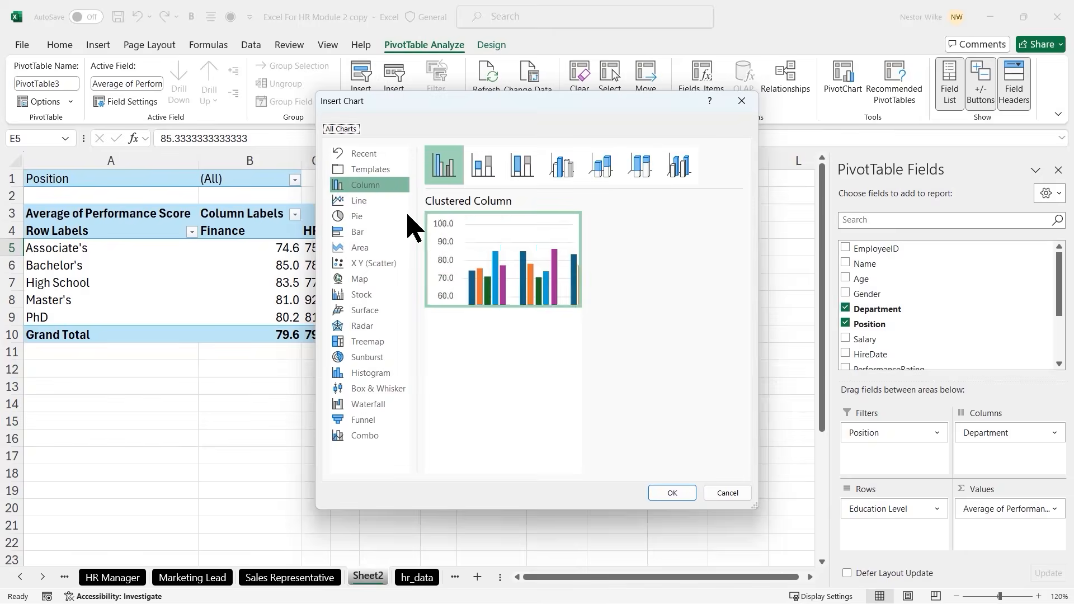
pyautogui.click(356, 202)
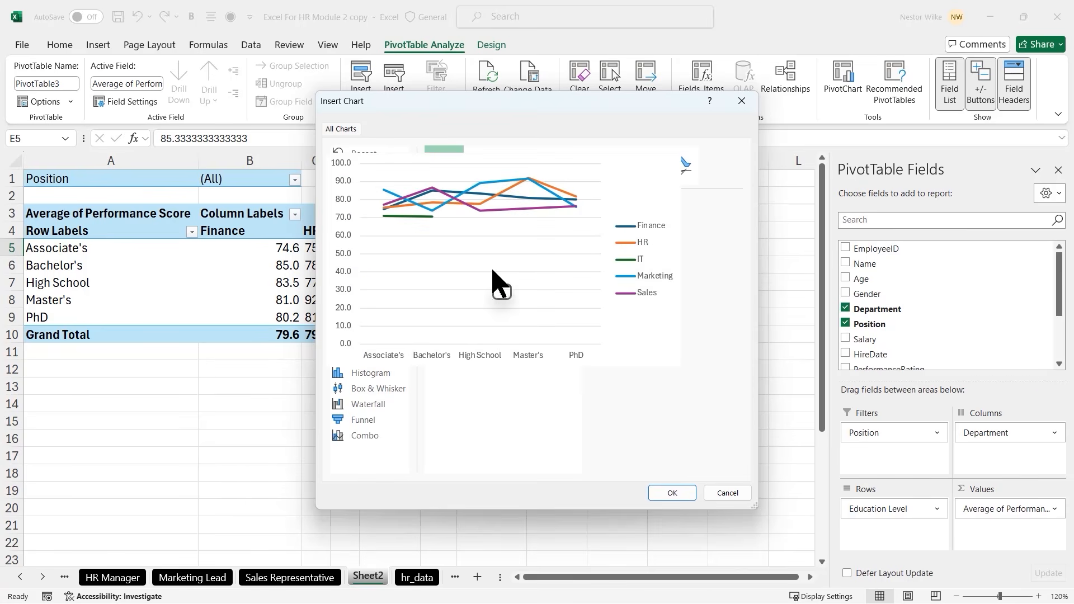
pyautogui.click(363, 218)
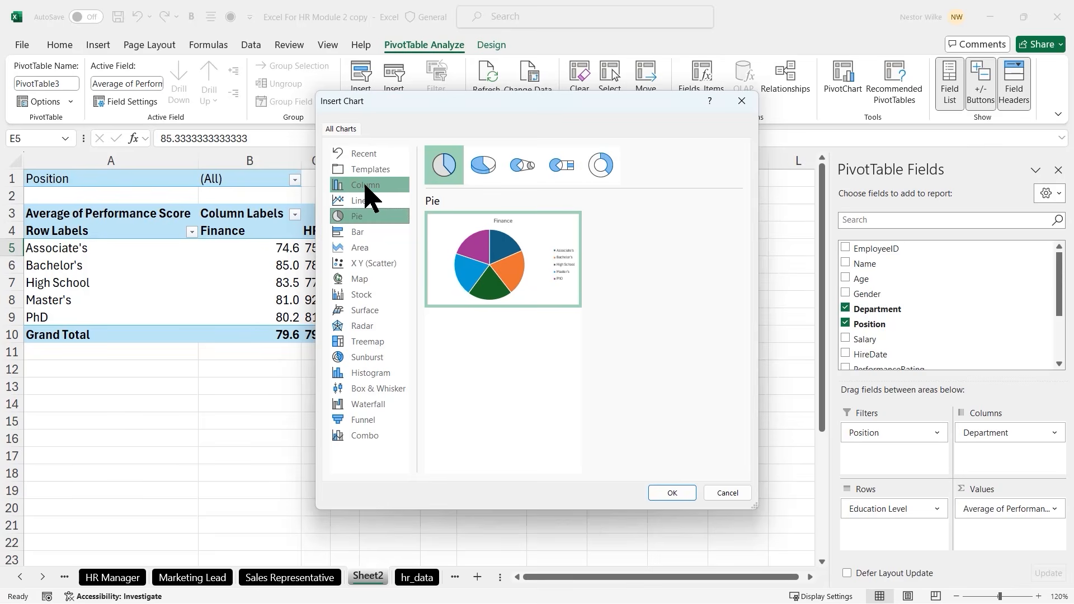
pyautogui.click(365, 186)
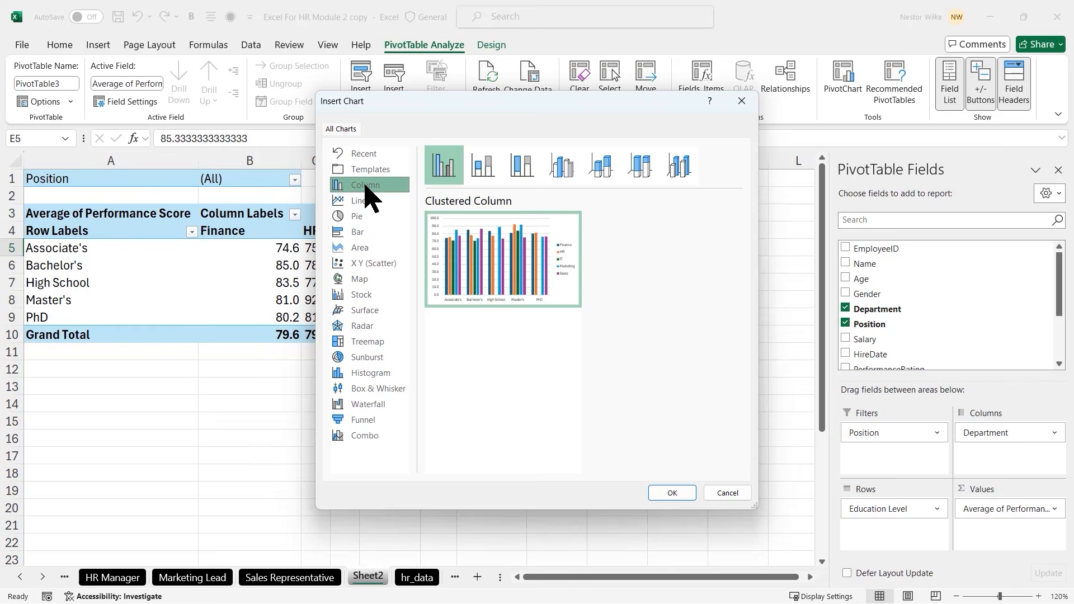
pyautogui.click(674, 493)
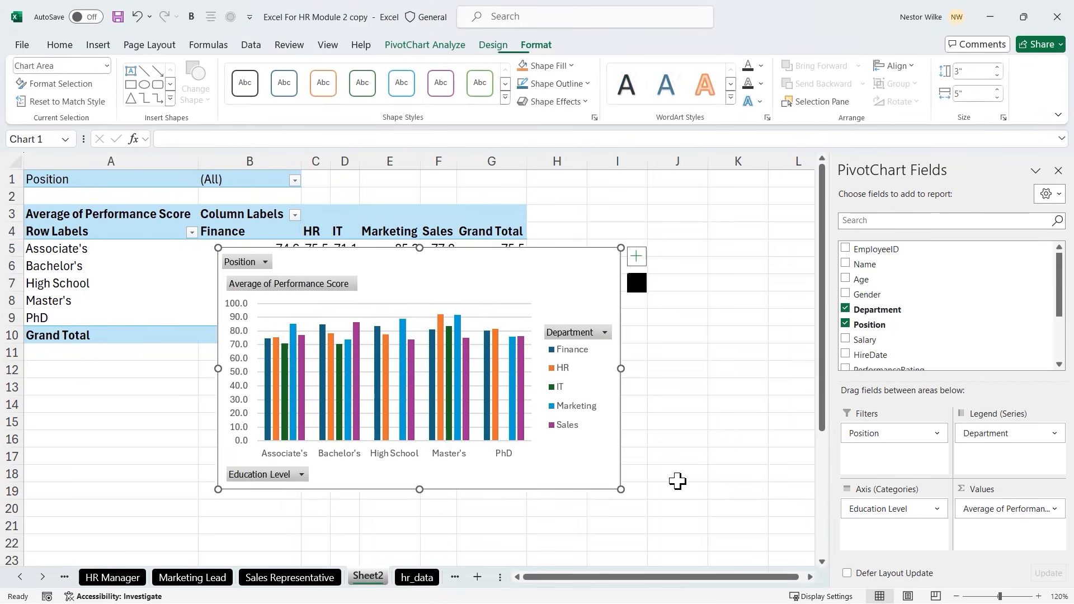
# Move the PivotChart beside the PivotTable so that it no longer covers the department columns or Grand Total
pyautogui.moveTo(571, 274)
pyautogui.mouseDown()
pyautogui.moveTo(689, 280)
pyautogui.moveTo(734, 190)
pyautogui.mouseUp()
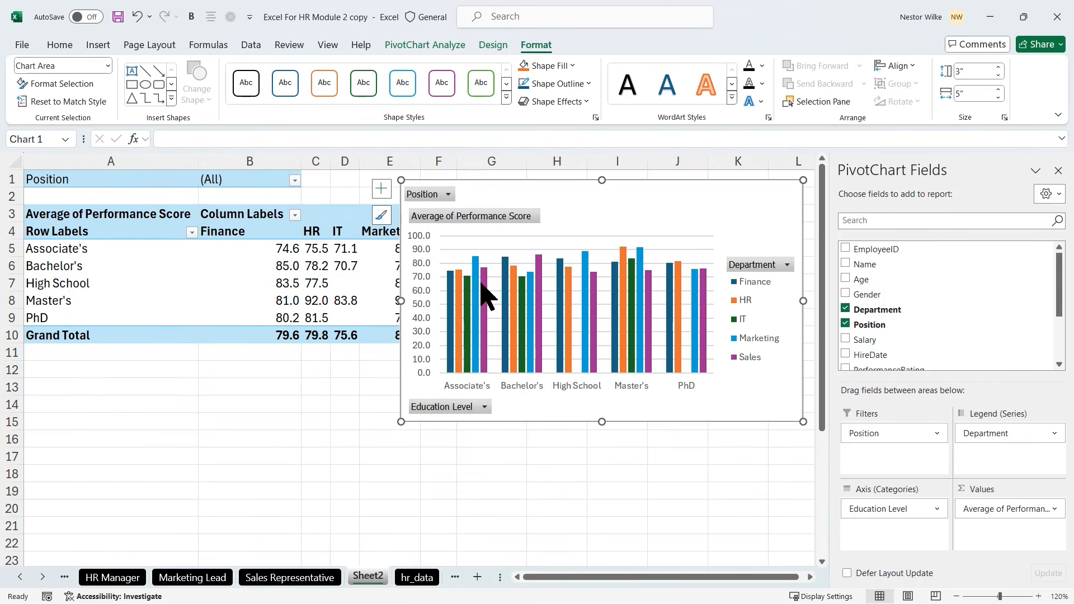
pyautogui.moveTo(451, 297)
pyautogui.moveTo(626, 253)
pyautogui.moveTo(638, 189); pyautogui.dragTo(777, 212)
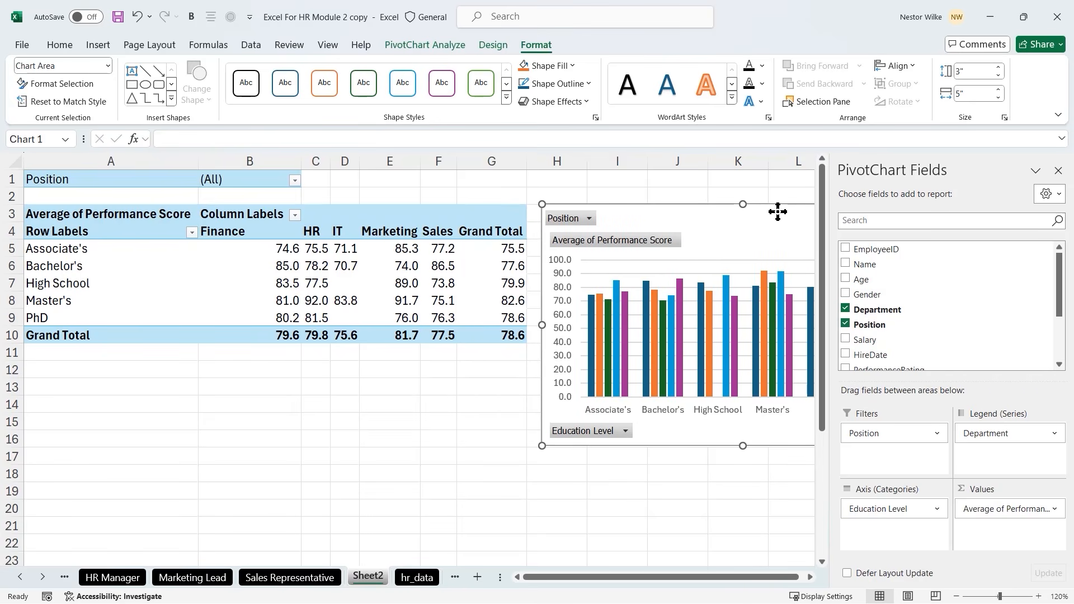
pyautogui.moveTo(356, 267)
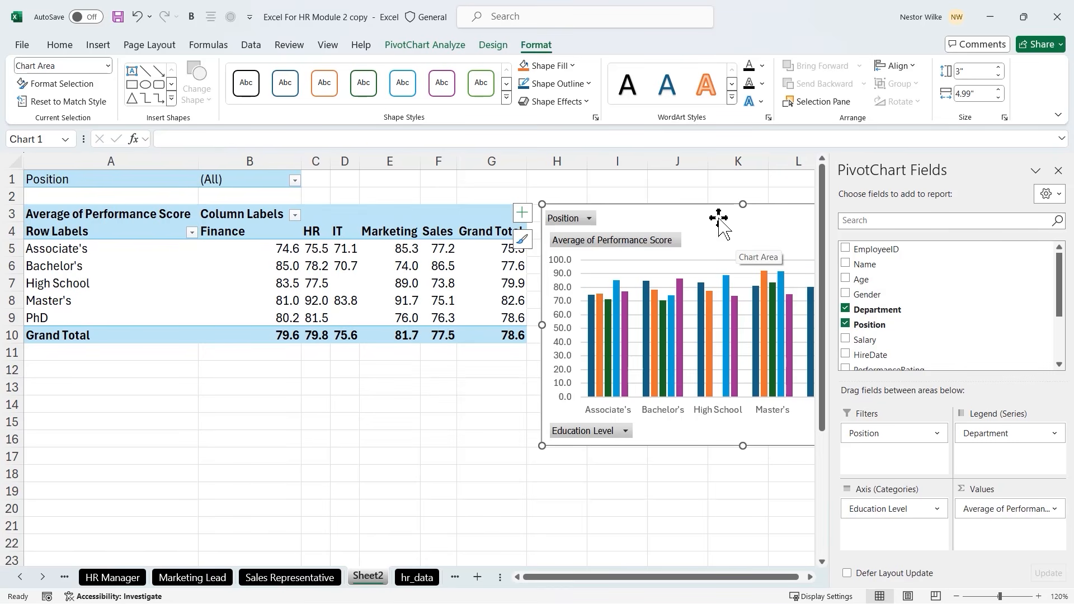
# Remove the Department field from the PivotTable columns and move the PivotChart closer to the narrowed table
pyautogui.click(406, 283)
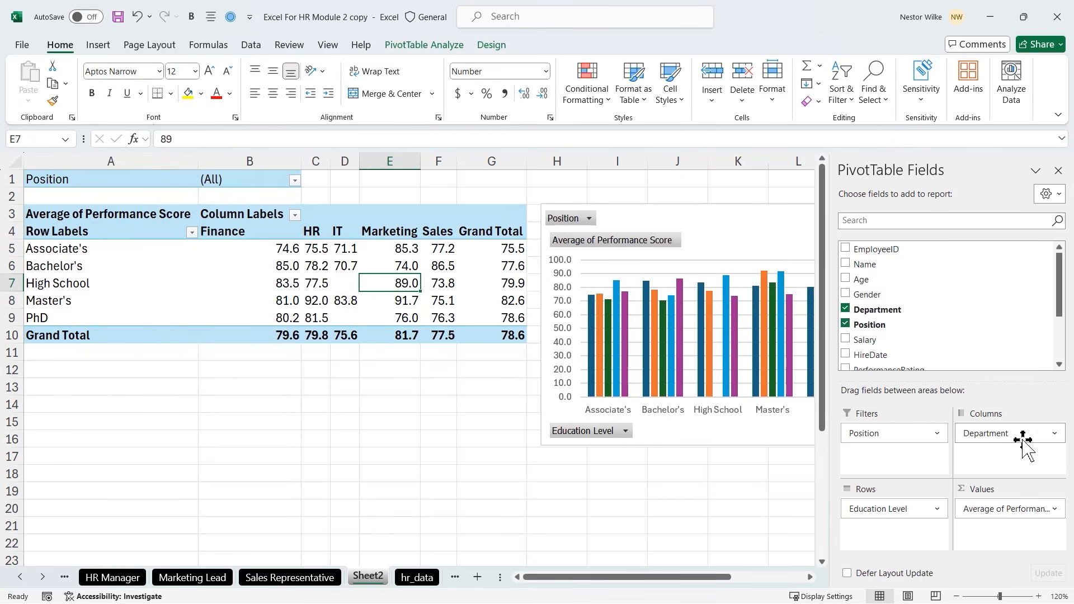
pyautogui.moveTo(1009, 434); pyautogui.dragTo(938, 319)
pyautogui.moveTo(695, 216); pyautogui.dragTo(496, 208)
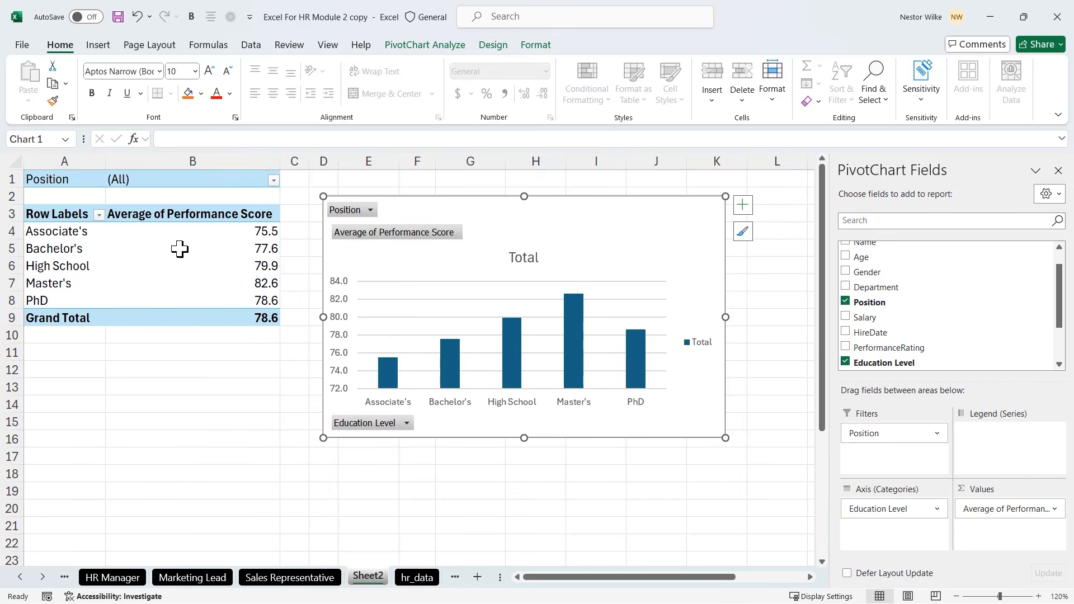
# View the items available in the PivotChart's Position filter without changing the selection
pyautogui.moveTo(196, 229)
pyautogui.click(369, 210)
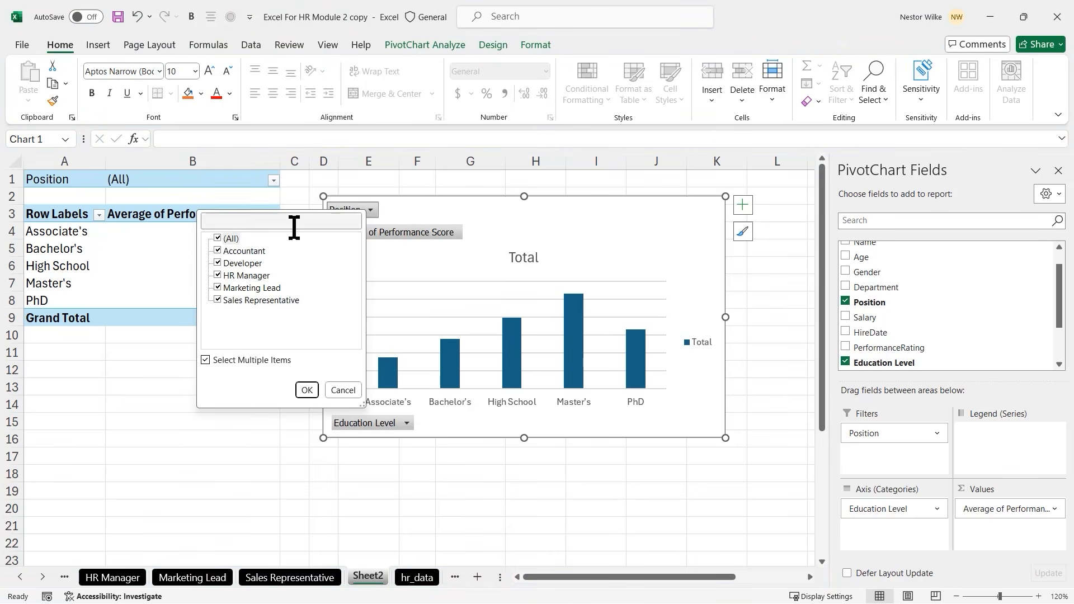
pyautogui.click(521, 204)
# Filter the PivotChart's Education Level to Master's and PhD, and clear that filter again
pyautogui.click(406, 423)
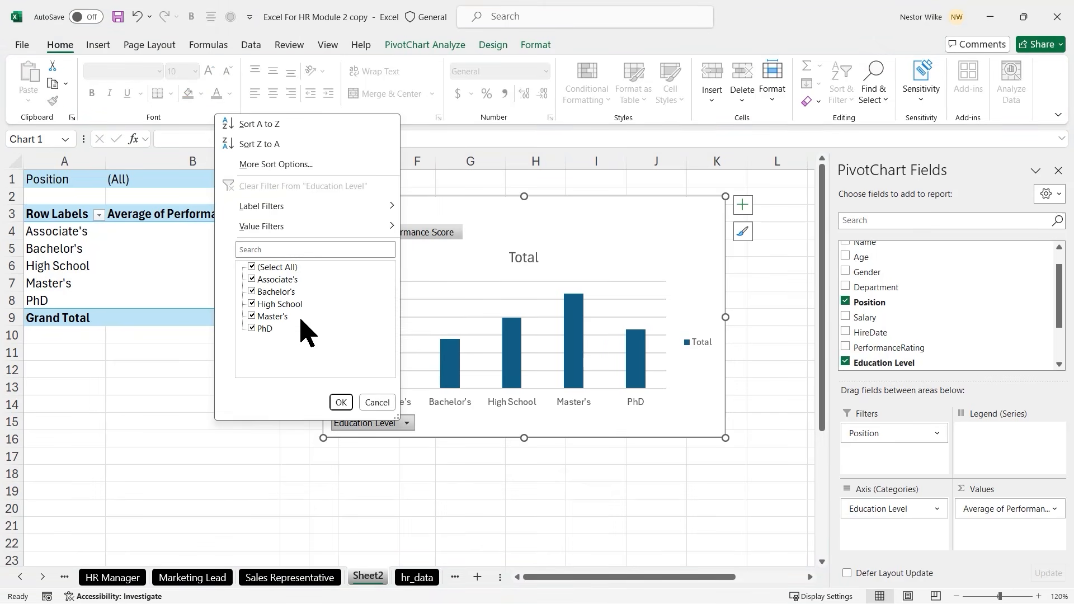
pyautogui.click(251, 280)
pyautogui.click(252, 291)
pyautogui.click(251, 303)
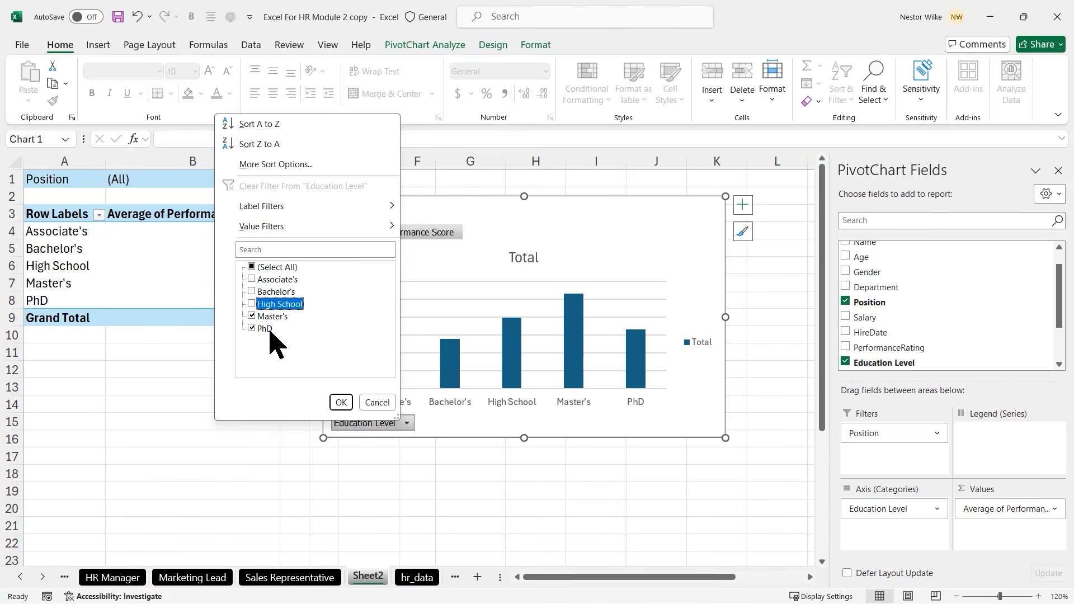
pyautogui.click(341, 403)
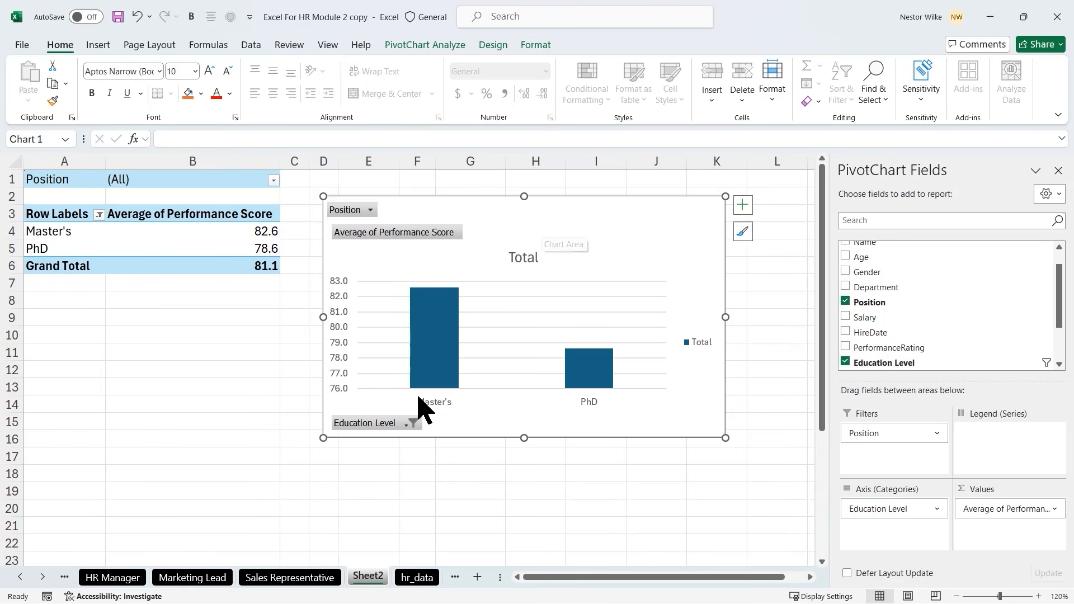
pyautogui.click(409, 425)
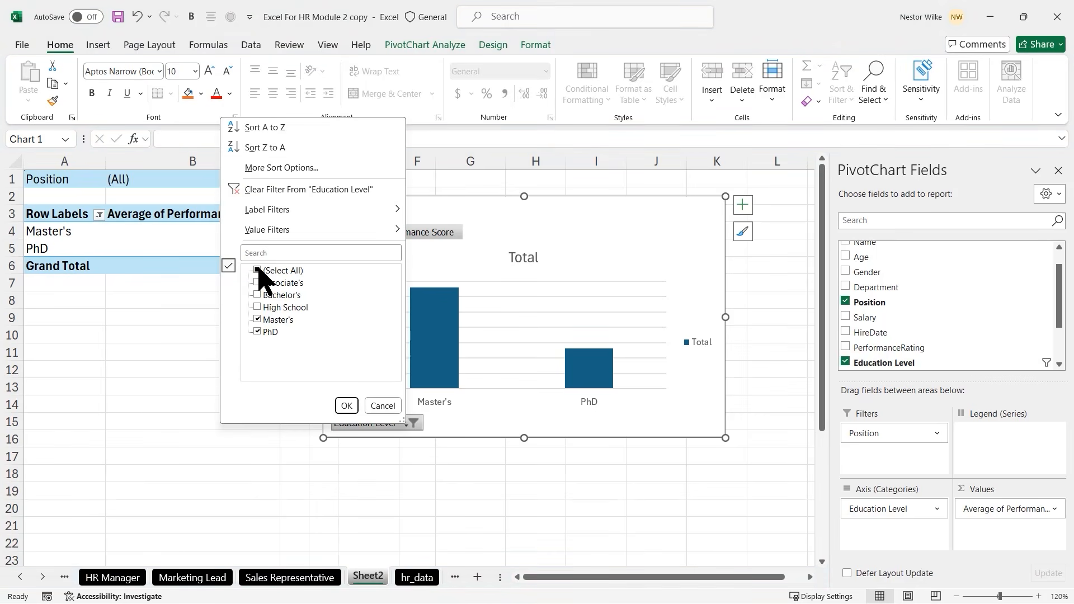
pyautogui.click(281, 190)
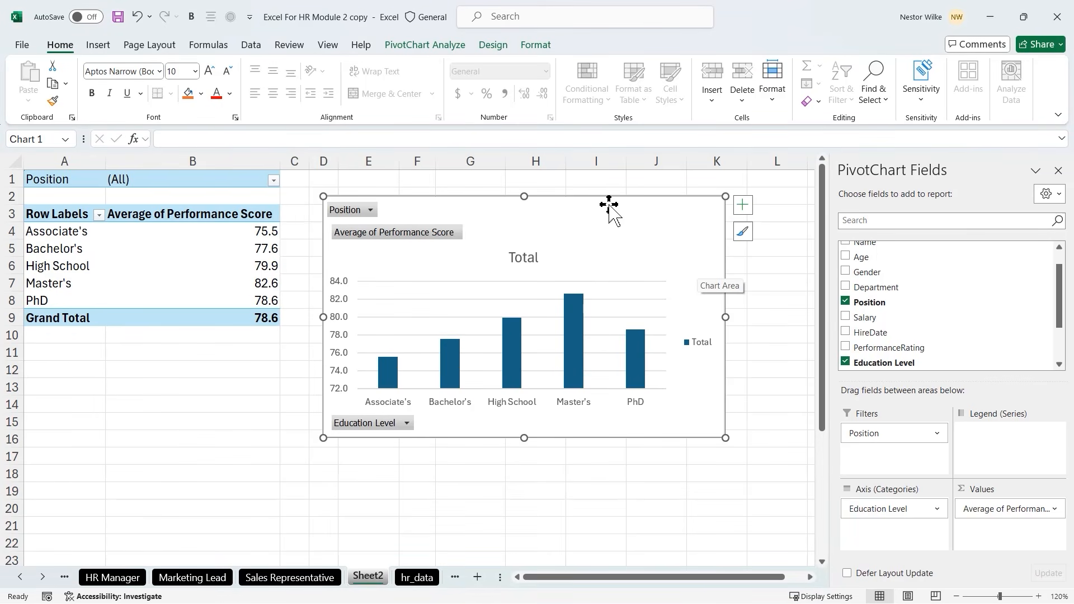
# Apply the dark gray background chart style with gradient columns to the PivotChart and deselect the chart
pyautogui.click(743, 232)
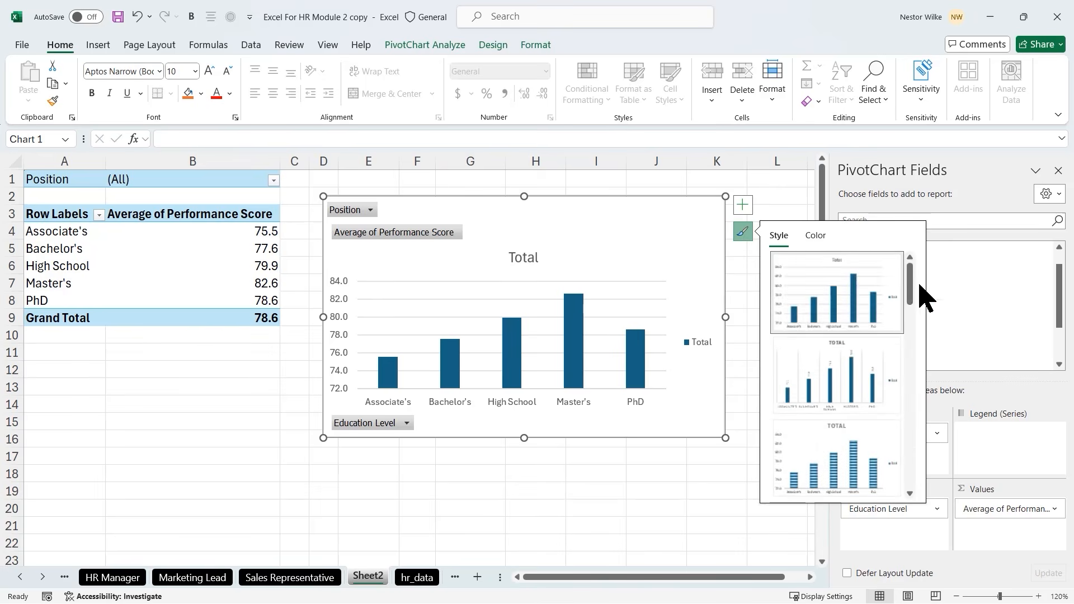
pyautogui.moveTo(911, 280); pyautogui.dragTo(930, 381)
pyautogui.click(877, 384)
pyautogui.click(554, 469)
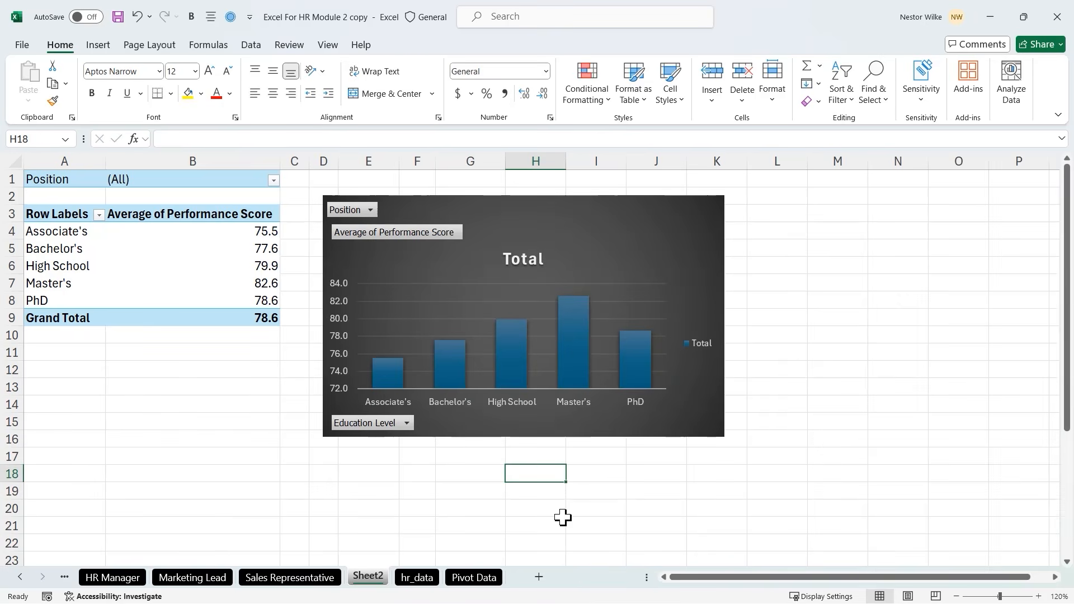